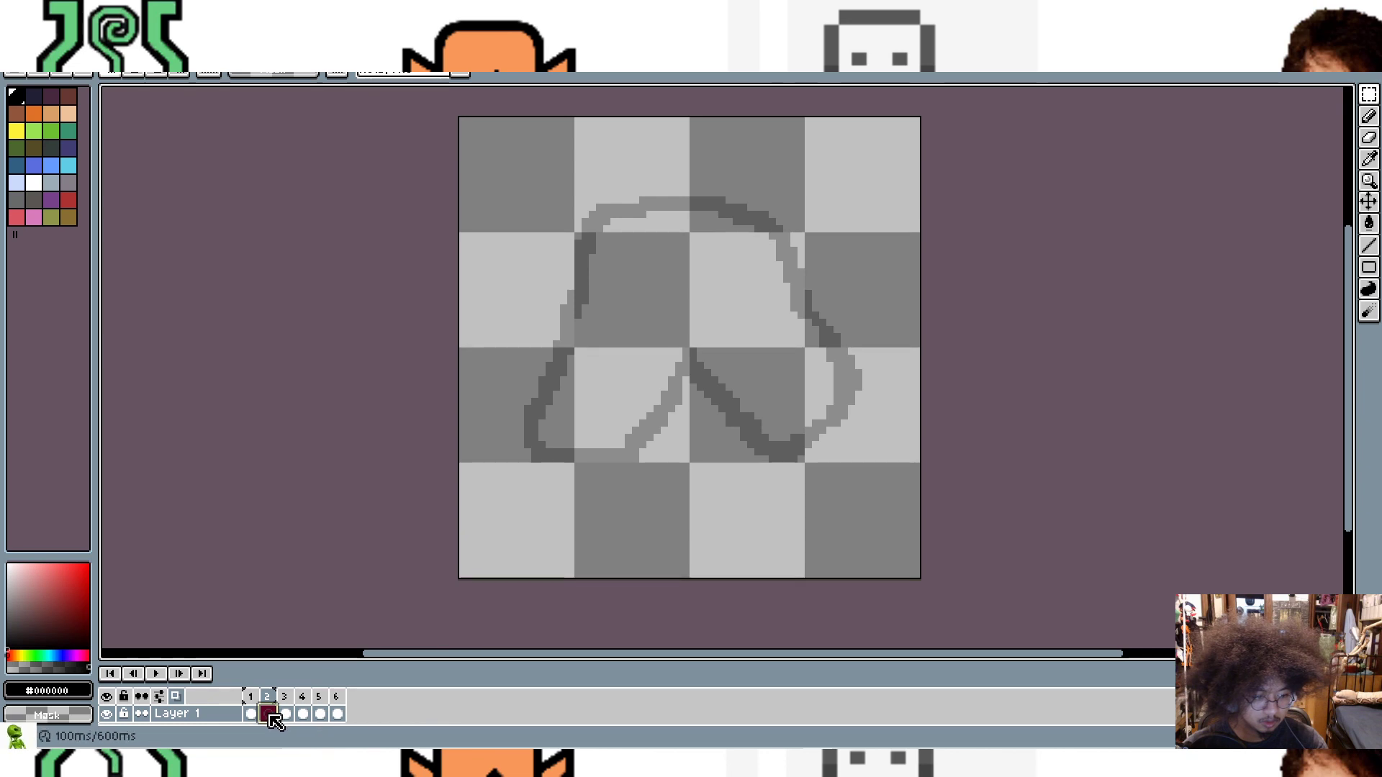
Step: Undo the insertion of the blank frame 2 in the timeline
right_click(267, 713)
left_click(496, 721)
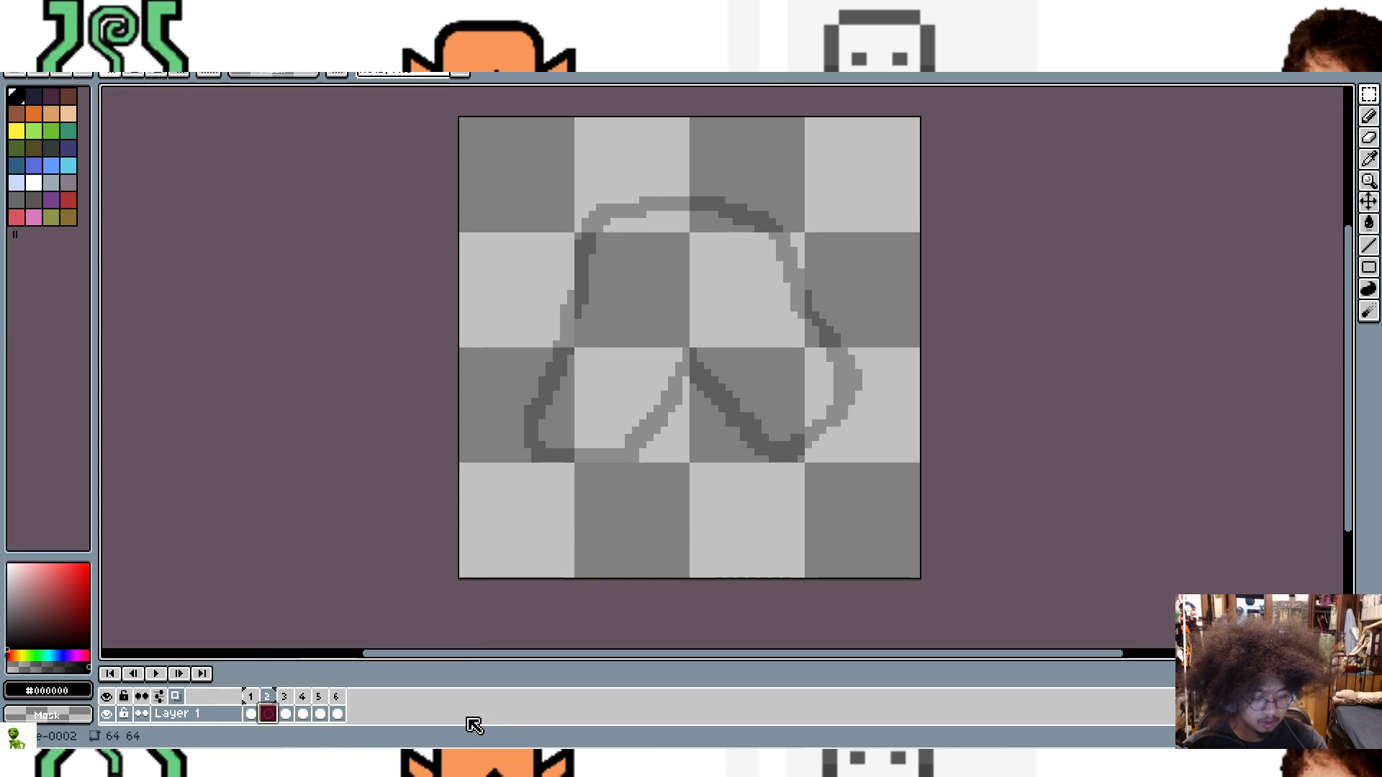
key("ctrl+z")
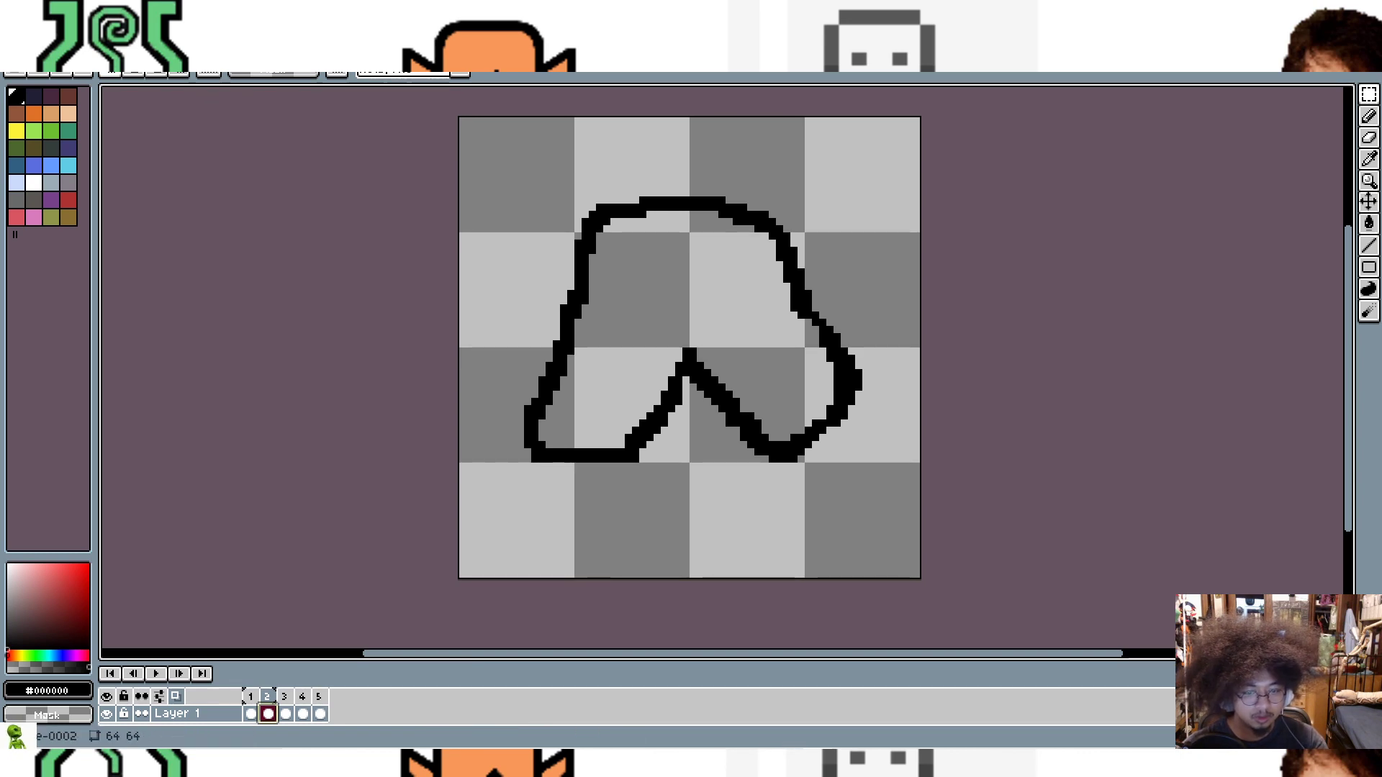
key("alt+Tab")
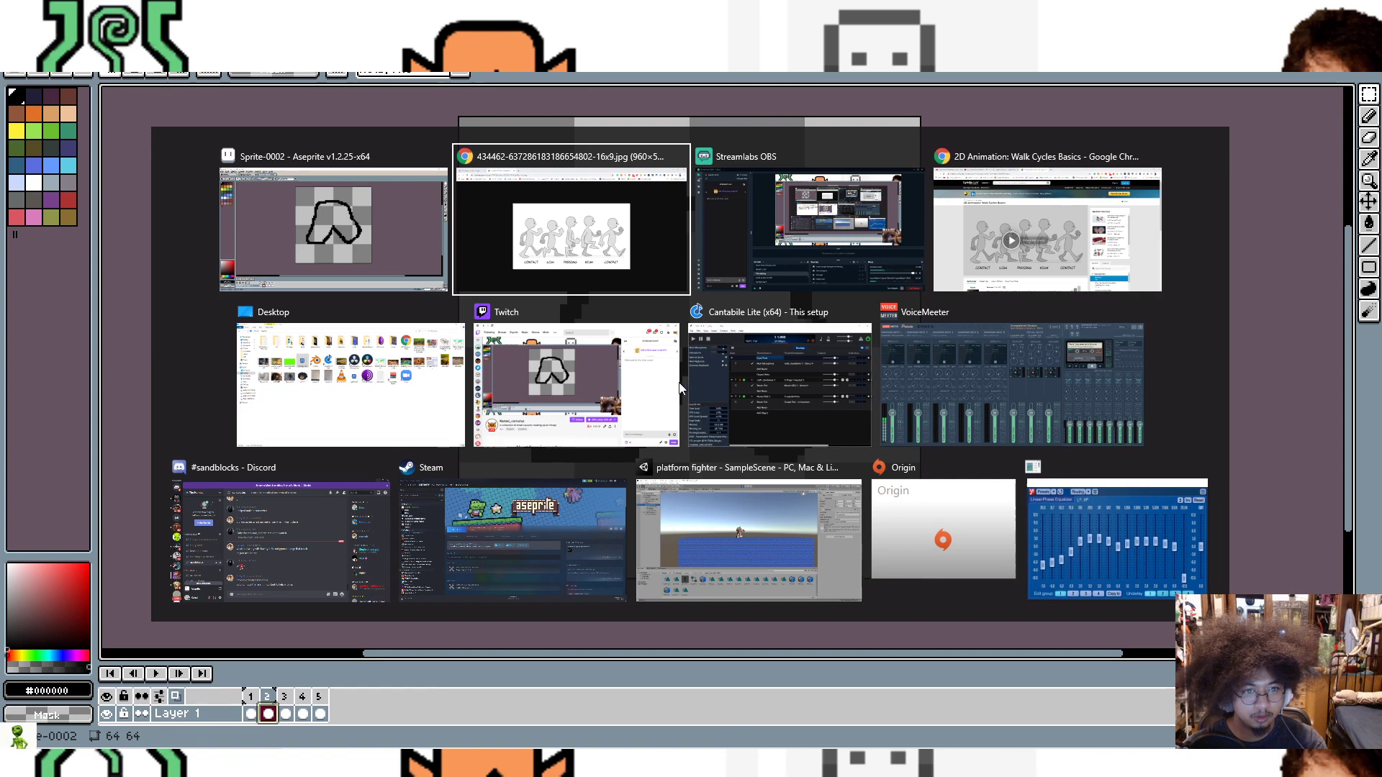
key("Escape")
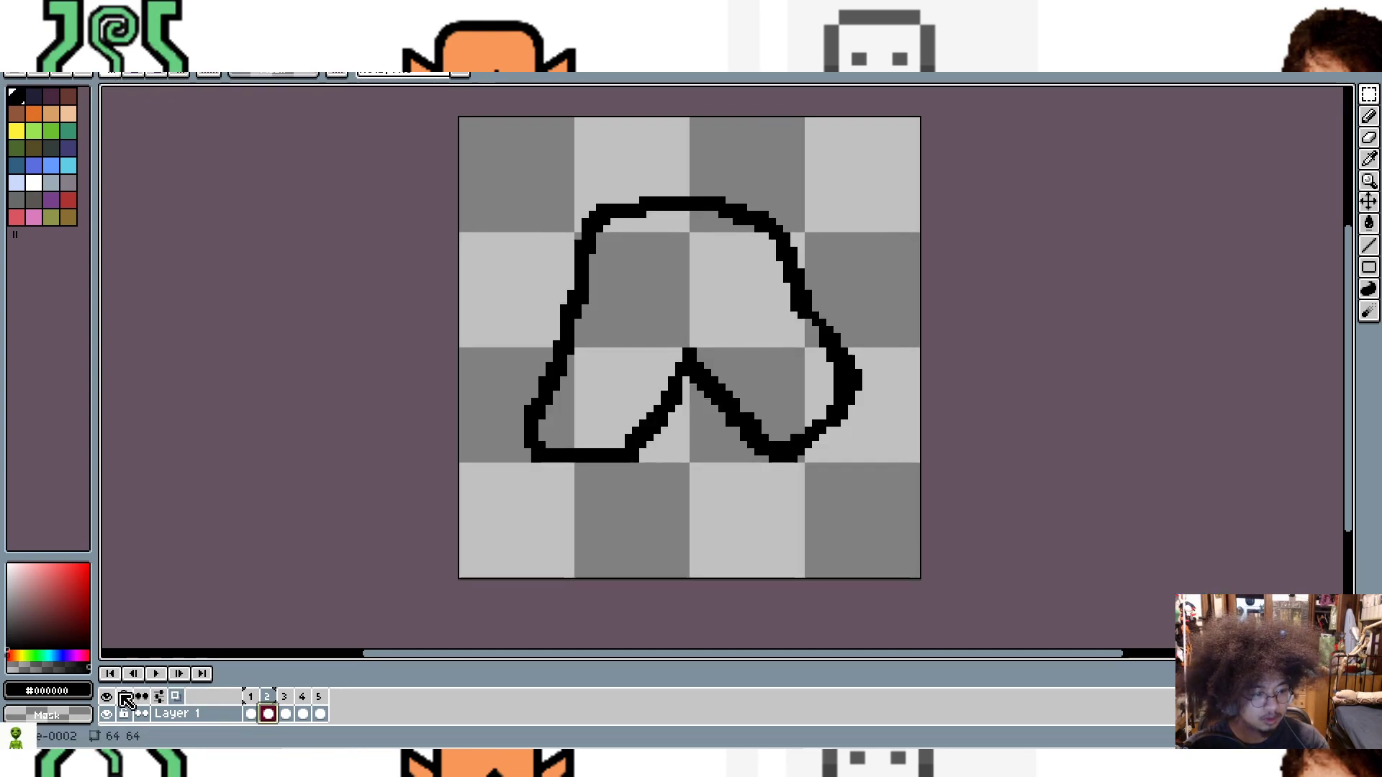
Step: Check the leg walk animation in the Preview window and close the preview
left_click(271, 26)
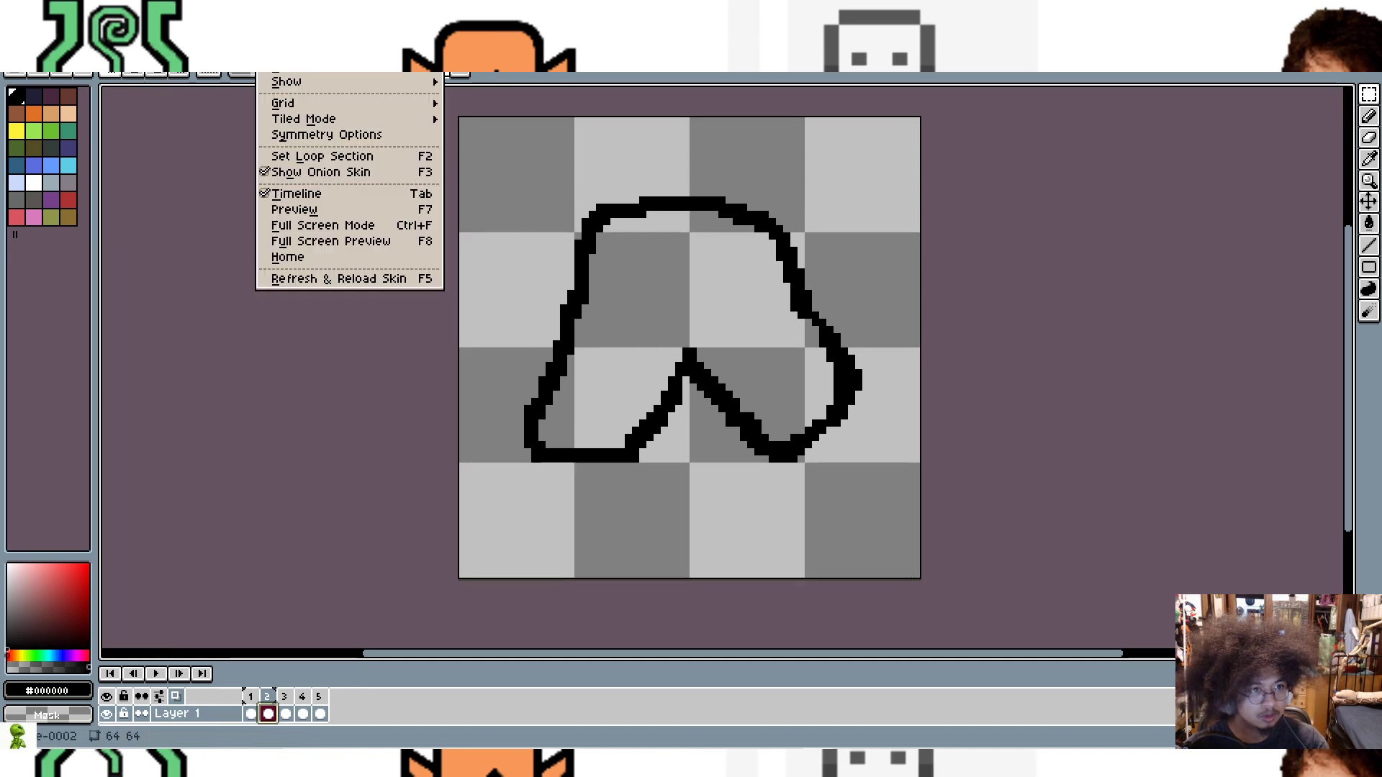
left_click(349, 209)
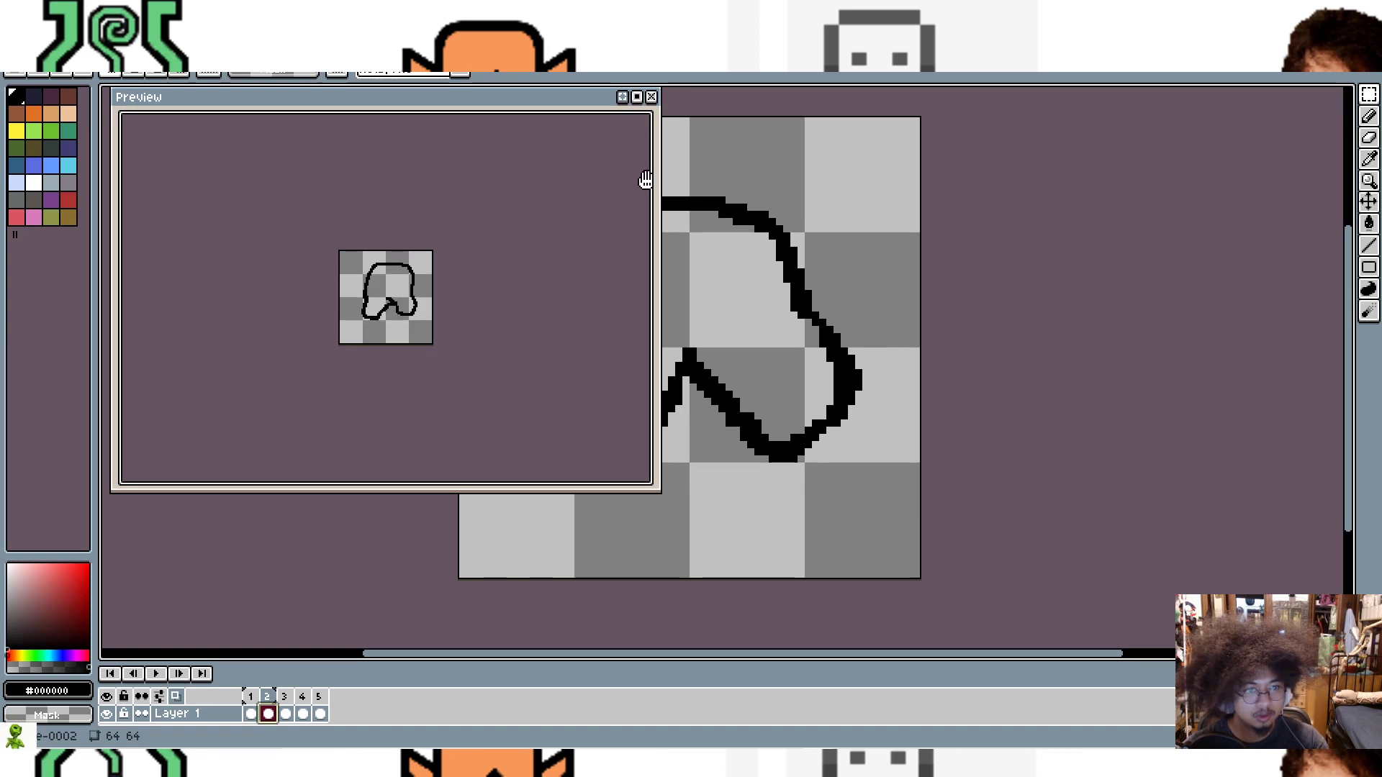
left_click(651, 96)
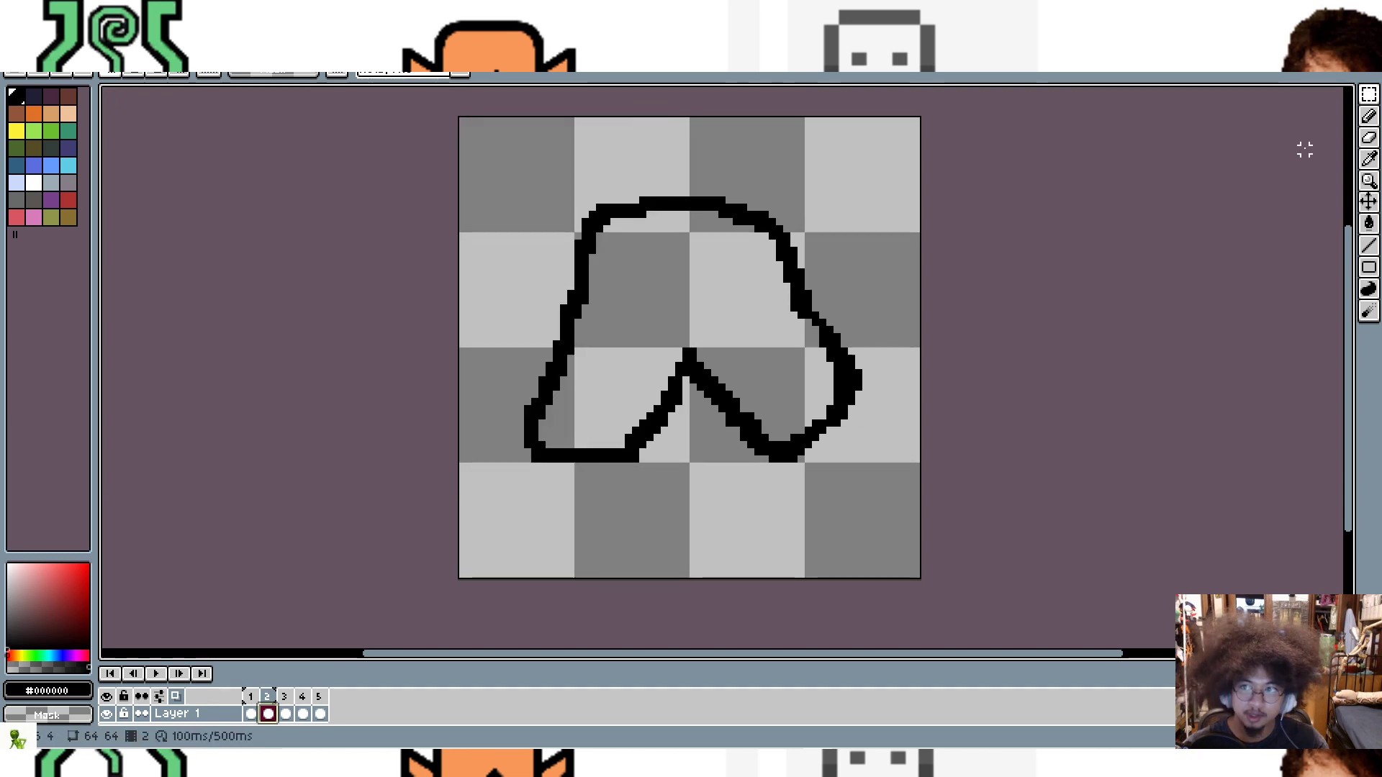
Step: Flip through the walk cycle's frames to compare the poses and delete the first frame
scroll(873, 360, "up", 1)
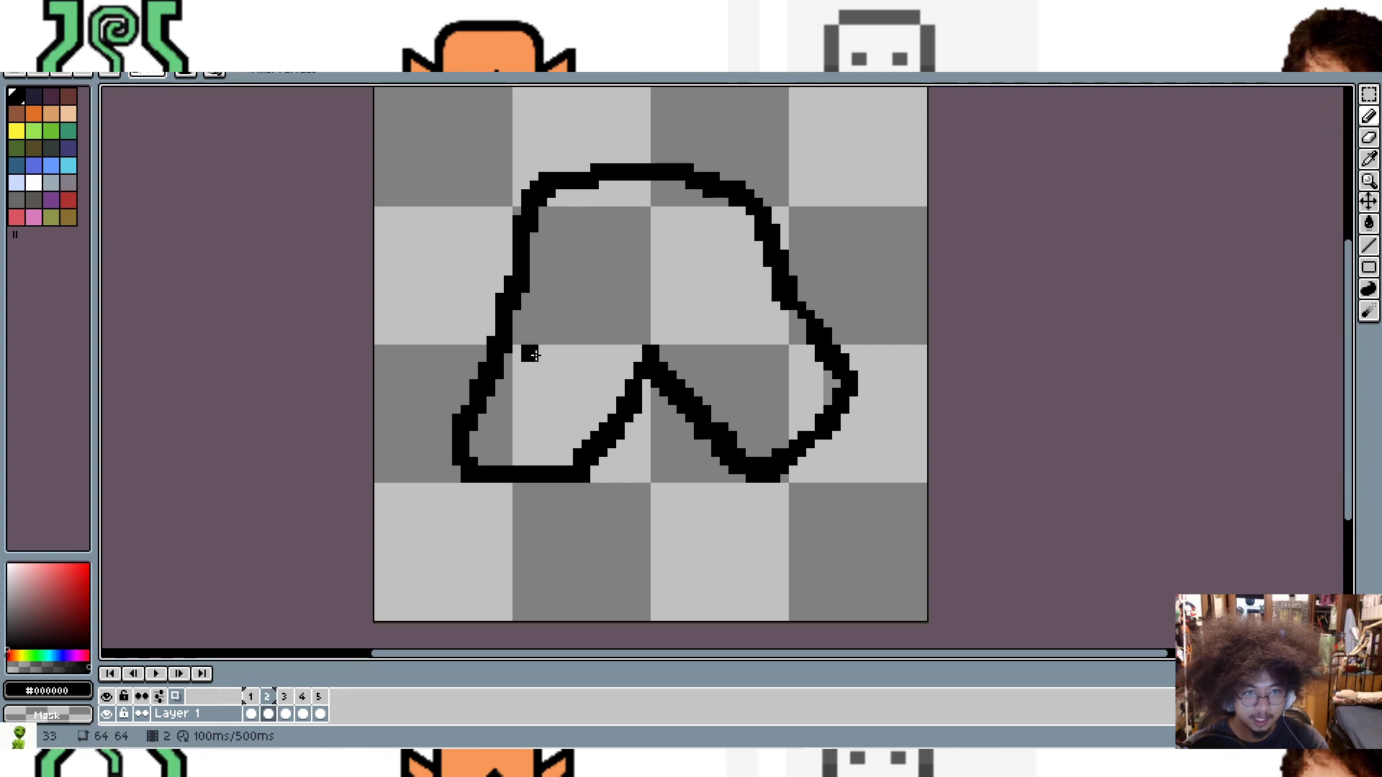
key("Left")
key("Left")
key("Left")
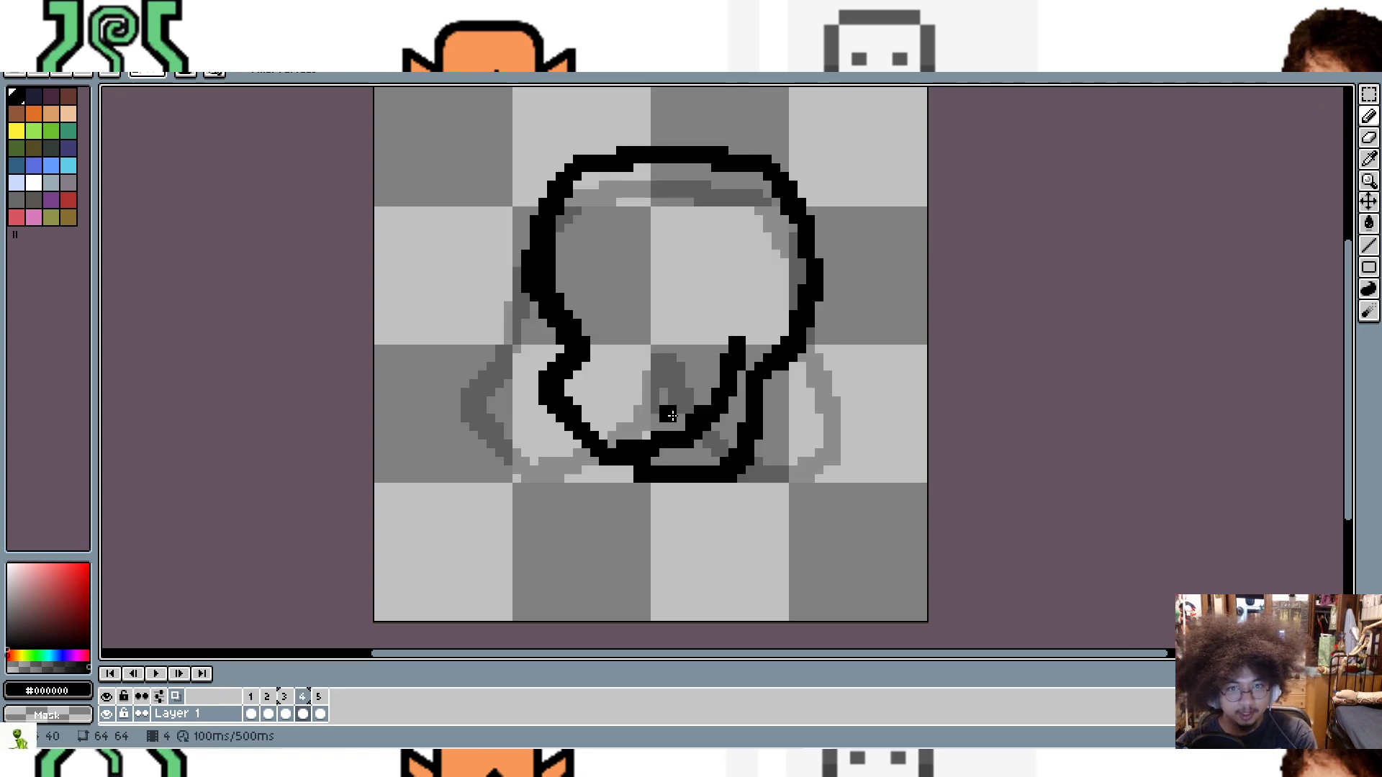
key("Right")
key("Right")
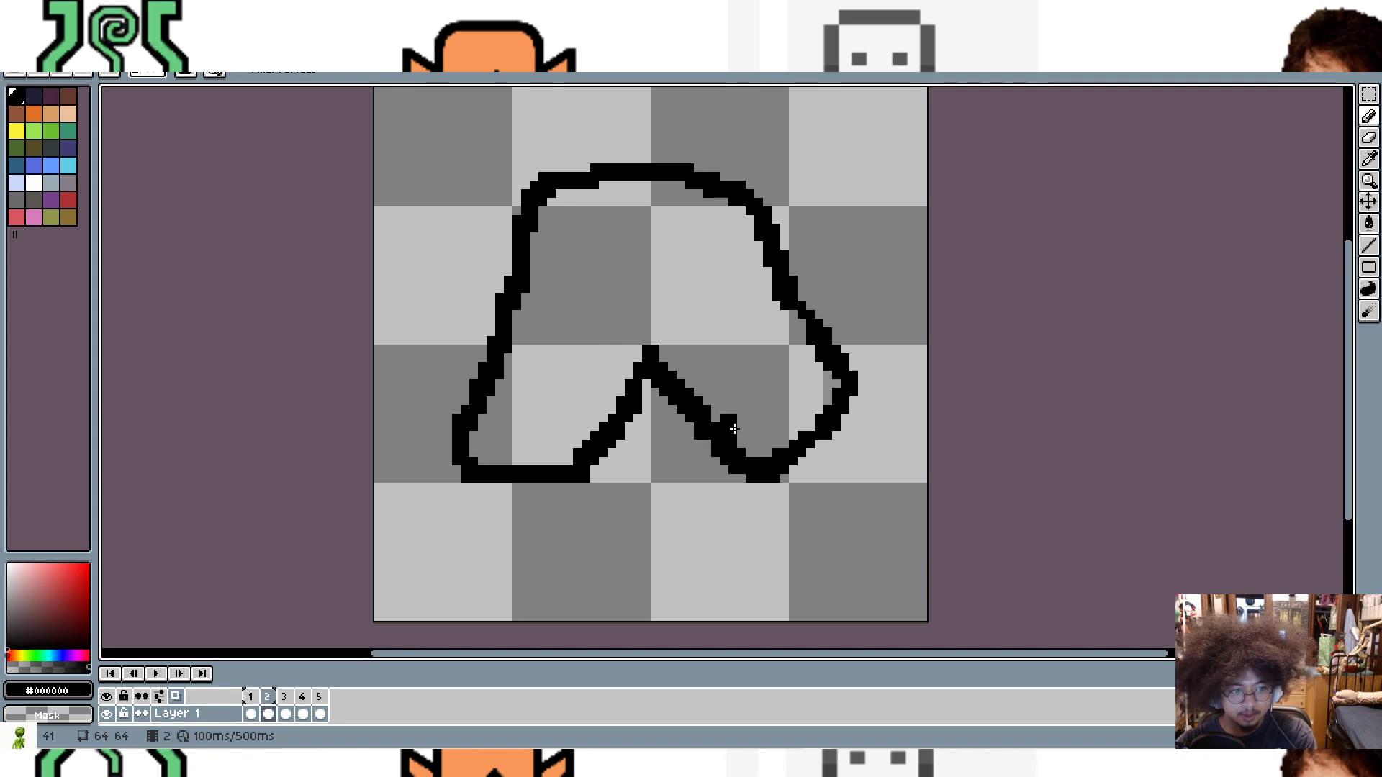
right_click(251, 701)
left_click(277, 691)
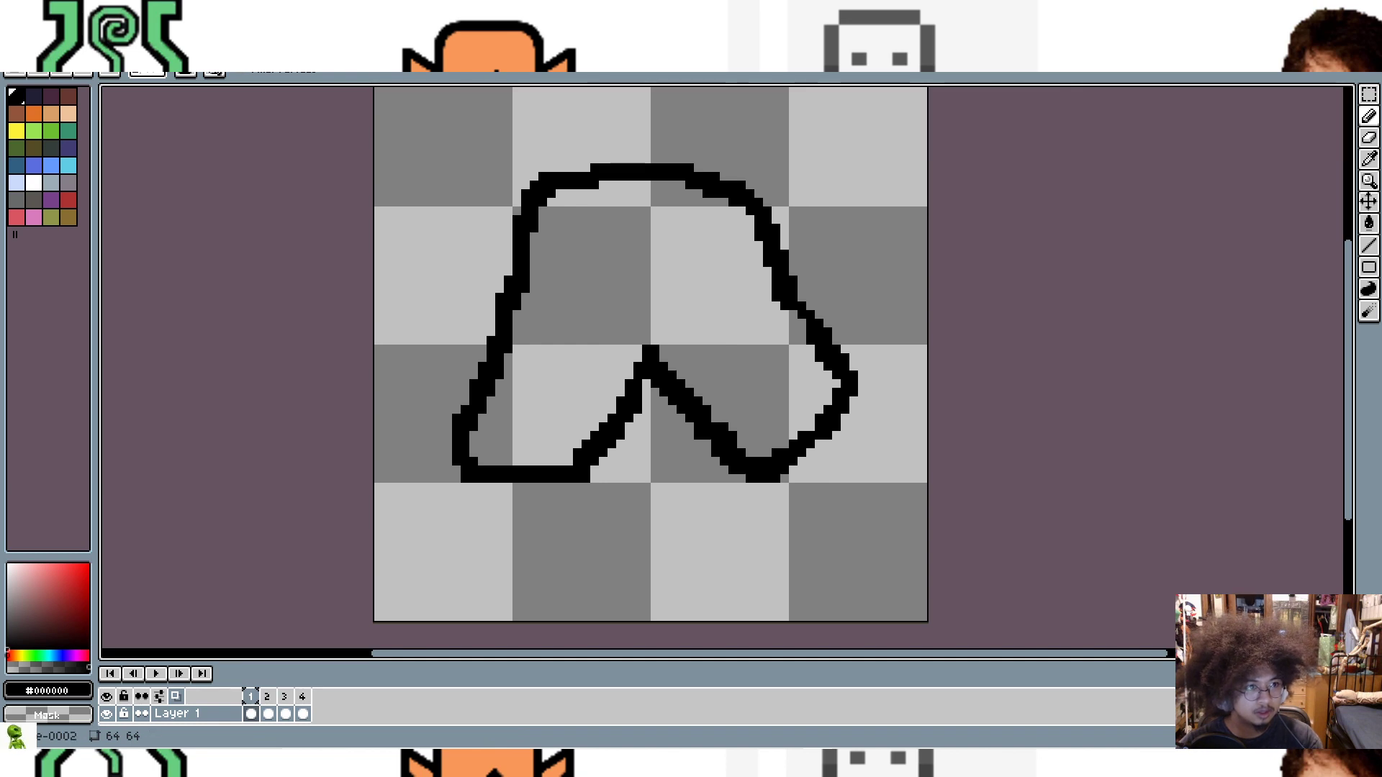
Step: Preview the shortened walk cycle again and close the preview window
left_click(220, 69)
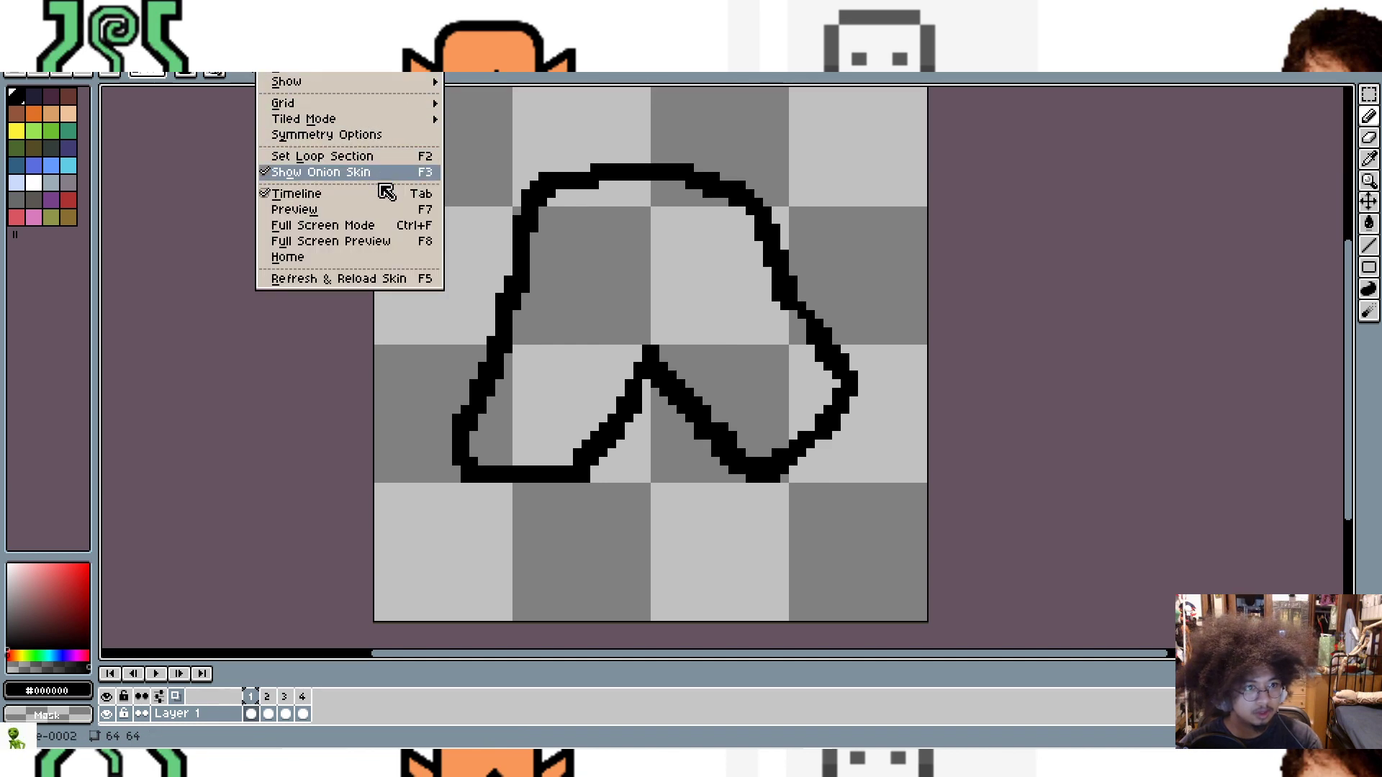
left_click(431, 209)
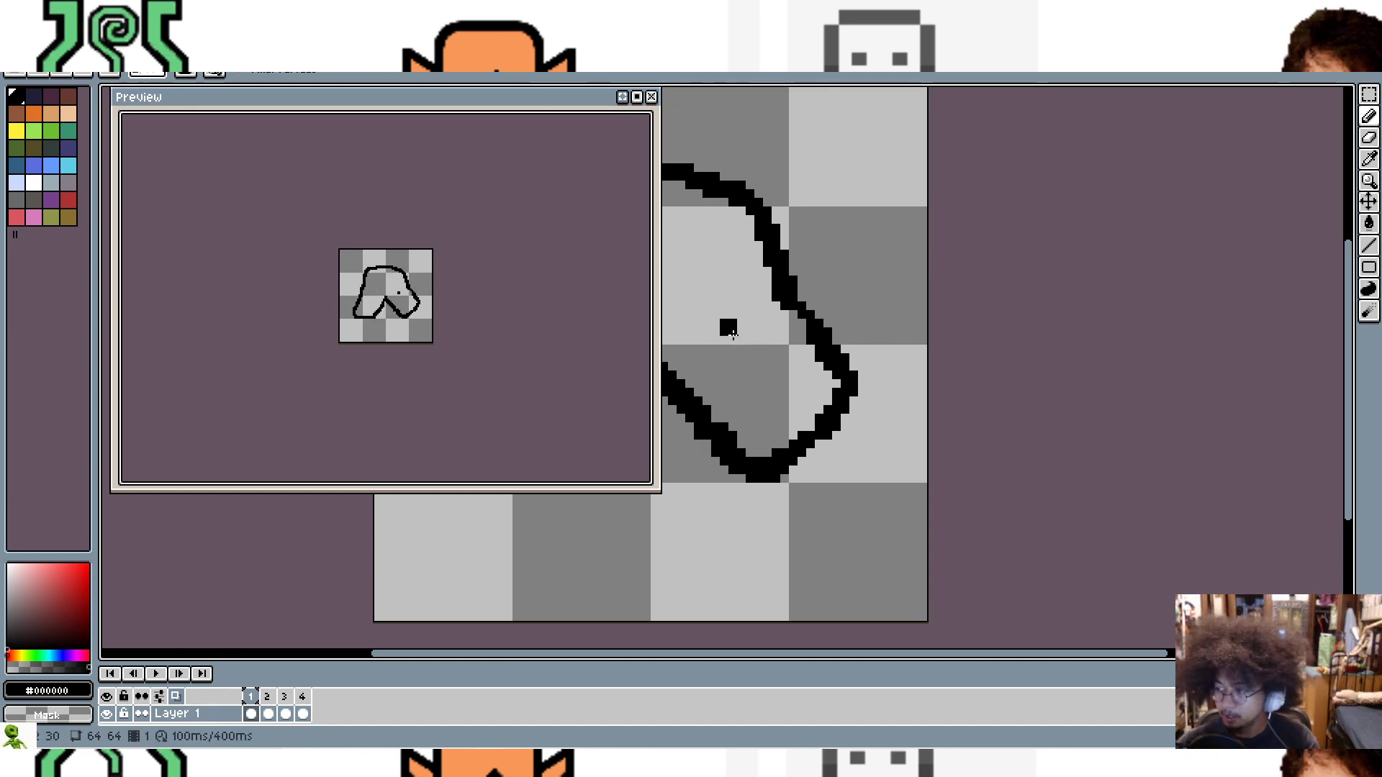
left_click(649, 98)
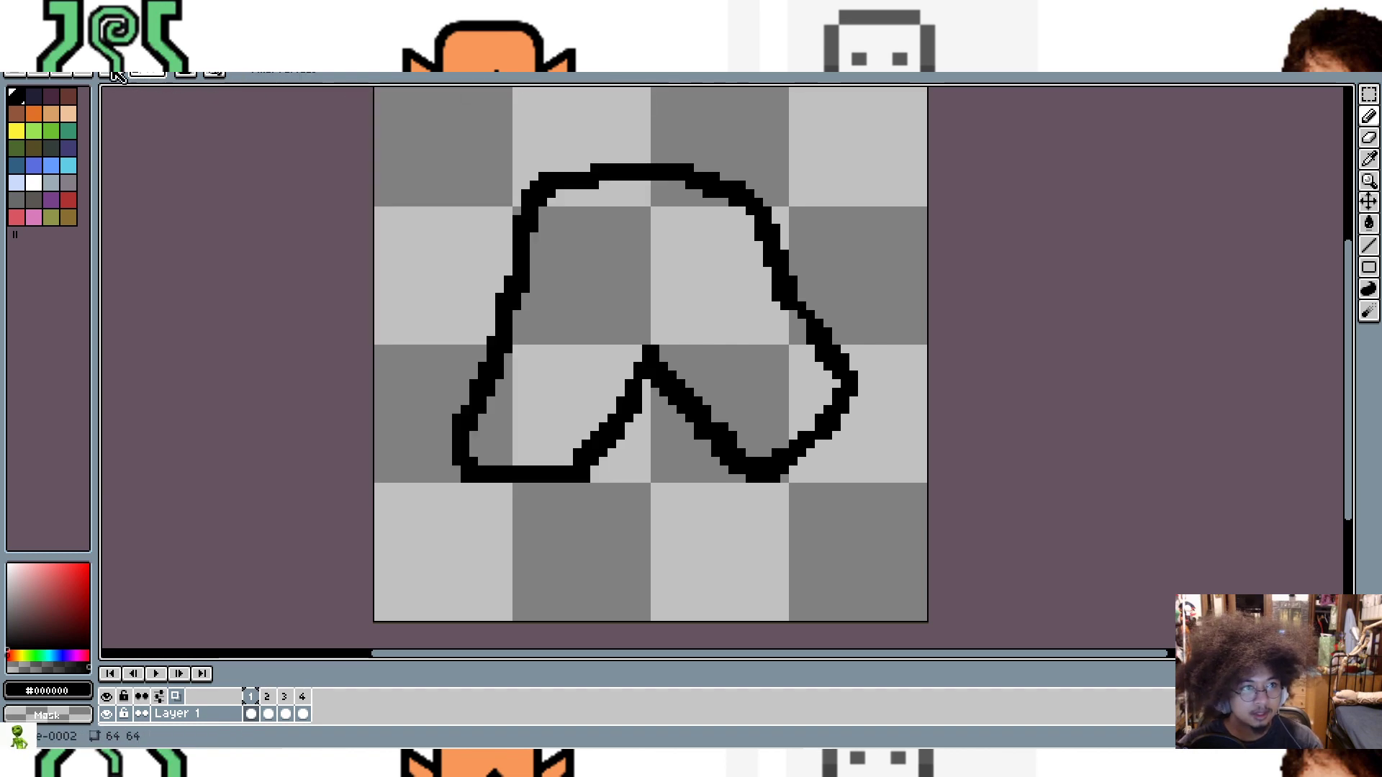
Step: Export all frames of the walk cycle at 100% to the Desktop as Baselegs_walk.gif
left_click(15, 28)
left_click(82, 131)
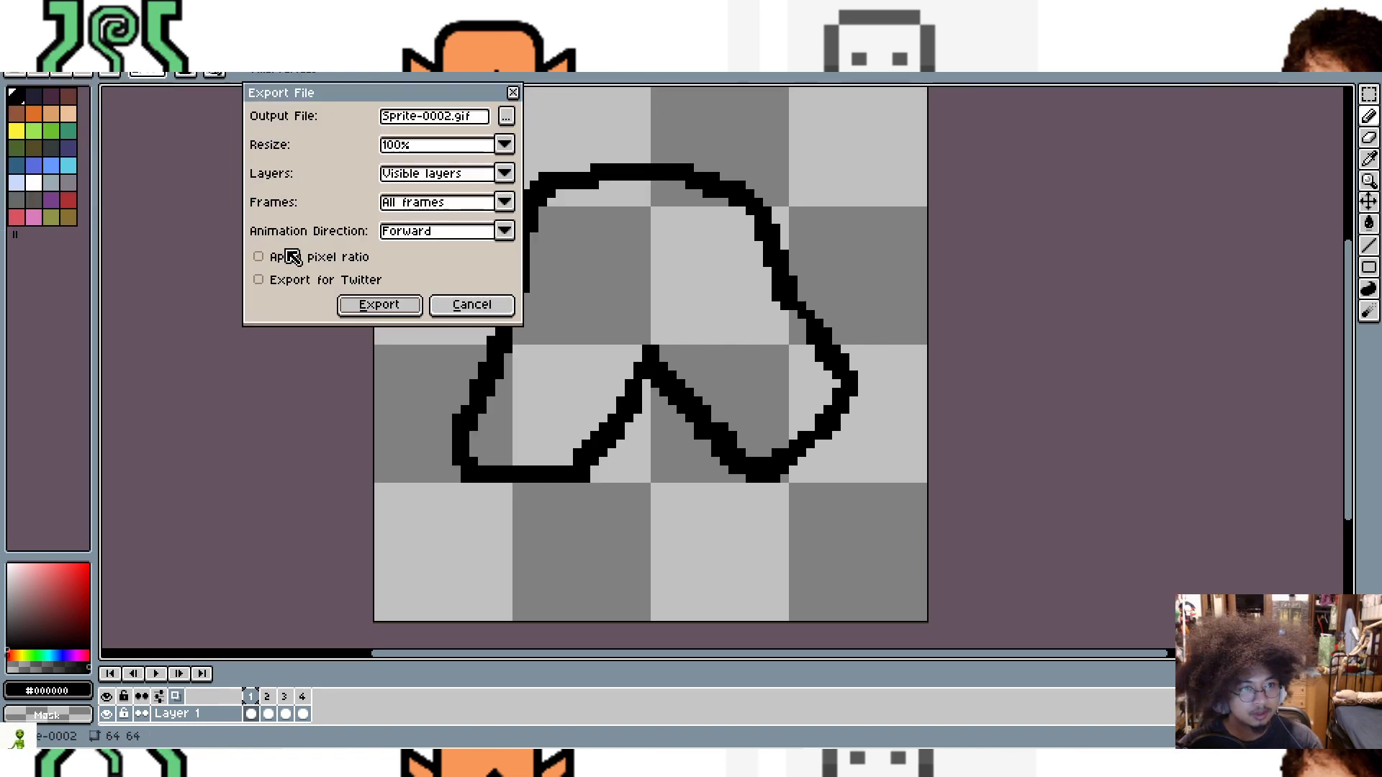
left_click(506, 115)
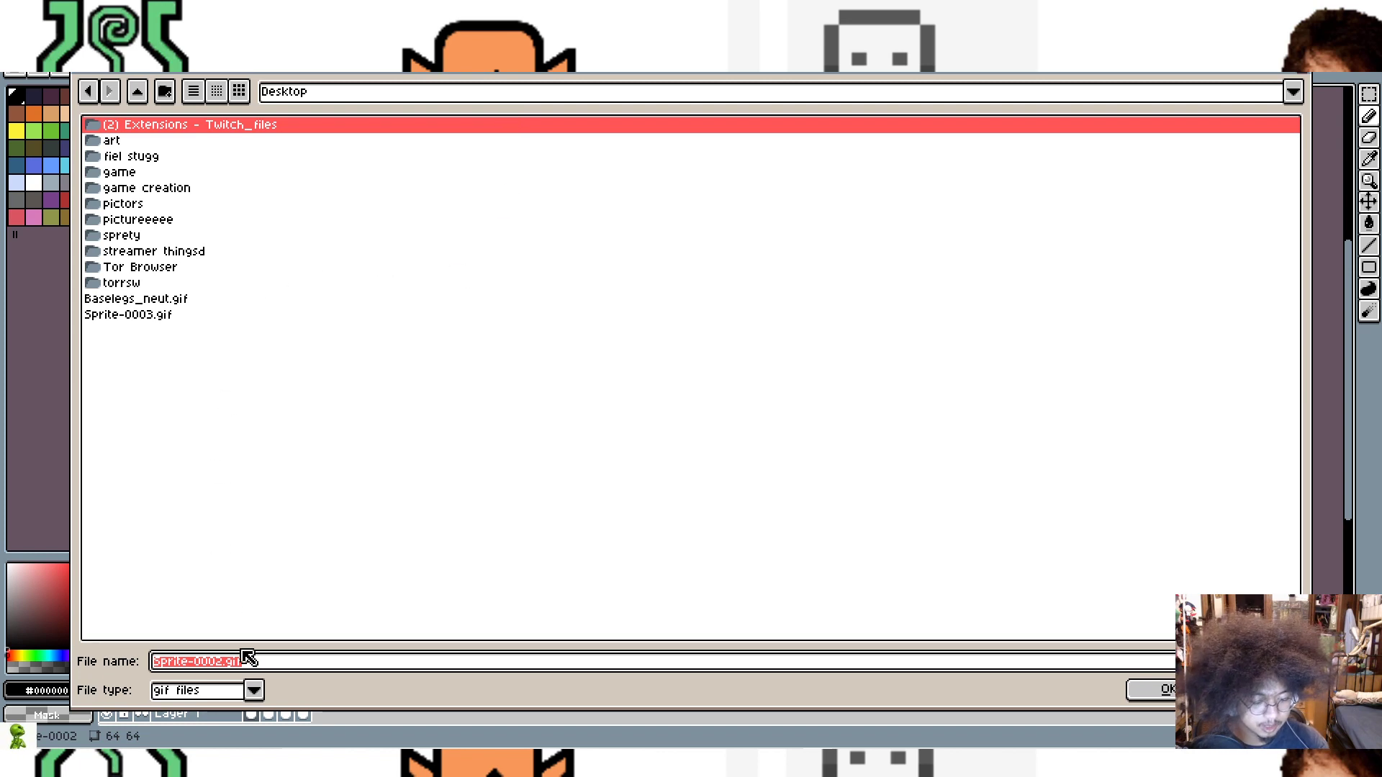
type("Ba")
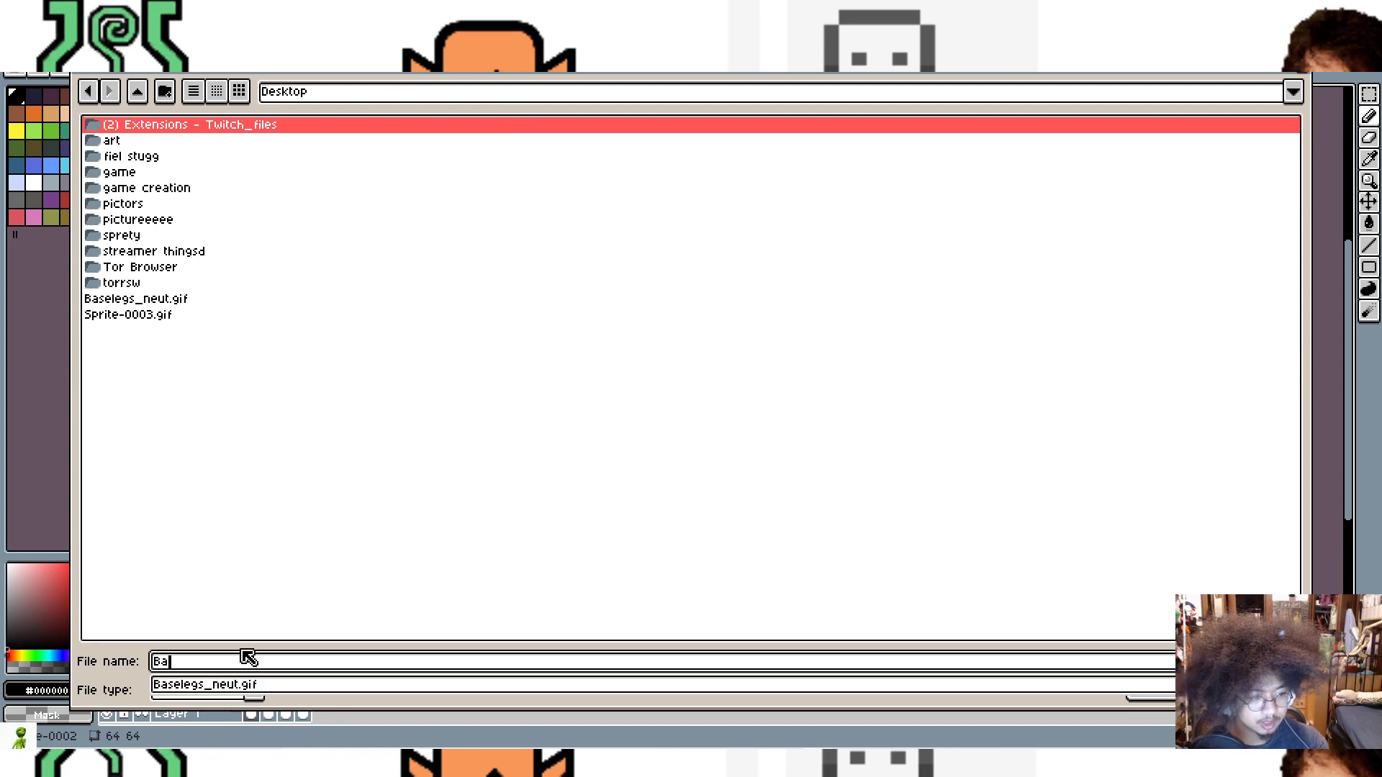
type("se w")
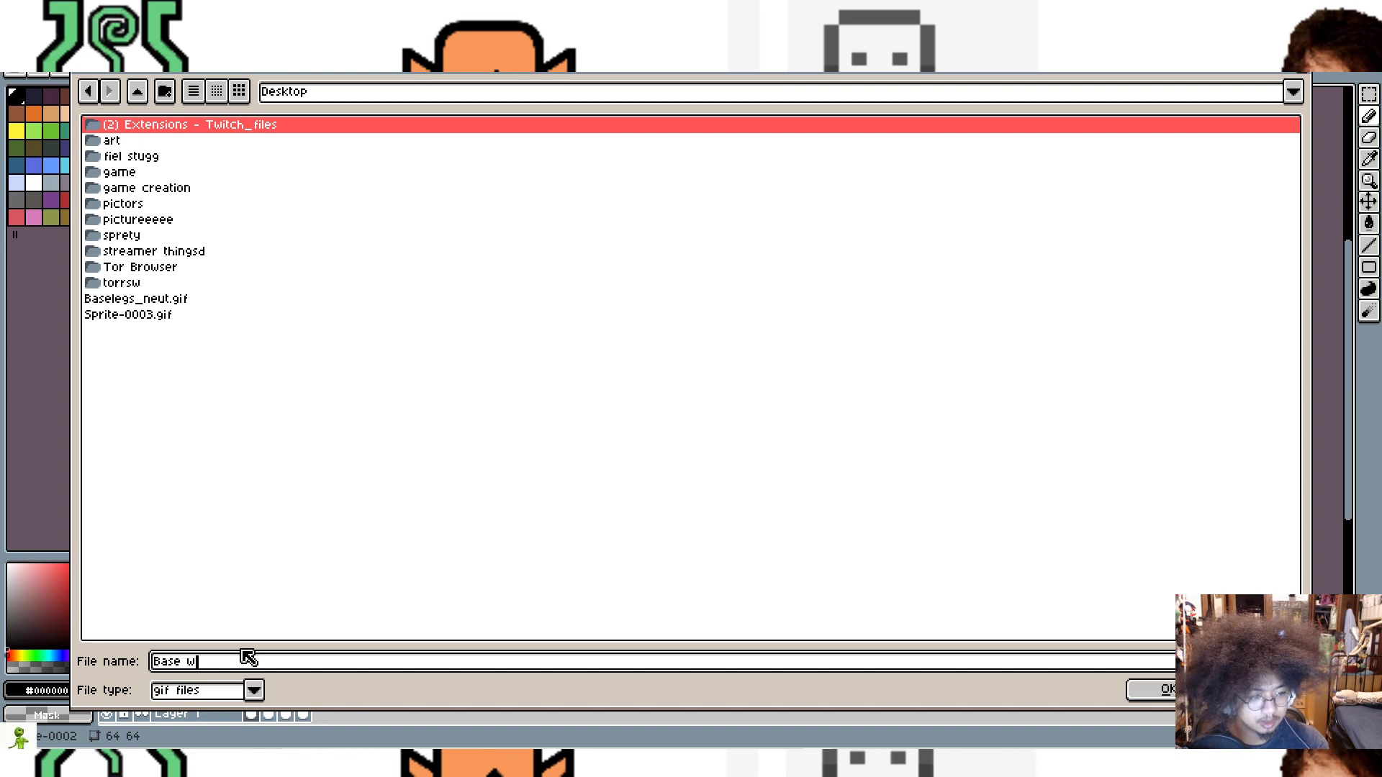
key("BackSpace")
key("BackSpace")
type("legs")
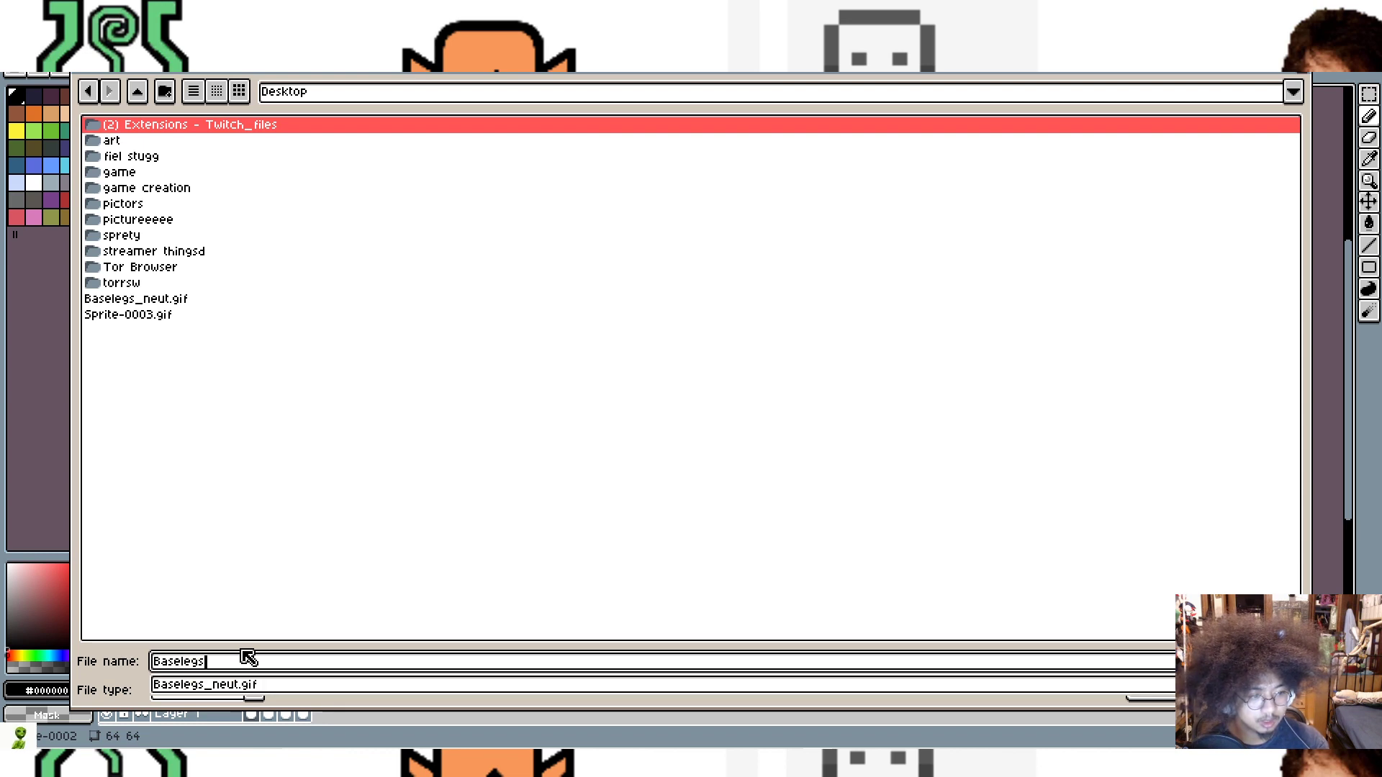
type("_walk")
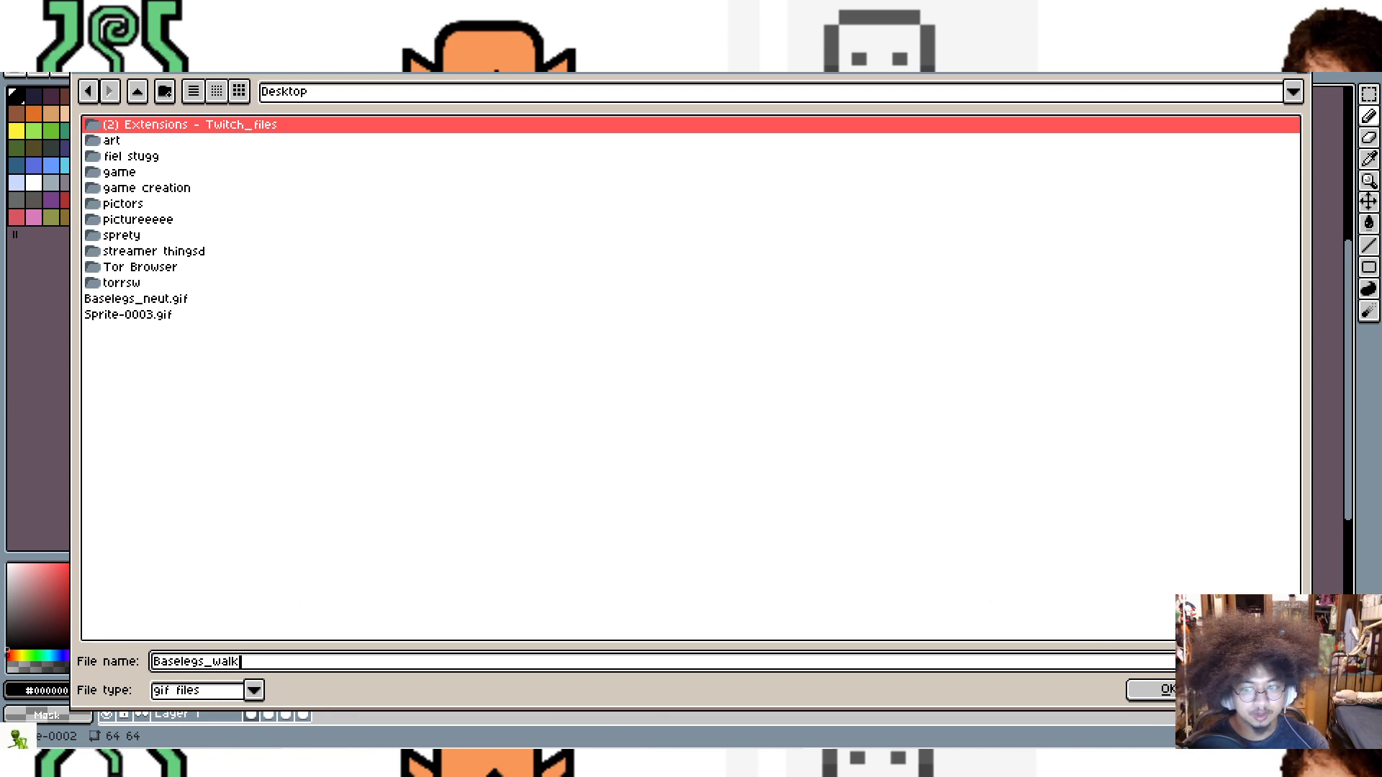
key("Return")
left_click(378, 305)
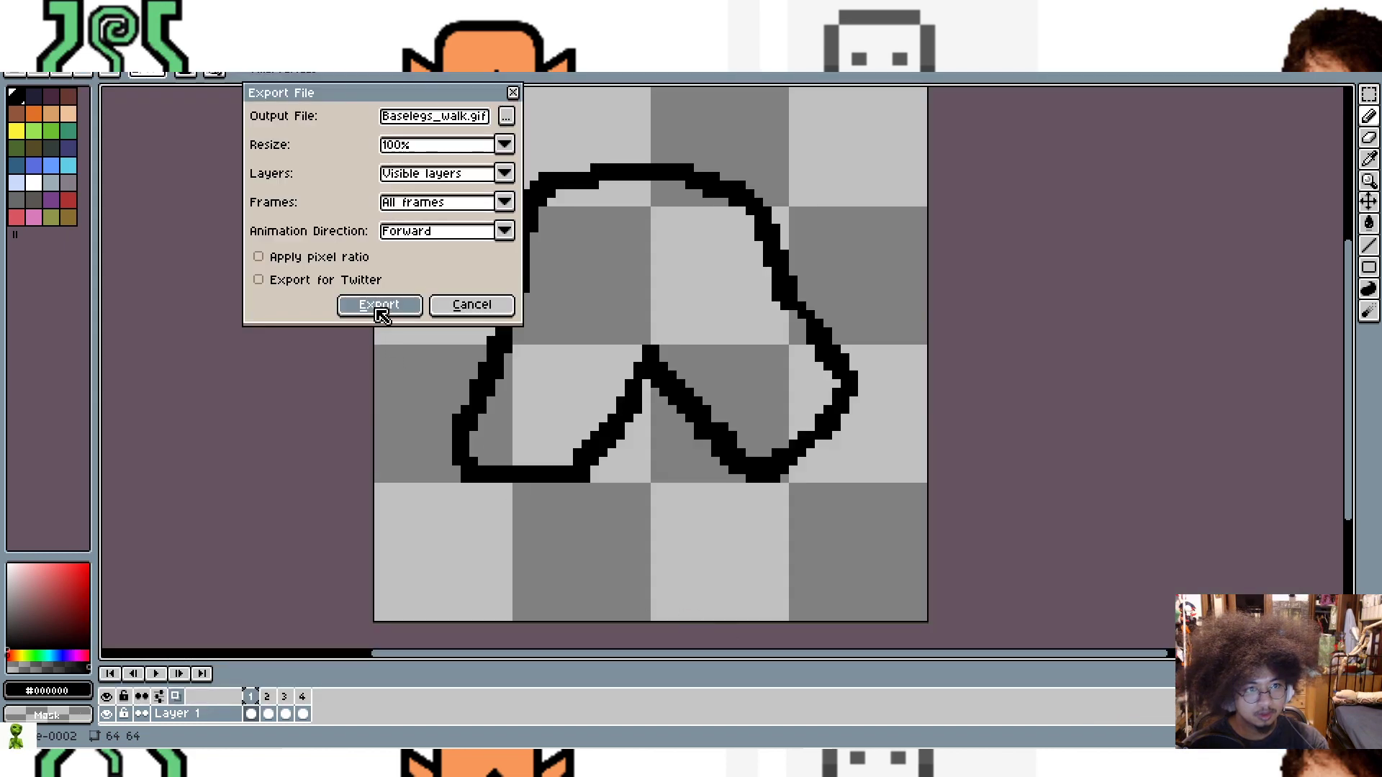
left_click(720, 428)
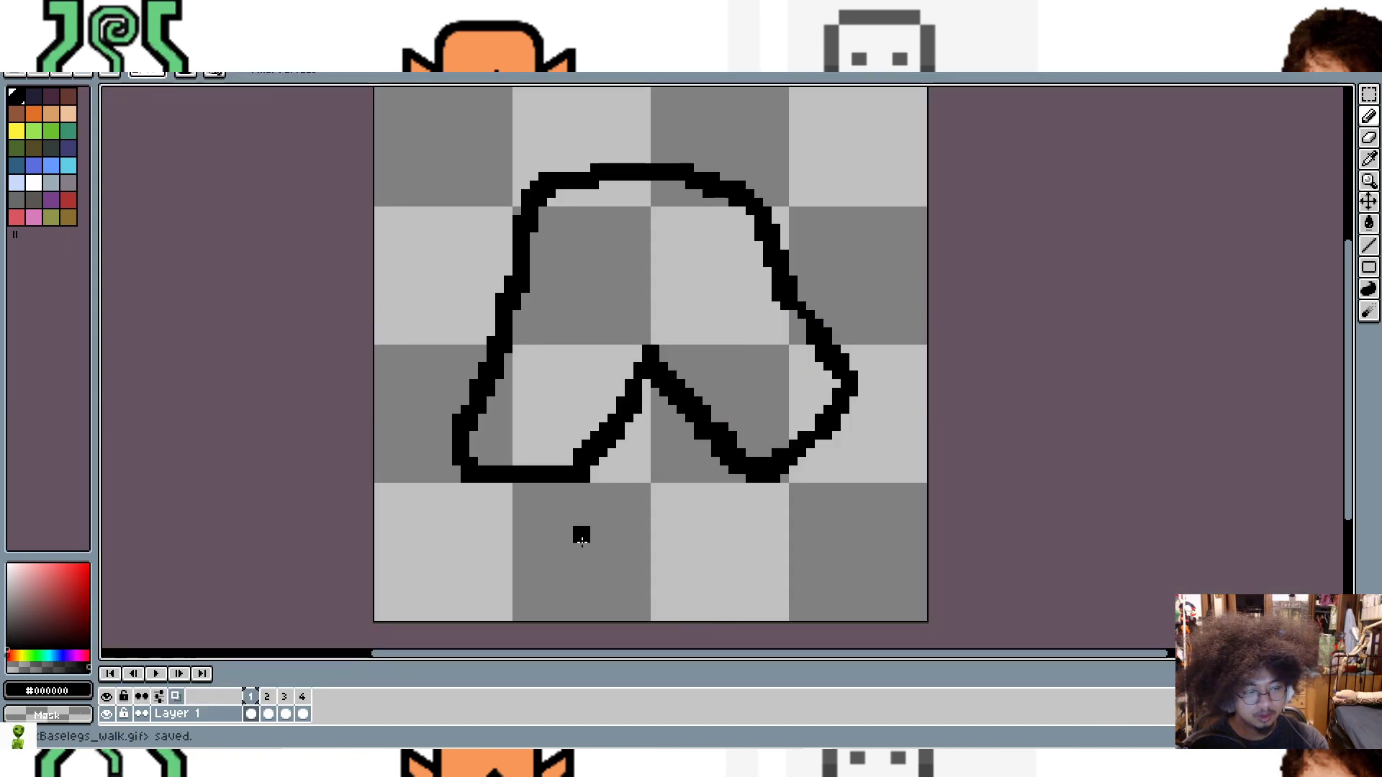
Step: Switch to File Explorer, check the Desktop folder for the exported walk GIF, and return to Aseprite
key("alt+Tab")
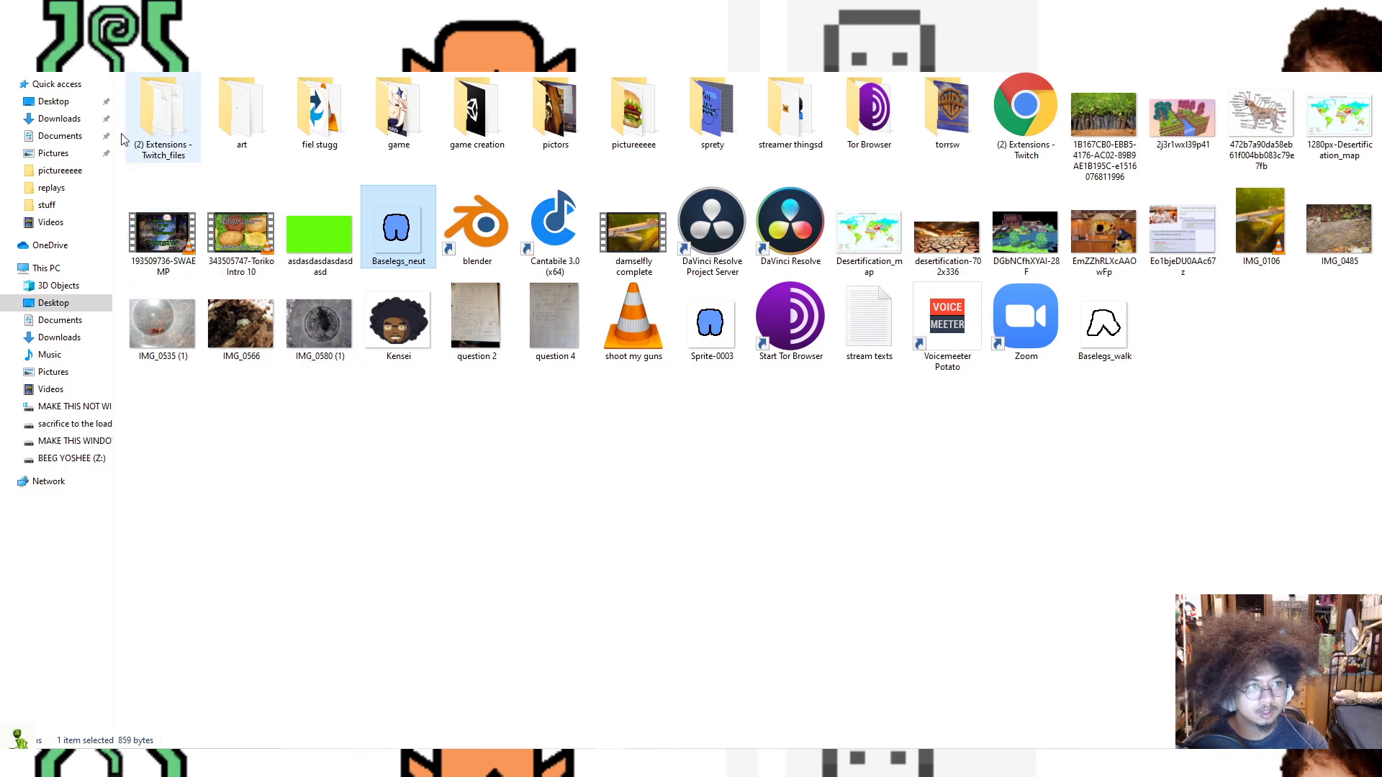
key("alt+Up")
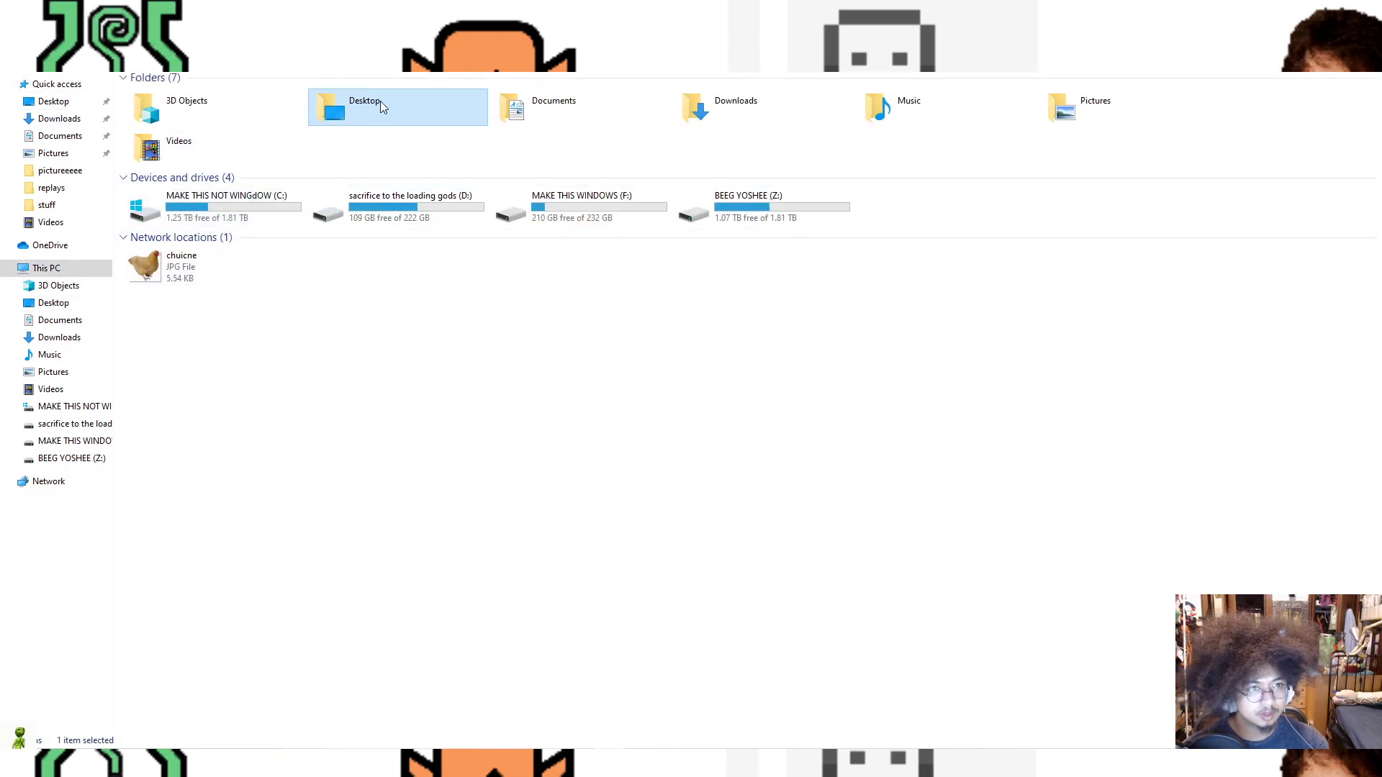
double_click(463, 123)
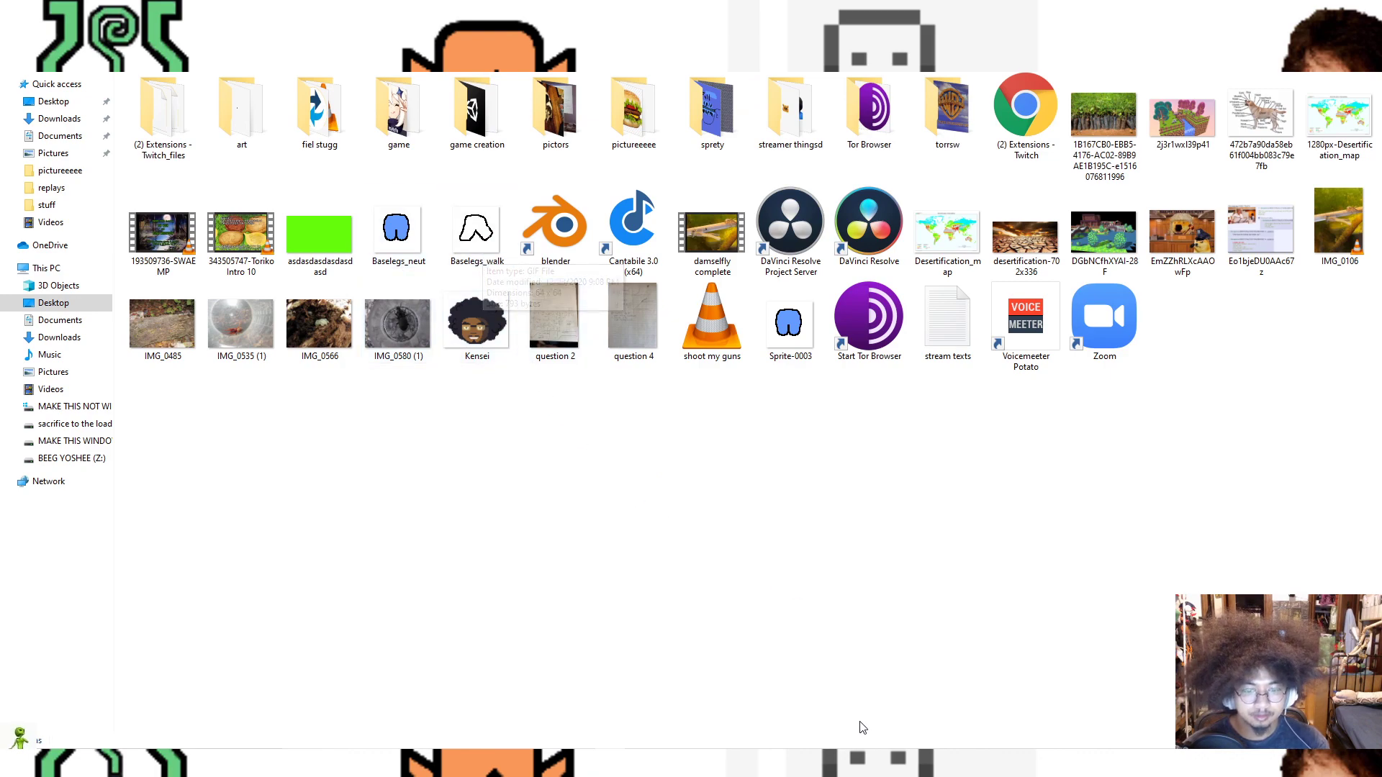
mouse_move(876, 763)
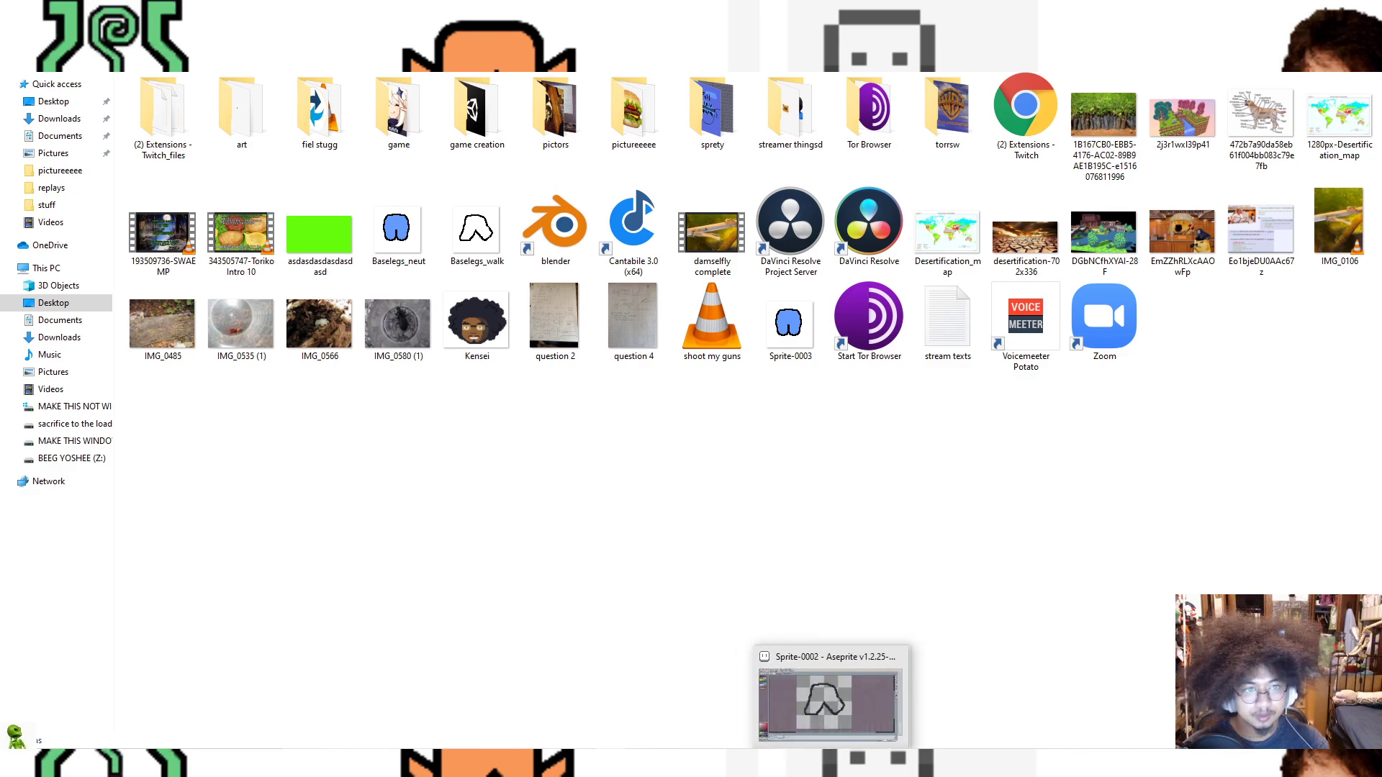
left_click(719, 763)
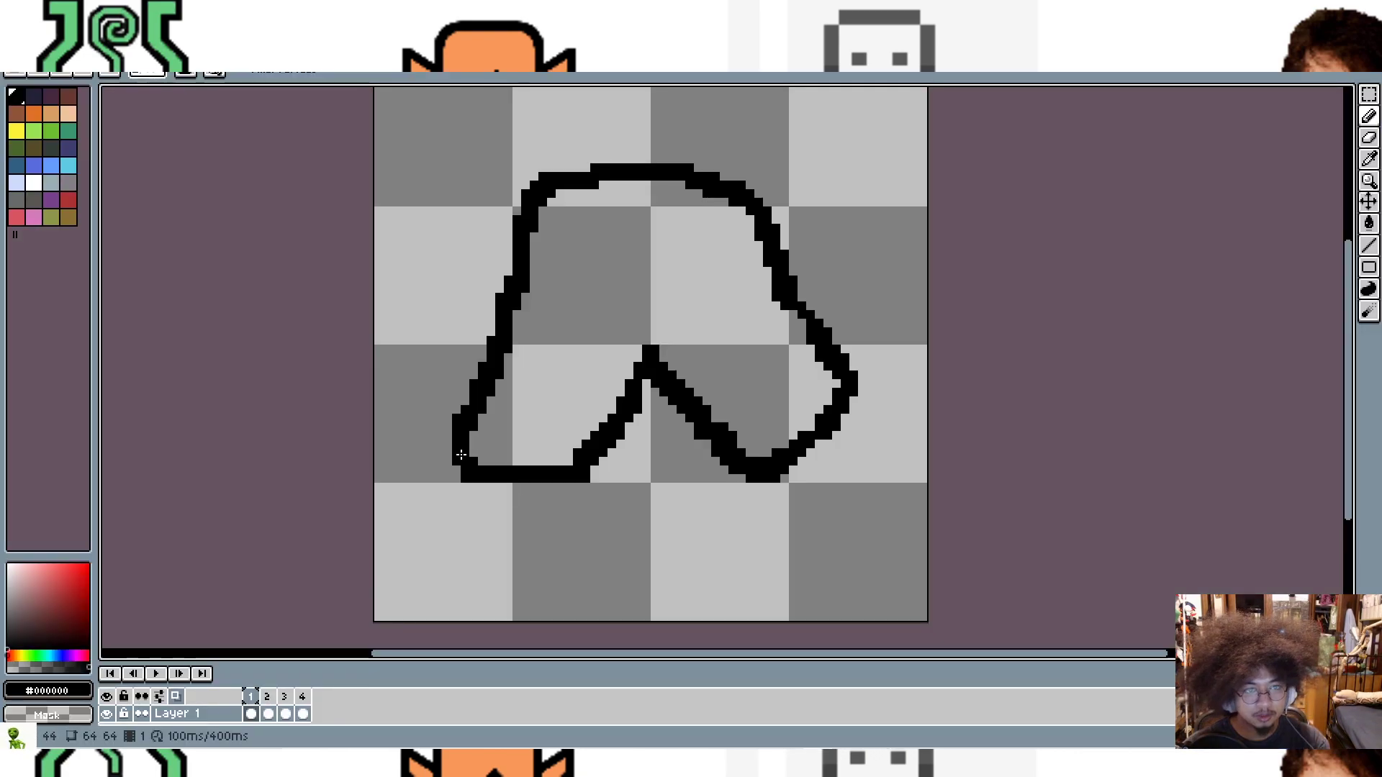
Step: Open the blue neutral legs sprite and clear the blue fill inside the outline on frame 3 with the Paint Bucket
left_click(317, 45)
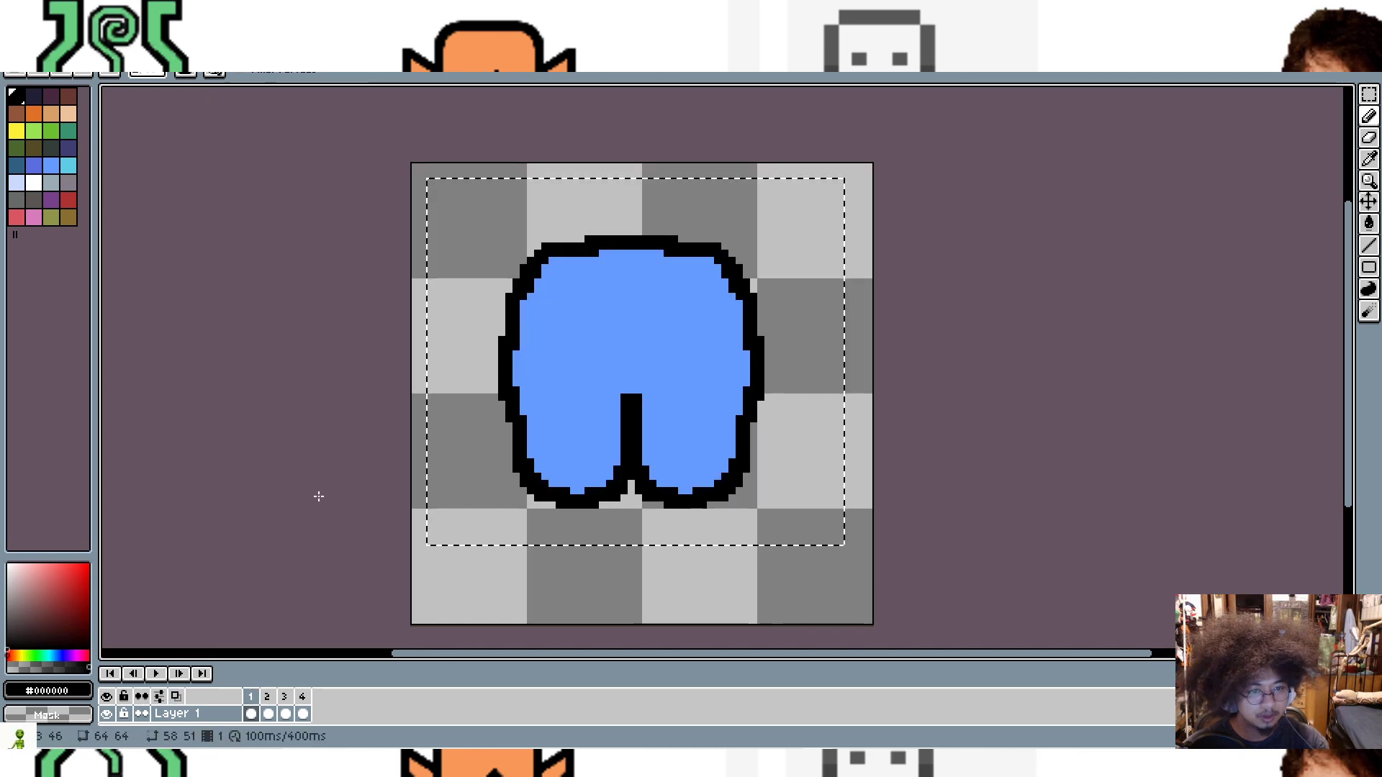
left_click(1368, 117)
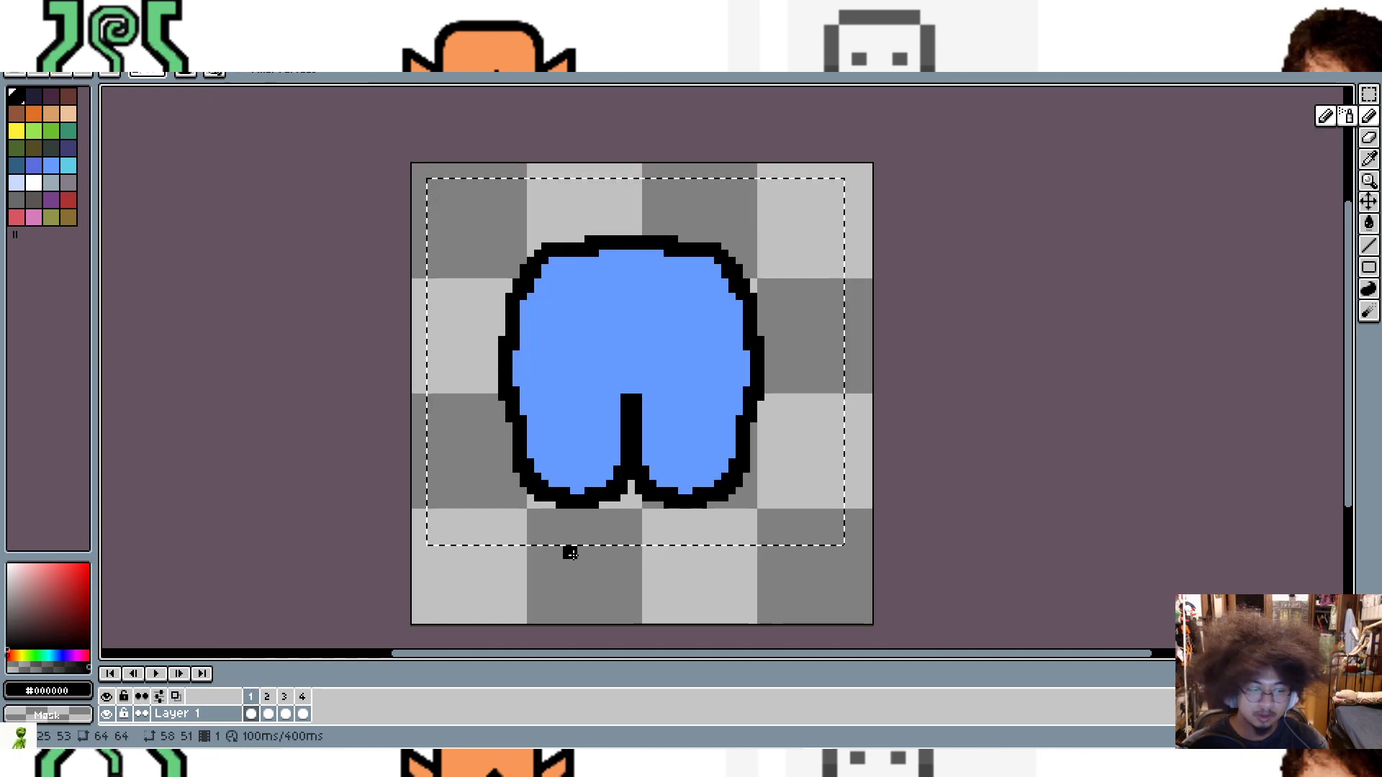
left_click(285, 696)
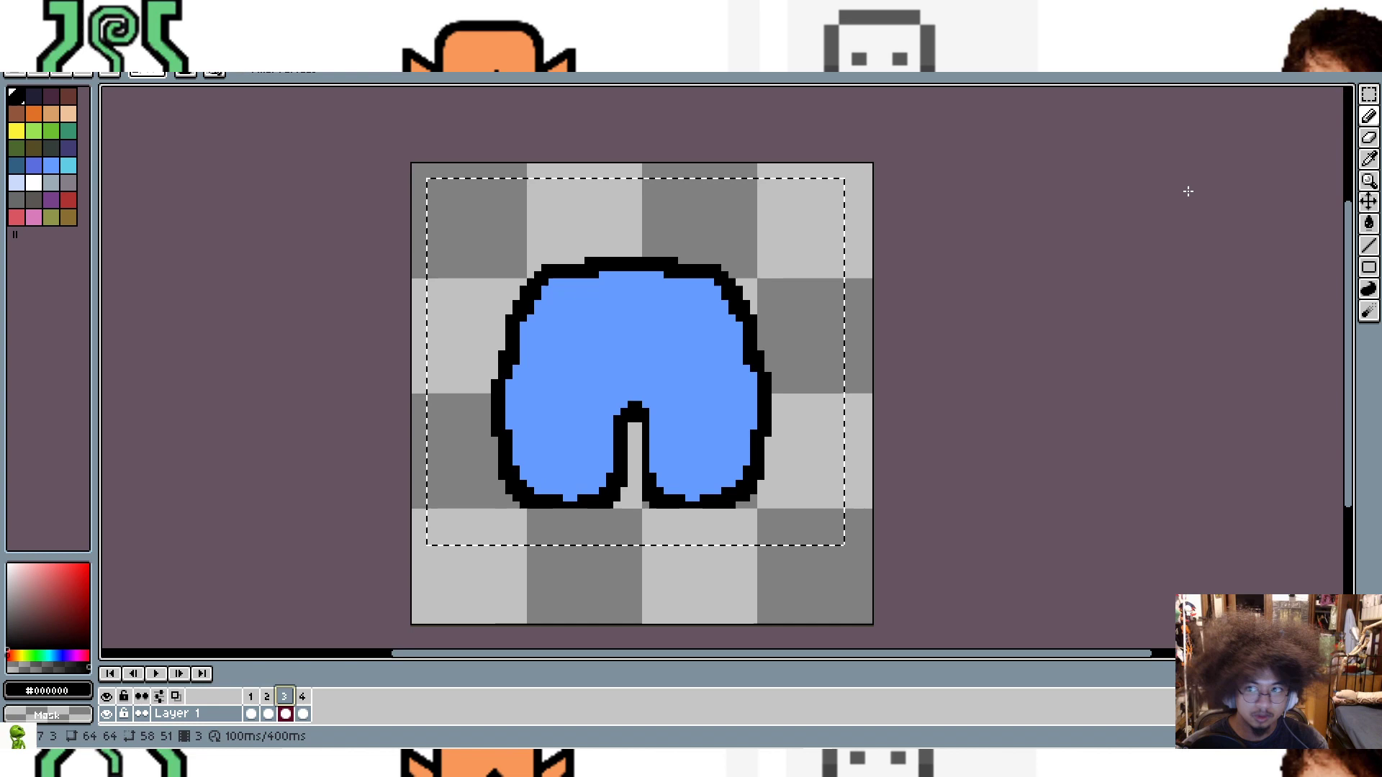
left_click(1368, 224)
right_click(593, 324)
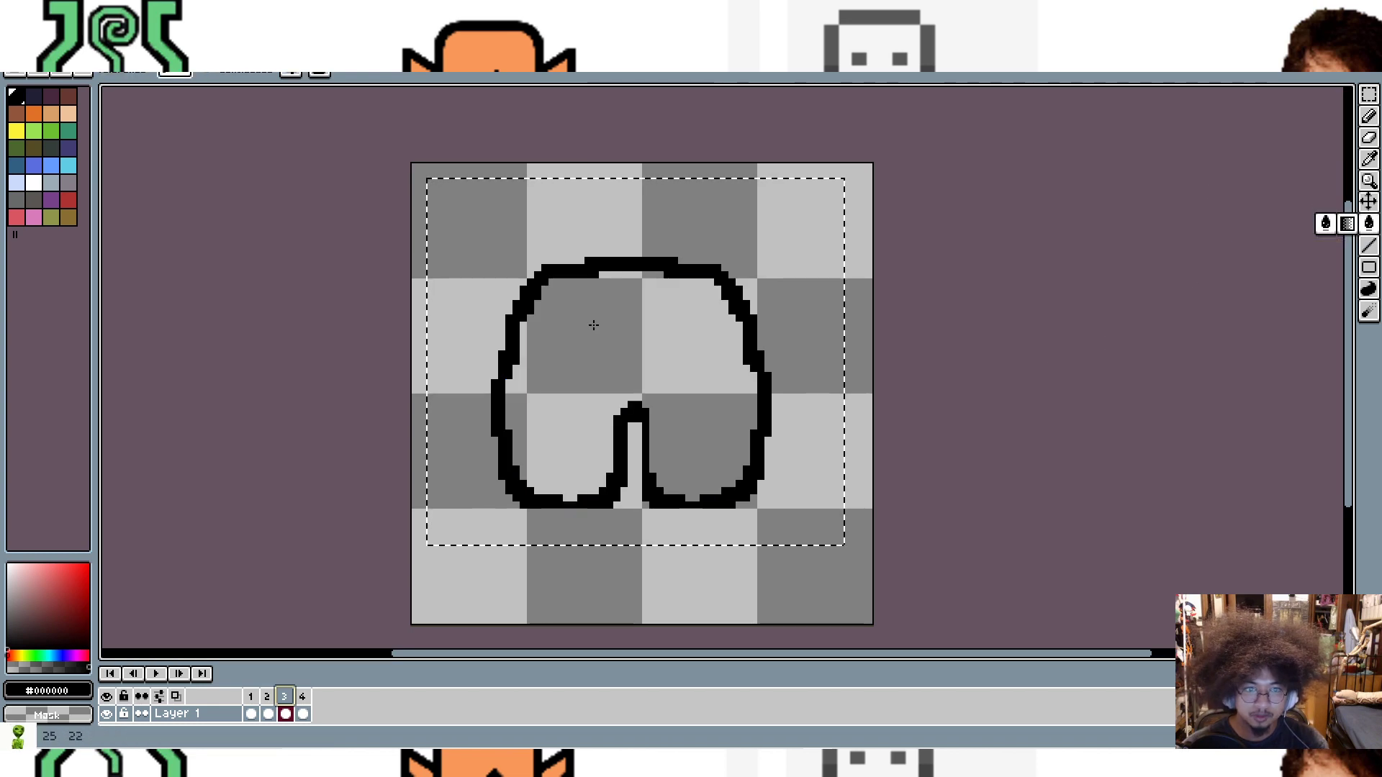
Step: Clear the blue fill inside the legs outline on frames 2 and 4
left_click(267, 697)
right_click(568, 403)
left_click(289, 696)
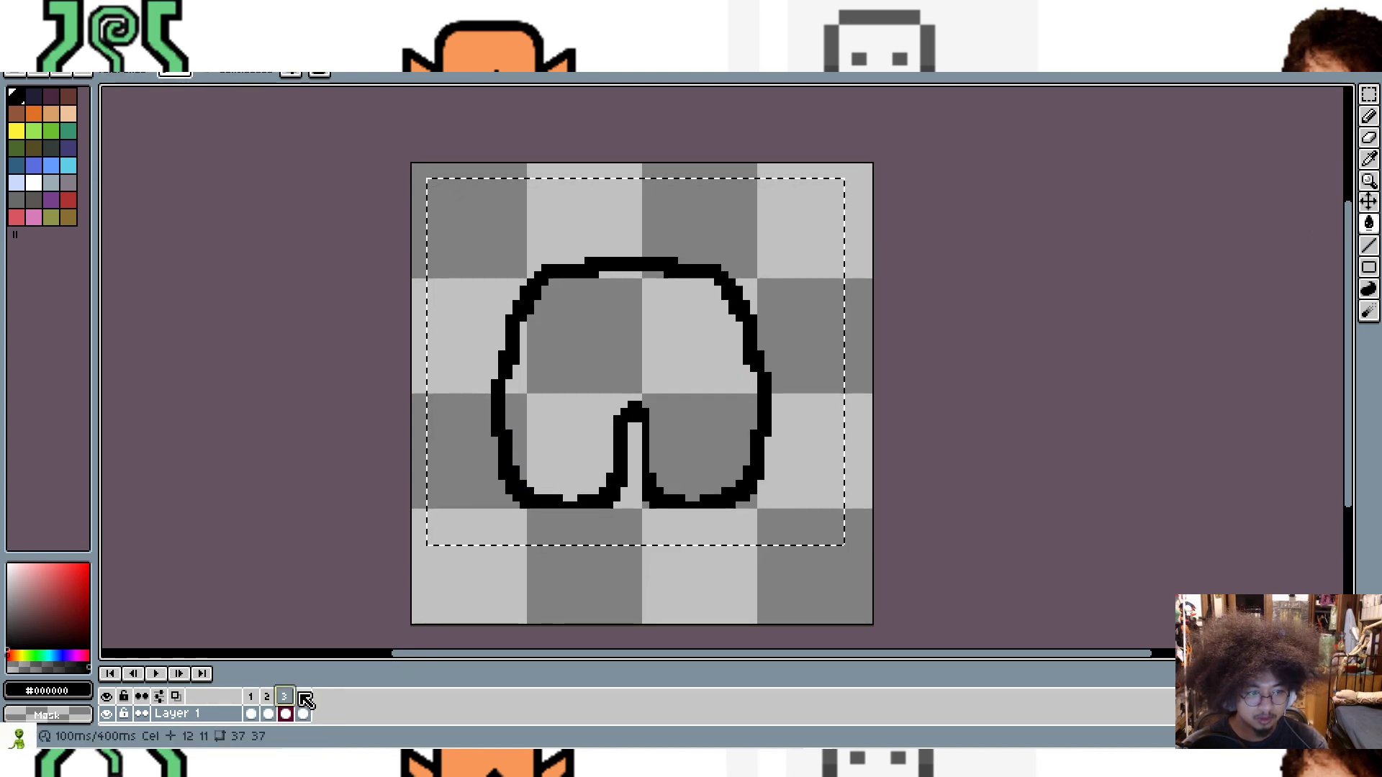
left_click(303, 697)
right_click(570, 426)
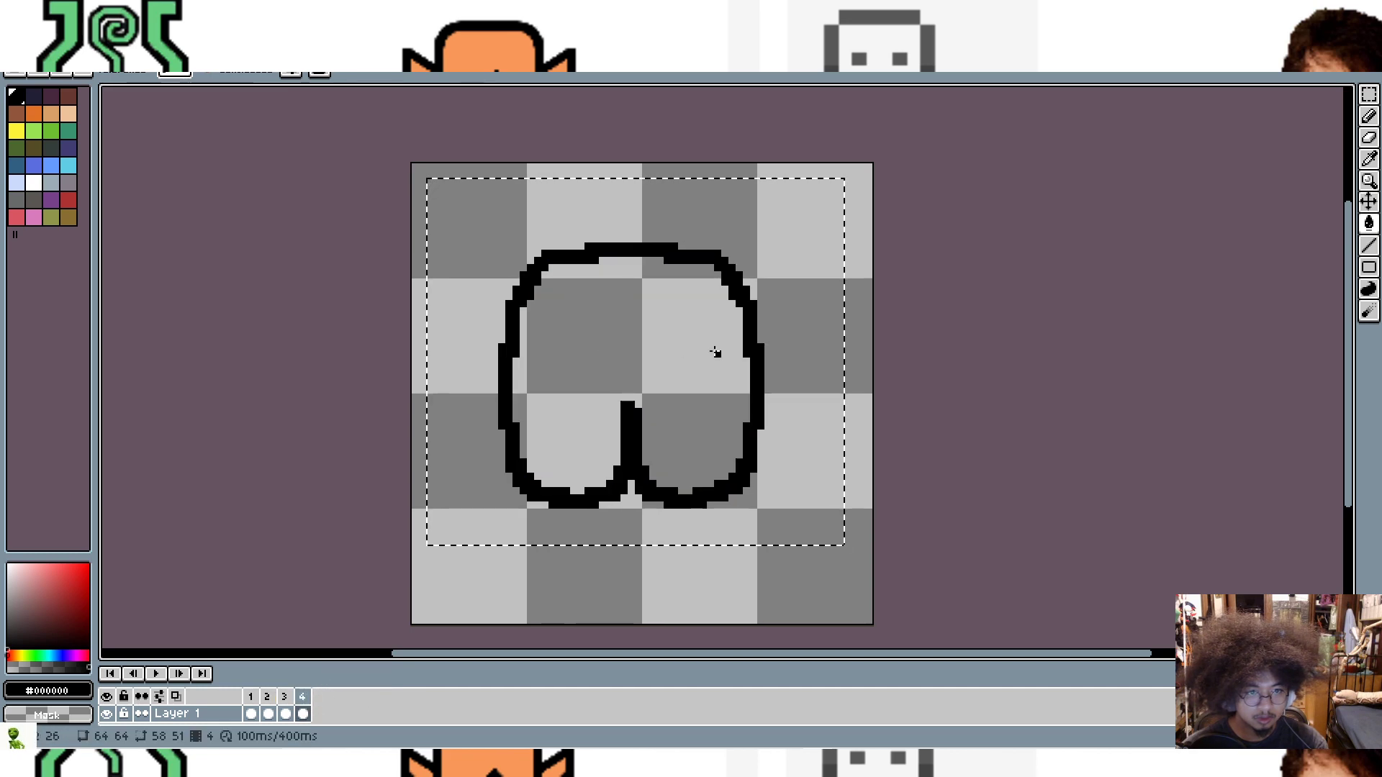
Step: Export the neutral legs animation to the Desktop as Baselegs_neut.gif, overwriting the existing file
left_click(16, 28)
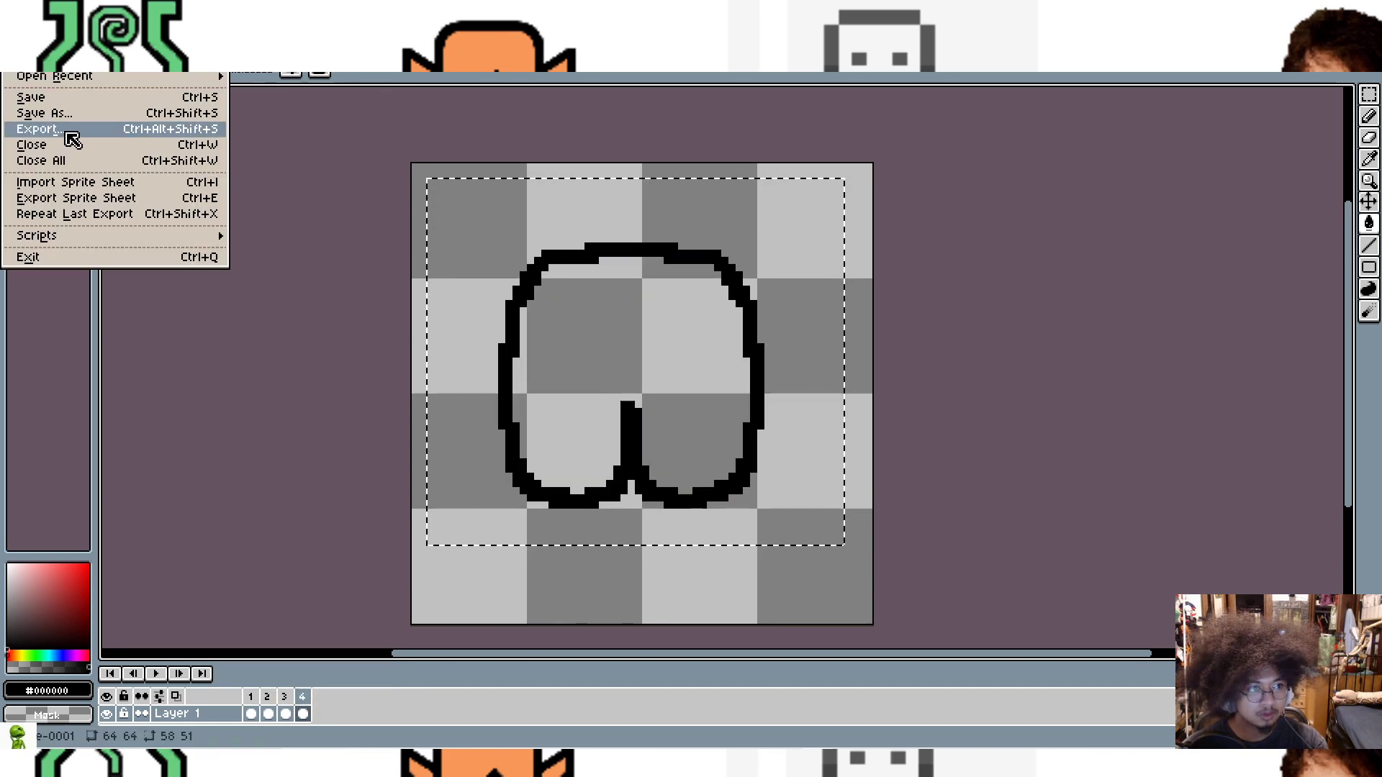
left_click(61, 130)
left_click(399, 304)
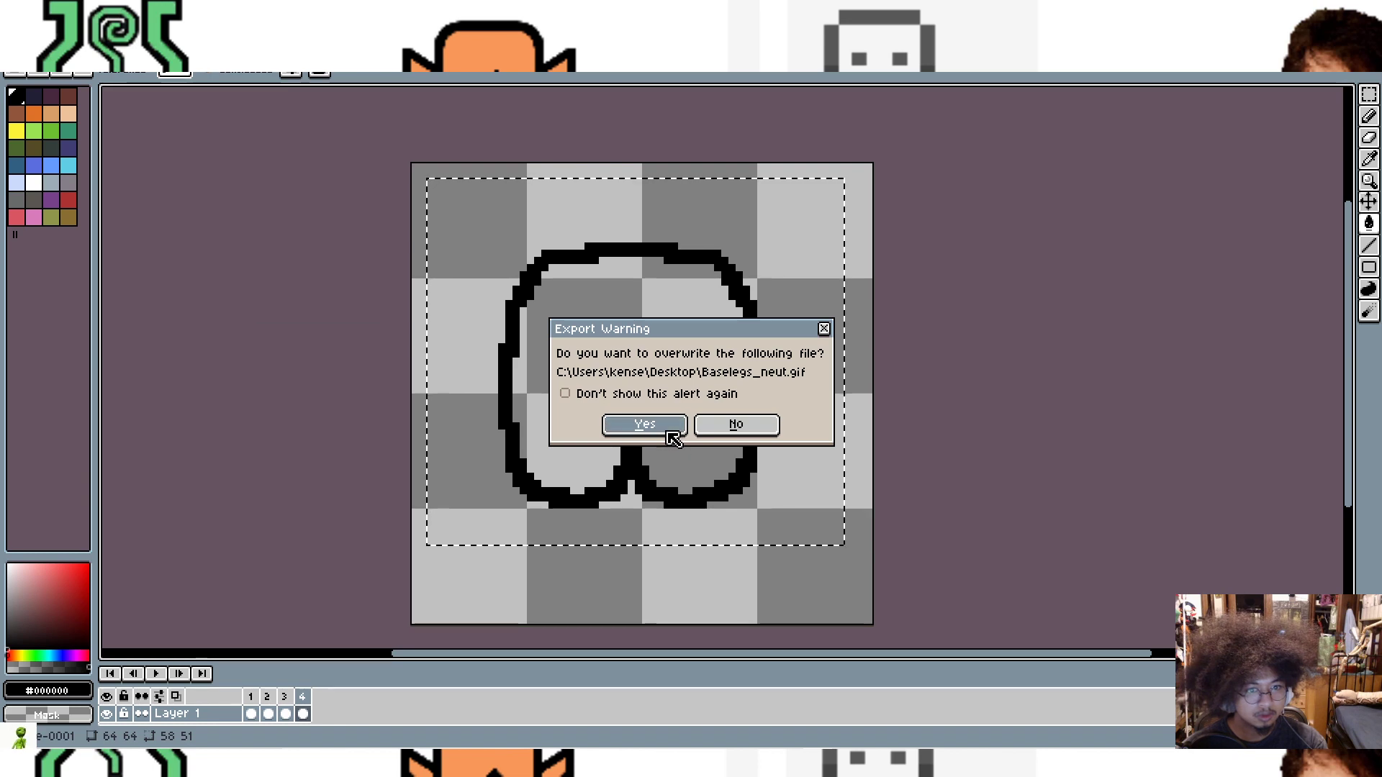
left_click(734, 429)
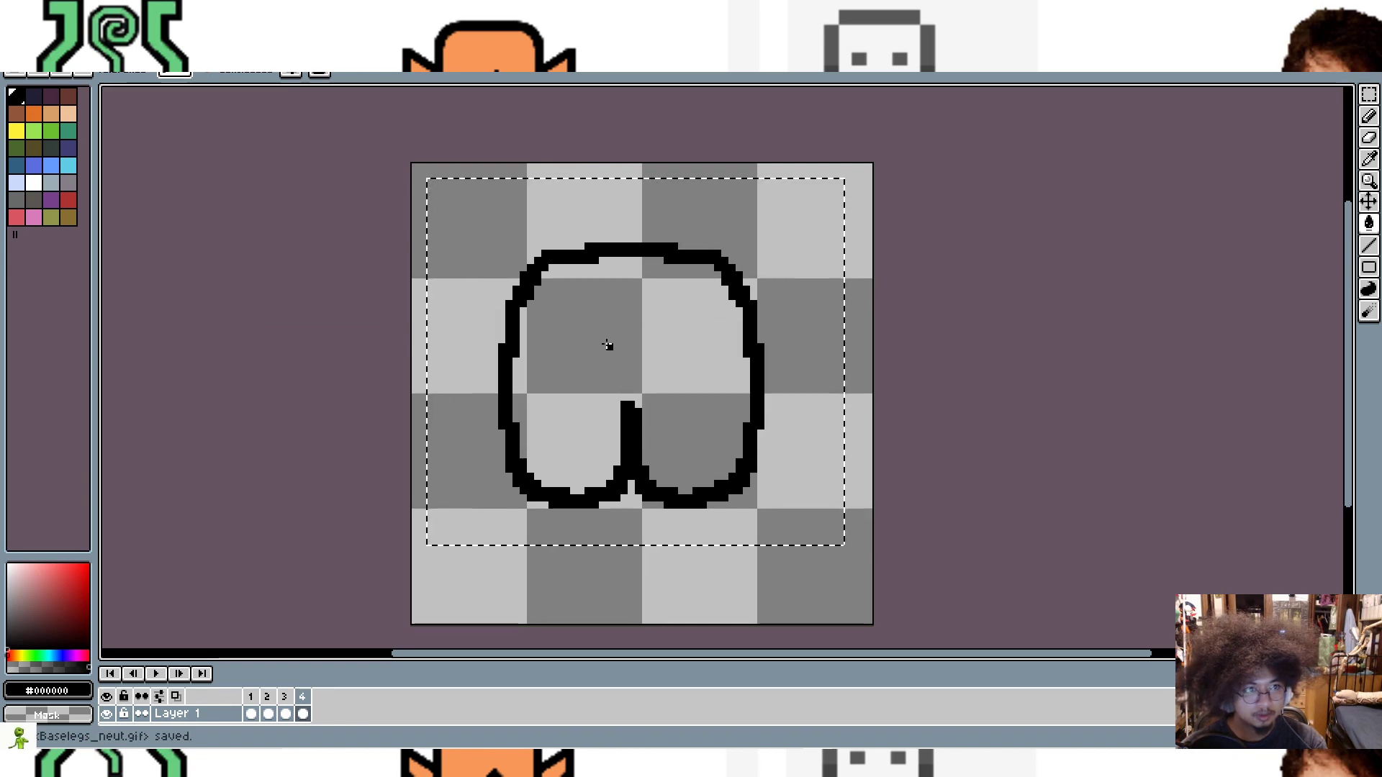
left_click(209, 49)
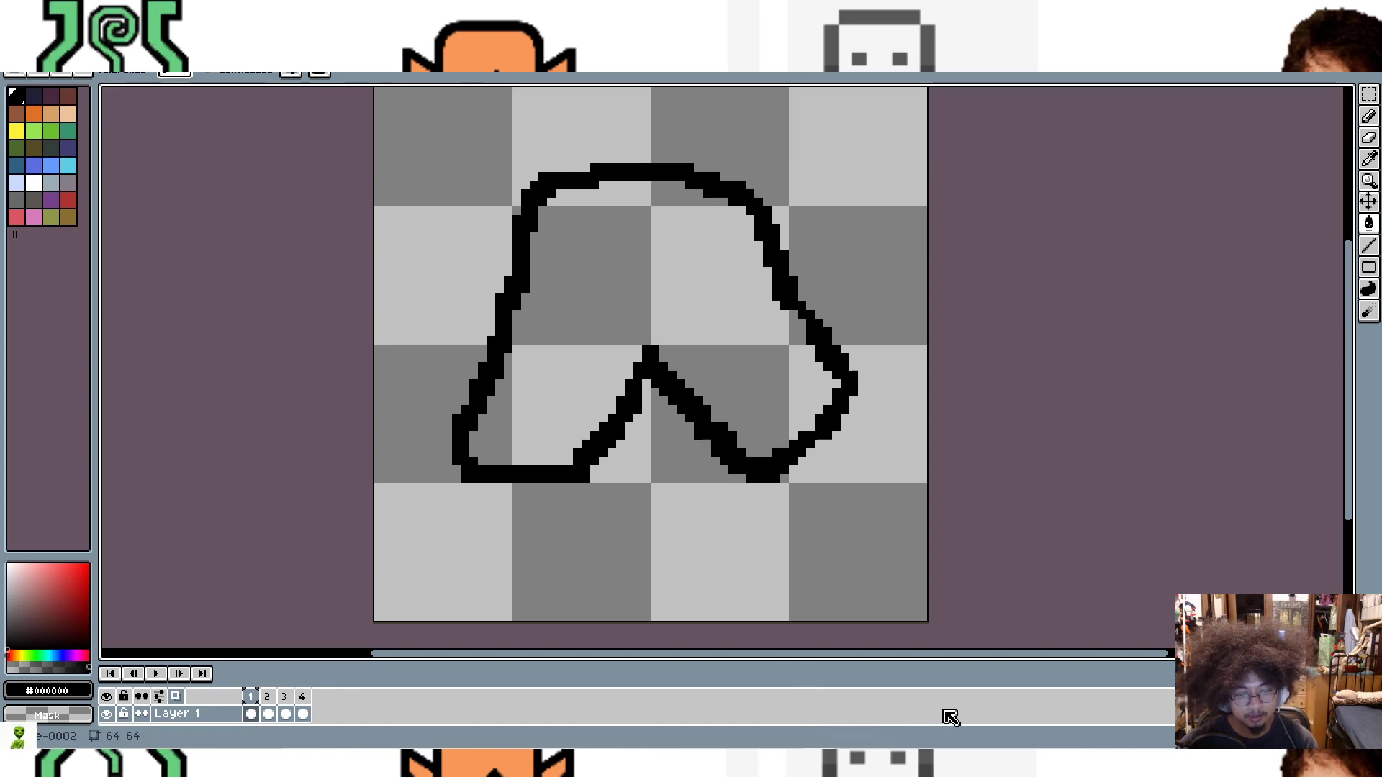
mouse_move(432, 763)
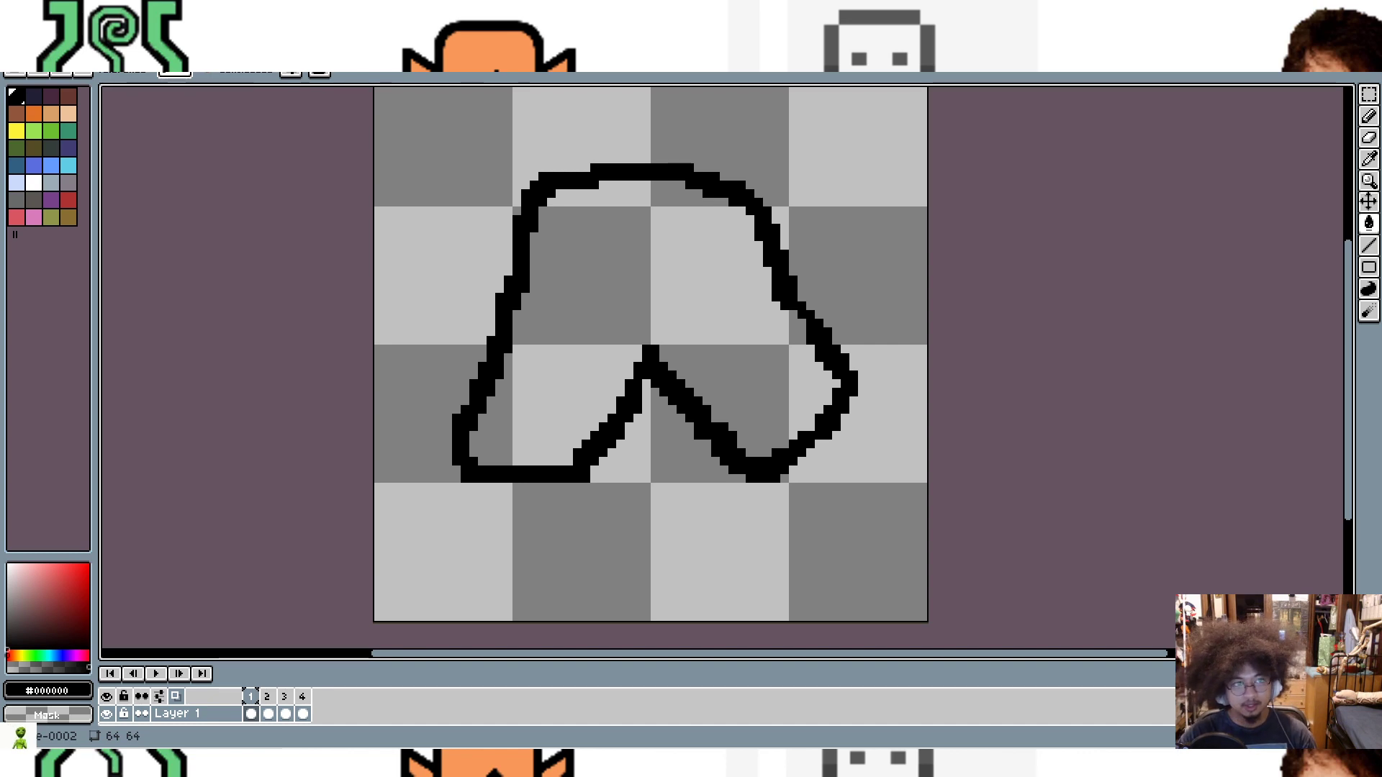
right_click(273, 47)
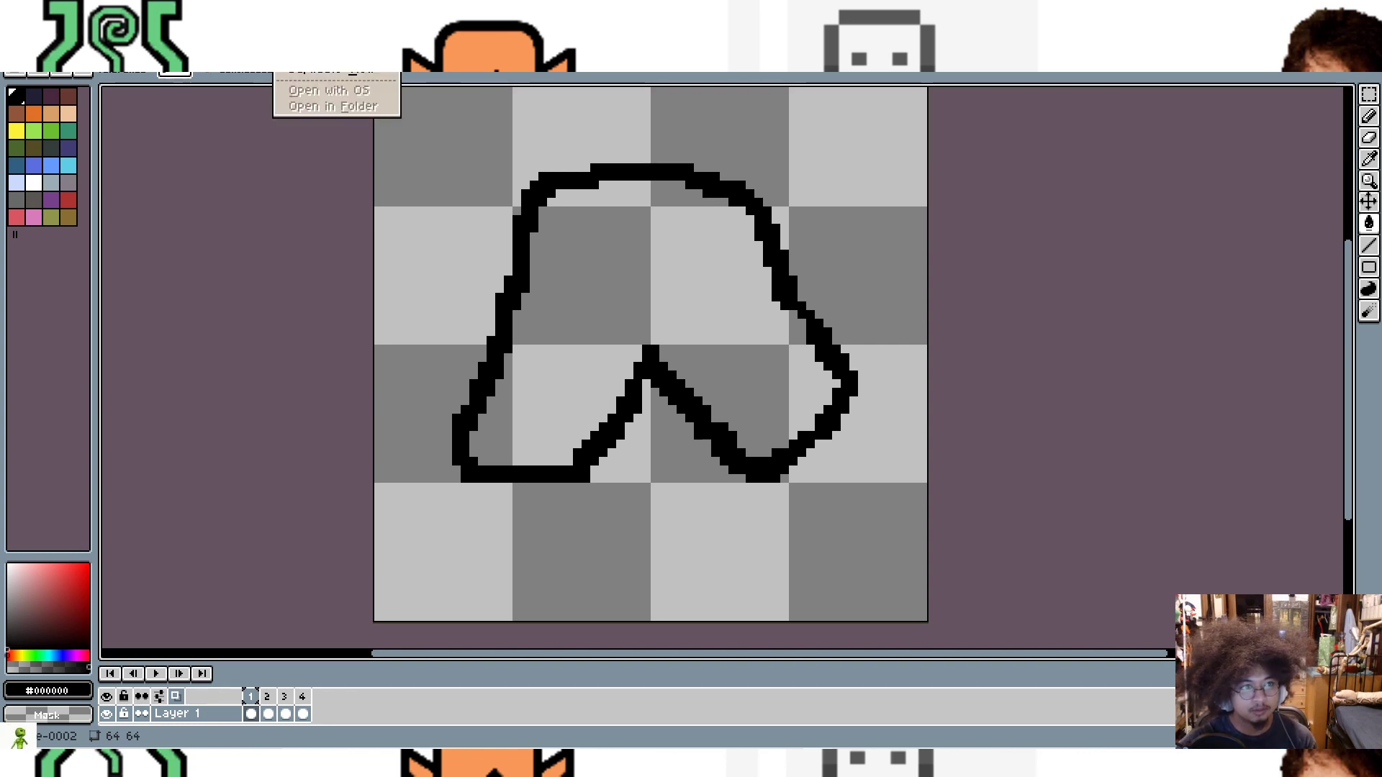
left_click(16, 27)
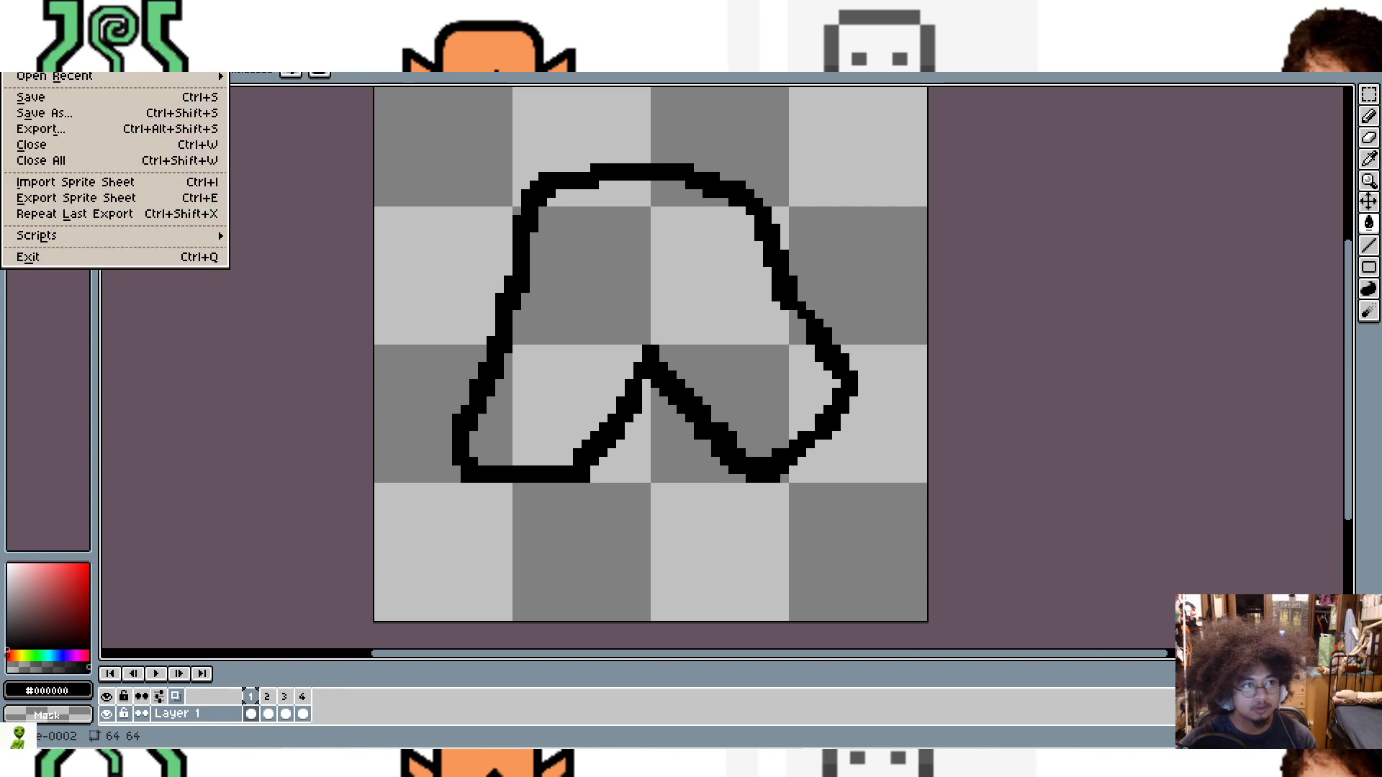
left_click(16, 27)
Step: Create a new RGBA sprite 64 px wide and 64 px high with a transparent background
left_click(16, 28)
left_click(29, 44)
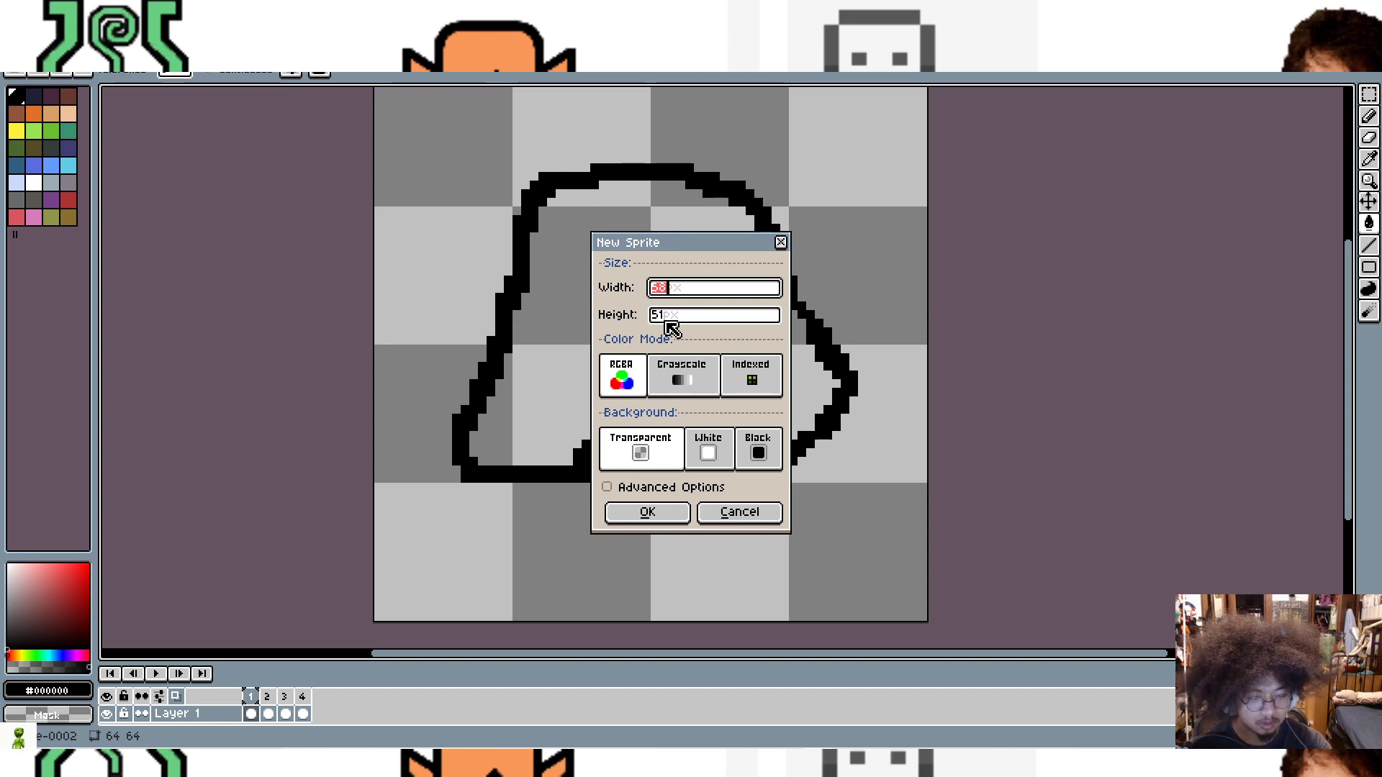
key("Tab")
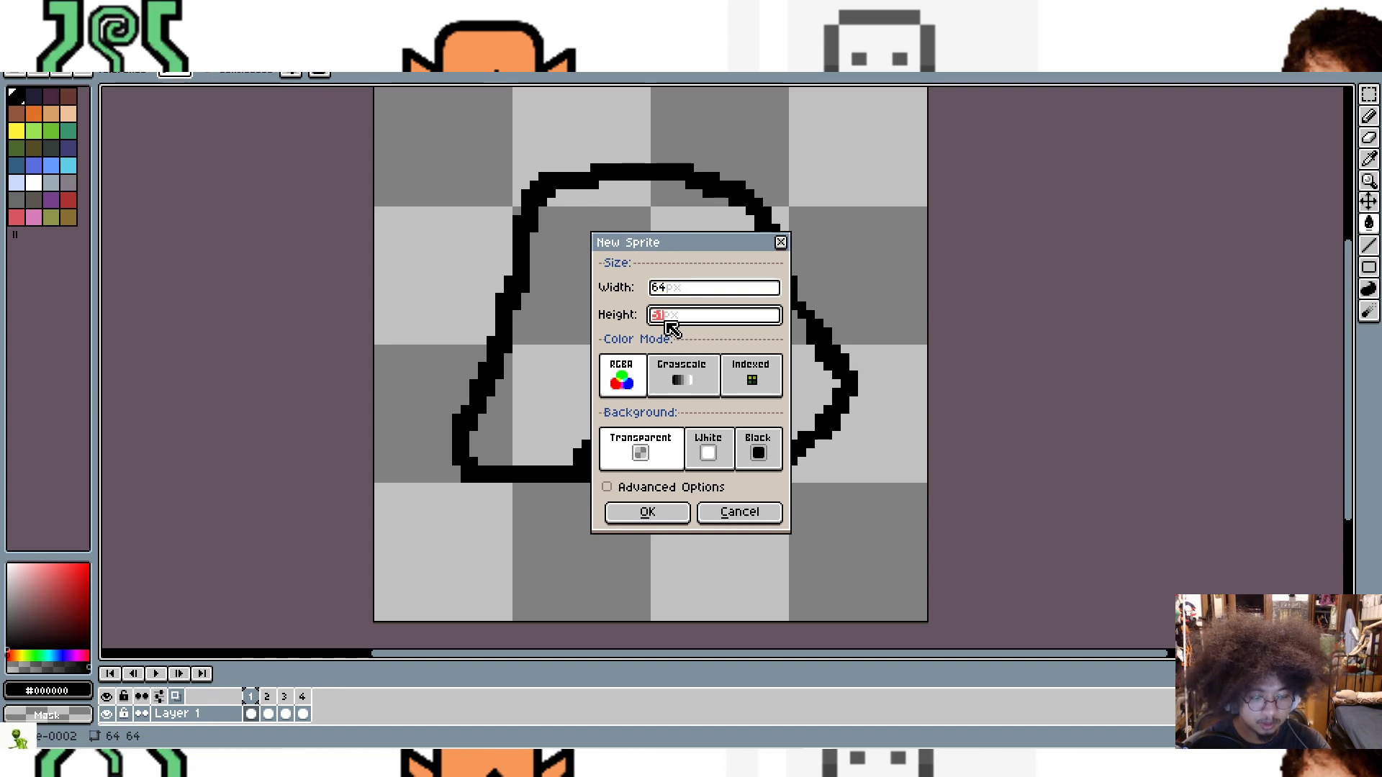
type("64")
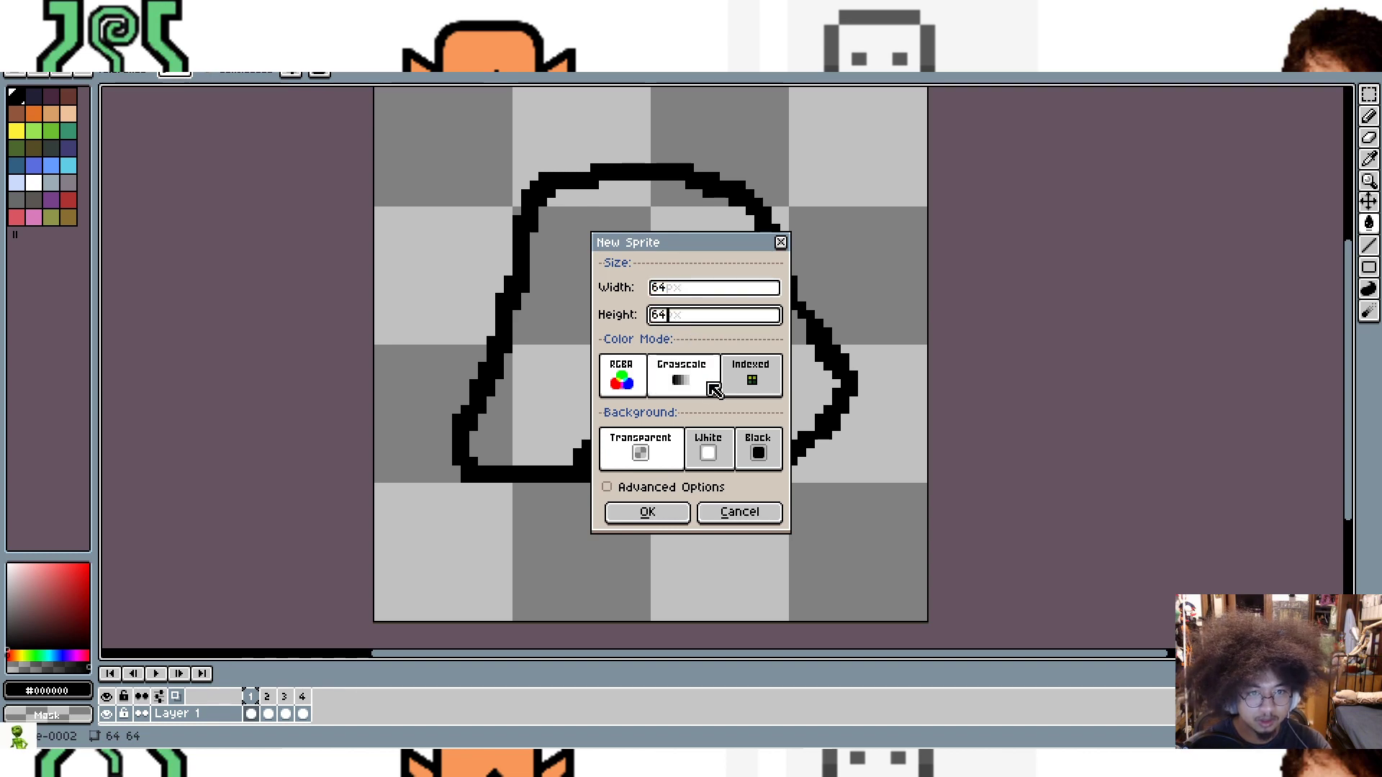
left_click(668, 512)
scroll(673, 311, "up", 3)
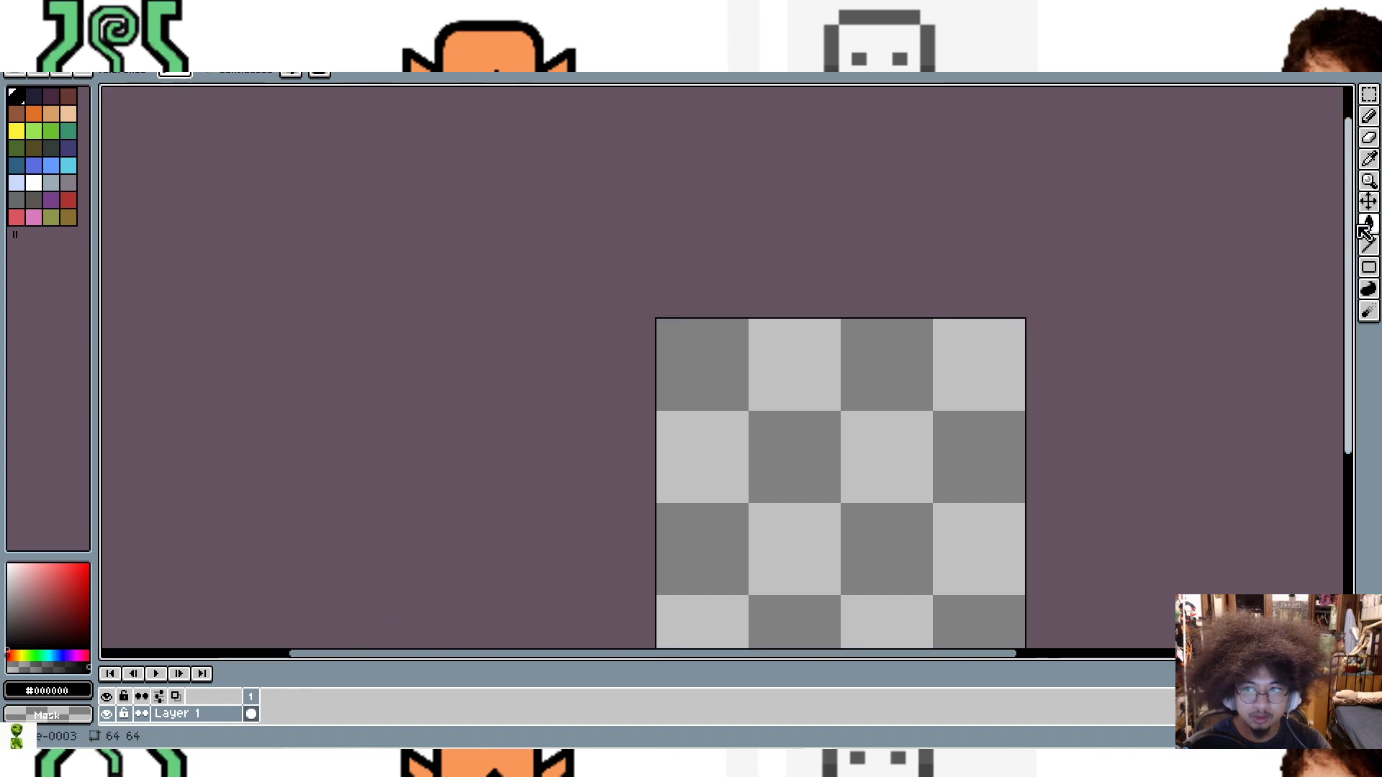
left_click_drag(1348, 228, 1350, 330)
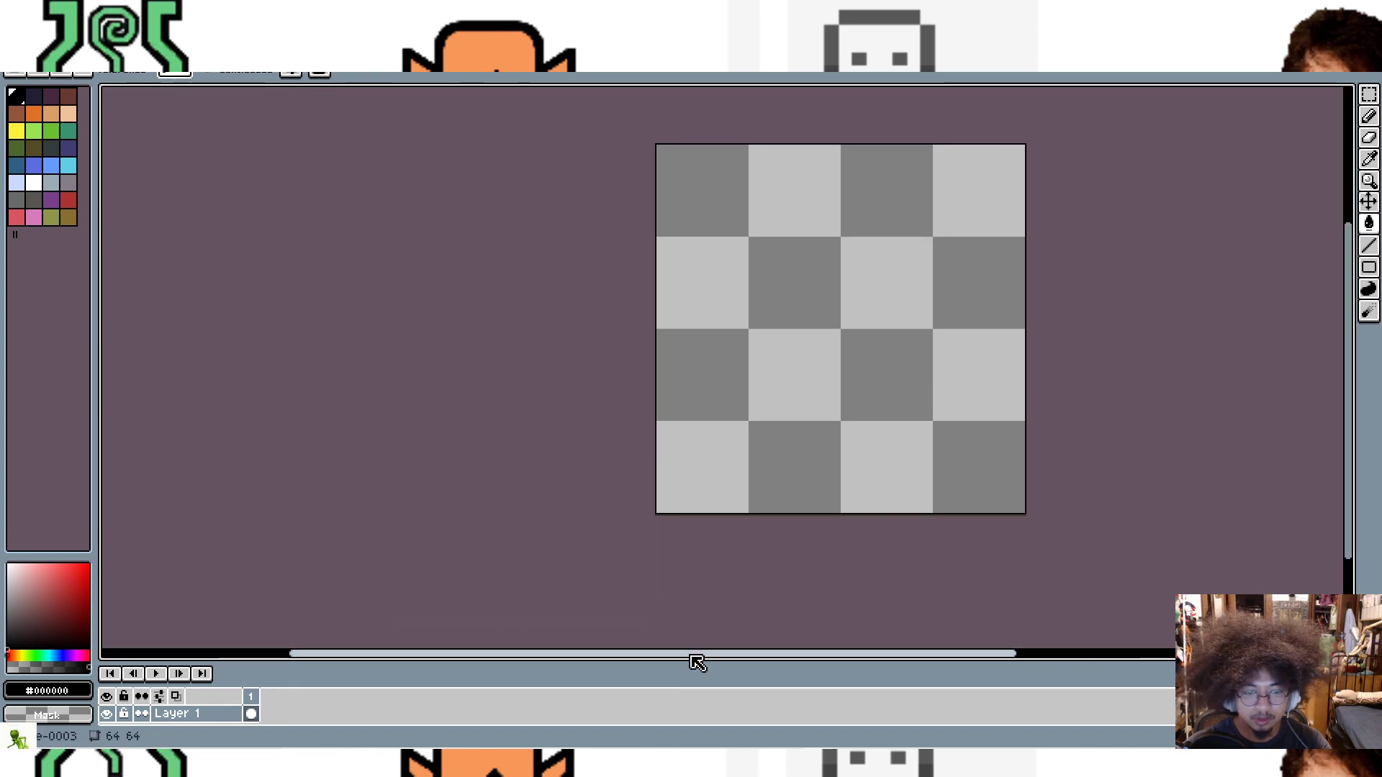
left_click_drag(696, 662, 768, 641)
scroll(774, 509, "up", 1)
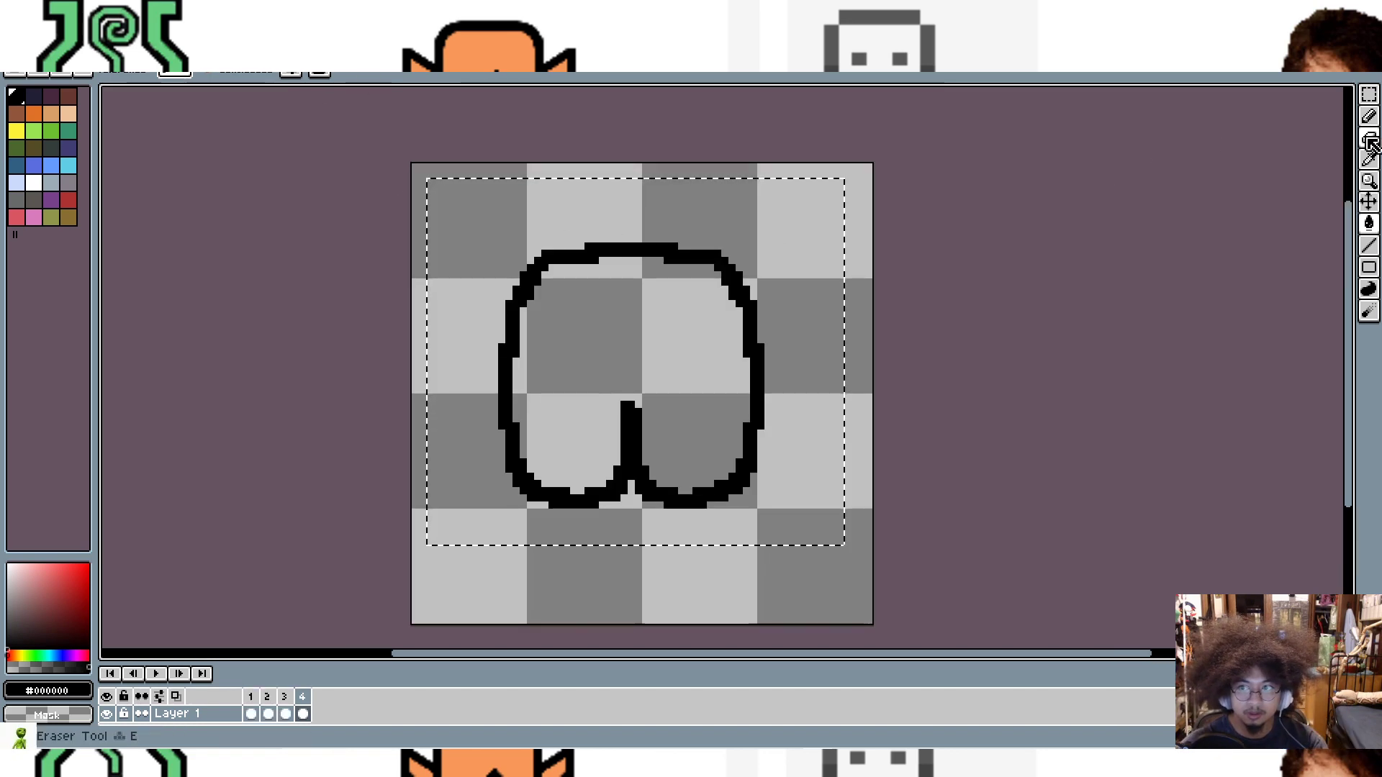
Step: Copy the neutral legs outline from frame 4 of its sprite and paste it into the new sprite
left_click(1368, 94)
mouse_move(456, 206)
left_mouse_down()
mouse_move(520, 246)
mouse_move(440, 218)
left_mouse_up()
key("Delete")
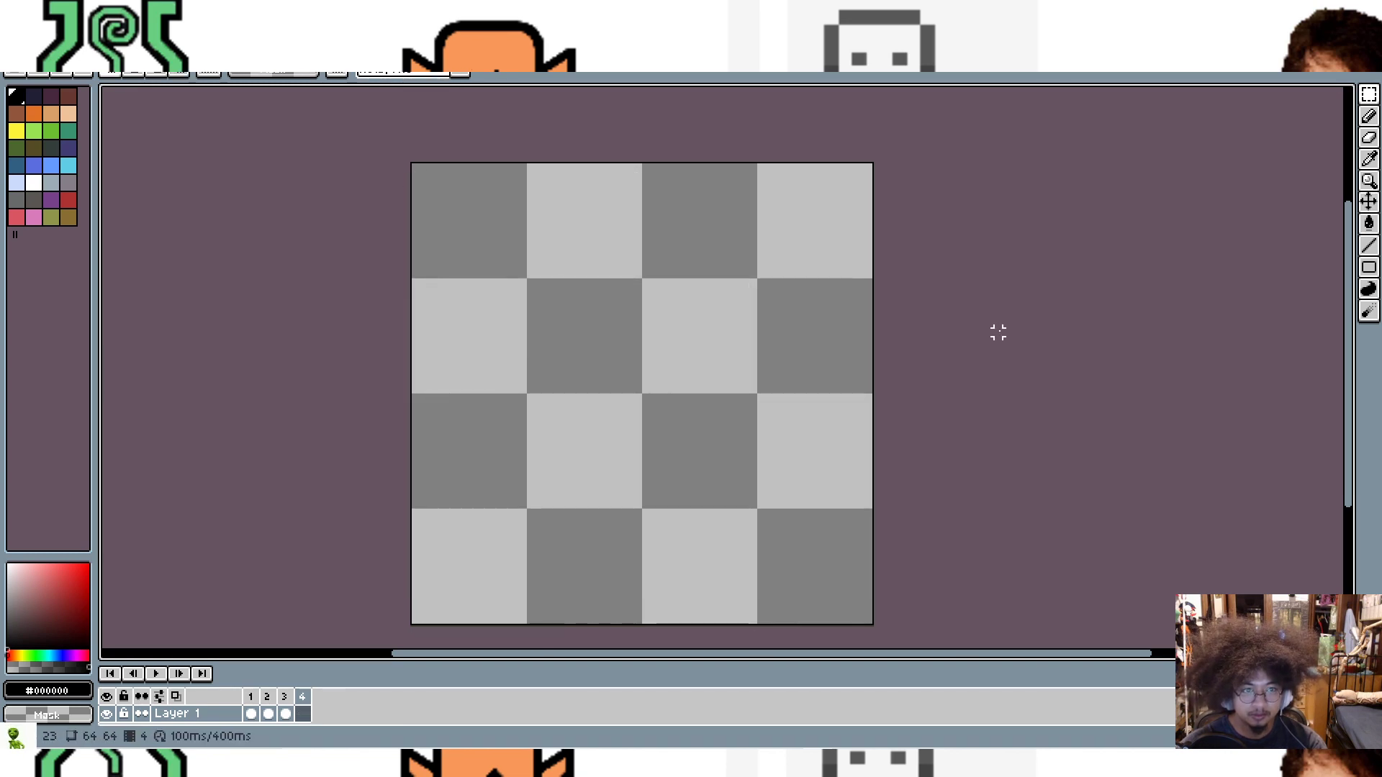
key("ctrl+z")
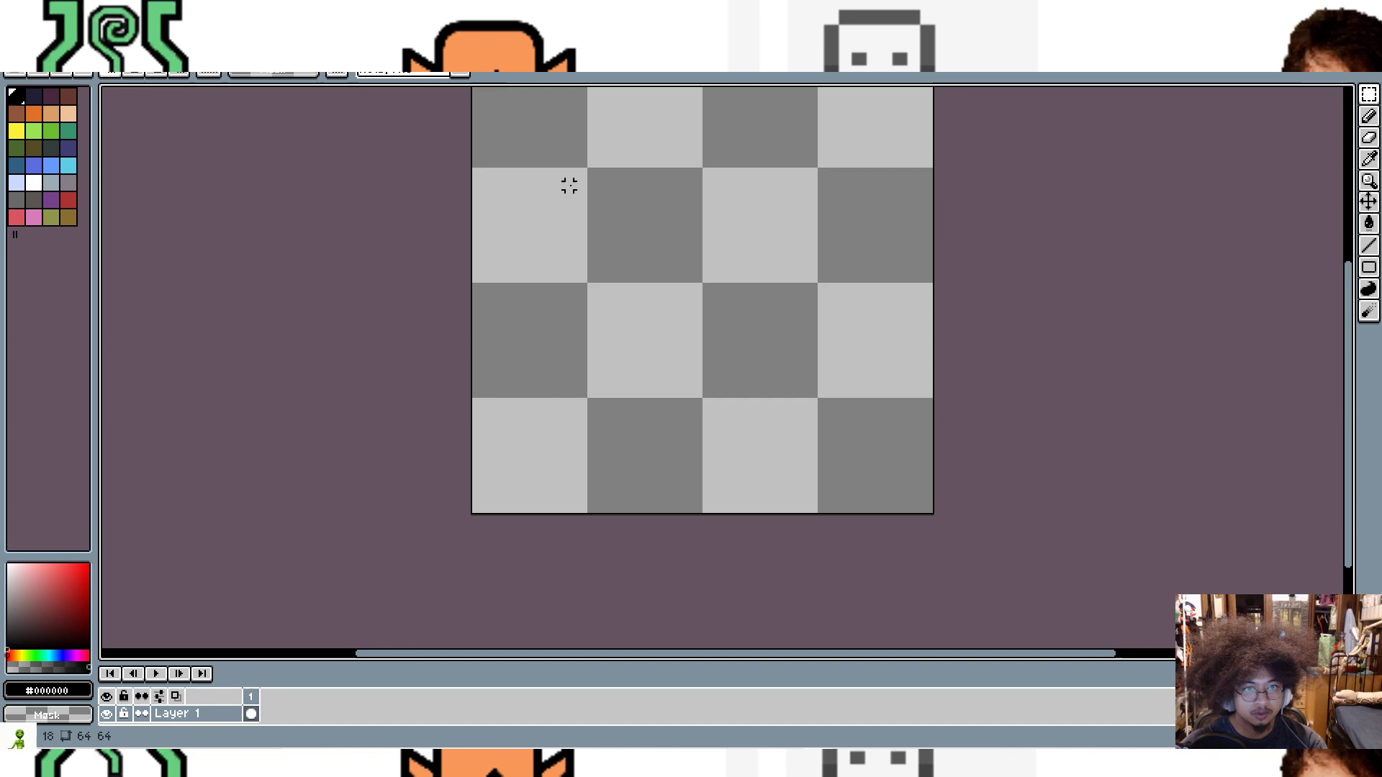
key("ctrl+v")
scroll(1089, 240, "up", 1)
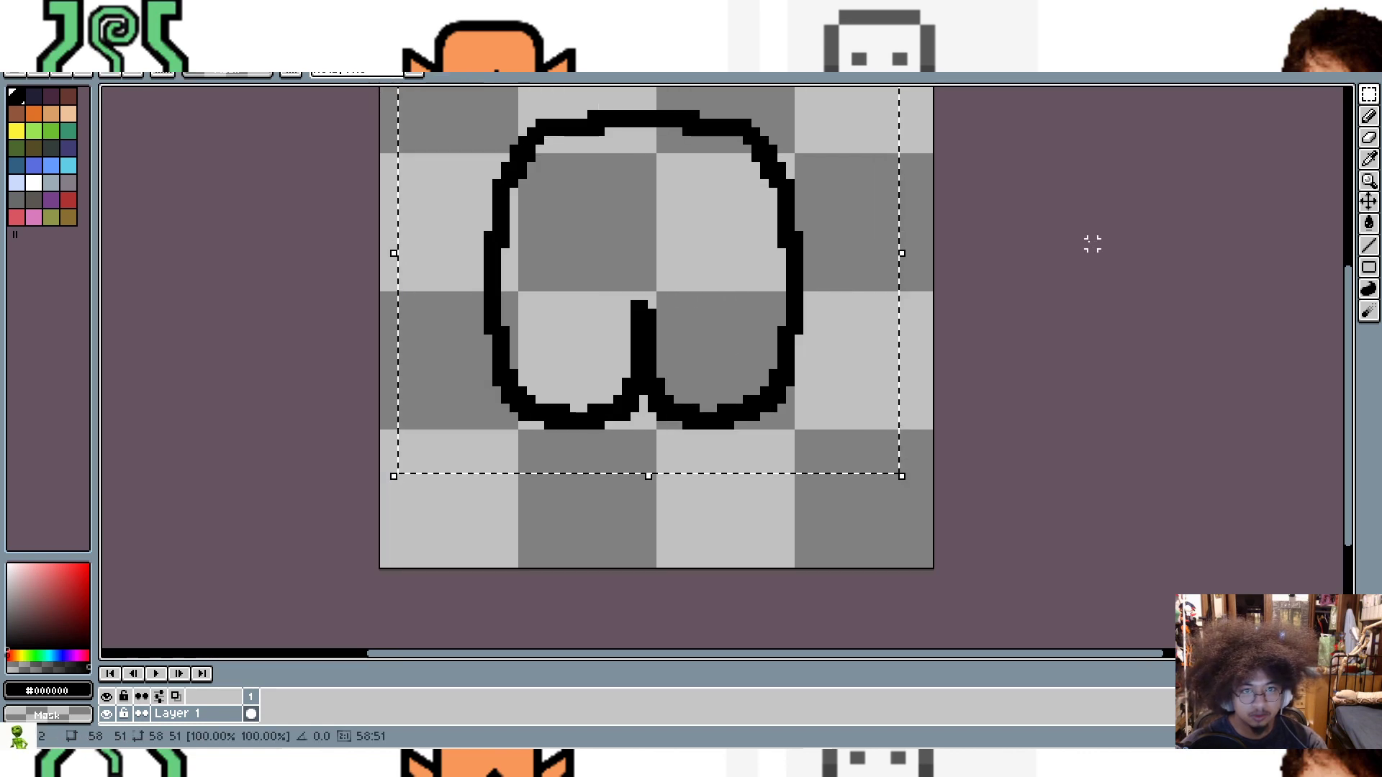
mouse_move(1347, 303)
left_mouse_down()
mouse_move(1348, 255)
mouse_move(1347, 295)
left_mouse_up()
scroll(1351, 302, "up", 1)
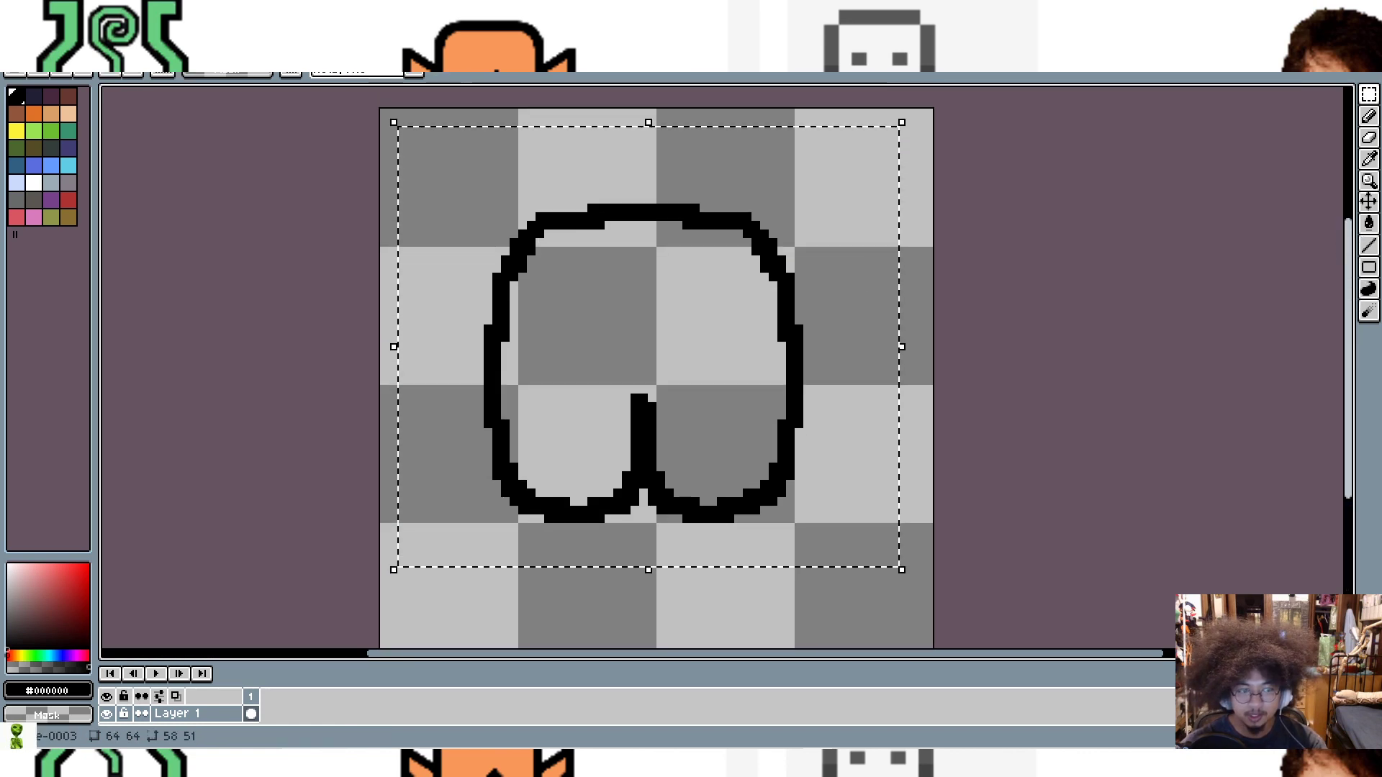
Step: Add a second frame that duplicates the pasted legs outline and clear the selection
right_click(255, 715)
left_click(258, 708)
right_click(251, 696)
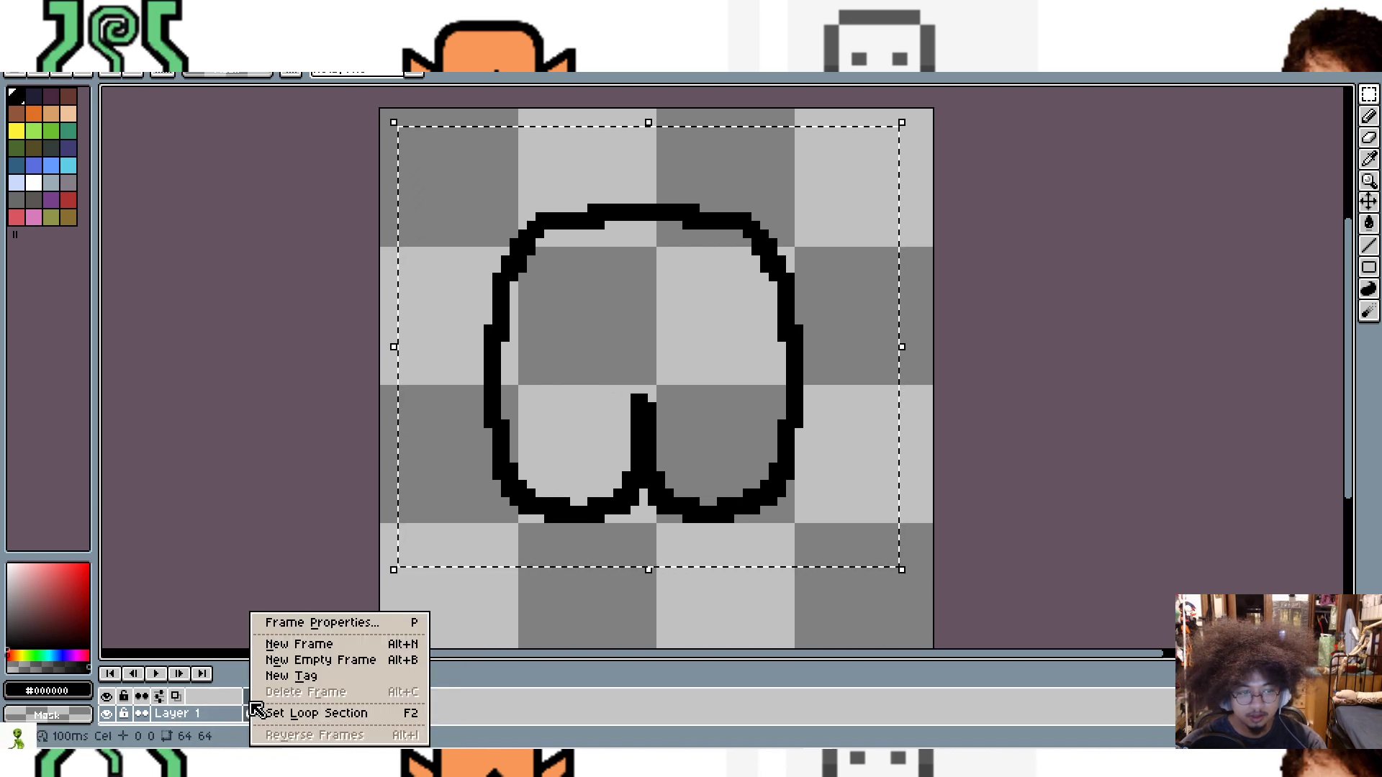
left_click(297, 645)
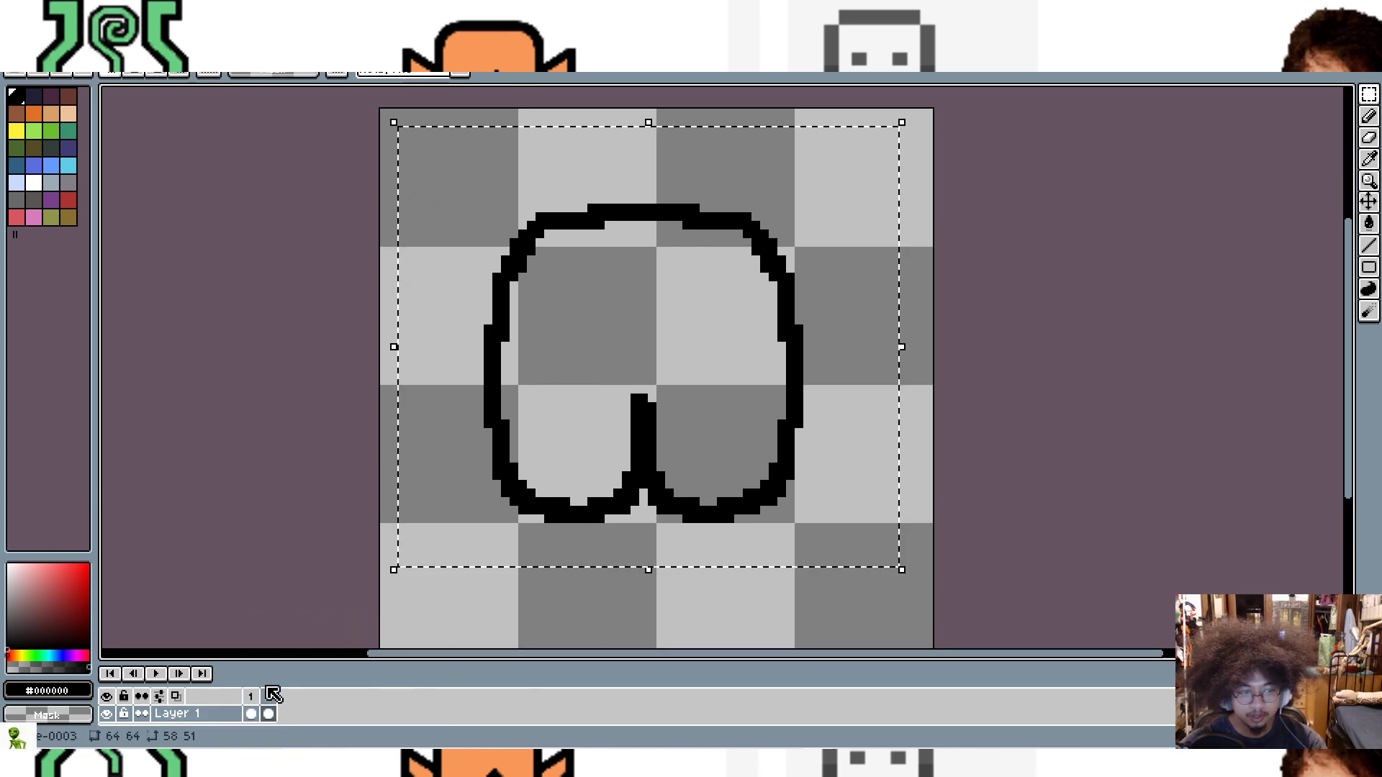
key("ctrl+d")
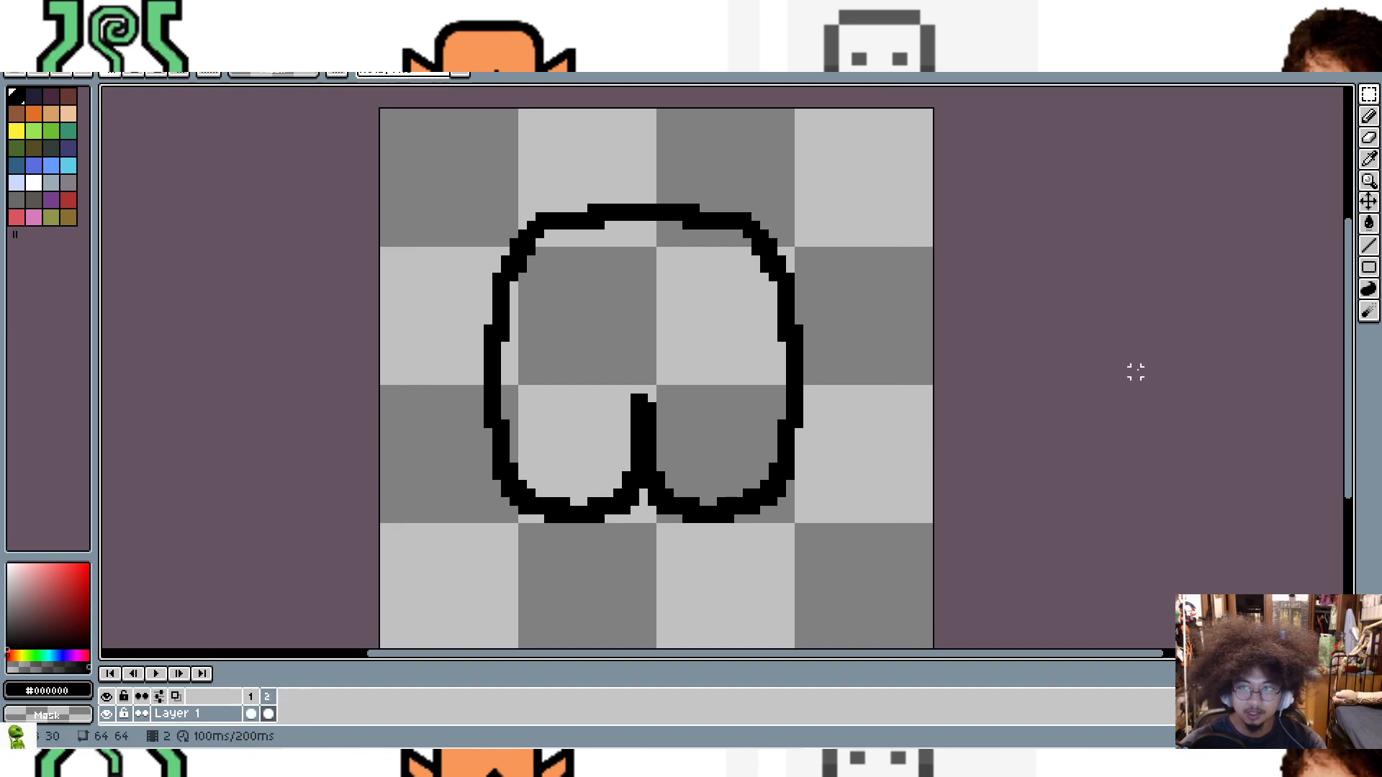
Step: On frame 2, select the upper part of the legs outline, move it down about 4 px, and deselect
left_click(1368, 101)
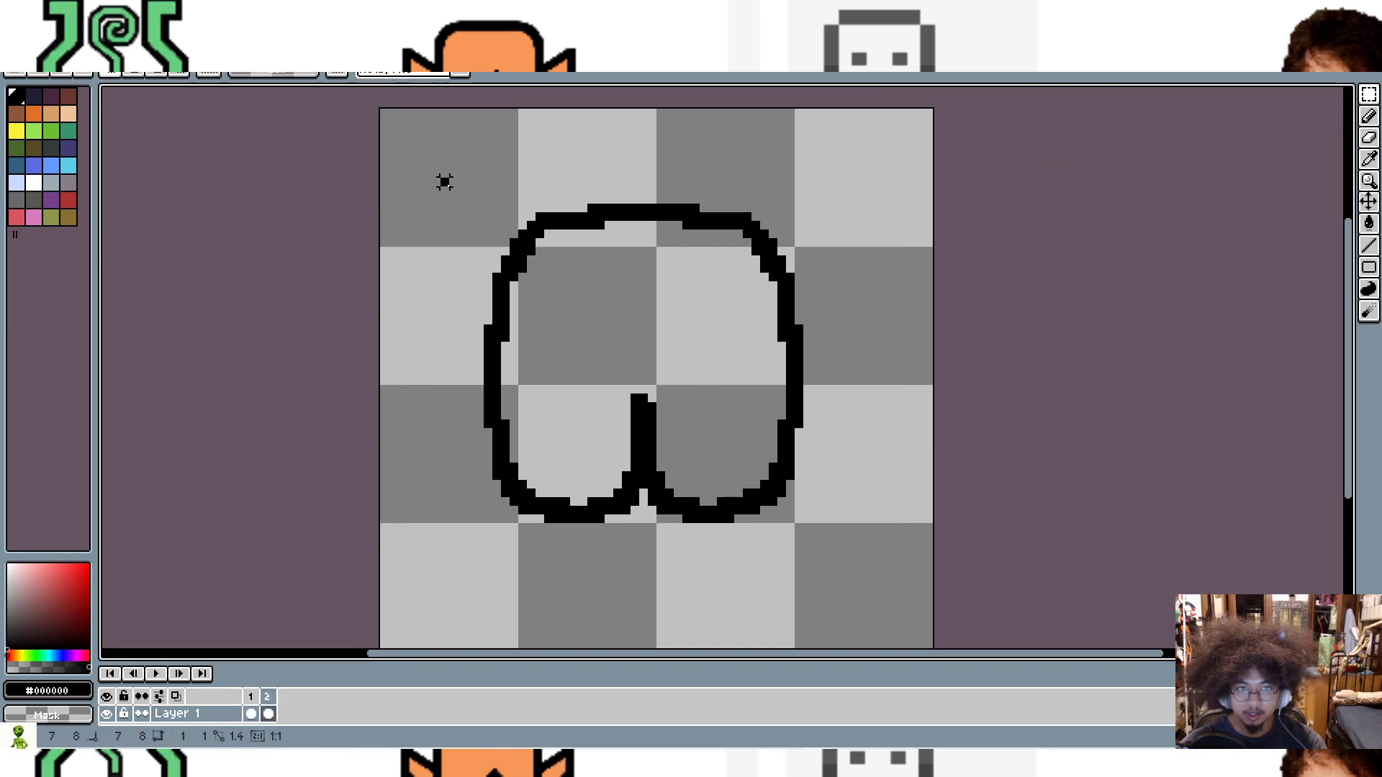
left_click_drag(442, 180, 877, 356)
left_click_drag(790, 208, 790, 240)
left_click(1153, 382)
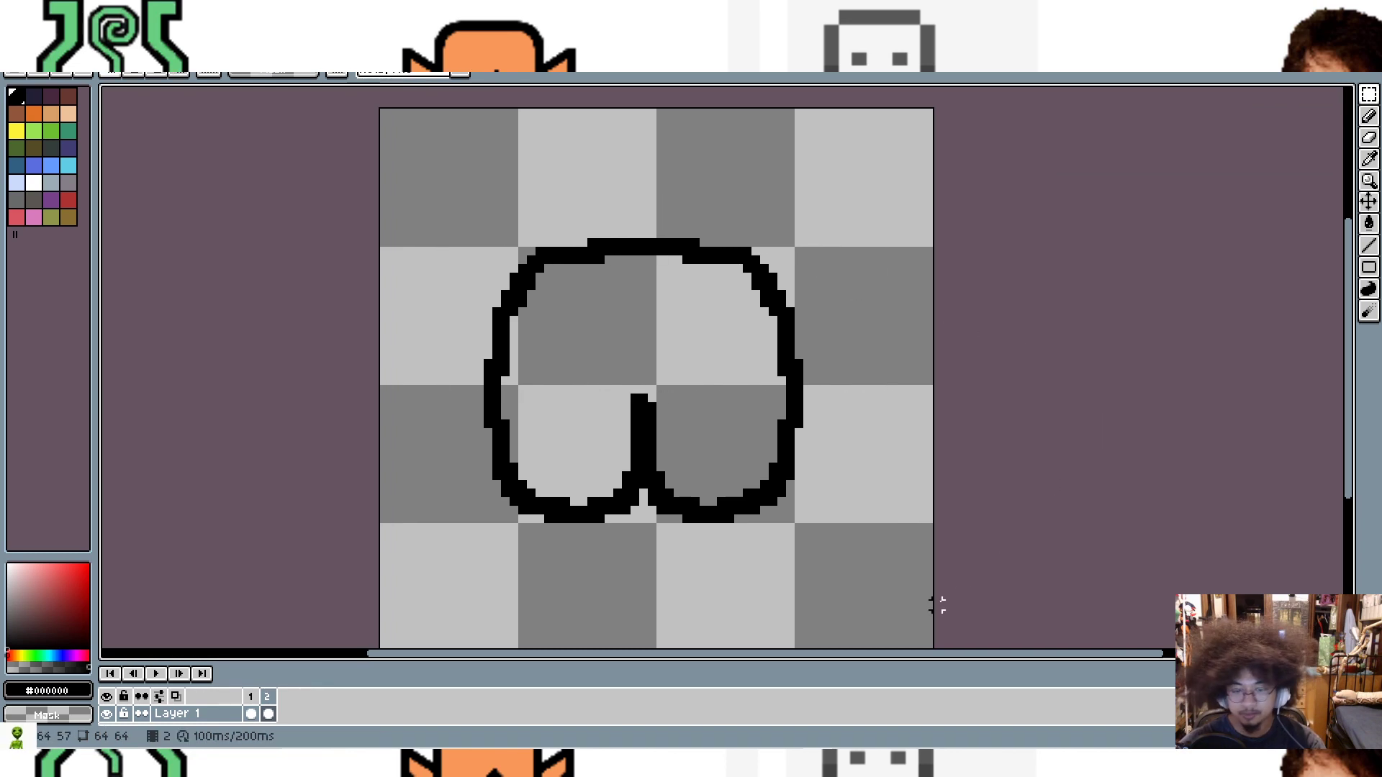
Step: Show the animation preview window and shrink it to fit beside the canvas
left_click(271, 27)
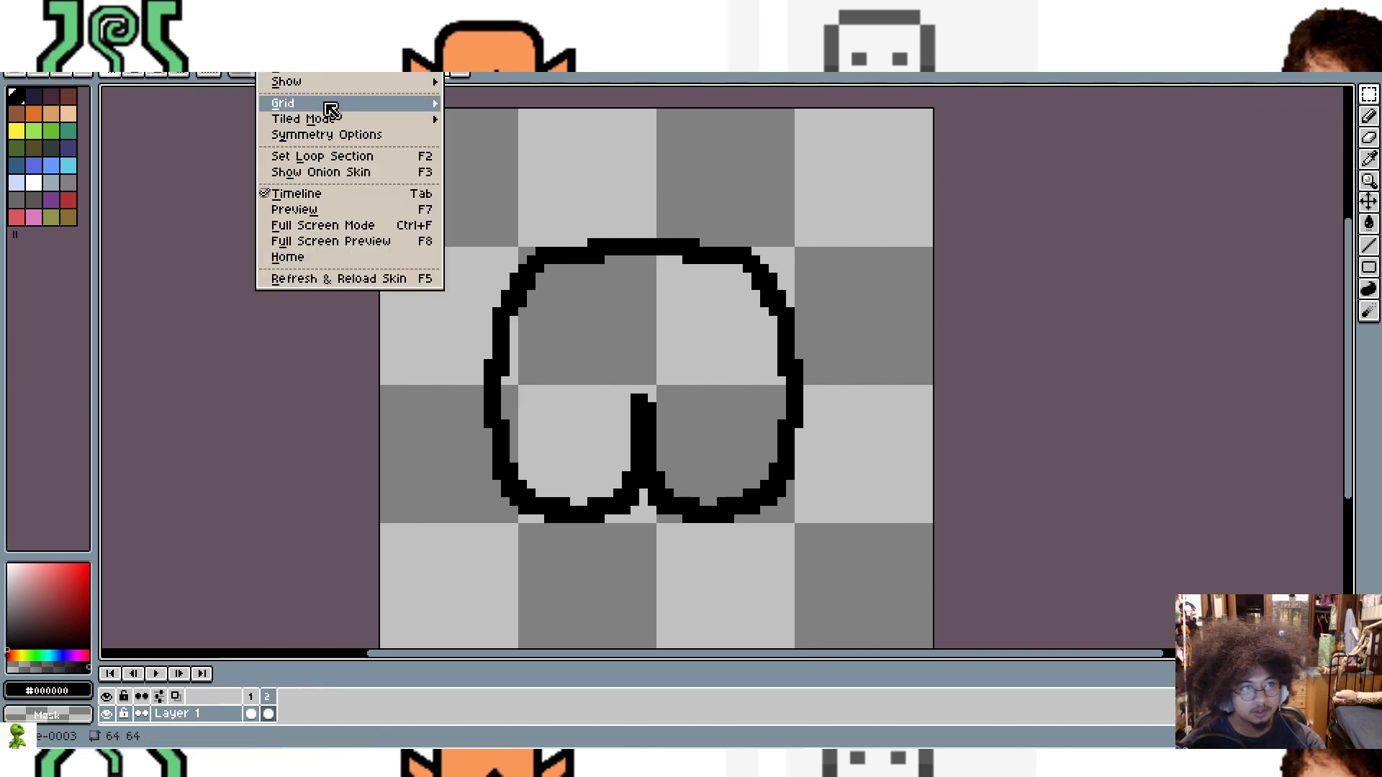
left_click(295, 209)
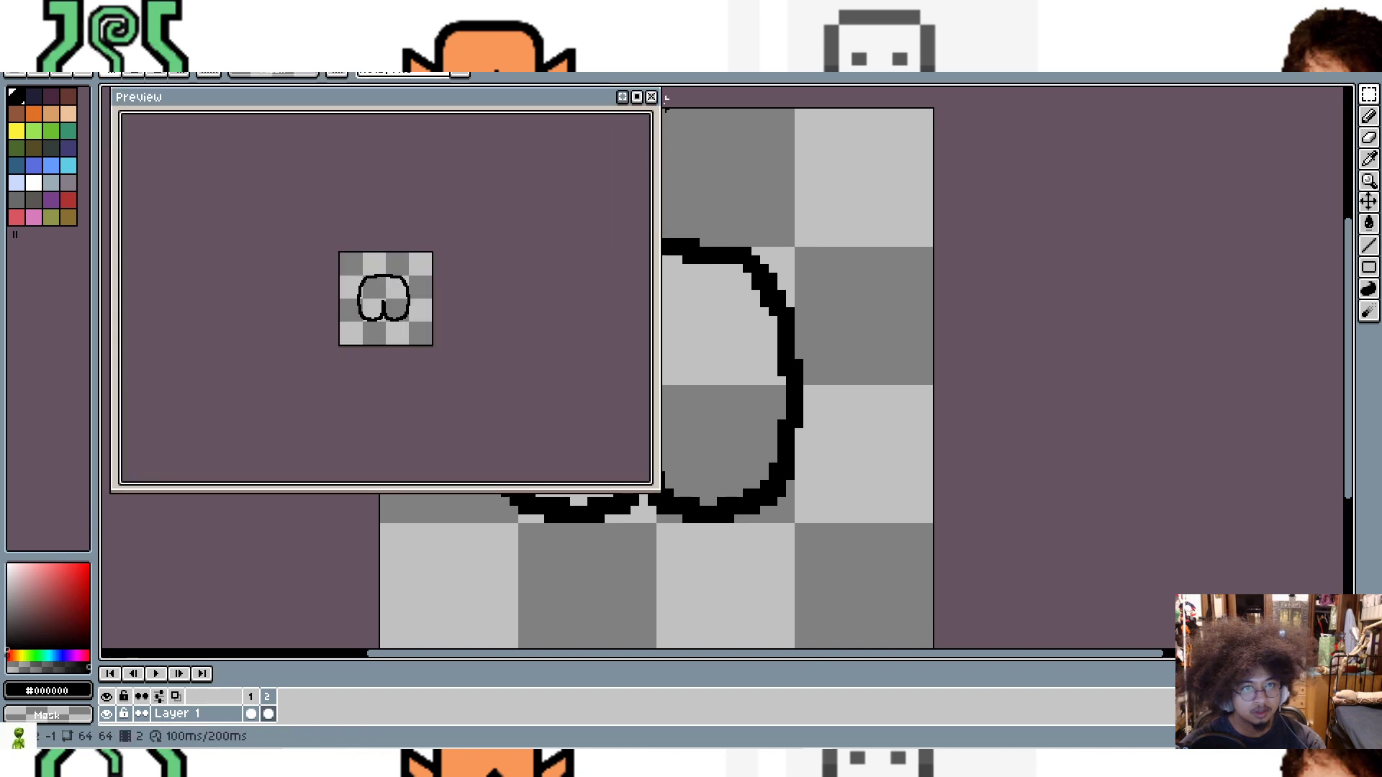
left_click_drag(661, 91, 293, 288)
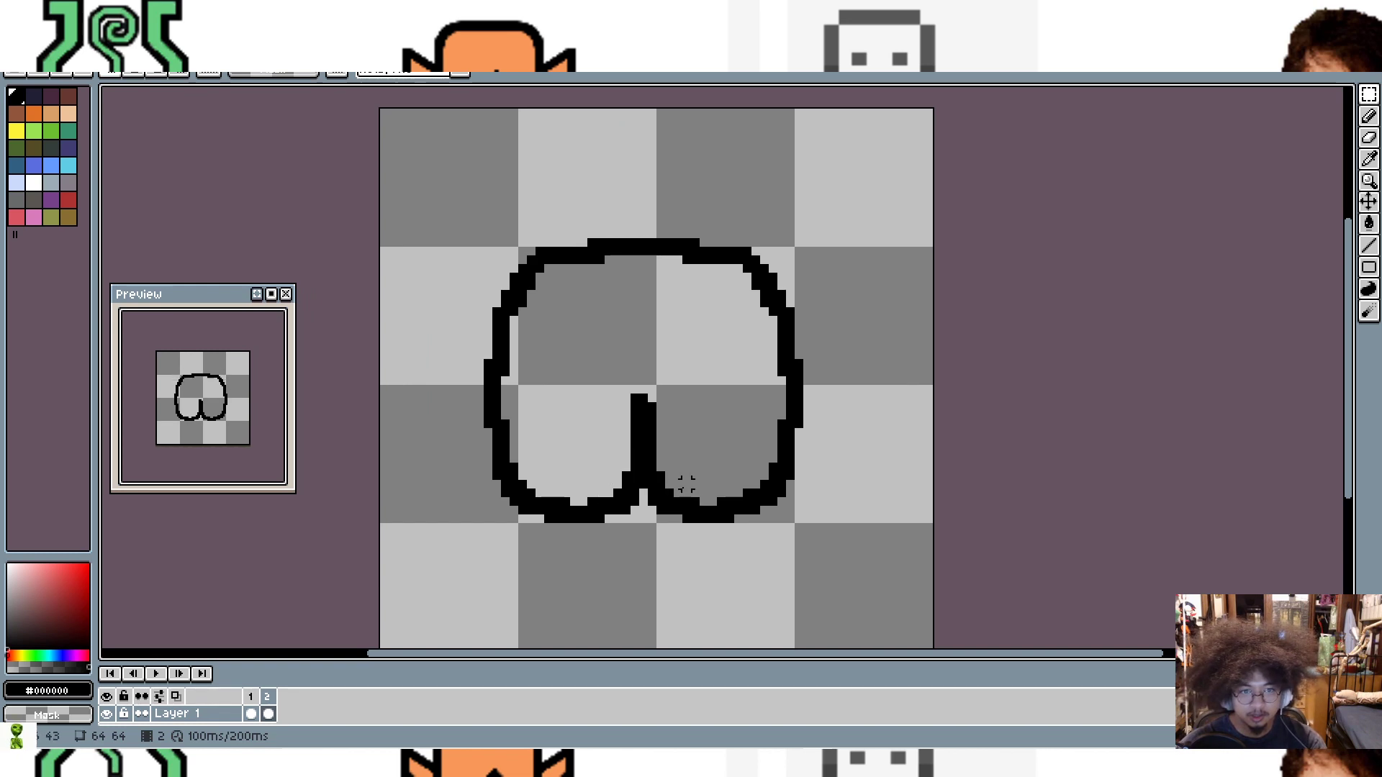
Step: Shift the lower right leg 1 px right and the lower left leg 1 px left on frame 2
mouse_move(651, 406)
left_mouse_down()
mouse_move(686, 512)
mouse_move(851, 572)
left_mouse_up()
key("Right")
key("ctrl+d")
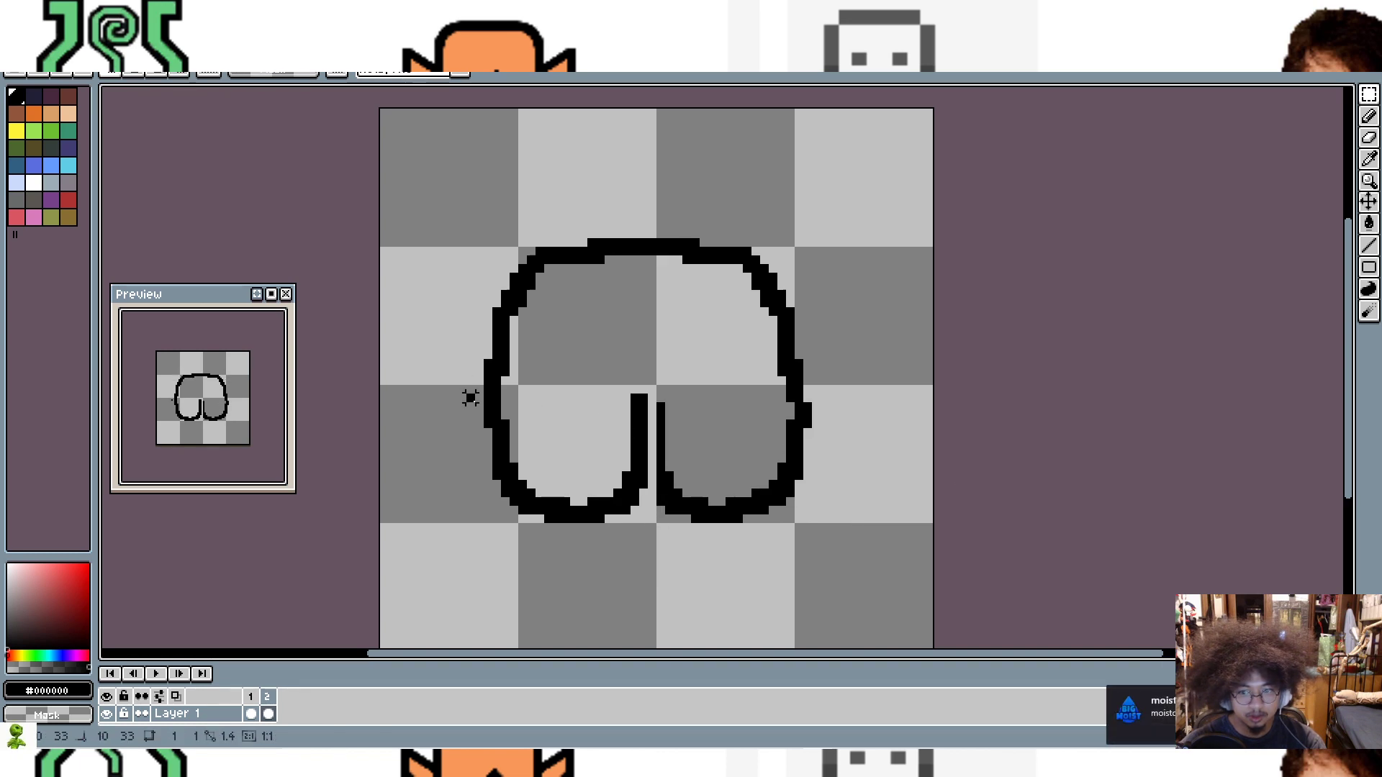
left_click_drag(469, 395, 645, 564)
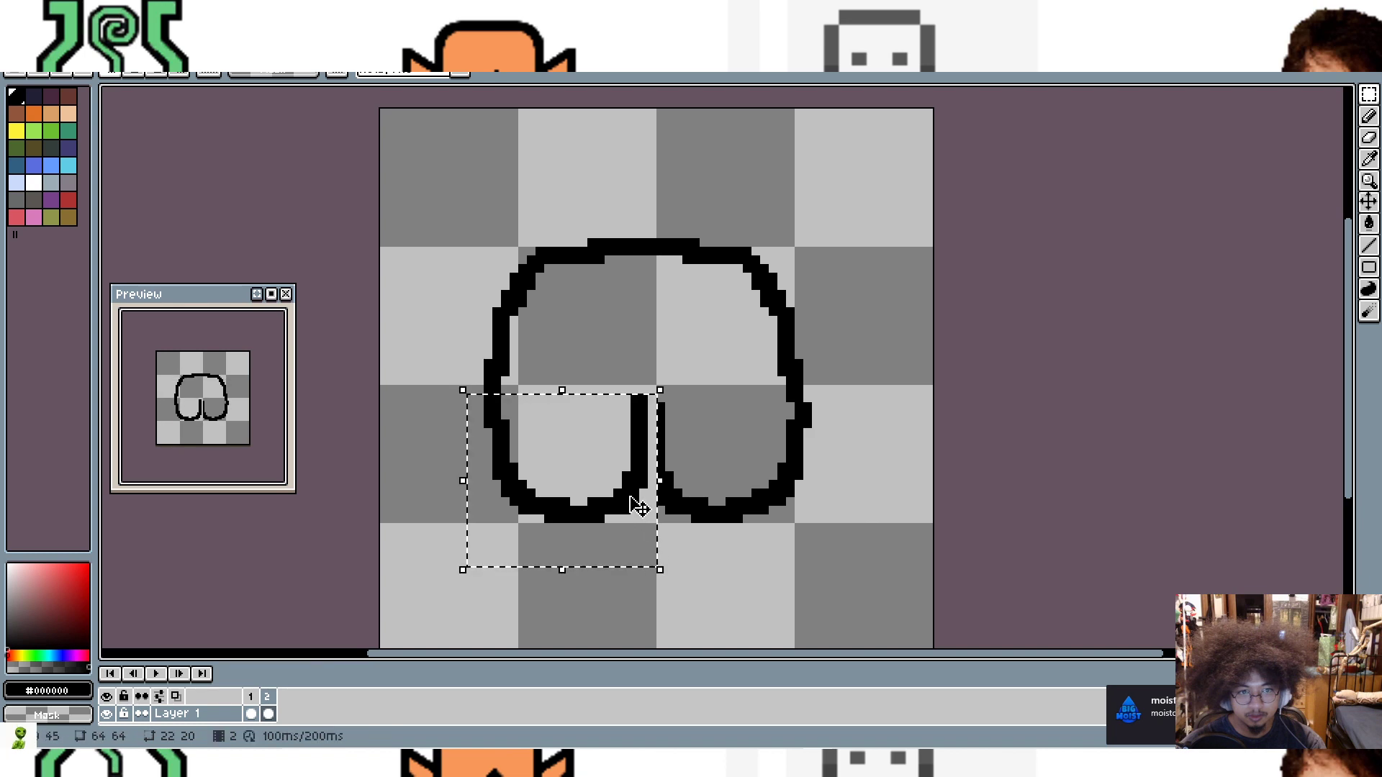
left_click_drag(635, 500, 626, 499)
key("ctrl+d")
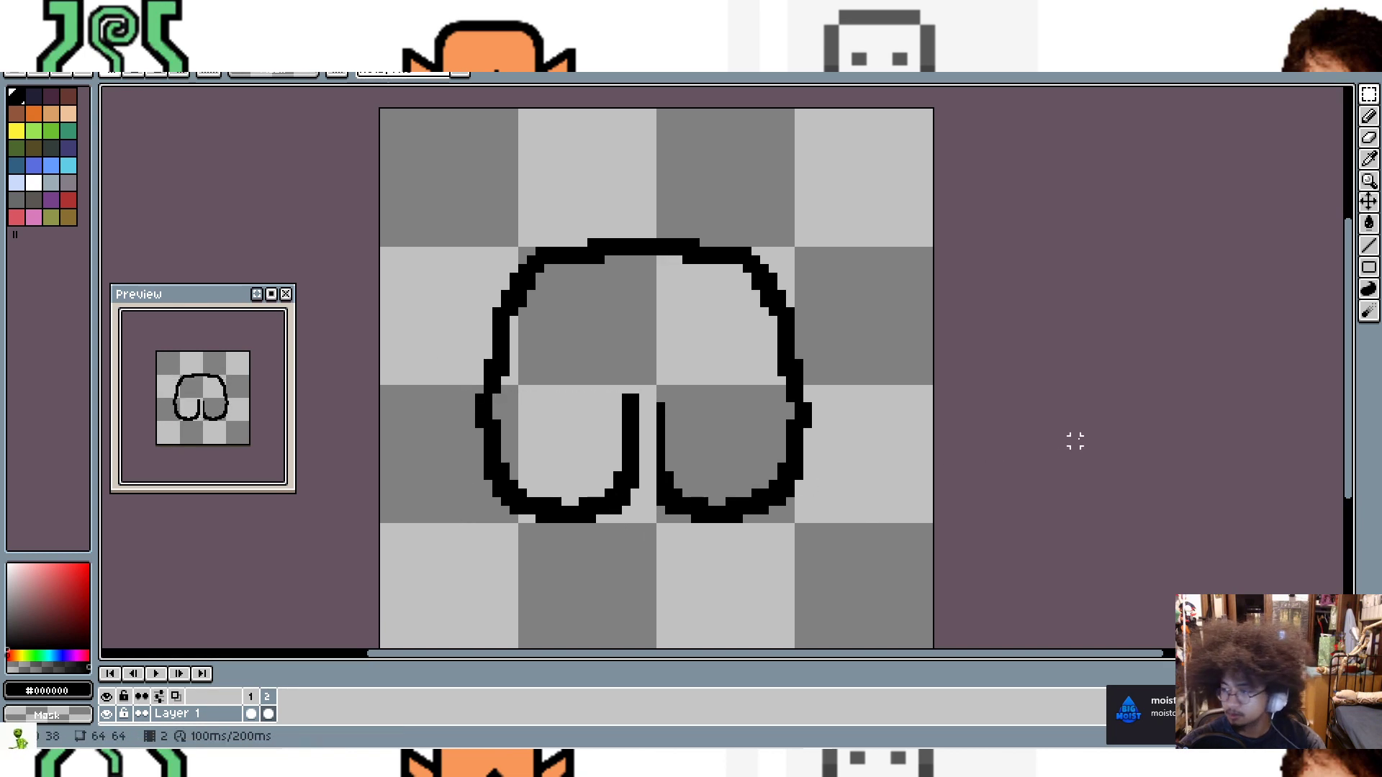
Step: Bridge the gap between the tops of the inner leg lines with black Pencil pixels
left_click(1373, 162)
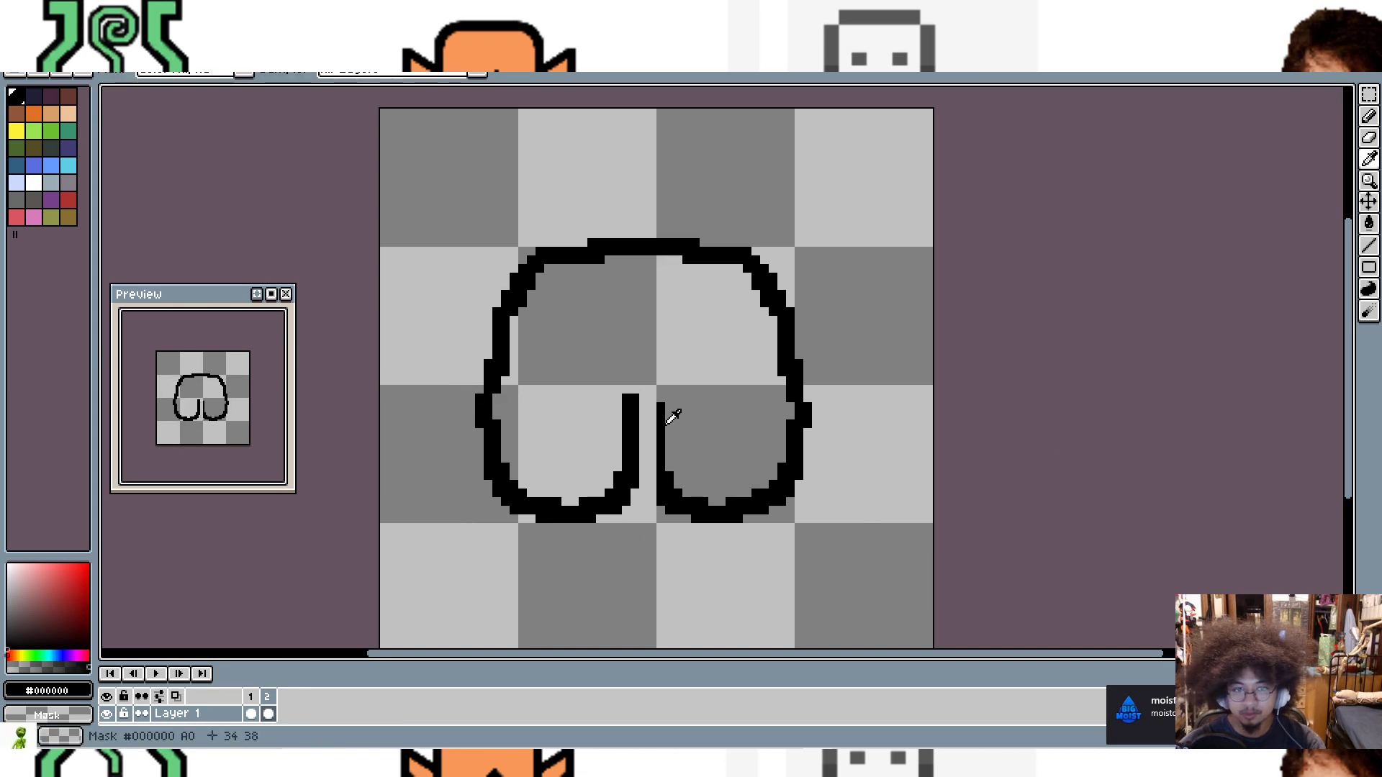
key("b")
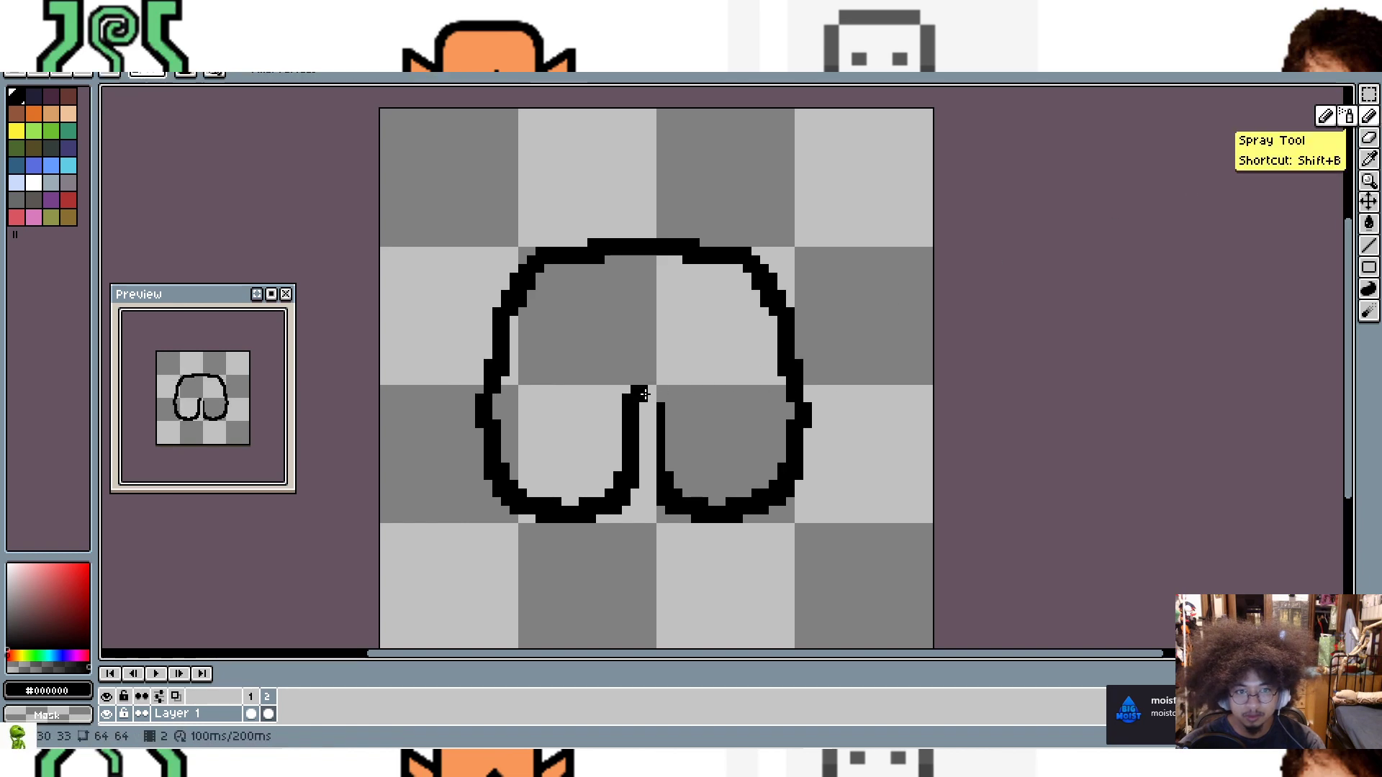
left_click_drag(651, 390, 659, 409)
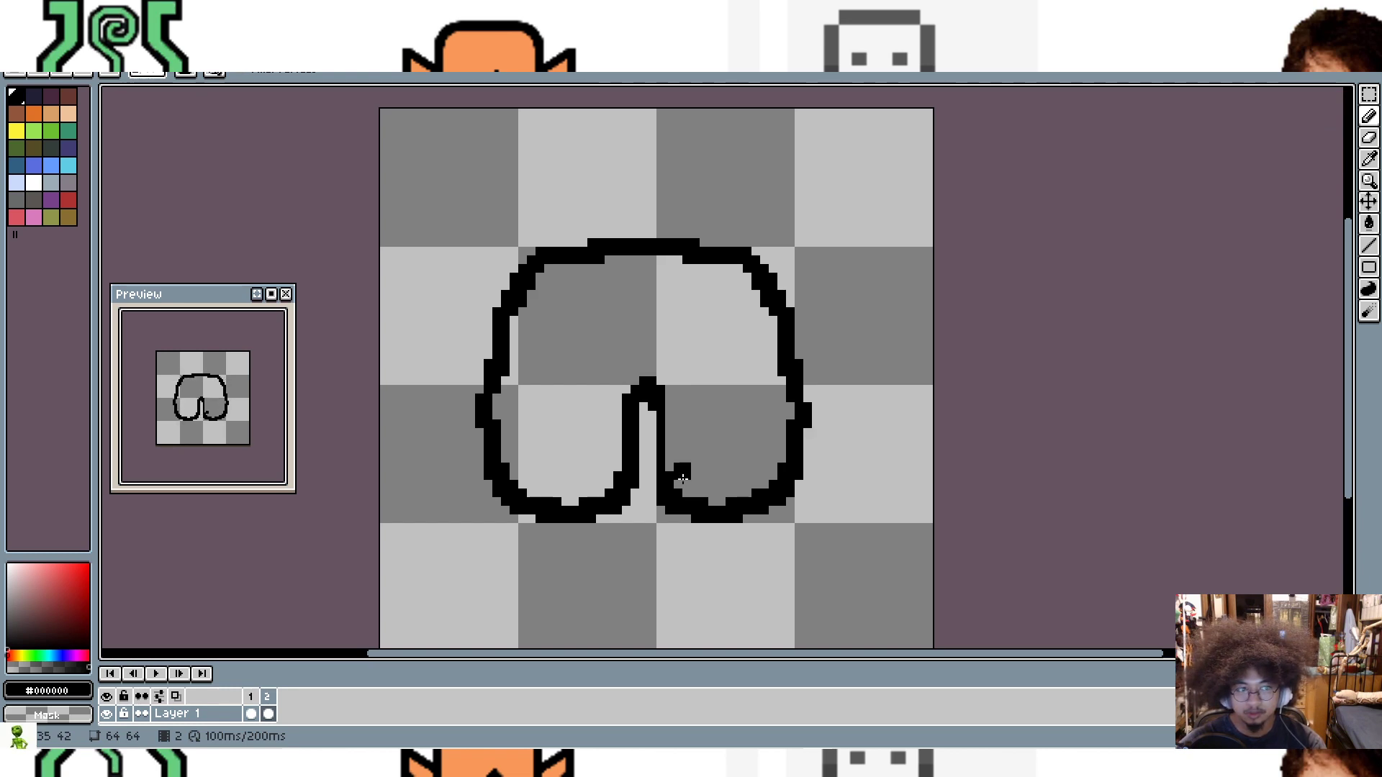
Step: Undo the bridging pixels and both leg shifts on frame 2, clear the selection, and return to the Pencil tool
key("ctrl+z")
key("ctrl+z")
key("ctrl+z")
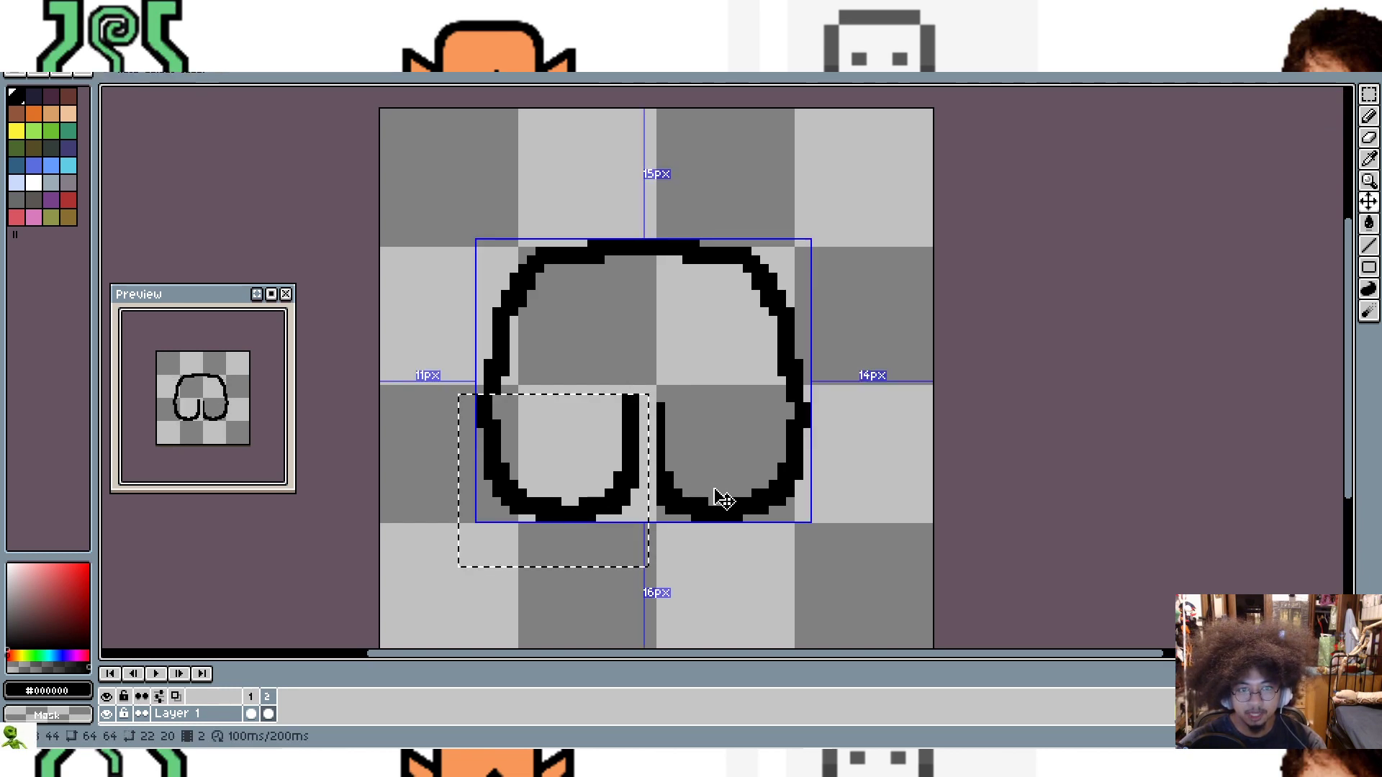
key("ctrl+z")
key("ctrl+z")
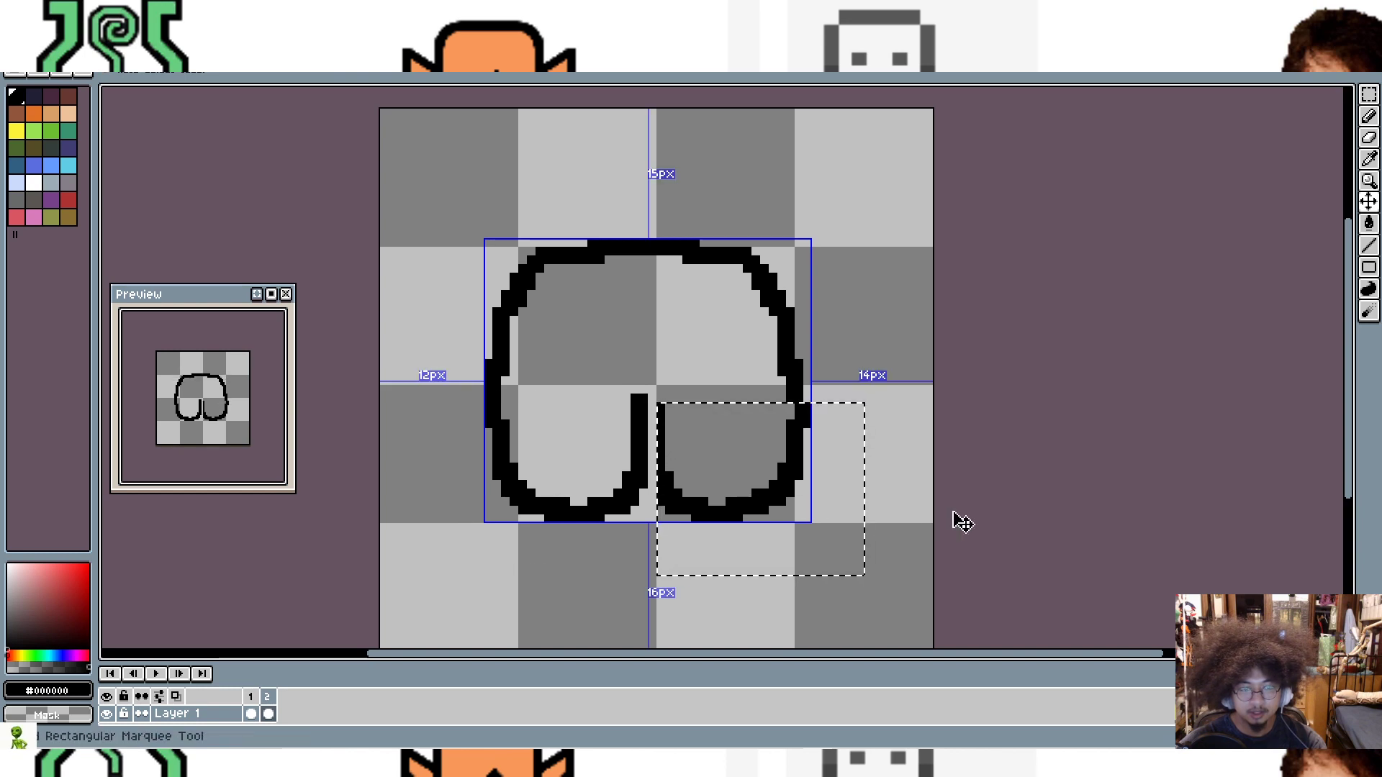
key("ctrl+z")
key("ctrl+d")
key("b")
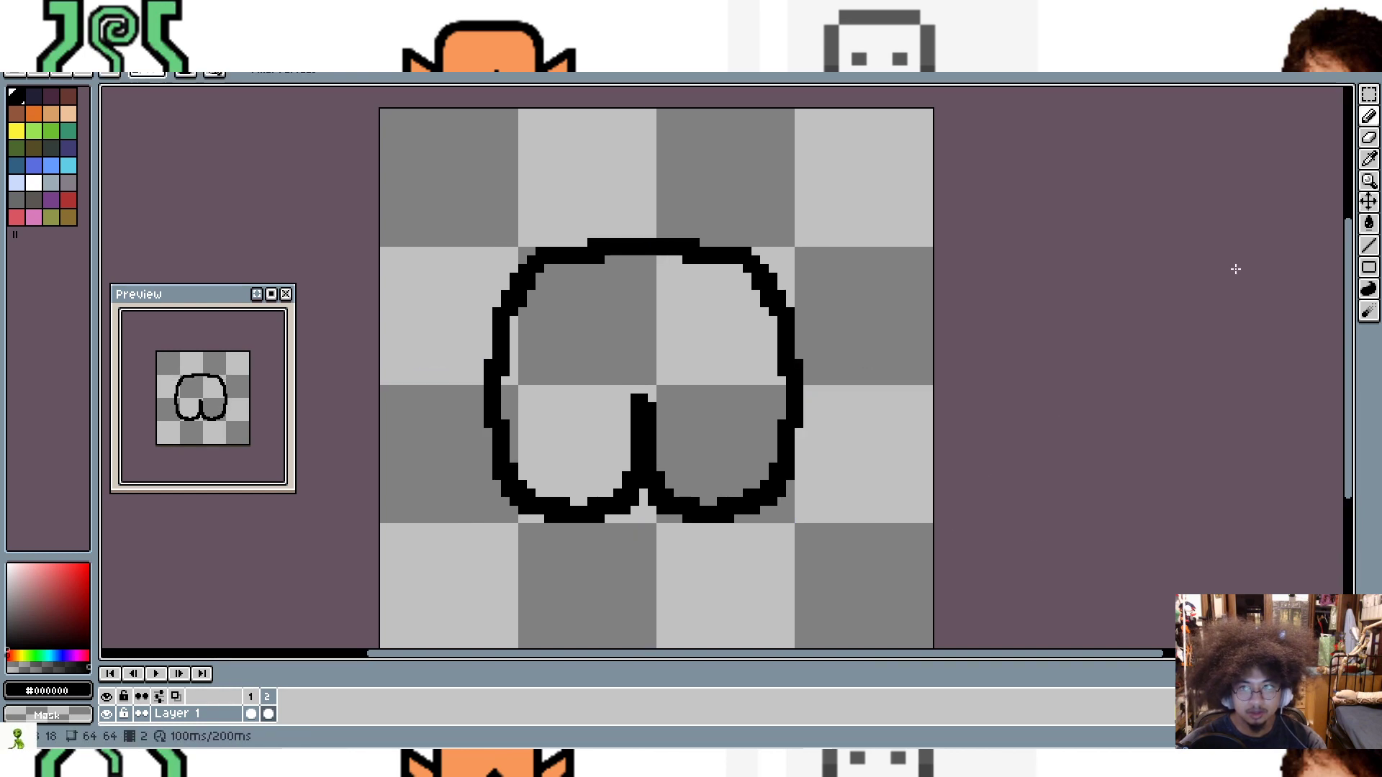
Step: Delete the whole legs outline from frame 2, leaving the frame empty
left_click(108, 715)
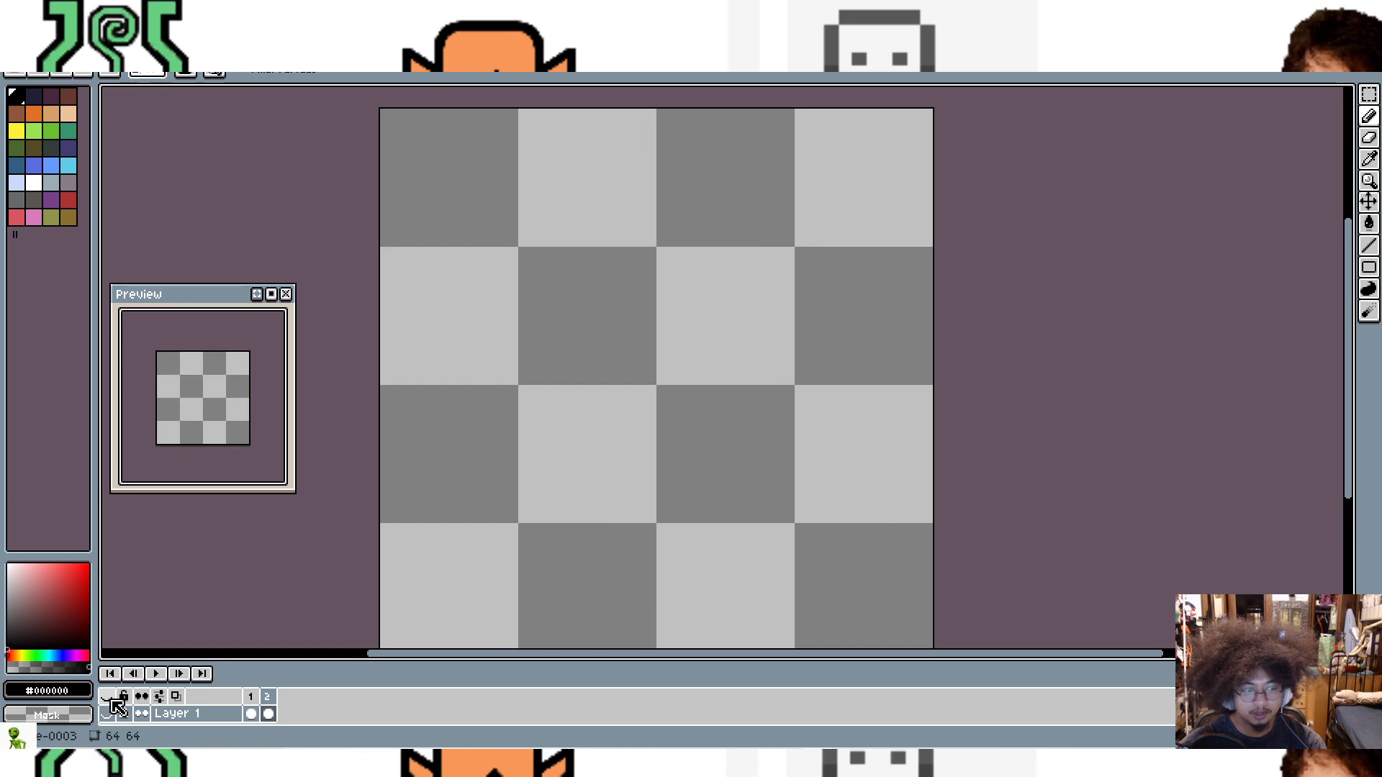
left_click(107, 714)
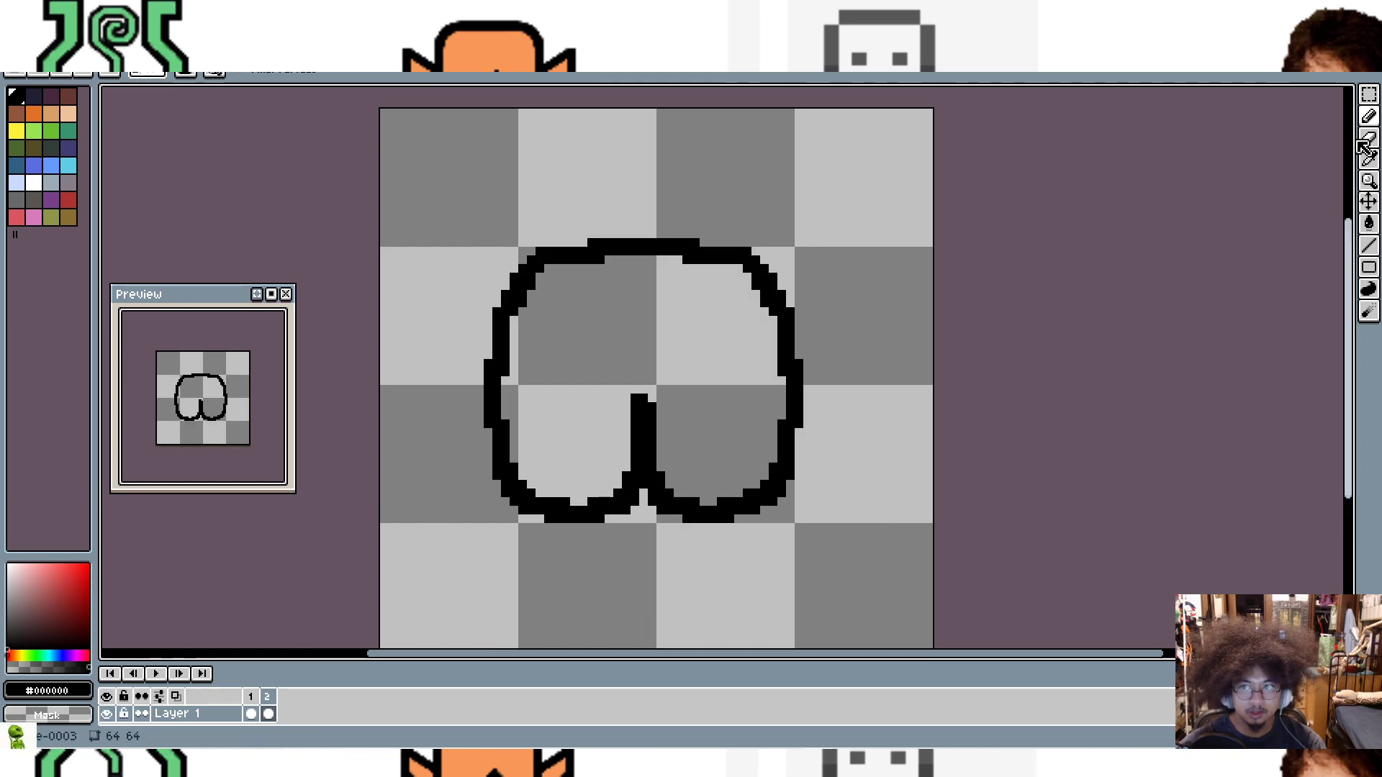
key("m")
mouse_move(432, 185)
left_mouse_down()
mouse_move(536, 327)
mouse_move(827, 554)
left_mouse_up()
key("Delete")
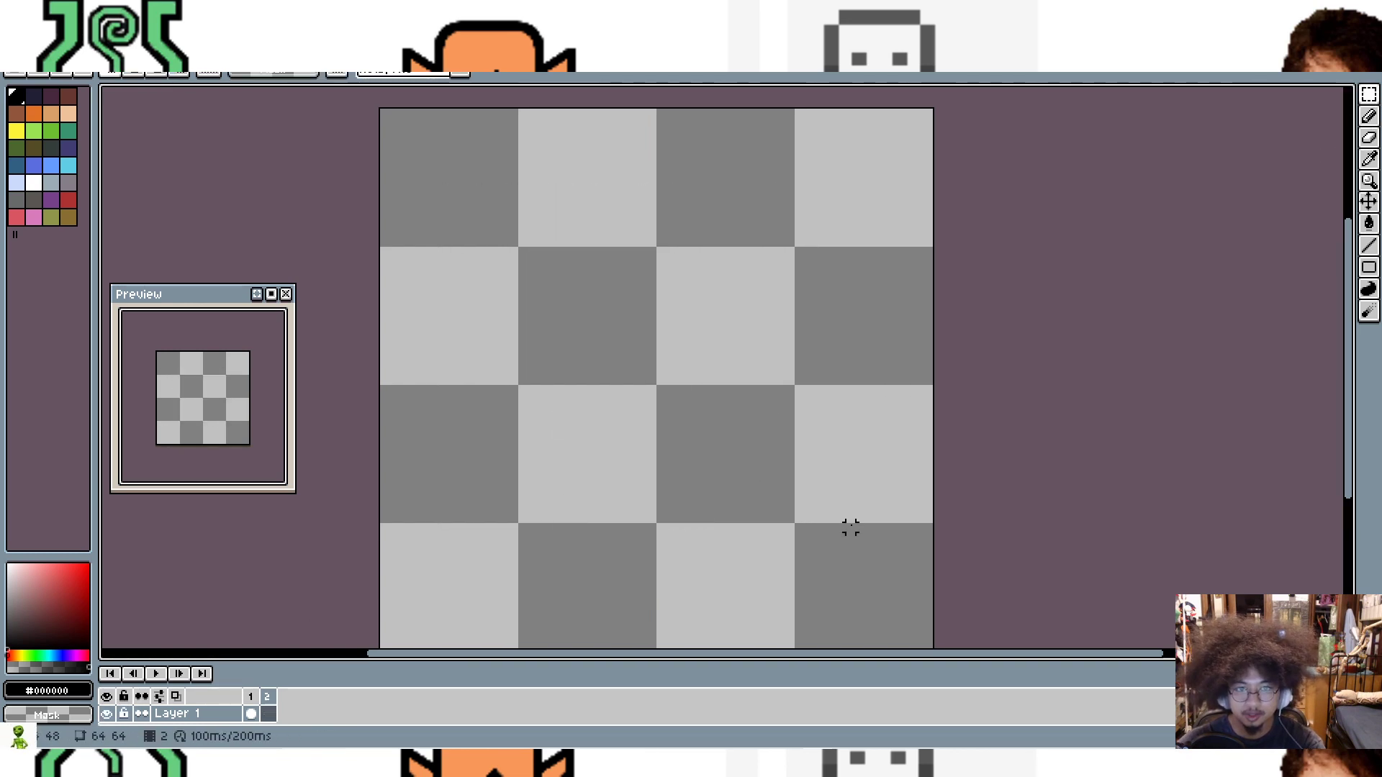
Step: Turn on onion skin and mark the undersides of both feet on frame 2 with short black Pencil lines
left_click(270, 26)
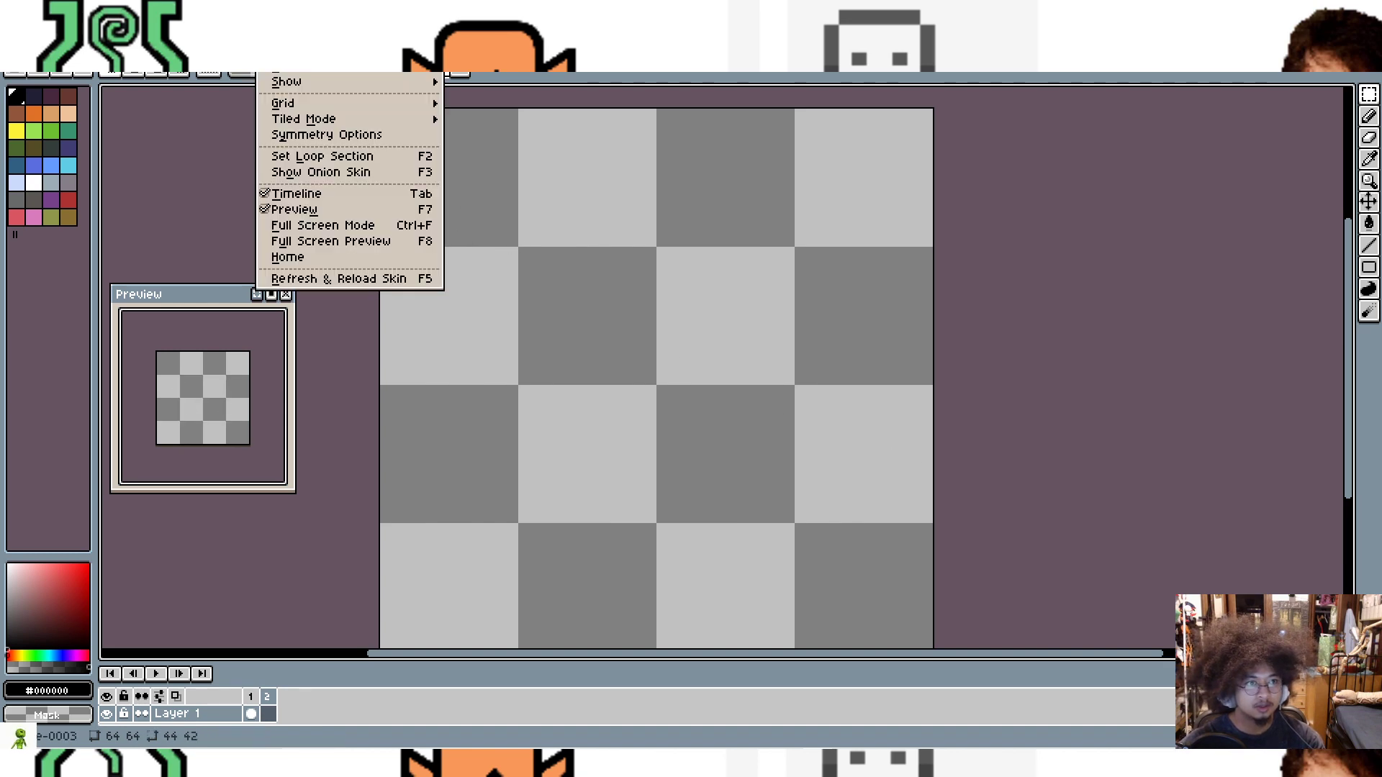
left_click(322, 173)
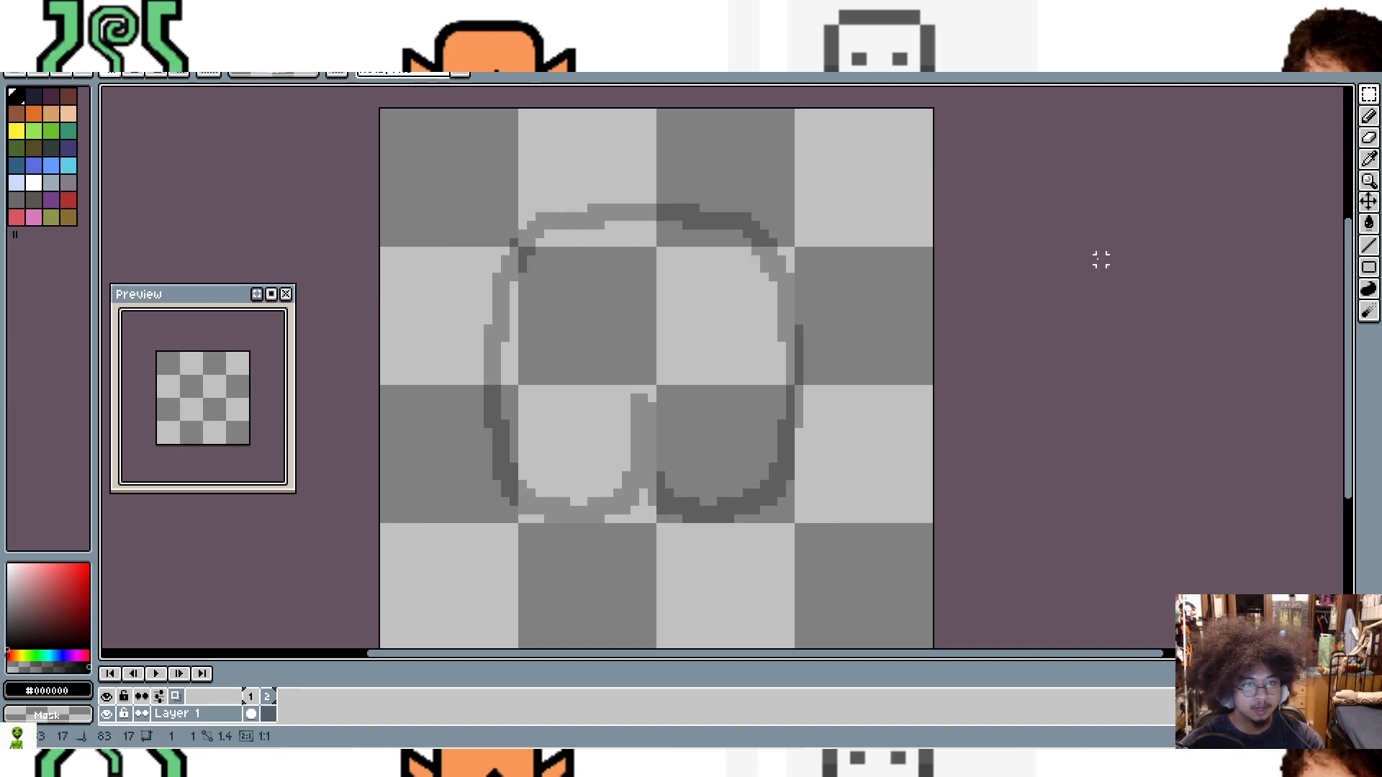
left_click(1370, 128)
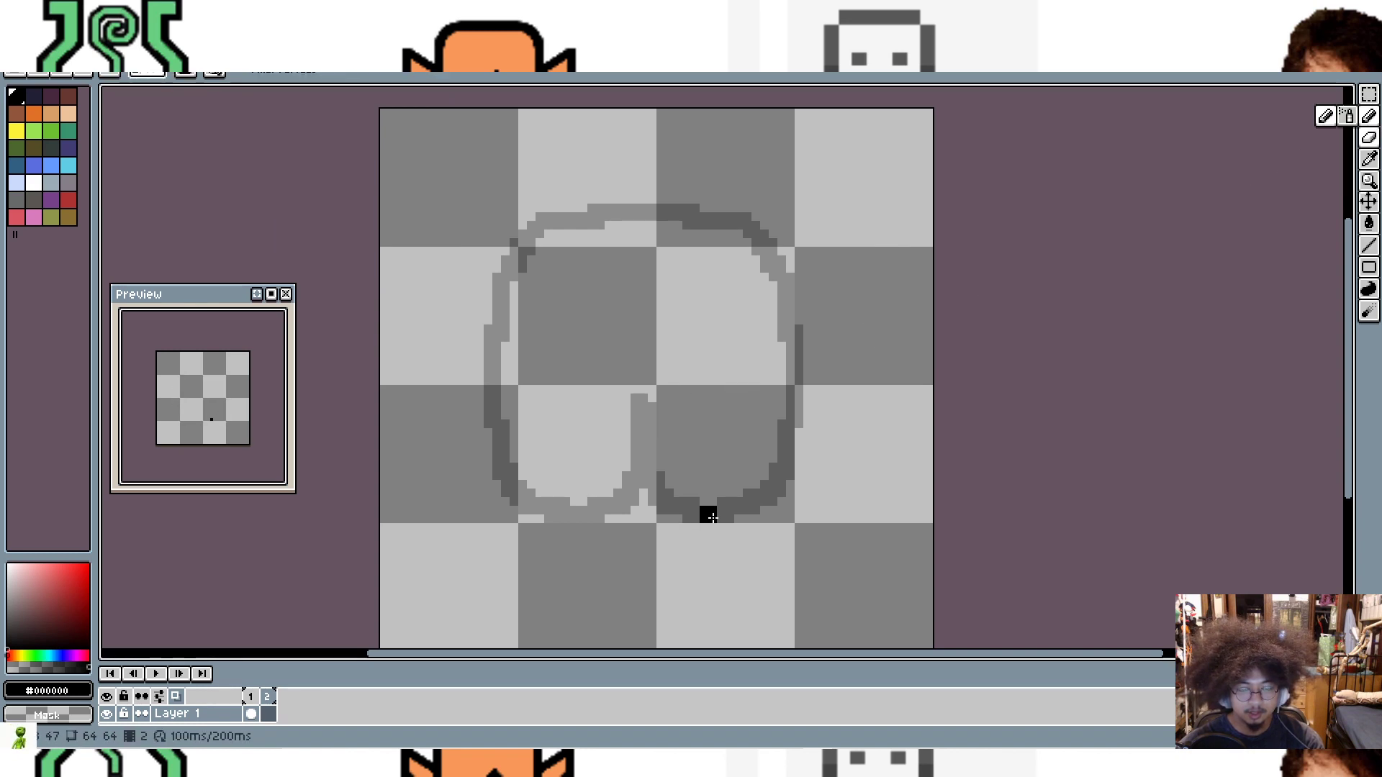
left_click_drag(701, 516, 725, 516)
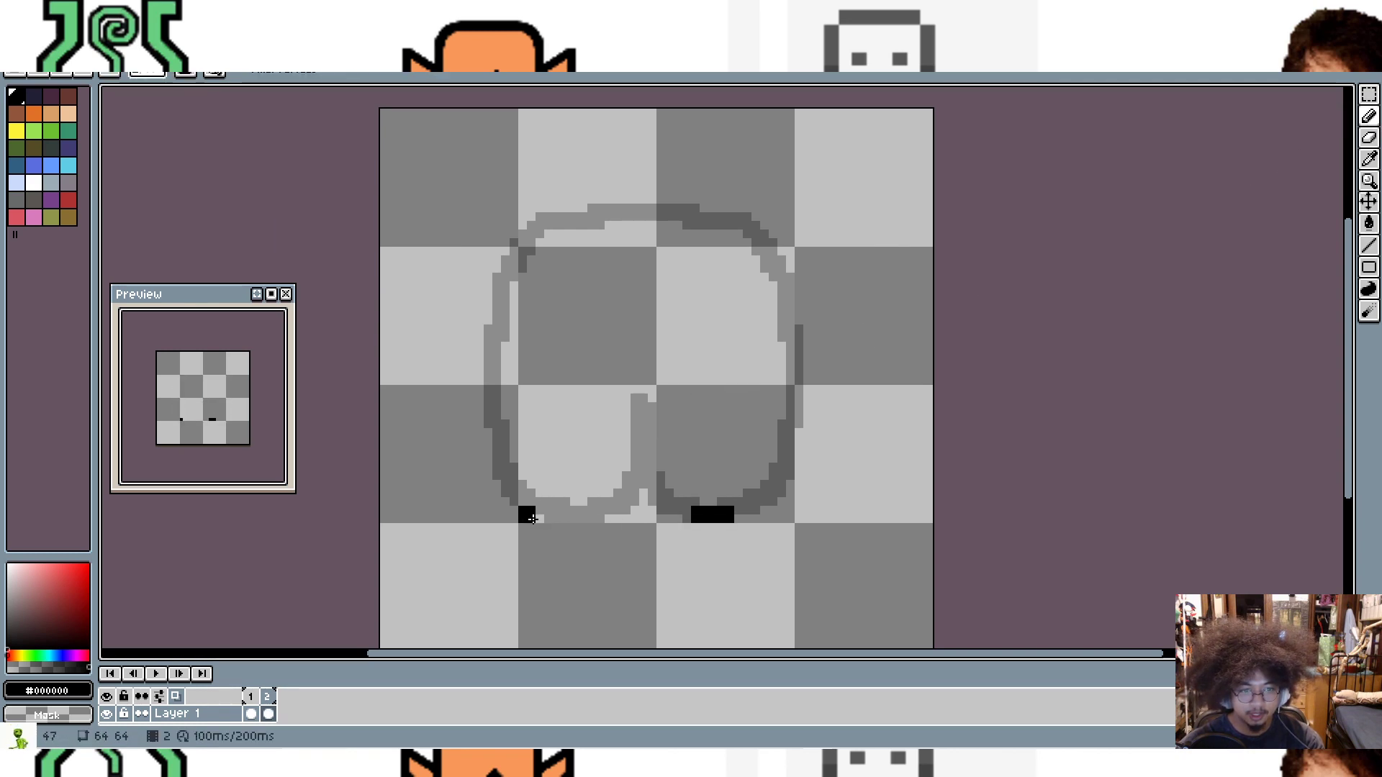
left_click_drag(546, 516, 571, 516)
left_click(691, 497)
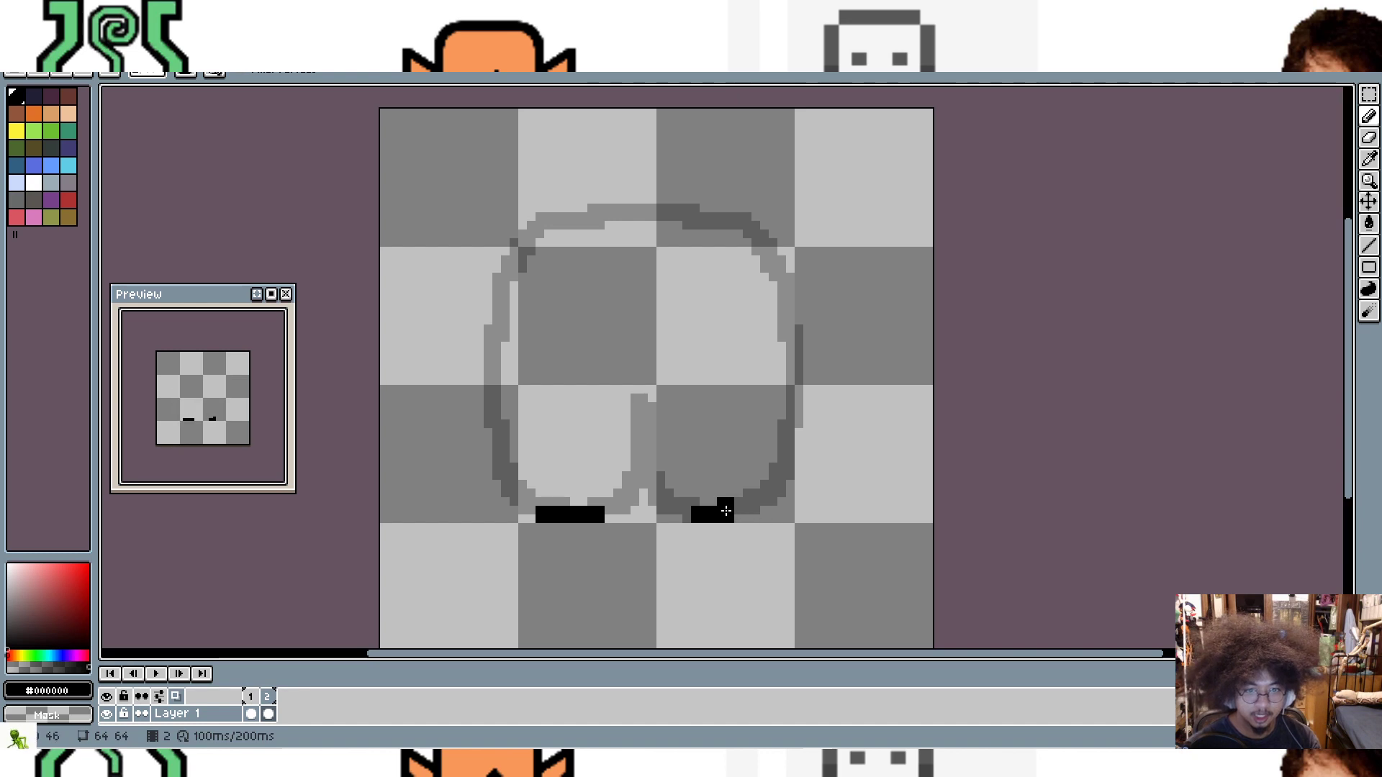
mouse_move(723, 510)
left_mouse_down()
mouse_move(757, 501)
mouse_move(773, 459)
mouse_move(790, 355)
mouse_move(767, 305)
left_mouse_up()
key("ctrl+z")
mouse_move(475, 395)
left_mouse_down()
mouse_move(486, 325)
mouse_move(554, 284)
left_mouse_up()
key("ctrl+z")
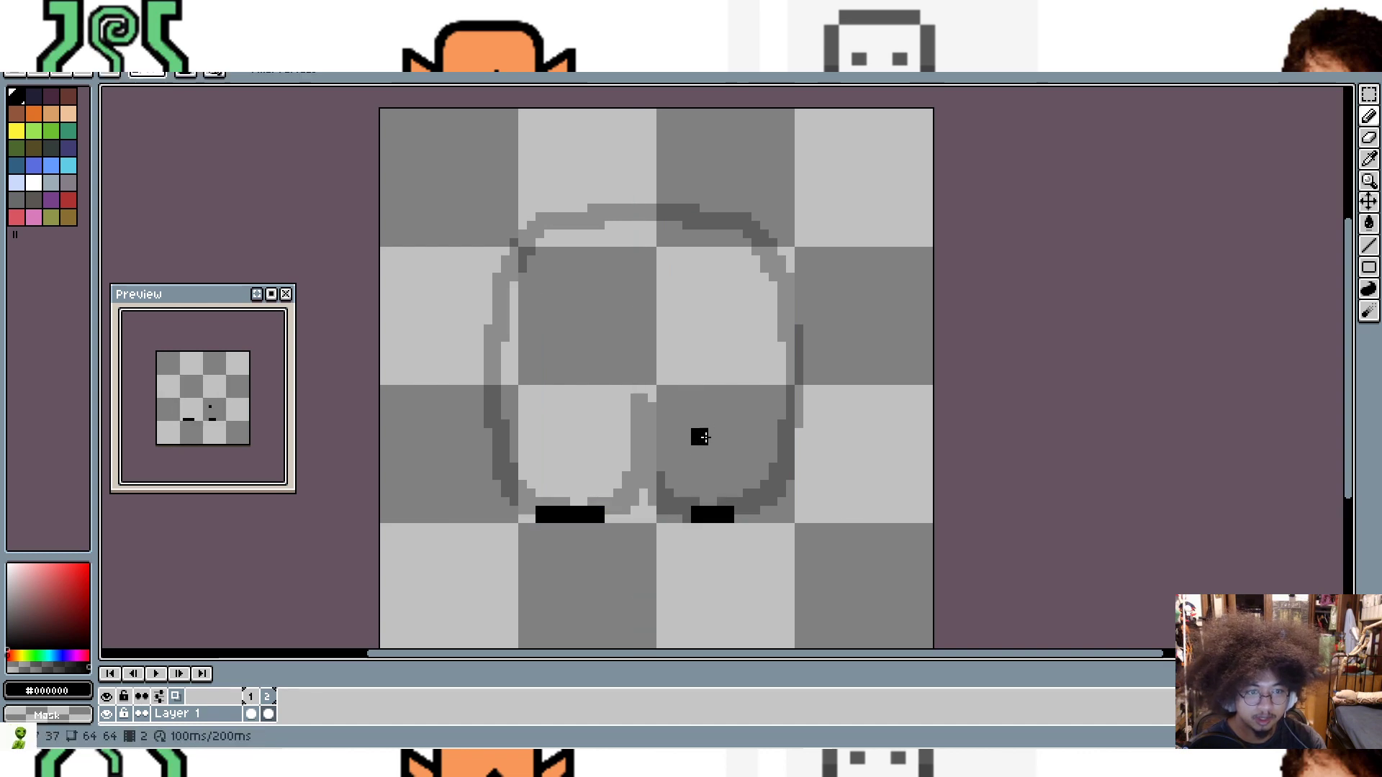
Step: Draw a lower, wider black body outline on frame 2, curving from the left foot over the top to the right side
left_click_drag(622, 497, 639, 497)
left_click(666, 456)
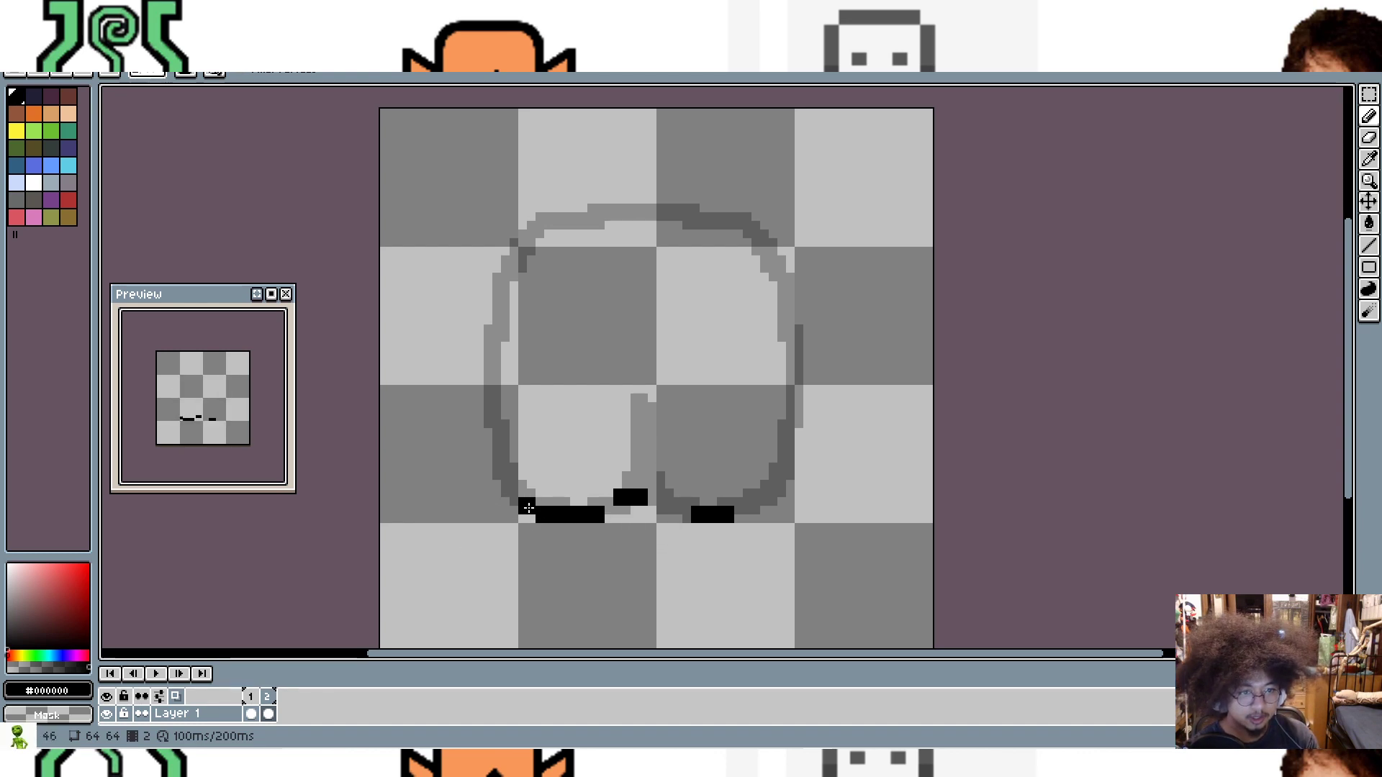
mouse_move(553, 509)
left_mouse_down()
mouse_move(481, 467)
mouse_move(455, 411)
mouse_move(472, 334)
mouse_move(547, 269)
mouse_move(677, 254)
mouse_move(787, 271)
mouse_move(825, 322)
mouse_move(832, 430)
left_mouse_up()
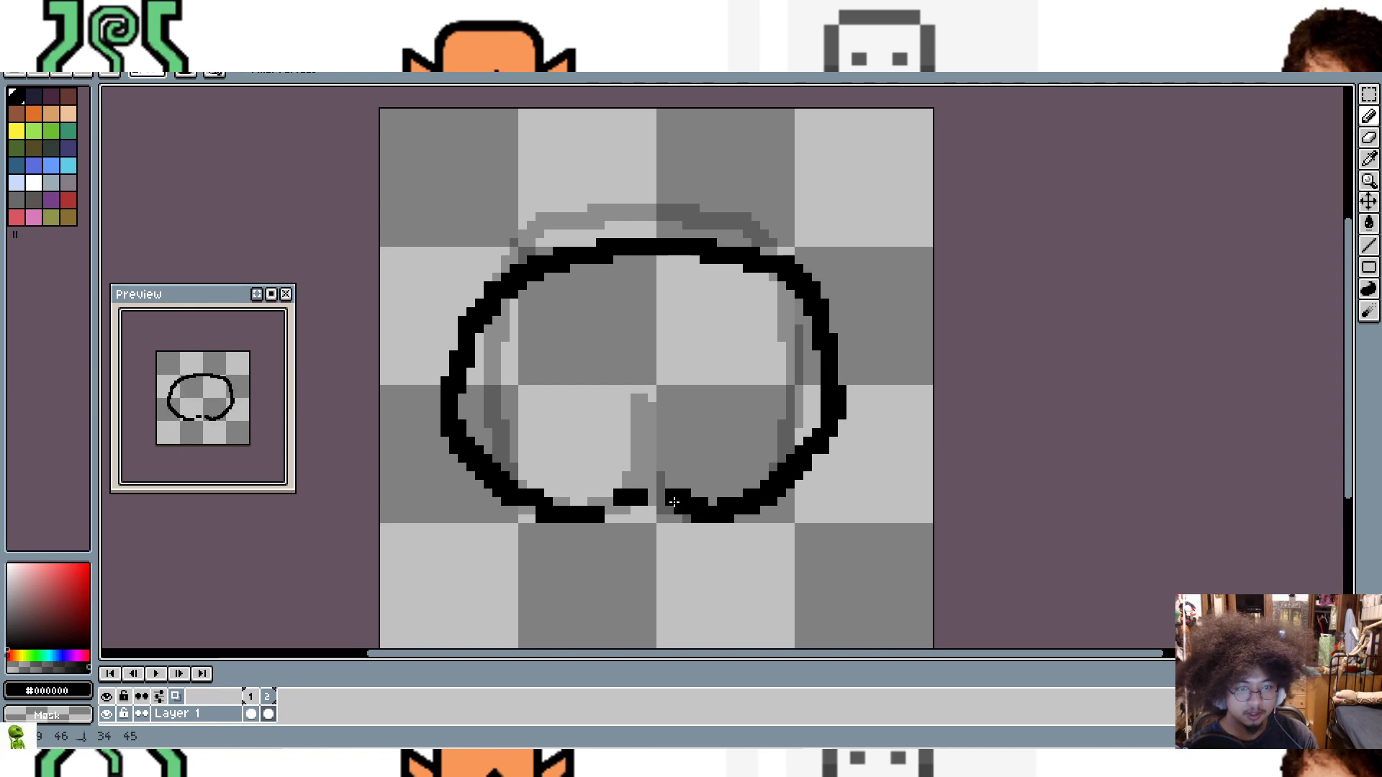
Step: Close the gap between the feet with a raised black notch, thin its underside and smooth the left foot's outer corner
mouse_move(673, 501)
left_mouse_down()
mouse_move(651, 491)
mouse_move(591, 509)
left_mouse_up()
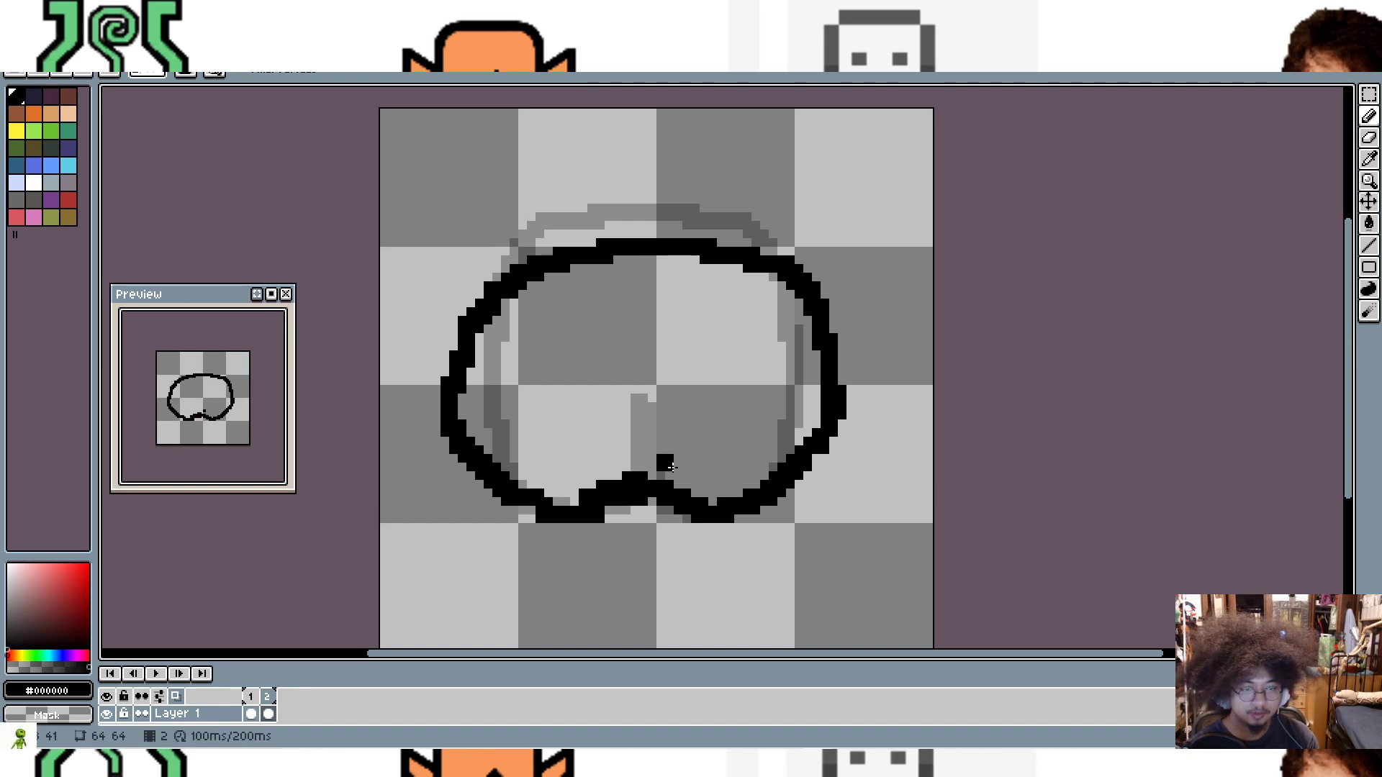
key("e")
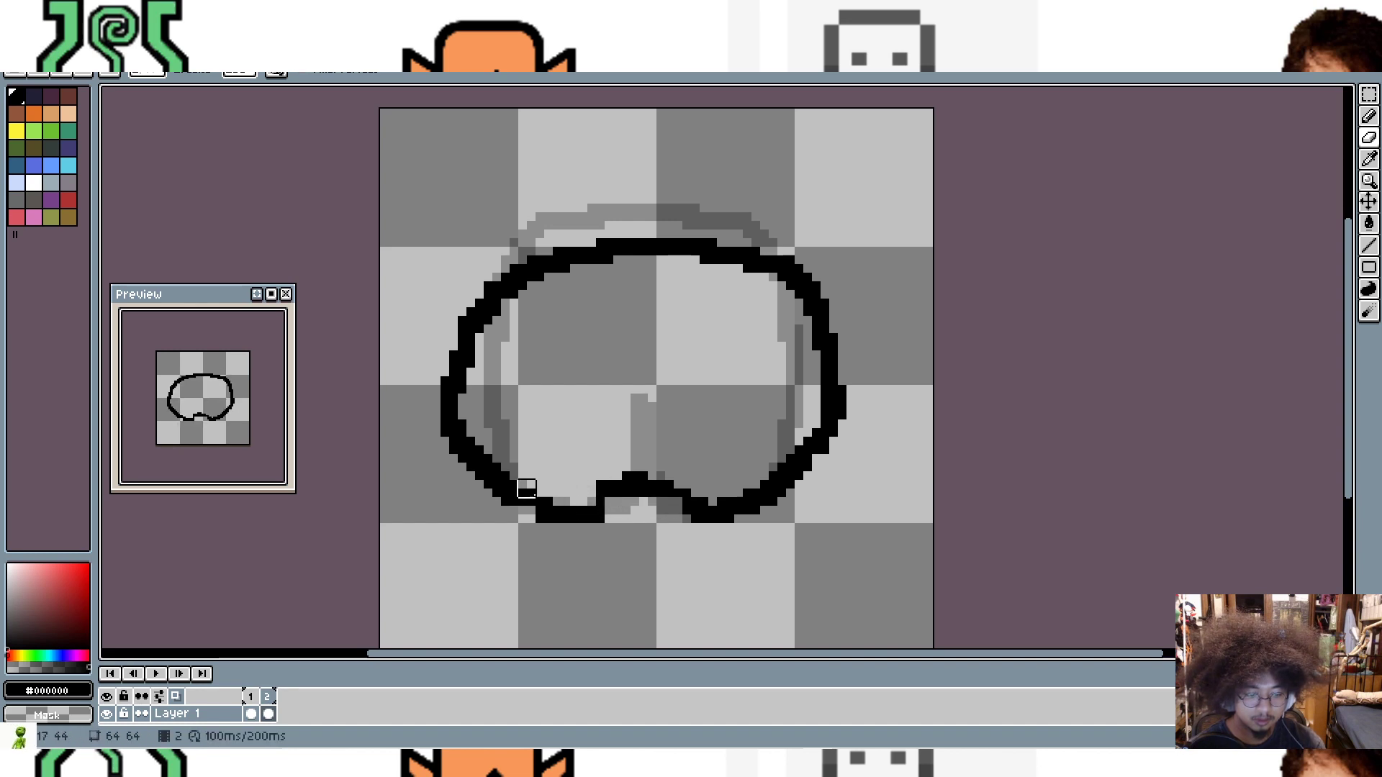
key("i")
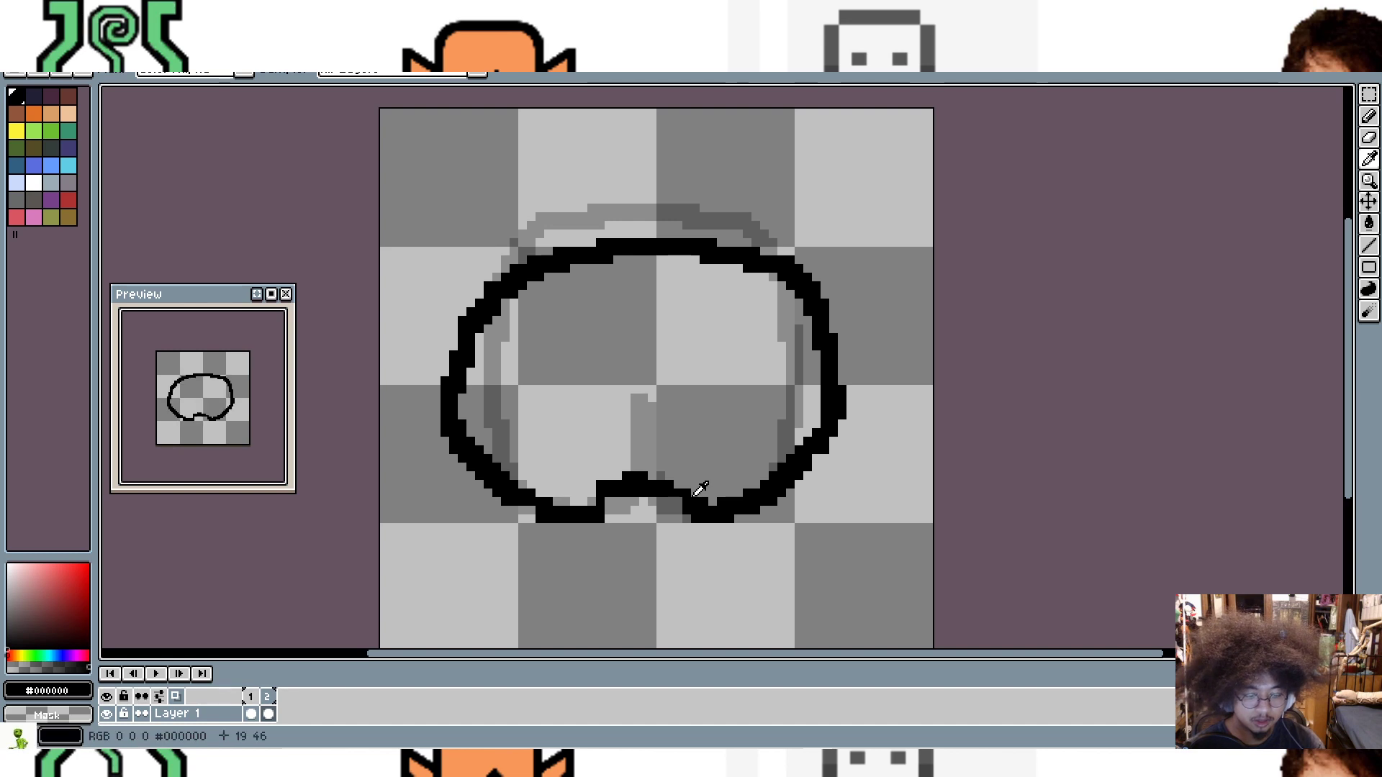
key("b")
left_click_drag(548, 511, 529, 506)
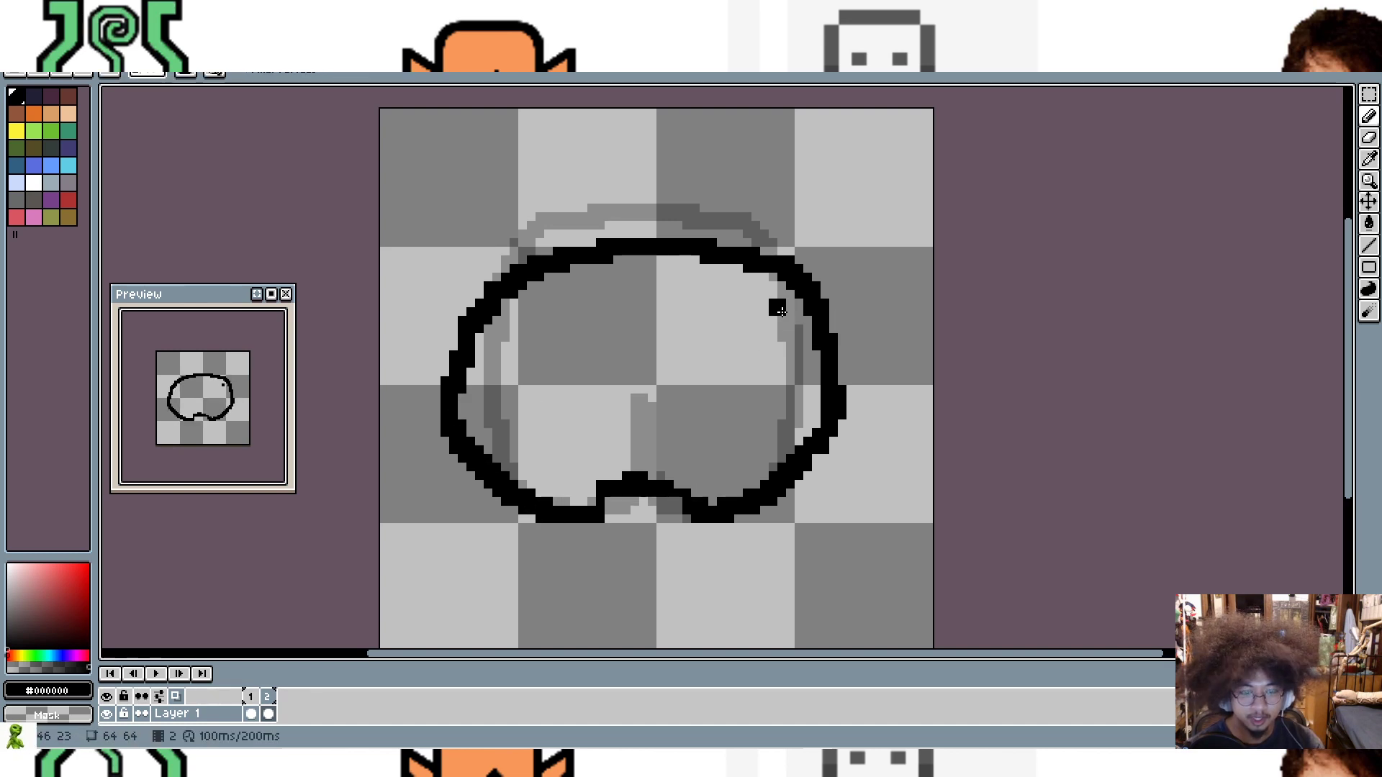
Step: Erase the upper-right curve of the frame 2 outline and redraw it as a rounder black line
key("e")
mouse_move(758, 272)
left_mouse_down()
mouse_move(794, 264)
mouse_move(829, 368)
mouse_move(798, 334)
left_mouse_up()
key("b")
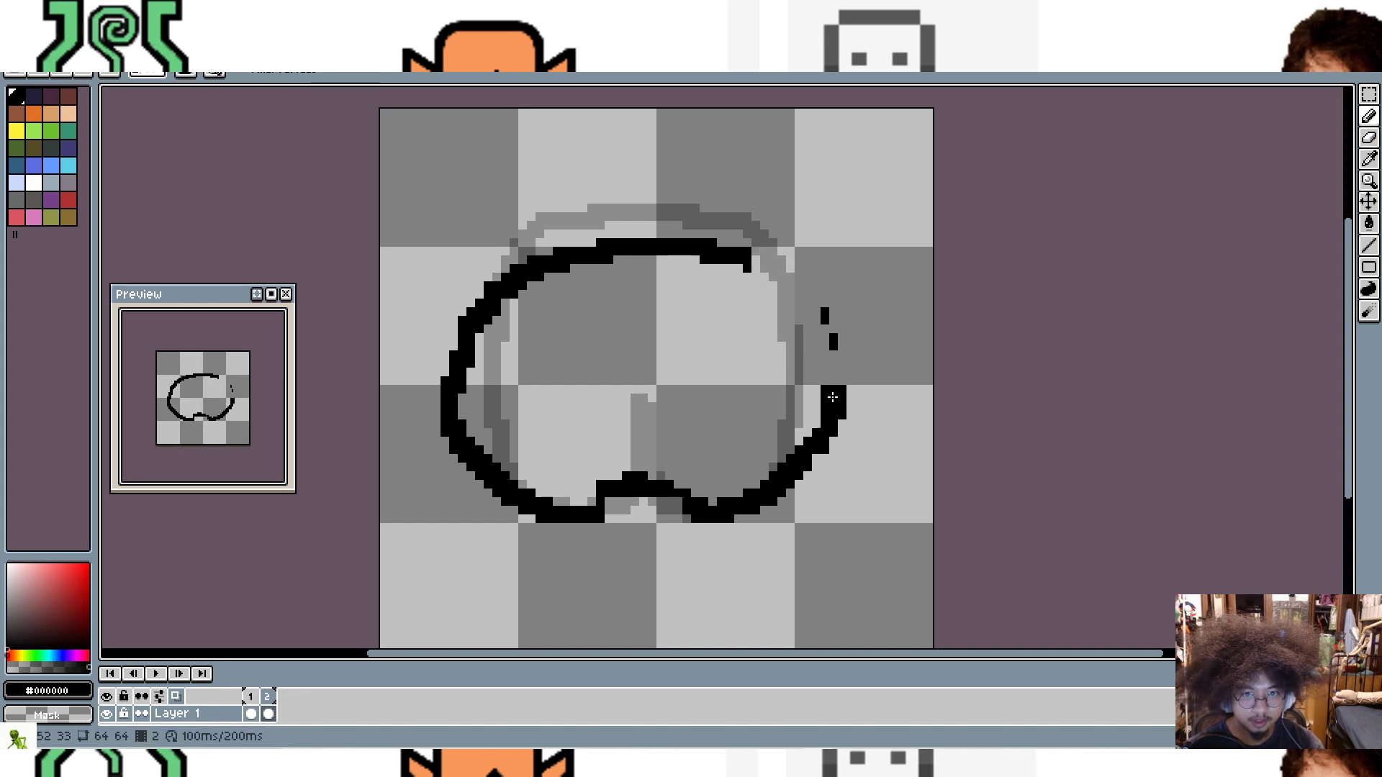
mouse_move(833, 396)
left_mouse_down()
mouse_move(782, 301)
mouse_move(751, 280)
mouse_move(776, 278)
mouse_move(808, 311)
mouse_move(826, 376)
mouse_move(819, 325)
mouse_move(822, 337)
mouse_move(798, 318)
left_mouse_up()
key("ctrl+z")
left_click(753, 280)
key("ctrl+z")
left_click(813, 312)
key("e")
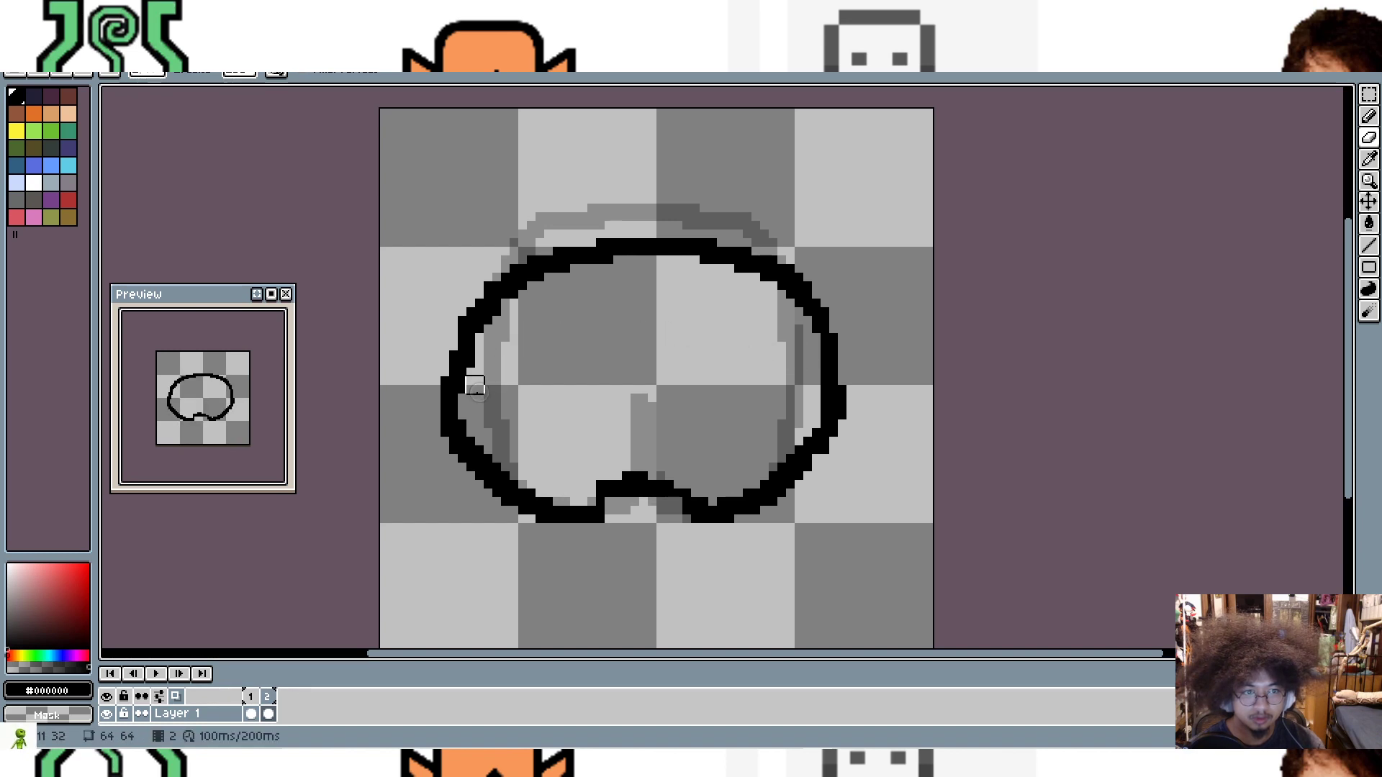
Step: Push the outline's upper-left side outward with black pixels and erase the excess to restore an even line thickness
key("b")
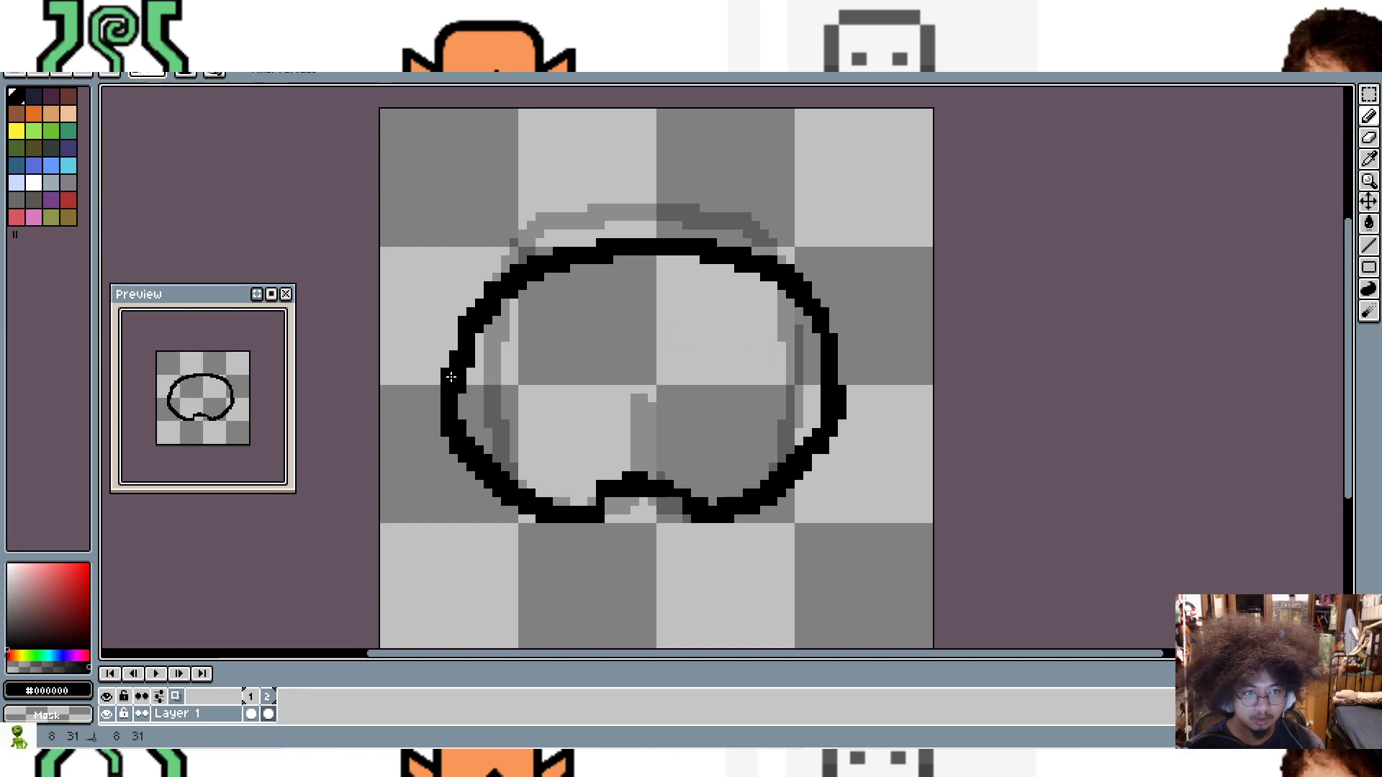
left_click_drag(453, 381, 469, 347)
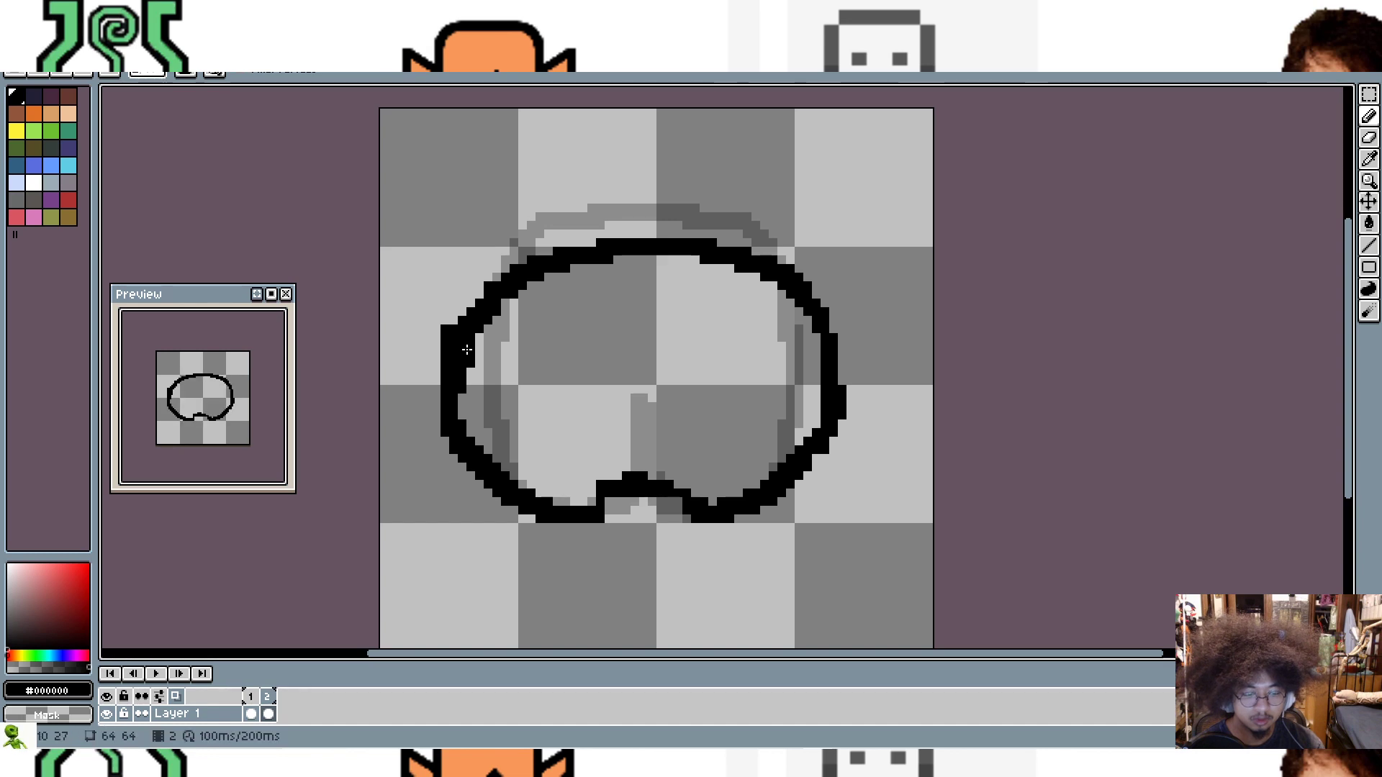
key("e")
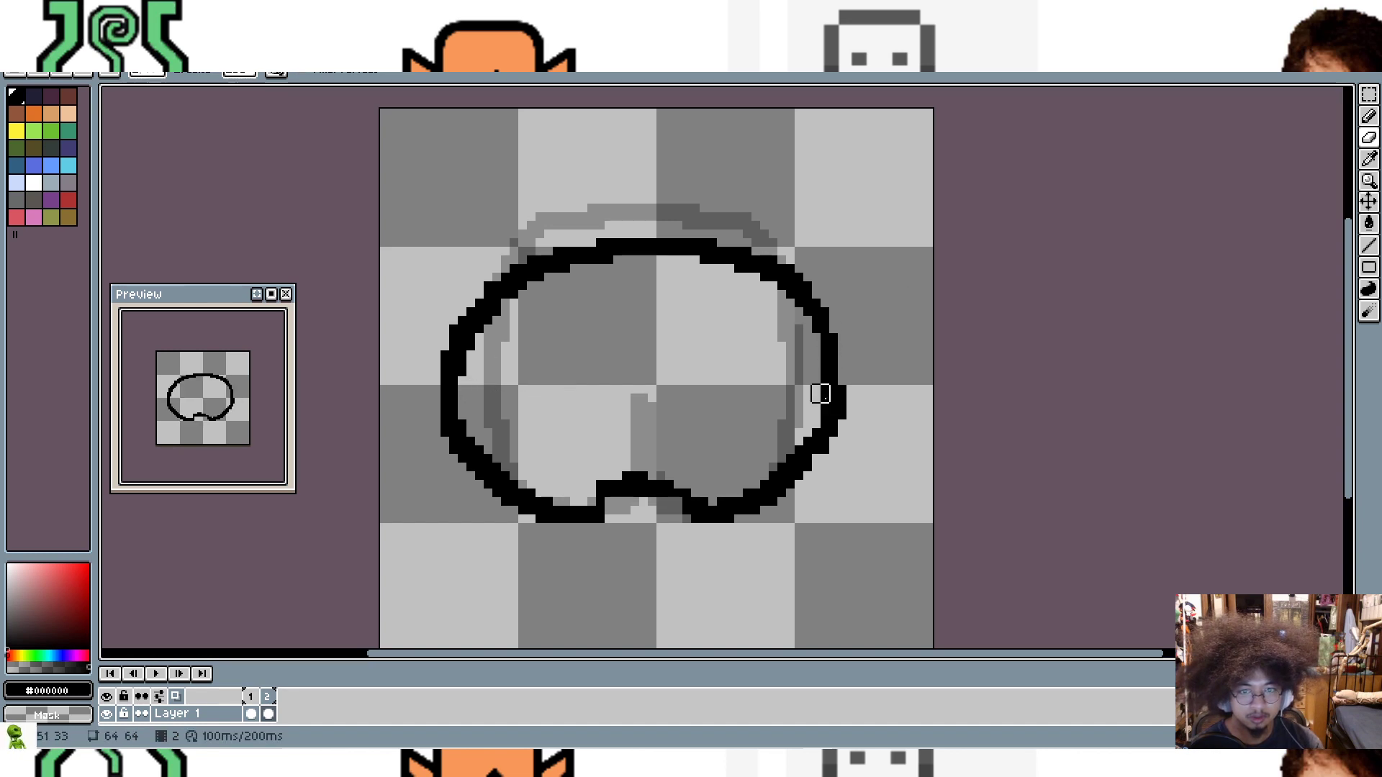
Step: Reshape the outline's right side into a longer, smooth vertical edge using the Eraser and black Pencil pixels
left_click_drag(839, 401, 833, 407)
key("b")
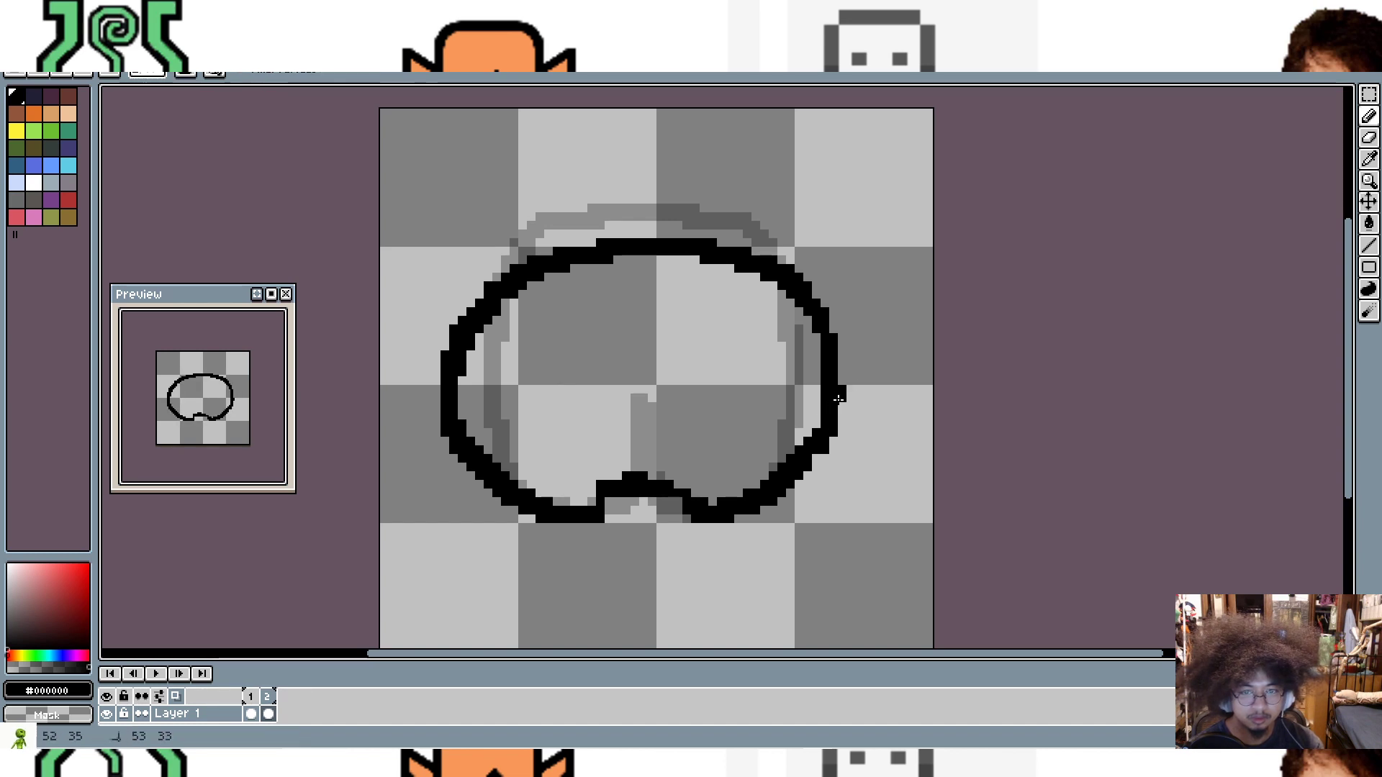
mouse_move(838, 398)
left_mouse_down()
mouse_move(839, 357)
mouse_move(857, 391)
left_mouse_up()
key("e")
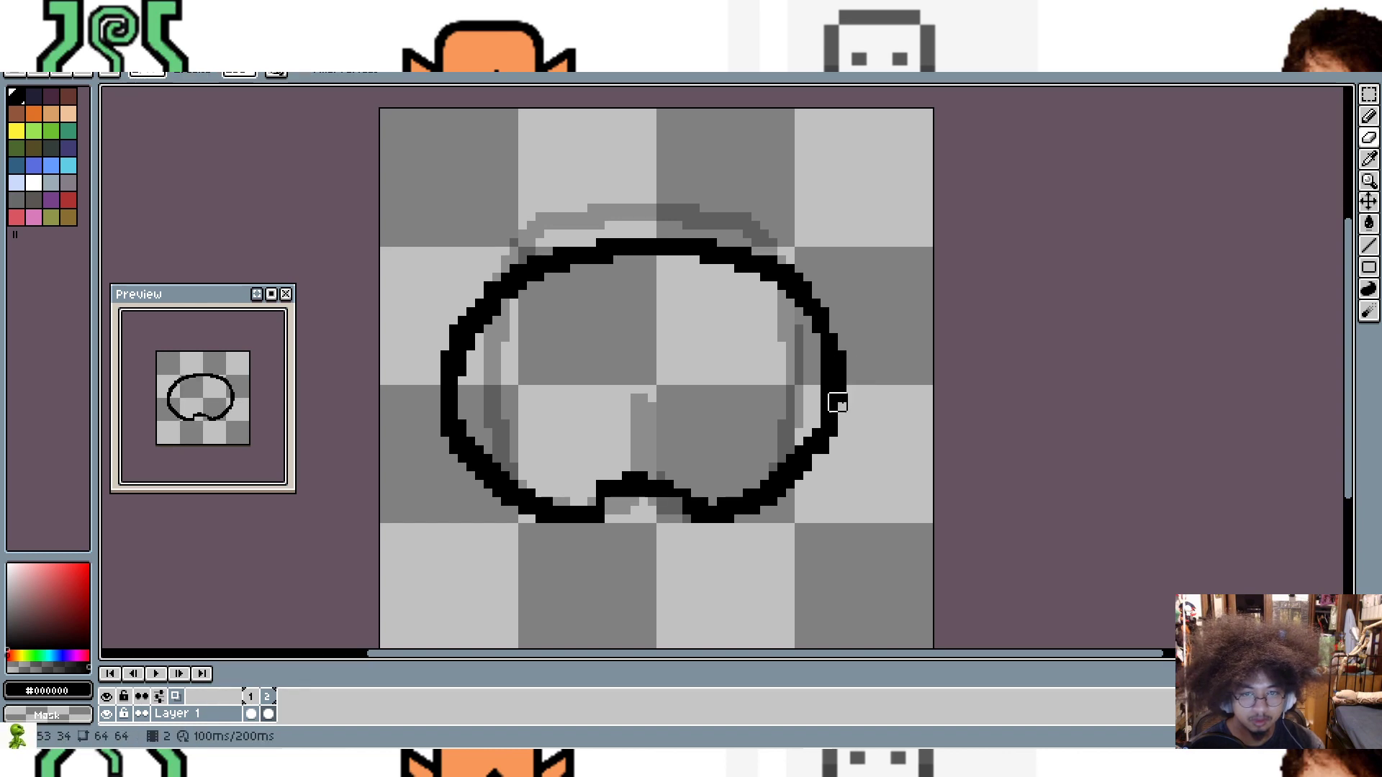
key("b")
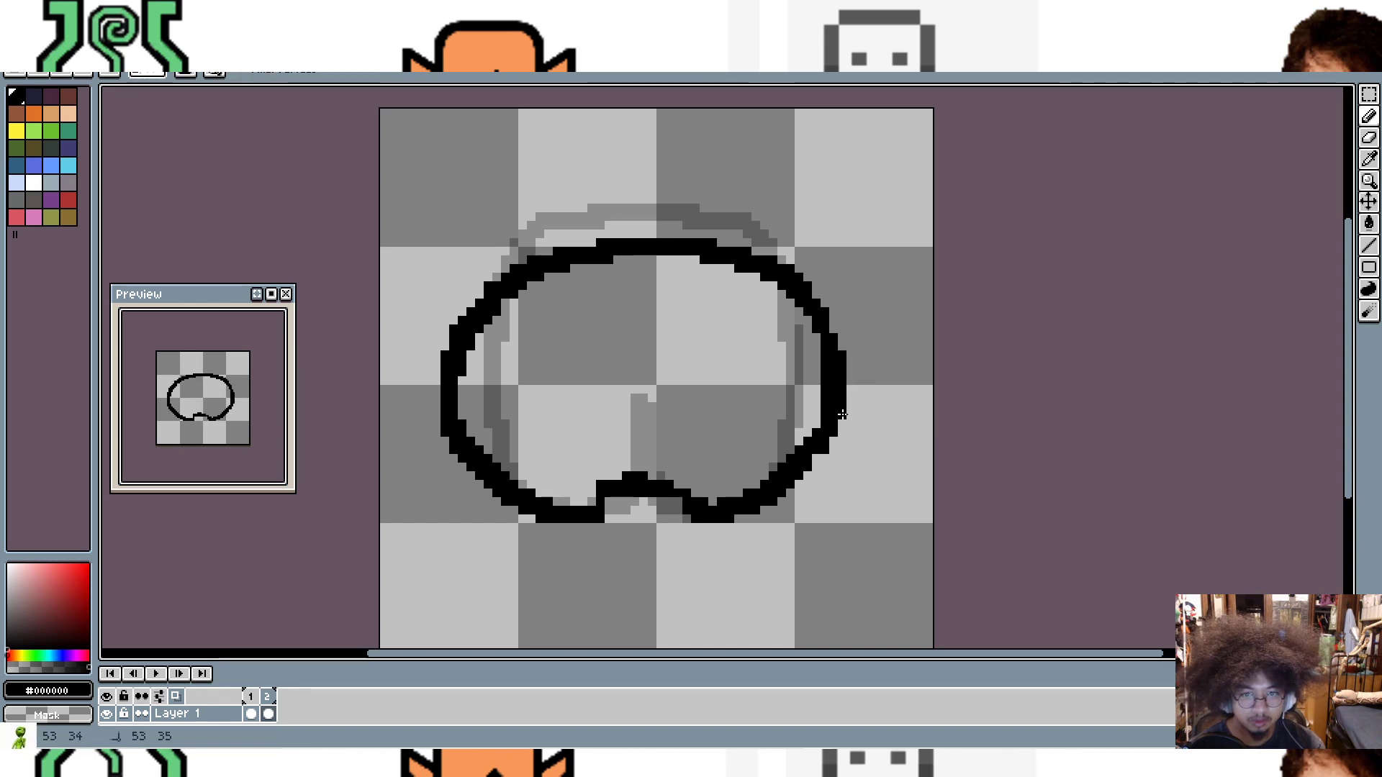
key("e")
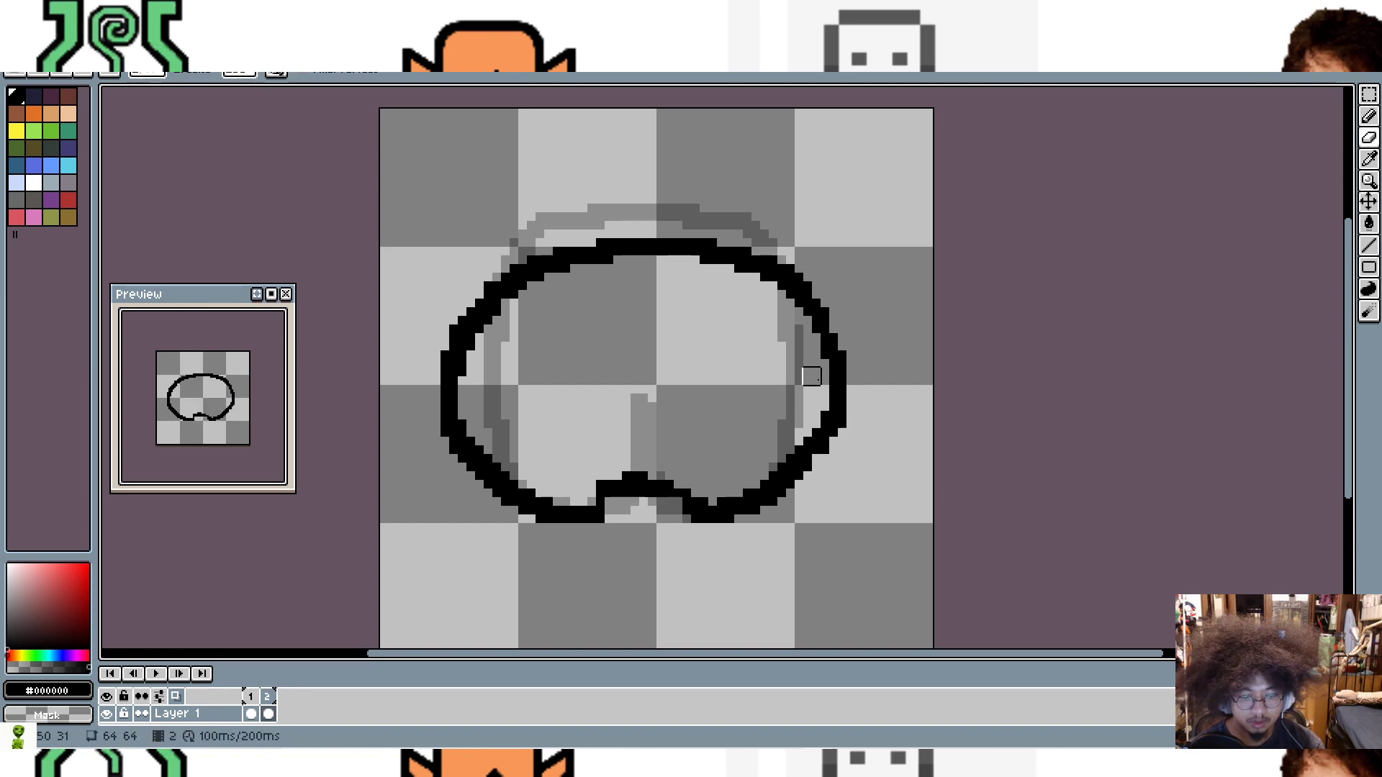
key("b")
left_click_drag(835, 354, 833, 337)
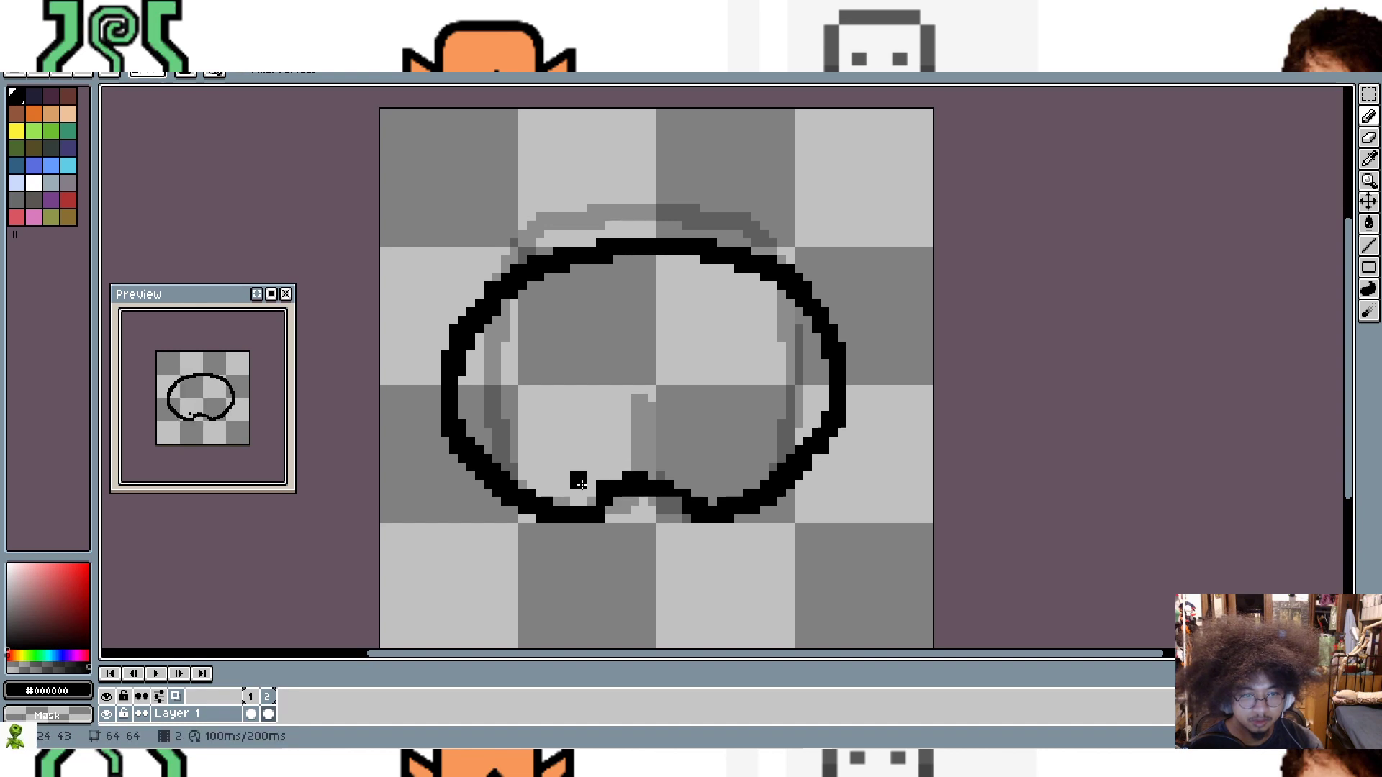
Step: Redraw the left foot's lower outer corner as a stepped slope and touch up the notch between the feet
key("e")
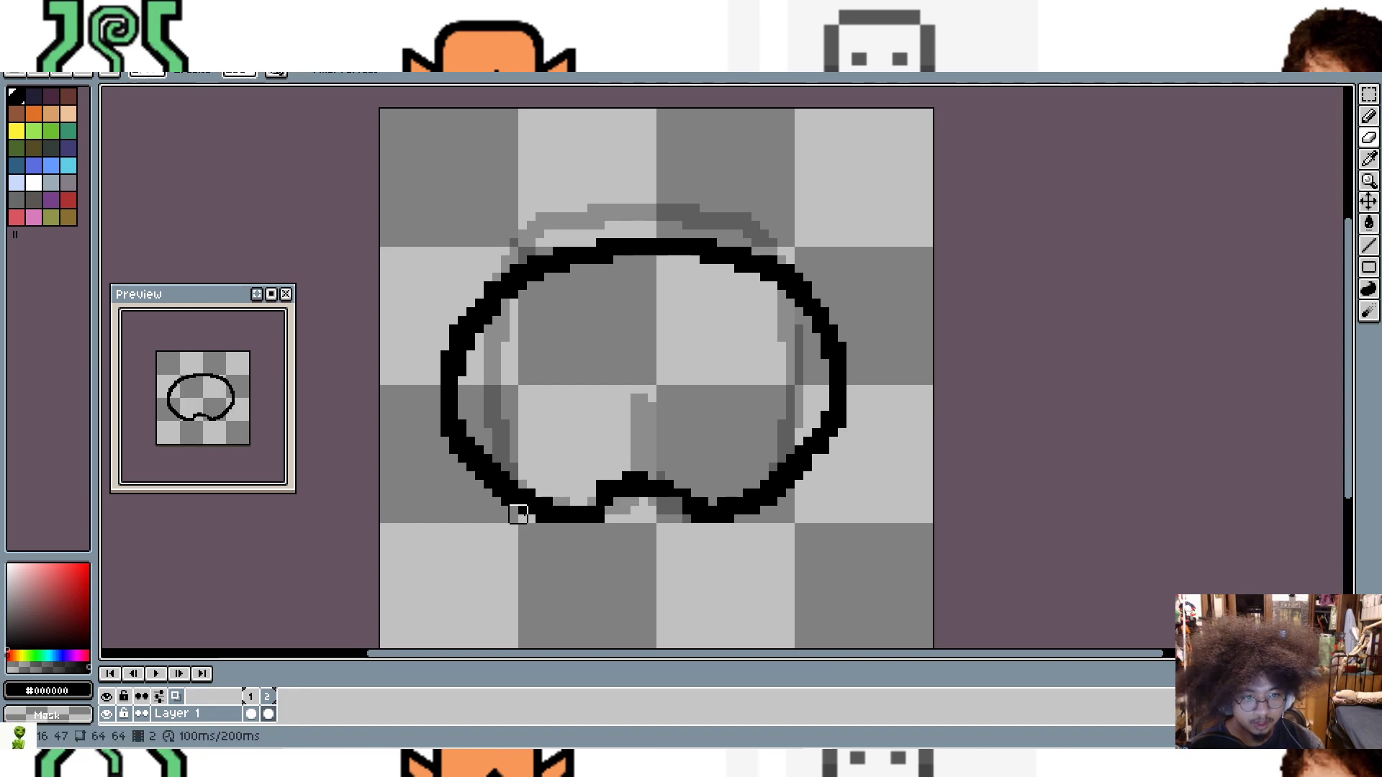
key("b")
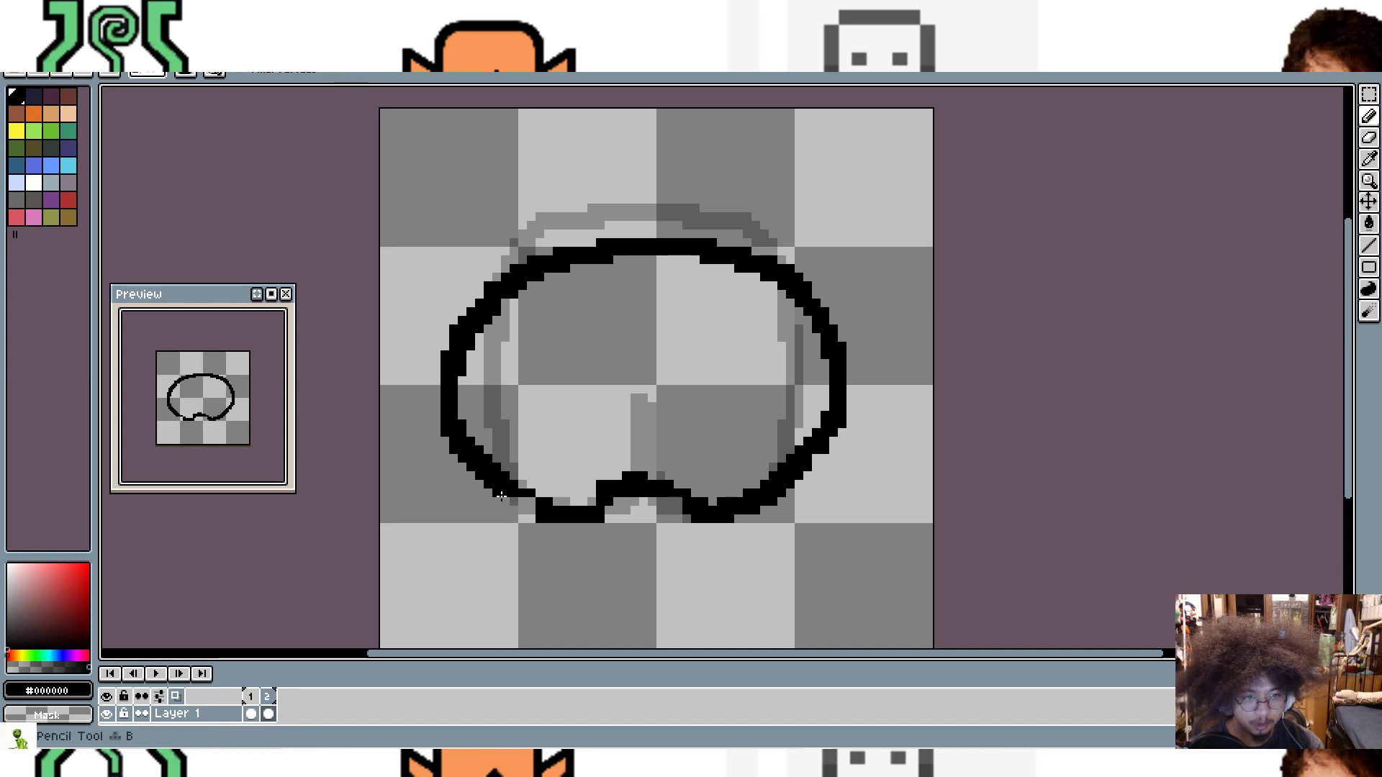
left_click_drag(499, 497, 569, 505)
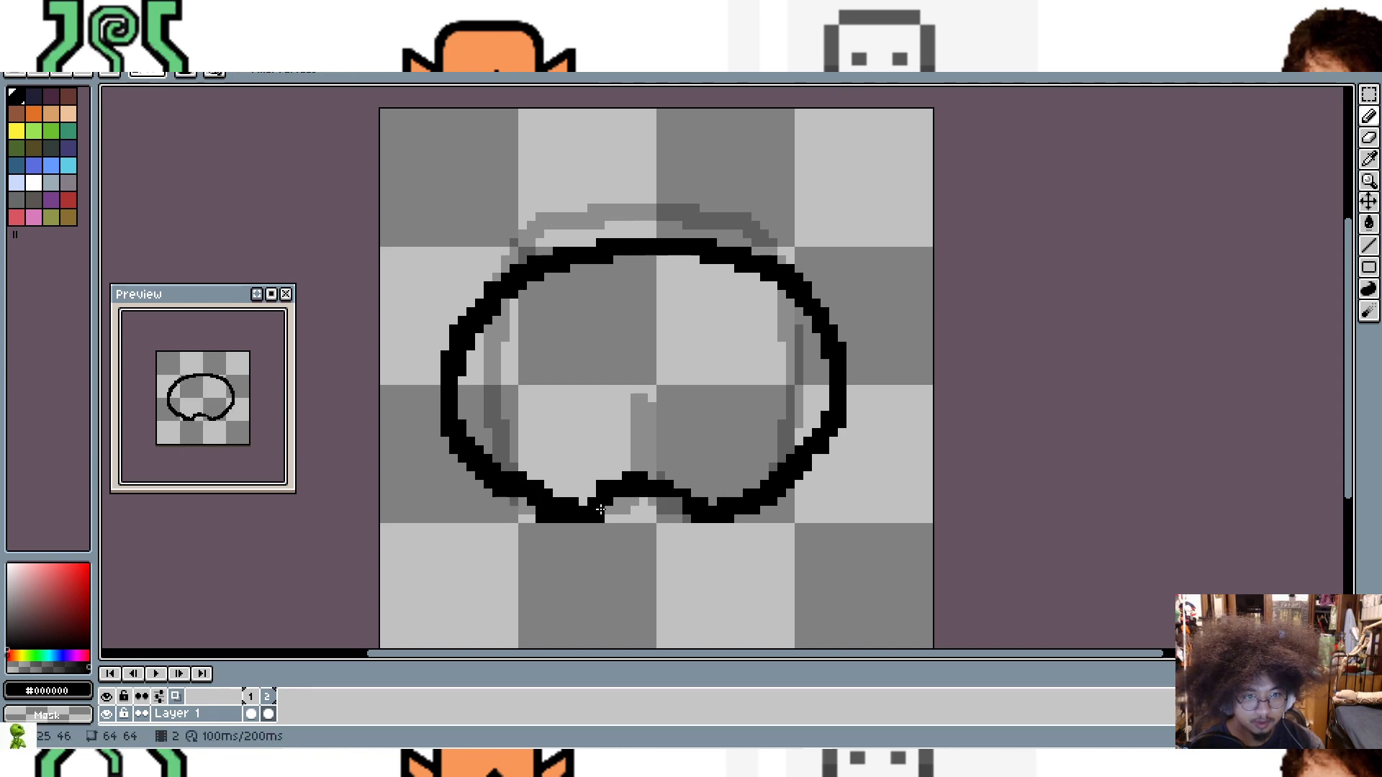
left_click(617, 500)
left_click_drag(642, 487, 644, 487)
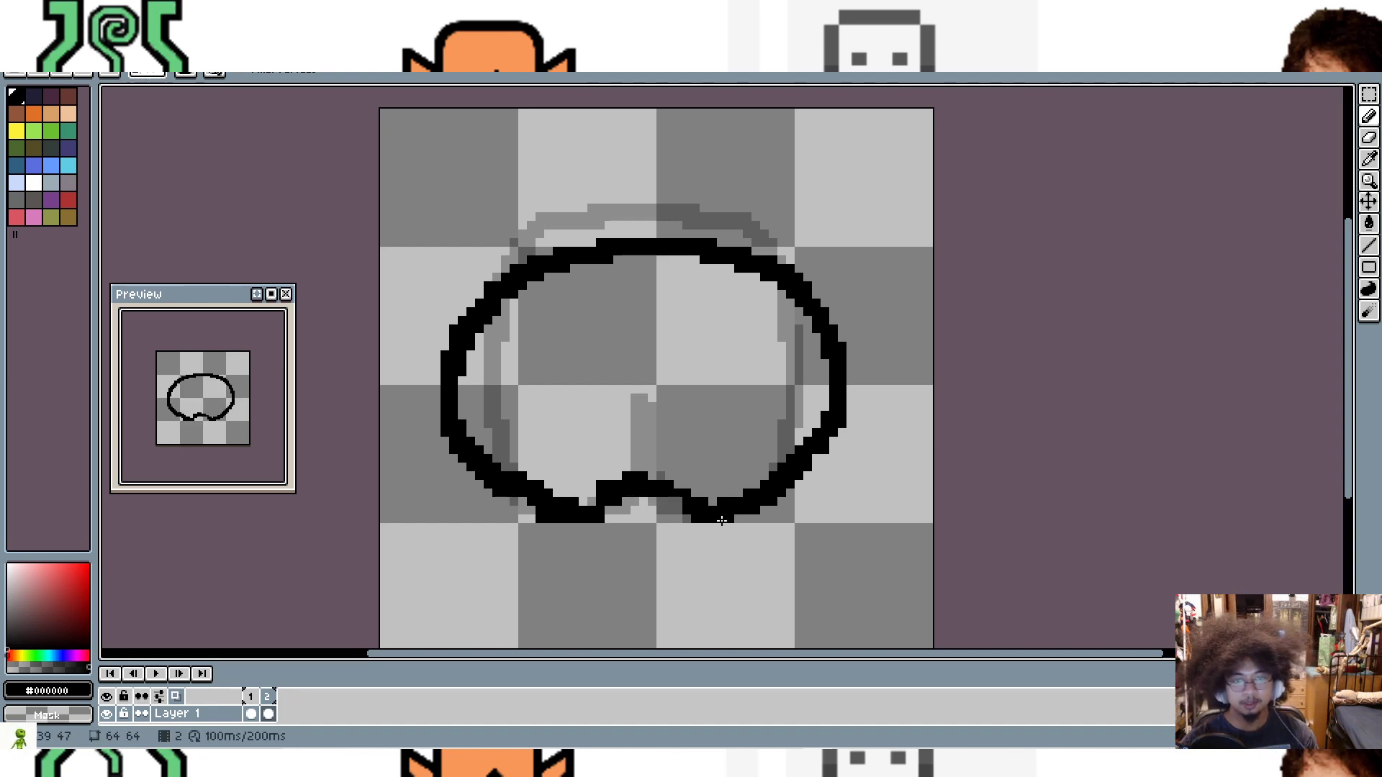
Step: Compare both frames, add a short black vertical crease above the notch on frame 2, and trim the crease's upper right corner
left_click(255, 705)
left_click(264, 699)
left_click(257, 697)
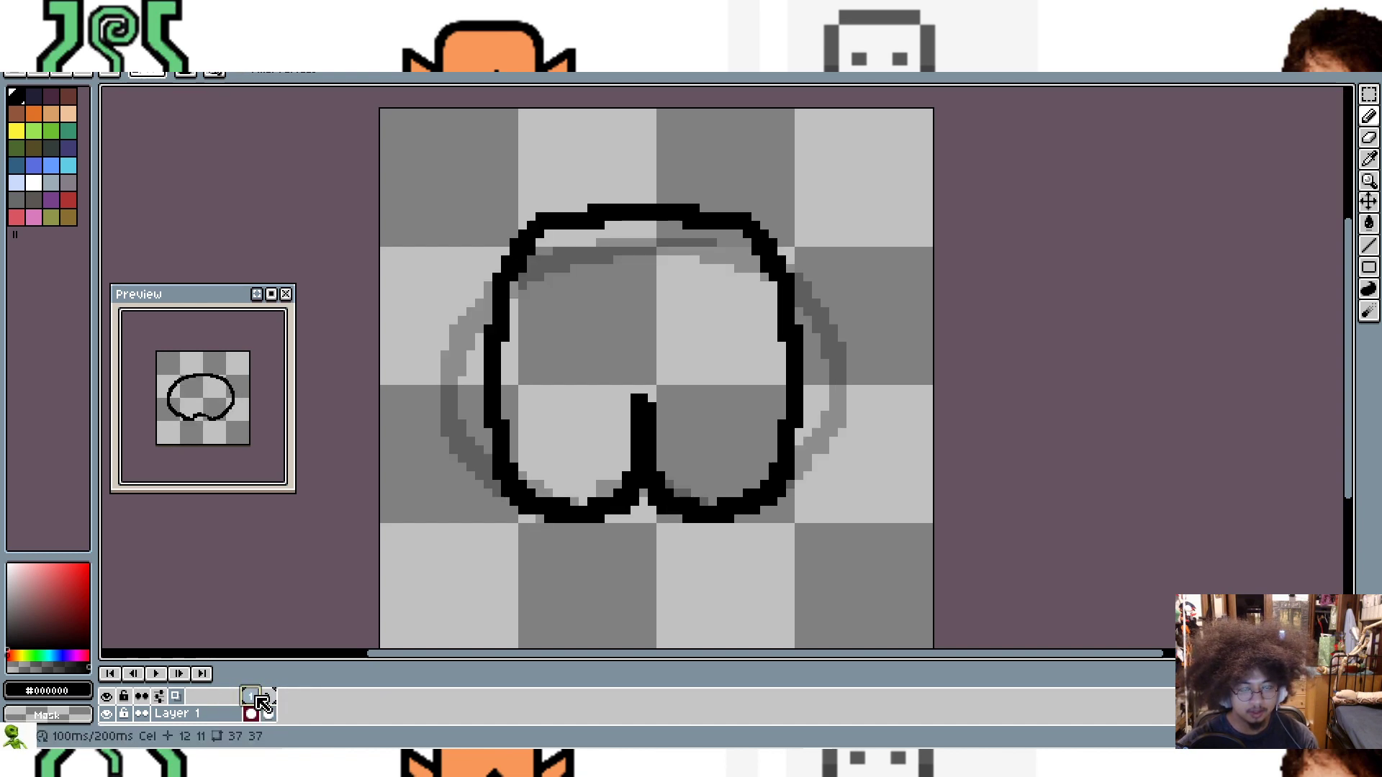
left_click(269, 702)
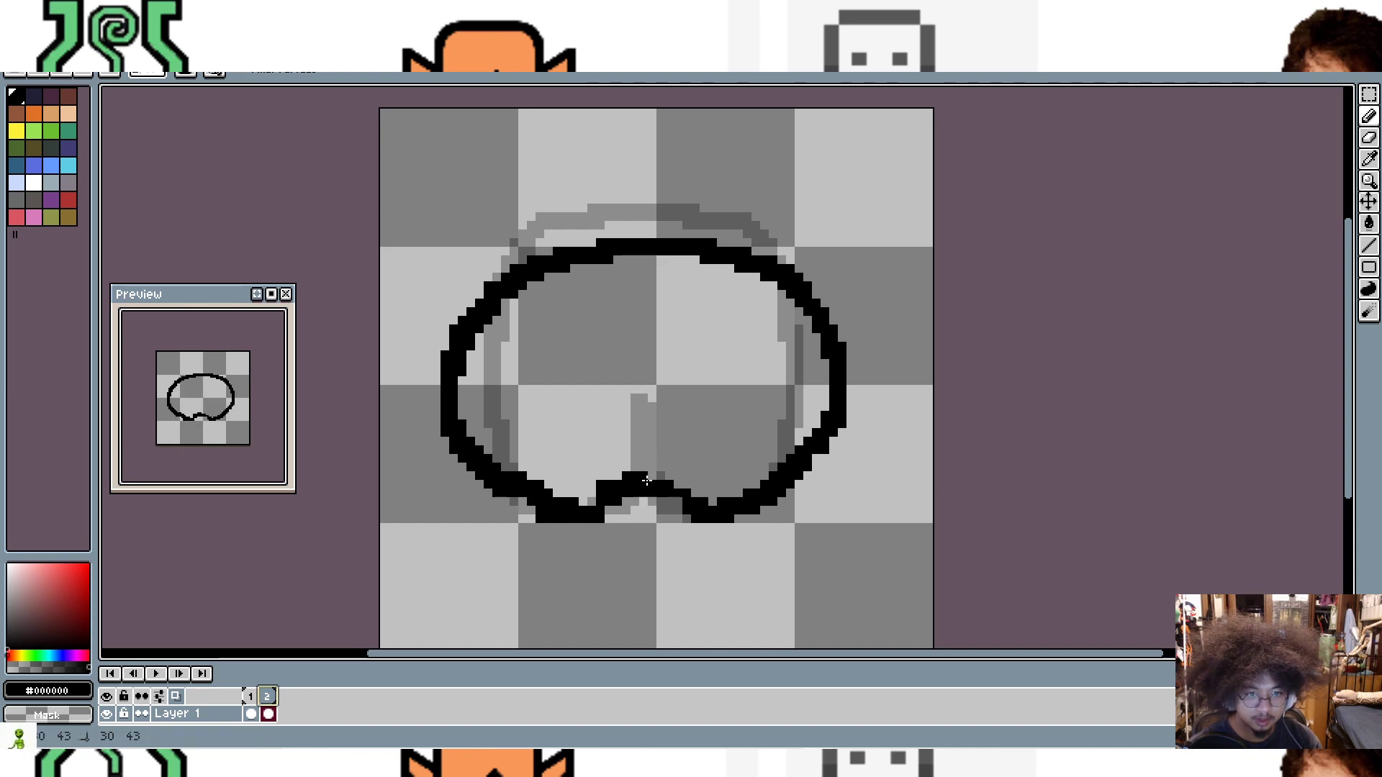
left_click(647, 468)
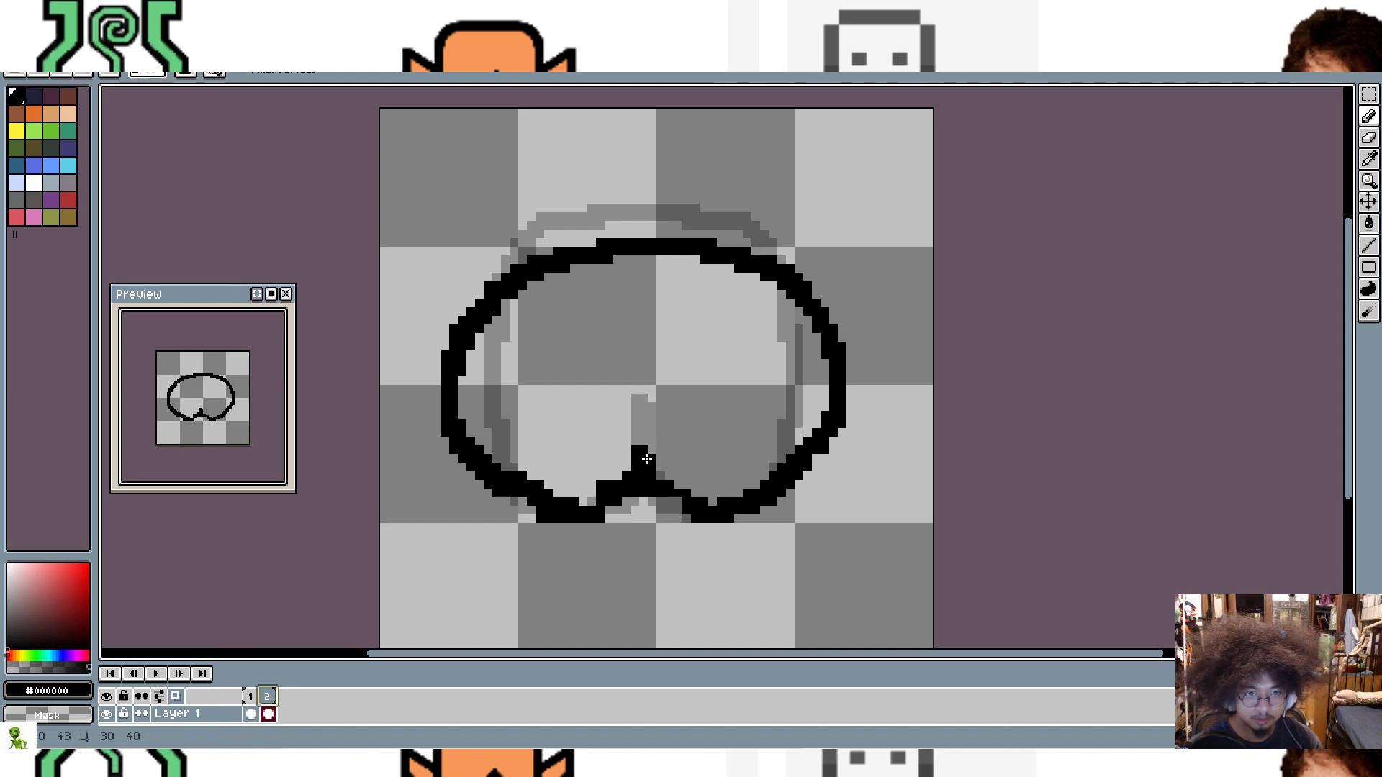
left_click(648, 444)
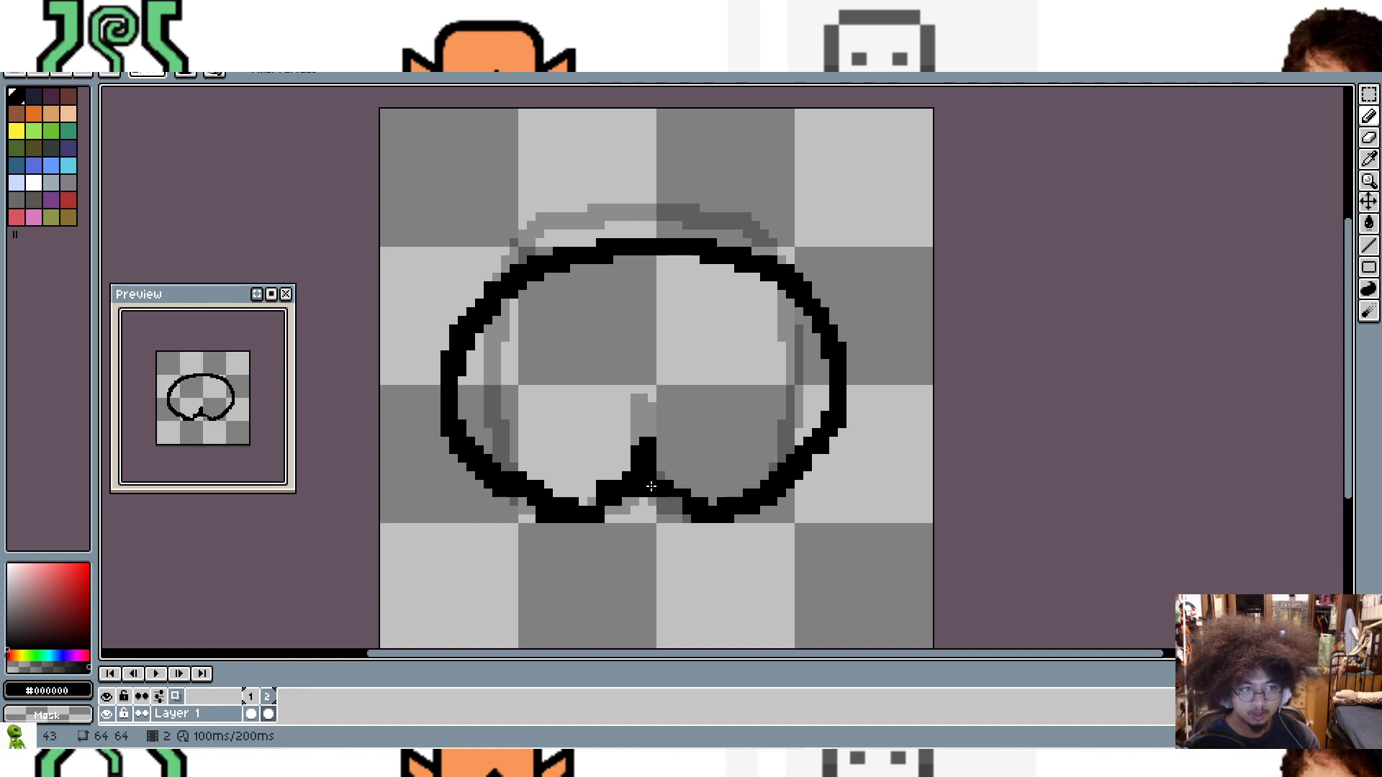
key("e")
left_click_drag(673, 430, 656, 437)
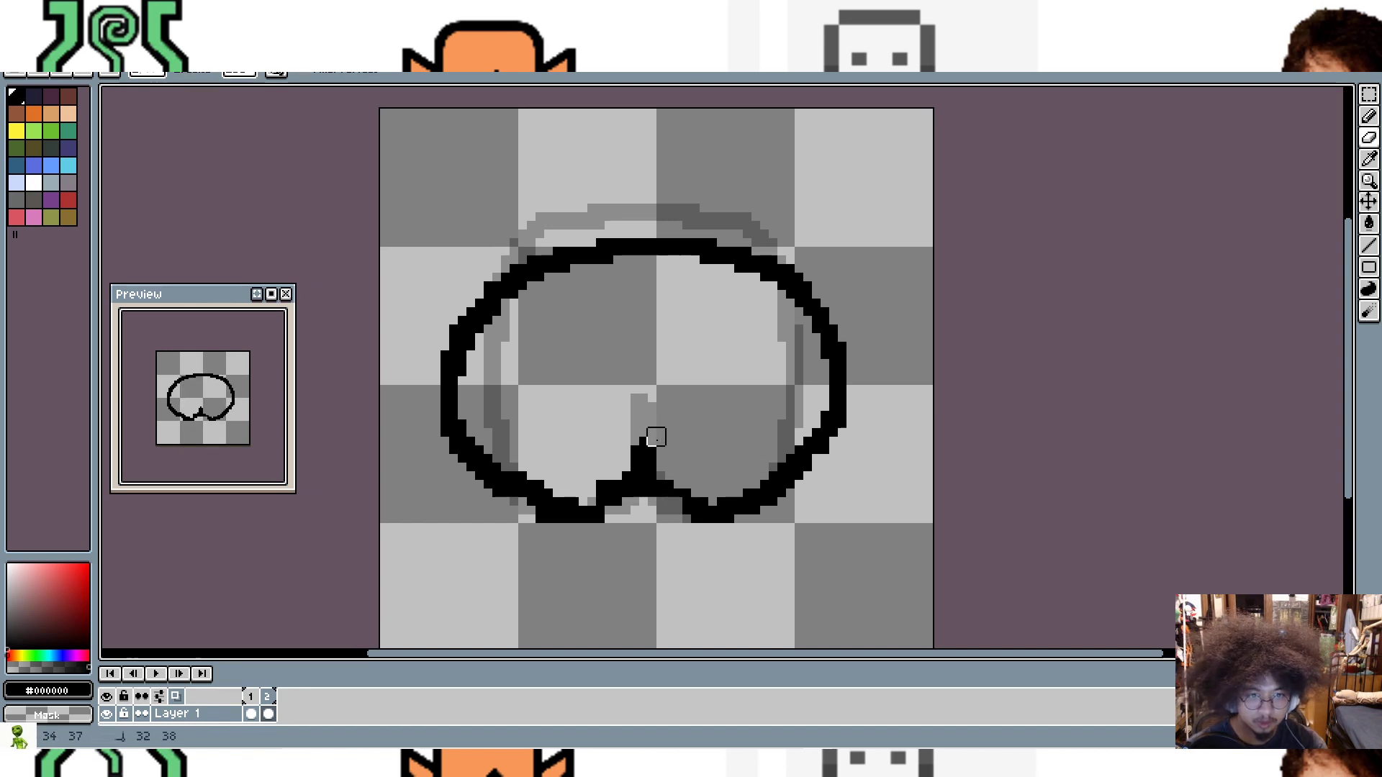
left_click(656, 437)
key("Left")
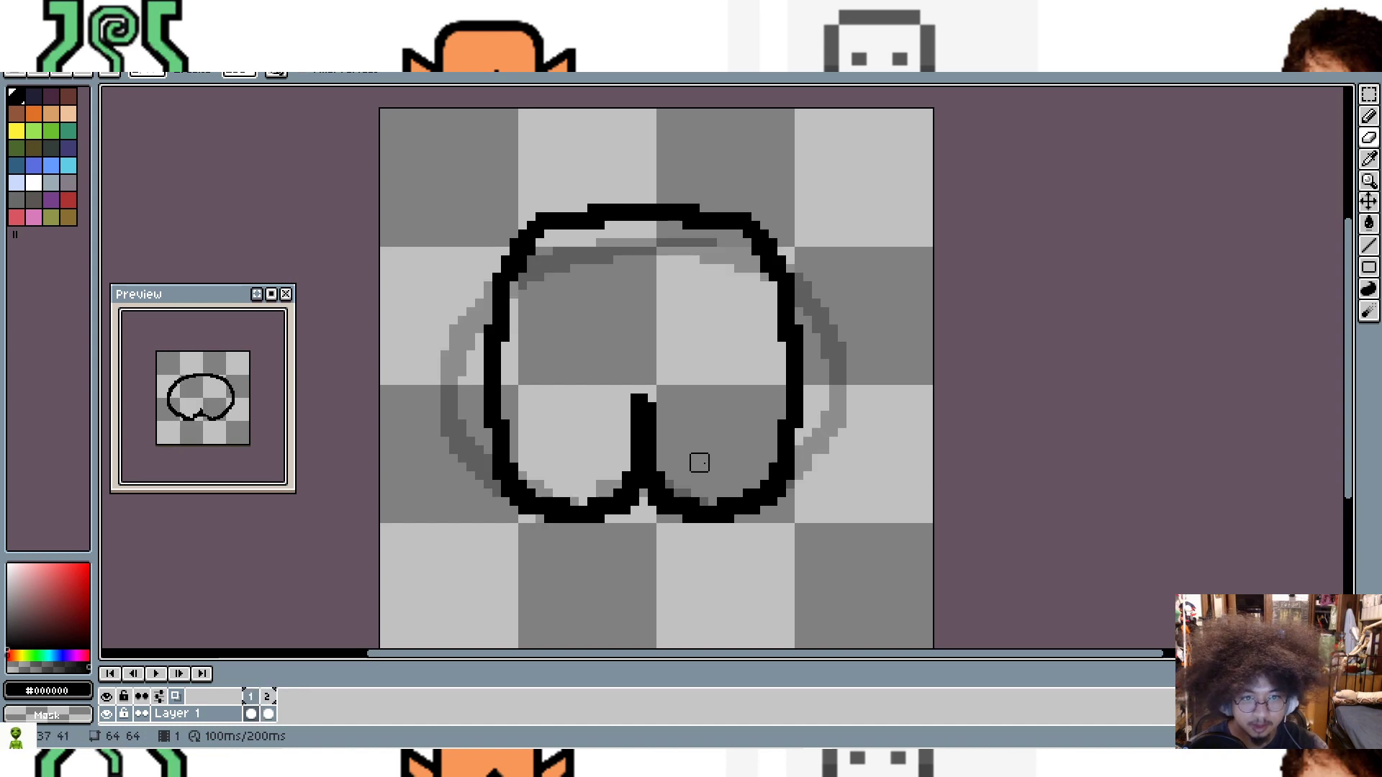
Step: Insert a new frame between frames 1 and 2 and clear the copied outline from it
key("Right")
key("Left")
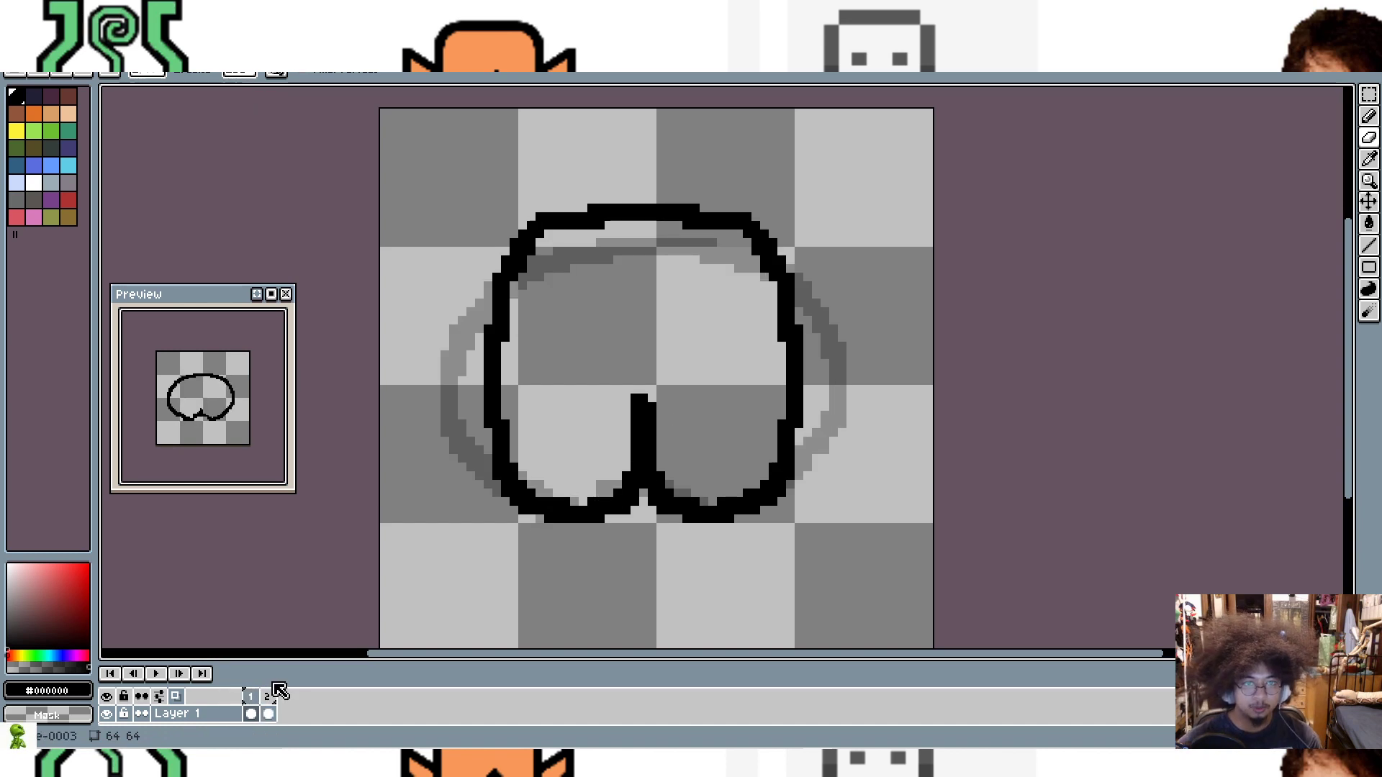
right_click(250, 695)
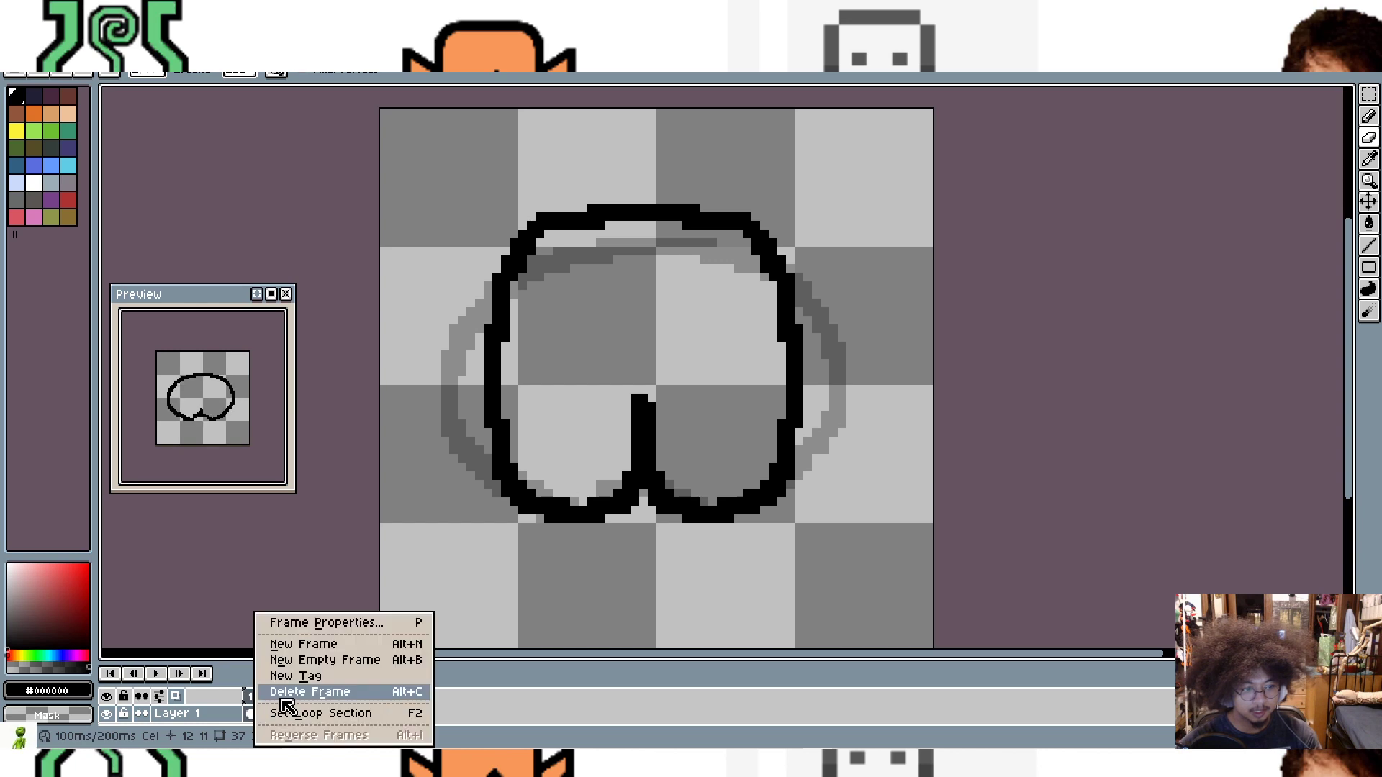
left_click(355, 659)
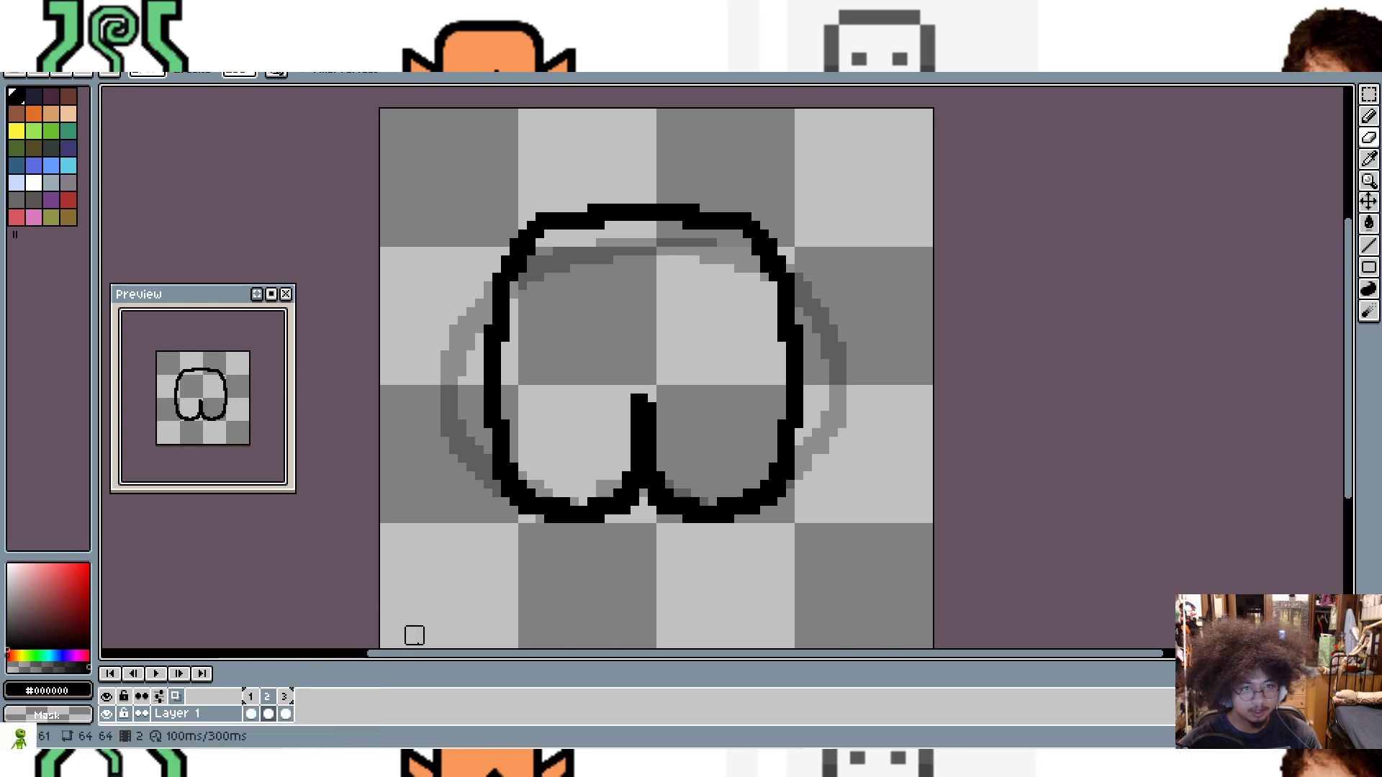
left_click(266, 702)
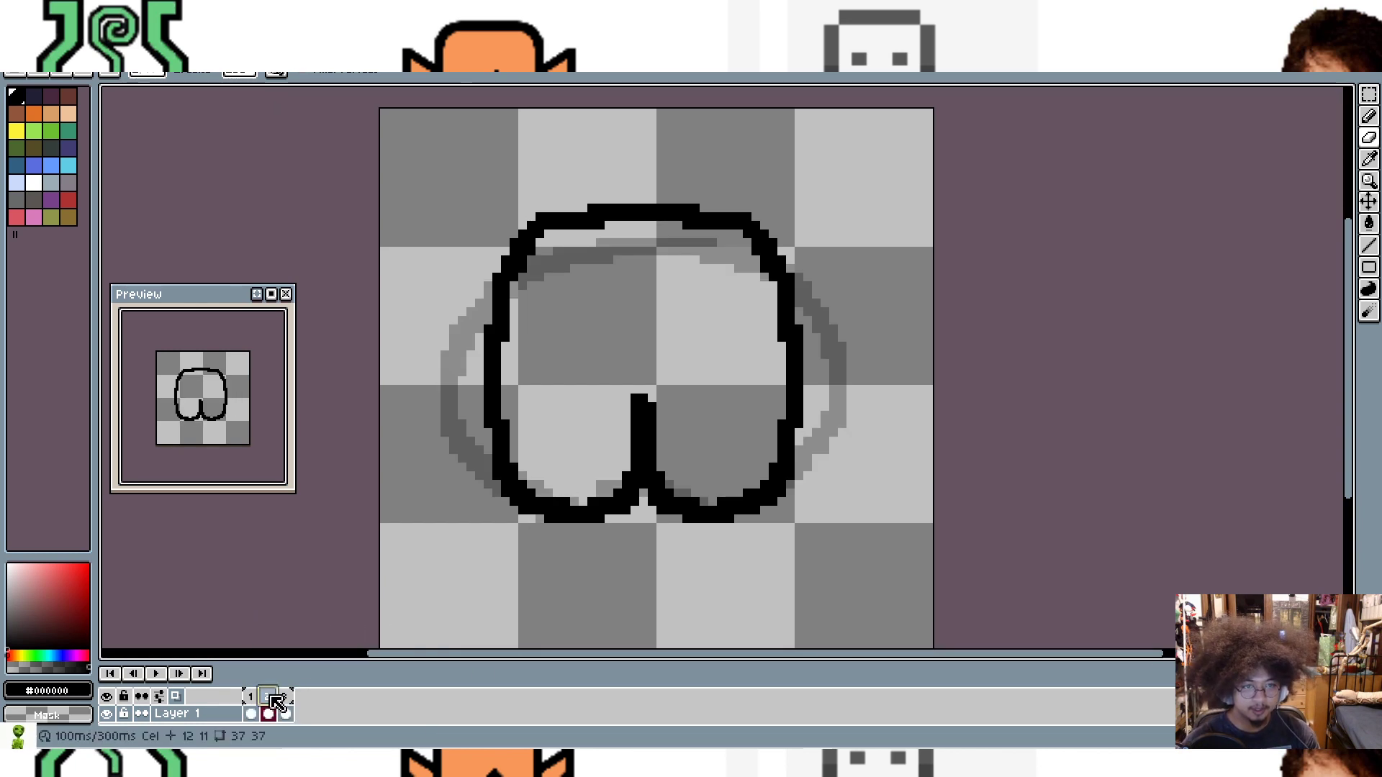
left_click(1368, 94)
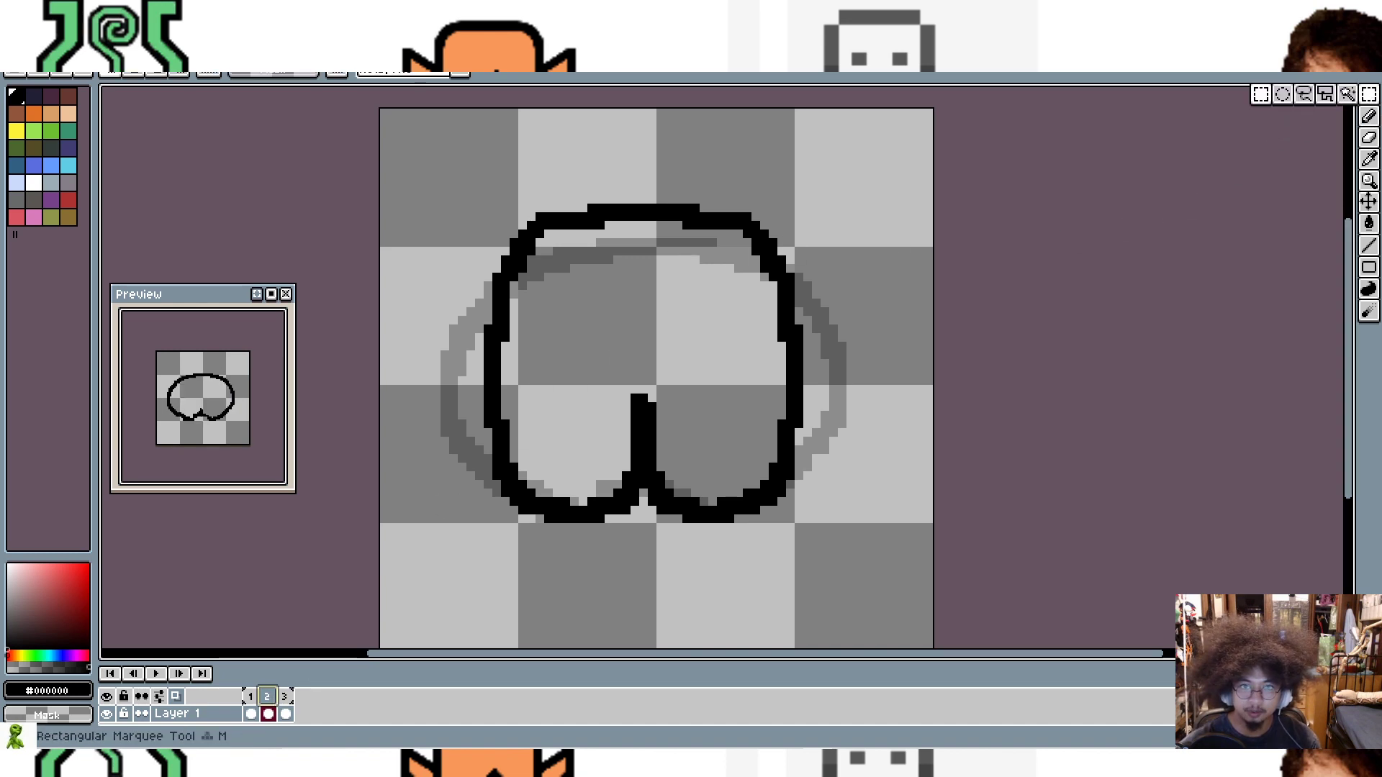
left_click_drag(404, 175, 855, 586)
key("Delete")
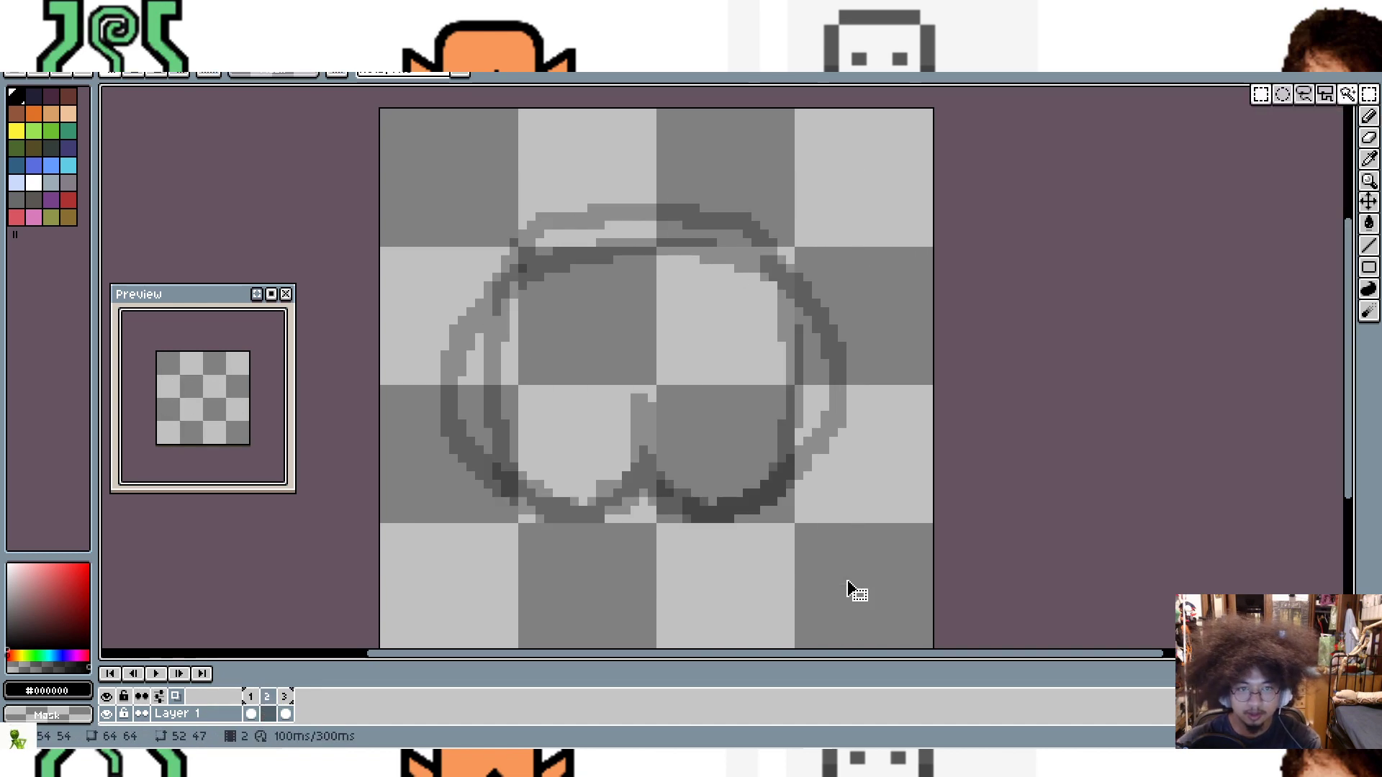
Step: Limit the onion skin on the empty frame 2 so it shows only the wide outline of frame 3
key("Left")
key("Right")
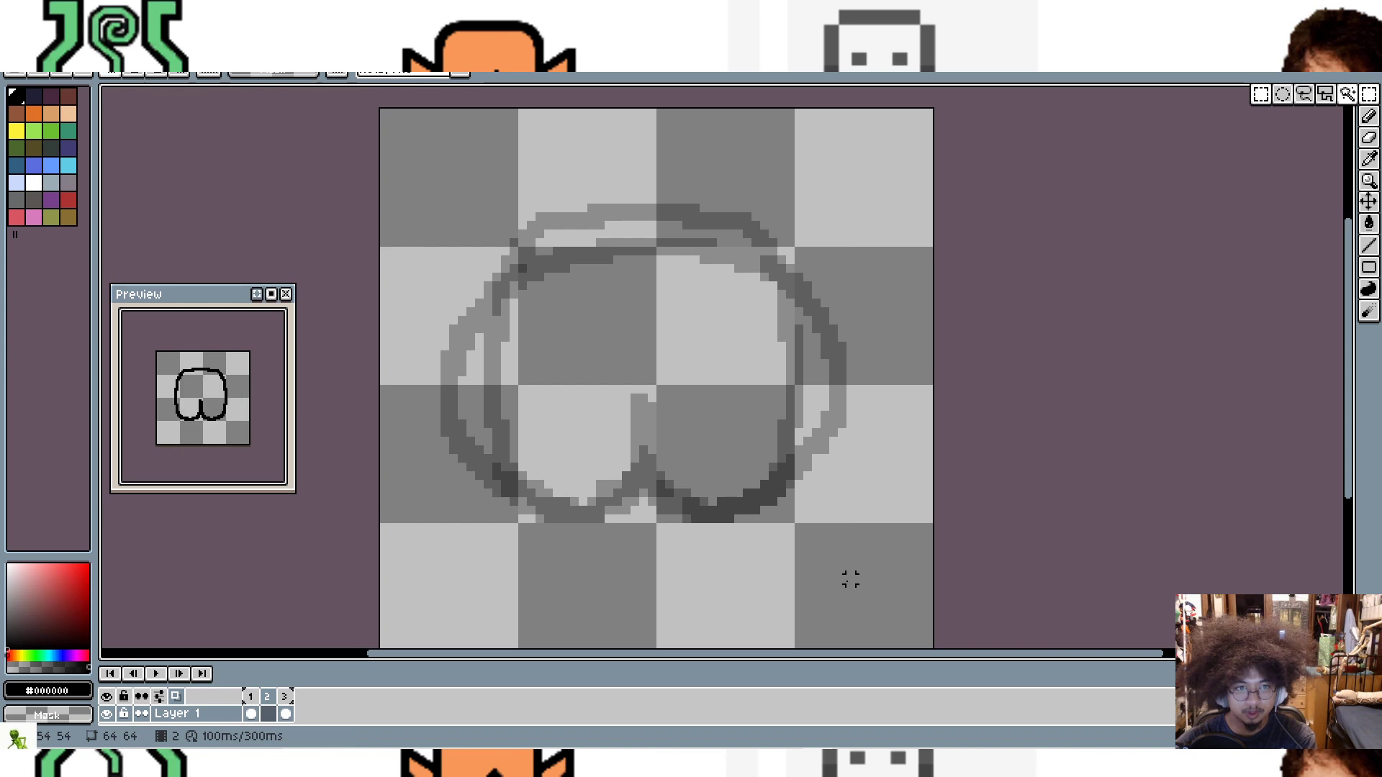
left_click_drag(290, 696, 281, 702)
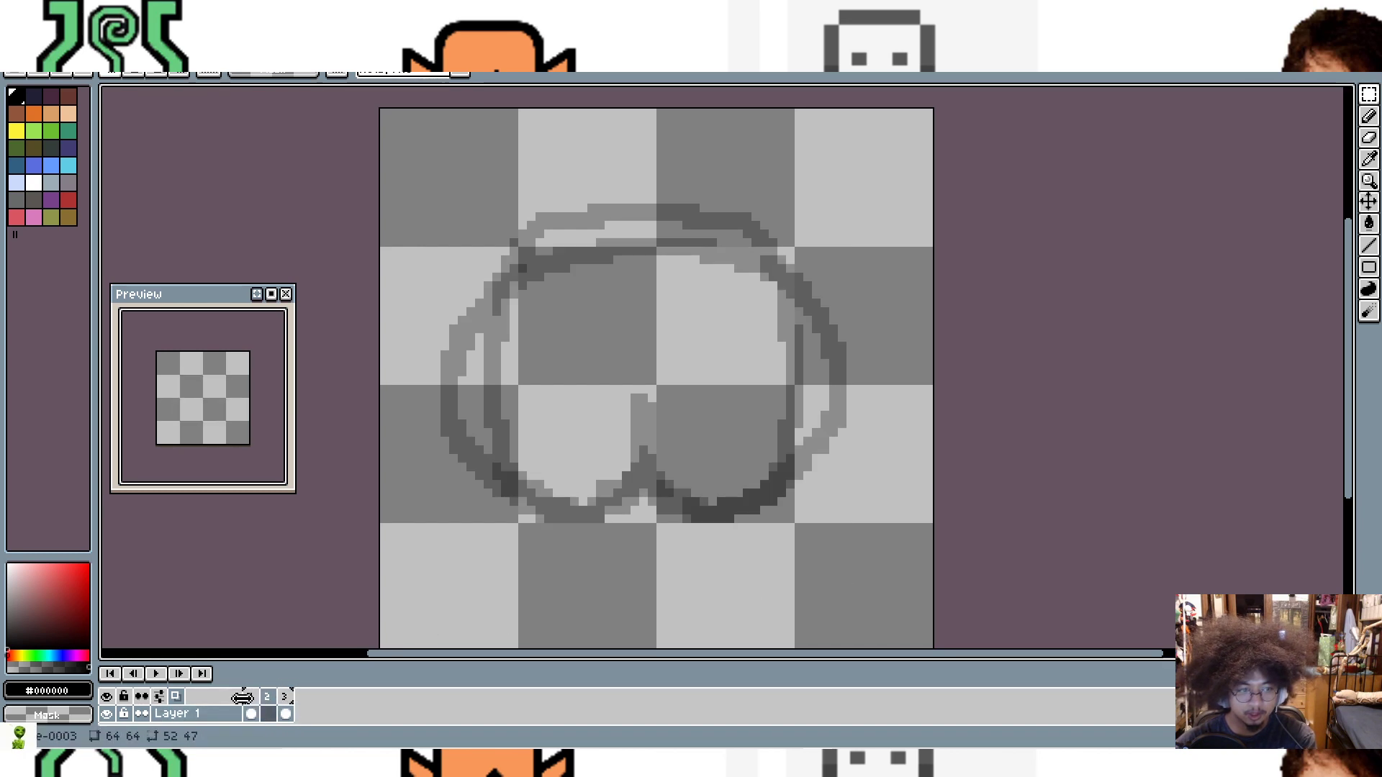
left_click(266, 713)
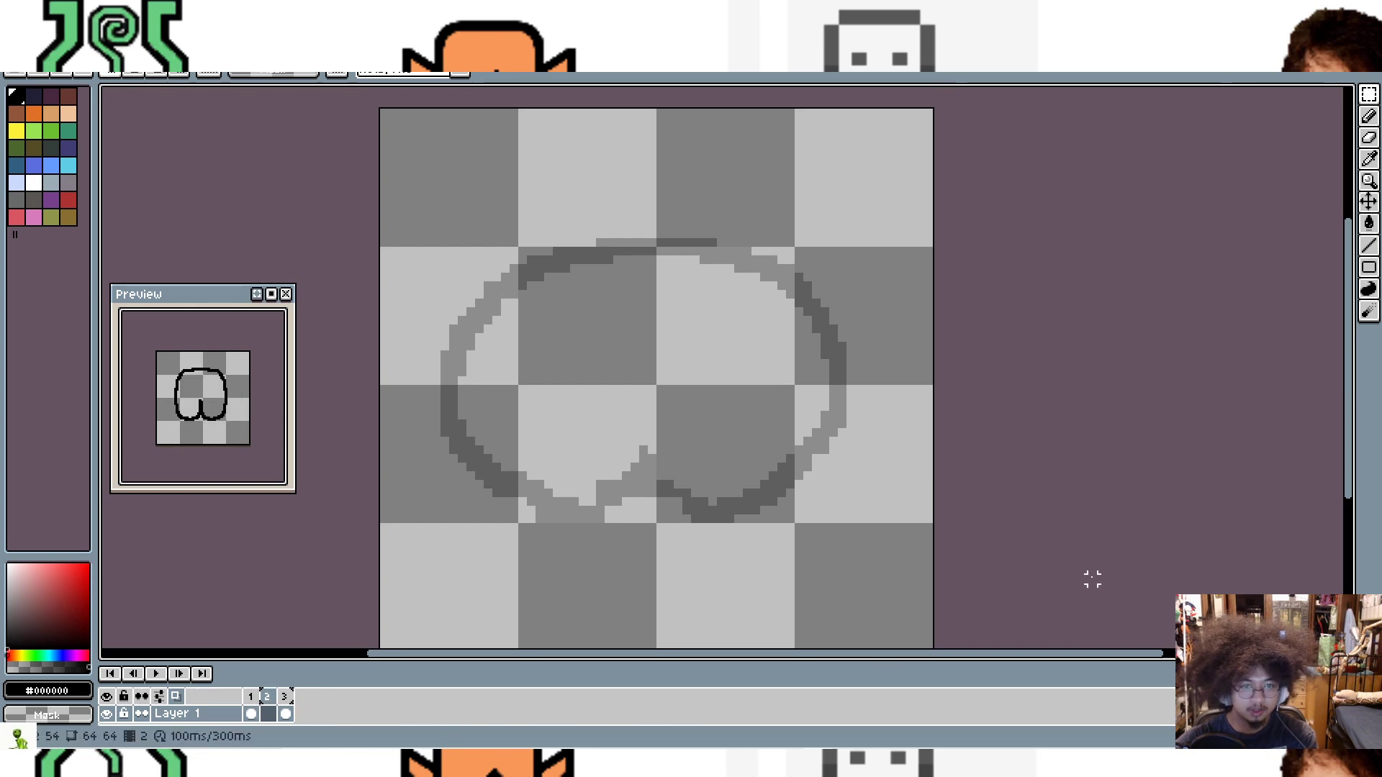
Step: Draw a closed in-between outline on frame 2 with the black Pencil, with two rounded feet, a short central crease and a domed top
key("e")
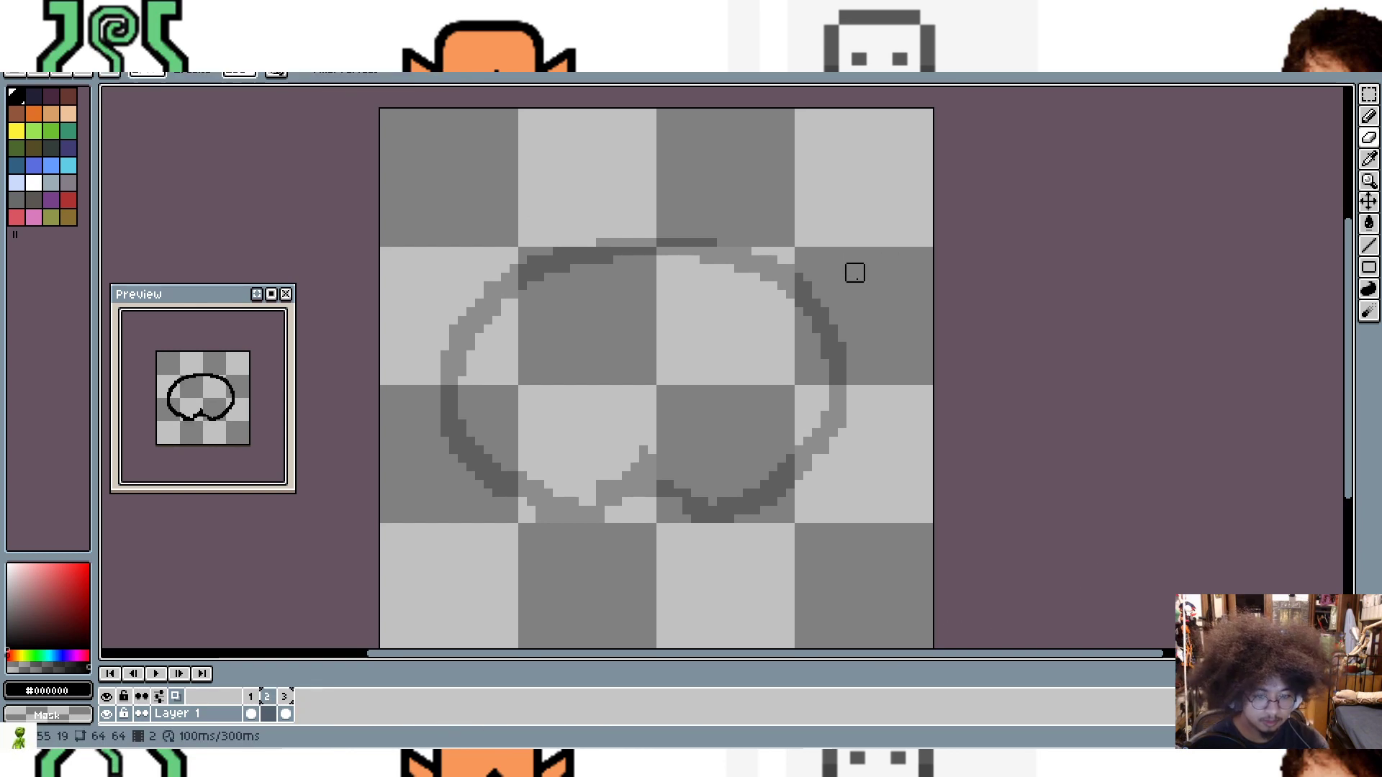
key("b")
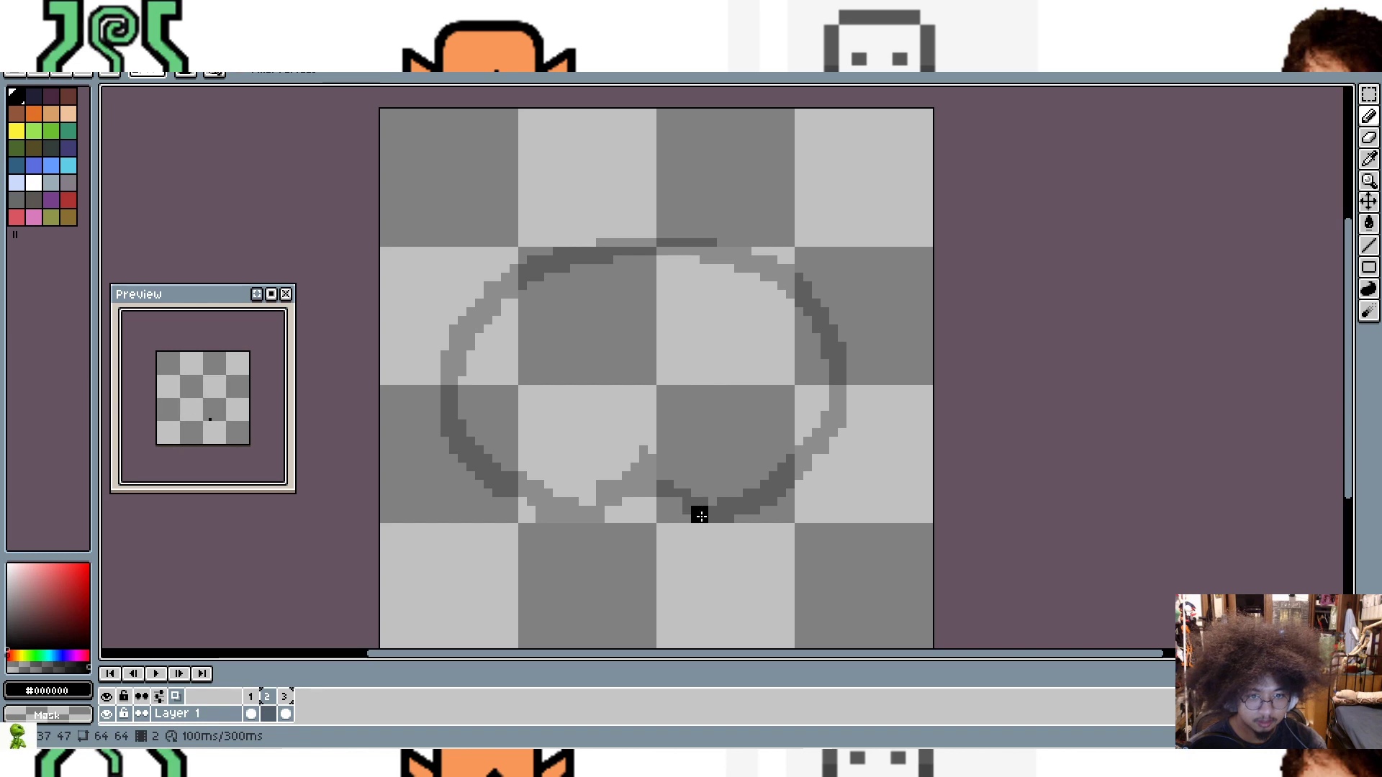
left_click_drag(701, 512, 708, 516)
left_click(711, 503)
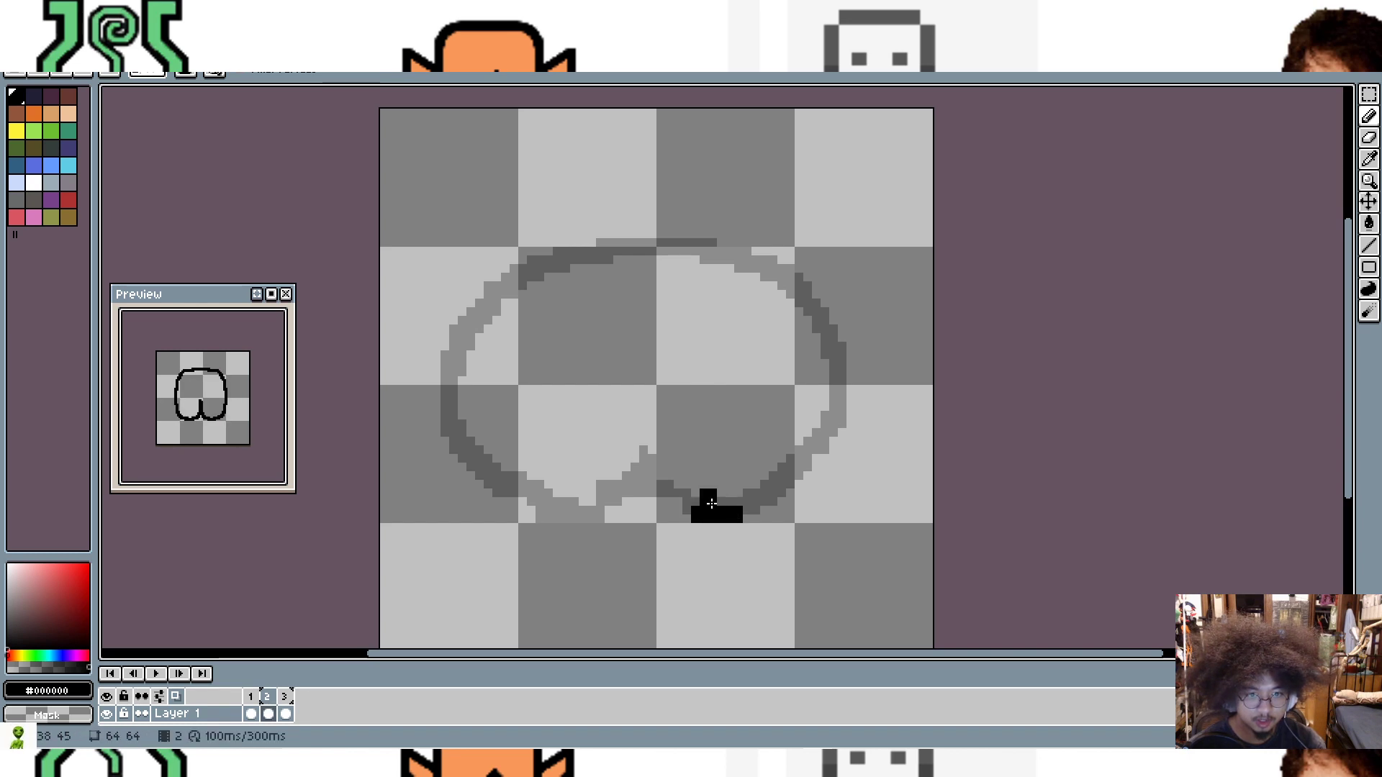
mouse_move(649, 465)
left_mouse_down()
mouse_move(648, 425)
mouse_move(680, 498)
mouse_move(618, 487)
mouse_move(580, 521)
mouse_move(559, 518)
left_mouse_up()
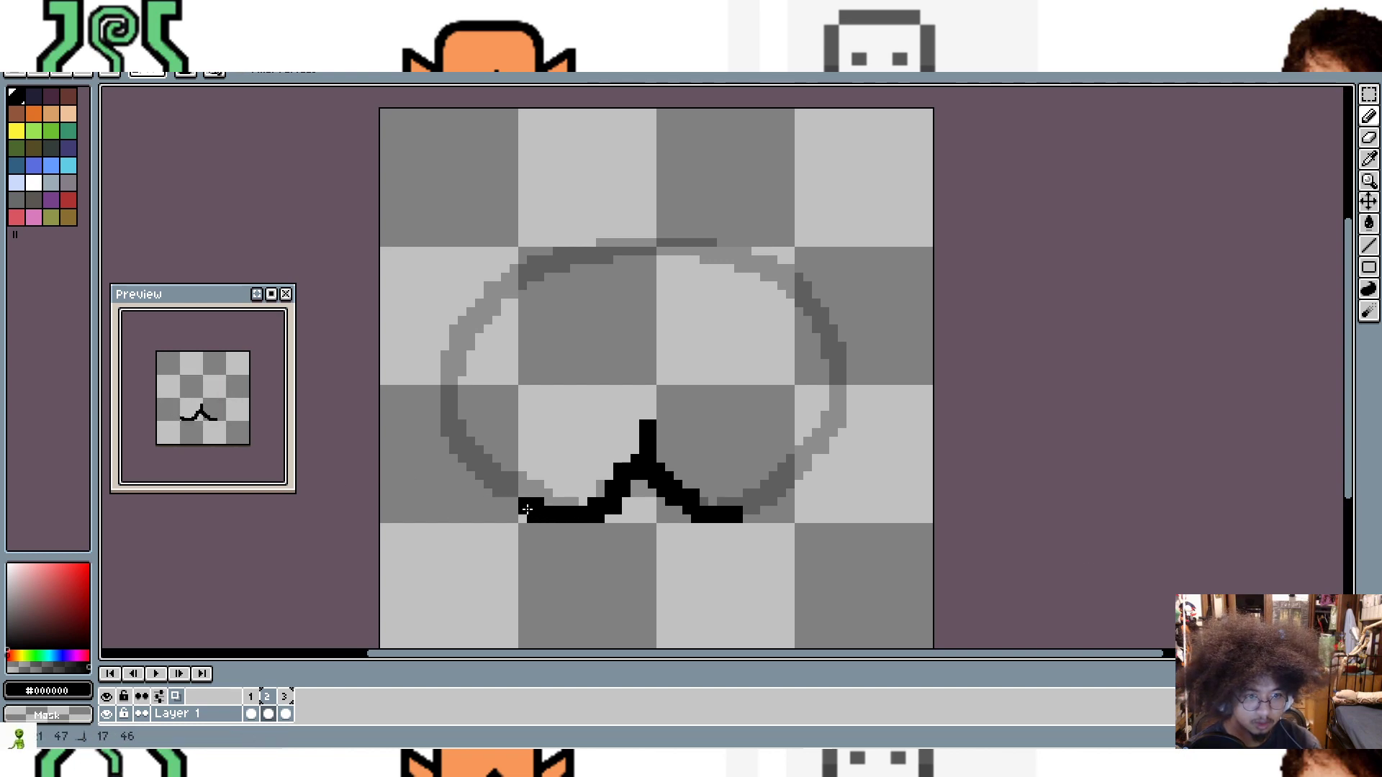
left_click_drag(488, 418, 533, 308)
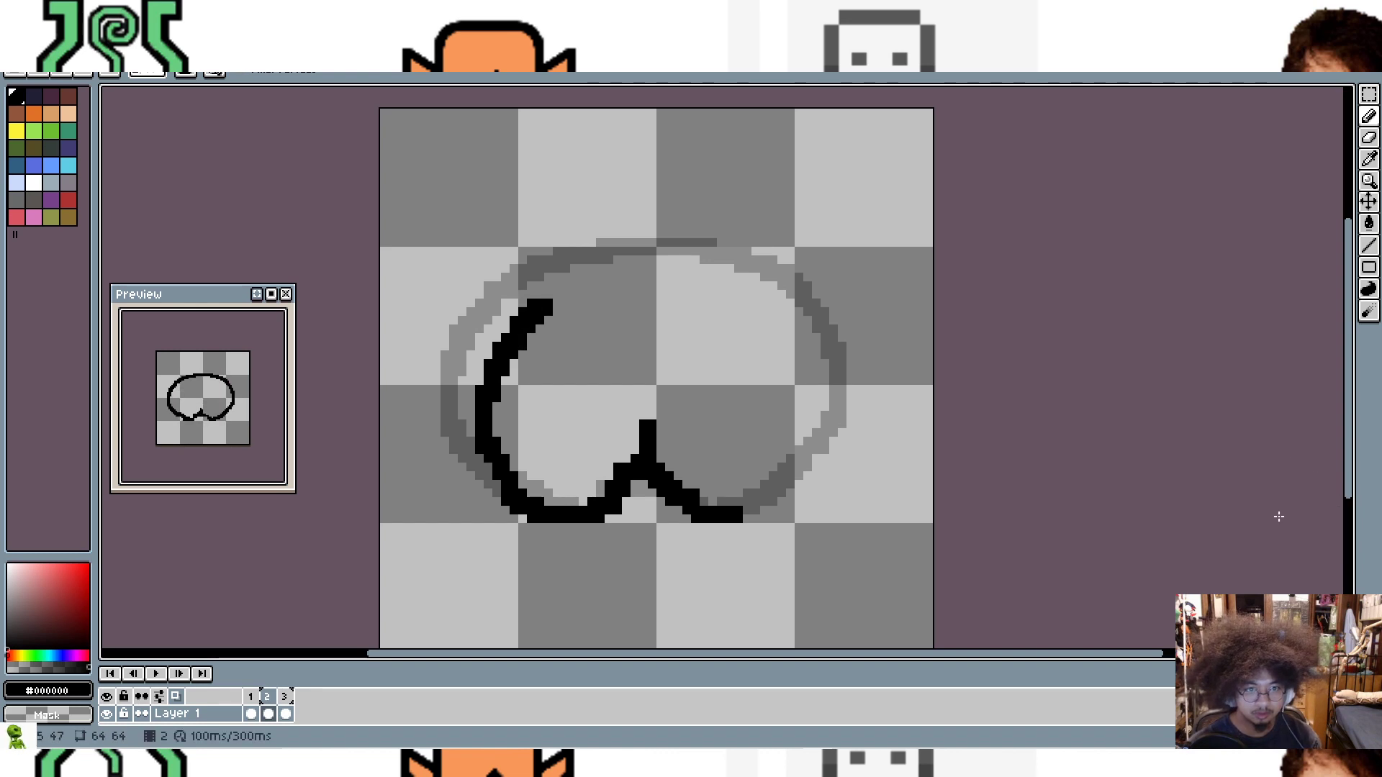
mouse_move(737, 509)
left_mouse_down()
mouse_move(791, 472)
mouse_move(809, 374)
mouse_move(803, 350)
mouse_move(705, 280)
left_mouse_up()
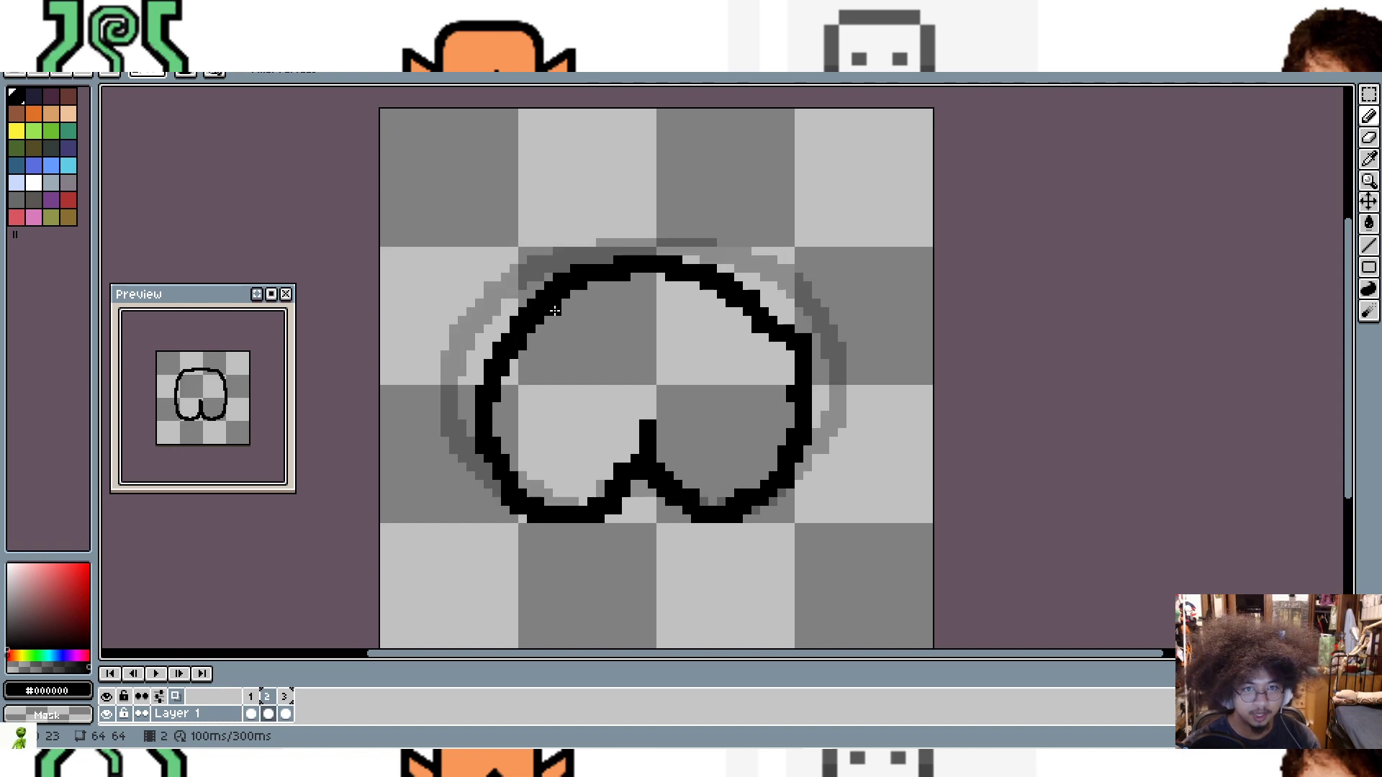
Step: Compare frame 2's new outline with the tall outline on frame 1
key("Left")
key("Left")
key("comma")
key("comma")
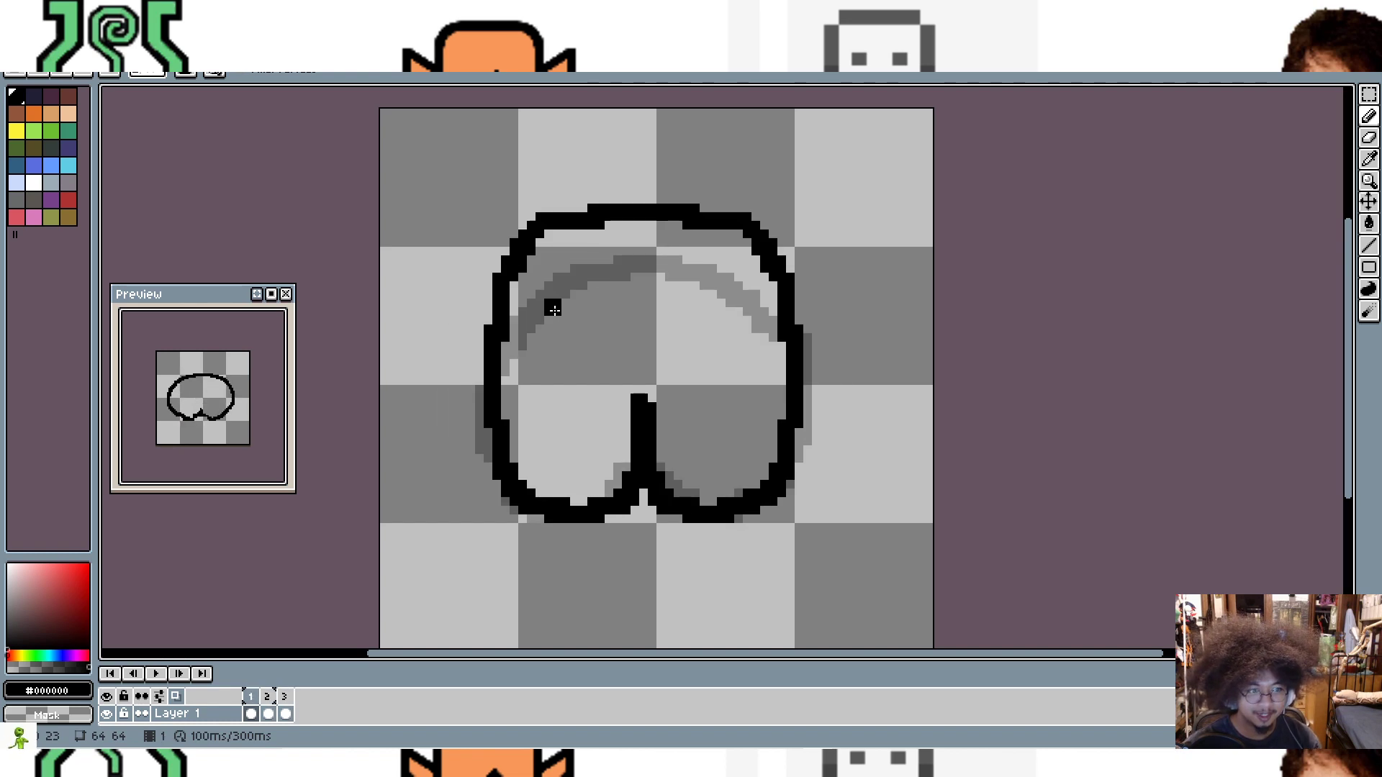
key("period")
key("comma")
key("period")
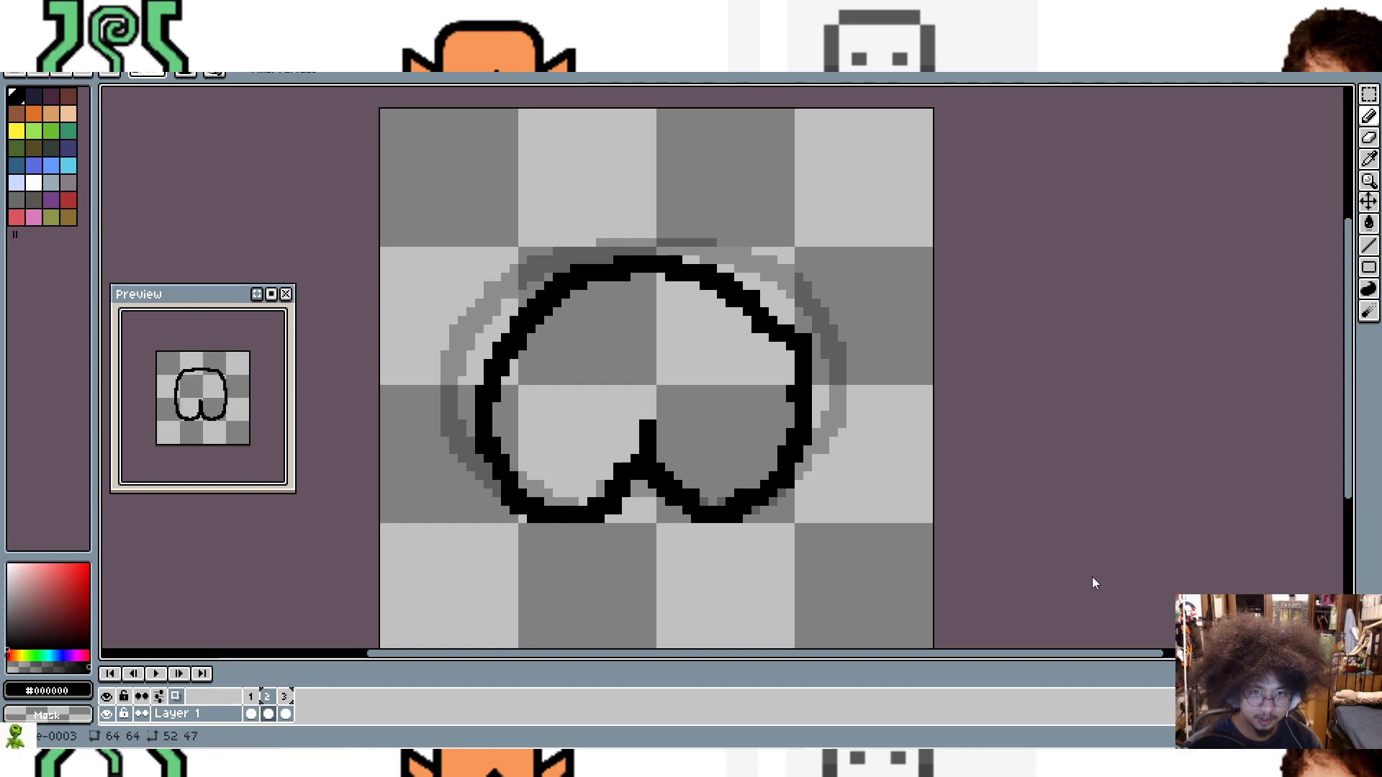
Step: Thicken the outer edge of frame 2's upper-right slope with black pixels down to the side corner
left_click(829, 376)
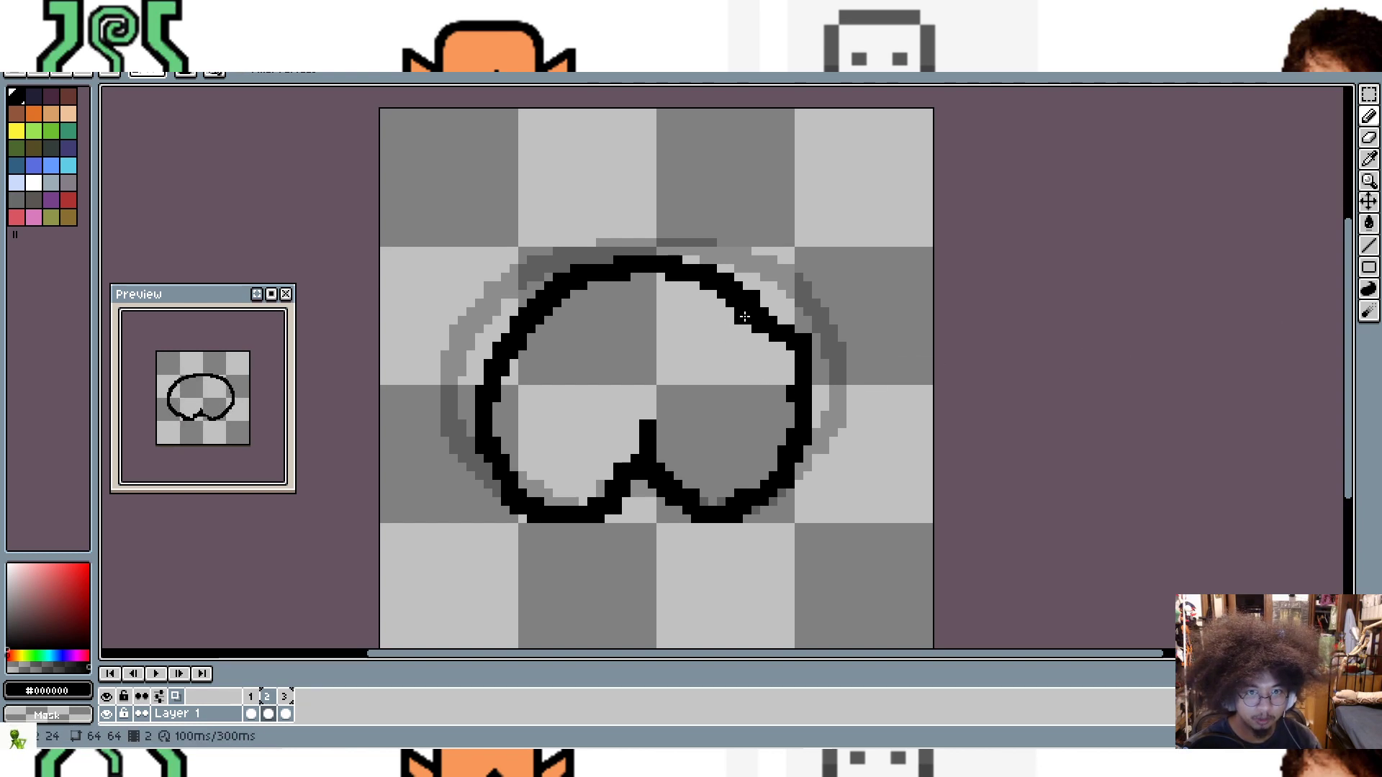
left_click_drag(687, 263, 774, 315)
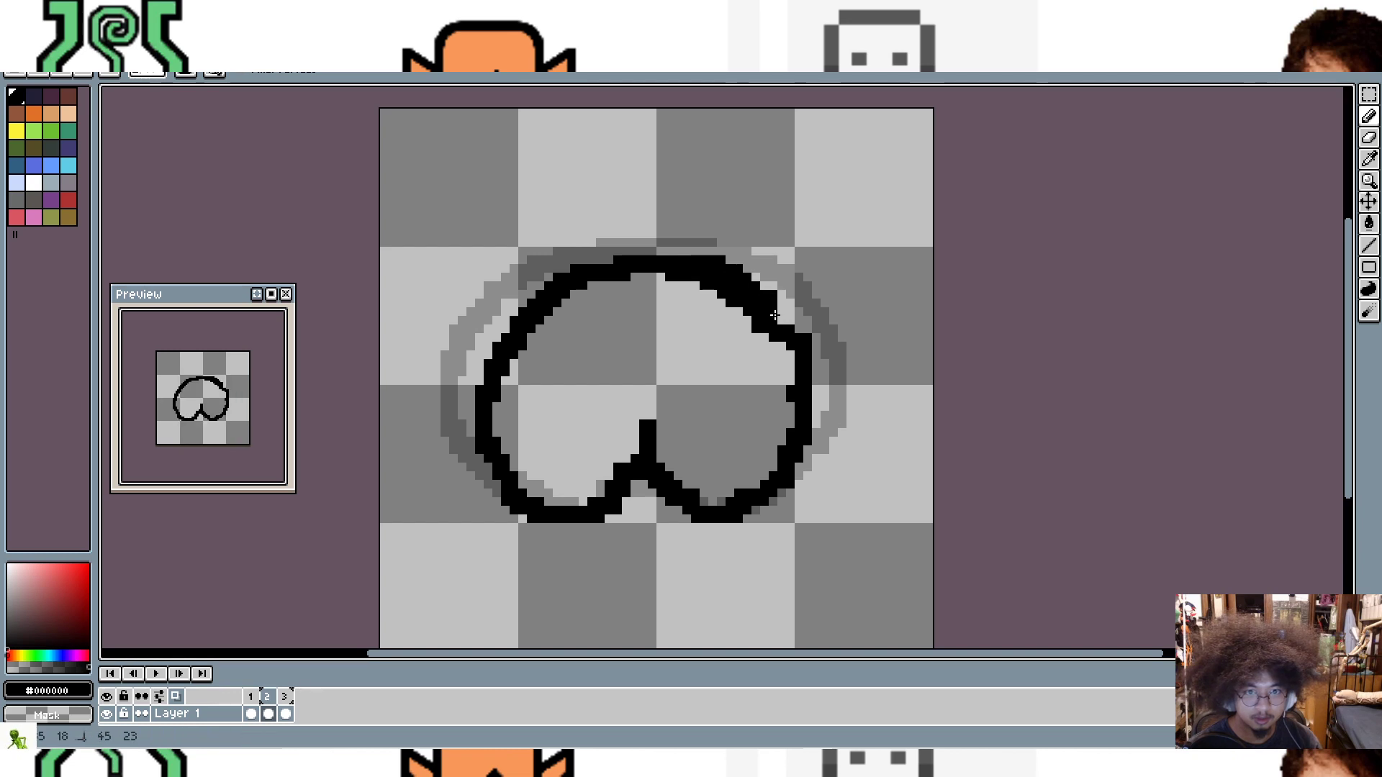
left_click_drag(806, 367, 805, 374)
Step: Trim the thickened upper-right slope with the Eraser to an even line width, undoing the stray cuts on the right side
key("e")
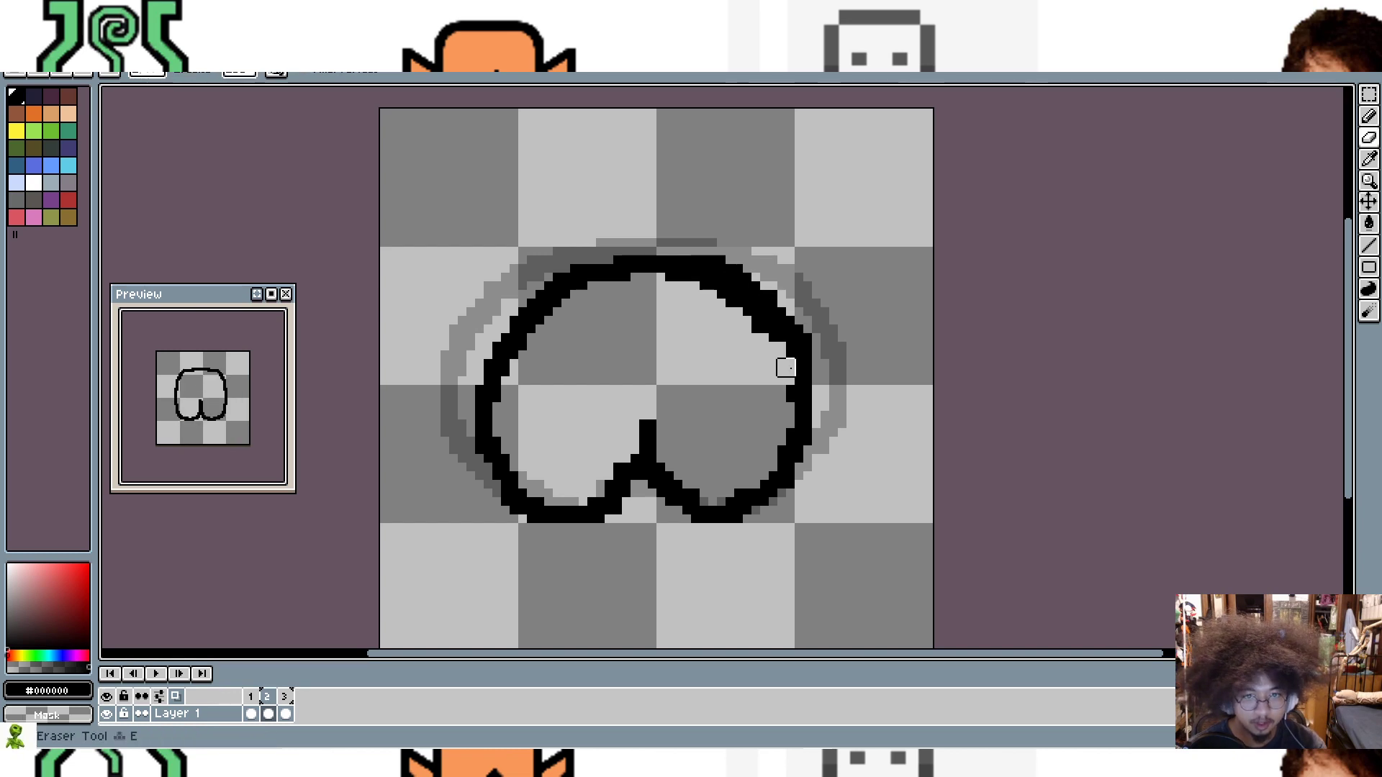
key("ctrl+z")
left_click(800, 394)
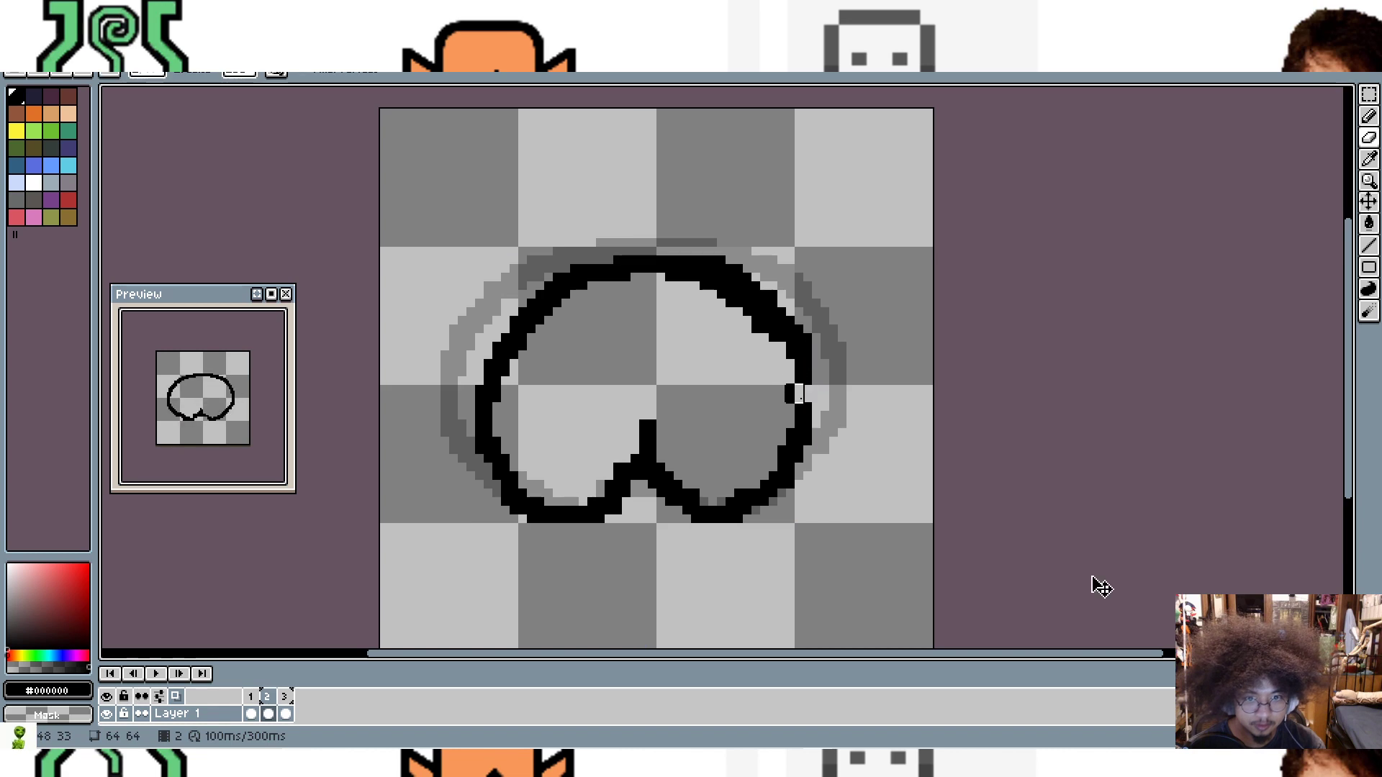
key("ctrl+z")
left_click(790, 395)
key("ctrl+z")
key("ctrl+z")
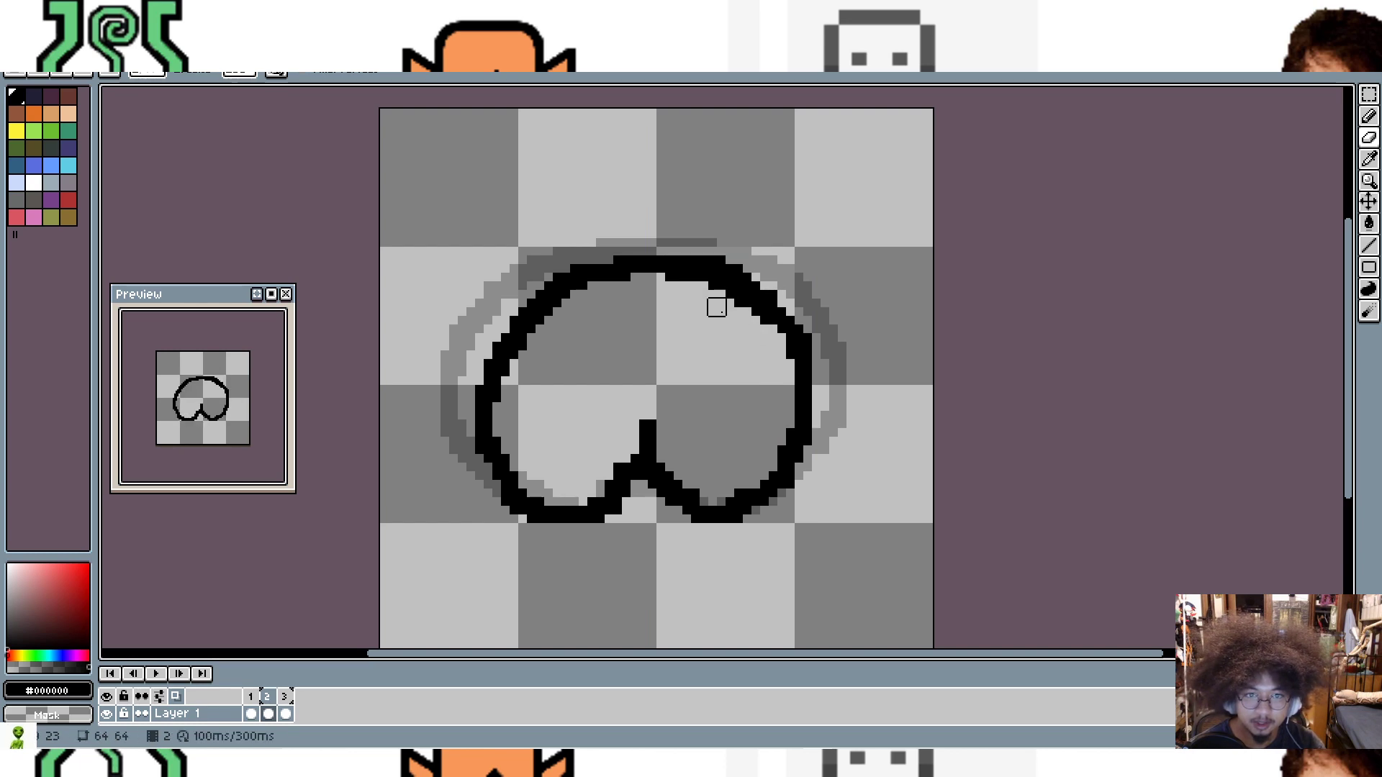
left_click_drag(721, 260, 792, 291)
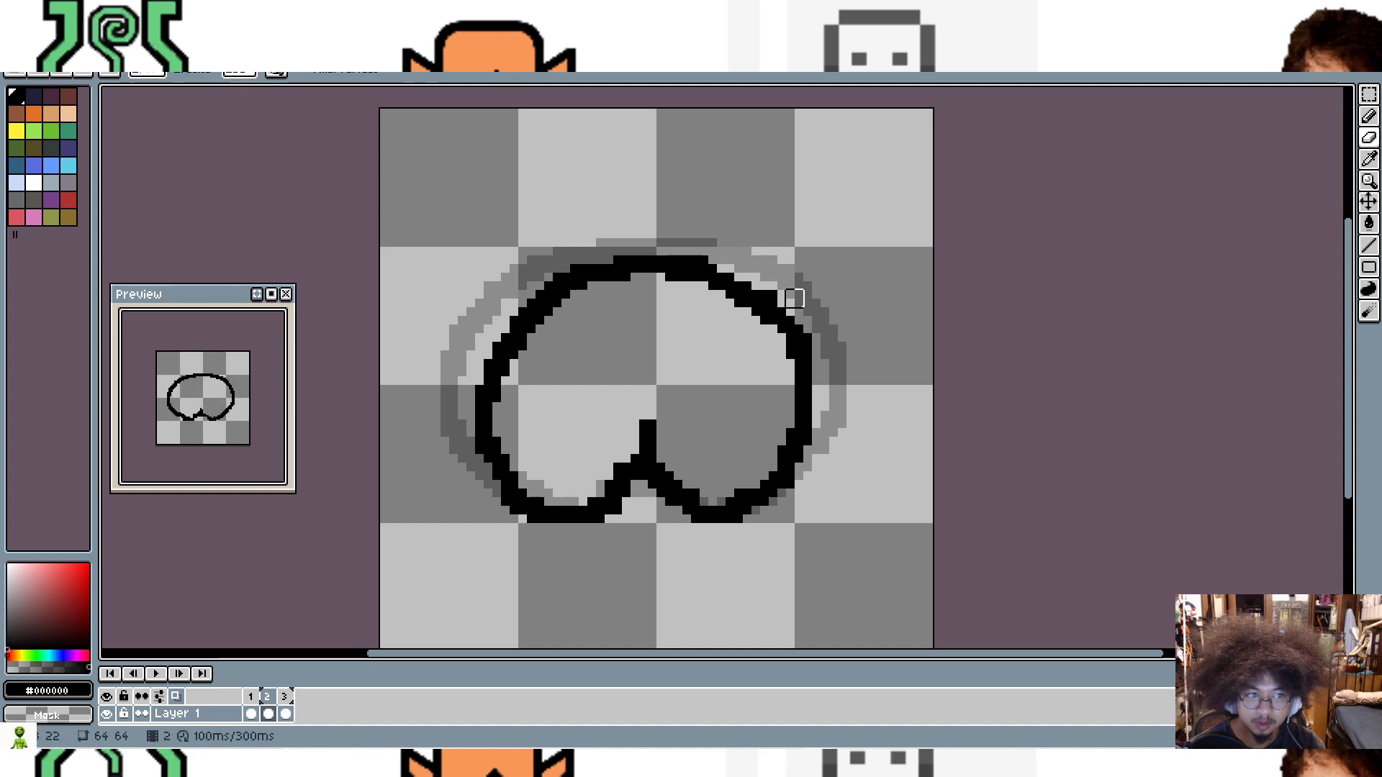
Step: Step back and forth through the three frames to examine the squash motion from the tall to the wide outline
key("period")
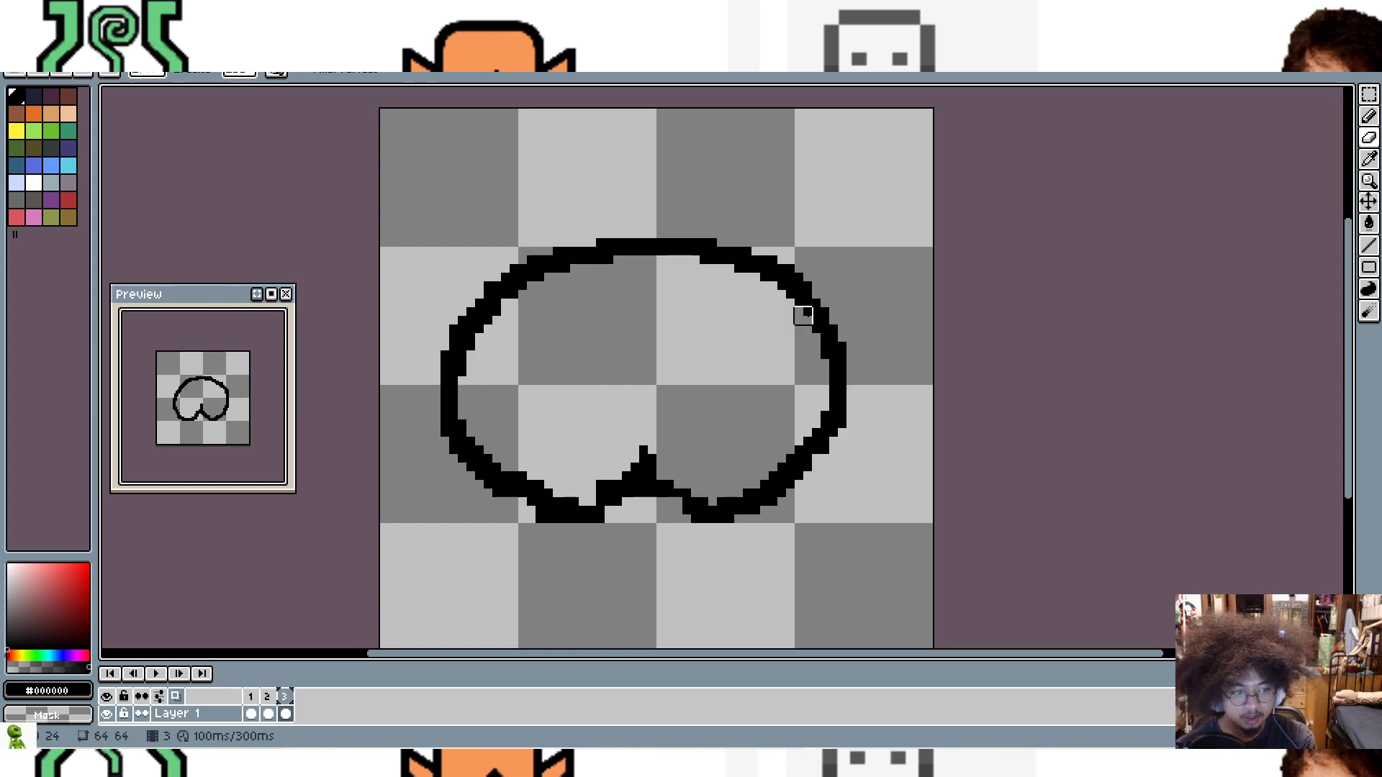
key("Left")
key("Left")
key("Right")
key("Right")
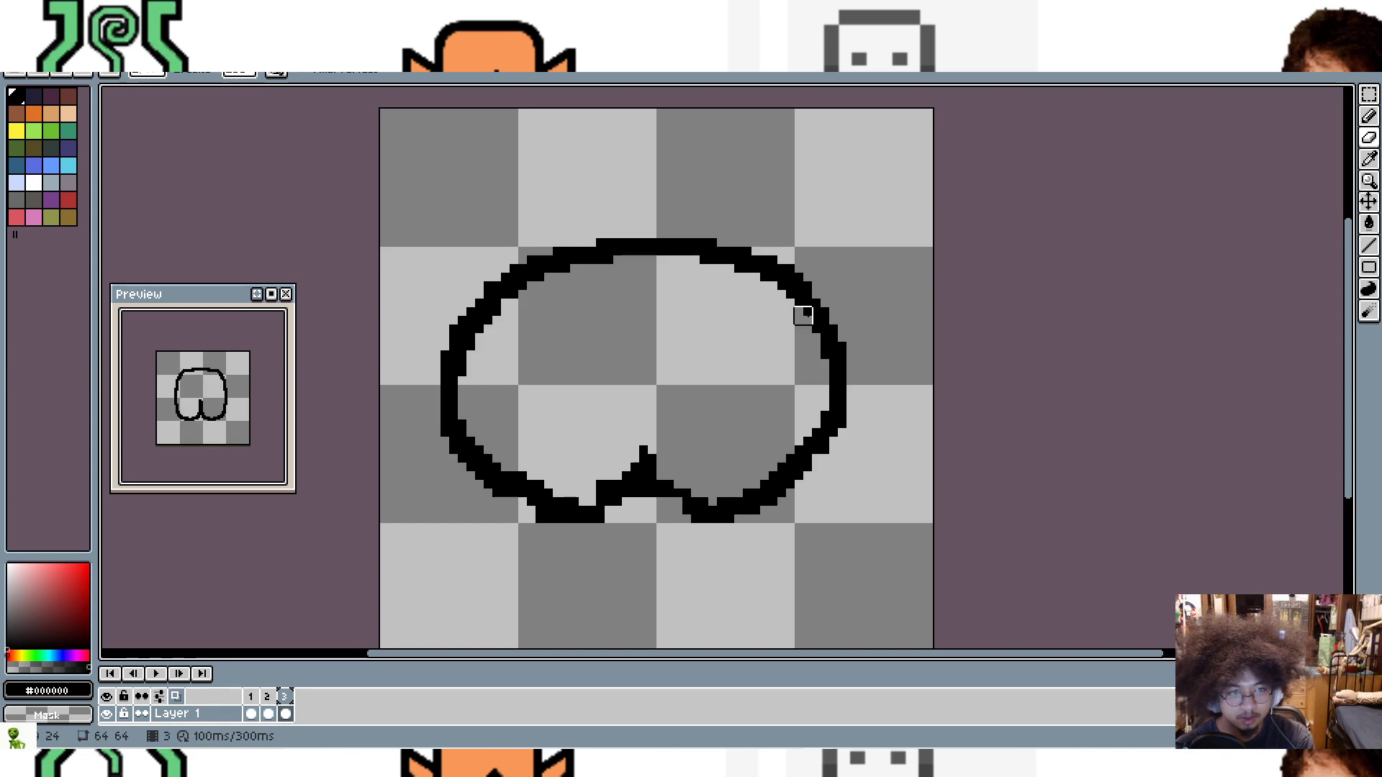
key("comma")
key("comma")
key("period")
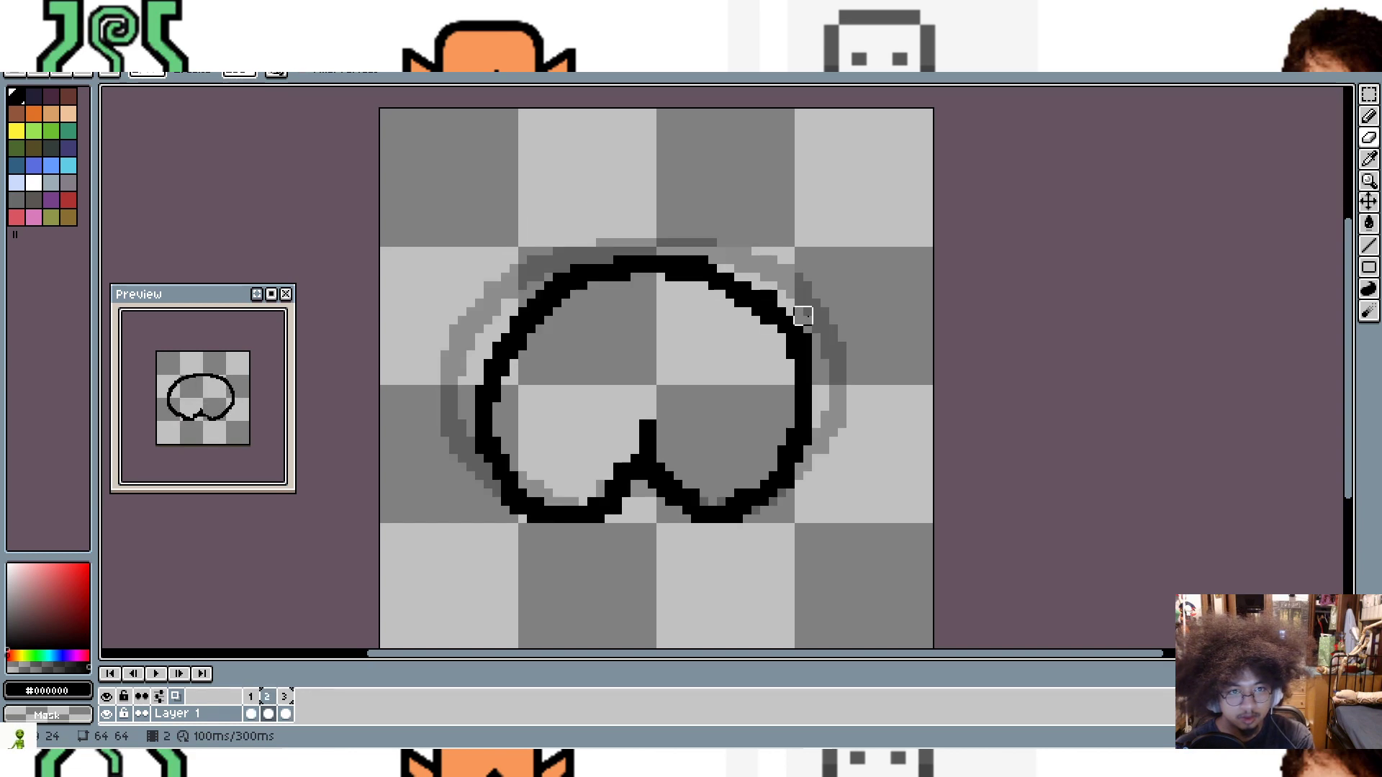
key("comma")
key("period")
key("period")
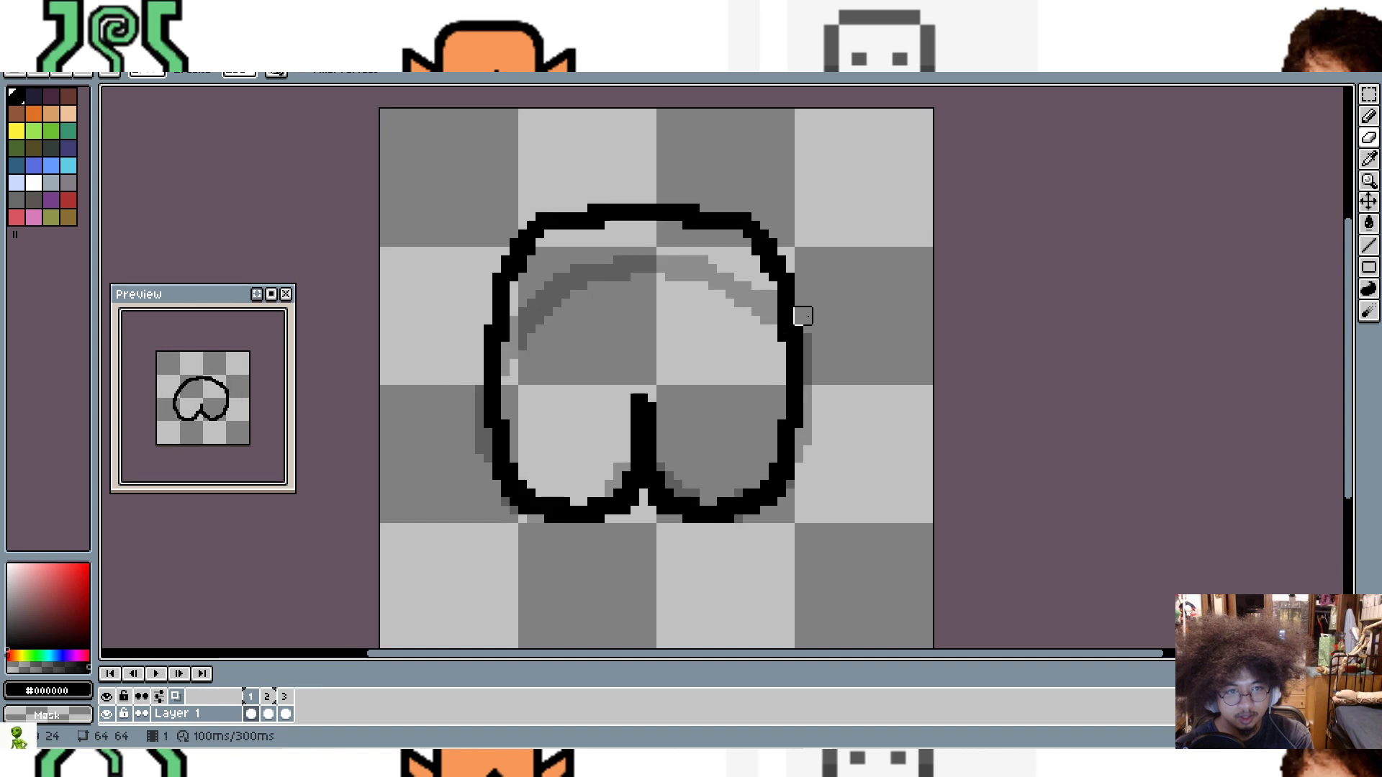
key("comma")
key("comma")
key("comma")
key("period")
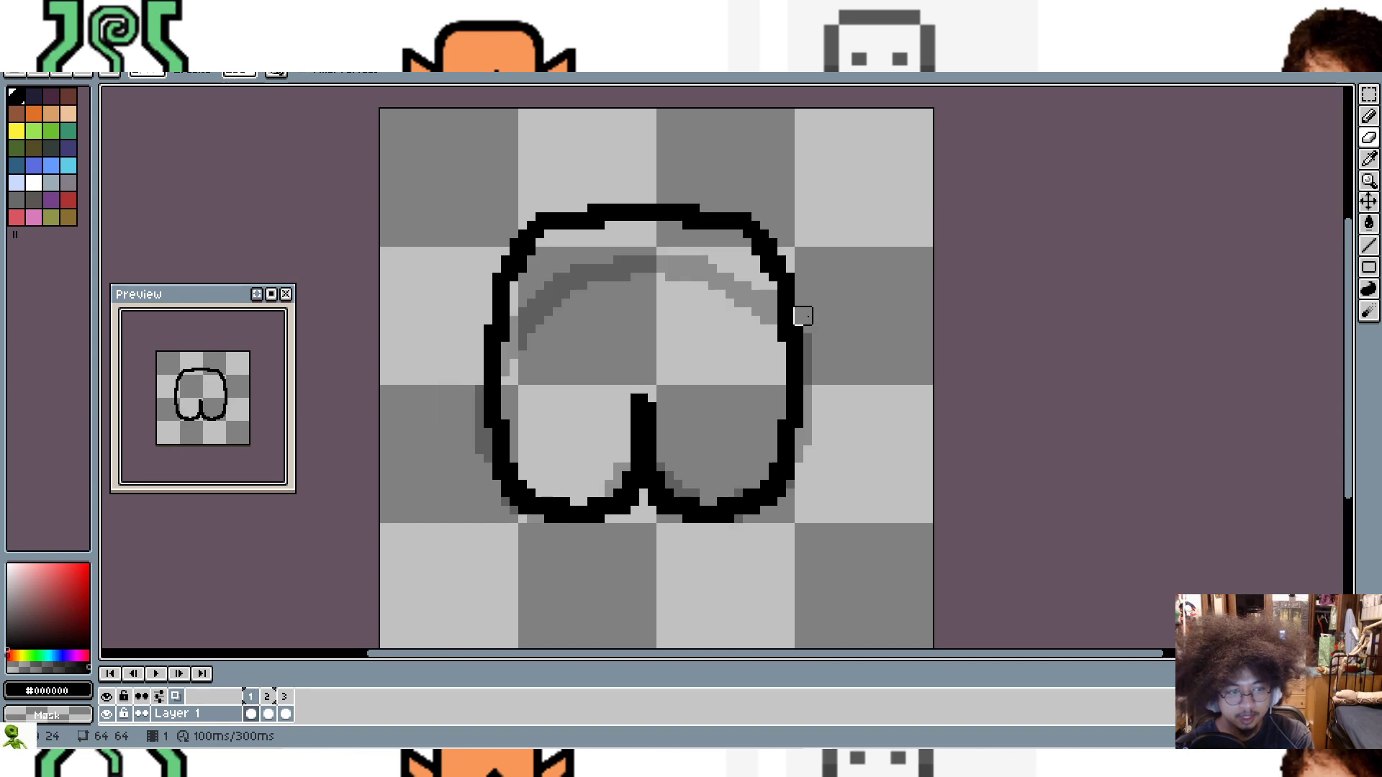
key("period")
key("comma")
key("comma")
key("period")
key("period")
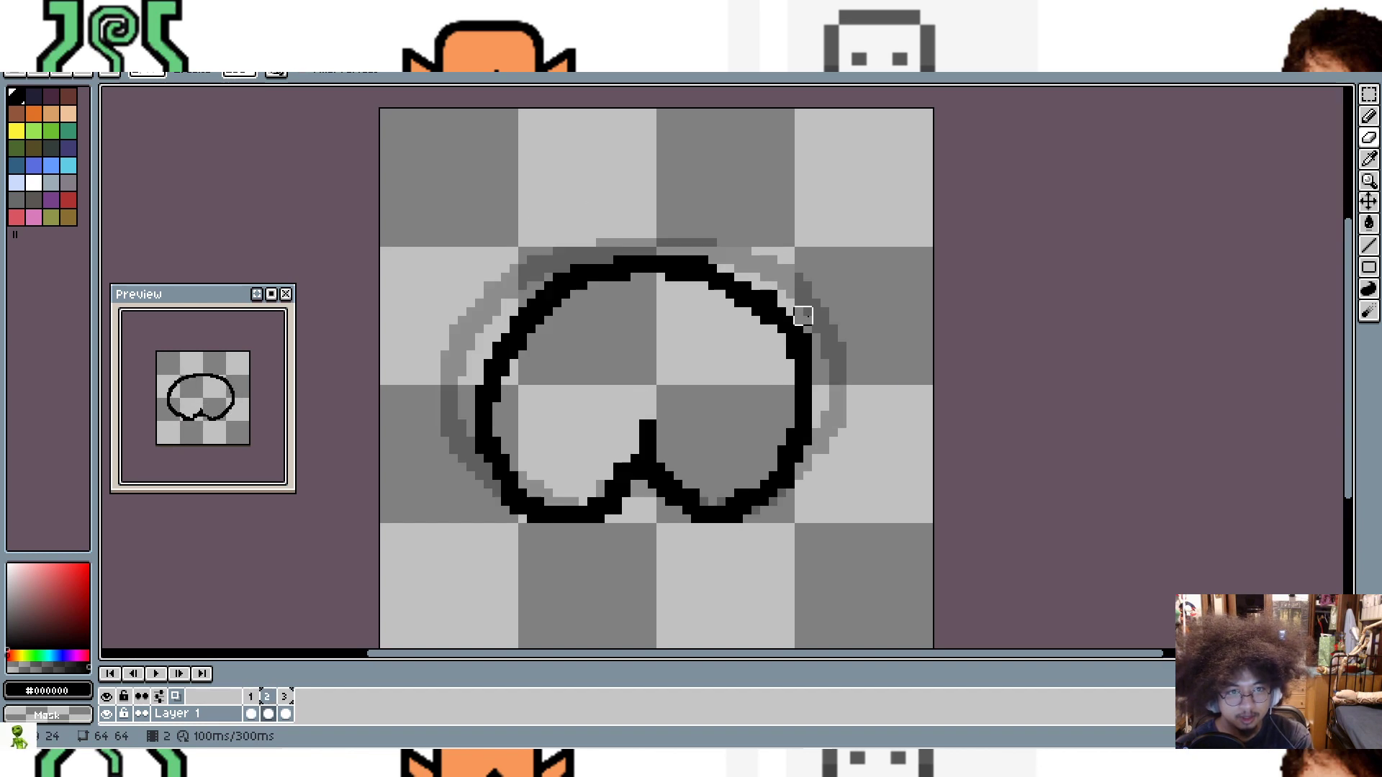
key("period")
key("comma")
key("comma")
key("period")
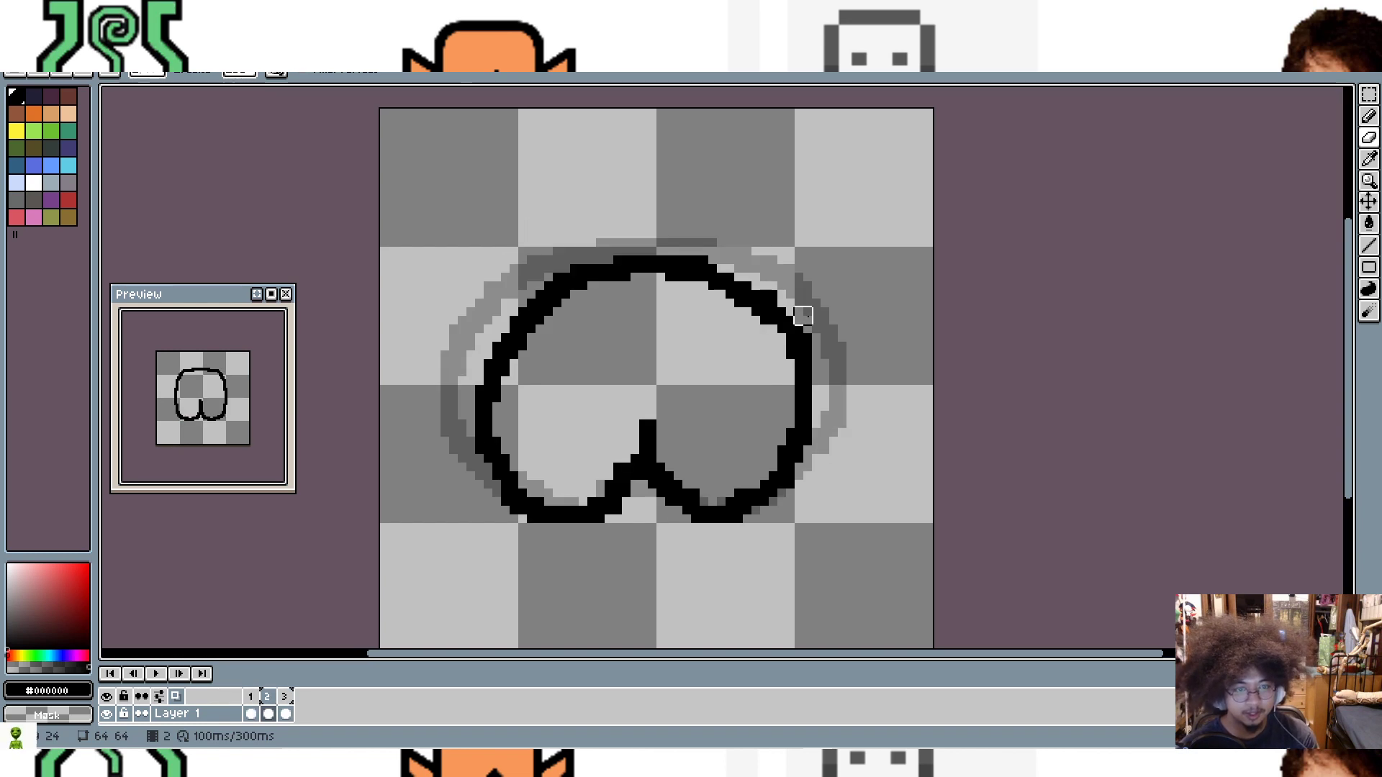
Step: Move the upper part of frame 1's outline up 2 pixels and close the gaps in both sides with black Pencil pixels
key("comma")
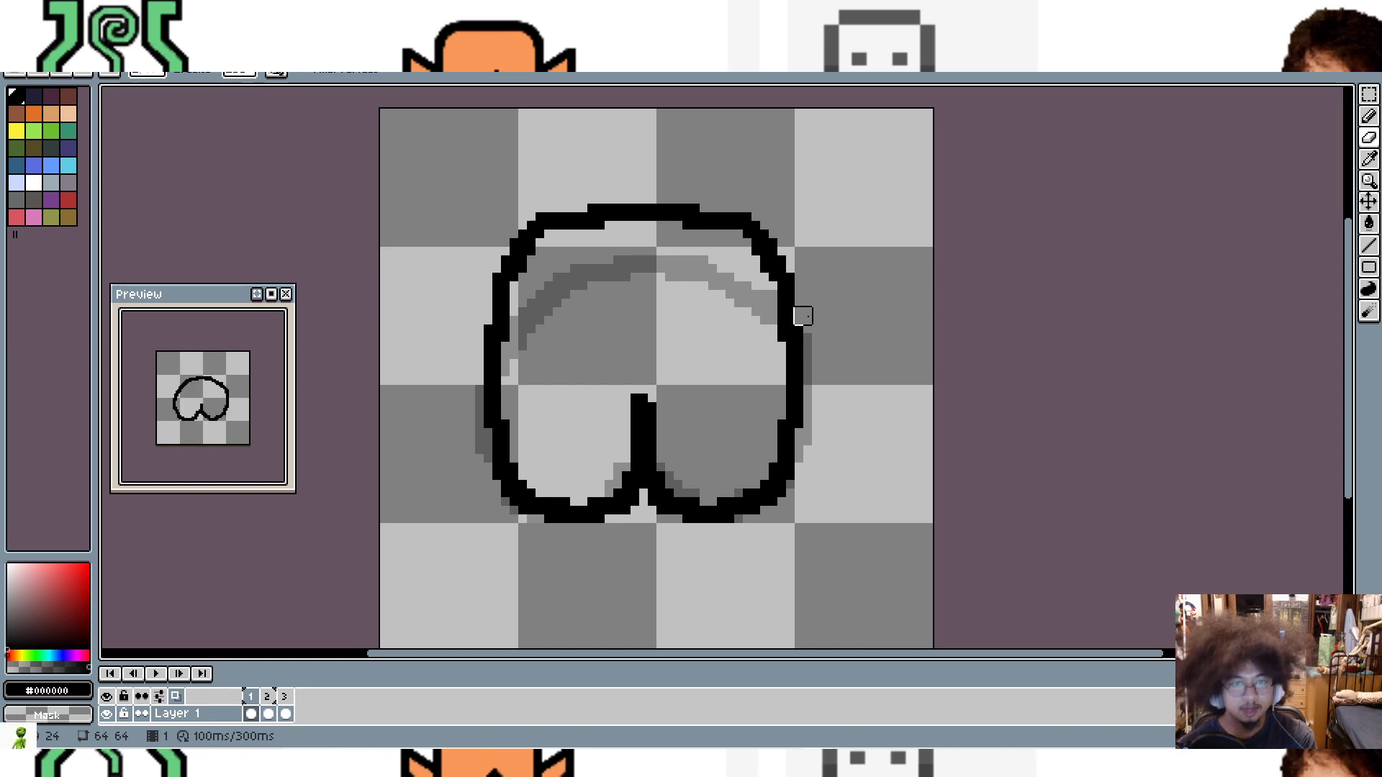
left_click(1368, 94)
mouse_move(471, 157)
left_mouse_down()
mouse_move(672, 377)
mouse_move(832, 397)
left_mouse_up()
left_click_drag(715, 339, 716, 323)
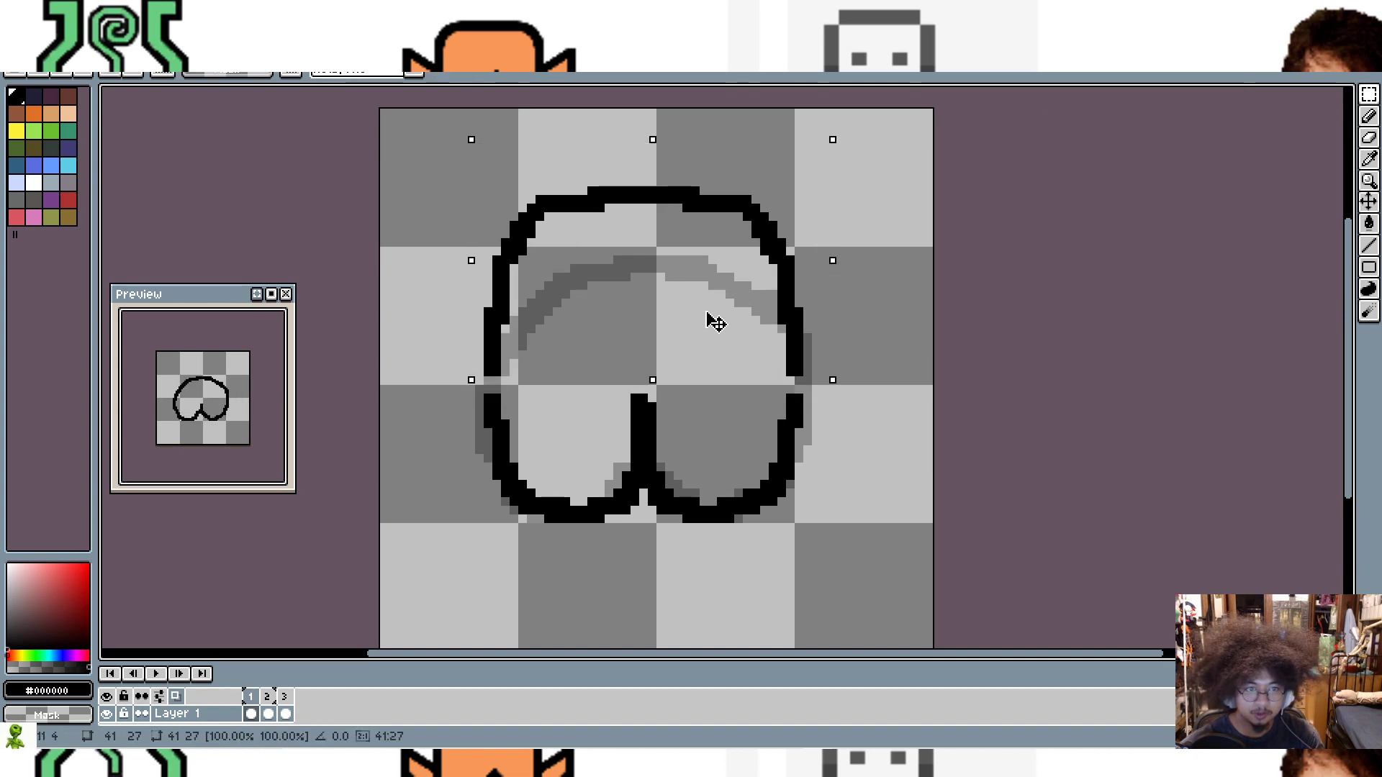
left_click(1089, 336)
left_click(1368, 117)
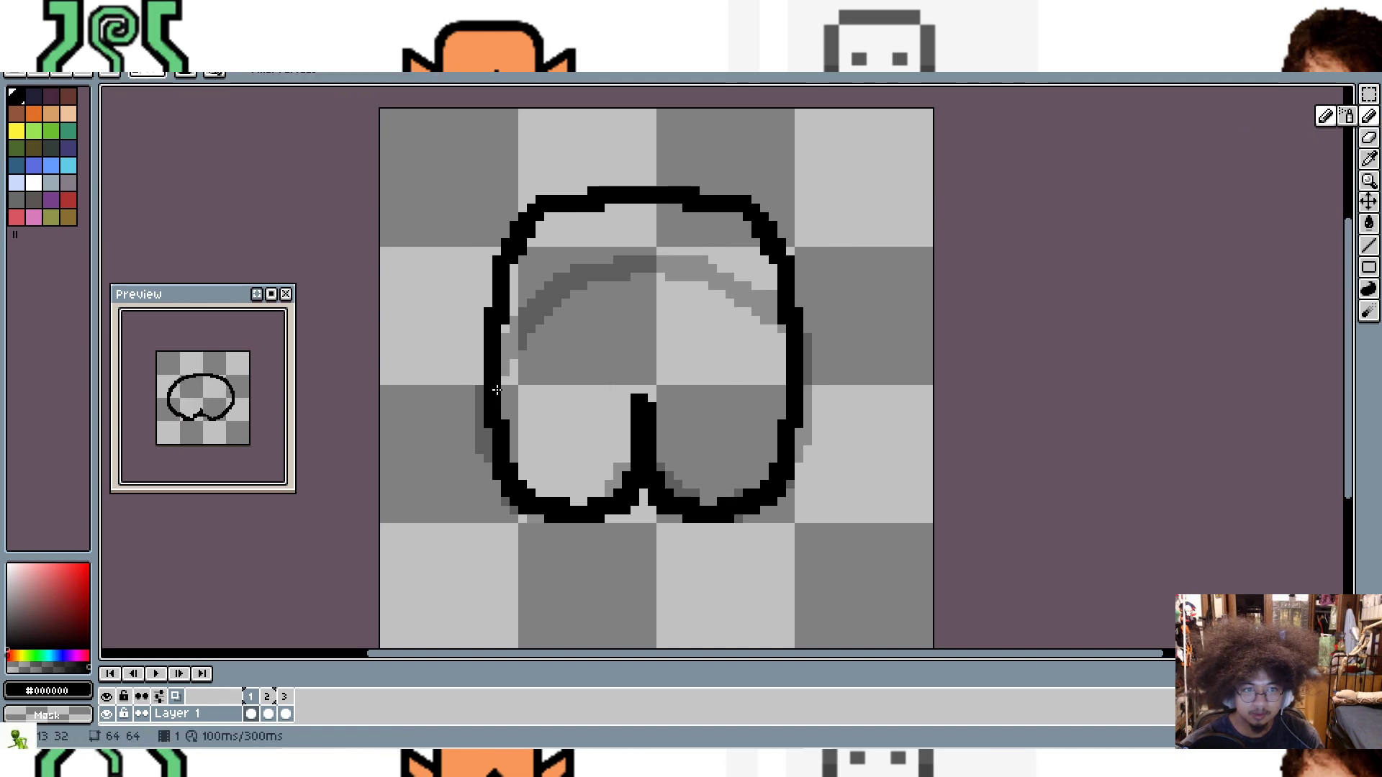
Step: Move the upper part of frame 2's outline, above the side walls, up about 6 pixels
key("period")
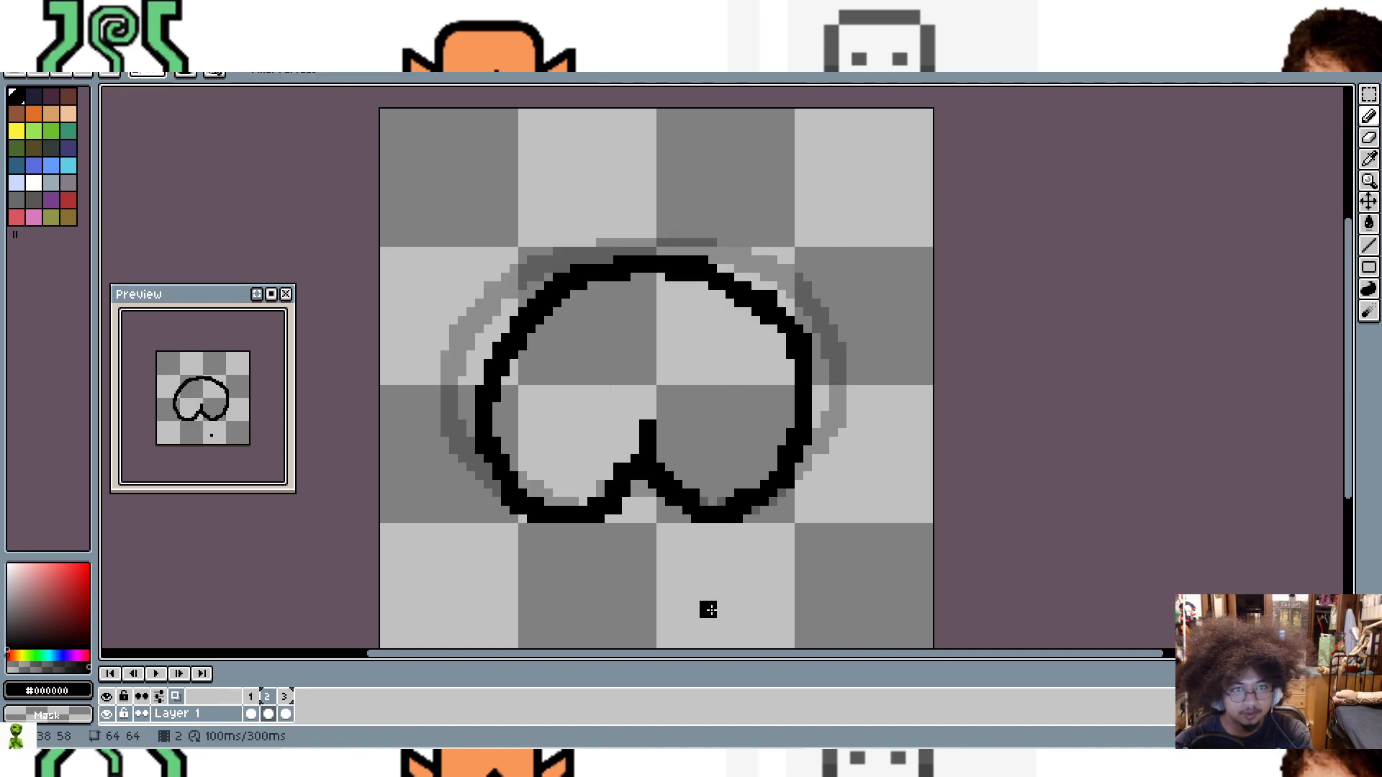
left_click(1370, 97)
left_click_drag(430, 203, 893, 406)
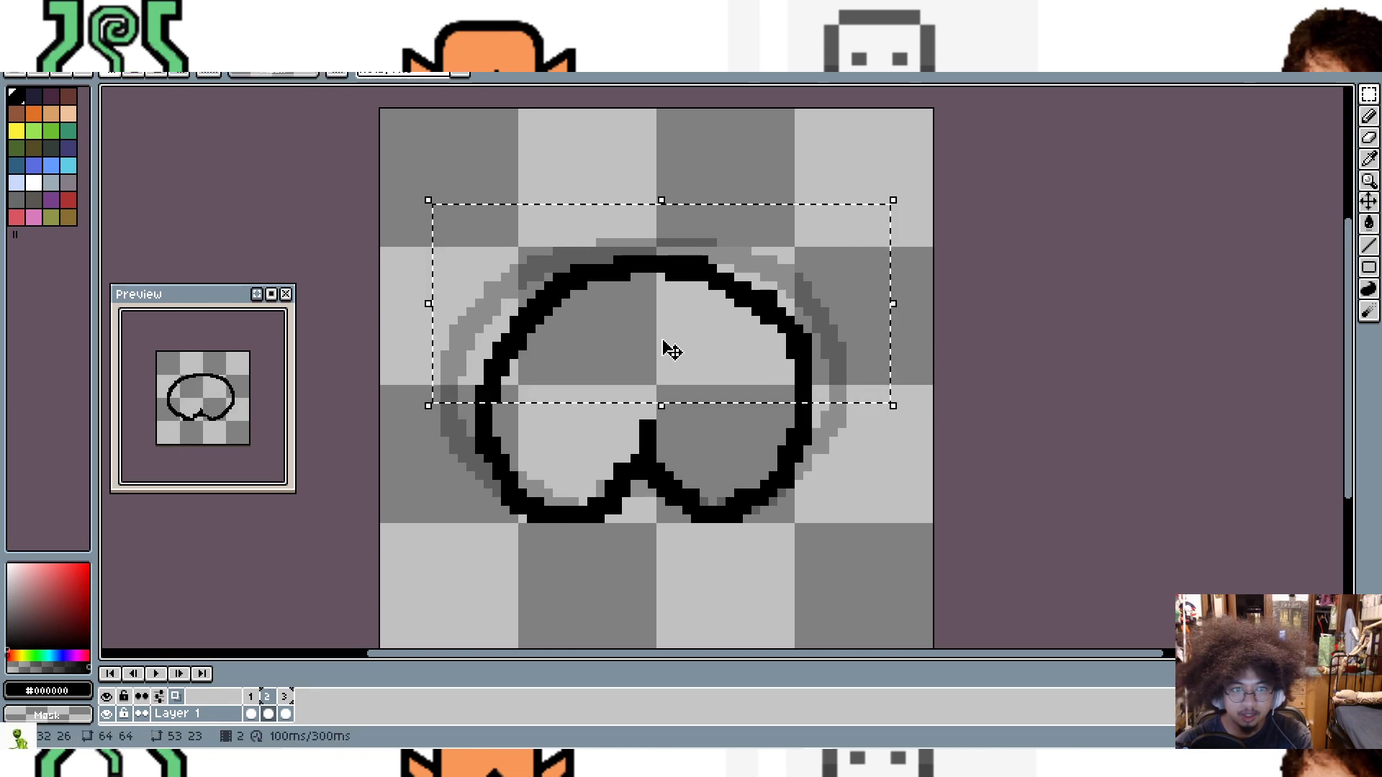
left_click_drag(671, 350, 662, 289)
left_click(1065, 338)
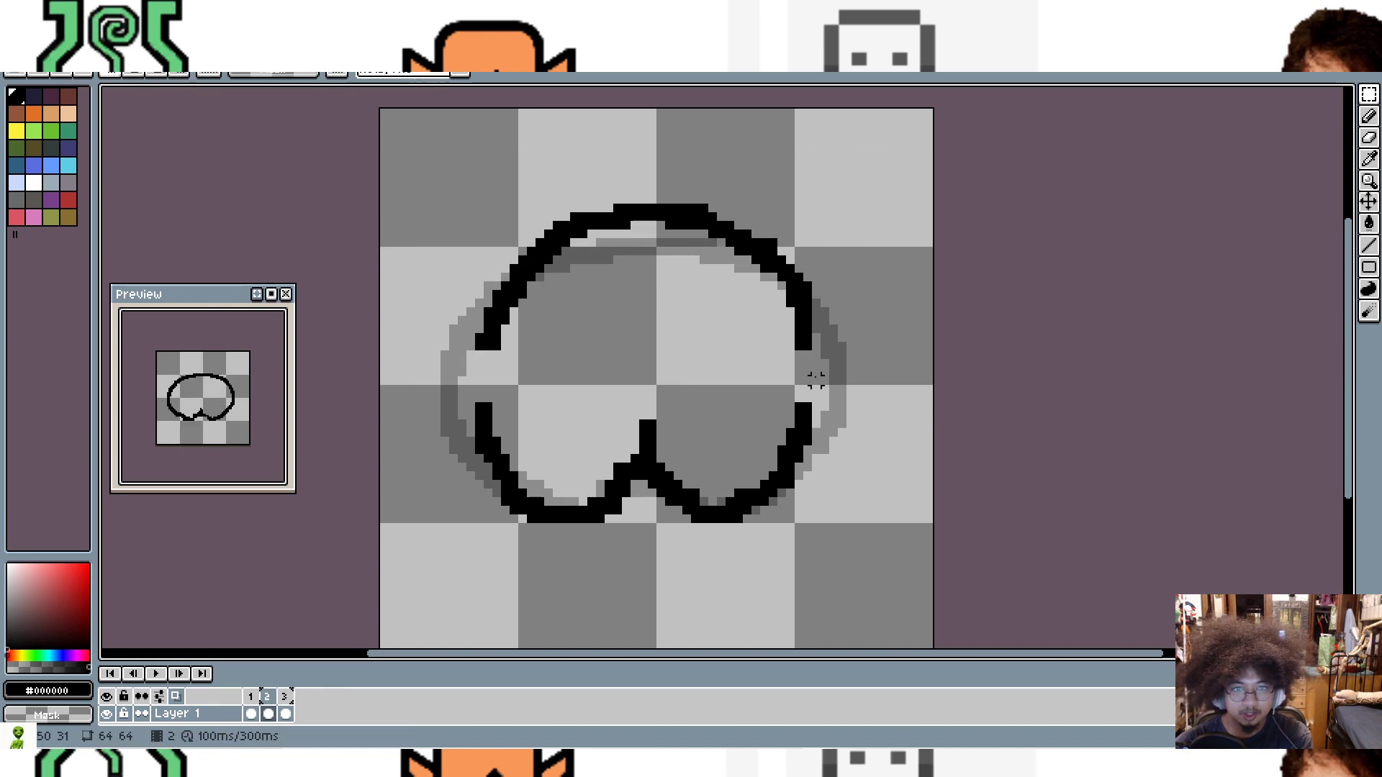
Step: Close the gaps in both sides of frame 2's outline with black Pencil strokes bulging slightly outward
key("b")
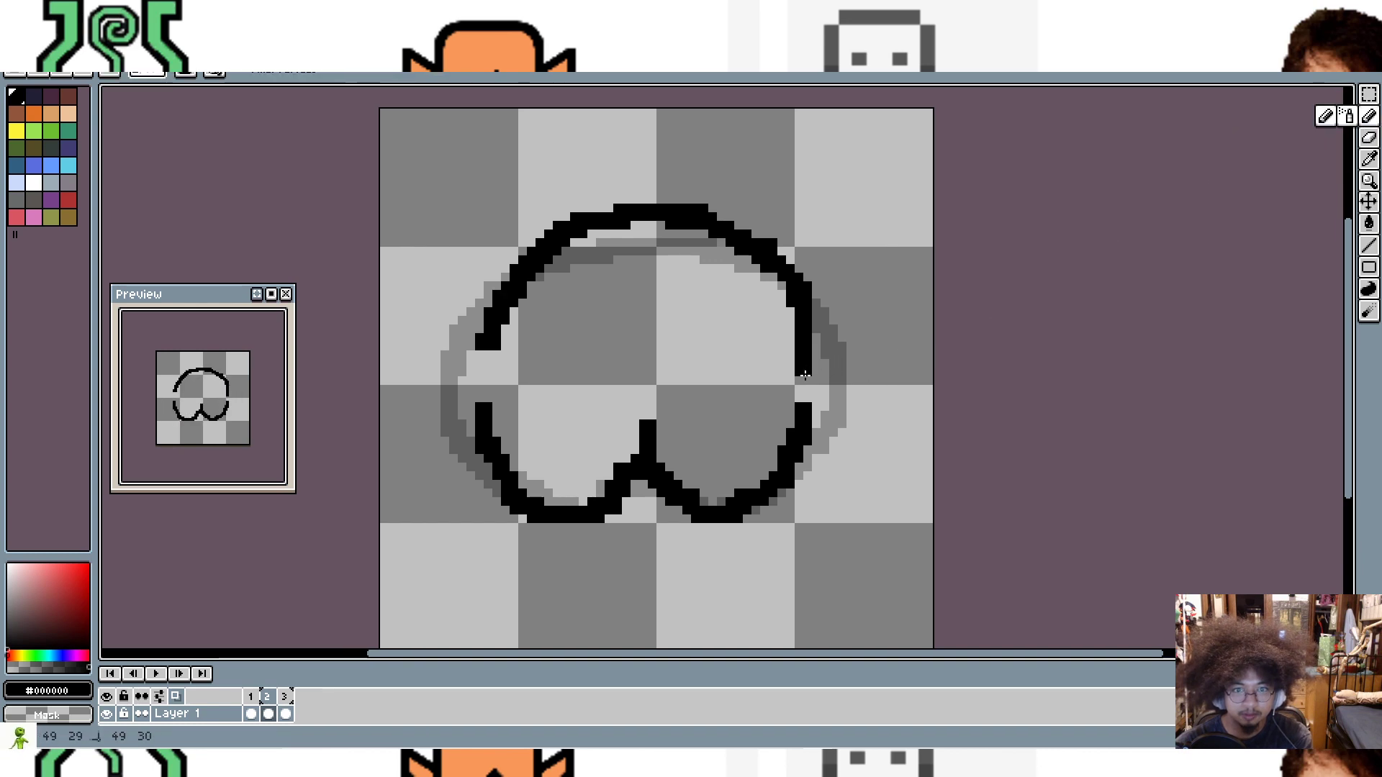
left_click_drag(797, 363, 803, 399)
key("ctrl+z")
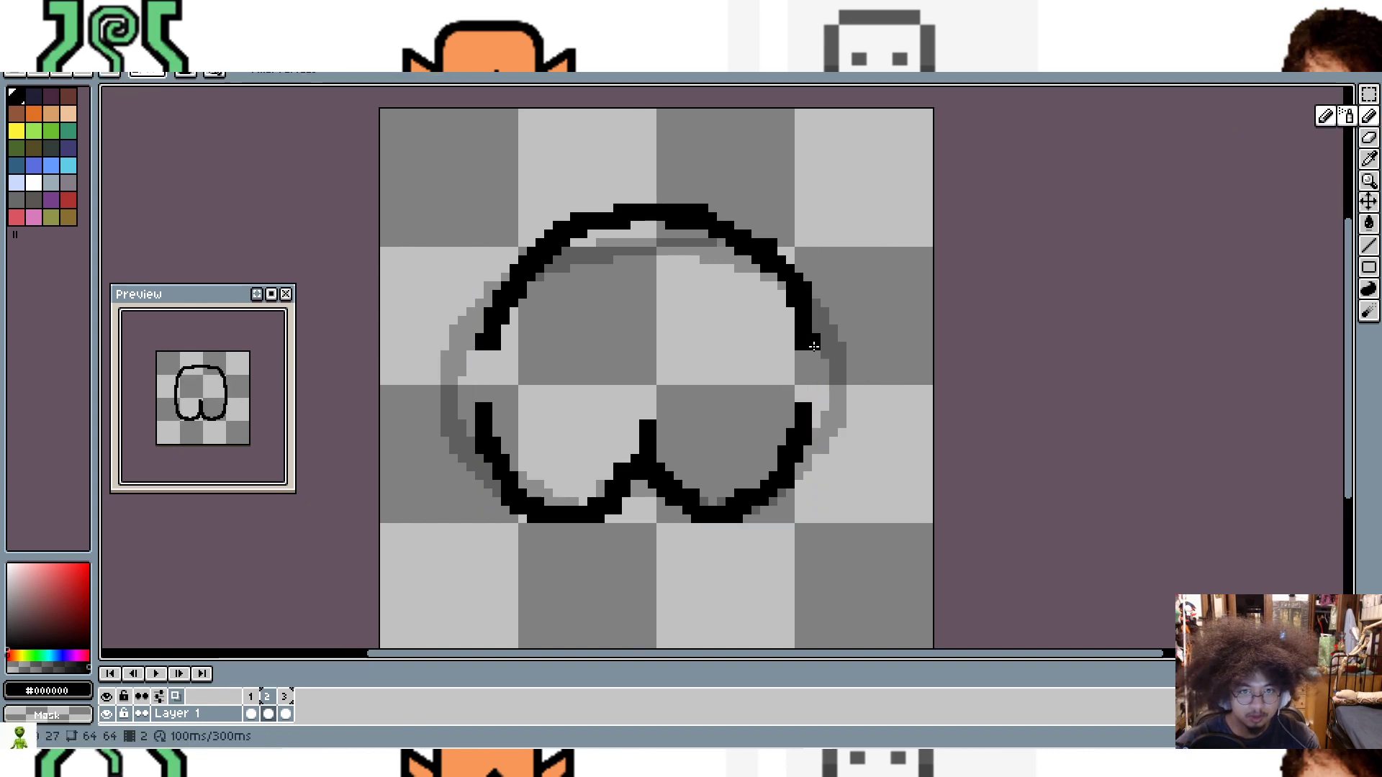
left_click_drag(813, 320, 812, 410)
left_click_drag(470, 336, 480, 424)
Step: Step back and forth through the three frames to examine the squash from the tall to the wide outline
key("Return")
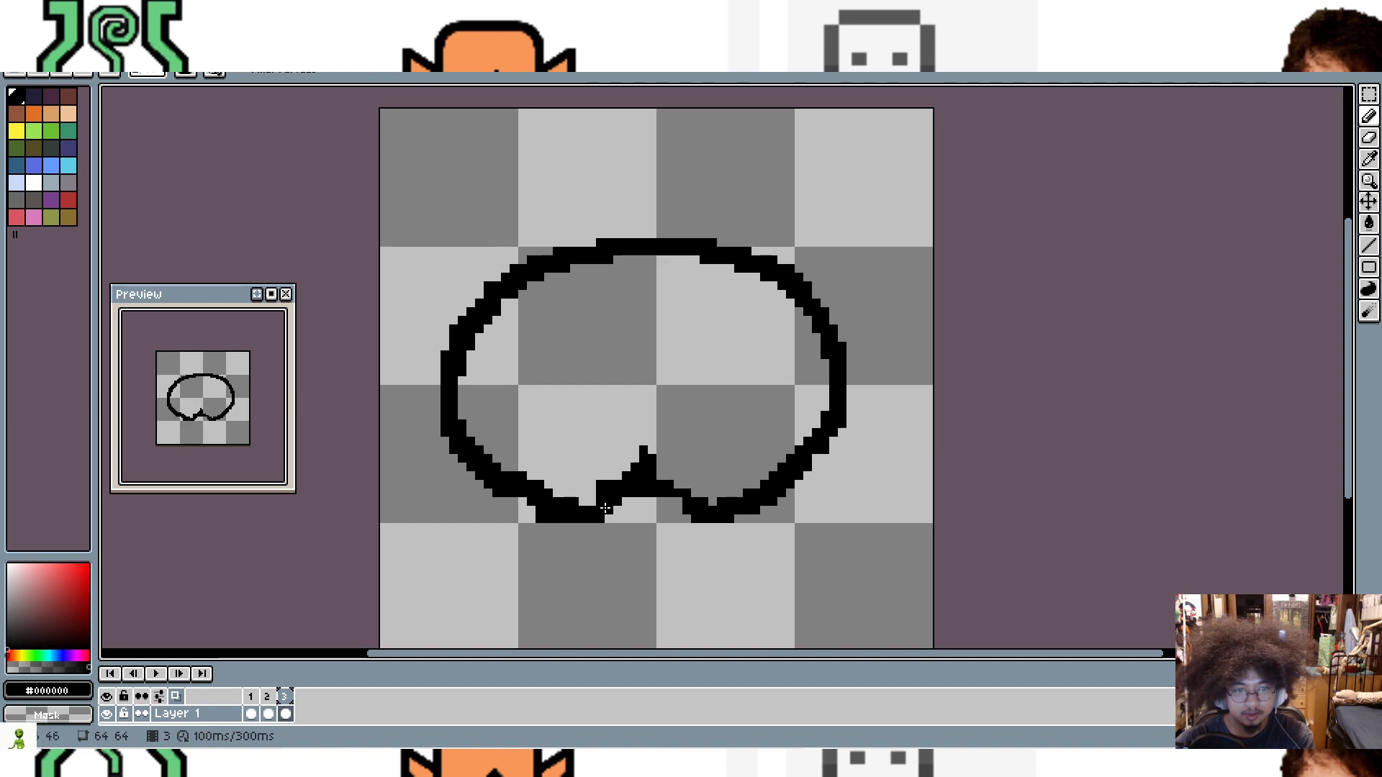
left_click_drag(605, 508, 600, 509)
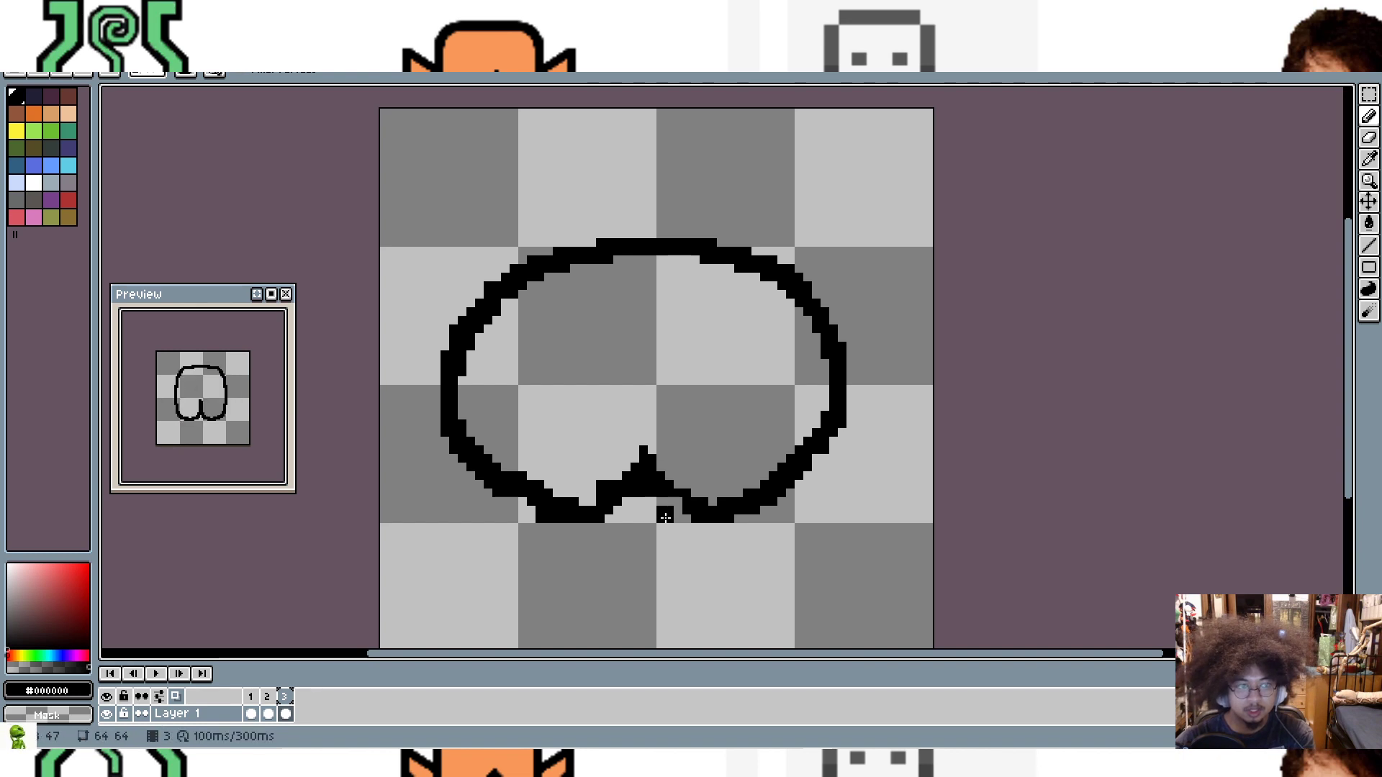
key("Left")
key("Left")
key("Left")
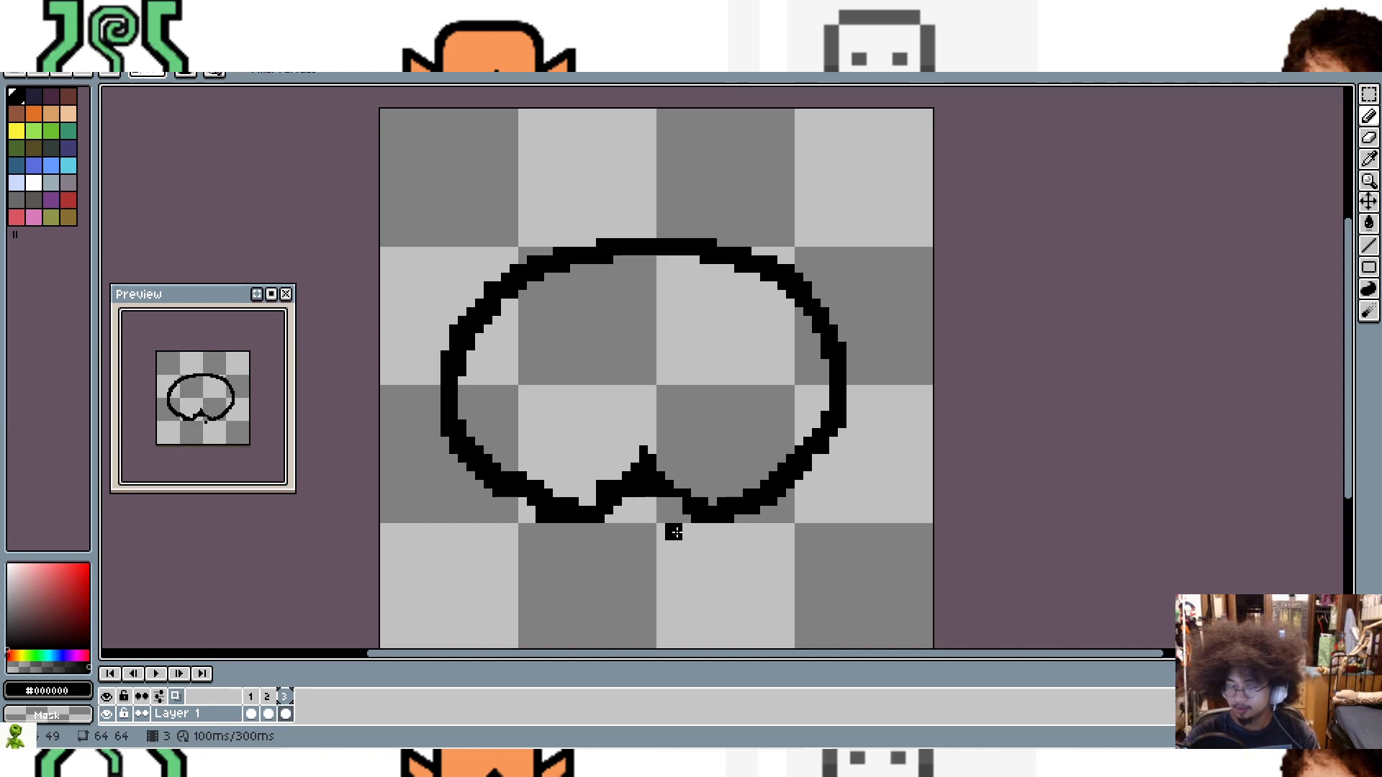
key("Right")
key("Left")
key("Right")
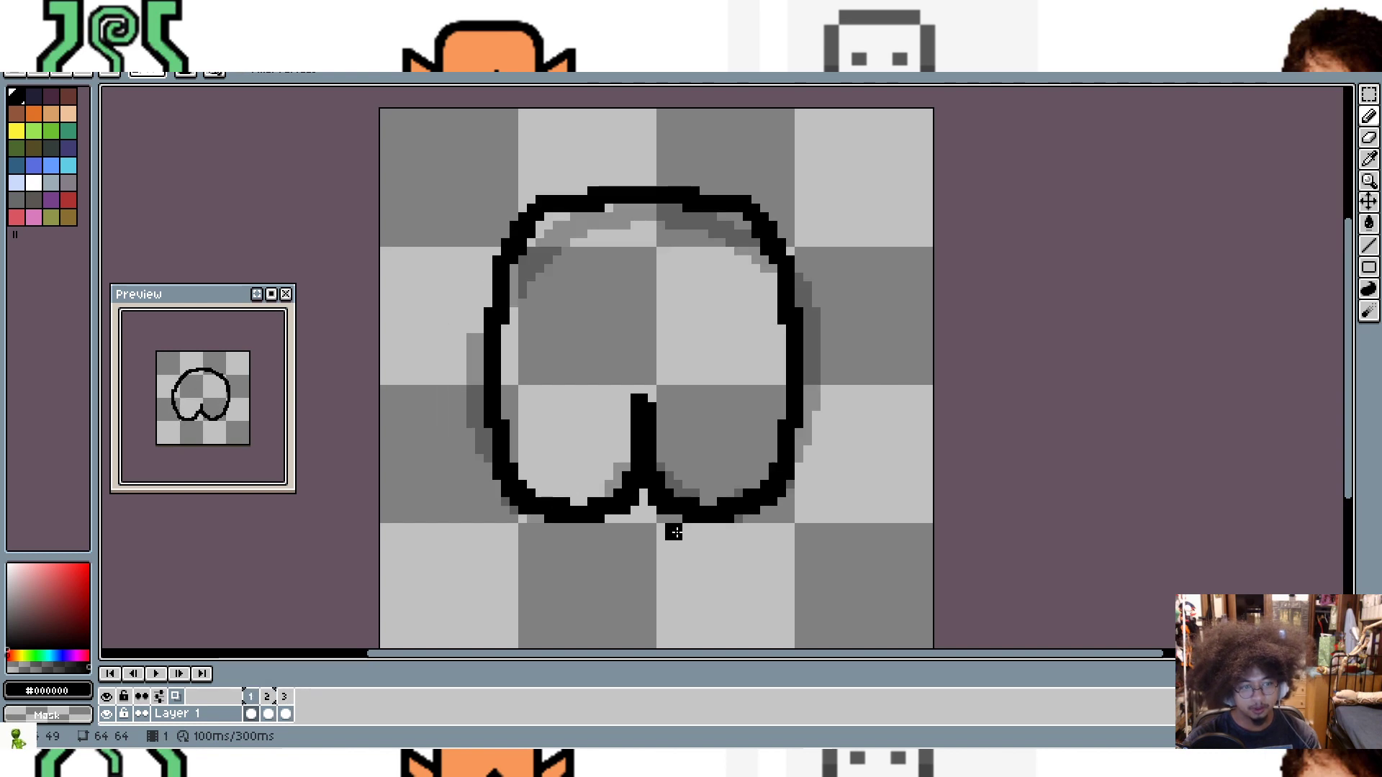
key("Right")
key("Right")
key("Left")
key("Left")
key("Left")
key("Right")
key("Right")
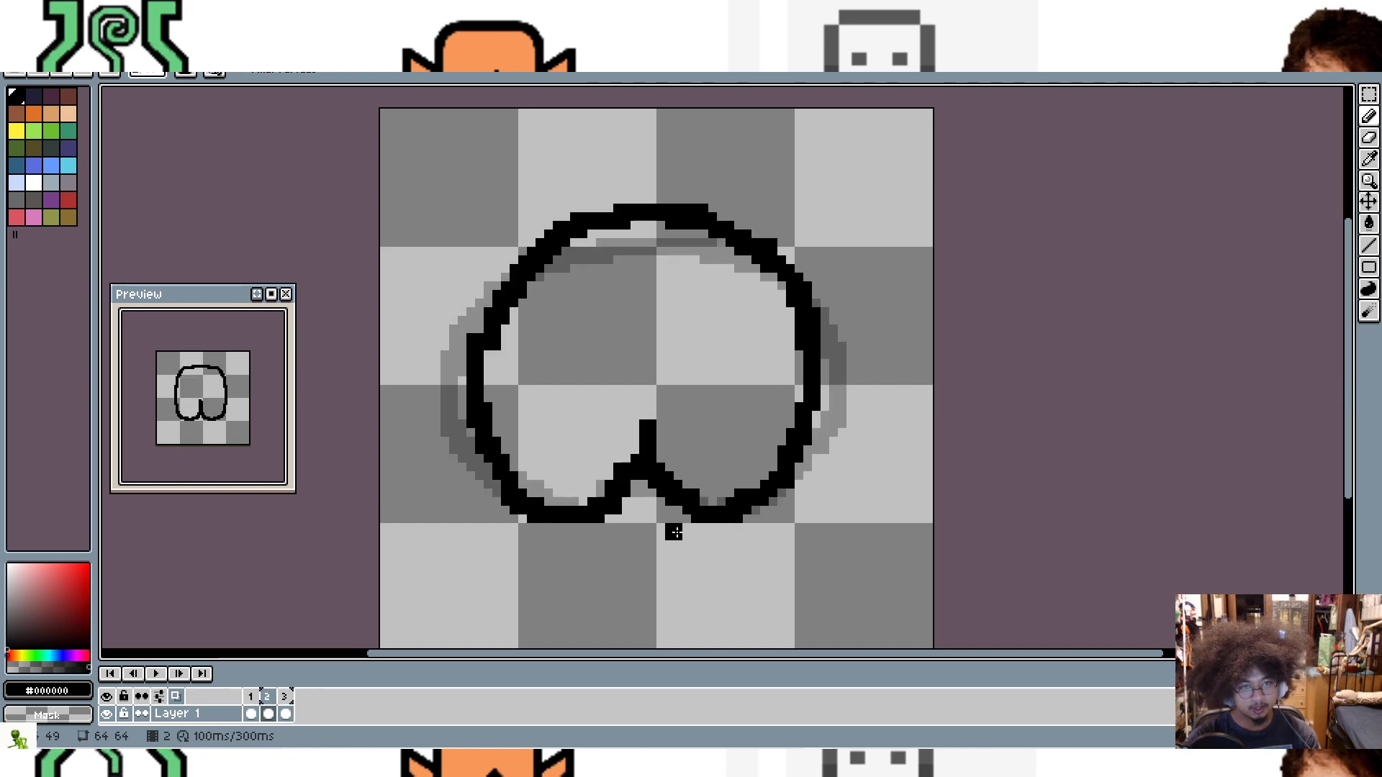
key("Left")
key("Right")
key("Left")
key("Left")
key("Right")
key("Right")
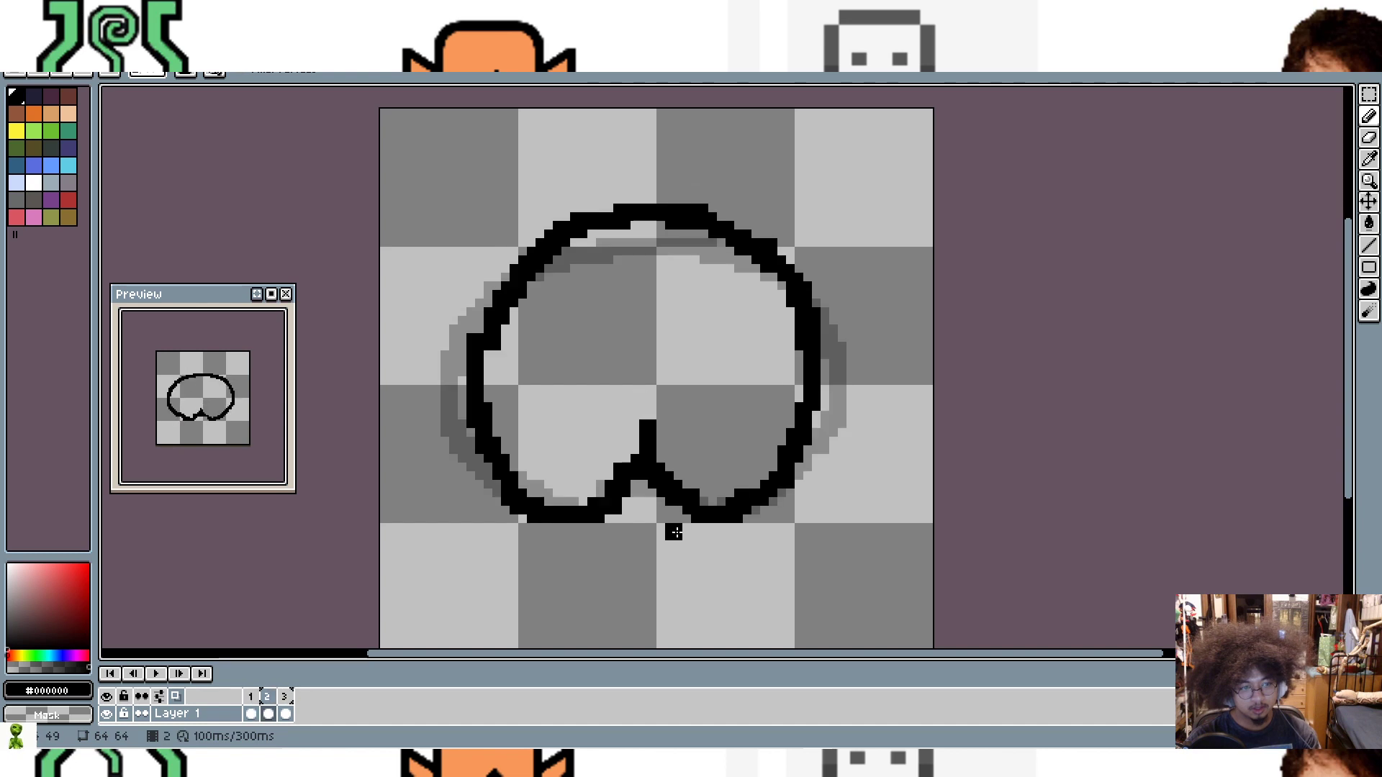
key("Right")
key("Right")
key("Left")
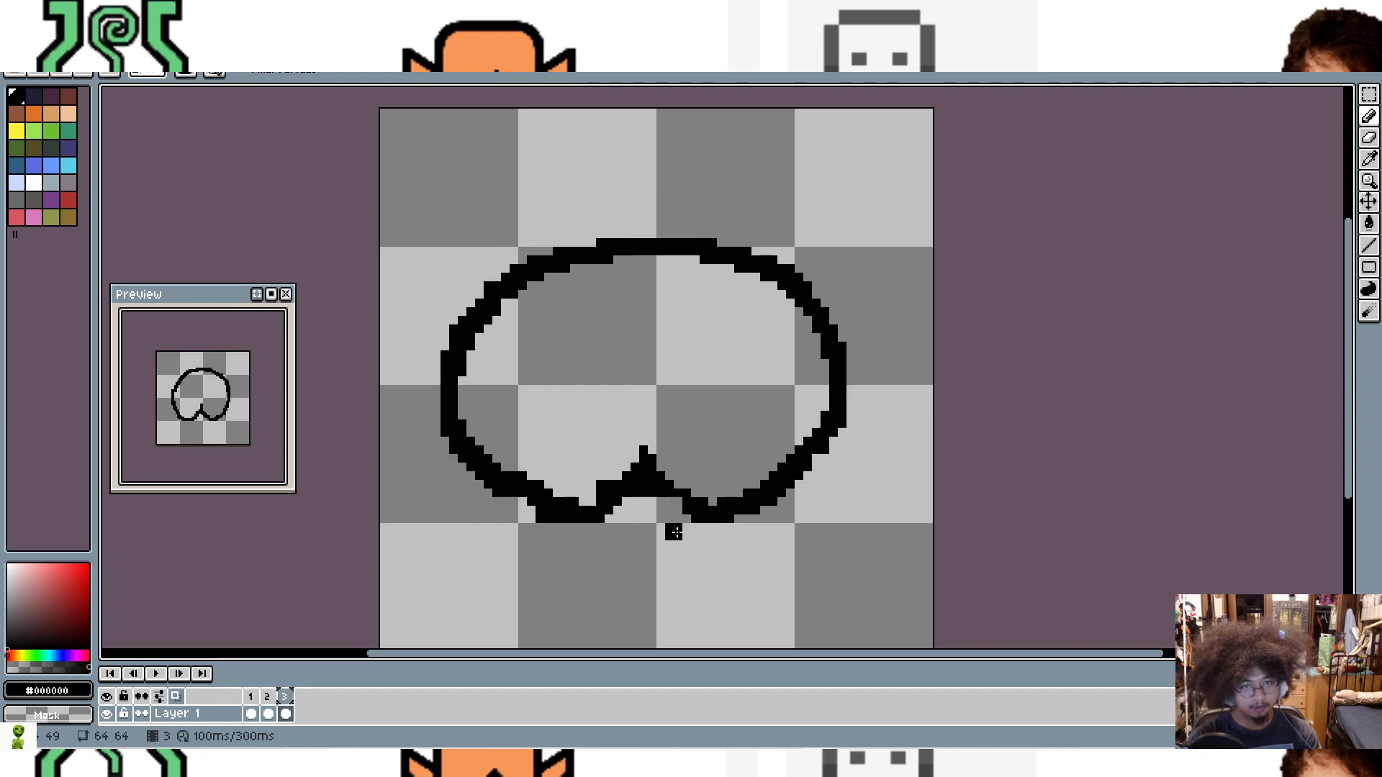
key("Right")
key("Left")
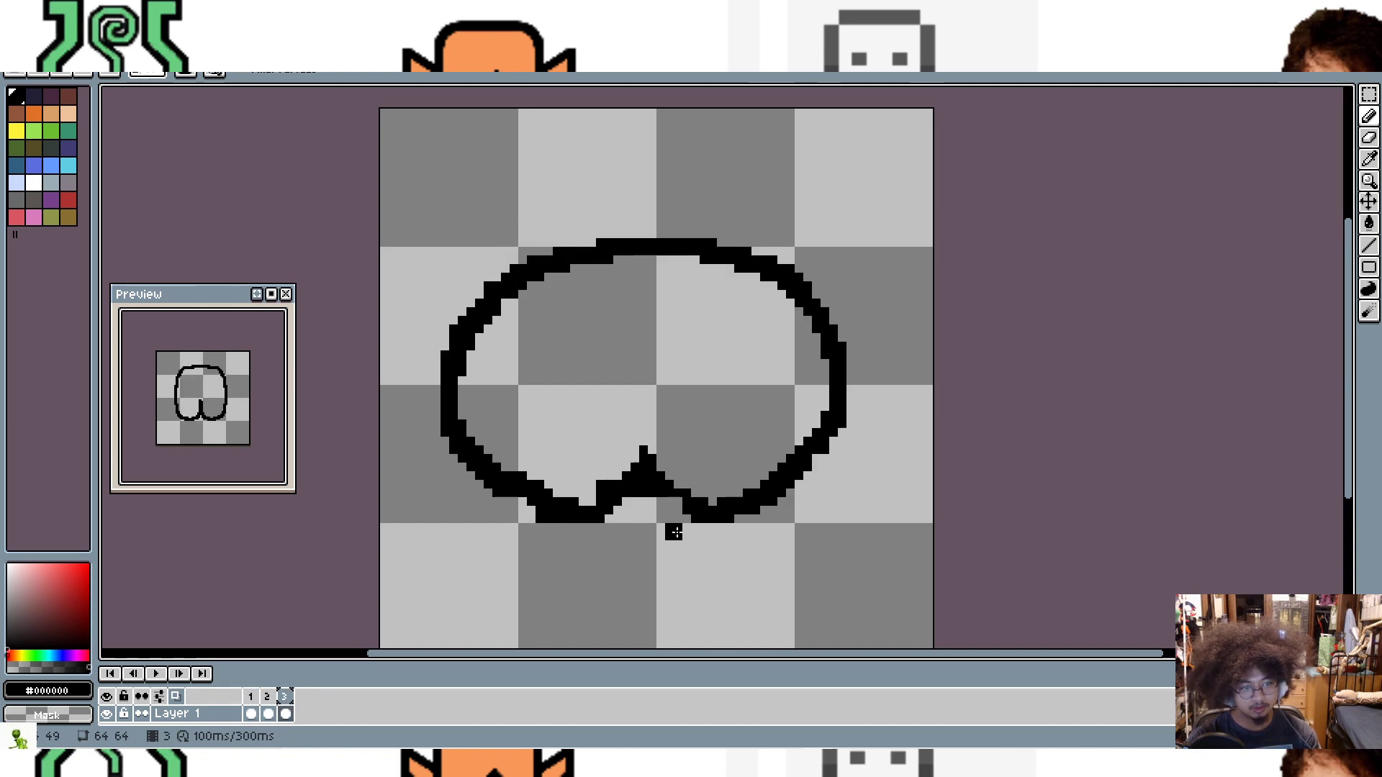
key("Right")
key("Left")
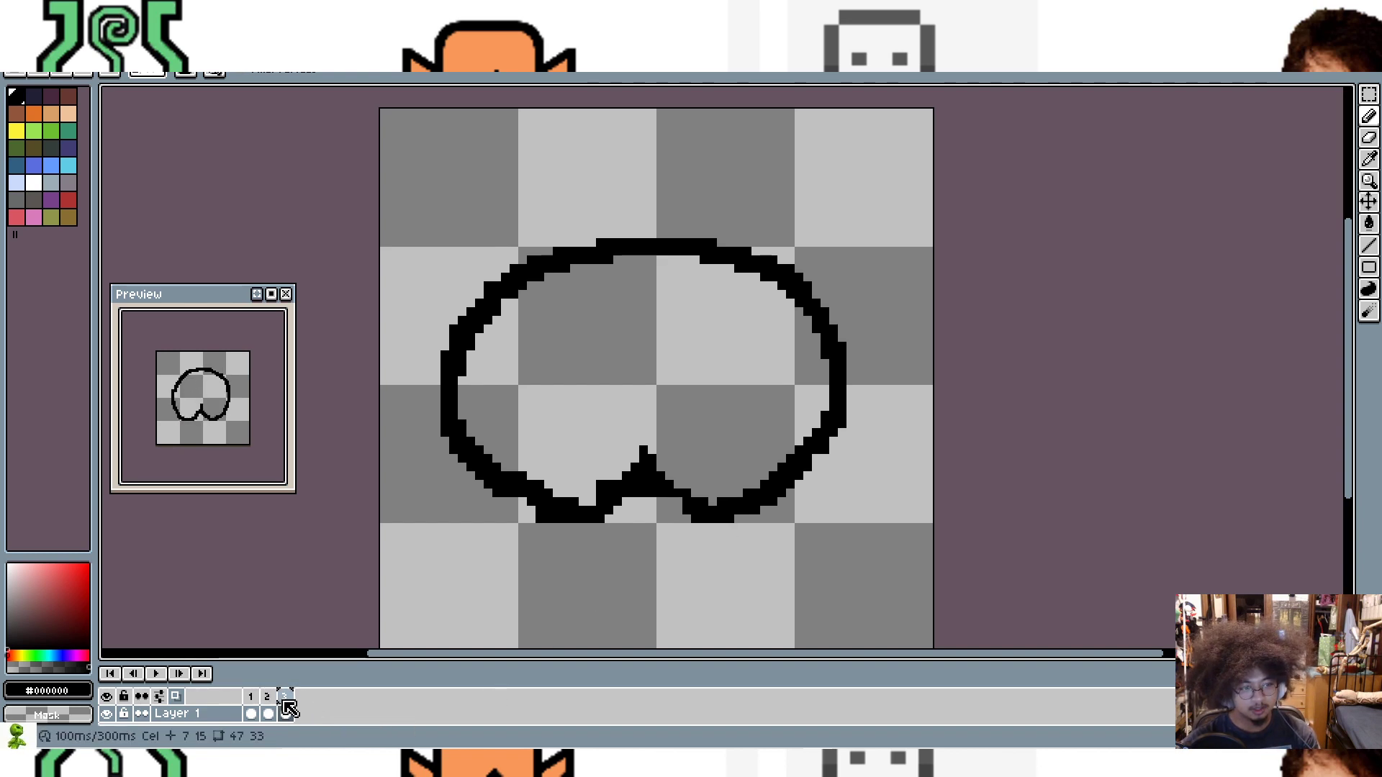
left_click_drag(283, 699, 252, 694)
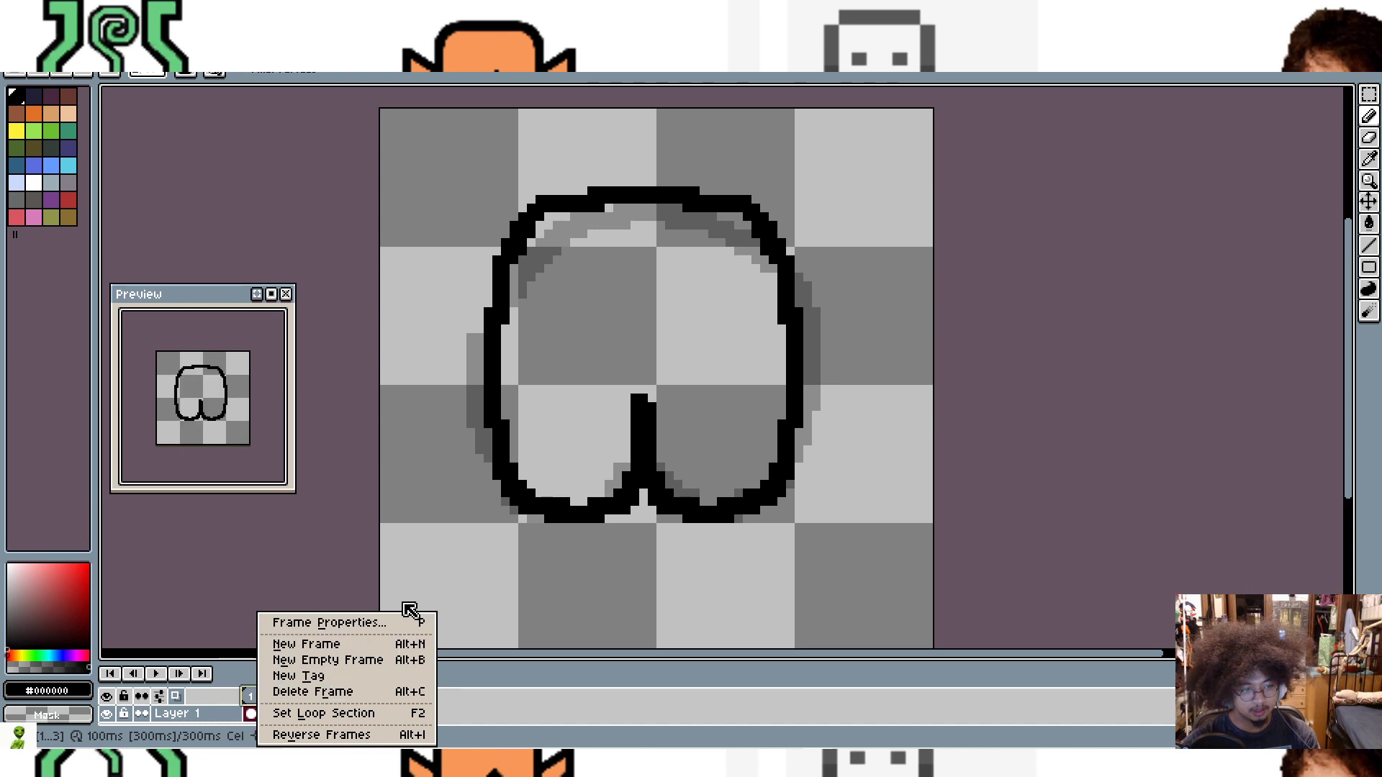
left_click(503, 724)
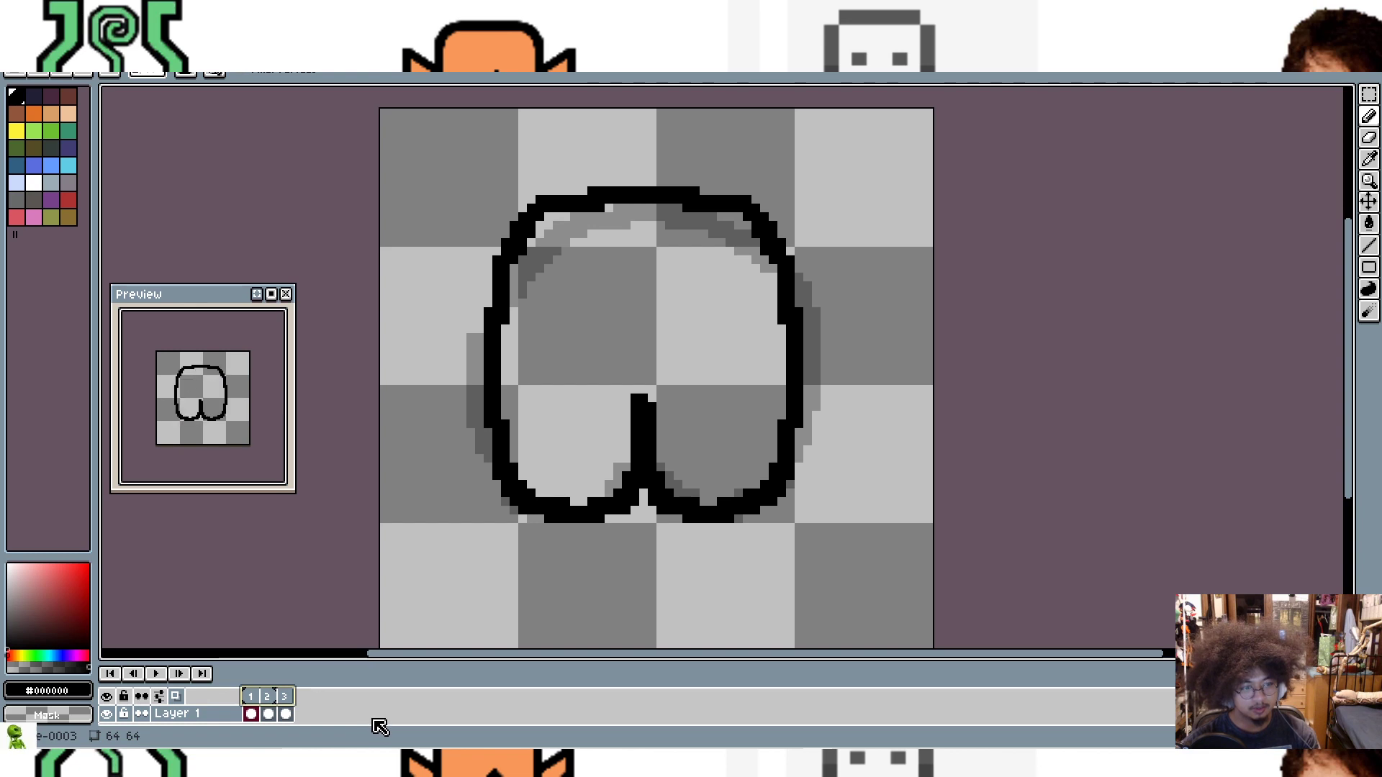
Step: Create a new 64×64 sprite in RGBA mode with a transparent background
left_click(15, 27)
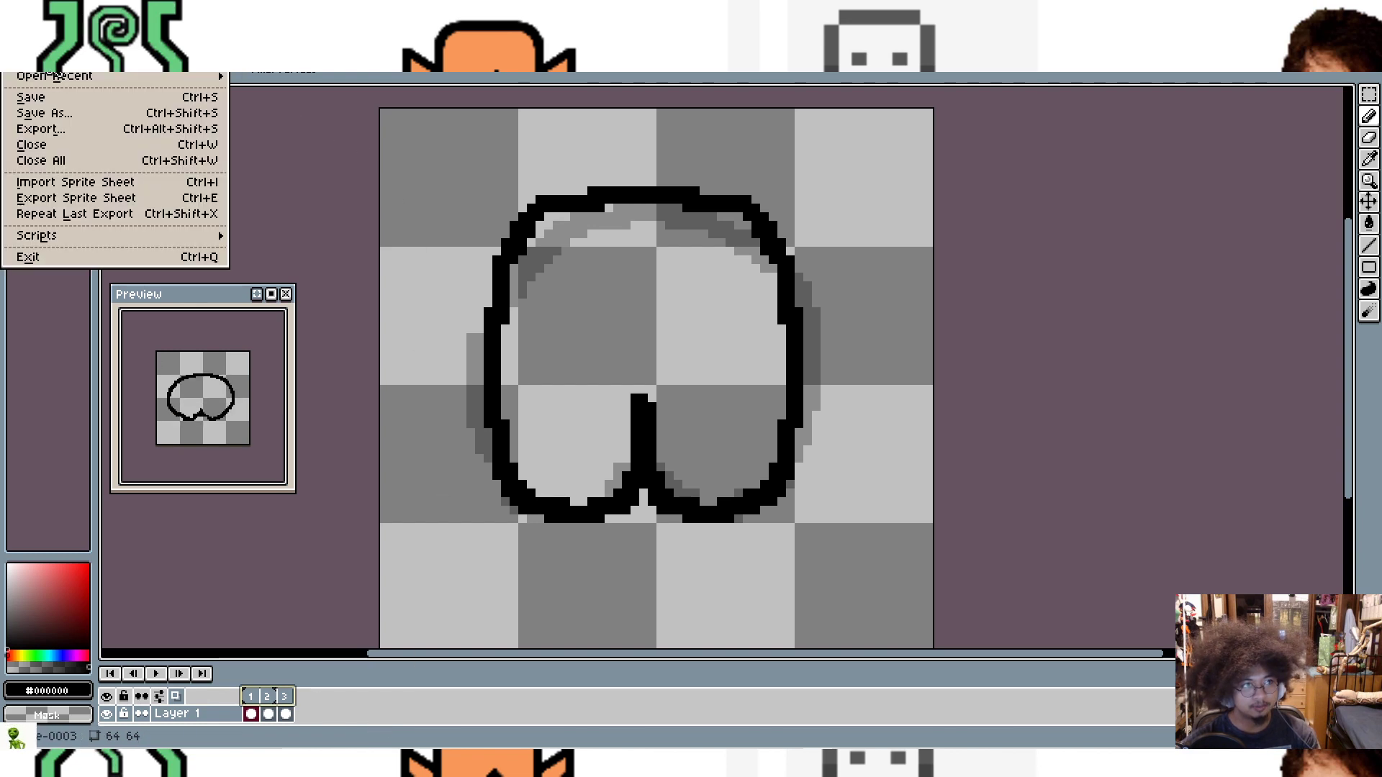
left_click(29, 44)
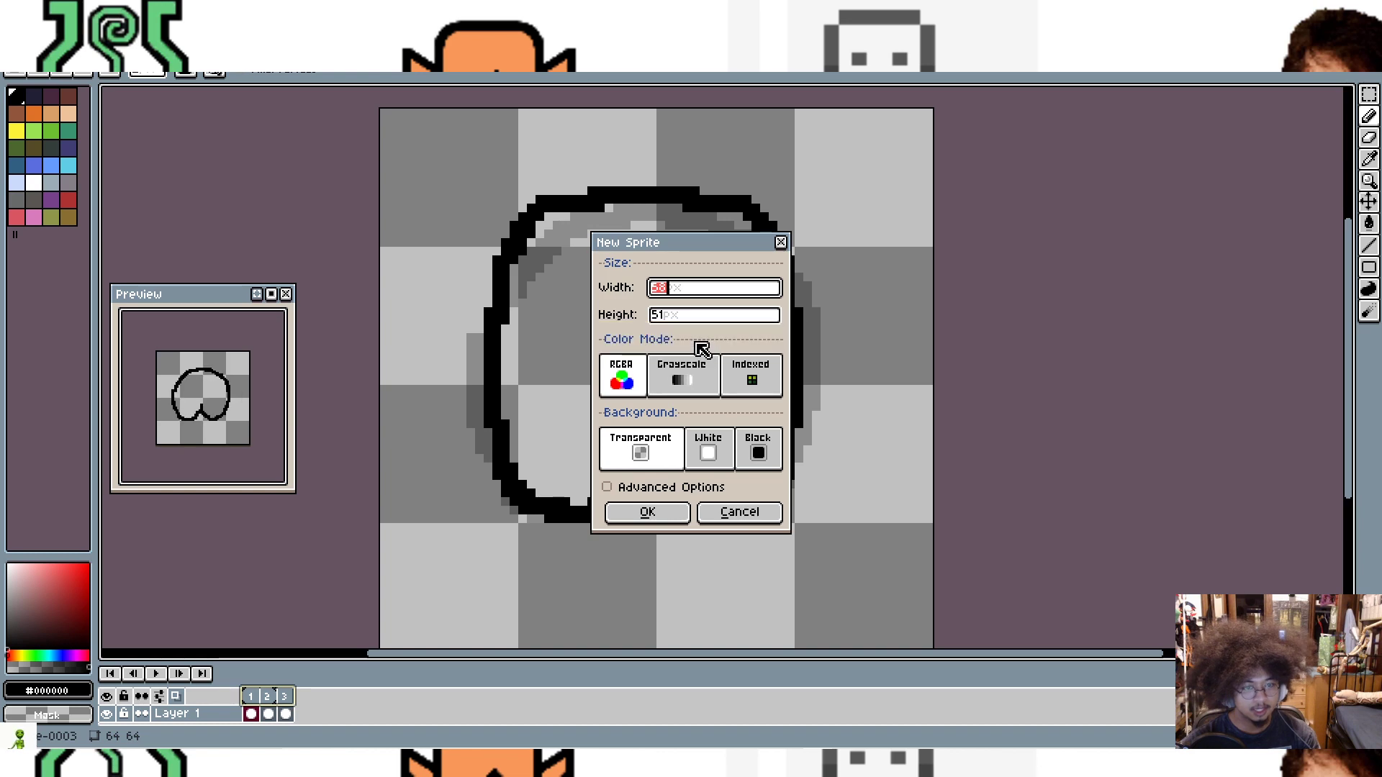
type("64")
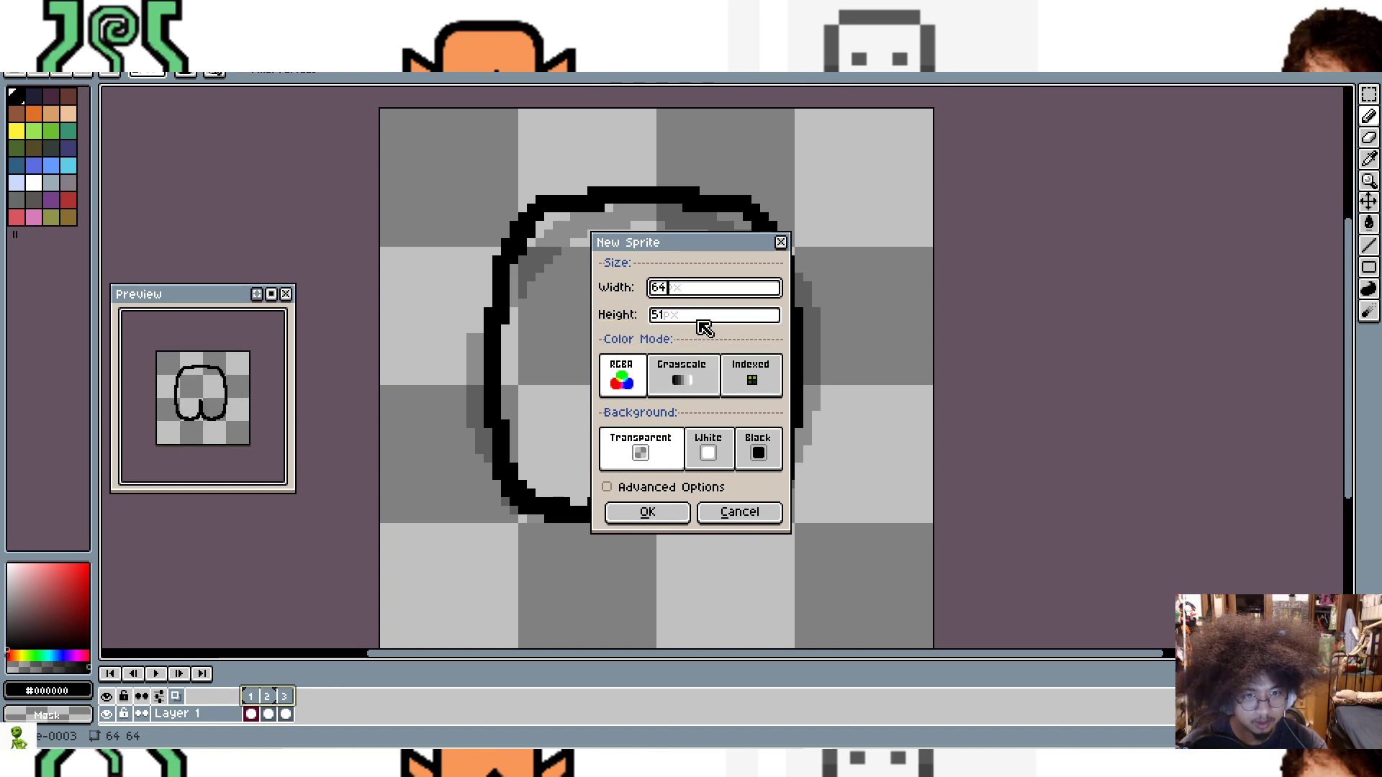
left_click(703, 322)
type("64")
left_click(655, 511)
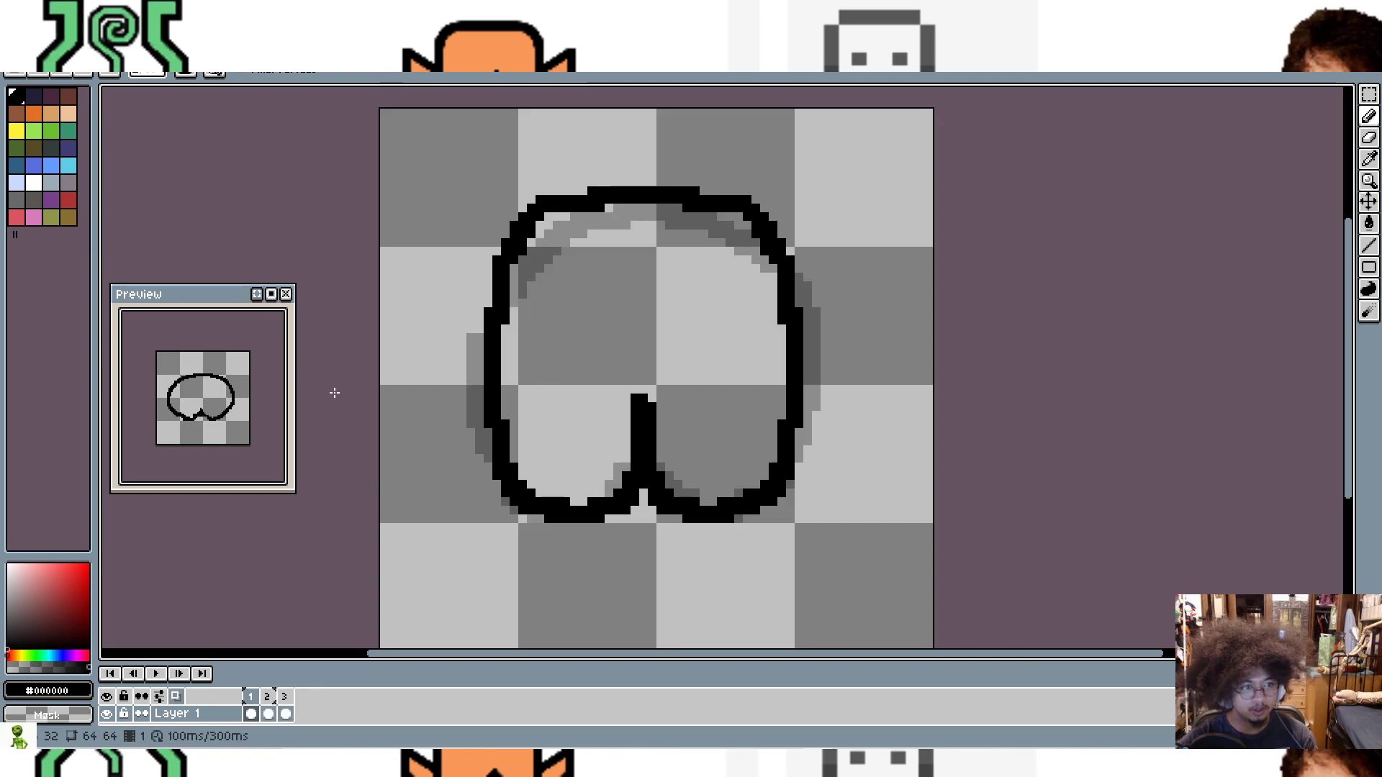
Step: Export all frames of the three-frame squash animation to the Desktop as the GIF Baselegs_antic
left_click(11, 65)
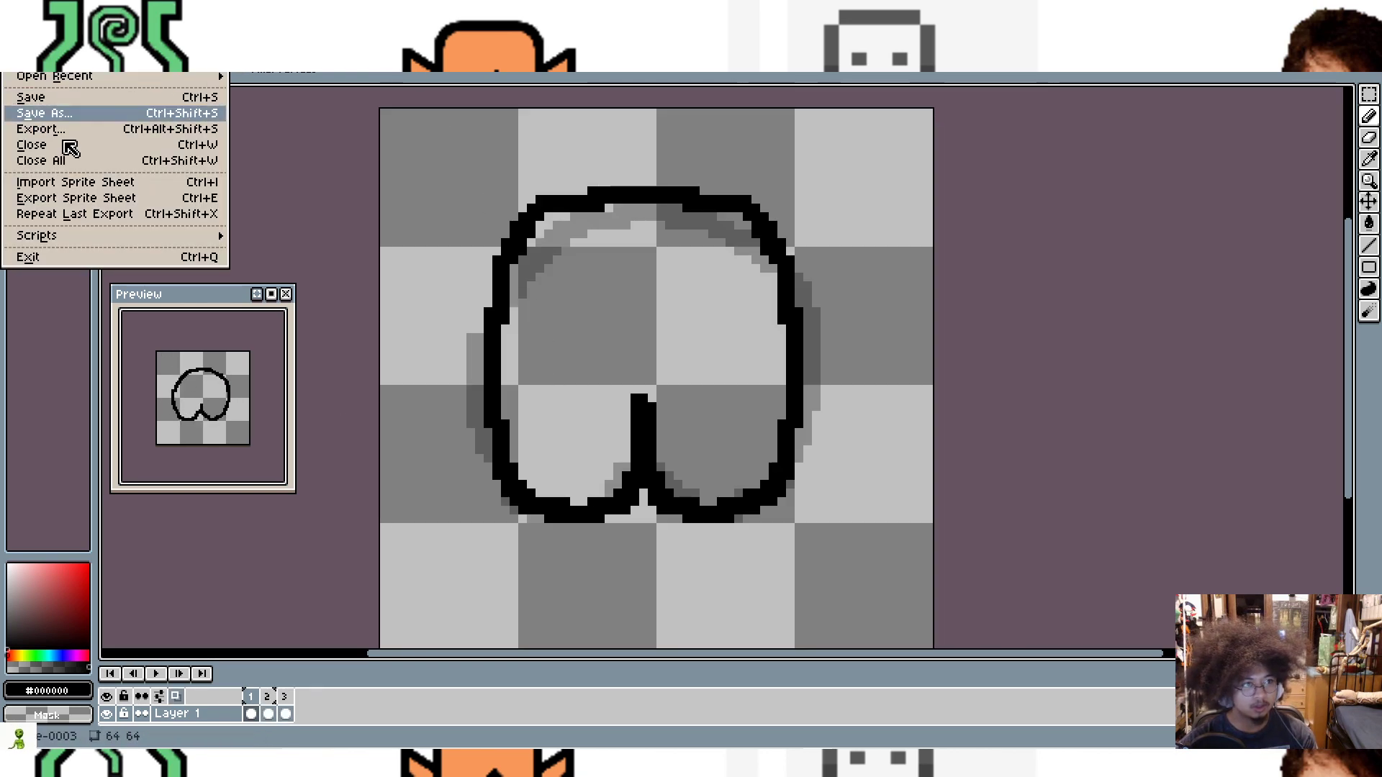
left_click(51, 127)
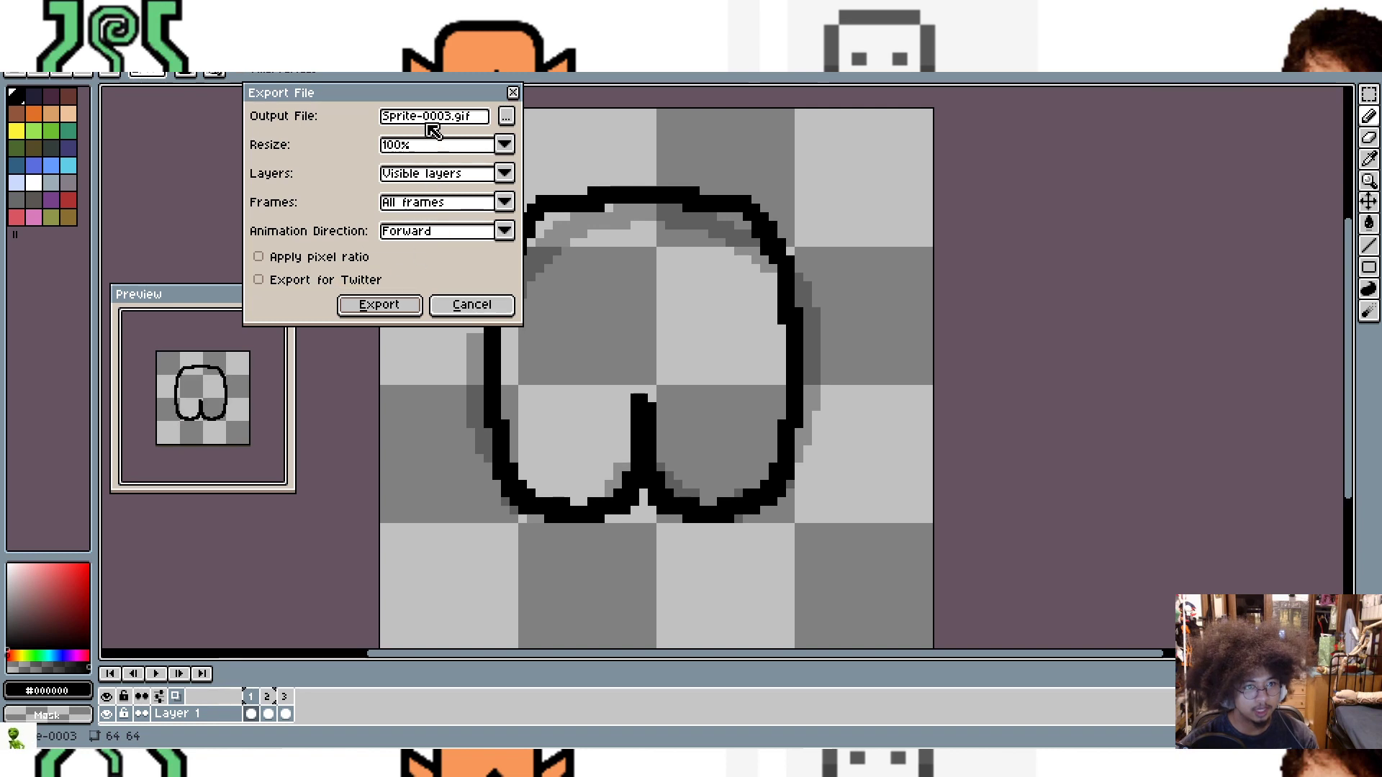
left_click(506, 116)
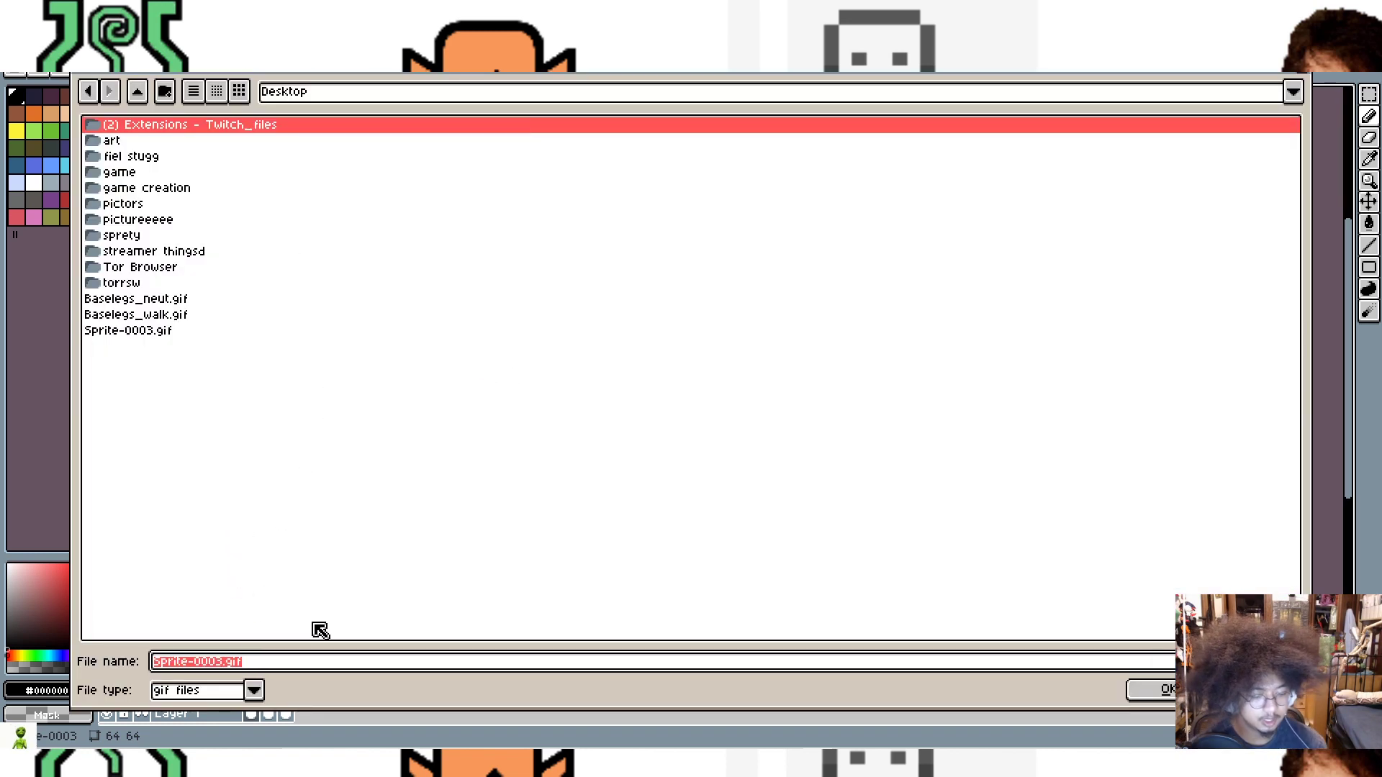
type("Basel")
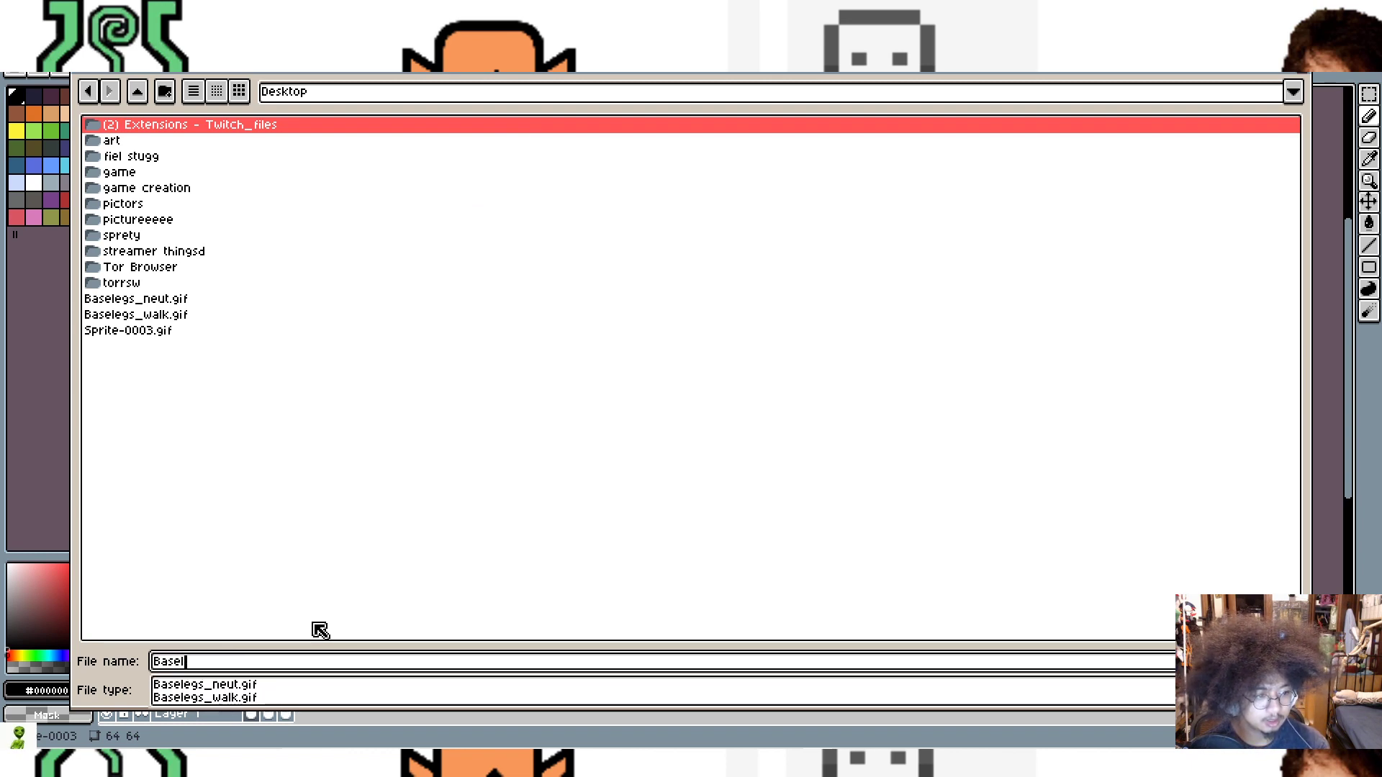
type("egs_")
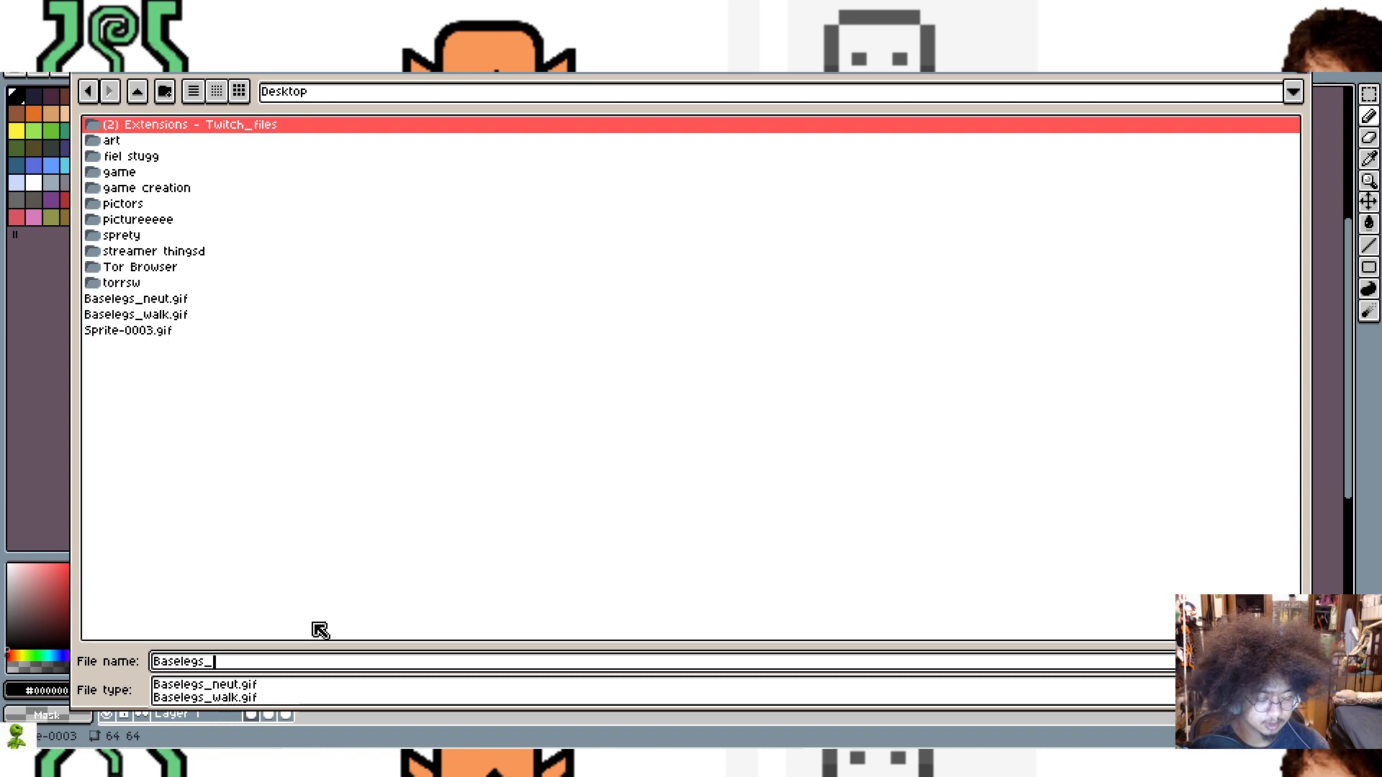
type("antic")
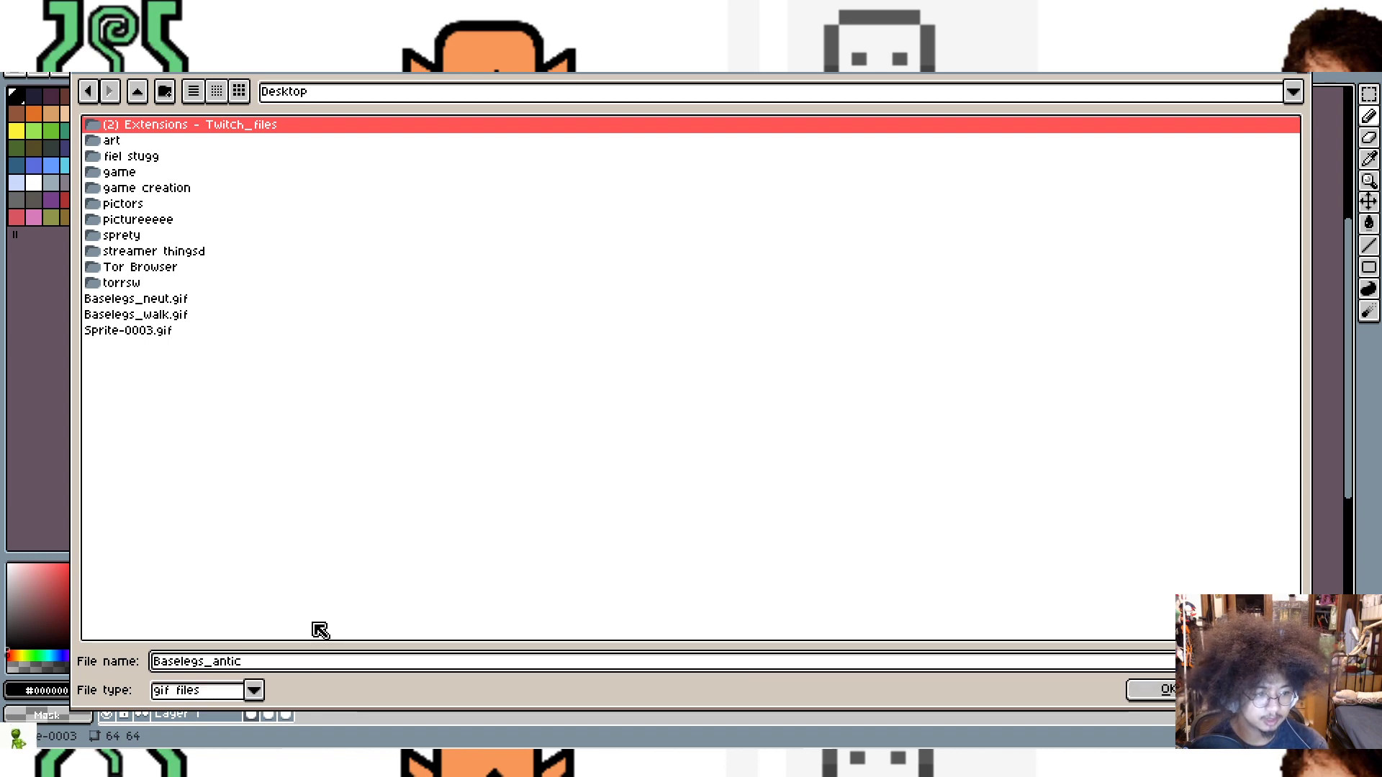
left_click(1170, 693)
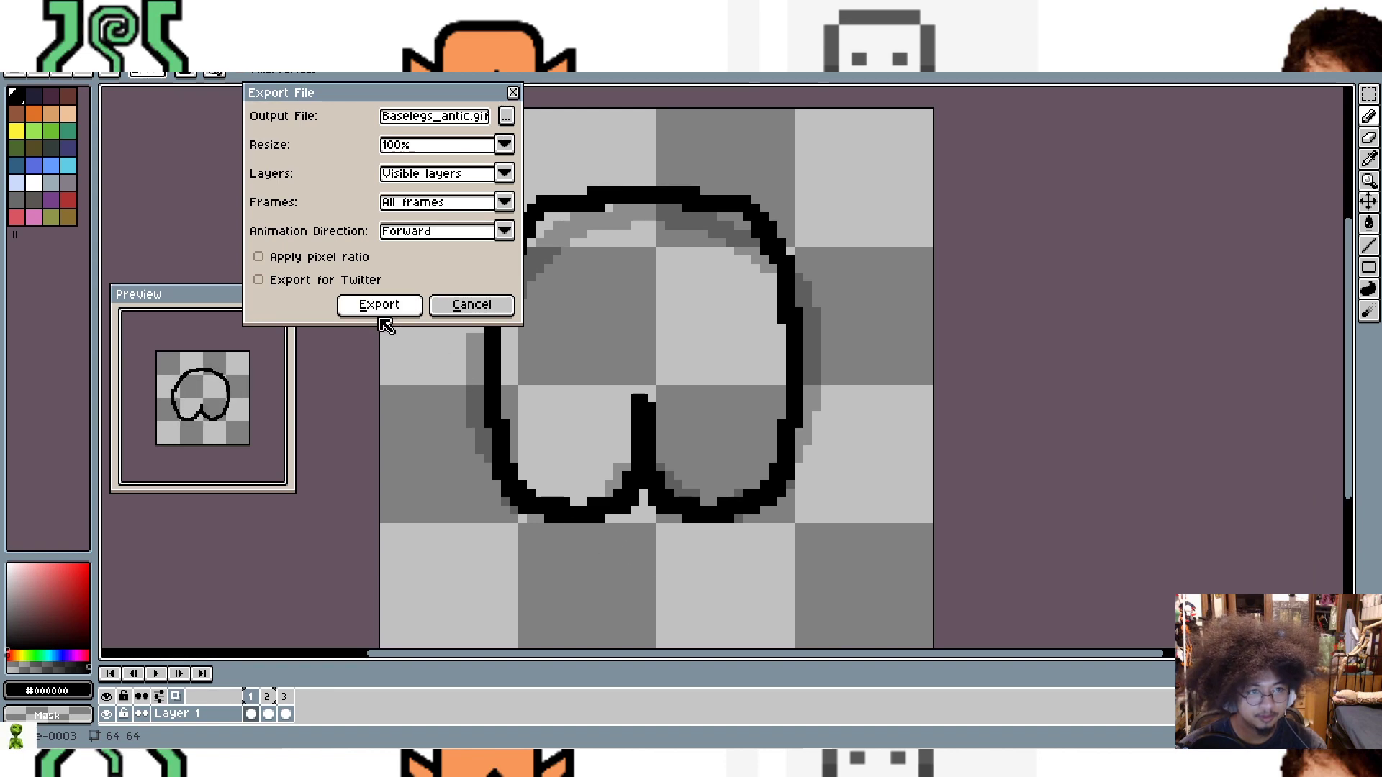
left_click(381, 311)
left_click(786, 432)
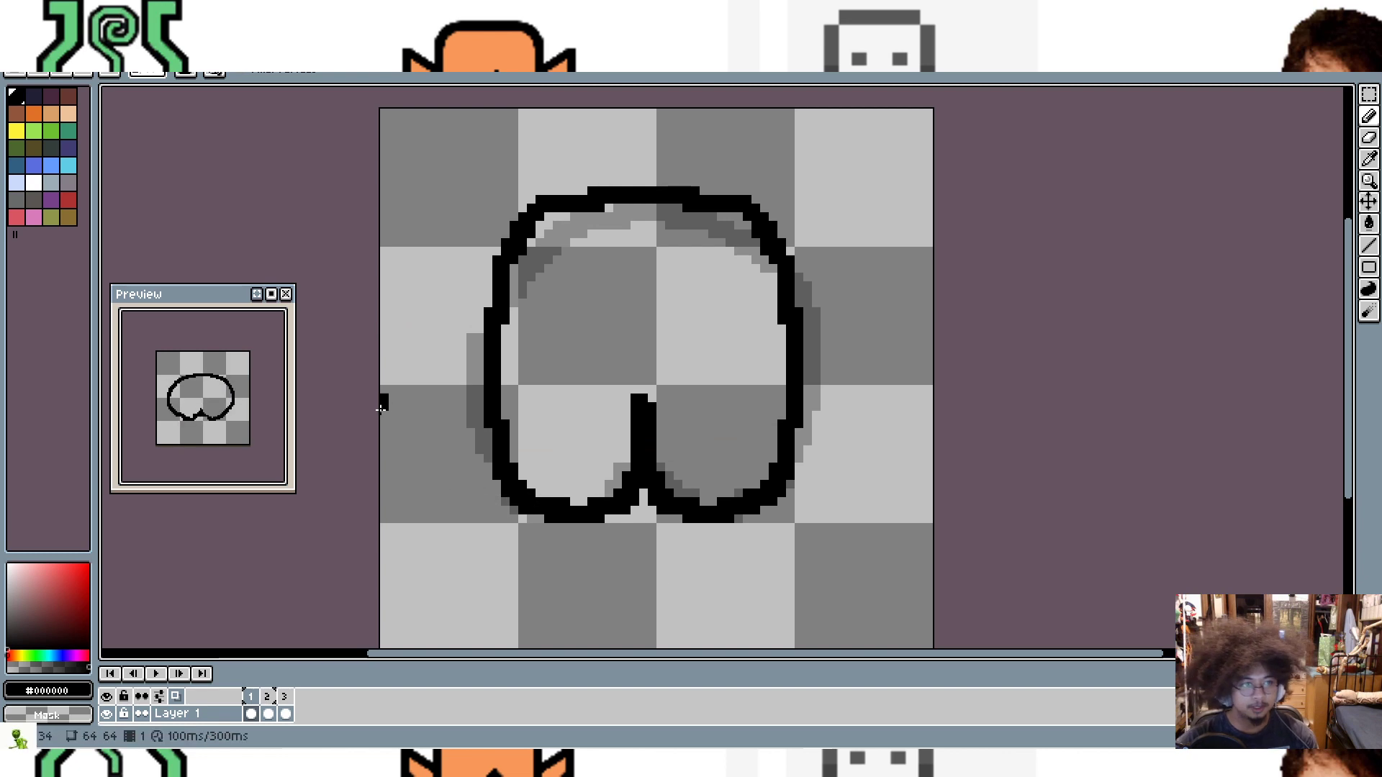
Step: Copy the tall outline from frame 1 of the squash animation and paste it into the new 64×64 sprite
left_click(230, 50)
key("ctrl+w")
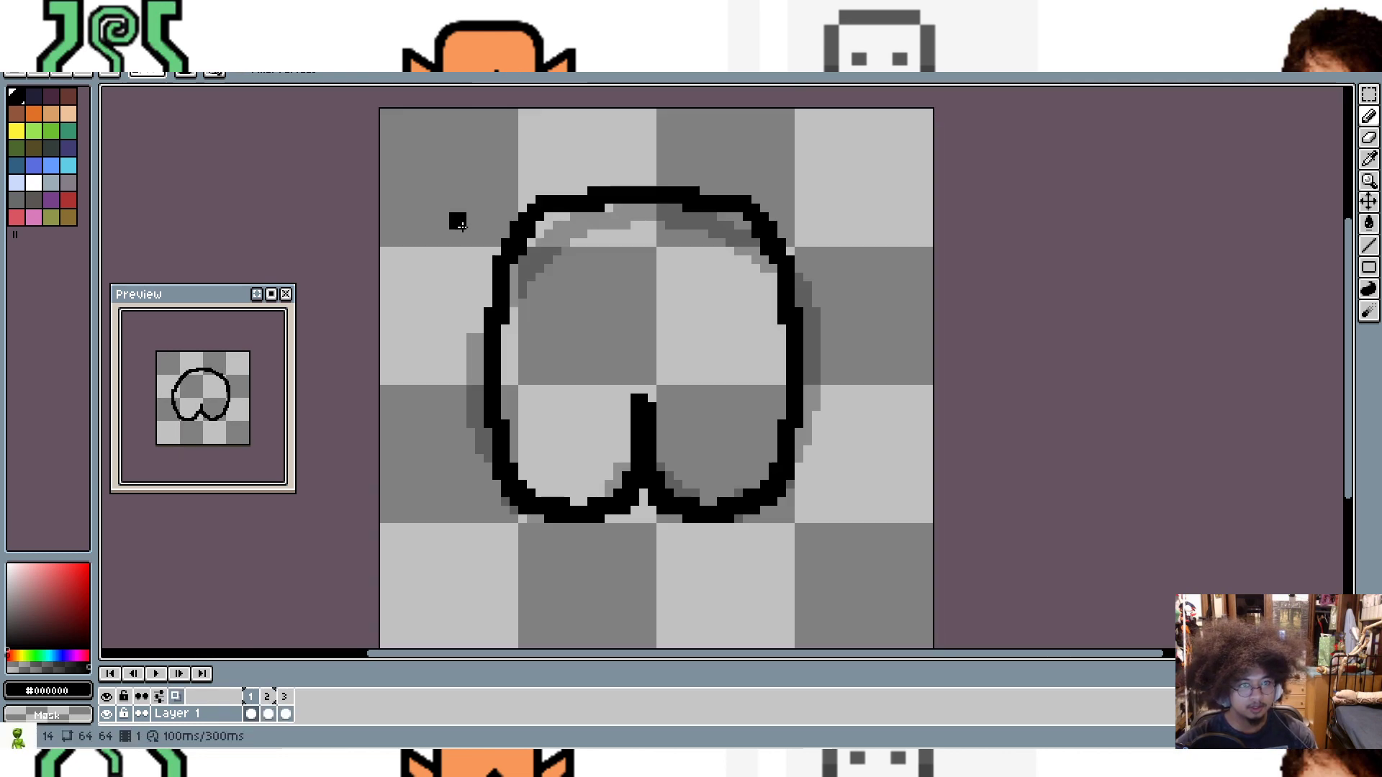
key("w")
left_click_drag(410, 164, 936, 593)
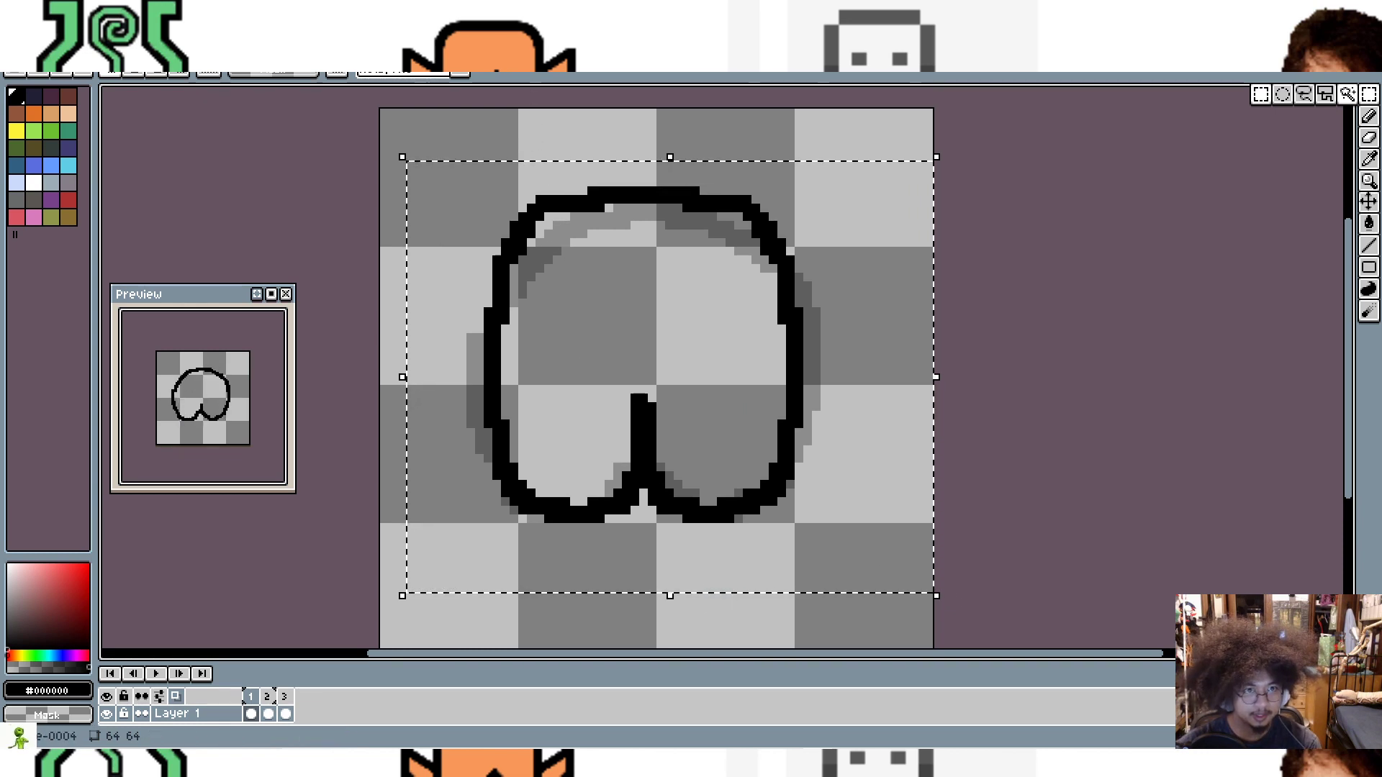
key("ctrl+w")
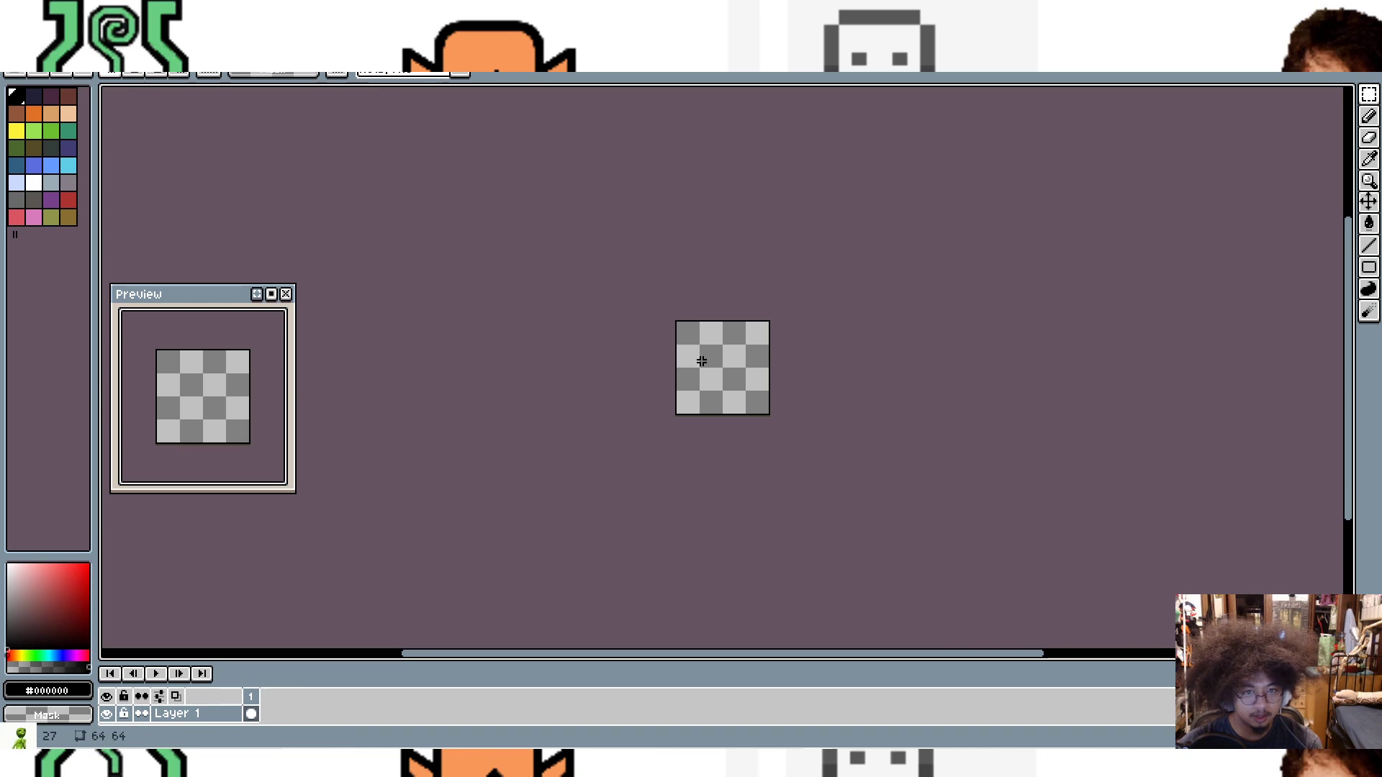
key("ctrl+v")
scroll(734, 395, "up", 5)
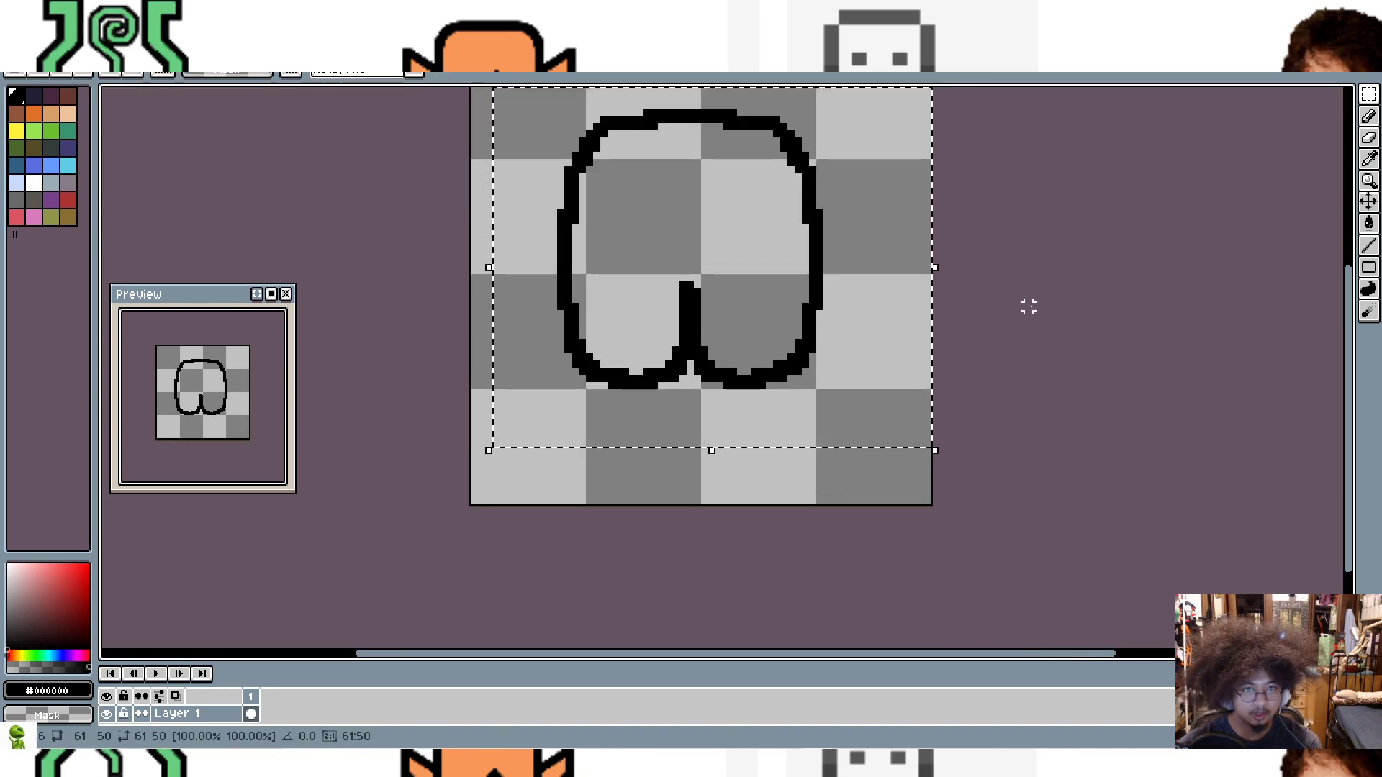
scroll(1335, 189, "up", 3)
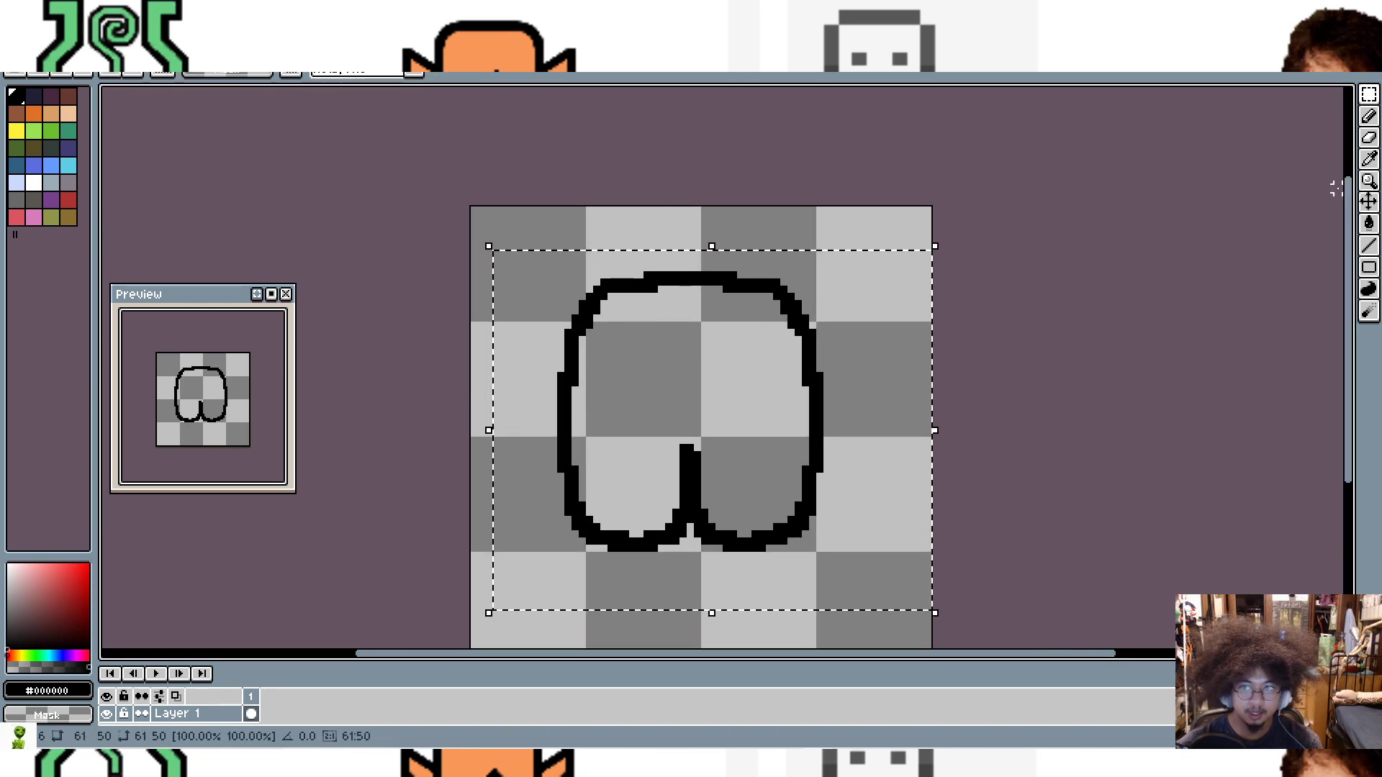
Step: Drop the pasted tall outline in place on the new sprite and clear the selection
left_click(1369, 94)
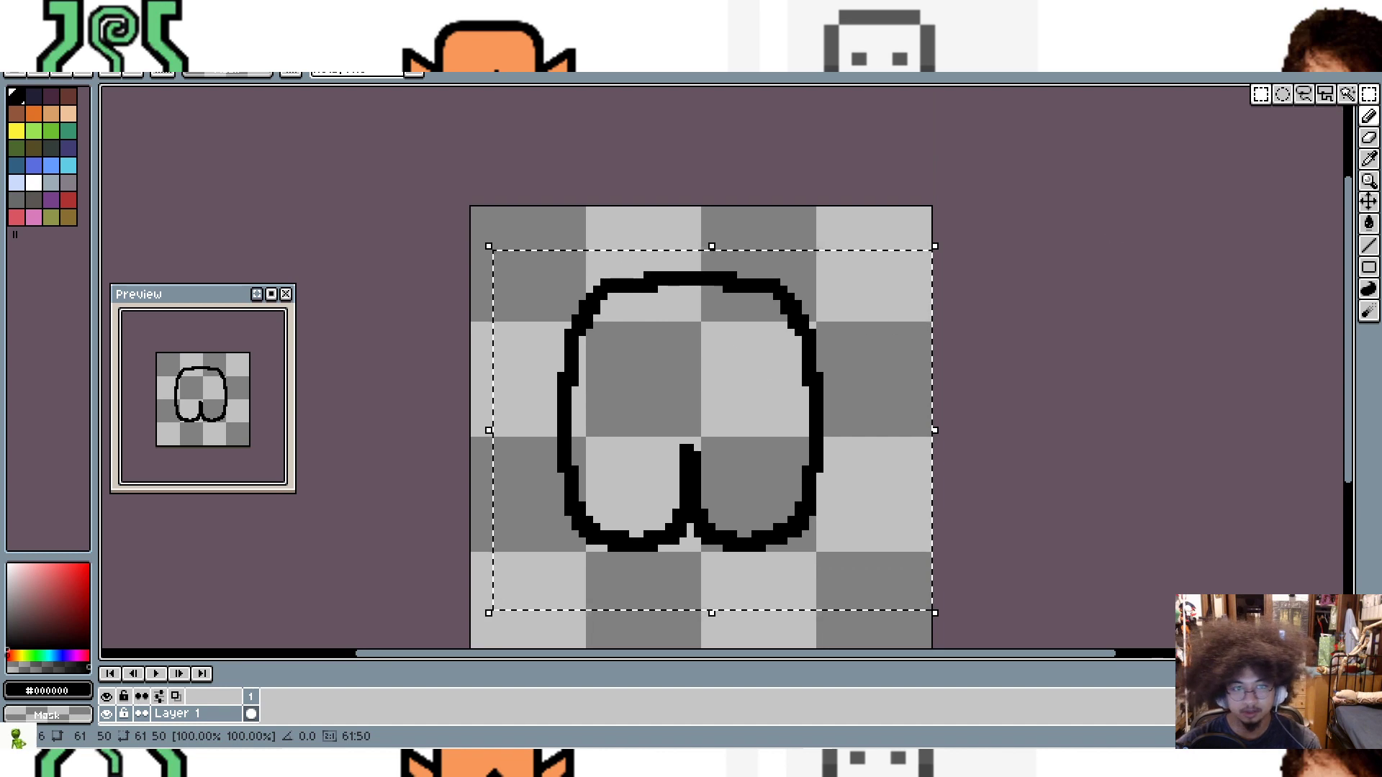
left_click(543, 260)
left_click(804, 229)
left_click_drag(474, 246, 927, 599)
key("ctrl+d")
key("u")
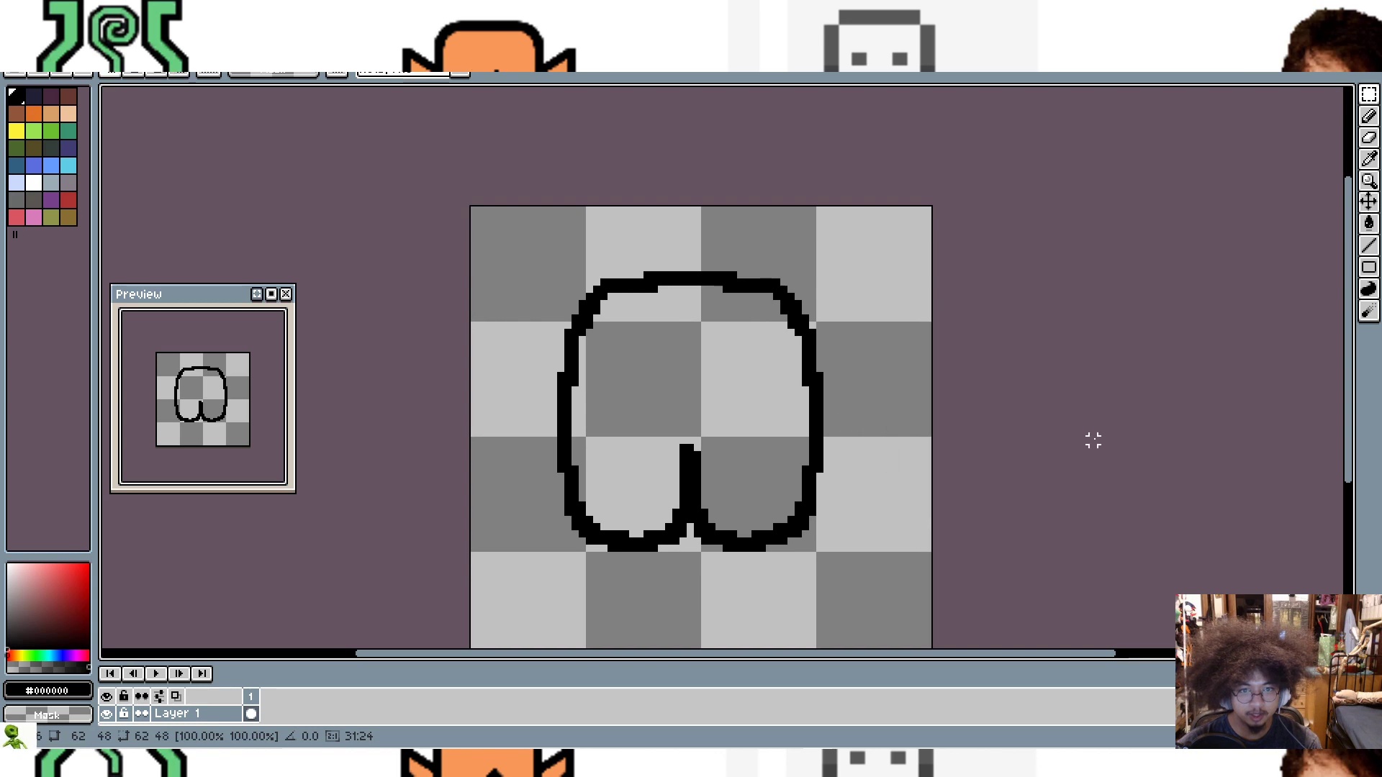
Step: Scale the wide legs outline to about 66.67% of its width, recentre it on the canvas and stretch it upward
left_click_drag(696, 224, 892, 606)
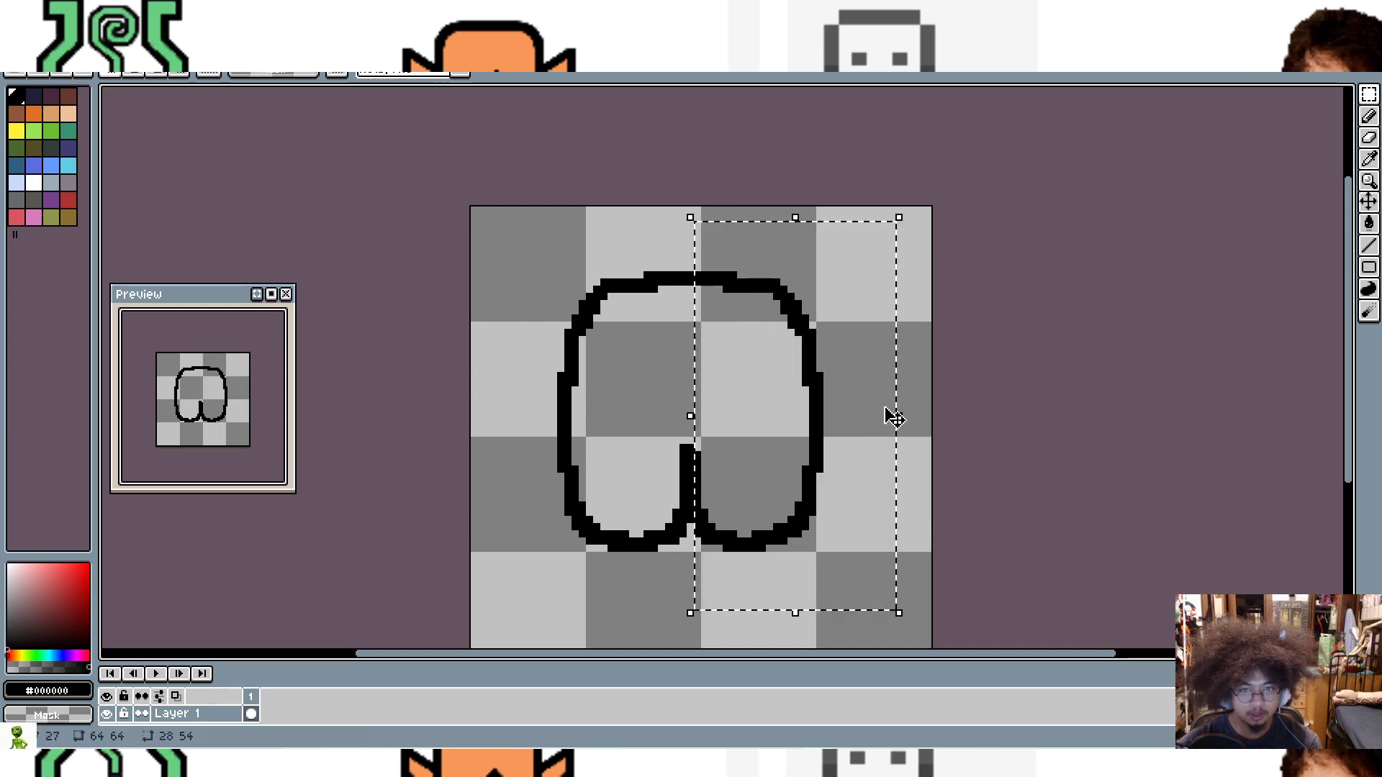
left_click(1012, 425)
left_click_drag(481, 203, 928, 642)
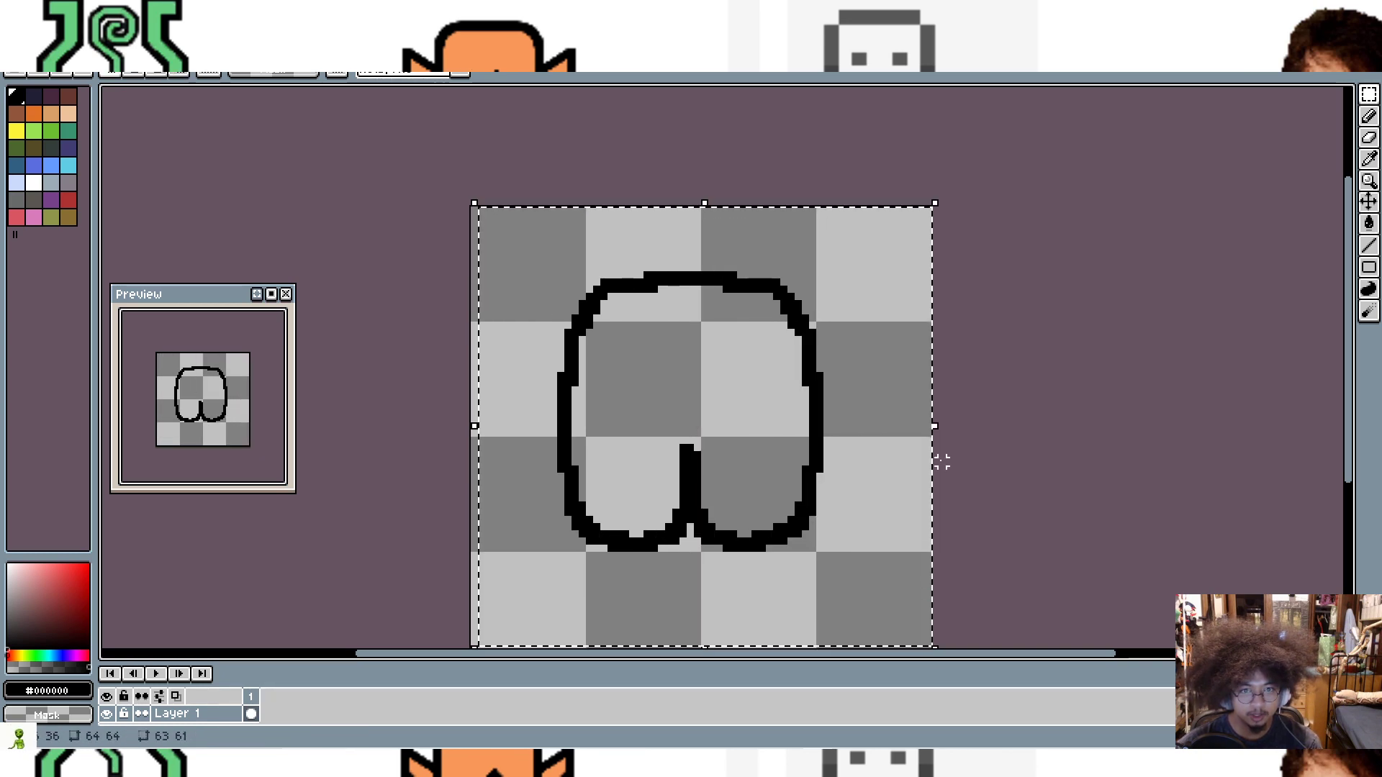
left_click_drag(933, 425, 792, 426)
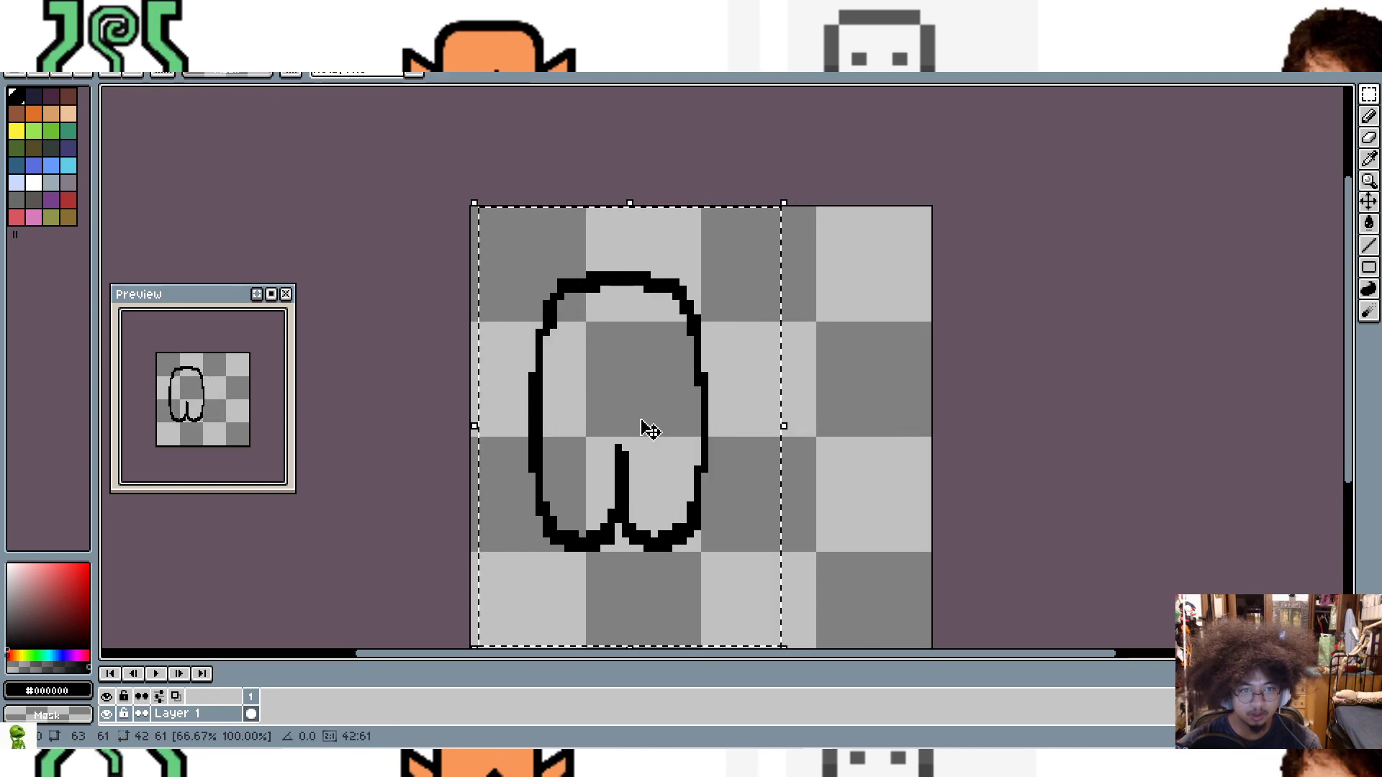
left_click_drag(645, 429, 727, 422)
left_click_drag(706, 209, 719, 151)
left_click(1078, 375)
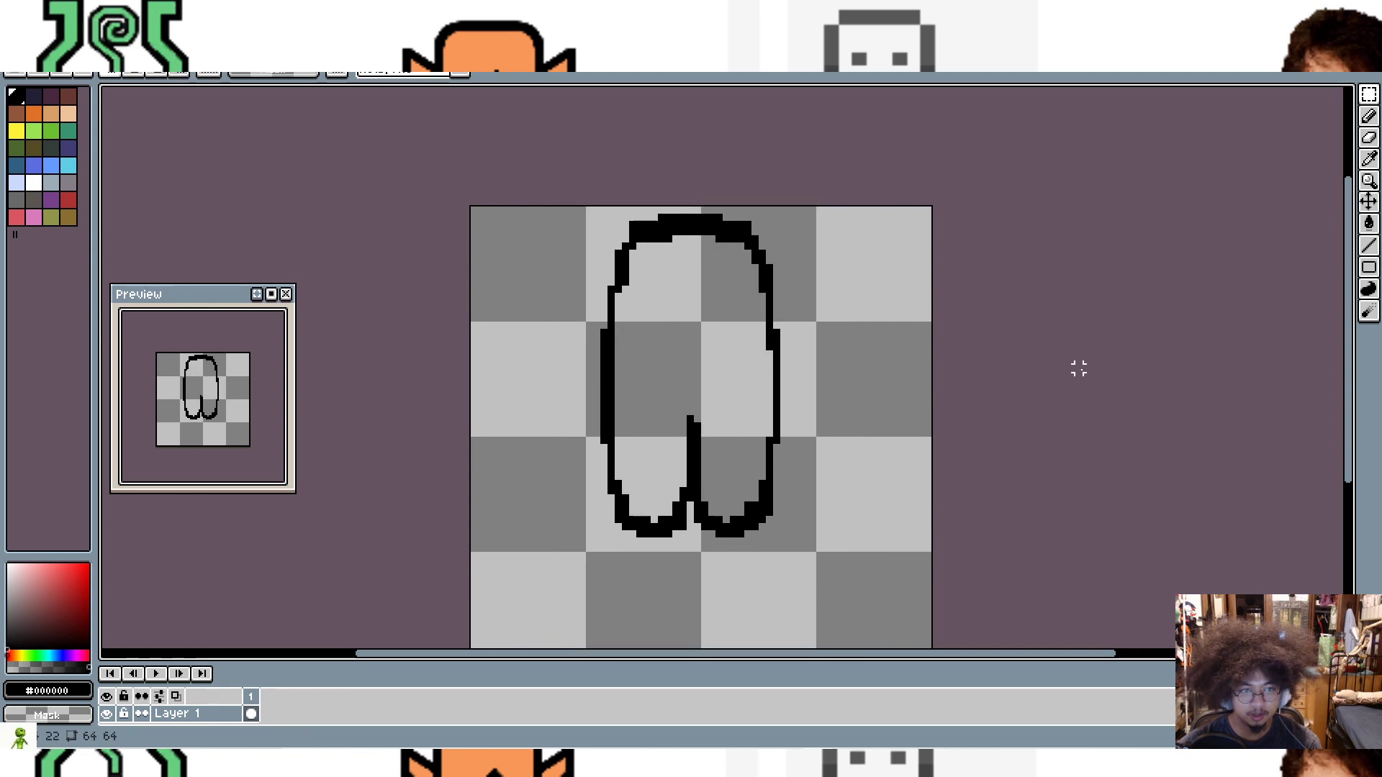
Step: Try to narrow the outline further to about 89.19% of its width
left_click_drag(676, 331, 687, 374)
left_click(761, 368)
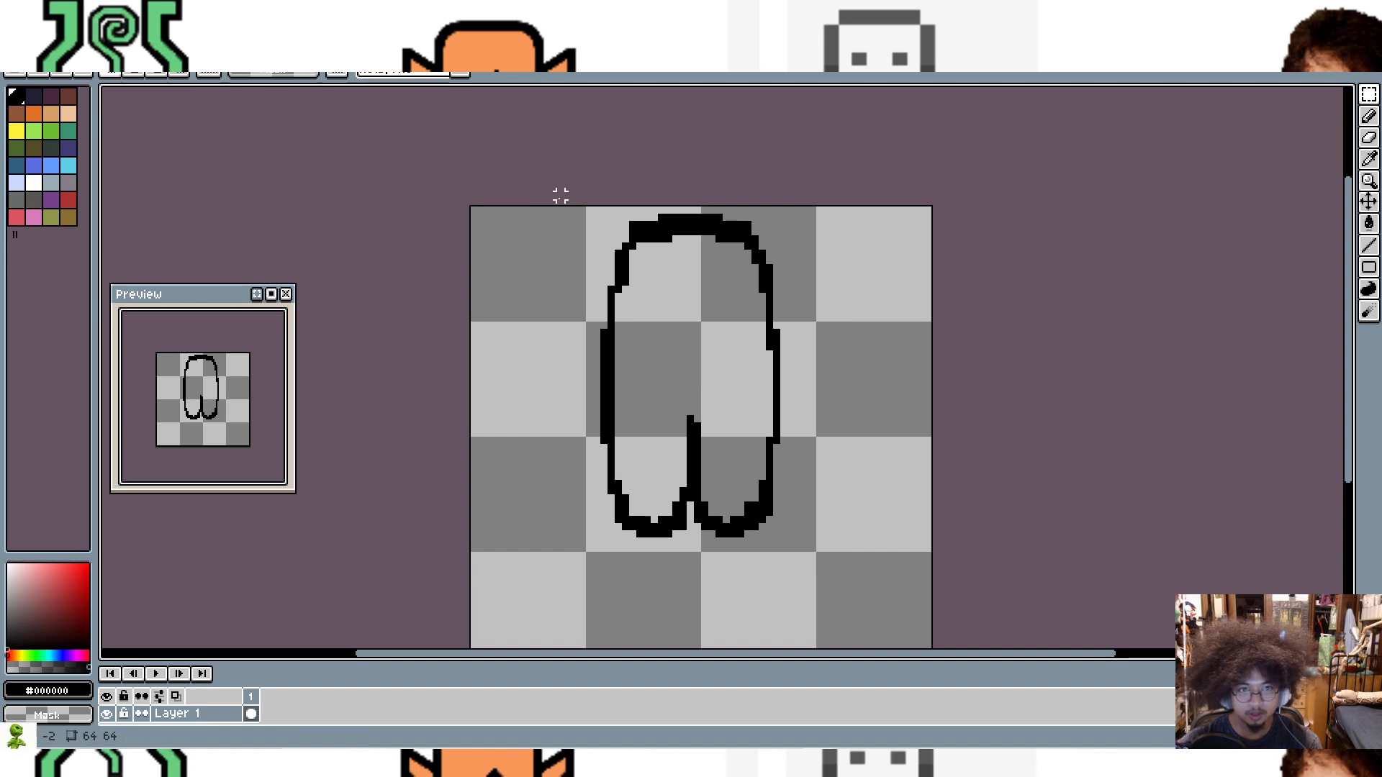
left_click_drag(561, 195, 827, 569)
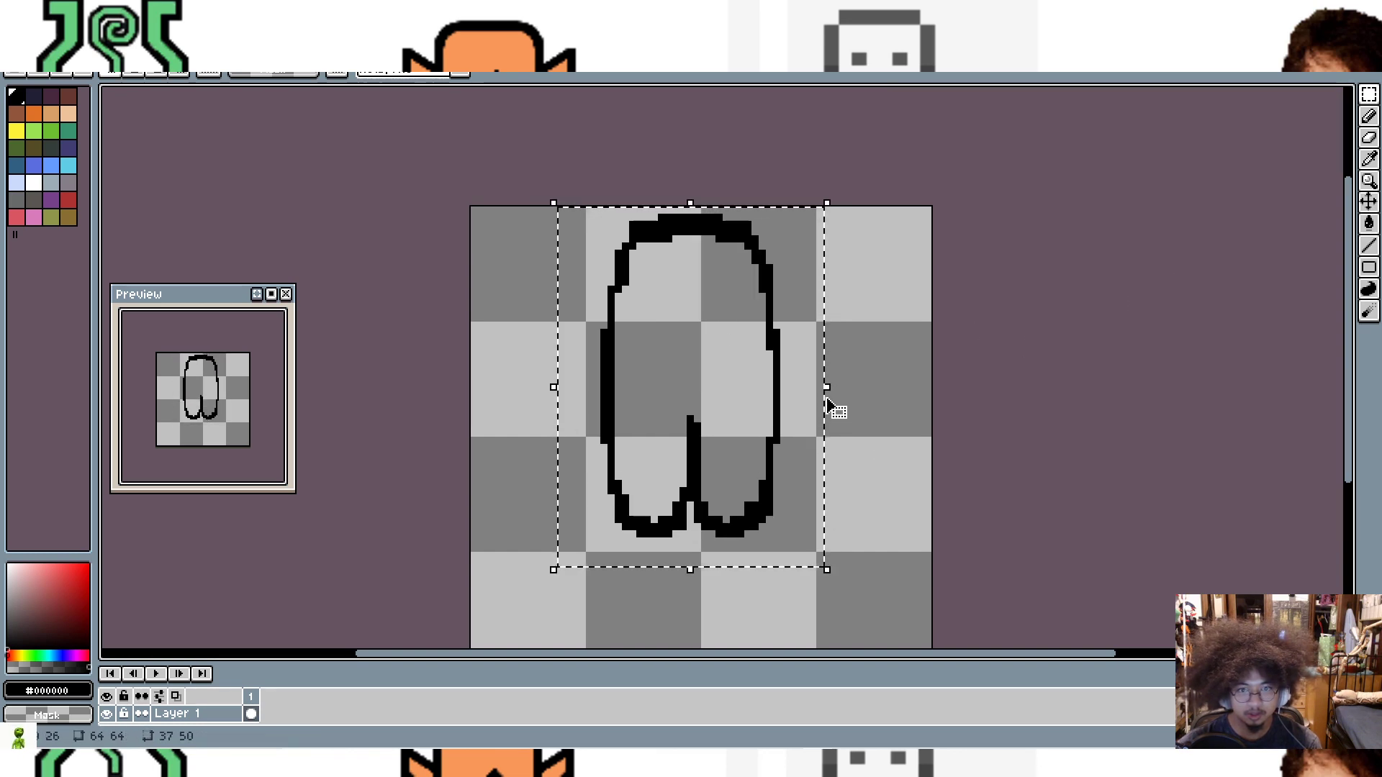
left_click_drag(828, 406, 799, 404)
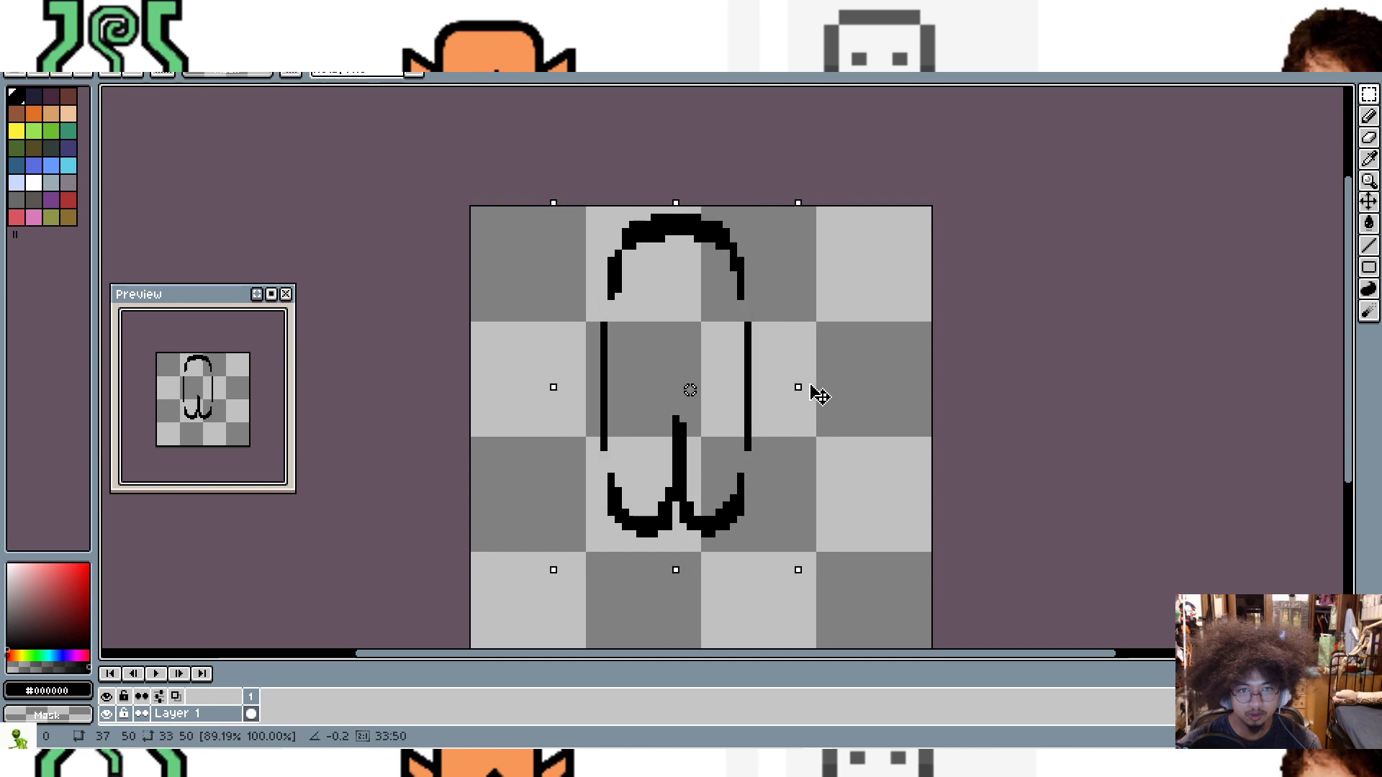
key("ctrl+z")
Step: Move the narrowed outline about 8 pixels down and 1 pixel right, and clear the selection
key("Down")
key("Down")
key("Down")
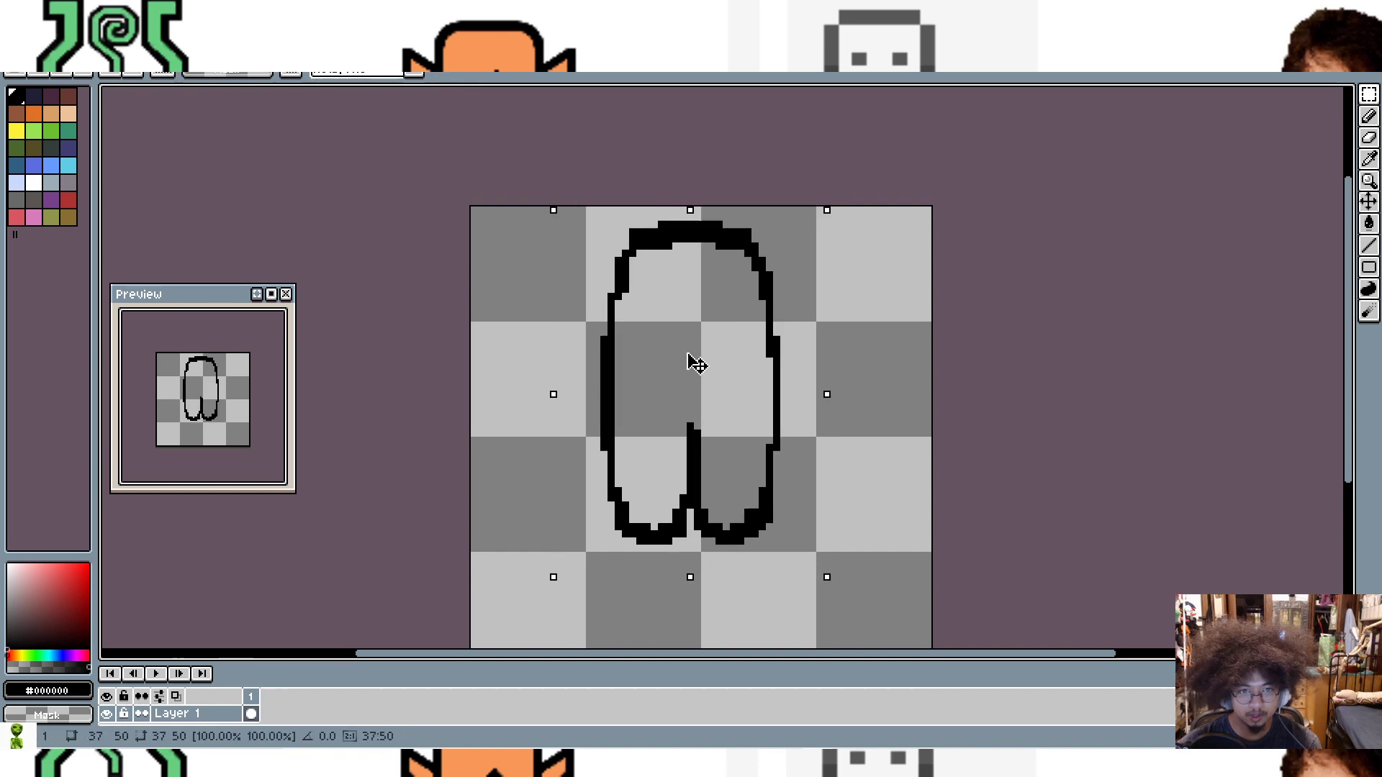
key("Up")
key("ctrl+d")
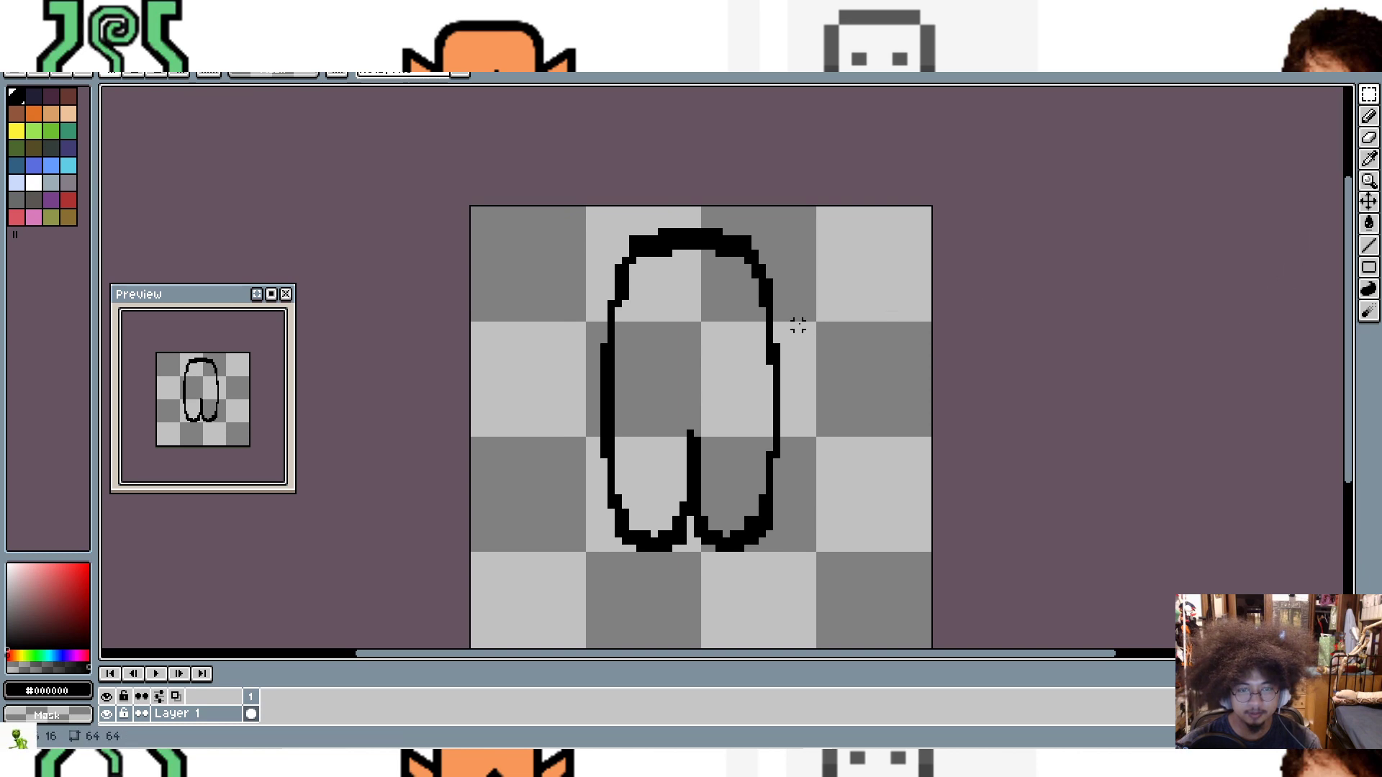
left_click_drag(542, 218, 872, 597)
left_click_drag(709, 394, 712, 442)
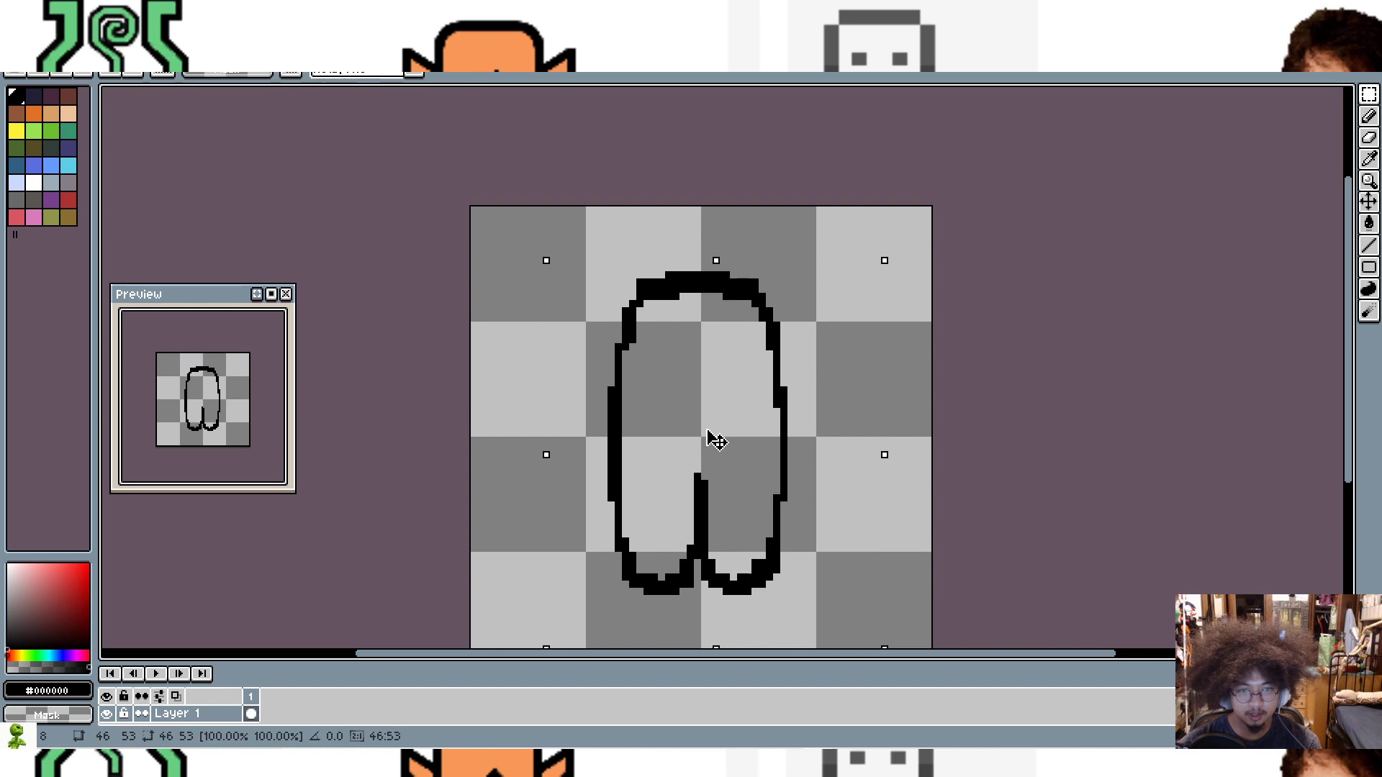
key("ctrl+d")
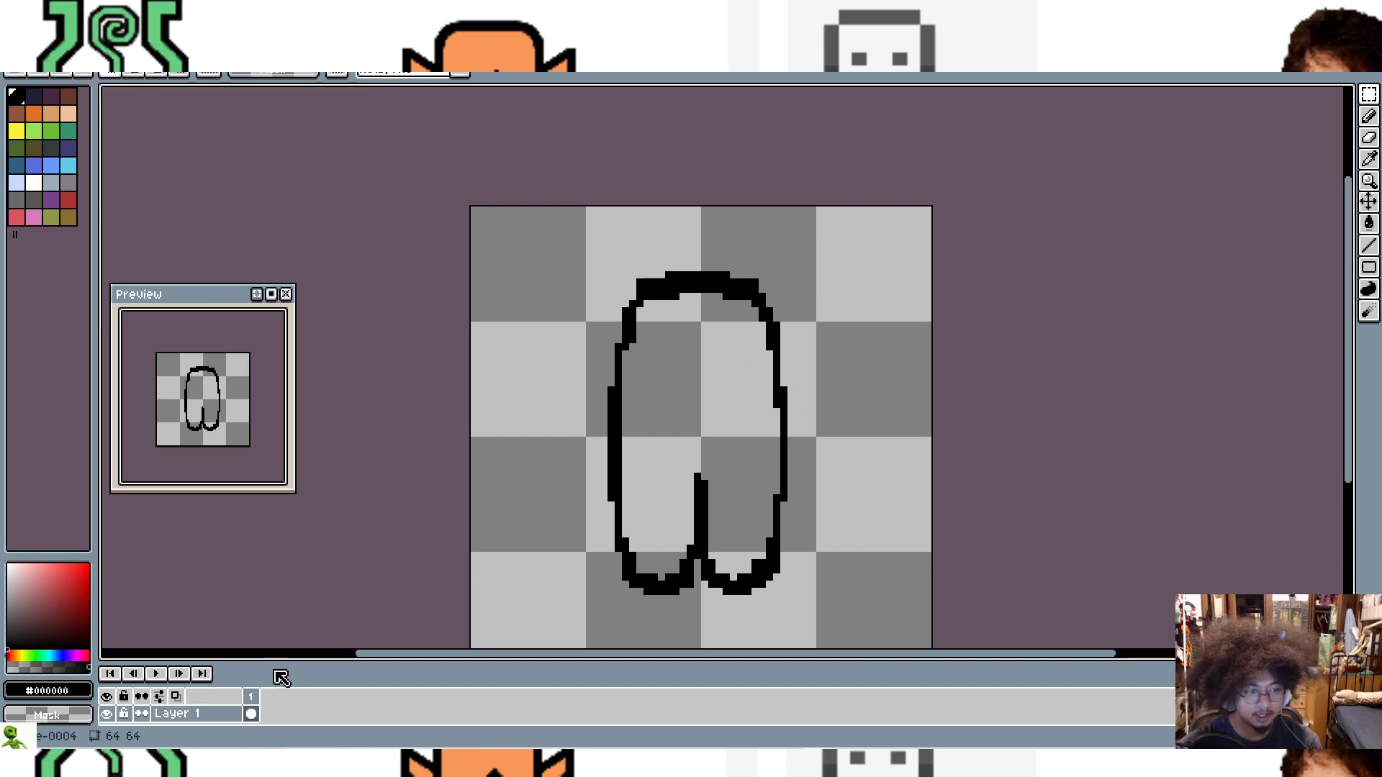
Step: Add a second frame with the same narrow outline, and copy the wide outline from frame 1 of the squash animation
right_click(252, 696)
left_click(341, 646)
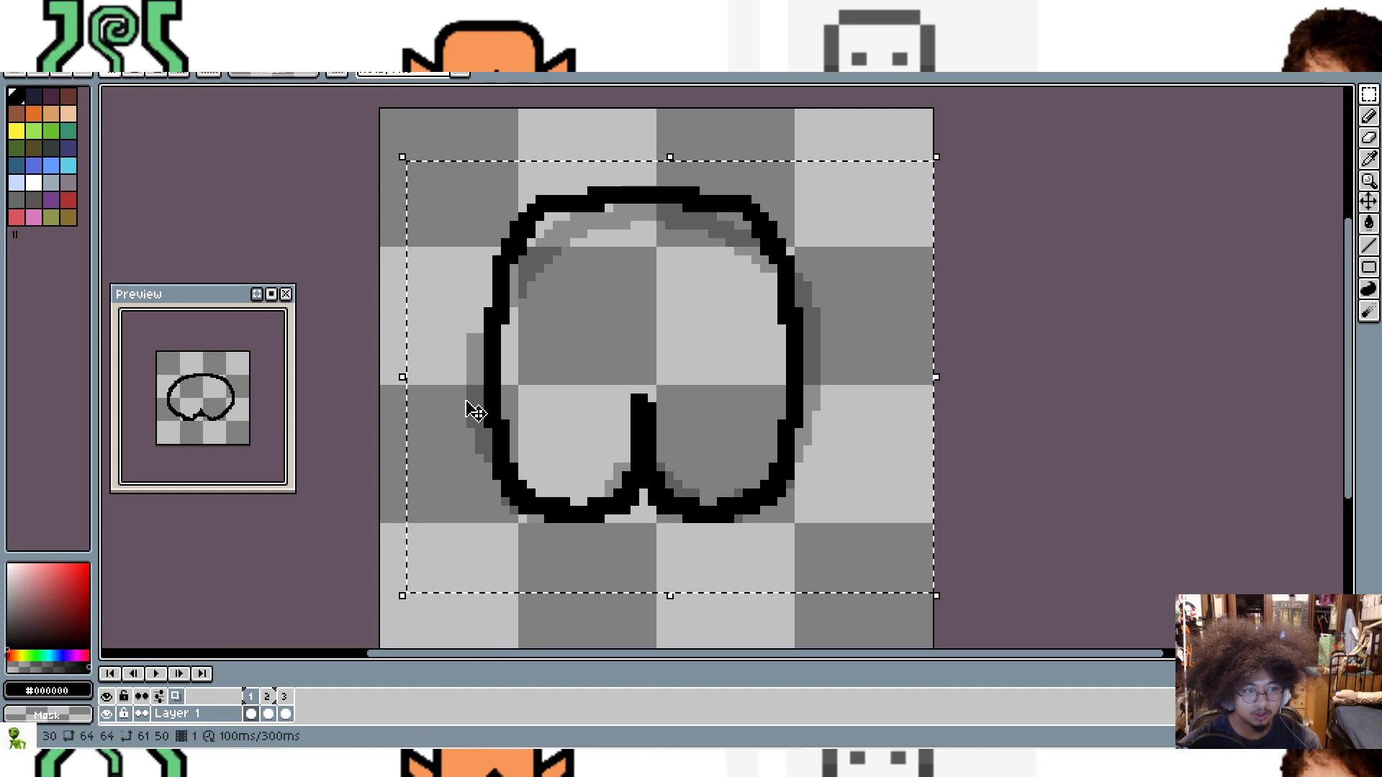
left_click(270, 709)
key("Return")
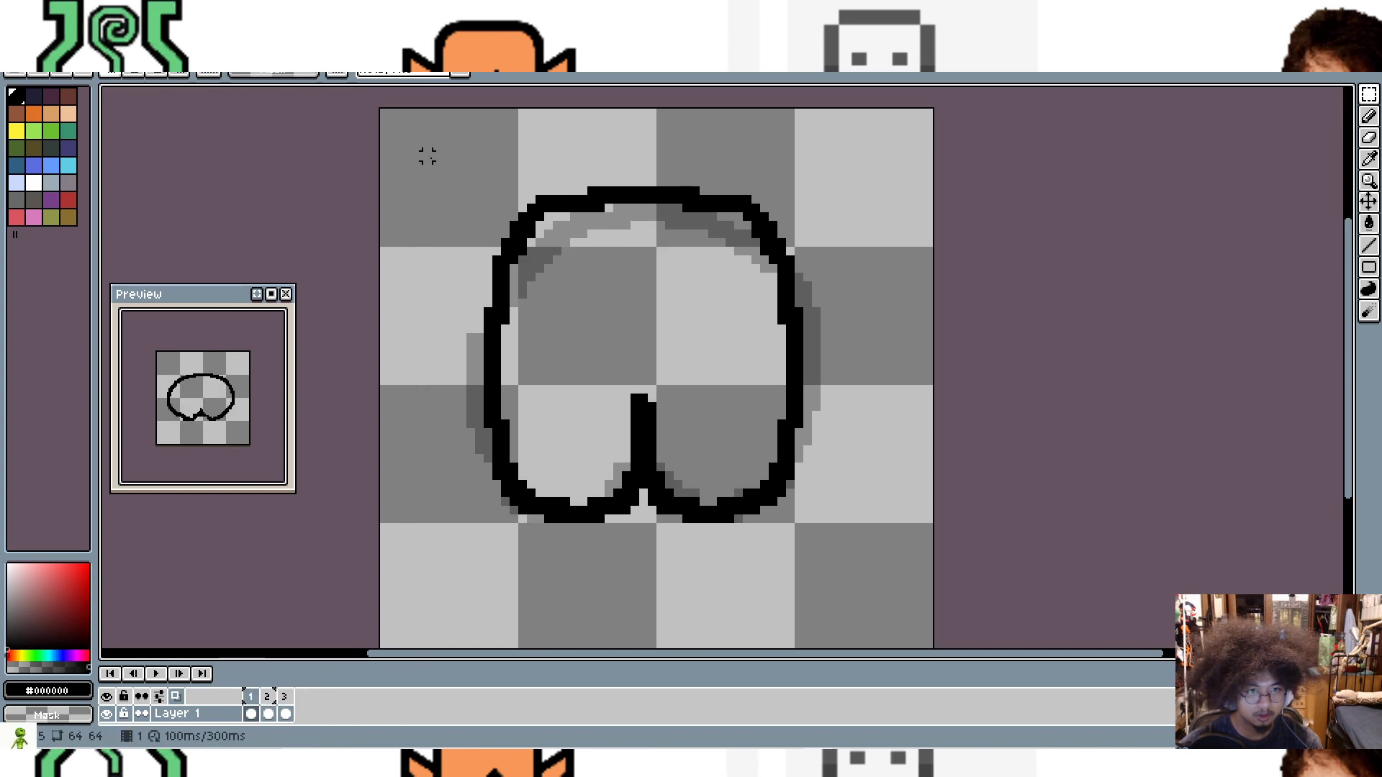
mouse_move(421, 149)
left_mouse_down()
mouse_move(839, 542)
mouse_move(849, 575)
left_mouse_up()
left_click(485, 136)
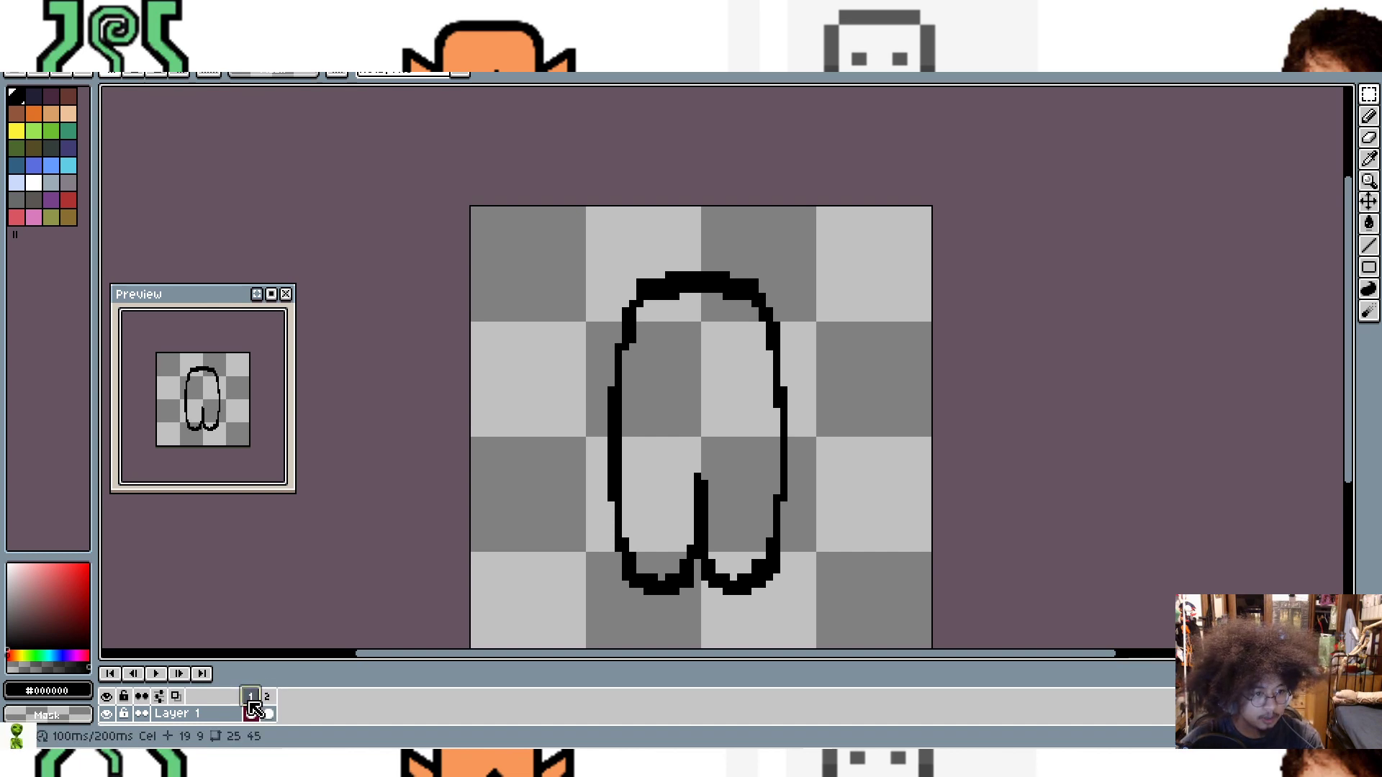
Step: Replace the narrow outline in frame 1 of the new sprite with the copied wide outline
left_click(268, 713)
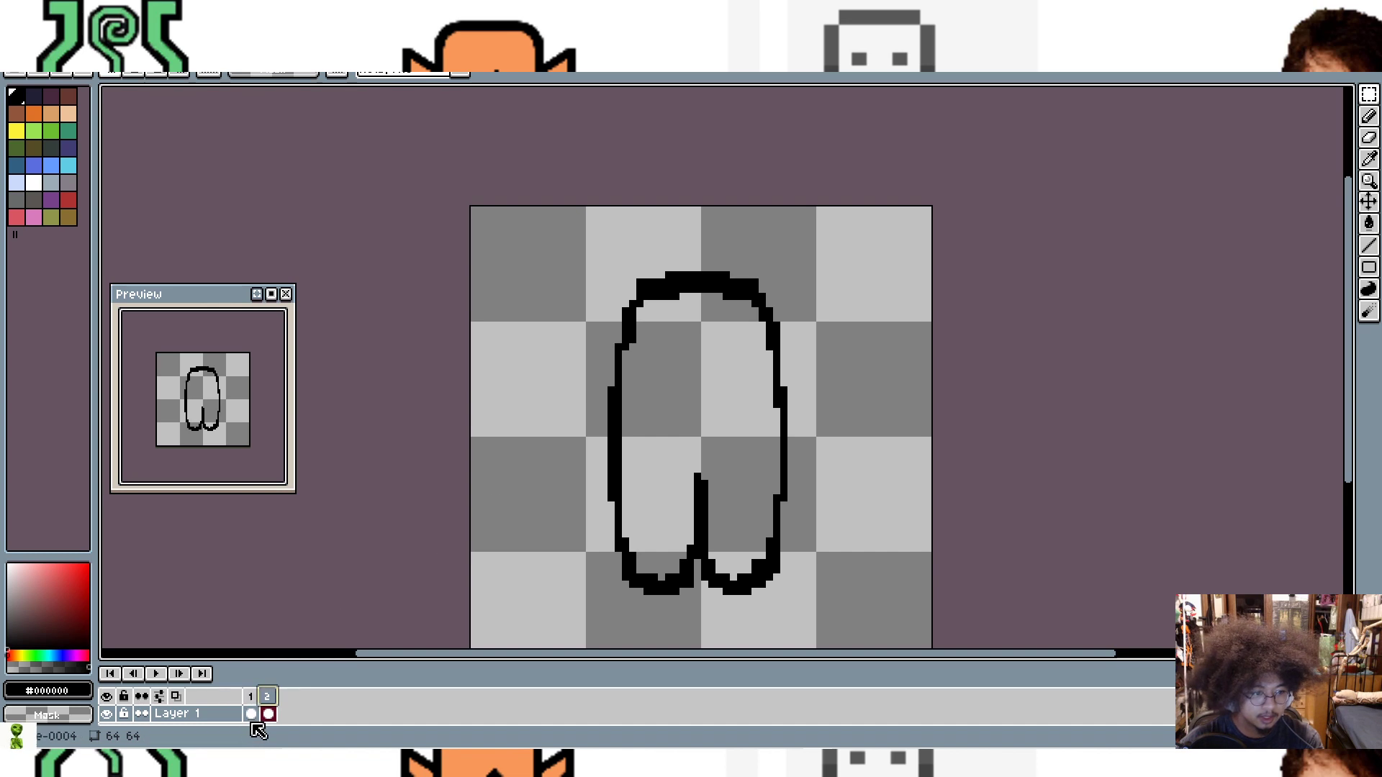
left_click_drag(596, 239, 884, 641)
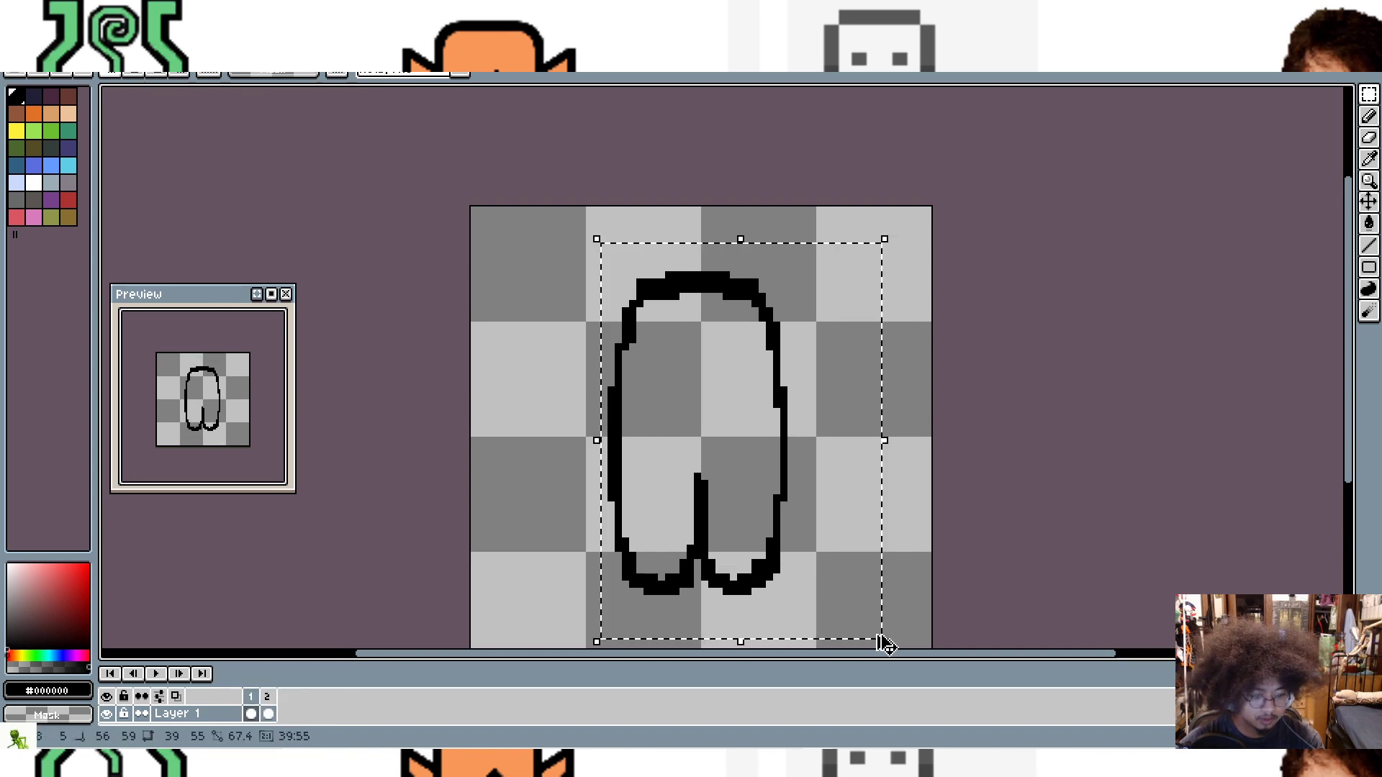
key("ctrl+v")
key("ctrl+z")
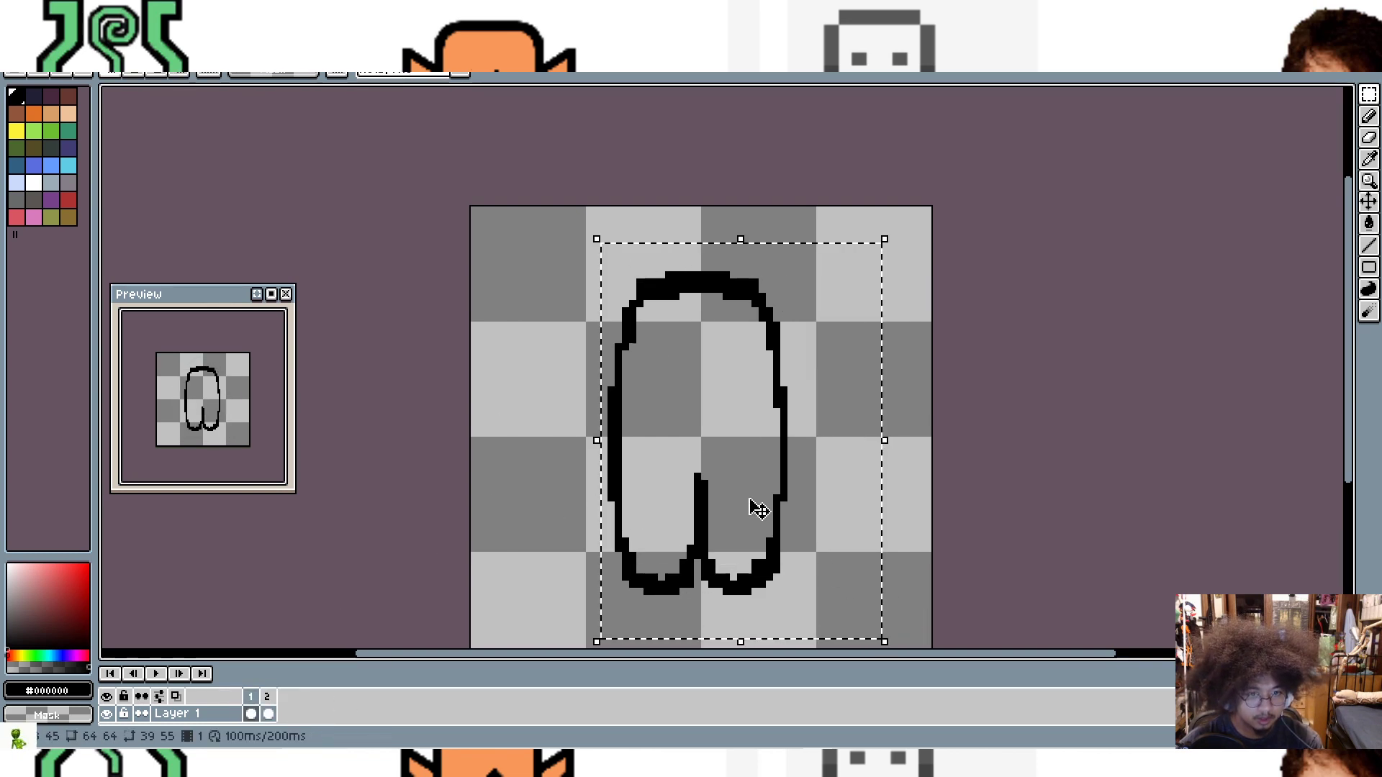
key("Delete")
key("ctrl+v")
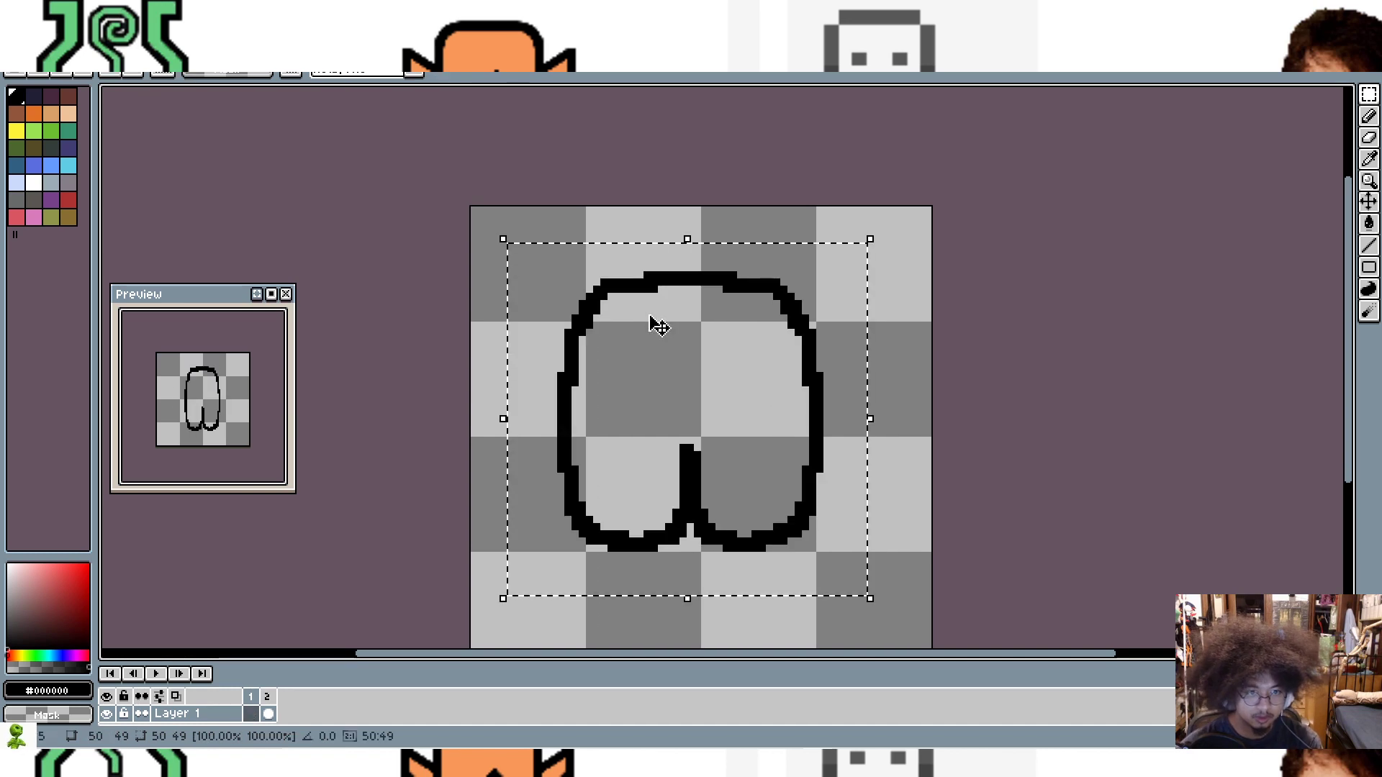
left_click(1077, 331)
Step: Shift the wide outline in frame 1 about 1 pixel right and compare its alignment with frame 2
key("Right")
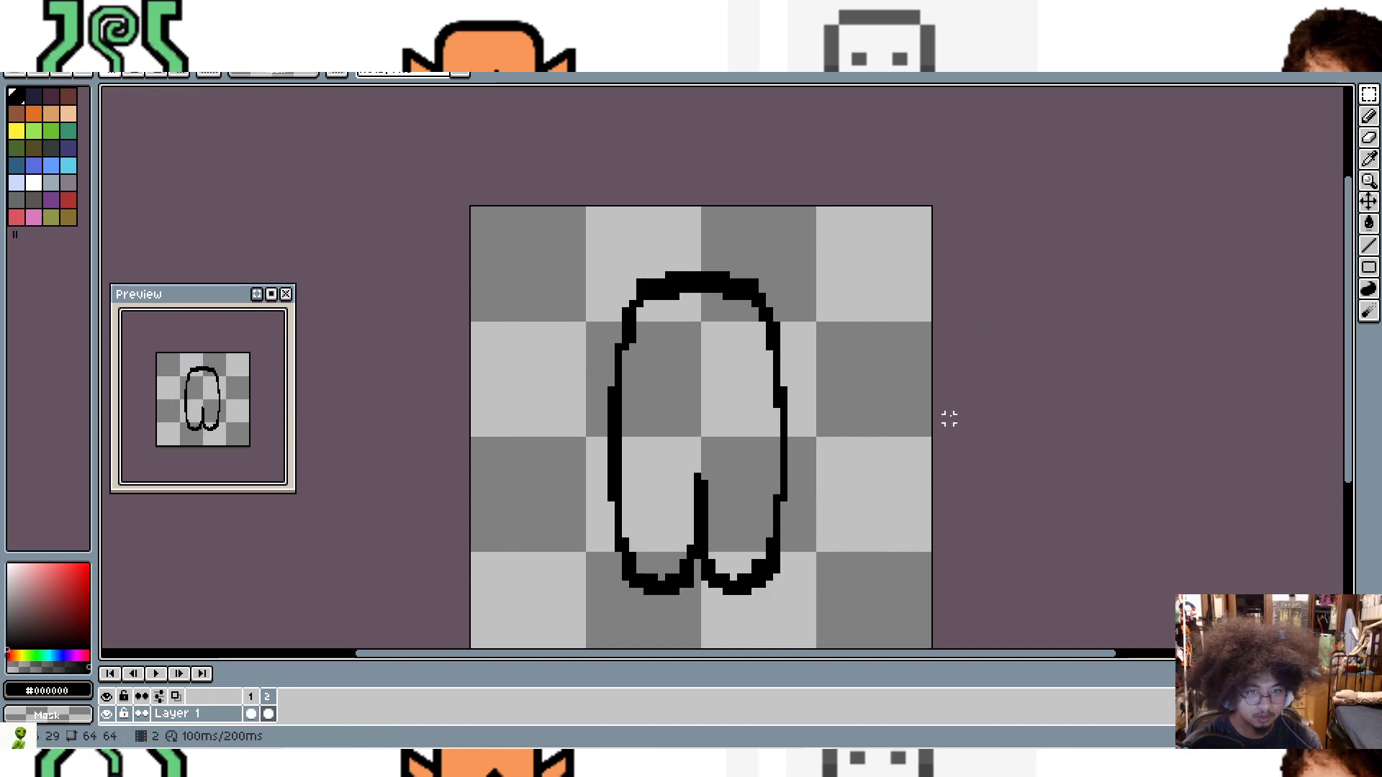
key("Left")
key("Right")
key("Left")
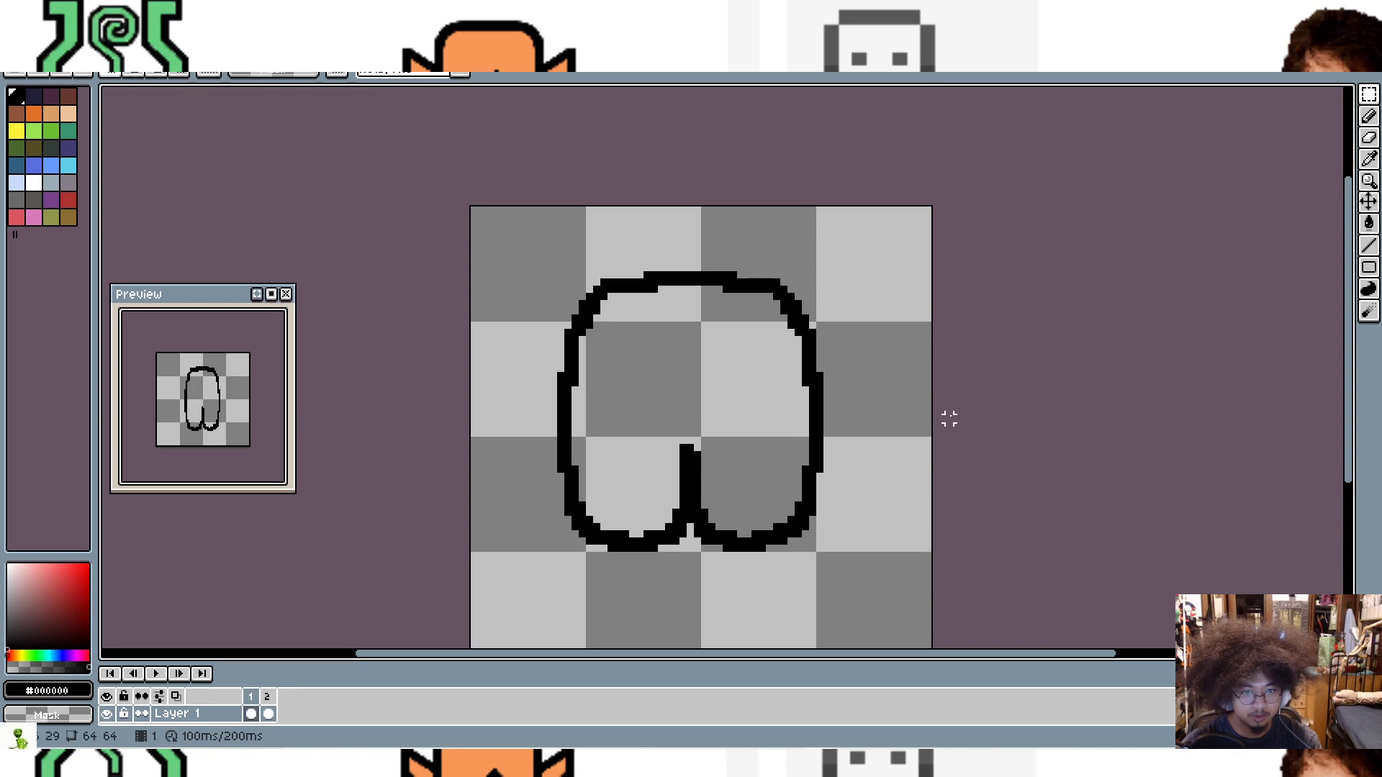
left_click_drag(502, 254, 875, 574)
left_click_drag(702, 419, 709, 420)
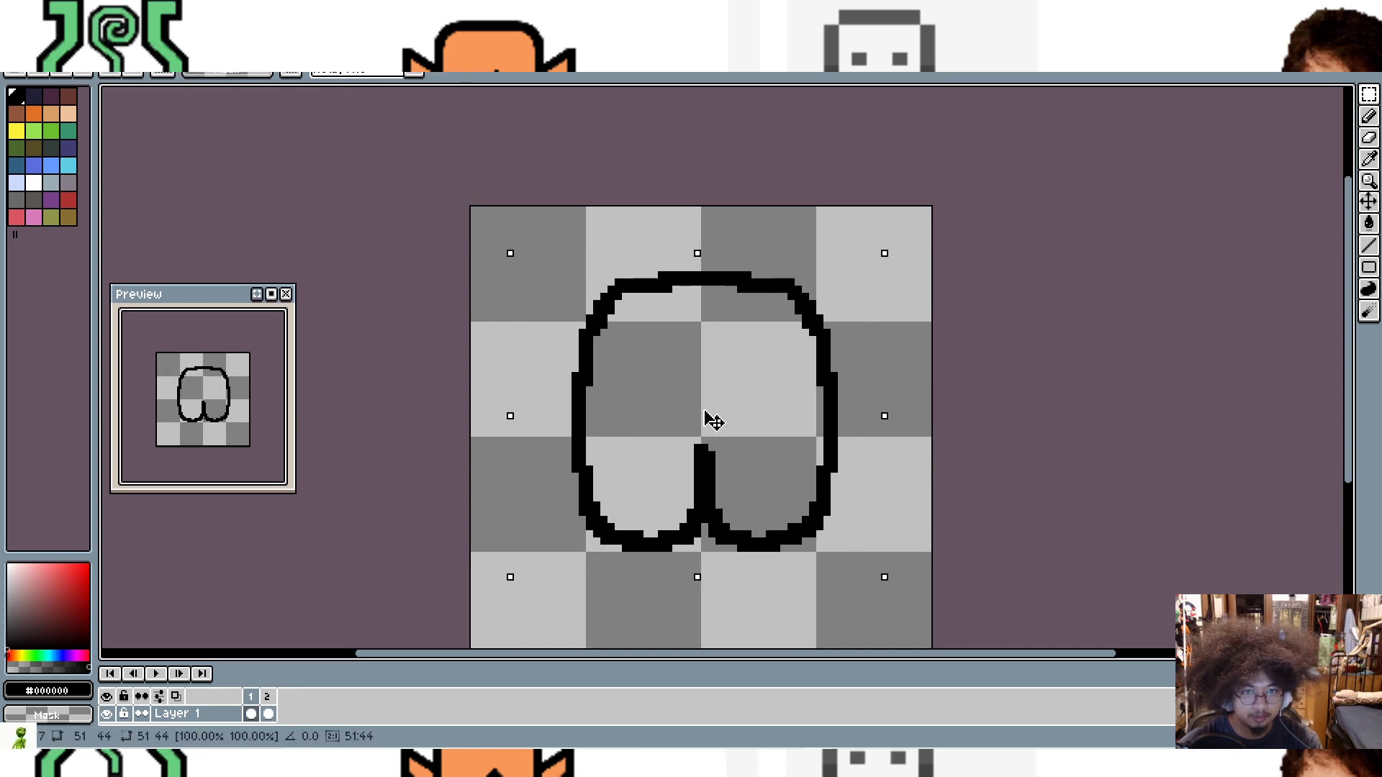
key("Return")
key("Right")
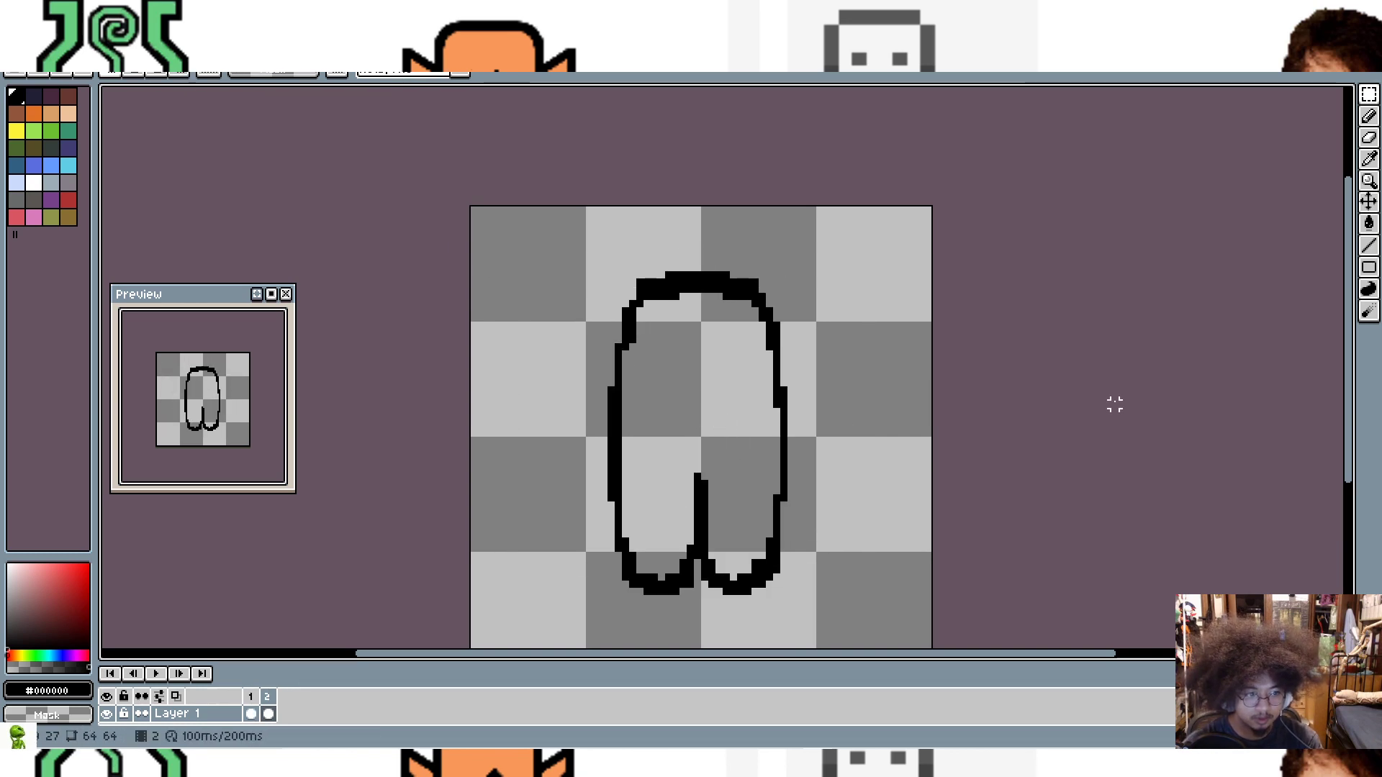
key("Left")
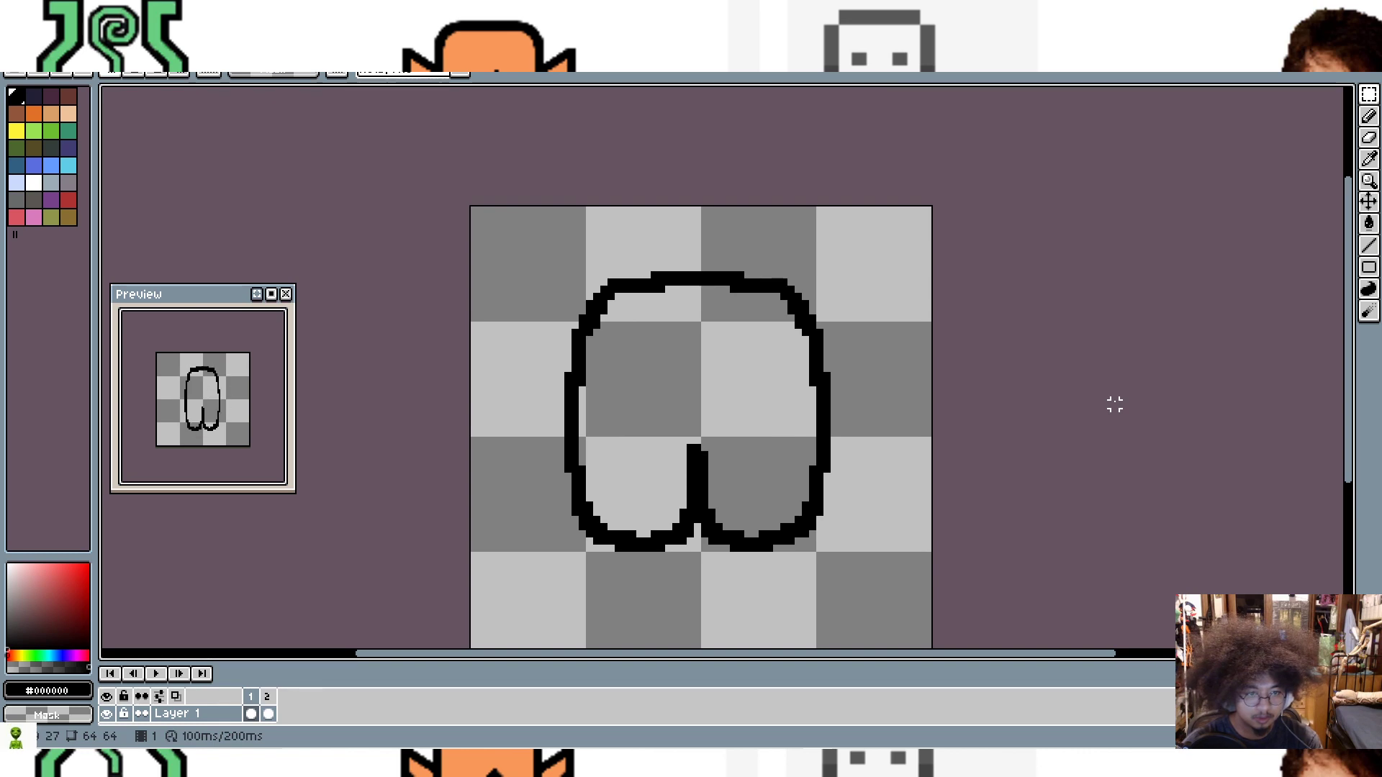
key("Right")
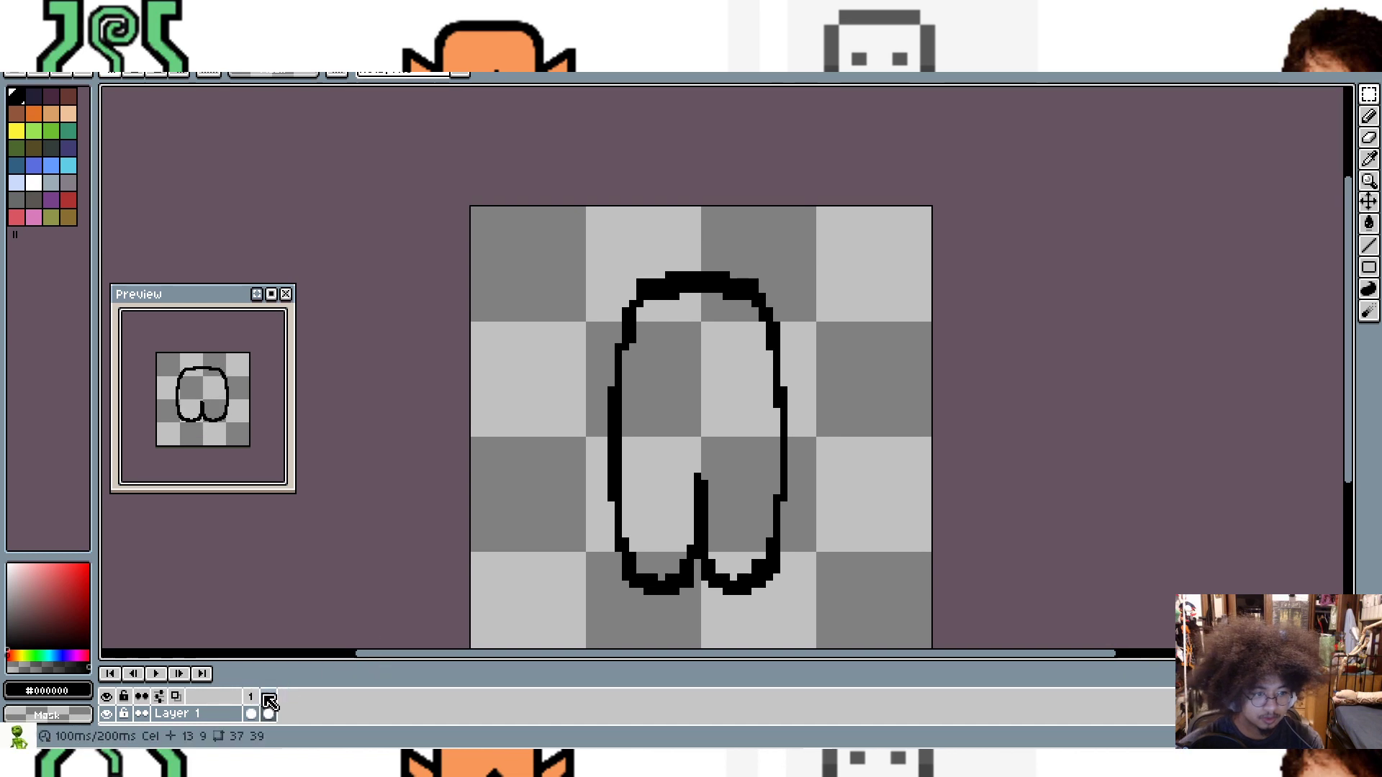
Step: Add a third frame that repeats the narrow outline of frame 2
right_click(275, 700)
left_click(352, 646)
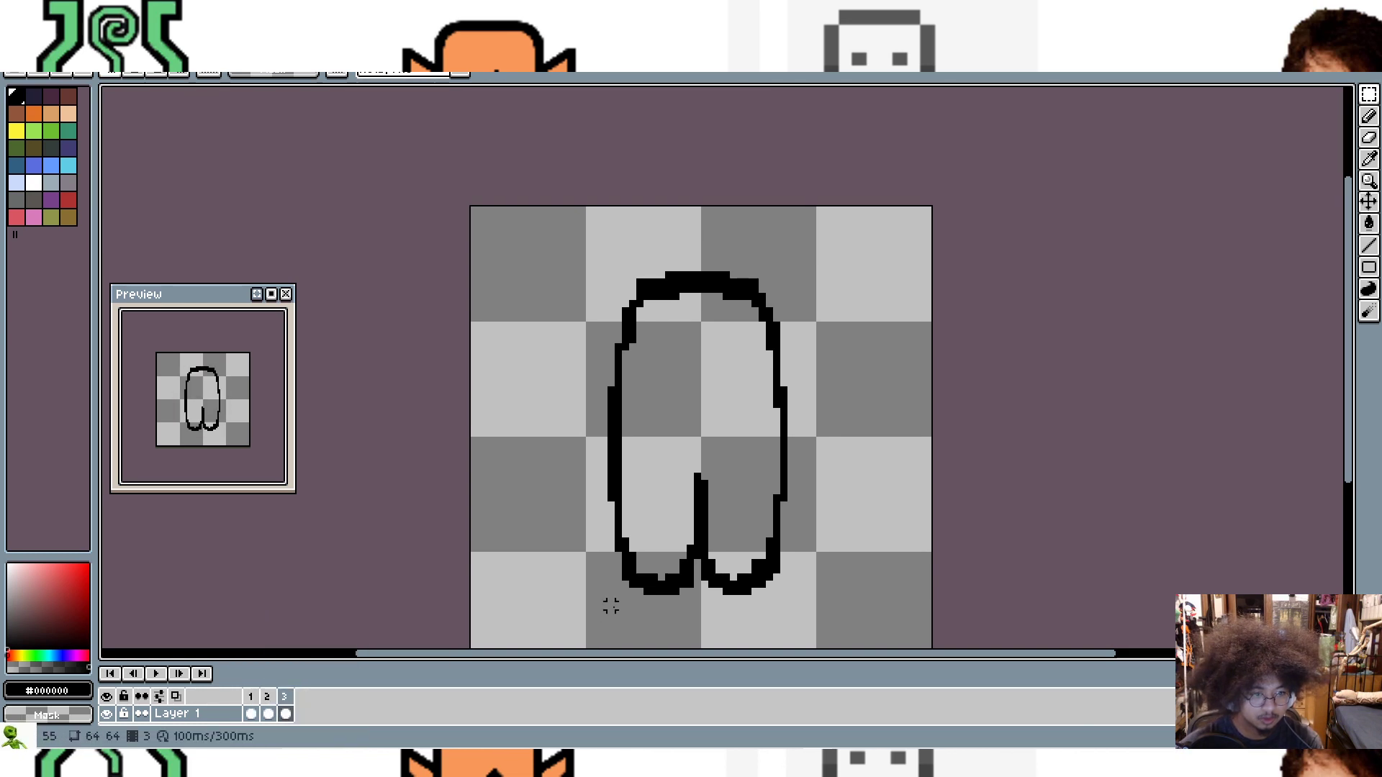
Step: Try to raise only the upper part of frame 3's outline by about 6 pixels
left_click_drag(522, 253, 855, 461)
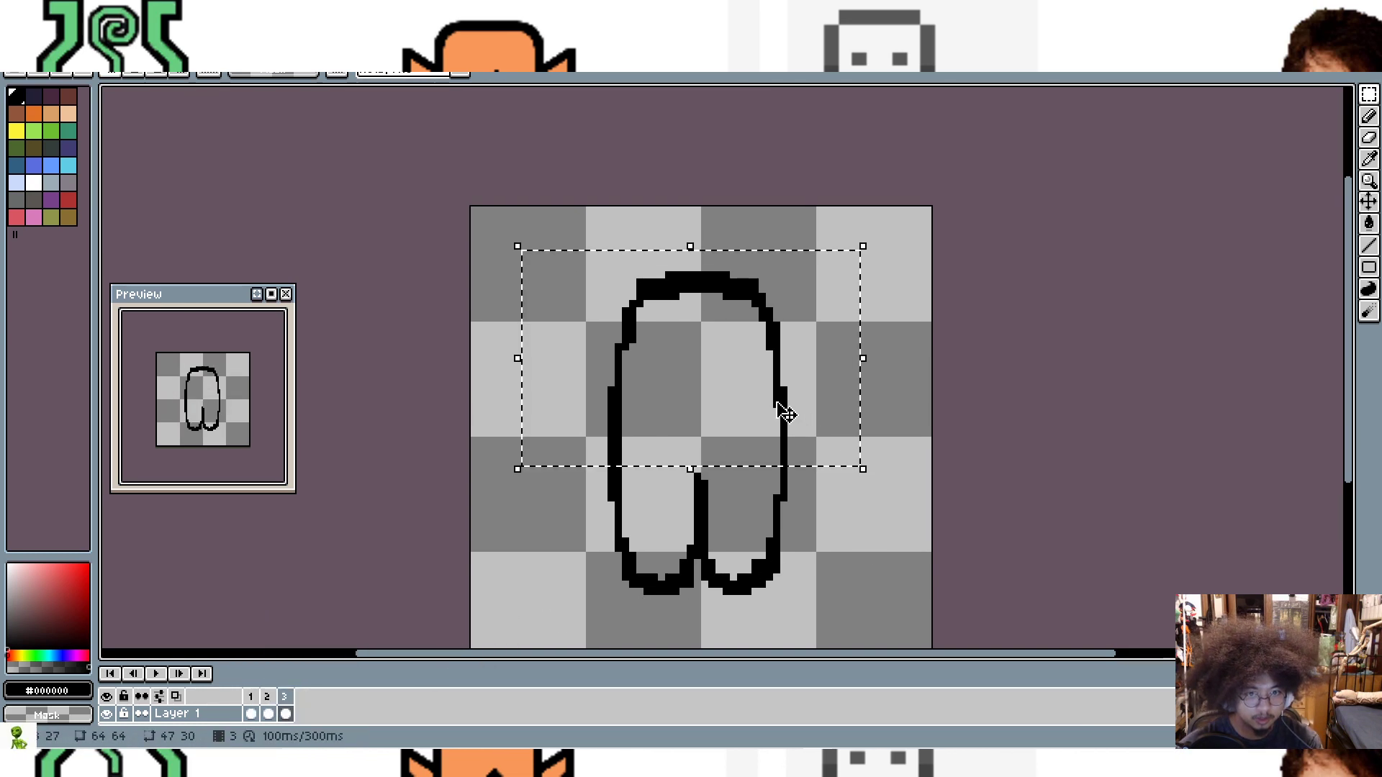
left_click_drag(780, 403, 784, 367)
left_click(1100, 426)
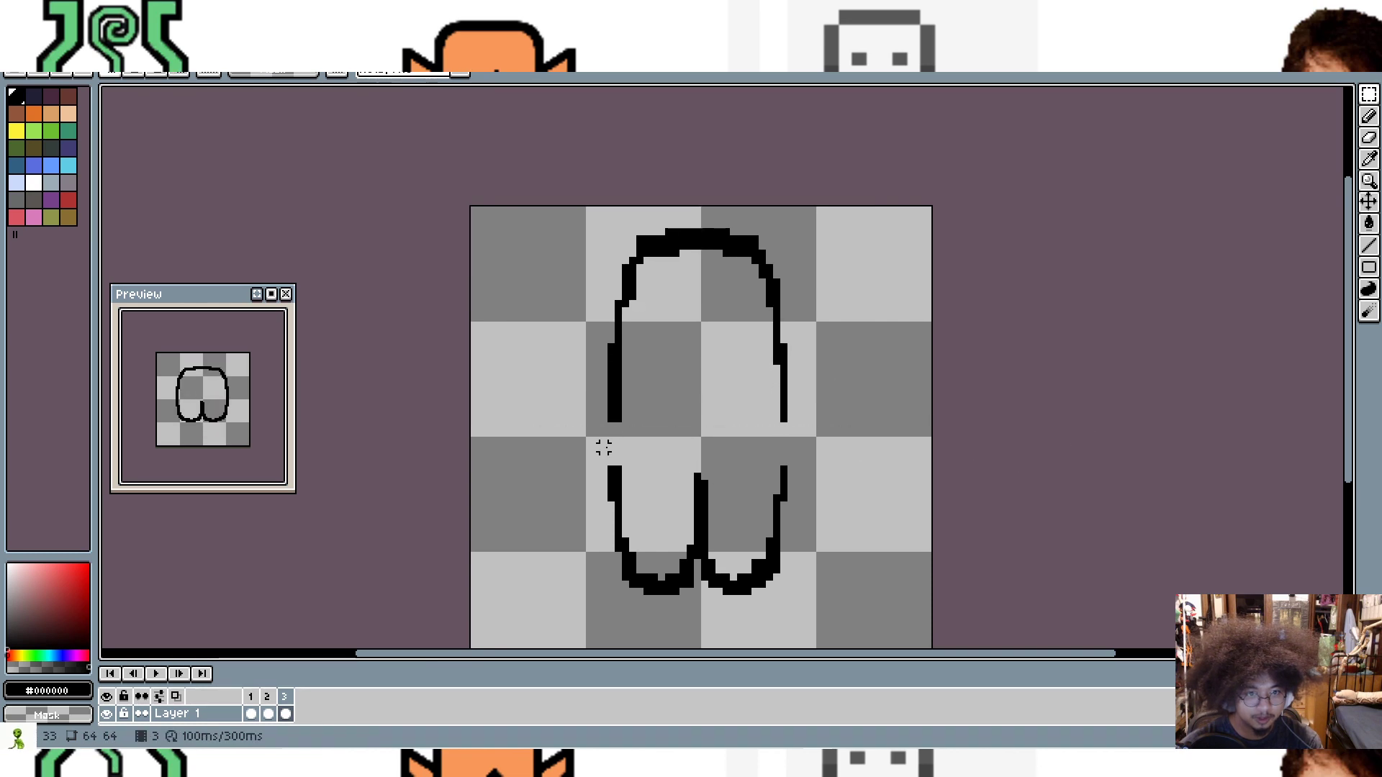
key("ctrl+z")
key("ctrl+z")
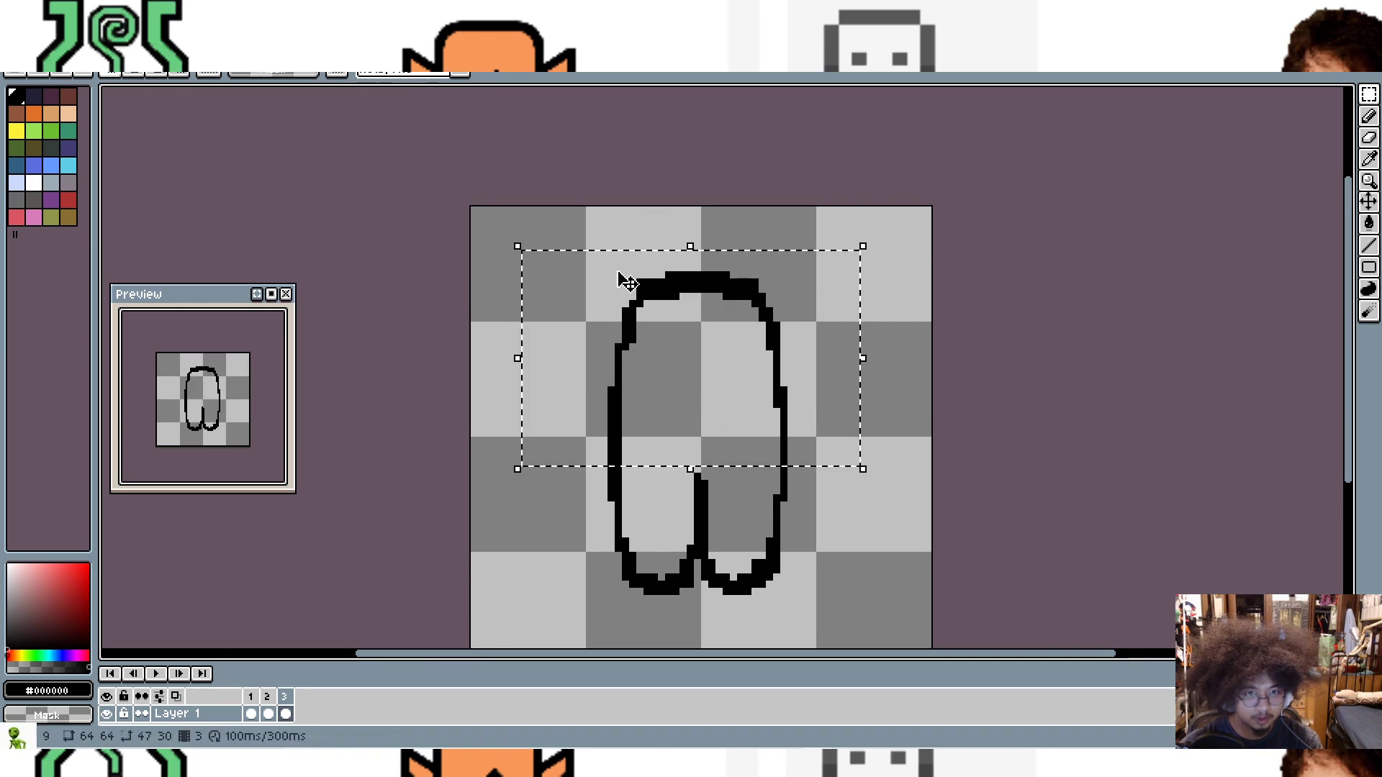
left_click(913, 412)
Step: Scale frame 3's outline to 95% width and stretch it upward to about 108.62% height
left_click_drag(552, 223, 834, 634)
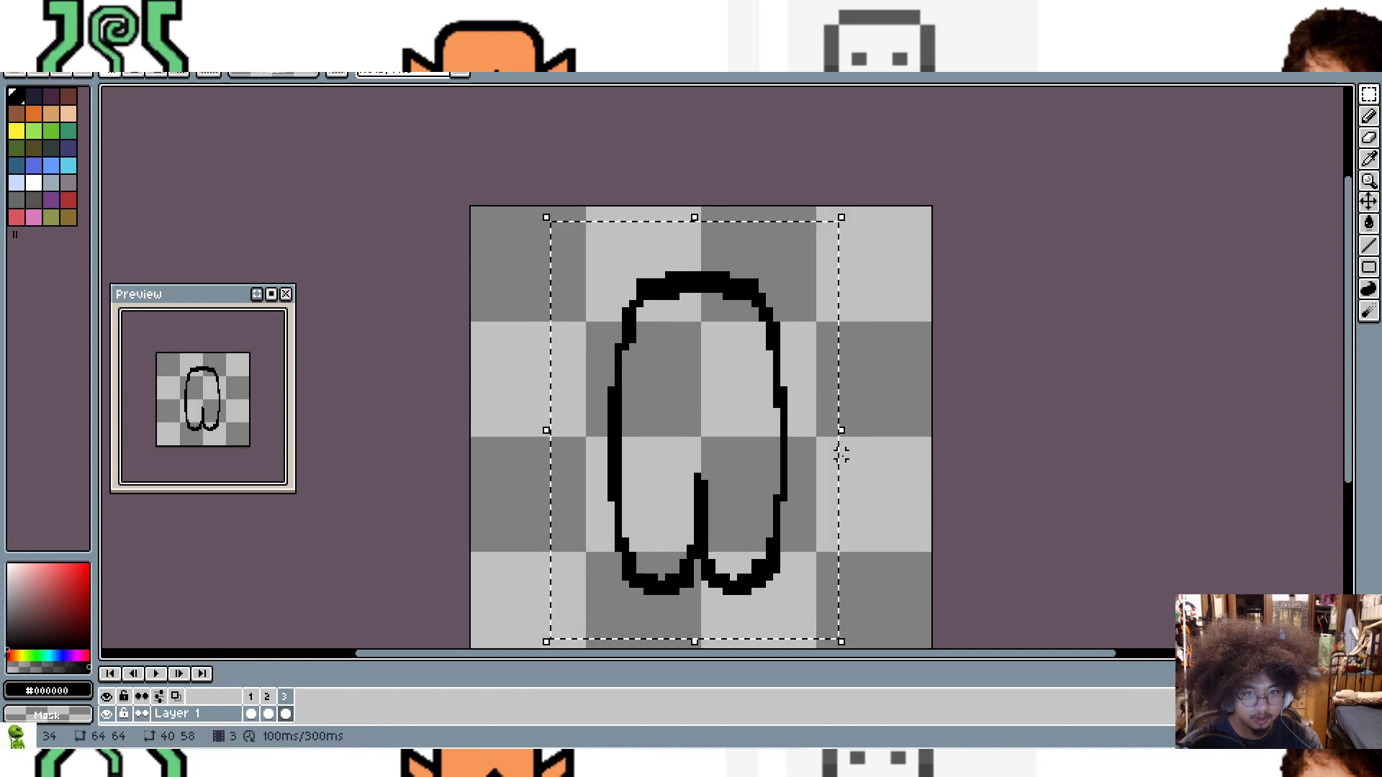
left_click_drag(841, 432, 827, 430)
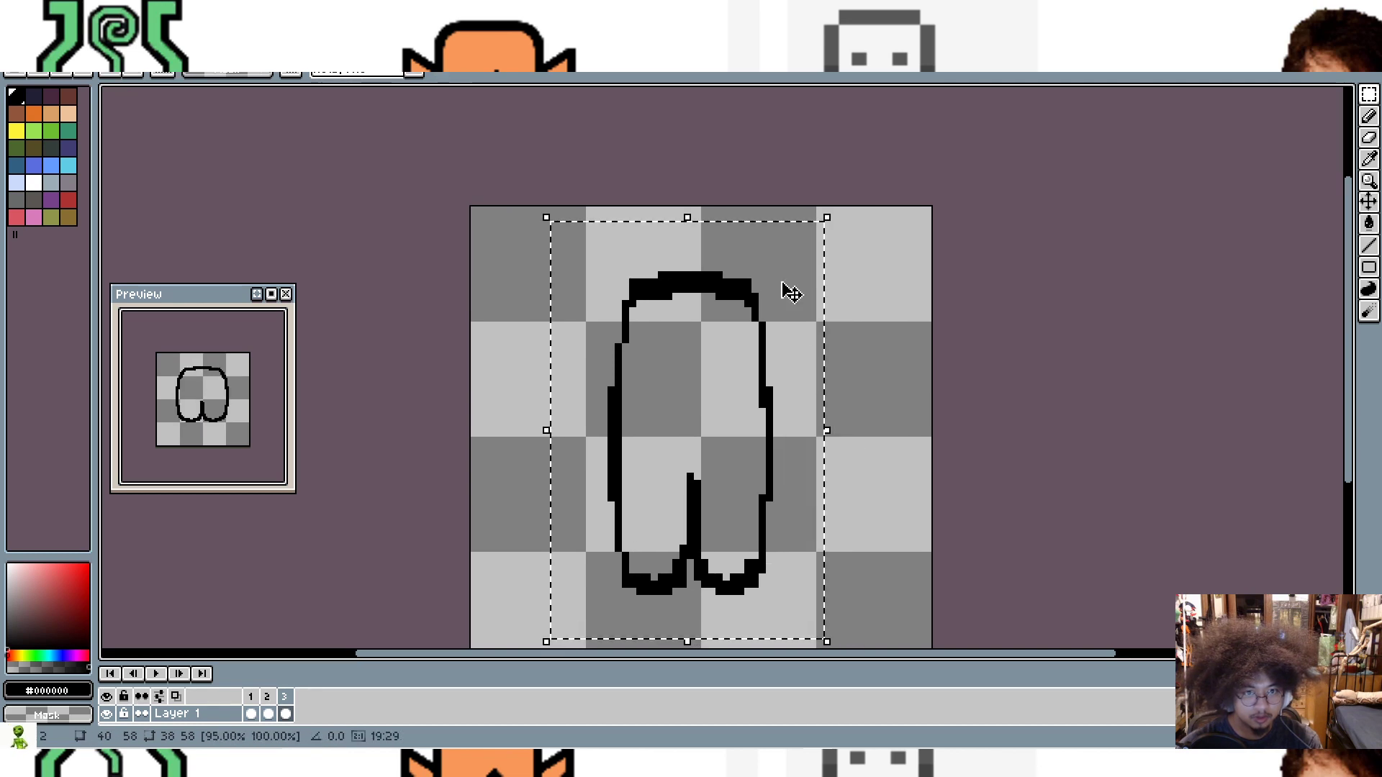
left_click_drag(690, 217, 690, 191)
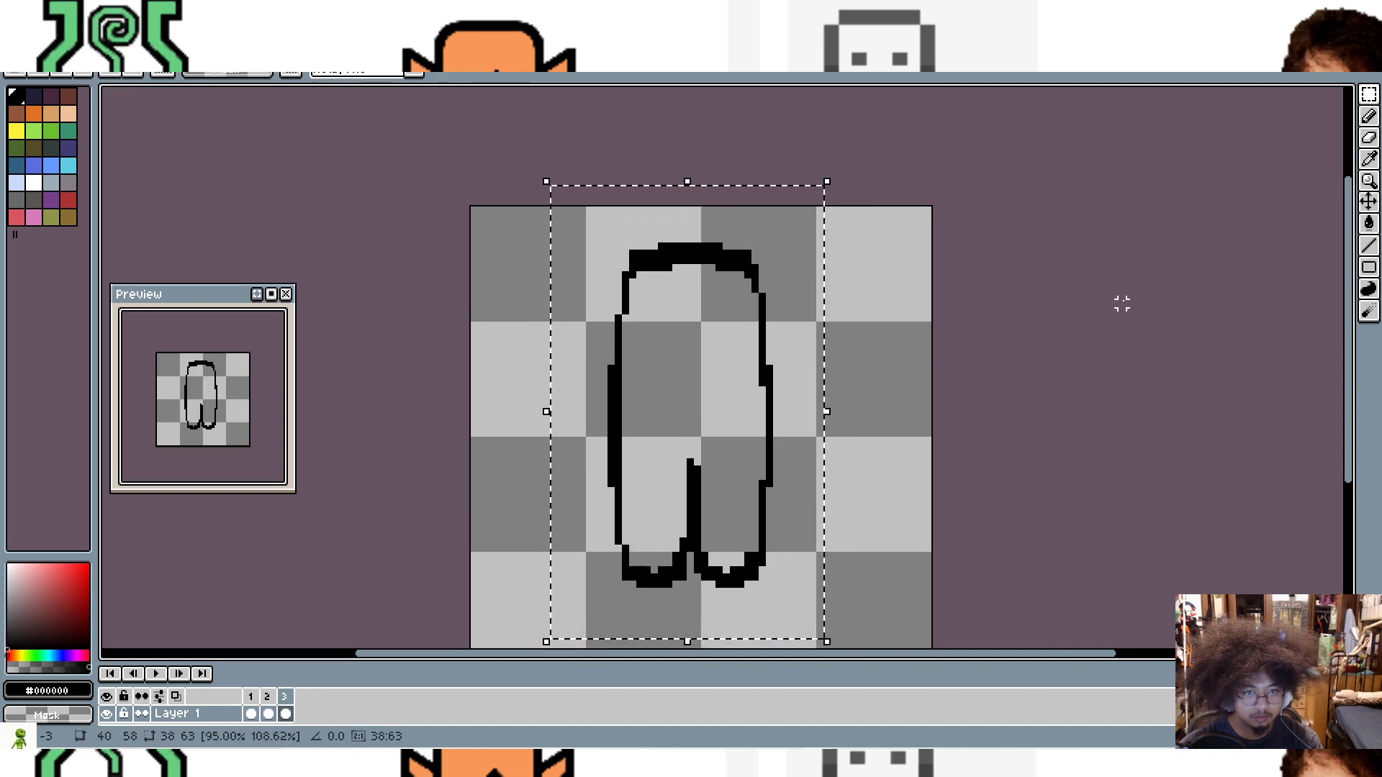
left_click(1122, 303)
Step: Thicken the left side of frame 3's outline in black with the Pencil, undoing strokes that bulge outward
left_click(1369, 117)
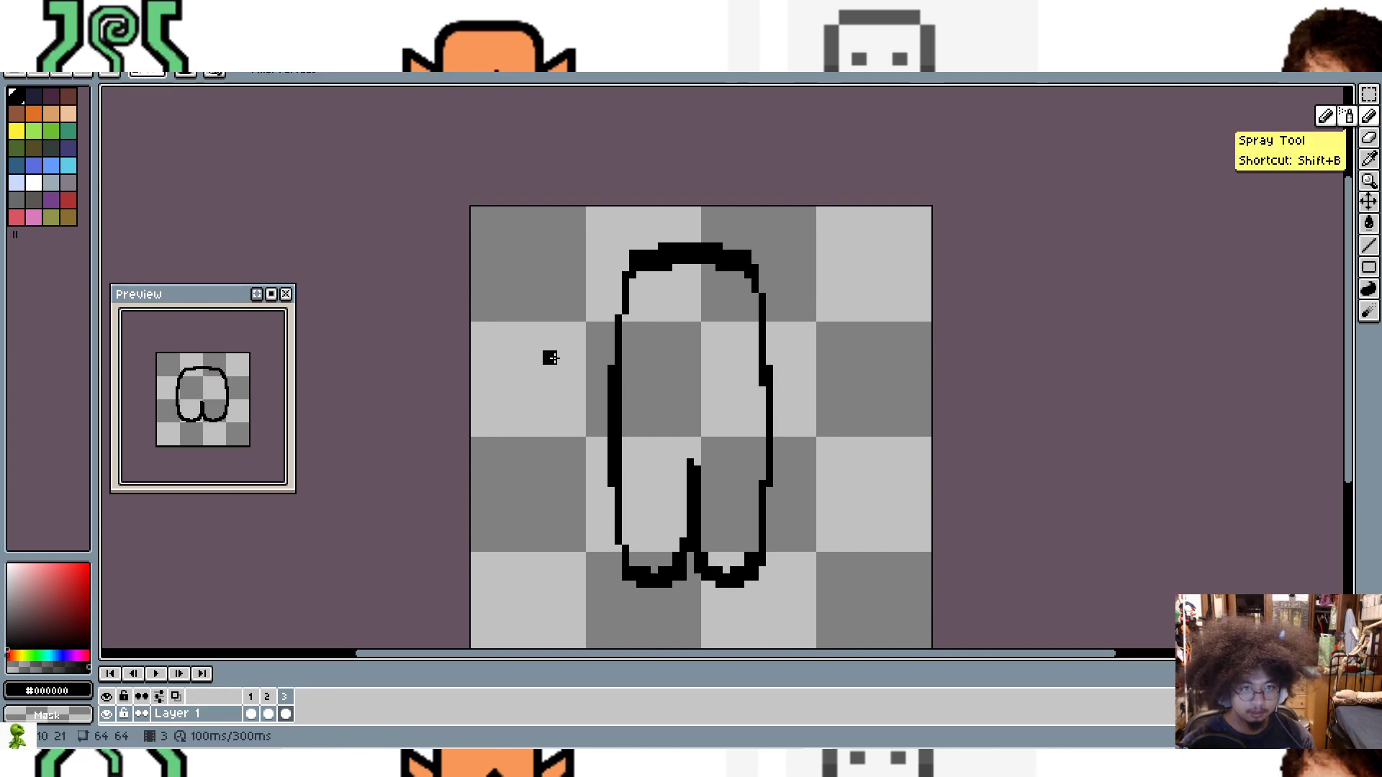
left_click(622, 279)
left_click_drag(633, 268, 625, 368)
key("ctrl+z")
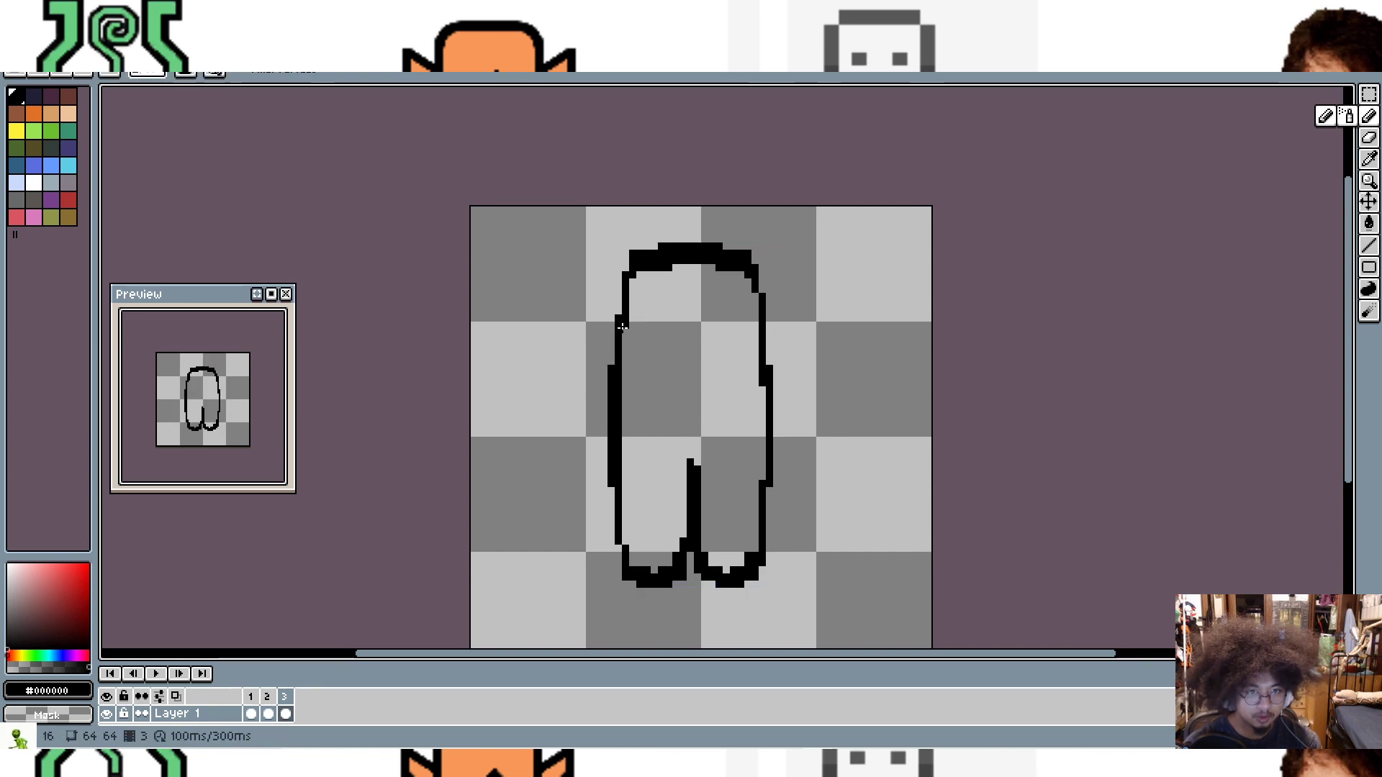
left_click(622, 293)
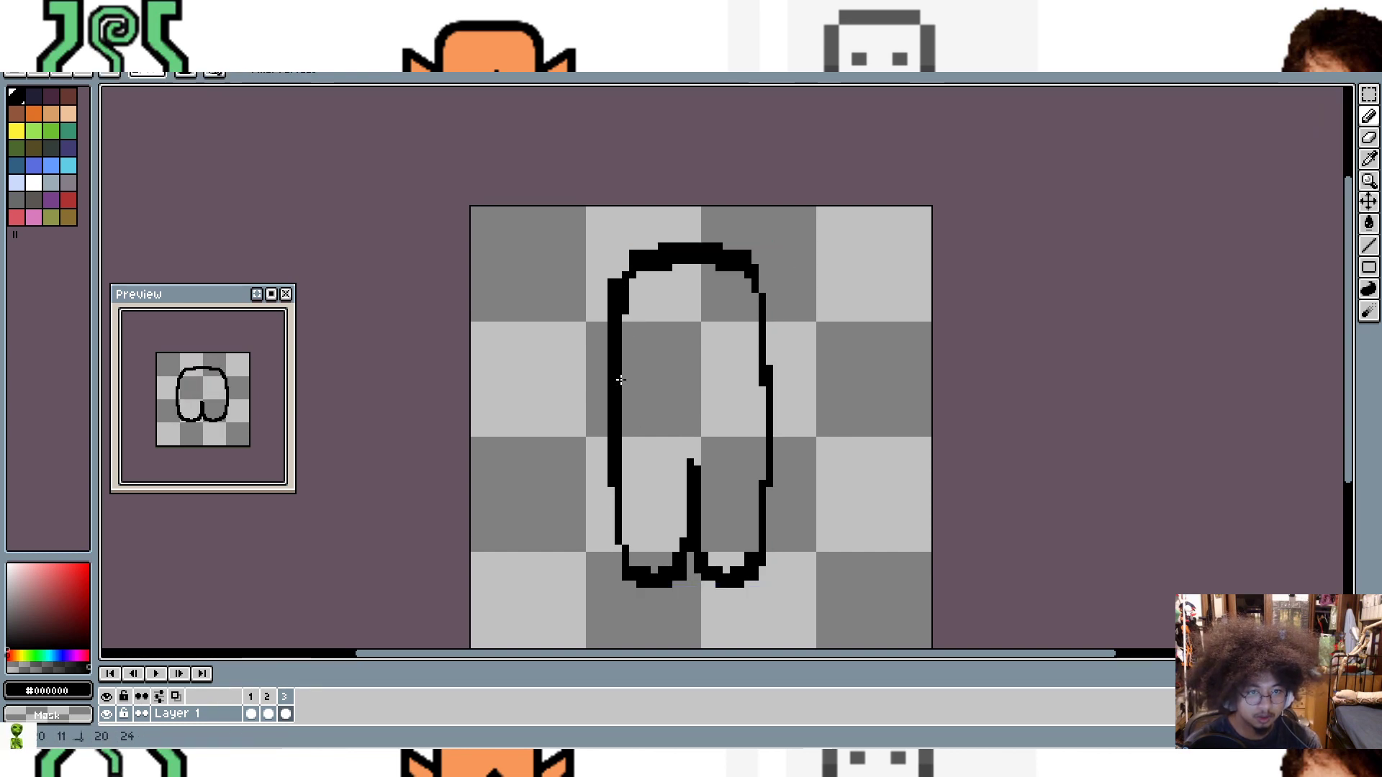
key("ctrl+z")
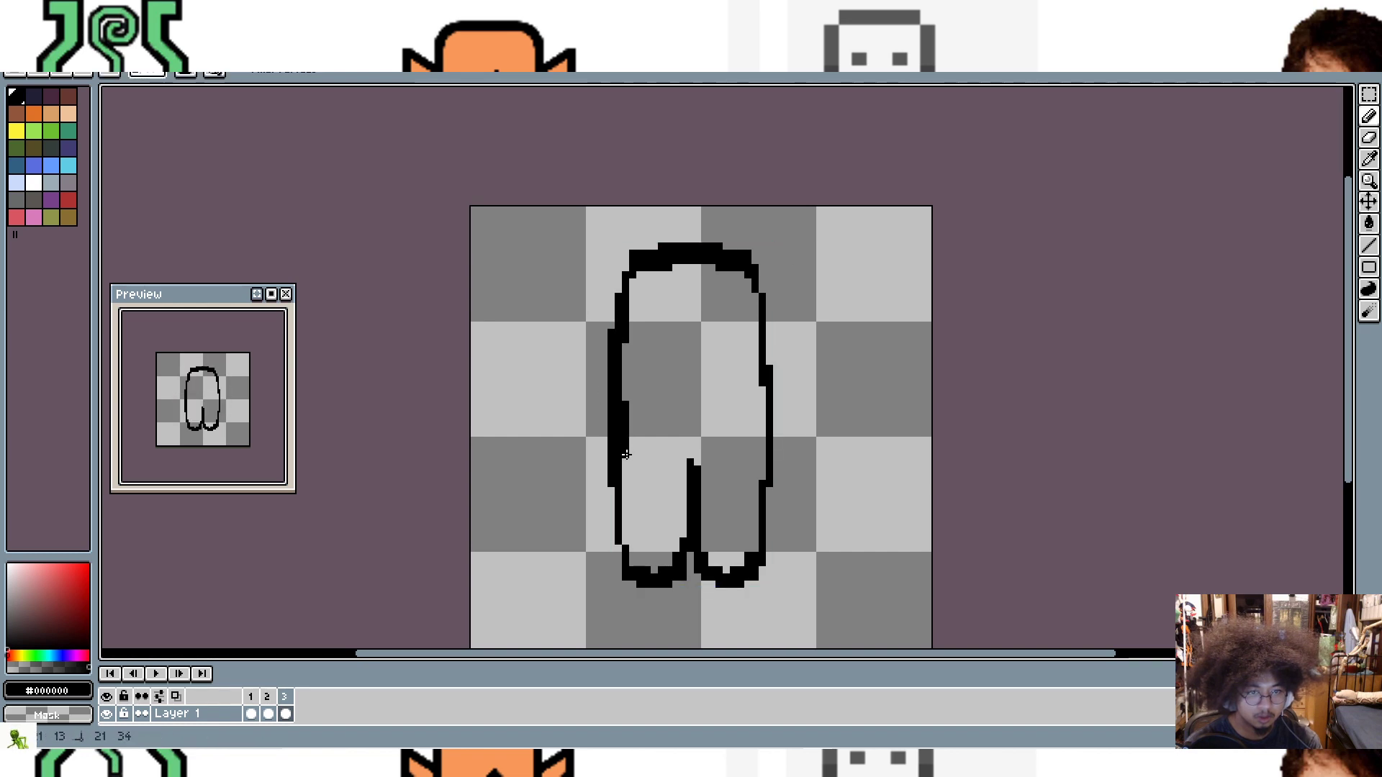
left_click_drag(625, 525, 631, 562)
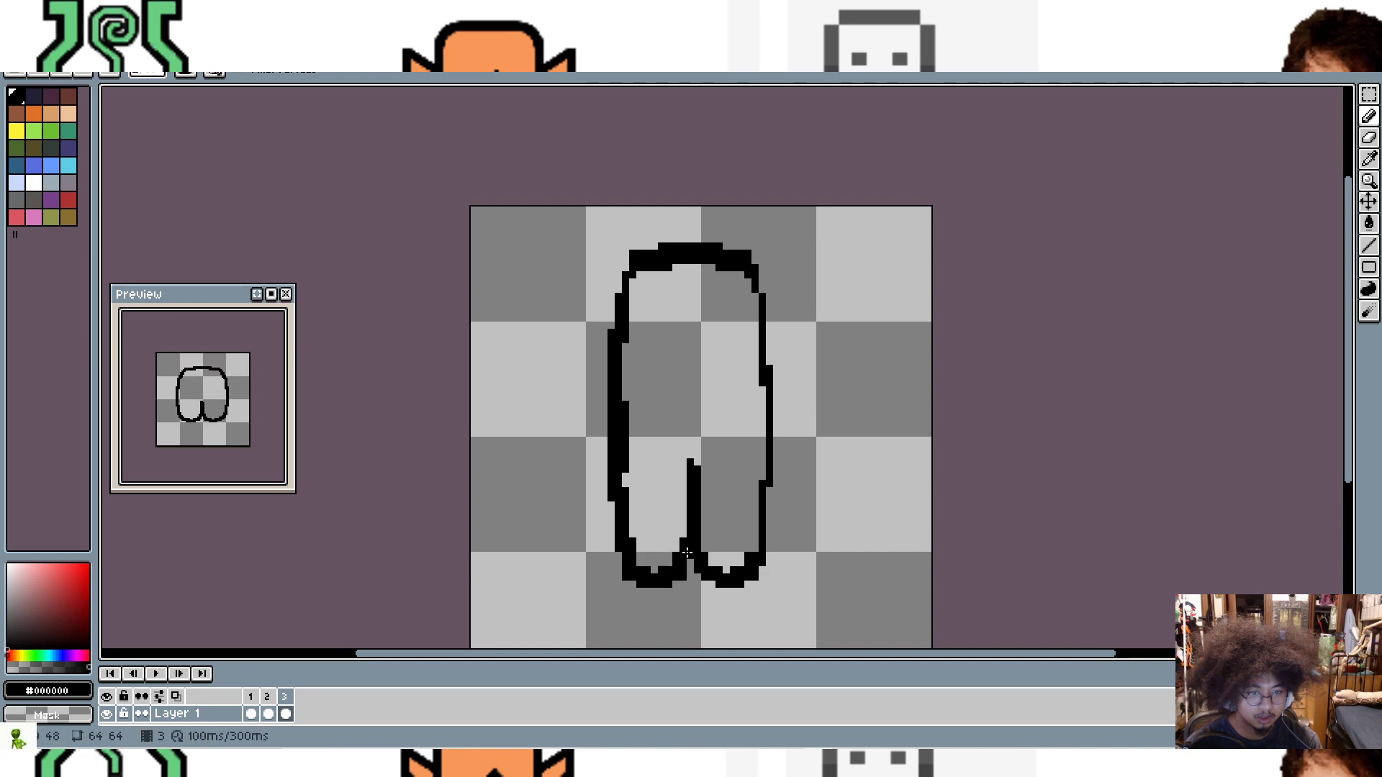
Step: Thicken the right side of frame 3's outline in black from the foot up to the upper corner
left_click_drag(760, 557, 769, 524)
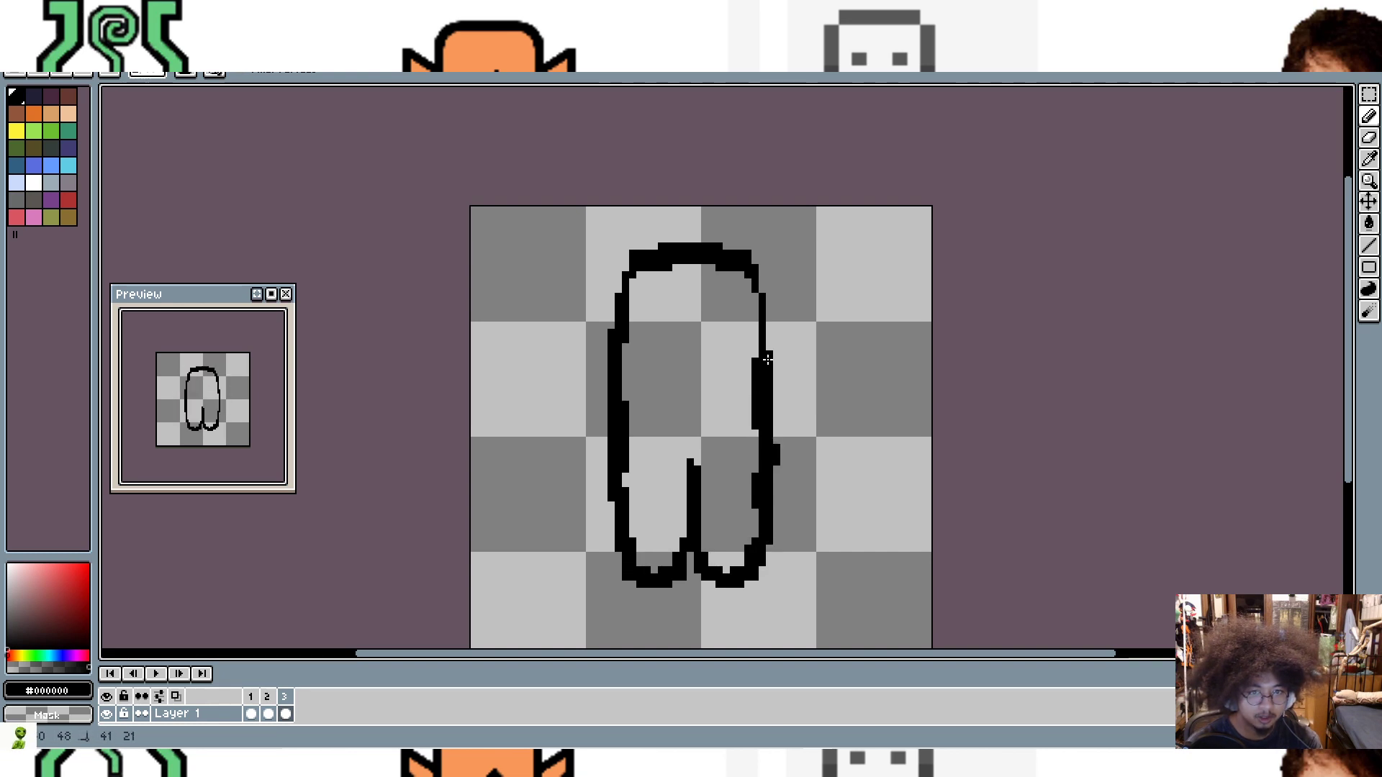
left_click_drag(767, 359, 761, 331)
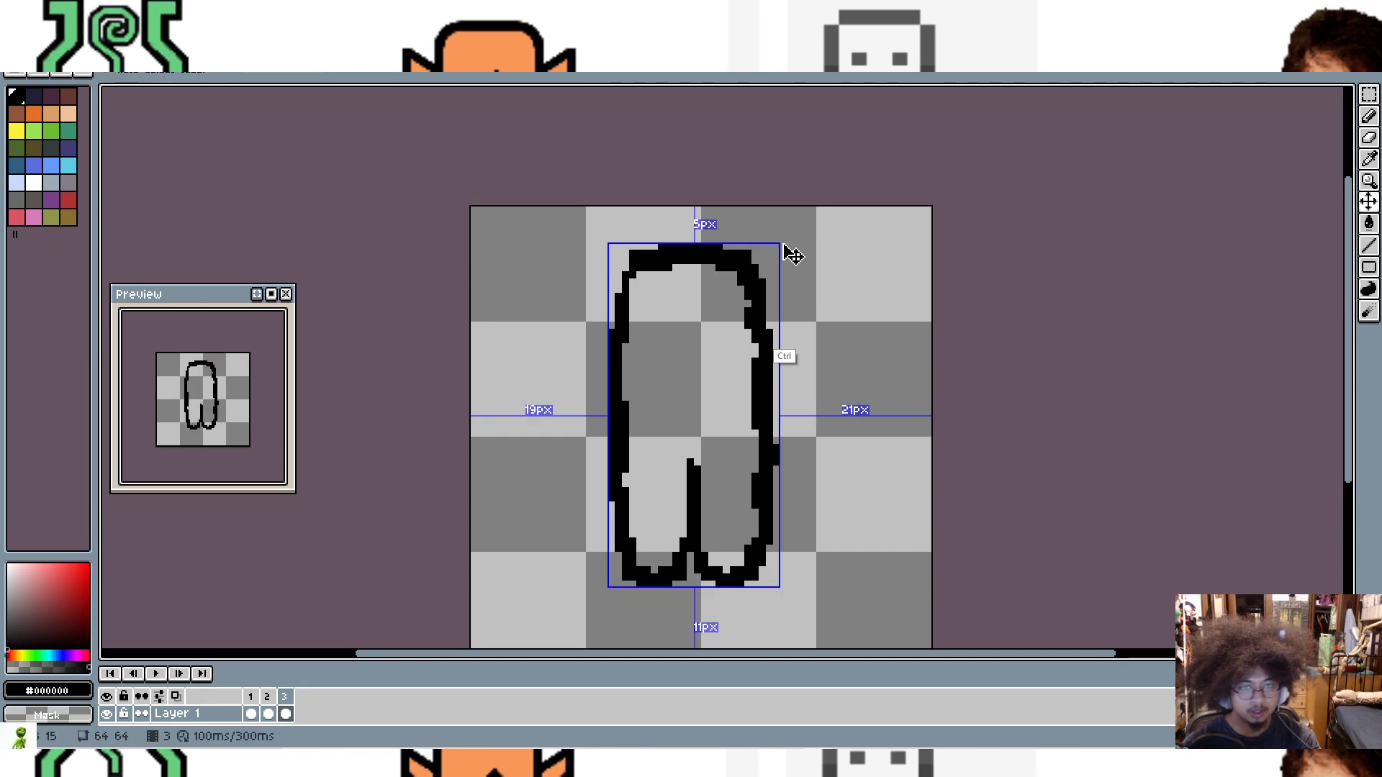
key("e")
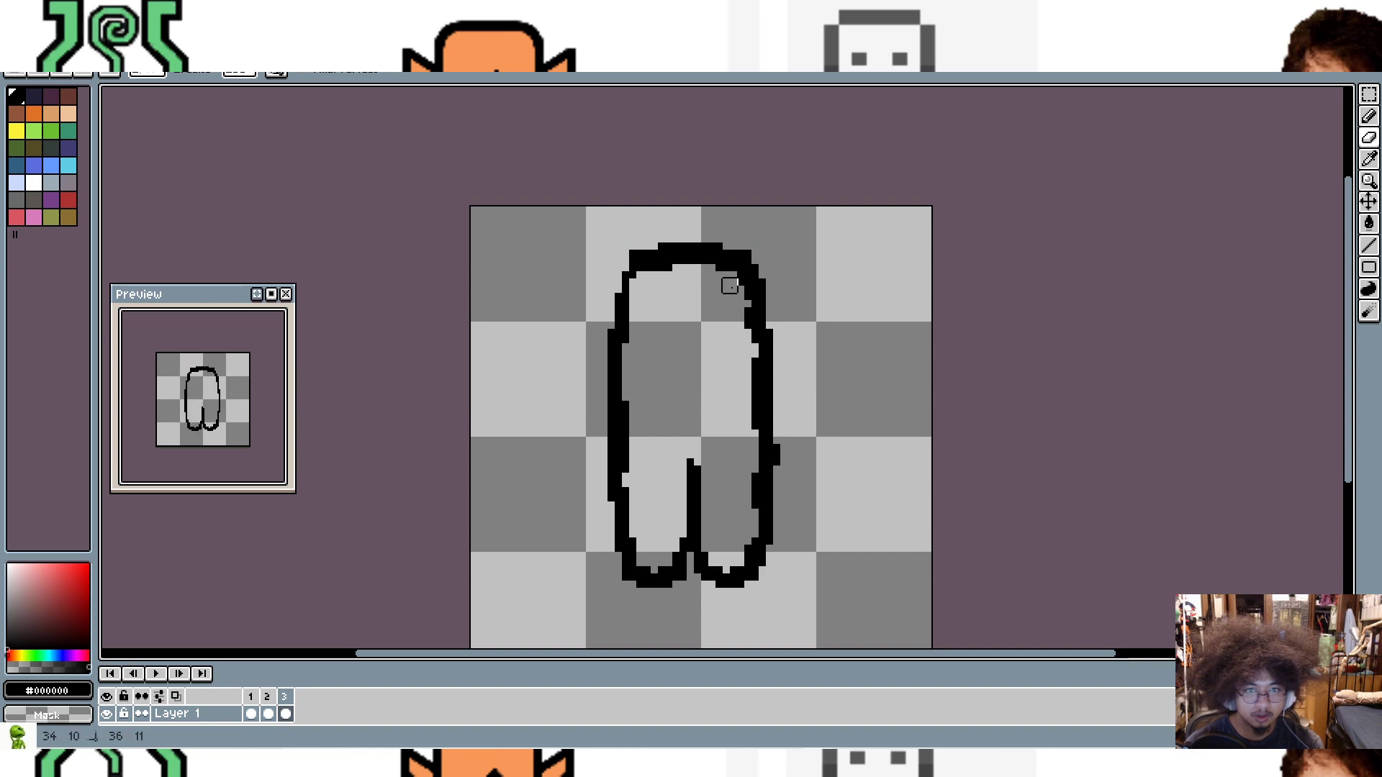
key("b")
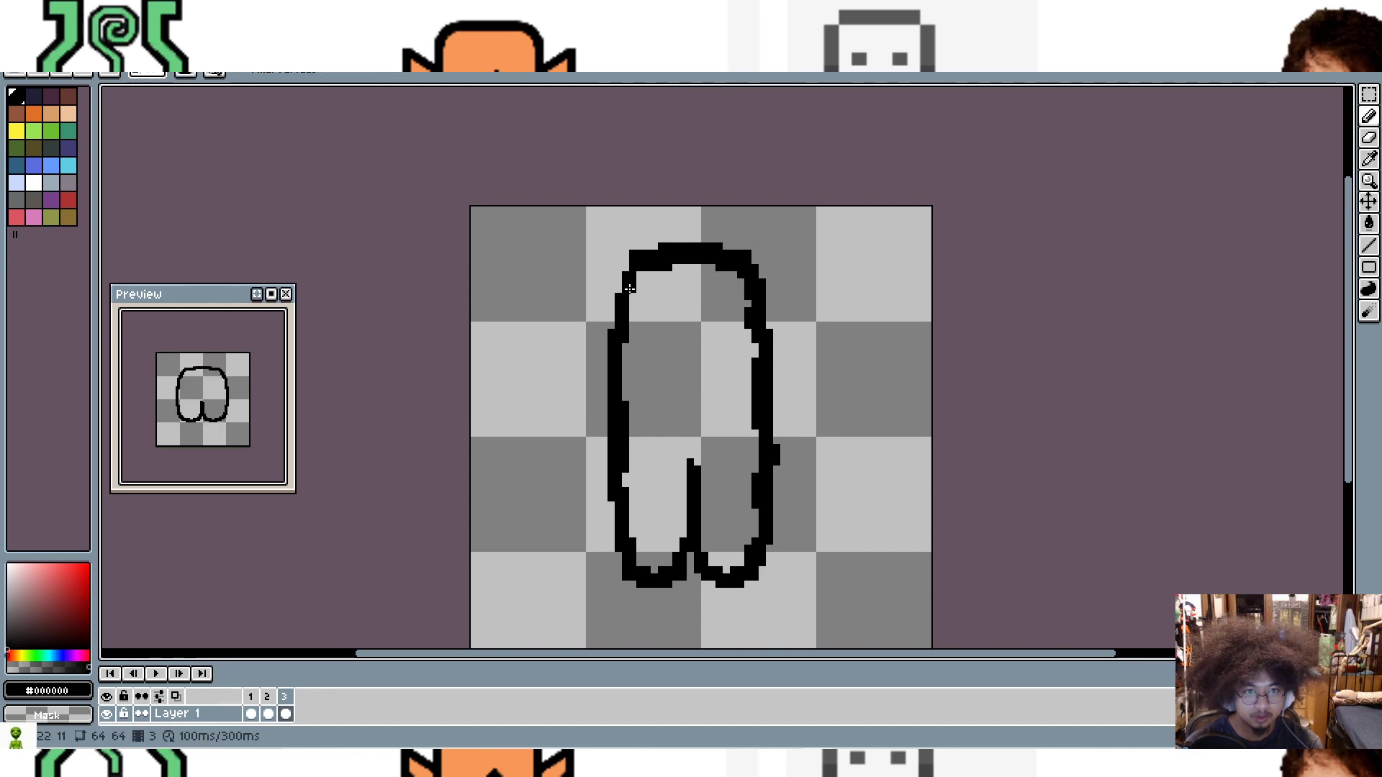
Step: Erase the bump outside frame 3's right edge and fill the uneven spots along the inner edges
key("e")
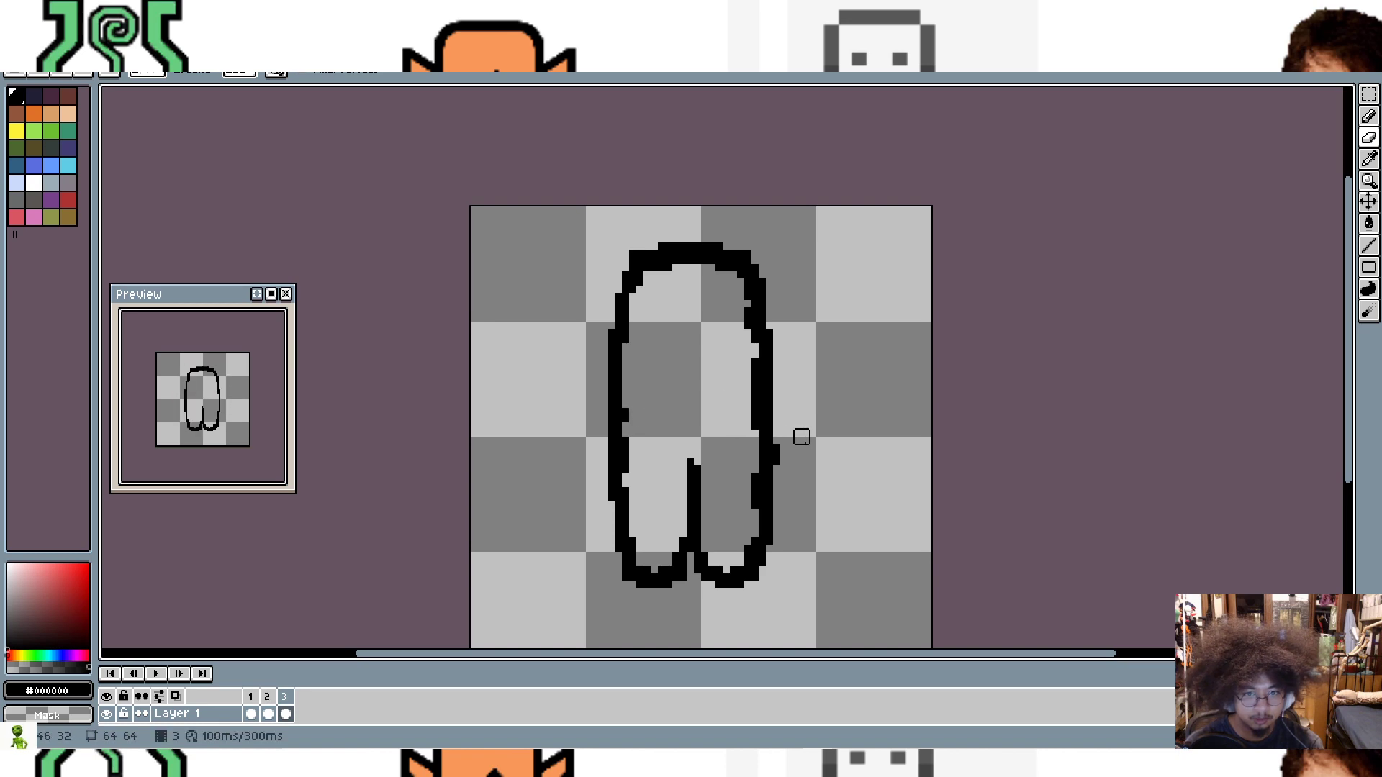
left_click(780, 444)
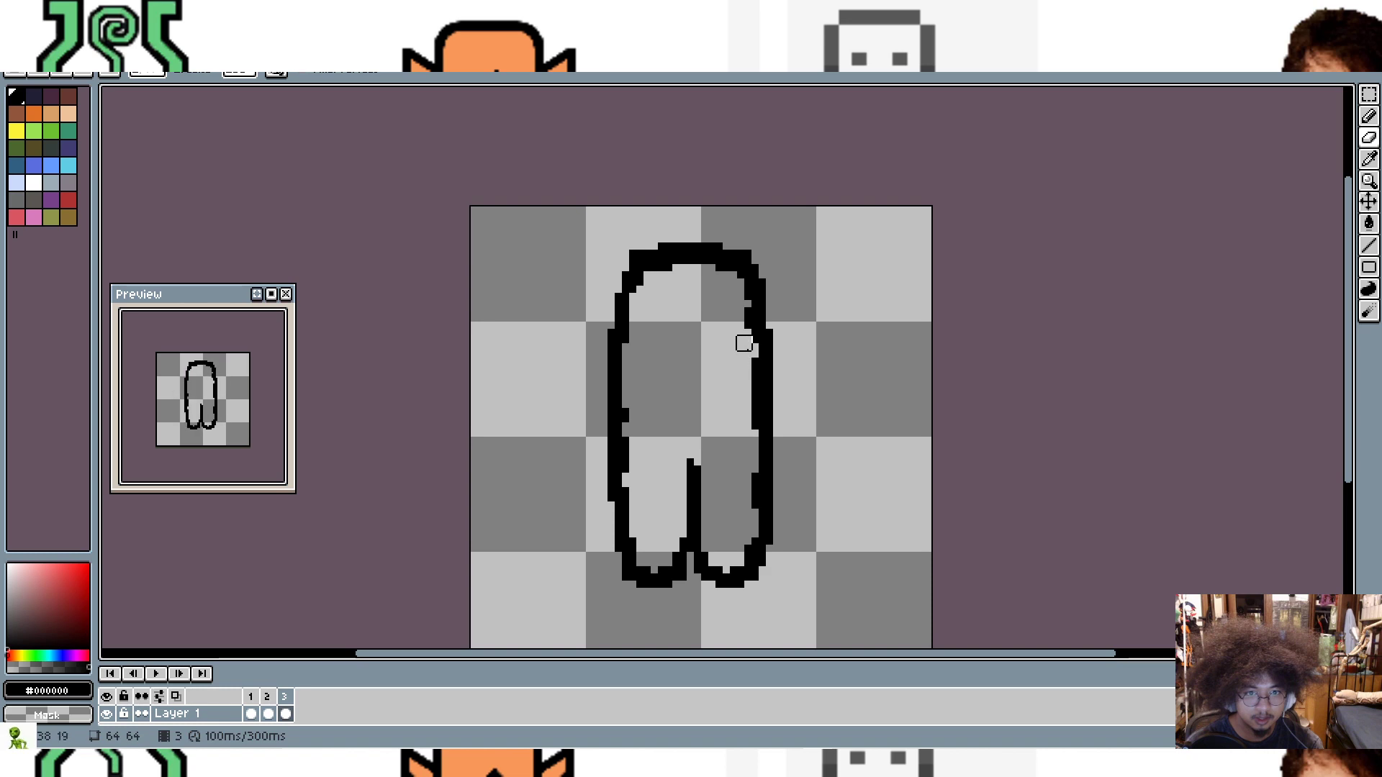
key("b")
left_click(754, 306)
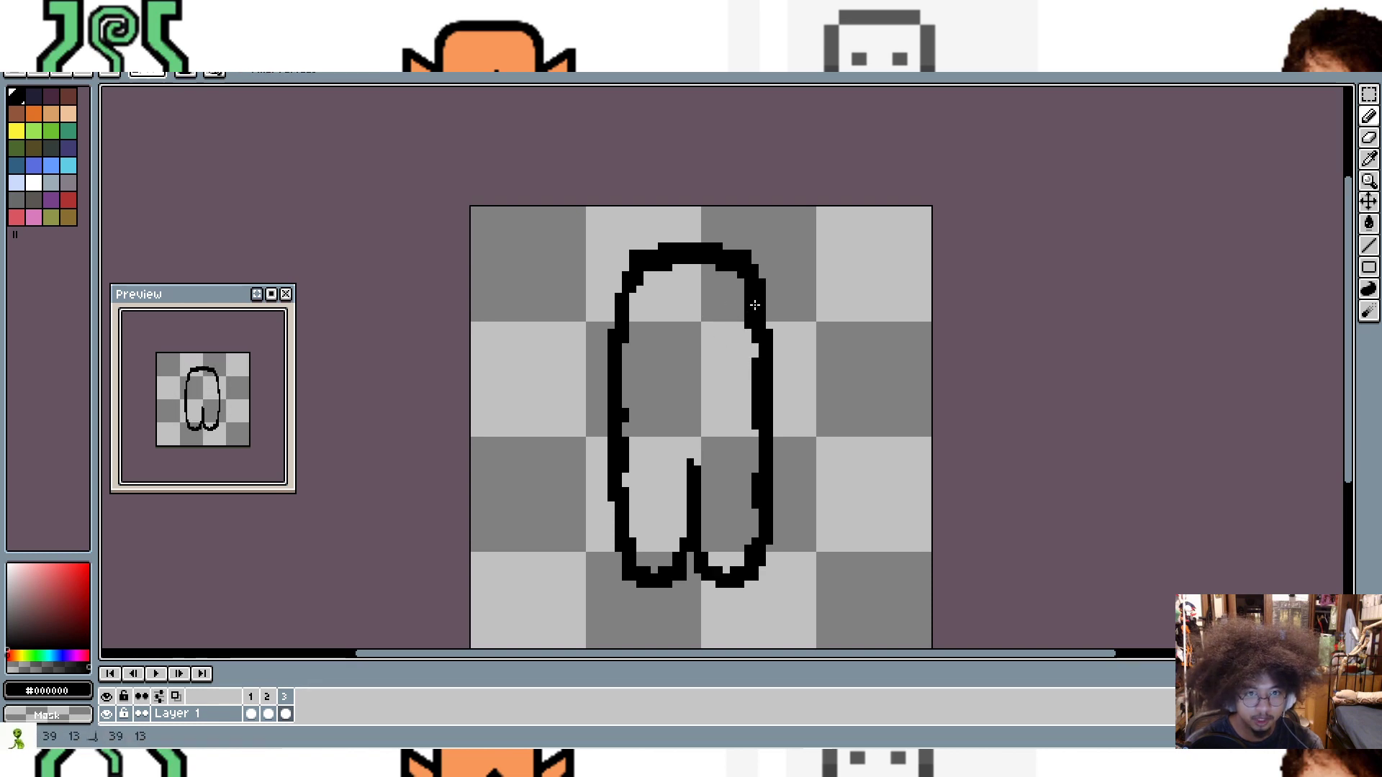
left_click_drag(623, 424, 626, 474)
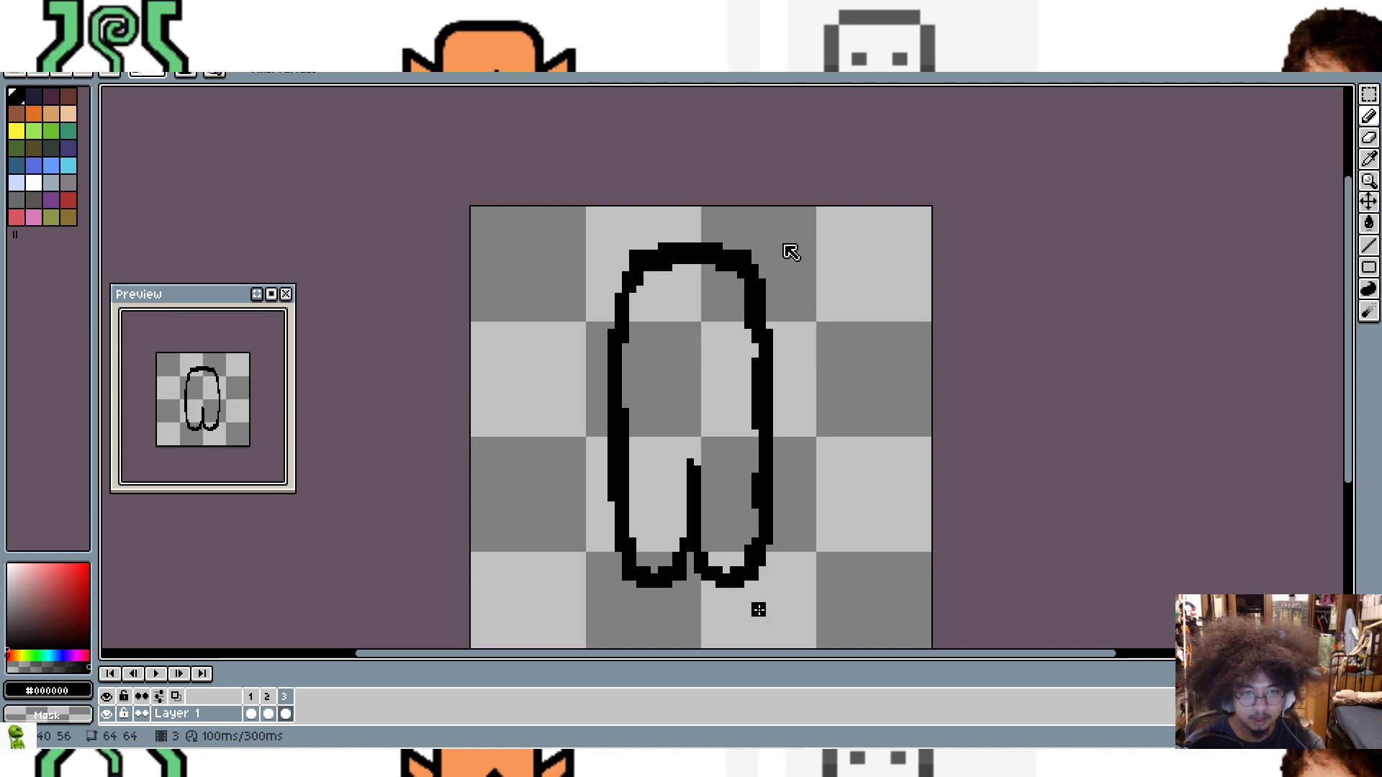
Step: Thicken the left and right sides of frame 2's outline in black to even out the line weight
key("Left")
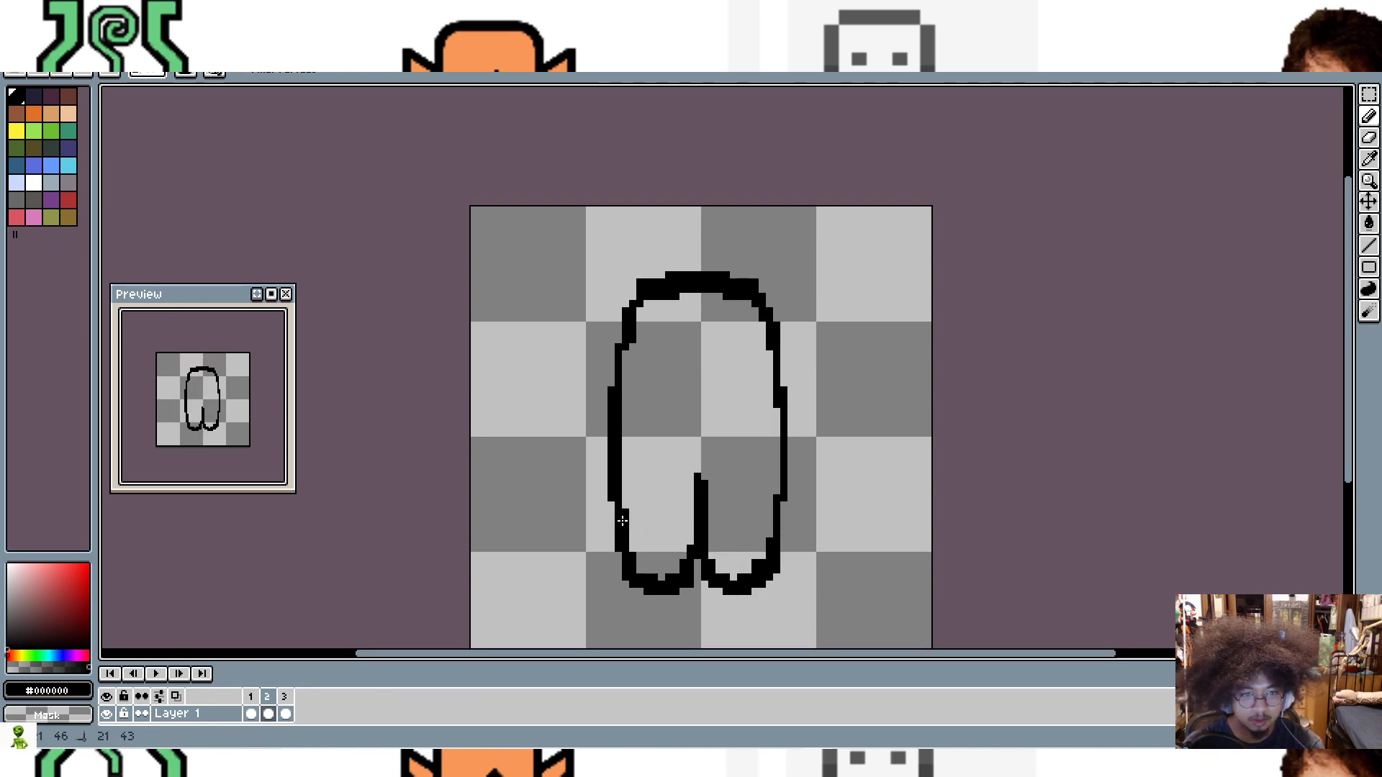
mouse_move(615, 391)
left_mouse_down()
mouse_move(630, 346)
mouse_move(630, 380)
left_mouse_up()
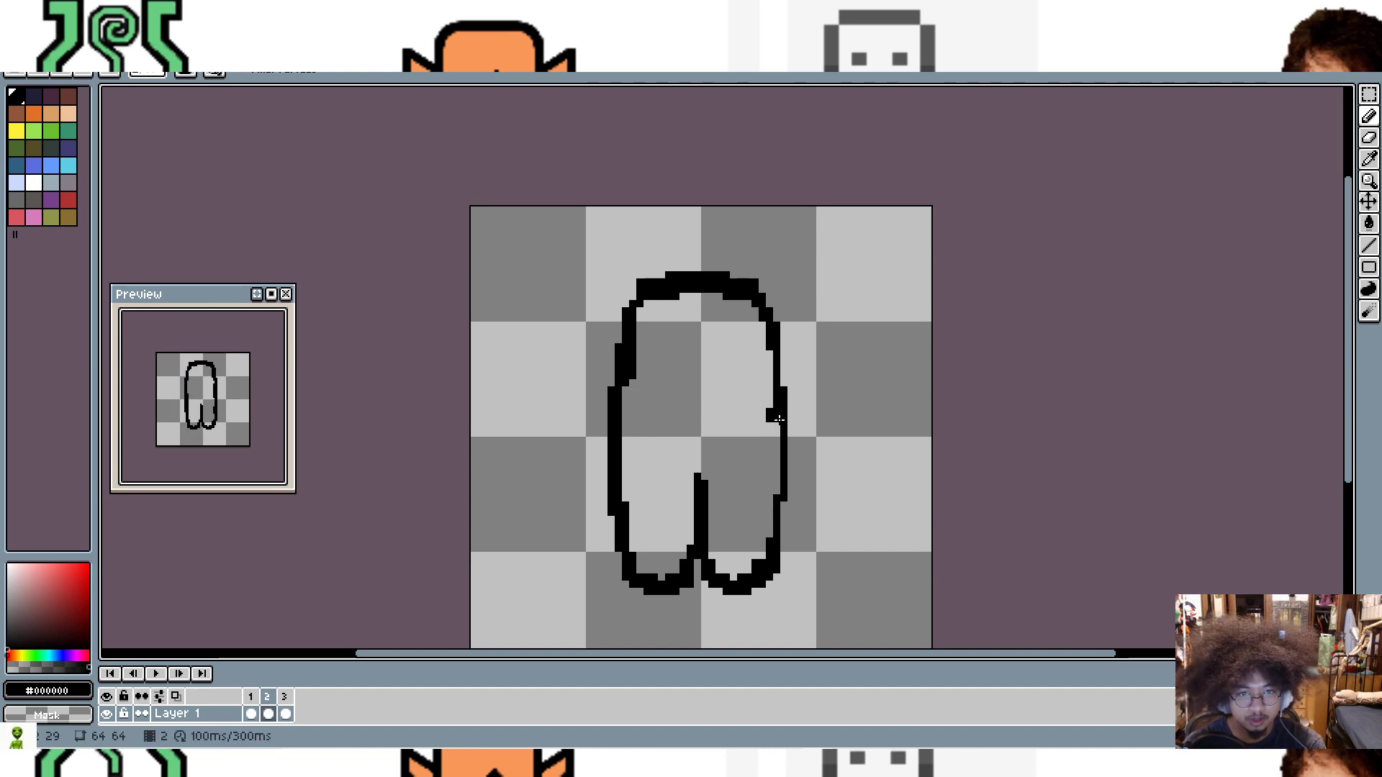
key("ctrl+z")
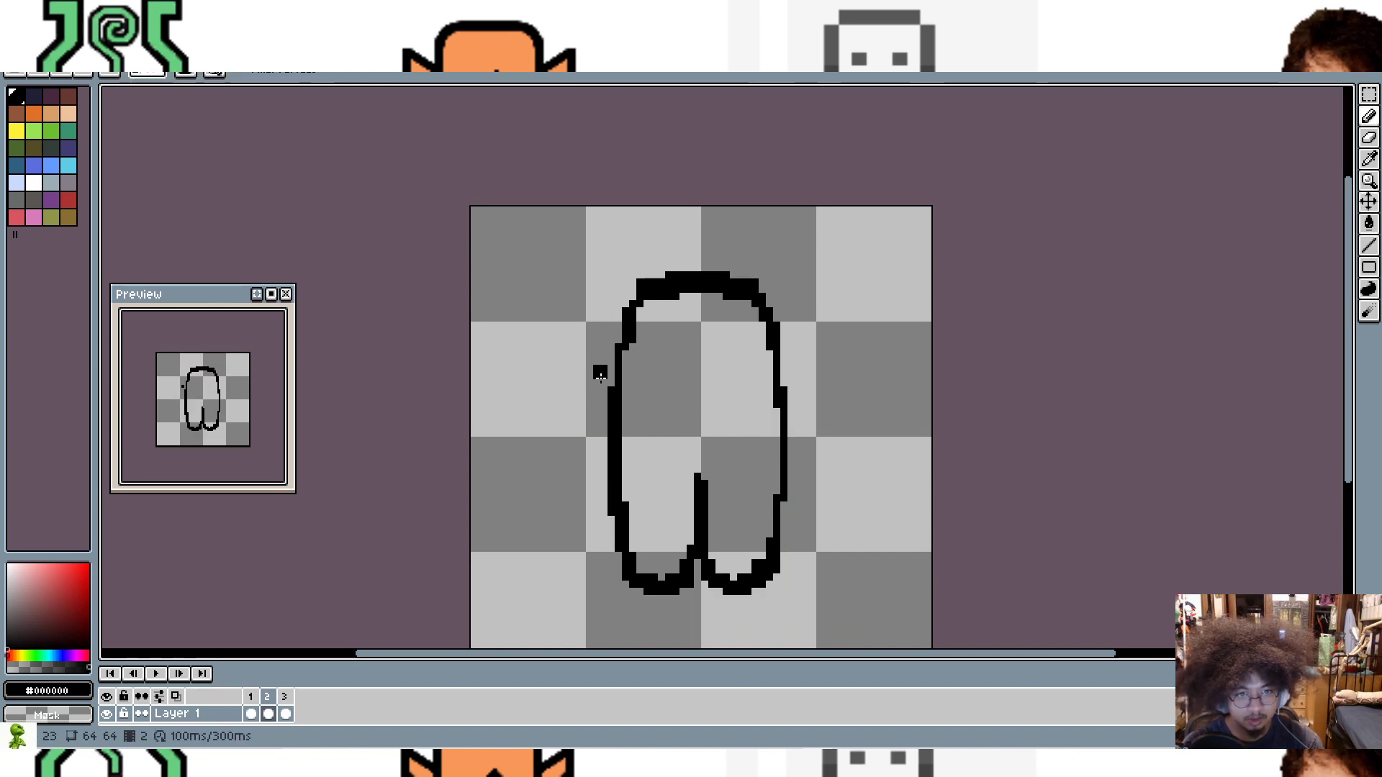
left_click_drag(624, 382, 624, 352)
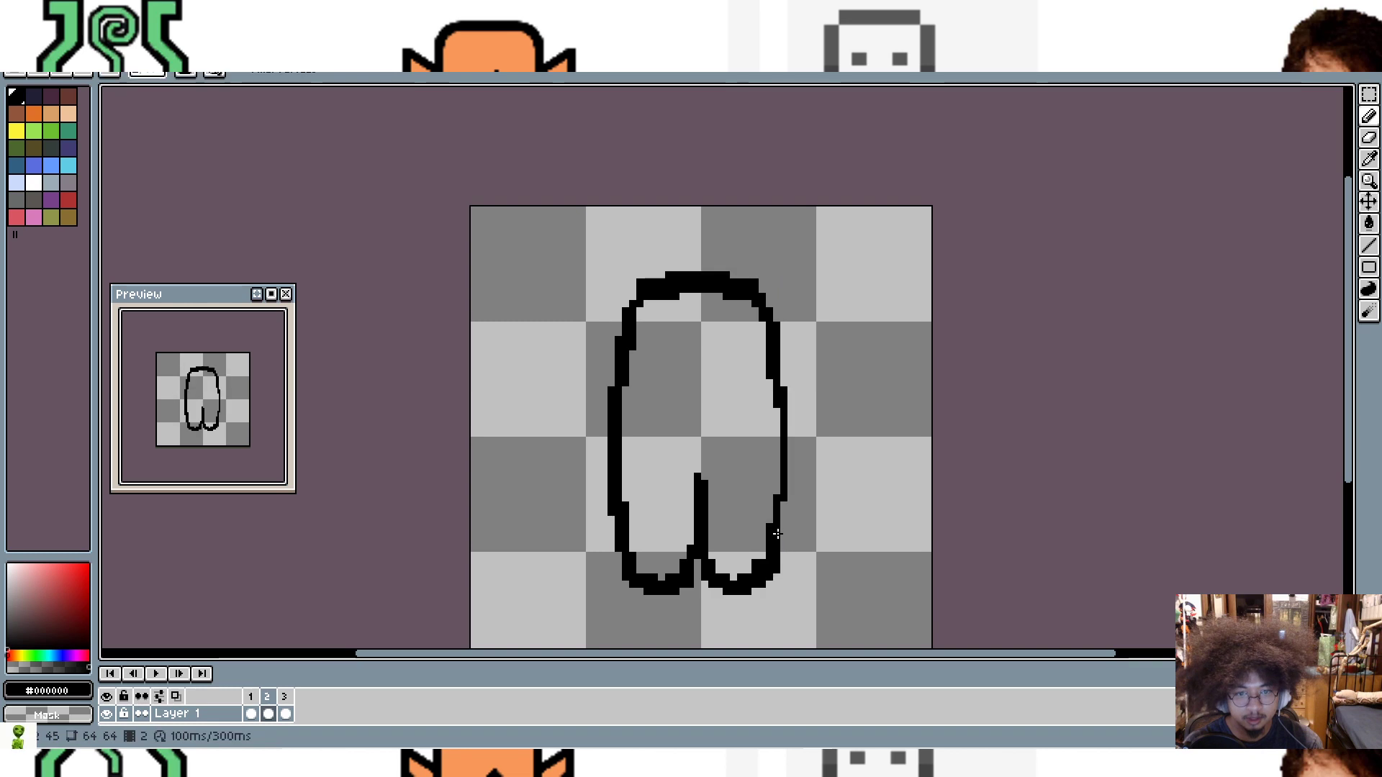
mouse_move(782, 529)
left_mouse_down()
mouse_move(781, 408)
mouse_move(797, 439)
left_mouse_up()
left_click(782, 489)
Step: Play back the three-frame animation to check the stretch
key("e")
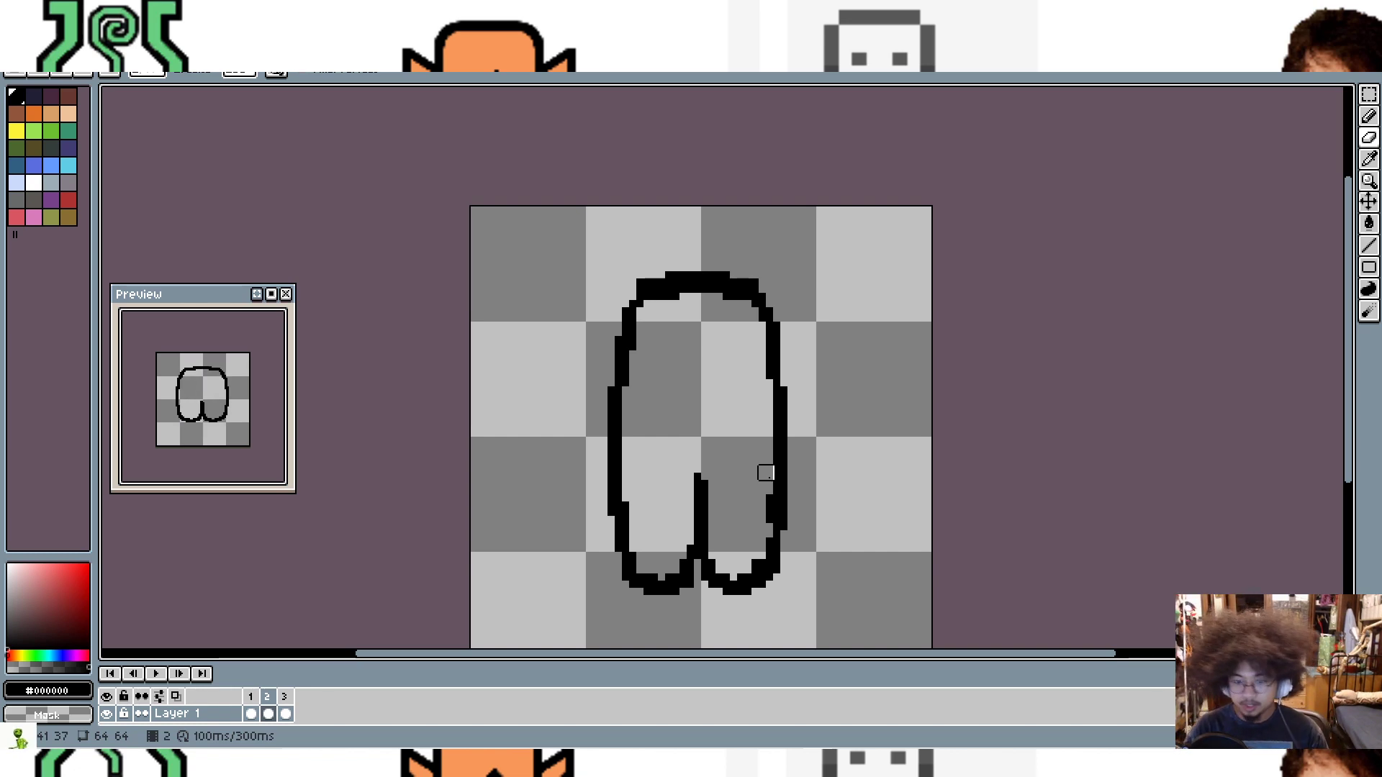
key("Return")
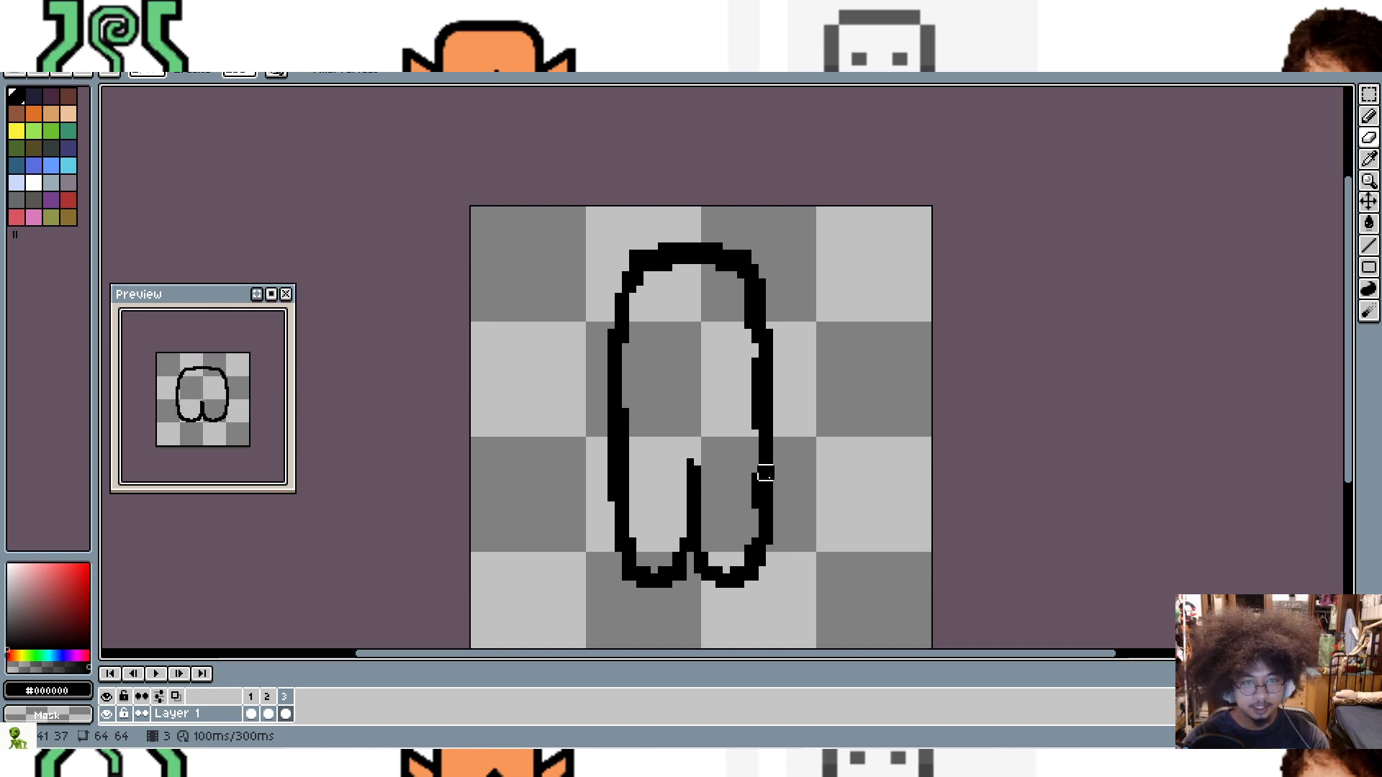
key("e")
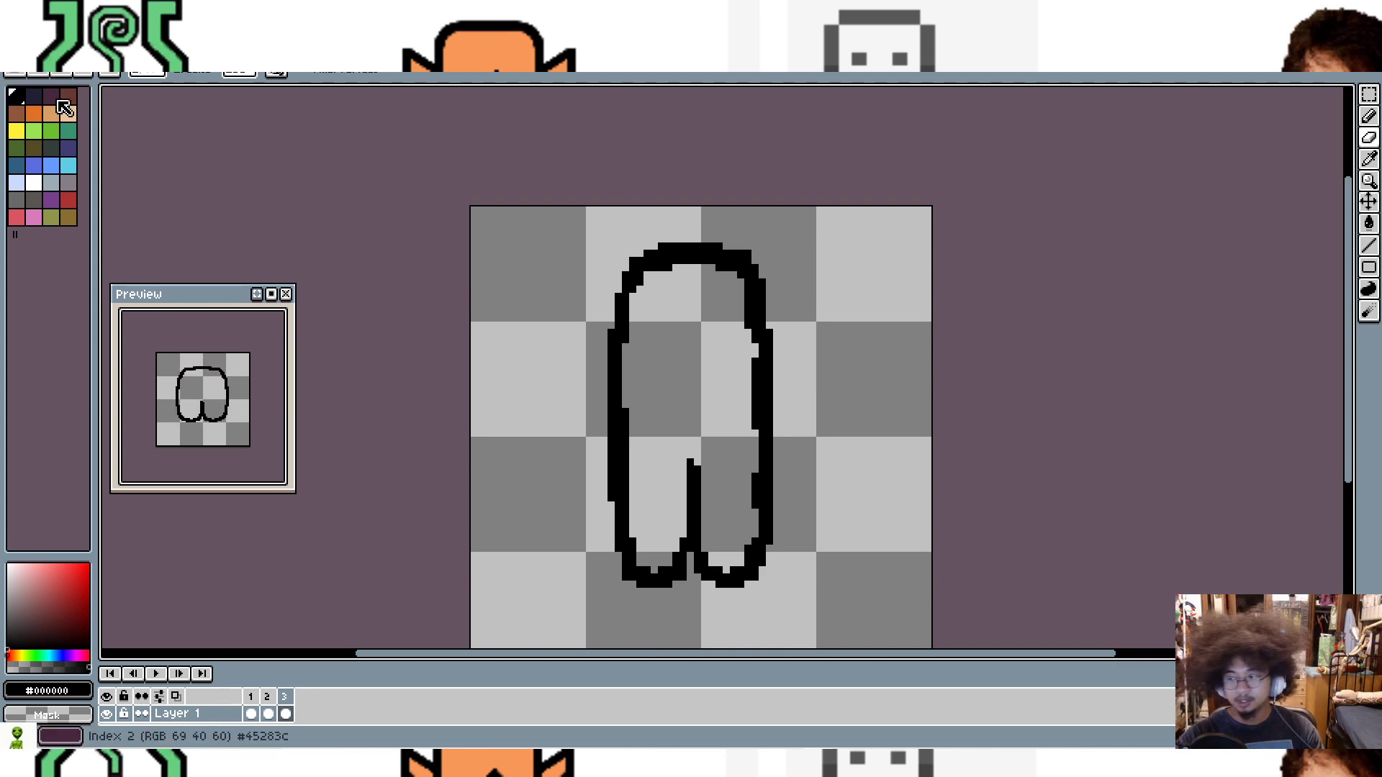
Step: Export all frames to the Desktop as the looping GIF Baselegs_Launch at 100% size, playing forward
left_click(16, 27)
mouse_move(47, 28)
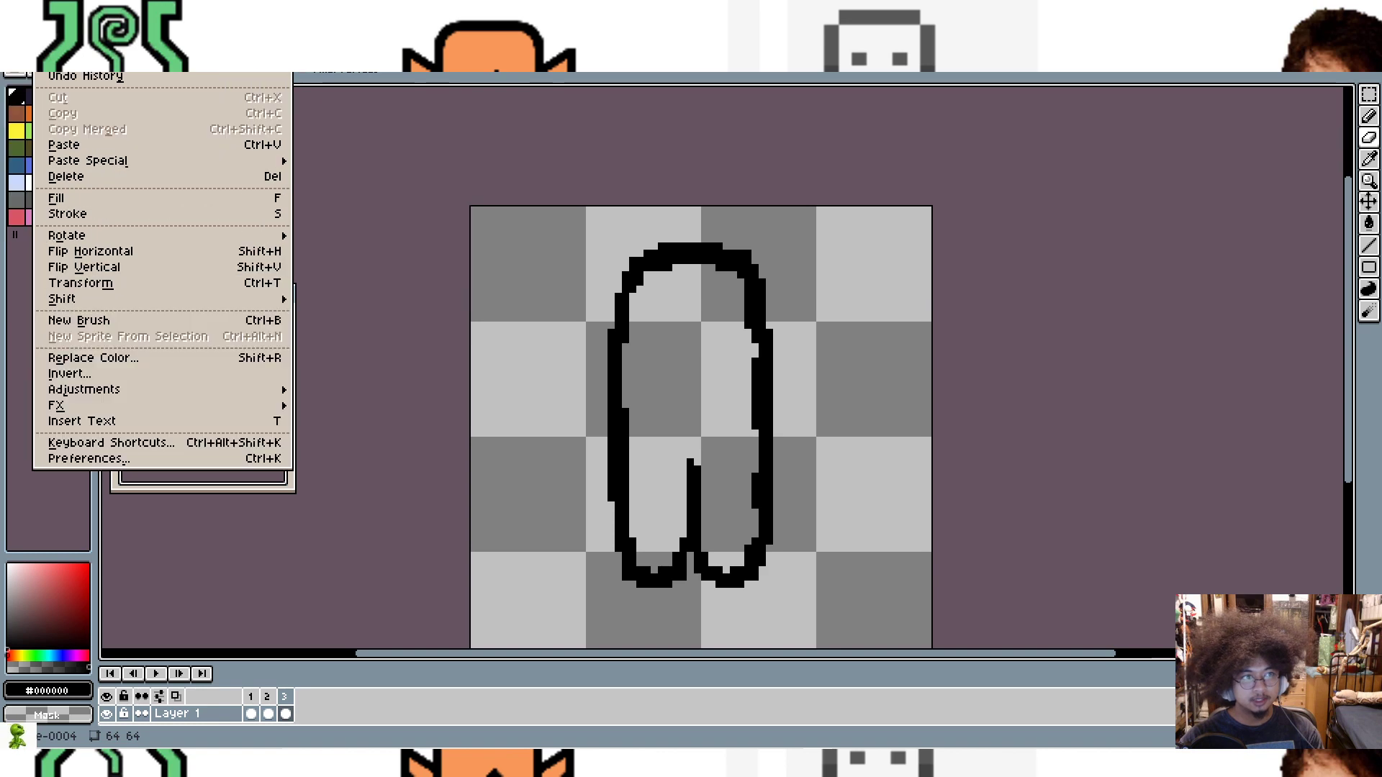
mouse_move(14, 59)
left_click(54, 129)
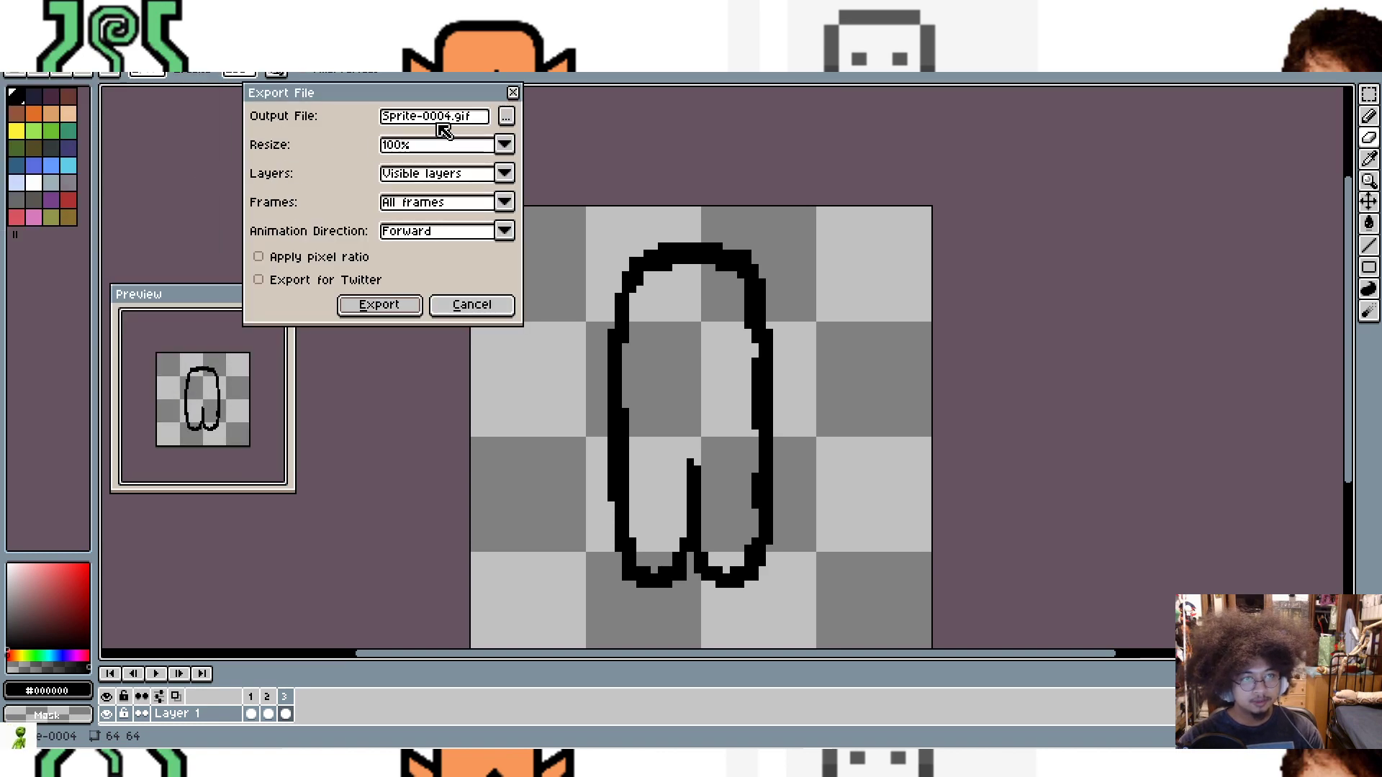
left_click(507, 116)
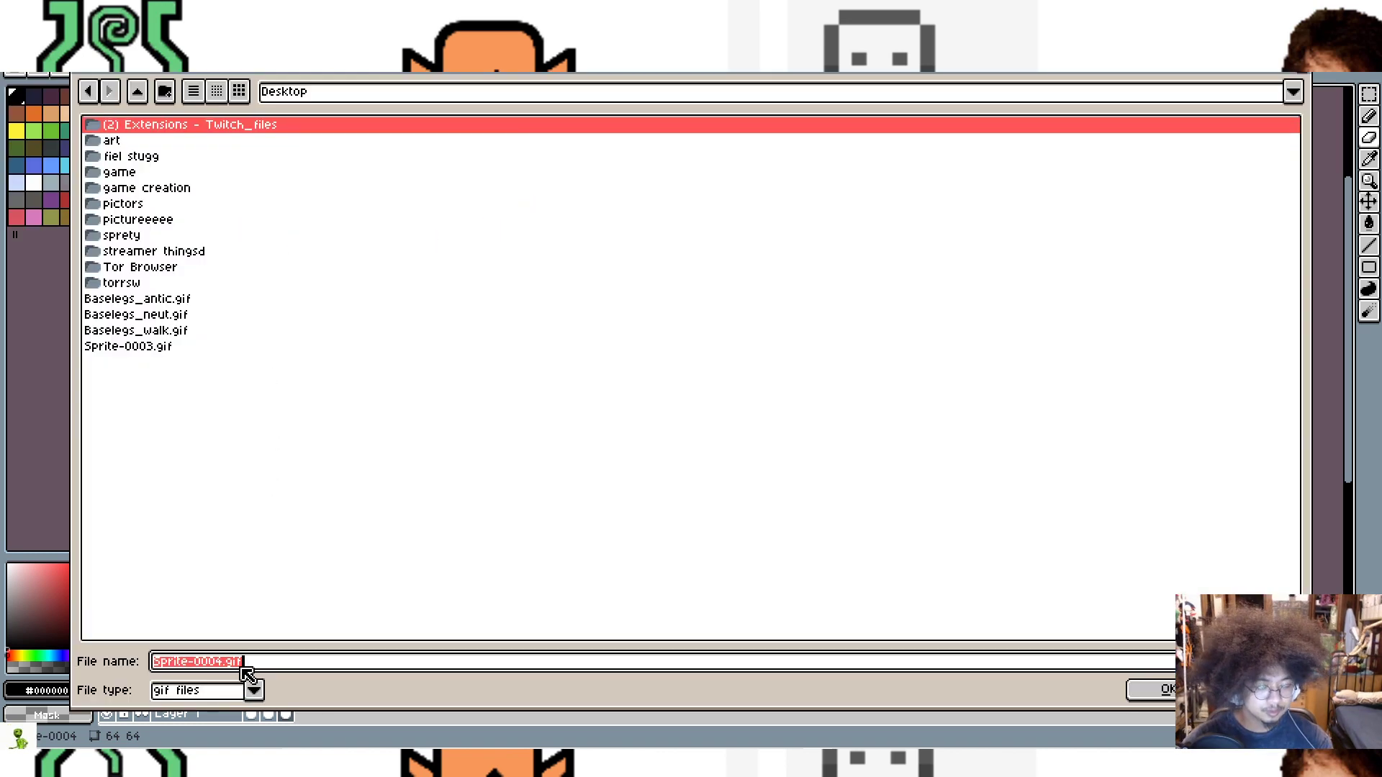
type("Baselegs_")
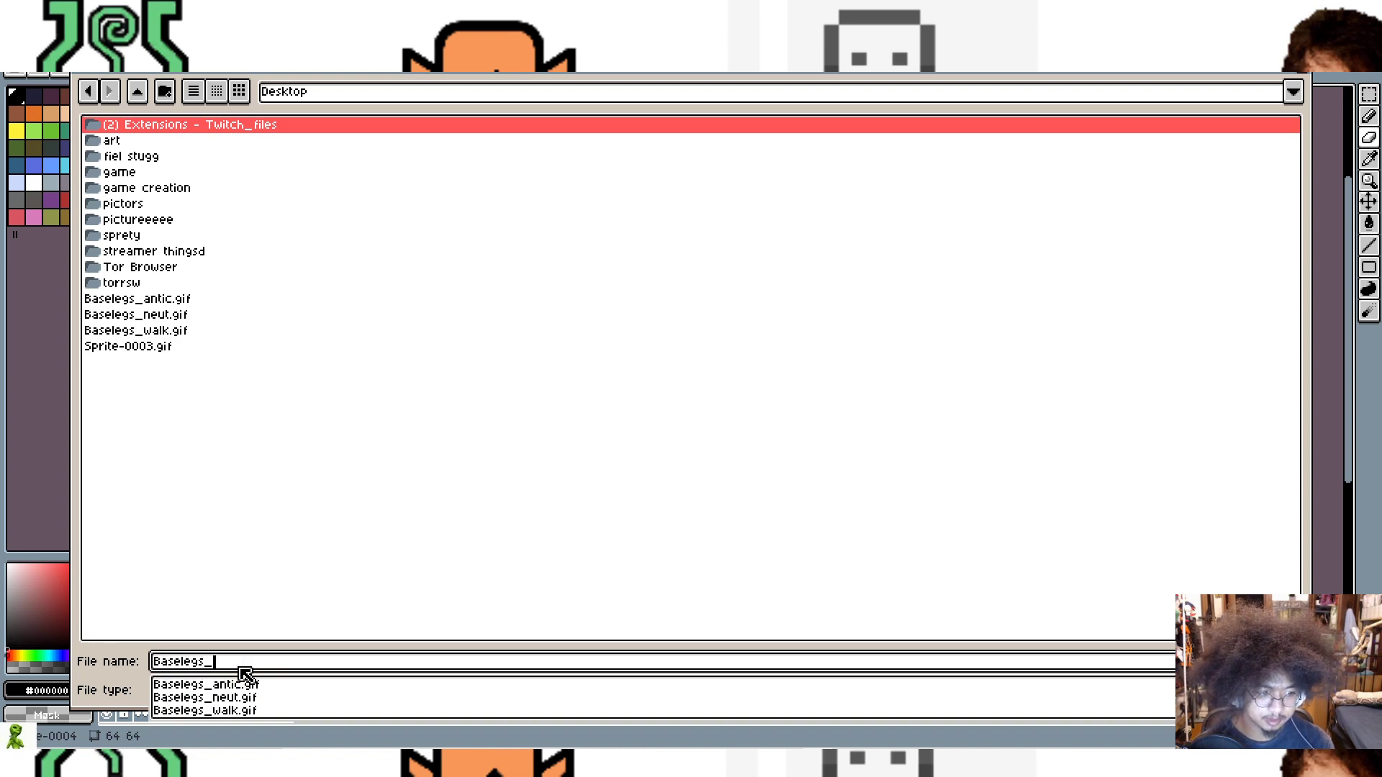
type("Launch")
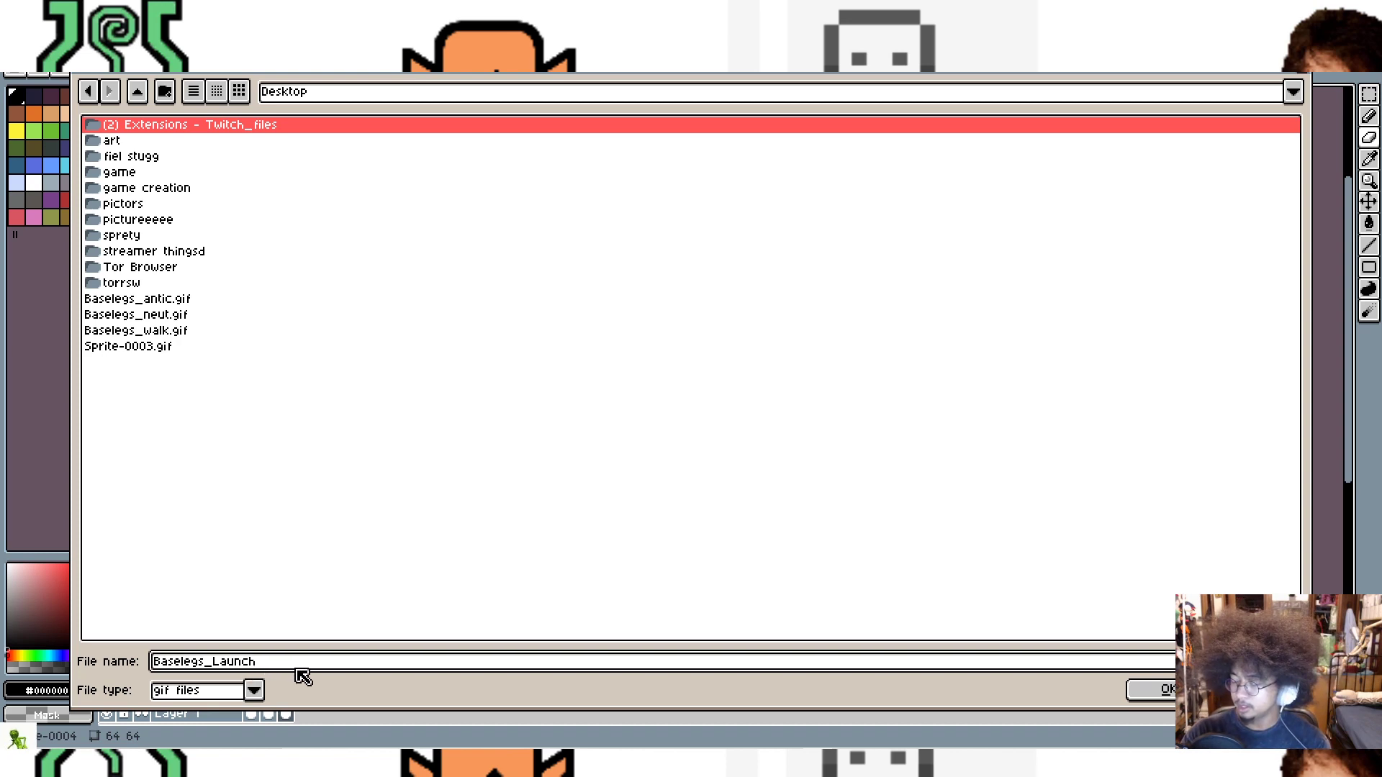
left_click(1130, 696)
left_click(389, 303)
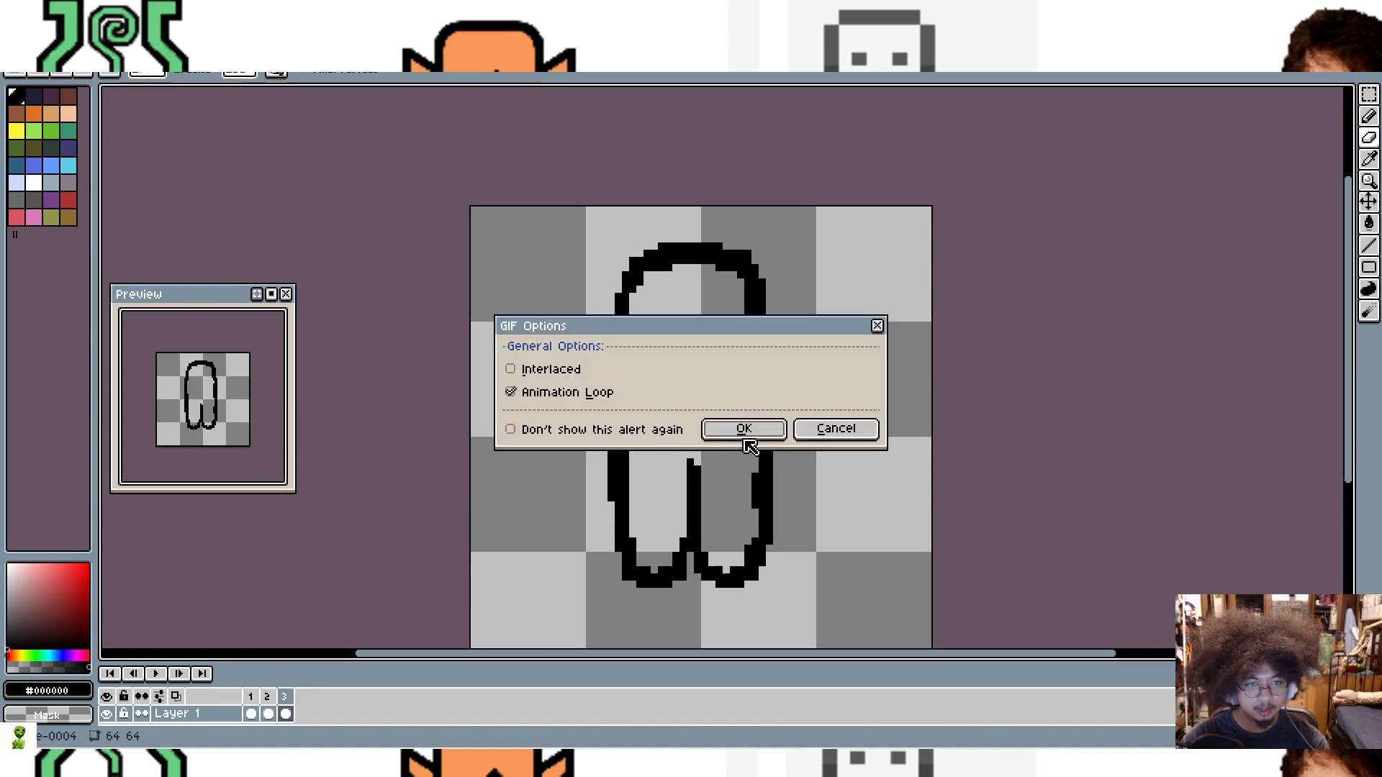
left_click(744, 434)
Step: Create a new 64×64 px RGBA sprite with a transparent background
left_click(83, 66)
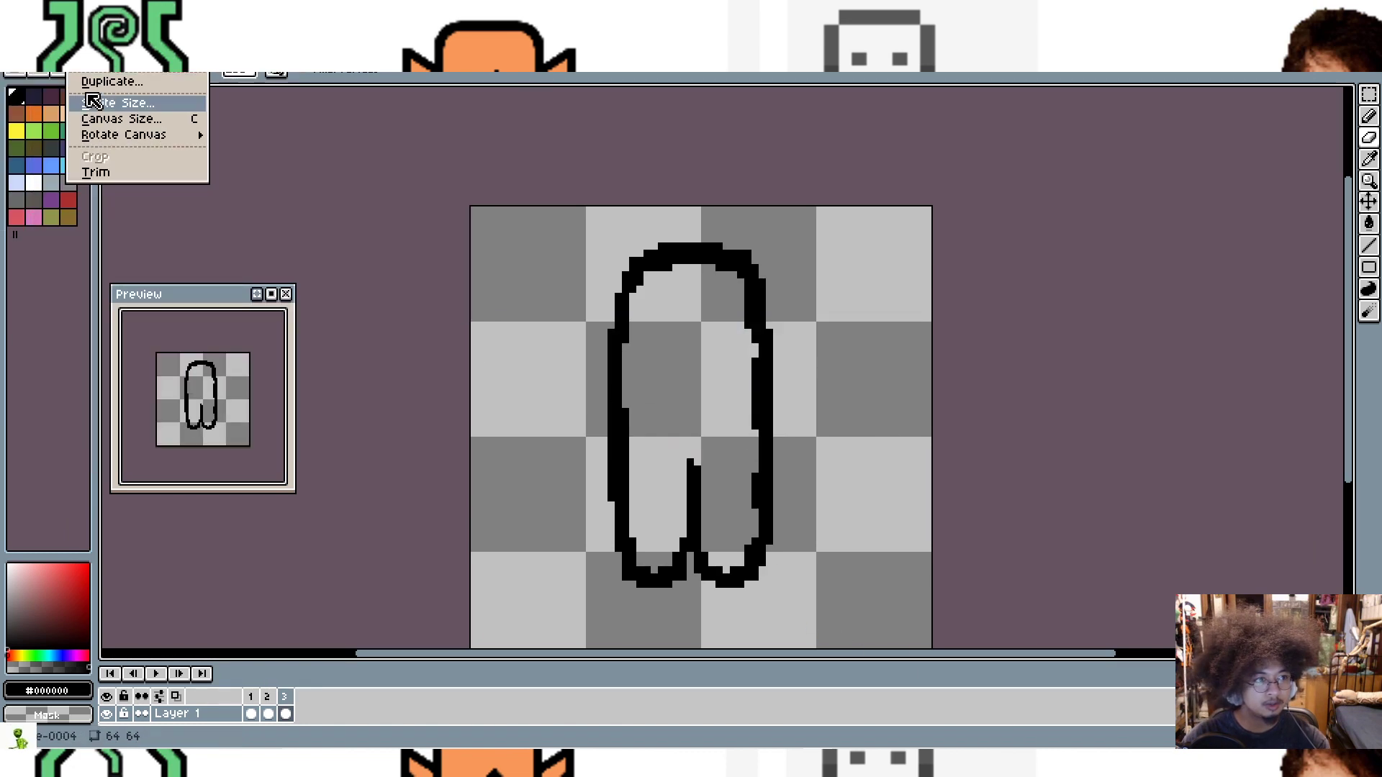
mouse_move(17, 29)
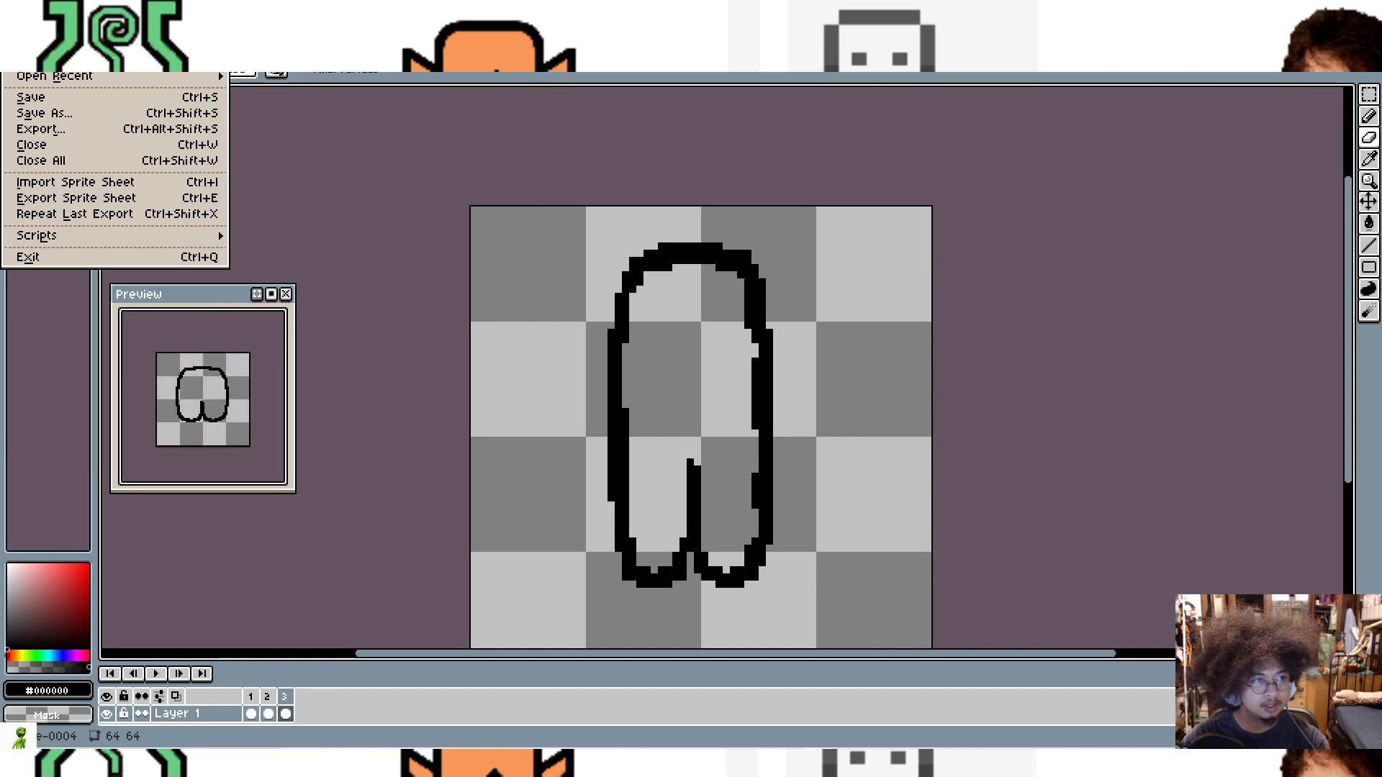
left_click(26, 45)
type("64")
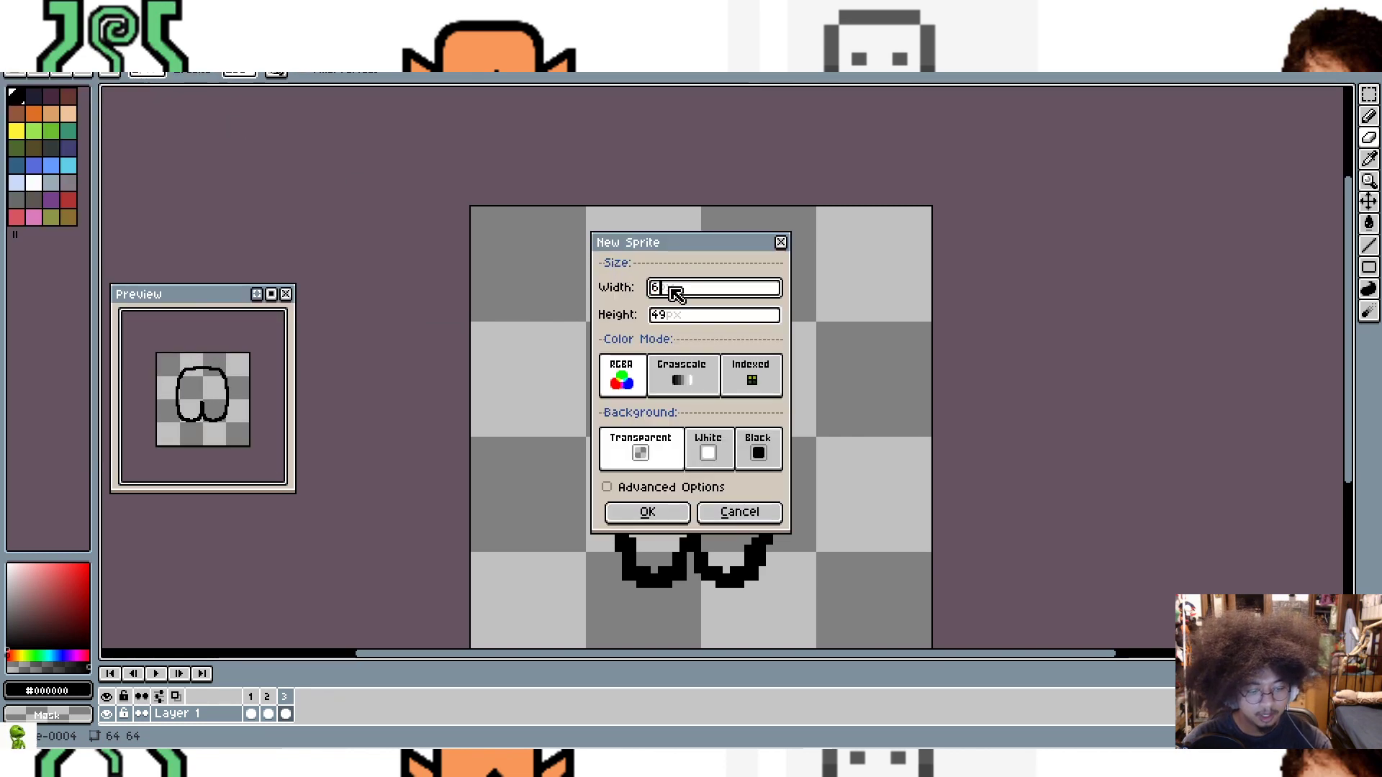
left_click(665, 316)
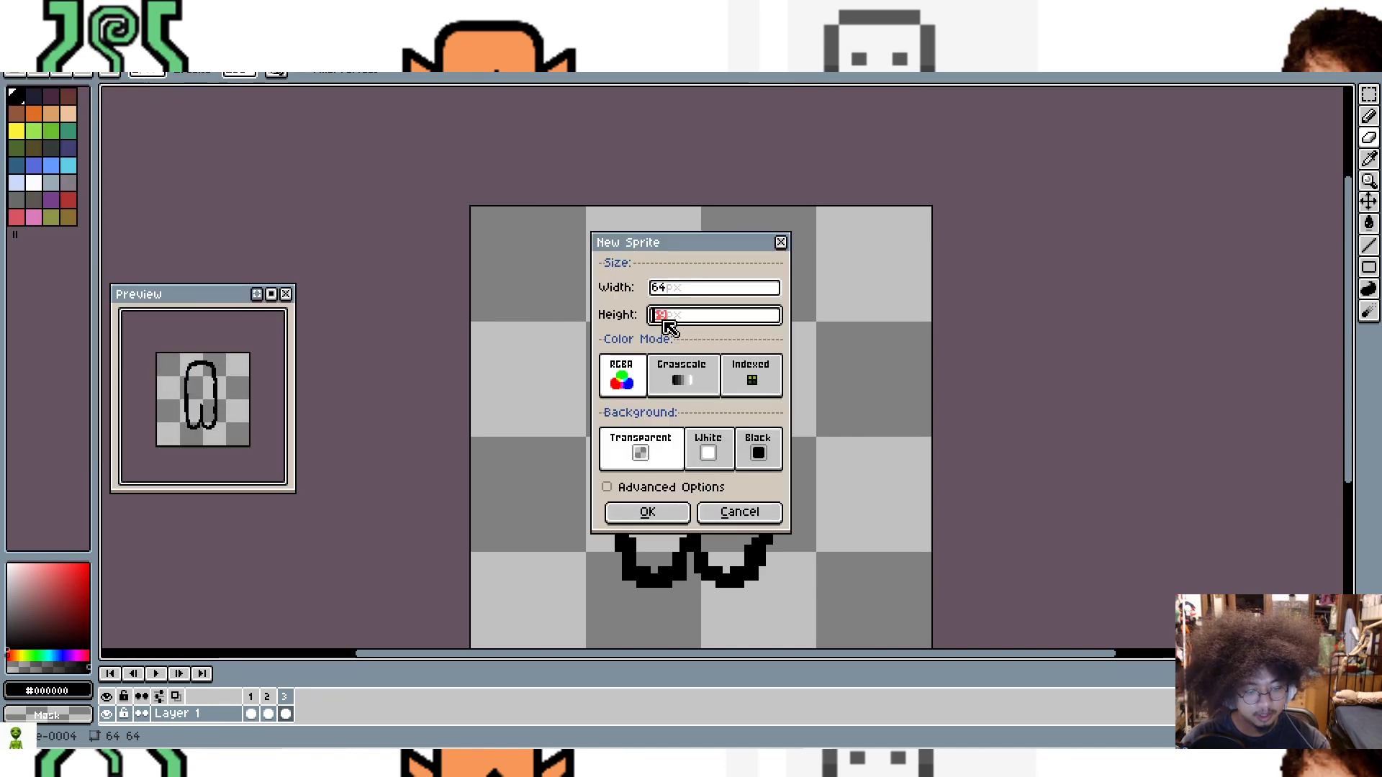
type("64")
left_click(639, 510)
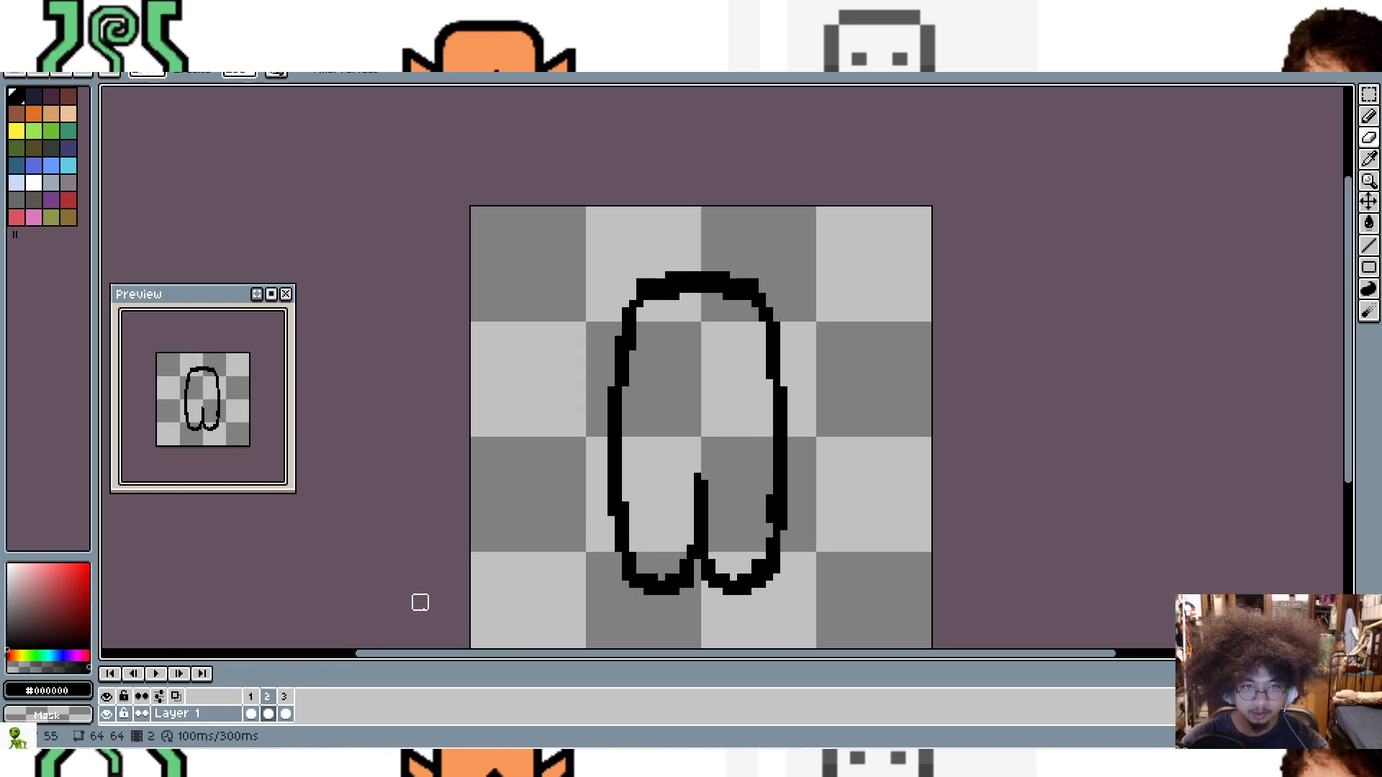
Step: Move the whole outline in frame 3 of the legs animation down about 4 pixels
left_click(1368, 94)
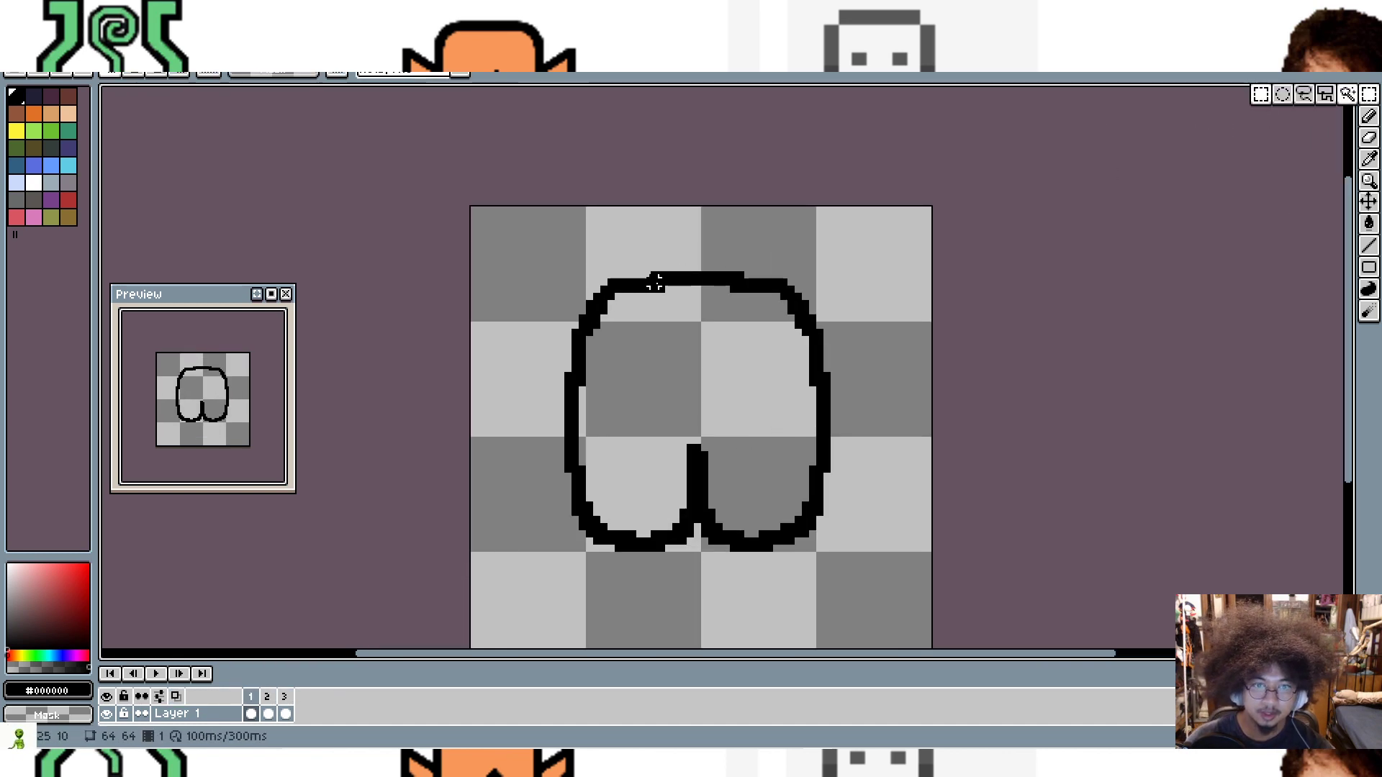
key("Right")
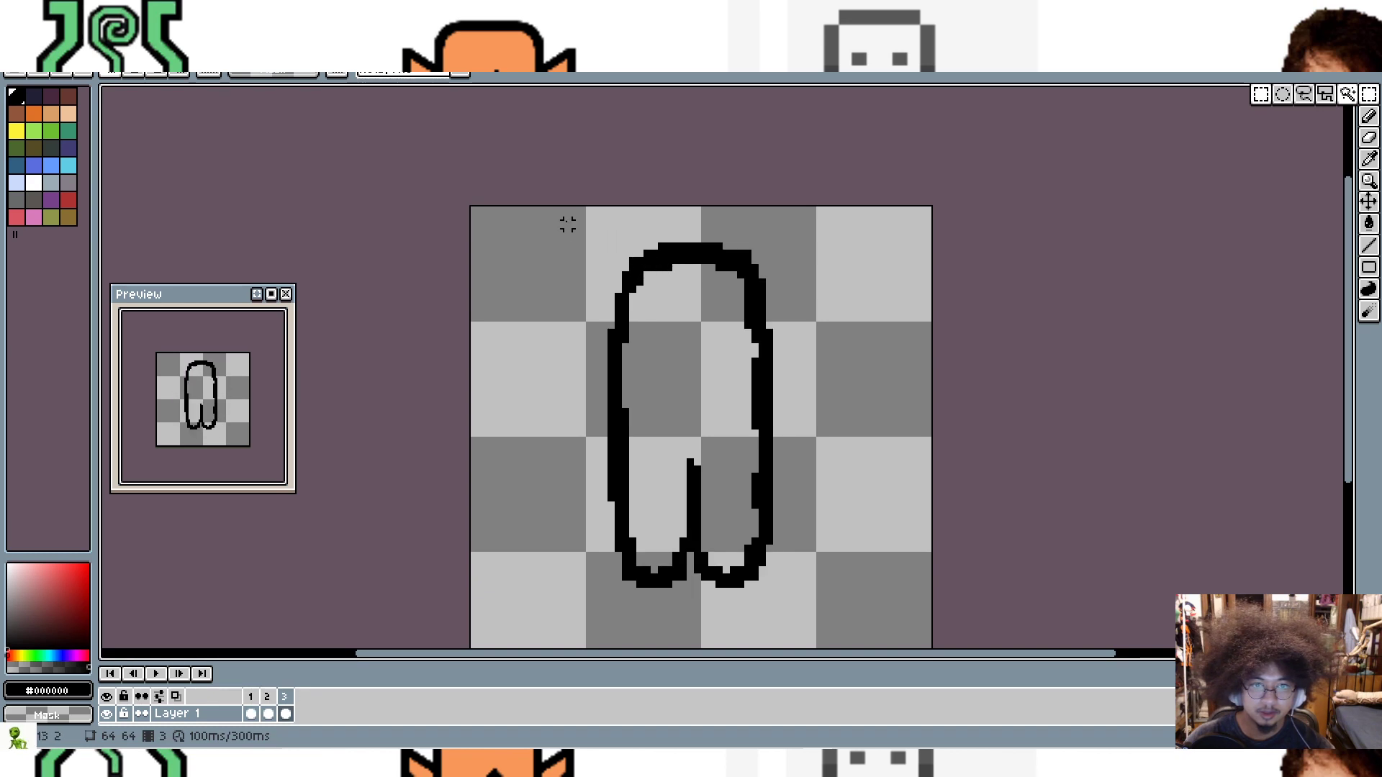
left_click_drag(561, 219, 826, 605)
left_click_drag(706, 296, 705, 325)
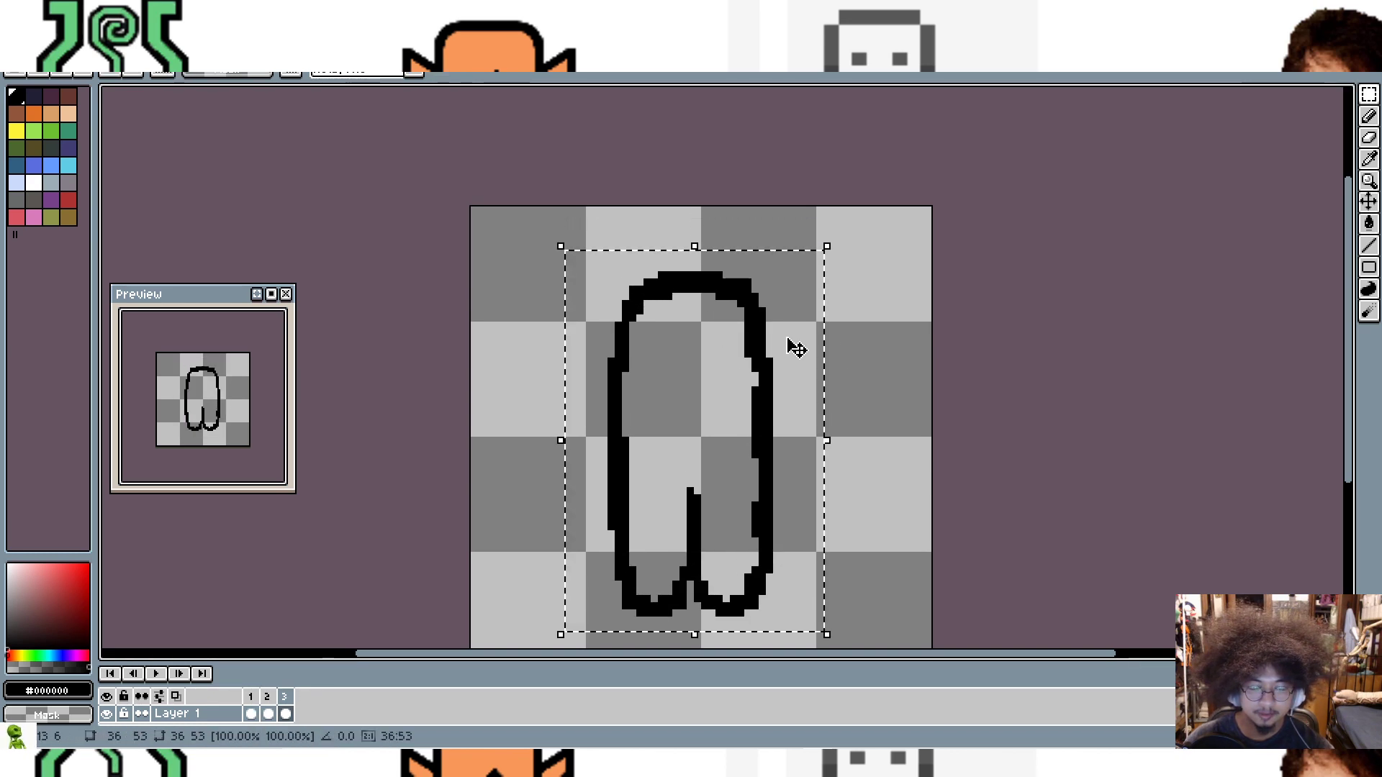
left_click(1049, 376)
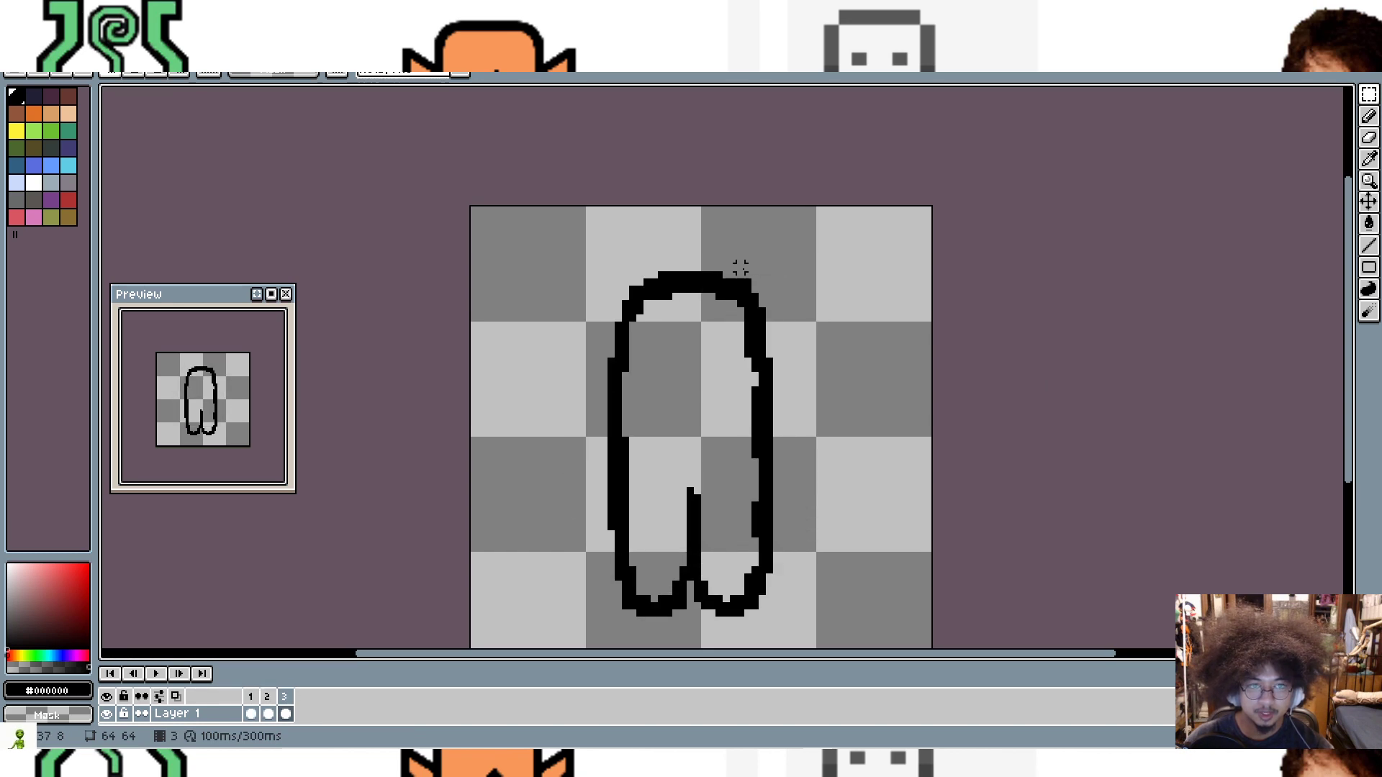
left_click(15, 27)
left_click(89, 100)
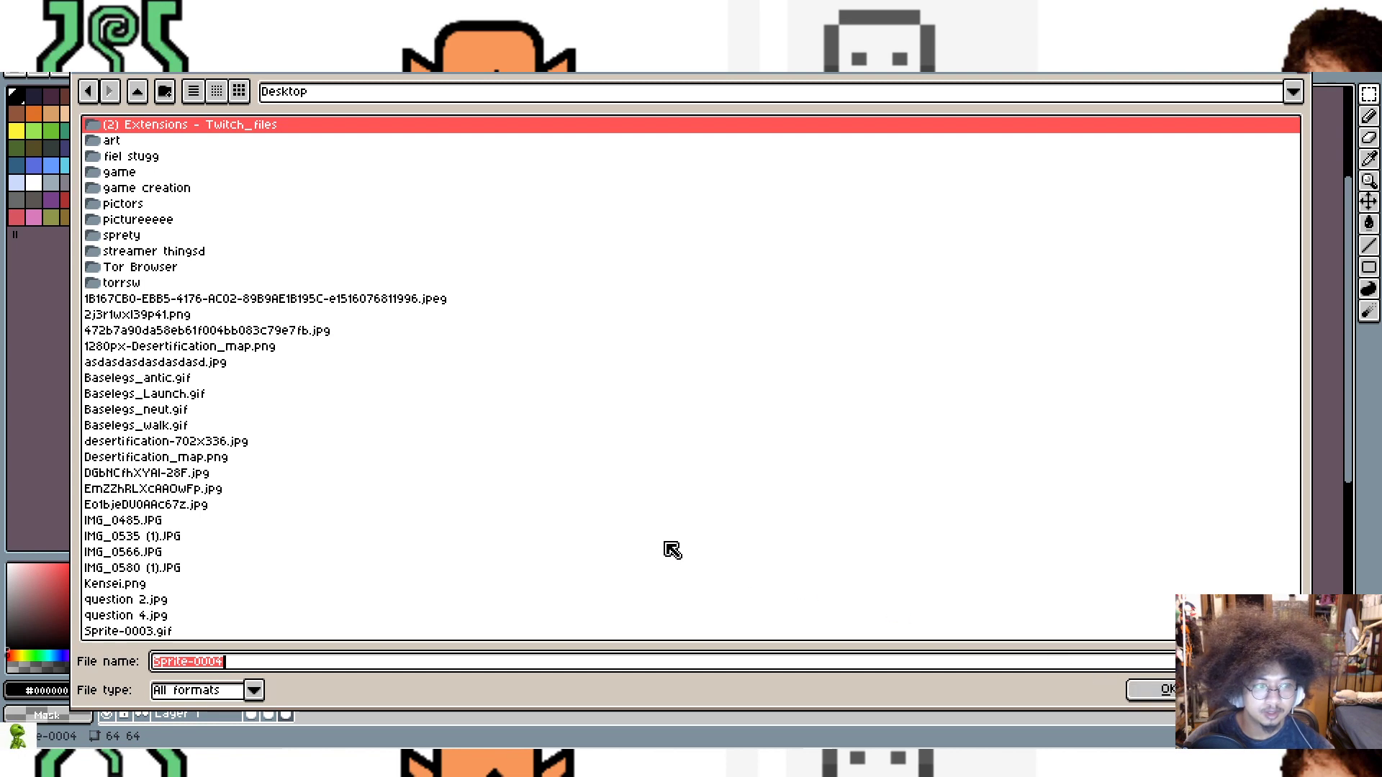
key("Escape")
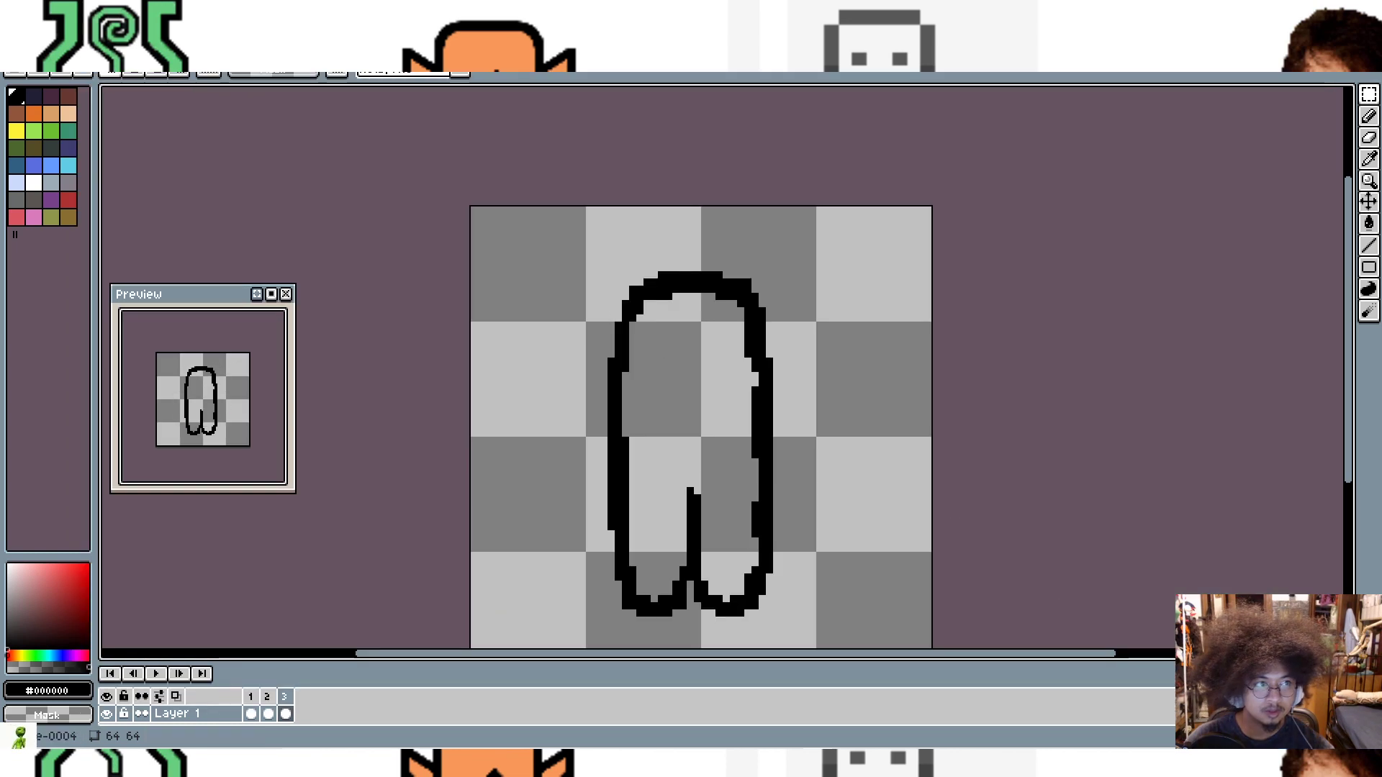
Step: Export all frames of the launch animation again as the looping GIF Baselegs_Launch at 100% size, playing forward
left_click(16, 68)
left_click(63, 131)
left_click(386, 311)
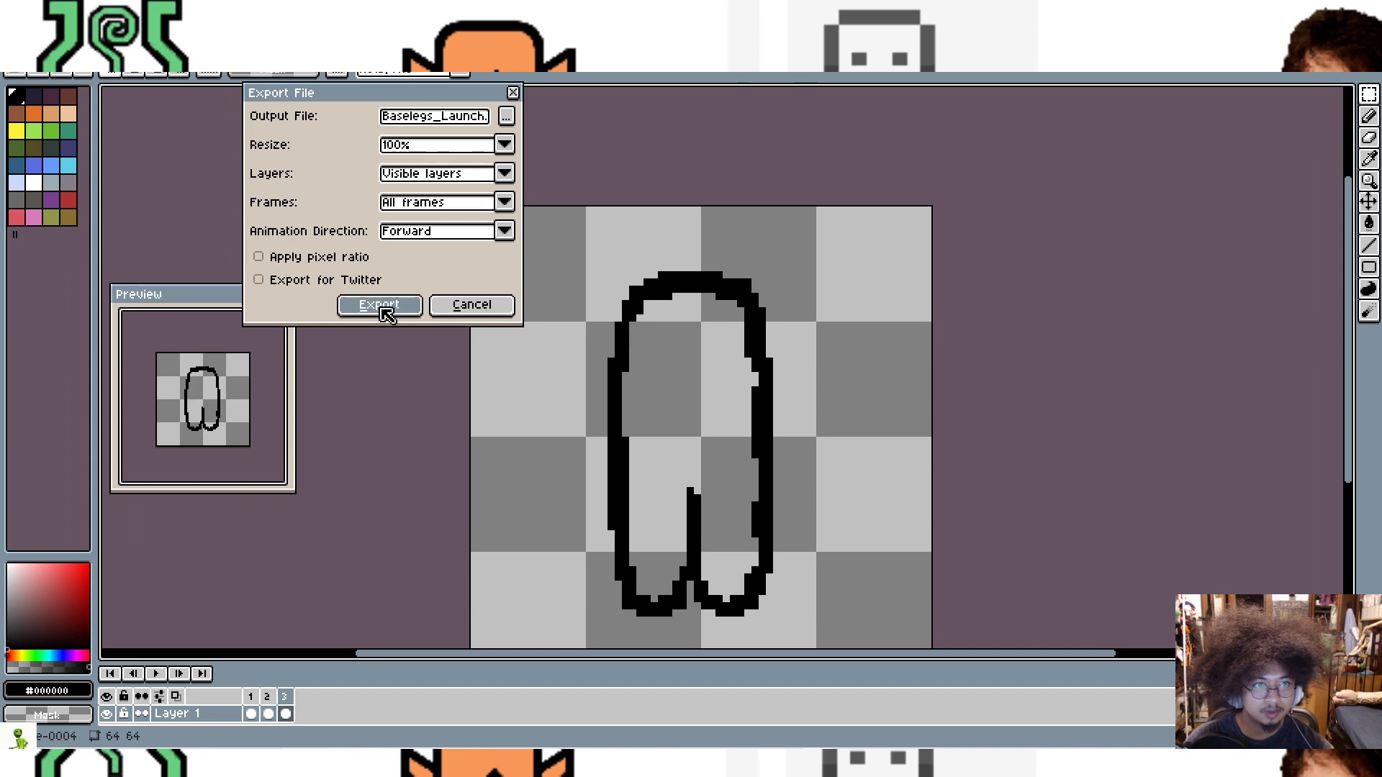
left_click(657, 429)
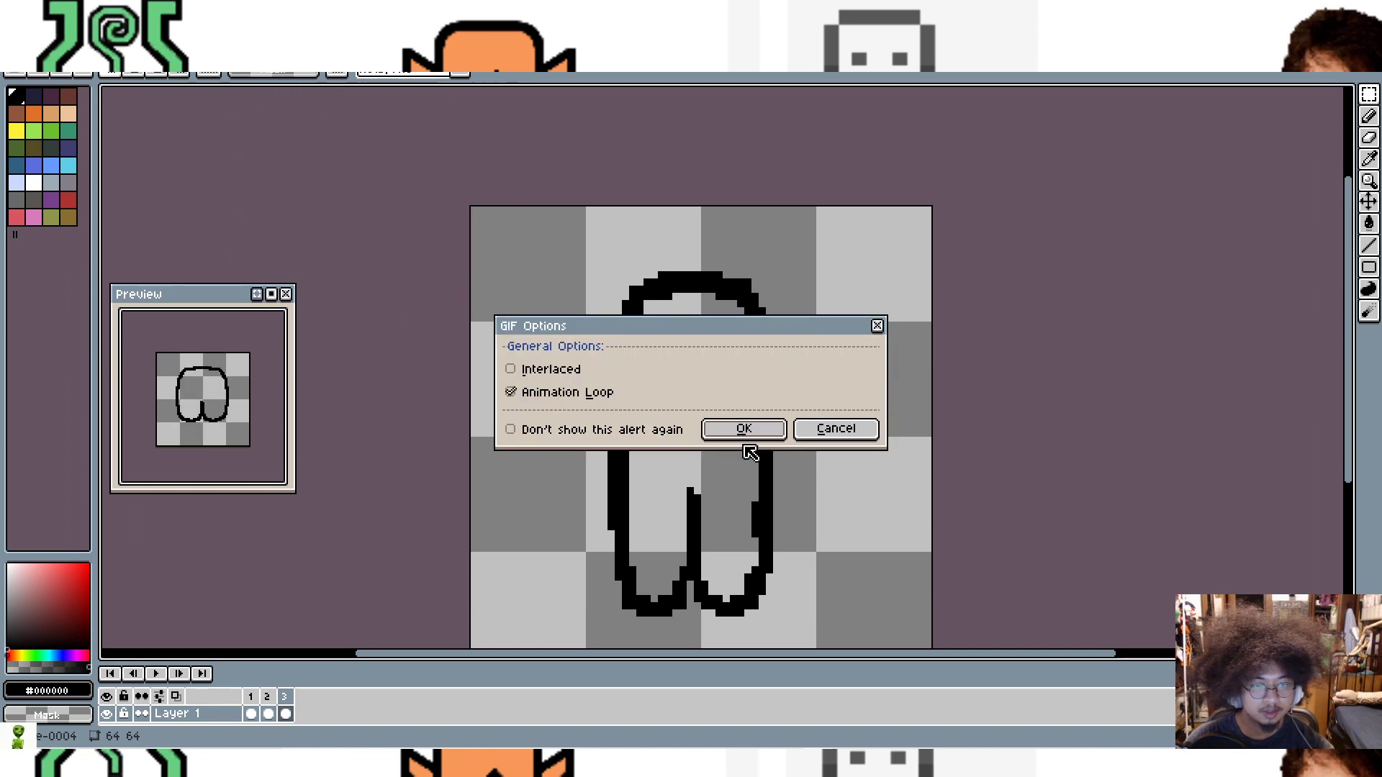
left_click(741, 431)
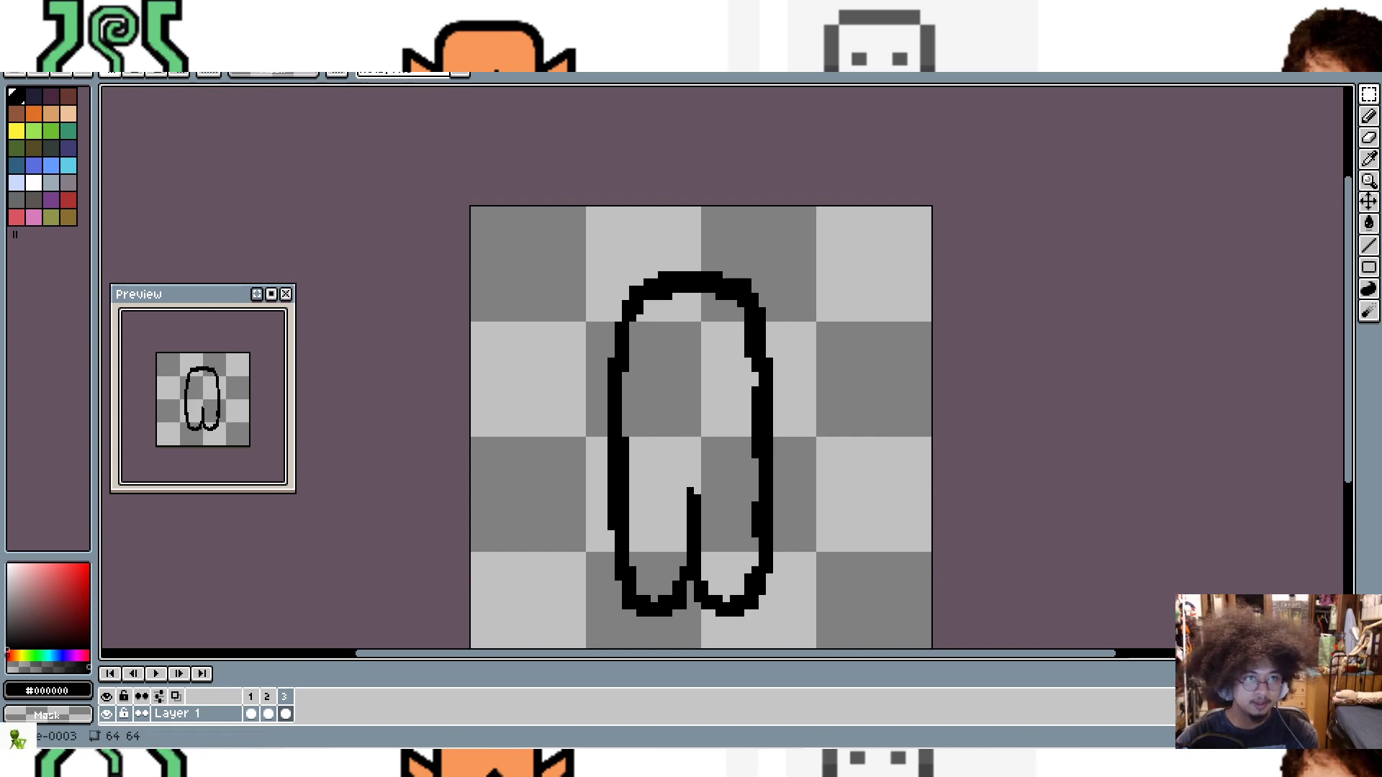
Step: Step through the squash anticipation legs animation and add a fourth frame repeating the squashed pose of frame 3
left_click(403, 49)
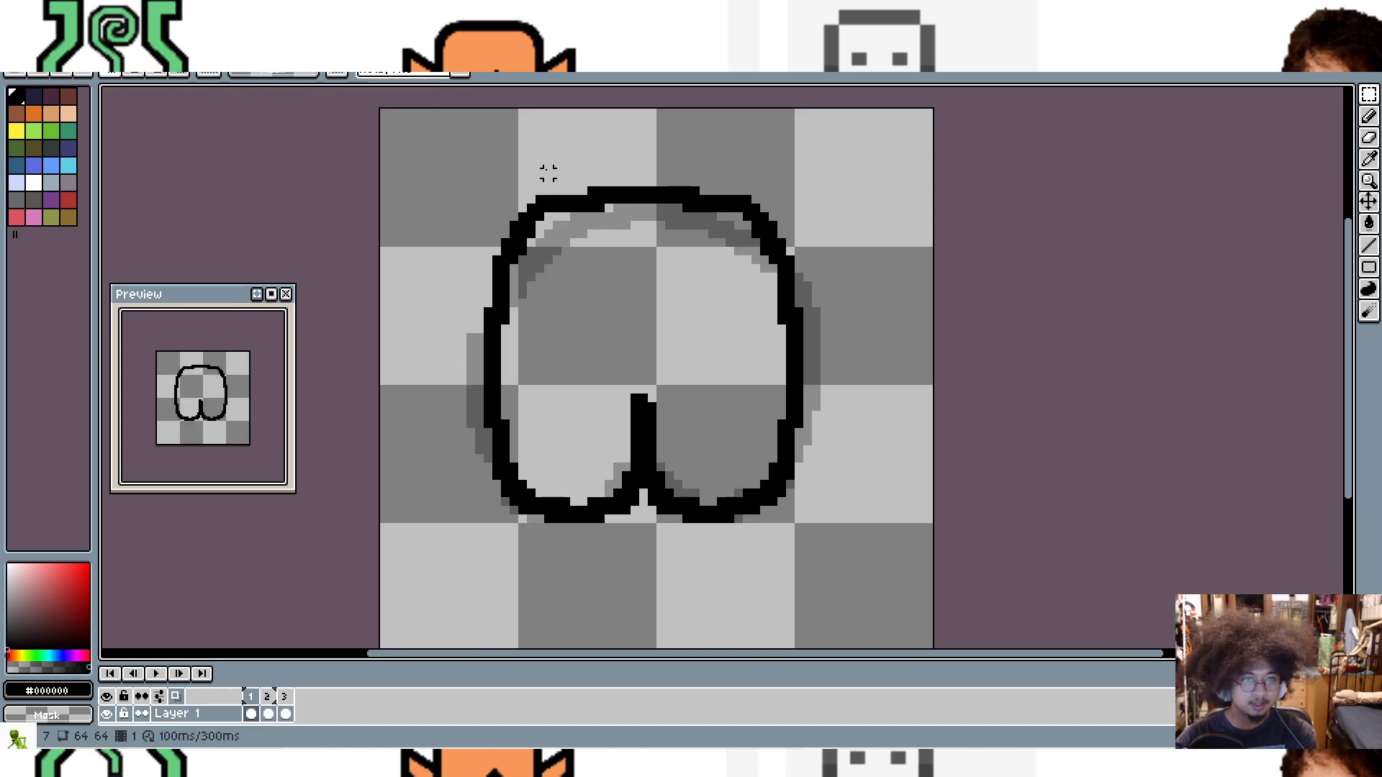
key("Left")
key("Right")
key("Right")
key("Left")
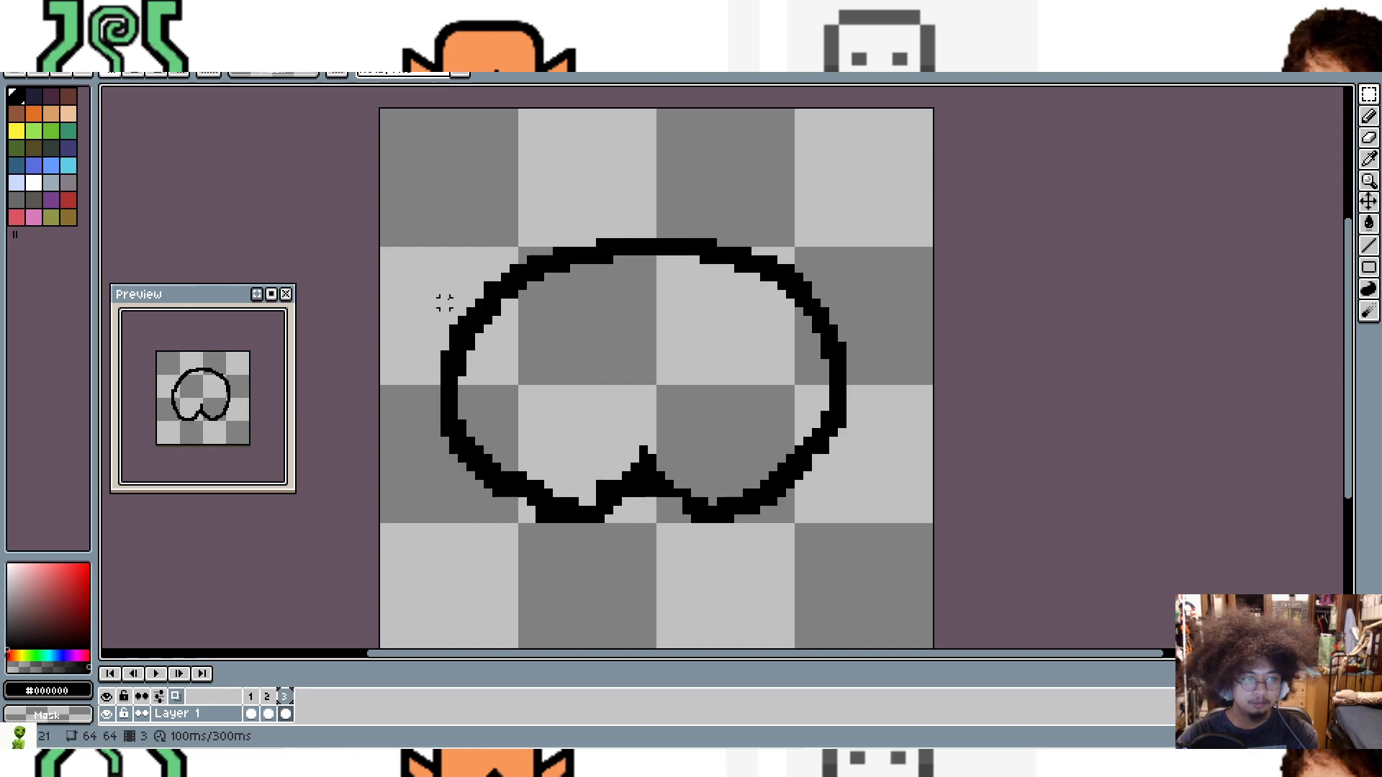
right_click(291, 698)
left_click(317, 647)
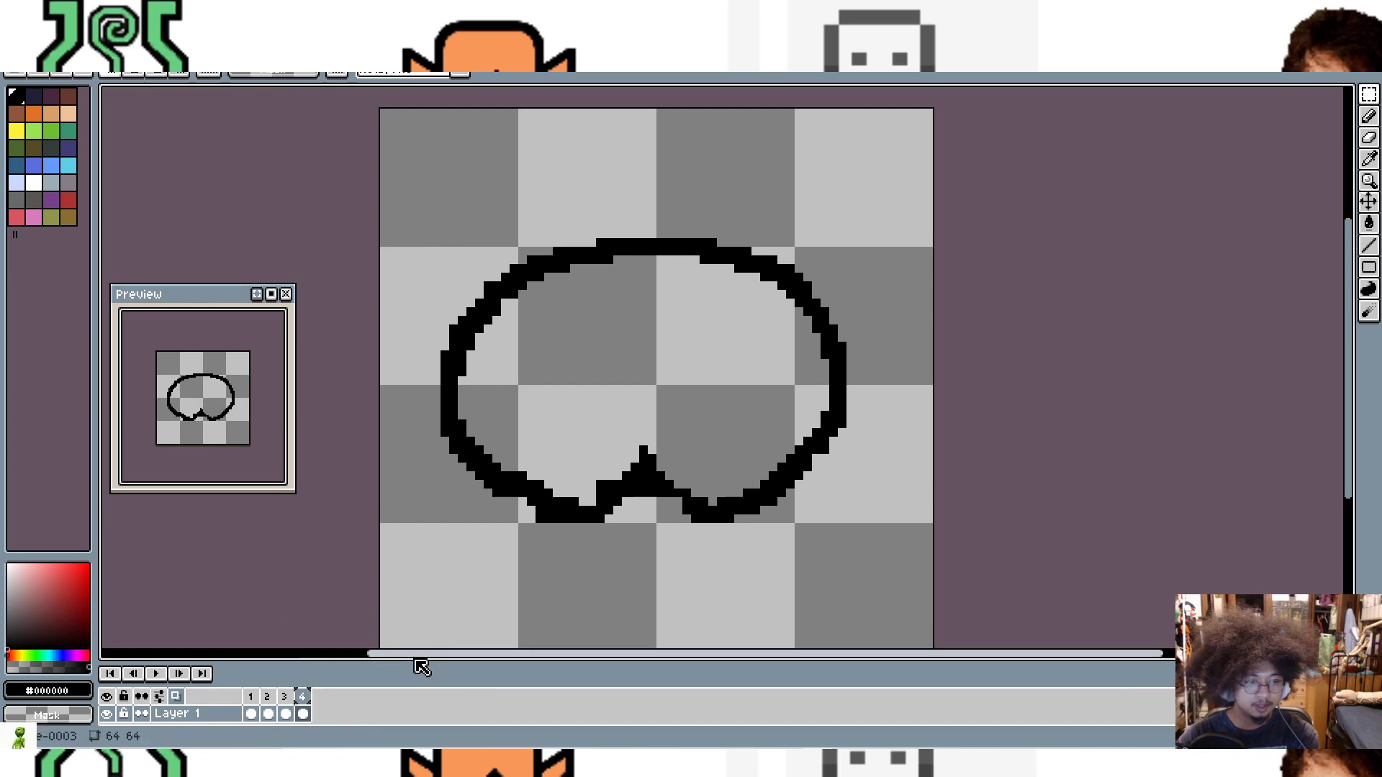
key("Left")
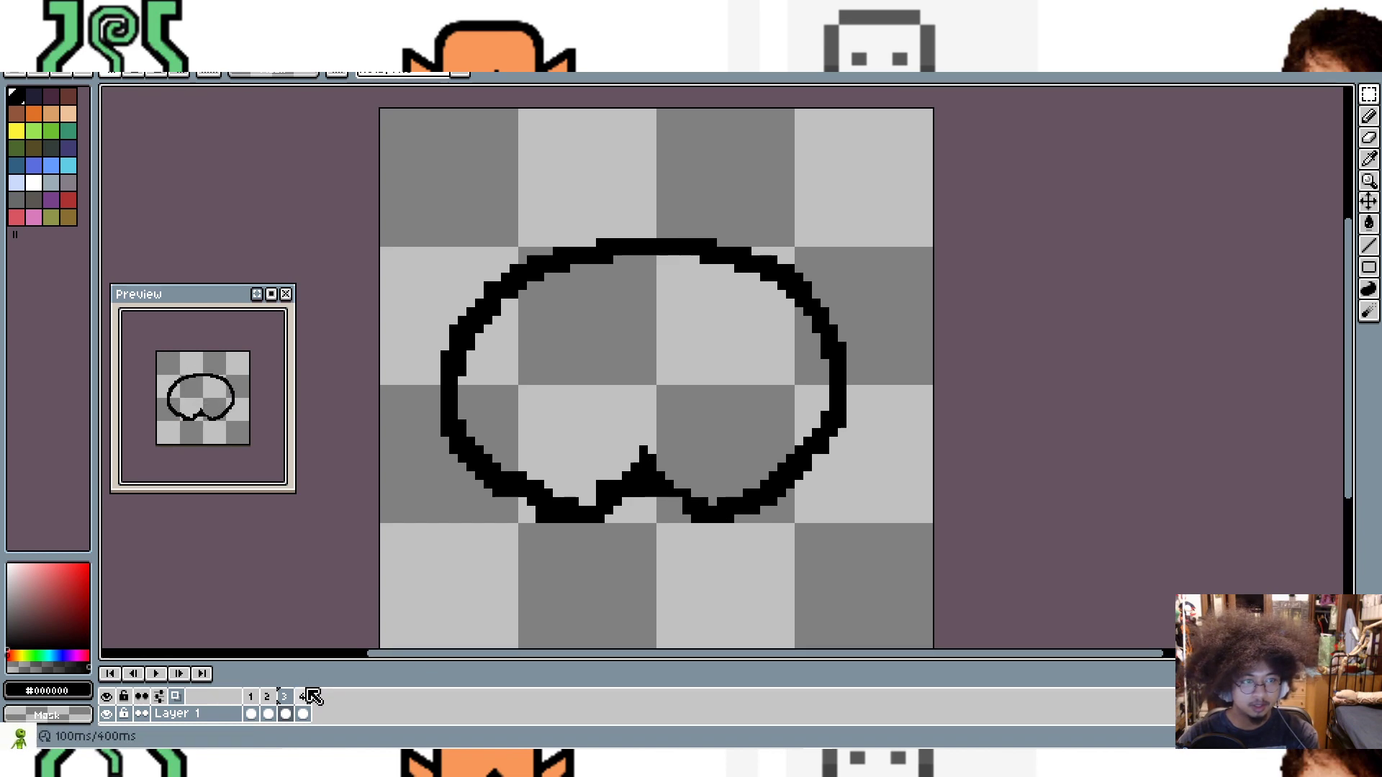
Step: Look over the other open leg sprites and step through the launch animation back to its first frame
left_click(277, 54)
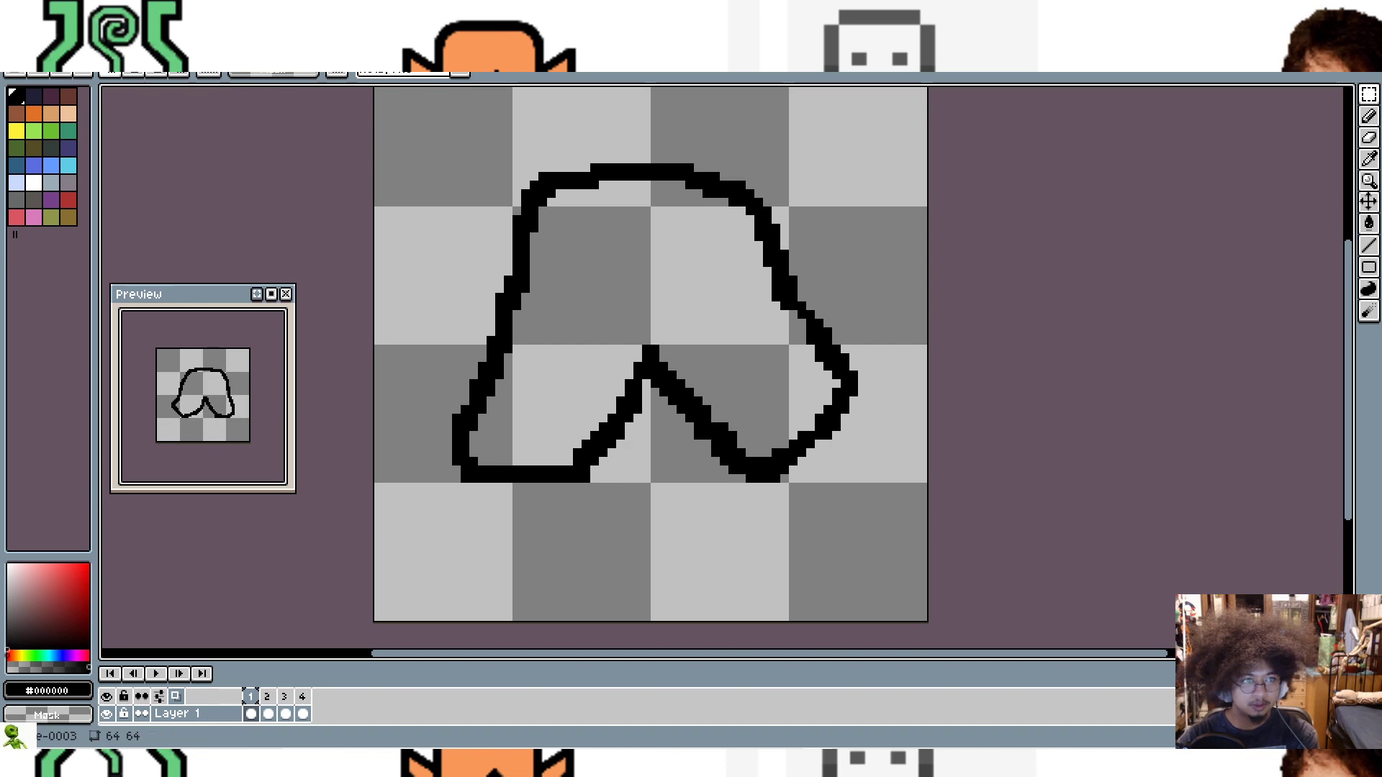
left_click(425, 54)
left_click(556, 55)
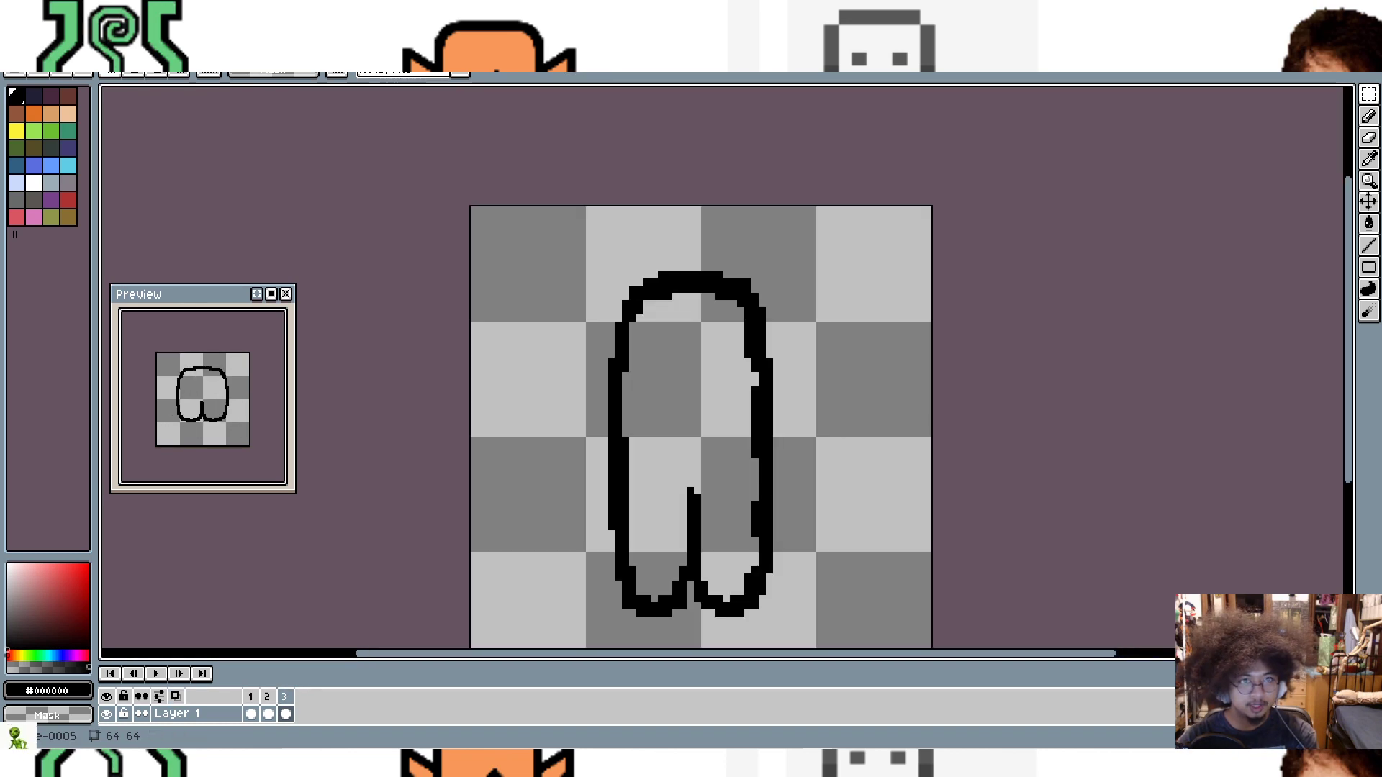
key("ctrl+Tab")
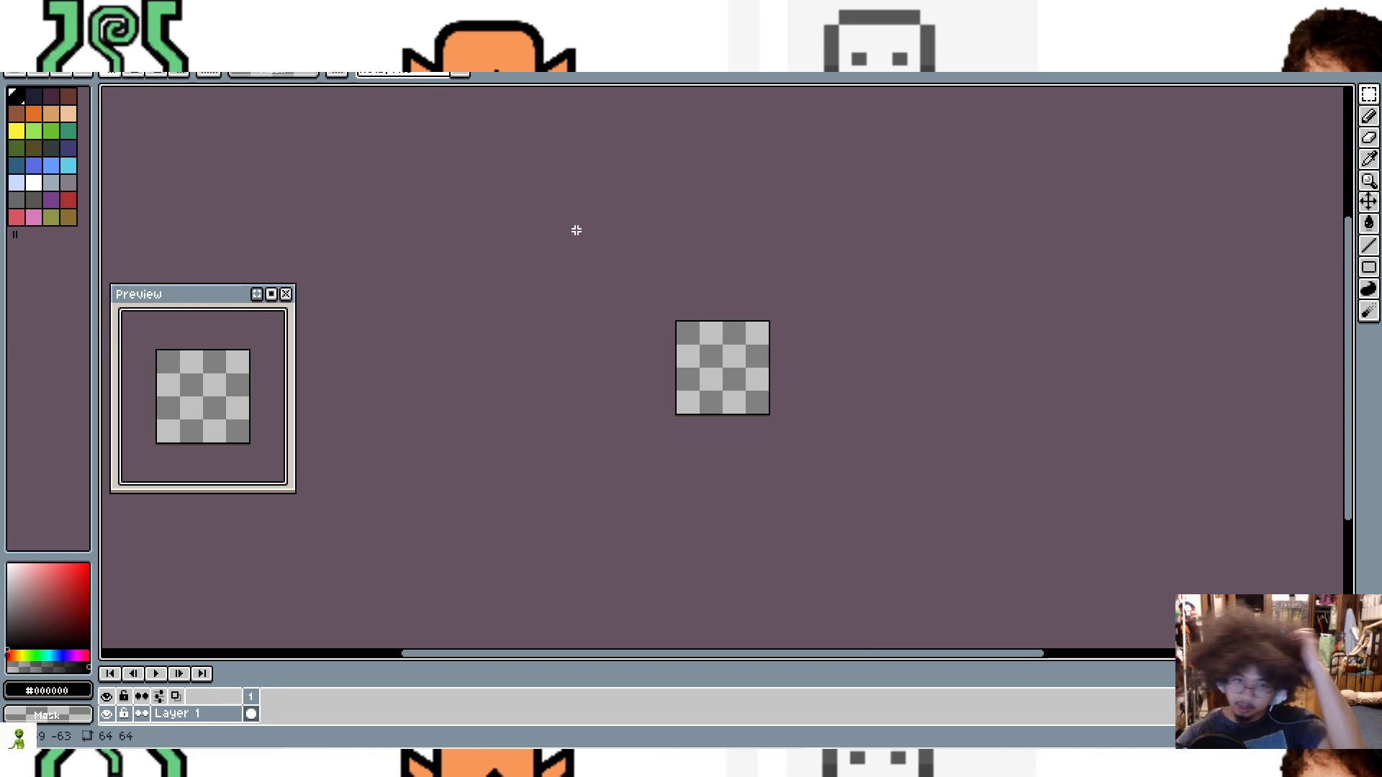
left_click(483, 56)
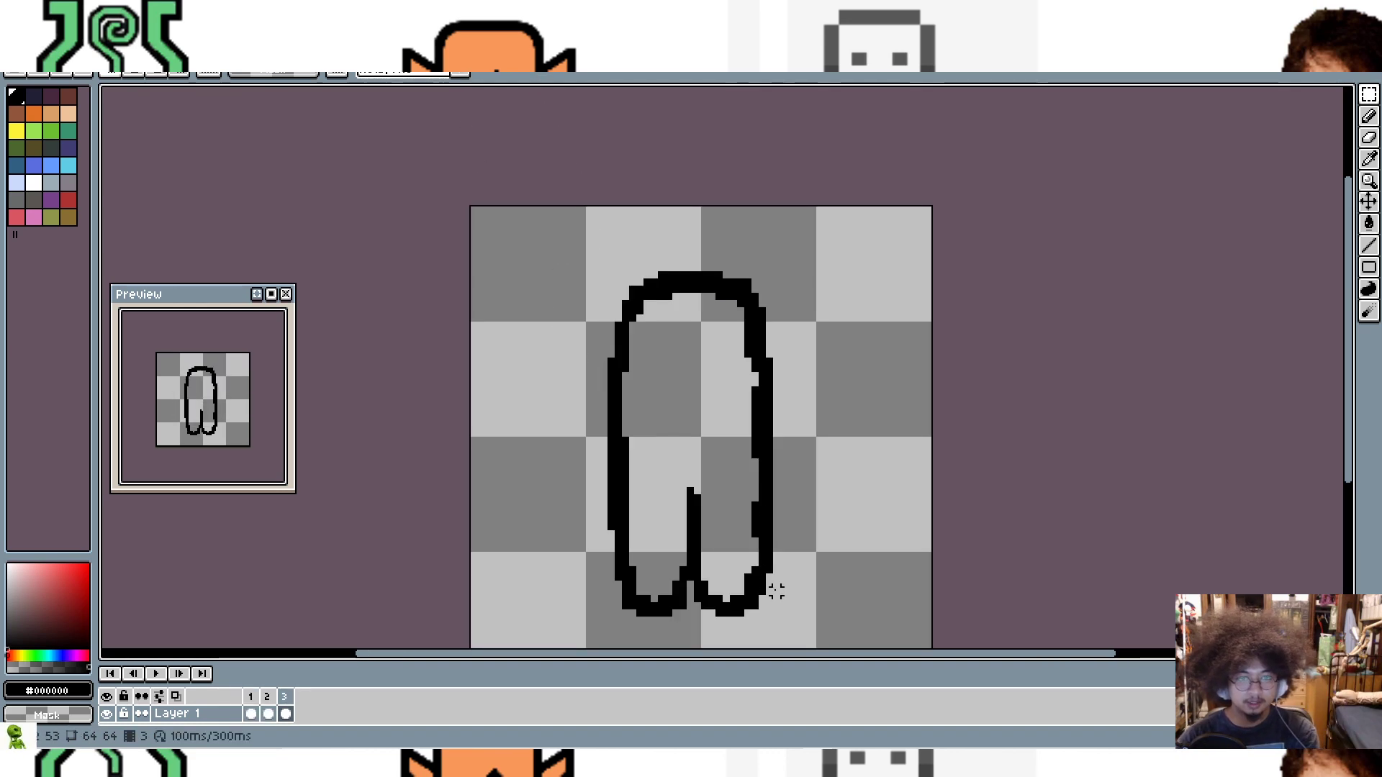
key("Left")
key("Left")
key("Left")
key("Right")
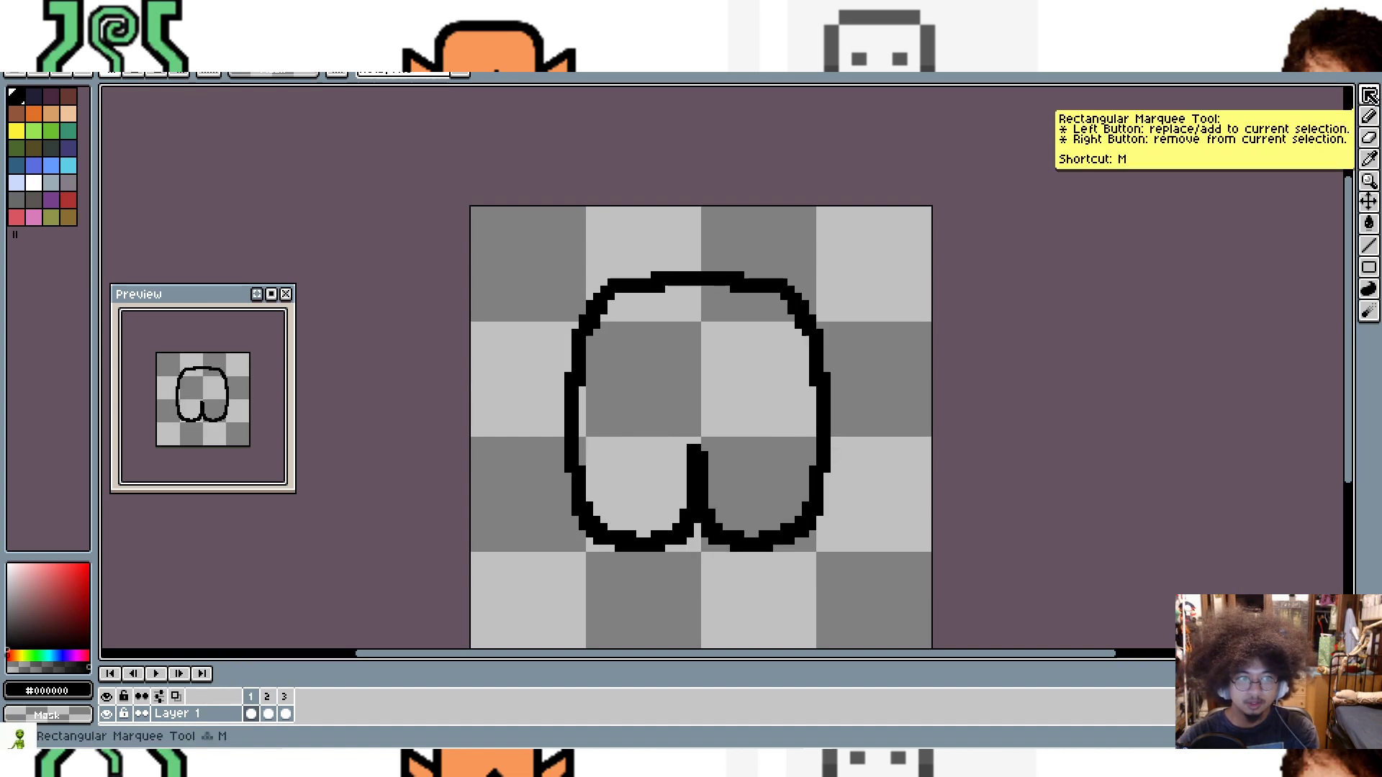
Step: Copy the rounded legs outline from frame 1 of the launch animation into the blank 64×64 sprite
left_click(1368, 94)
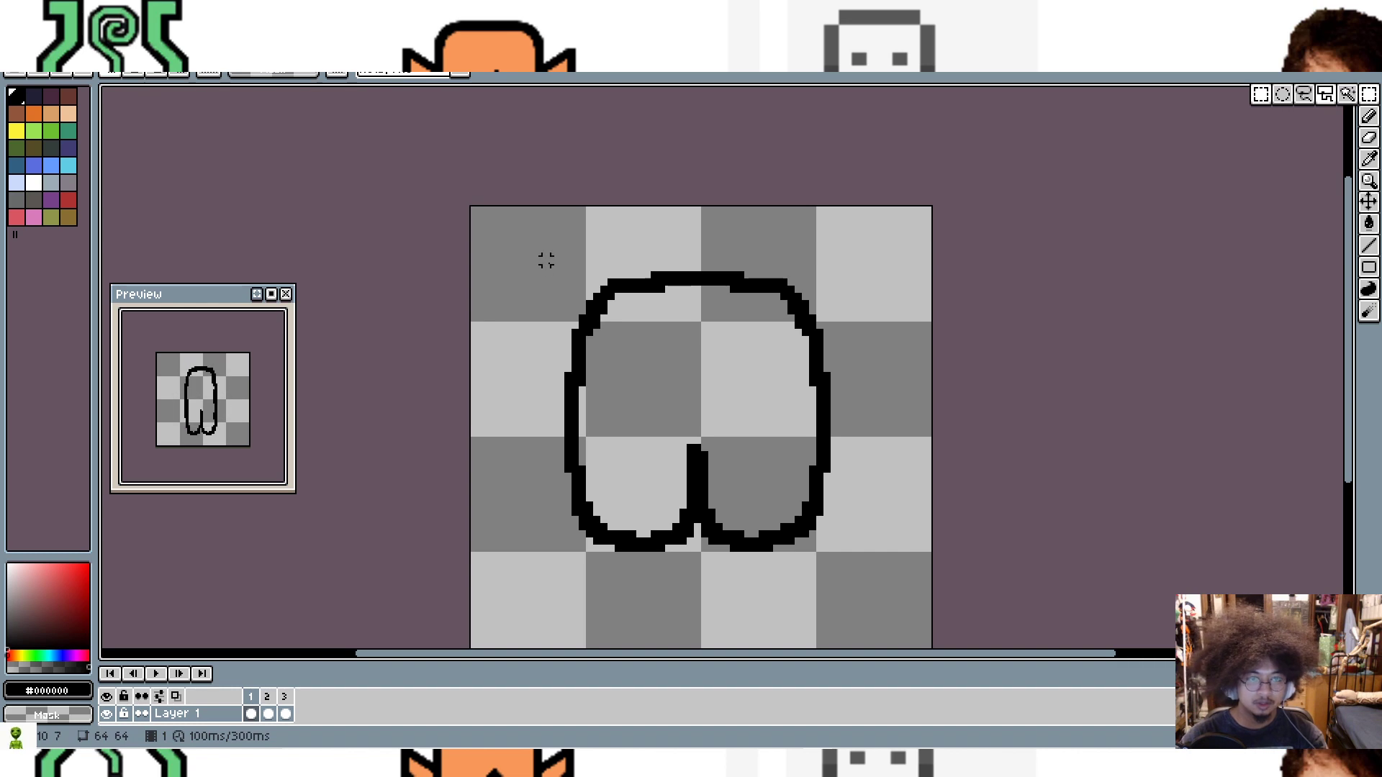
left_click_drag(543, 253, 874, 595)
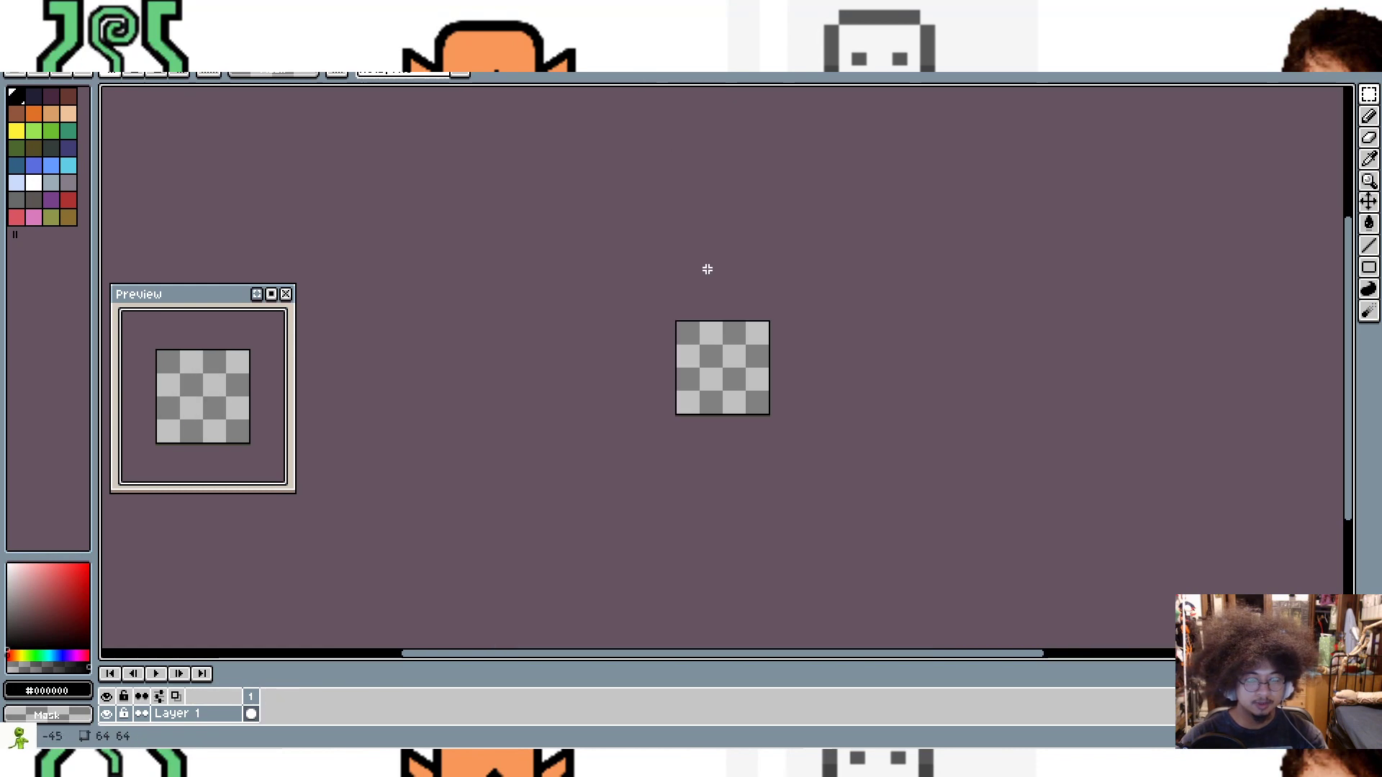
key("ctrl+v")
scroll(783, 382, "up", 6)
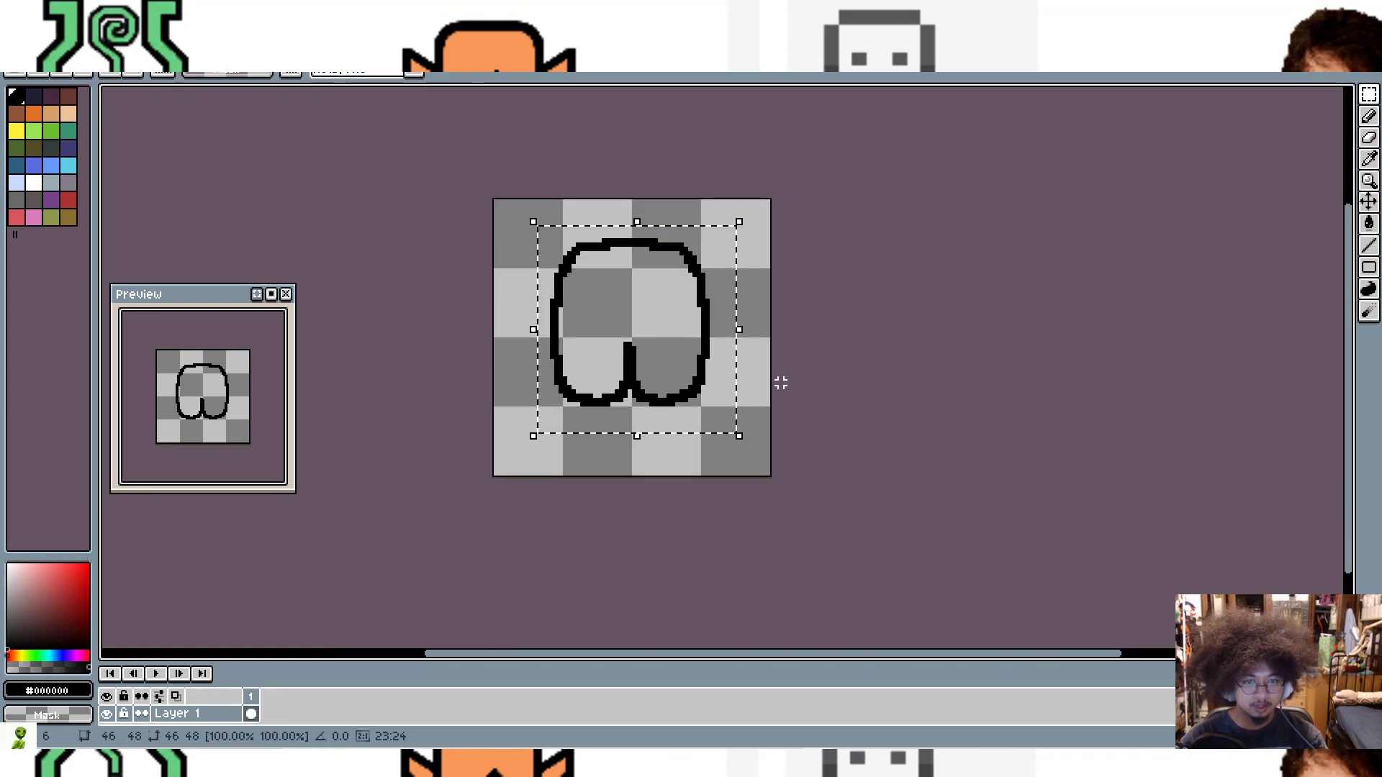
scroll(783, 383, "down", 1)
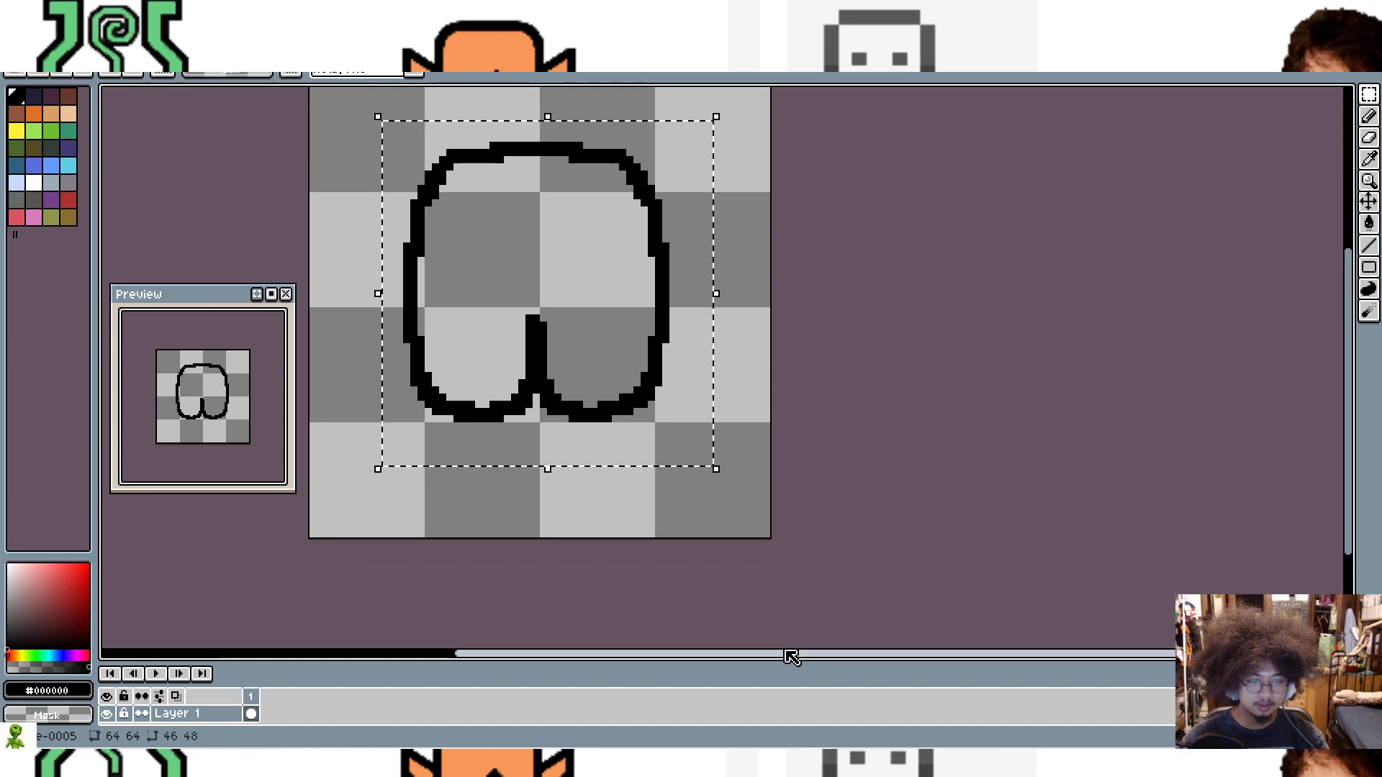
left_click_drag(789, 655, 696, 646)
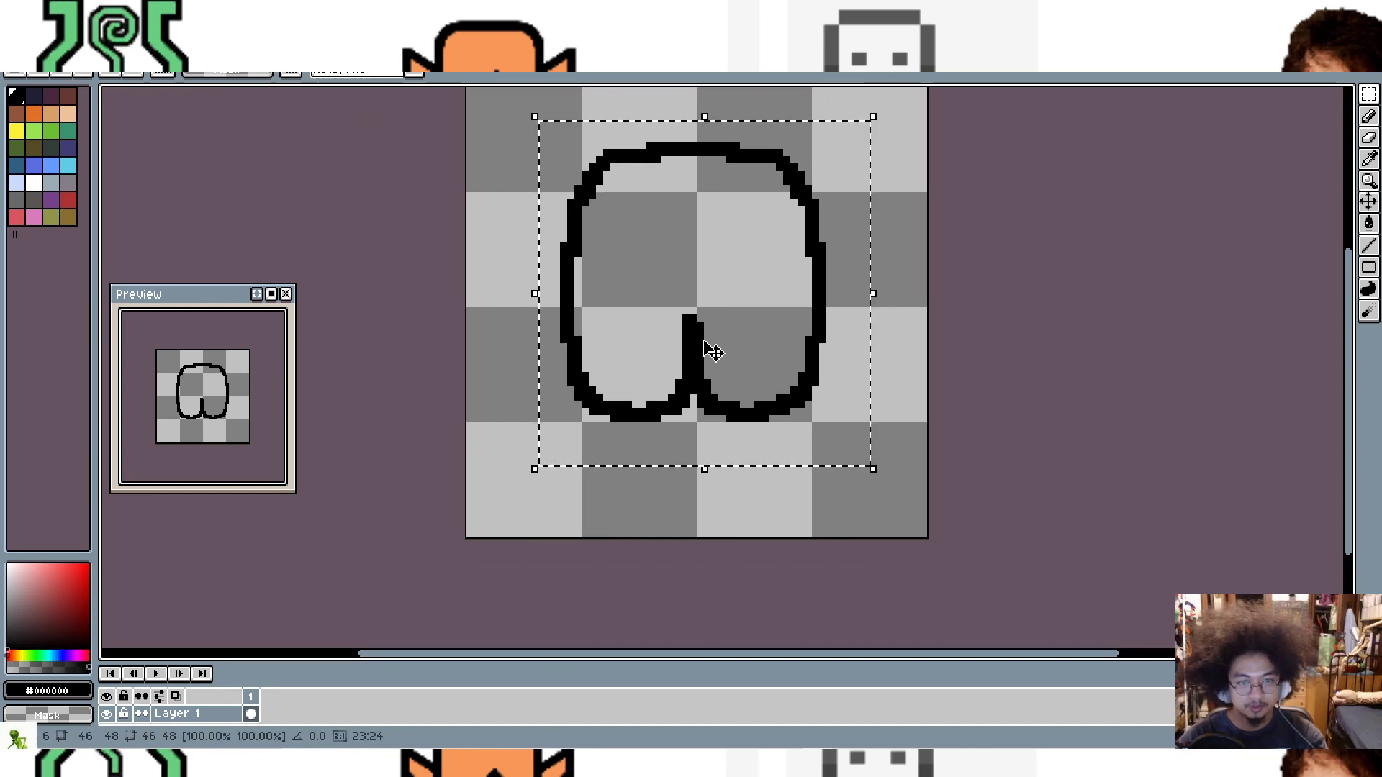
mouse_move(701, 324)
left_mouse_down()
mouse_move(752, 389)
mouse_move(737, 375)
left_mouse_up()
key("Delete")
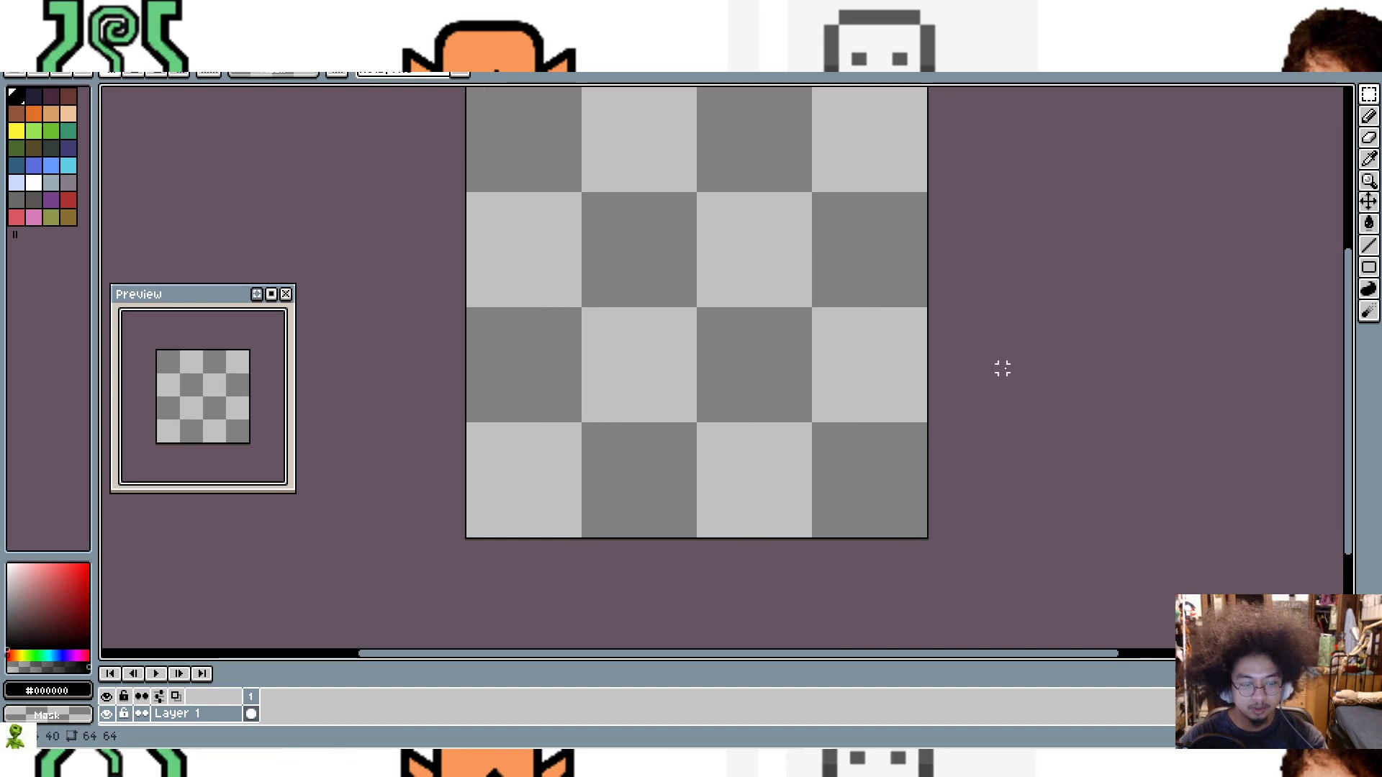
key("ctrl+z")
key("ctrl+d")
mouse_move(686, 304)
left_mouse_down()
mouse_move(761, 416)
mouse_move(880, 447)
left_mouse_up()
left_click_drag(783, 365, 784, 357)
key("ctrl+z")
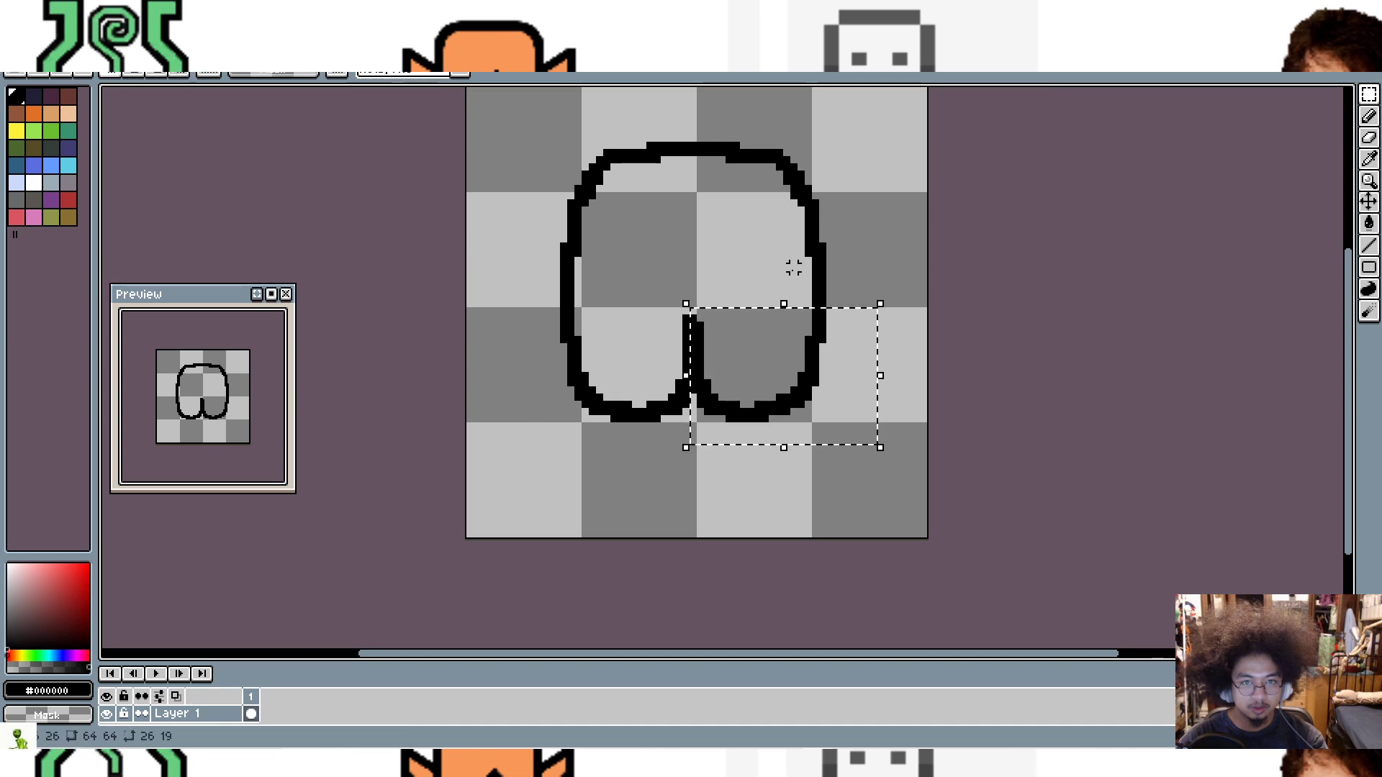
Step: Move the right leg section up 2 pixels and right 1 pixel, and shift the top arc of the outline left 1 pixel
left_click(858, 225)
left_click_drag(843, 210, 685, 440)
key("Up")
key("Up")
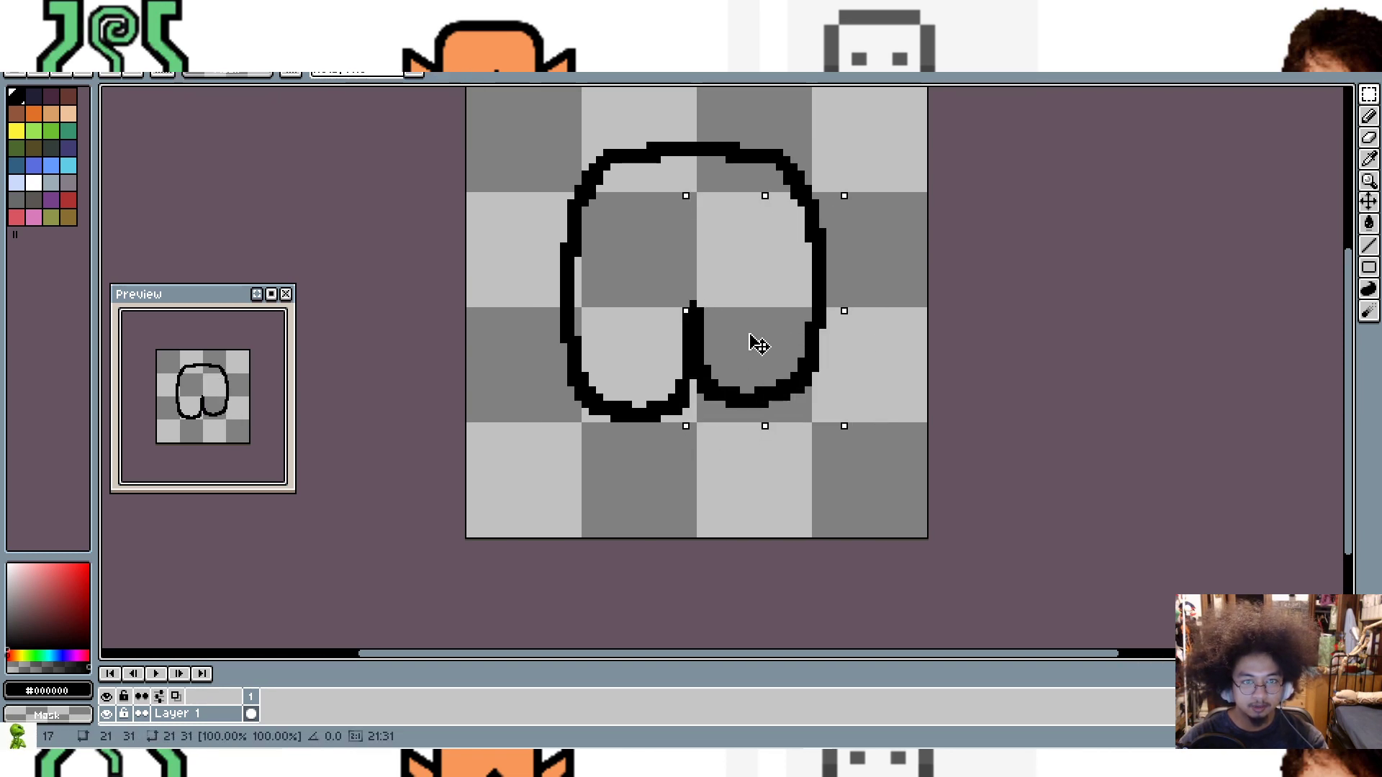
left_click_drag(770, 313, 778, 313)
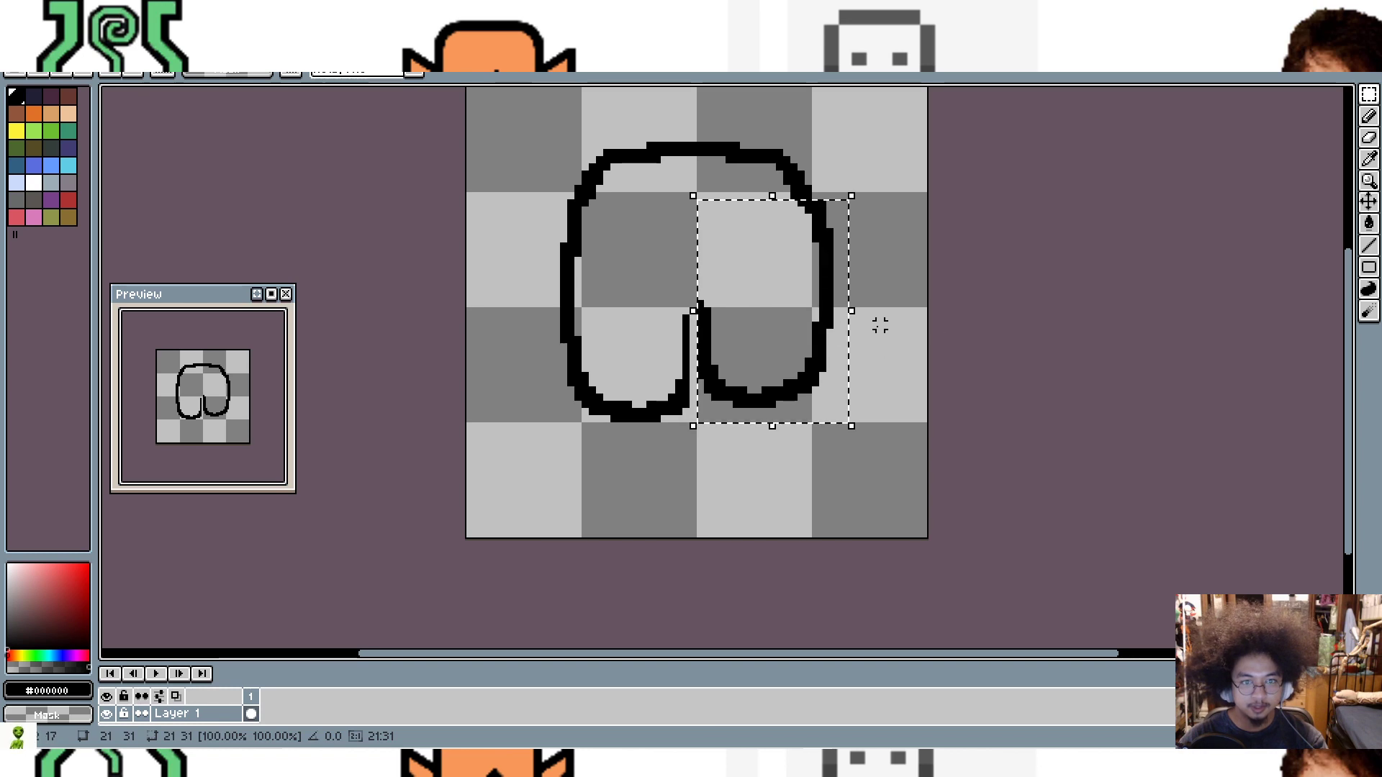
left_click(1053, 317)
left_click_drag(549, 123, 895, 216)
left_click_drag(776, 179, 773, 179)
key("ctrl+d")
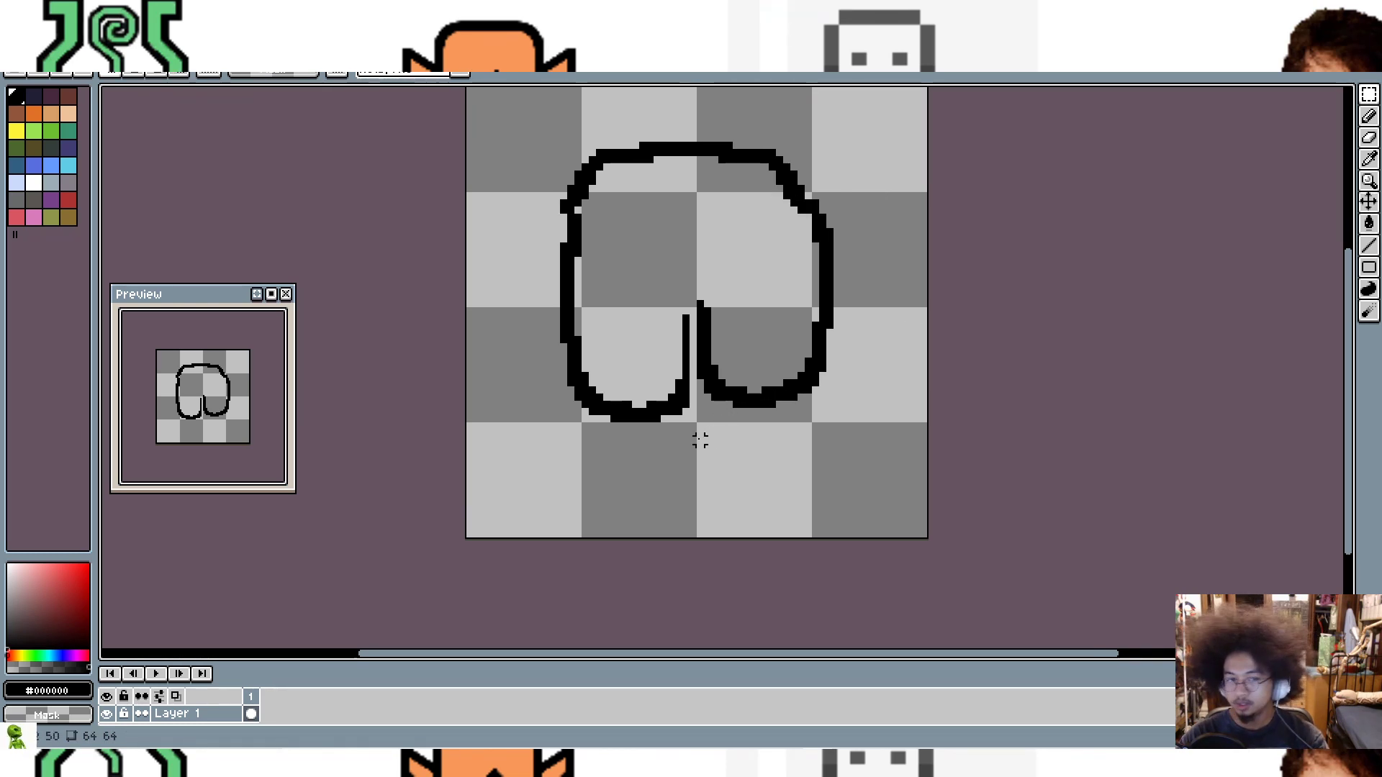
Step: Spread the legs by moving the left leg about 1 pixel left and 2 down, and the right leg about 3 right and 2 down
left_click_drag(506, 282, 698, 518)
mouse_move(653, 409)
left_mouse_down()
mouse_move(635, 404)
mouse_move(633, 379)
mouse_move(642, 410)
left_mouse_up()
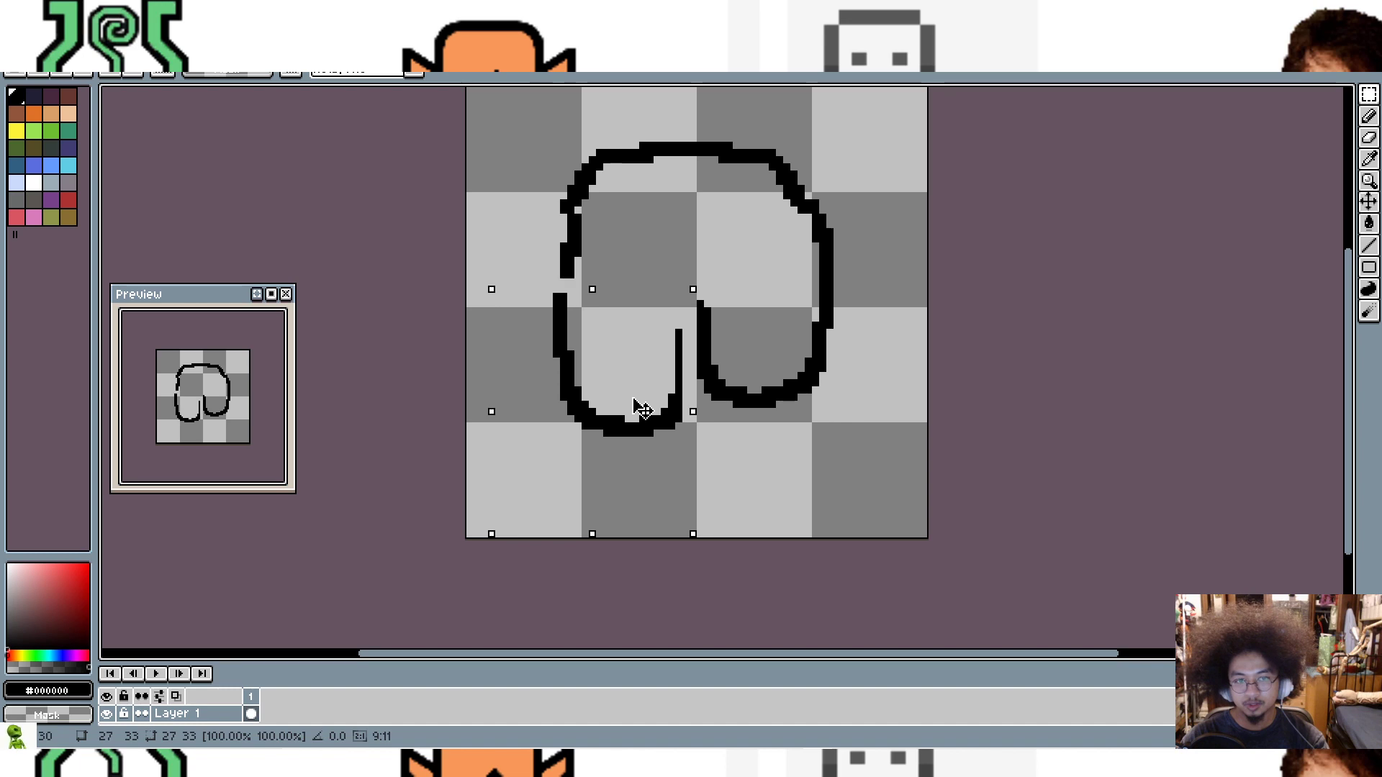
left_click_drag(700, 203, 844, 446)
left_click_drag(756, 342, 778, 364)
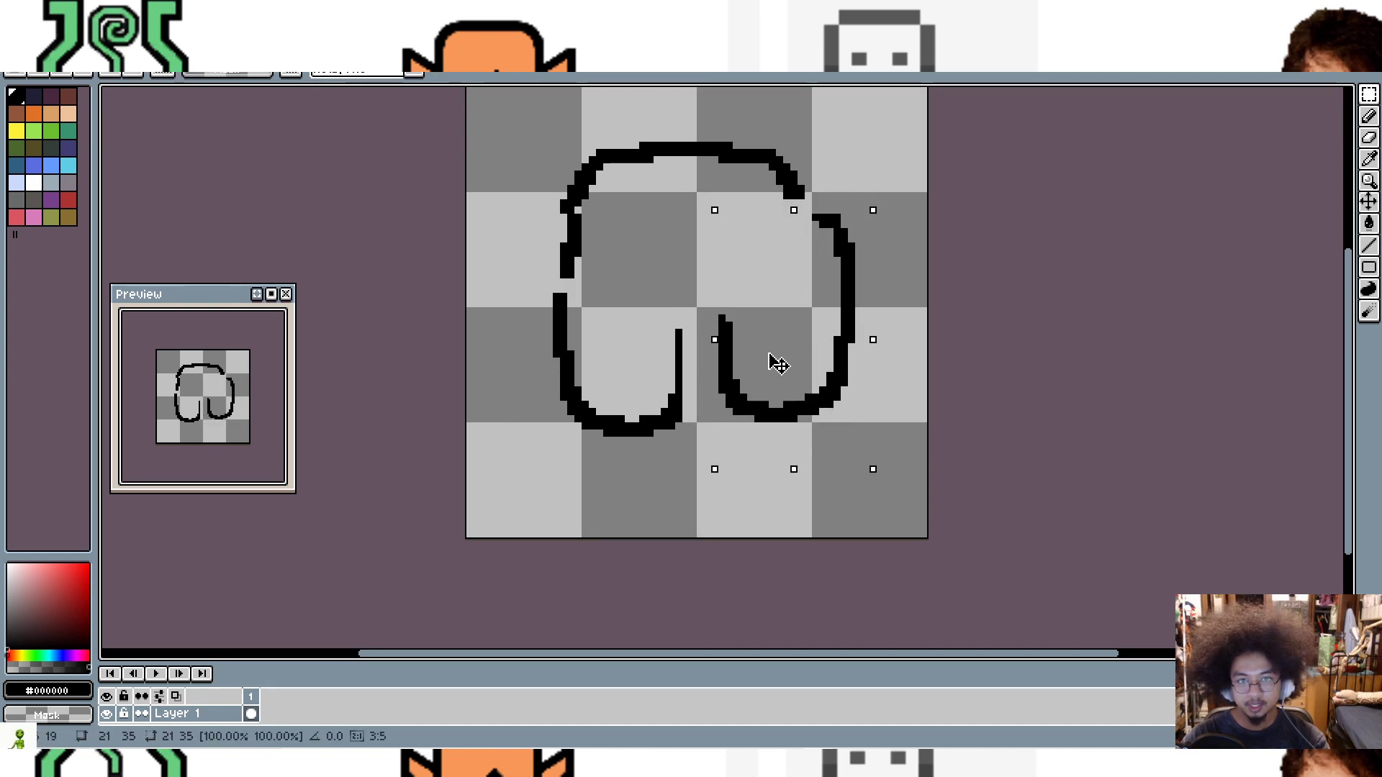
key("ctrl+d")
Step: Close the outline's gaps with the Pencil, join the legs with a rounded crotch arch, and smooth the upper right curve
left_click(1368, 116)
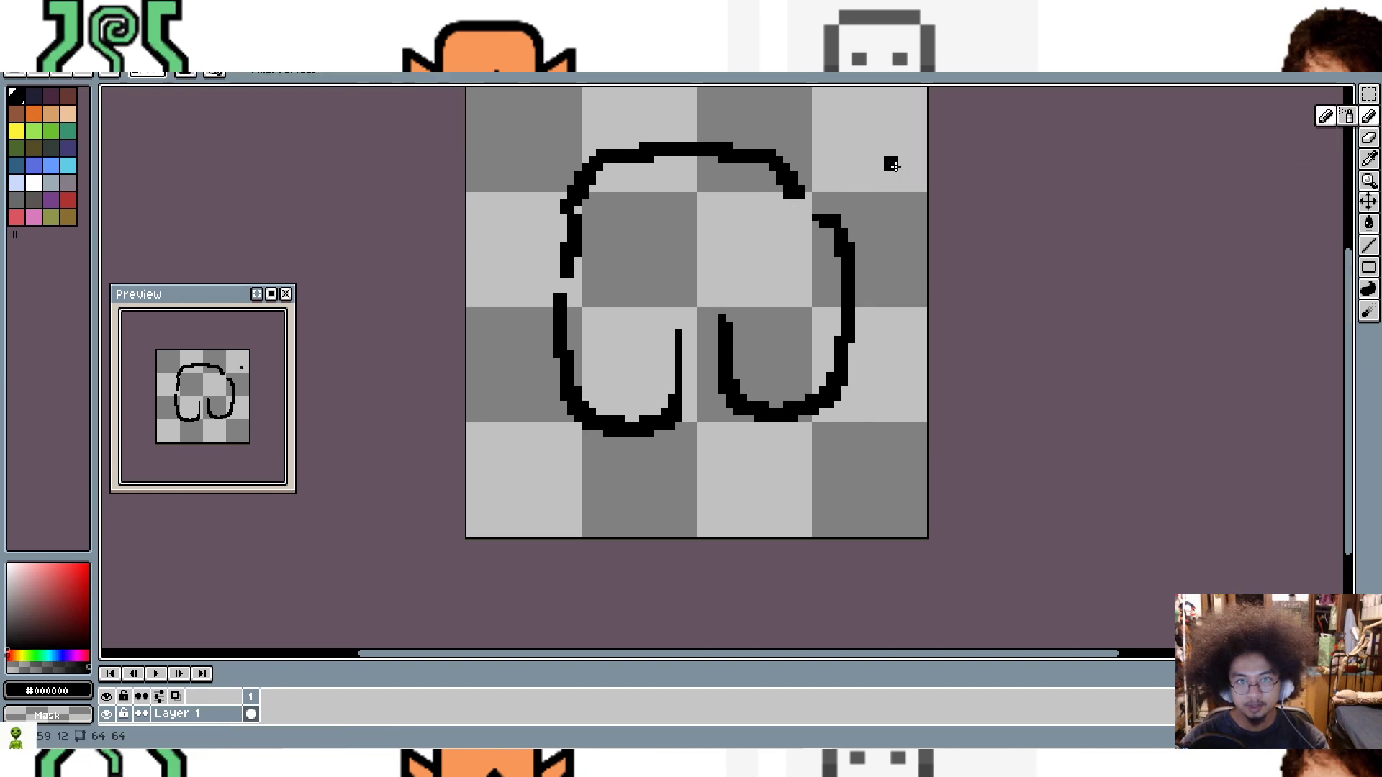
left_click_drag(806, 193, 812, 204)
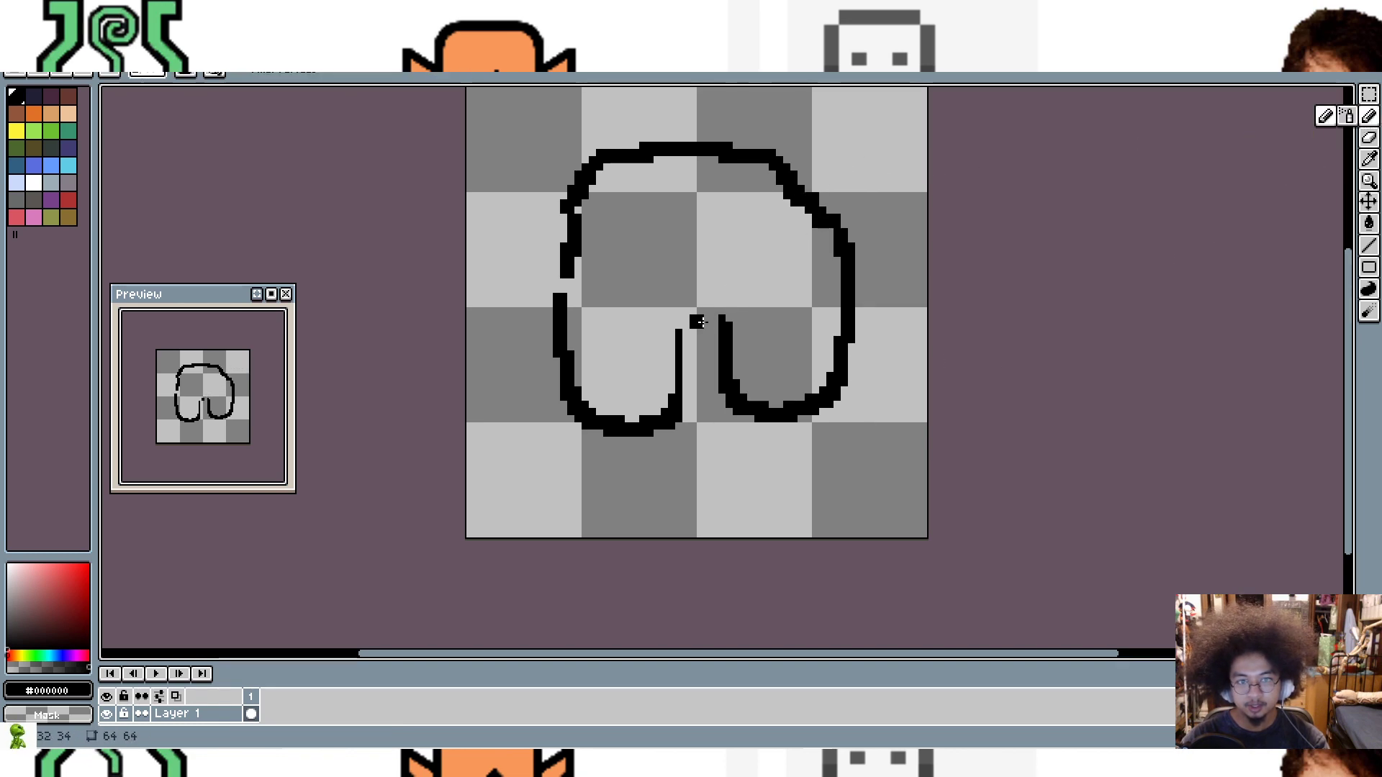
mouse_move(683, 389)
left_mouse_down()
mouse_move(691, 321)
mouse_move(719, 312)
mouse_move(696, 392)
mouse_move(722, 320)
left_mouse_up()
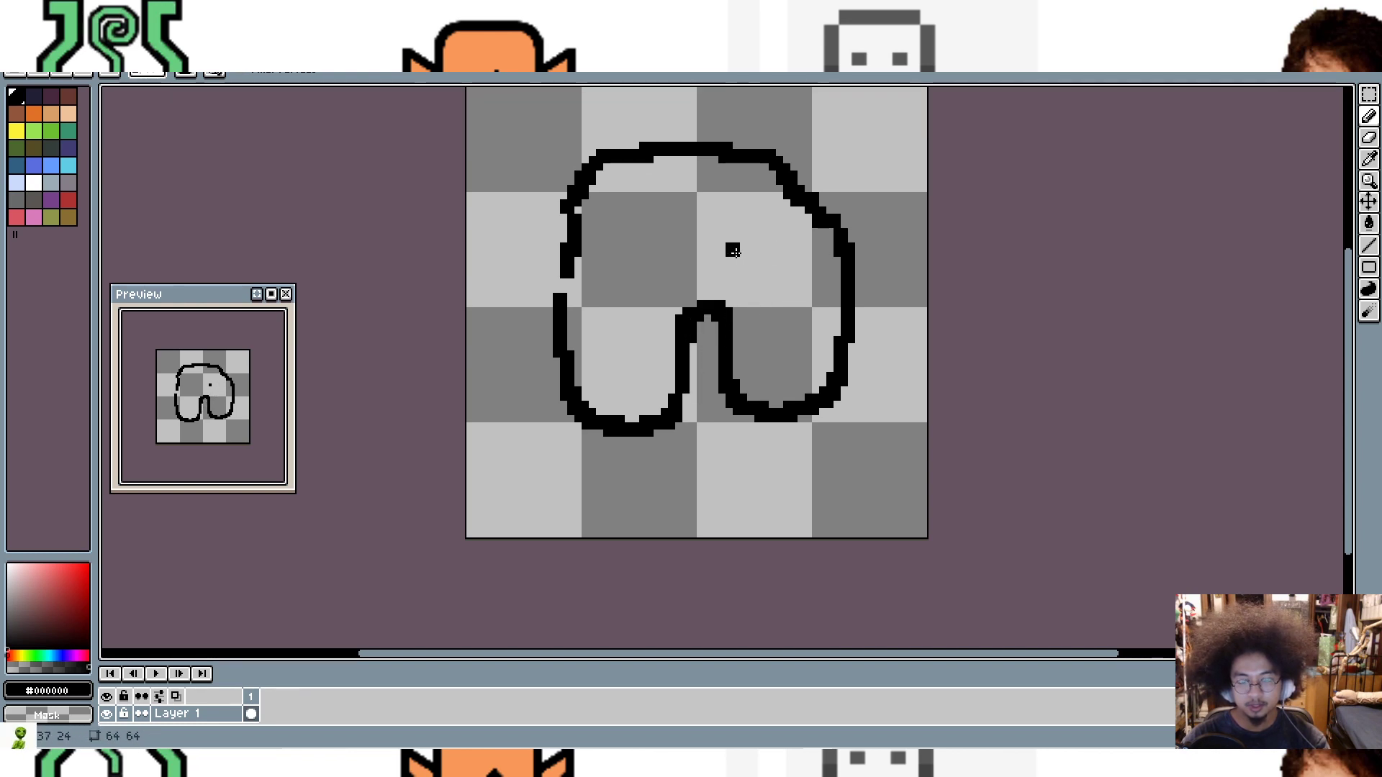
left_click(570, 288)
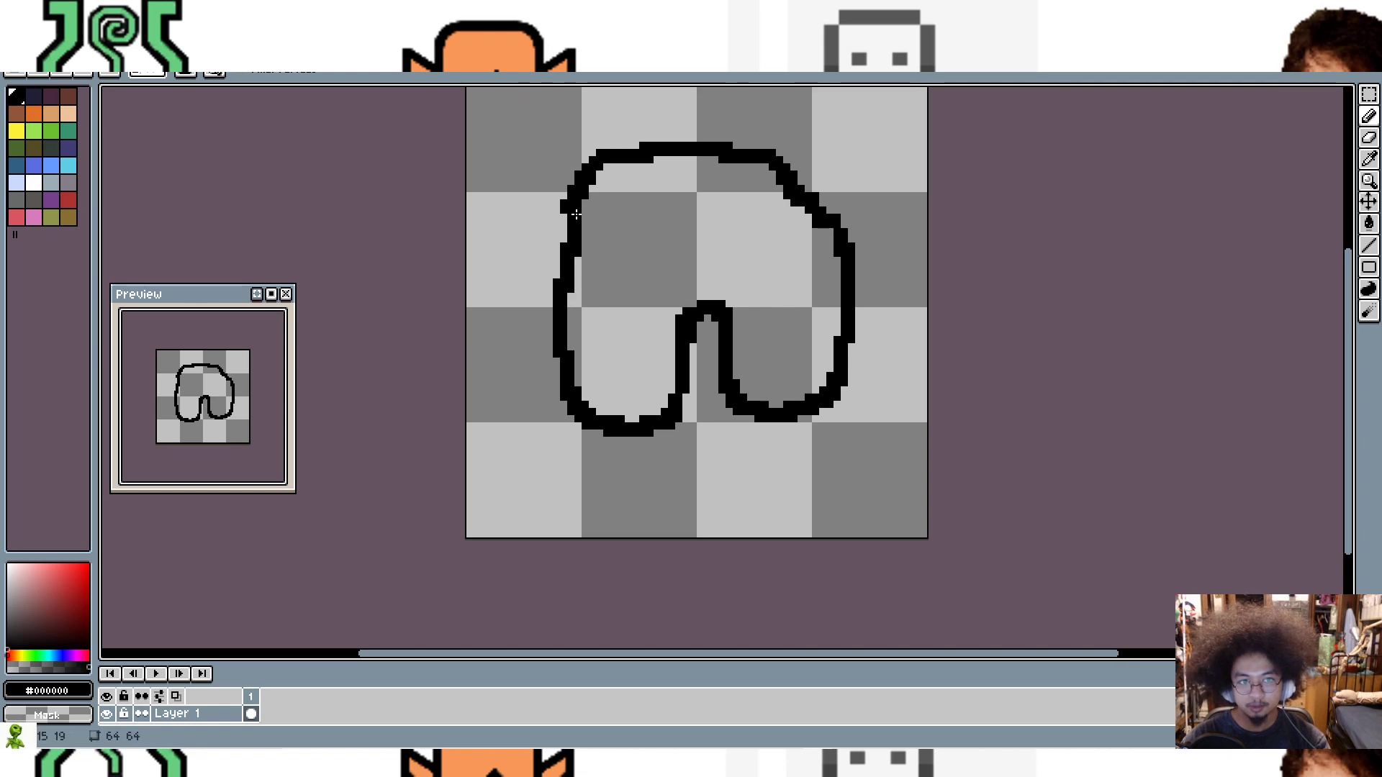
left_click(812, 244)
mouse_move(782, 175)
left_mouse_down()
mouse_move(835, 231)
mouse_move(826, 204)
mouse_move(770, 159)
mouse_move(755, 181)
mouse_move(793, 206)
left_mouse_up()
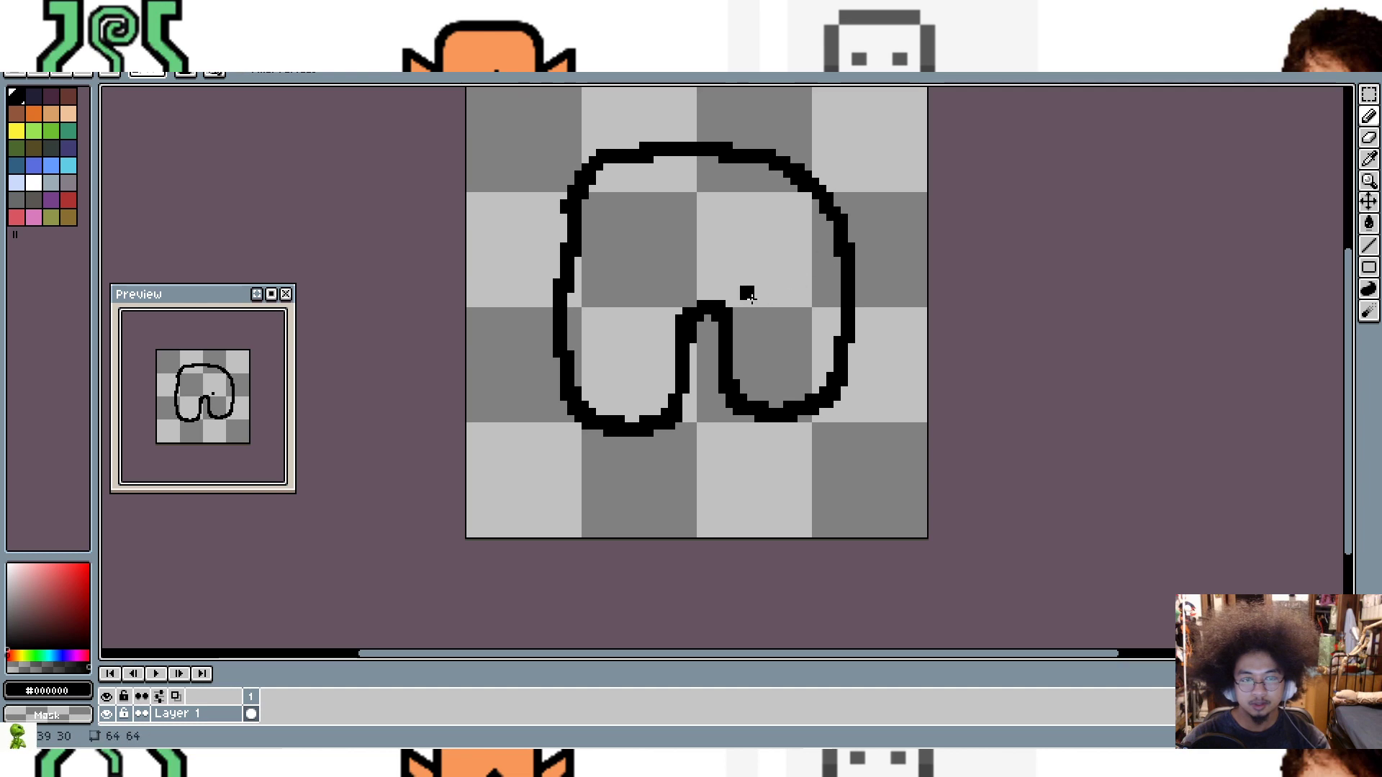
Step: Redraw the right leg's outer edge with the Pencil so it bulges outward to a point above the foot
scroll(746, 299, "down", 3)
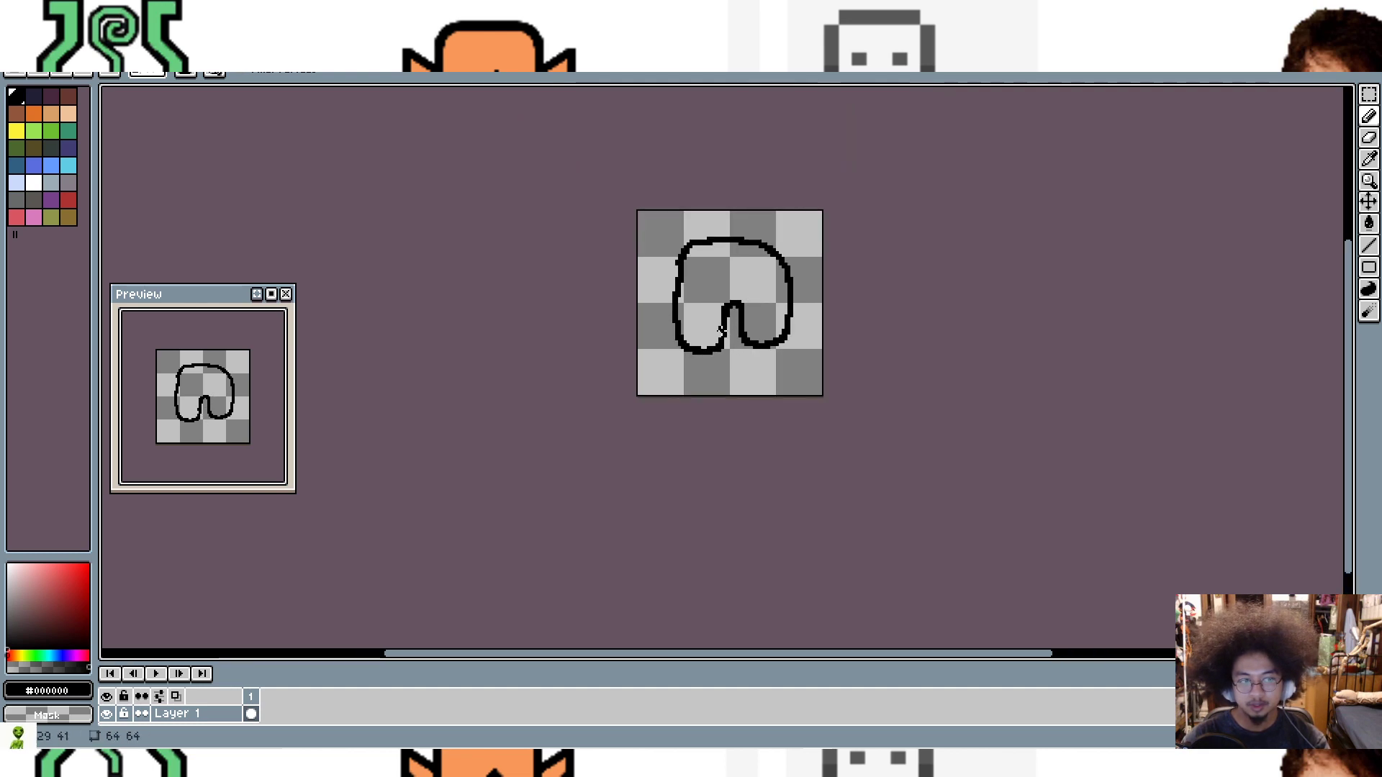
scroll(721, 330, "up", 5)
scroll(860, 281, "down", 1)
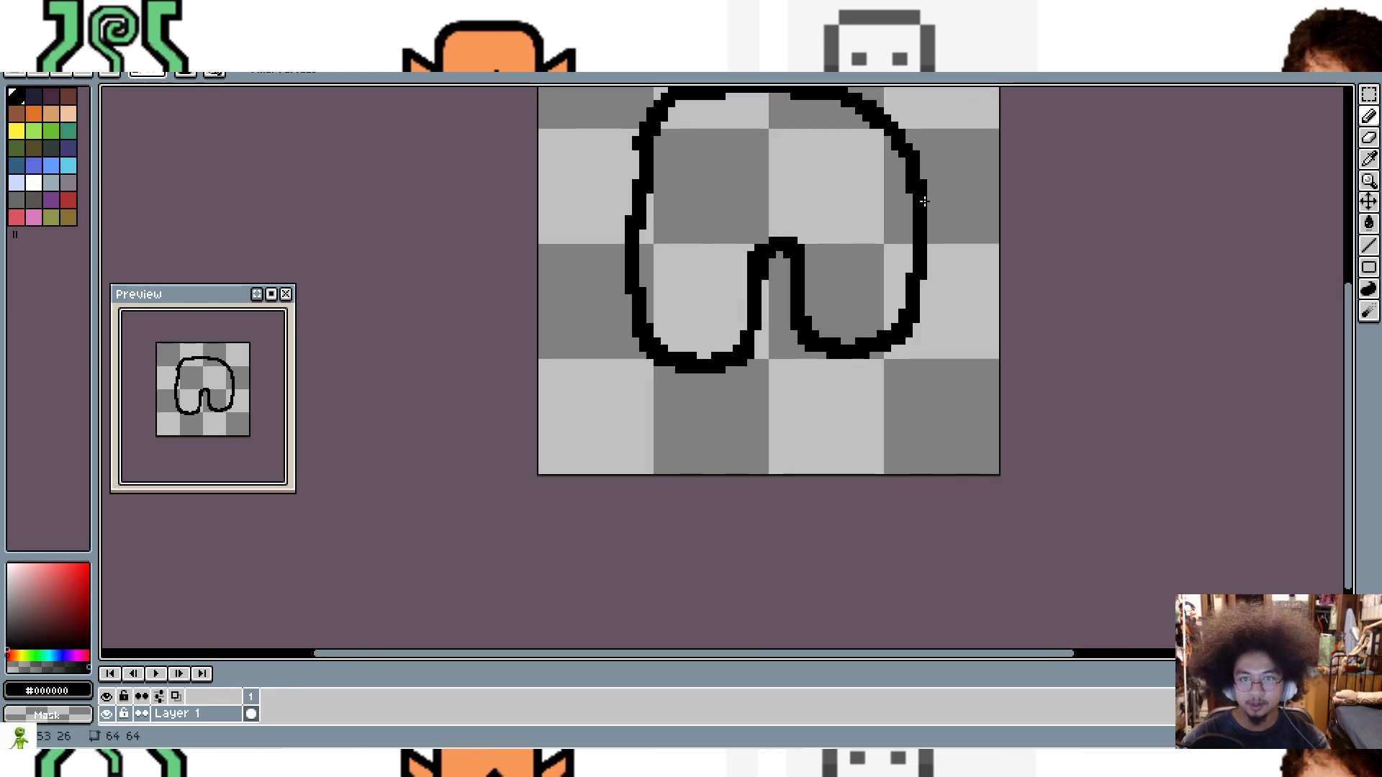
mouse_move(925, 189)
left_mouse_down()
mouse_move(926, 243)
mouse_move(917, 196)
left_mouse_up()
scroll(903, 339, "down", 4)
scroll(836, 261, "up", 4)
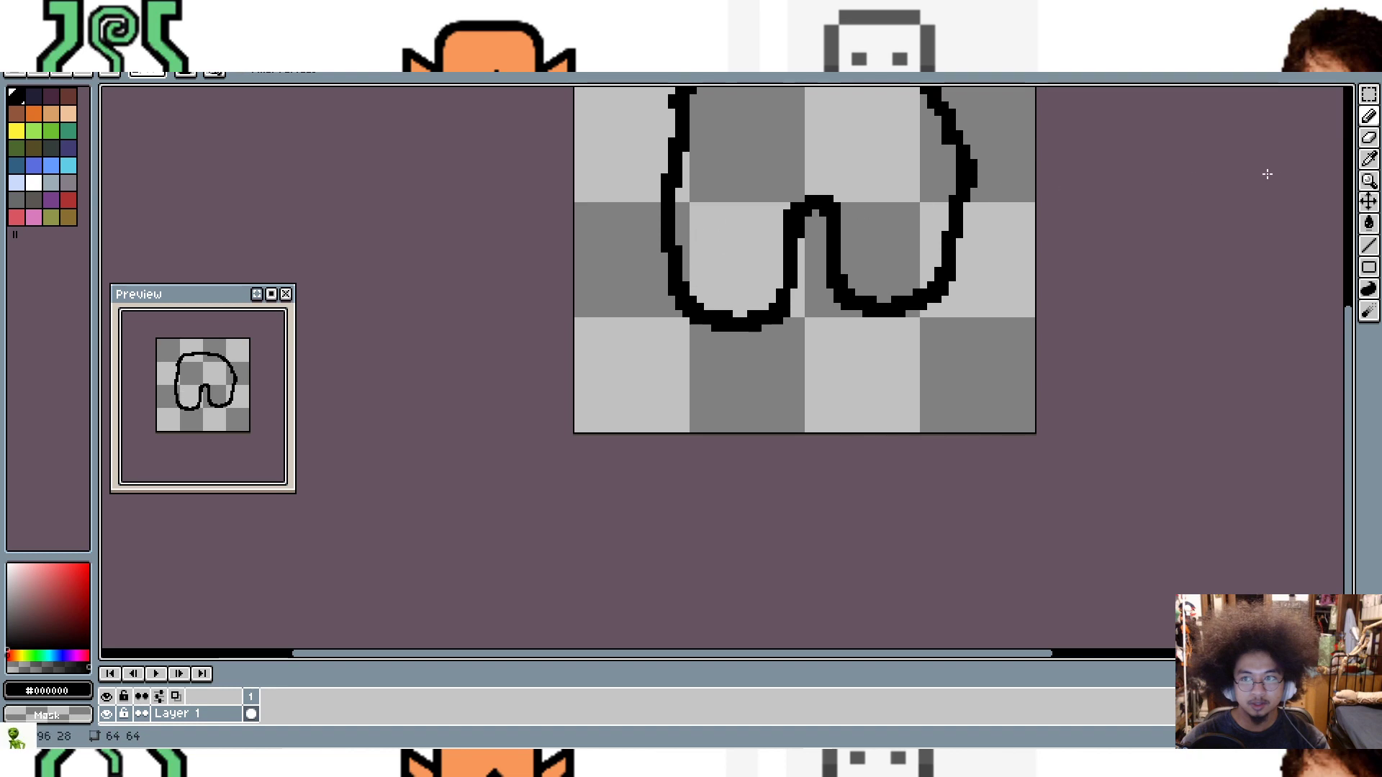
Step: Select the left leg section and move it about 6 pixels down and 1 pixel left to lengthen the leg
key("m")
key("q")
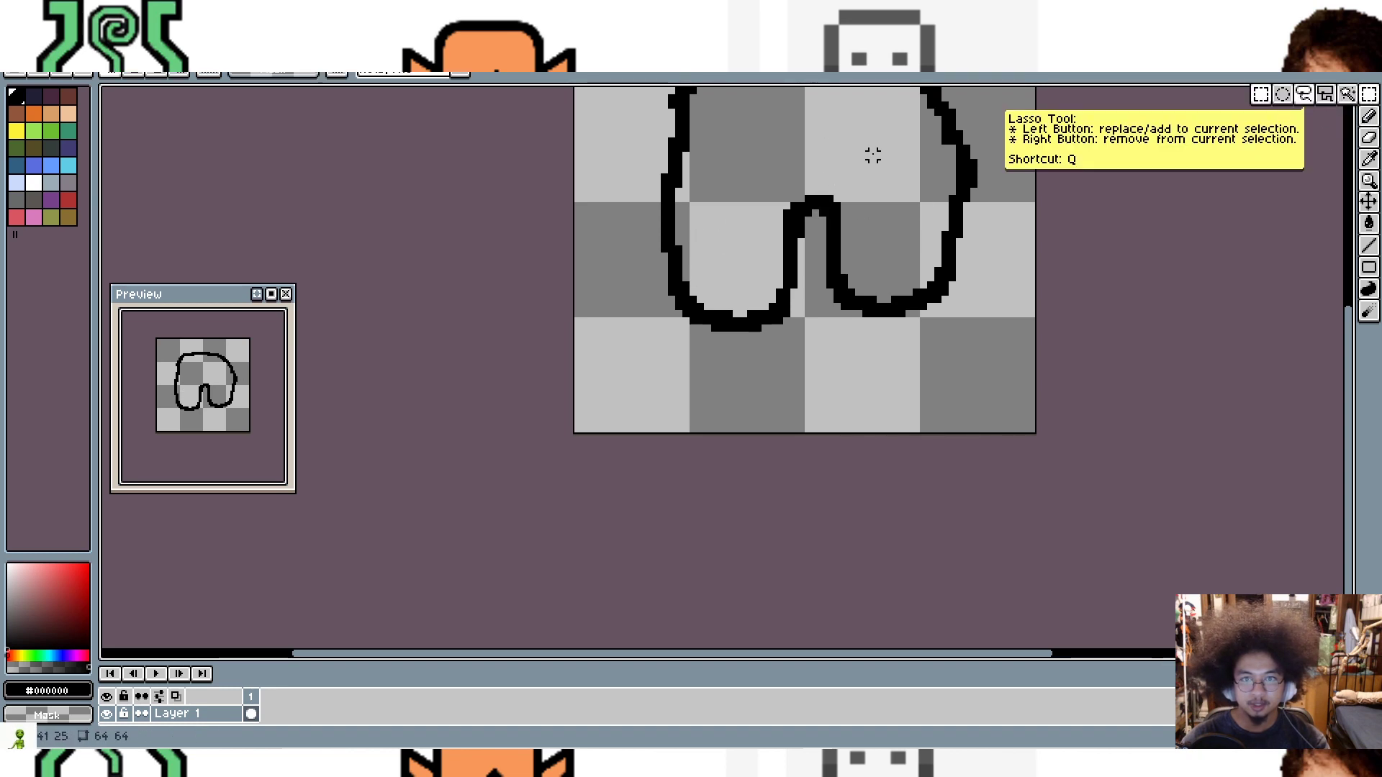
scroll(873, 156, "down", 2)
left_click_drag(712, 186, 835, 359)
key("Down")
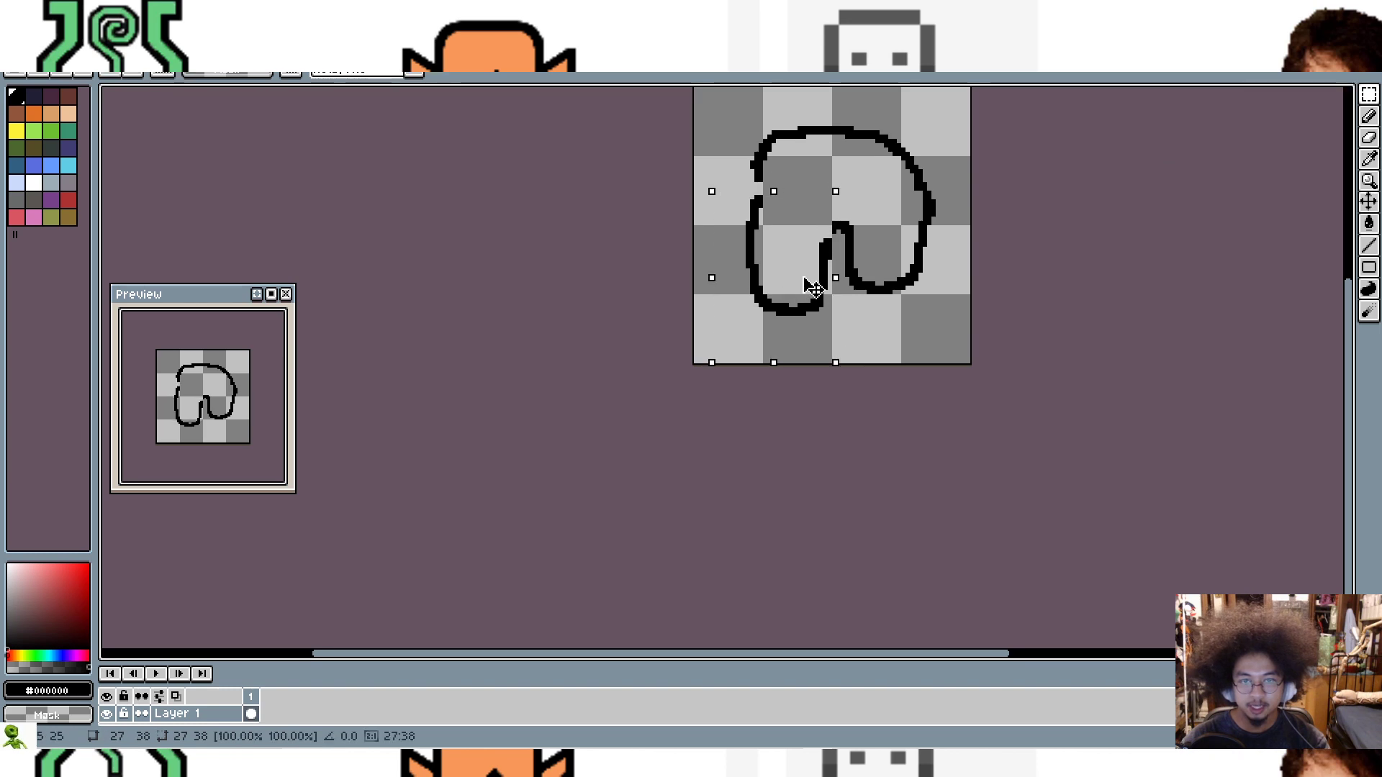
left_click_drag(813, 288, 803, 290)
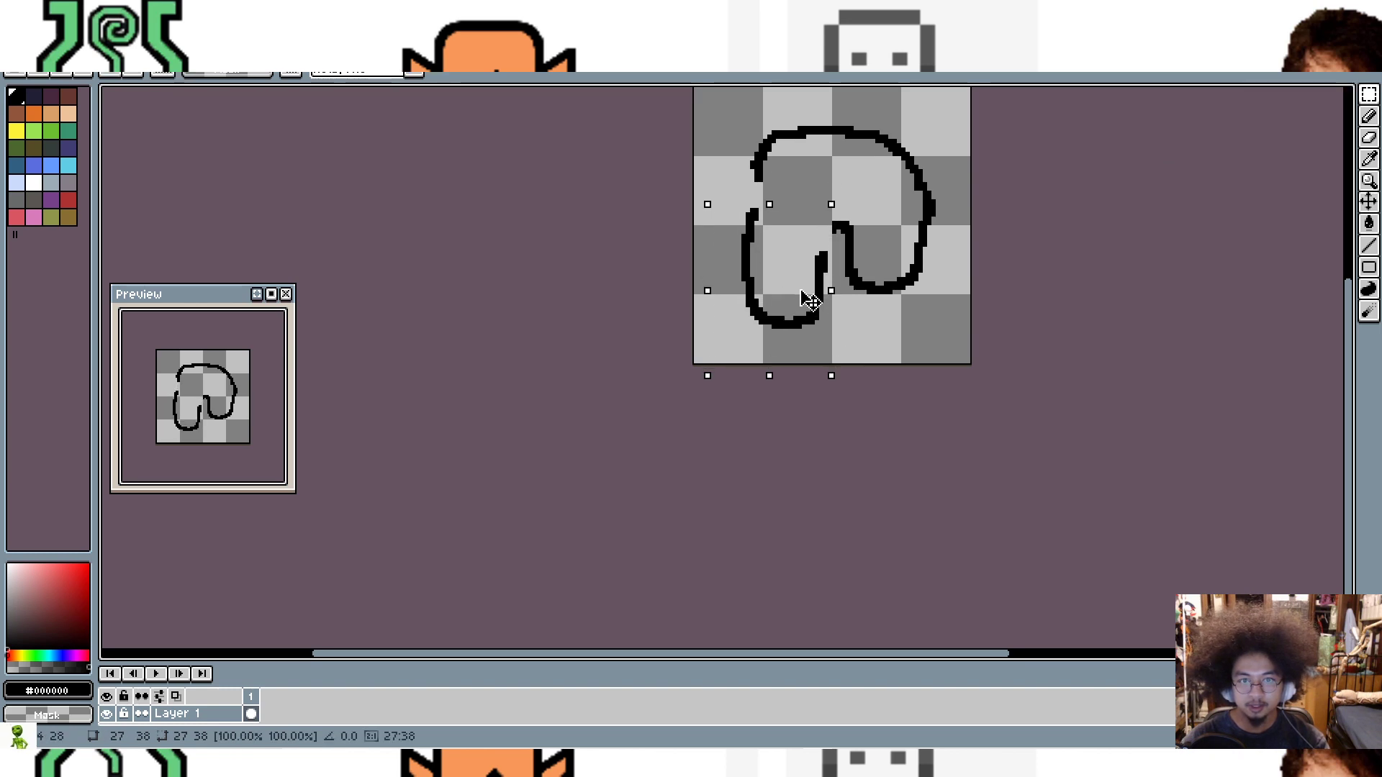
Step: Deselect the leg and close the gaps in its outer edge and at the crotch arch with the Pencil
left_click(1368, 116)
scroll(784, 172, "up", 1)
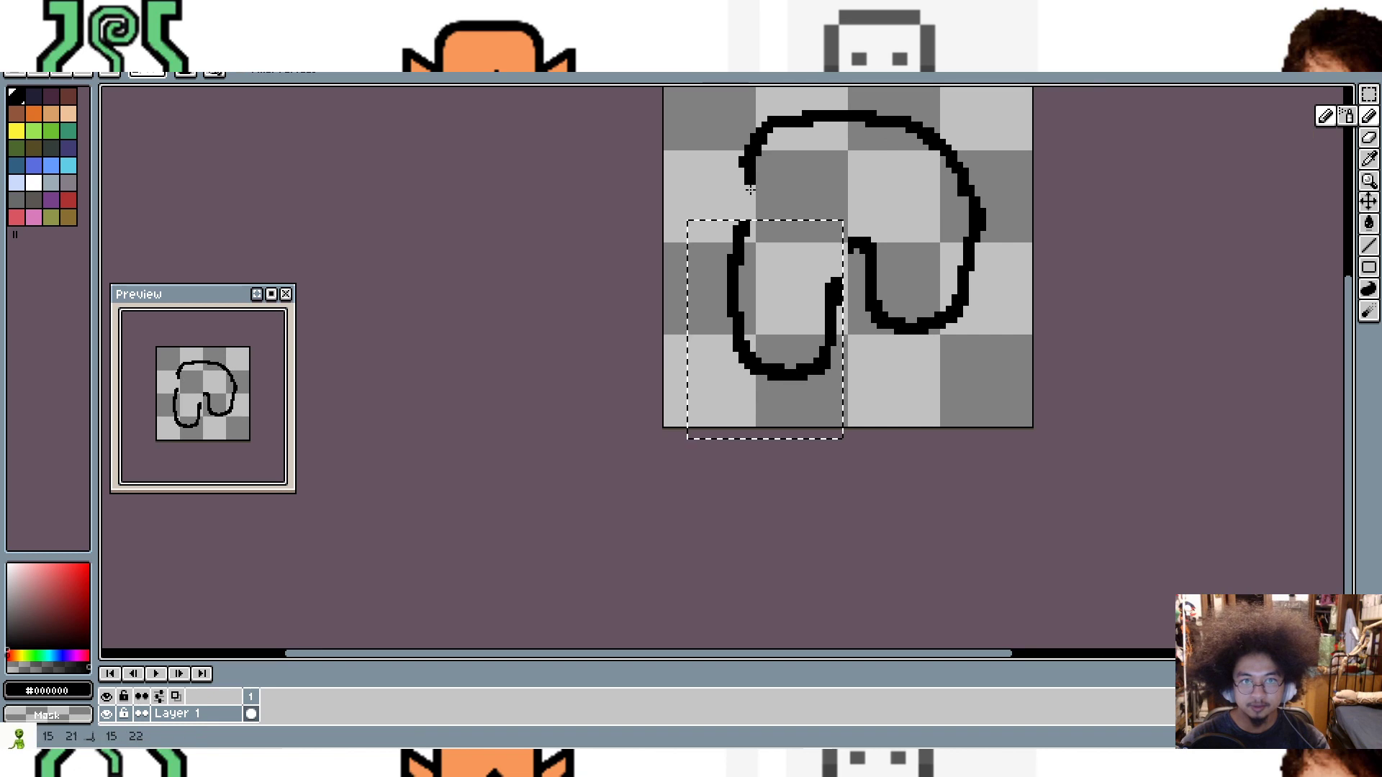
left_click(1368, 96)
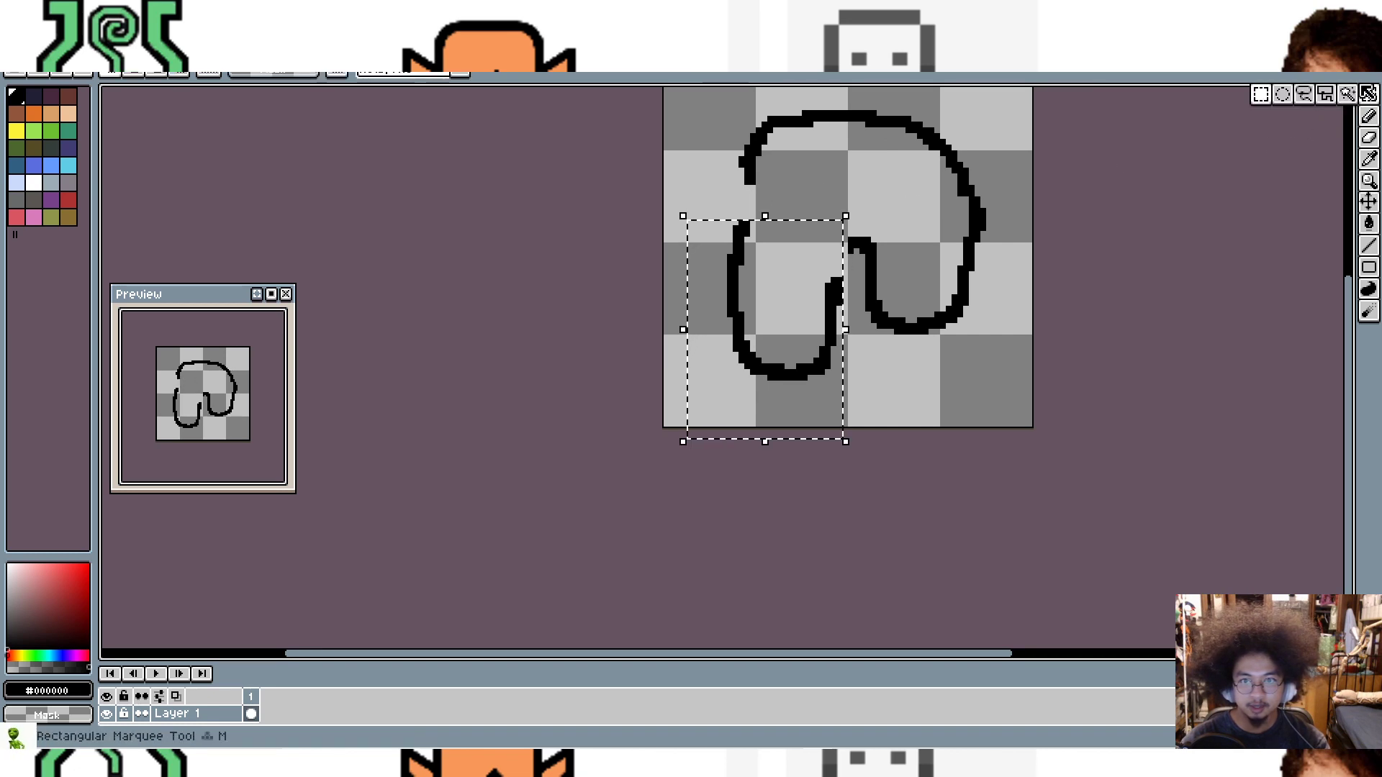
left_click(1086, 182)
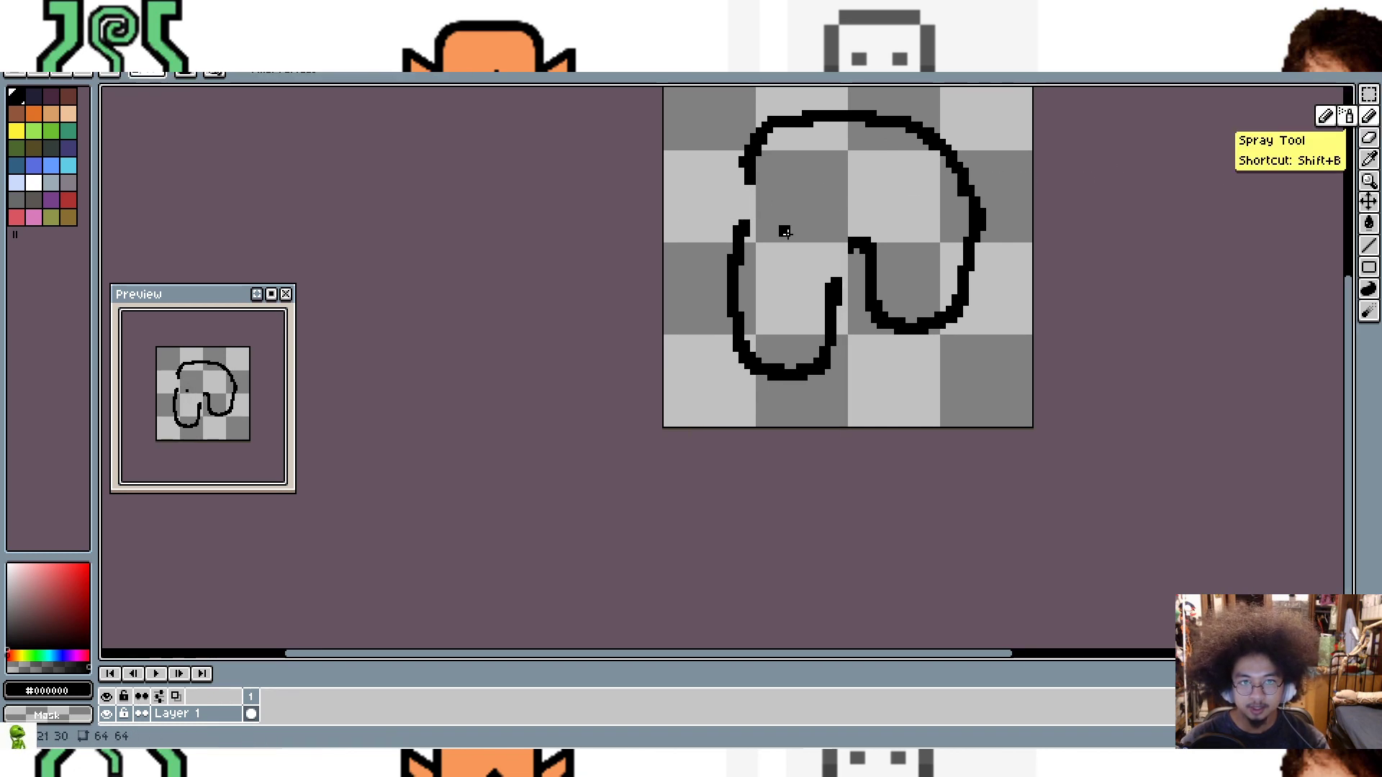
left_click(819, 259)
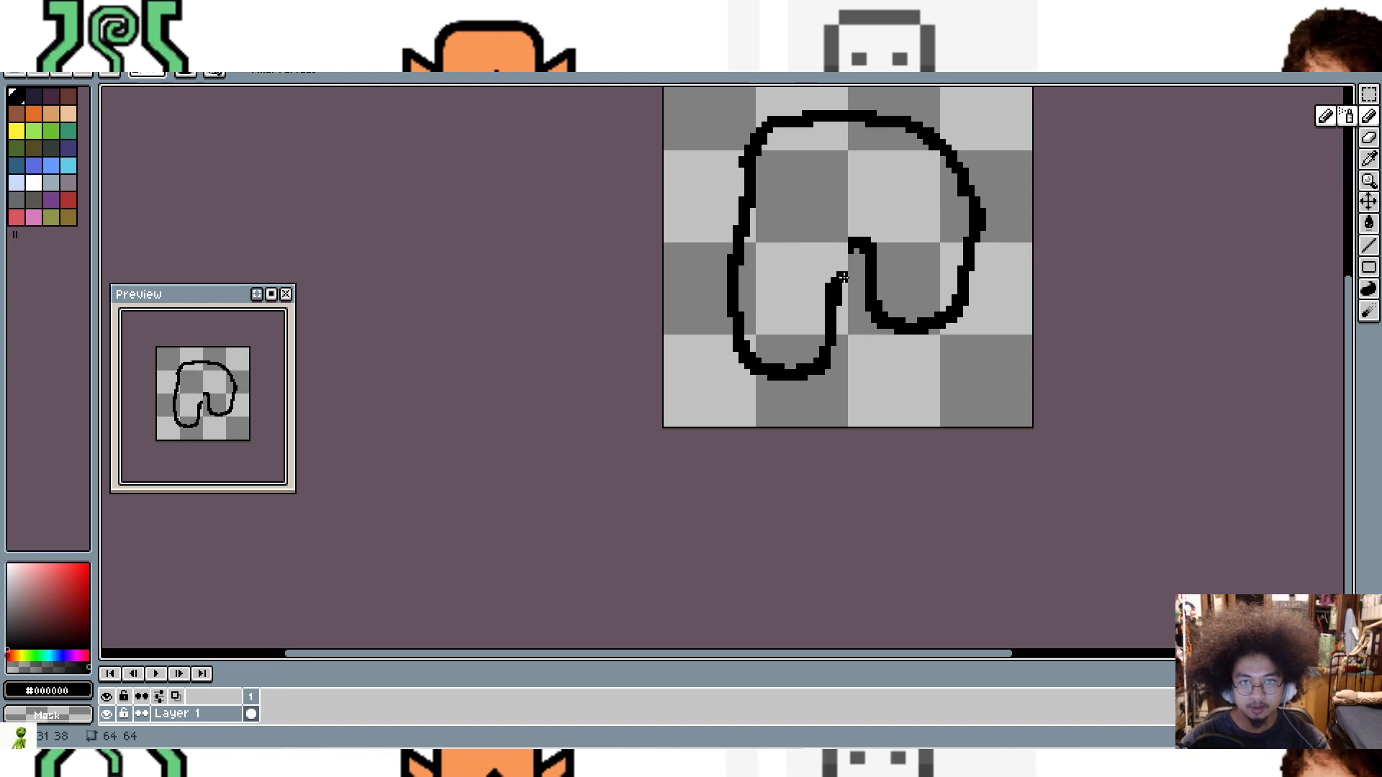
left_click_drag(843, 278, 856, 243)
scroll(889, 314, "down", 1)
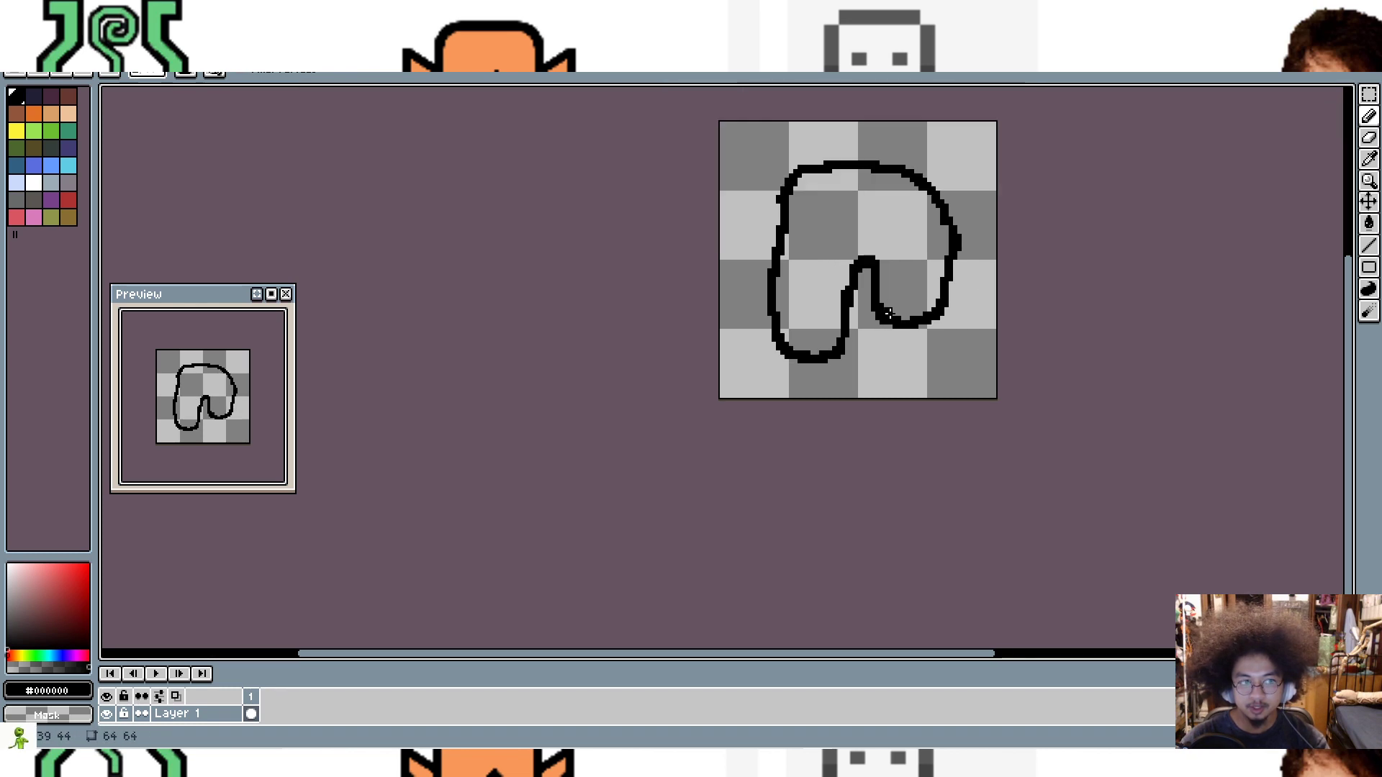
scroll(890, 314, "up", 1)
scroll(890, 314, "down", 1)
scroll(889, 314, "up", 1)
scroll(890, 314, "down", 1)
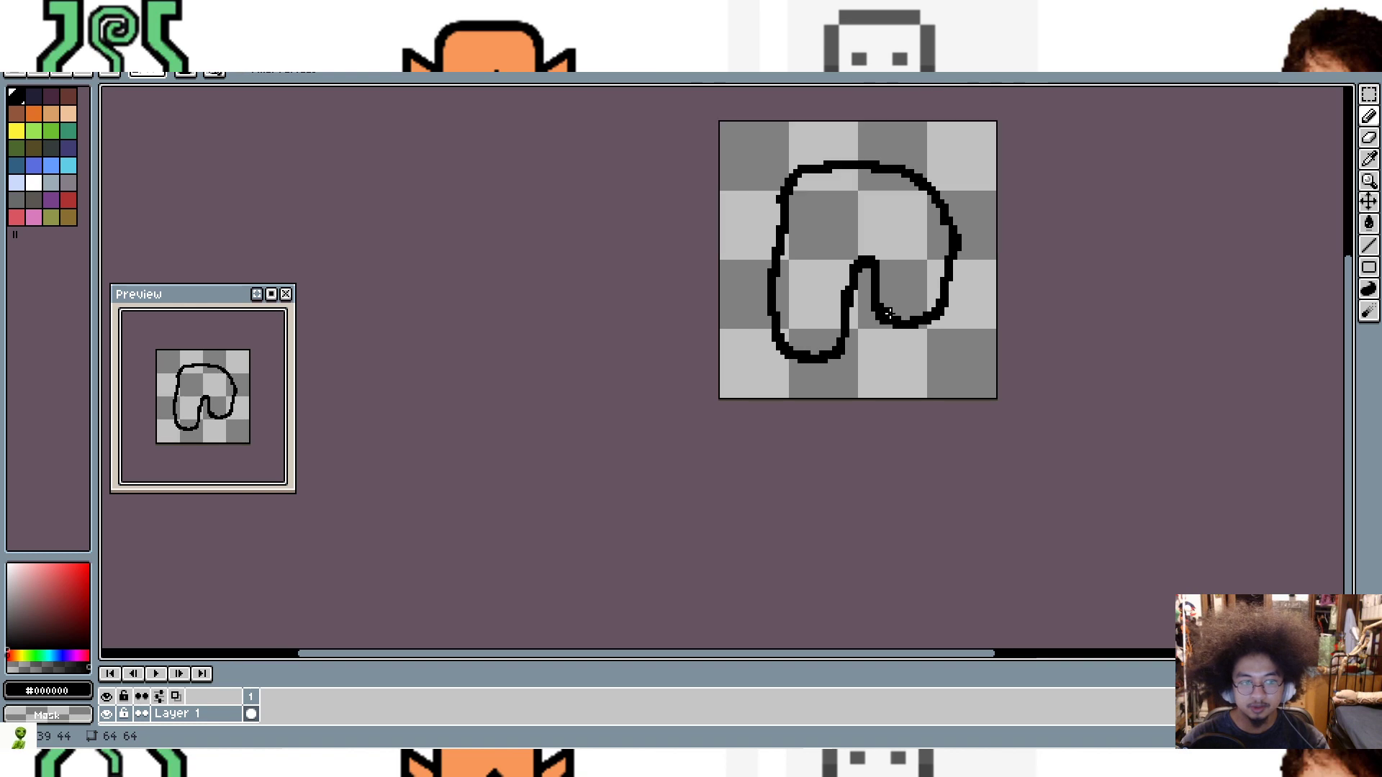
scroll(890, 314, "up", 1)
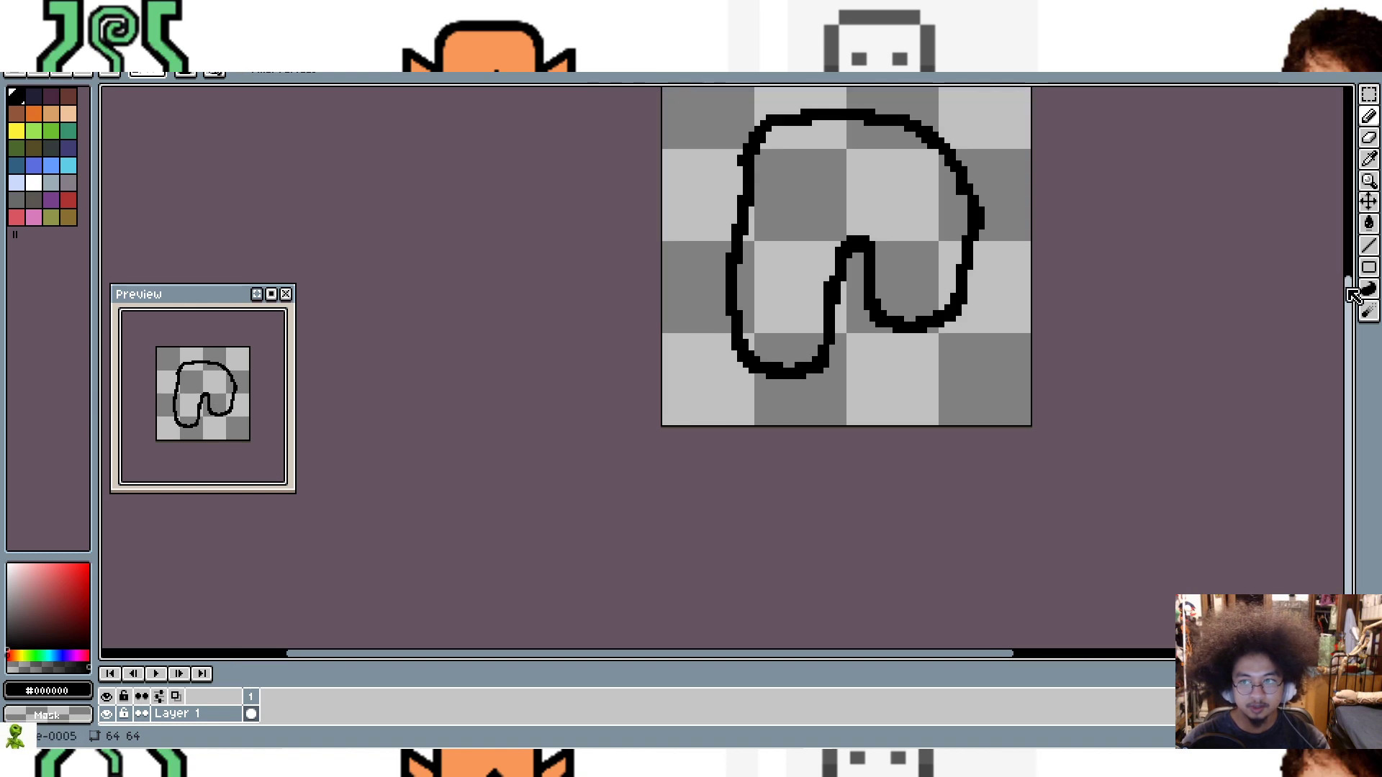
left_click_drag(1348, 288, 1341, 247)
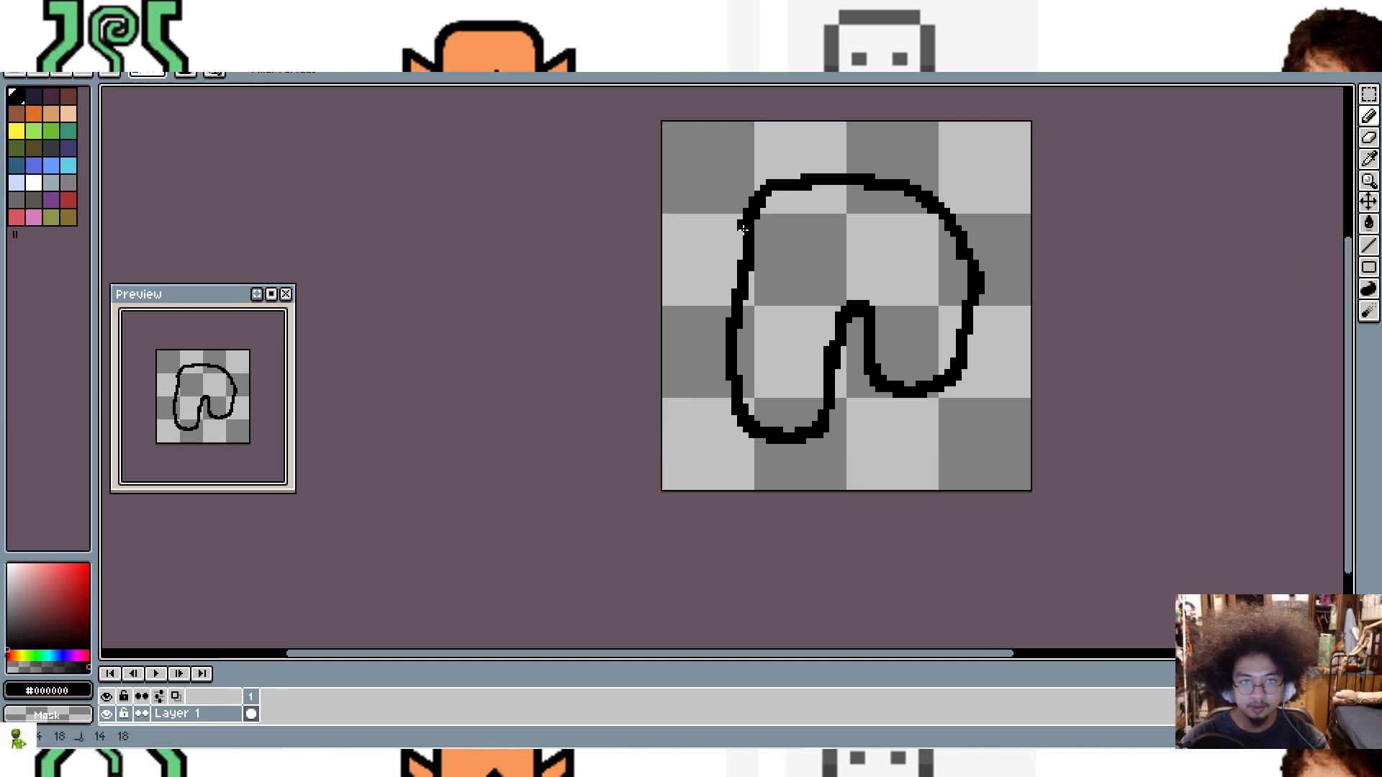
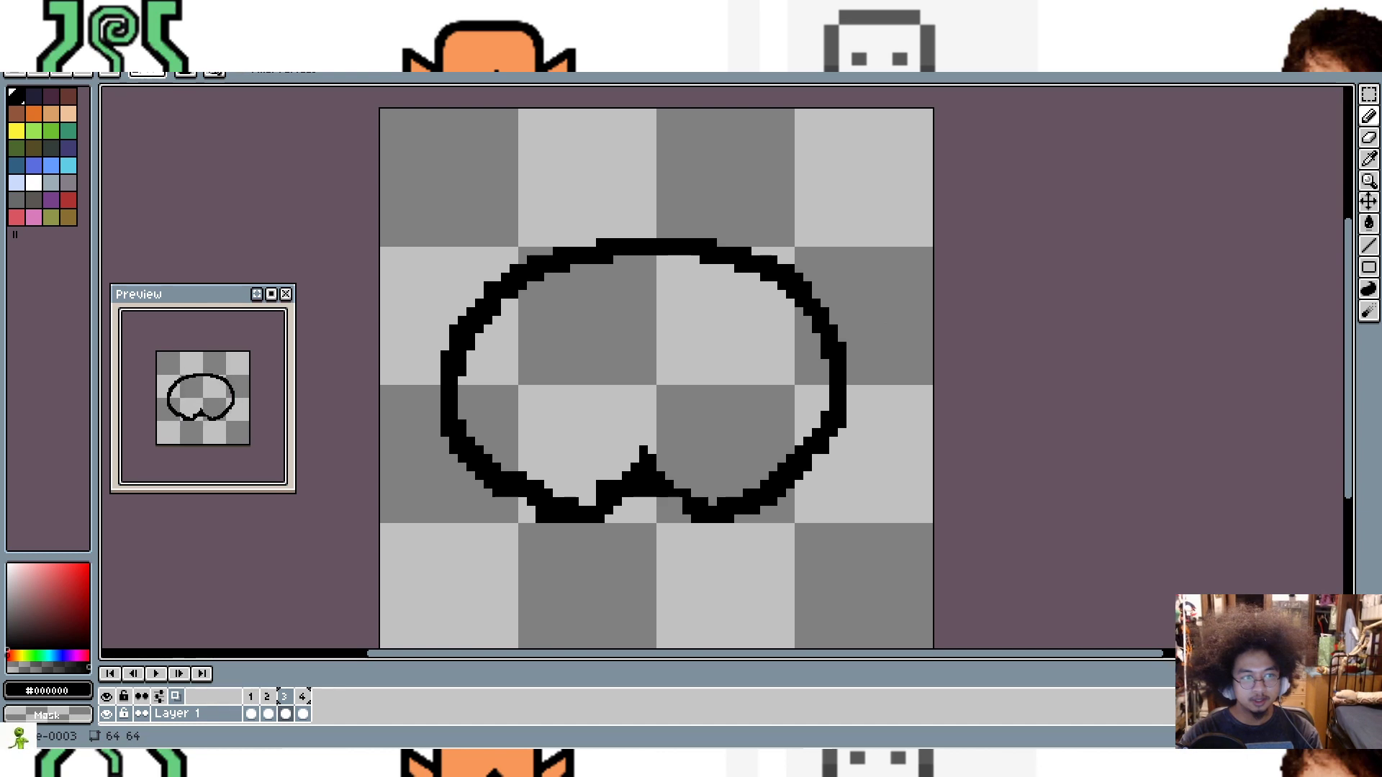
Step: Step back and forth through the launch animation's frames to compare the leg shapes, and return to the new sprite
key("Left")
key("Left")
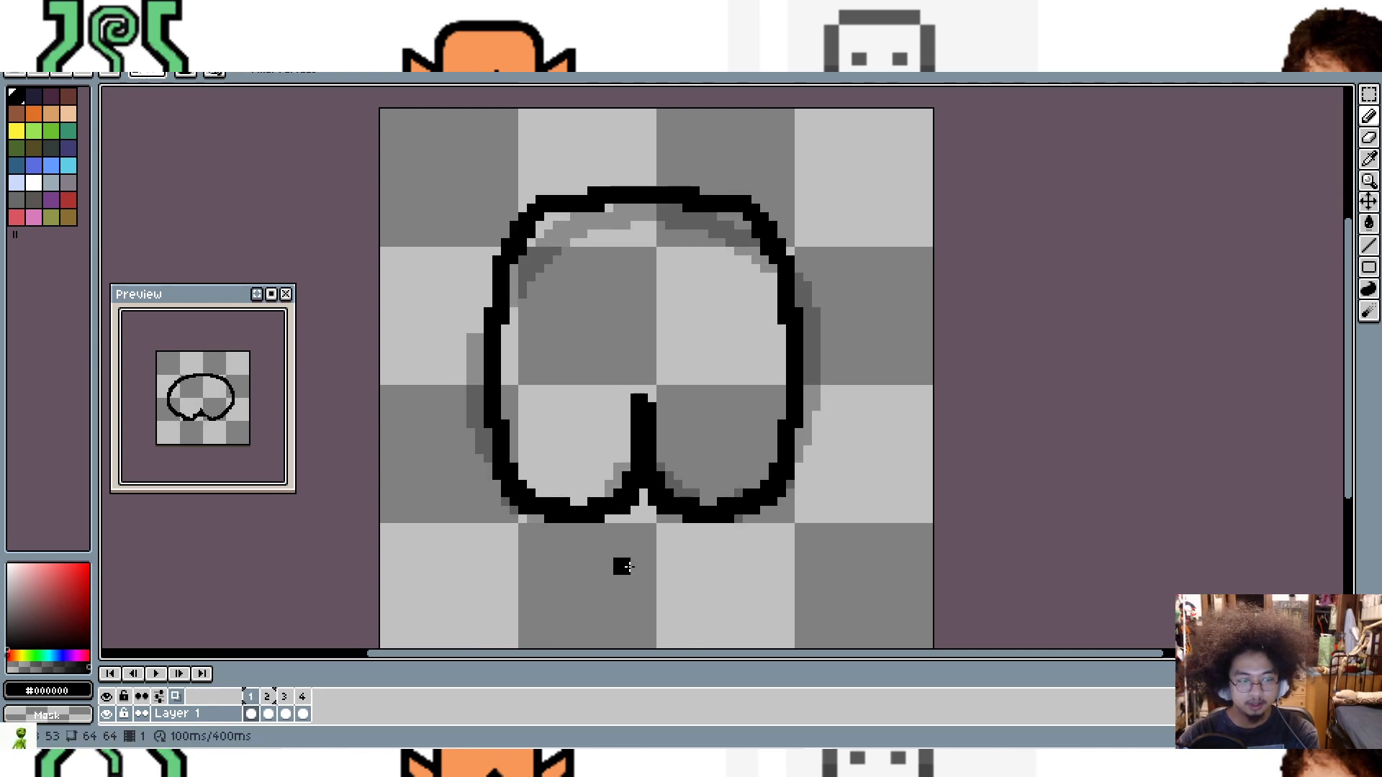
key("Right")
key("Right")
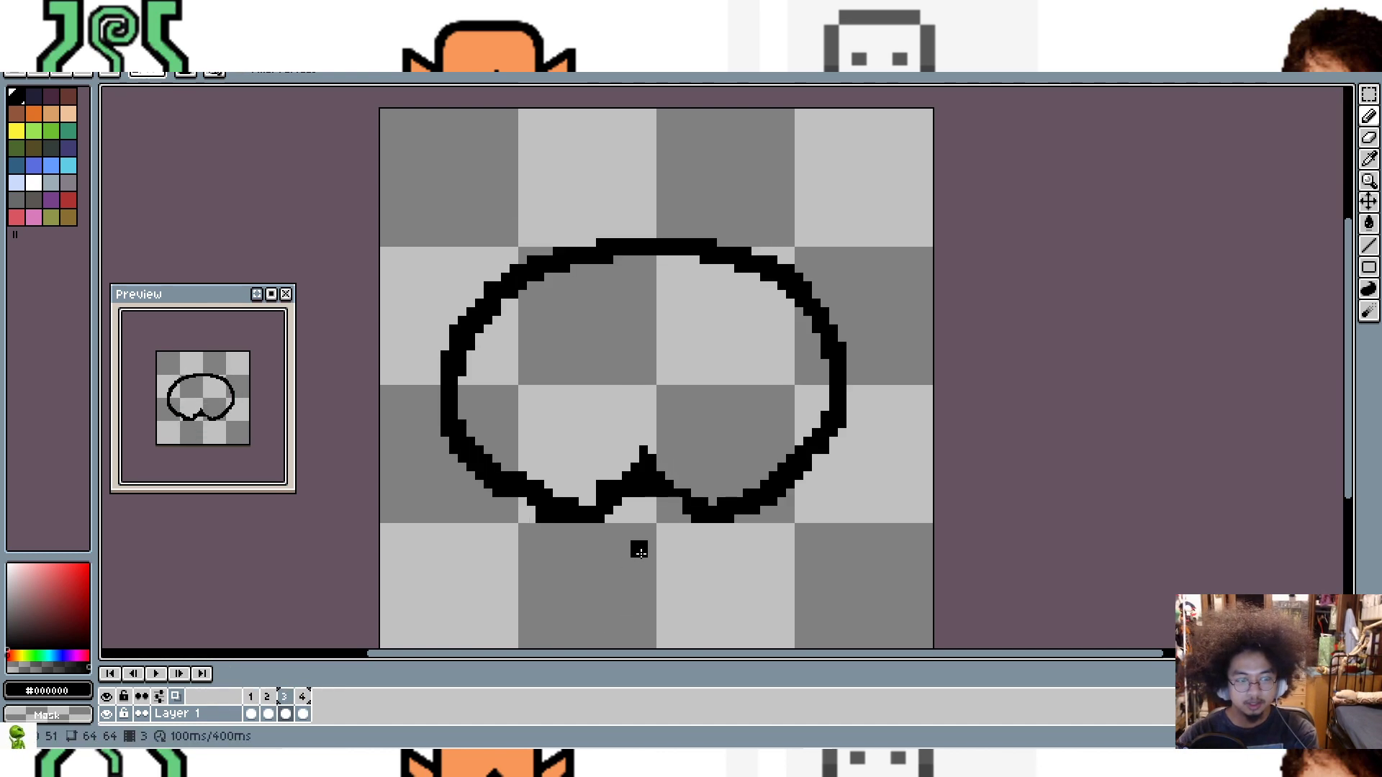
key("Left")
key("Left")
key("Right")
key("Left")
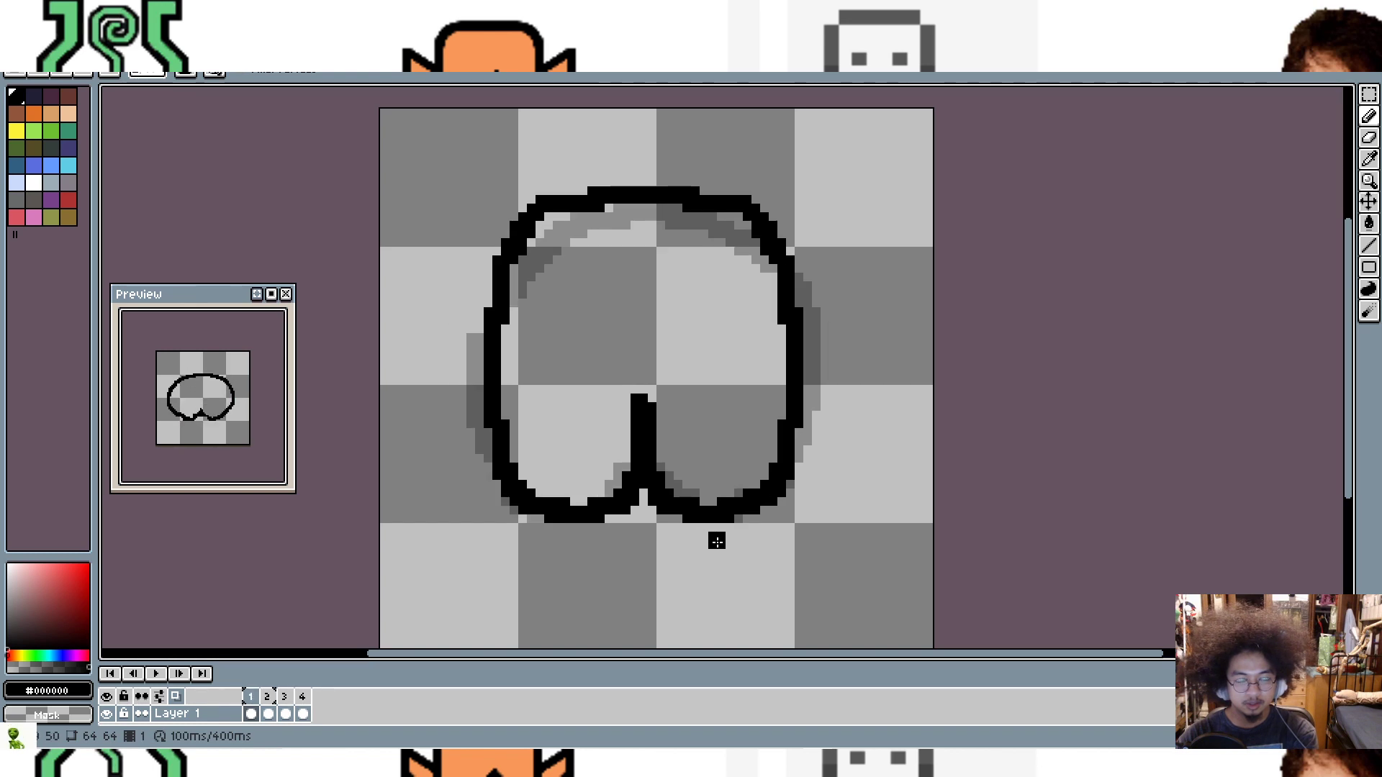
key("Left")
key("Right")
key("Left")
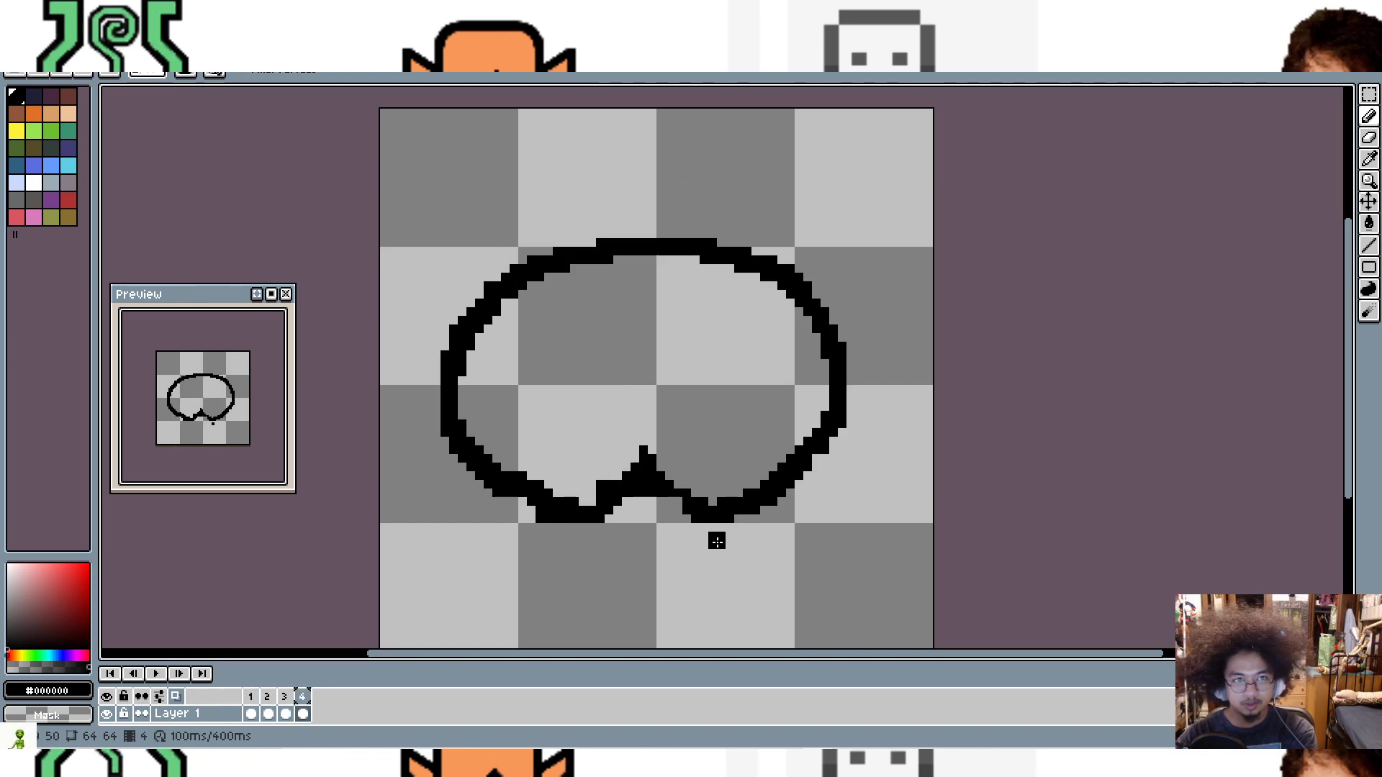
key("Right")
left_click(647, 46)
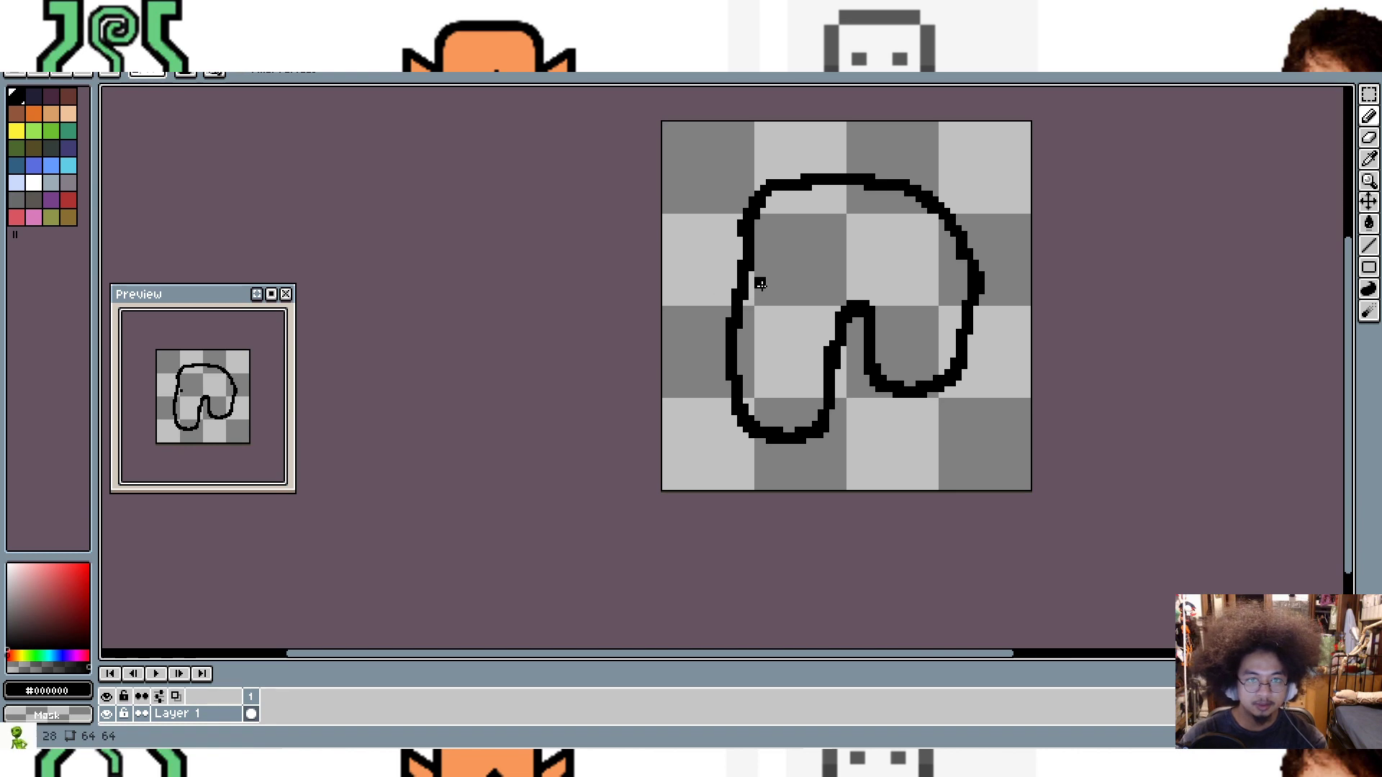
scroll(885, 252, "down", 5)
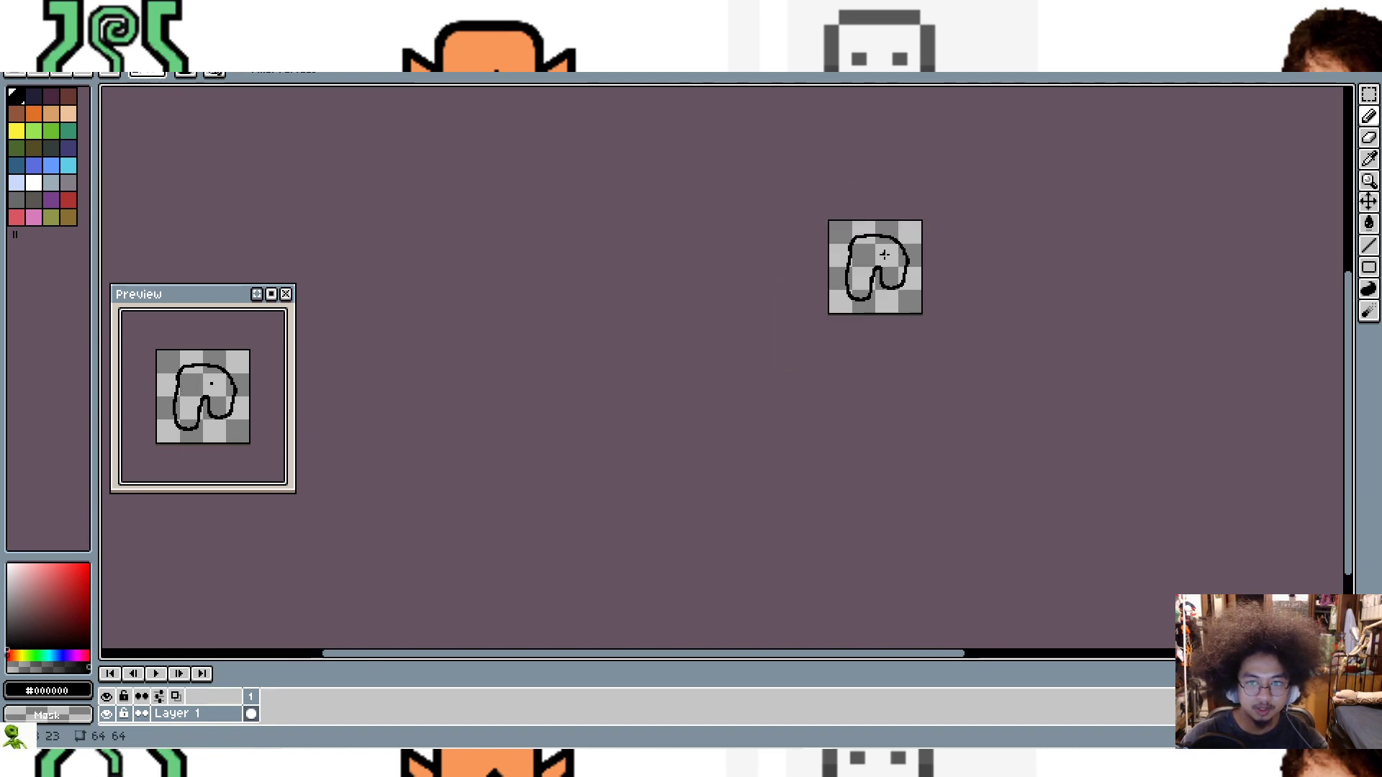
scroll(886, 252, "up", 5)
scroll(979, 260, "up", 1)
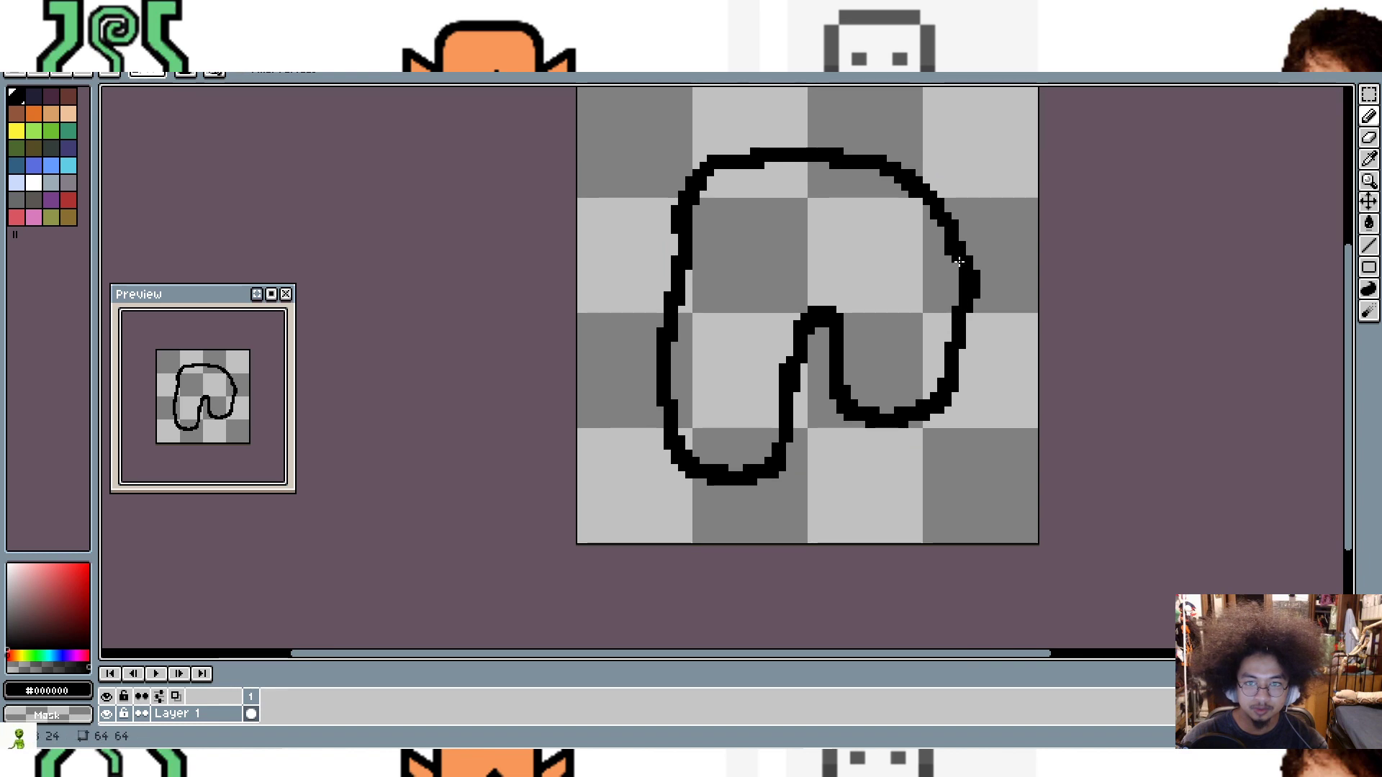
scroll(963, 264, "down", 6)
scroll(930, 329, "up", 4)
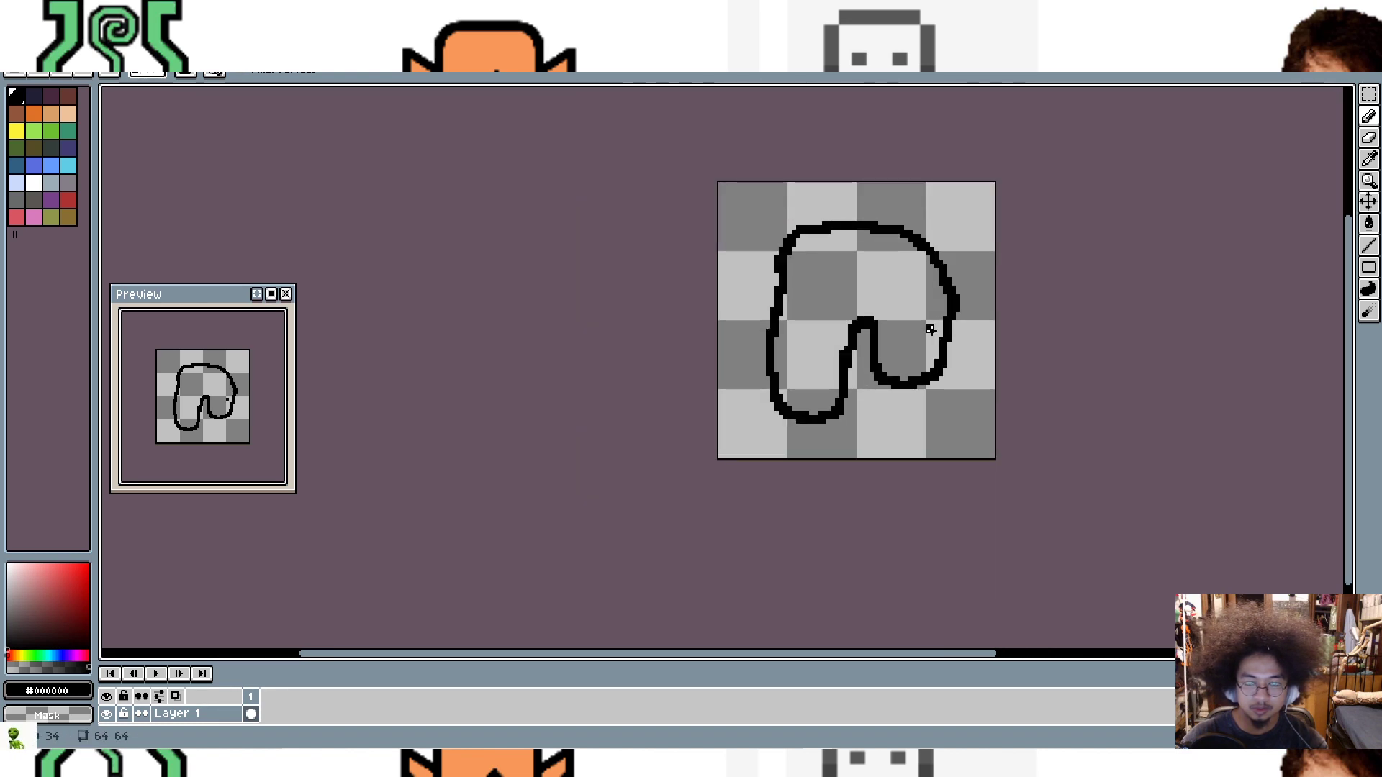
Step: Export the new legs pose to the Desktop as the PNG file Baselegs_Recov at 100% size
left_click(16, 71)
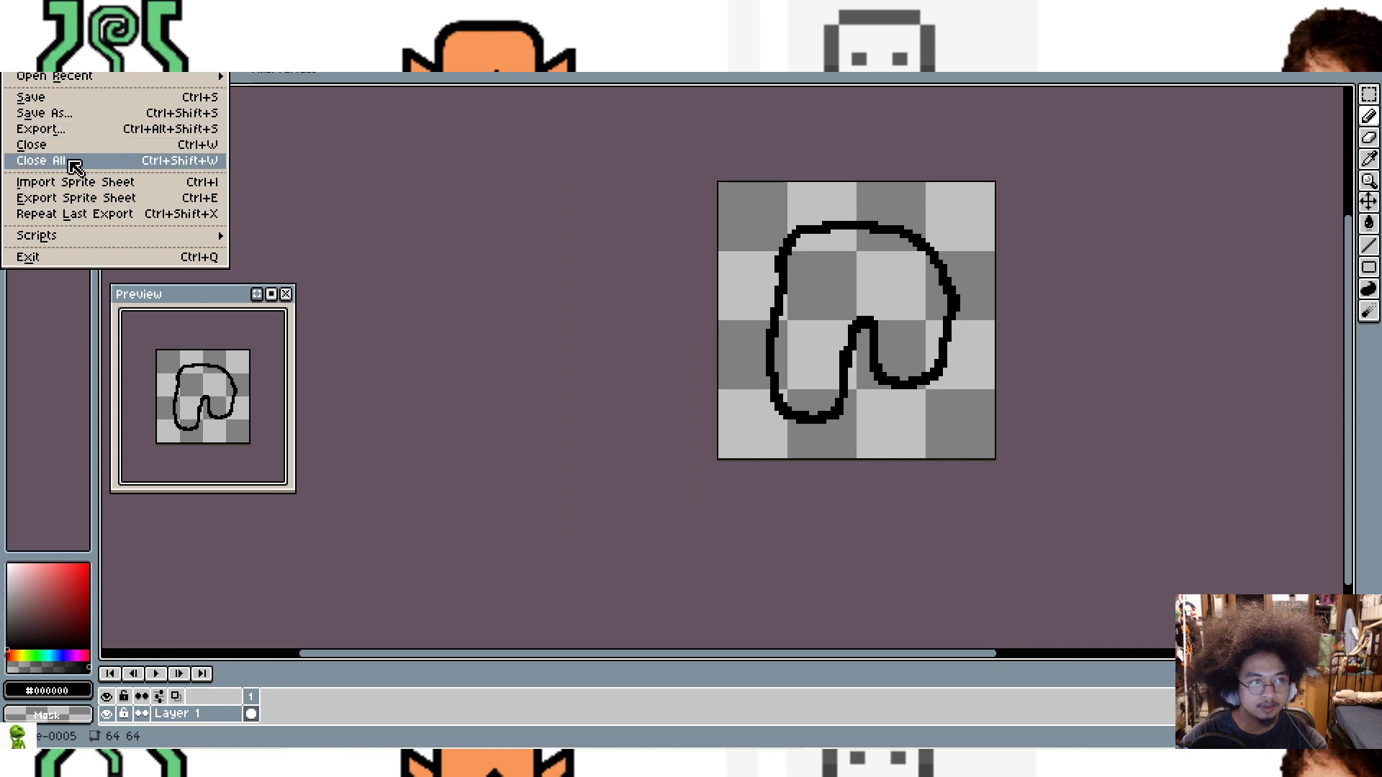
left_click(44, 128)
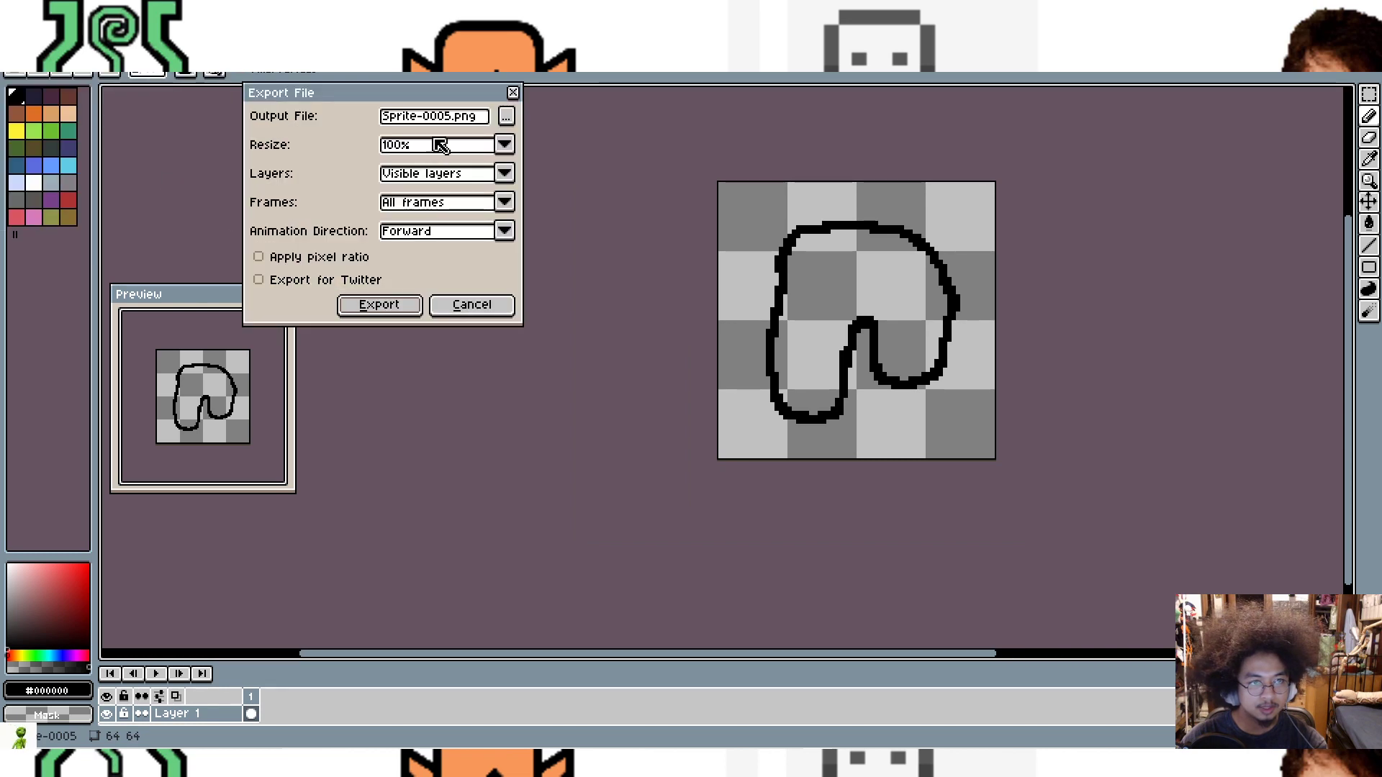
left_click(507, 115)
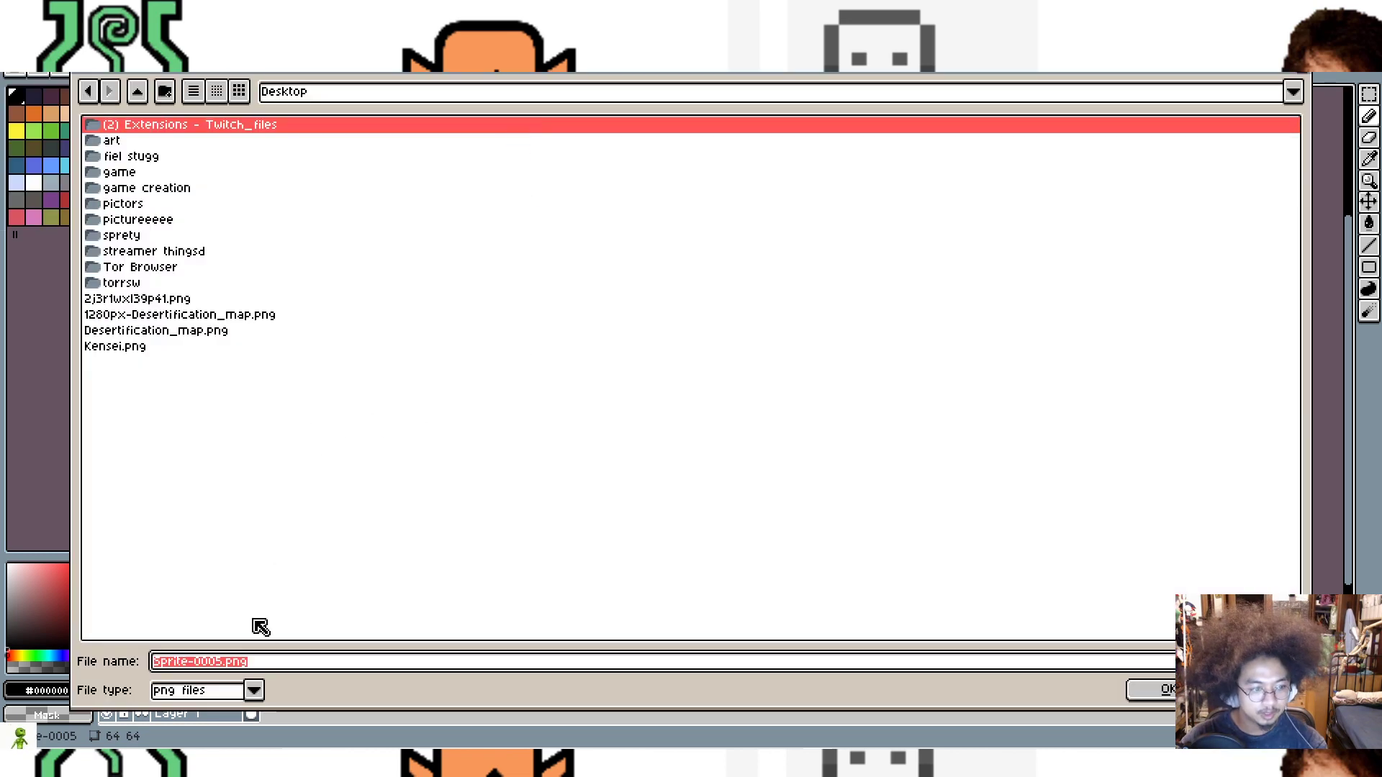
type("base")
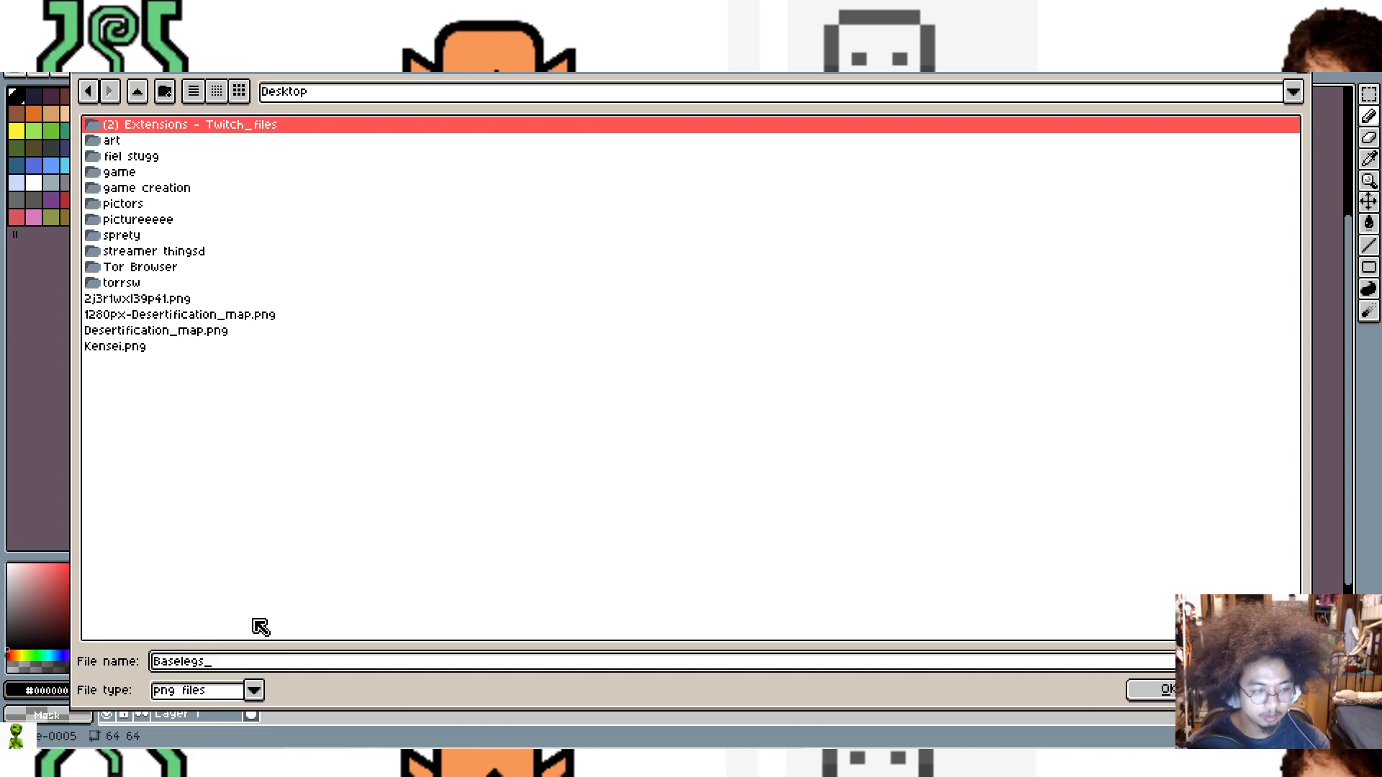
left_click(254, 690)
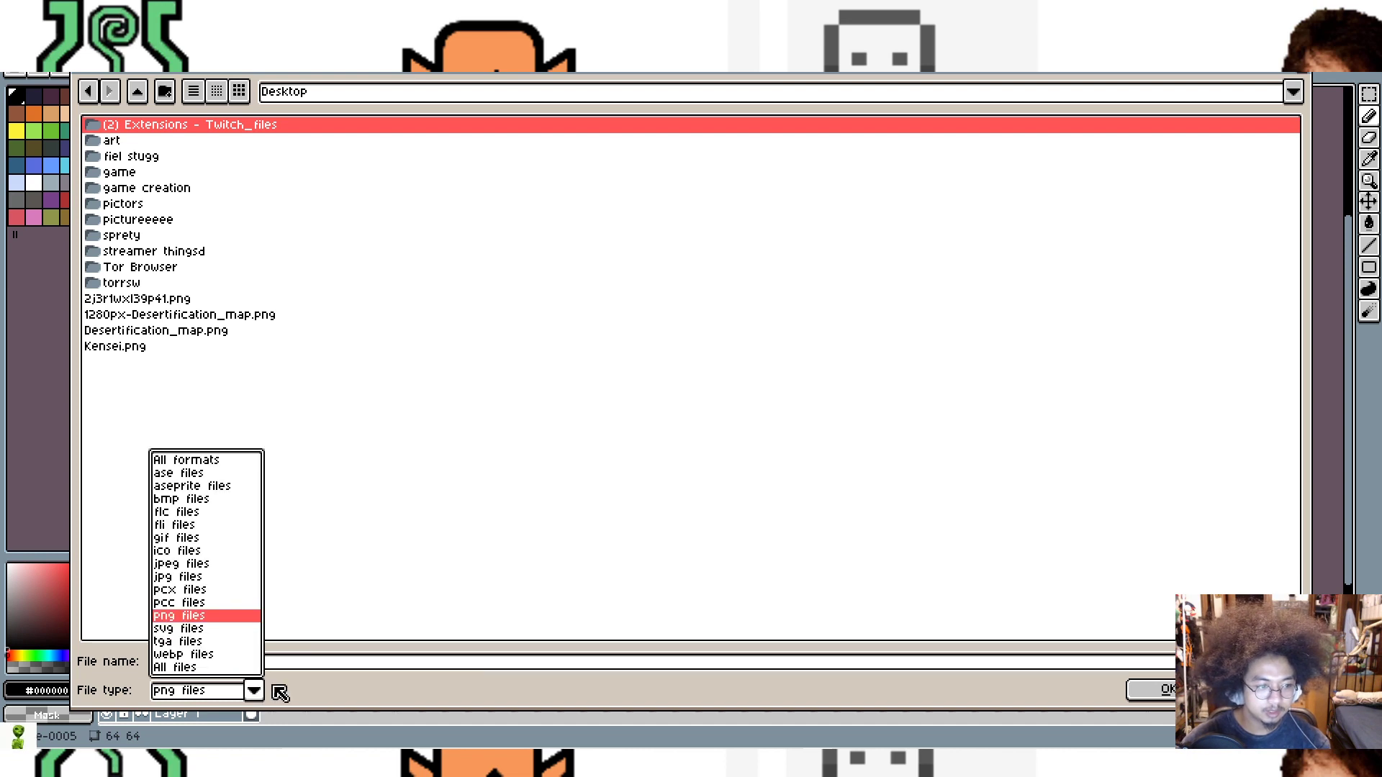
left_click(280, 692)
left_click(264, 669)
type("_Revov")
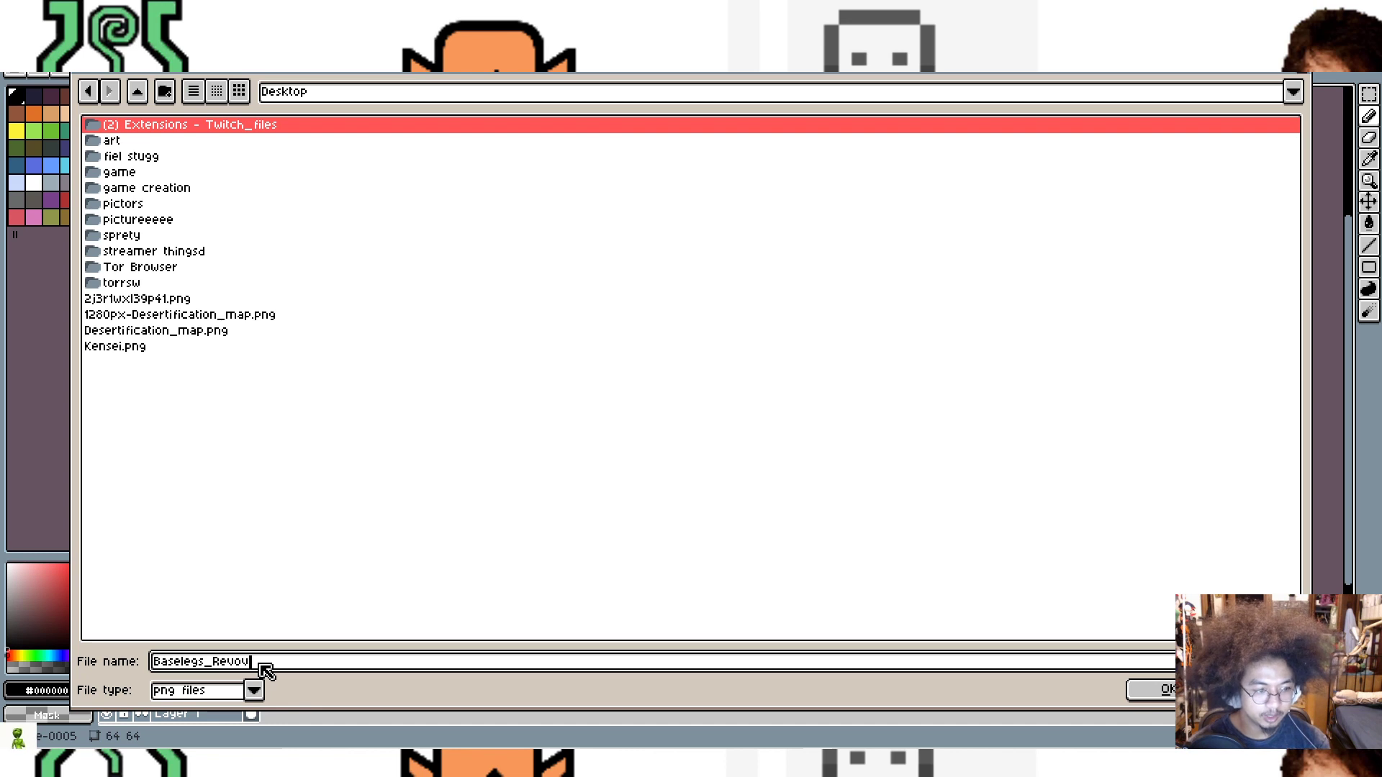
key("BackSpace")
key("BackSpace")
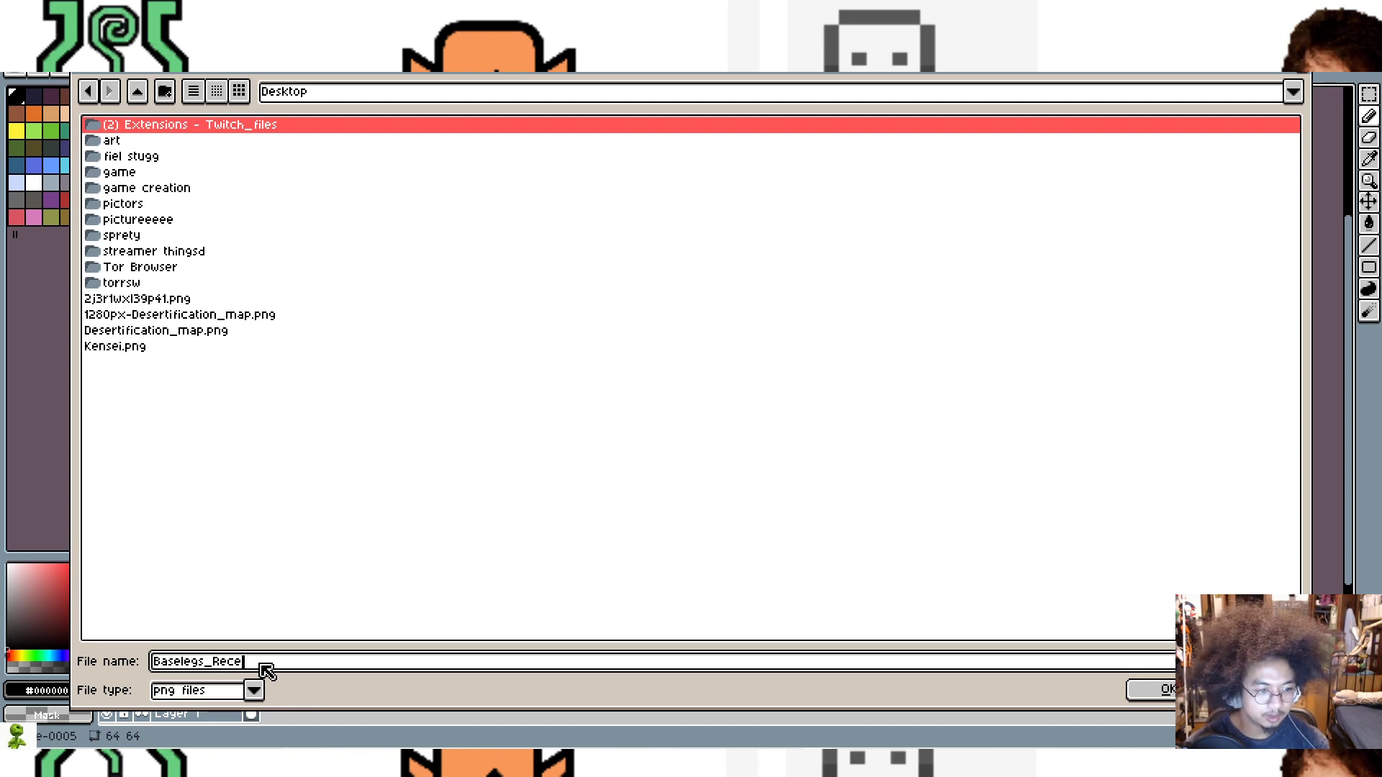
type("ov")
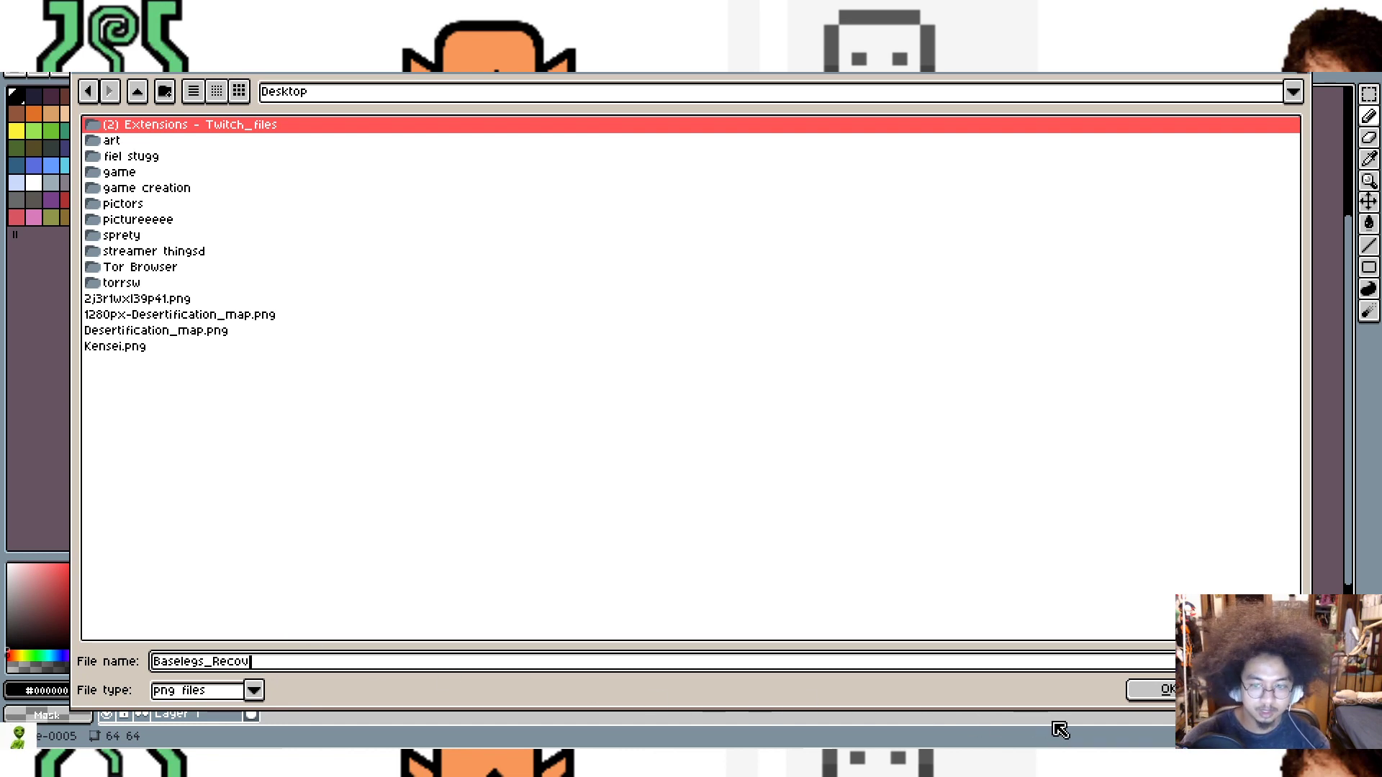
left_click(1137, 691)
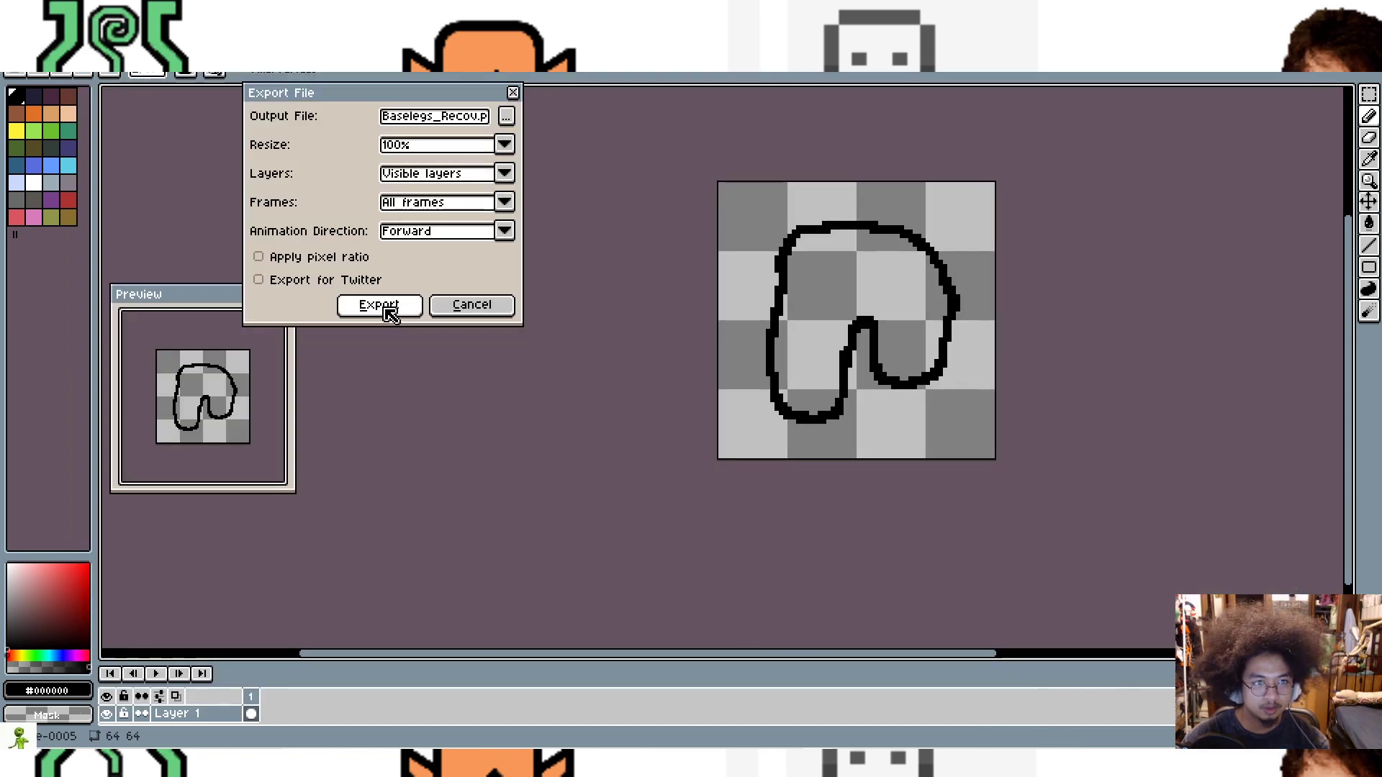
left_click(379, 305)
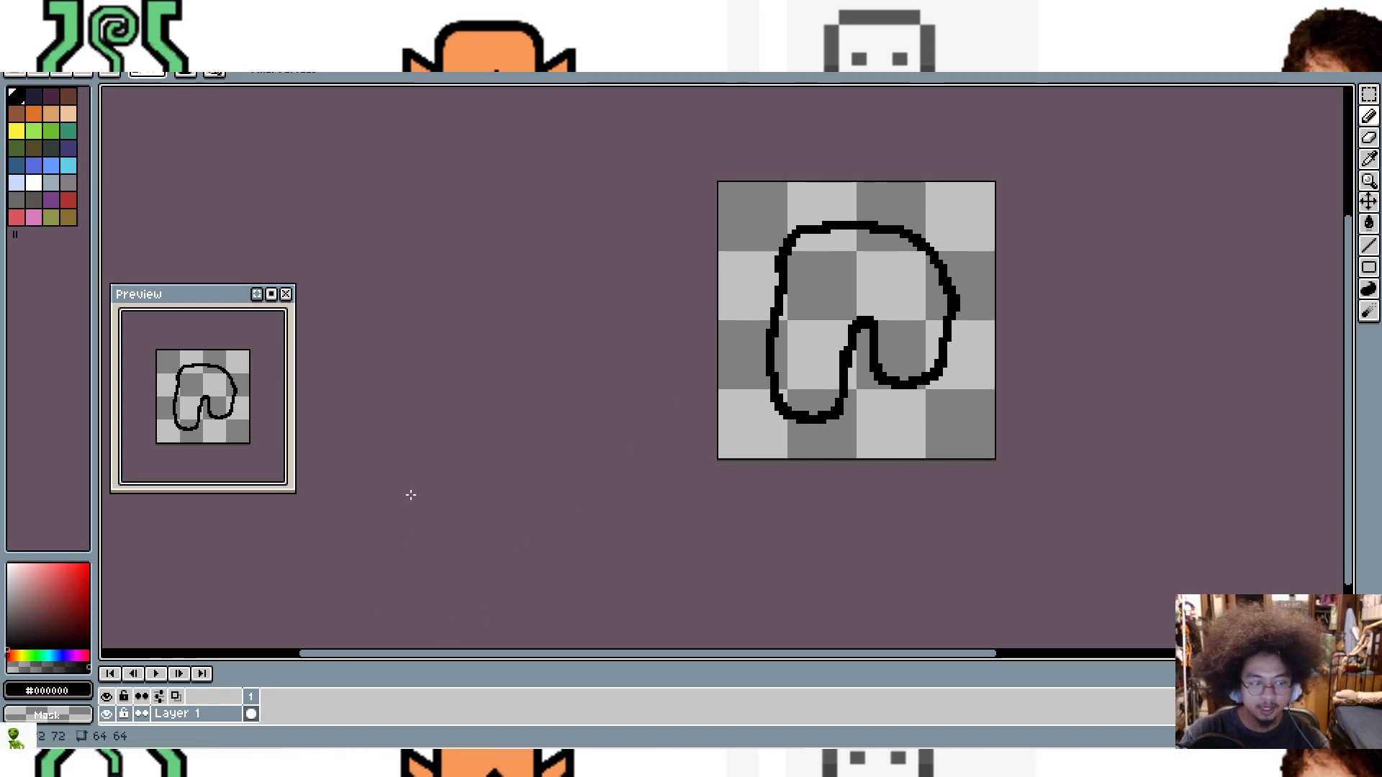
Step: Export the legs pose again to the Desktop as the PNG file Baselegs_midair at 100% size
left_click(44, 28)
mouse_move(16, 29)
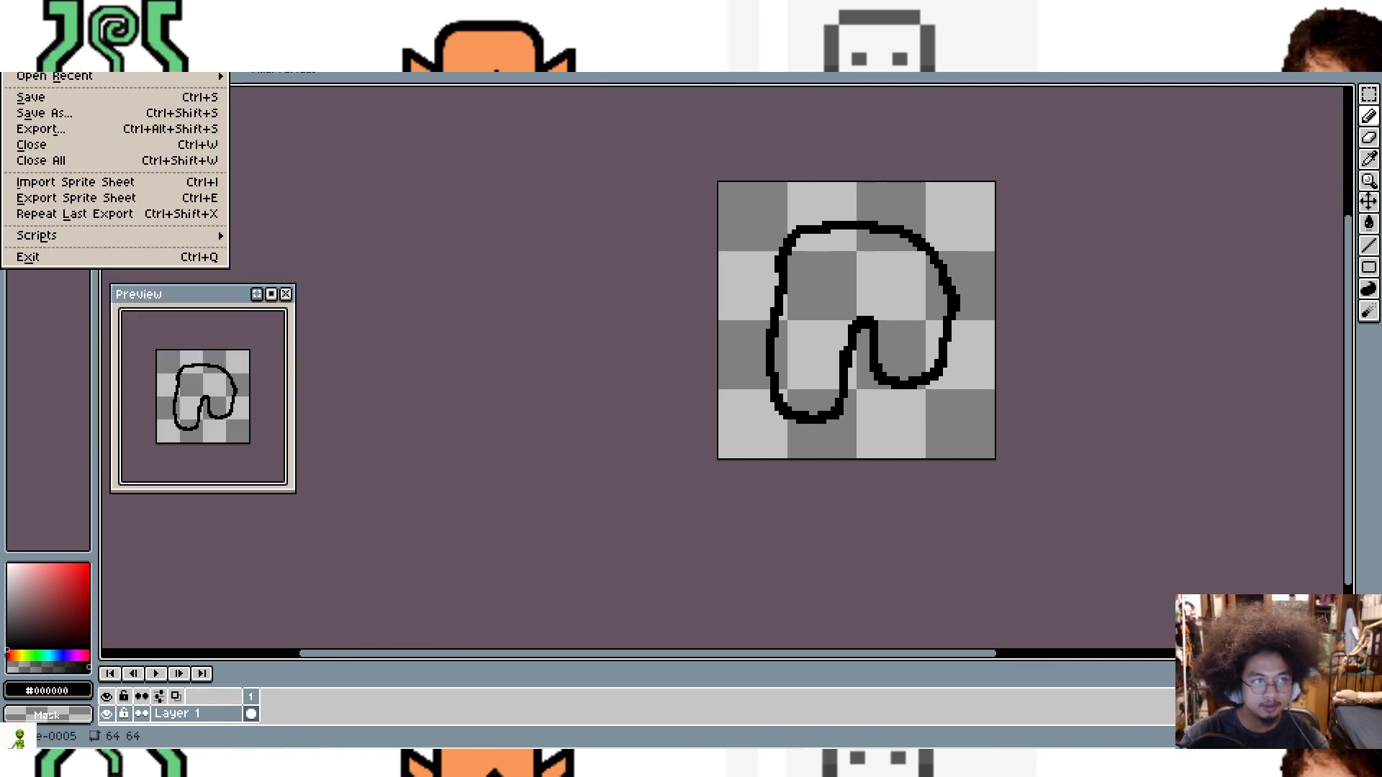
left_click(32, 130)
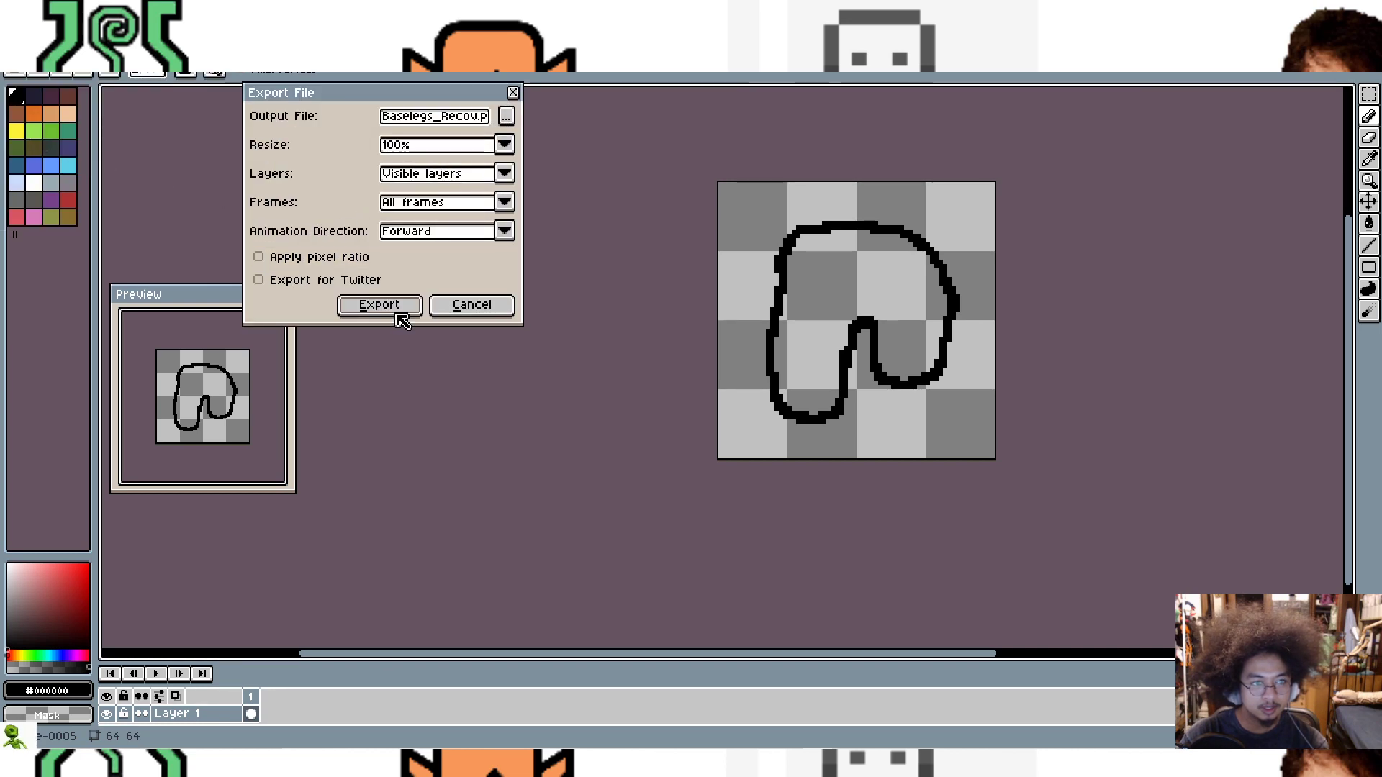
left_click(506, 117)
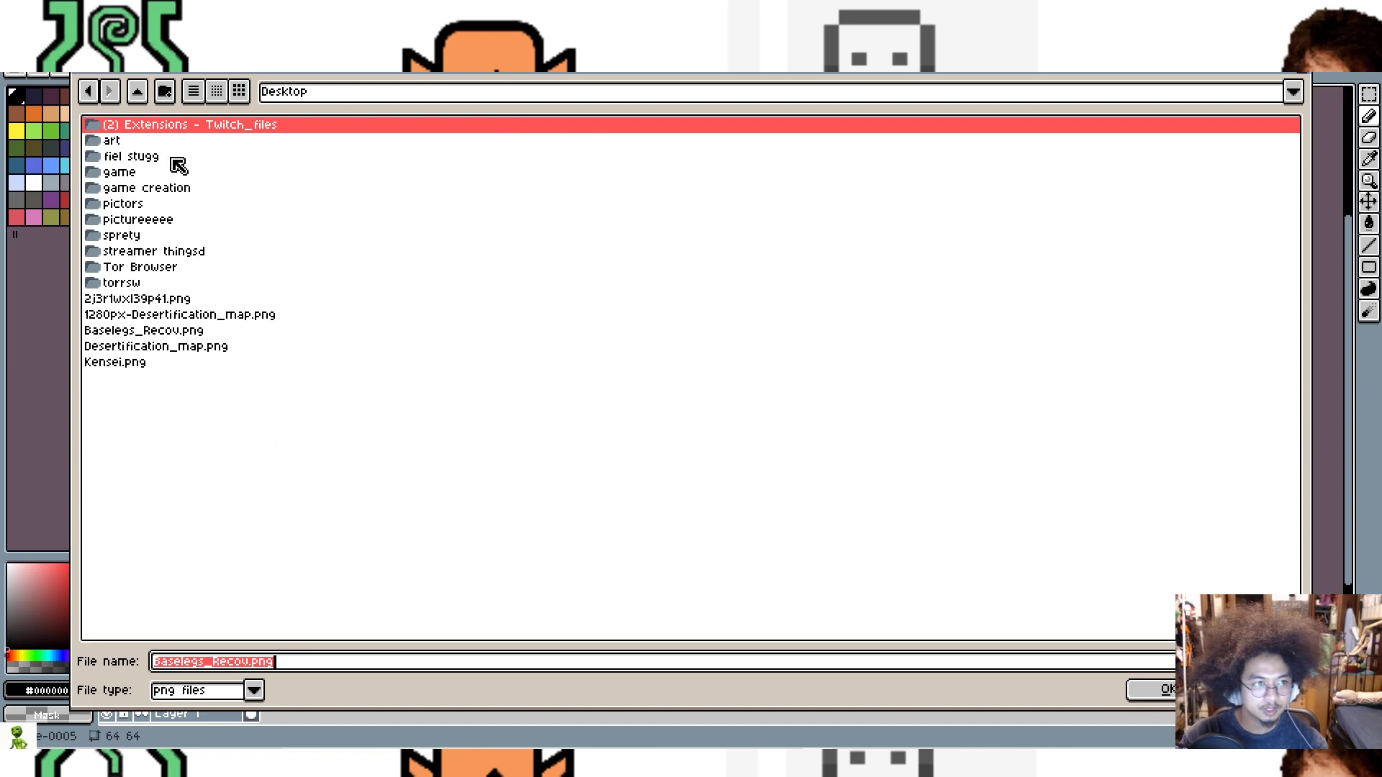
left_click(142, 335)
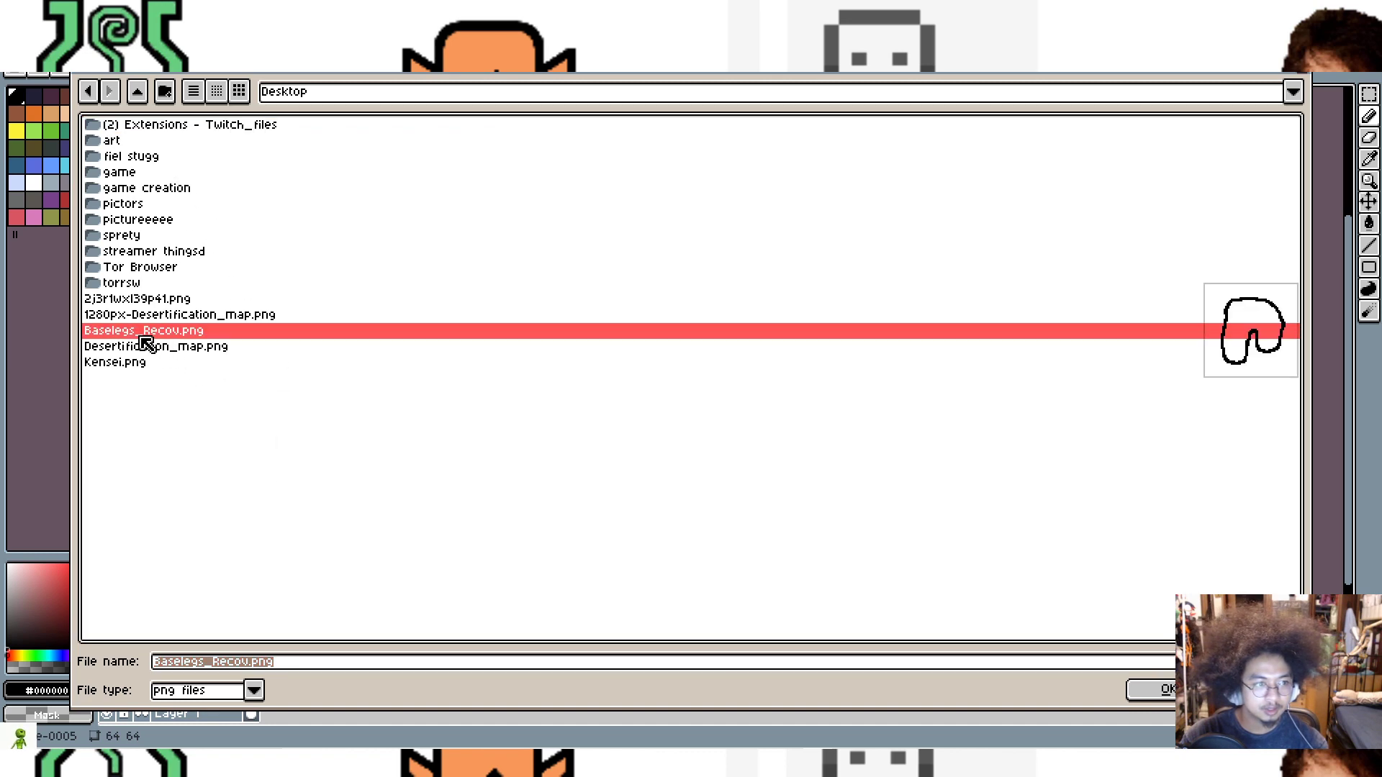
left_click(241, 663)
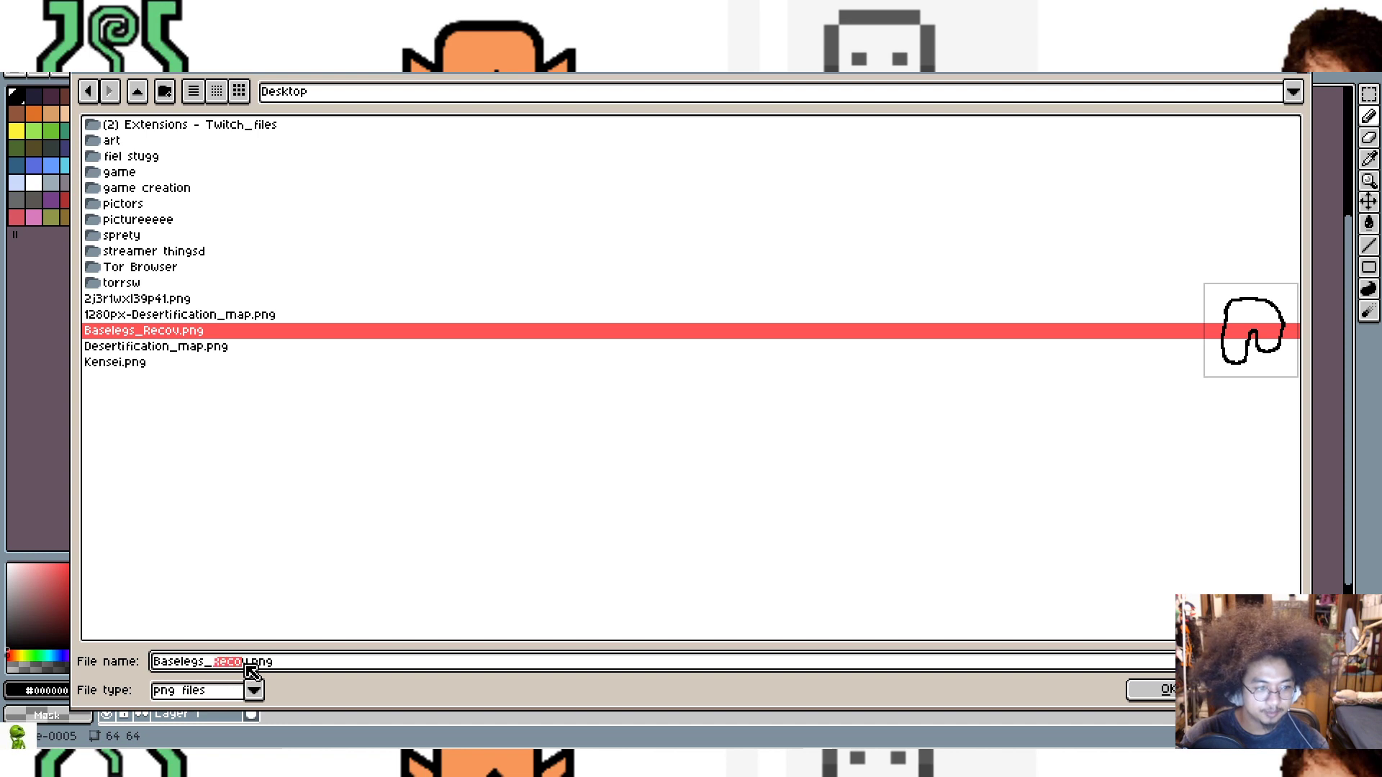
left_click_drag(250, 662, 220, 663)
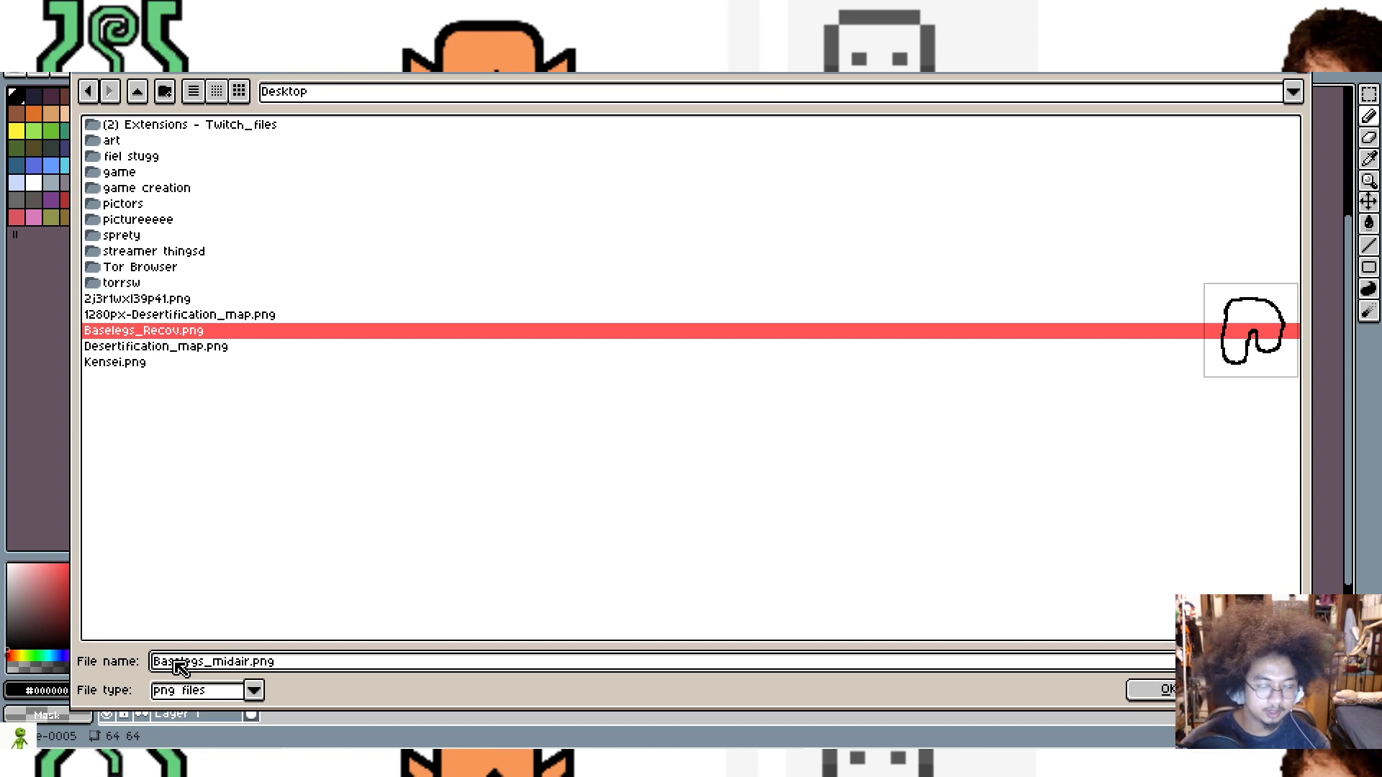
left_click(1167, 692)
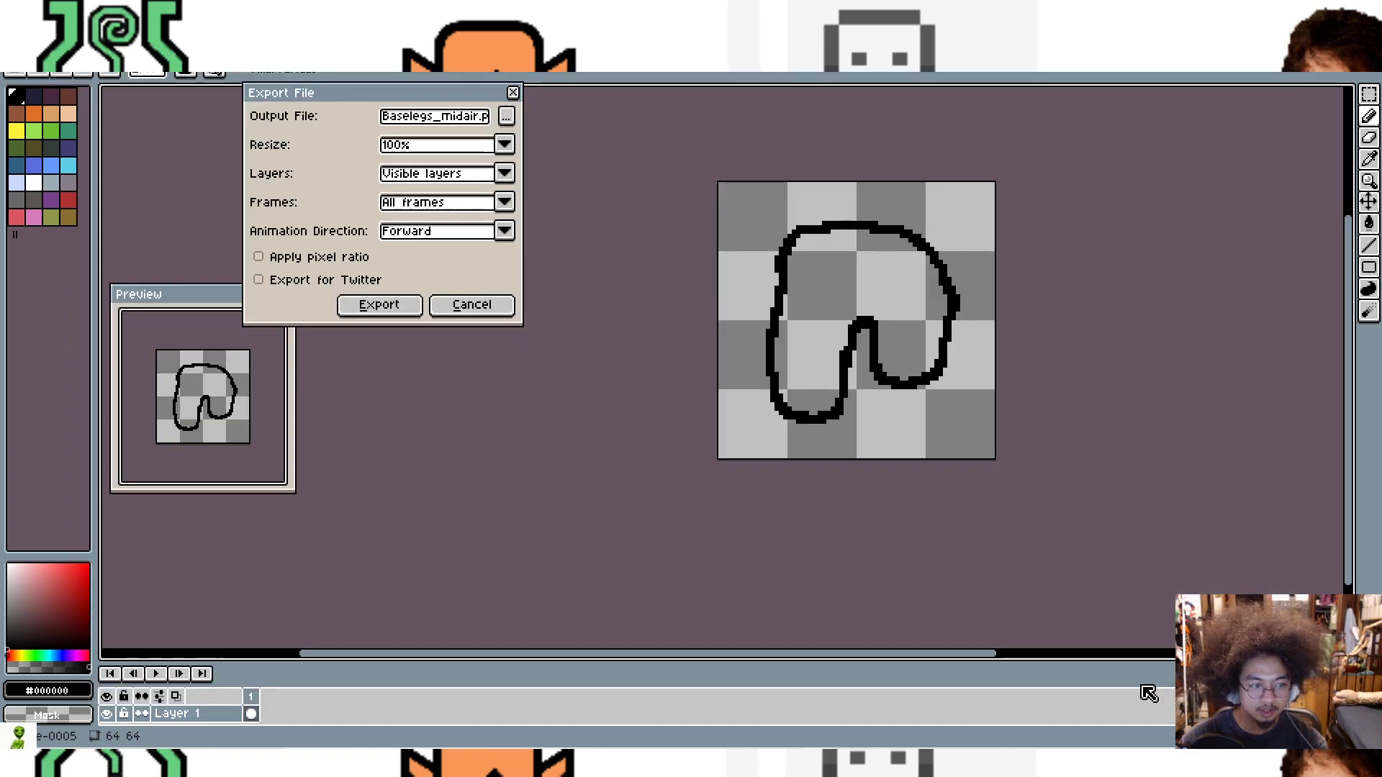
left_click(392, 304)
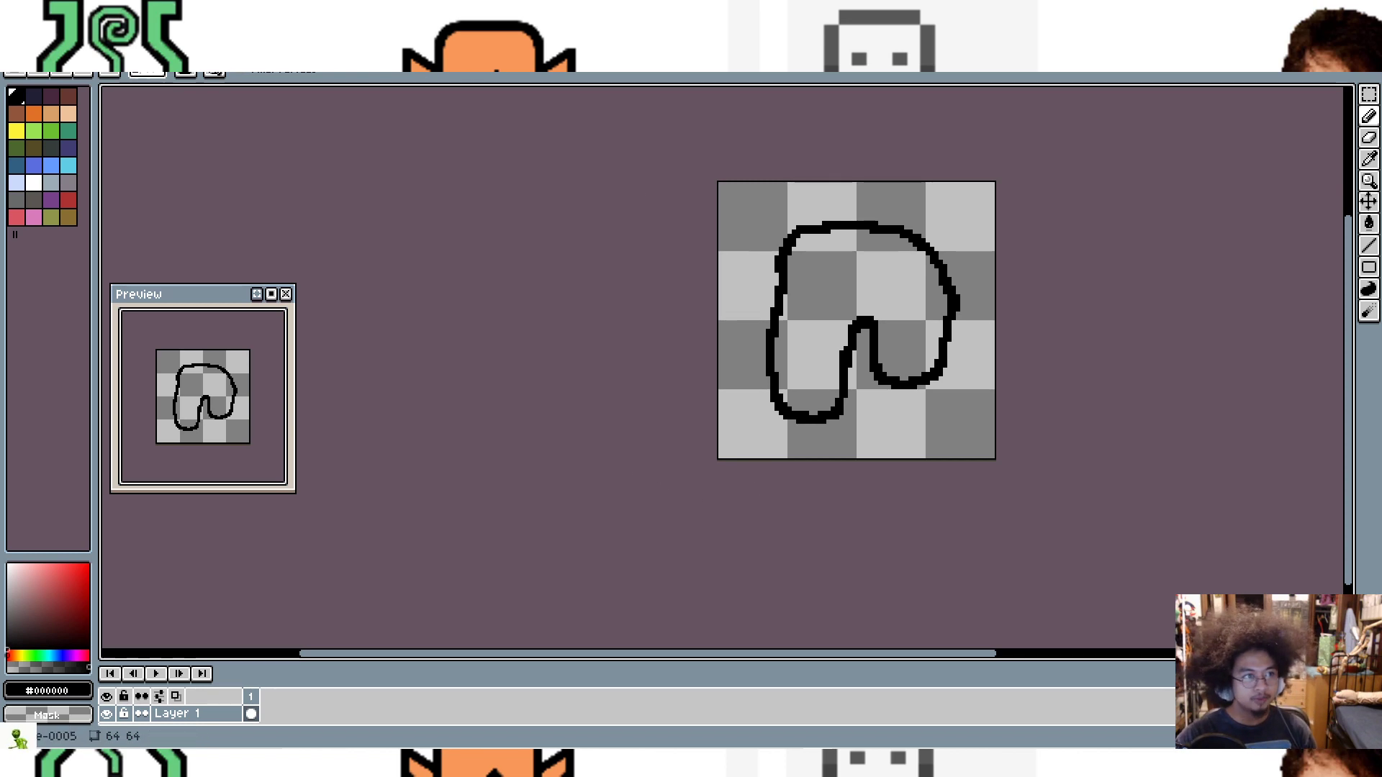
Step: Create a new 64×64 pixel RGBA sprite with a transparent background
left_click(47, 29)
mouse_move(18, 28)
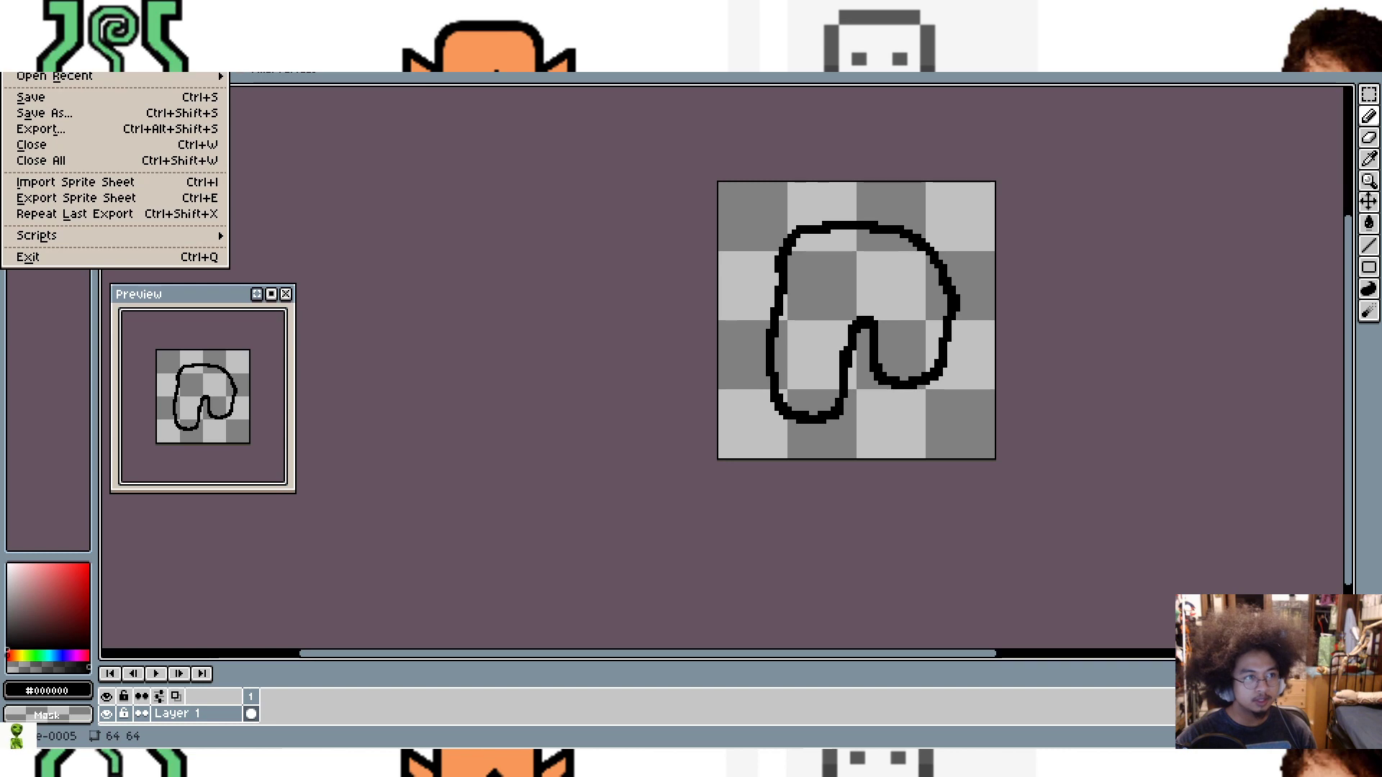
left_click(72, 44)
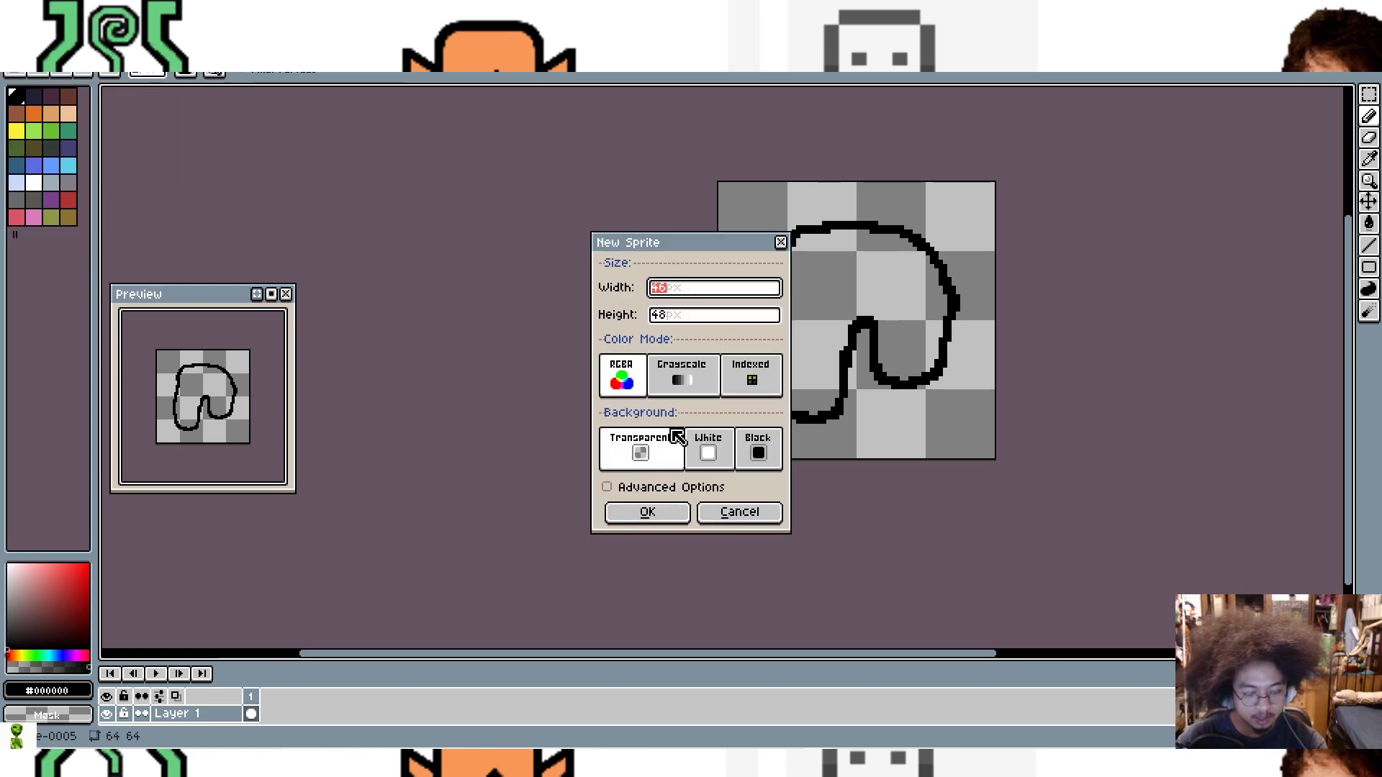
type("64")
left_click(703, 320)
type("64")
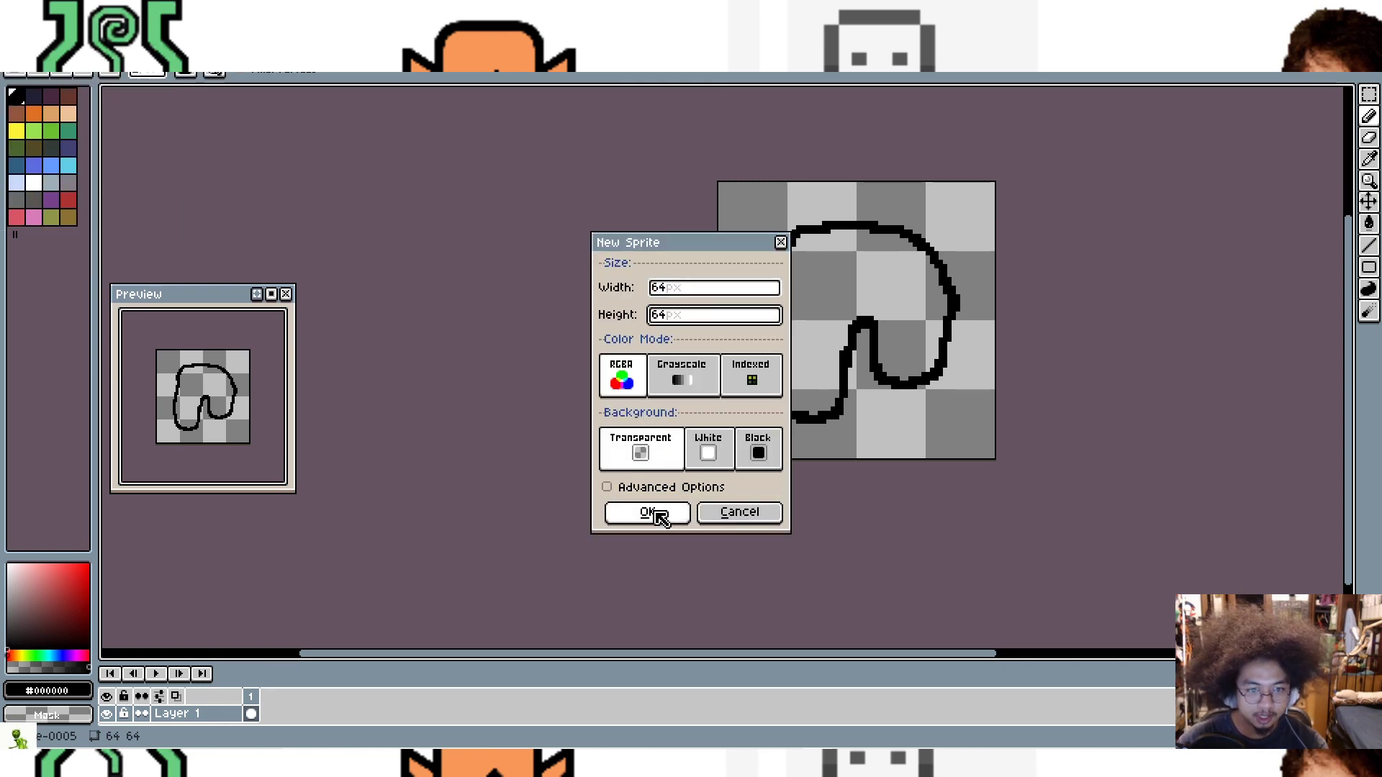
left_click(647, 512)
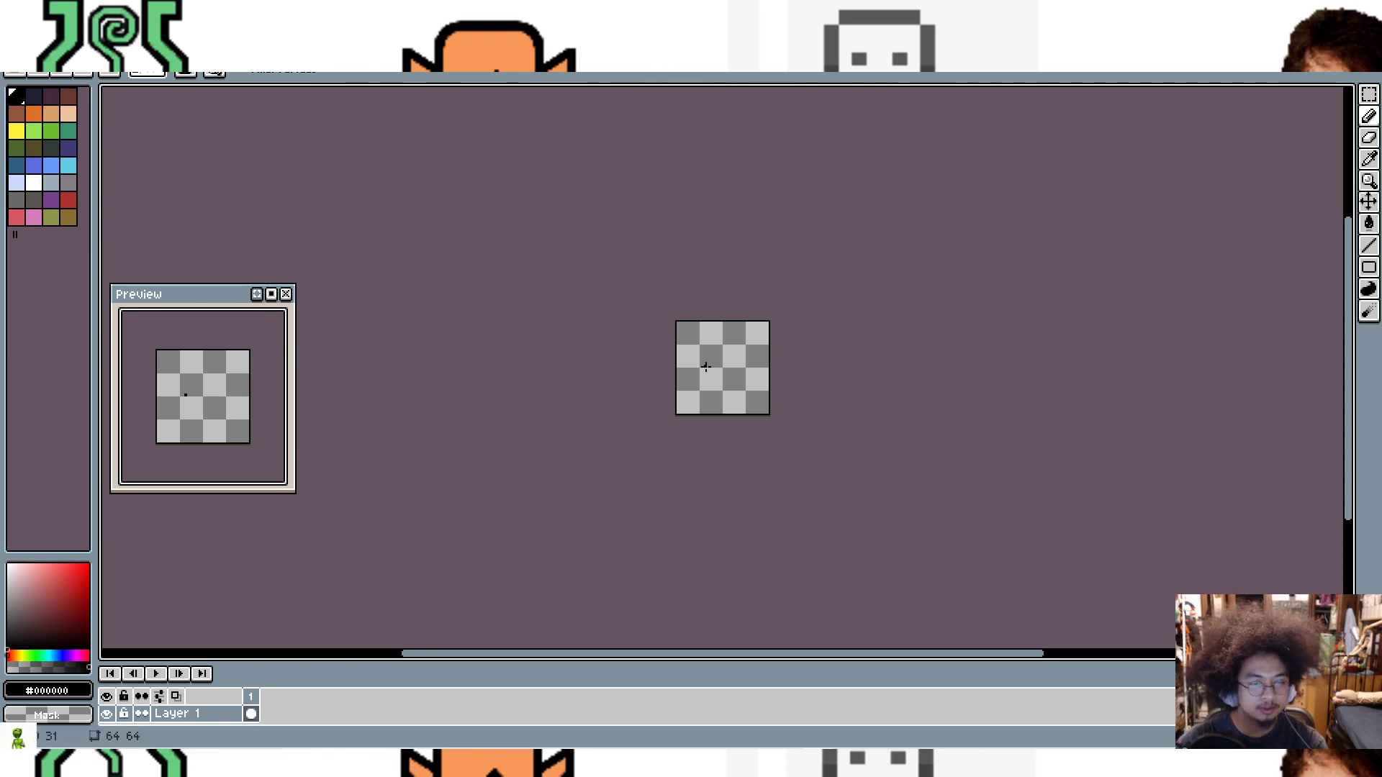
scroll(705, 367, "up", 4)
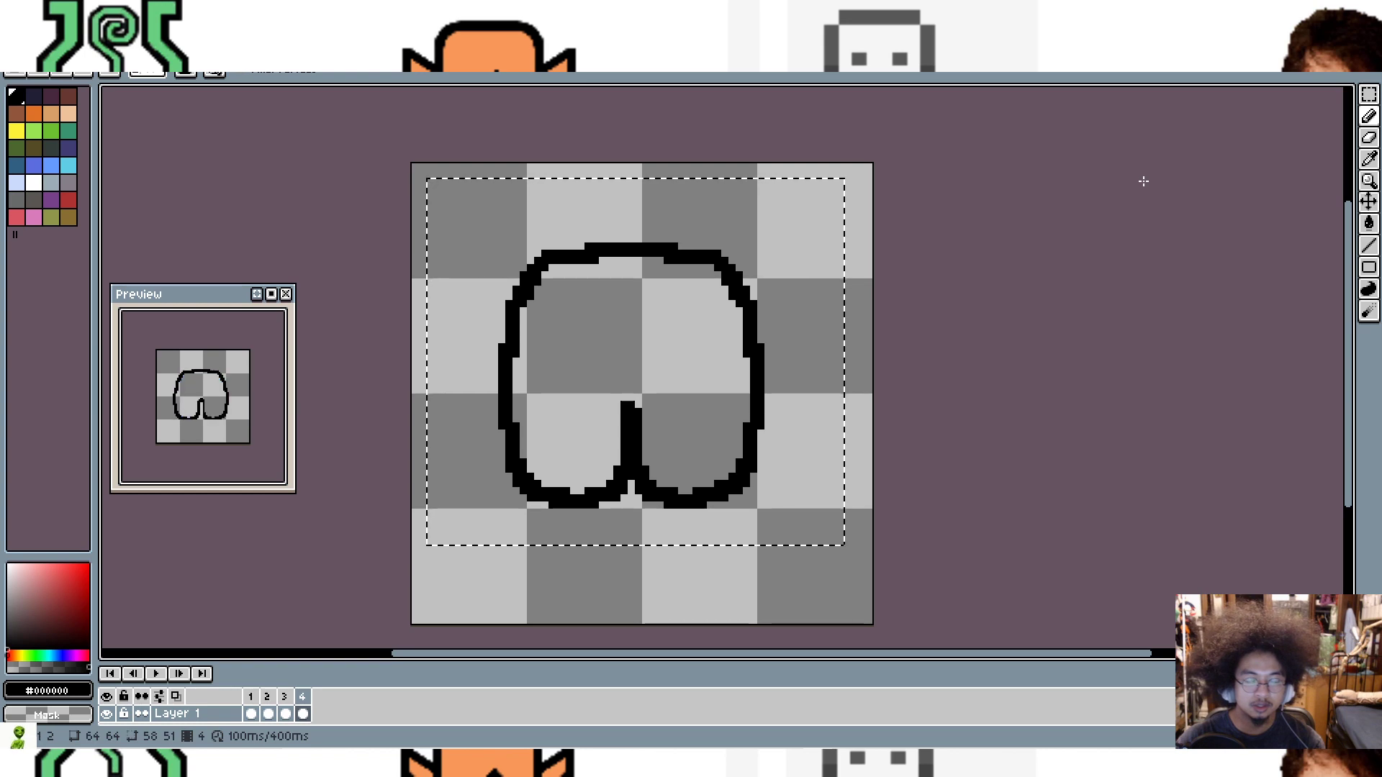
Step: Look through the four frames of the launch animation to compare the leg shapes, ending on frame 1
left_click(252, 697)
left_click(270, 697)
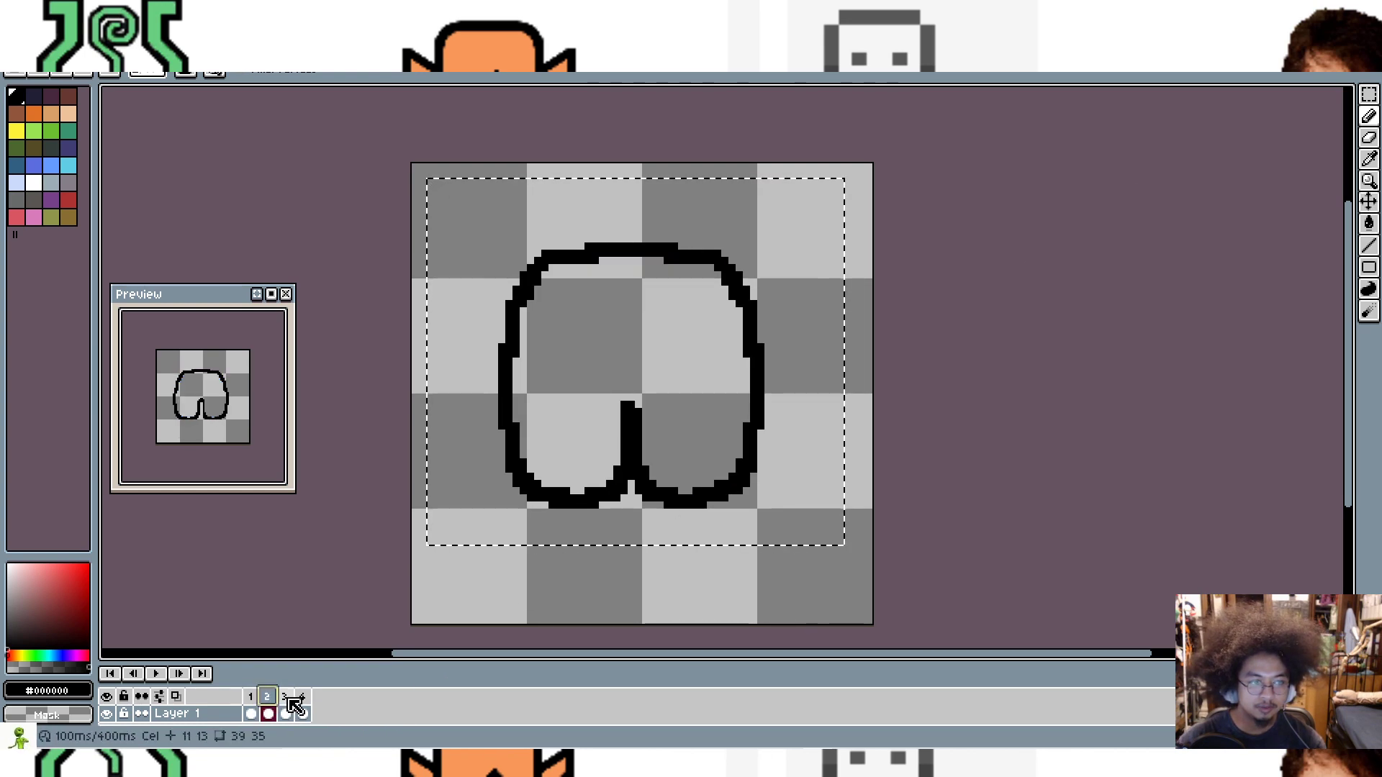
left_click(287, 700)
left_click(305, 700)
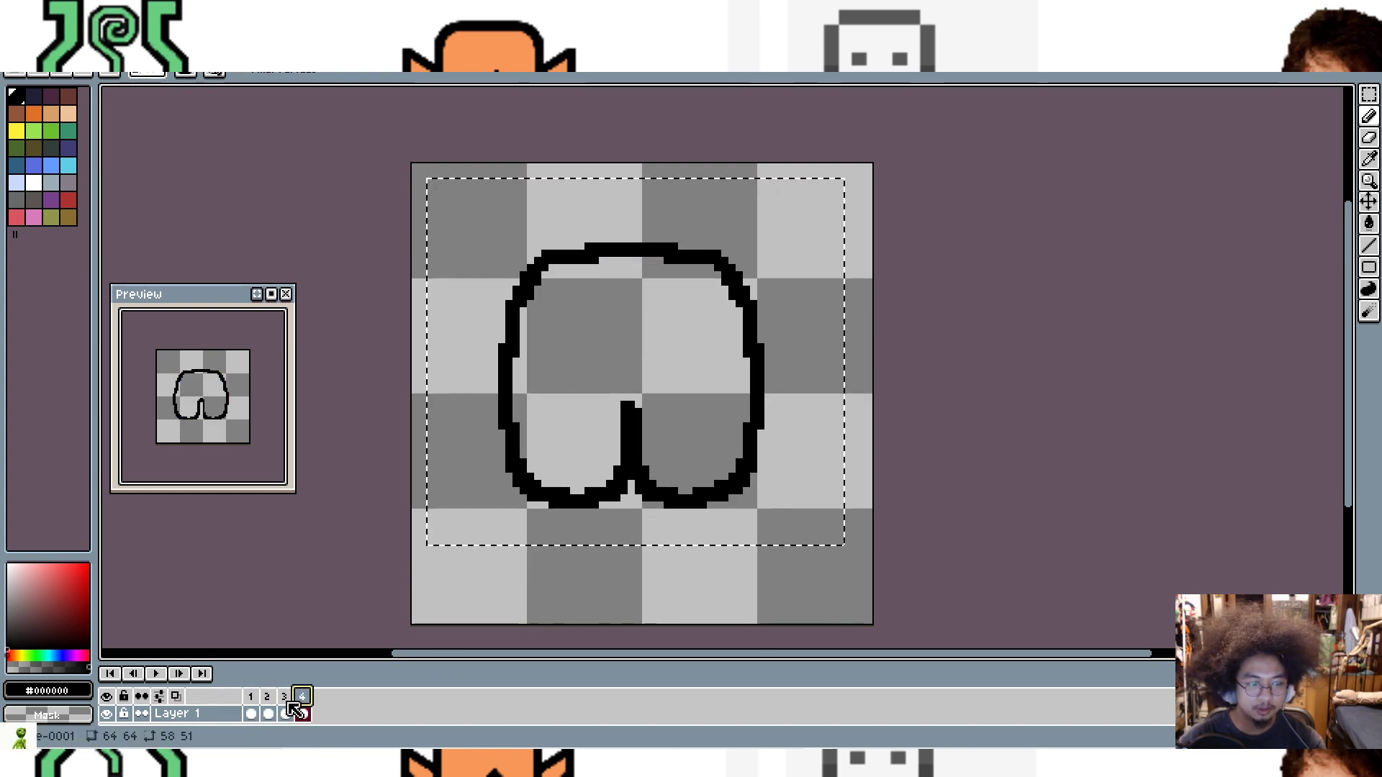
left_click(287, 704)
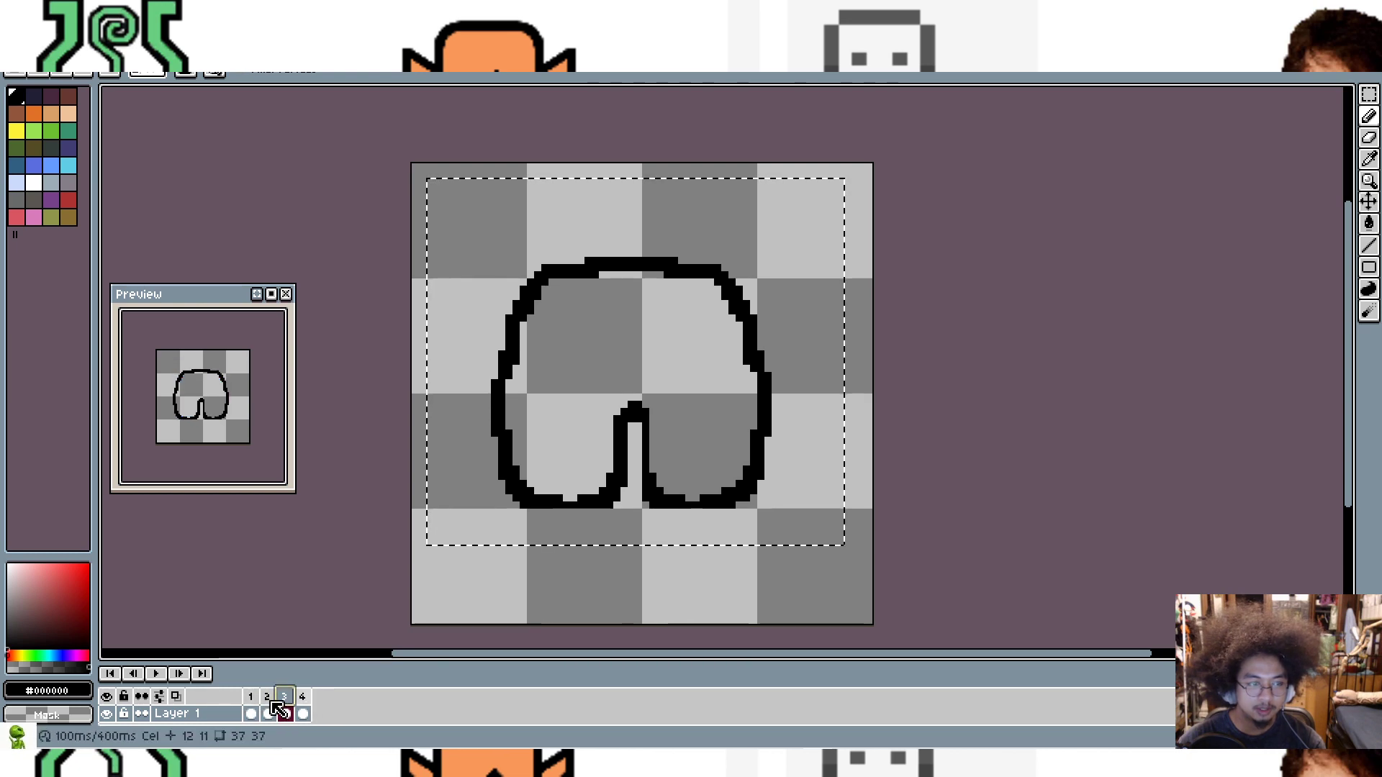
left_click(250, 697)
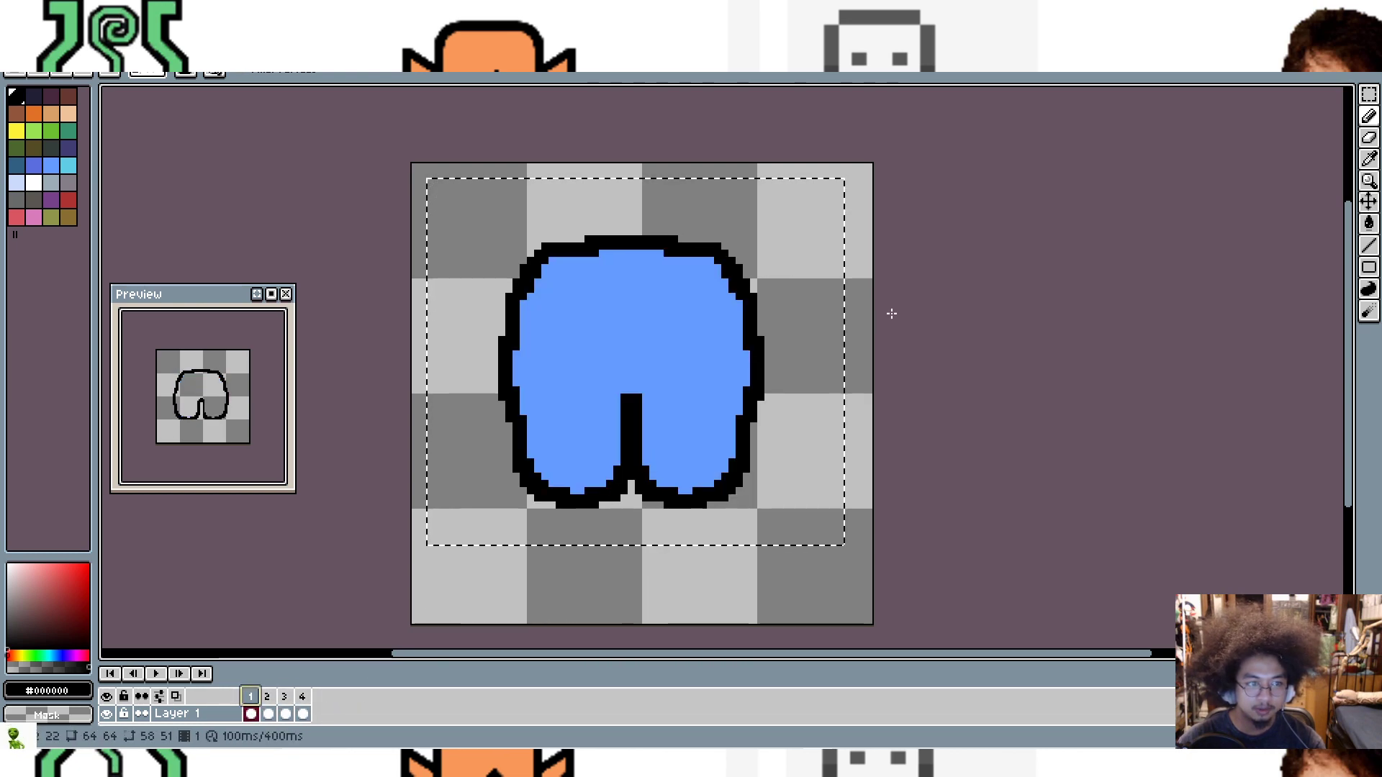
Step: Clear the blue fill from the legs in launch frame 1 and copy the outline into the new 64×64 sprite
right_click(660, 321)
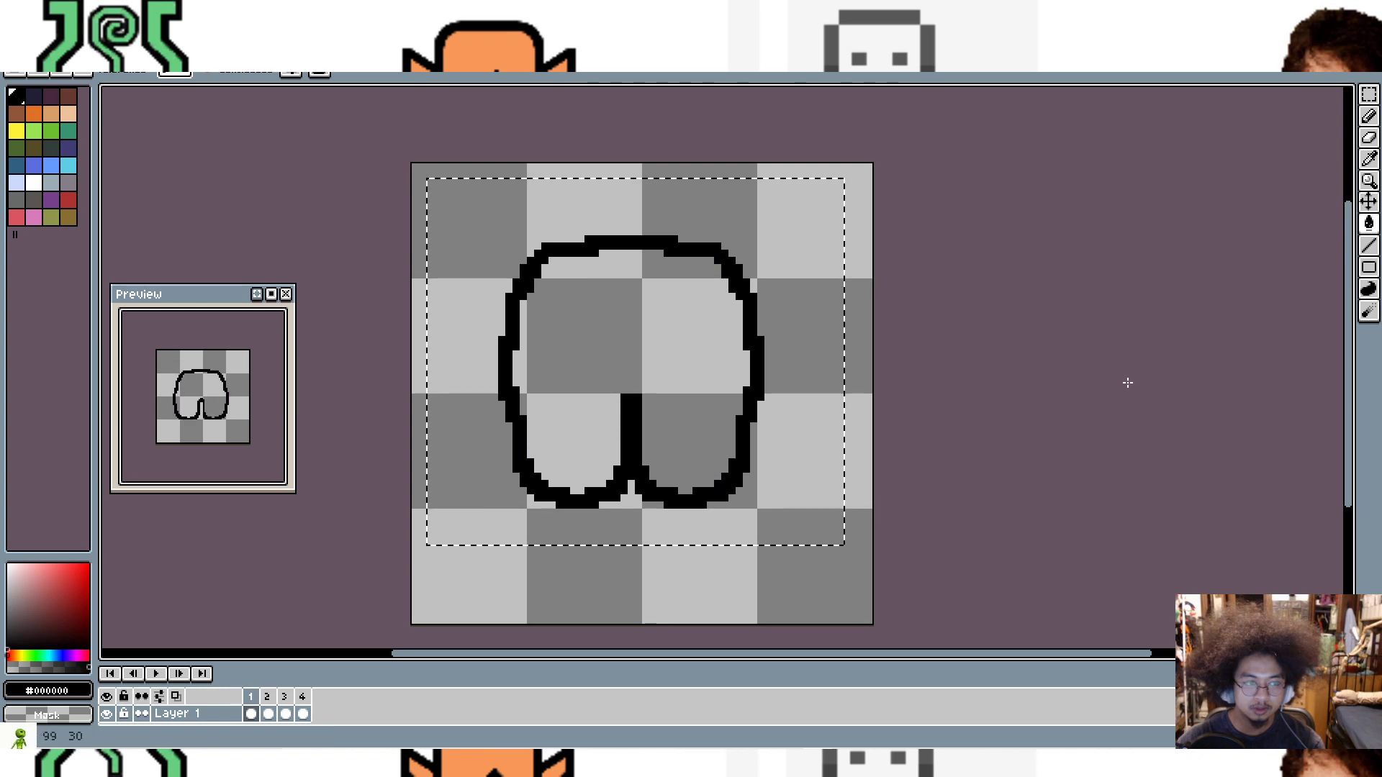
key("w")
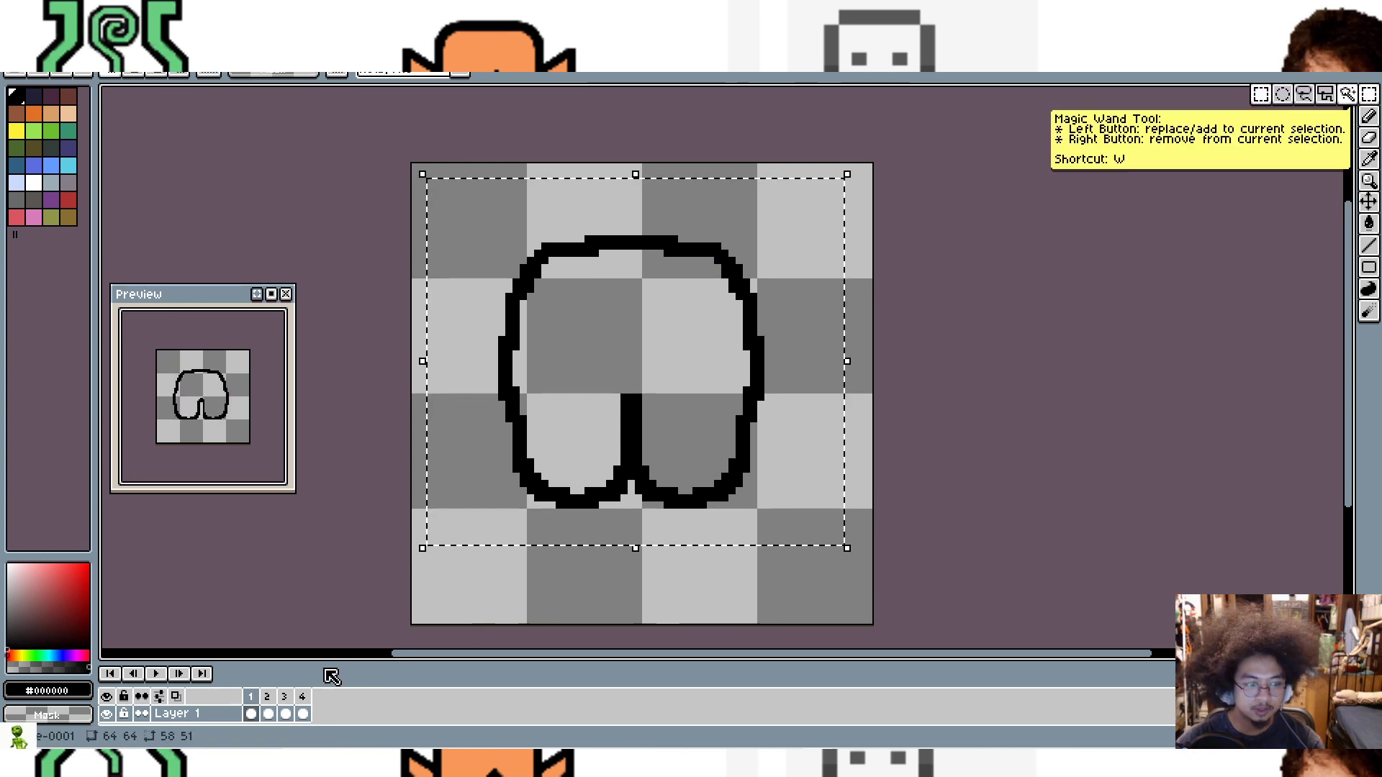
key("m")
left_click_drag(426, 192, 816, 574)
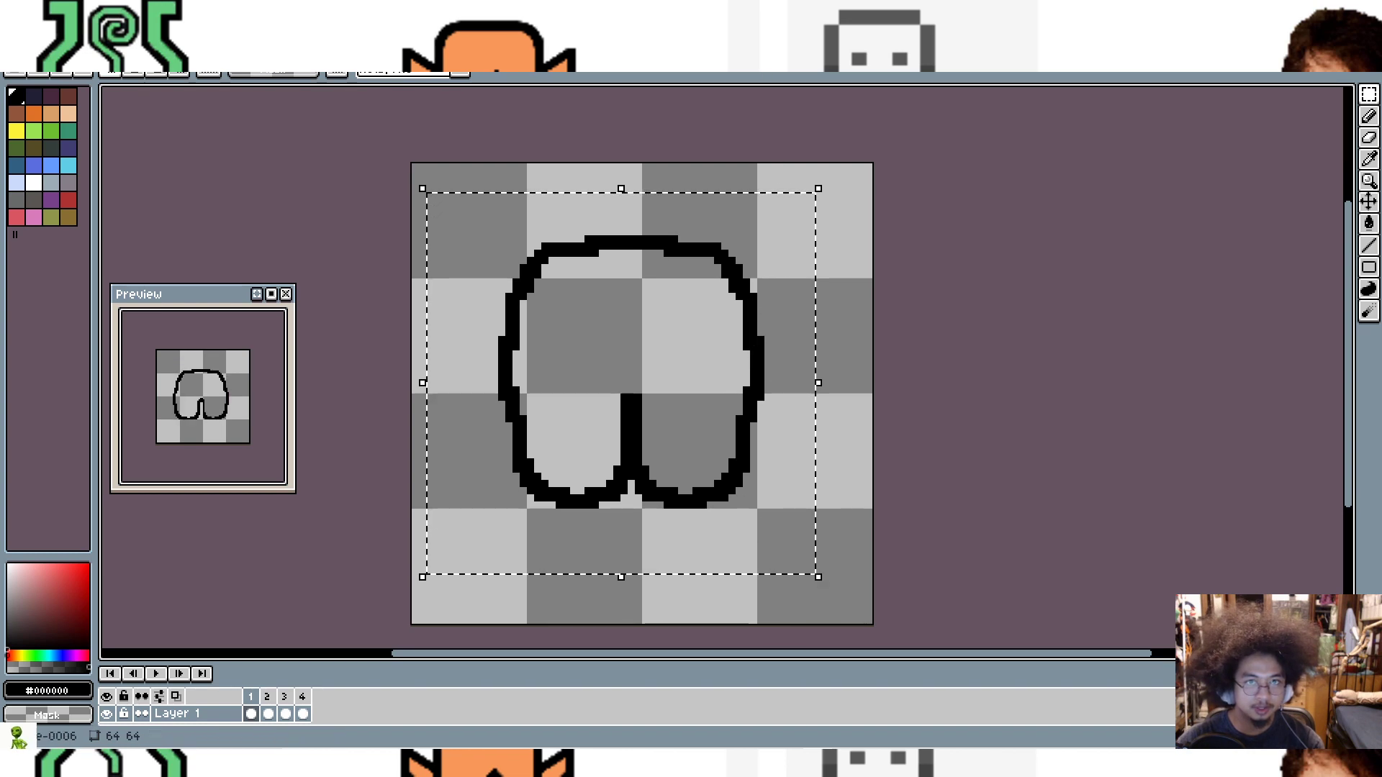
left_click(626, 54)
key("ctrl+v")
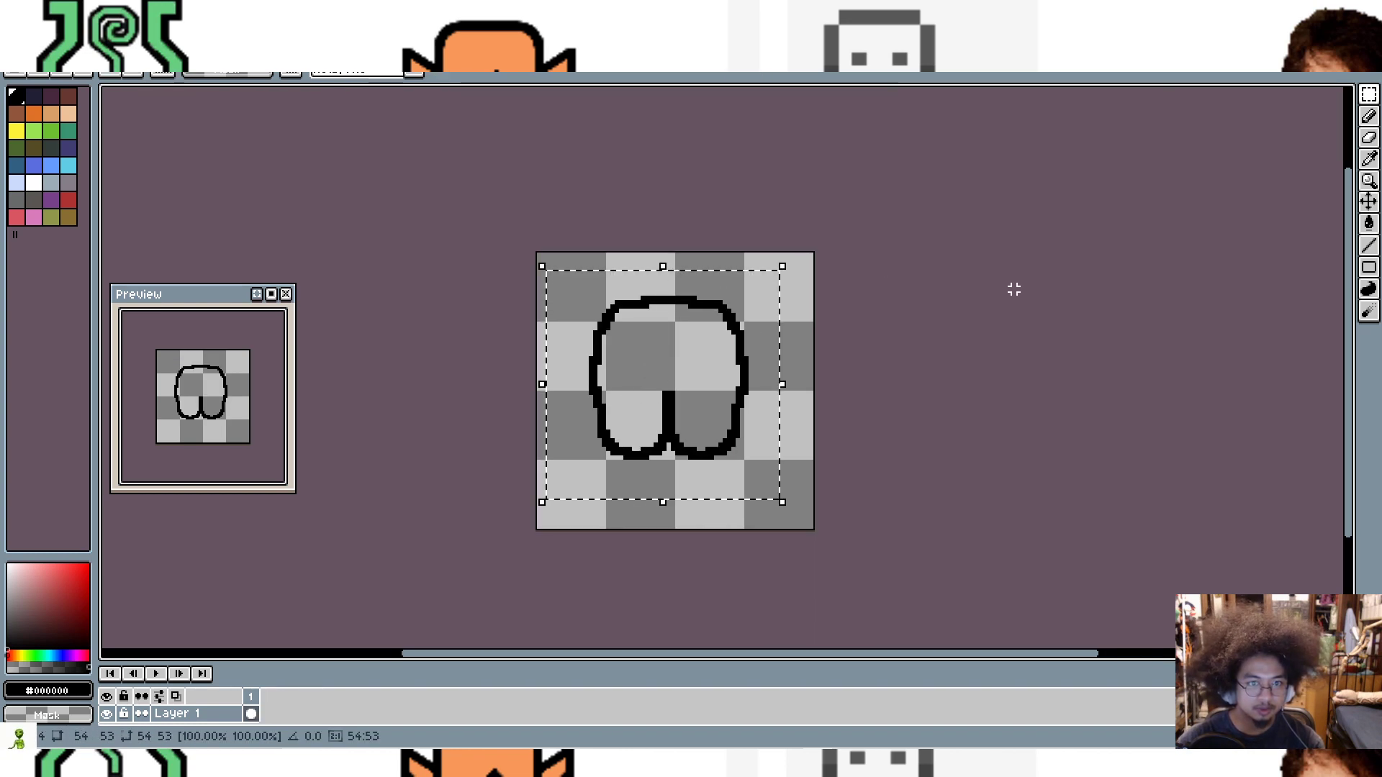
Step: Deselect the pasted legs outline and add a second frame with the same drawing
key("ctrl+d")
right_click(260, 700)
left_click(321, 646)
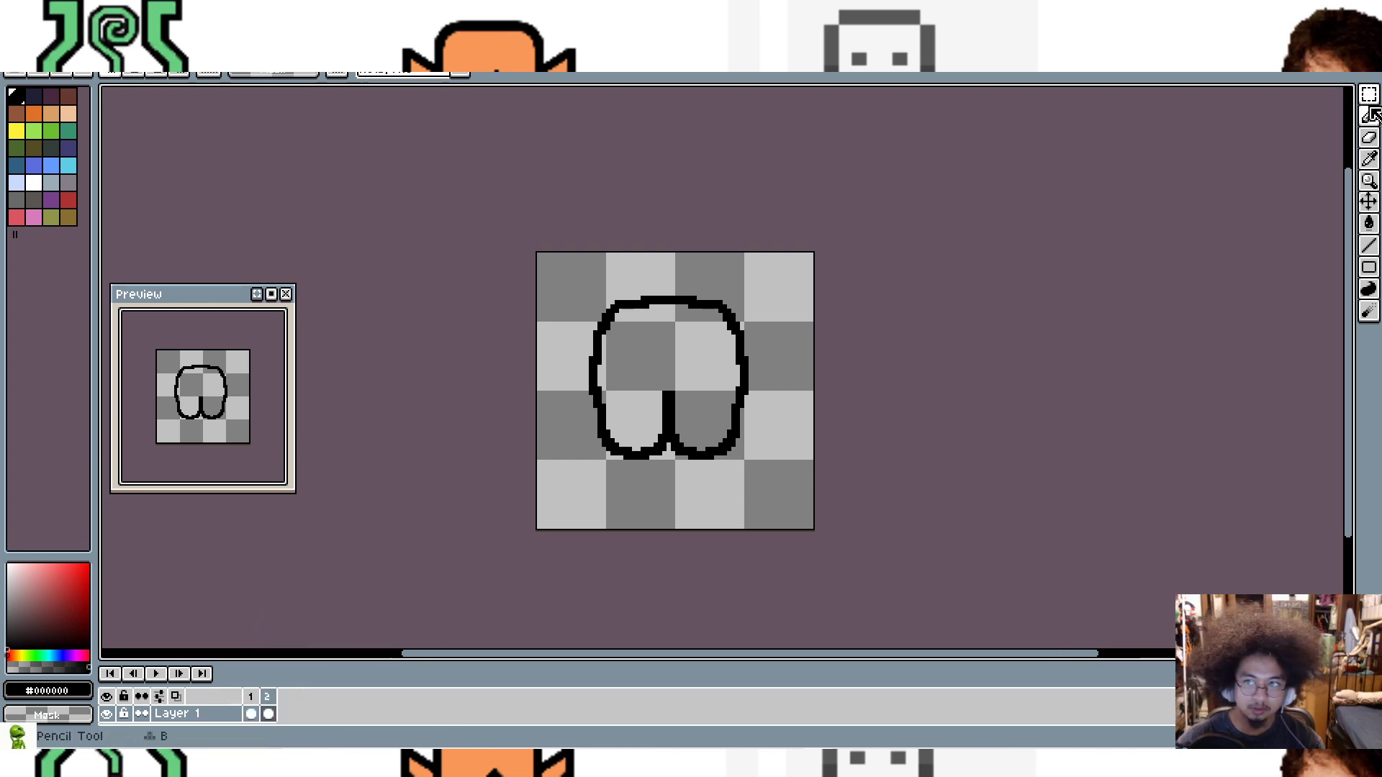
Step: Show the onion skin for the two-frame sprite
left_click(270, 28)
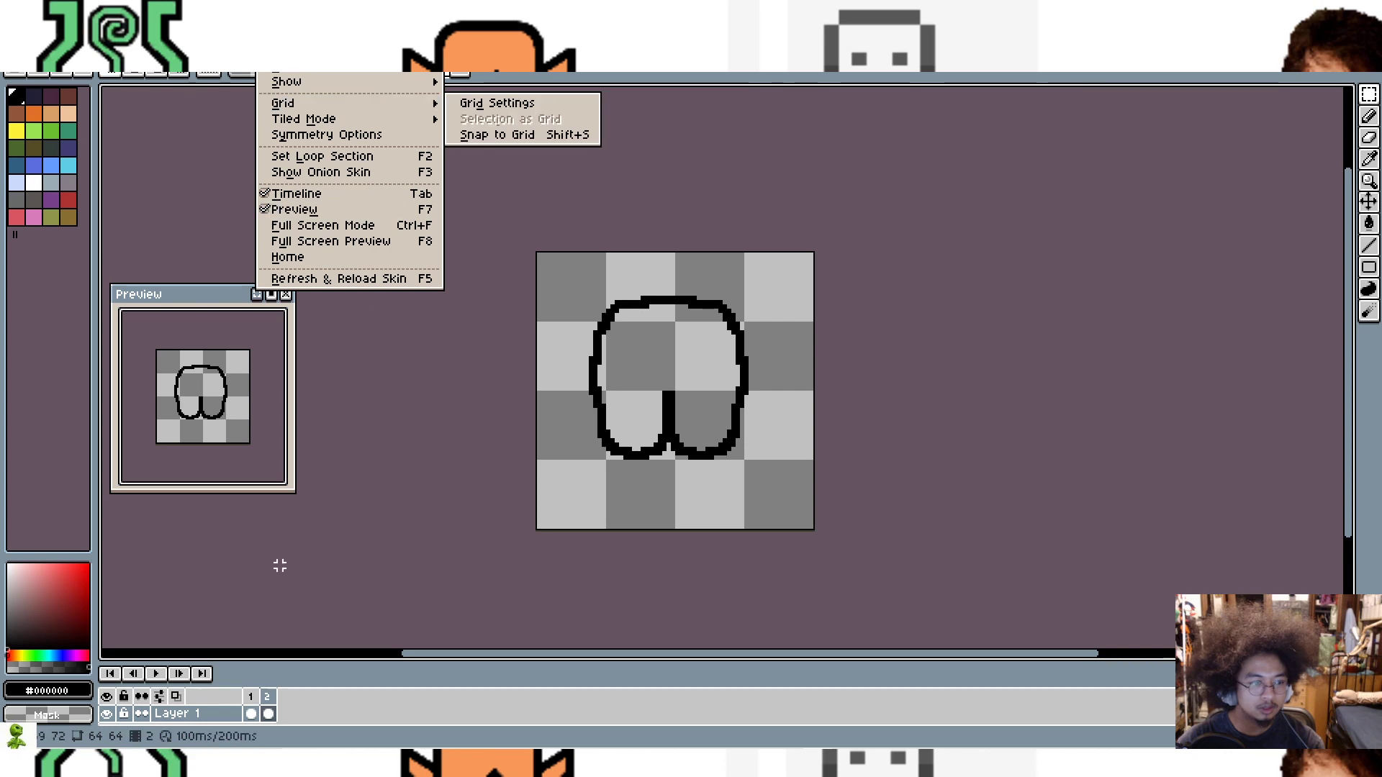
left_click(263, 697)
right_click(264, 697)
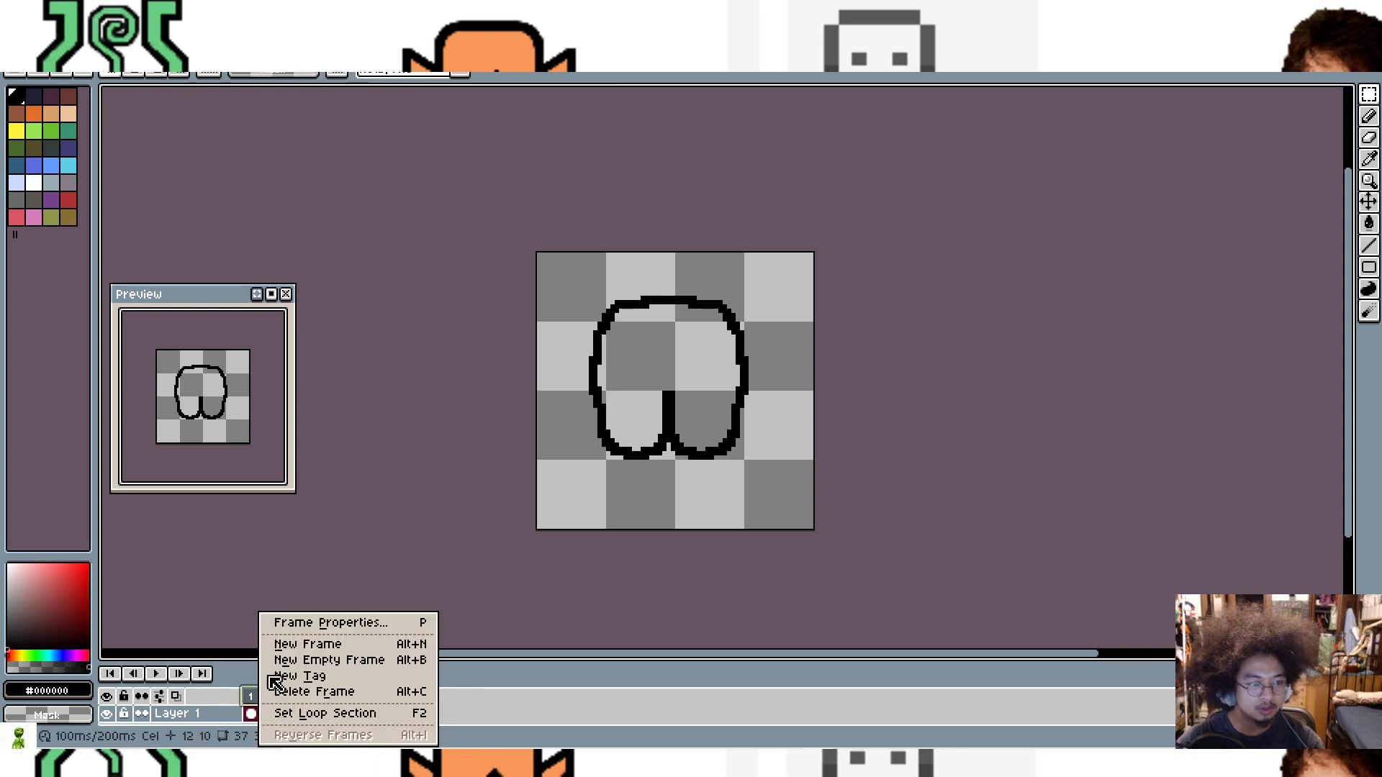
left_click(278, 66)
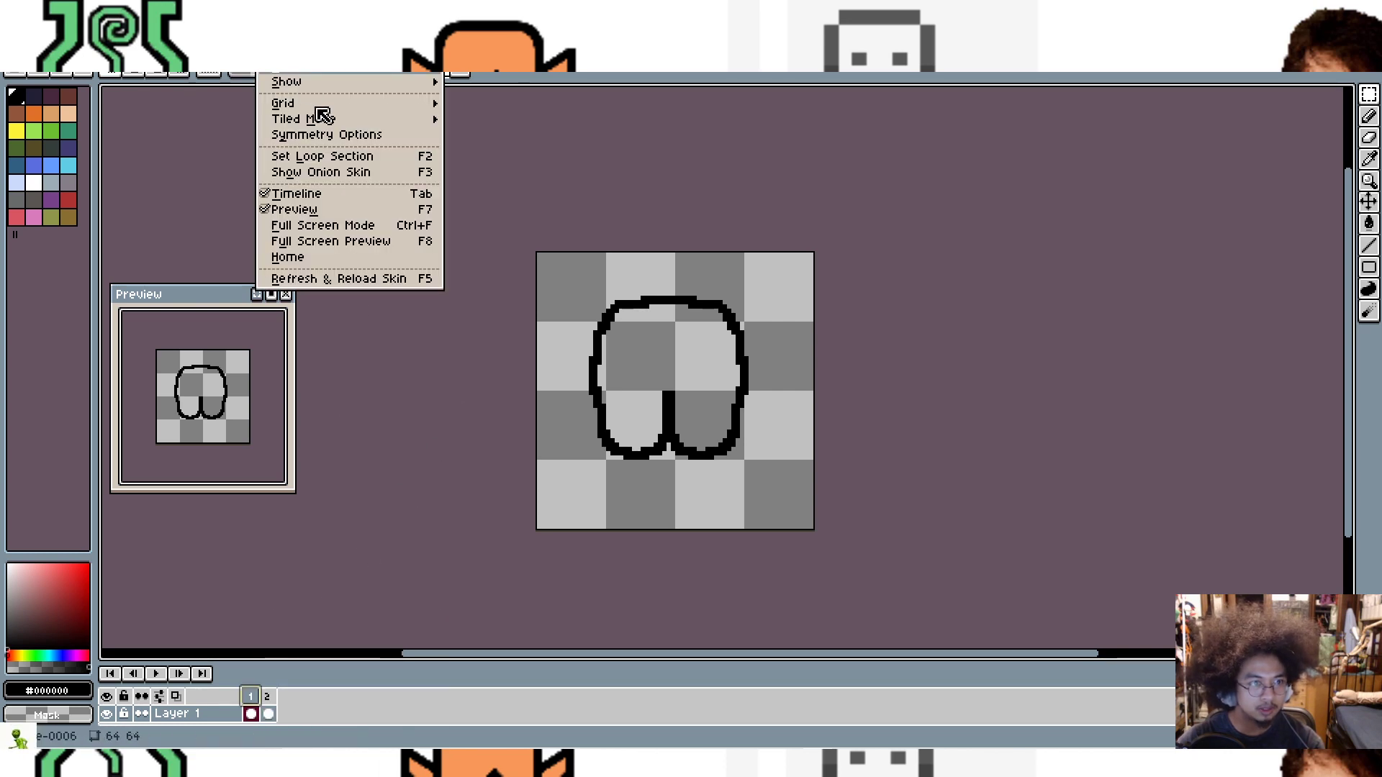
left_click(320, 172)
scroll(702, 435, "up", 2)
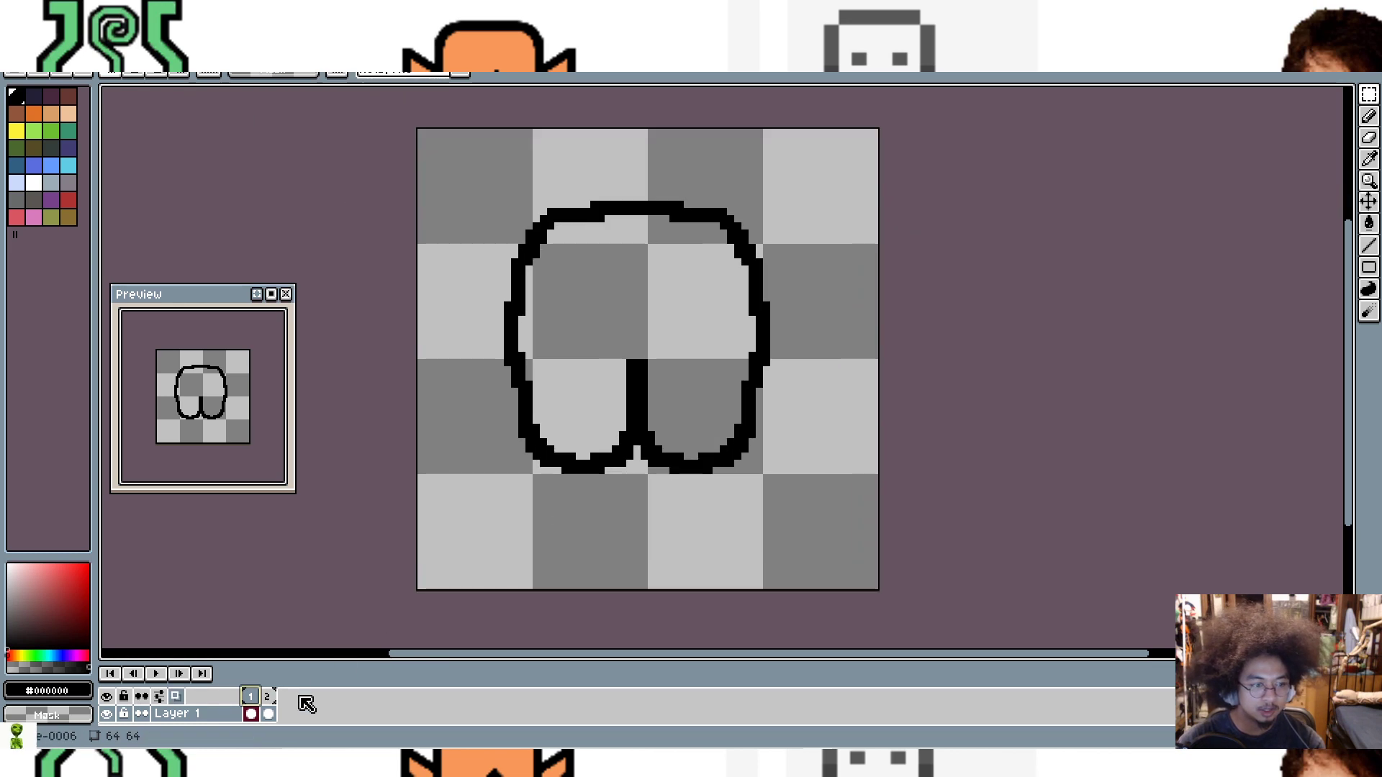
Step: Select a 44×50 pixel area around the legs on frame 2 and cut it out
left_click(268, 712)
key("m")
mouse_move(466, 141)
left_mouse_down()
mouse_move(511, 209)
mouse_move(784, 504)
left_mouse_up()
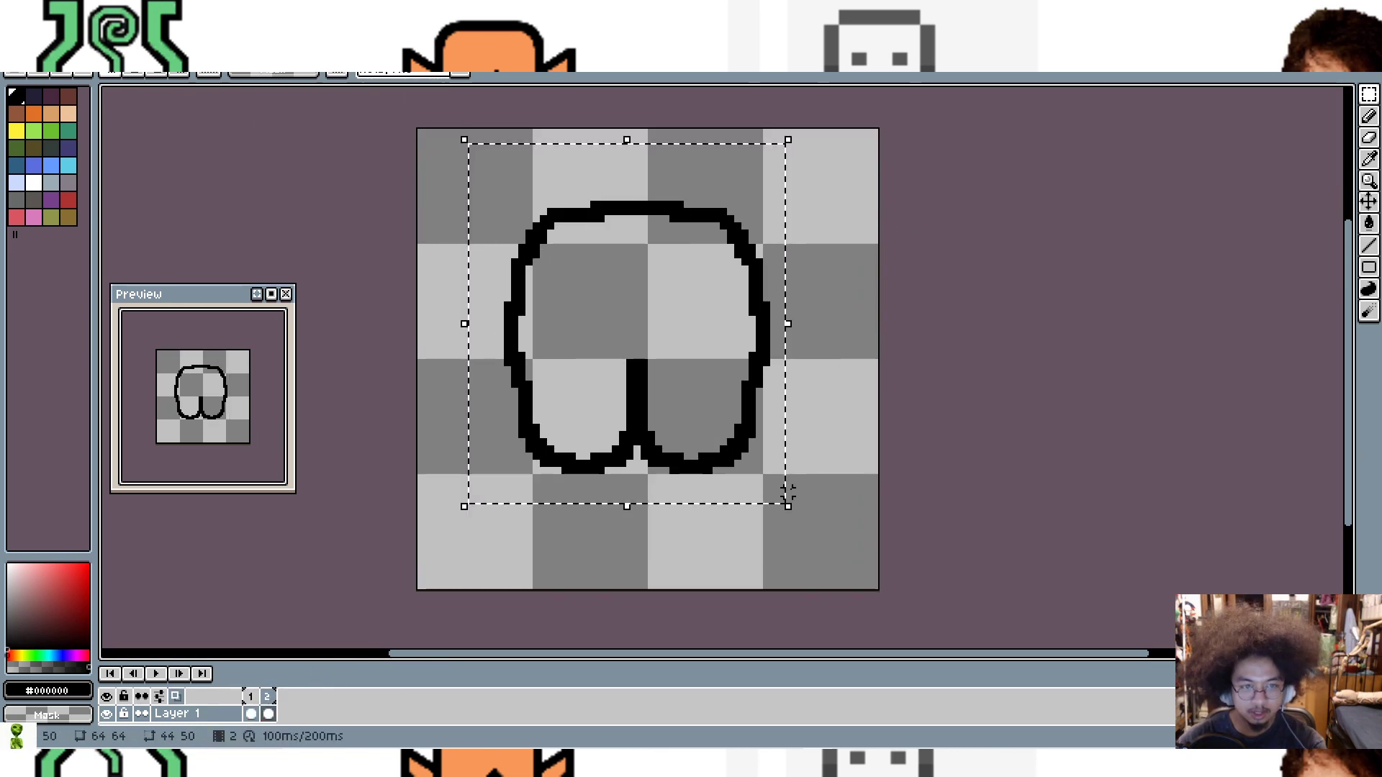
key("Delete")
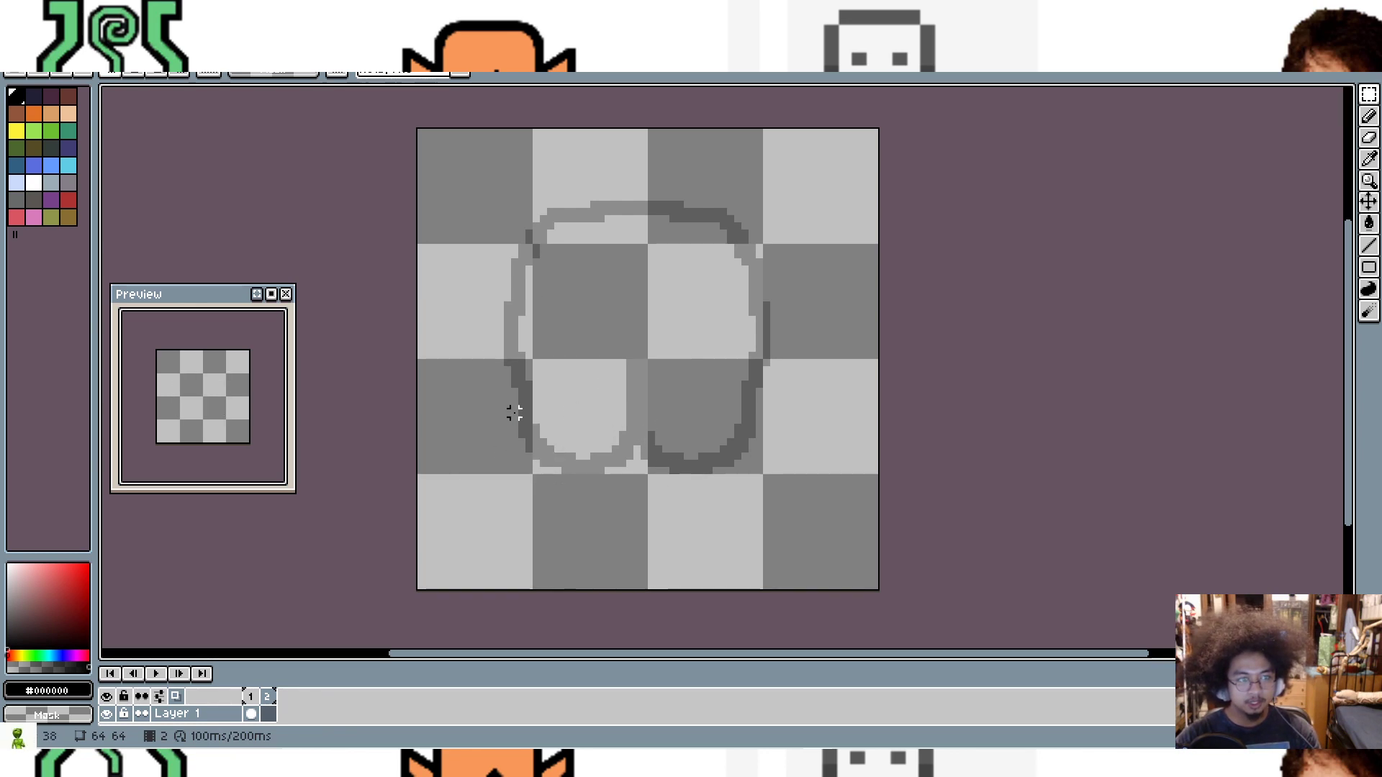
Step: Paste the legs back into frame 2 and squash them downward to 60% of their height, 44×30 pixels
left_click(250, 696)
left_click(267, 696)
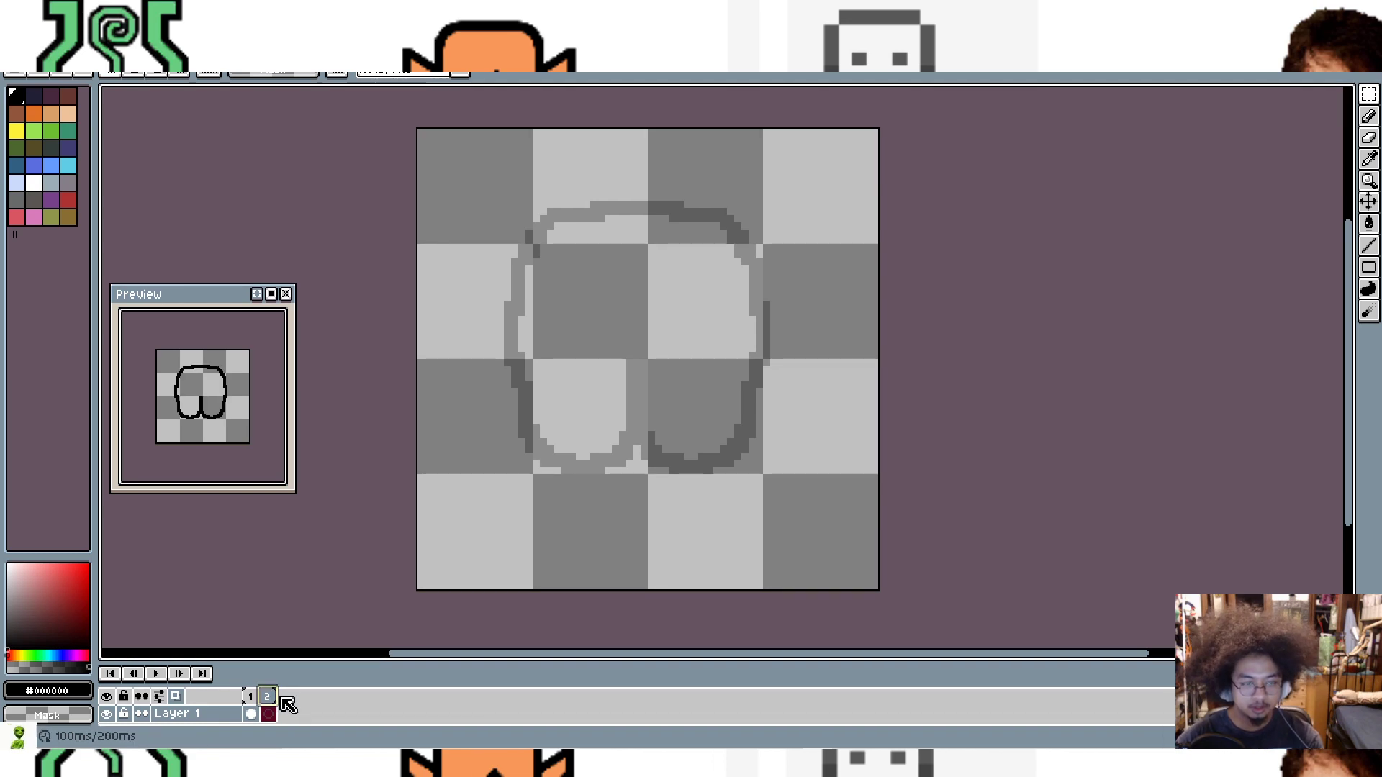
key("ctrl+v")
left_click_drag(629, 142, 650, 308)
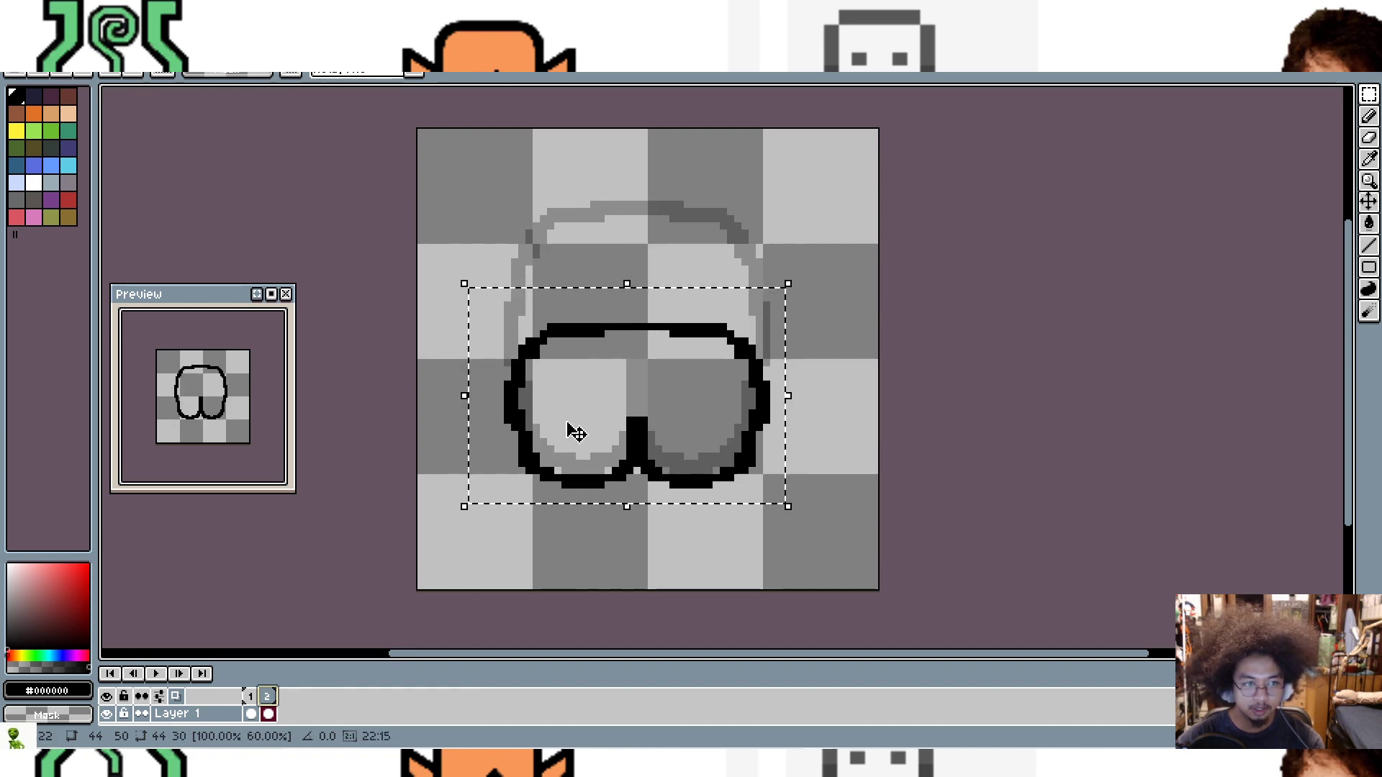
left_click(975, 392)
Step: Add a third frame from the squashed legs and try stretching the outline upward to make it taller
right_click(267, 696)
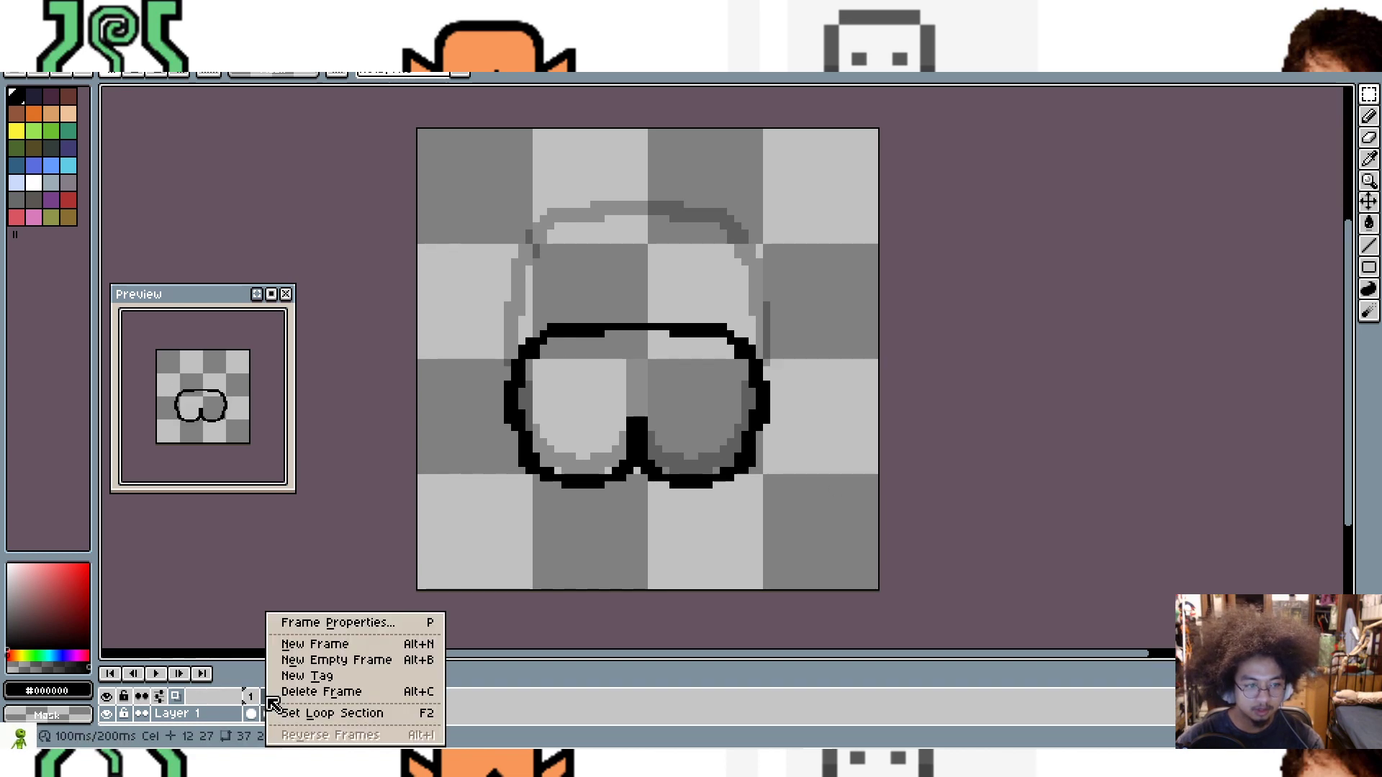
left_click(323, 651)
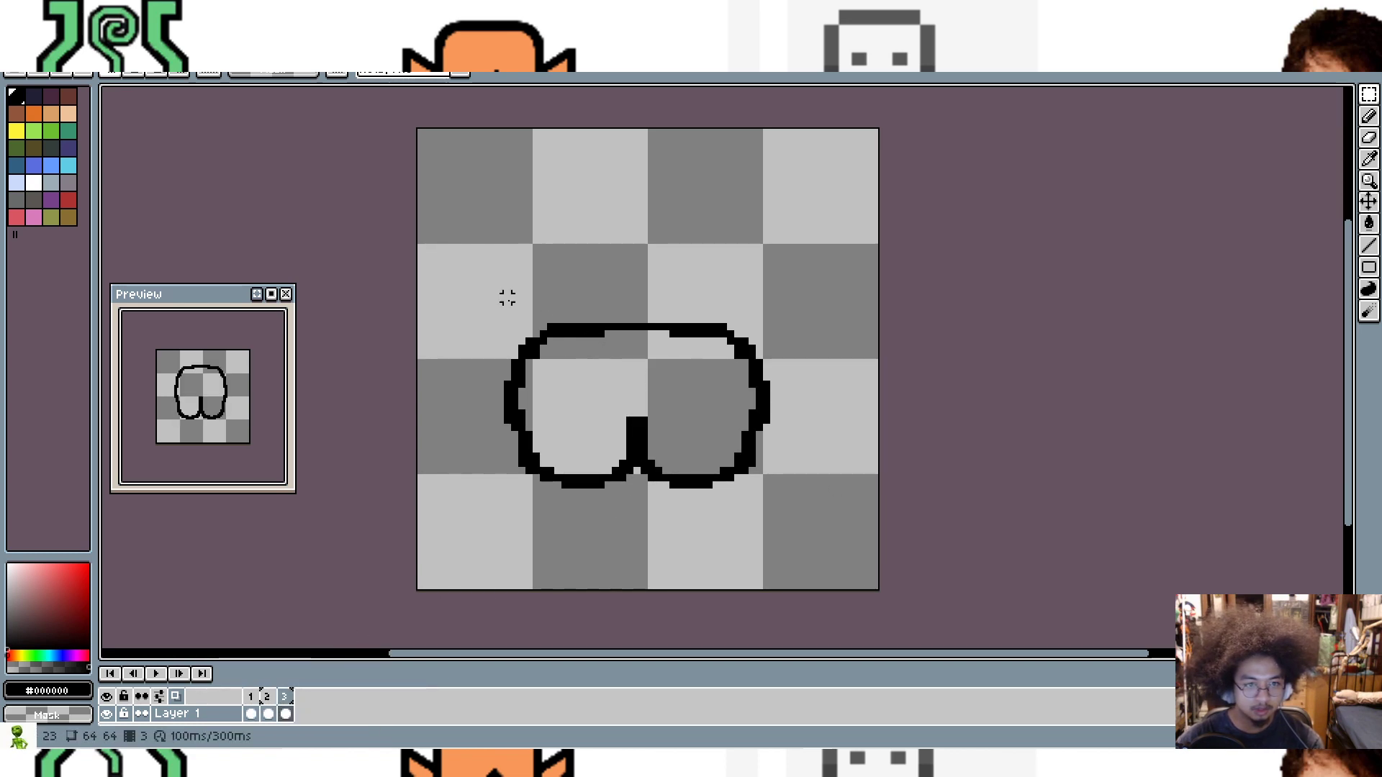
left_click_drag(423, 256, 817, 528)
left_click_drag(621, 257, 642, 177)
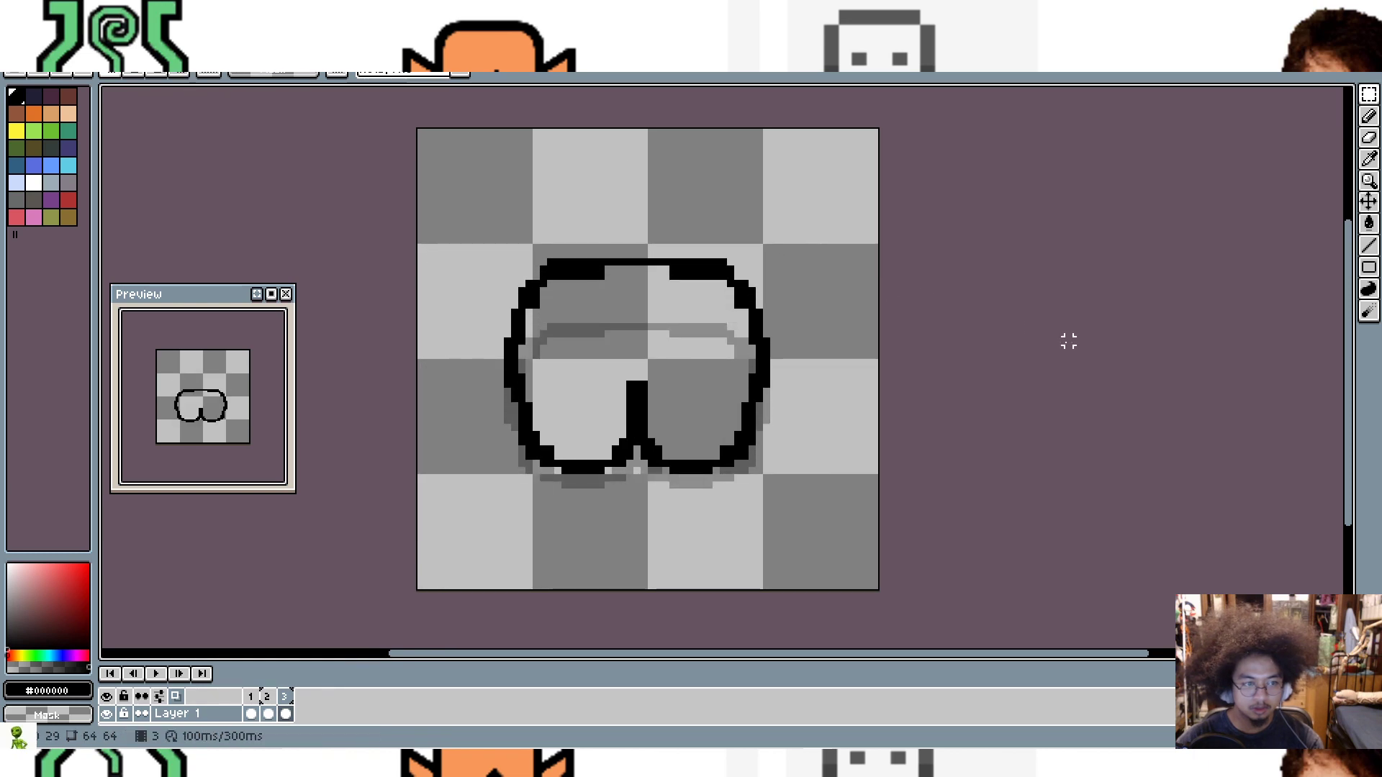
Step: Undo the stretch of the legs and the addition of the third frame
key("ctrl+z")
key("ctrl+d")
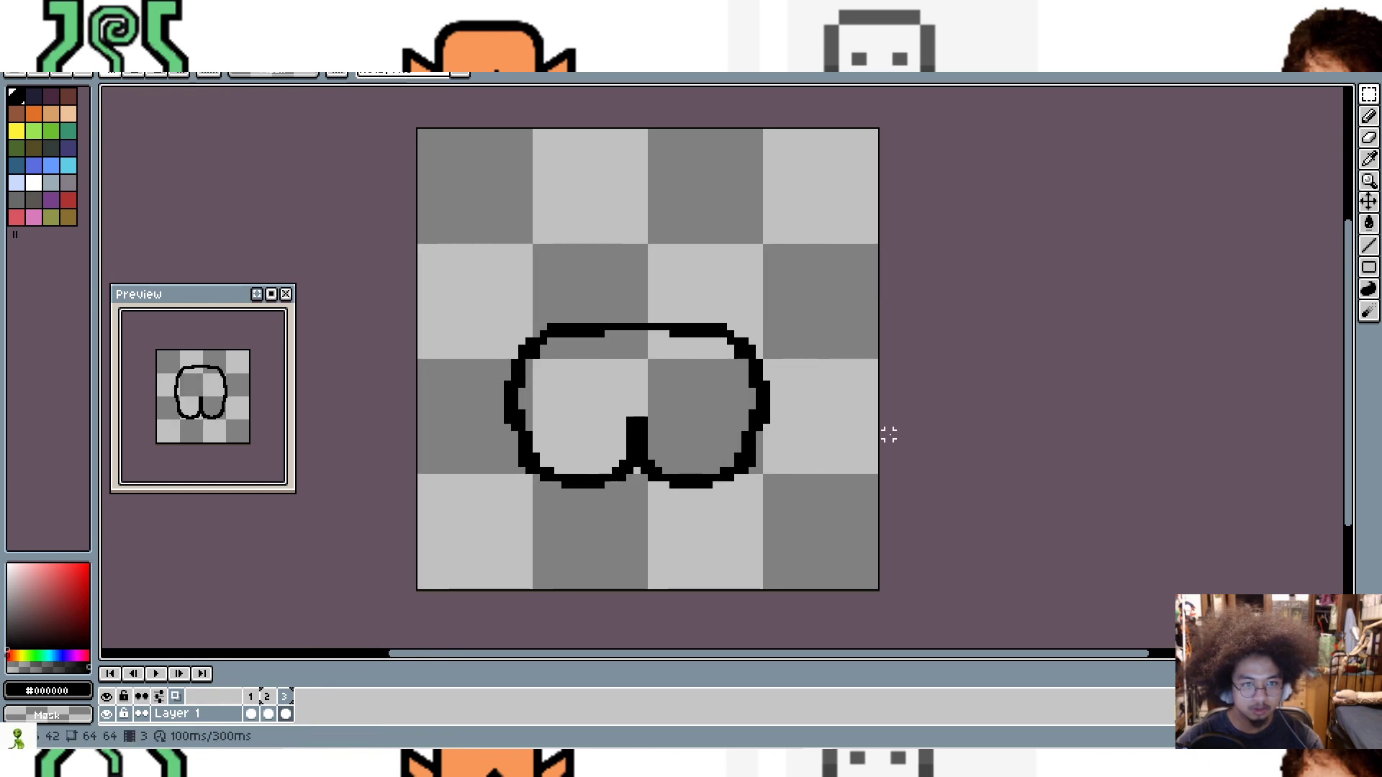
key("ctrl+z")
key("ctrl+z")
left_click(808, 564)
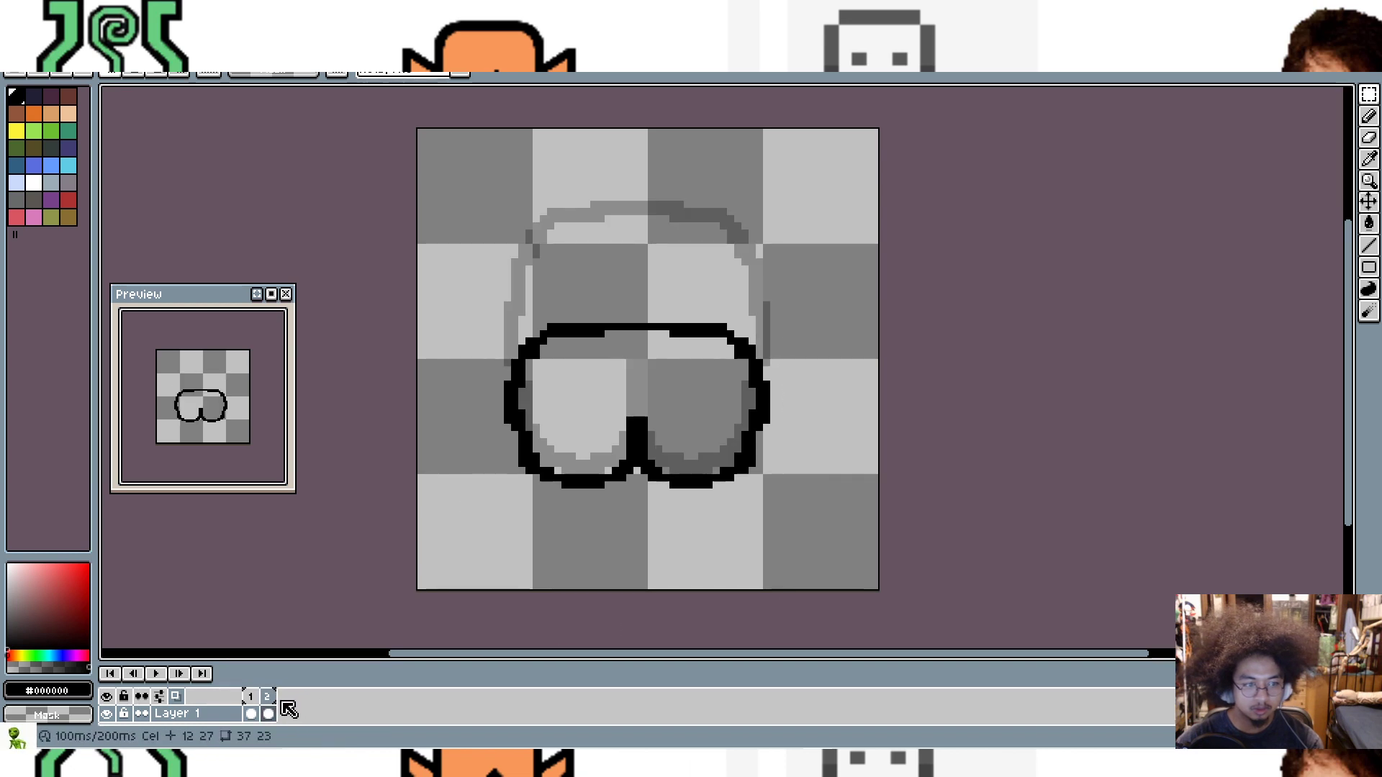
Step: Add a third frame after frame 2, duplicating the squashed legs
left_click(251, 702)
left_click(267, 696)
right_click(276, 700)
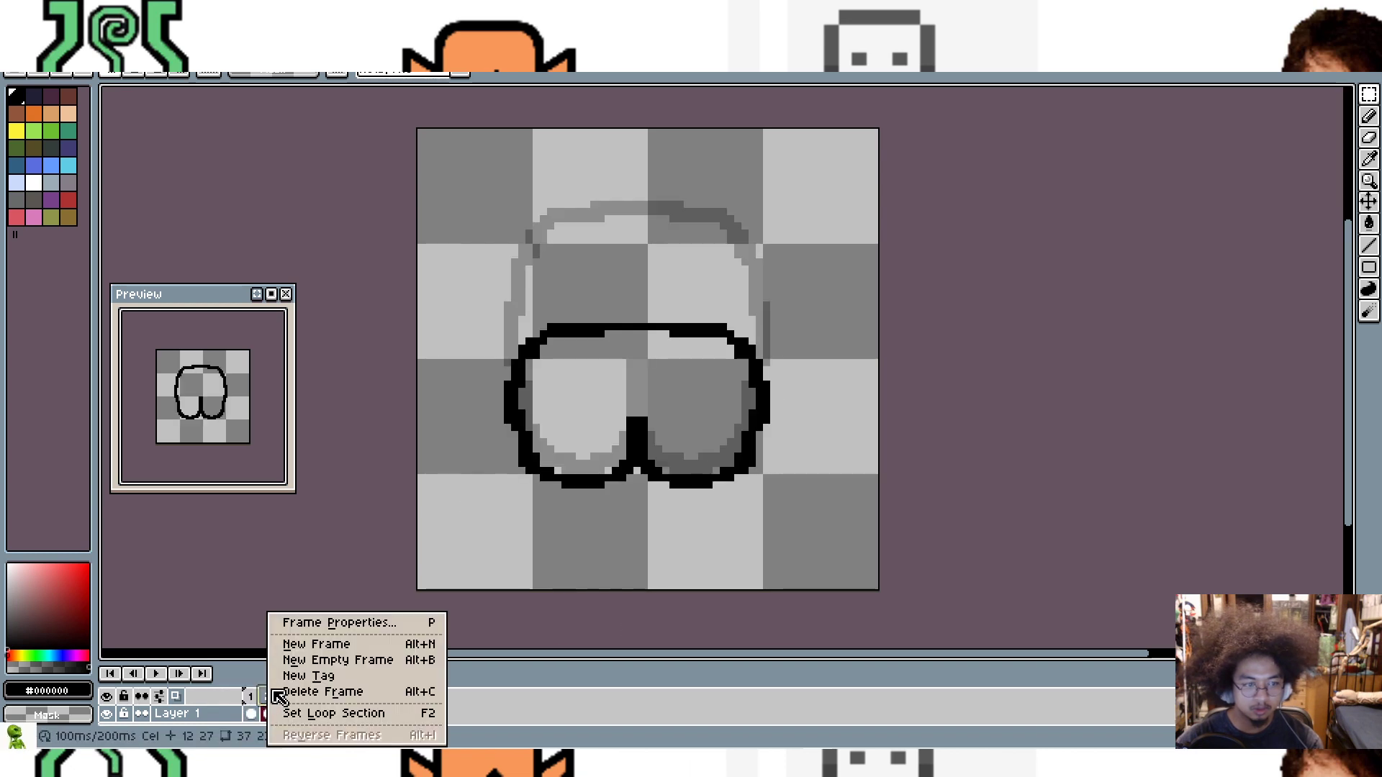
left_click(328, 643)
Step: Copy the full-height legs from frame 1 and paste them over the squashed legs on frame 3
left_click(250, 697)
left_click_drag(444, 149, 873, 529)
left_click(284, 697)
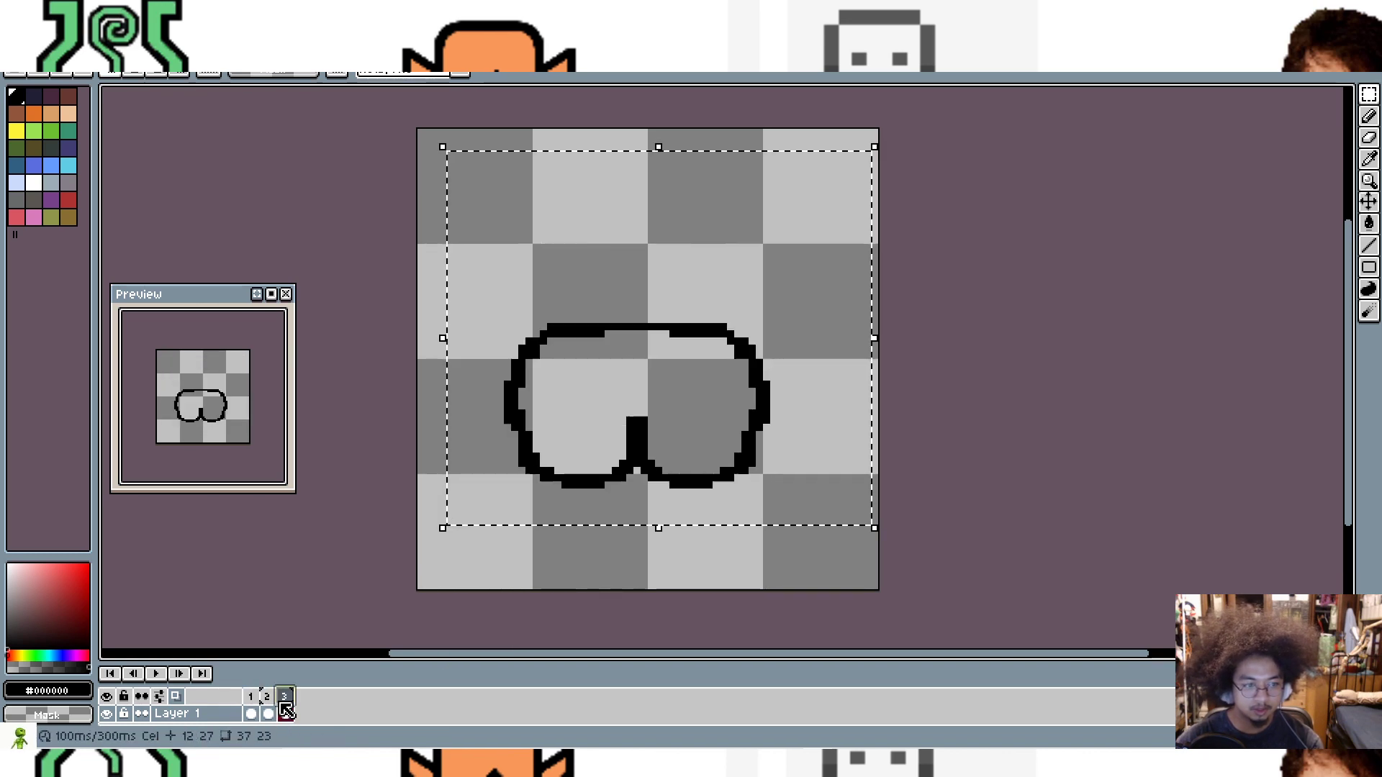
key("ctrl+v")
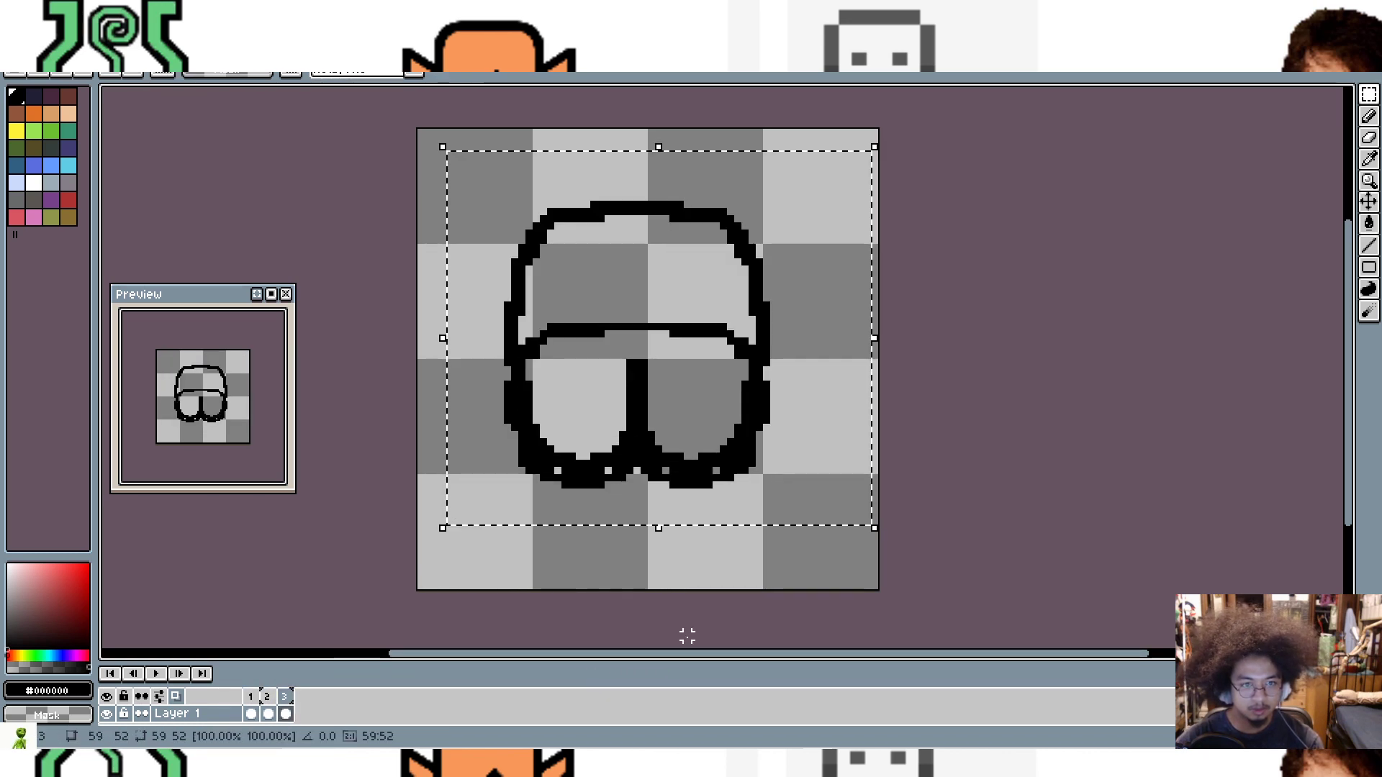
left_click(688, 578)
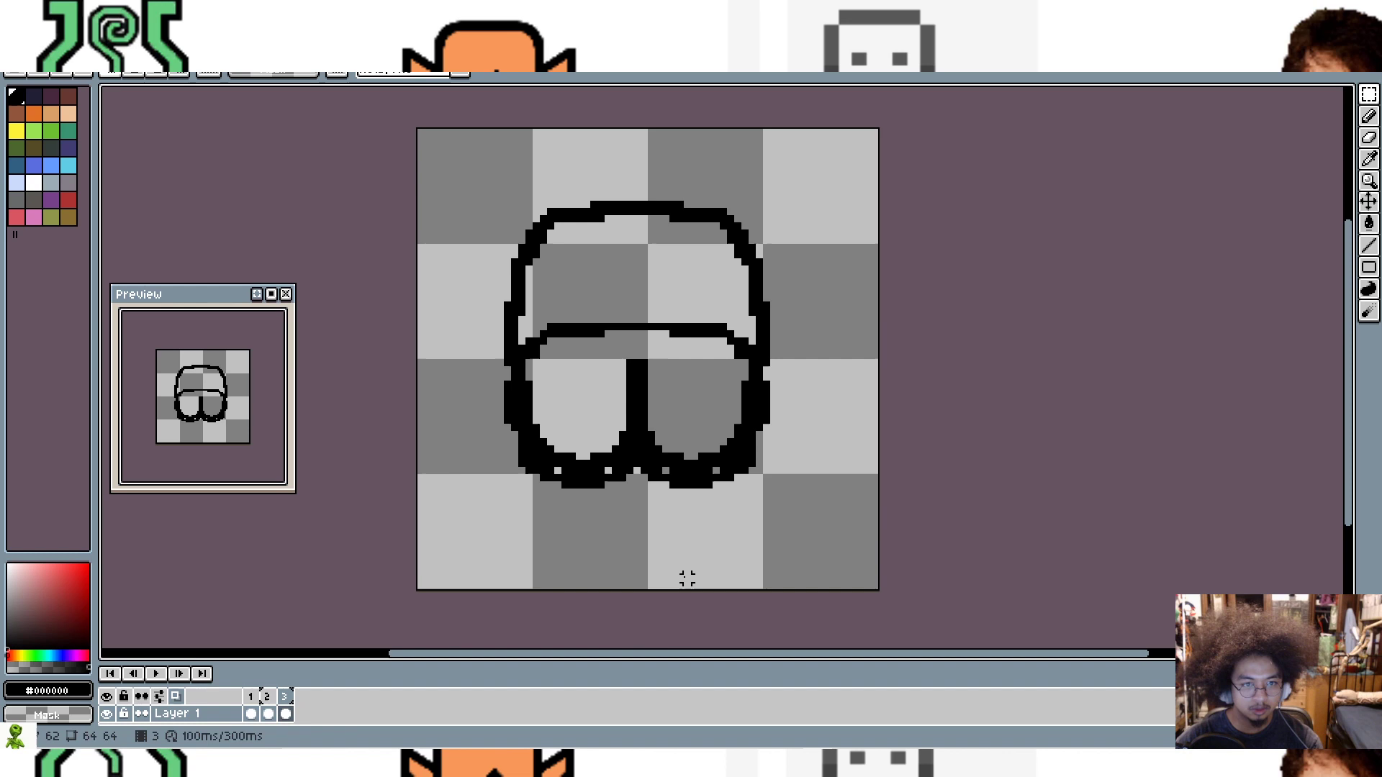
Step: Erase the squashed outline's top line inside the pasted legs on frame 3 and clean up the overlapping lower edges with the Pencil tool
left_click(1369, 115)
left_click(705, 308)
key("ctrl+z")
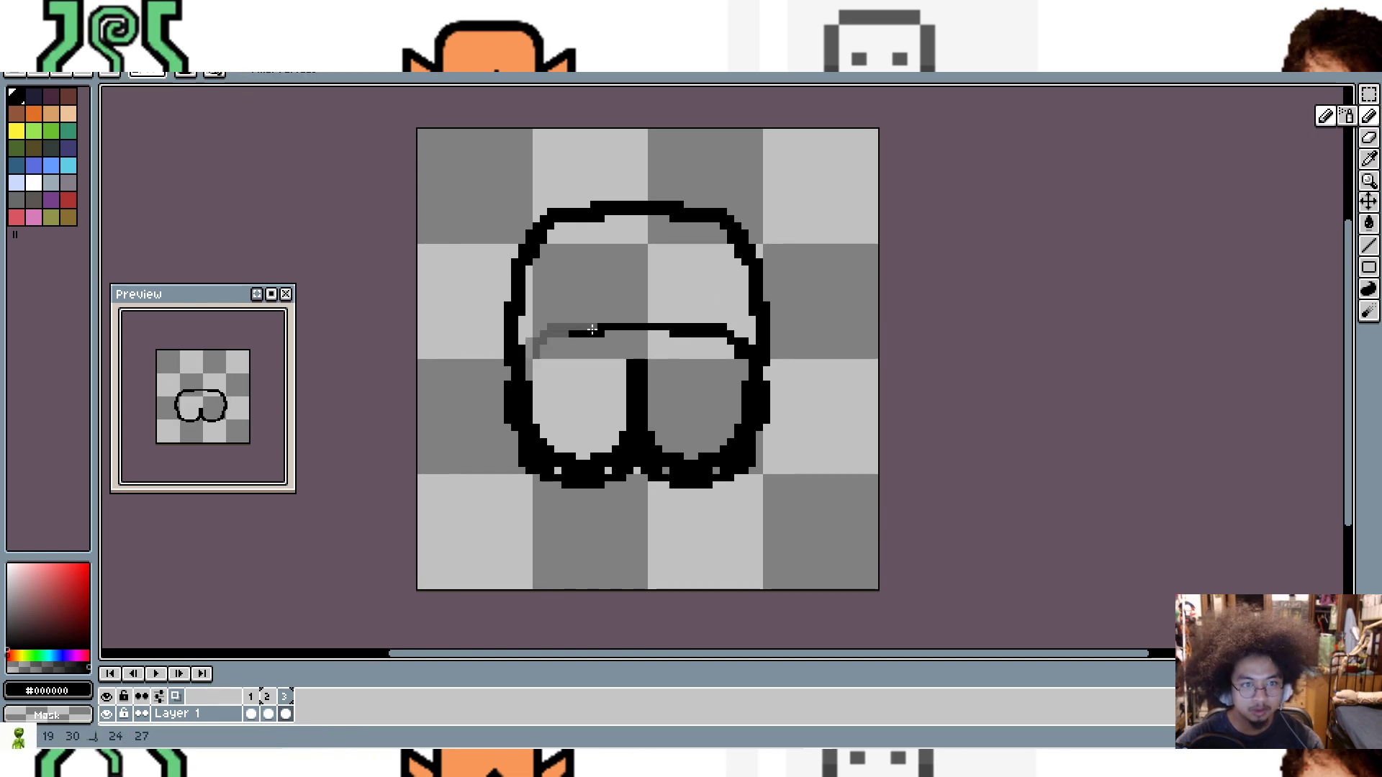
mouse_move(591, 329)
left_mouse_down()
mouse_move(678, 315)
mouse_move(646, 324)
mouse_move(722, 325)
left_mouse_up()
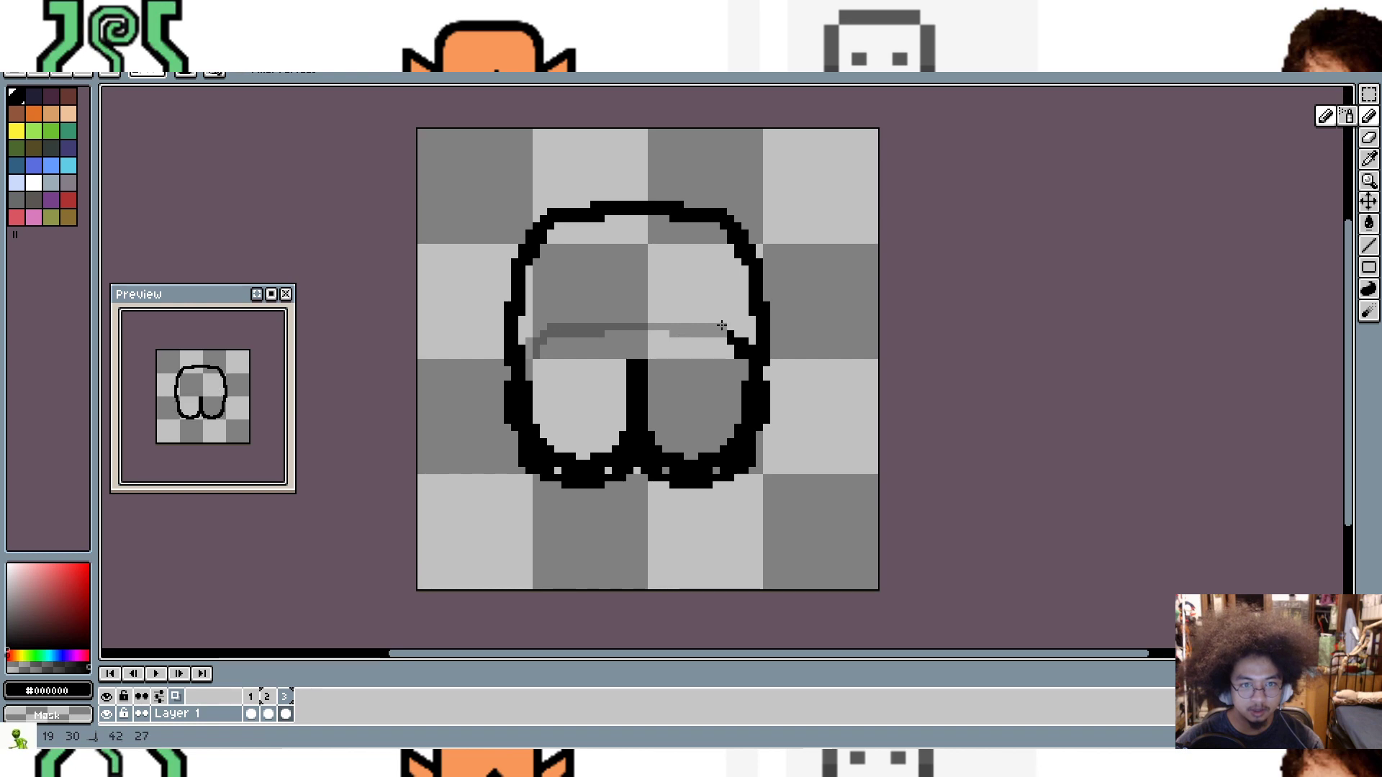
right_click(684, 459)
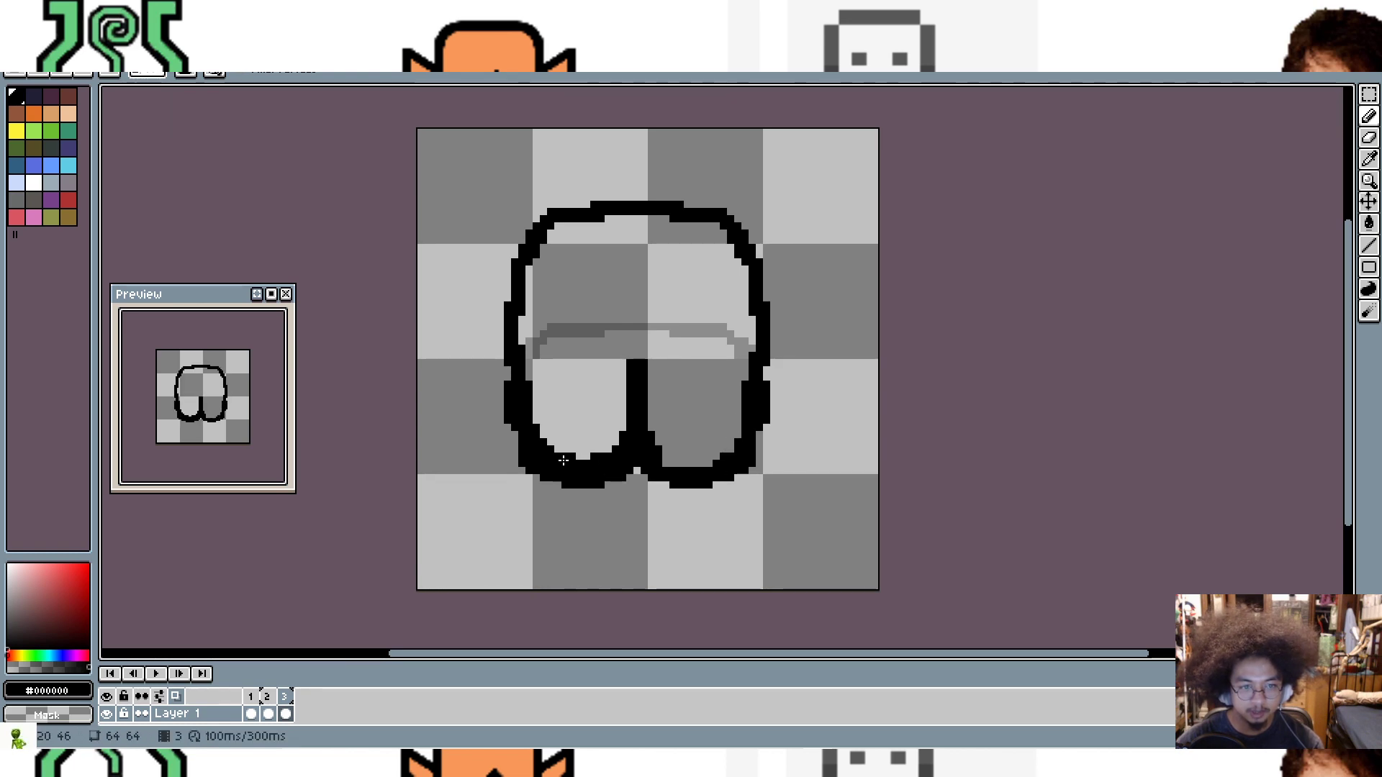
right_click(565, 450)
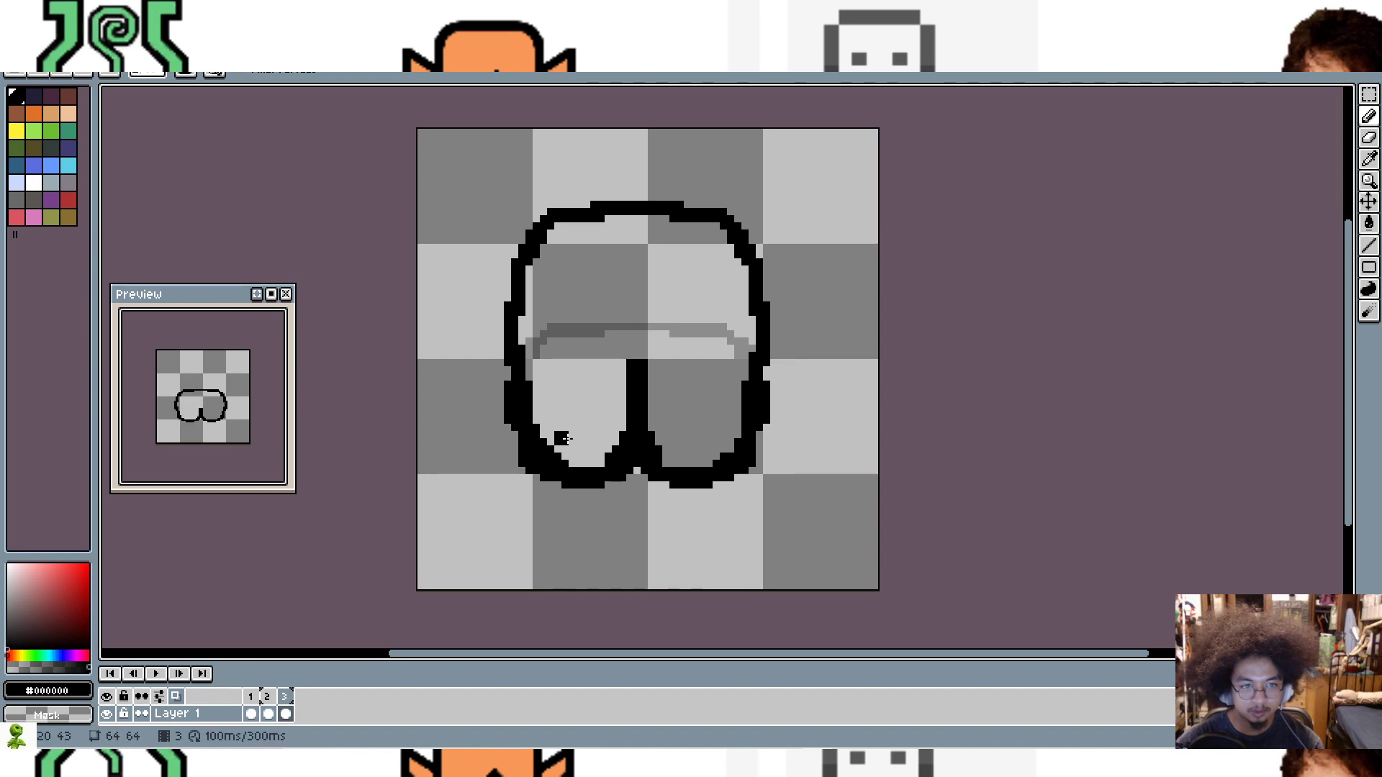
left_click_drag(521, 326, 522, 354)
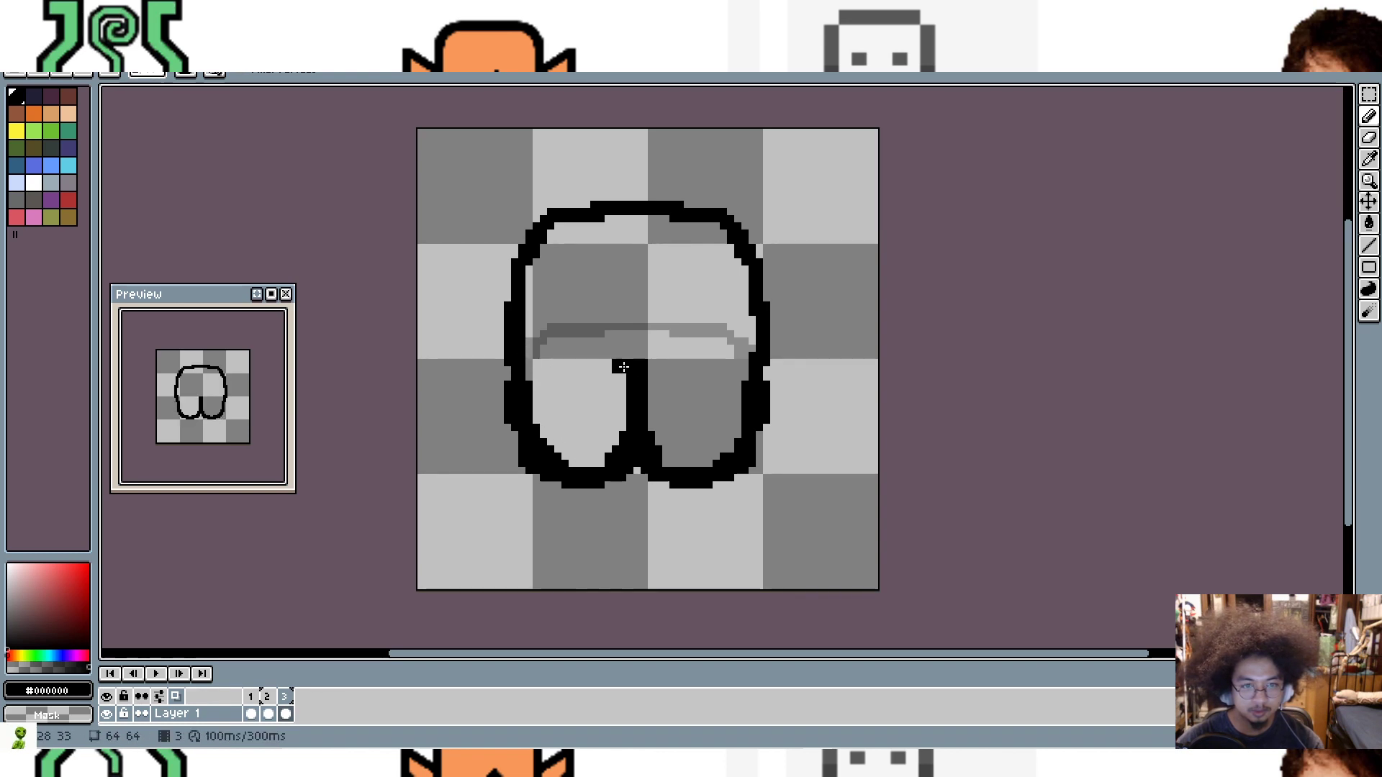
right_click(629, 369)
key("ctrl+z")
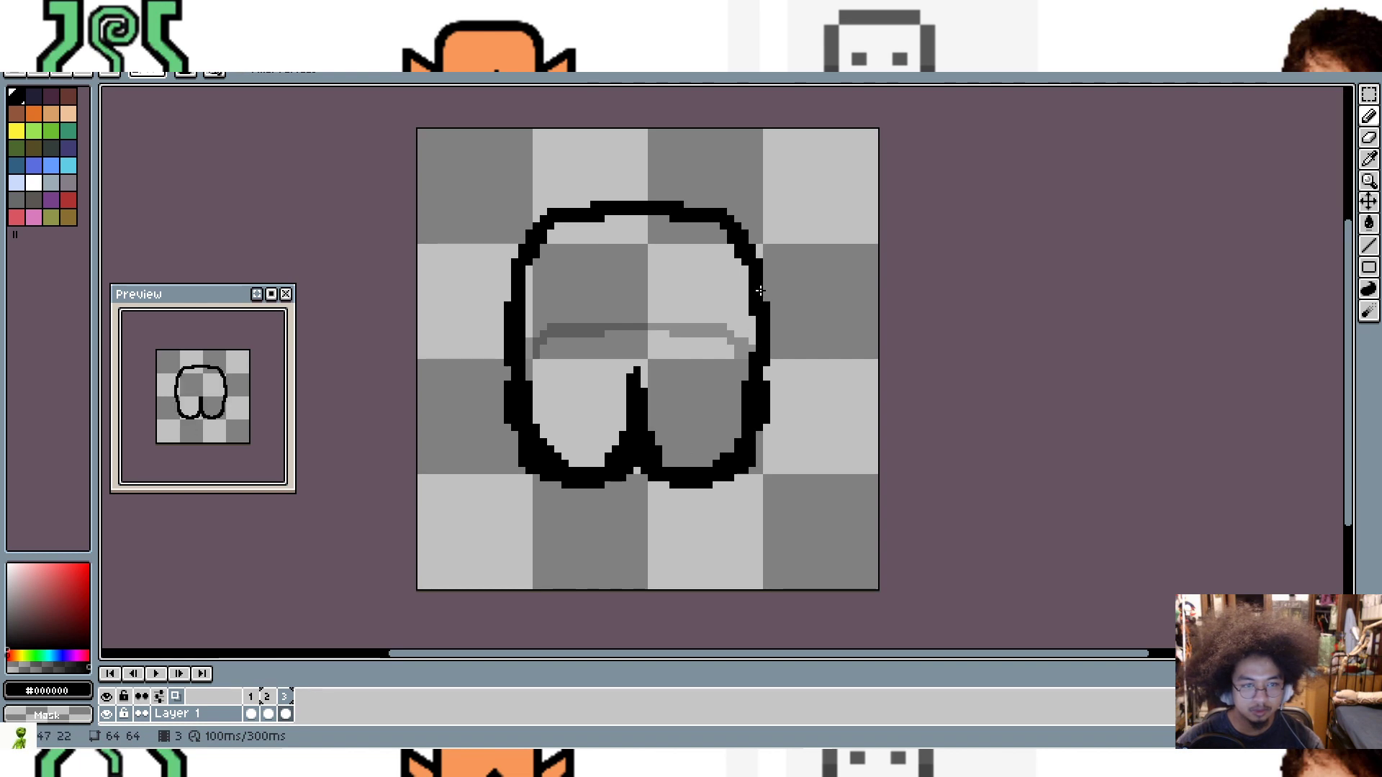
Step: Compare the neighbouring frames, select all the legs artwork on frame 3 and delete it, leaving the frame empty
key("Left")
key("Left")
key("Right")
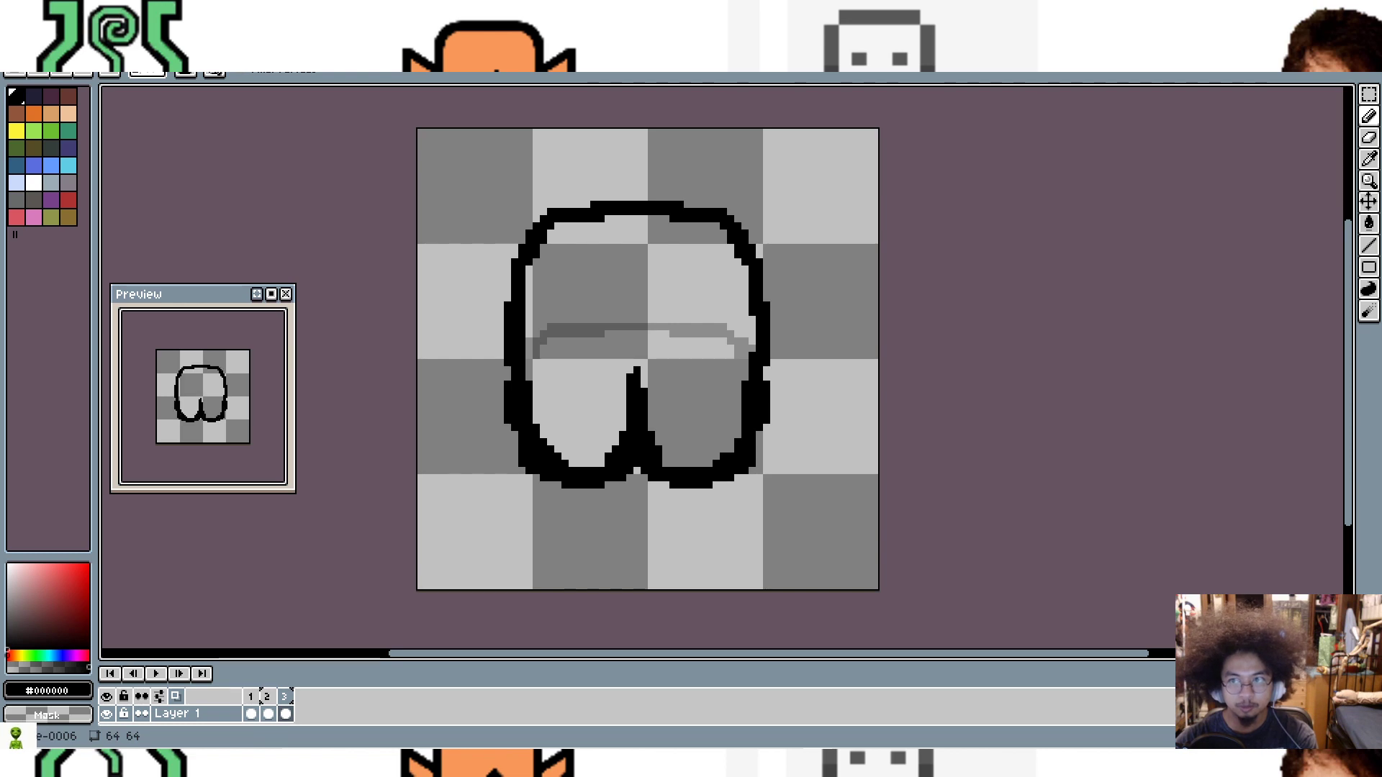
left_click(1366, 100)
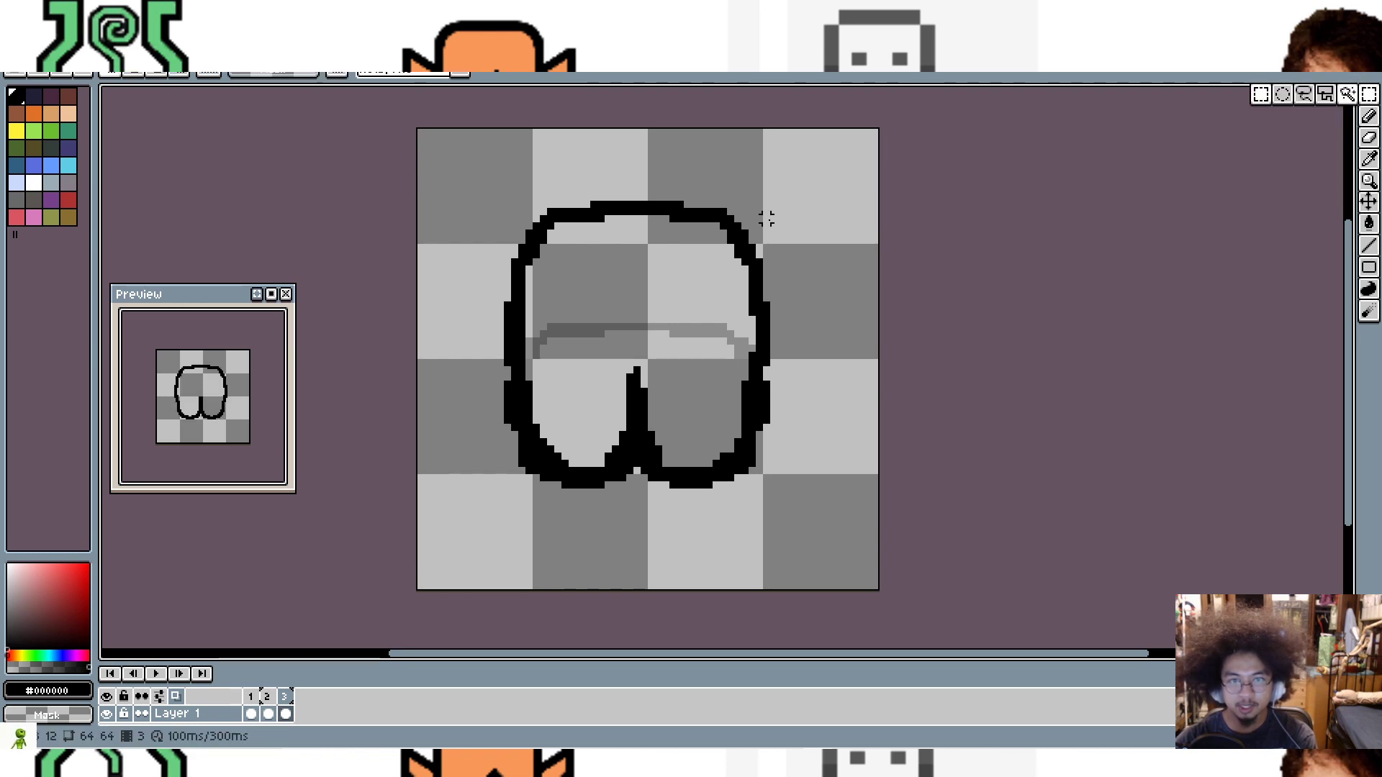
mouse_move(423, 200)
left_mouse_down()
mouse_move(678, 478)
mouse_move(824, 550)
left_mouse_up()
key("Delete")
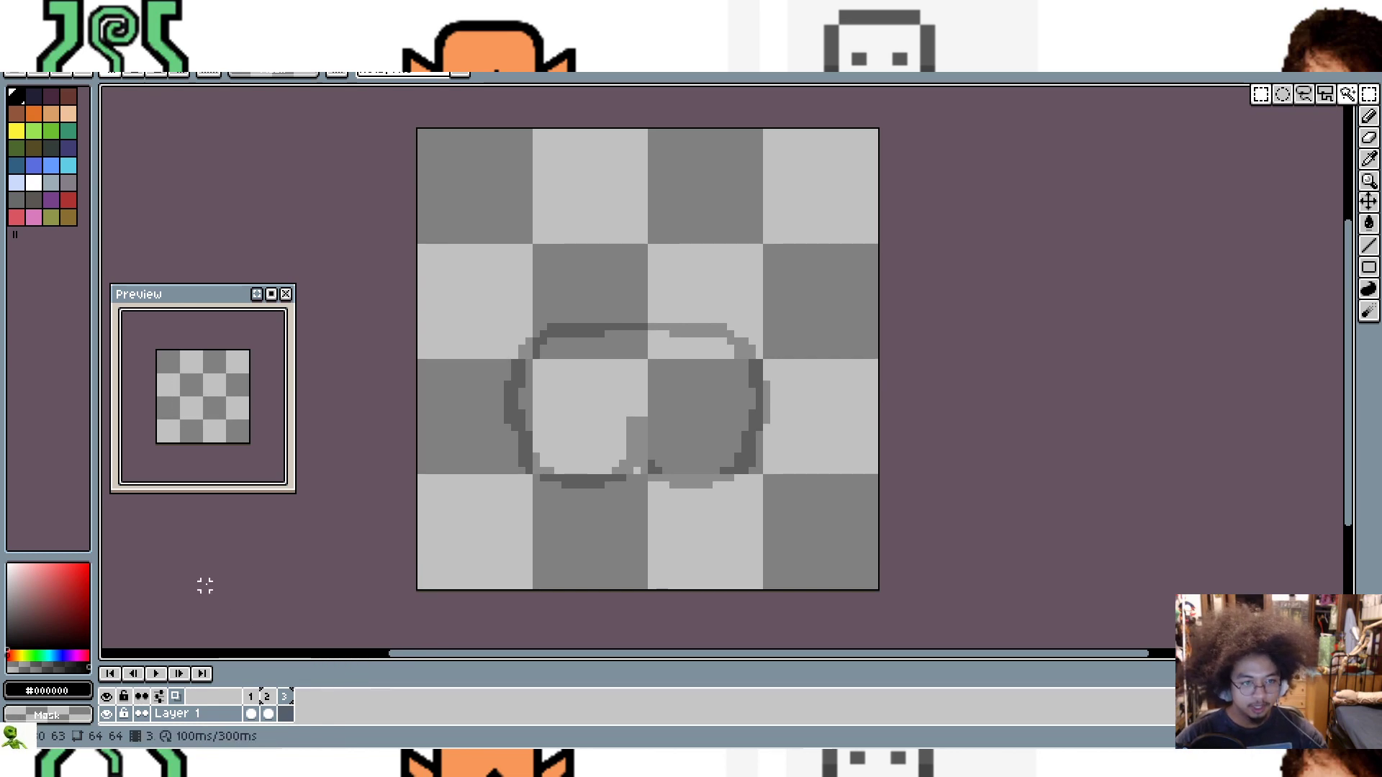
Step: Copy a 56×50 pixel area containing the full-height legs from frame 1 and paste it into the empty frame 3
key("Left")
key("Left")
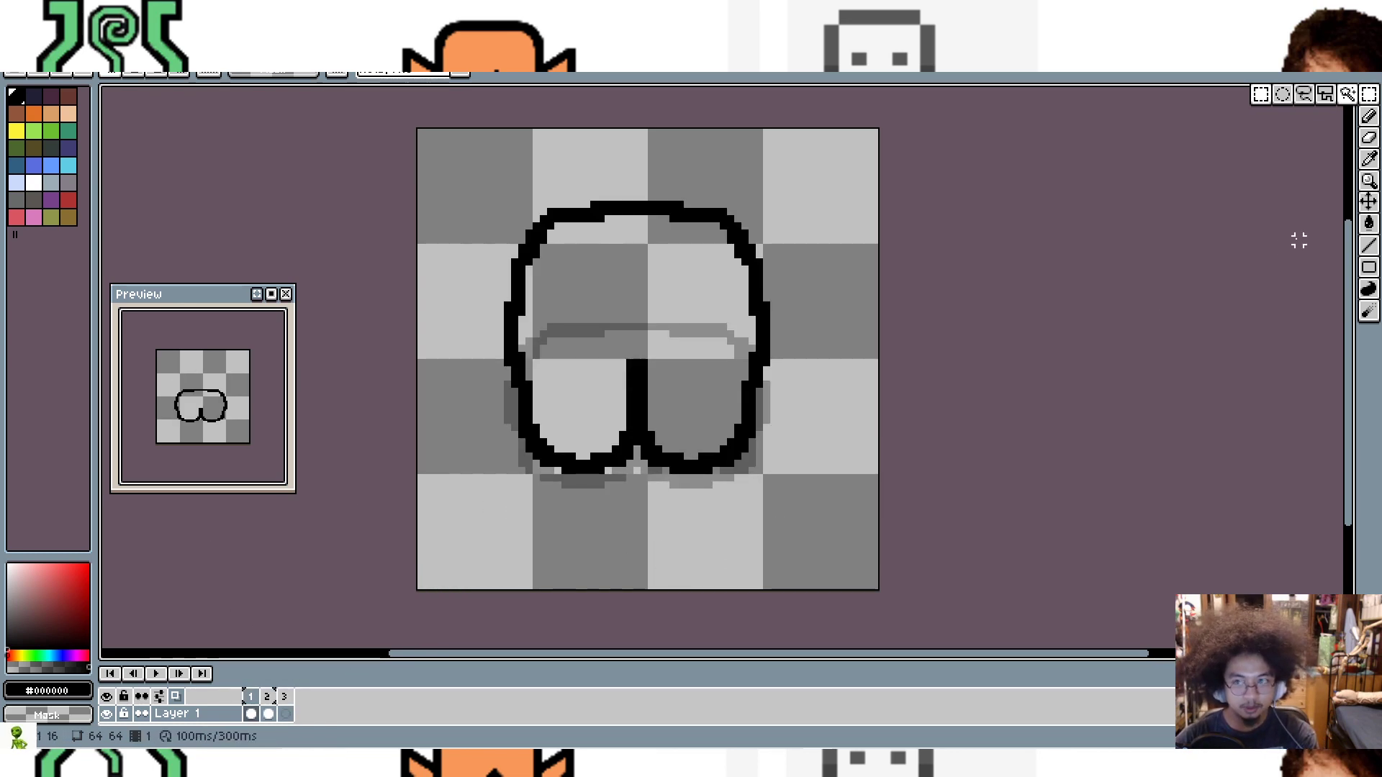
left_click_drag(444, 163, 850, 527)
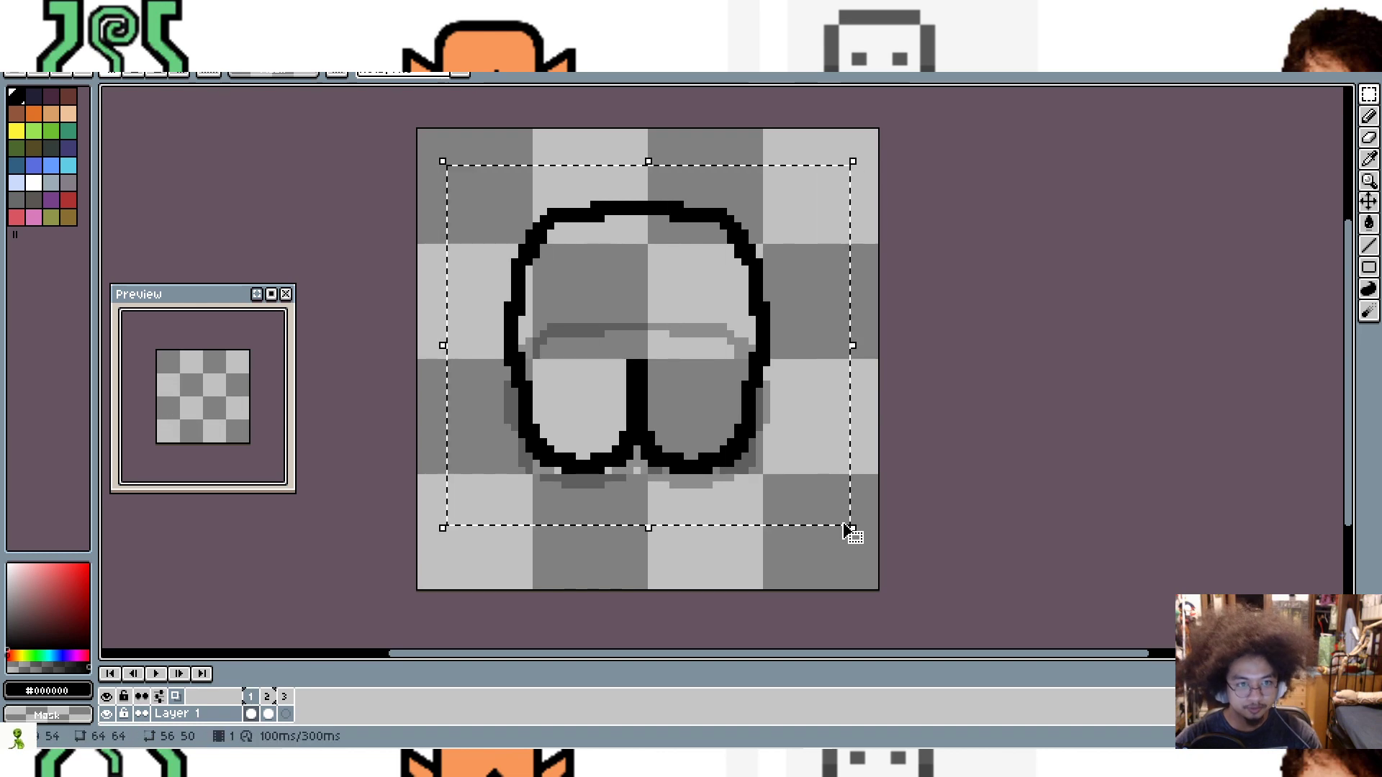
key("Right")
key("Right")
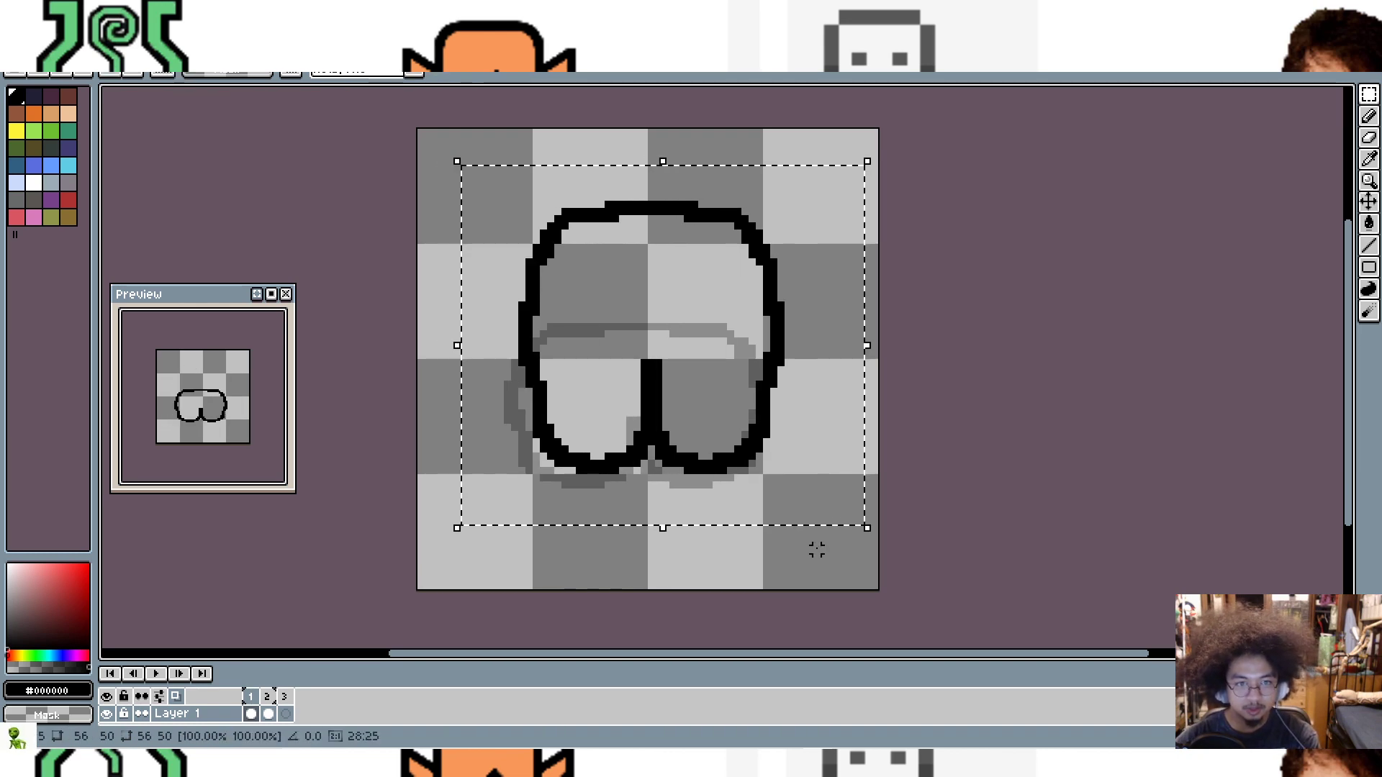
key("Left")
key("Left")
key("ctrl+d")
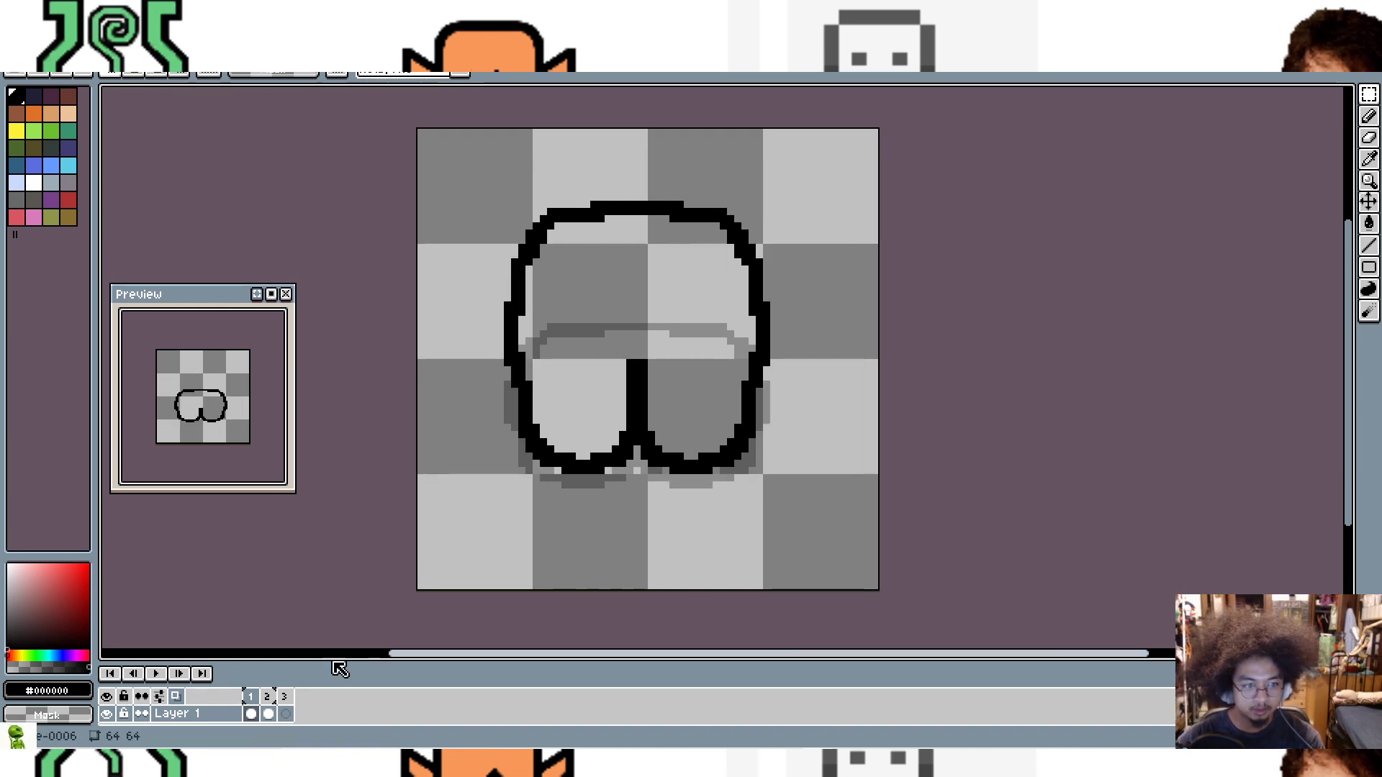
left_click(287, 709)
key("ctrl+v")
key("ctrl+d")
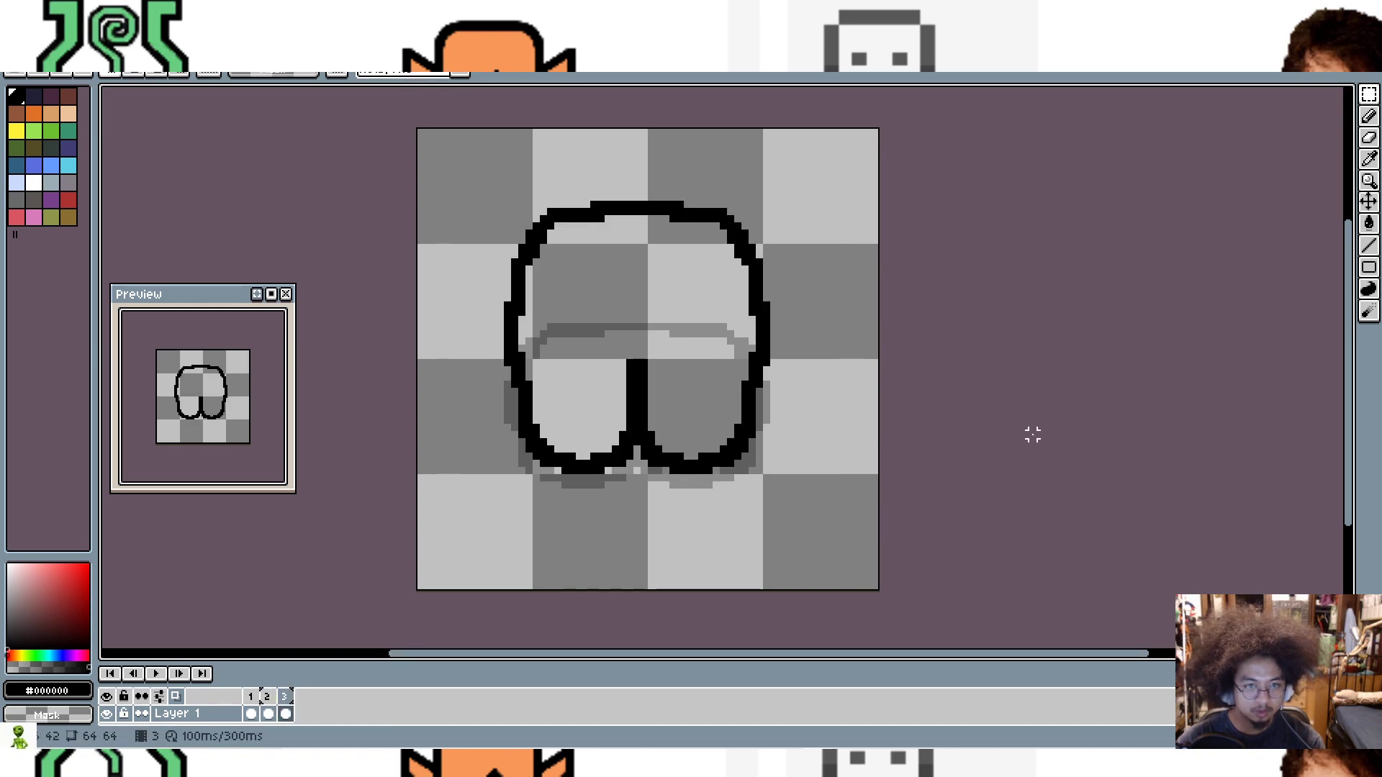
Step: Select a 61×61 pixel area around the legs on frame 3 and squash it downward to 80.33% of its height, 61×49 pixels
mouse_move(486, 154)
left_mouse_down()
mouse_move(796, 317)
mouse_move(478, 175)
mouse_move(808, 541)
mouse_move(881, 590)
left_mouse_up()
key("Down")
key("Down")
key("Down")
key("Down")
key("ctrl+d")
key("Up")
key("Up")
key("Up")
key("Up")
key("ctrl+d")
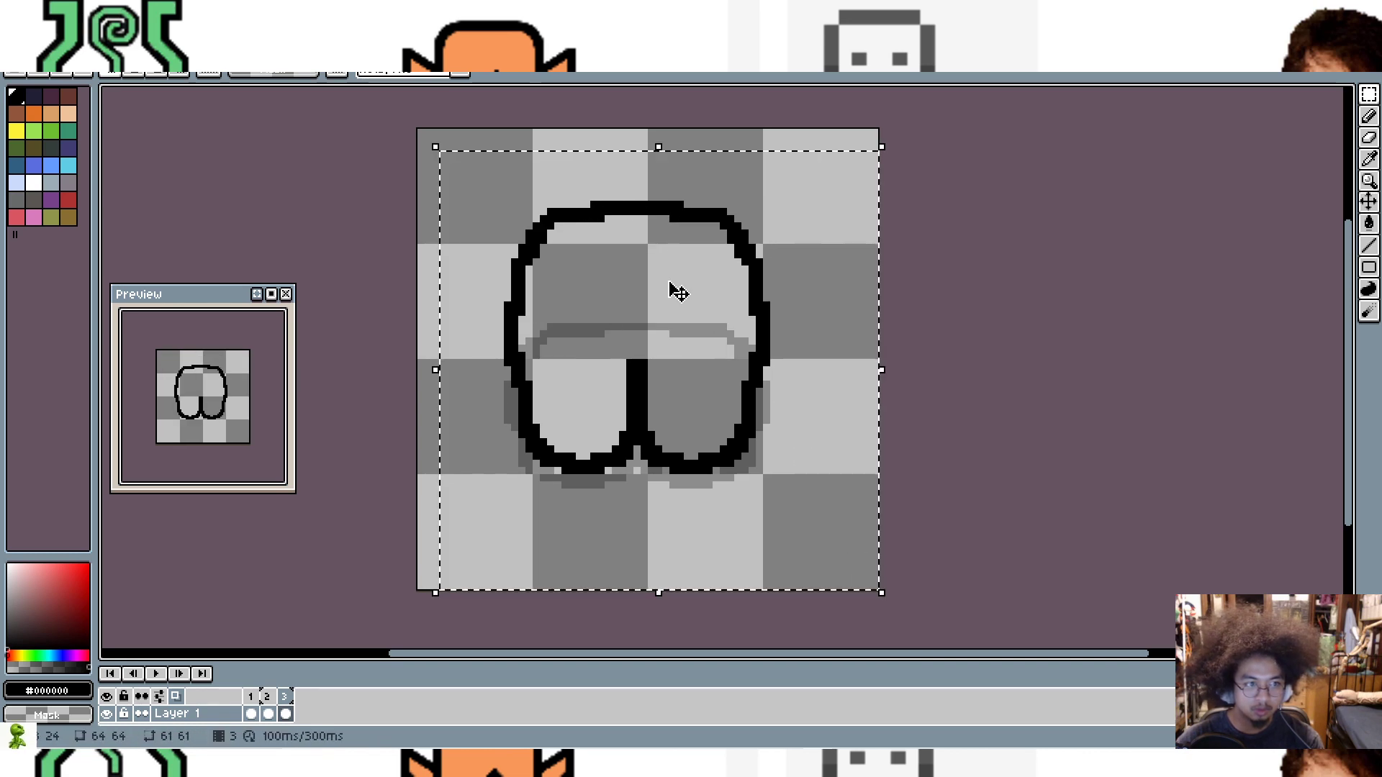
left_click_drag(653, 150, 656, 243)
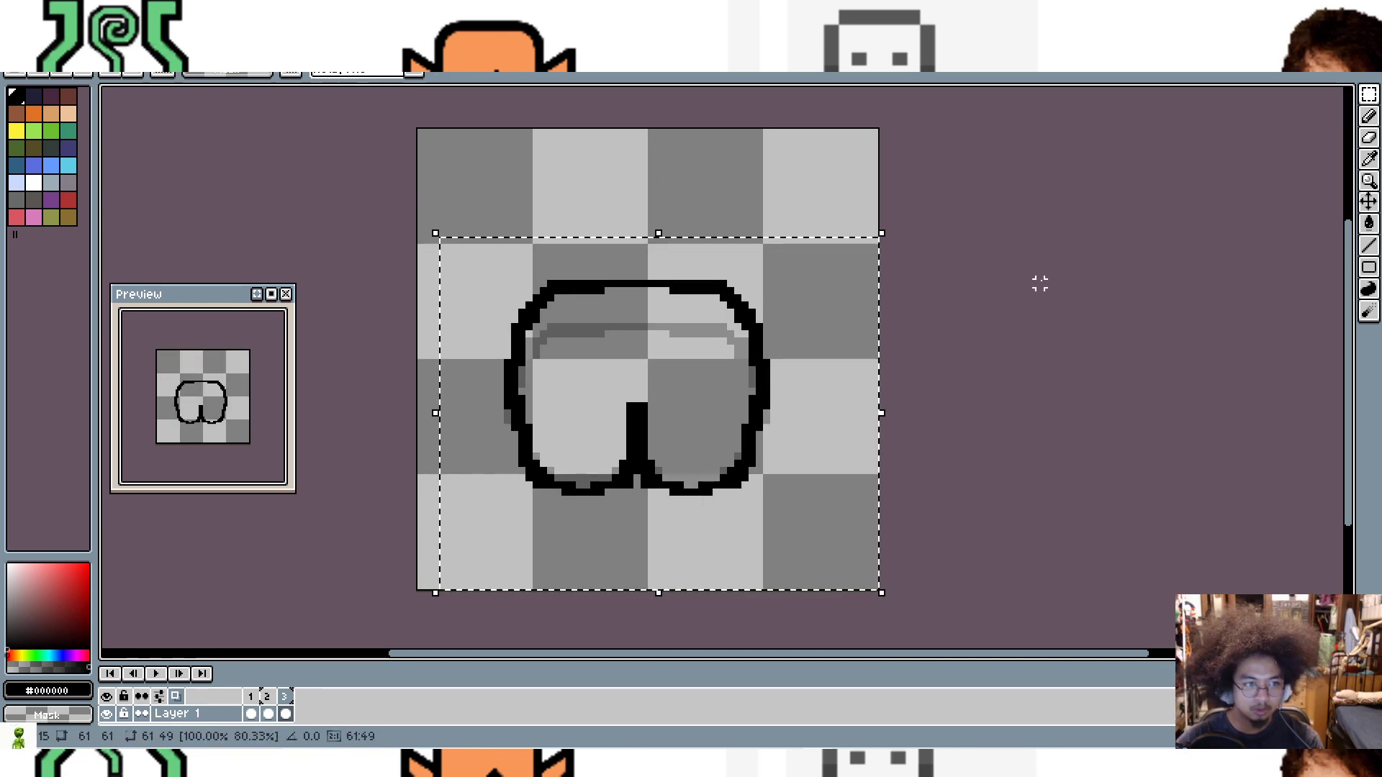
key("ctrl+d")
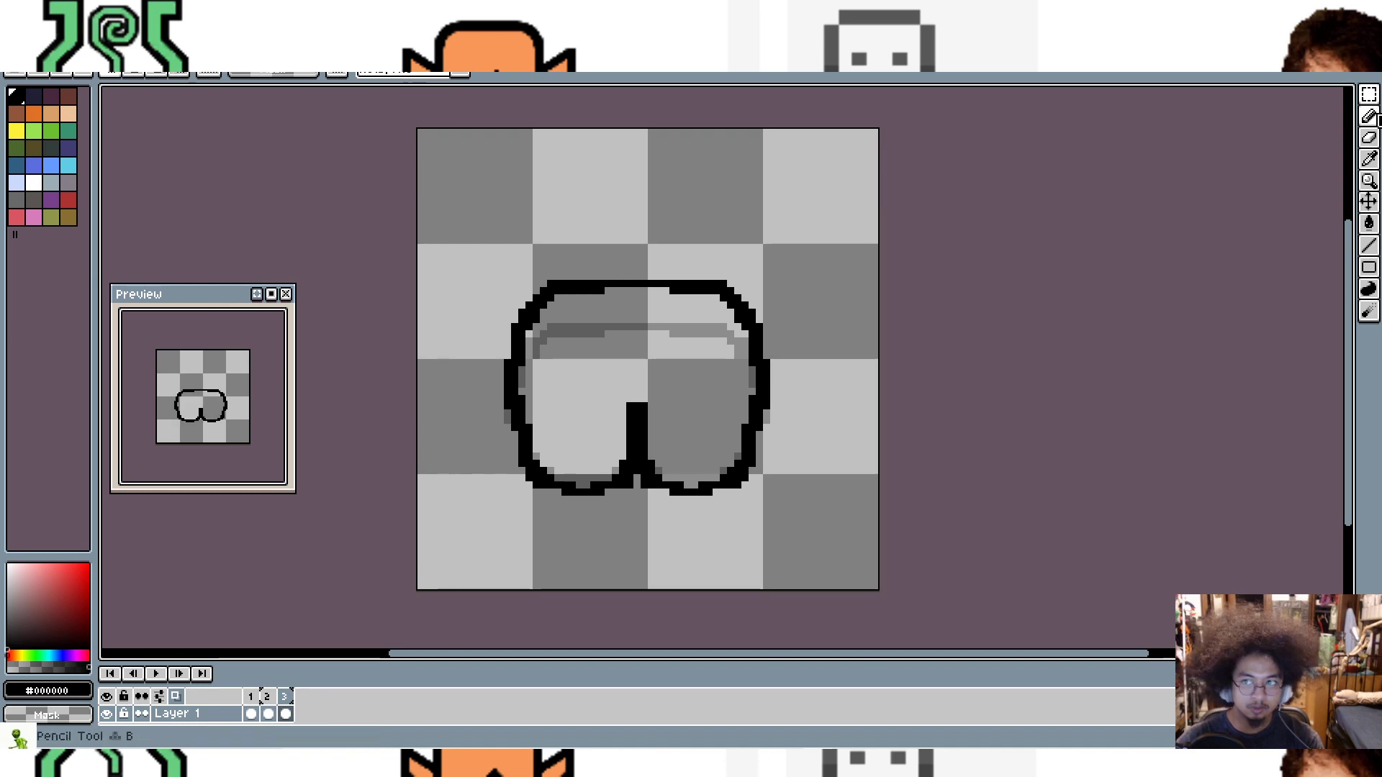
Step: Thicken the legs' thin top outline with the Pencil tool on frames 3 and 2, and reinforce frame 2's upper-right corner and right side
left_click(1369, 116)
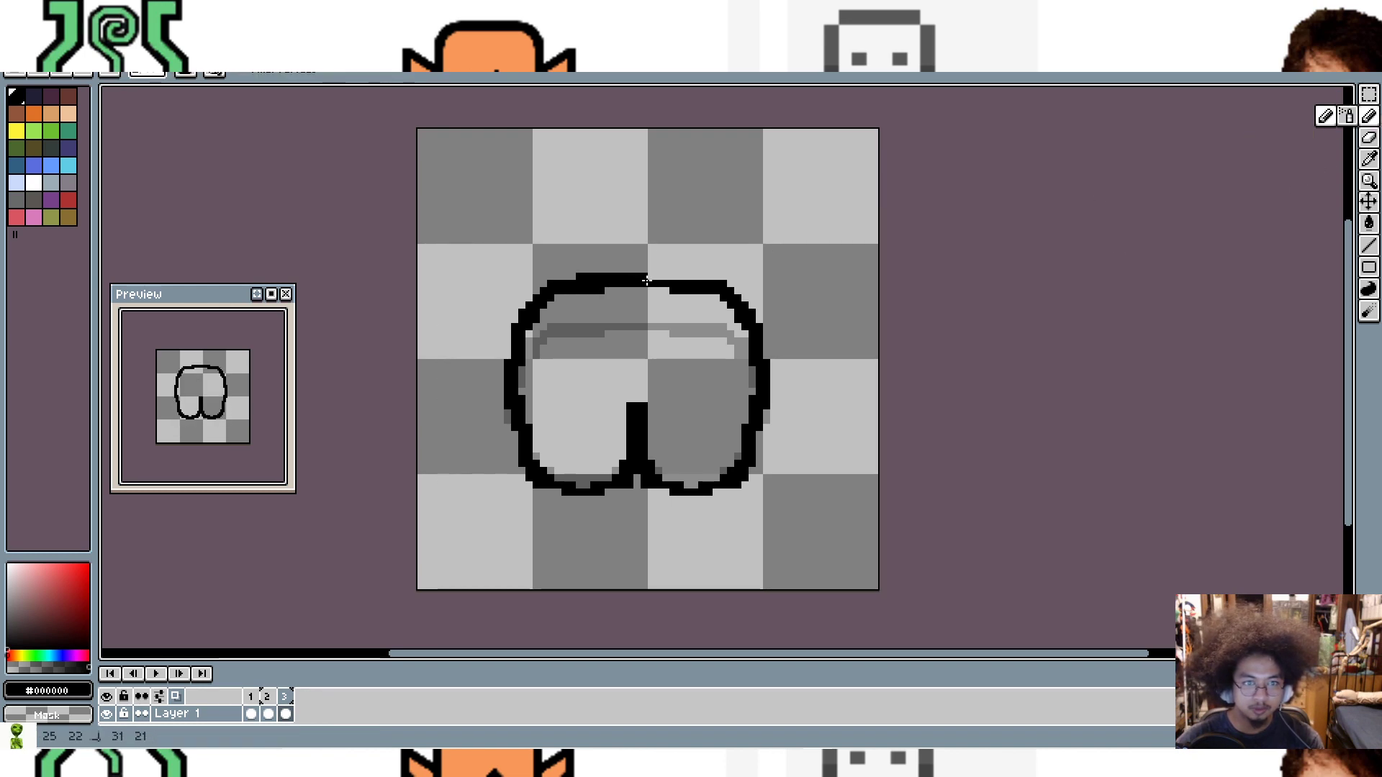
key("Right")
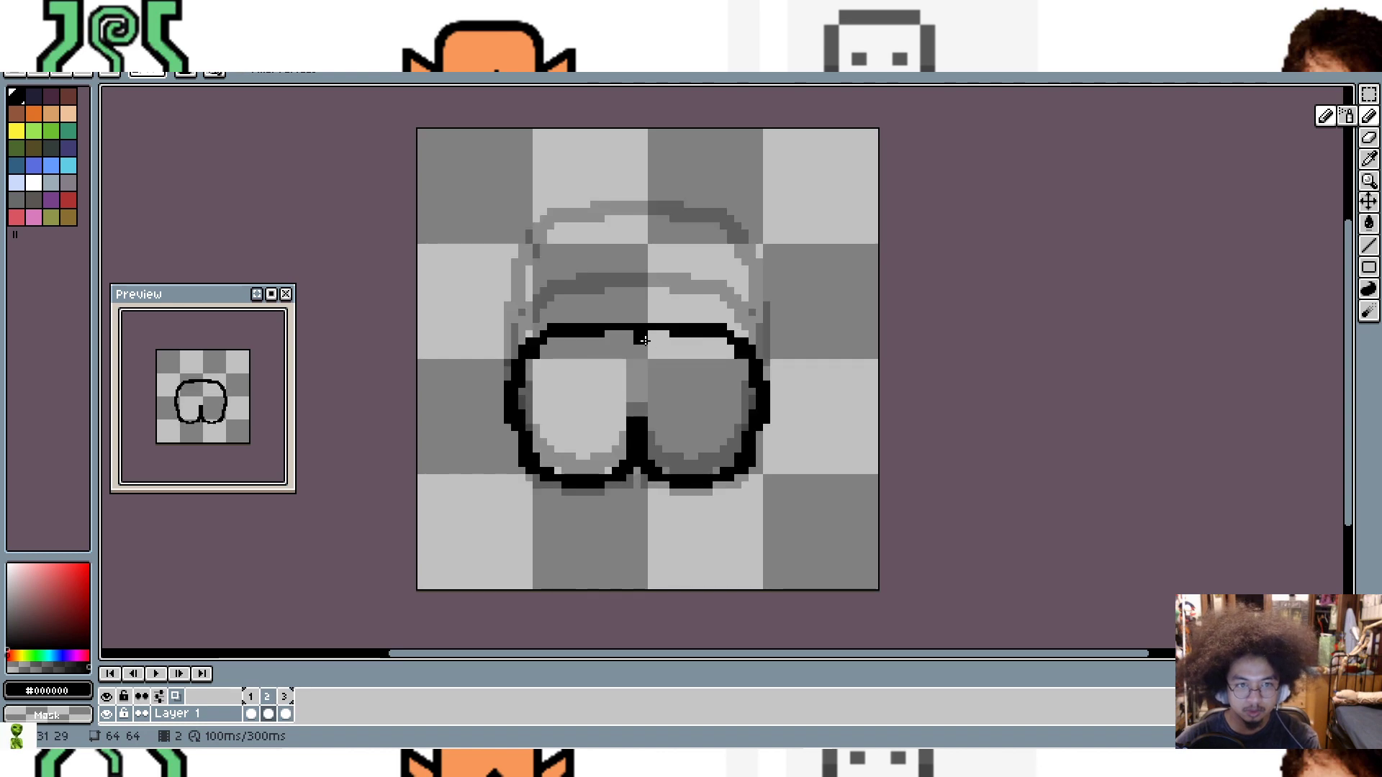
right_click(603, 334)
left_click(603, 334)
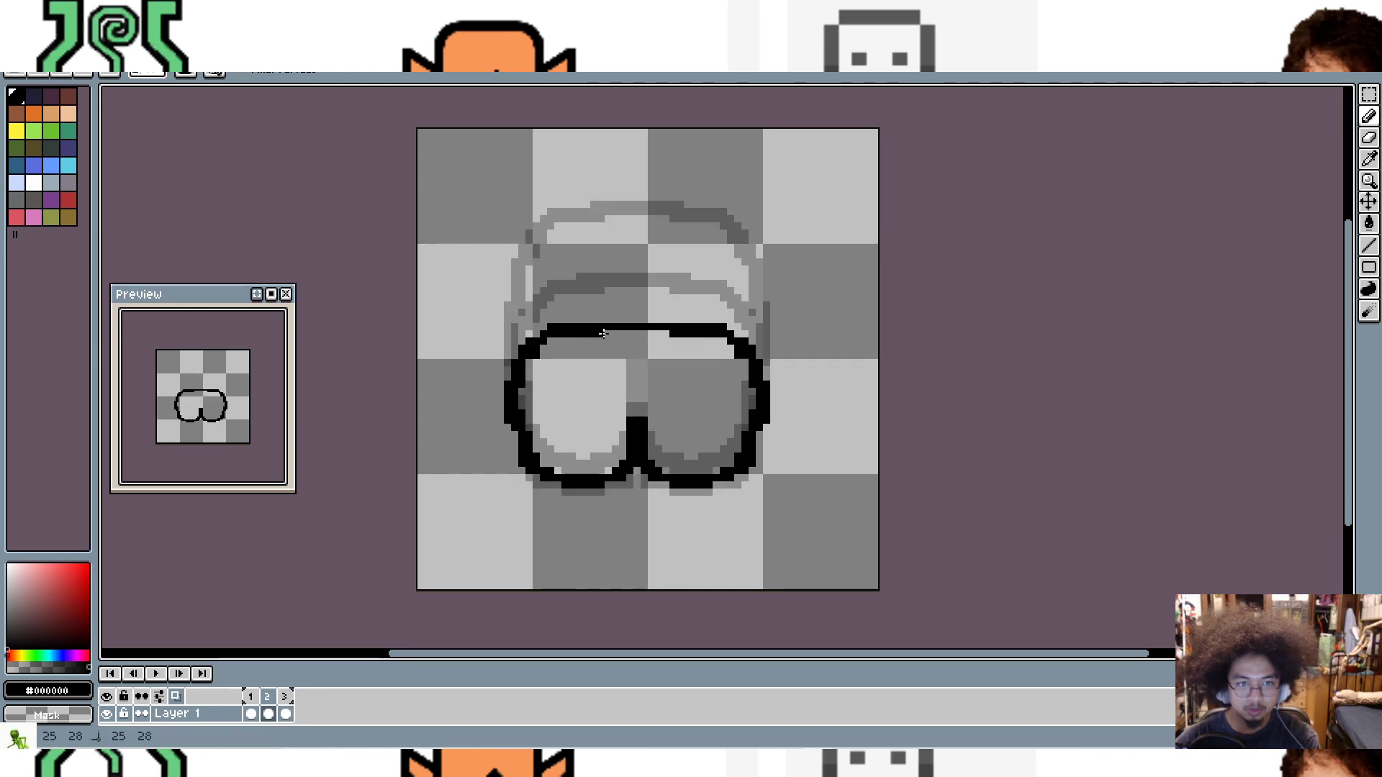
left_click_drag(610, 332, 638, 330)
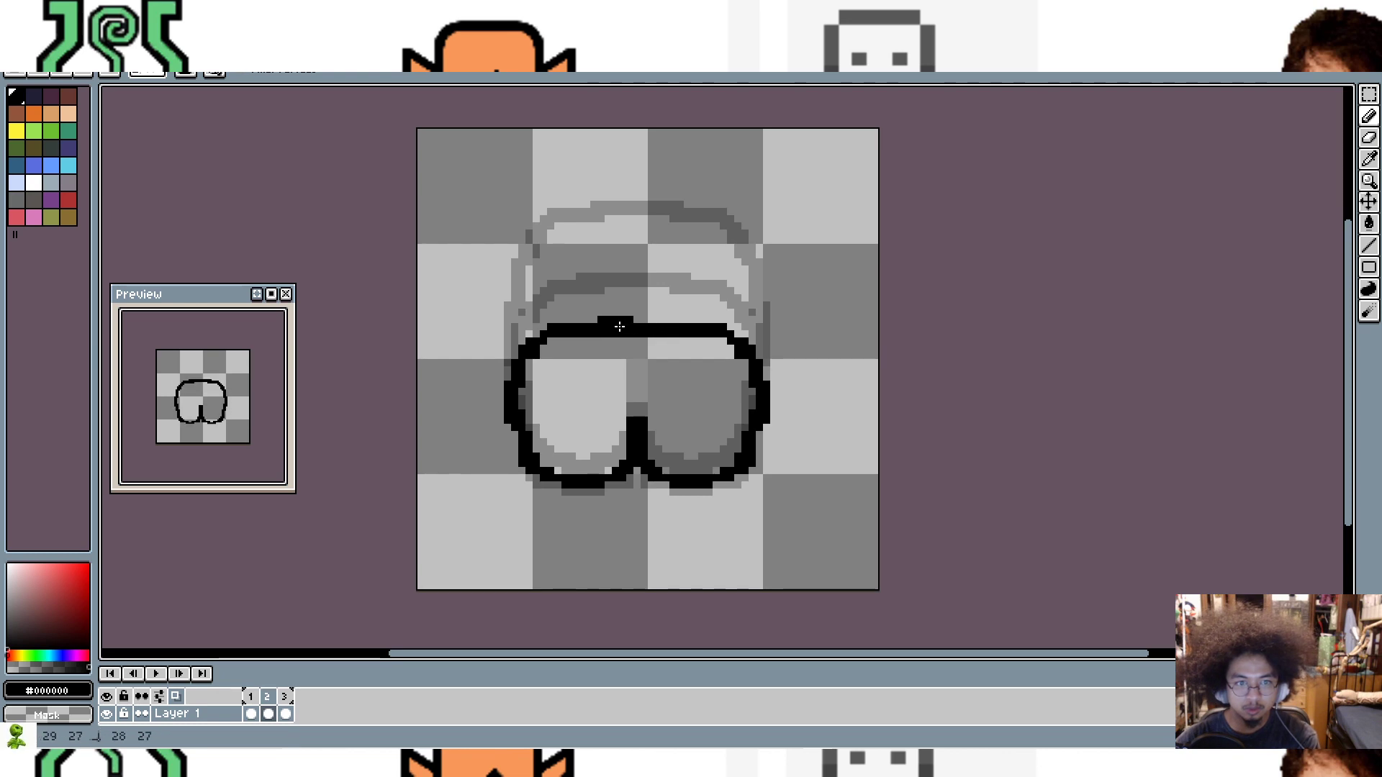
left_click_drag(619, 326, 584, 324)
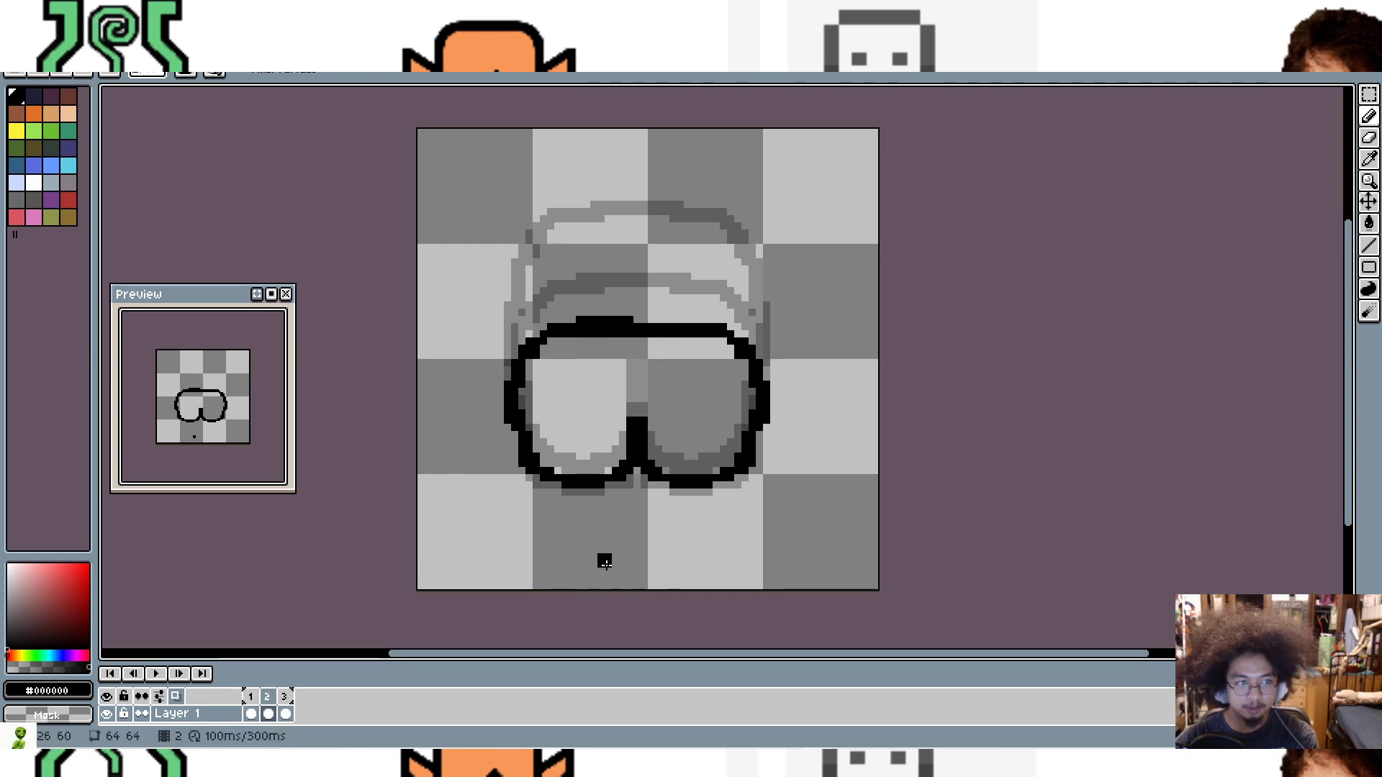
left_click_drag(714, 341, 745, 351)
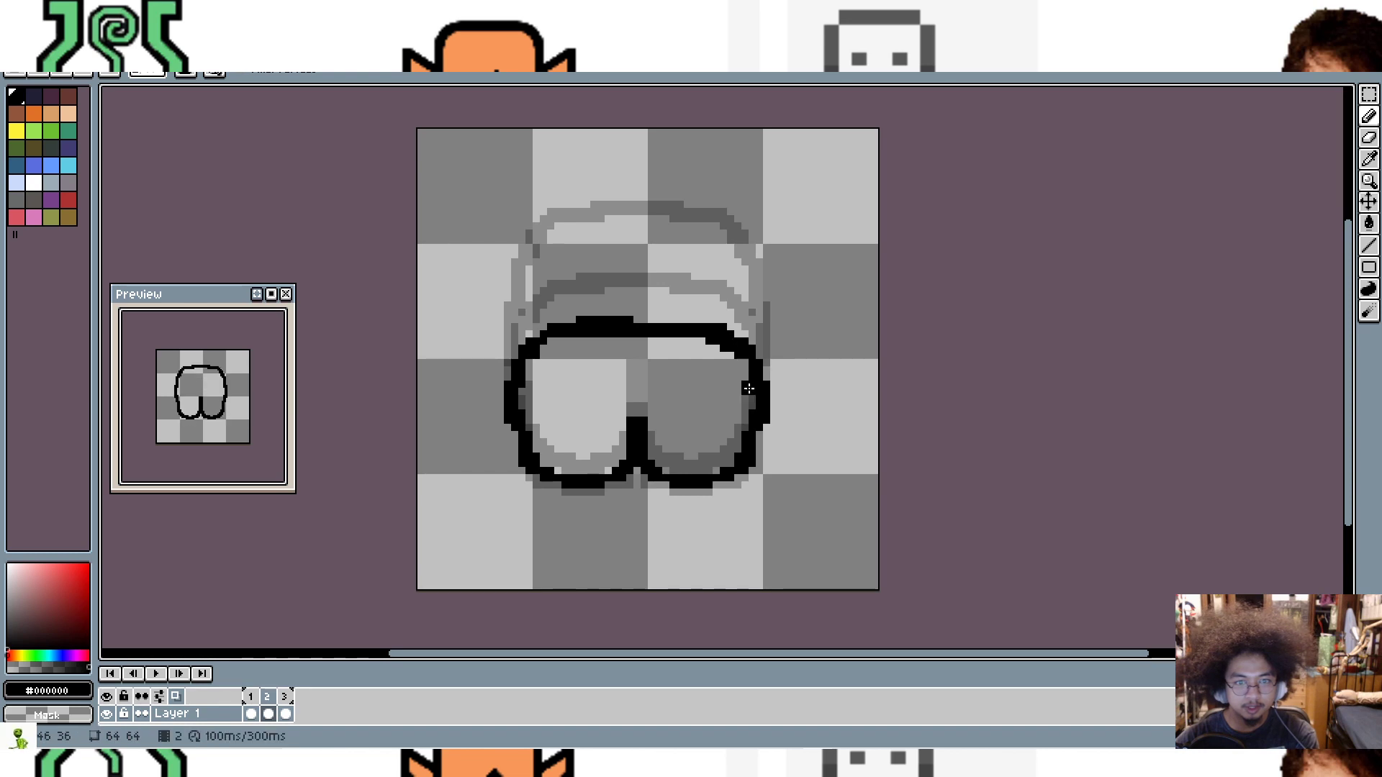
left_click(753, 408)
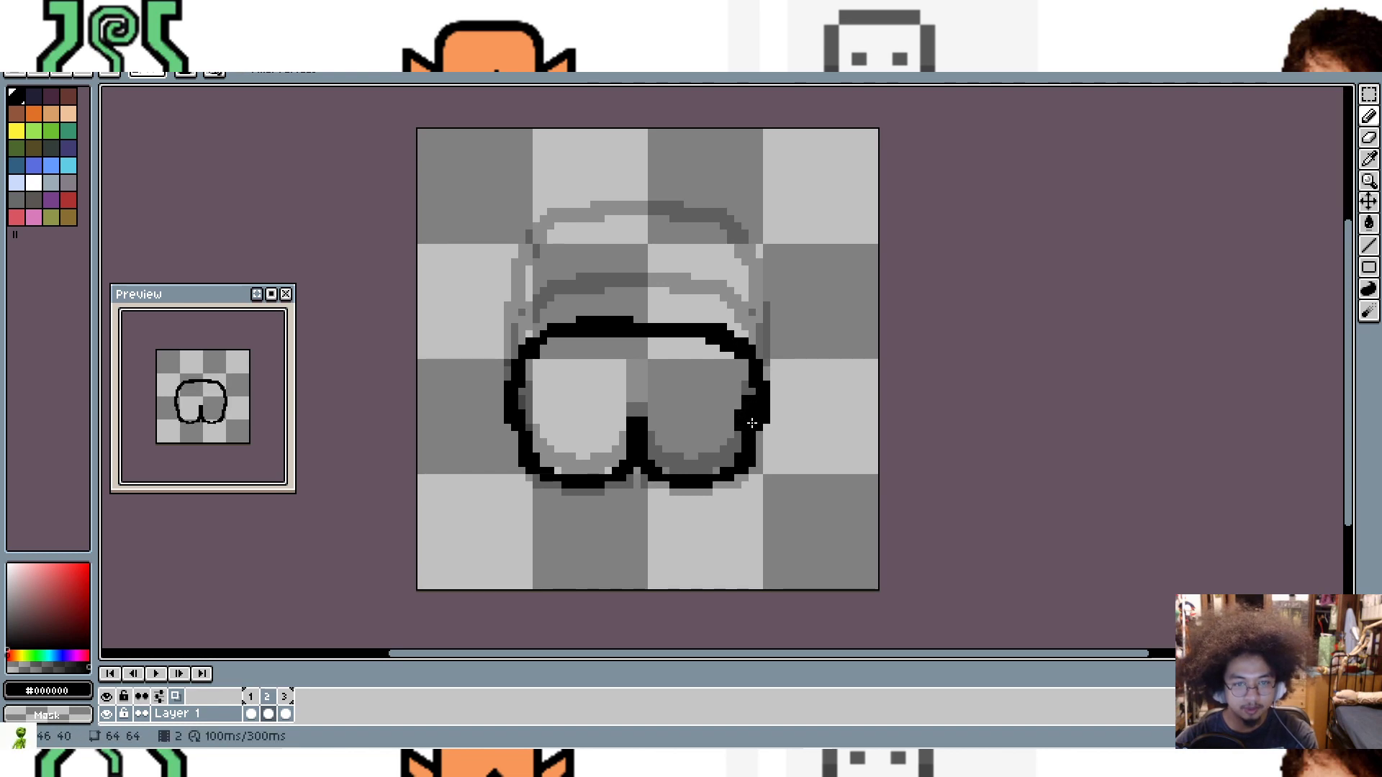
Step: Undo the last strokes in frame 2 and try to redraw the outline's lower edge
key("ctrl+z")
key("ctrl+z")
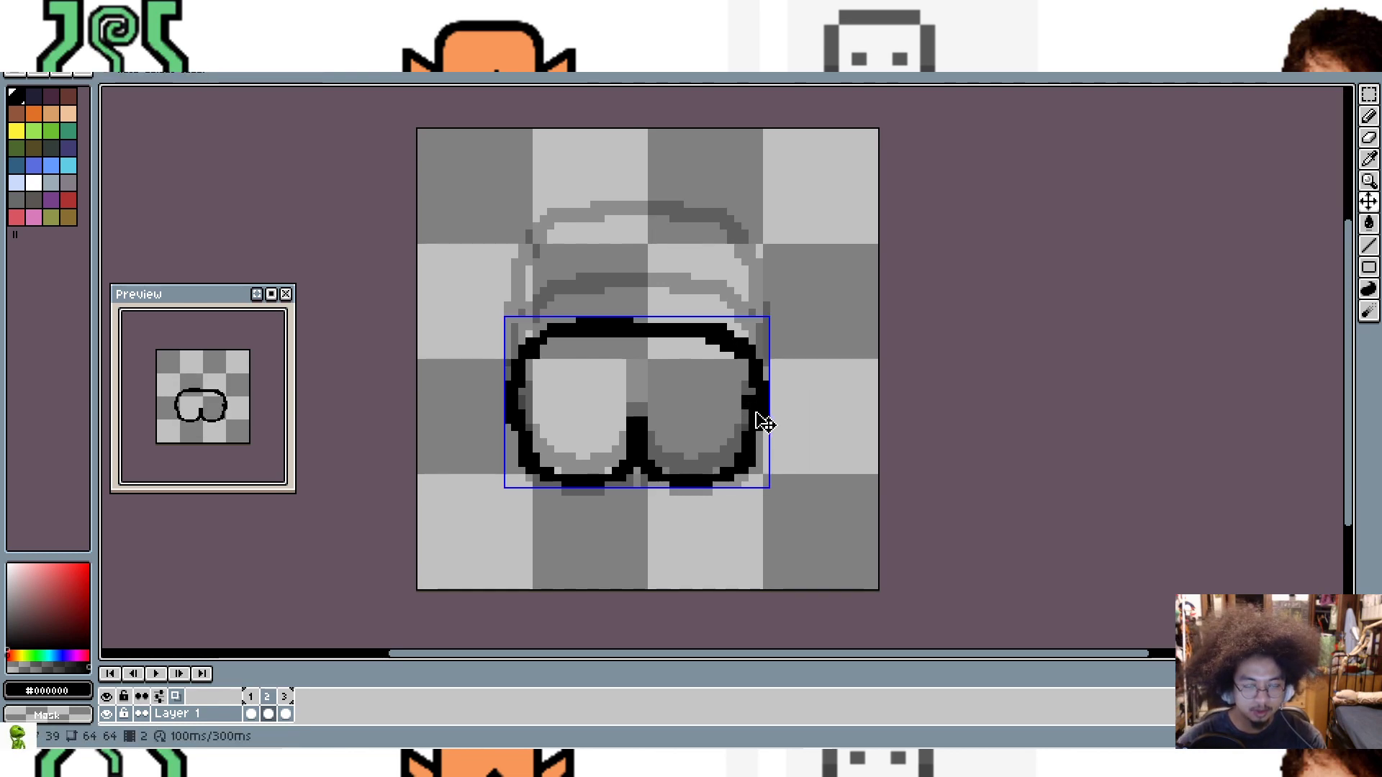
left_click_drag(753, 407, 740, 464)
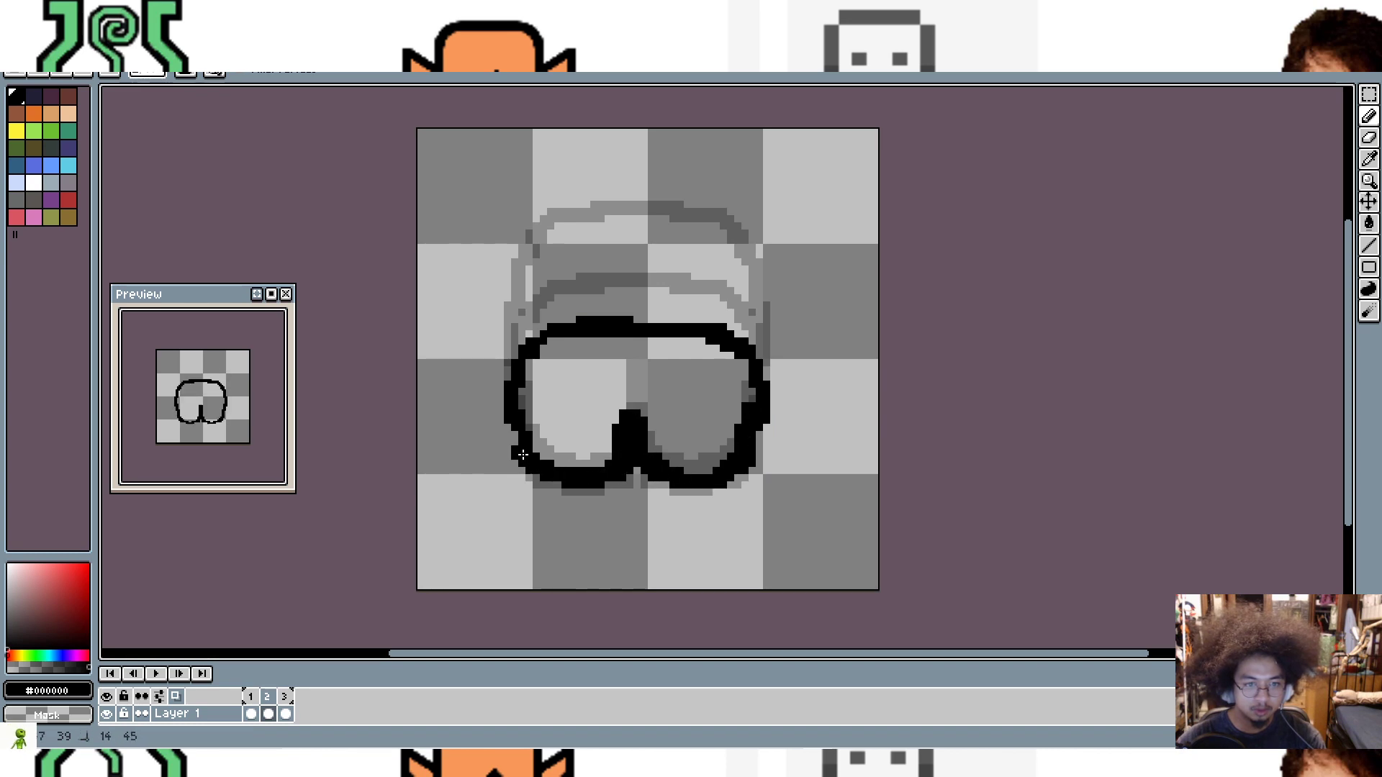
left_click(842, 467)
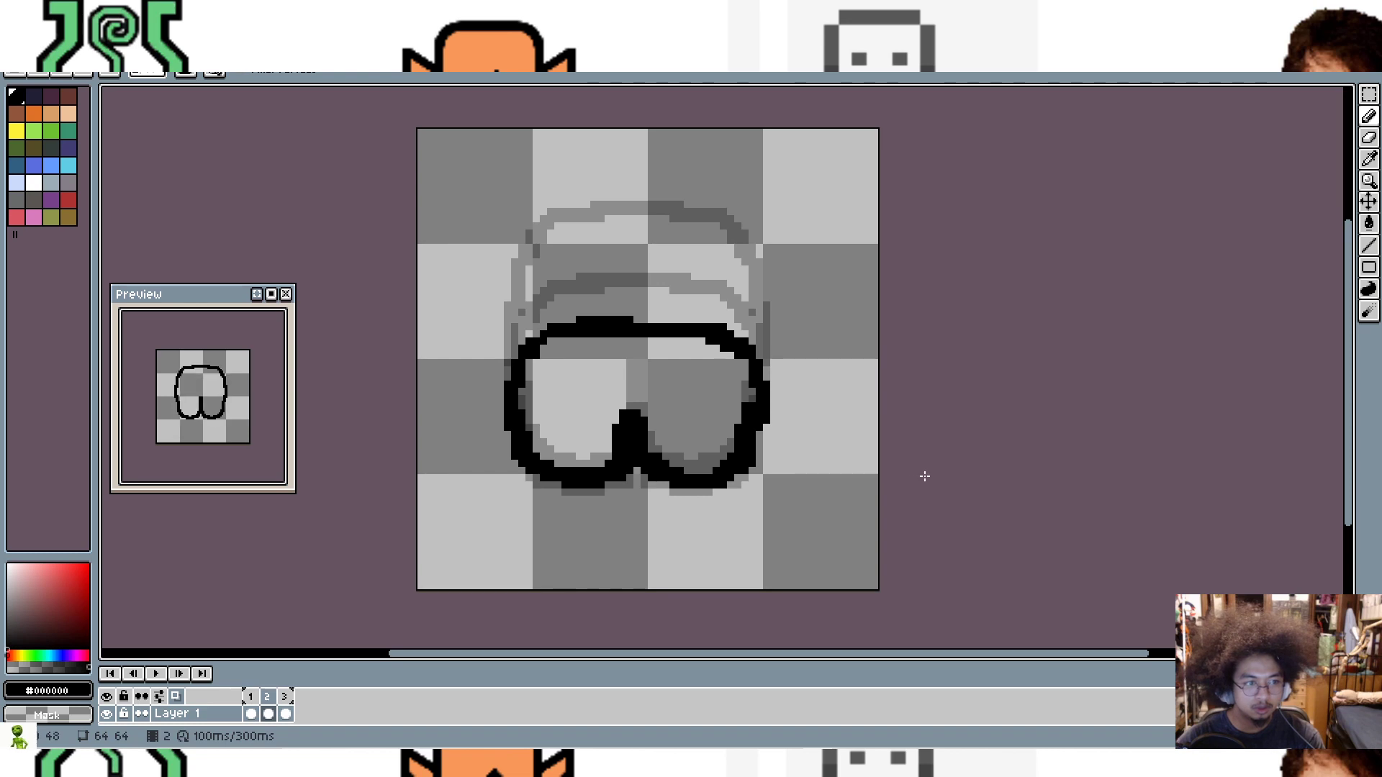
key("ctrl+z")
Step: Round off the lower corners of frame 2's black outline and erase the stray pixels below its bottom edge
left_click(607, 433)
mouse_move(523, 426)
left_mouse_down()
mouse_move(518, 445)
mouse_move(554, 480)
mouse_move(540, 475)
mouse_move(635, 466)
mouse_move(670, 490)
left_mouse_up()
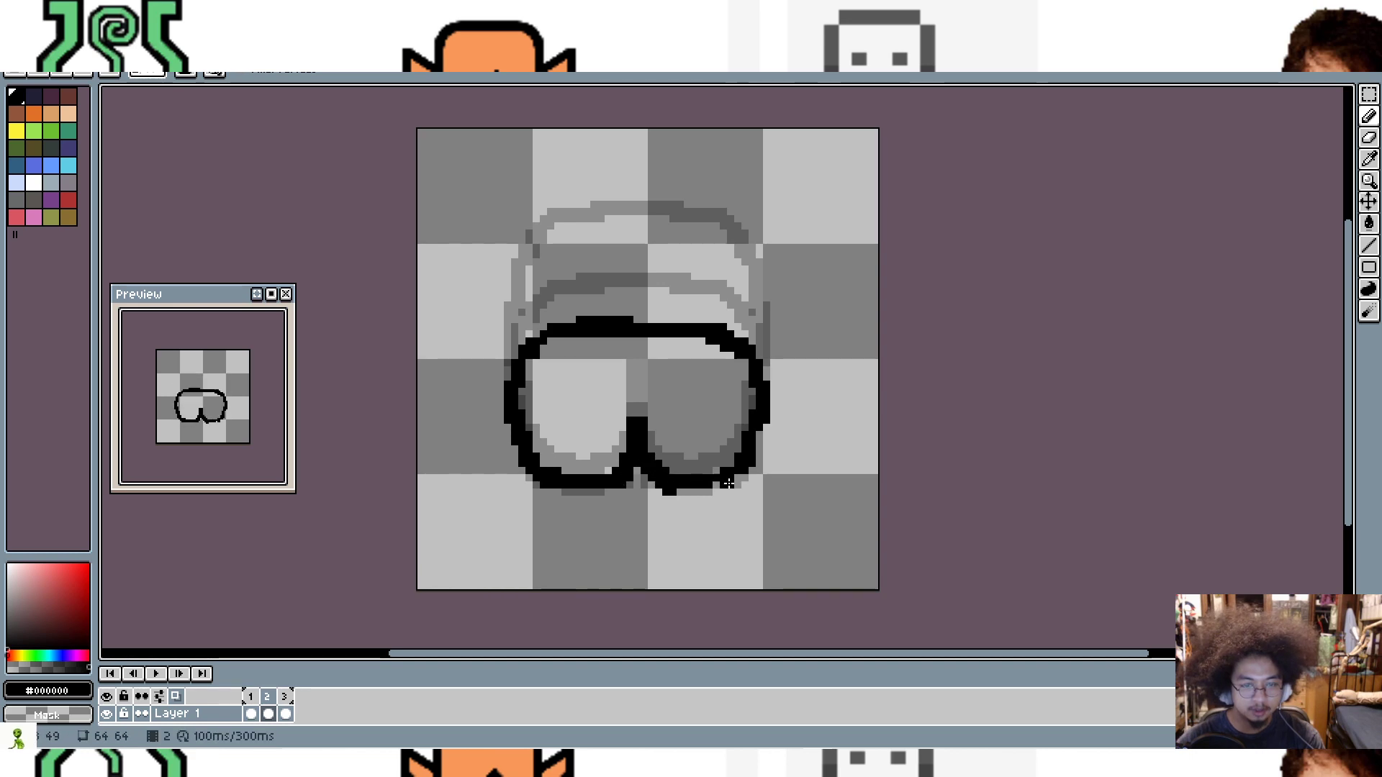
left_click(718, 482)
right_click(671, 498)
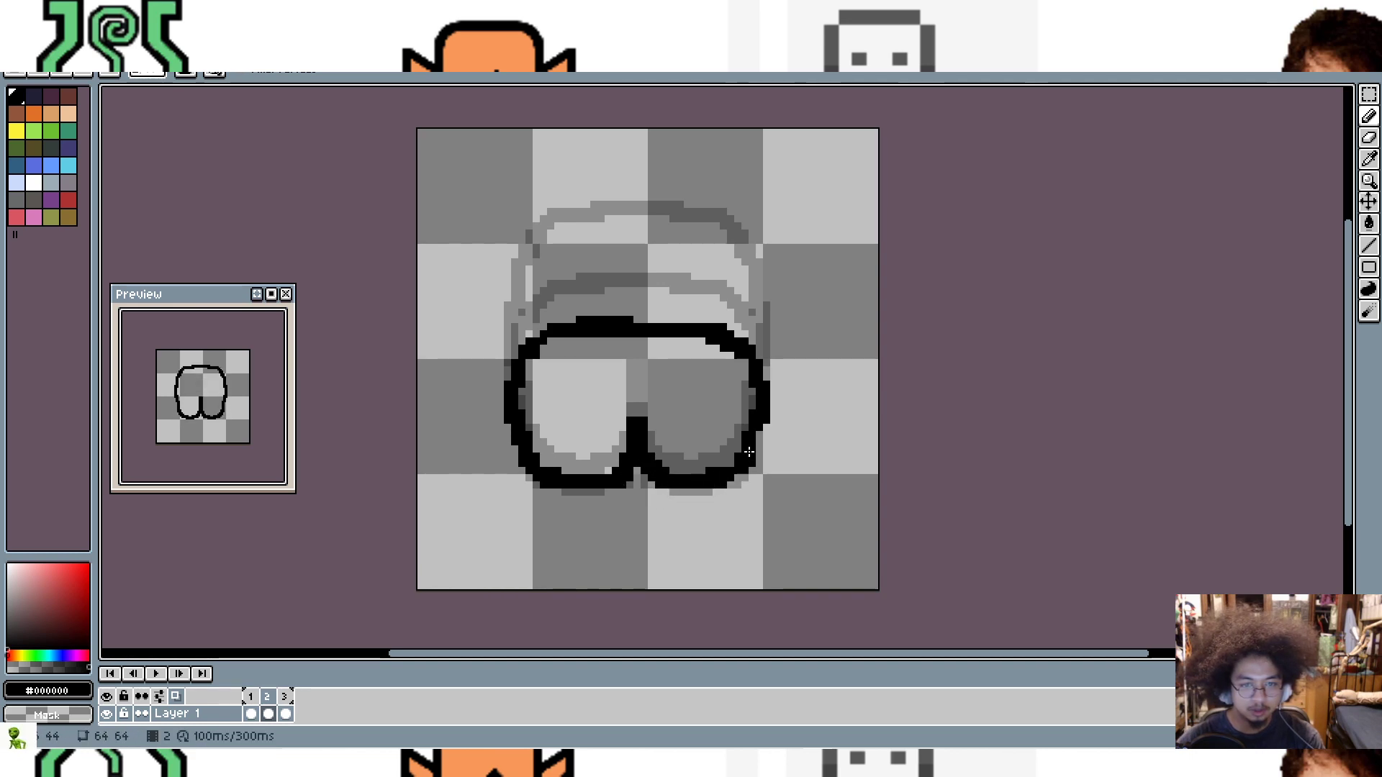
left_click_drag(754, 424, 756, 409)
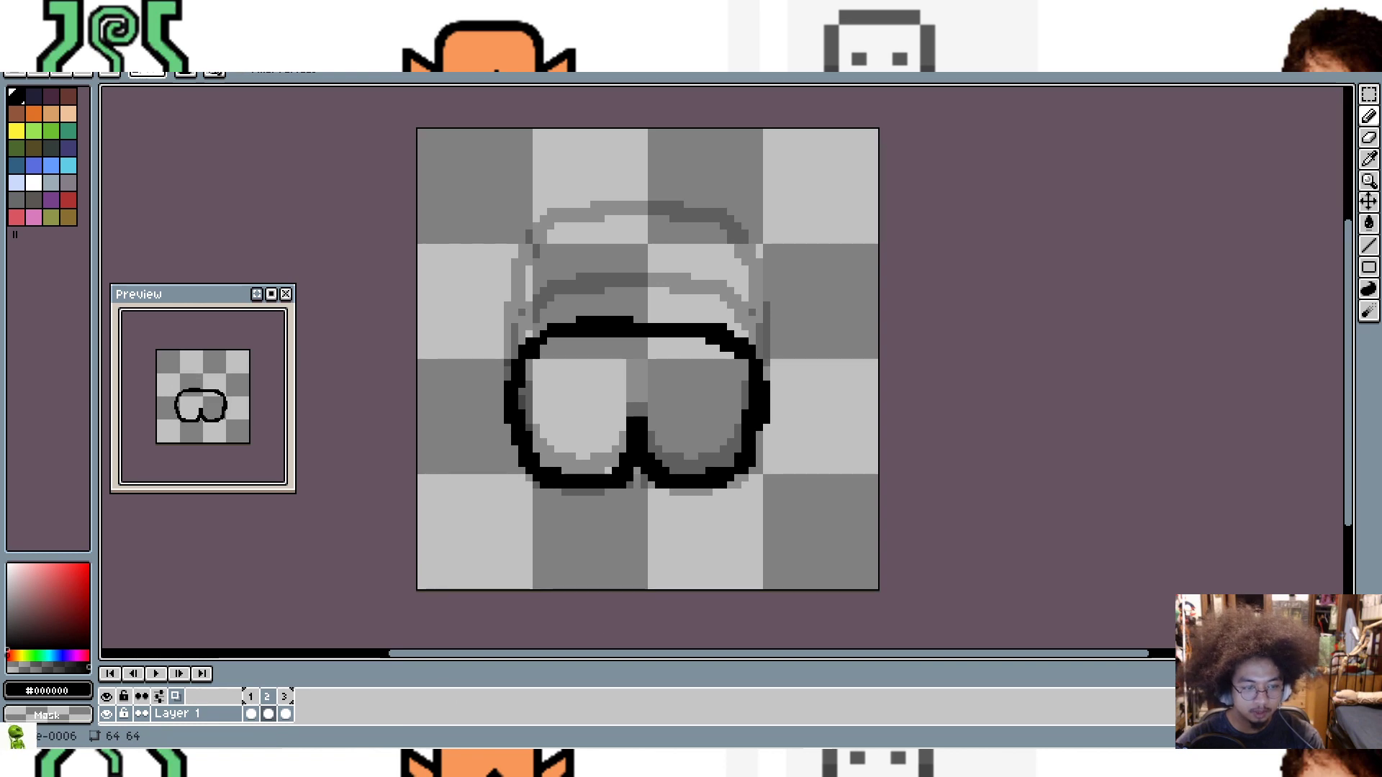
mouse_move(416, 747)
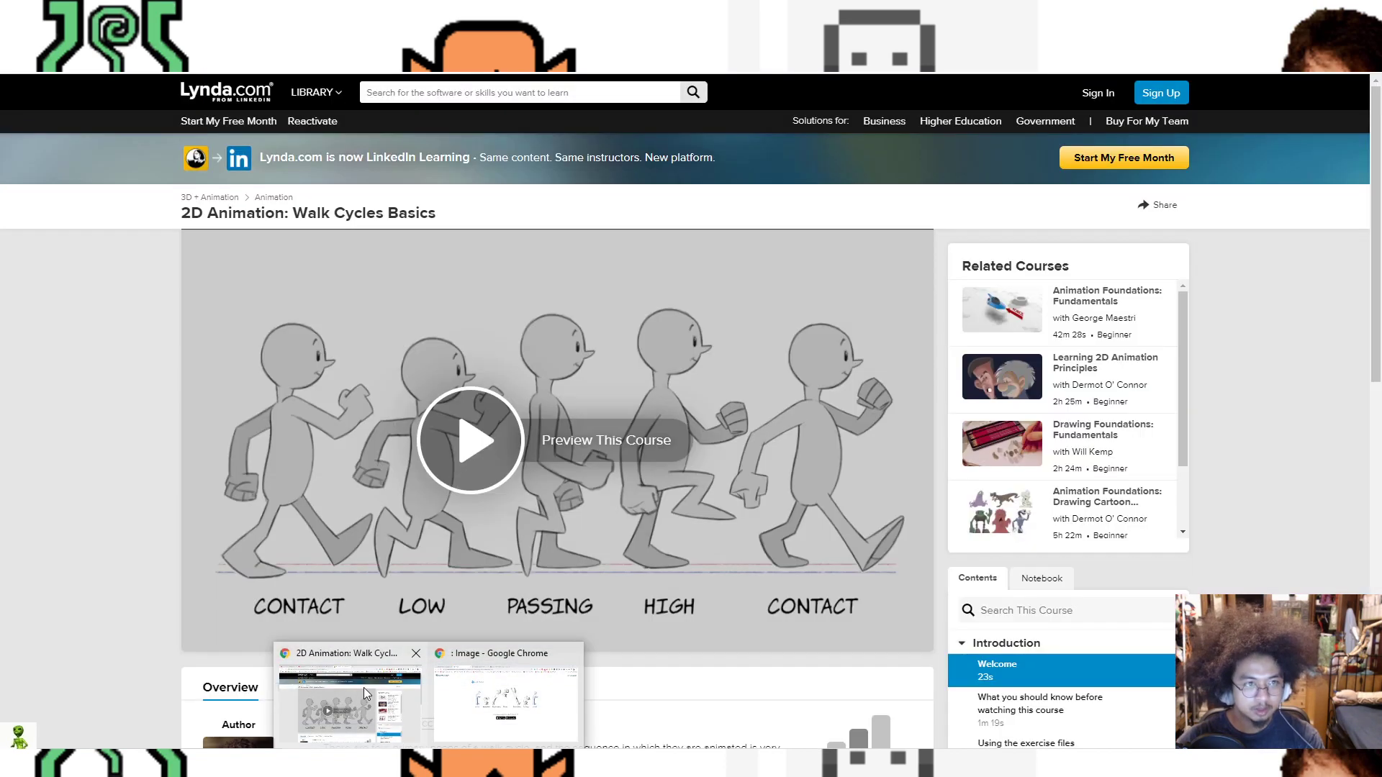
left_click(364, 688)
left_click(327, 11)
mouse_move(526, 296)
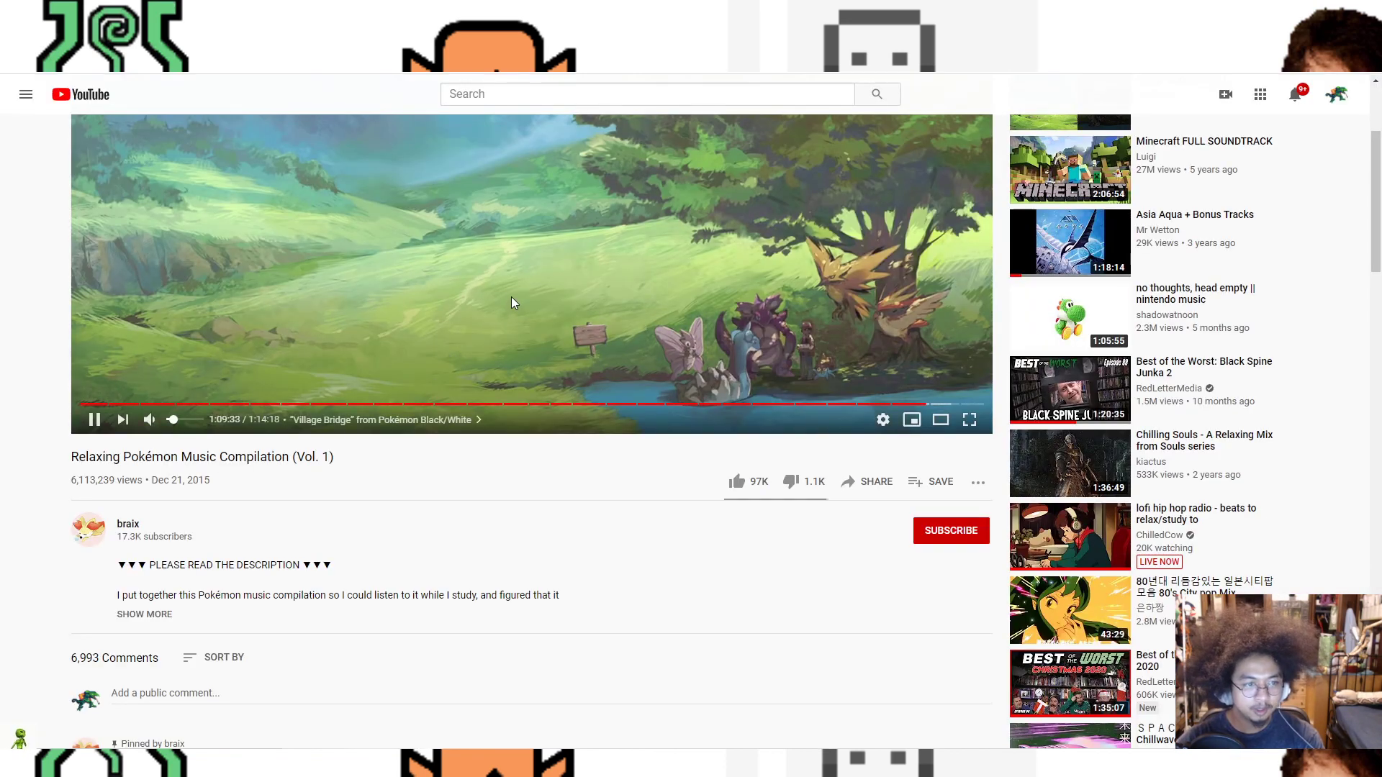
scroll(514, 303, "up", 1)
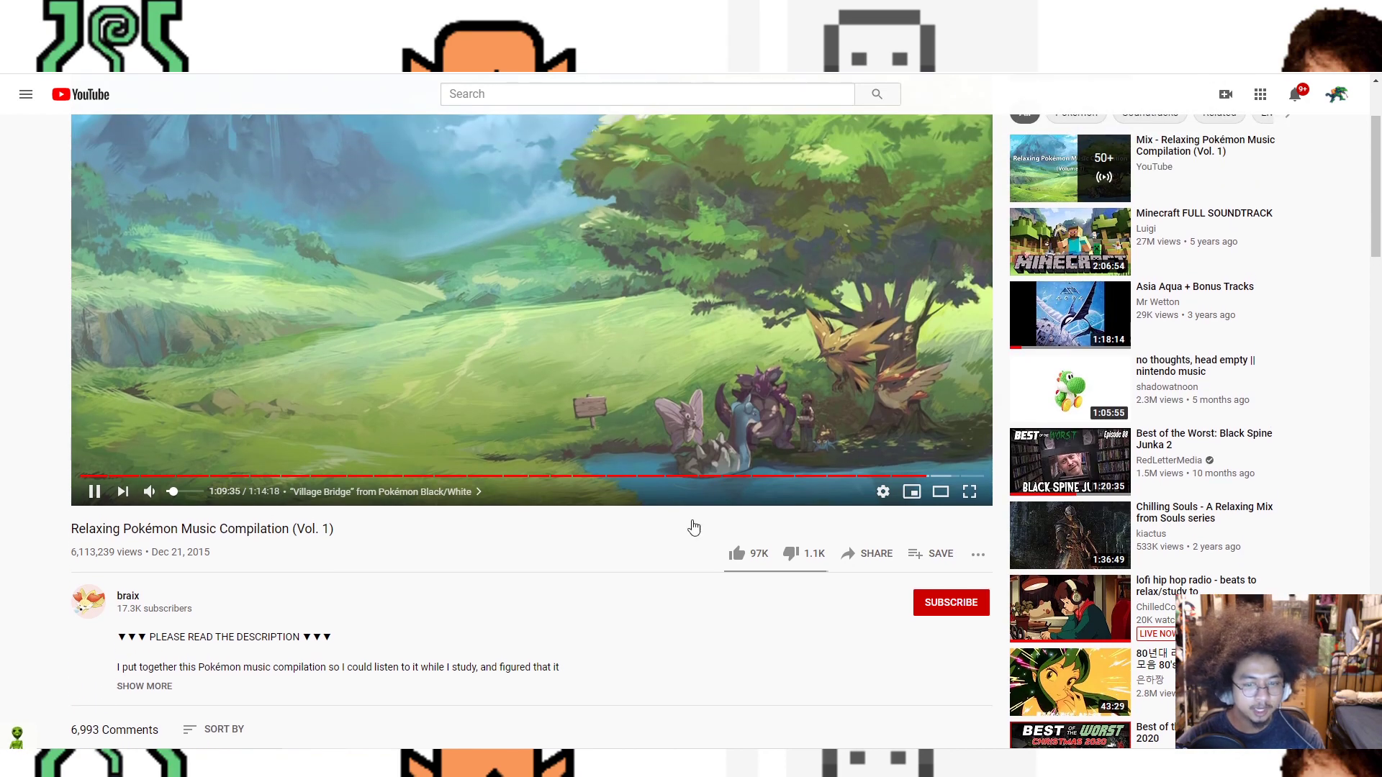
left_click(802, 735)
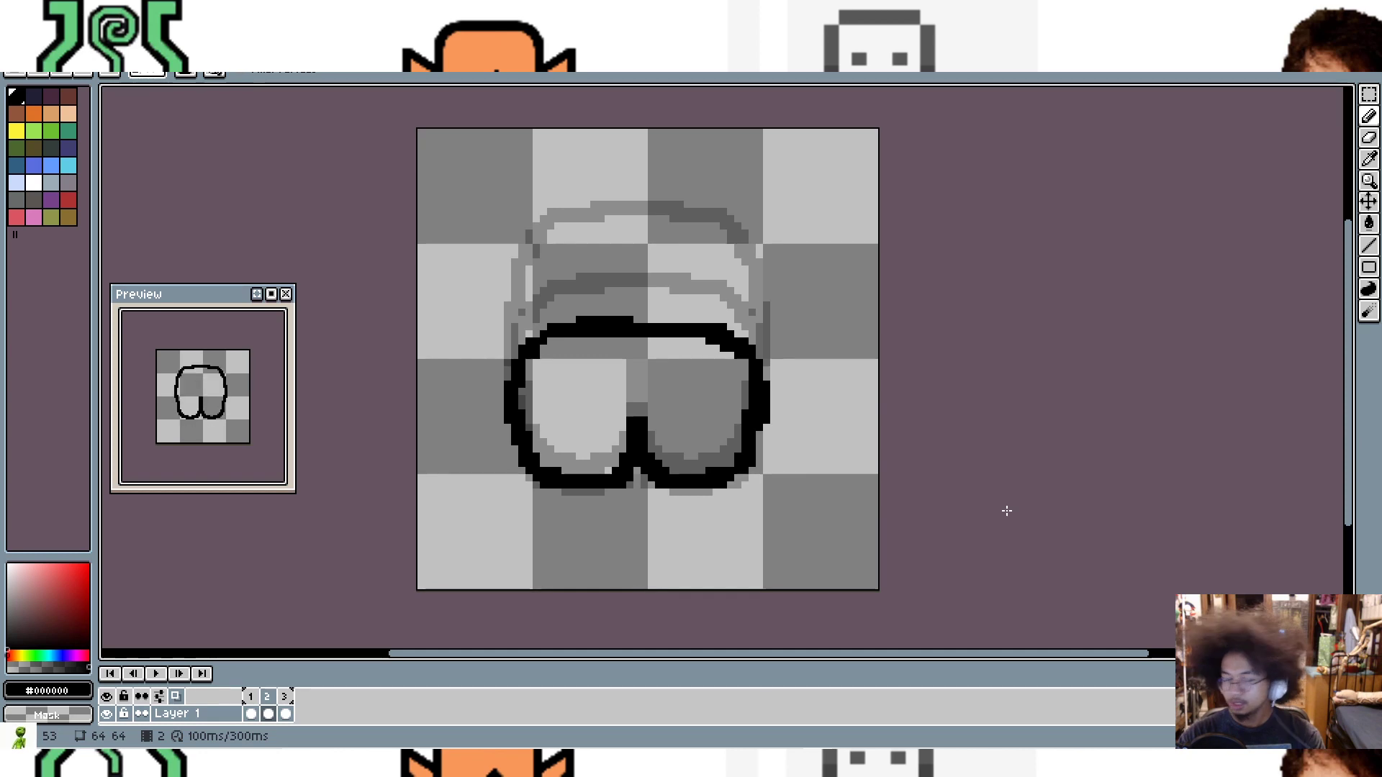
Step: Step through the three frames of the leg animation to review the motion
scroll(715, 355, "up", 2)
scroll(731, 343, "down", 3)
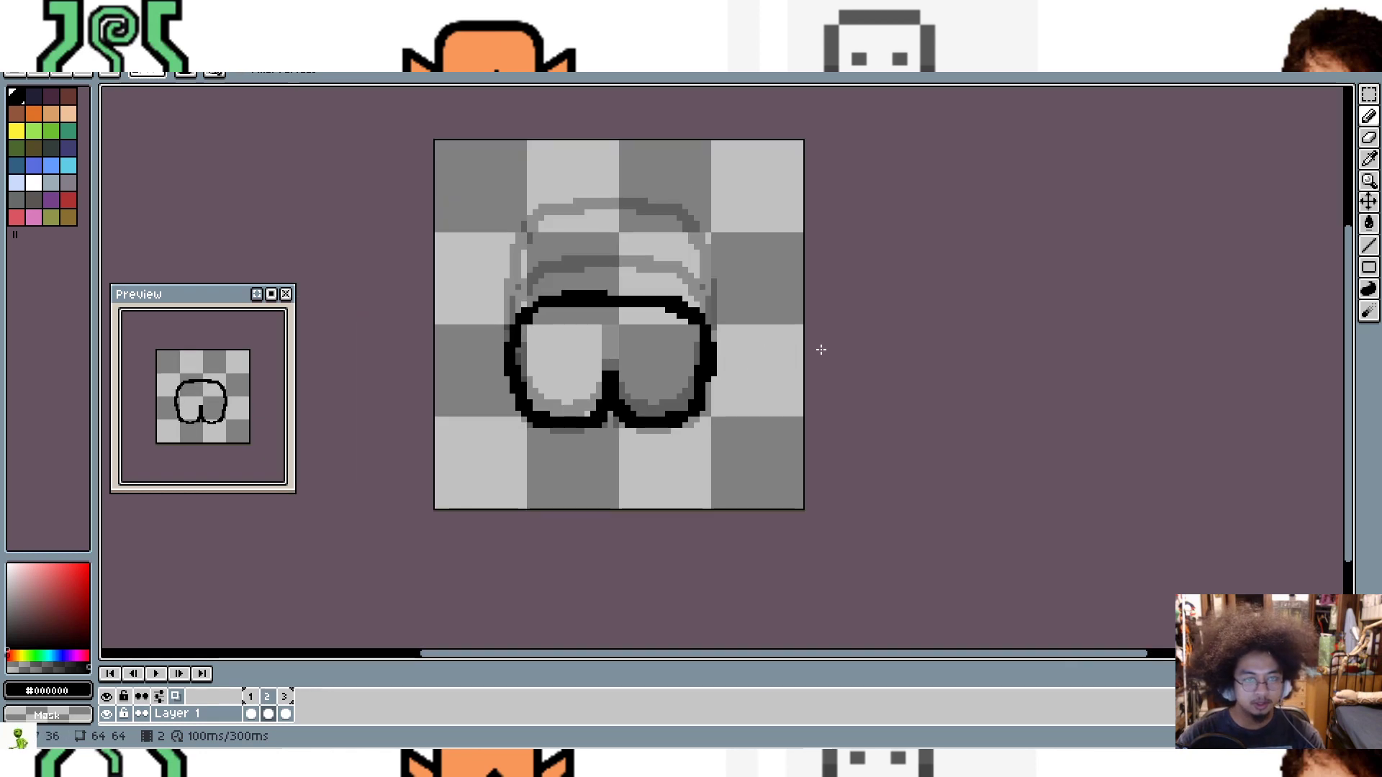
key("Left")
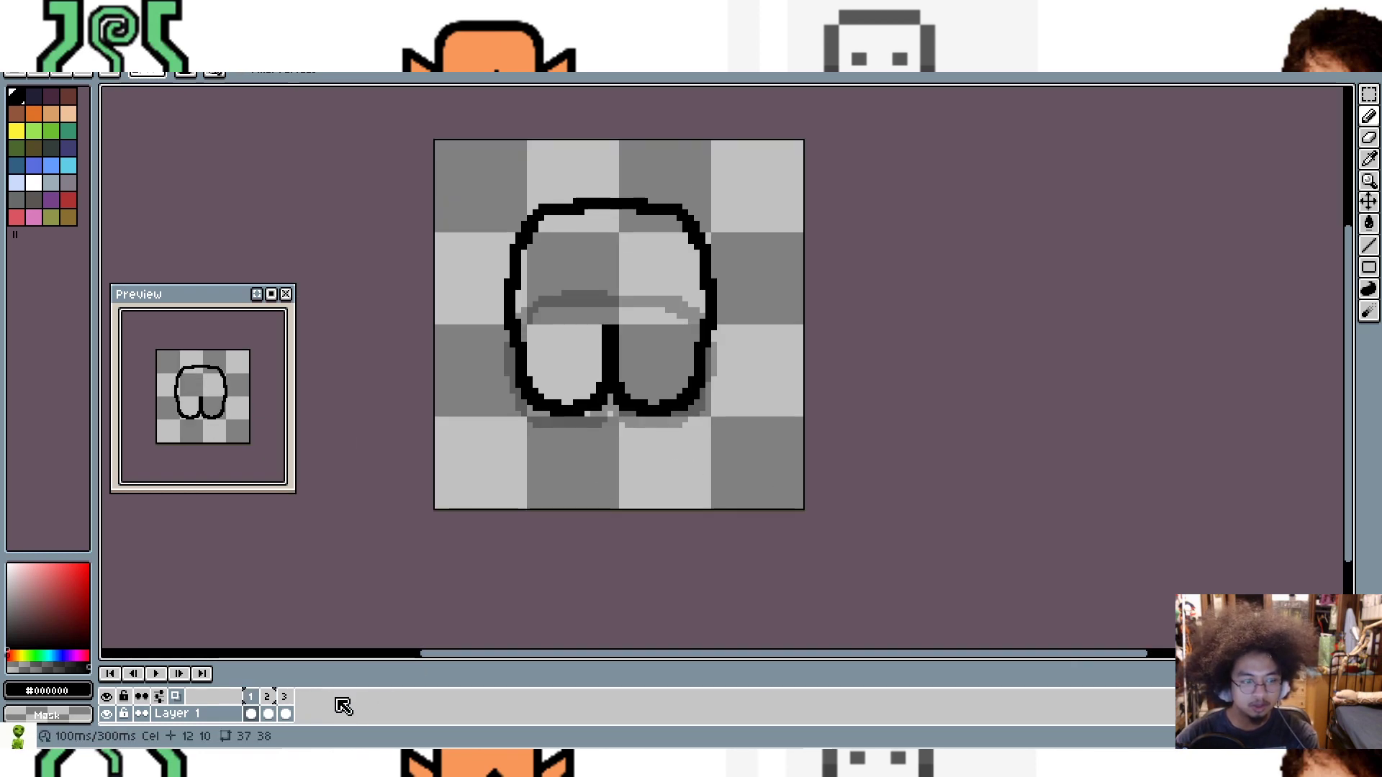
key("Left")
key("Left")
key("Left")
key("Left")
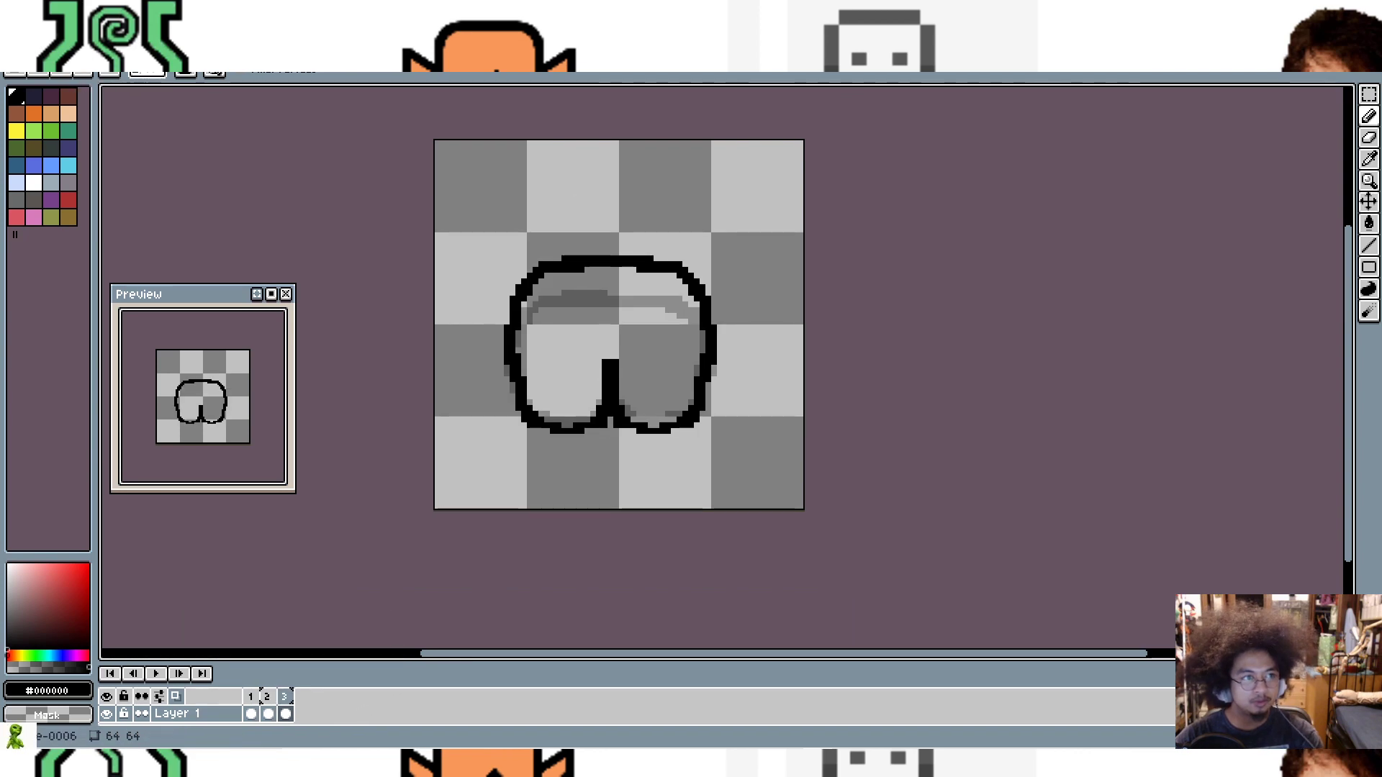
Step: Export all frames as a GIF named baselegs_recovery to the Desktop at 100% size
left_click(15, 28)
left_click(68, 130)
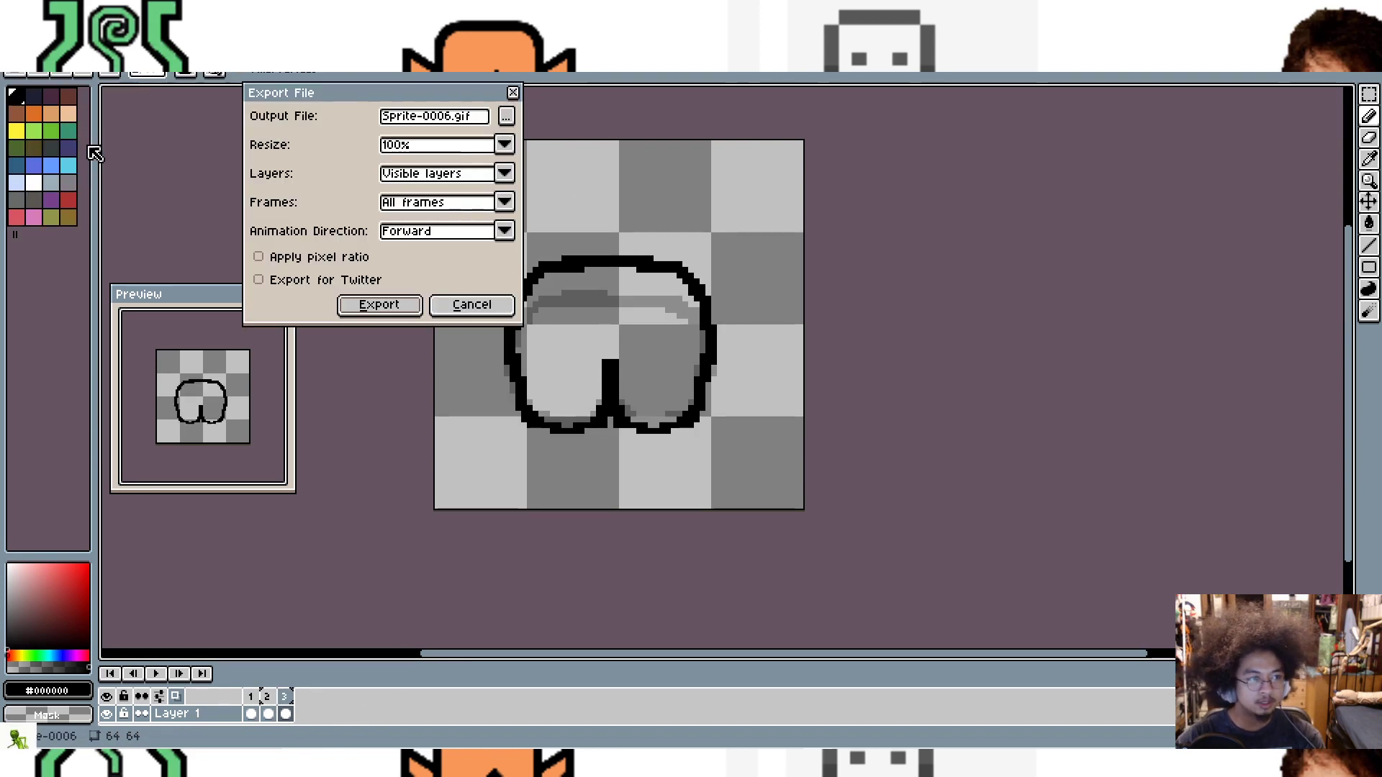
left_click(506, 116)
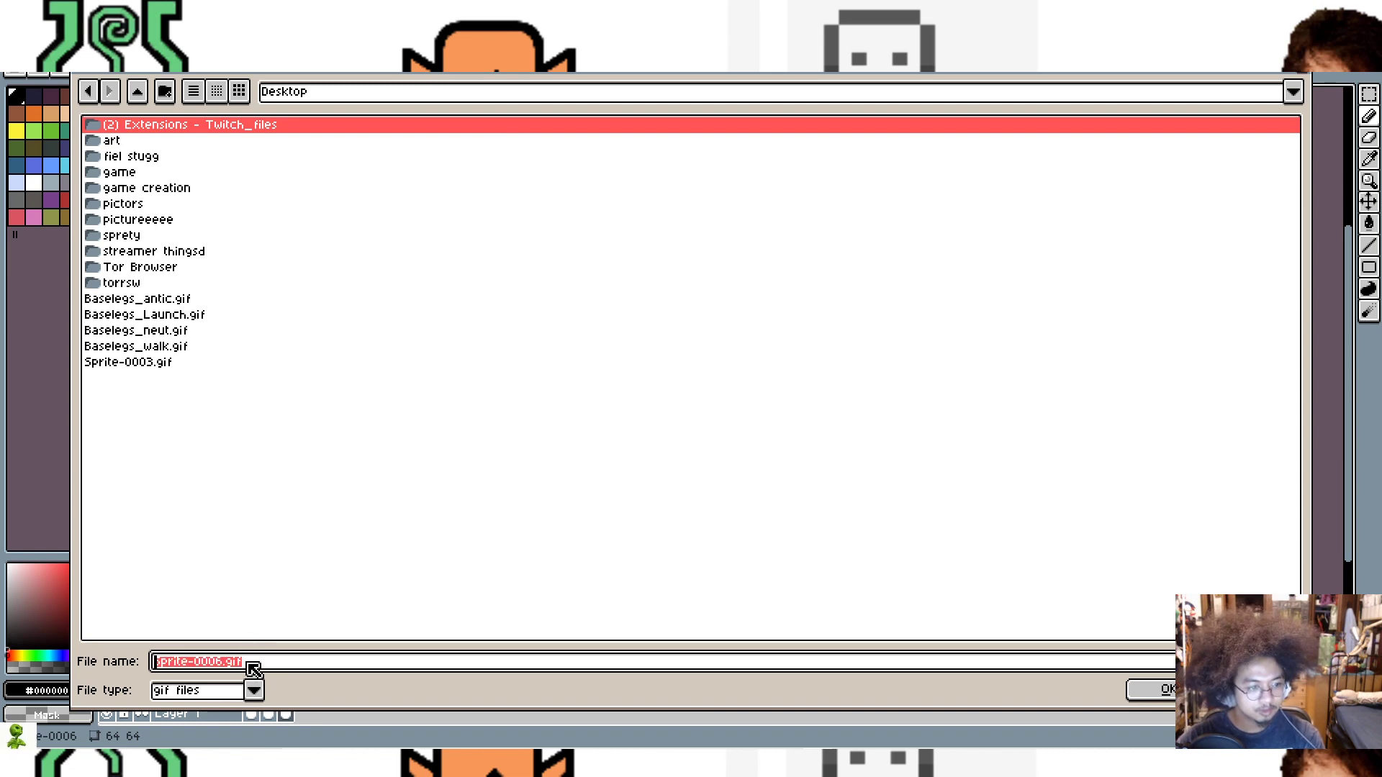
type("baselegs_")
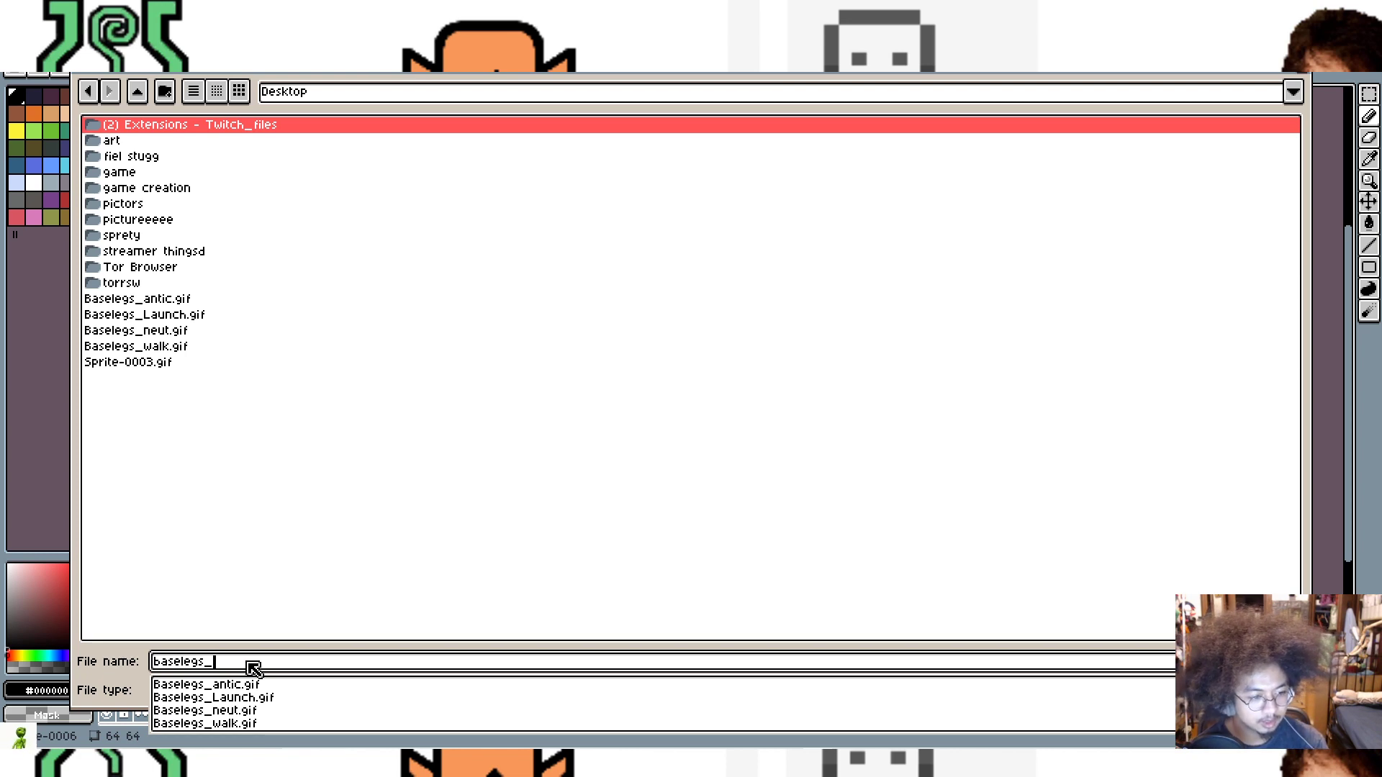
type("recovery")
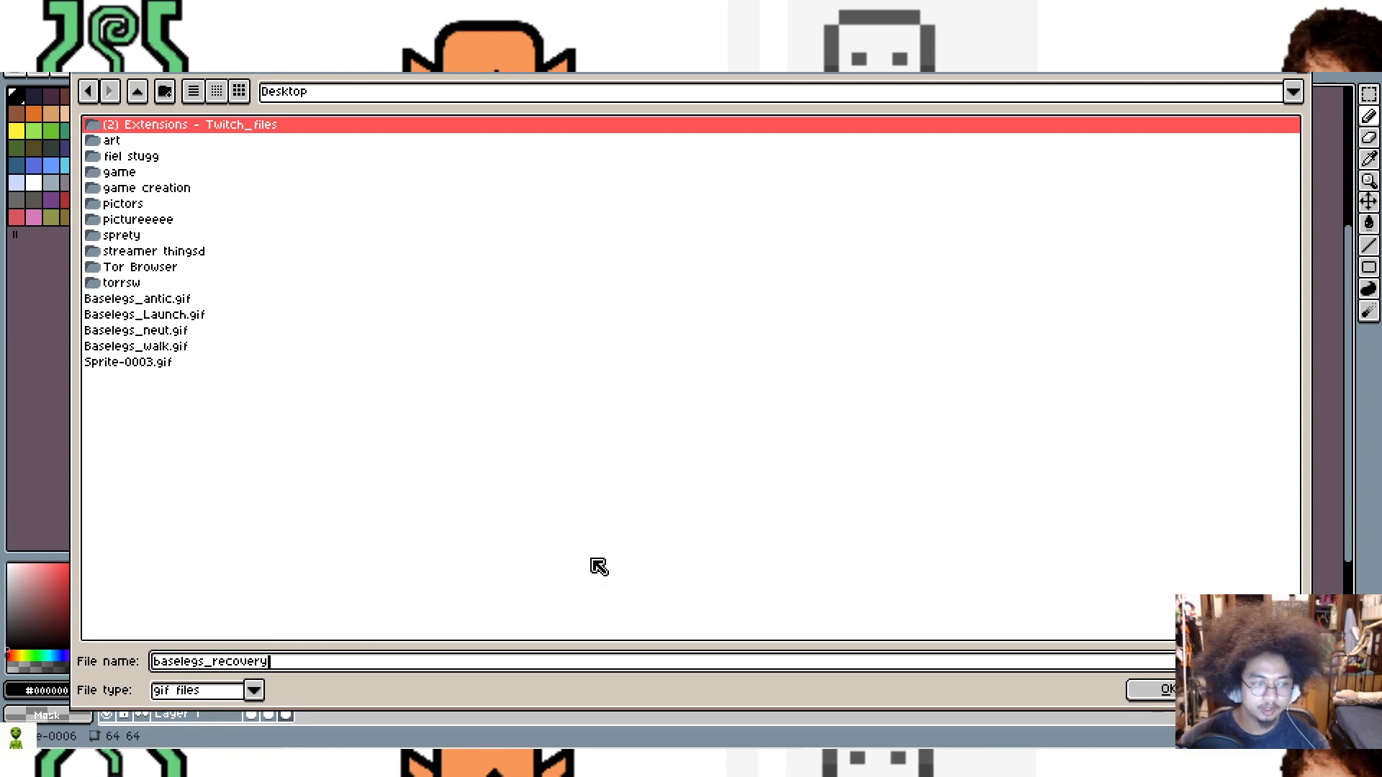
left_click(1164, 698)
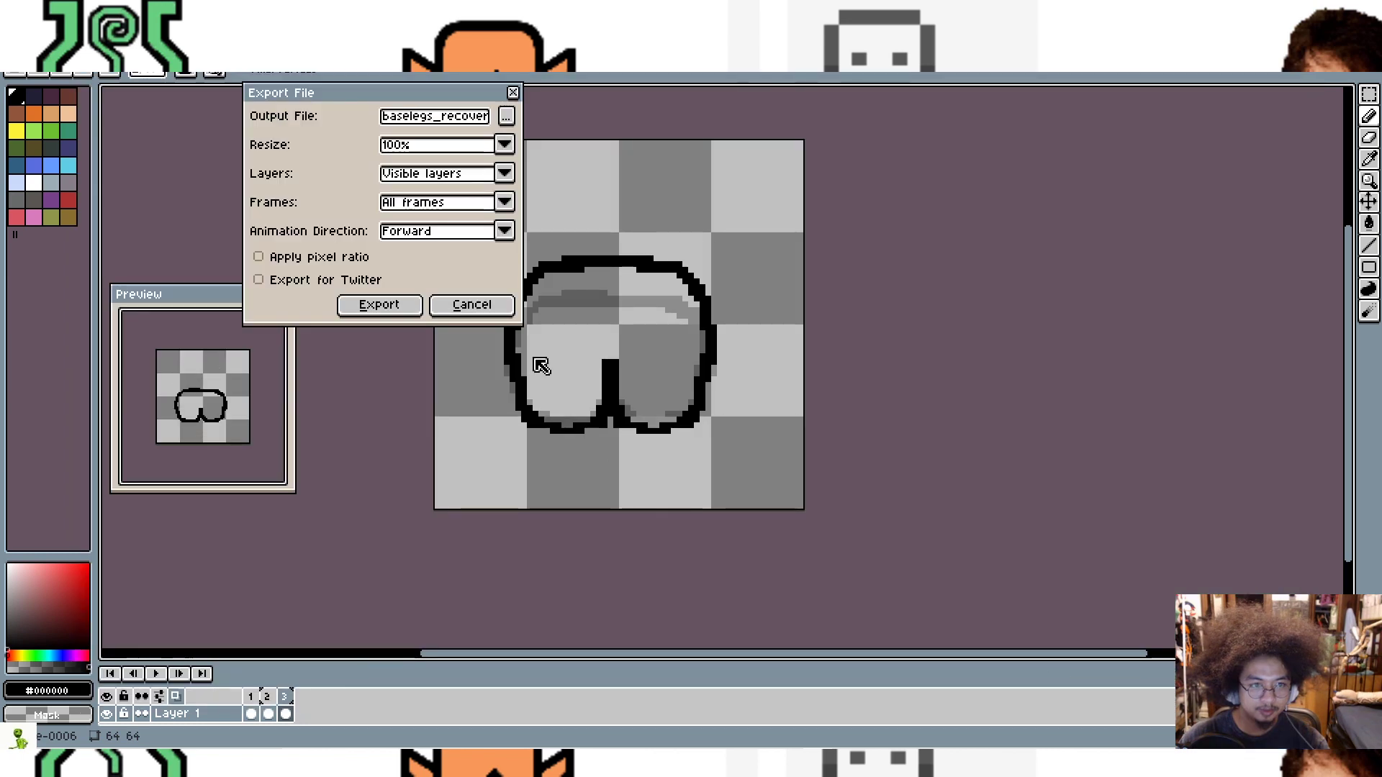
left_click(352, 304)
left_click(744, 428)
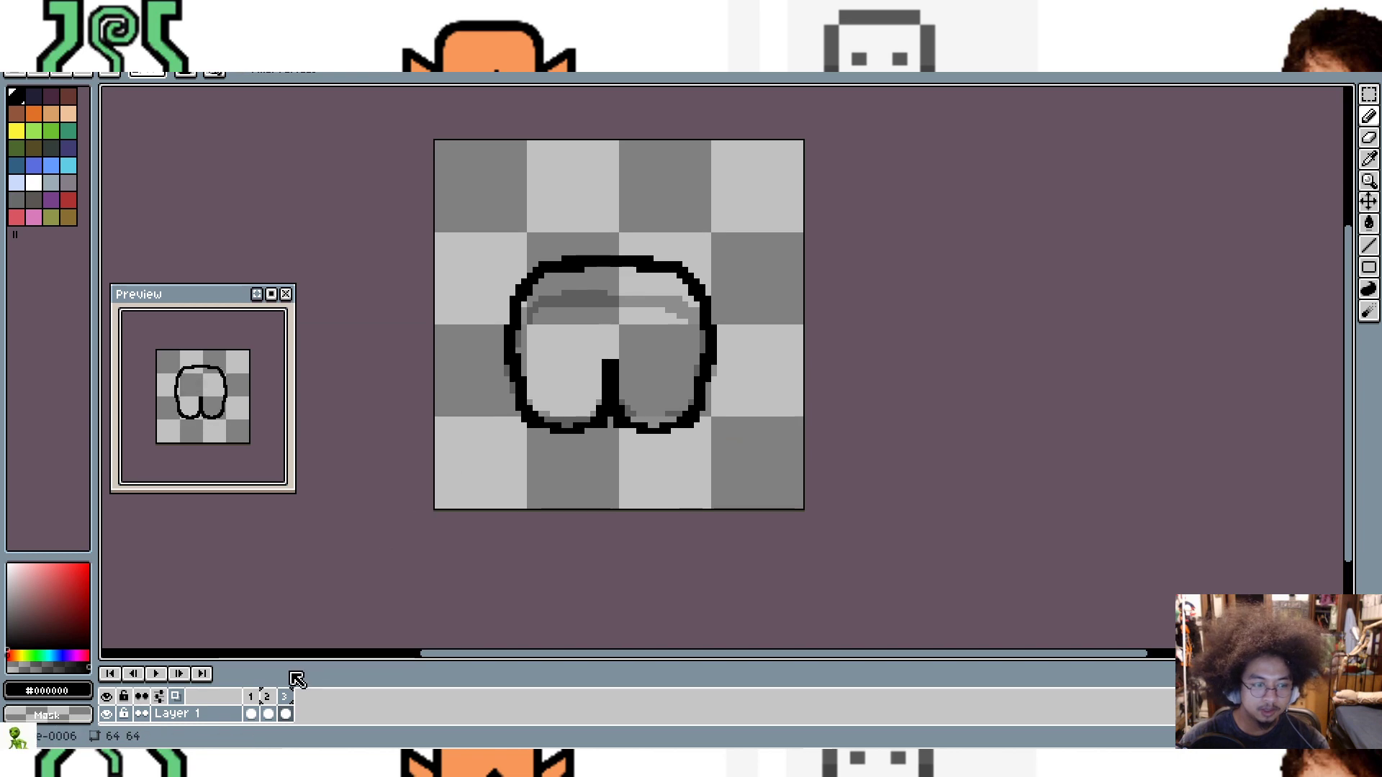
Step: Switch to the four-frame sprite and step through its frames to review the animation
key("ctrl+shift+Tab")
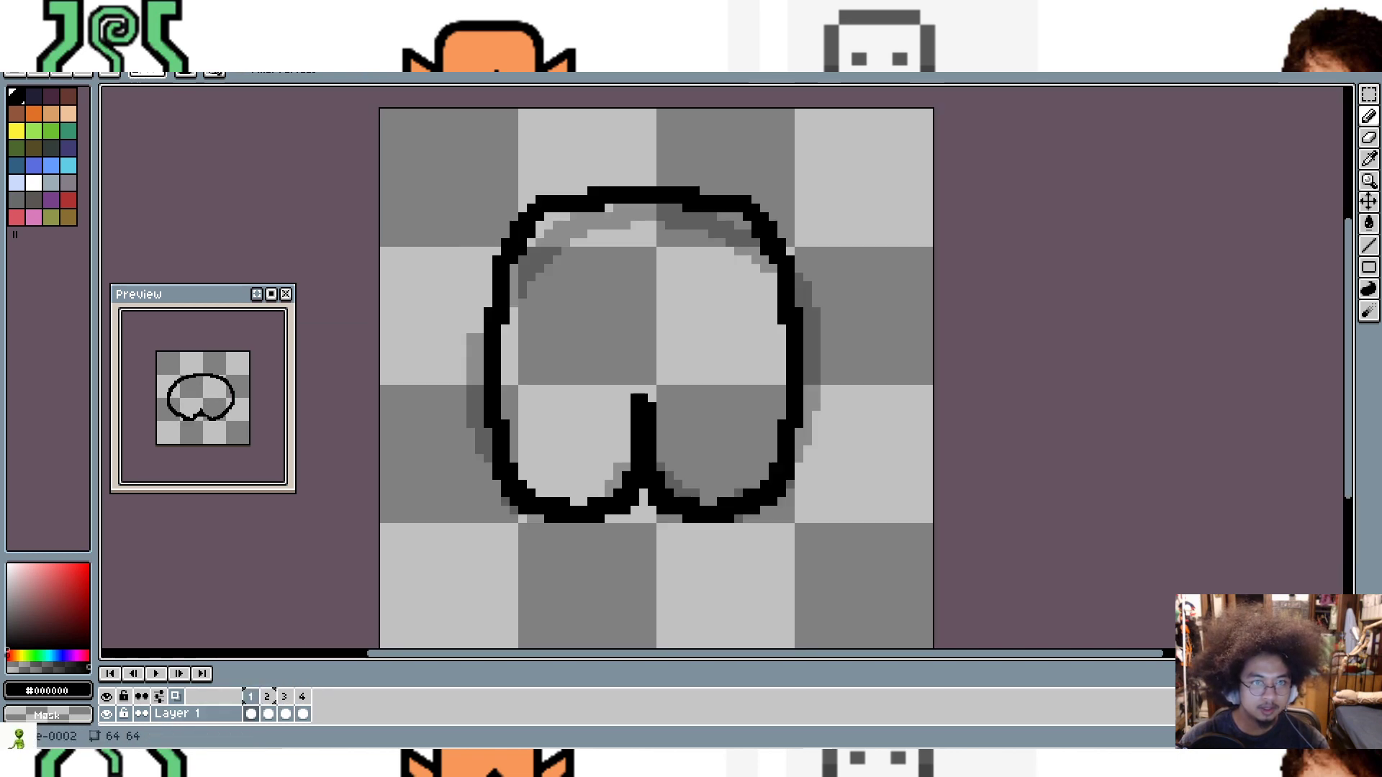
key("ctrl+shift+Tab")
key("ctrl+shift+Tab")
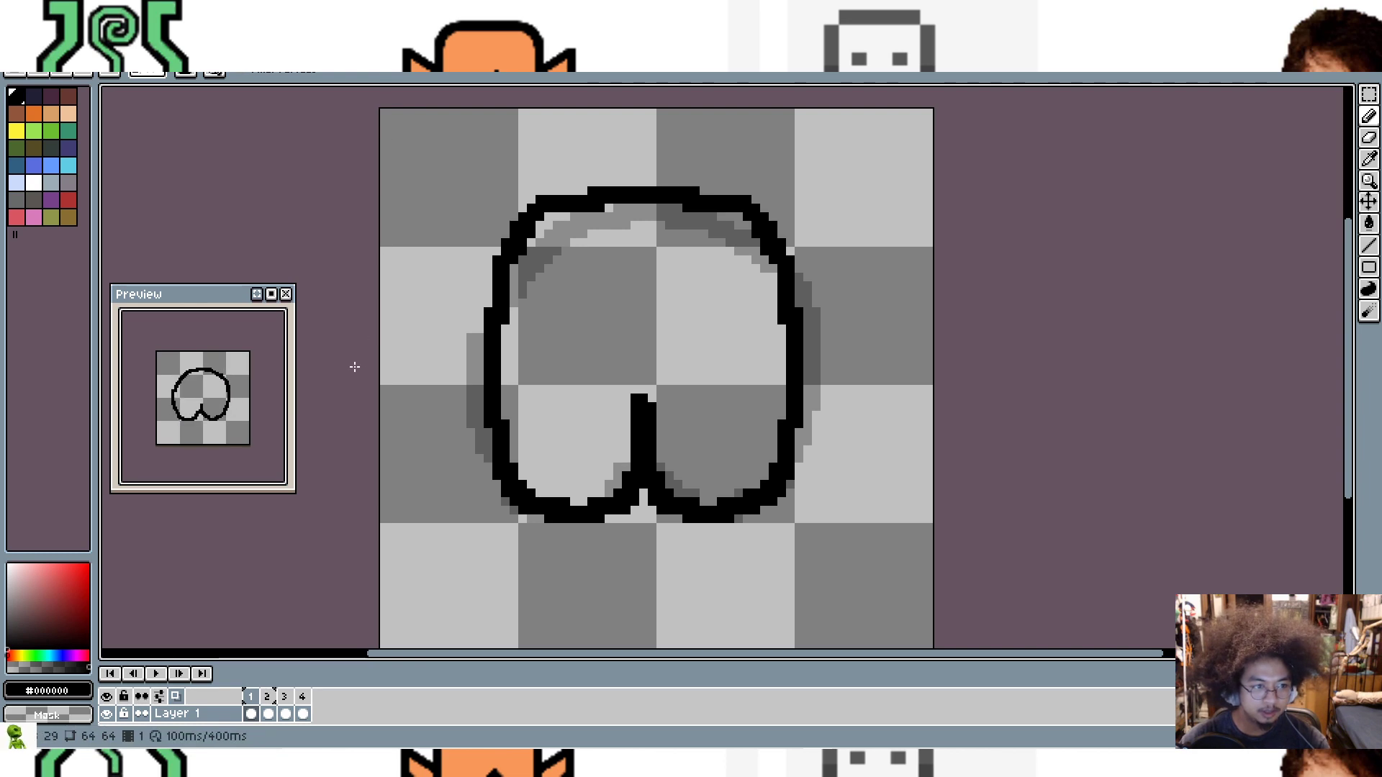
key("Right")
key("Right")
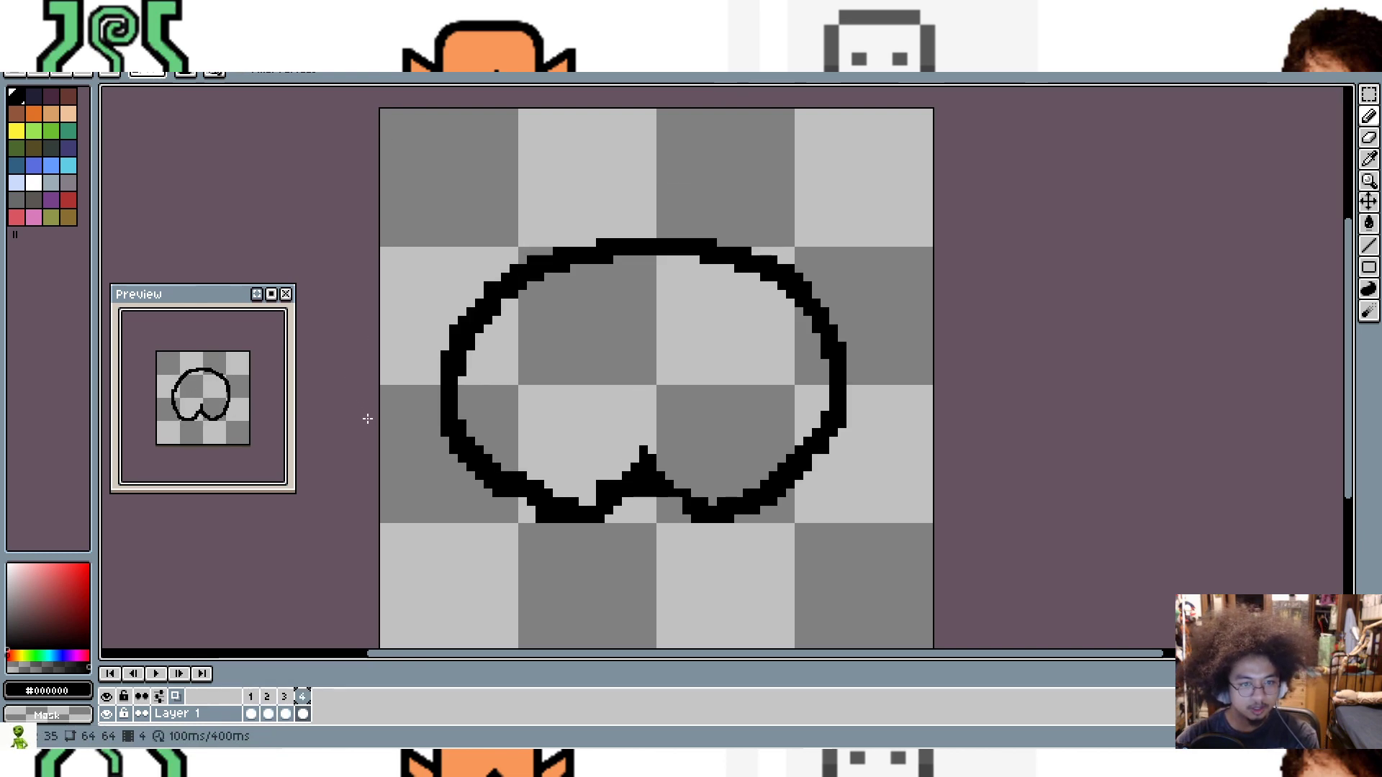
key("Right")
key("Right")
key("Right")
key("Right")
key("Right")
key("Right")
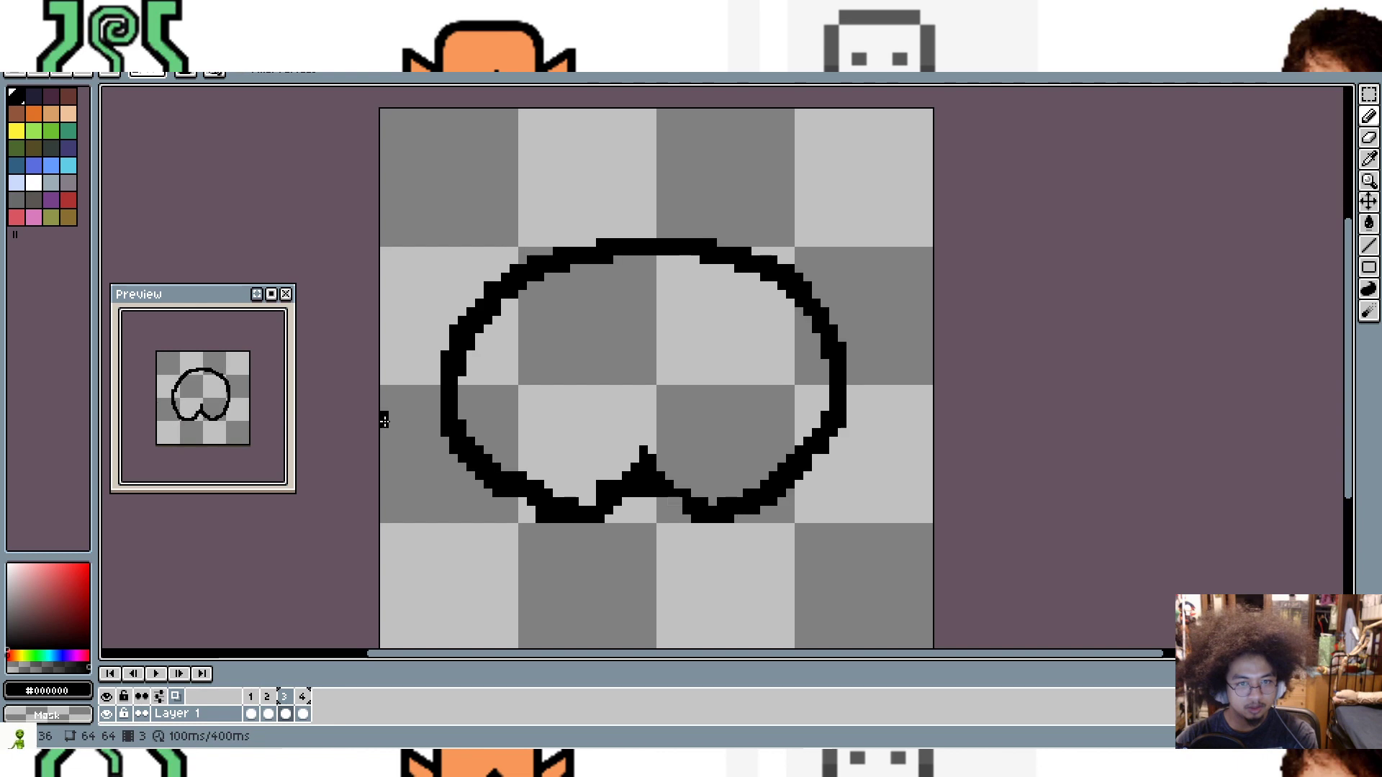
key("Right")
key("Right")
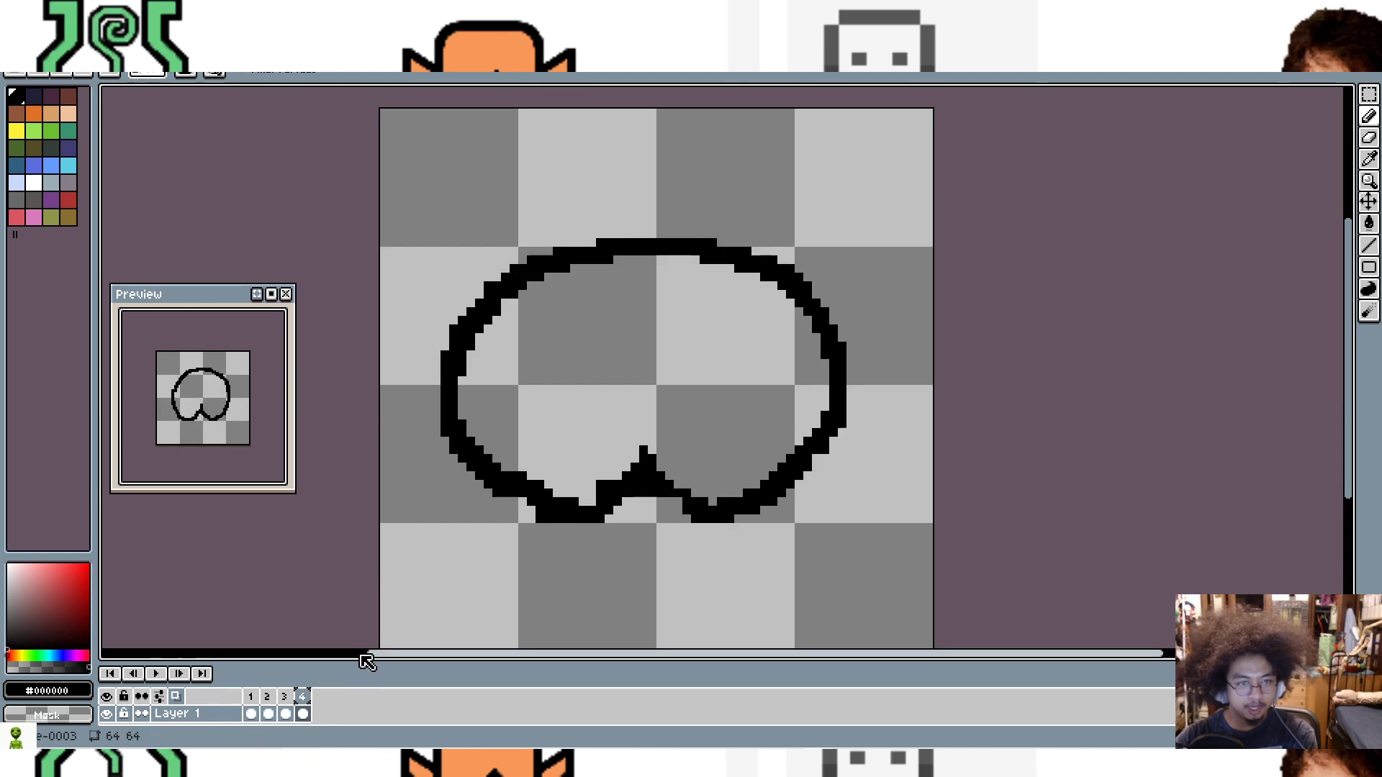
Step: Add a new frame after frame 4 and delete the outline copied into it
right_click(304, 697)
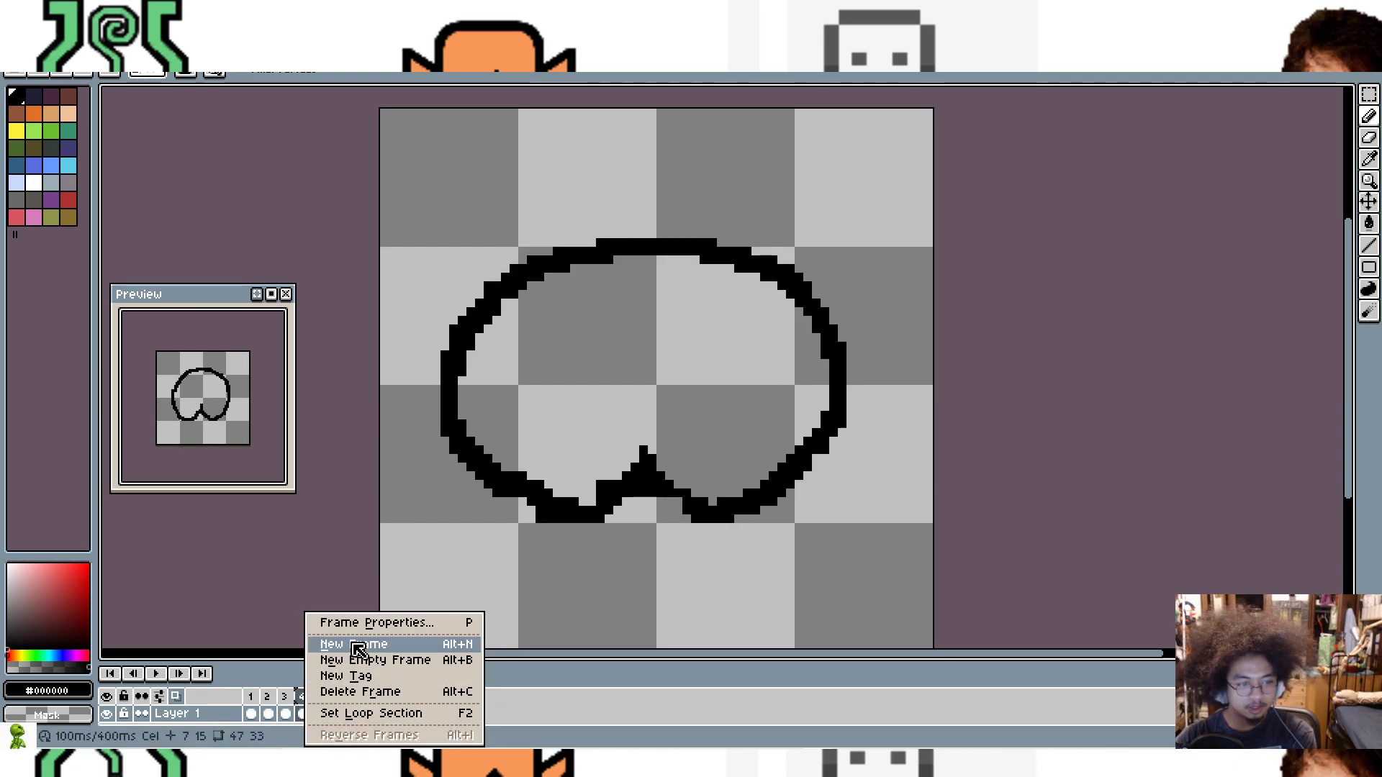
left_click(352, 645)
left_click(1287, 10)
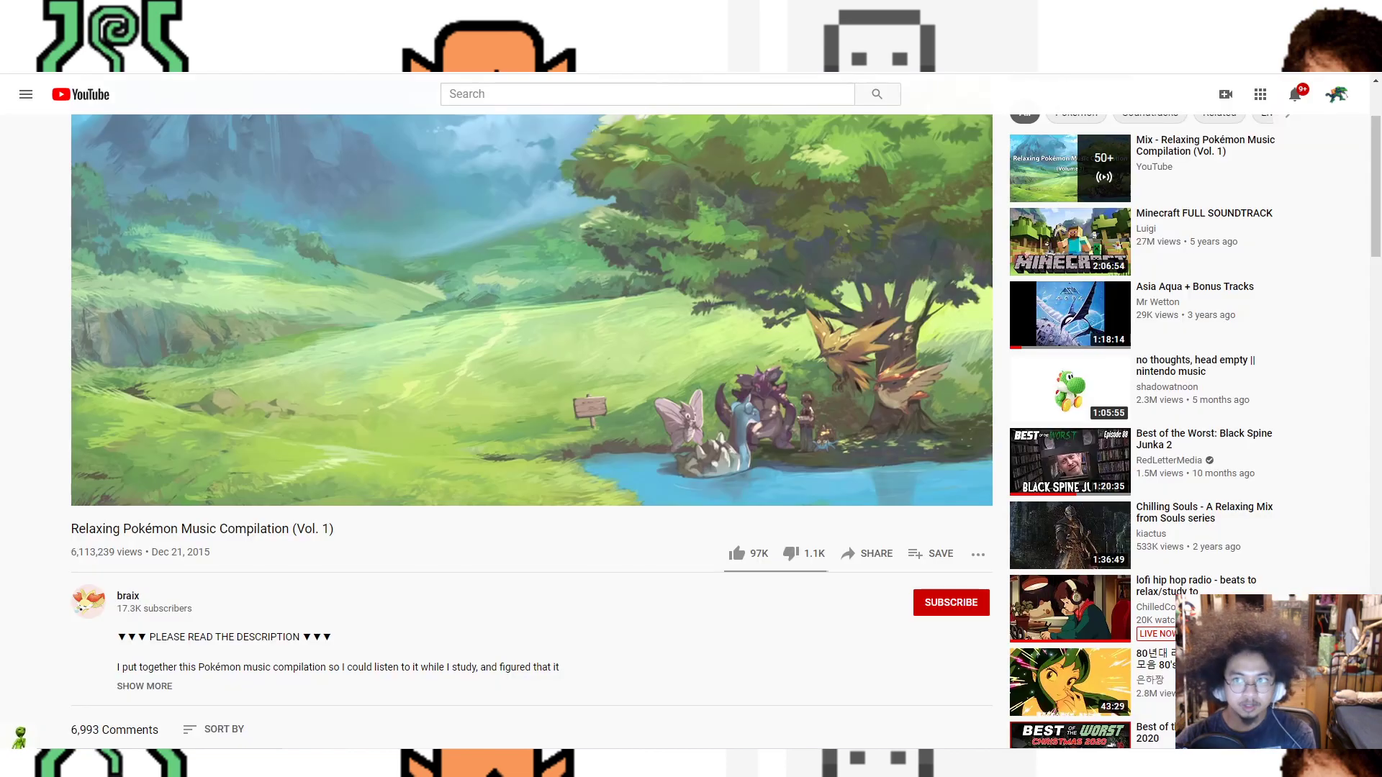
left_click(720, 763)
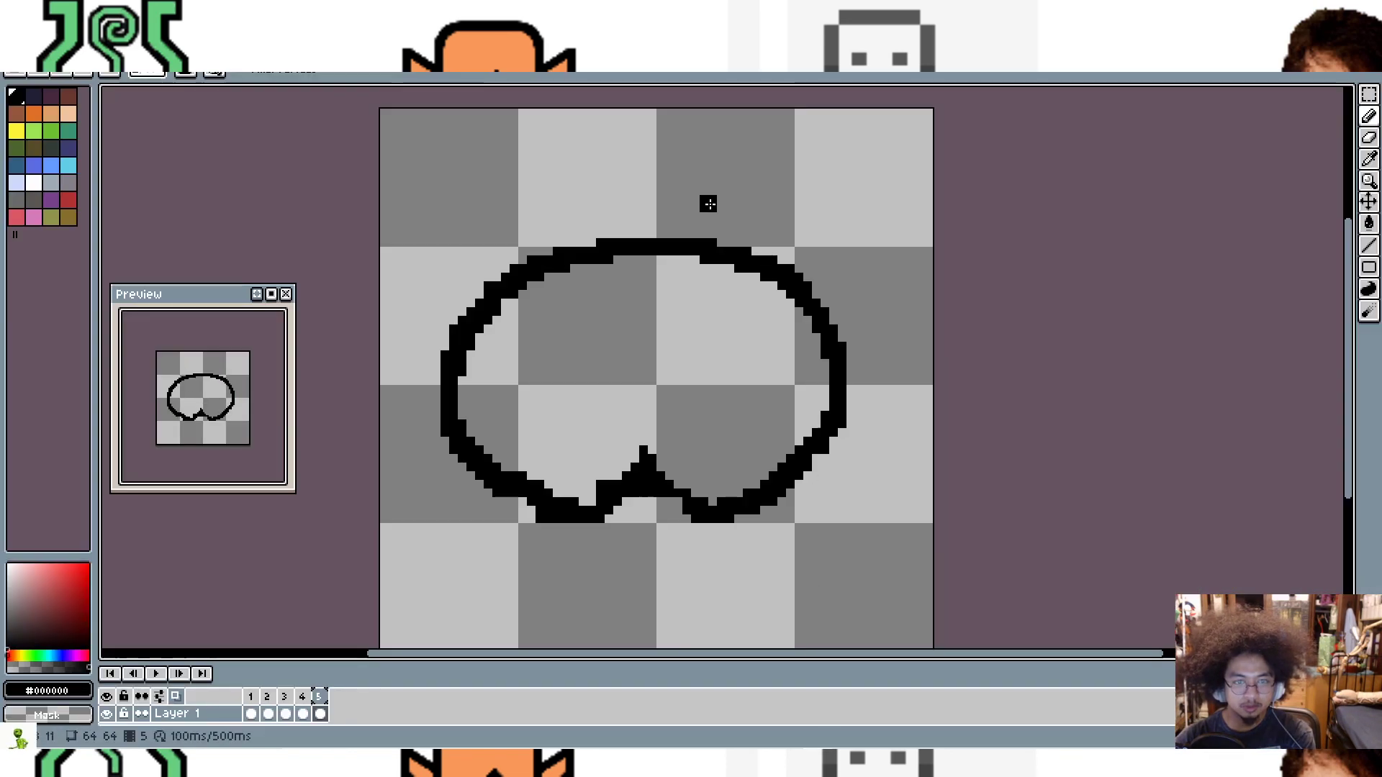
key("w")
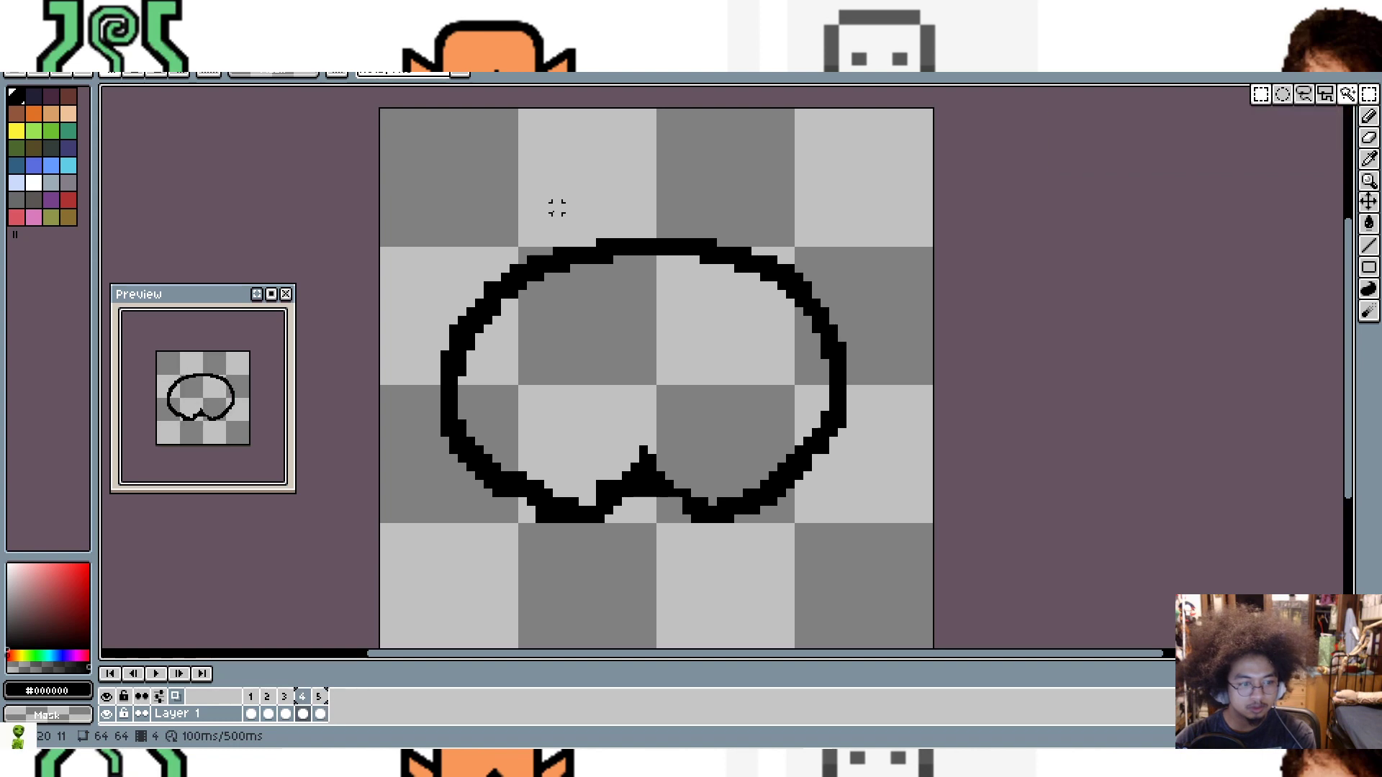
key("m")
left_click_drag(458, 169, 832, 586)
left_click_drag(389, 151, 887, 599)
key("Delete")
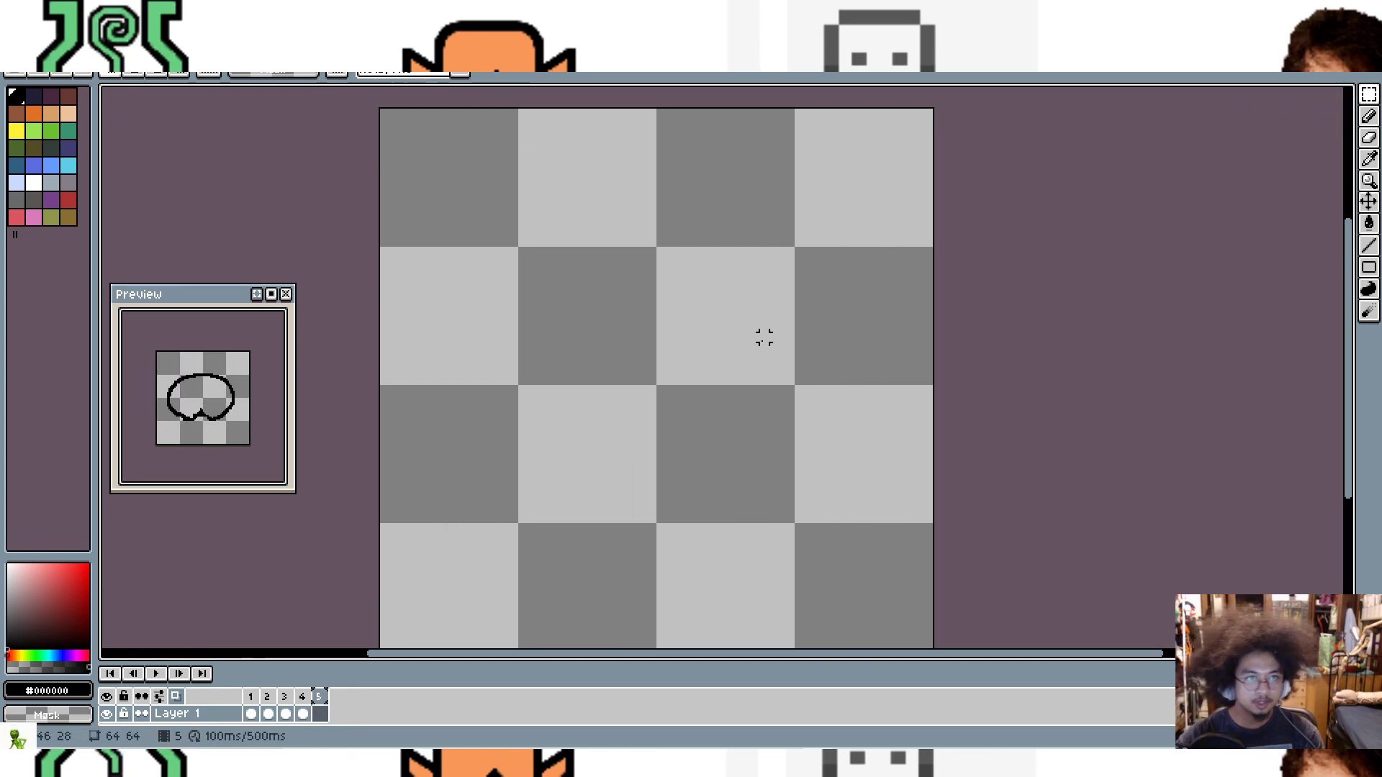
Step: Copy the tall outline from frame 1 of the three-frame sprite and paste it into the empty frame 5
left_click(288, 52)
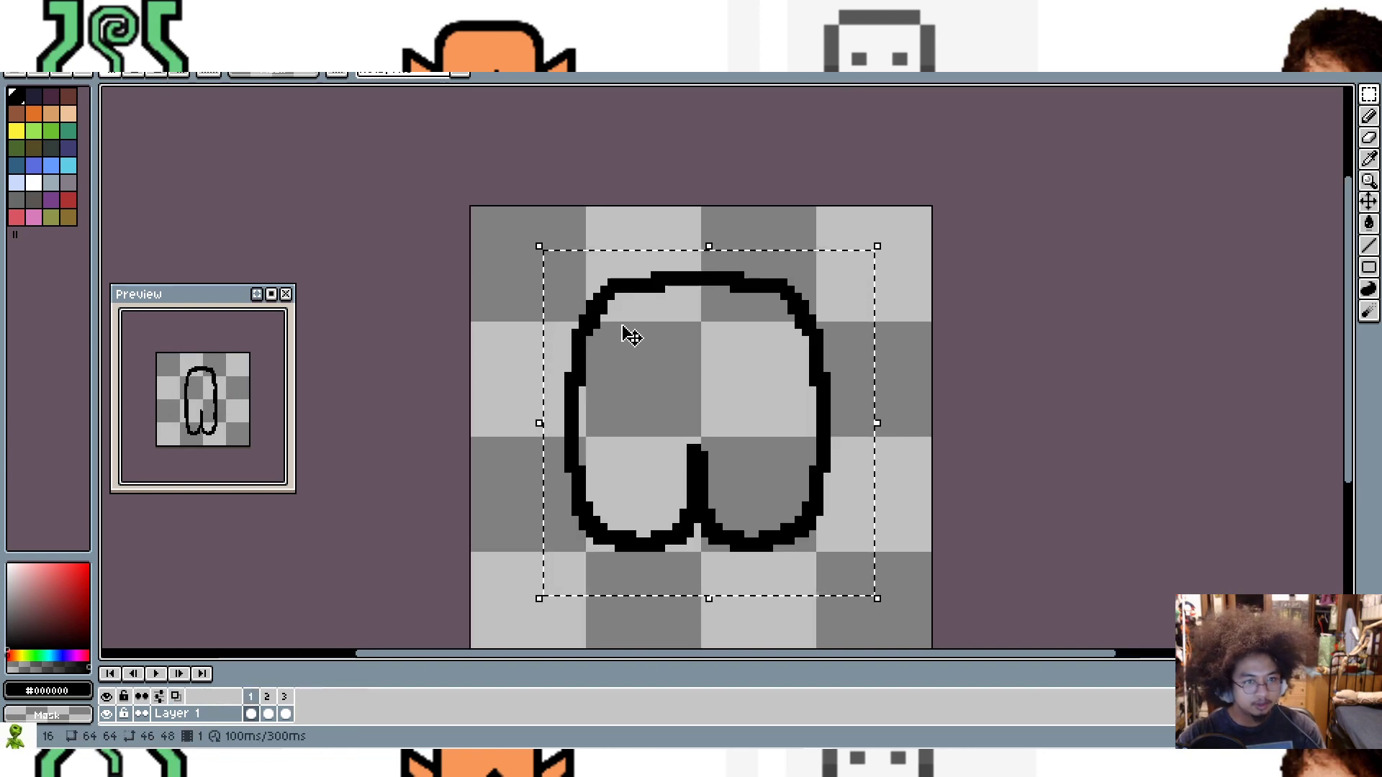
key("ctrl+d")
left_click_drag(508, 238, 920, 598)
left_click(424, 54)
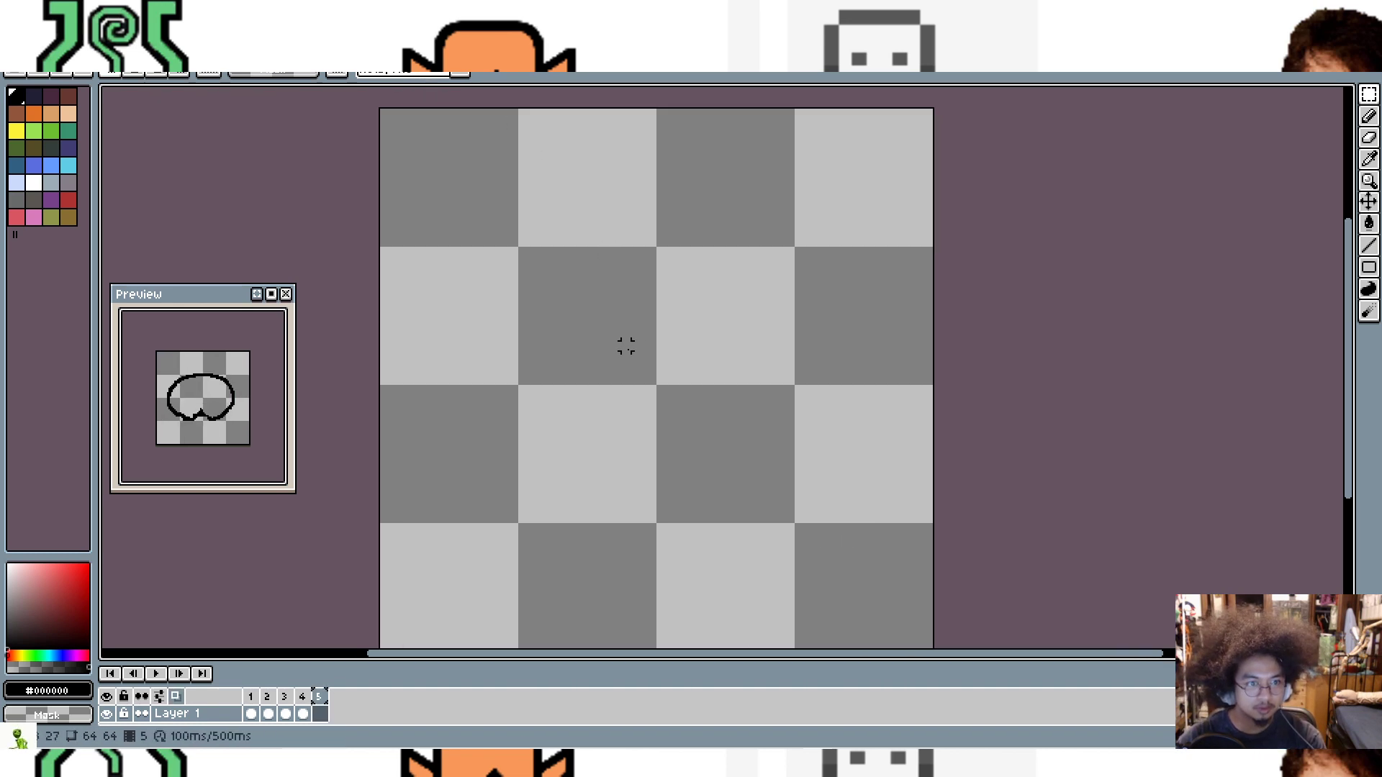
key("ctrl+v")
left_click(565, 638)
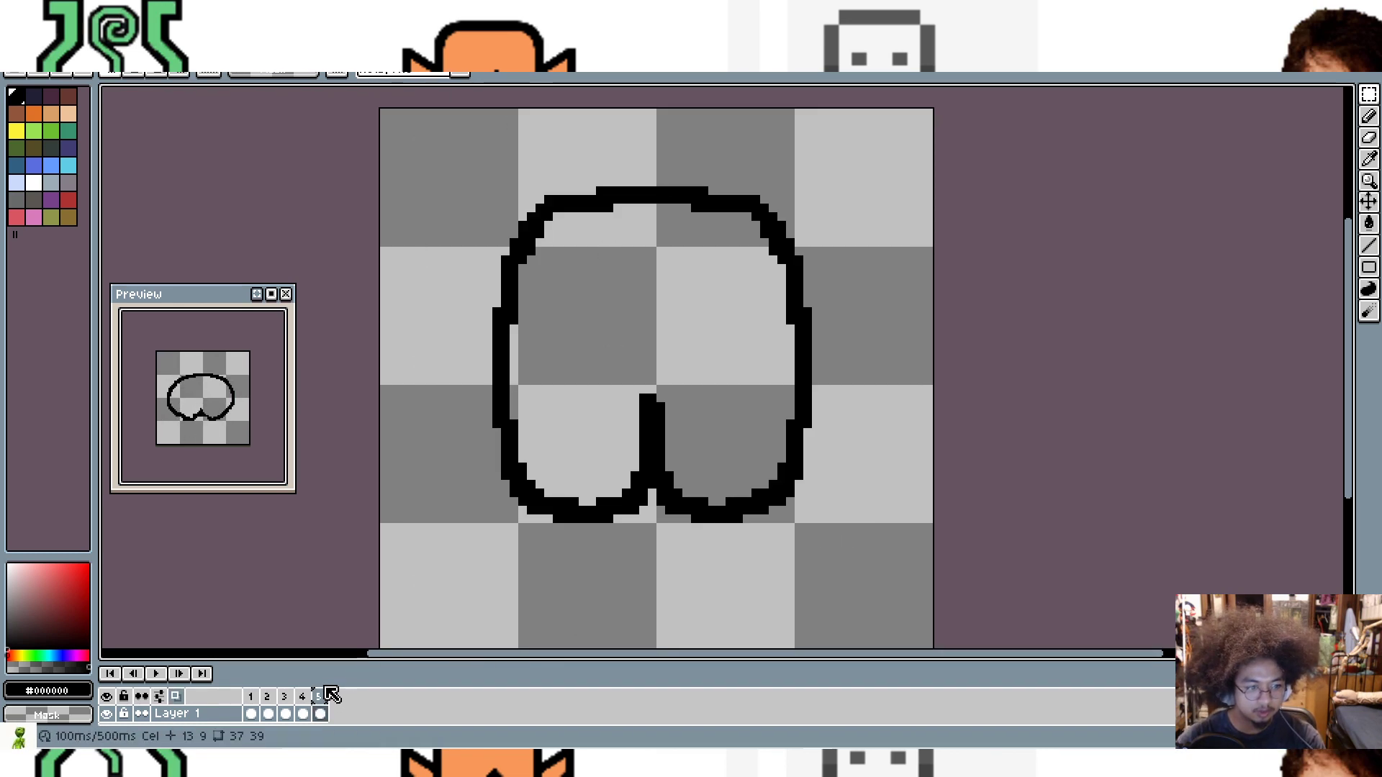
Step: Try to add another frame after frame 5, undo it, and reopen that frame's options
right_click(322, 696)
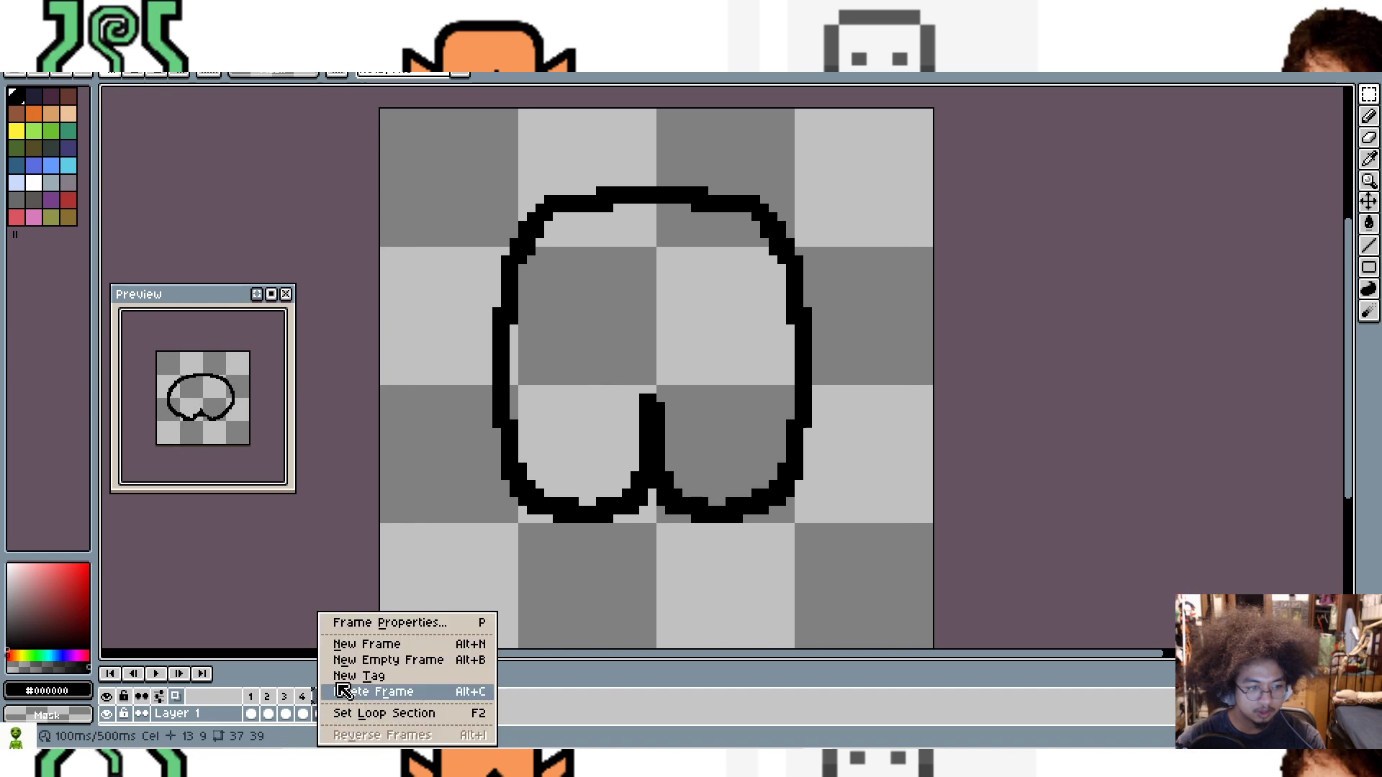
left_click(387, 645)
key("ctrl+z")
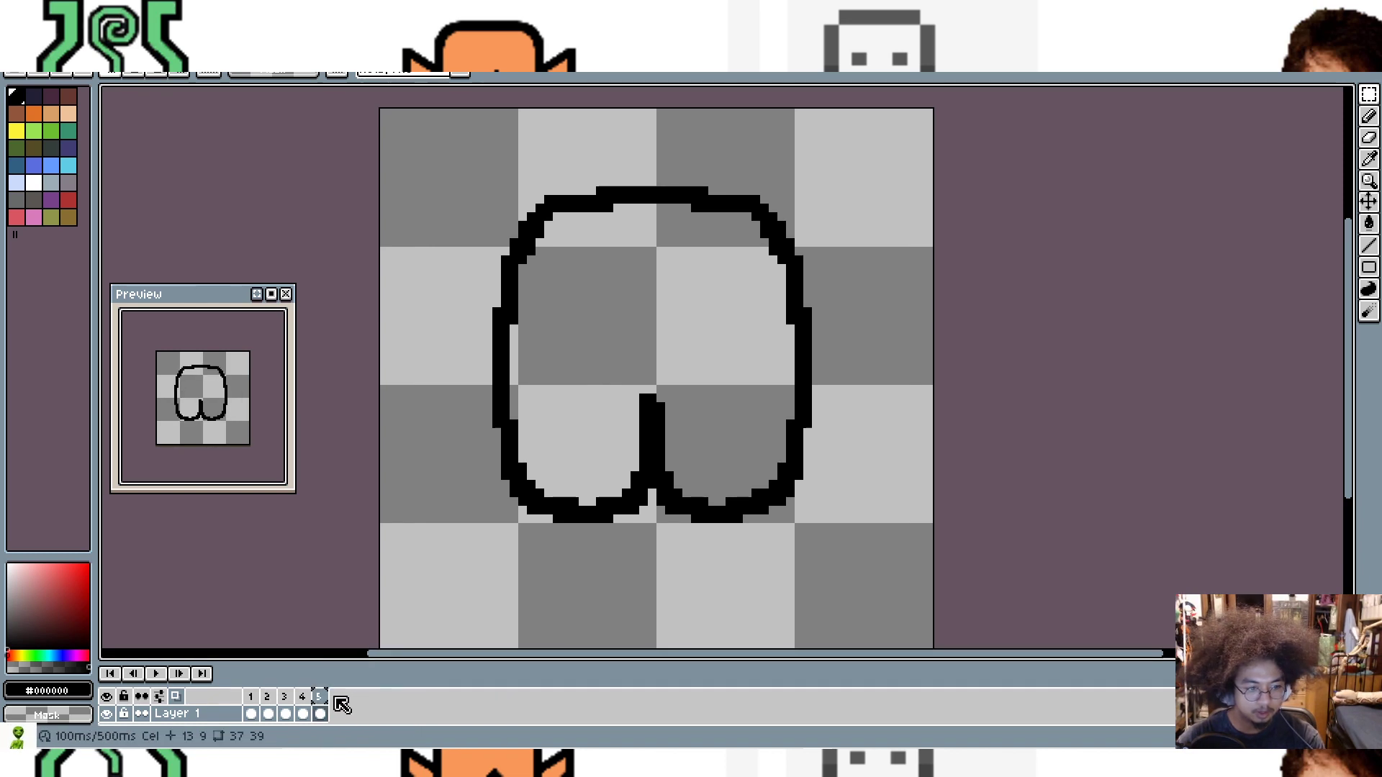
right_click(319, 697)
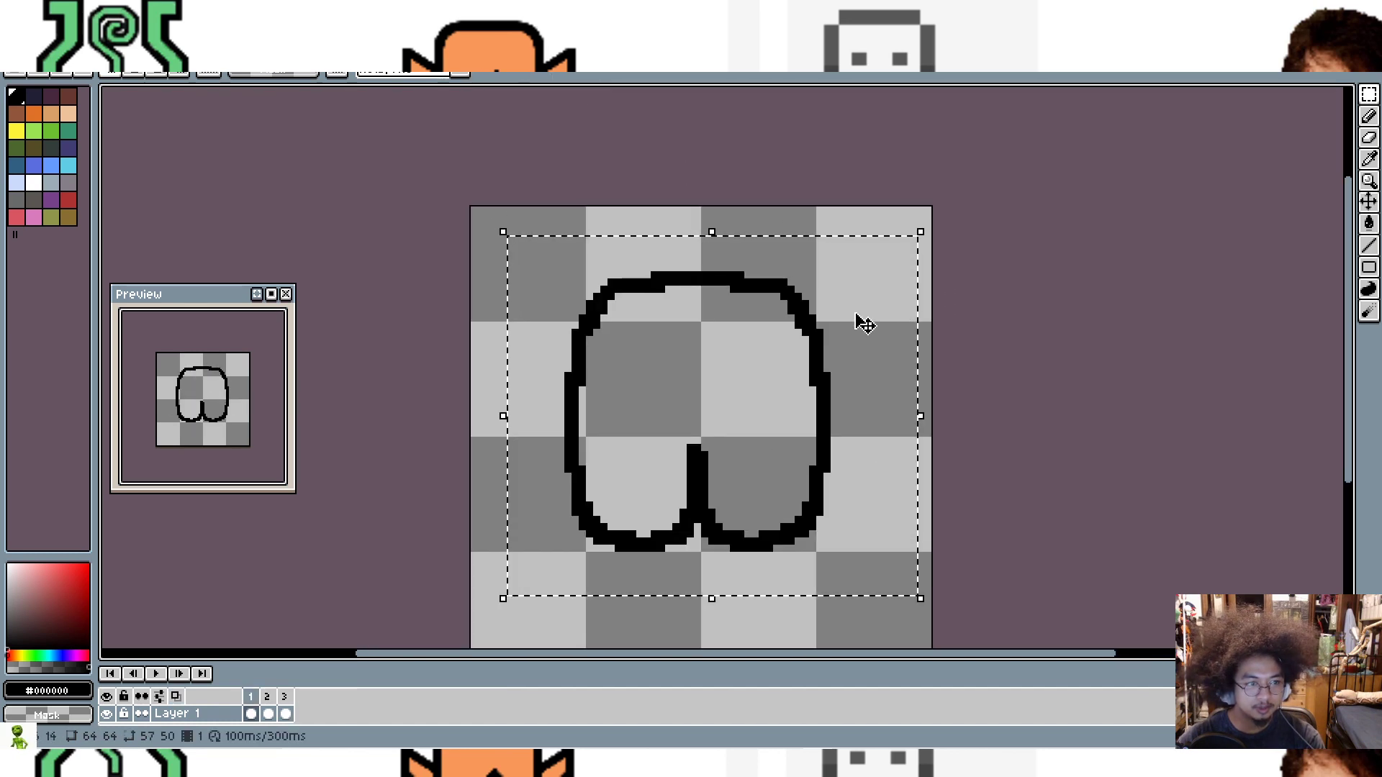
Step: Copy the tall outline from frame 2 of the three-frame sprite and paste it into the empty frame 6
left_click(268, 695)
key("ctrl+d")
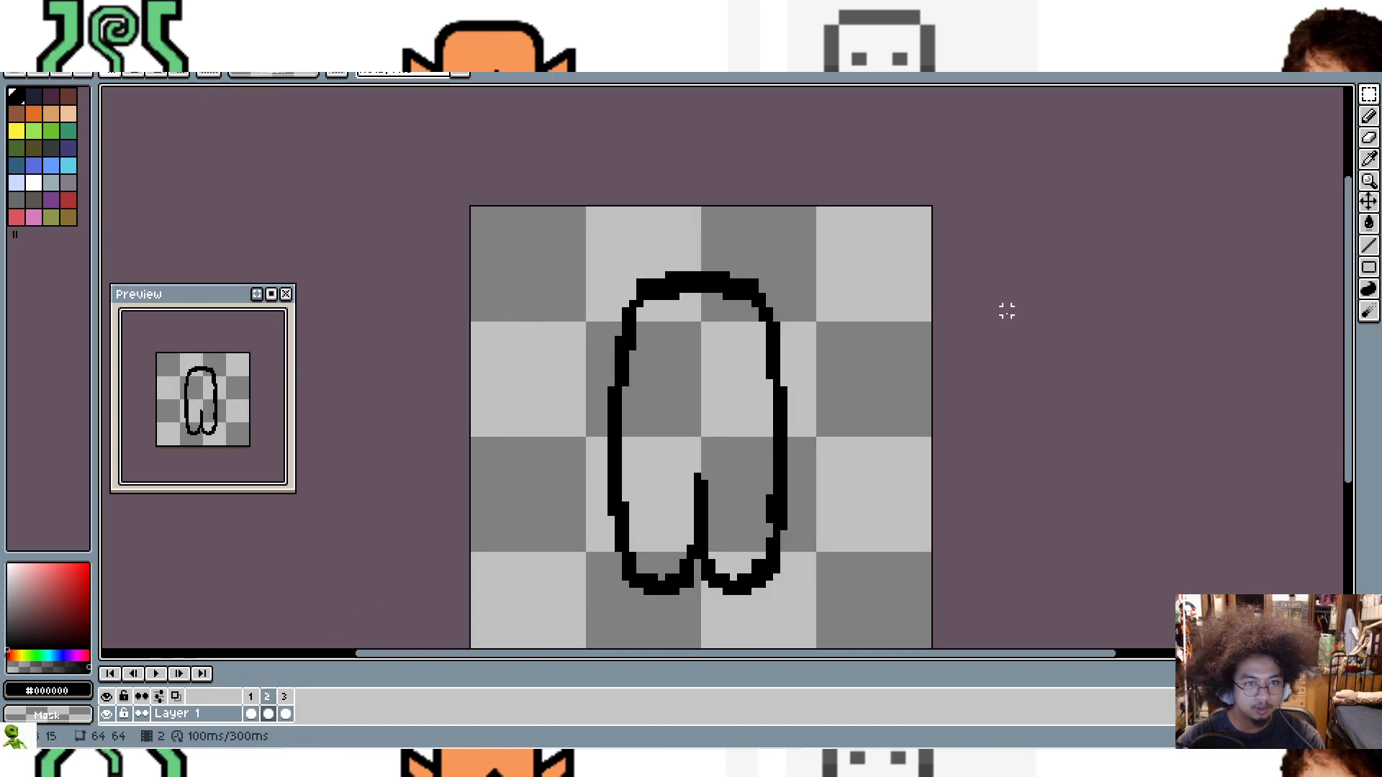
mouse_move(509, 231)
left_mouse_down()
mouse_move(777, 586)
mouse_move(862, 533)
left_mouse_up()
key("ctrl+d")
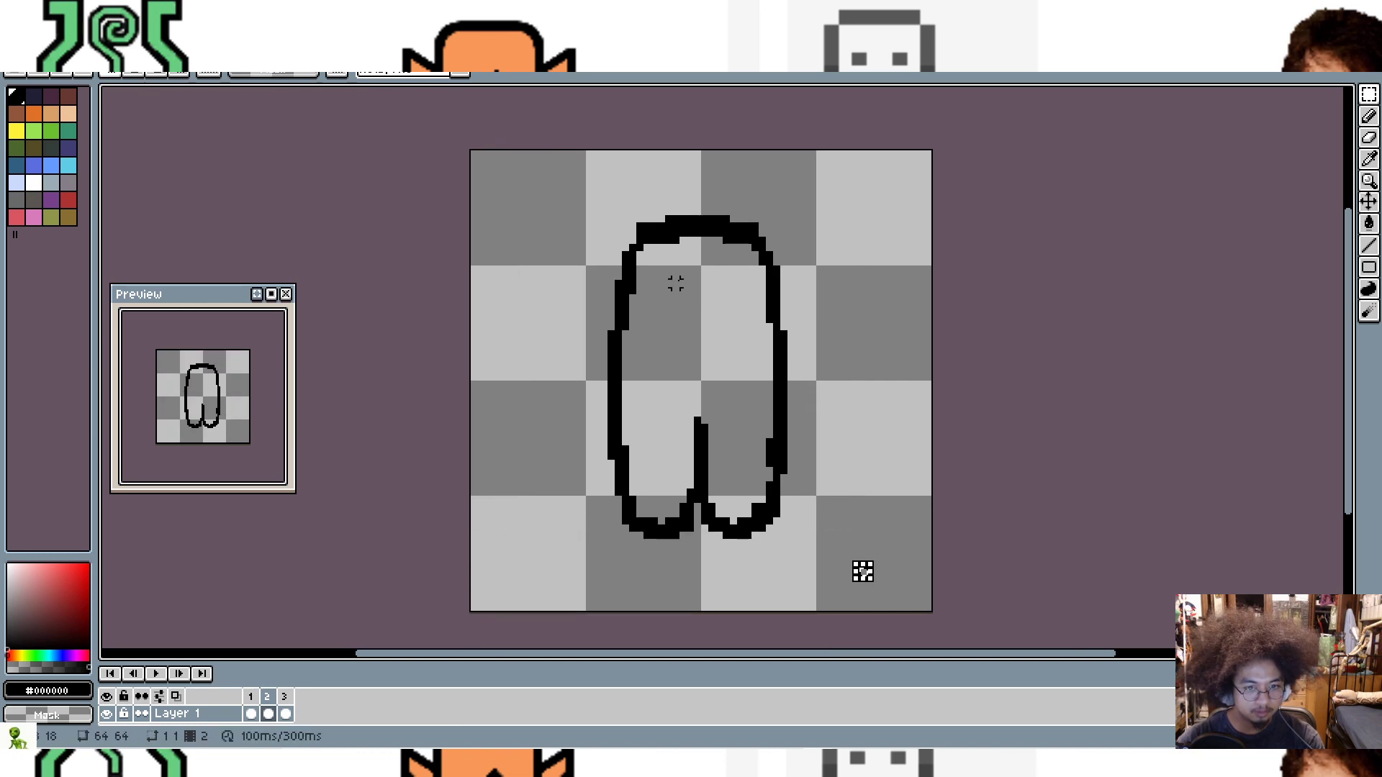
mouse_move(580, 163)
left_mouse_down()
mouse_move(771, 488)
mouse_move(855, 592)
left_mouse_up()
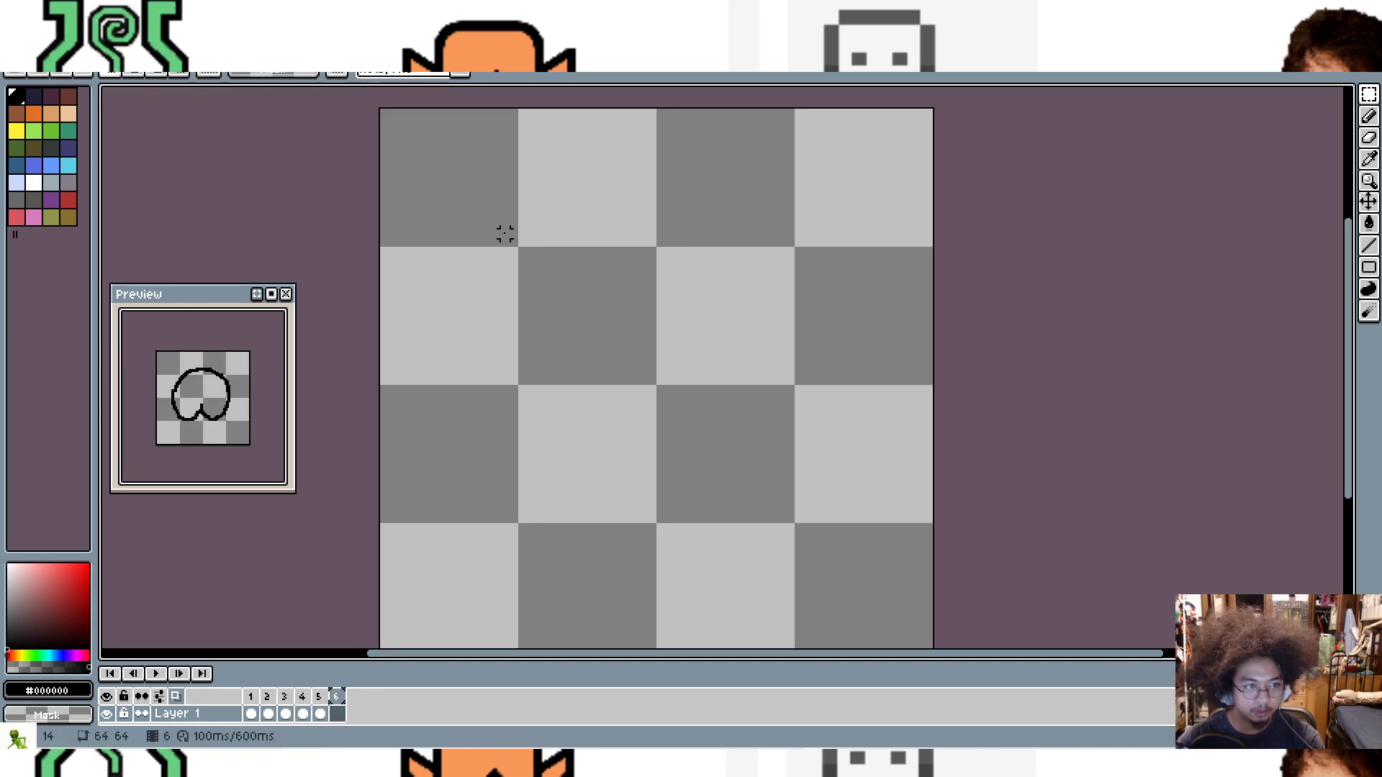
left_click_drag(513, 216, 695, 400)
key("ctrl+v")
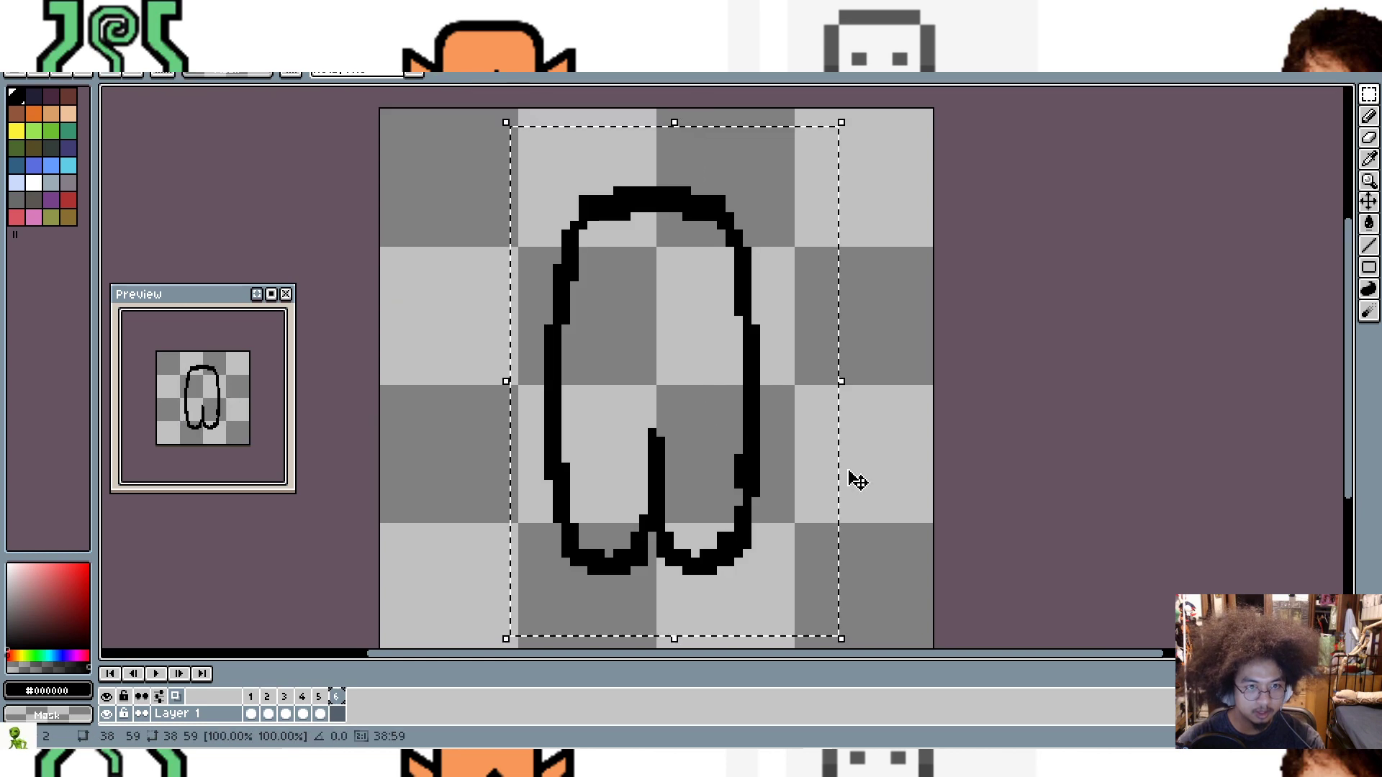
key("ctrl+d")
Step: Add an empty frame 7 and paste into it the tall outline copied from frame 3 of the three-frame sprite
right_click(344, 698)
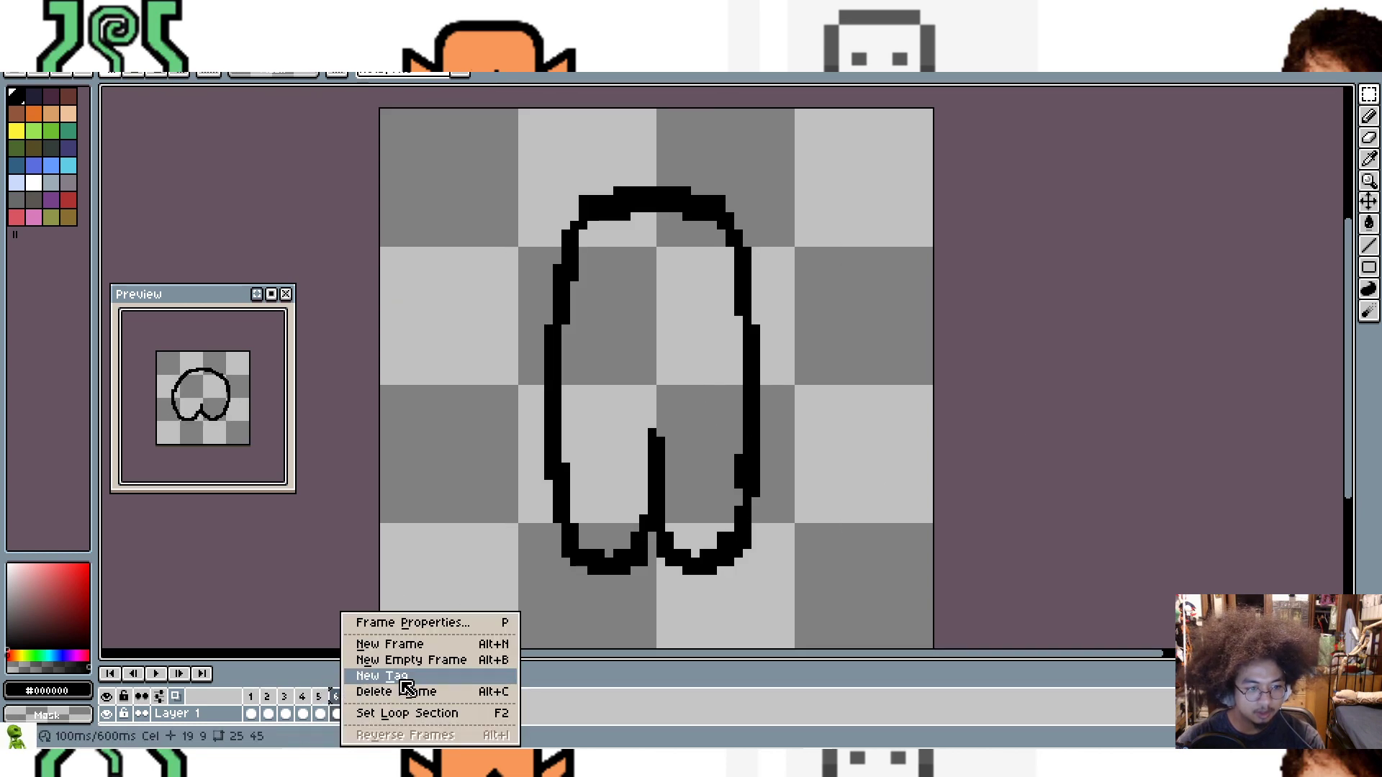
left_click(451, 661)
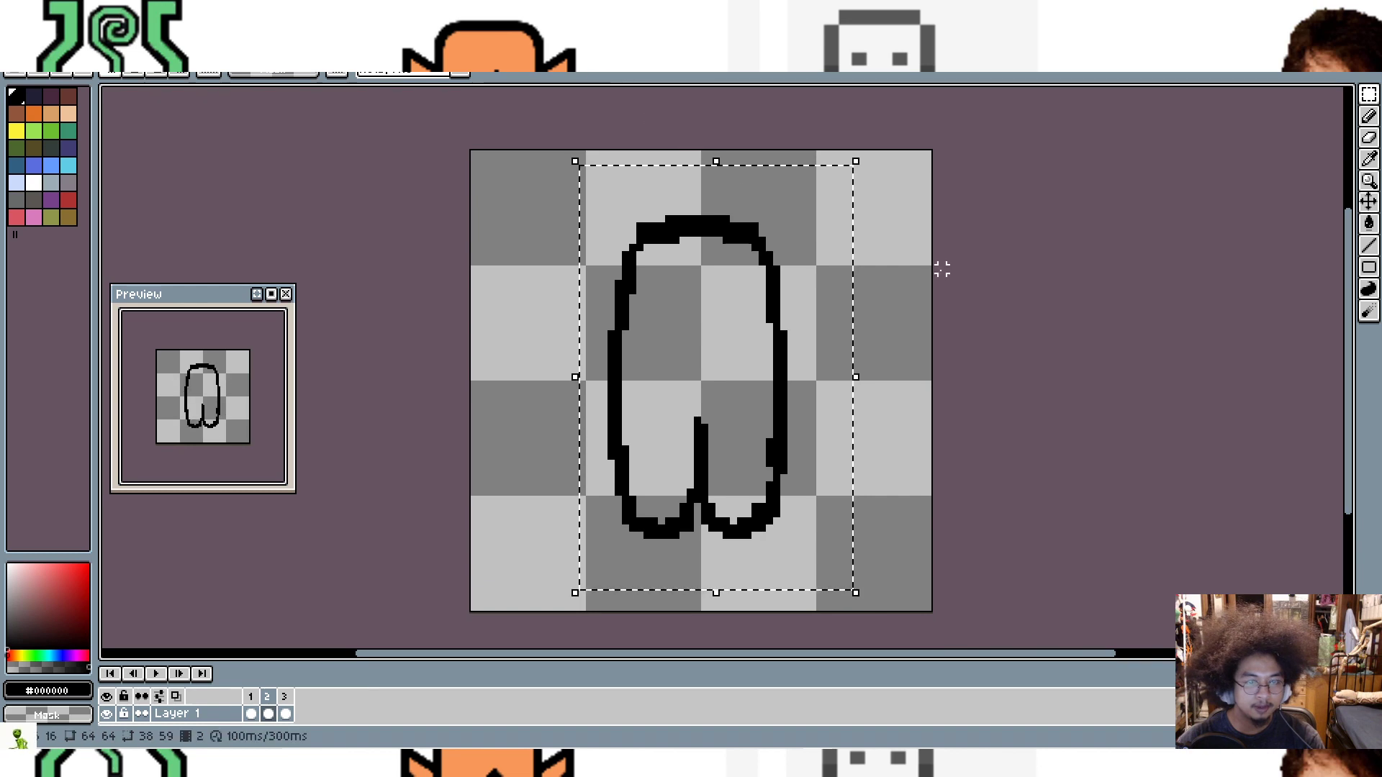
key("ctrl+d")
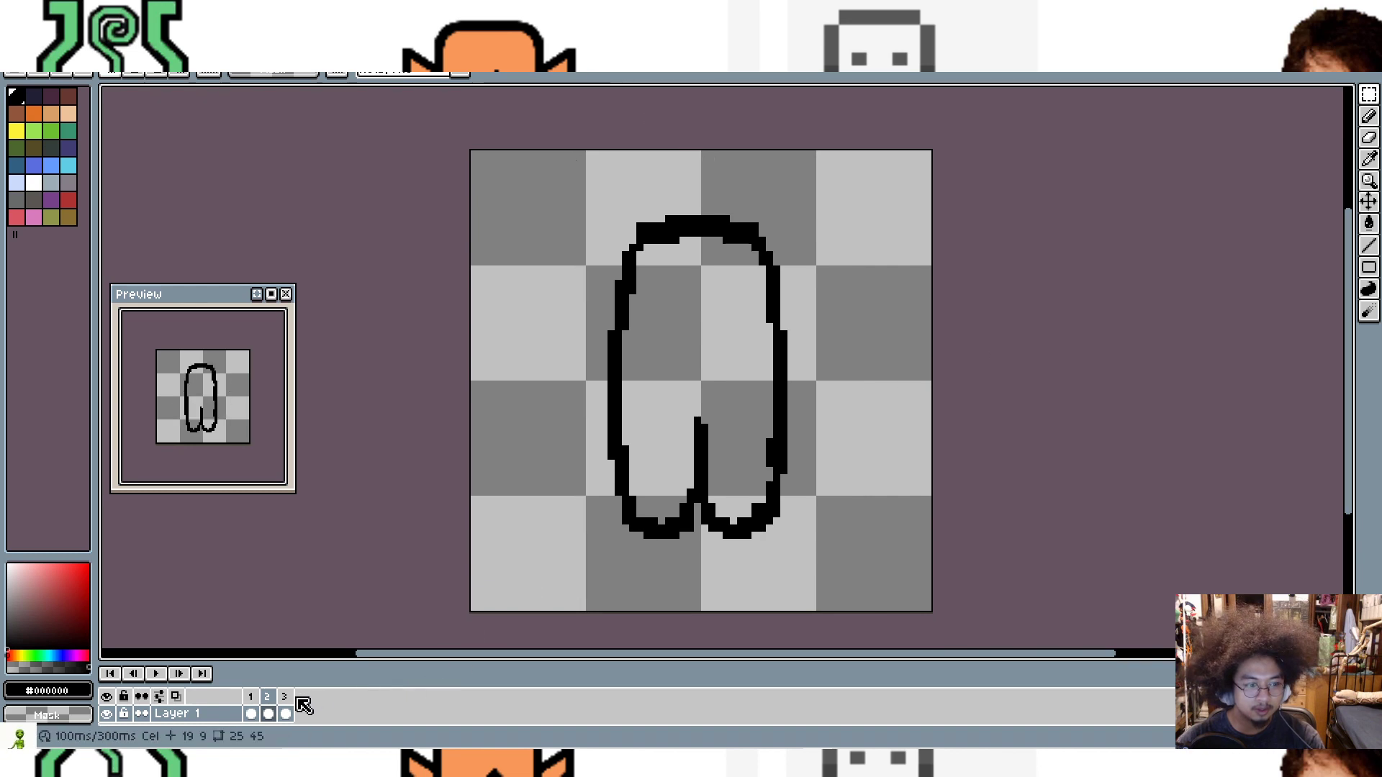
left_click(288, 705)
left_click_drag(495, 189, 864, 591)
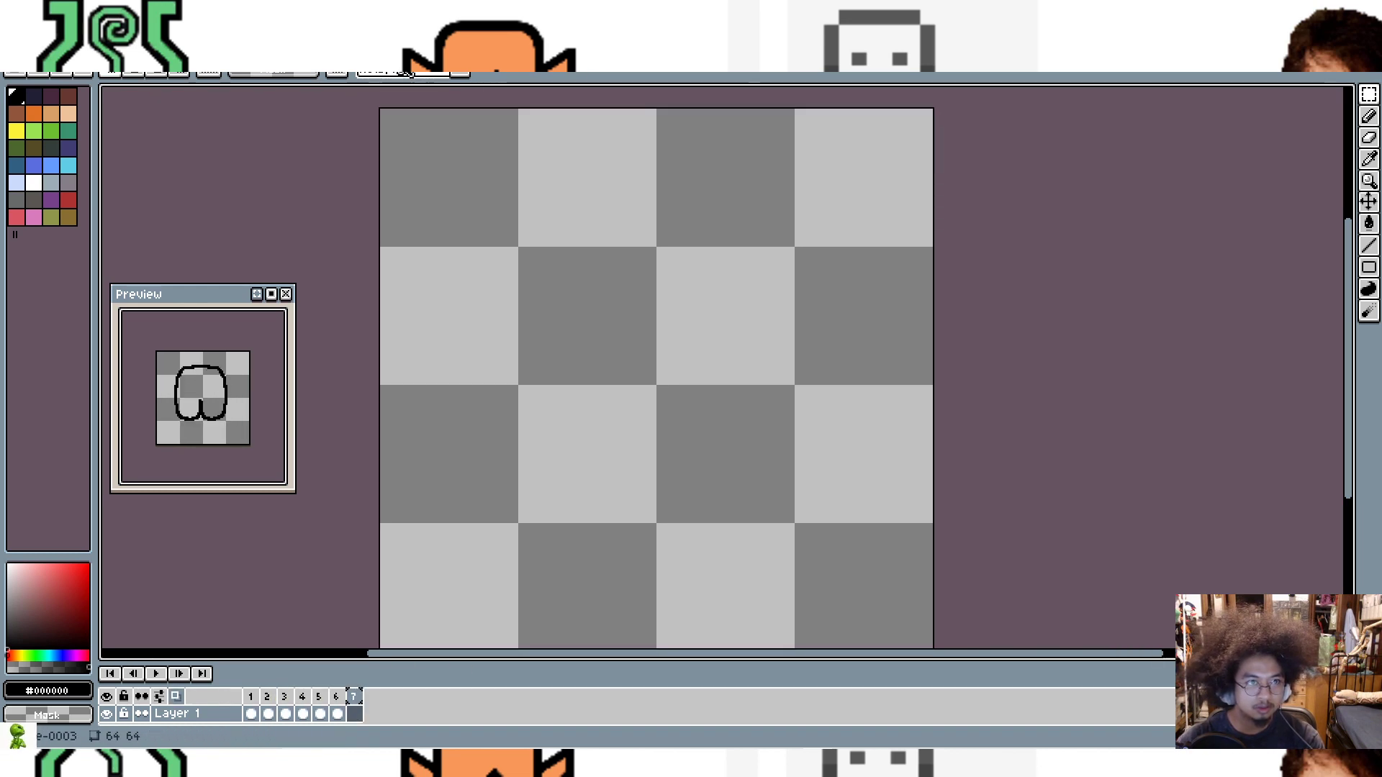
key("ctrl+v")
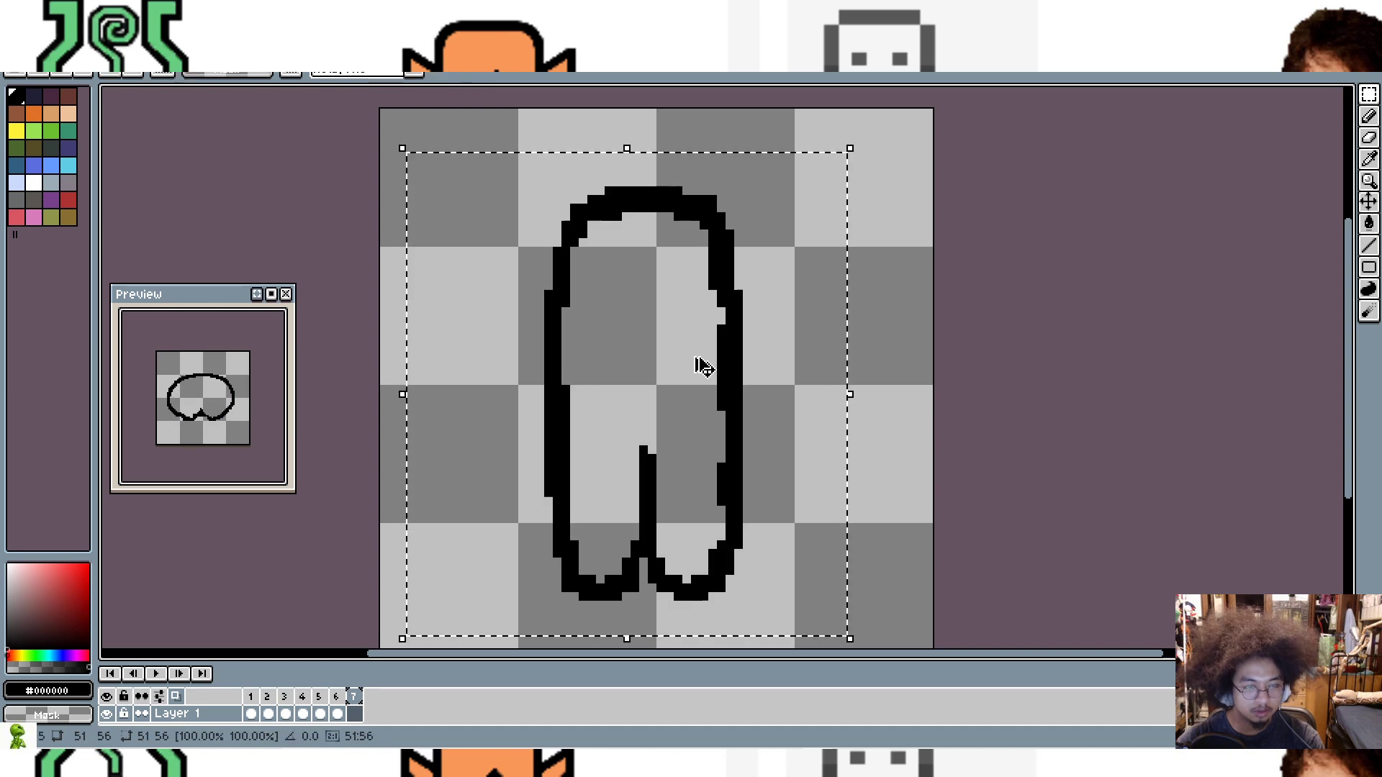
key("ctrl+d")
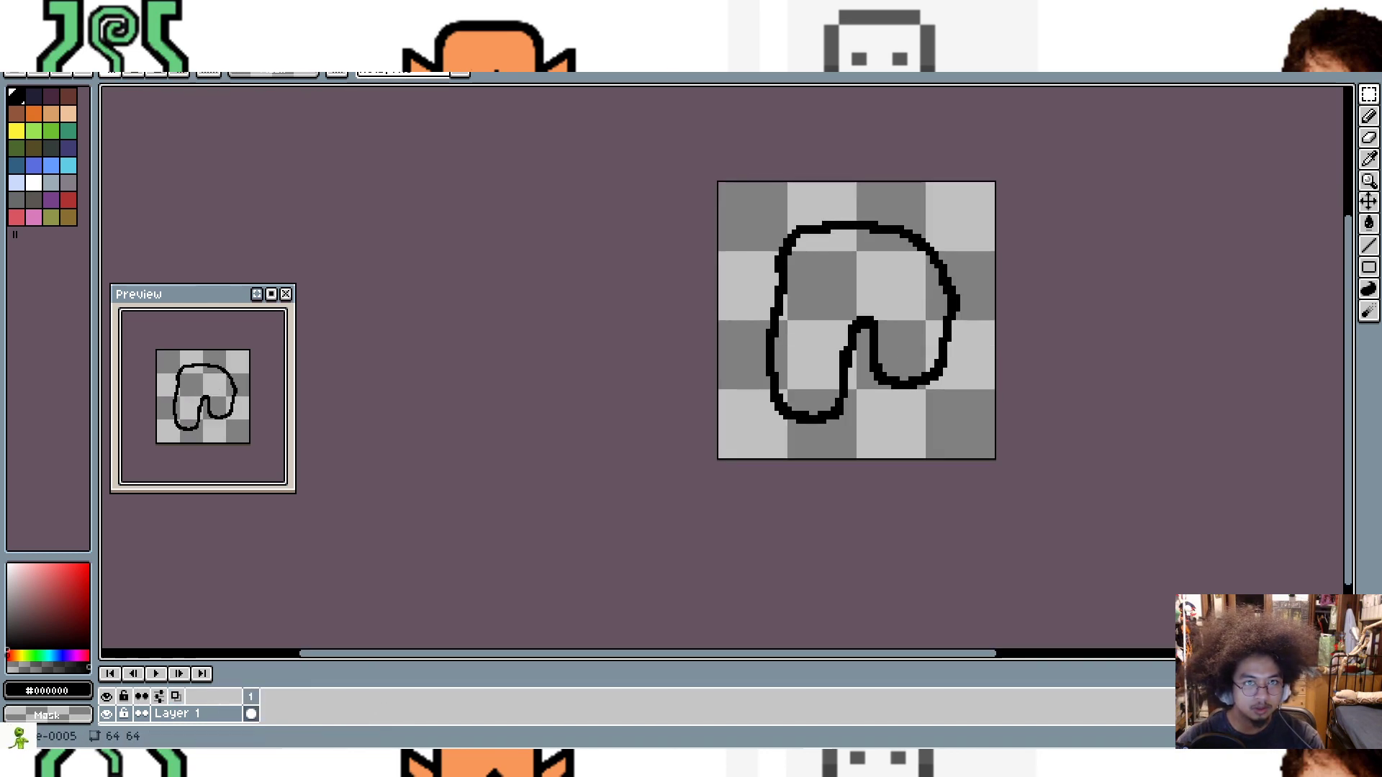
Step: Copy the entire canvas of the single-frame sprite with the raised leg and return to the seven-frame animation
left_click(403, 44)
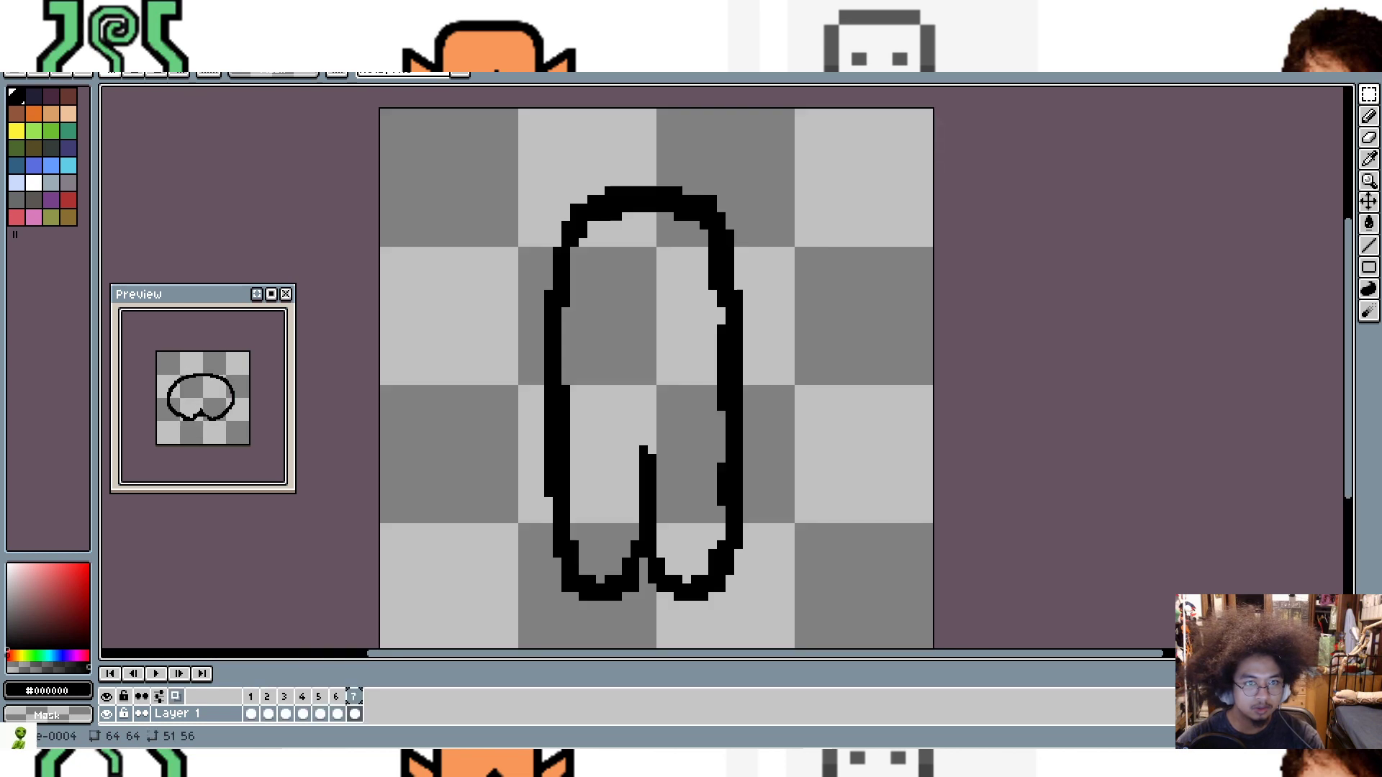
left_click(518, 43)
left_click(633, 43)
left_click_drag(630, 145, 791, 291)
key("ctrl+a")
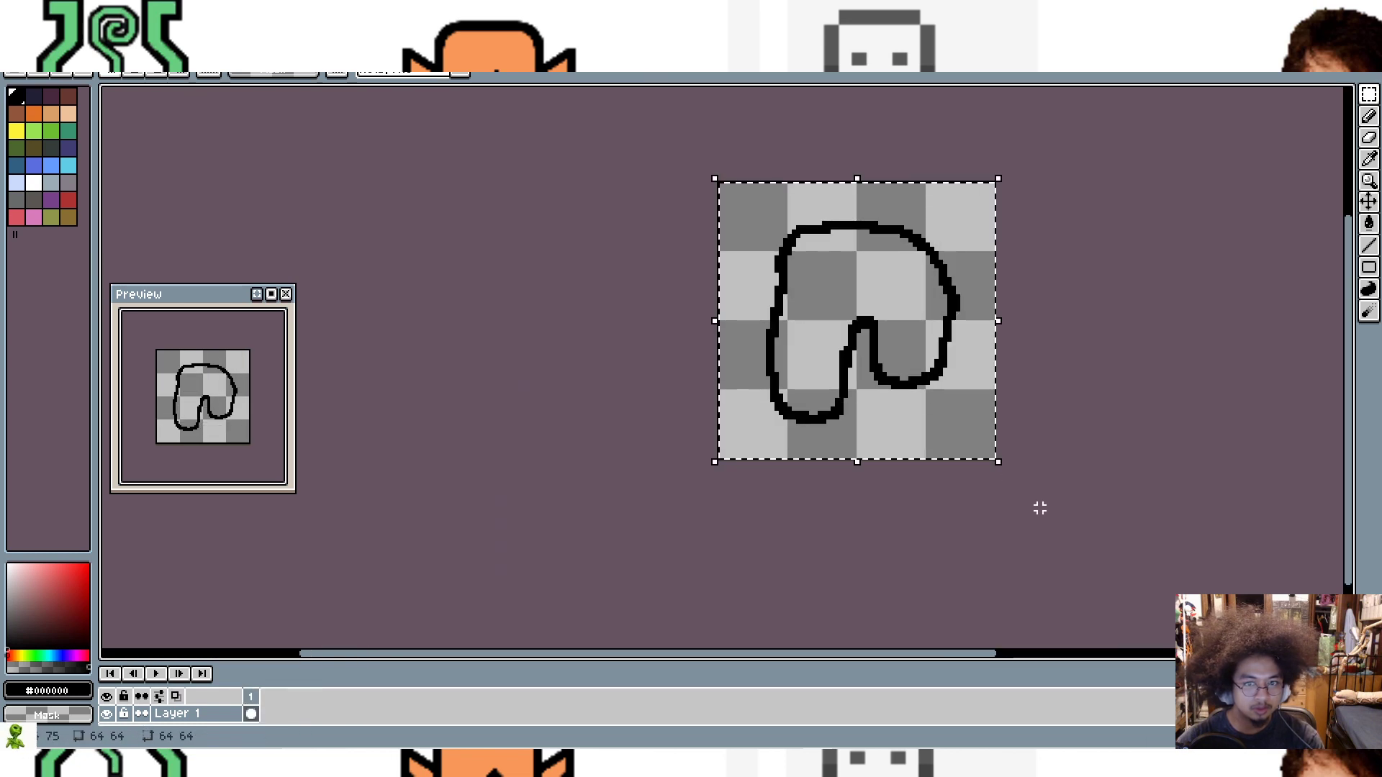
key("ctrl+Tab")
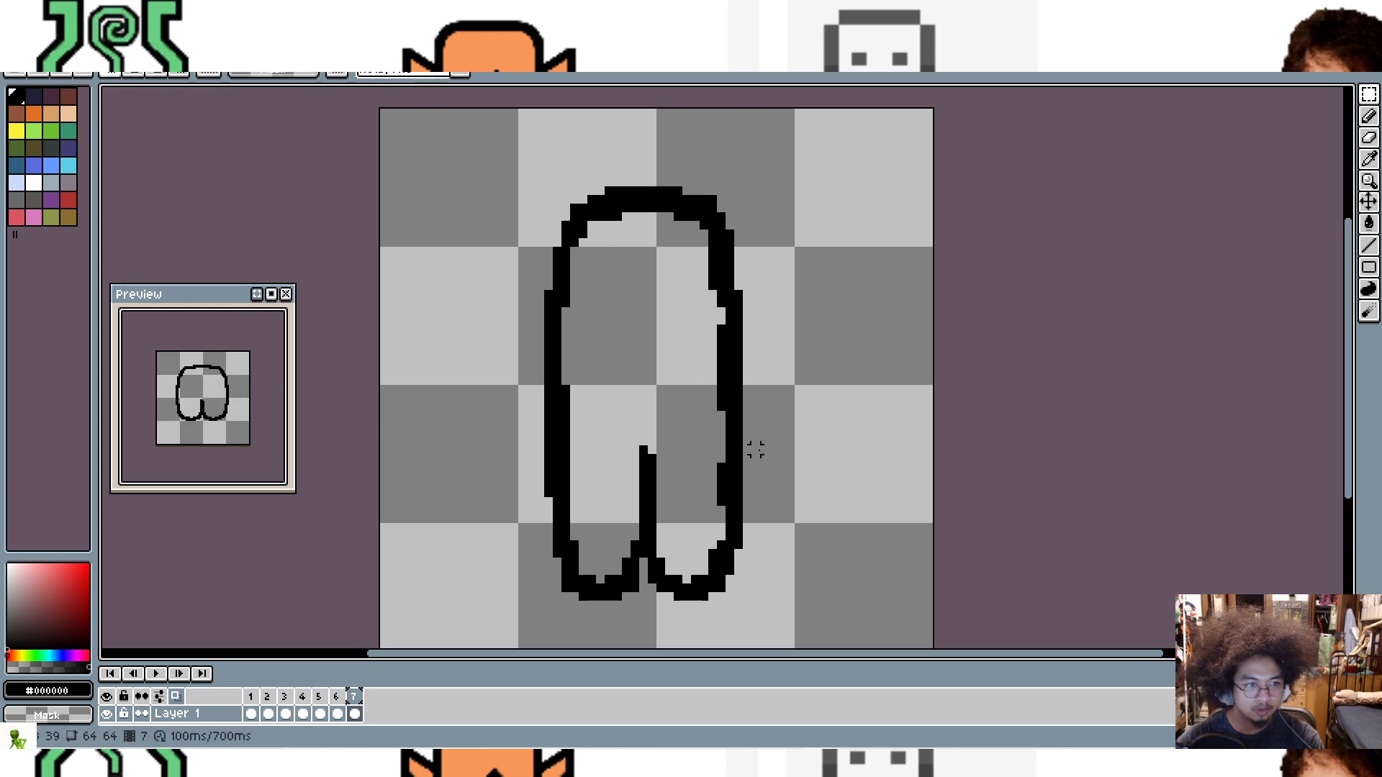
Step: Add an empty frame after frame 7 and paste the raised-leg outline into it
left_click(341, 697)
left_click(352, 698)
right_click(353, 696)
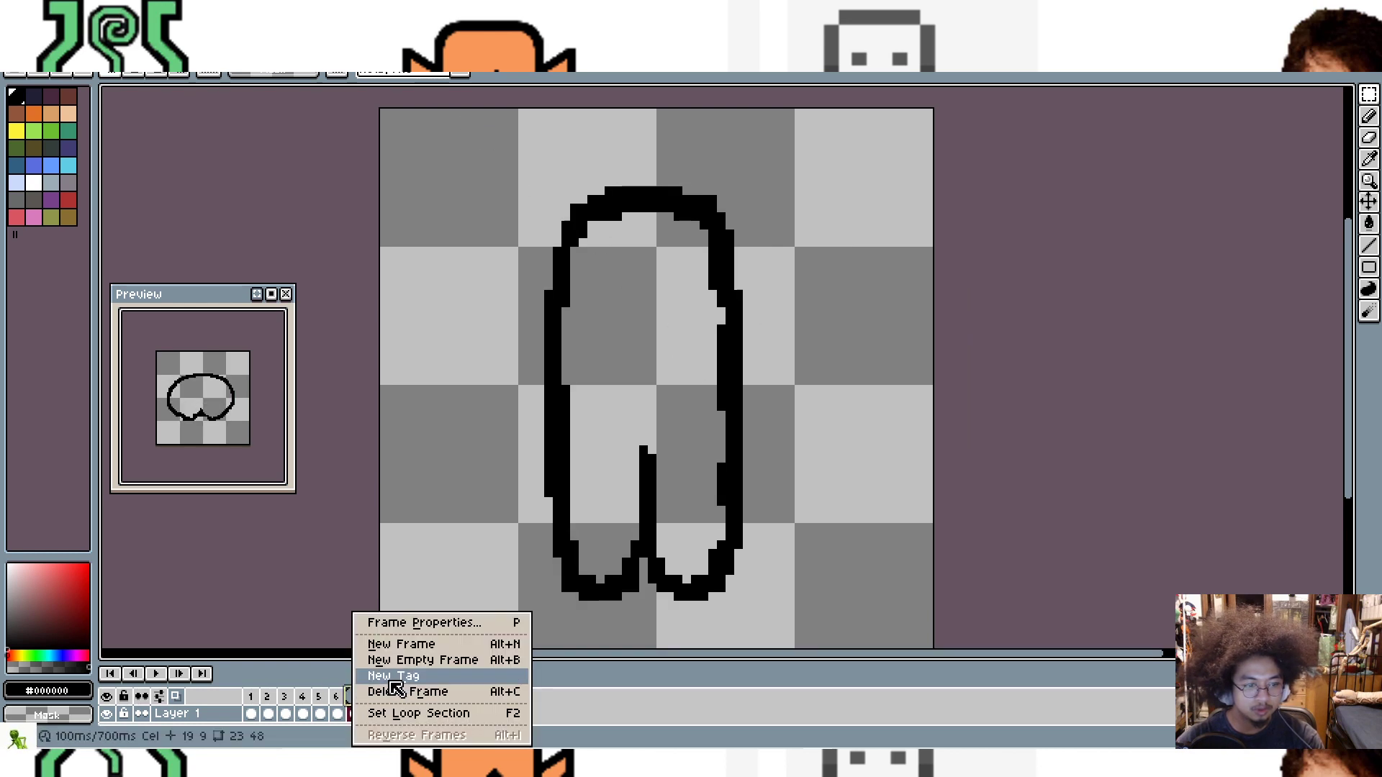
left_click(436, 660)
key("ctrl+v")
key("Return")
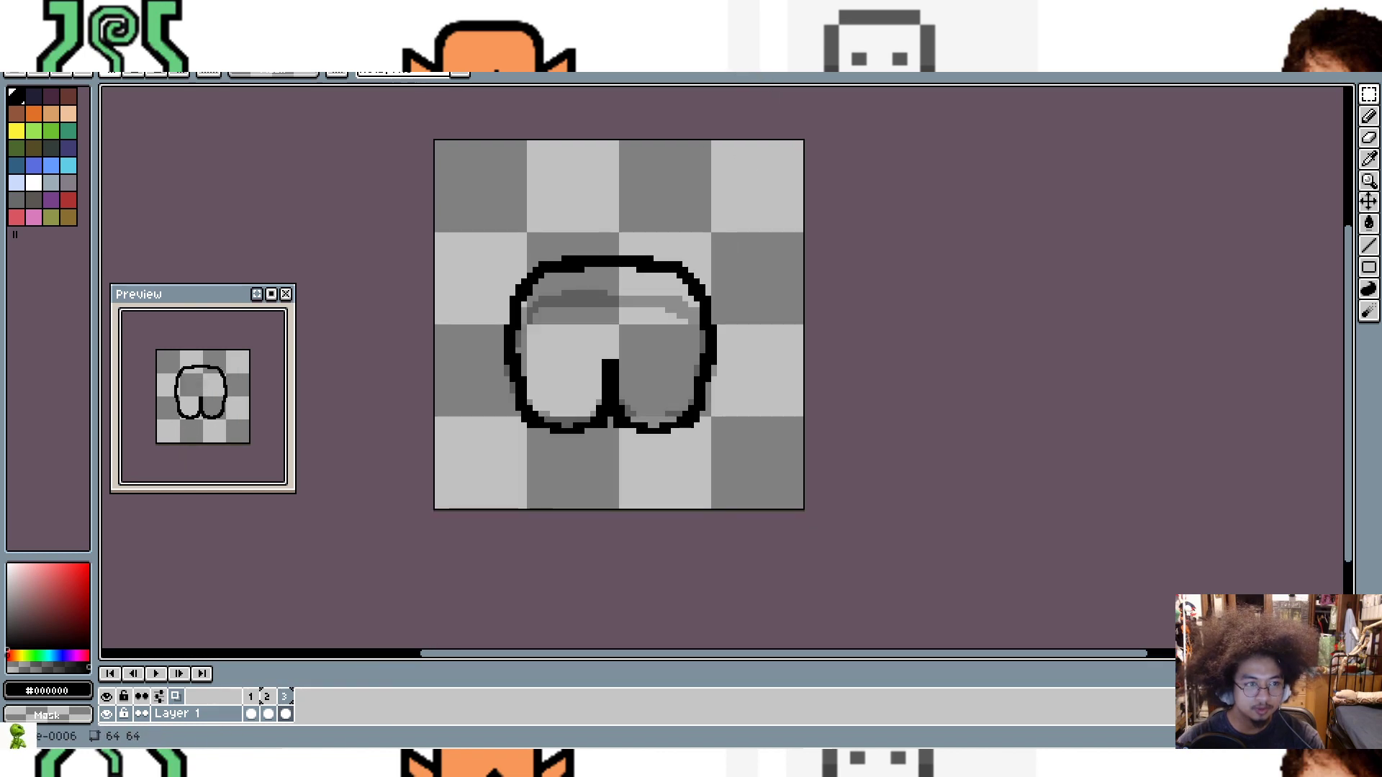
Step: Copy the outline from frame 3 of the crouching three-frame sprite and paste it into a new empty frame 9
left_click_drag(467, 202, 764, 529)
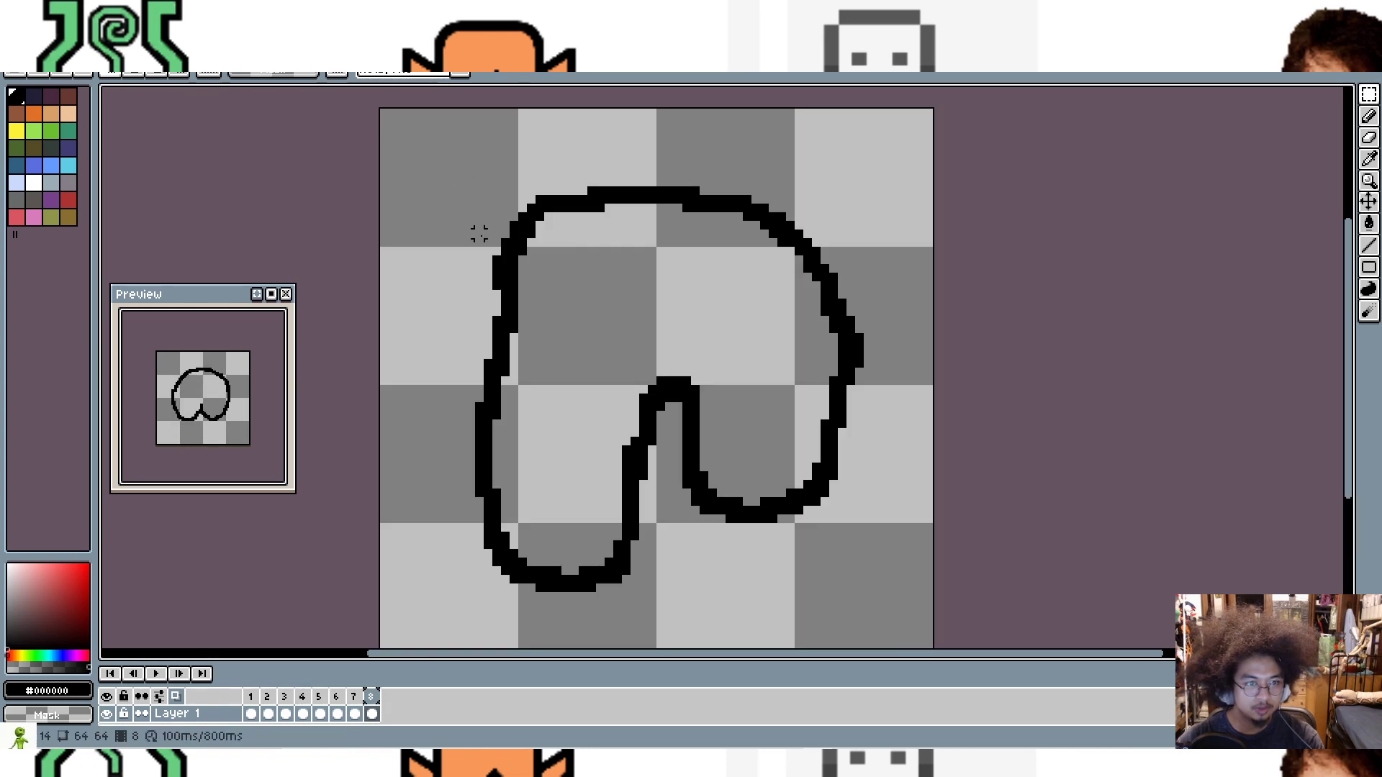
right_click(369, 702)
left_click(379, 705)
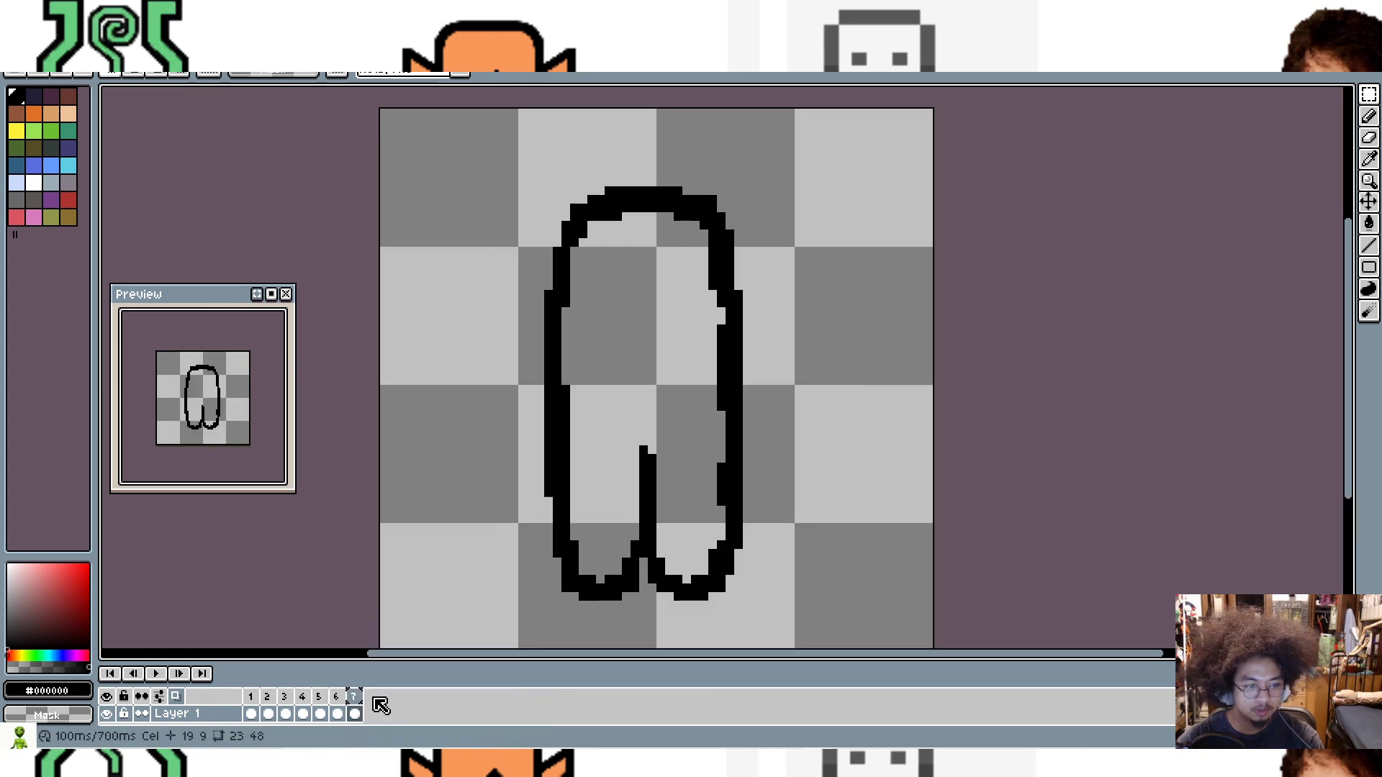
key("ctrl+z")
right_click(372, 698)
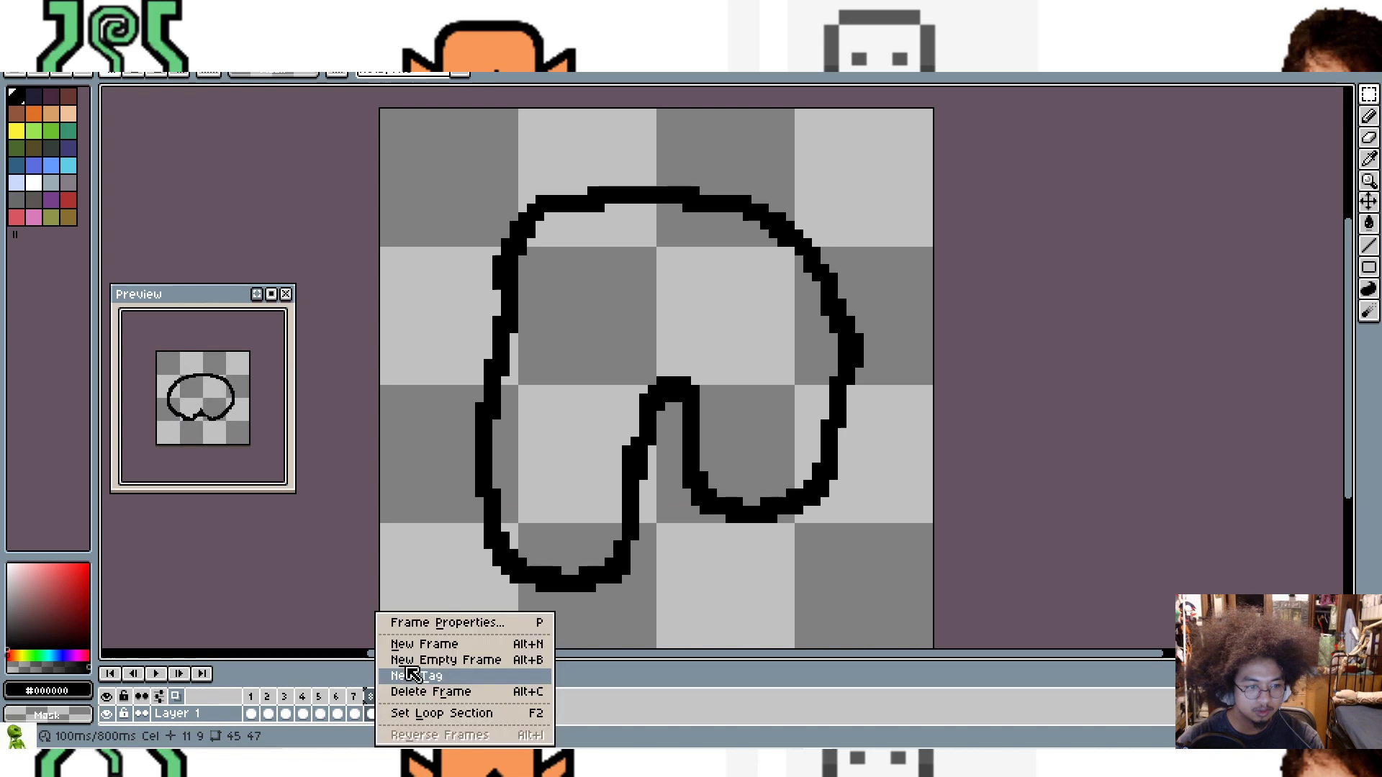
left_click(448, 658)
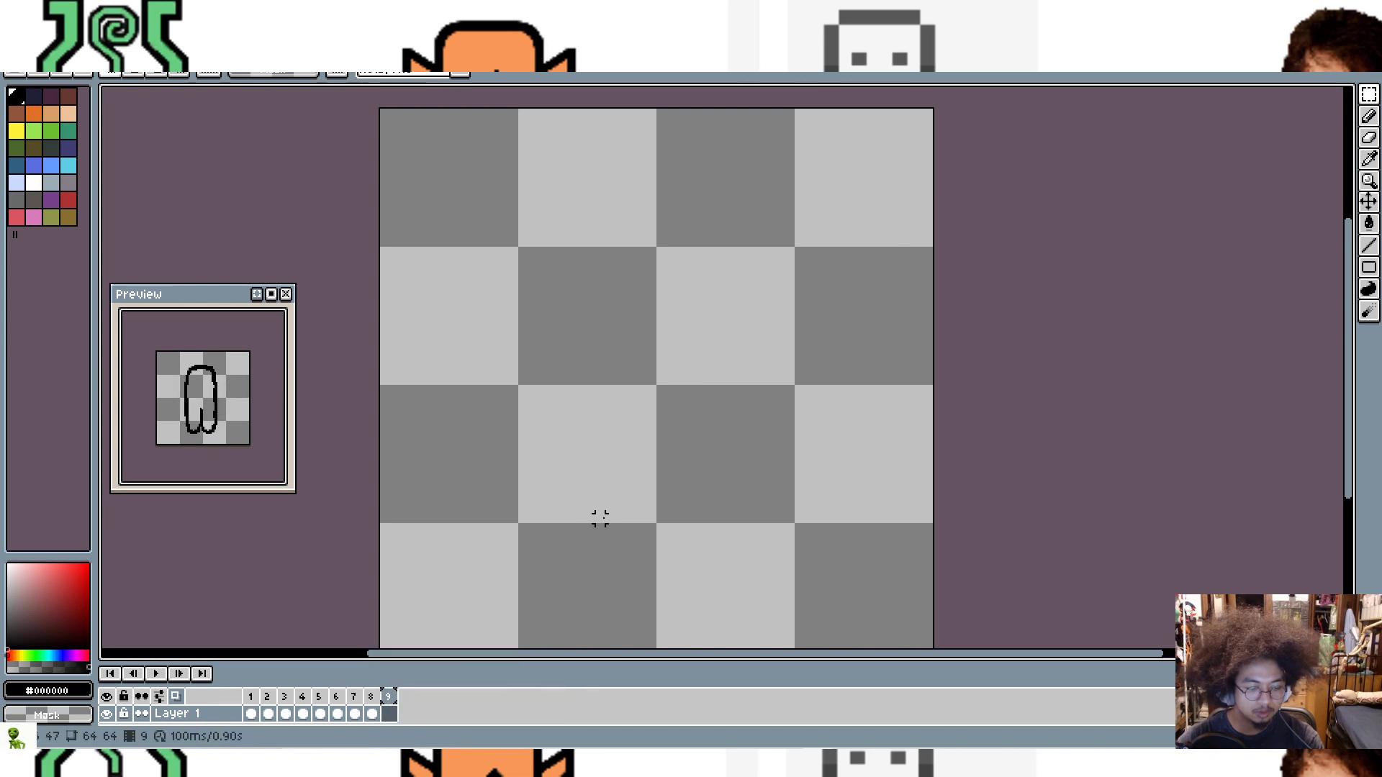
key("ctrl+v")
left_click(1067, 432)
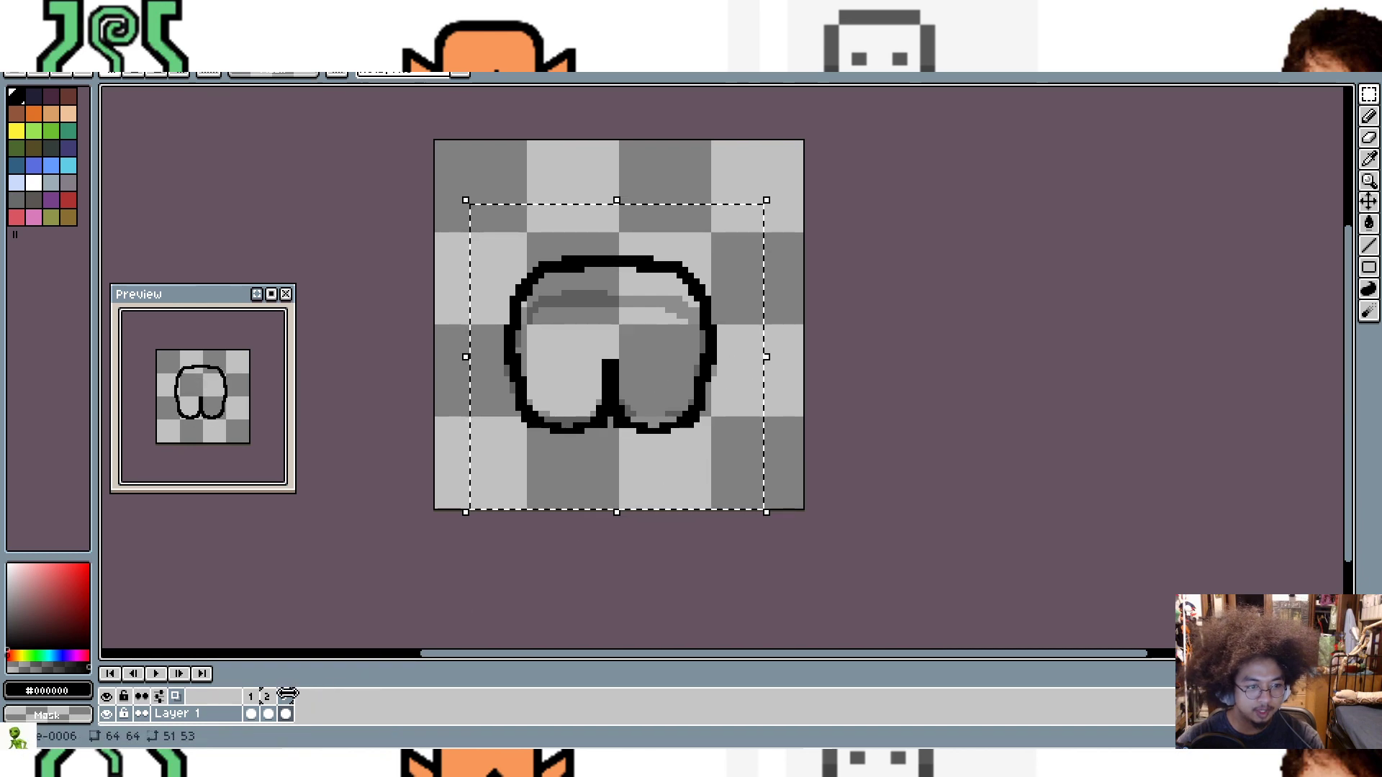
Step: Replace frame 9's outline with the one copied from frame 1 of the crouching three-frame sprite
left_click(251, 706)
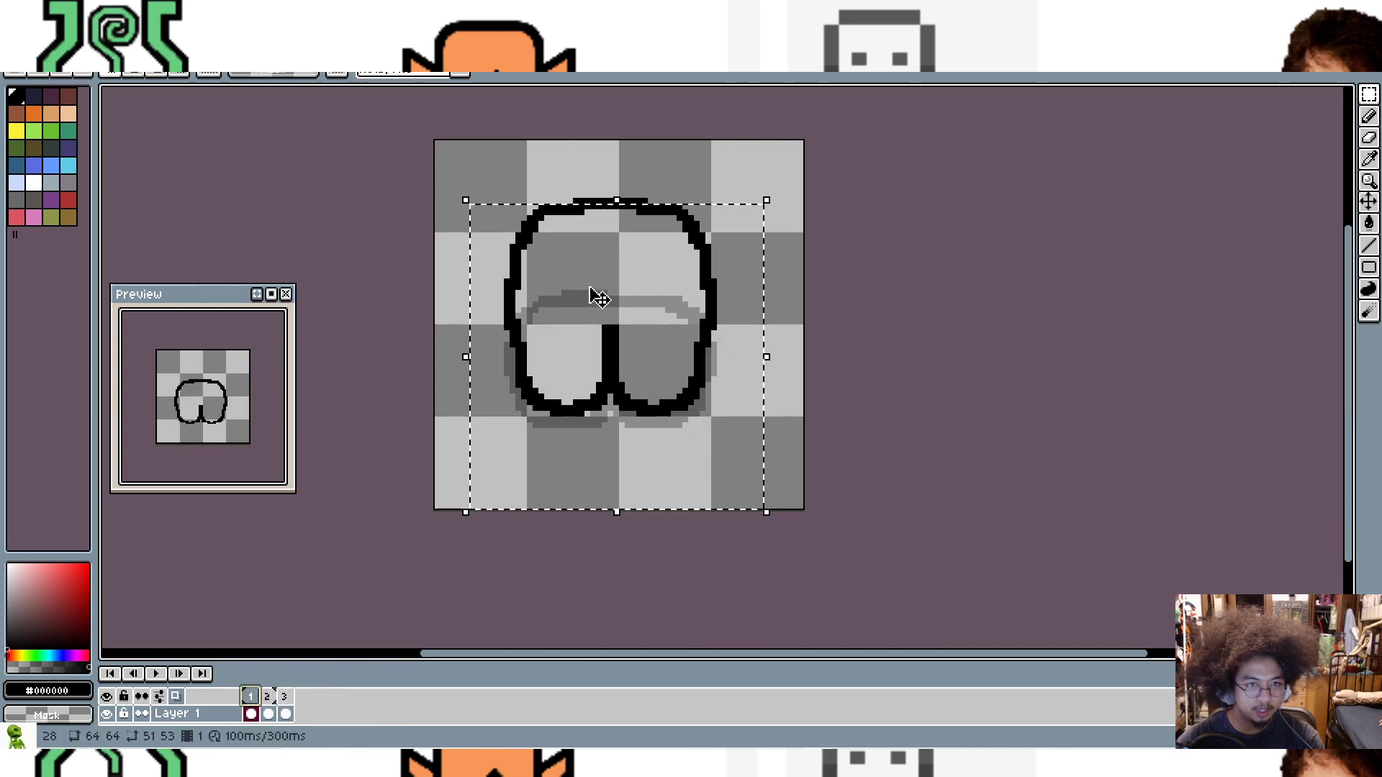
key("ctrl+d")
mouse_move(447, 154)
left_mouse_down()
mouse_move(776, 442)
mouse_move(876, 466)
left_mouse_up()
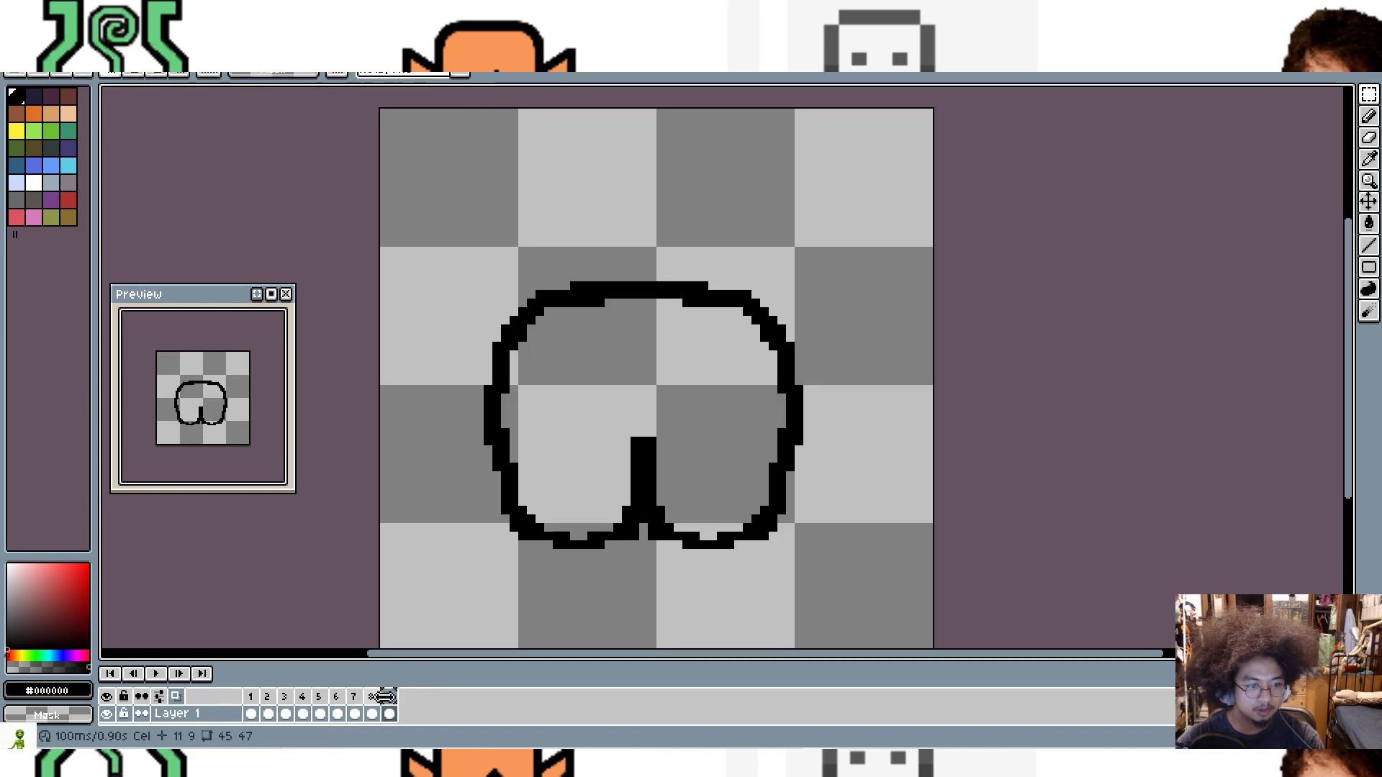
left_click_drag(420, 192, 815, 577)
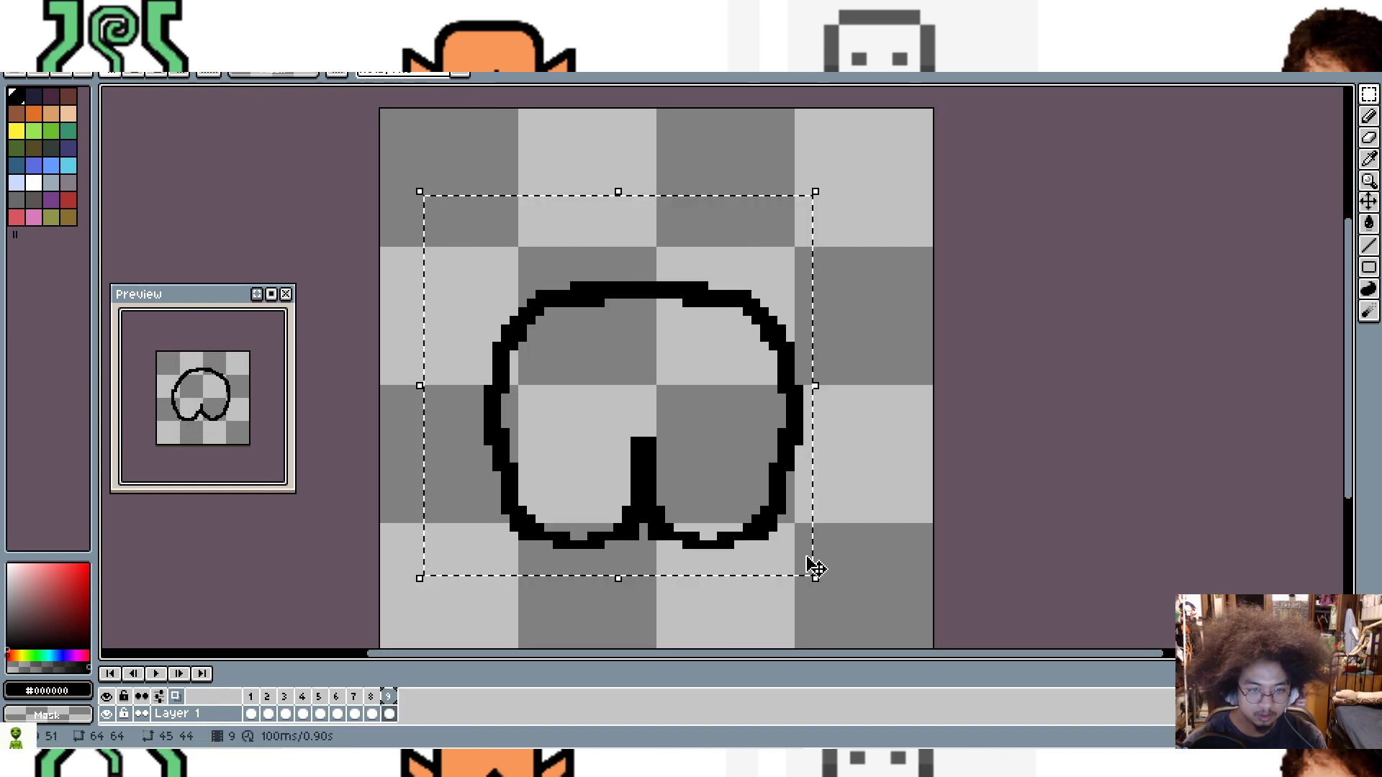
key("Delete")
key("ctrl+v")
left_click(1058, 354)
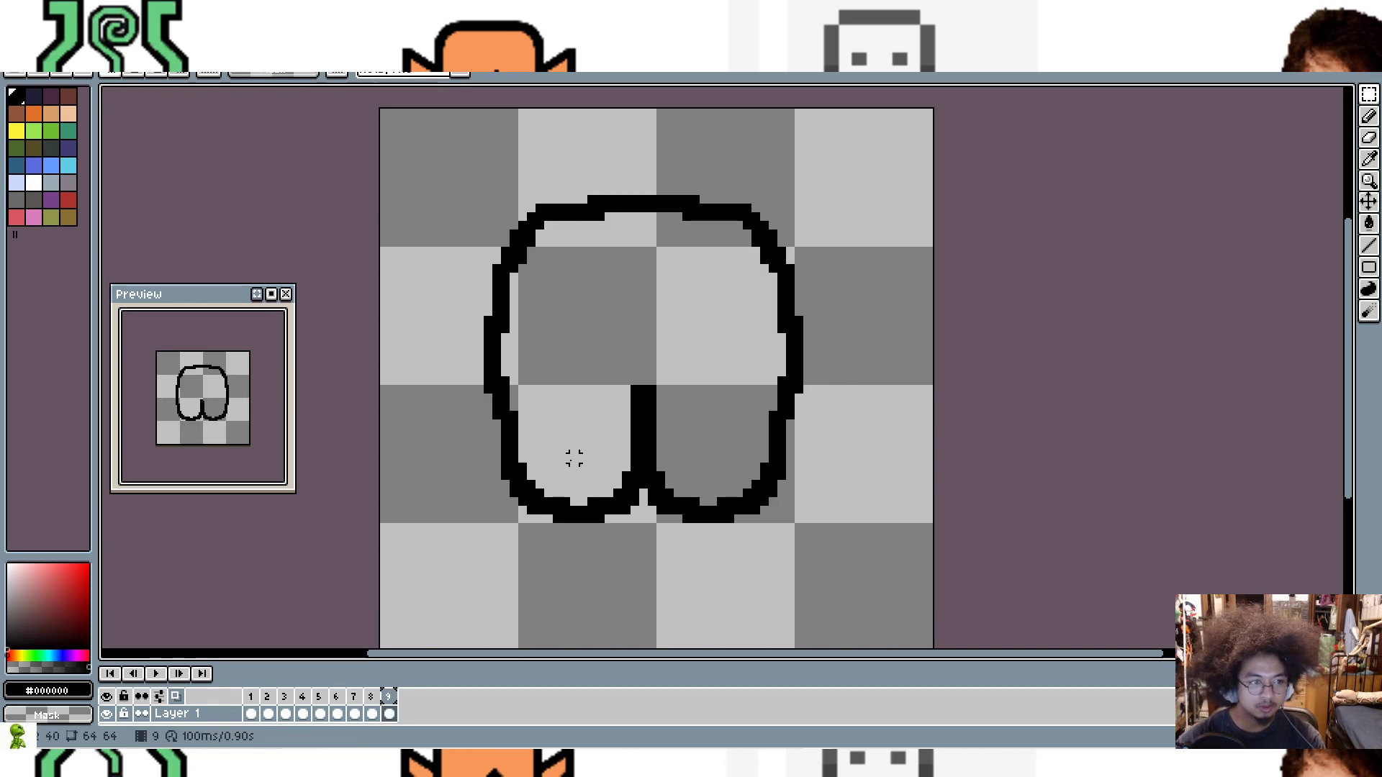
Step: Add an empty frame 10 and paste into it the low outline copied from frame 2 of the crouching sprite
right_click(394, 698)
left_click(487, 658)
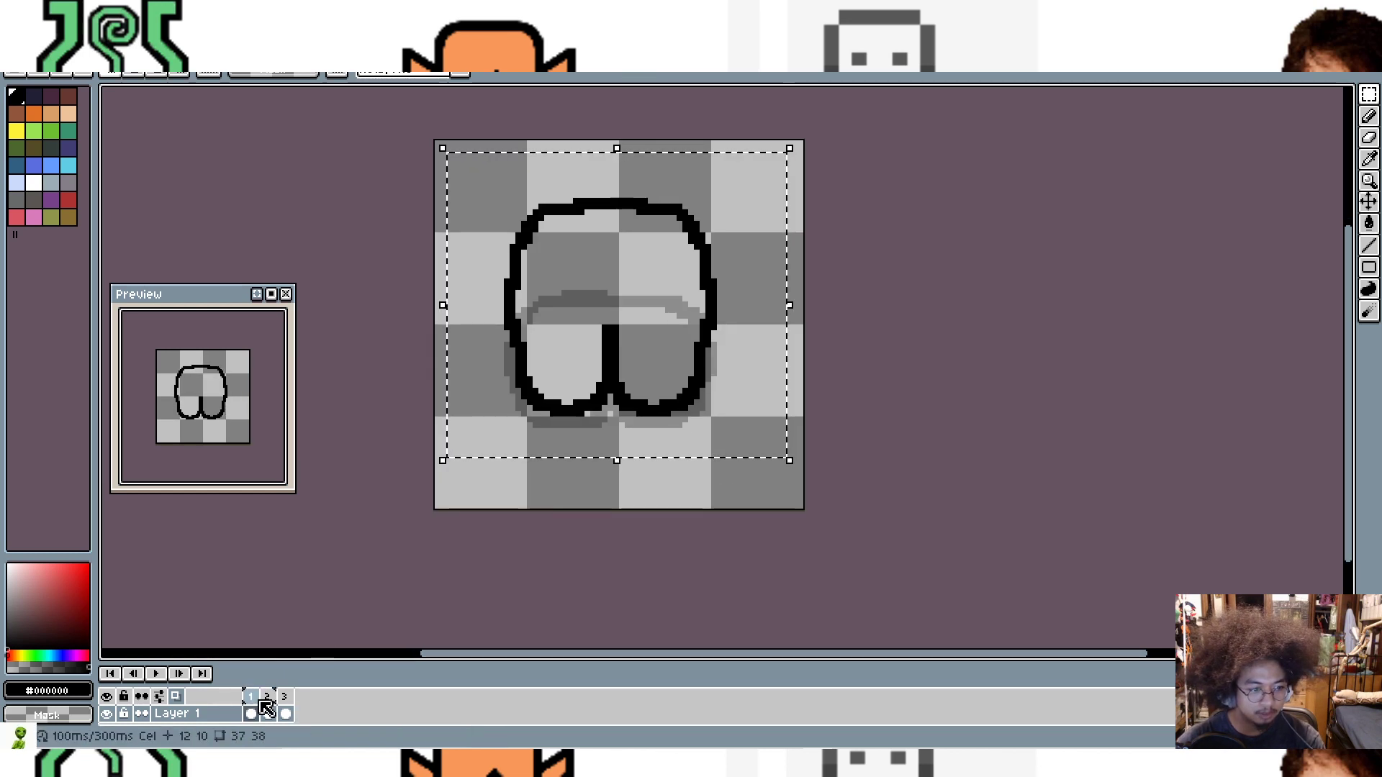
left_click(269, 695)
left_click_drag(449, 178, 764, 471)
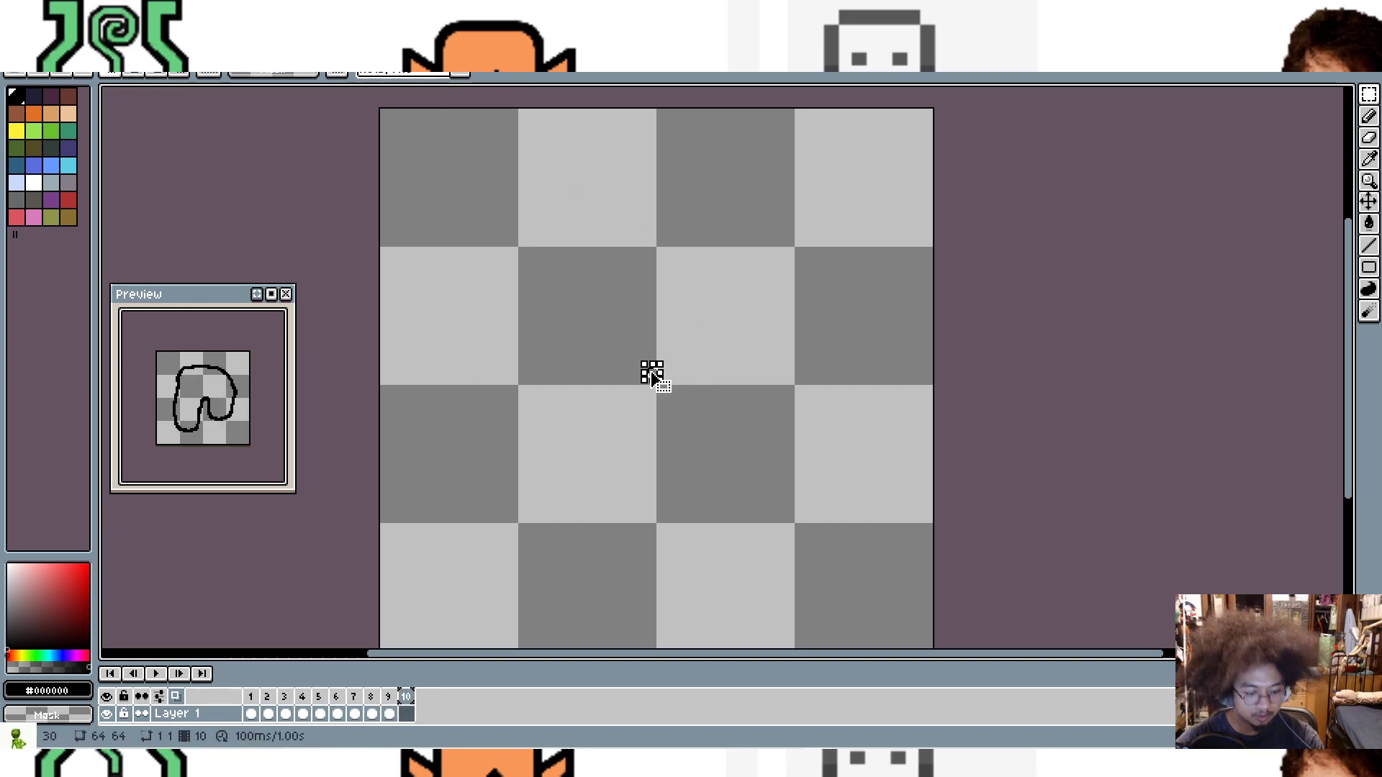
key("ctrl+v")
key("ctrl+d")
Step: Add an empty frame 11 and paste into it the outline copied from frame 3 of the crouching sprite
right_click(405, 696)
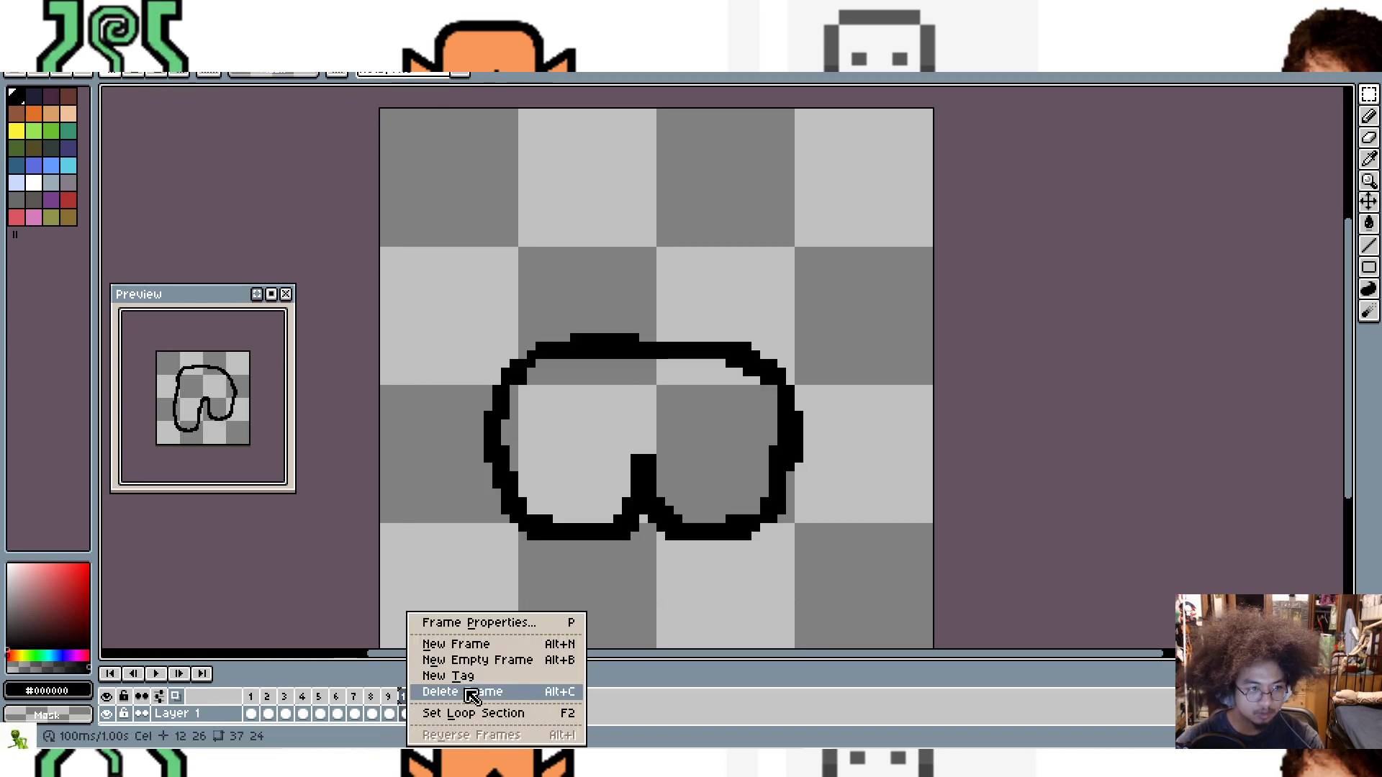
left_click(509, 659)
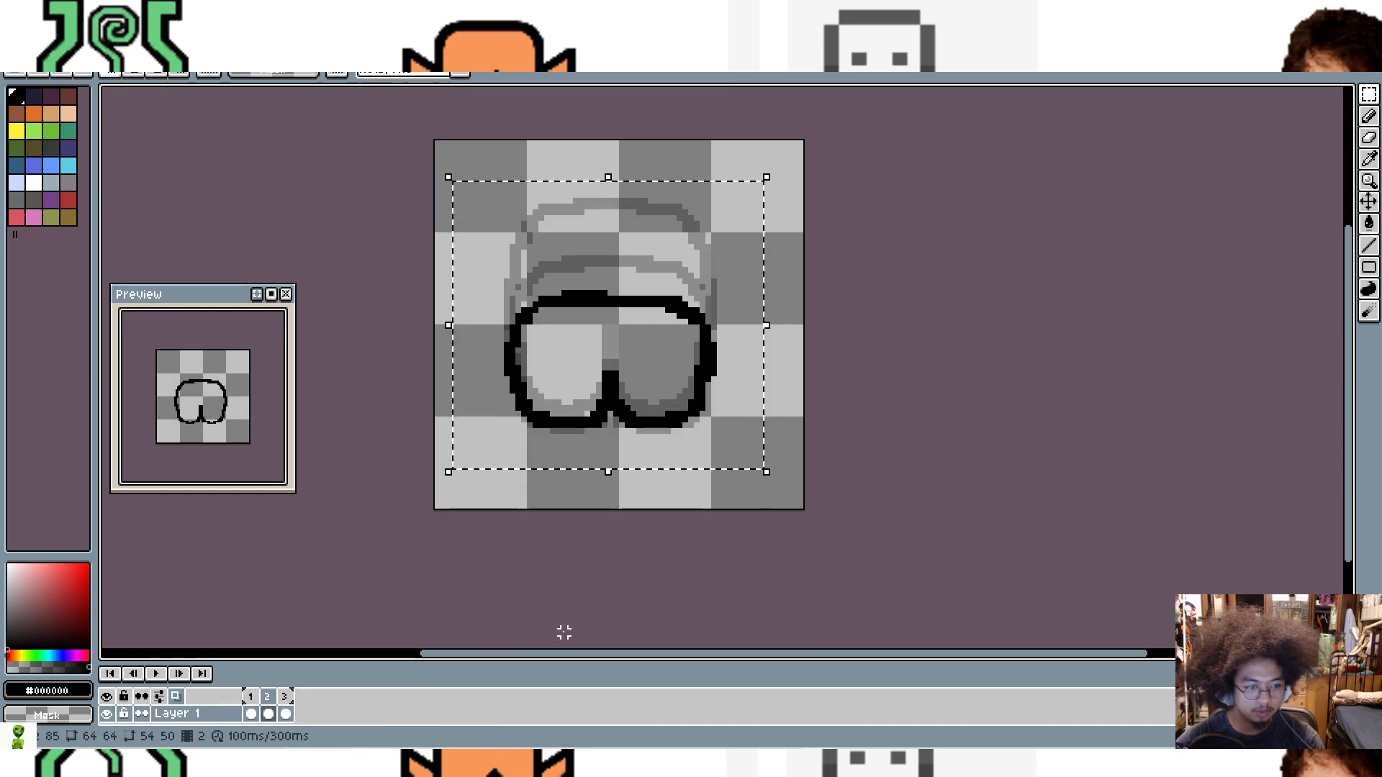
key("ctrl+d")
left_click(292, 696)
left_click_drag(434, 207, 813, 478)
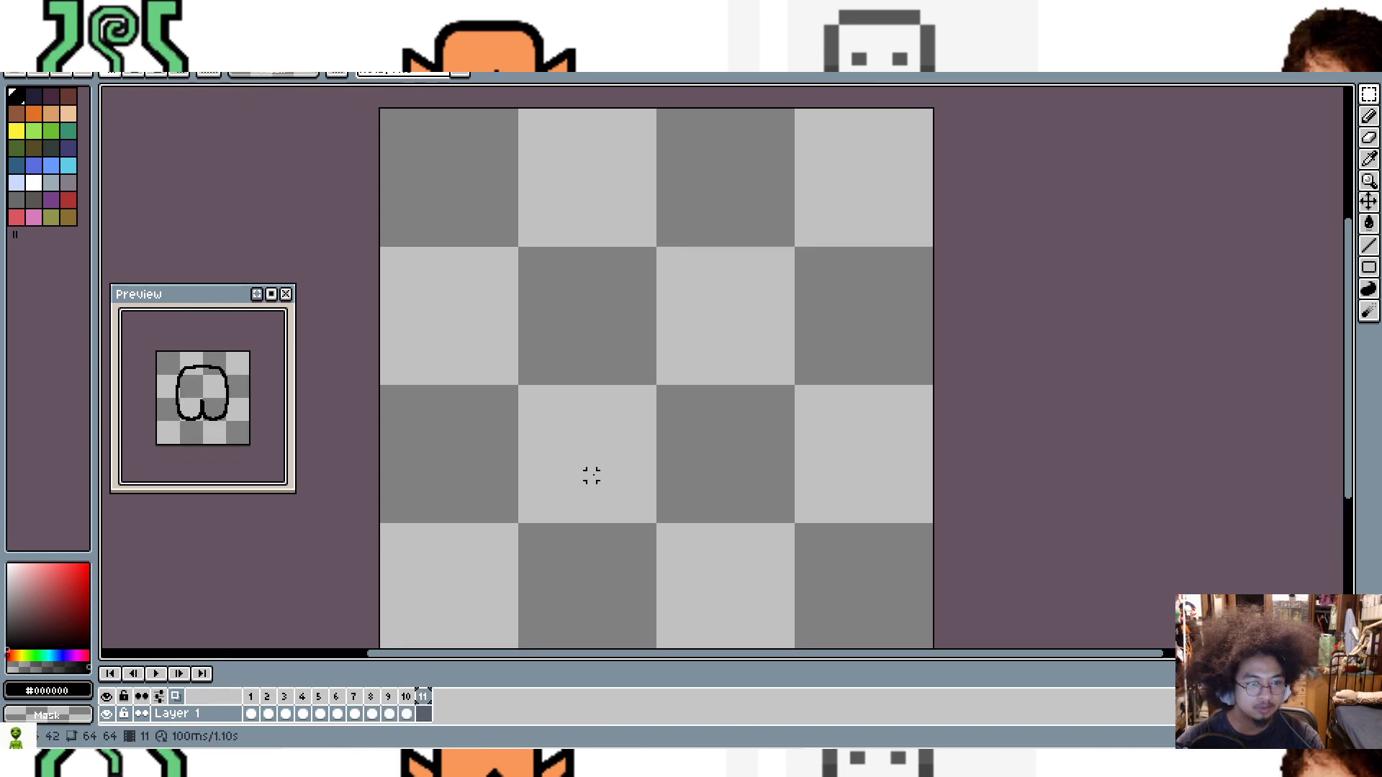
key("ctrl+v")
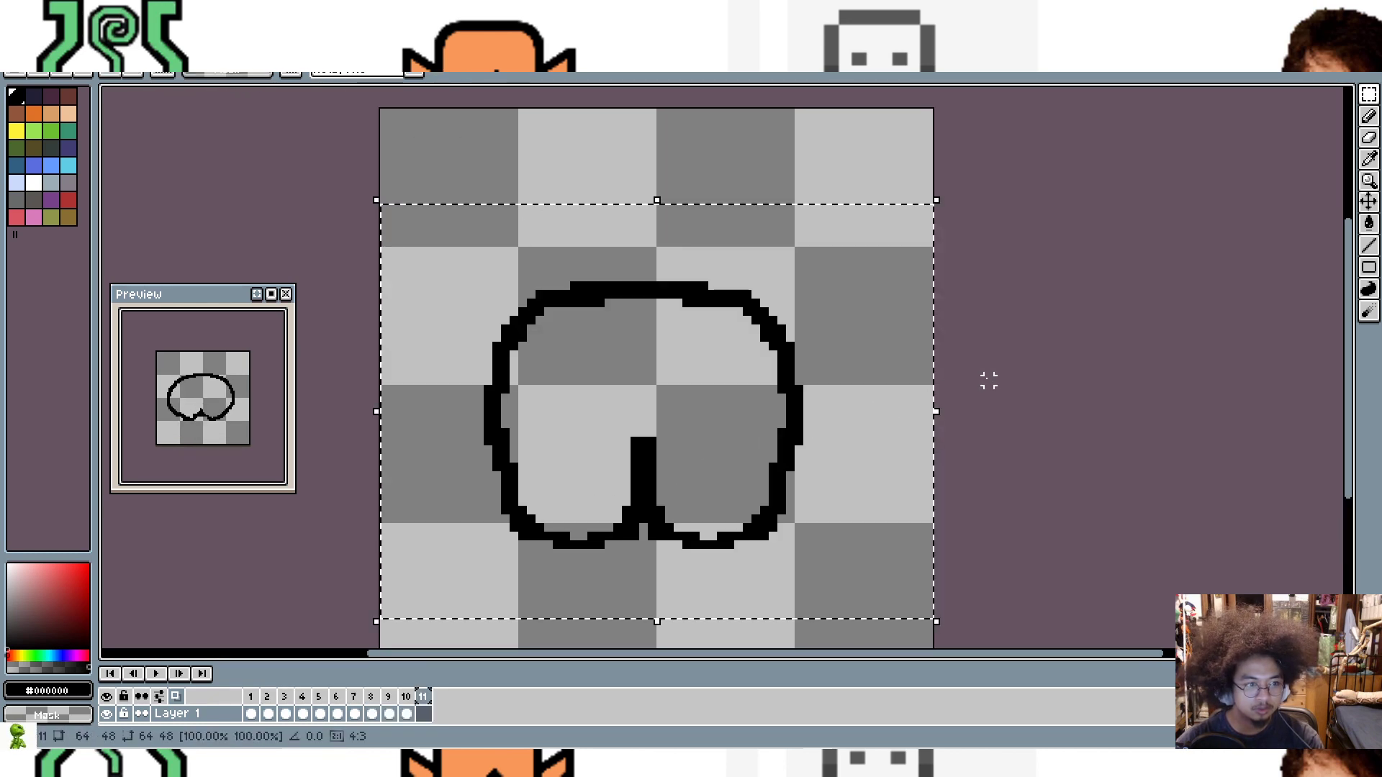
key("ctrl+d")
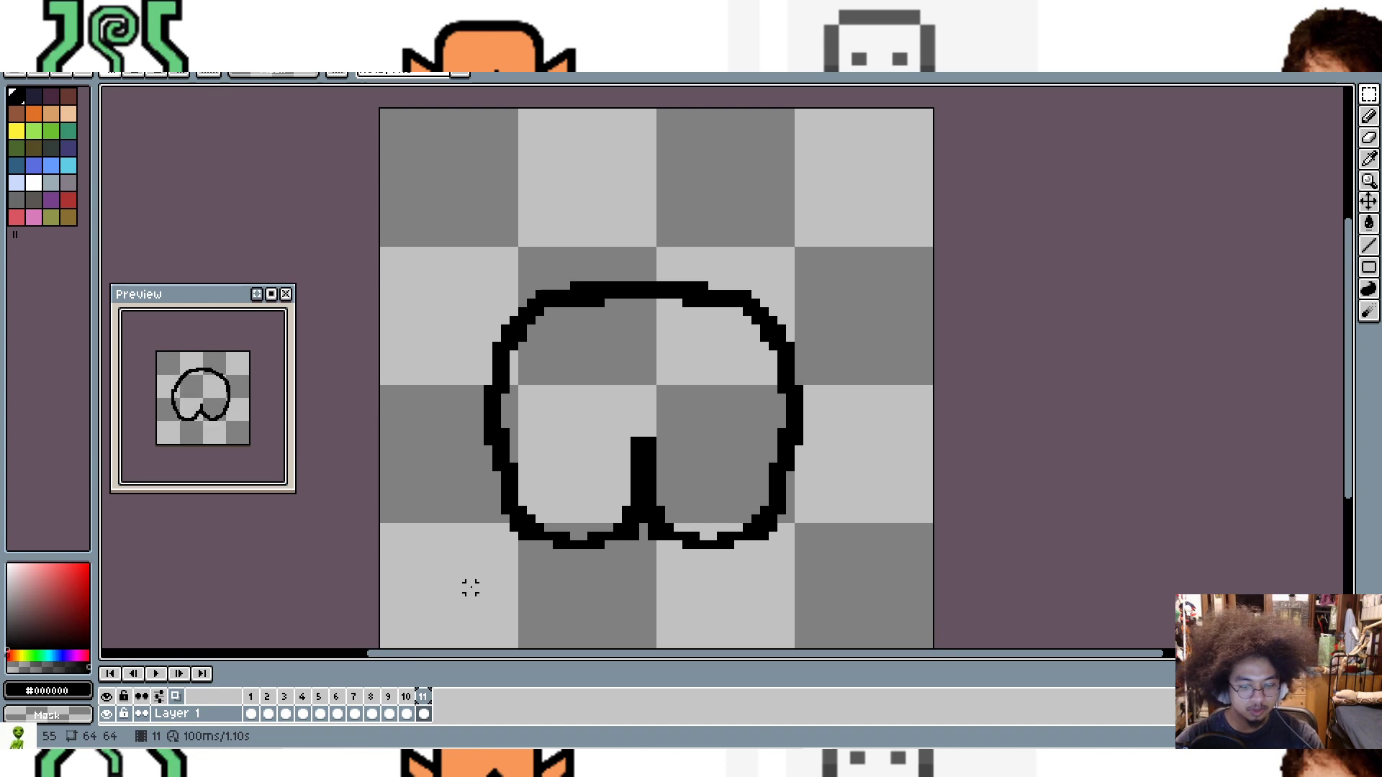
Step: Return to frame 1 and step back and forth through the first four frames to review the combined animation
key("Left")
key("Left")
key("Left")
key("Left")
key("Left")
key("Left")
key("Left")
key("Left")
key("Left")
key("Left")
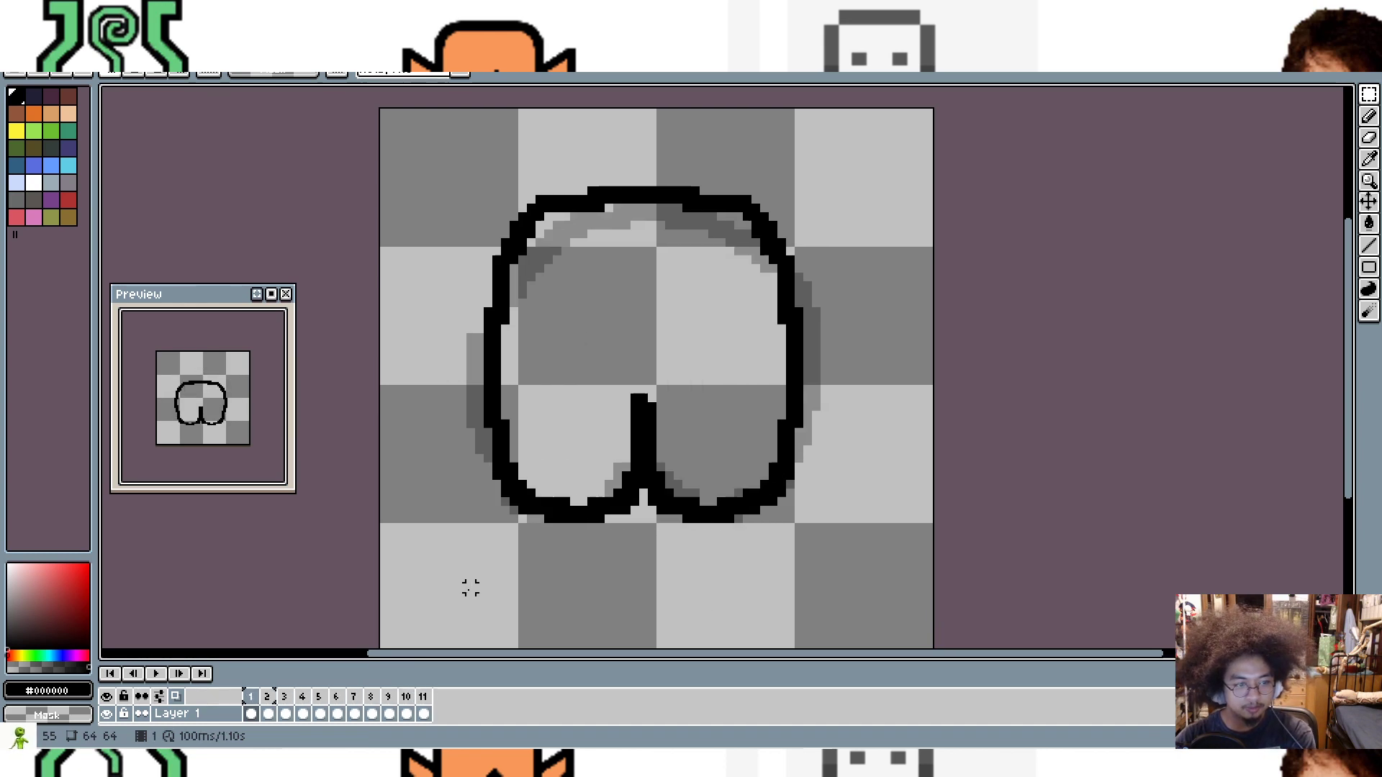
key("Right")
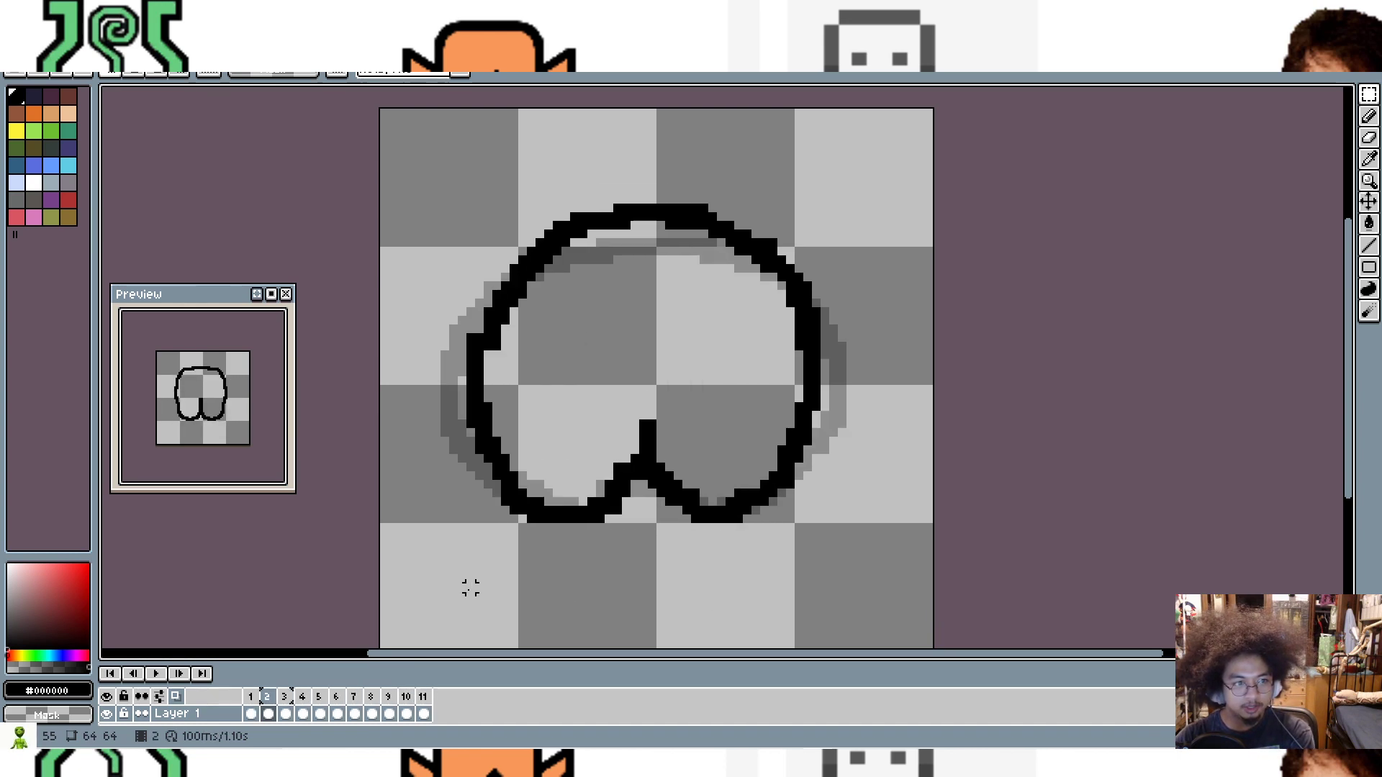
key("Right")
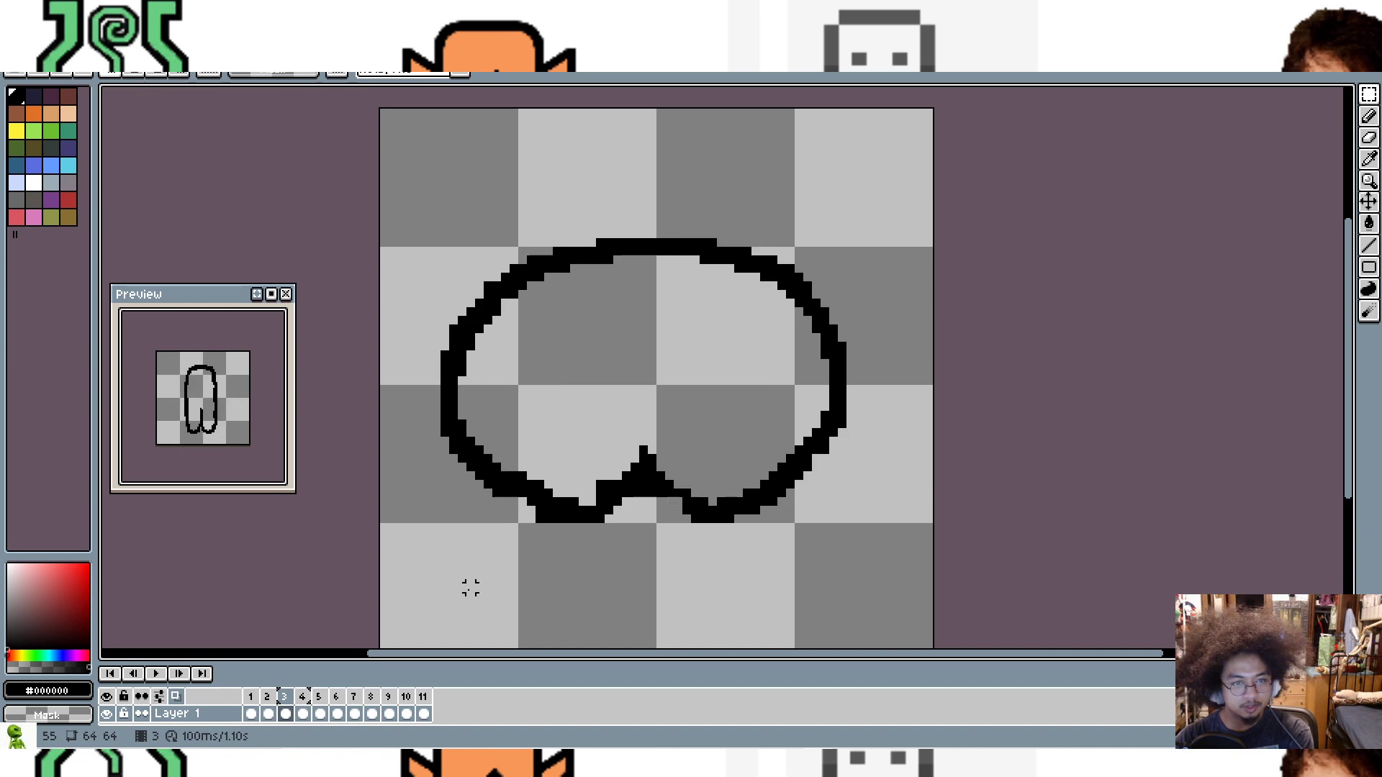
key("Left")
key("Left")
key("Right")
key("Right")
key("Right")
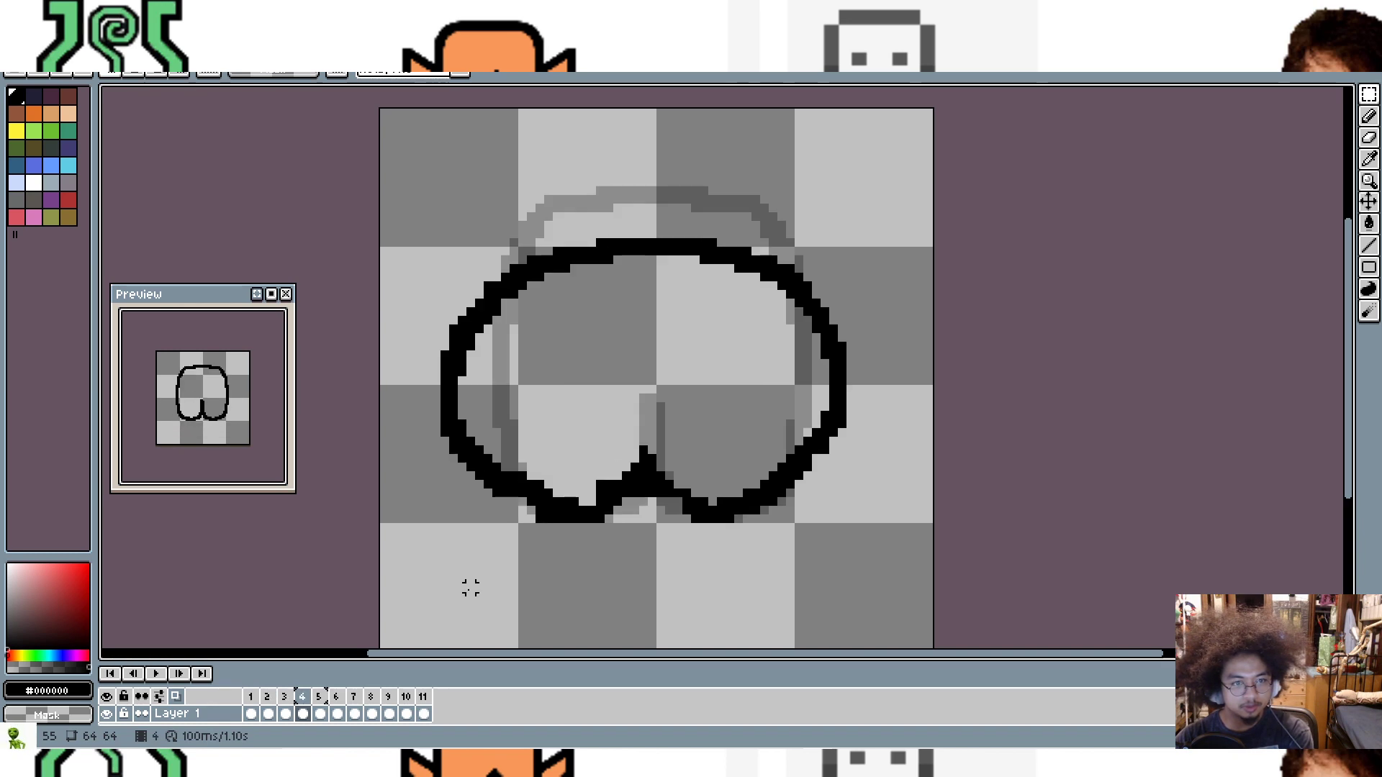
Step: Move the outlines in frames 5 and 6 up a few pixels so the pose rises off the ground
key("Right")
key("Left")
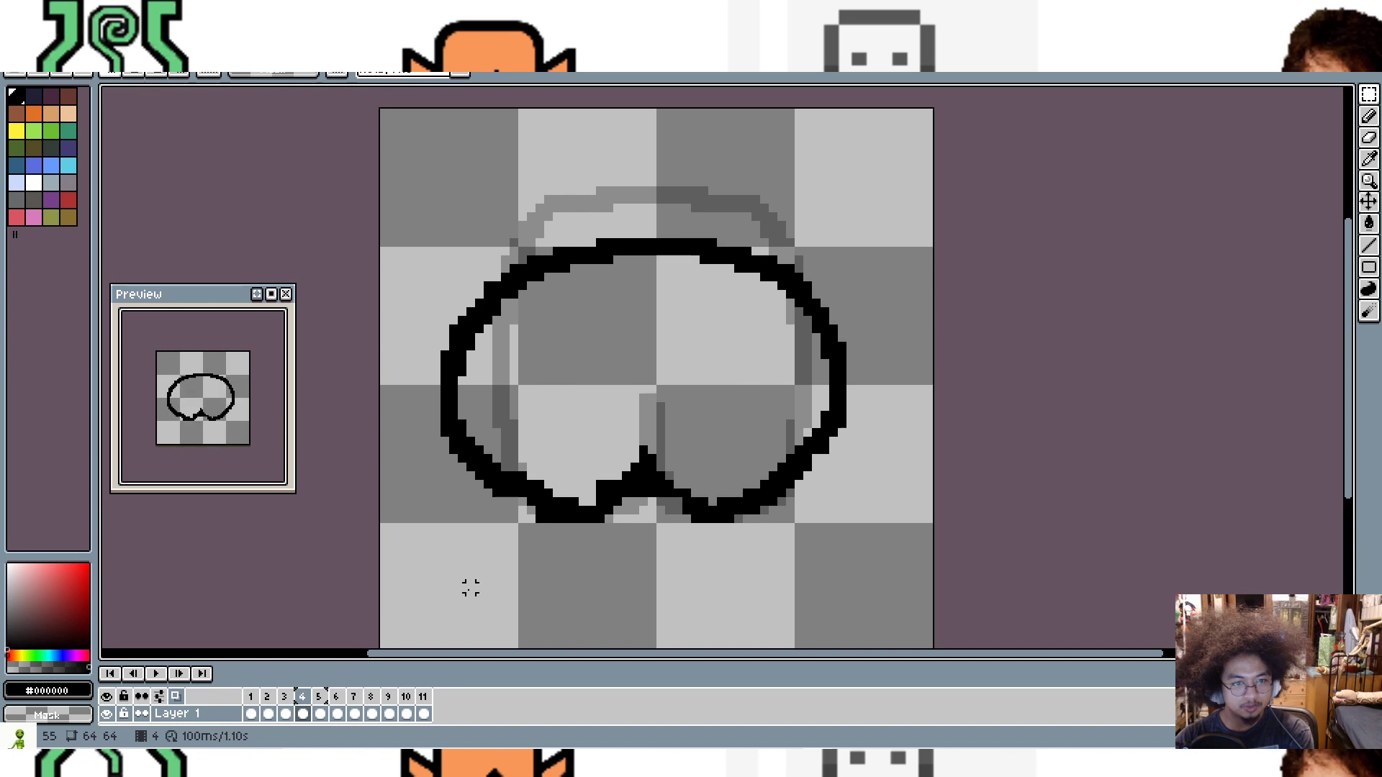
key("Right")
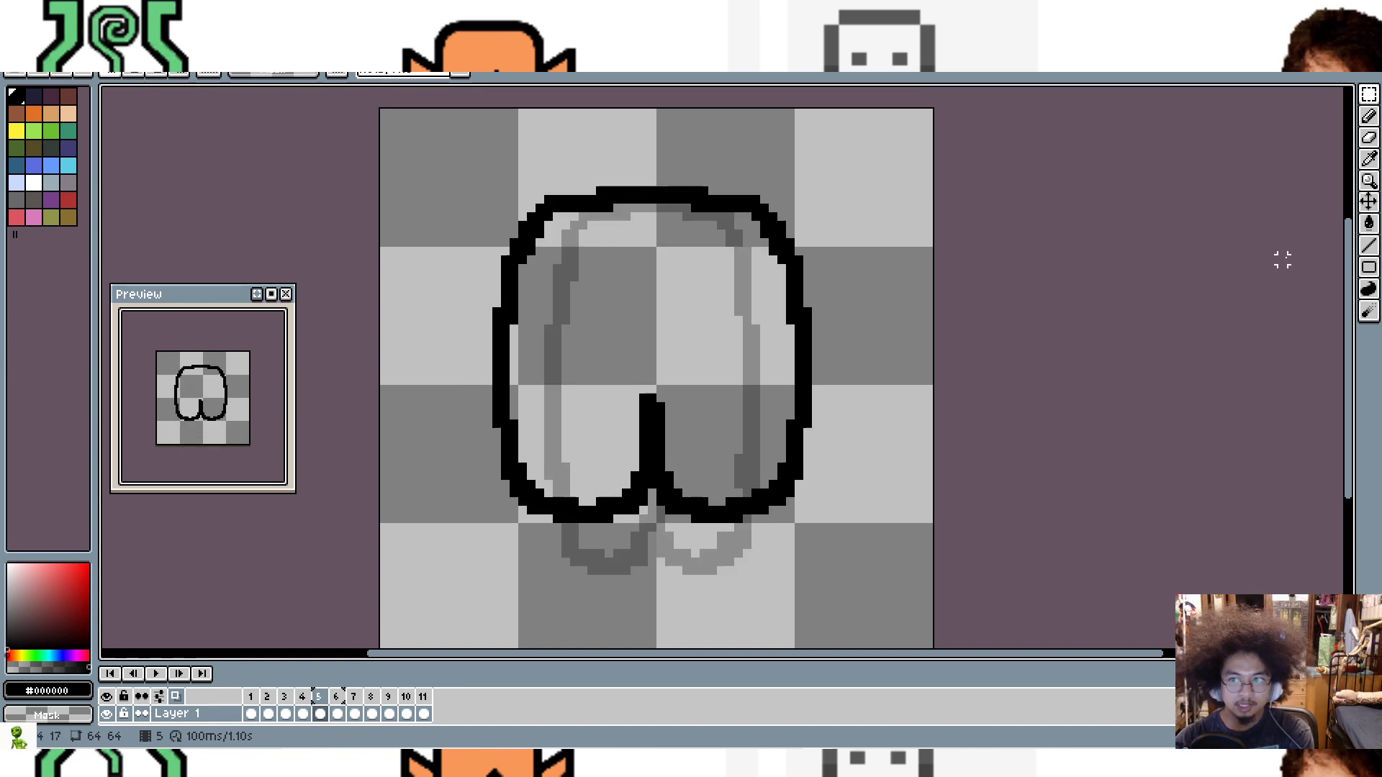
key("v")
left_click_drag(740, 324, 660, 225)
key("Right")
key("Right")
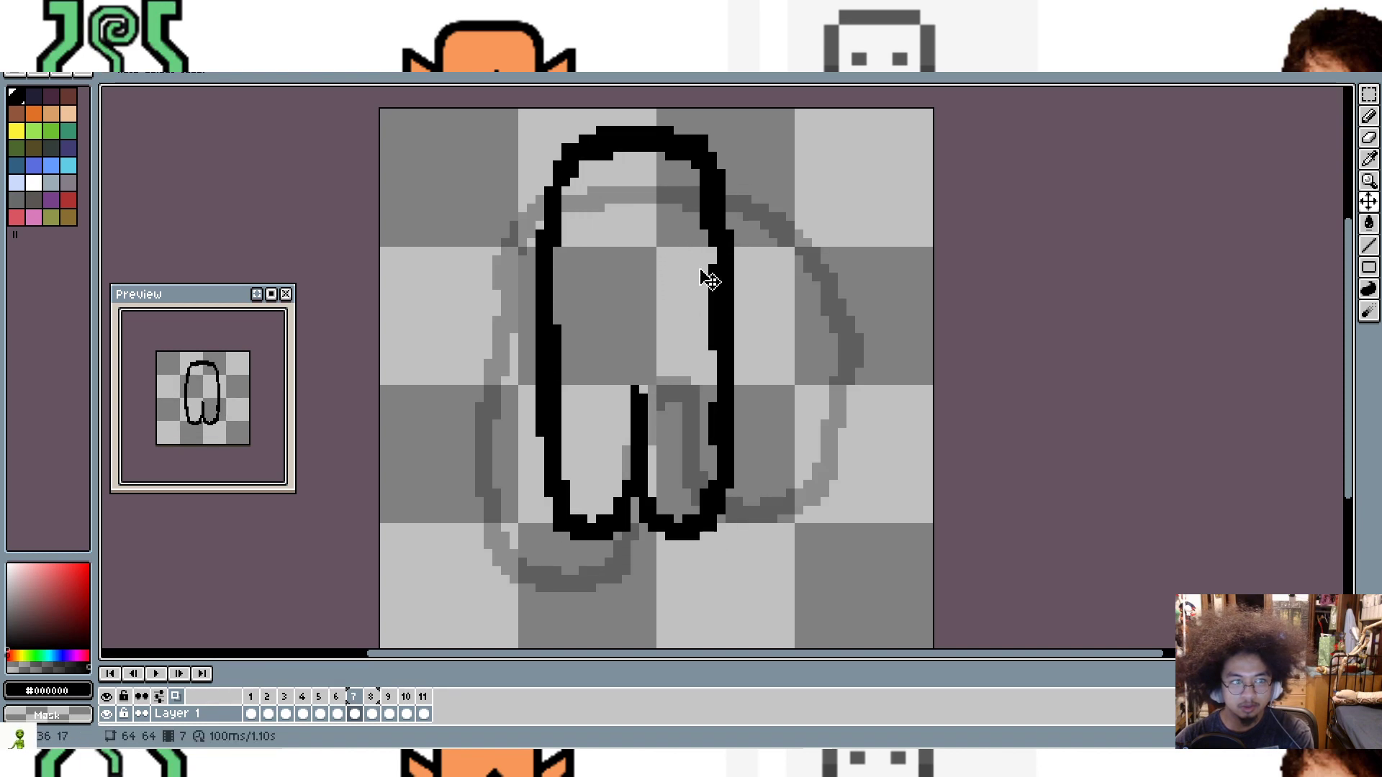
Step: Move frame 8's outline up about 7 pixels and add two copies of that frame directly after it
key("Right")
left_click_drag(667, 306, 687, 264)
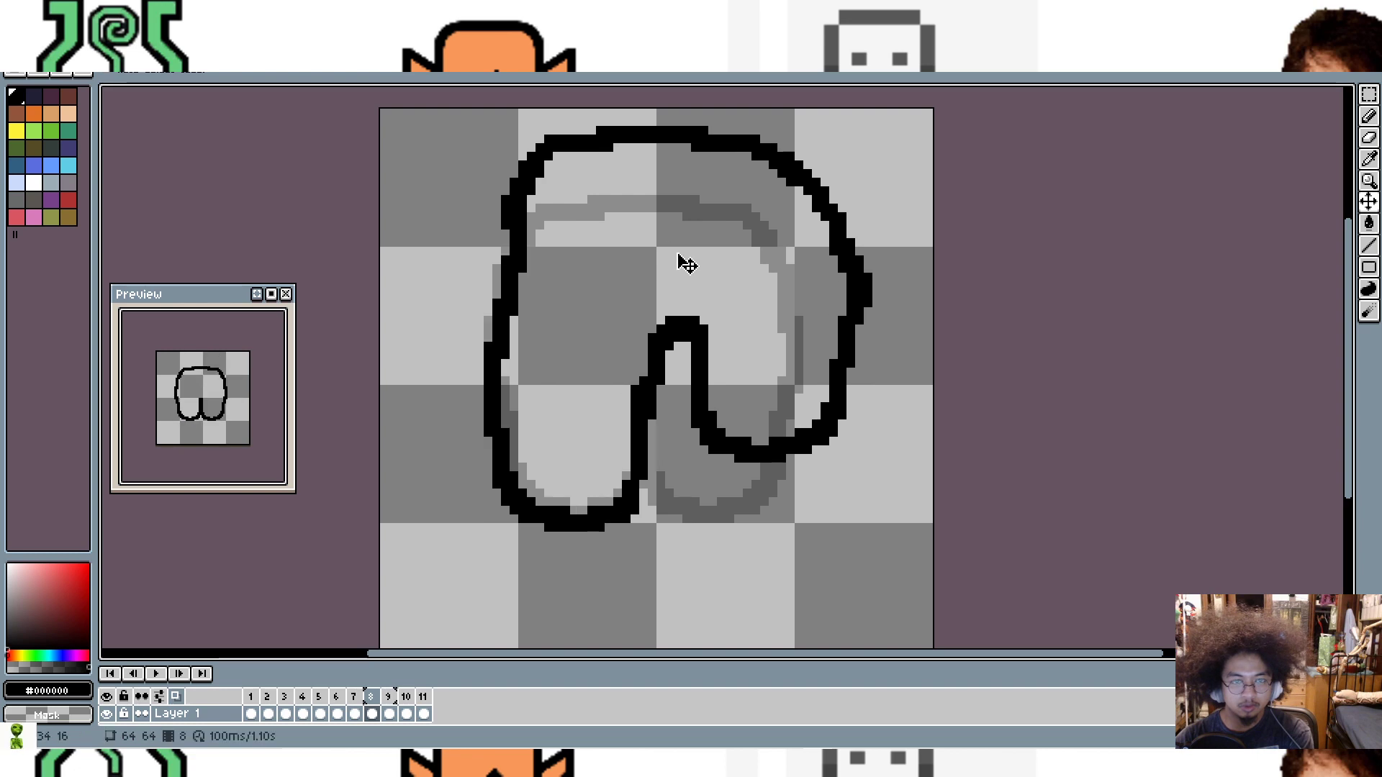
right_click(370, 697)
left_click(421, 644)
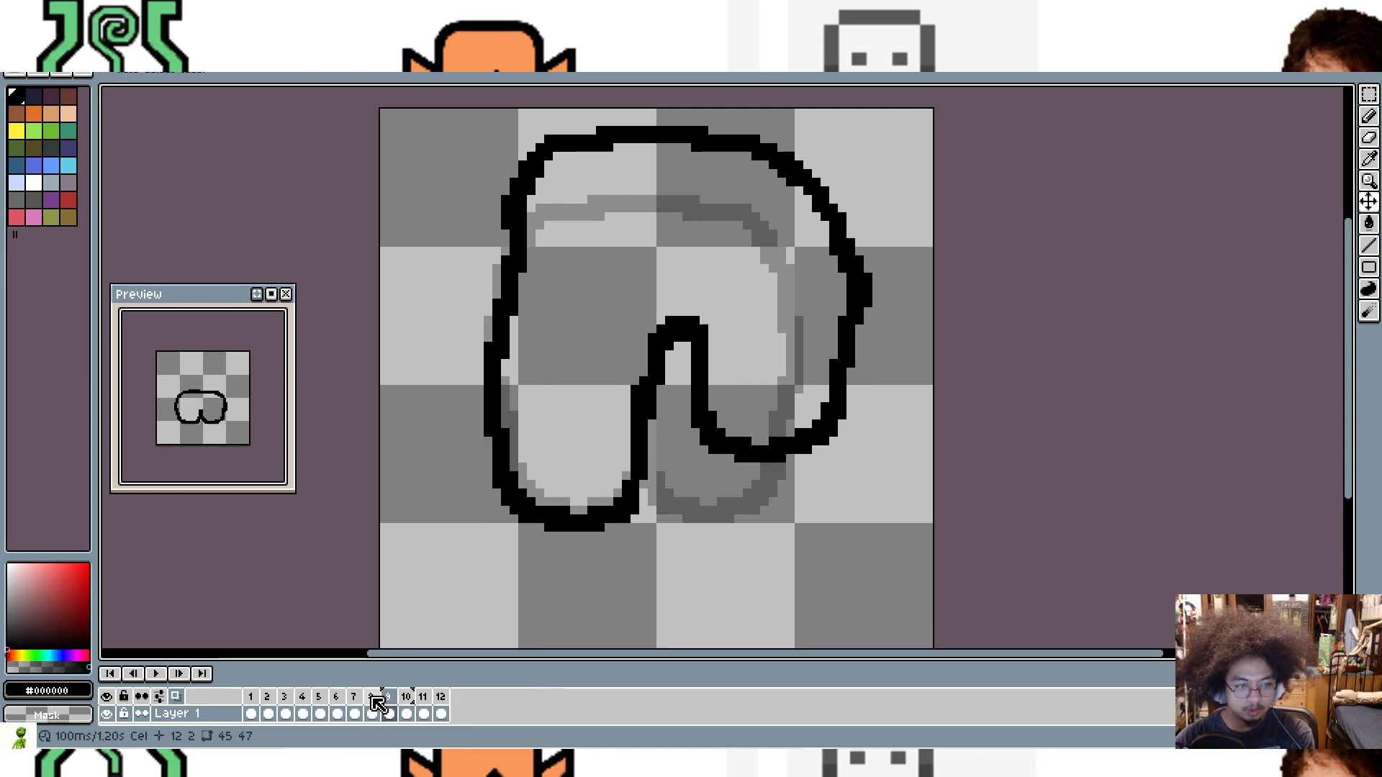
right_click(395, 708)
left_click(432, 645)
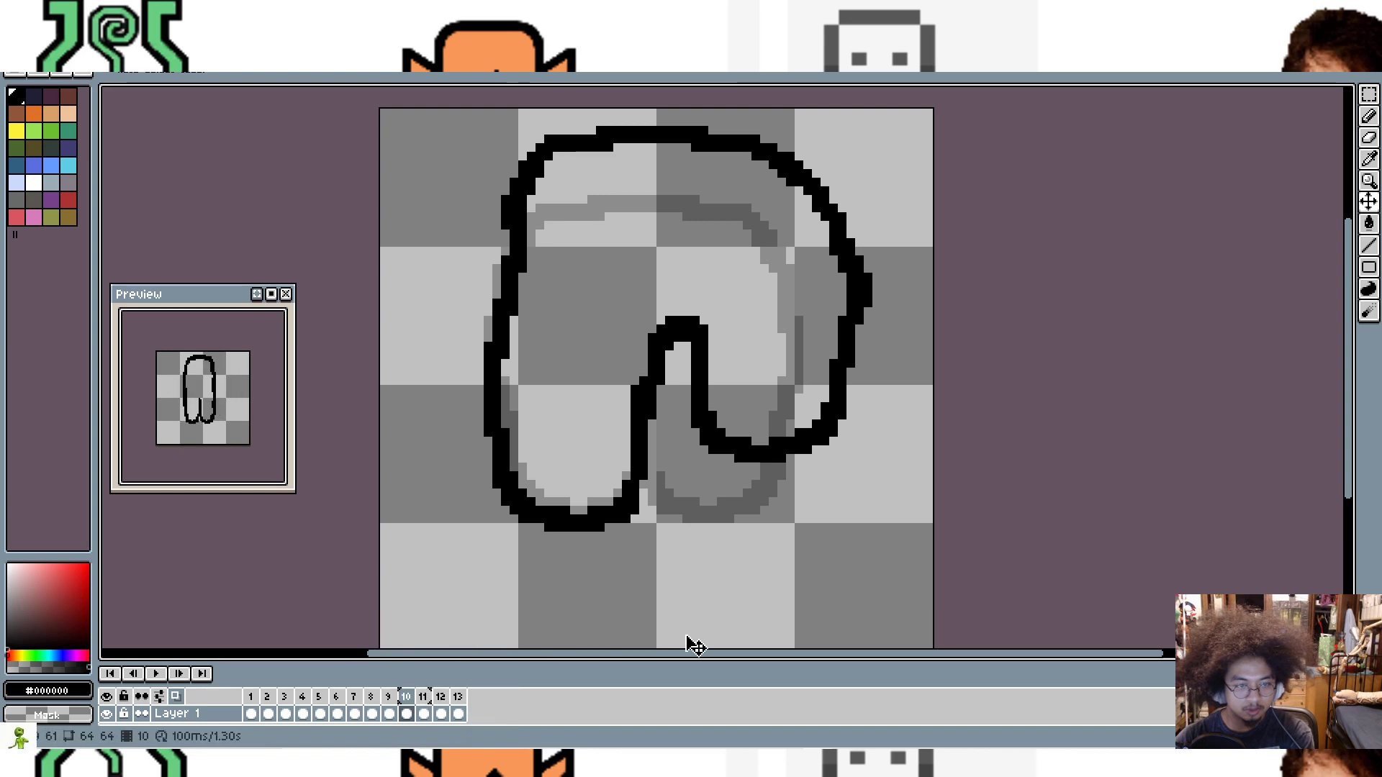
Step: Step back and forth between frames 7 and 11 to check how the duplicated airborne poses fit their neighbours
key("Left")
key("Right")
key("Right")
key("Right")
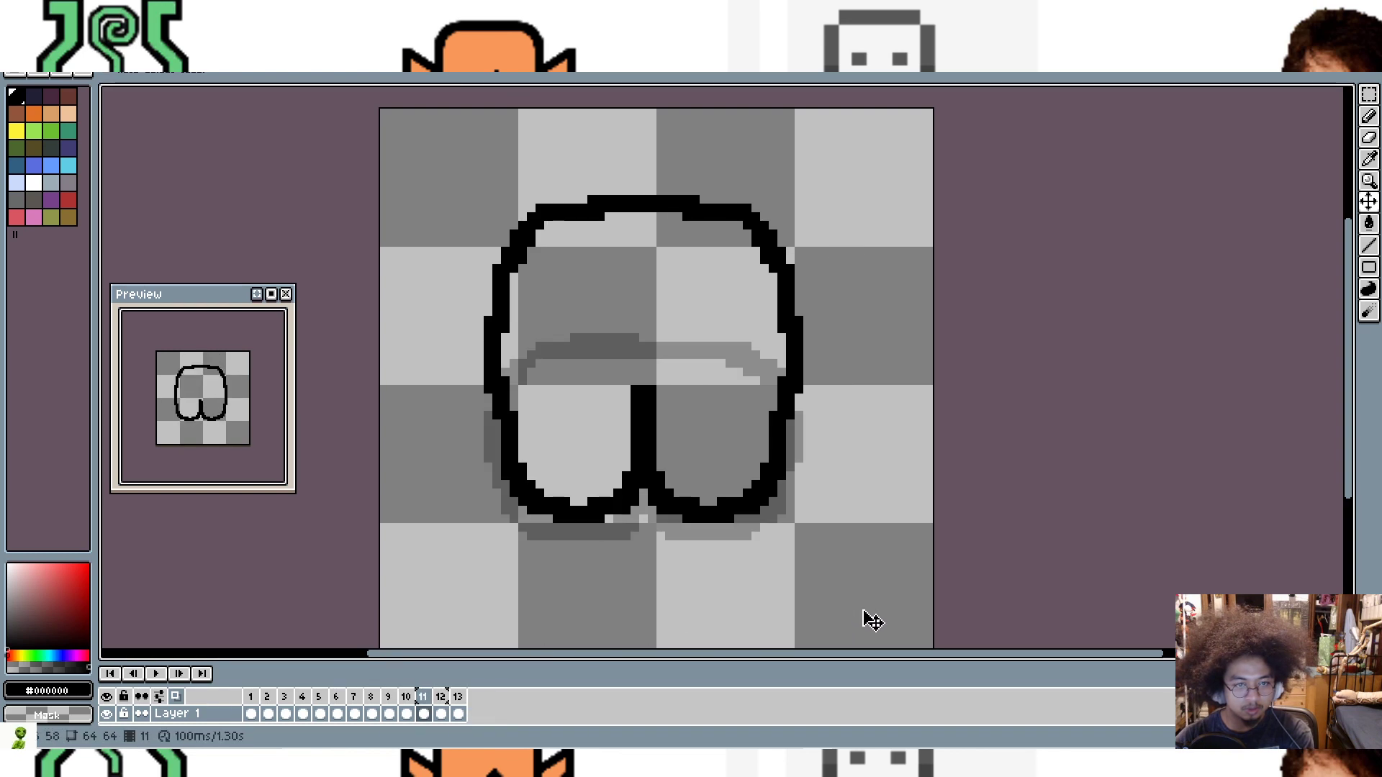
key("Left")
key("F3")
key("Left")
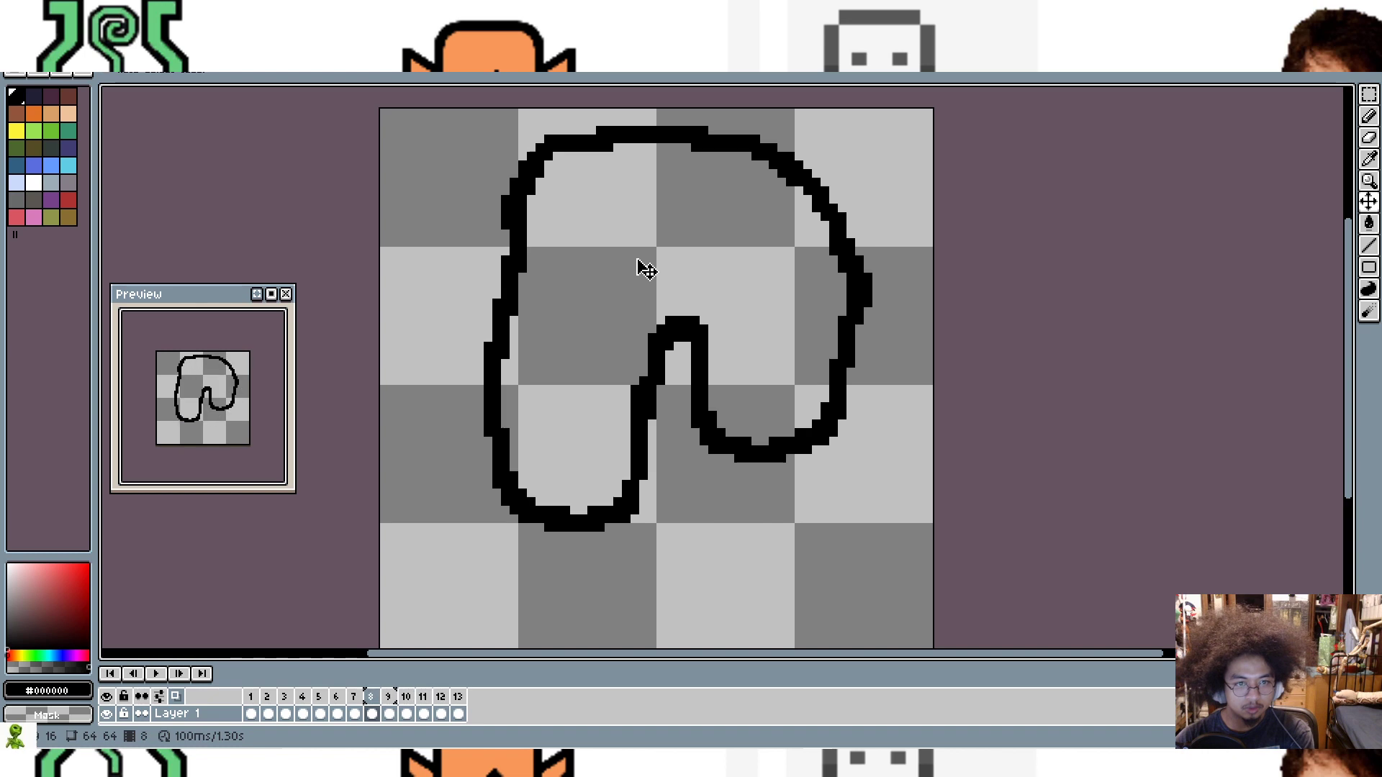
key("Left")
key("Left")
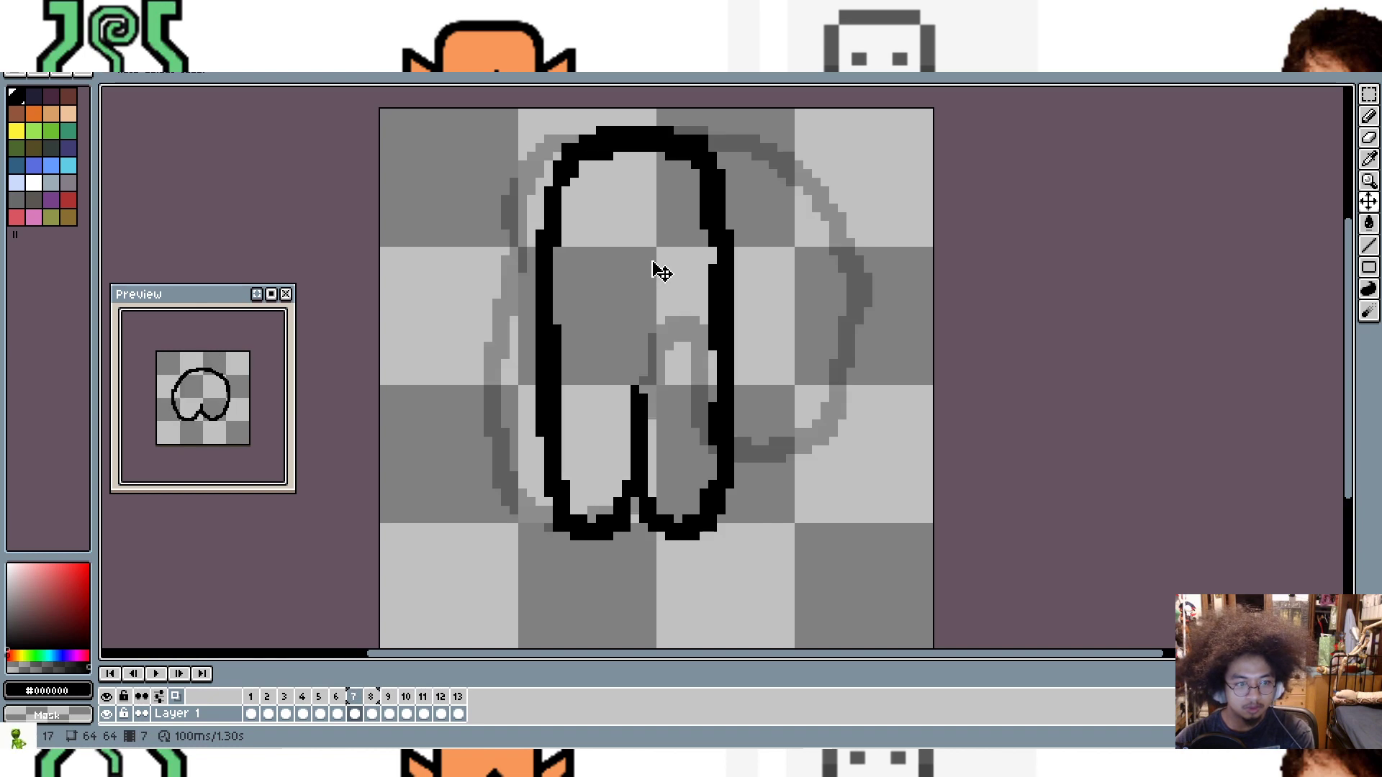
Step: Move the duplicated outline in frame 9 slightly lower and compare it with the frames that follow
key("Right")
key("Right")
left_click_drag(669, 252, 686, 295)
key("Right")
key("Right")
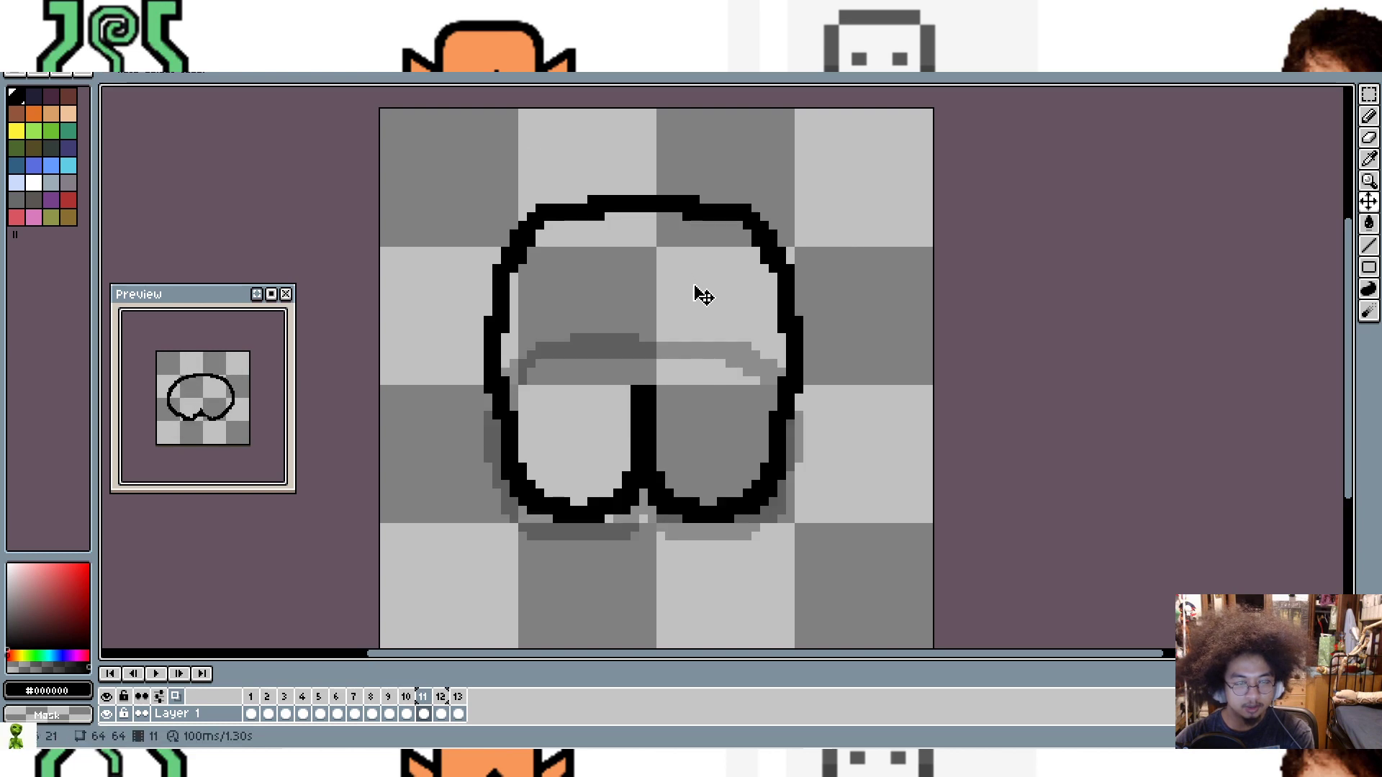
key("Left")
key("Right")
key("Right")
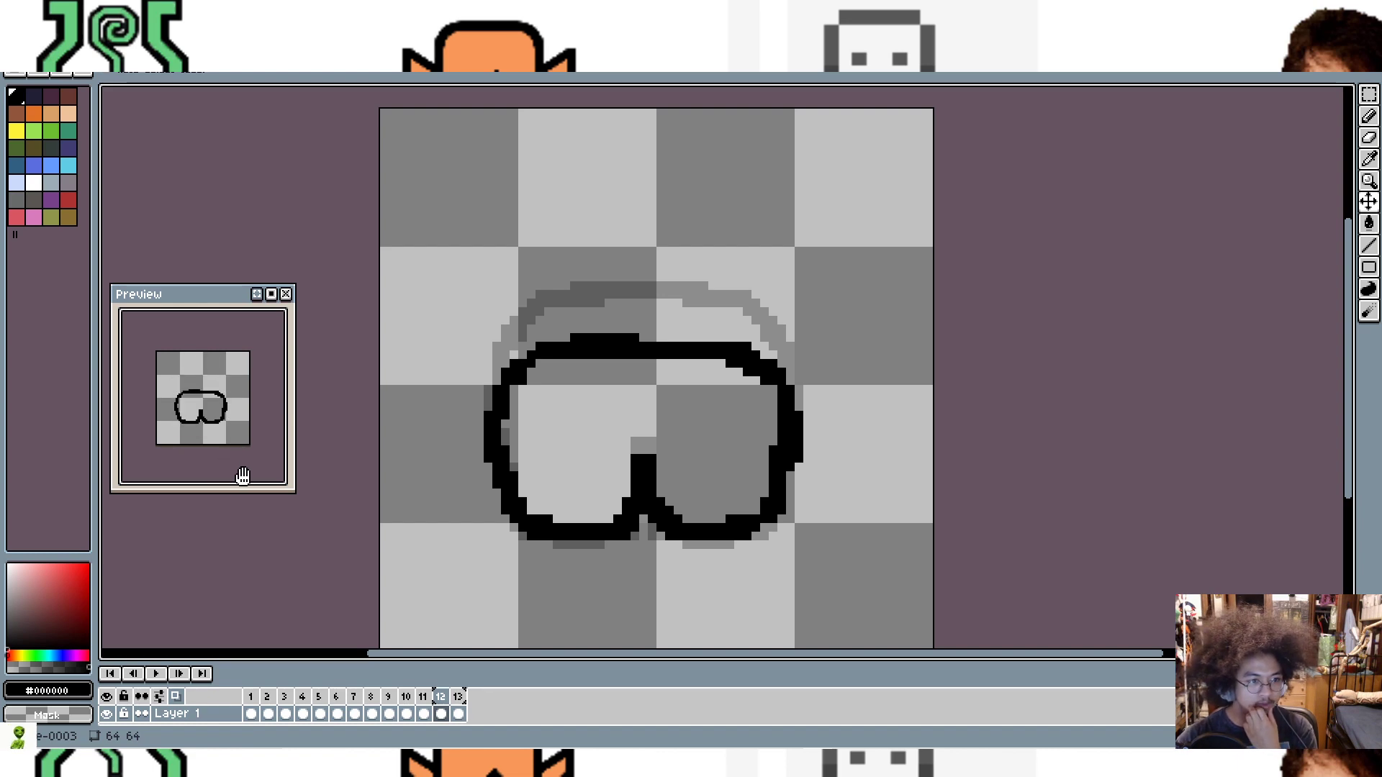
Step: Step backward from frame 12 through the whole animation to review the motion, wrapping around to frame 13
key("Left")
key("Left")
key("Left")
key("Left")
key("Left")
key("Left")
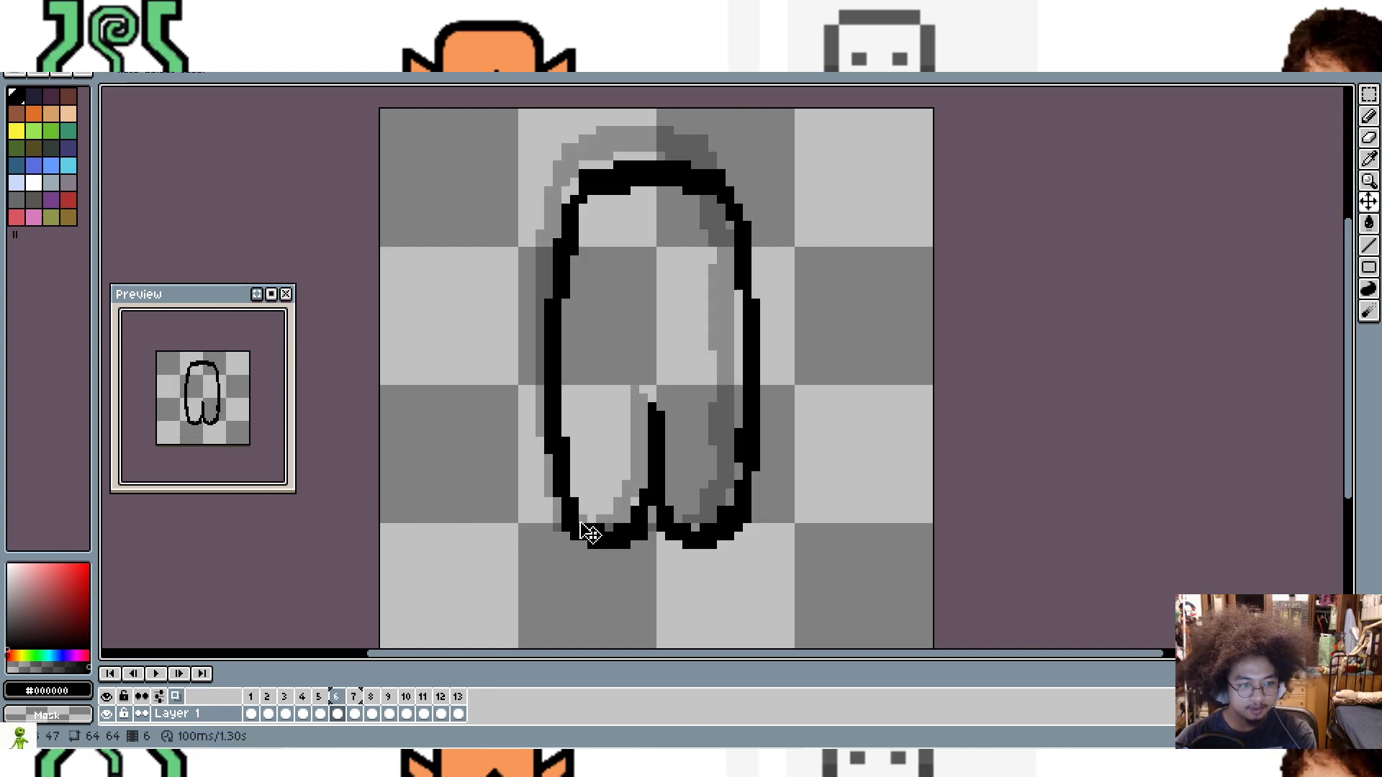
key("Left")
key("Left")
key("Left")
key("Left")
key("Left")
key("Left")
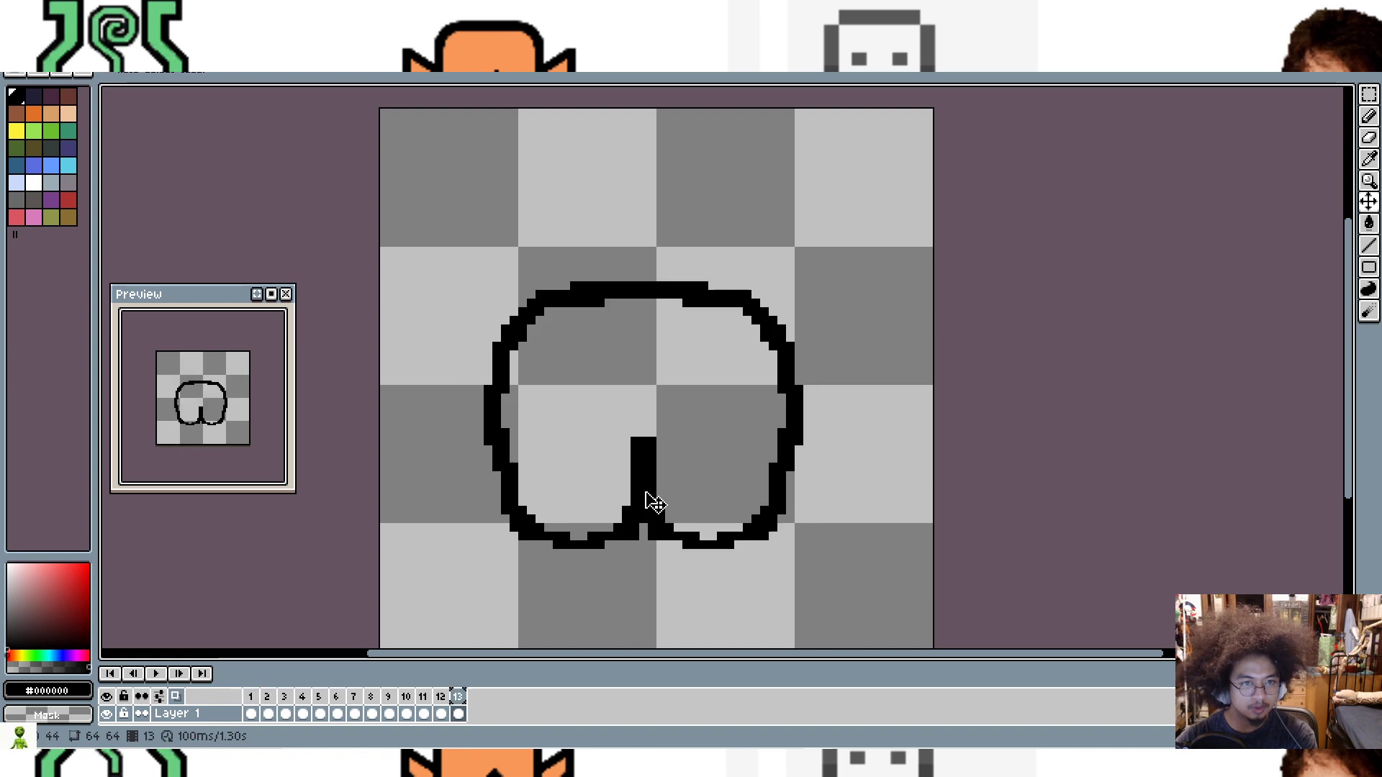
Step: Compare the last frame with the opening frames to check the loop transition, ending on frame 4
key("Right")
key("Right")
key("Right")
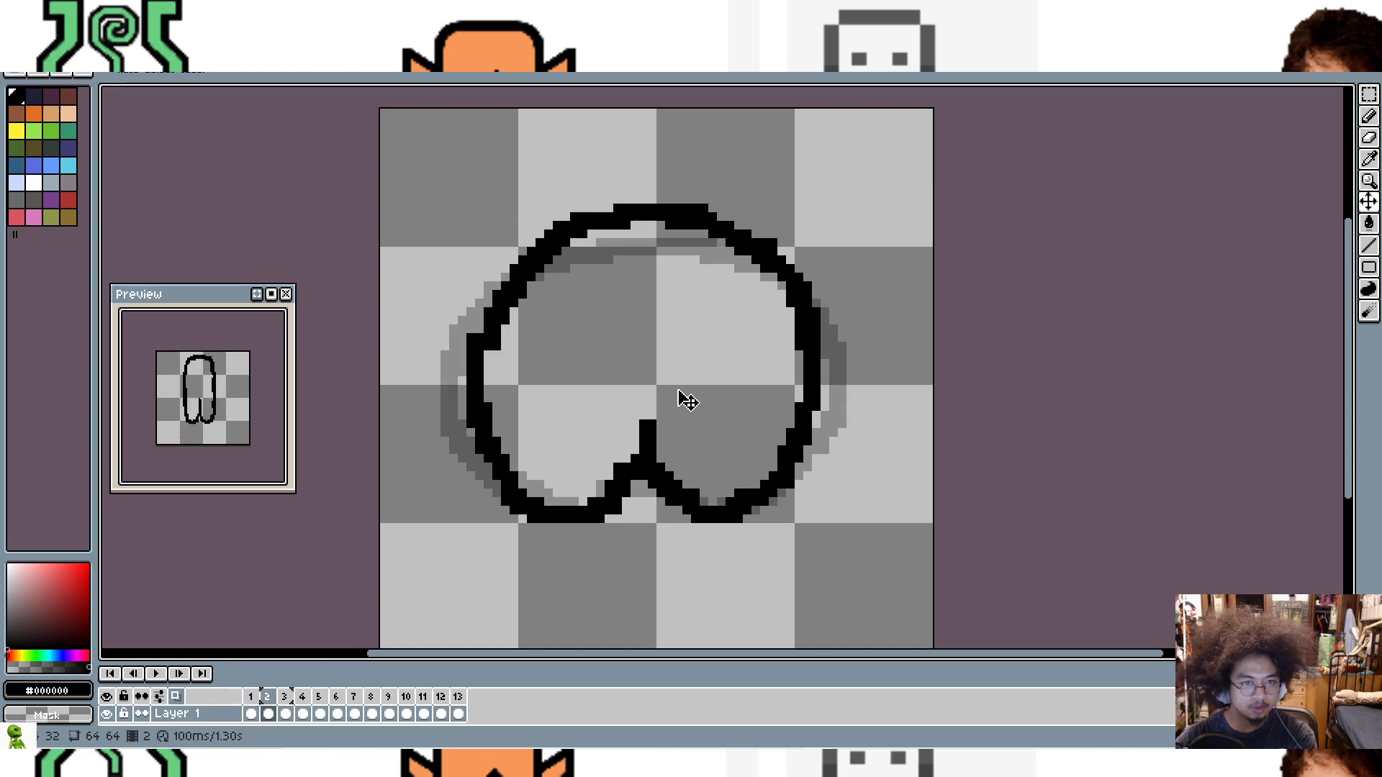
key("Left")
key("Left")
key("Right")
key("Right")
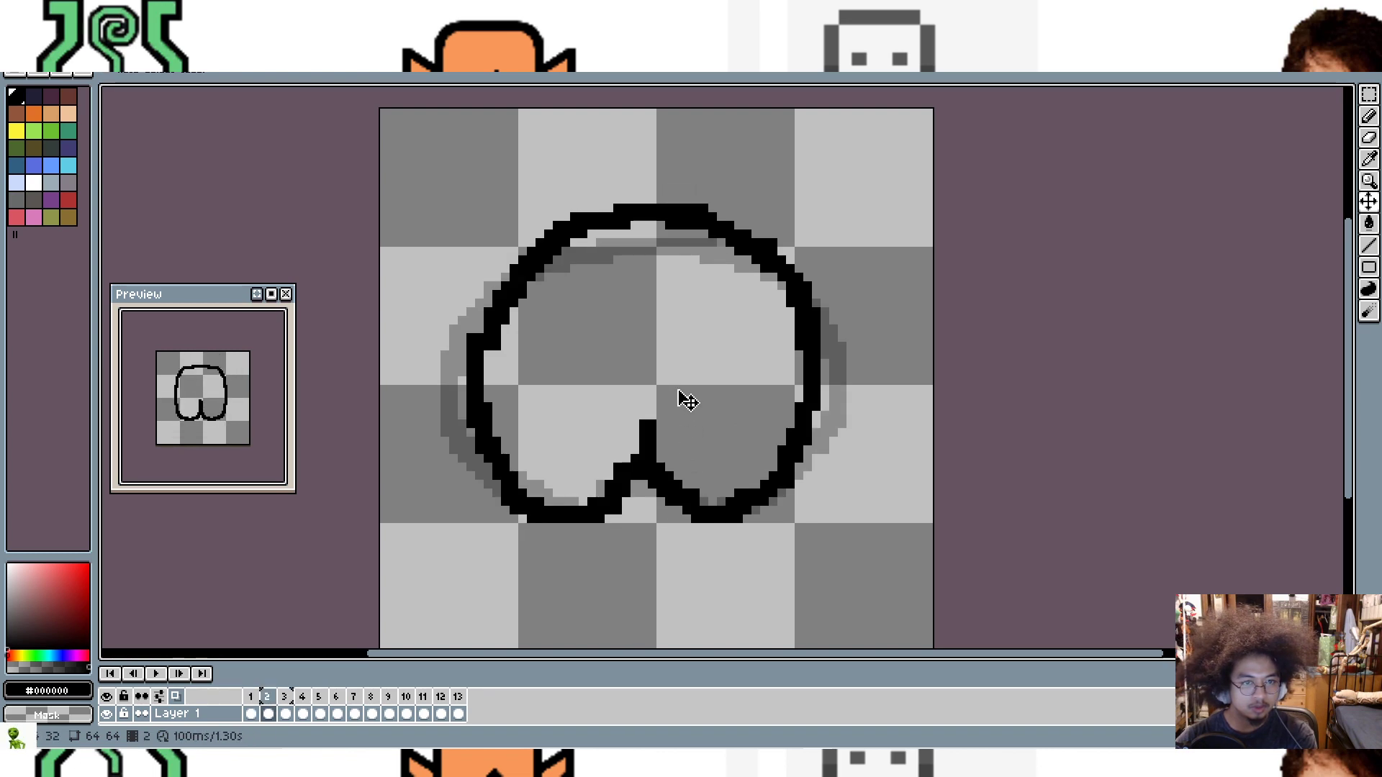
key("Left")
key("Left")
key("Right")
key("Right")
key("Right")
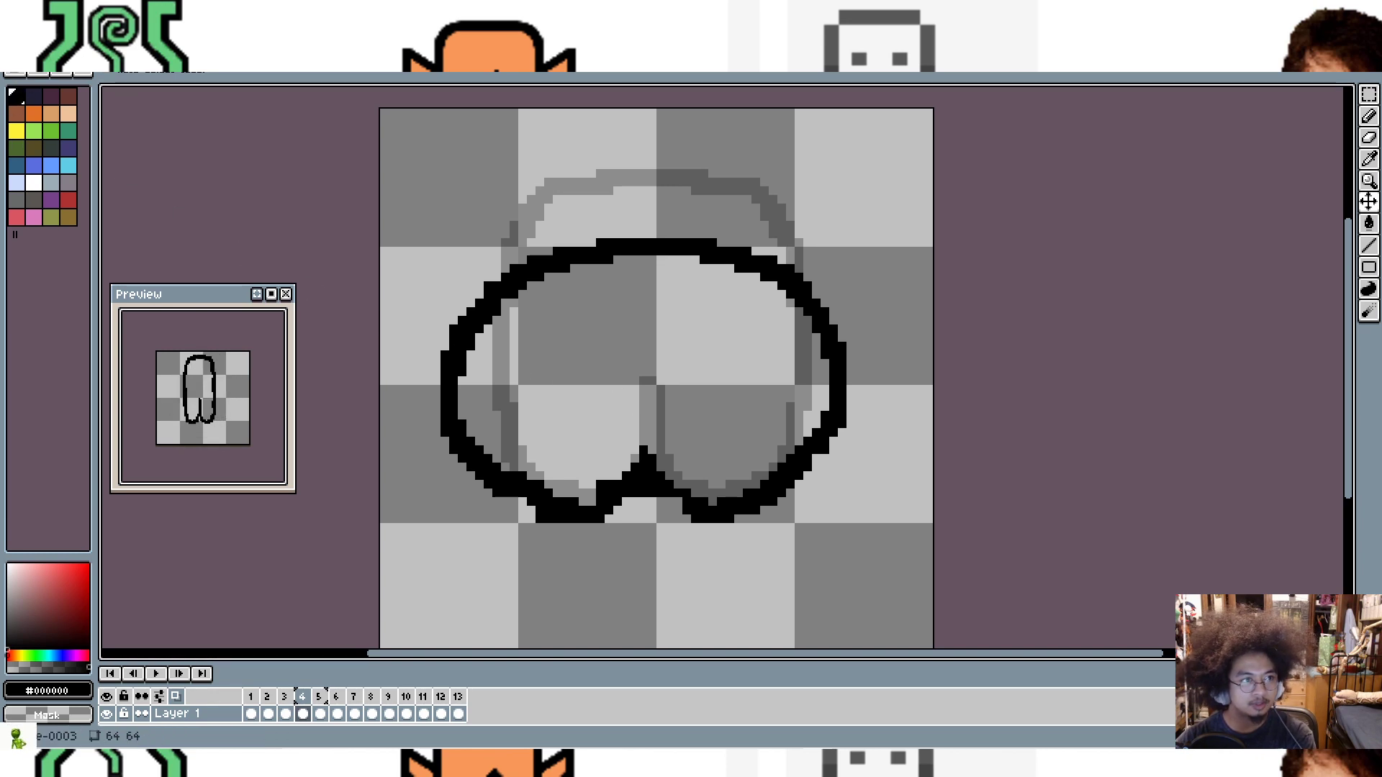
Step: Open the export settings for the animation
left_click(15, 23)
left_click(29, 134)
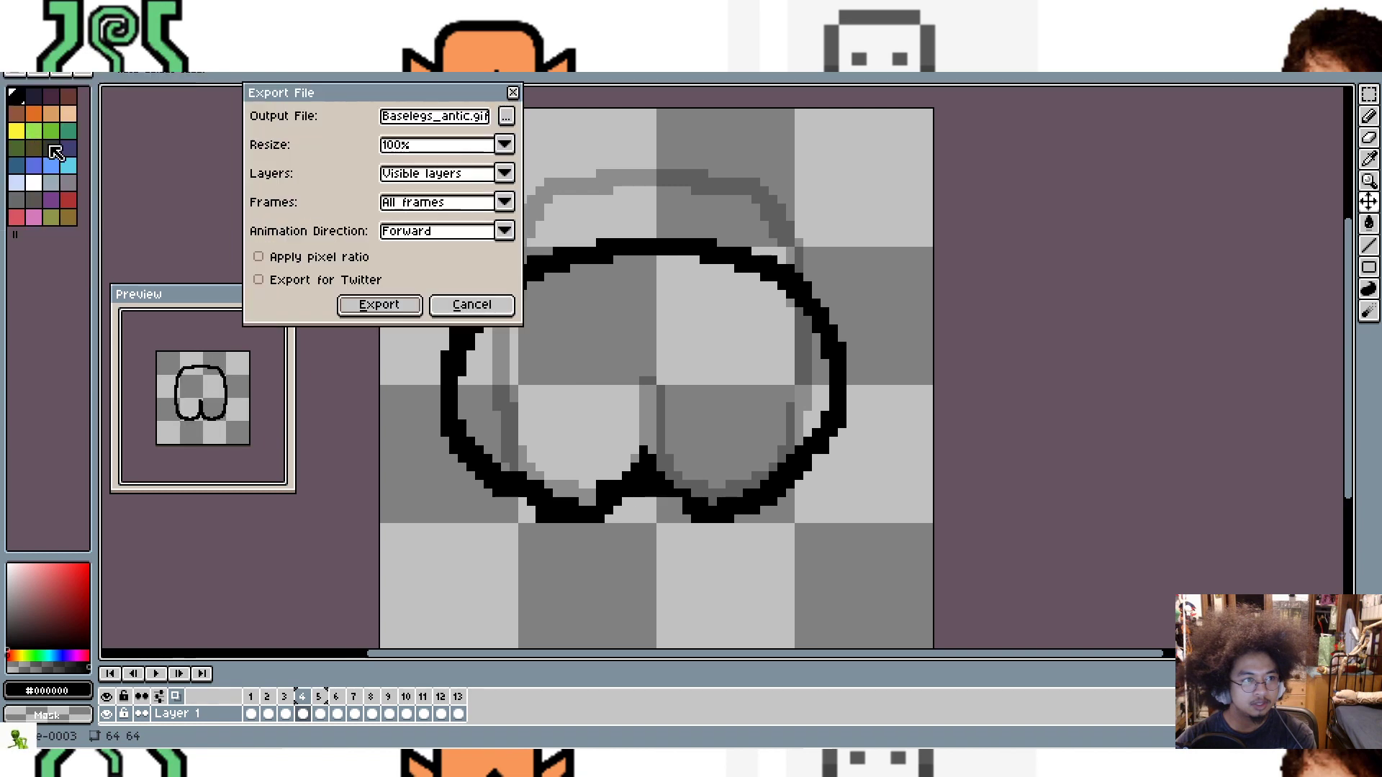
Step: Try to set the GIF's output file to Baselegsjump_all on the Desktop
left_click(505, 117)
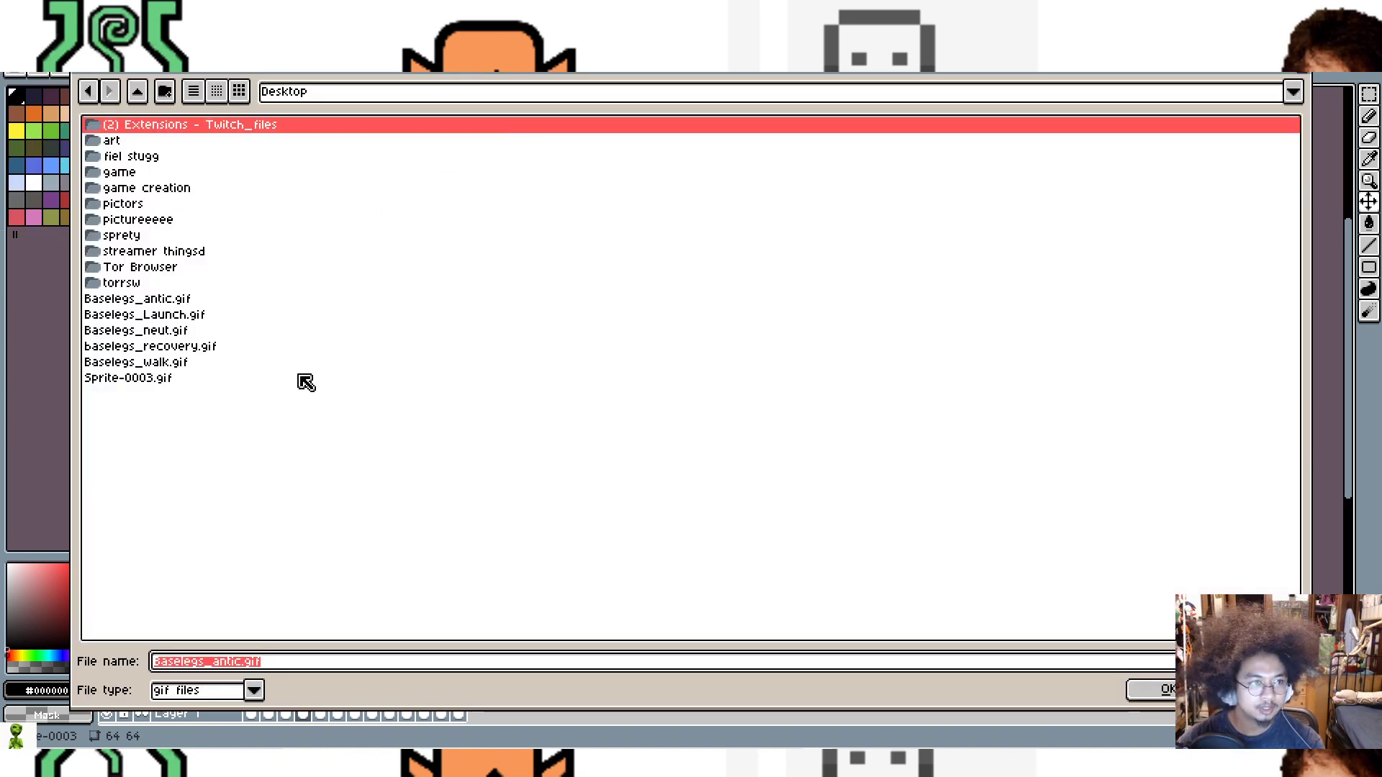
type("B")
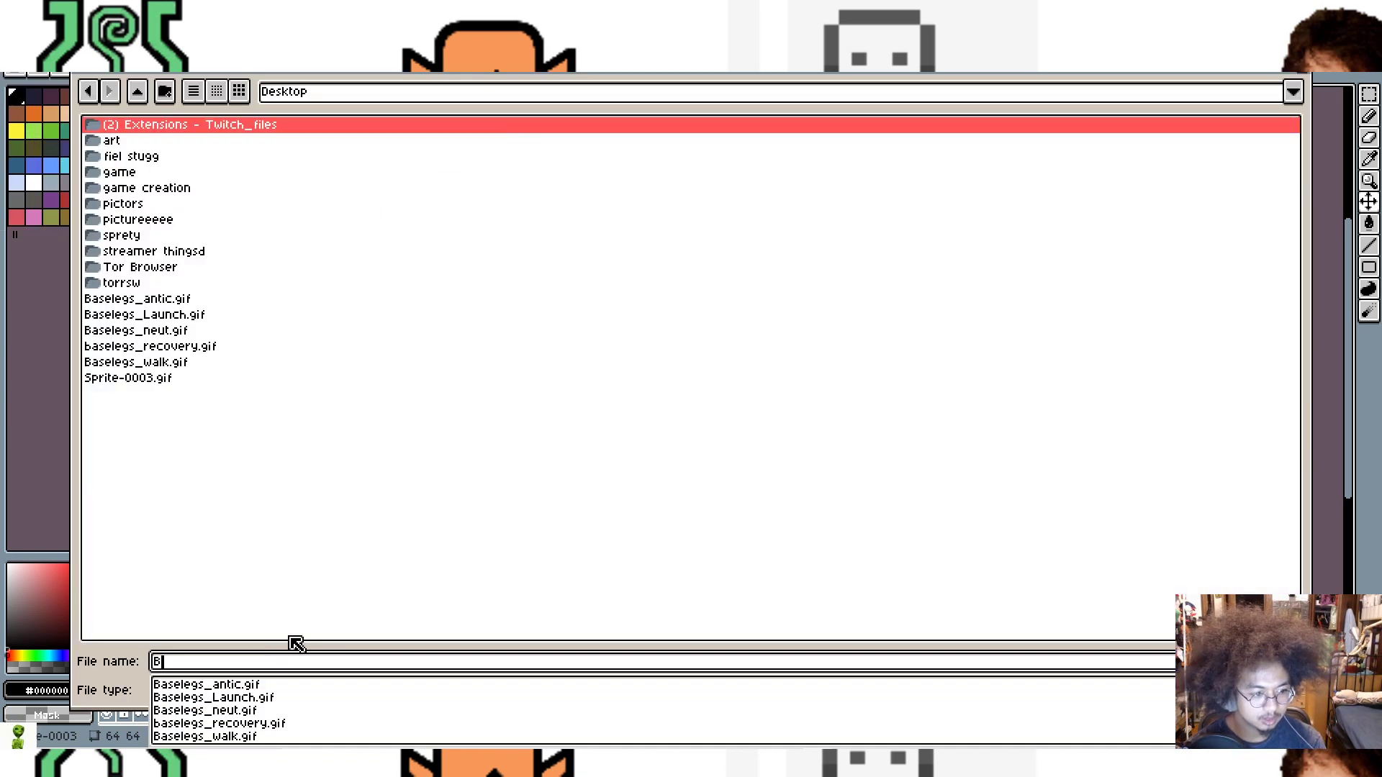
type("aselegs")
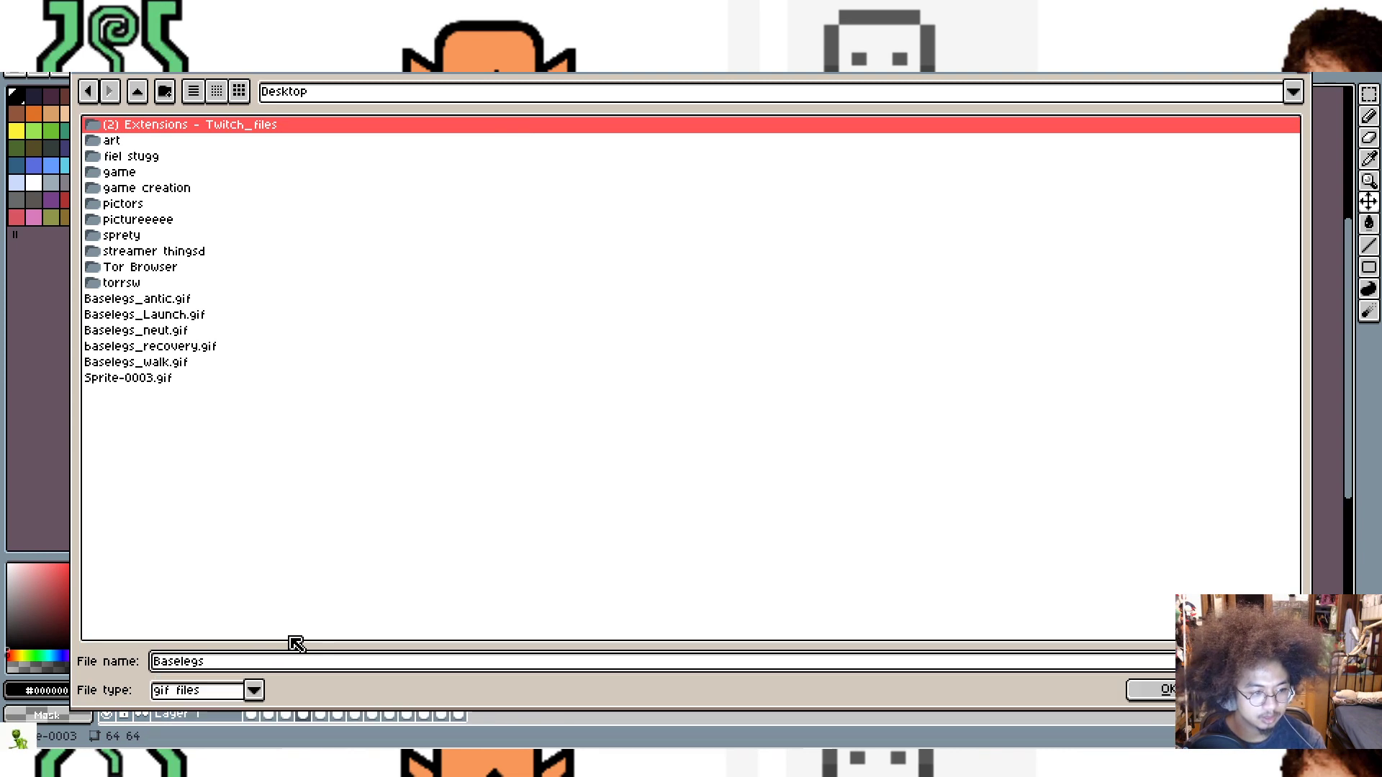
type("jump")
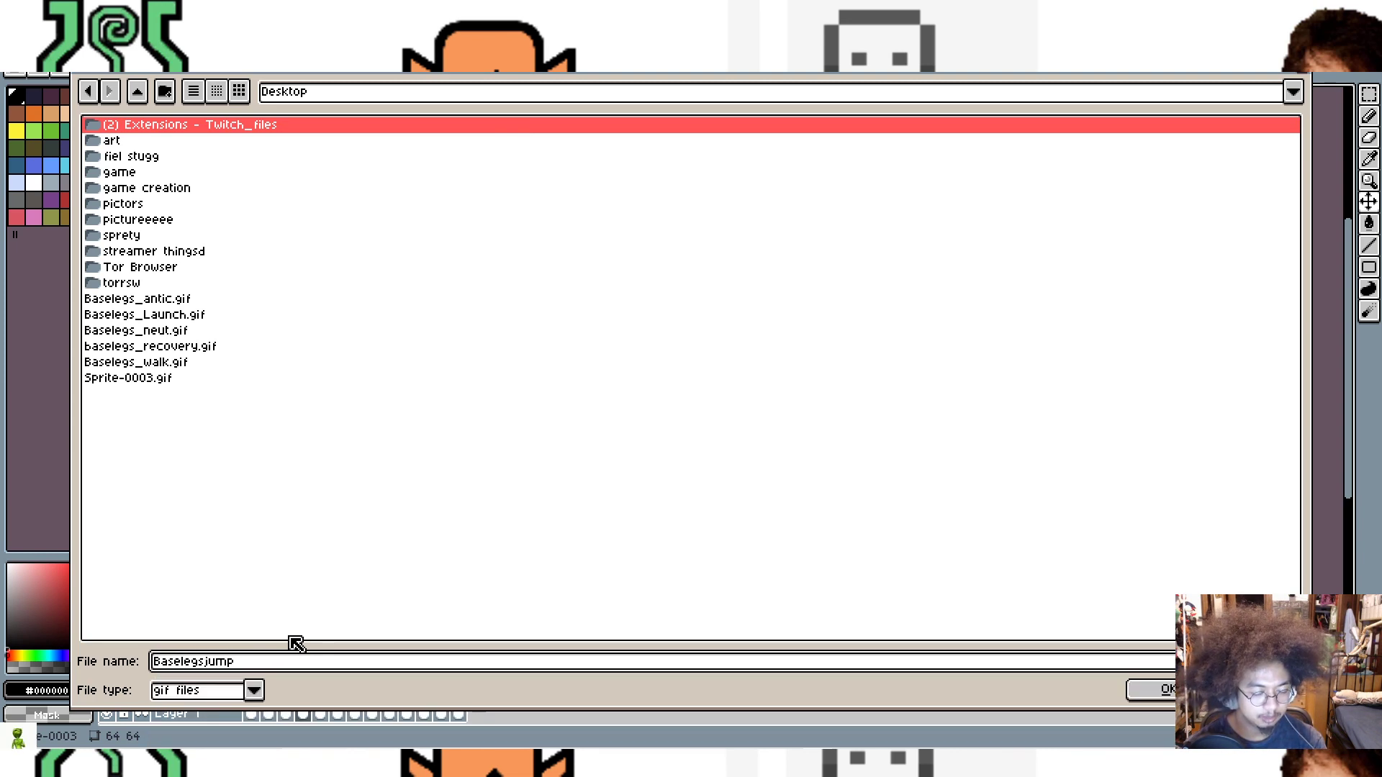
type("_all")
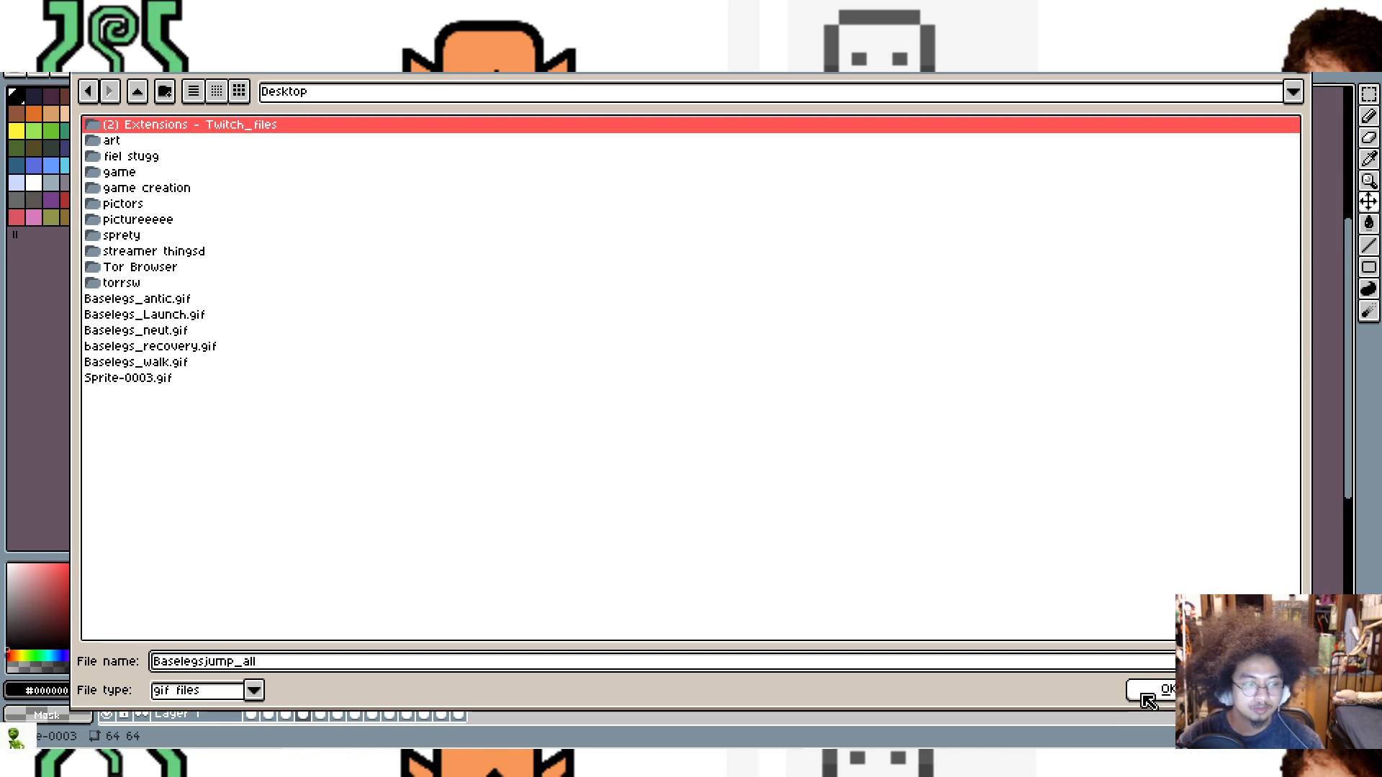
left_click(1166, 689)
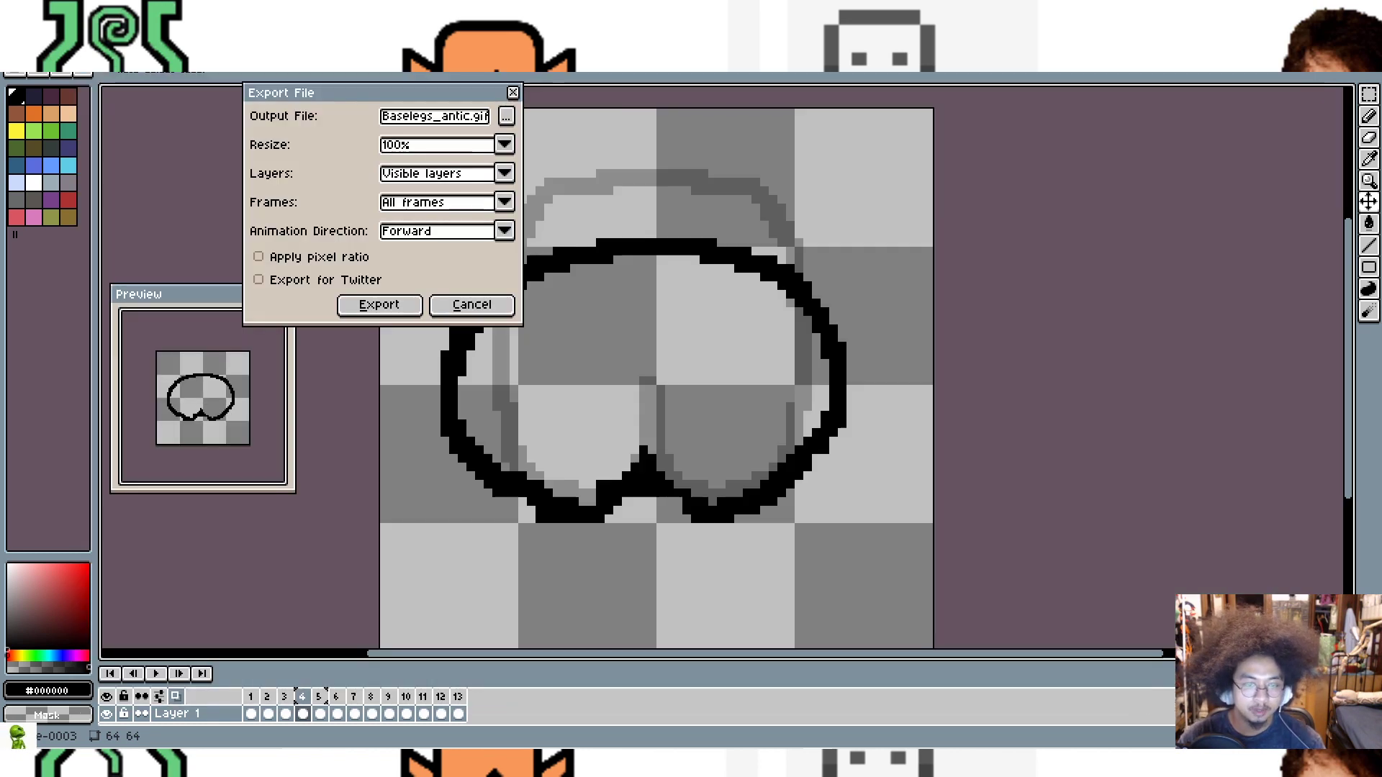
Step: Export all frames to the Desktop as baselegsjumpsas.gif, keeping the animation loop enabled
left_click(503, 116)
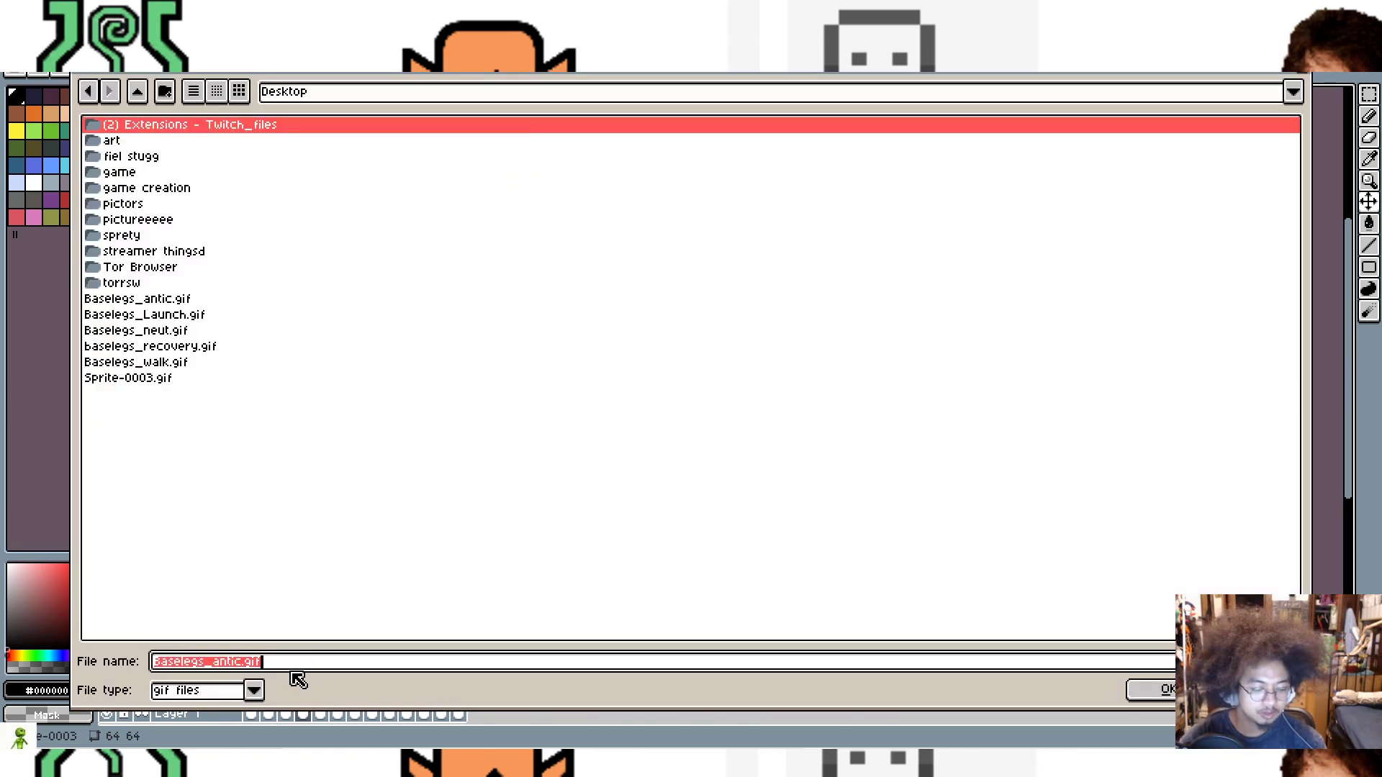
type("basel")
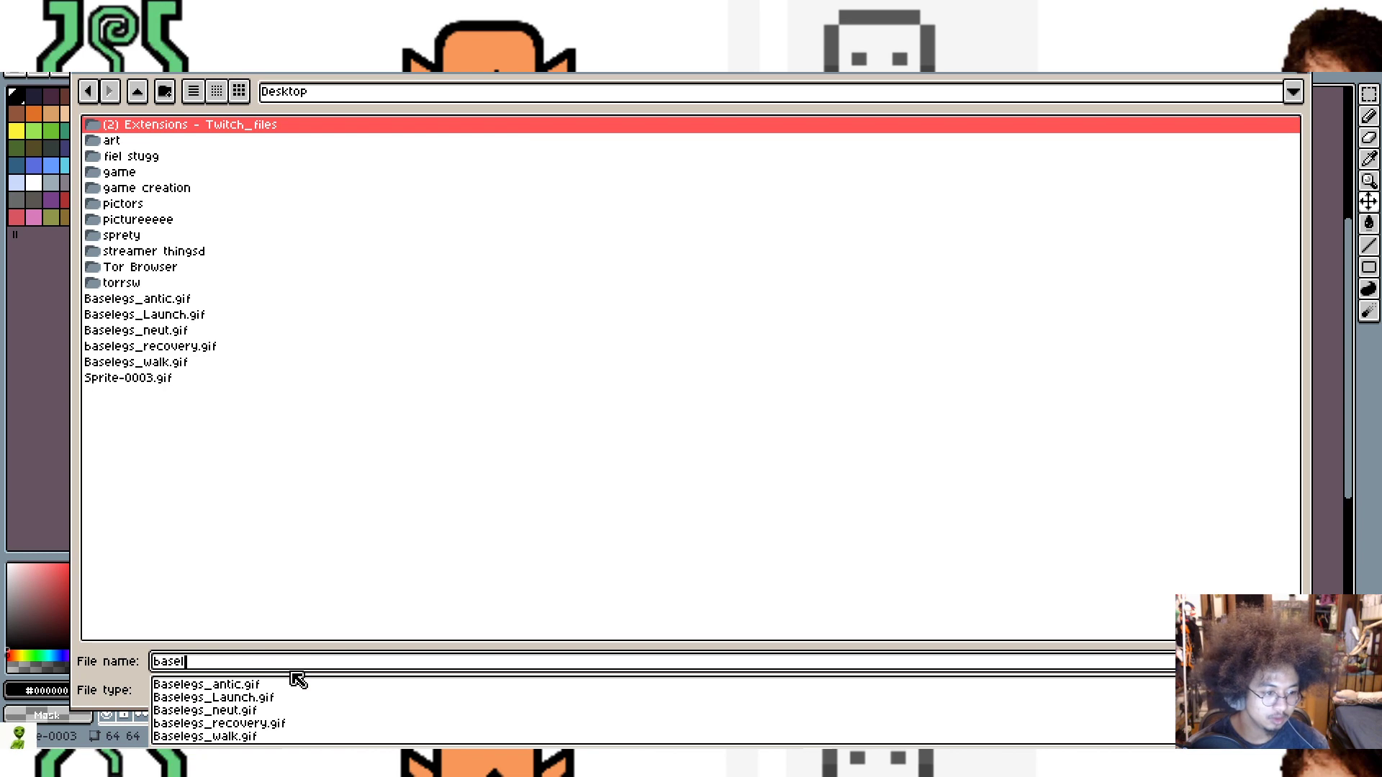
type("egs")
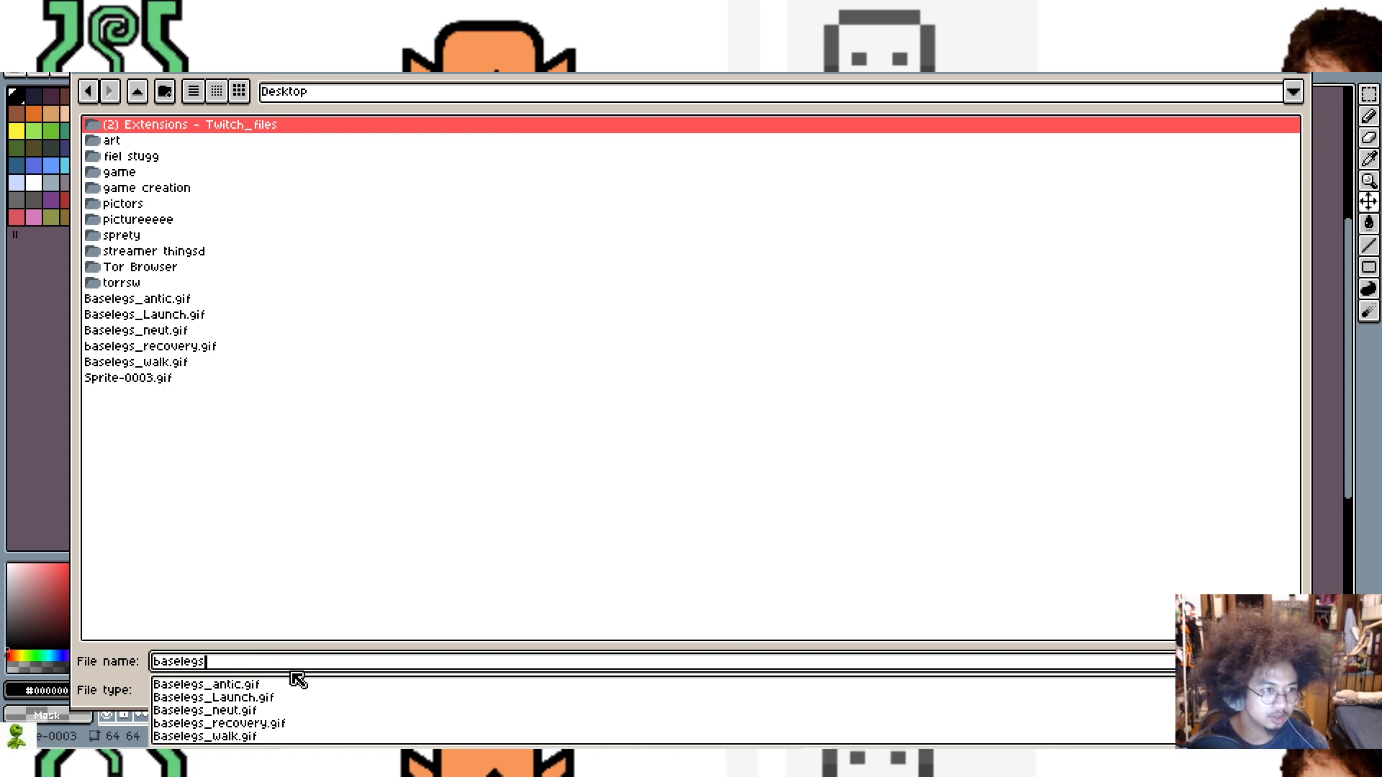
type("jumpsas")
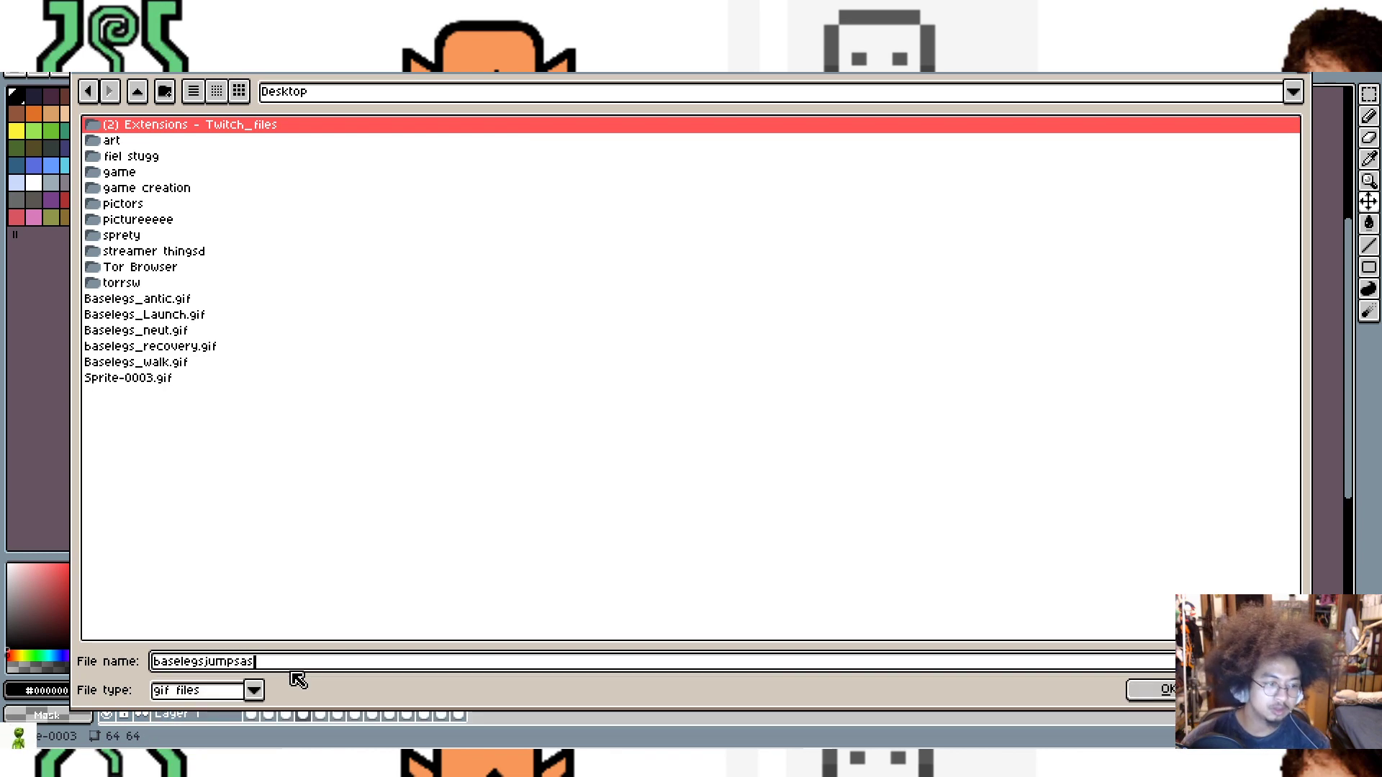
left_click(1146, 689)
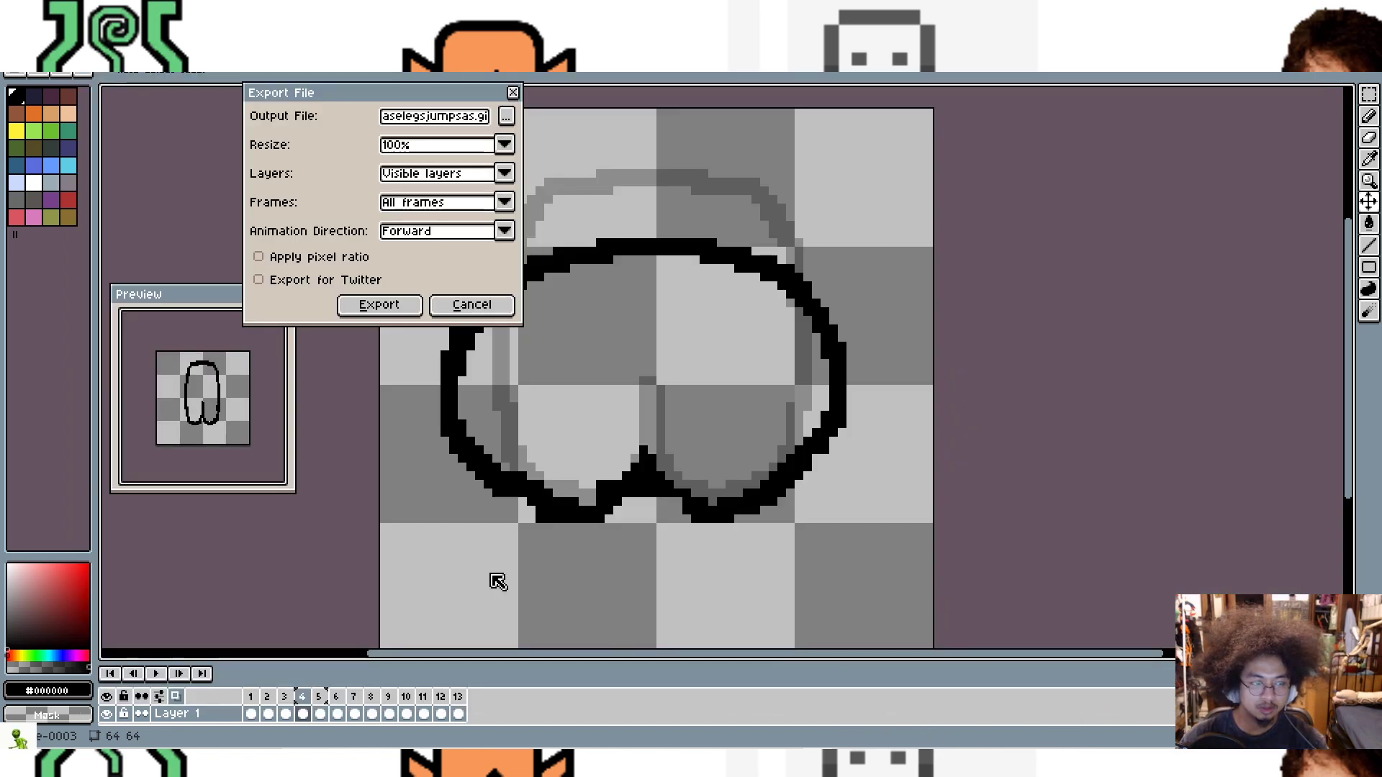
left_click(378, 304)
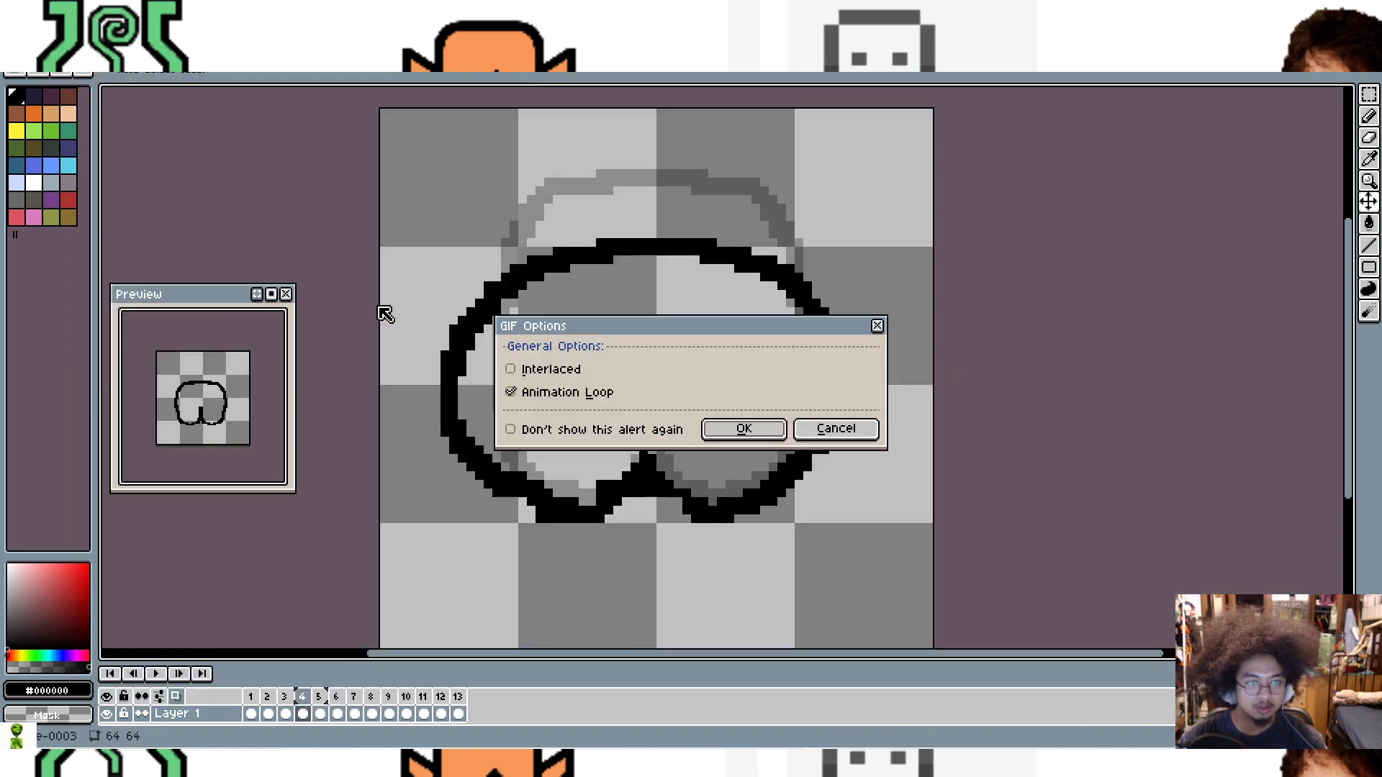
left_click(734, 430)
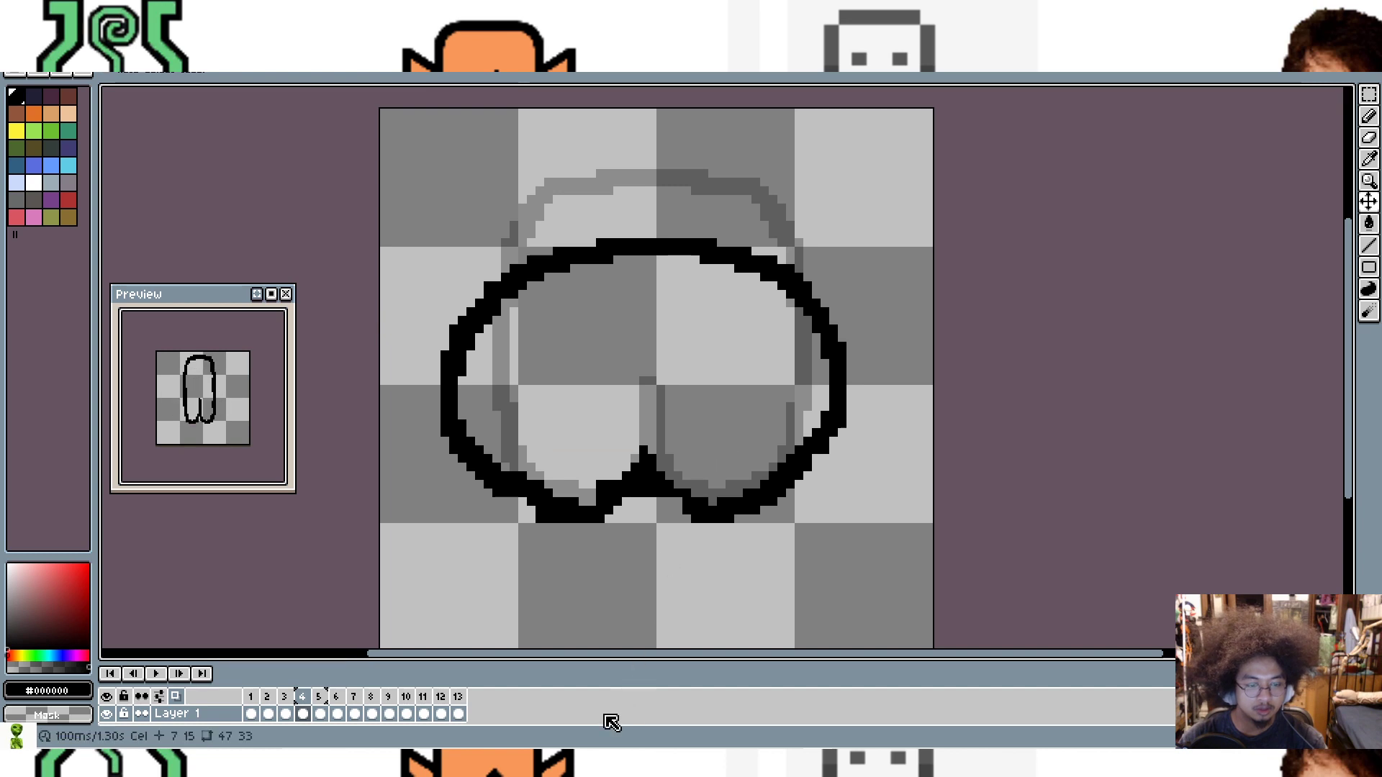
Step: Switch to File Explorer's Desktop folder, view the exported baselegsjumpsas GIF, and open Baselegs_walk after closing it
left_click(564, 761)
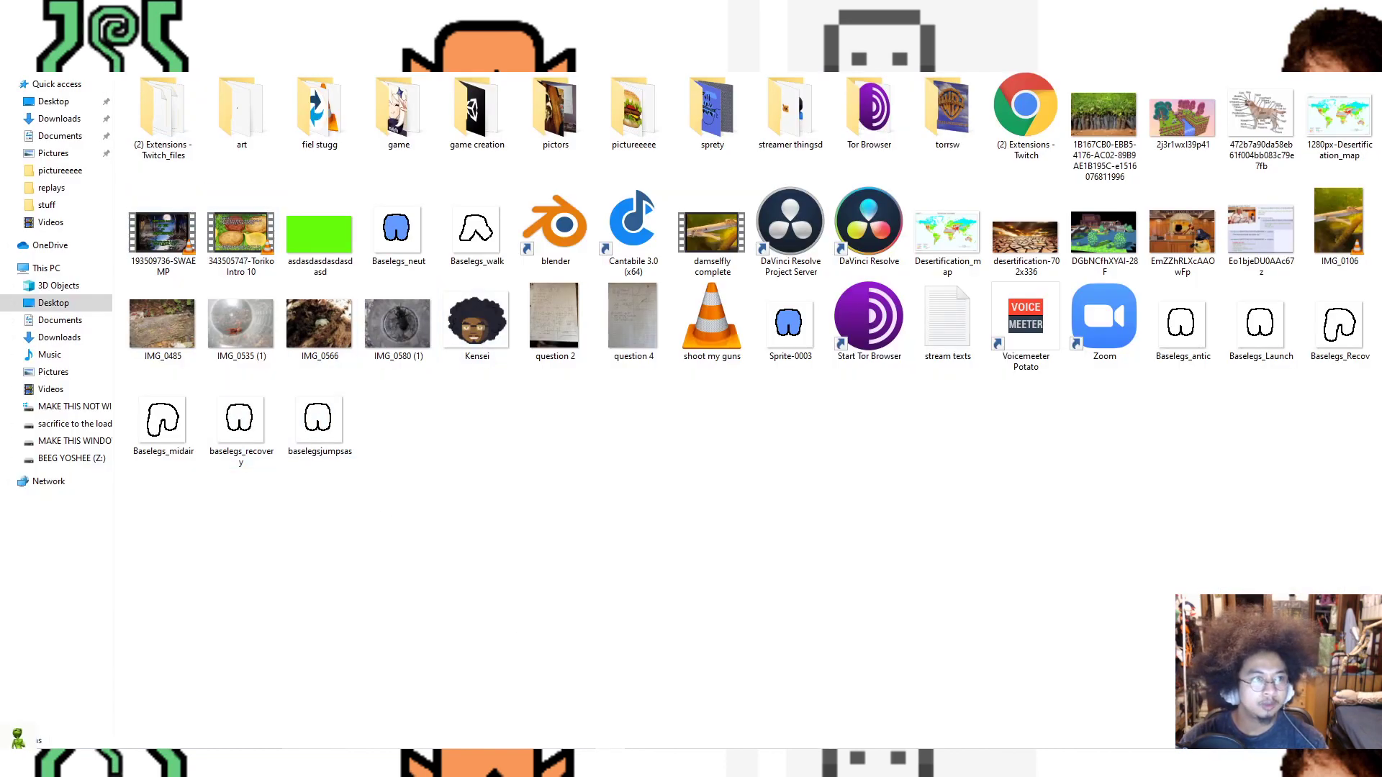
key("alt+Up")
double_click(412, 110)
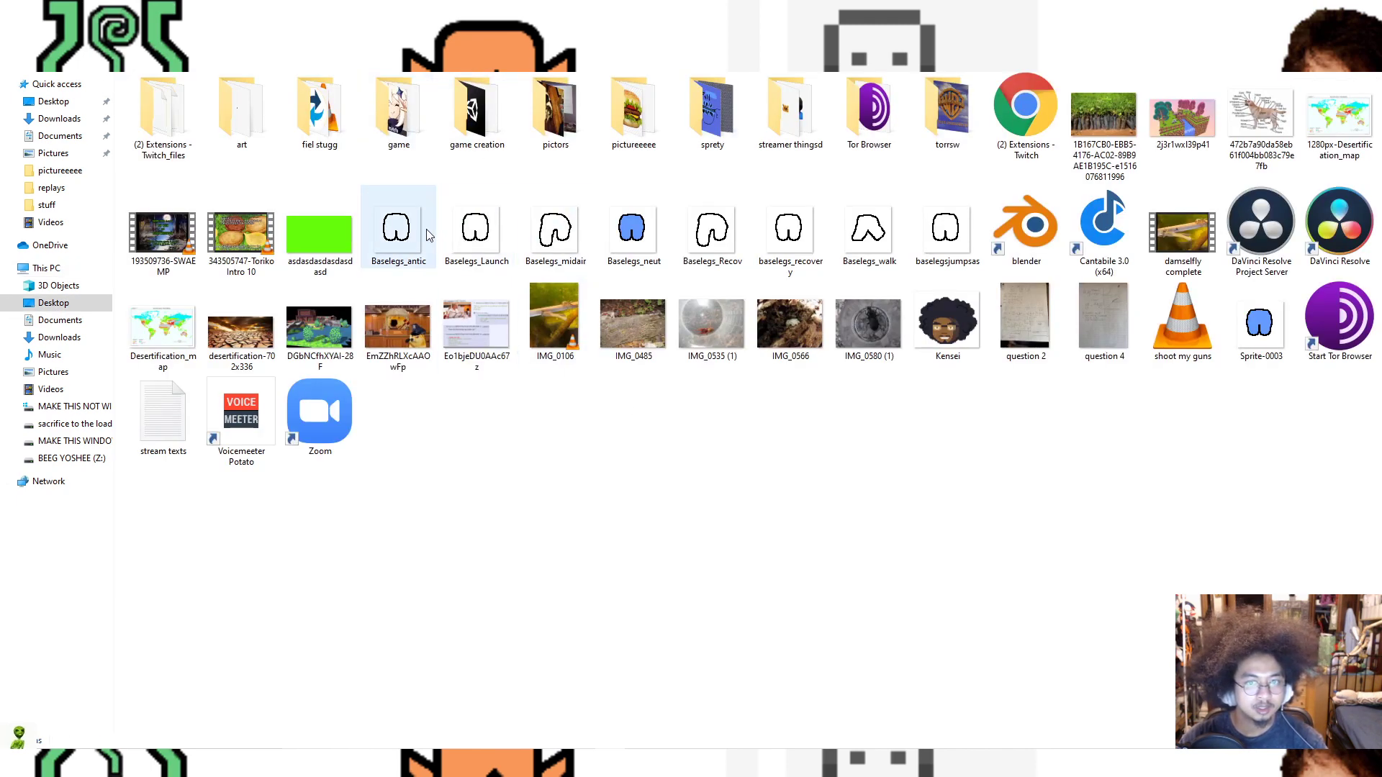
double_click(923, 229)
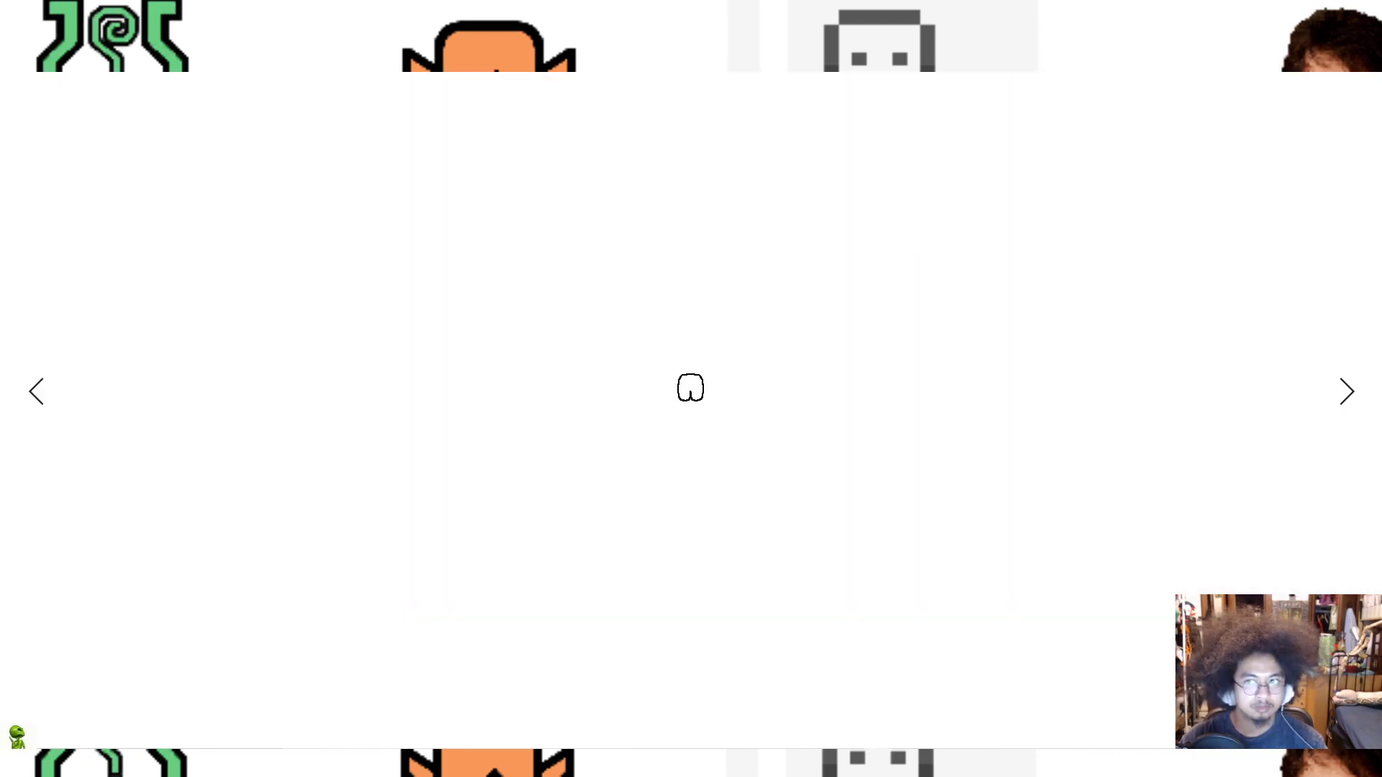
left_click(1363, 9)
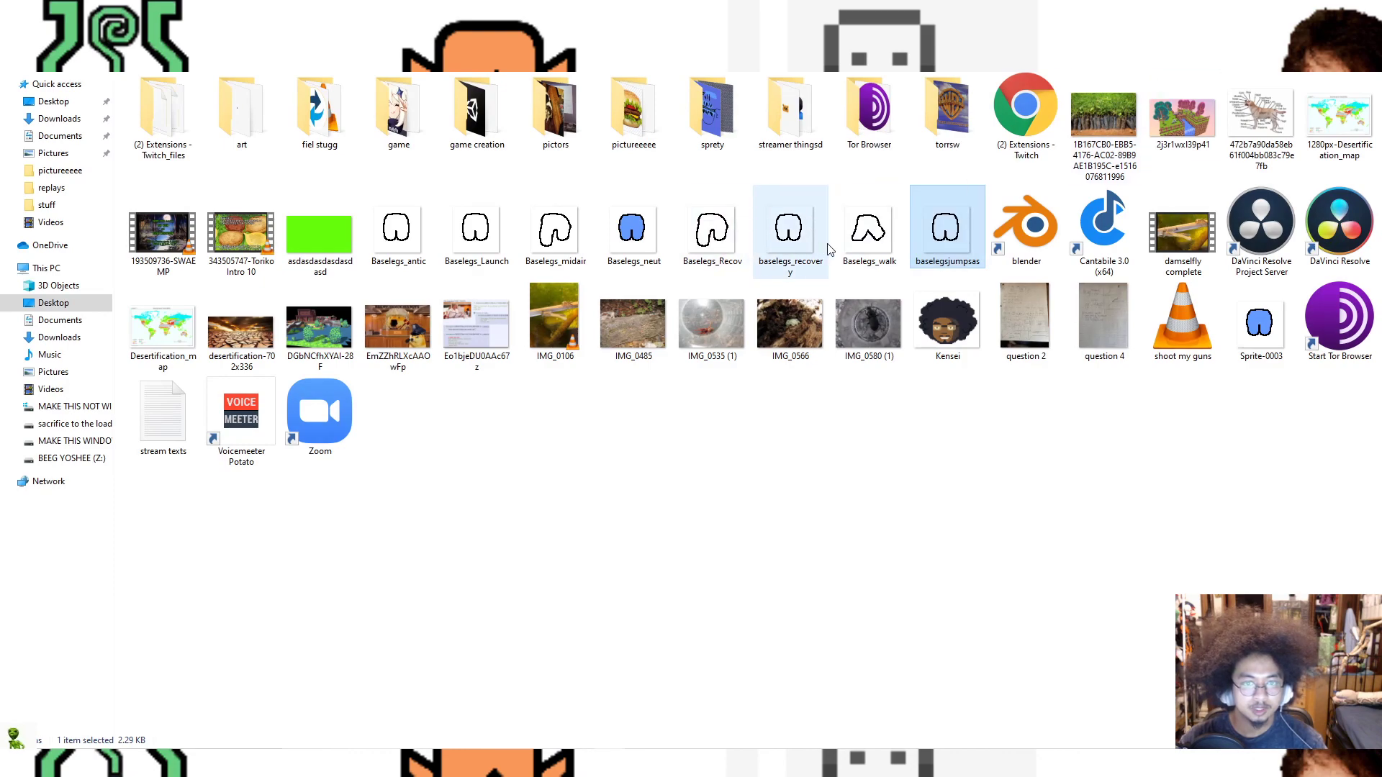
double_click(862, 241)
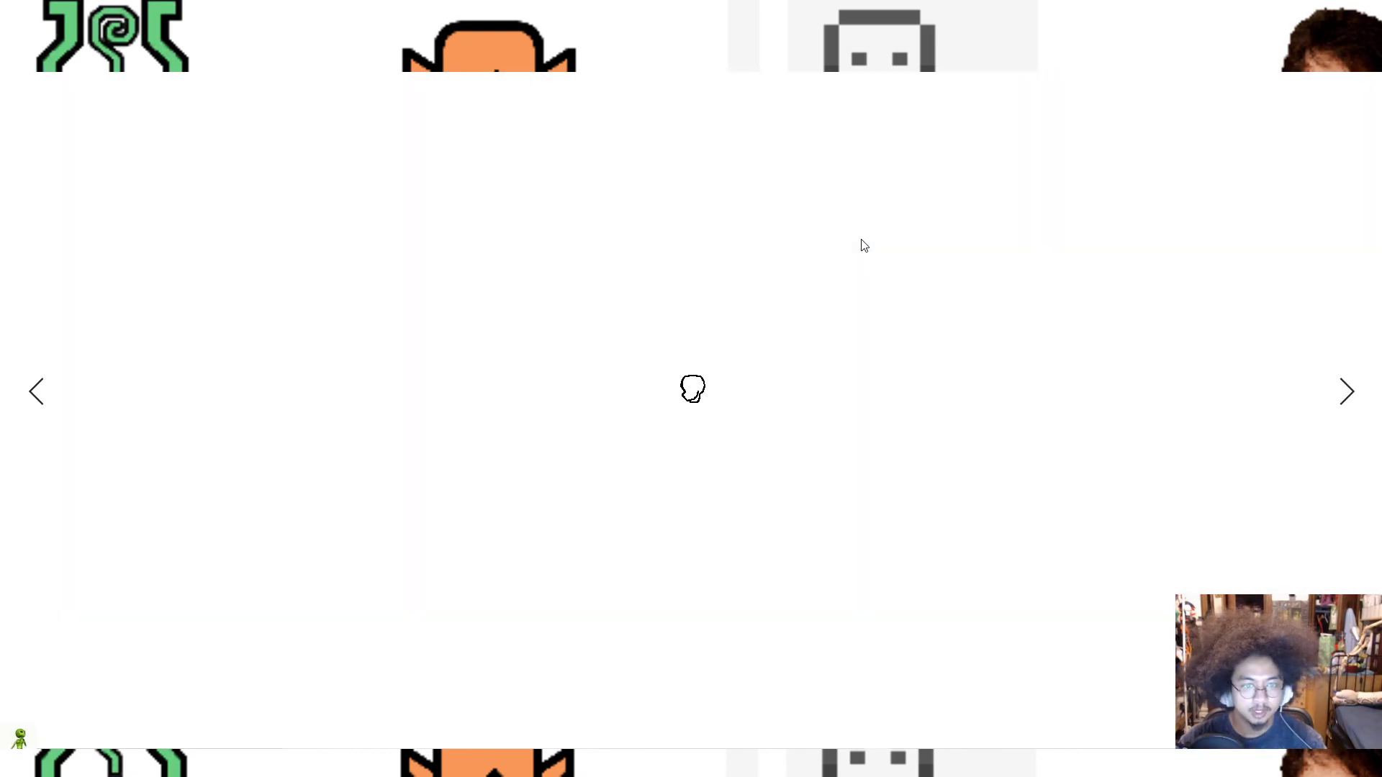
Step: Close the GIF preview, switch to Discord, read the kenseis-discord channel, and move the window so the leg files remain accessible
left_click(1365, 10)
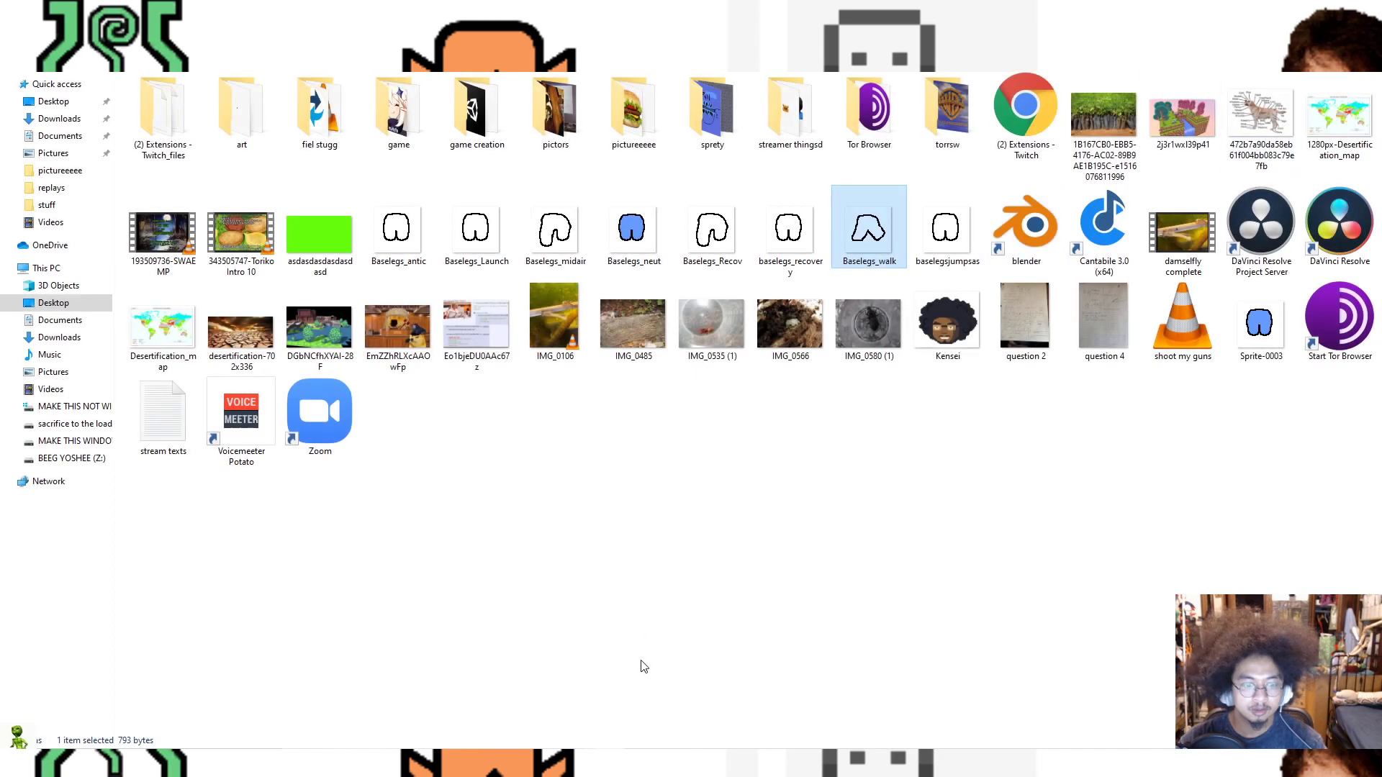
left_click(614, 762)
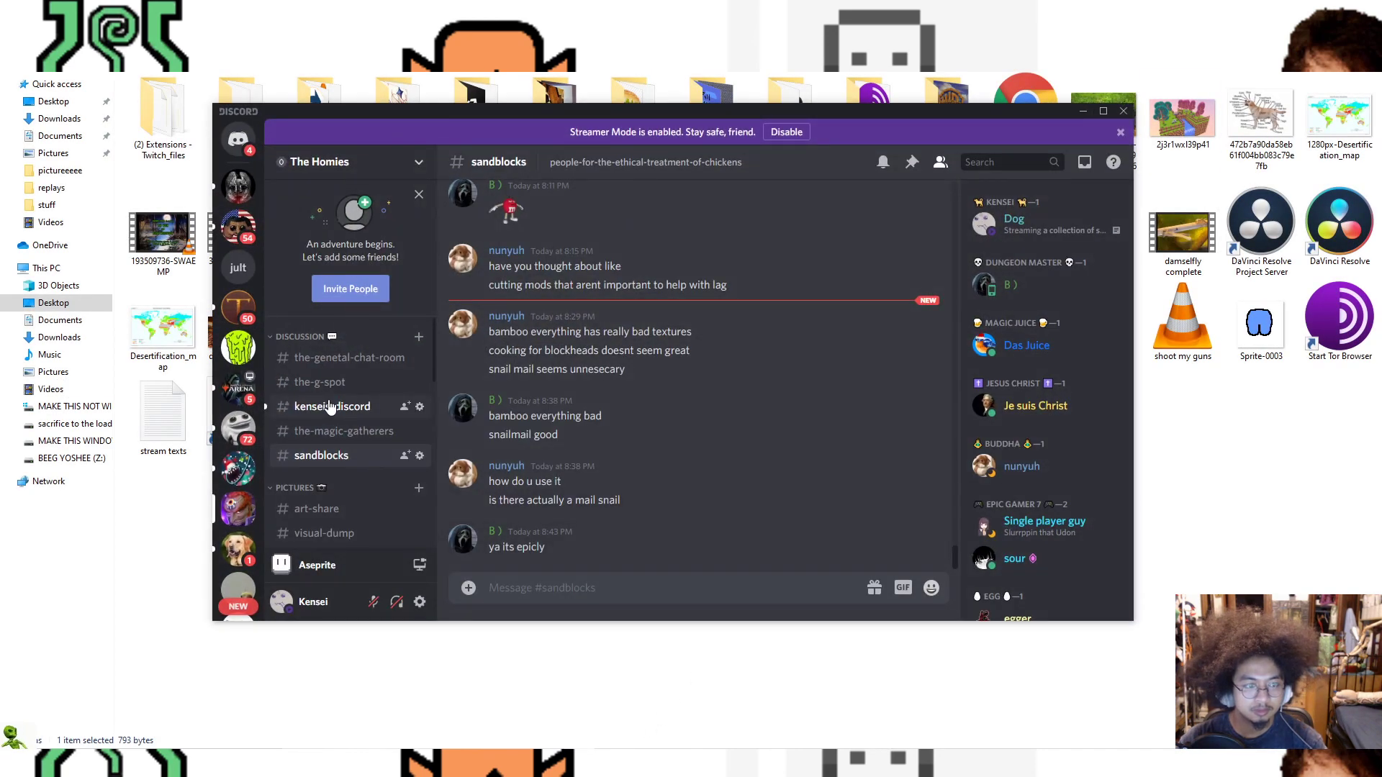
left_click(330, 408)
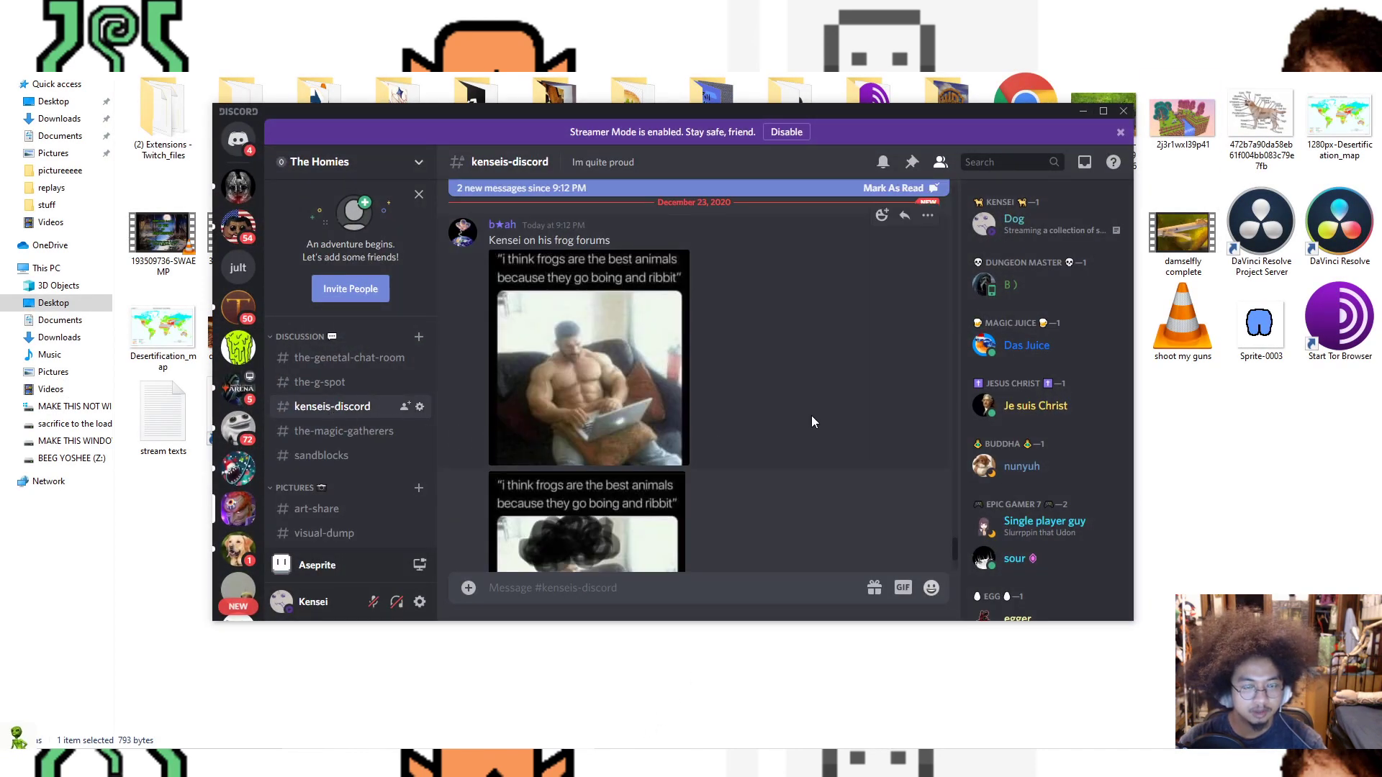
scroll(761, 405, "down", 2)
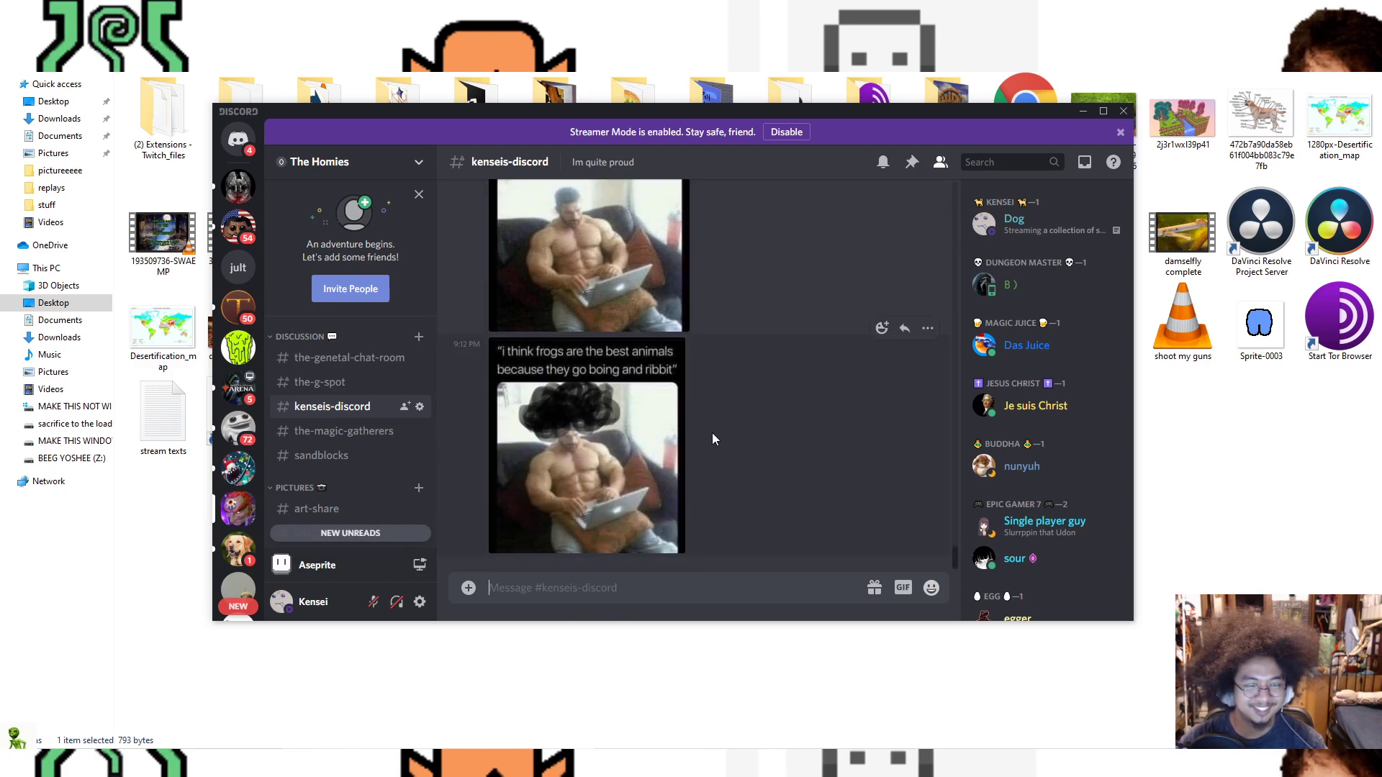
scroll(709, 439, "up", 5)
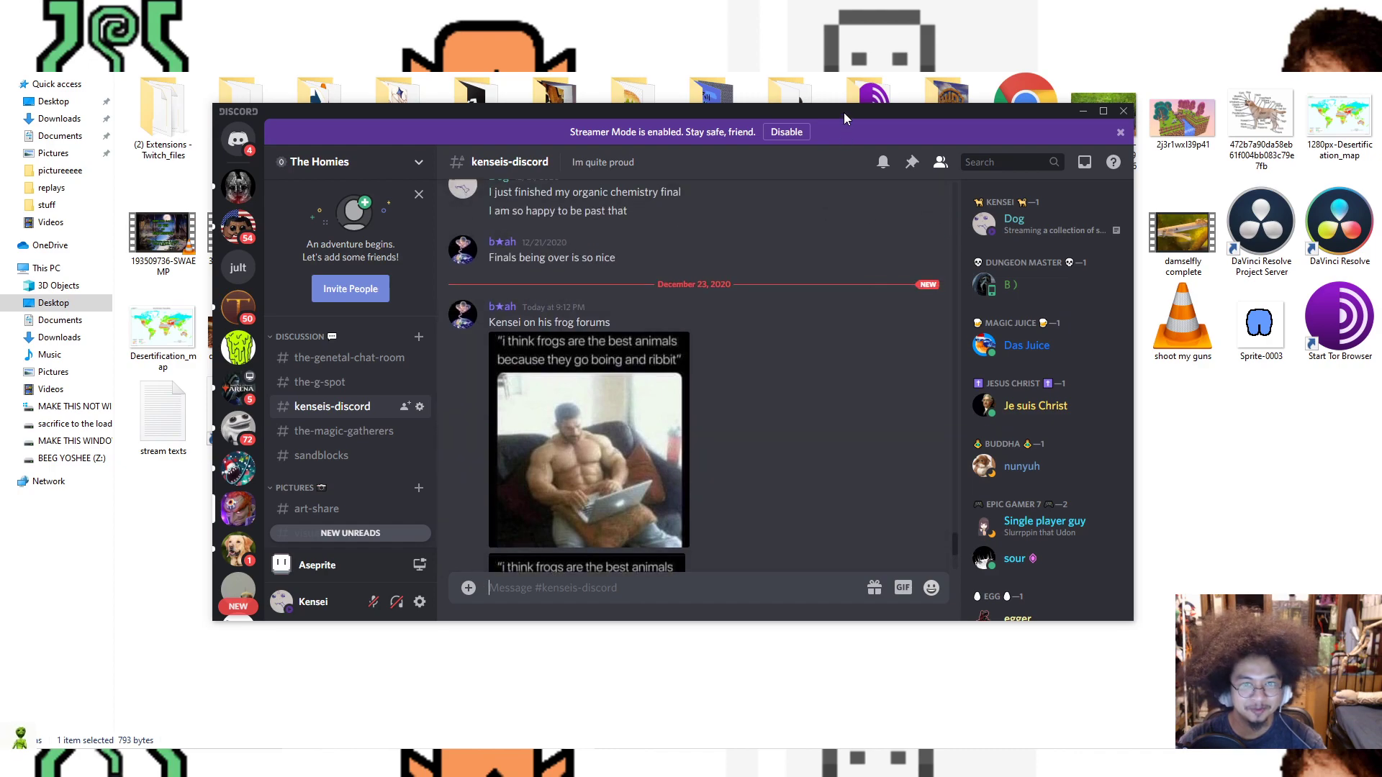
left_click_drag(844, 112, 584, 79)
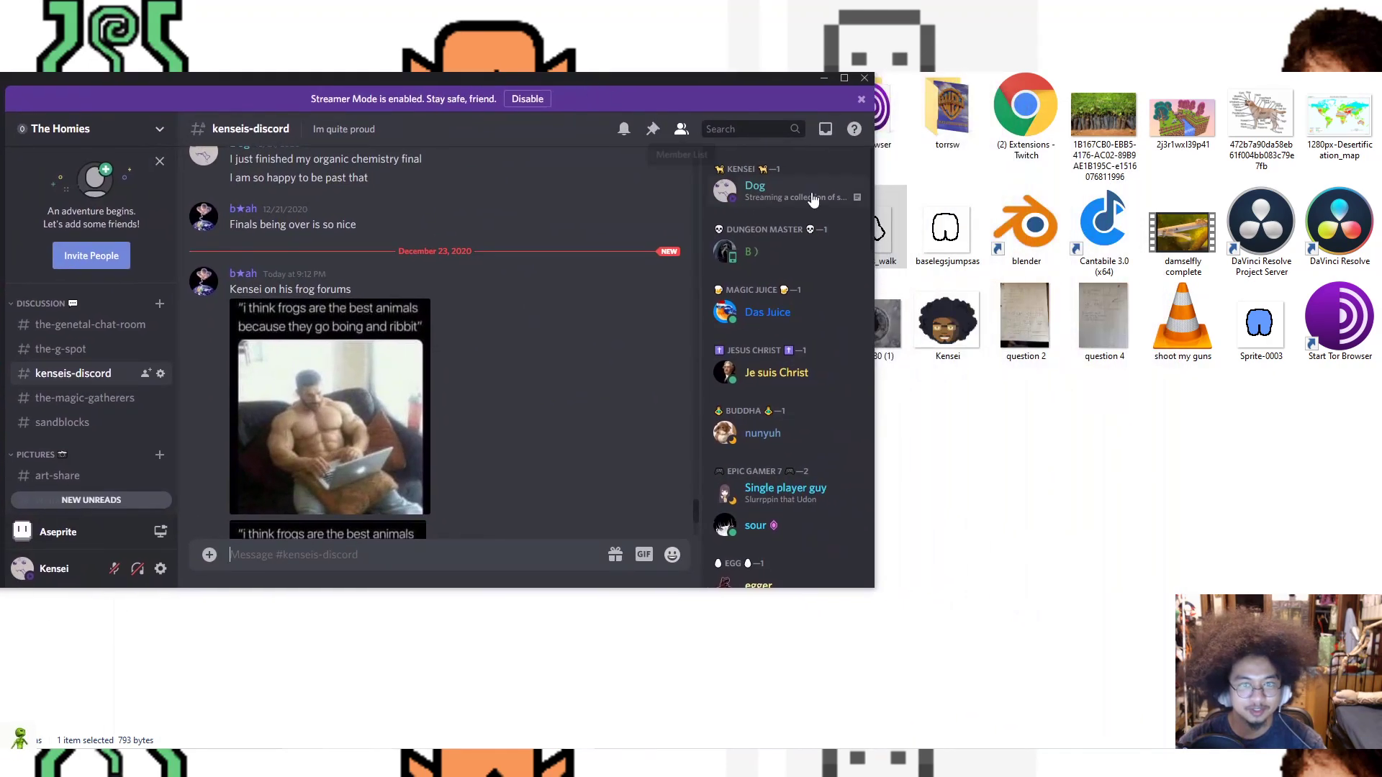
Step: Upload Baselegs_walk.gif to the art-share channel without a comment
left_click_drag(885, 229, 474, 528)
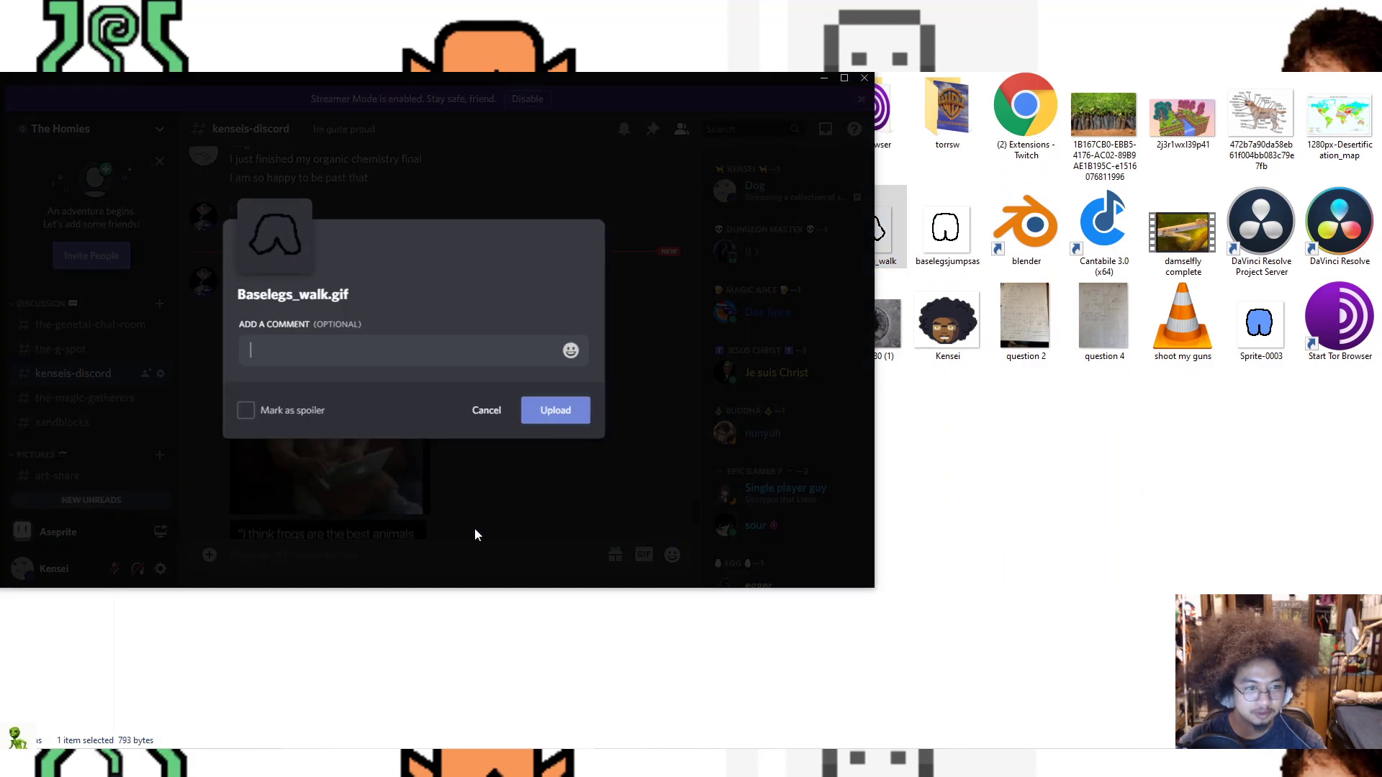
left_click(484, 411)
scroll(64, 389, "down", 2)
left_click(58, 403)
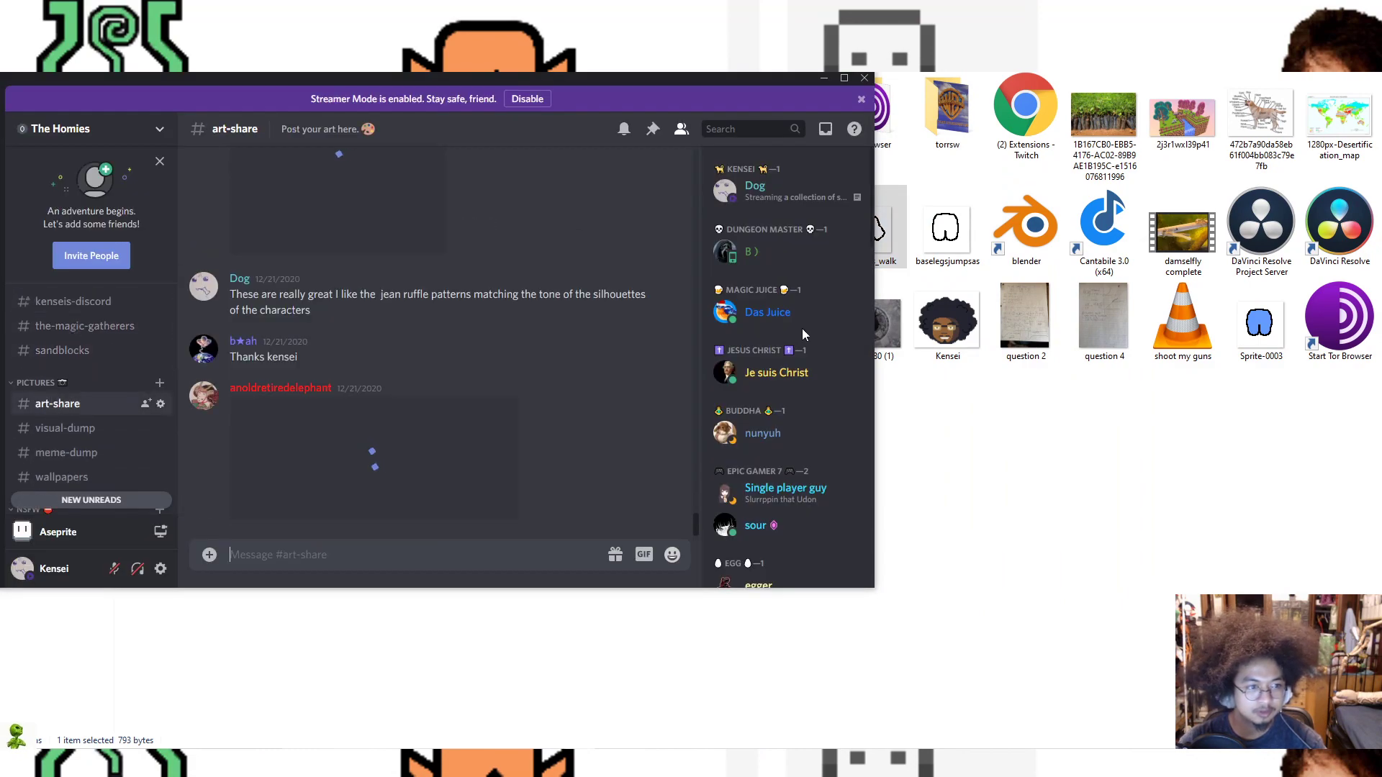
left_click_drag(947, 229, 514, 468)
left_click(550, 409)
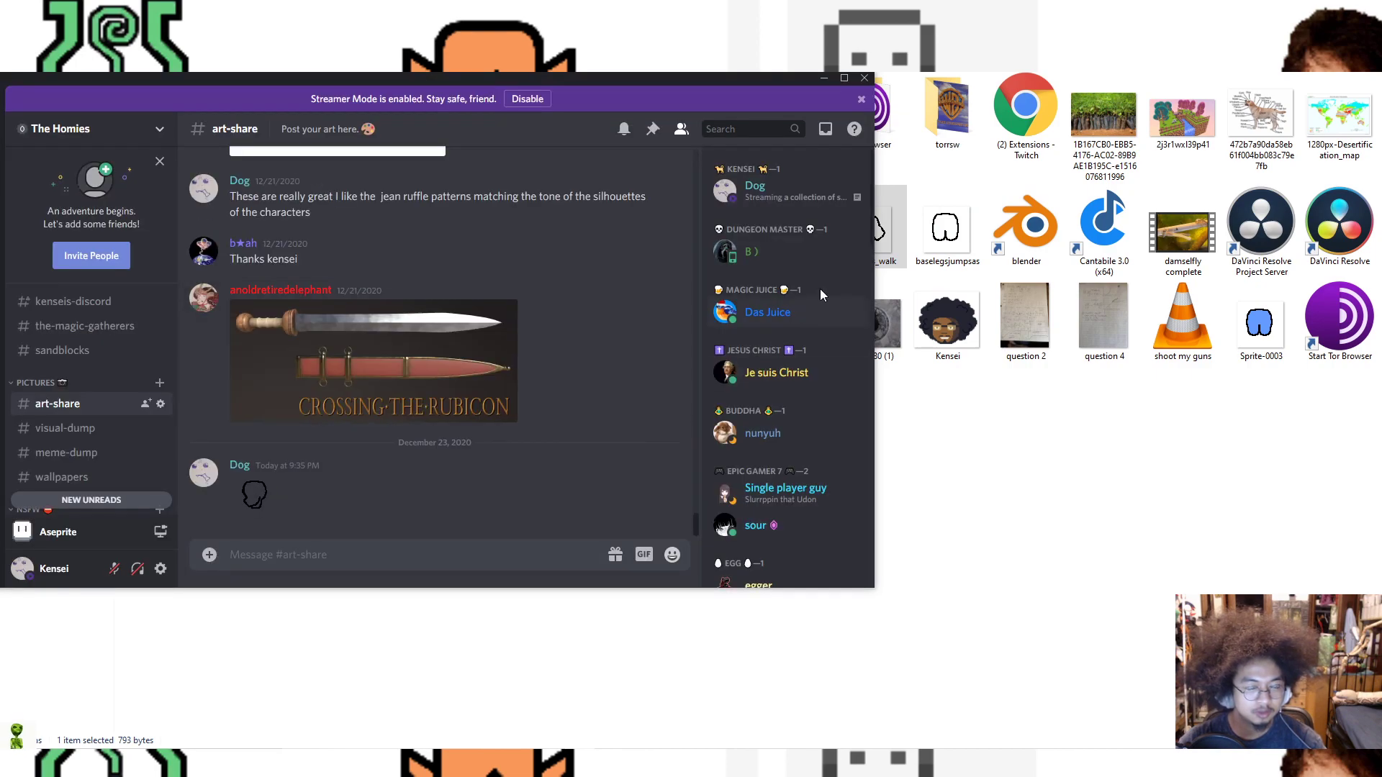
Step: Upload baselegsjumpsas.gif to the art-share channel without a comment and check the posted leg animations
left_click_drag(947, 229, 533, 443)
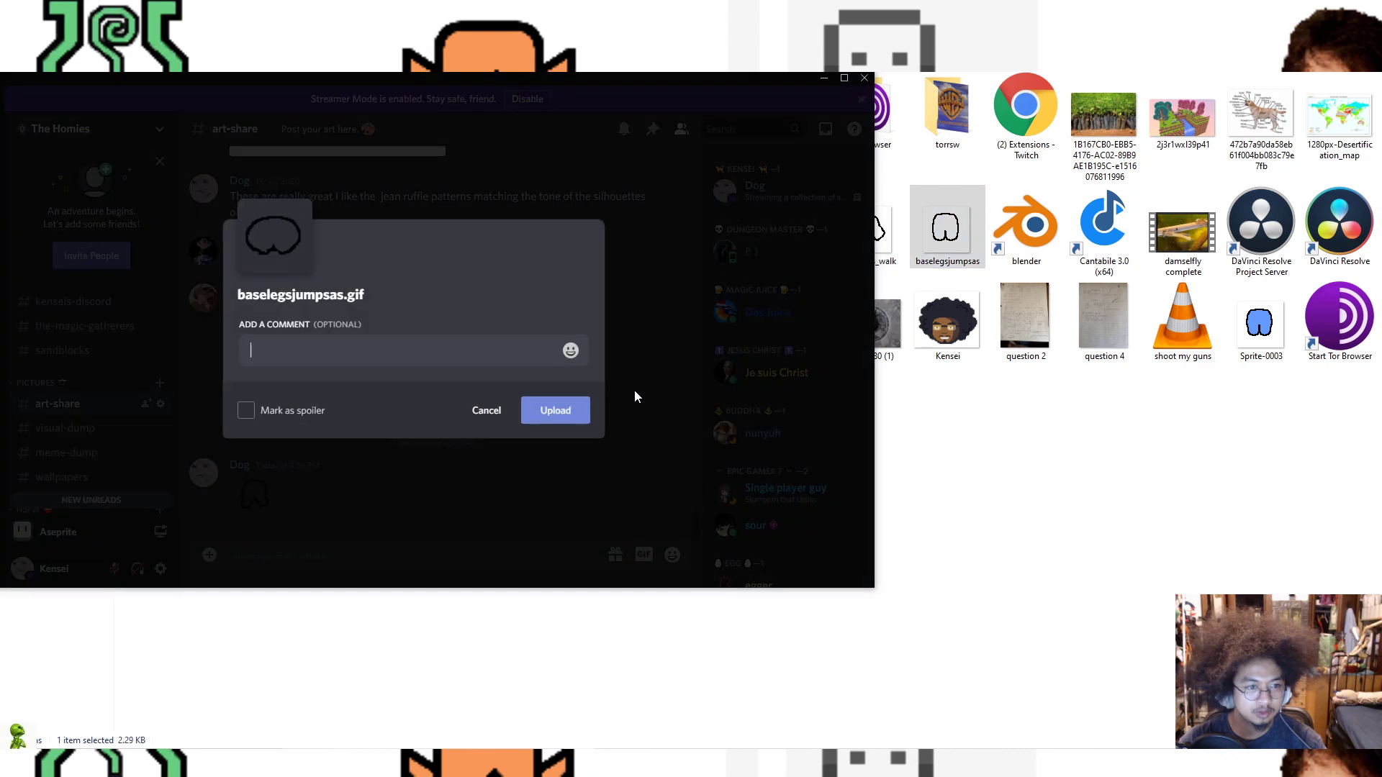
left_click(571, 411)
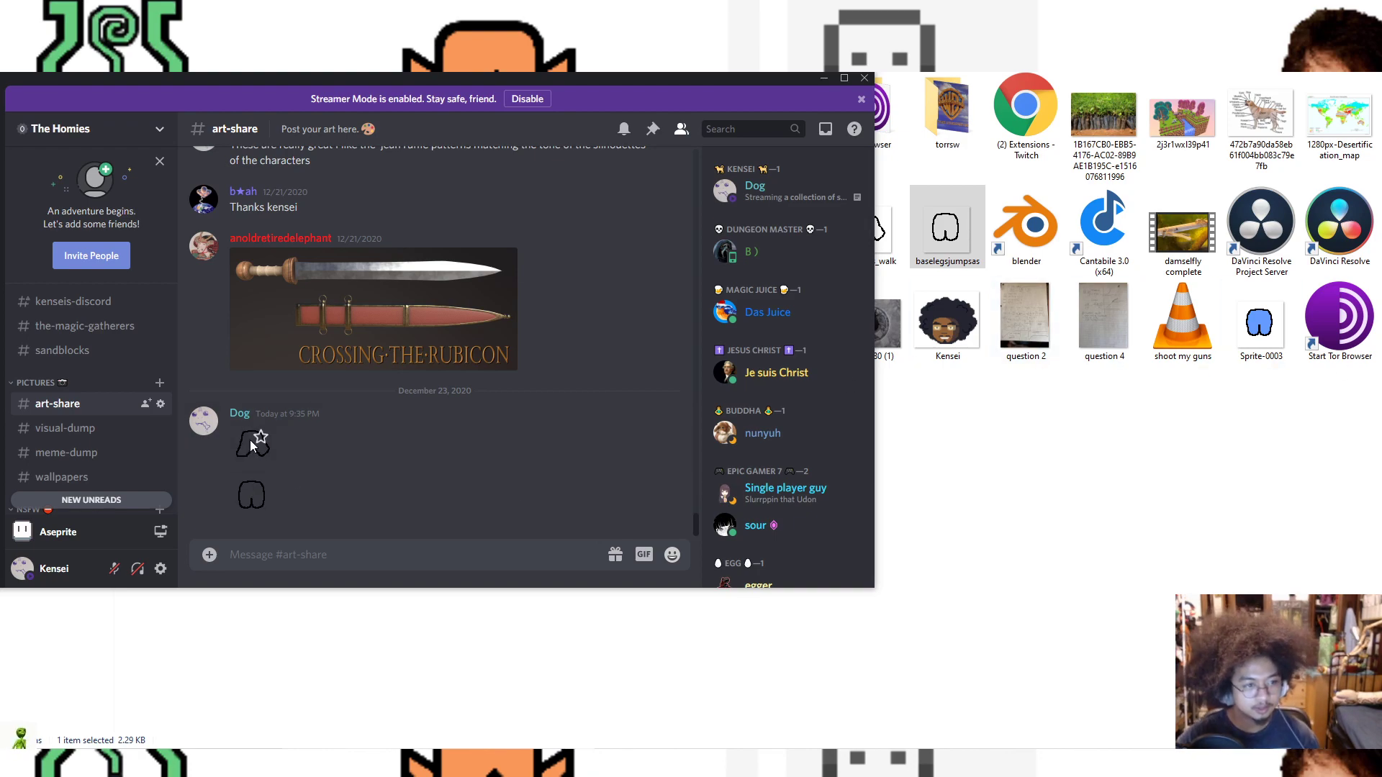
left_click(246, 480)
left_click(461, 482)
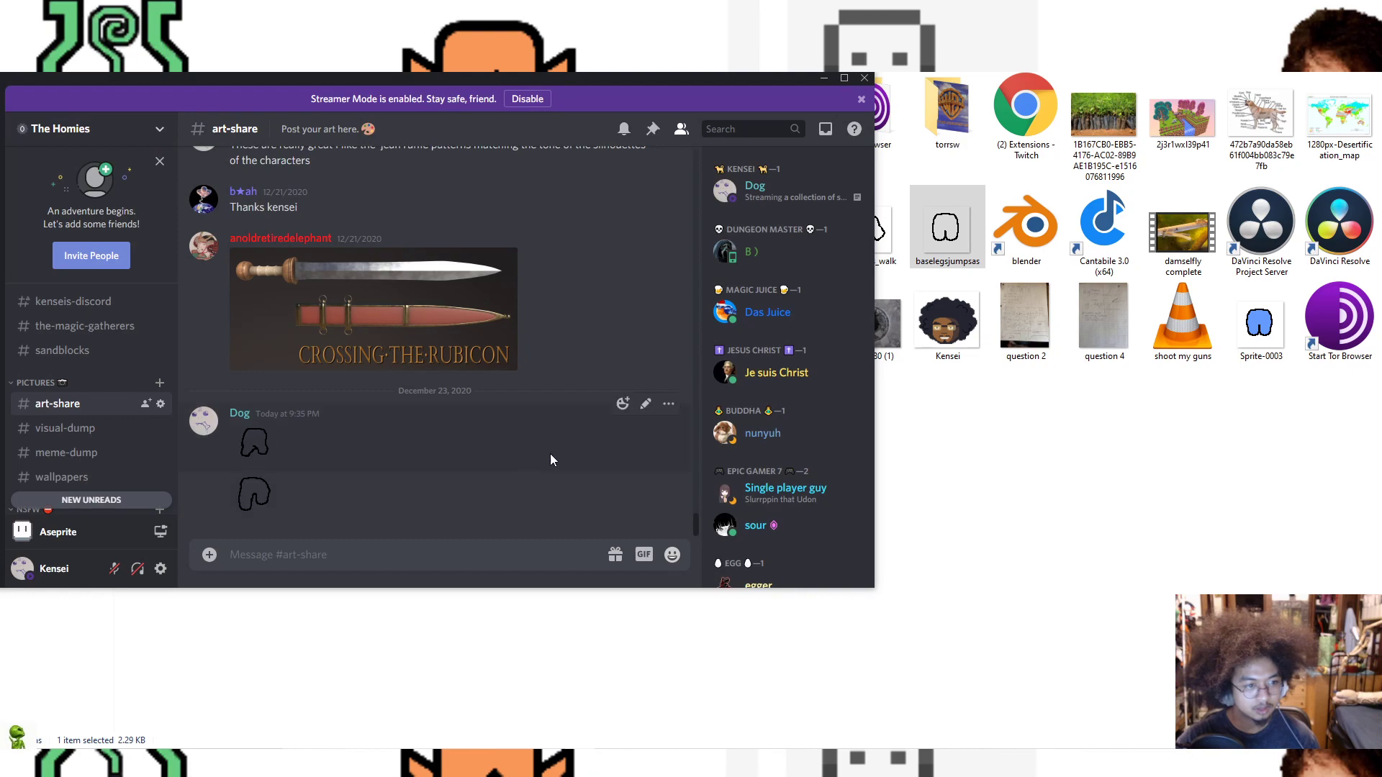
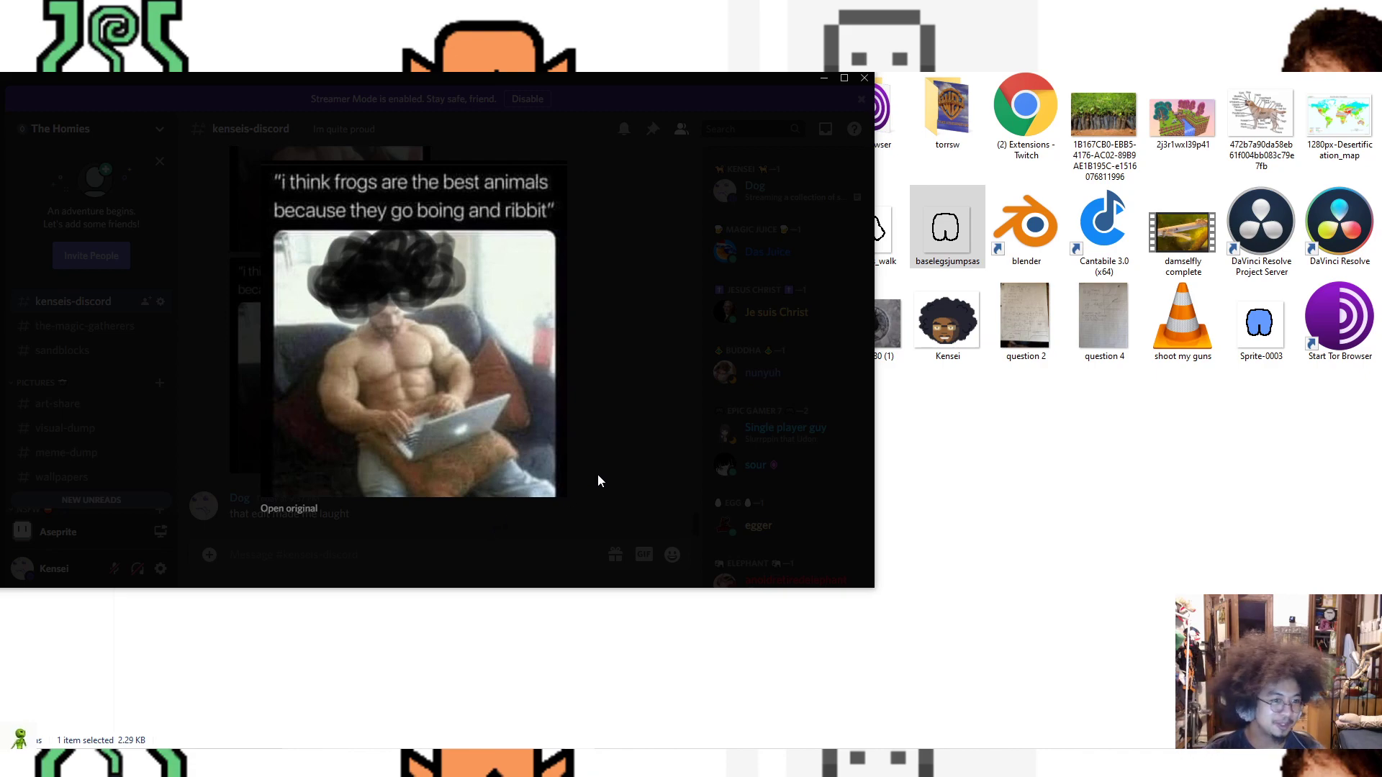
Step: Close the enlarged picture in the kenseis-discord channel and switch back to File Explorer's Desktop folder
left_click(589, 496)
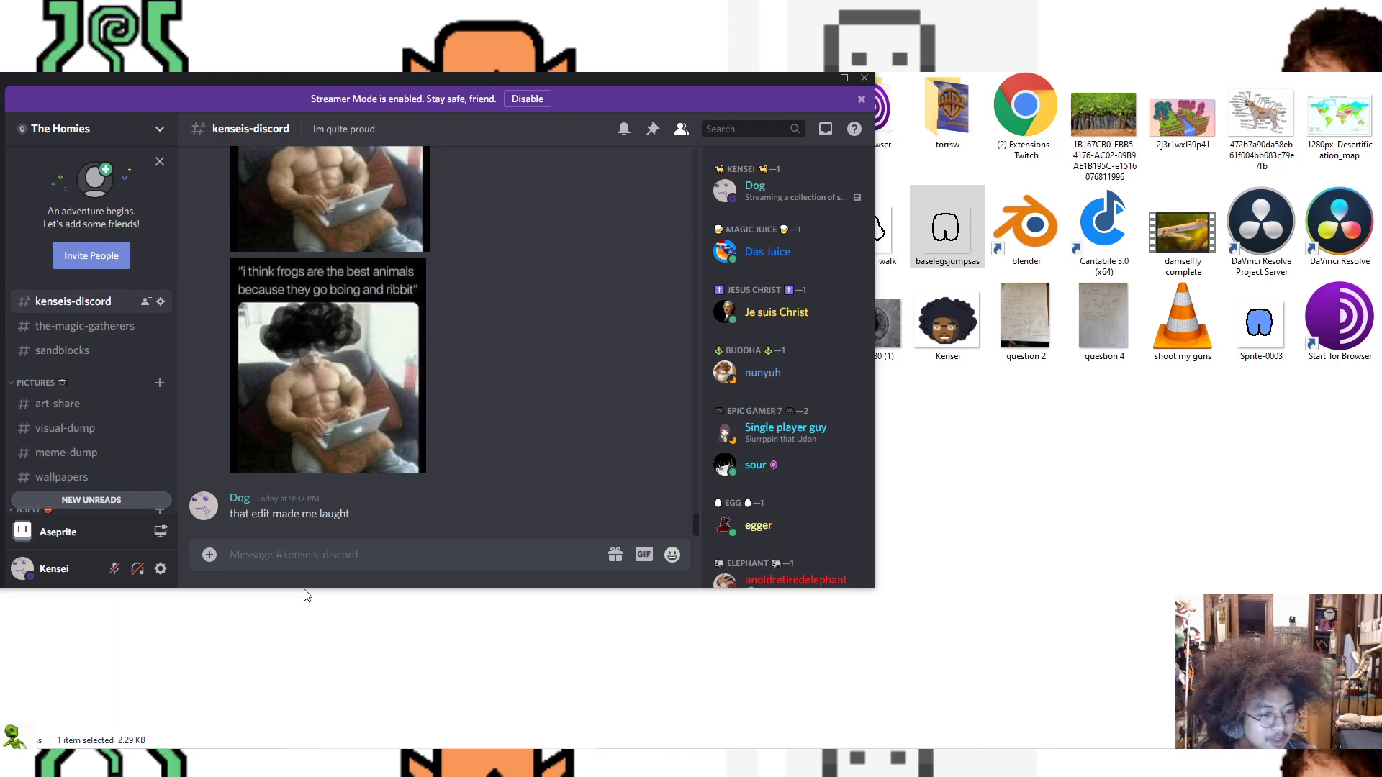
scroll(89, 366, "up", 1)
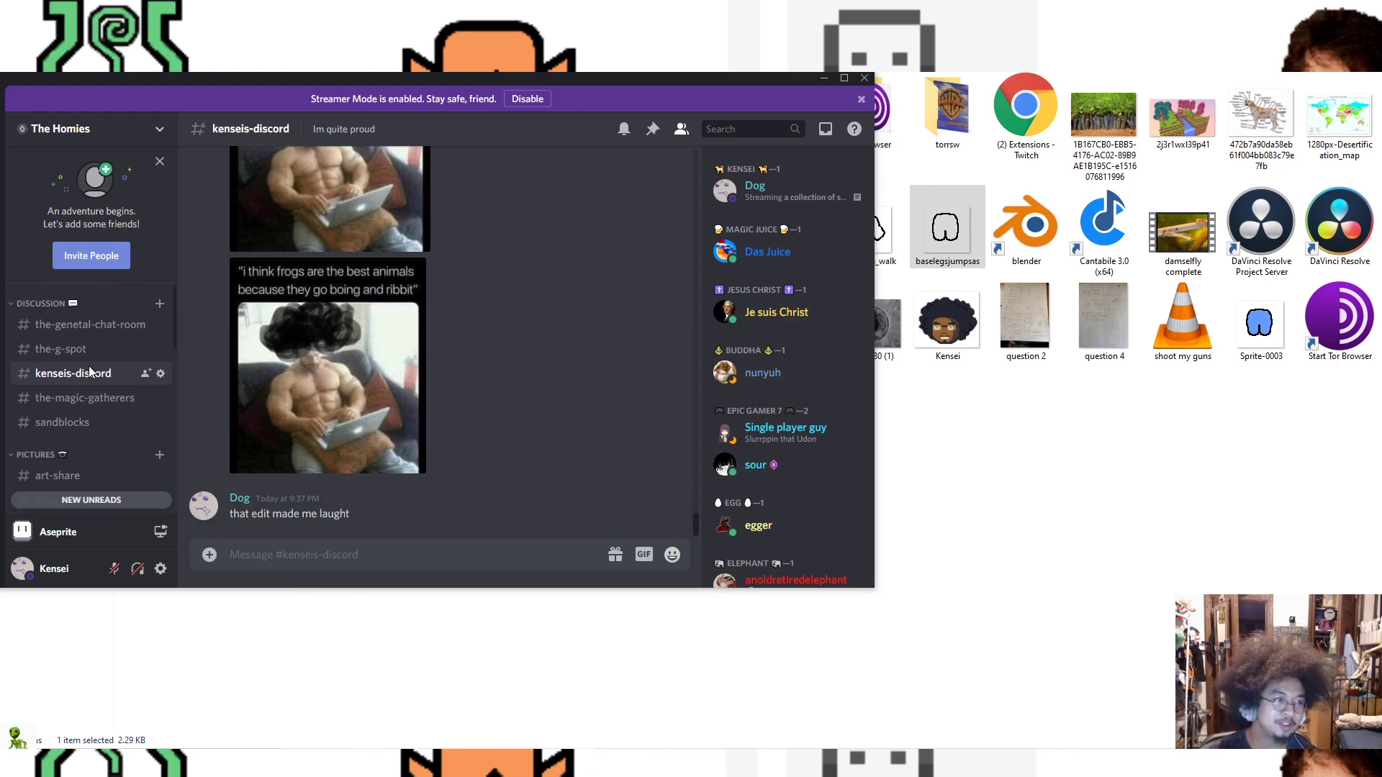
left_click(971, 600)
left_click(973, 605)
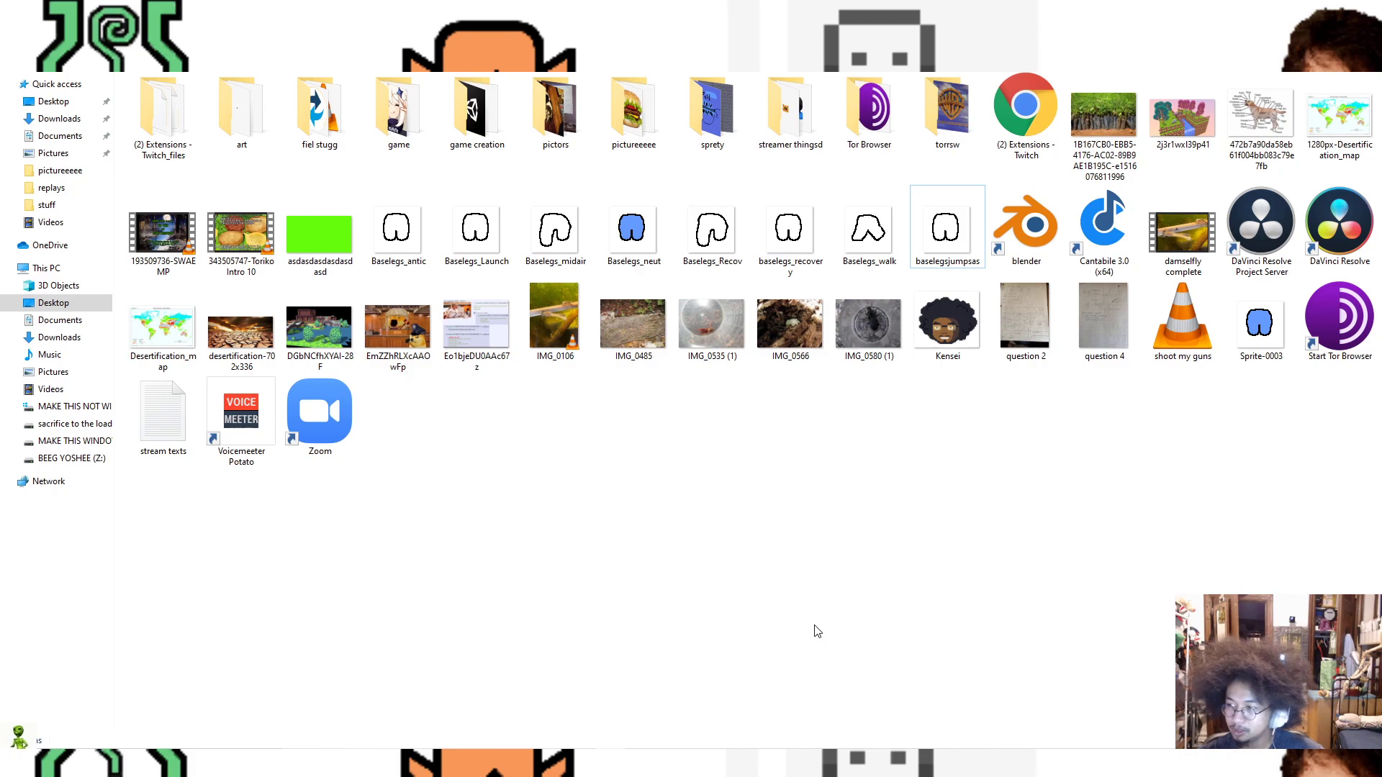
Step: Switch to Unity and save the Player object from SampleScene as a prefab in the root Assets folder
key("alt+Tab")
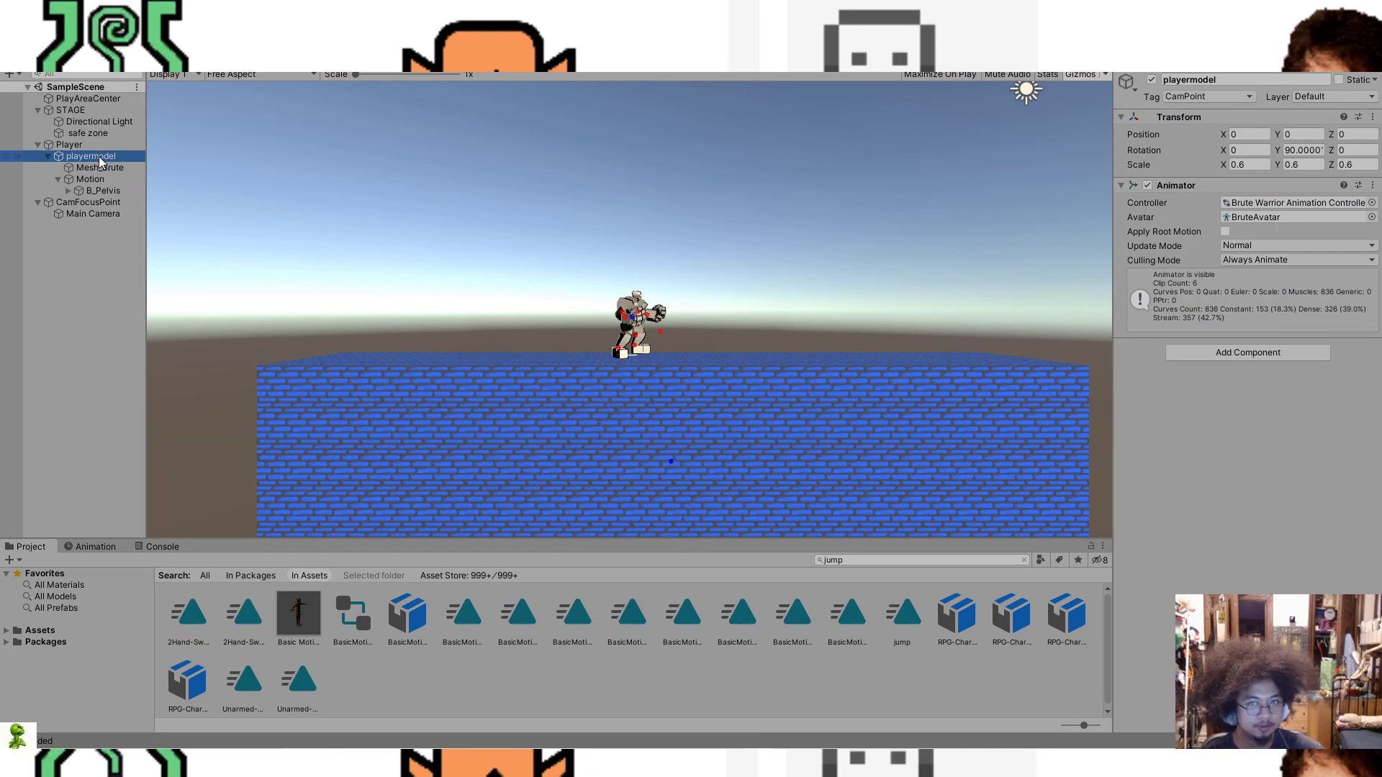
left_click(77, 149)
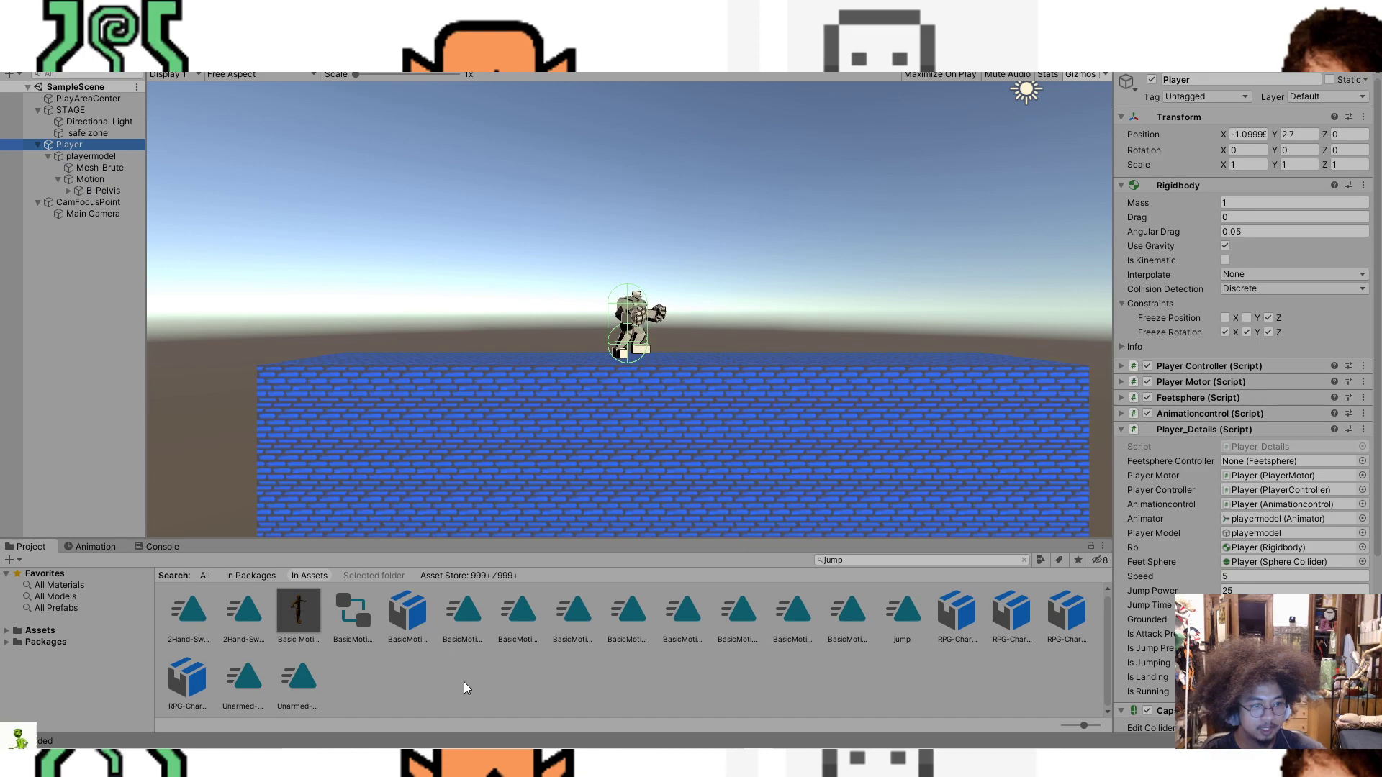
left_click(42, 631)
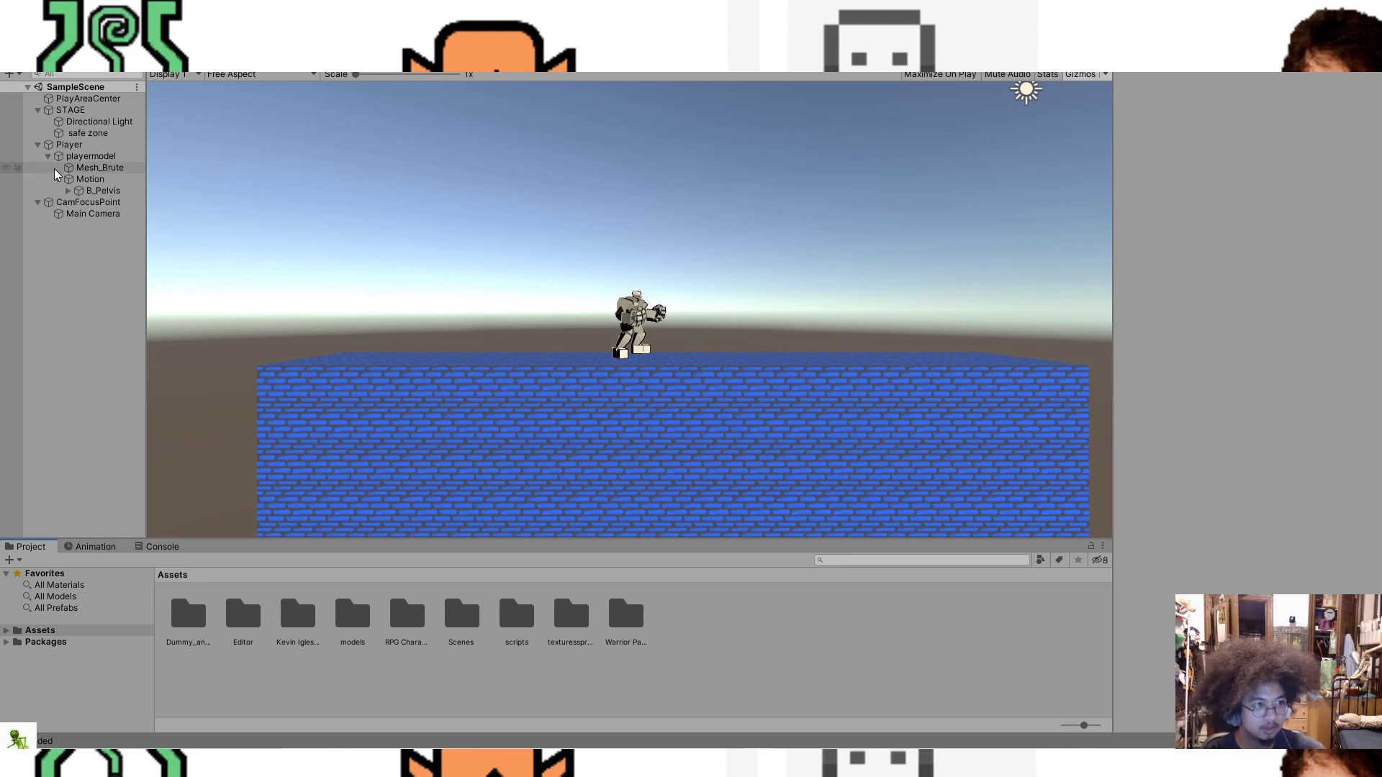
left_click(38, 144)
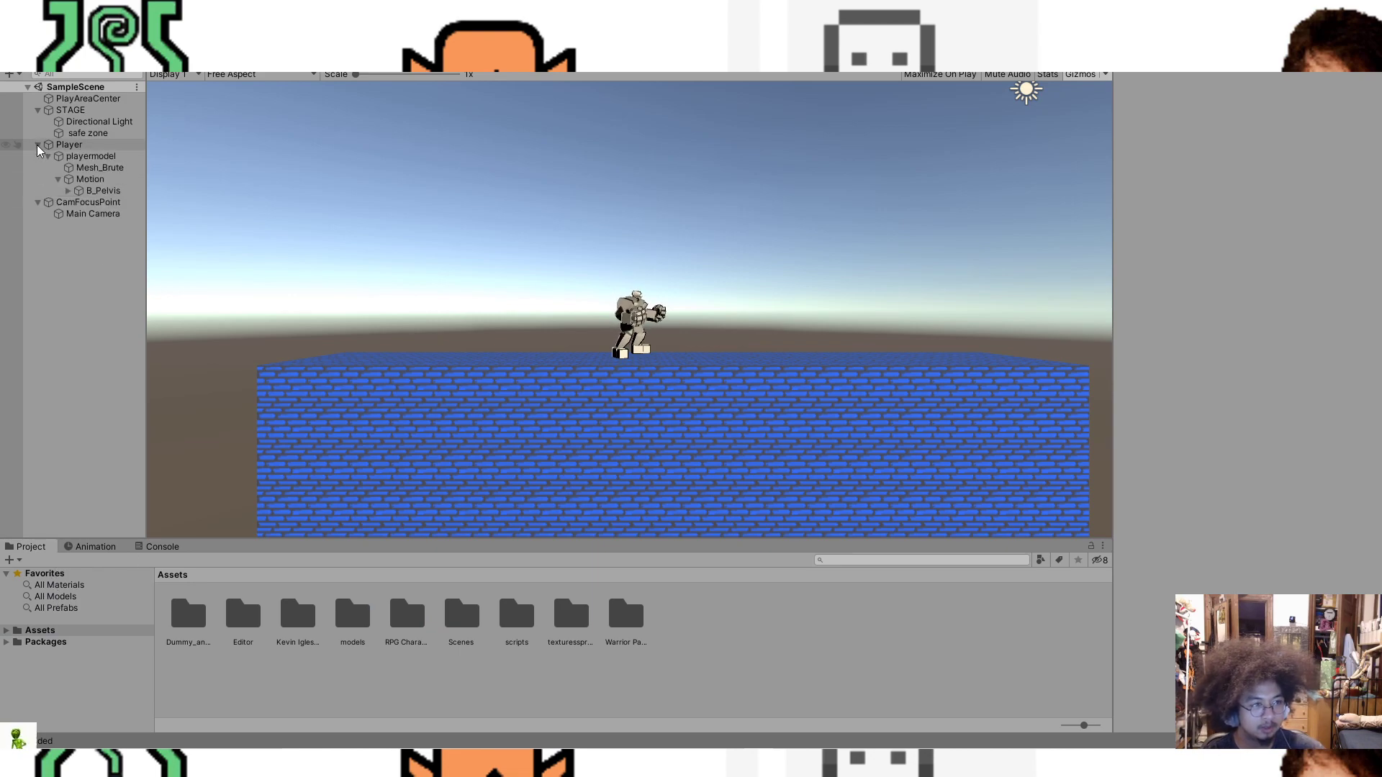
left_click(87, 148)
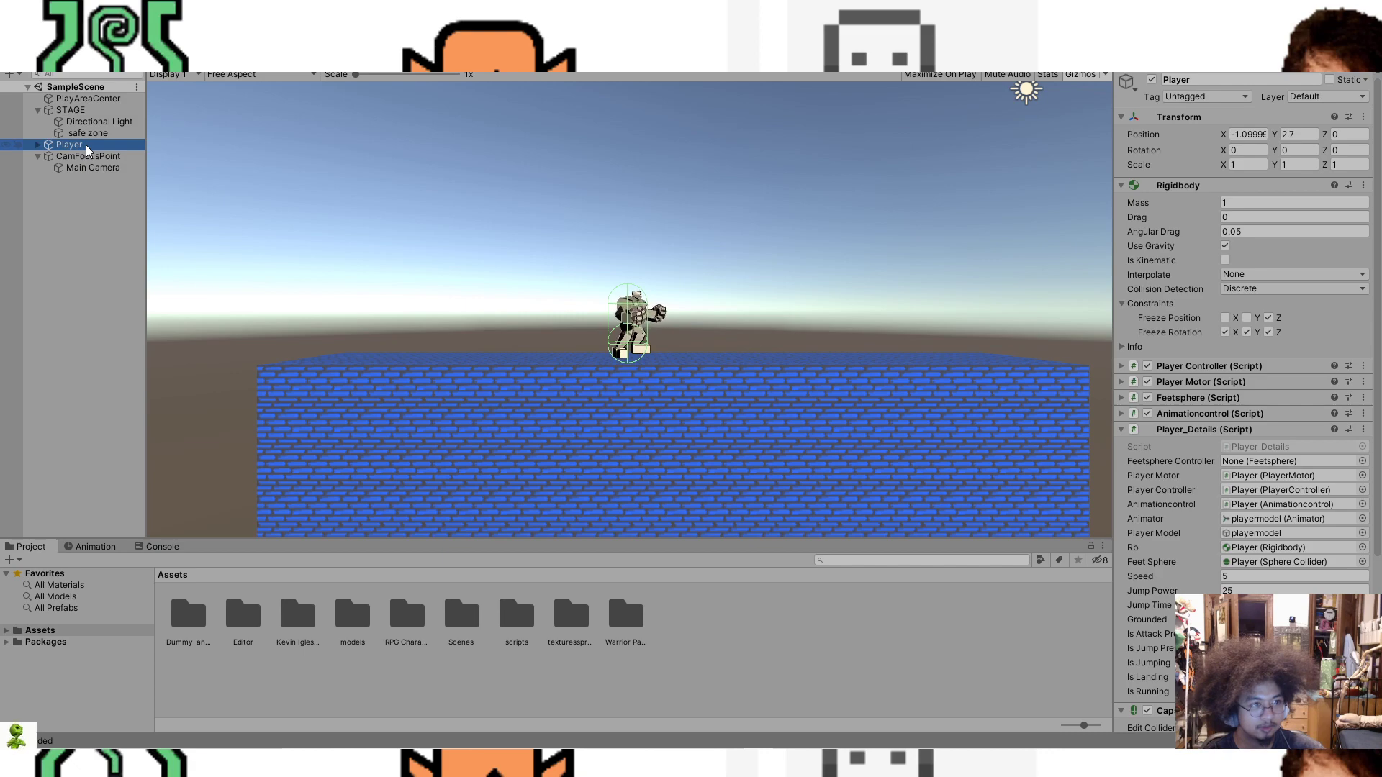
right_click(87, 148)
left_click(65, 152)
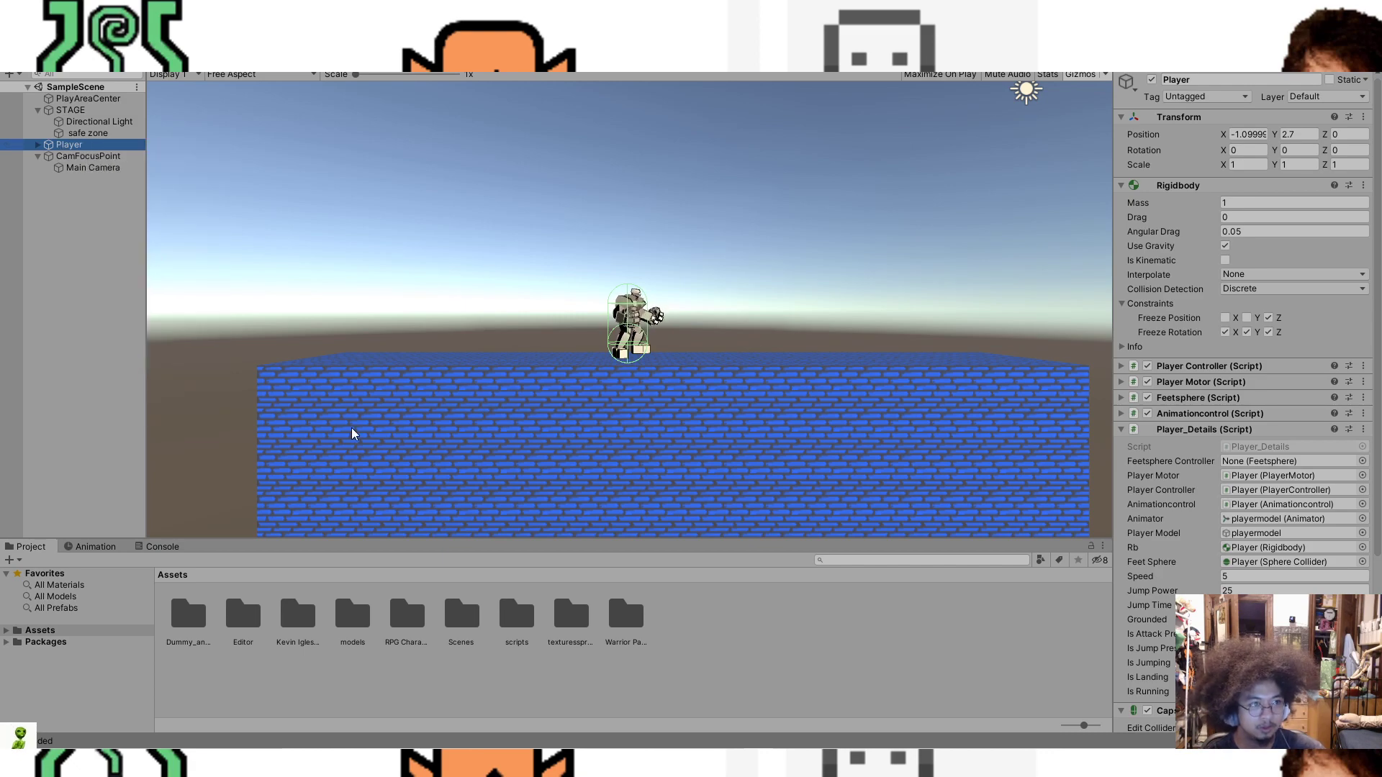
left_click_drag(95, 147, 721, 630)
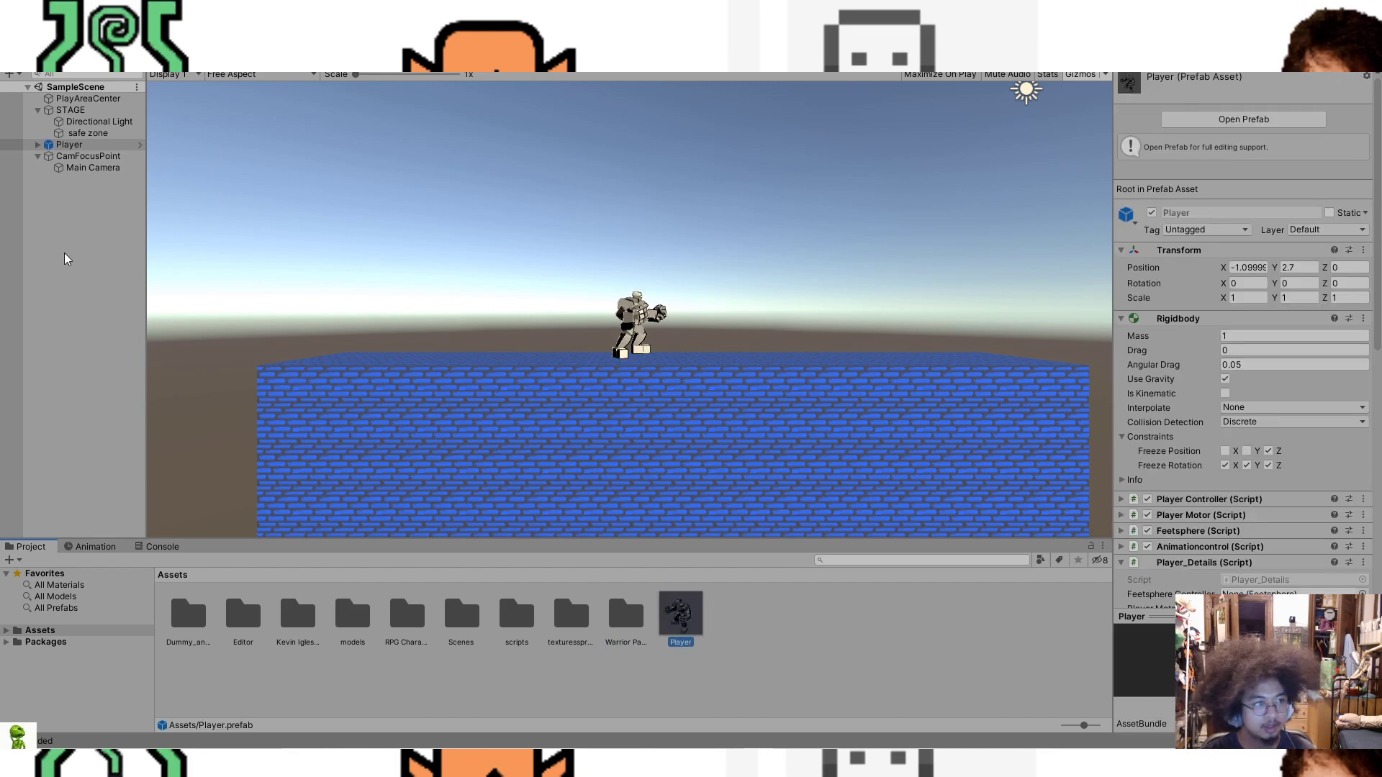
Step: View the animator state graph of the Player's playermodel child and exit Play mode
left_click(39, 146)
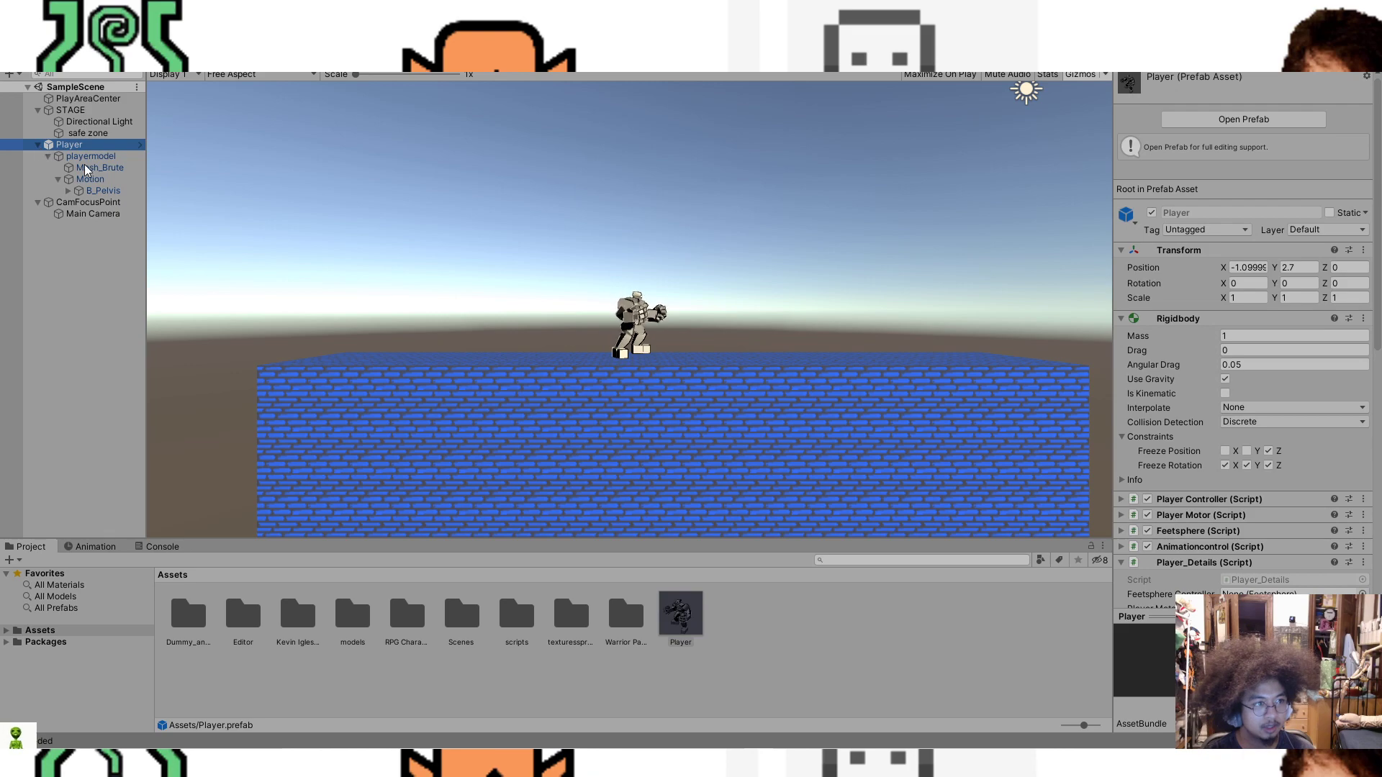
key("Down")
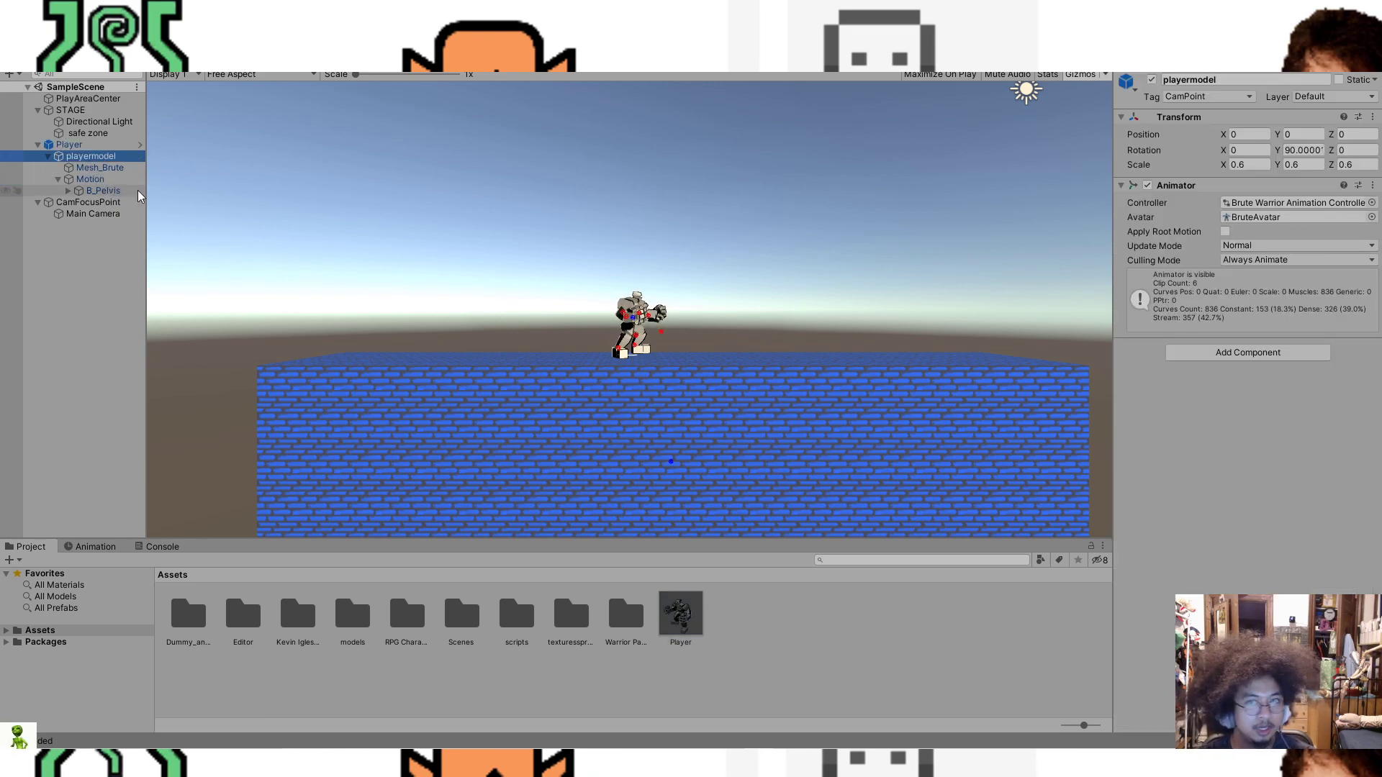
left_click(337, 62)
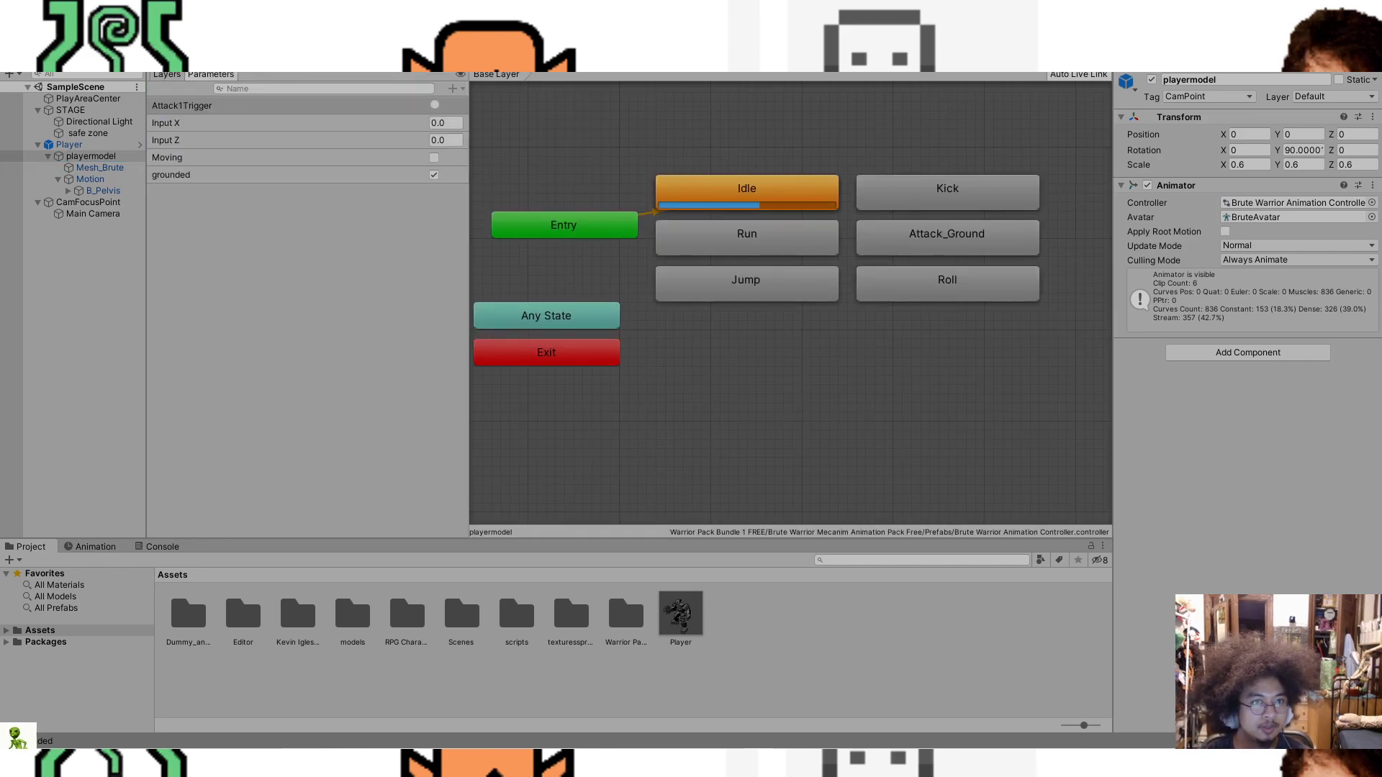
left_click(666, 43)
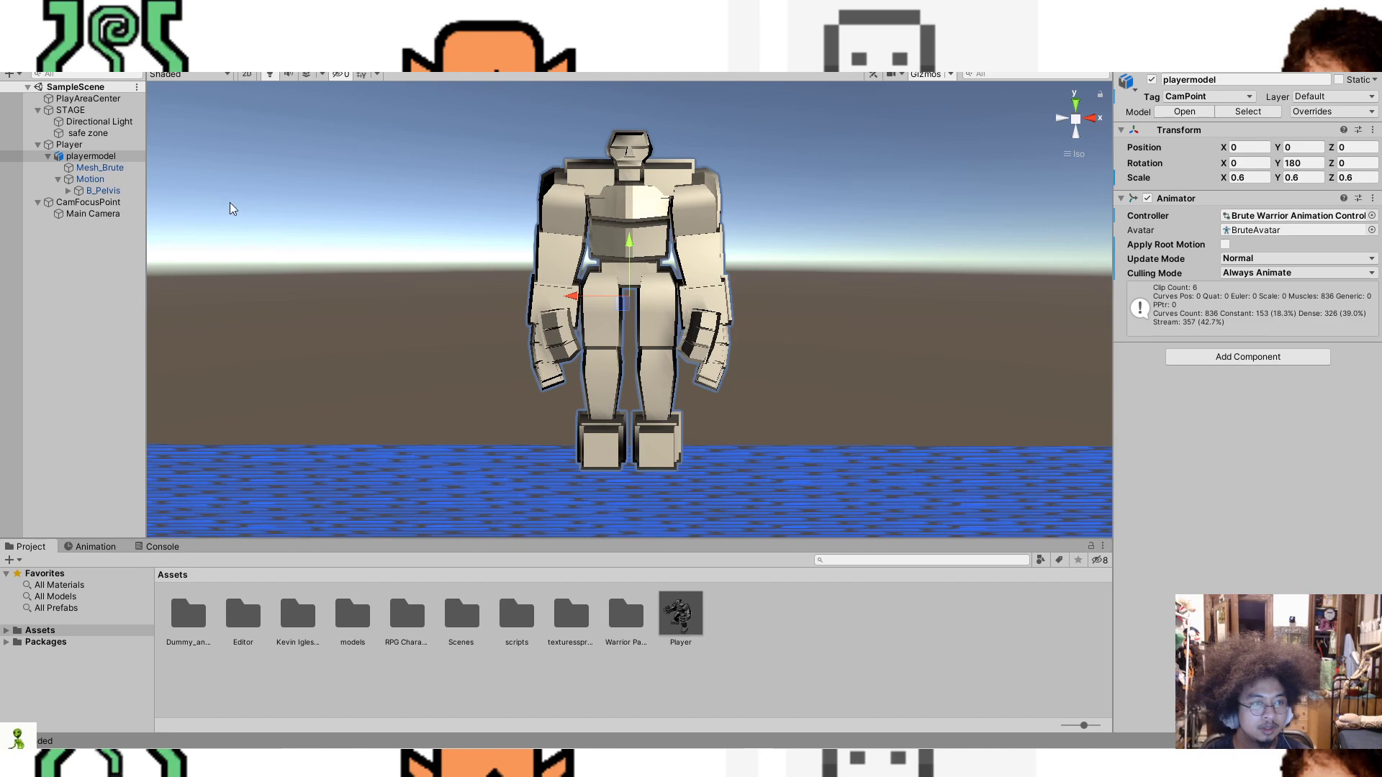
Step: Delete the playermodel child from the Player object in SampleScene
left_click(79, 158)
left_click(78, 145)
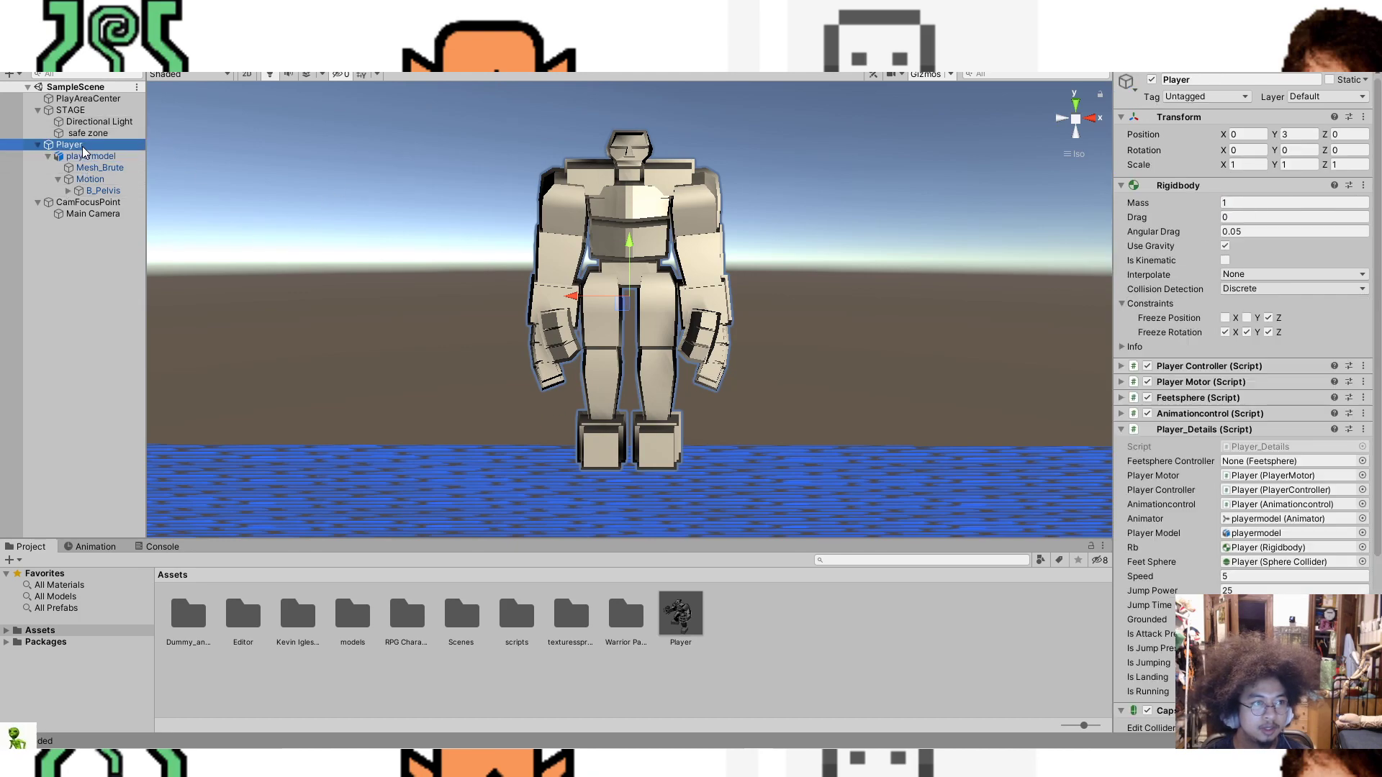
left_click(90, 157)
key("Delete")
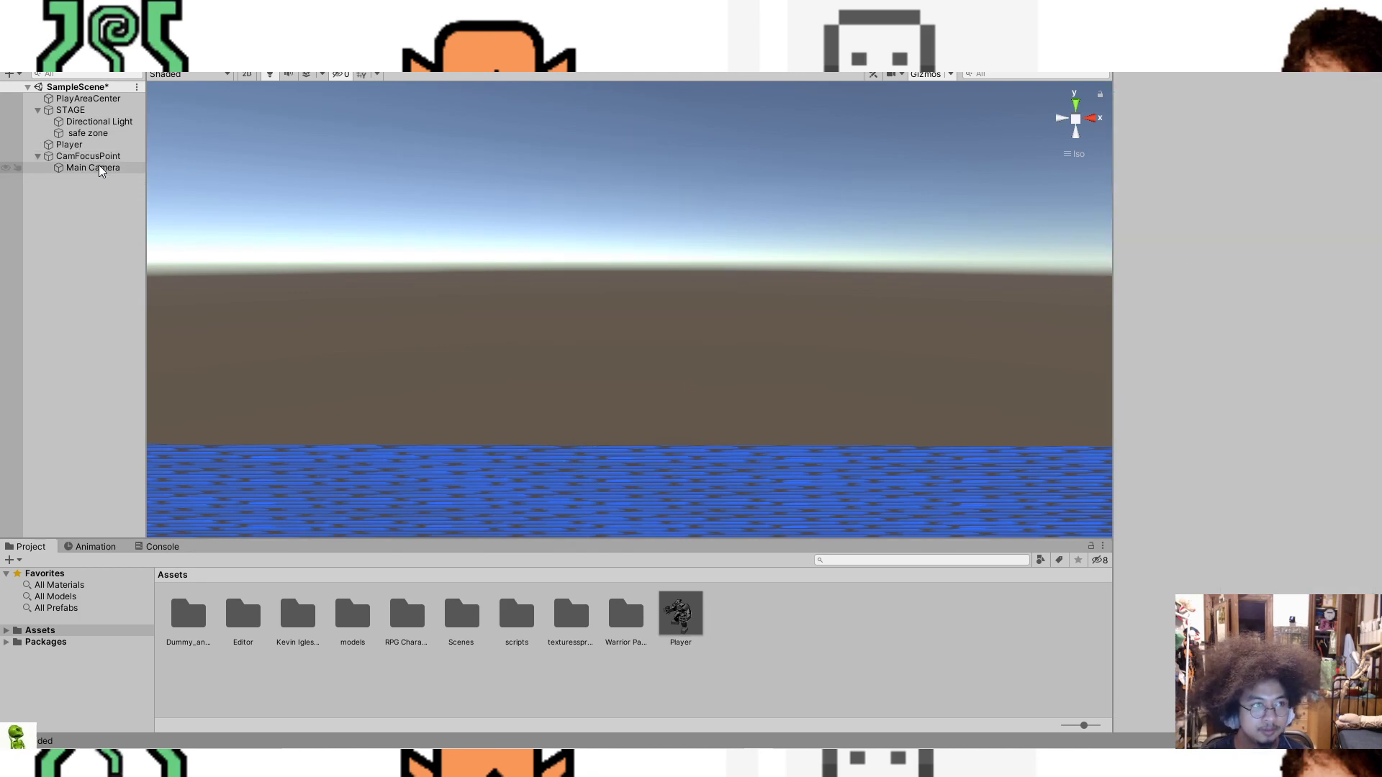
Step: Inspect the Run, Kick and Attack_Ground states in the Brute Warrior animation controller
left_click(371, 63)
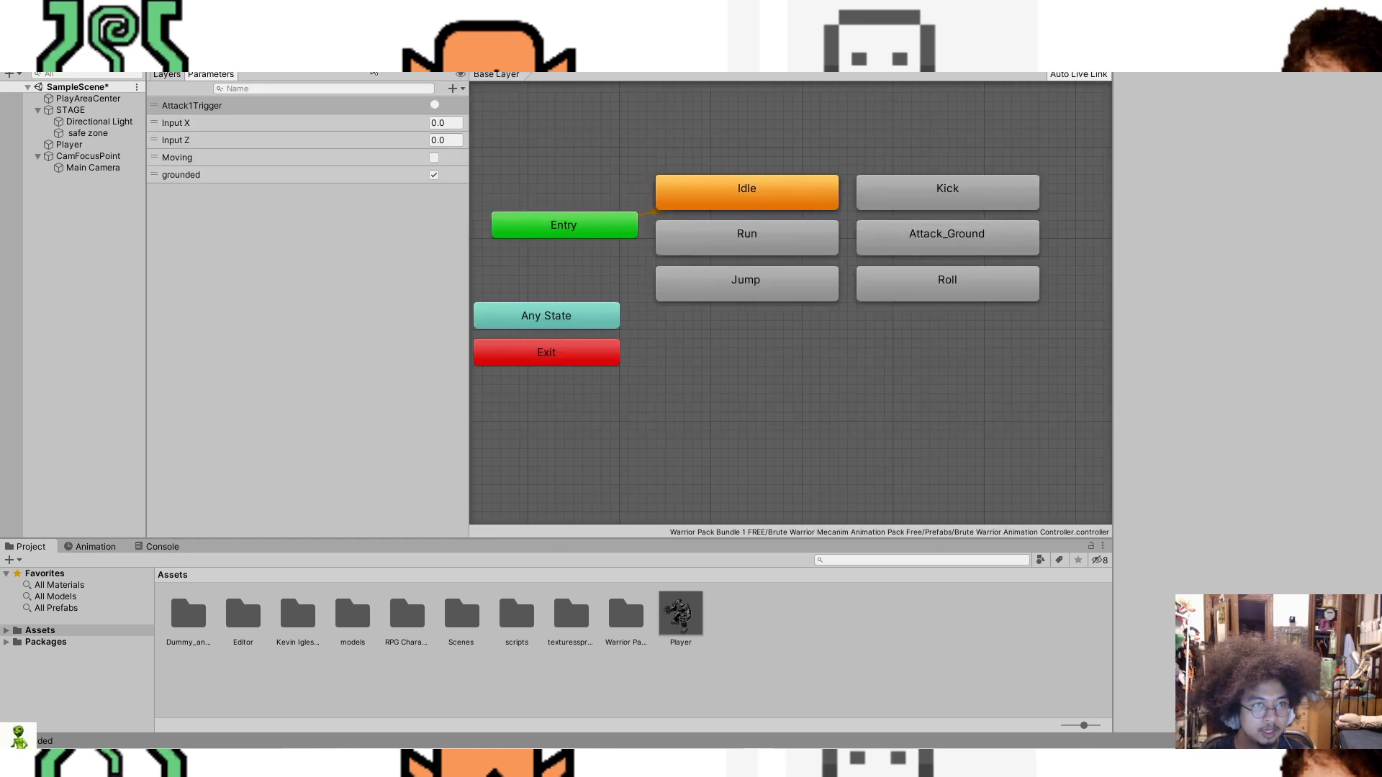
left_click(747, 237)
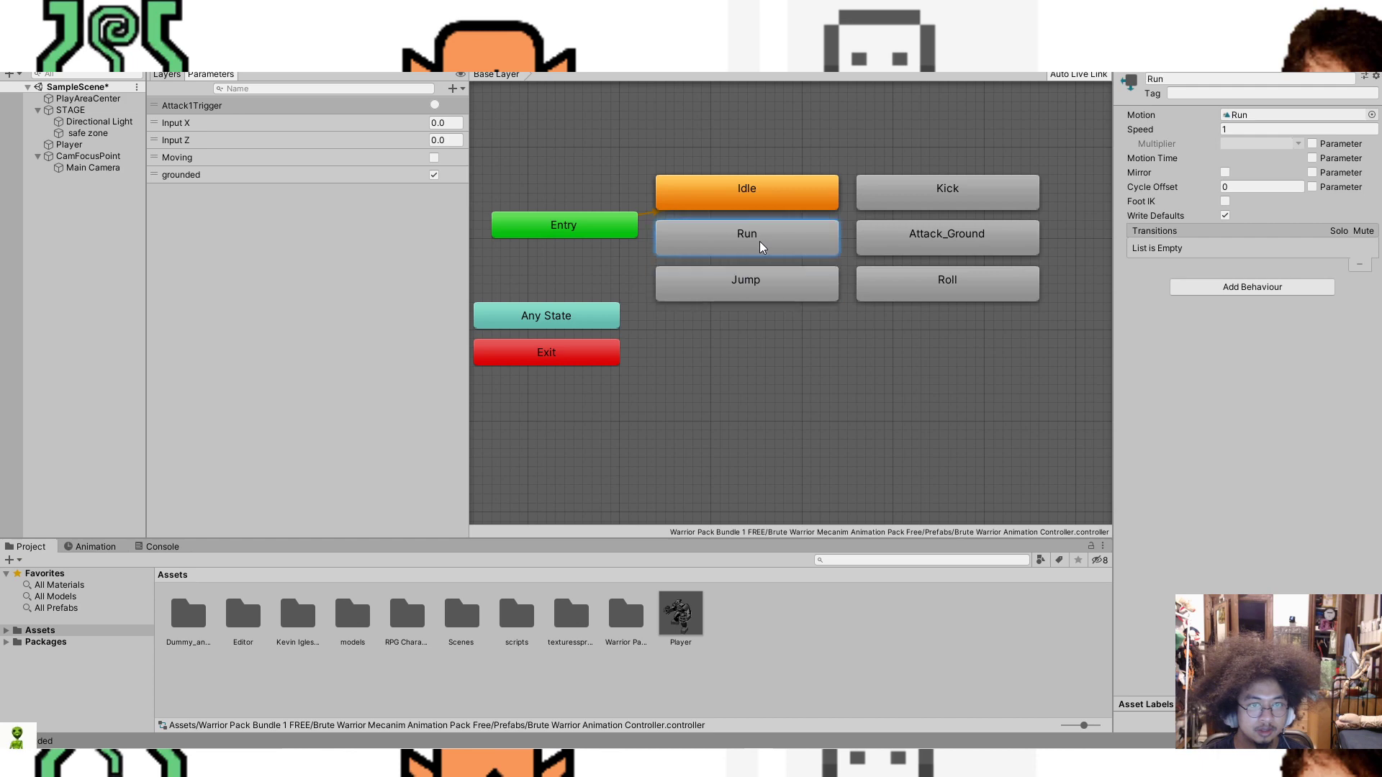
left_click(937, 210)
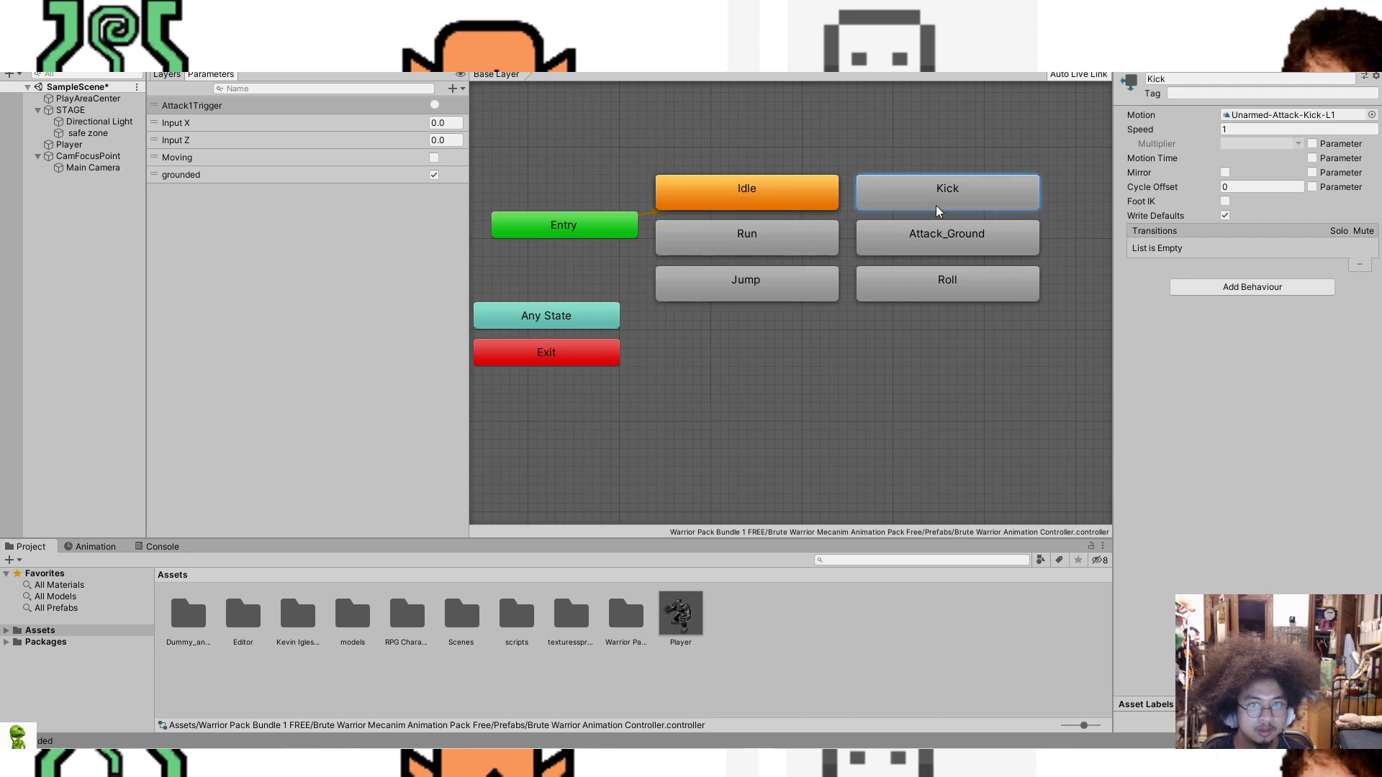
left_click(933, 247)
left_click(915, 205)
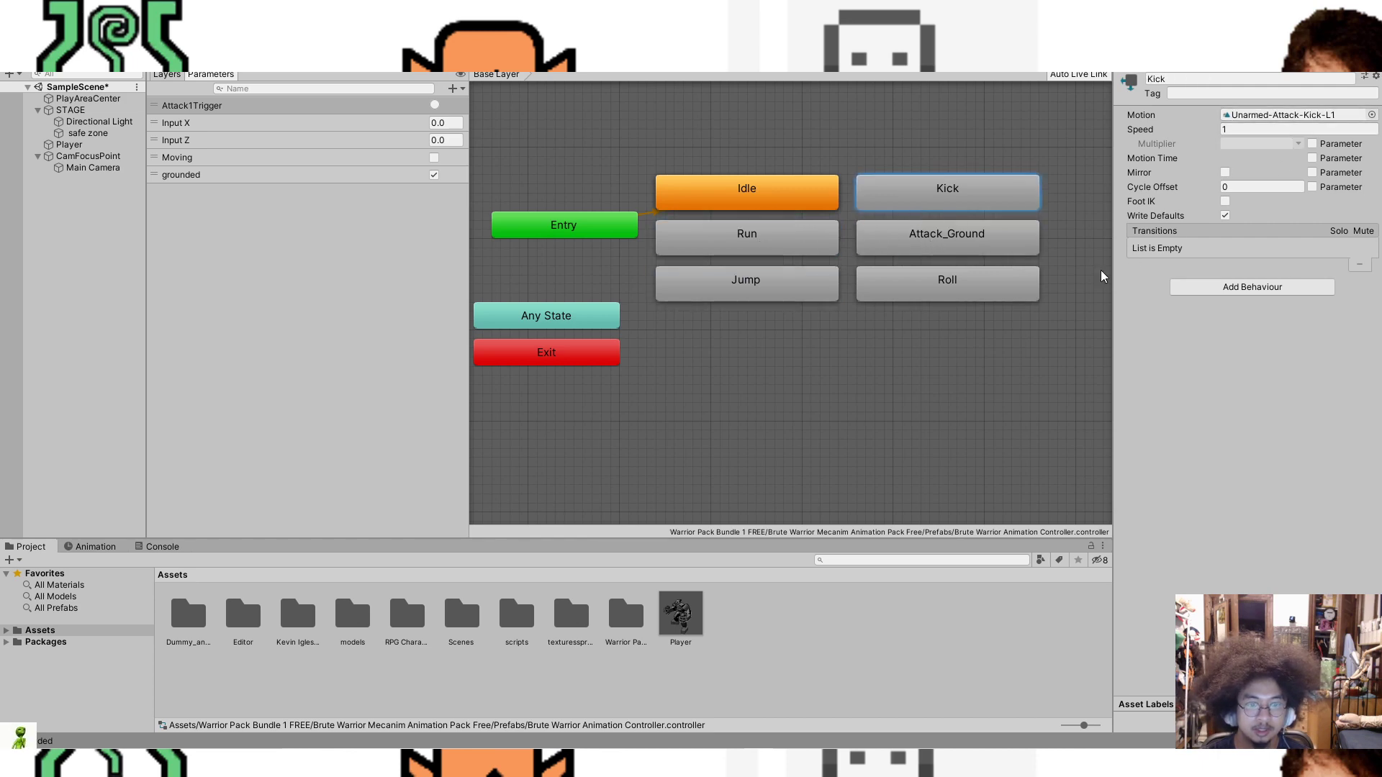
Step: Switch to File Explorer and copy the eight leg sprite files, from Baselegs_antic through baselegsjumpsas, on the Desktop
key("alt+Tab")
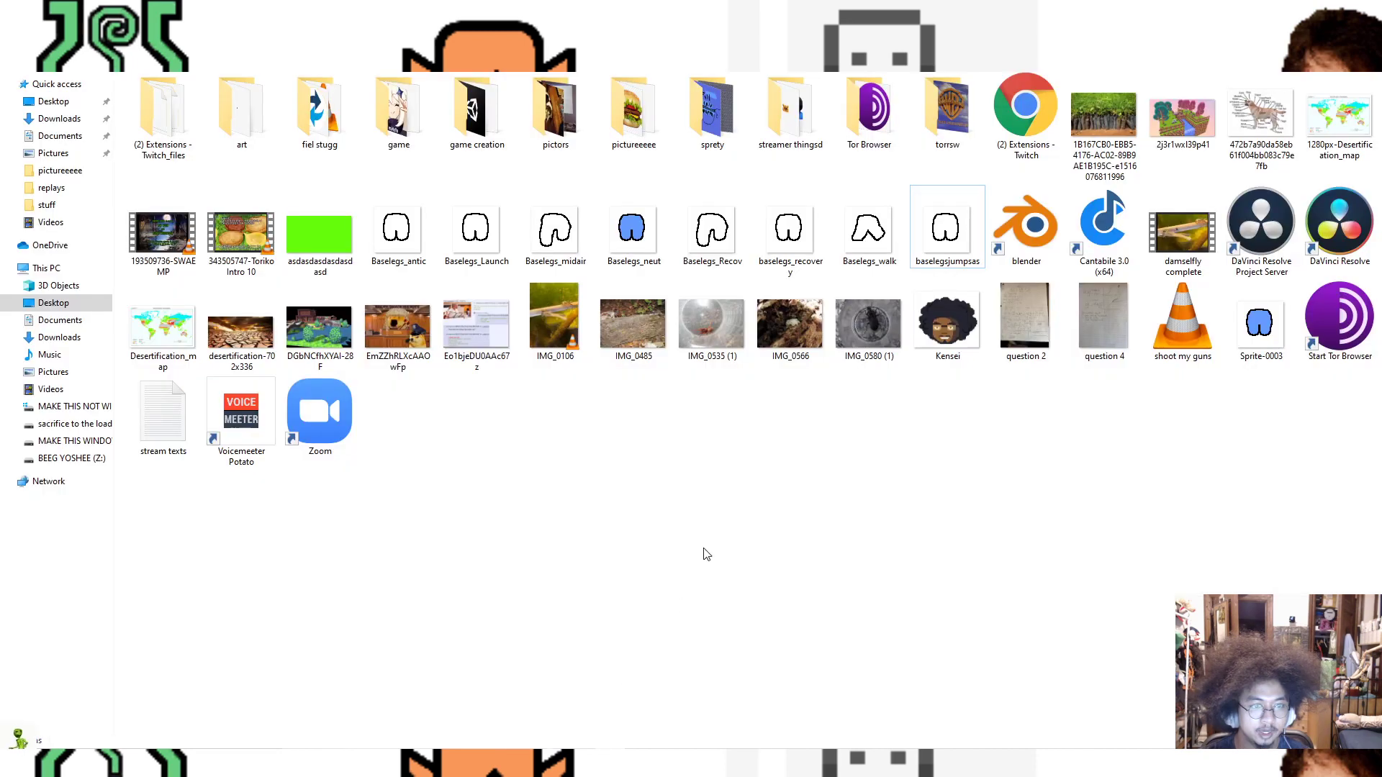
left_click_drag(378, 181, 932, 266)
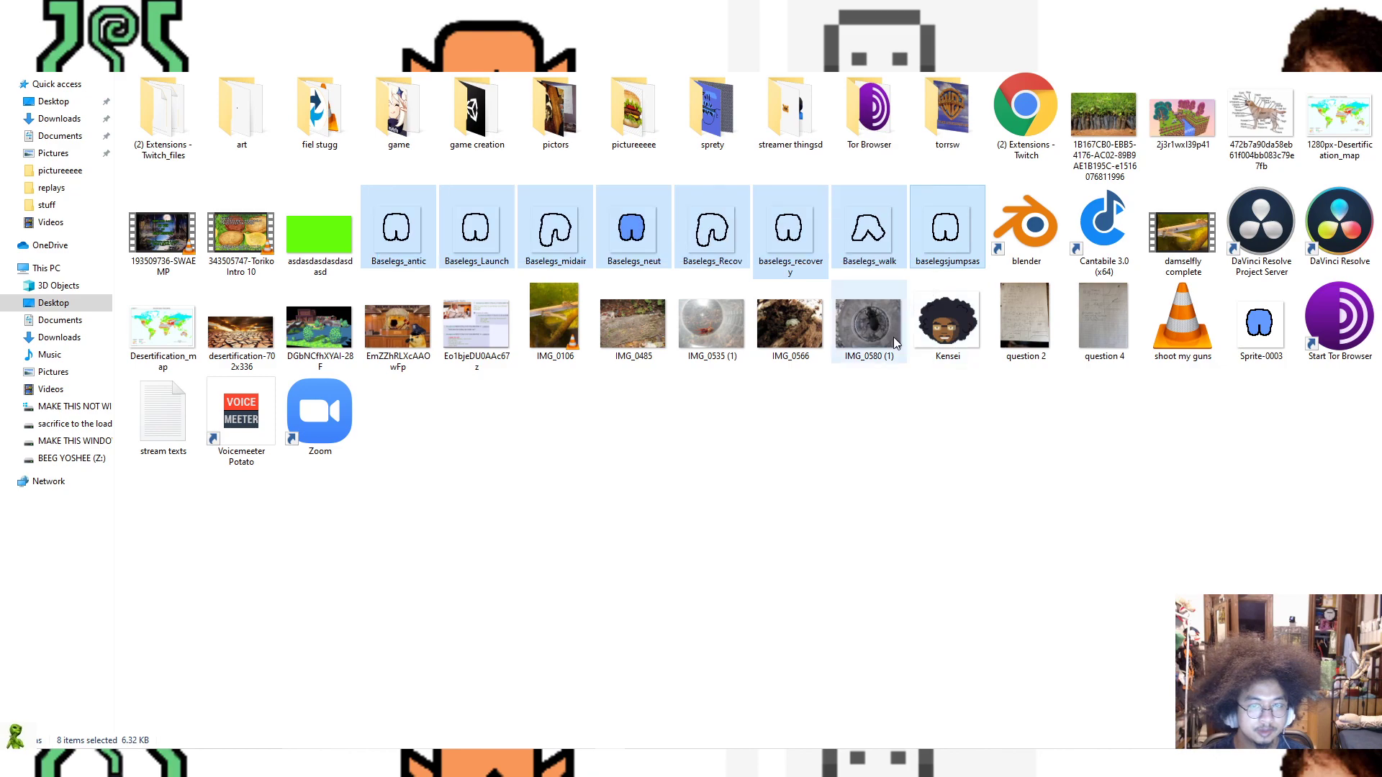
right_click(682, 266)
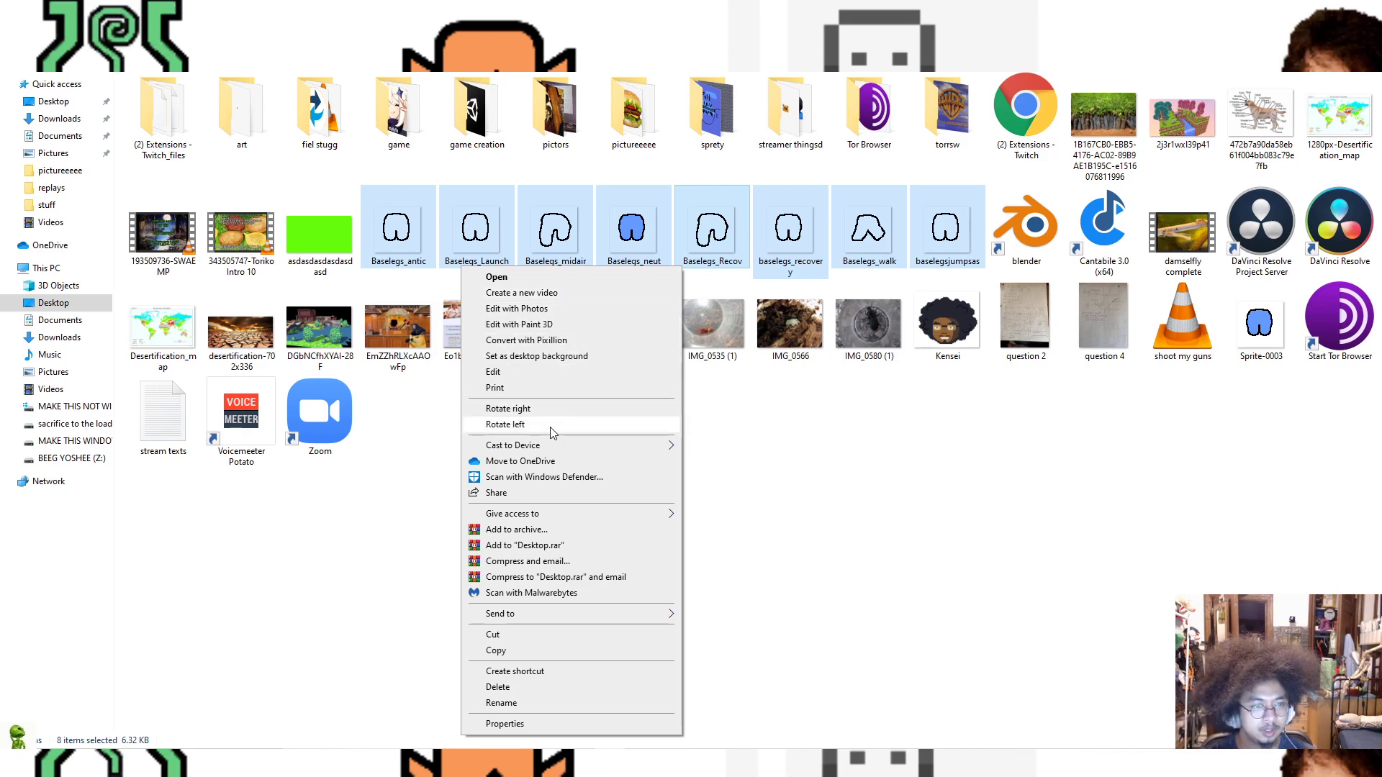
left_click(552, 649)
left_click(751, 581)
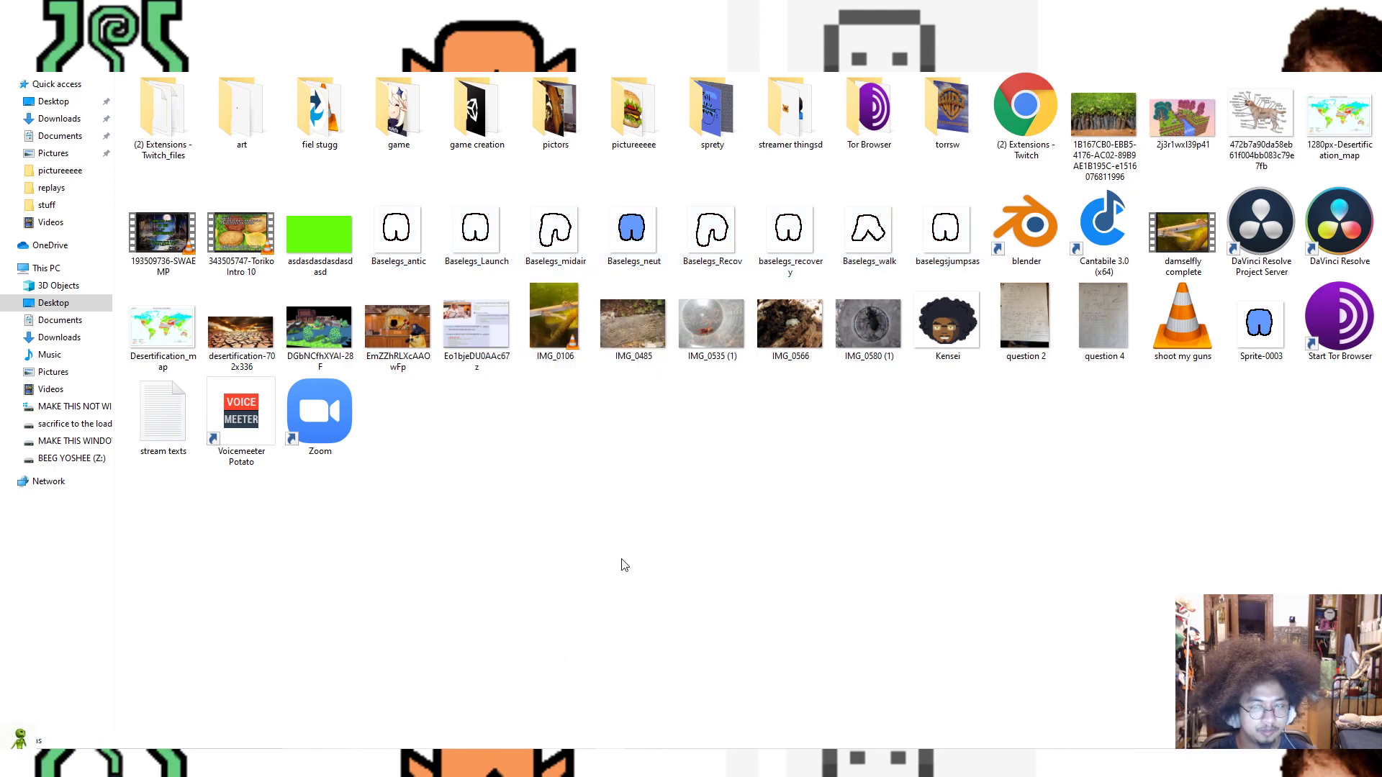
Step: Create a folder named baselegs on the Desktop
right_click(622, 560)
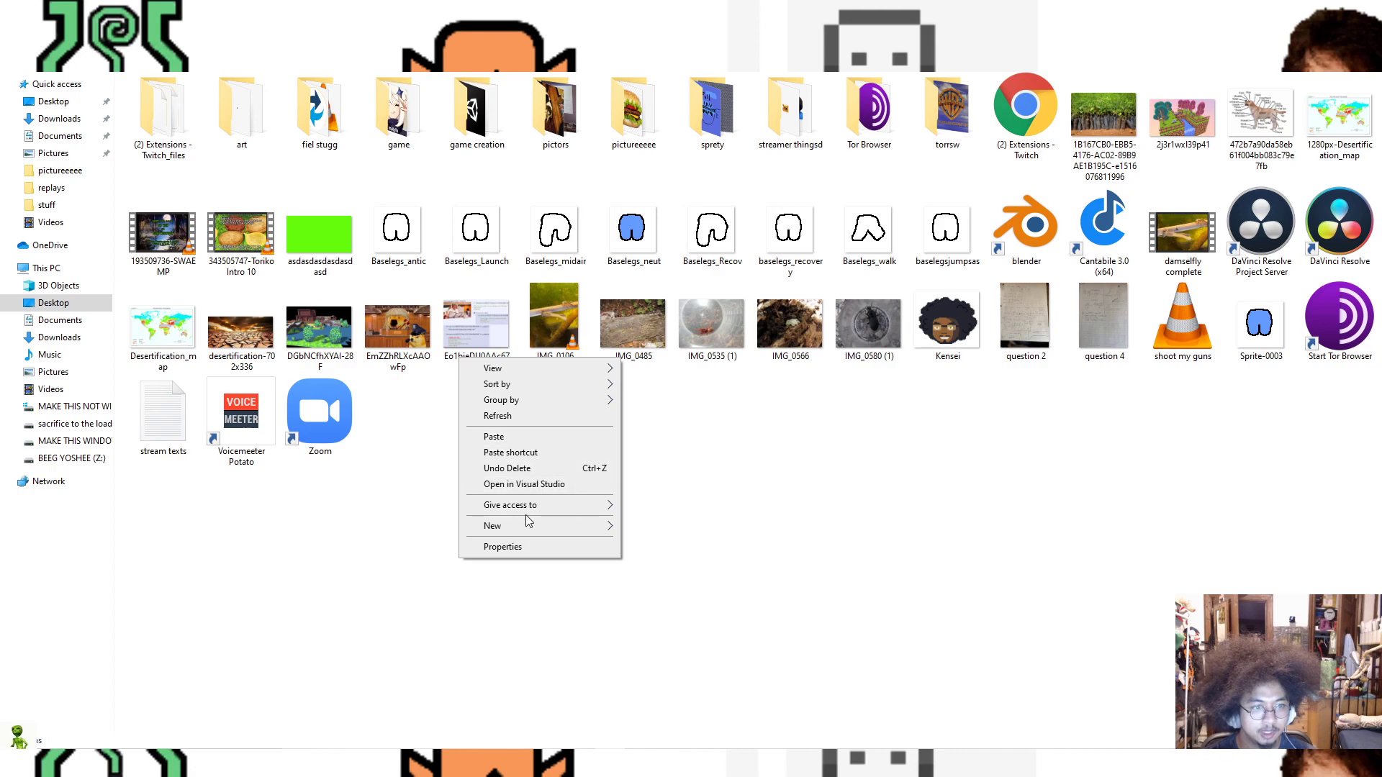
mouse_move(542, 529)
left_click(659, 526)
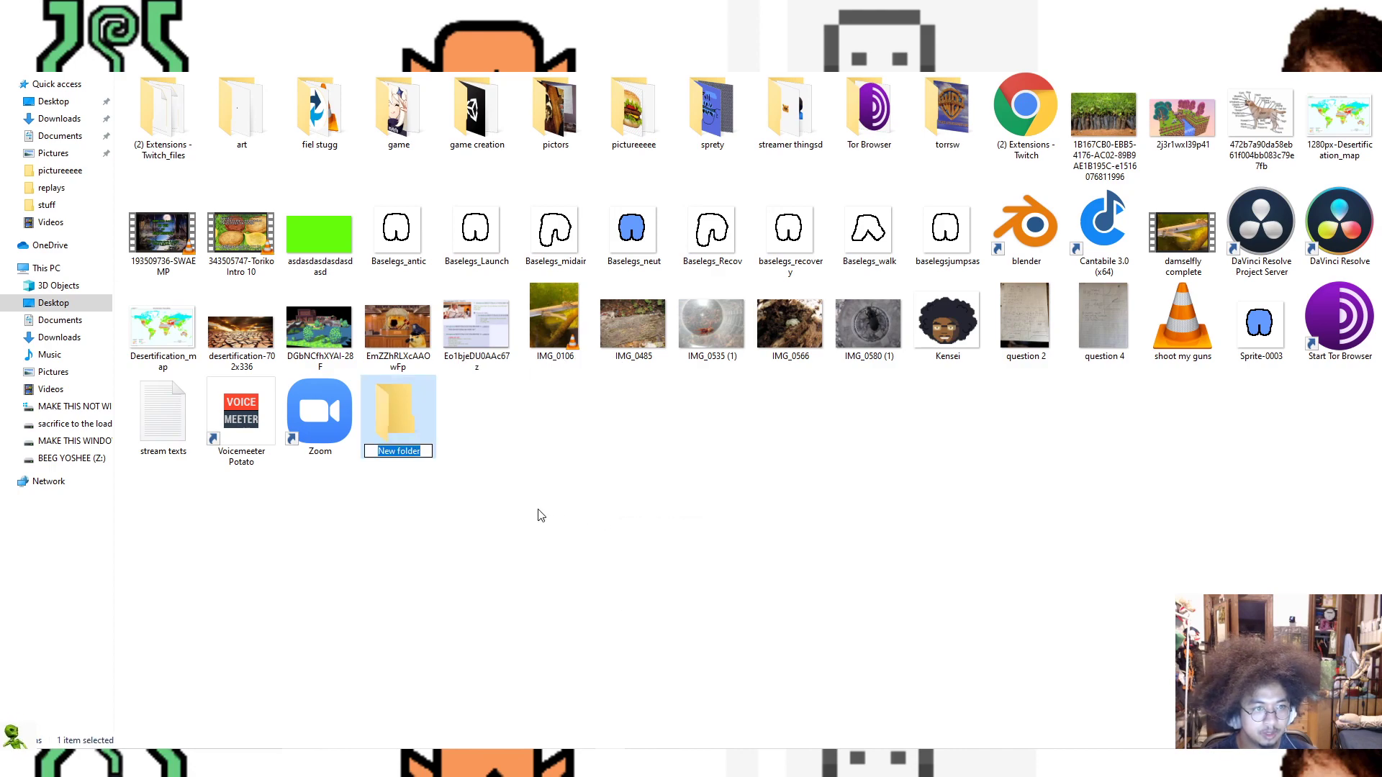
type("baselegs")
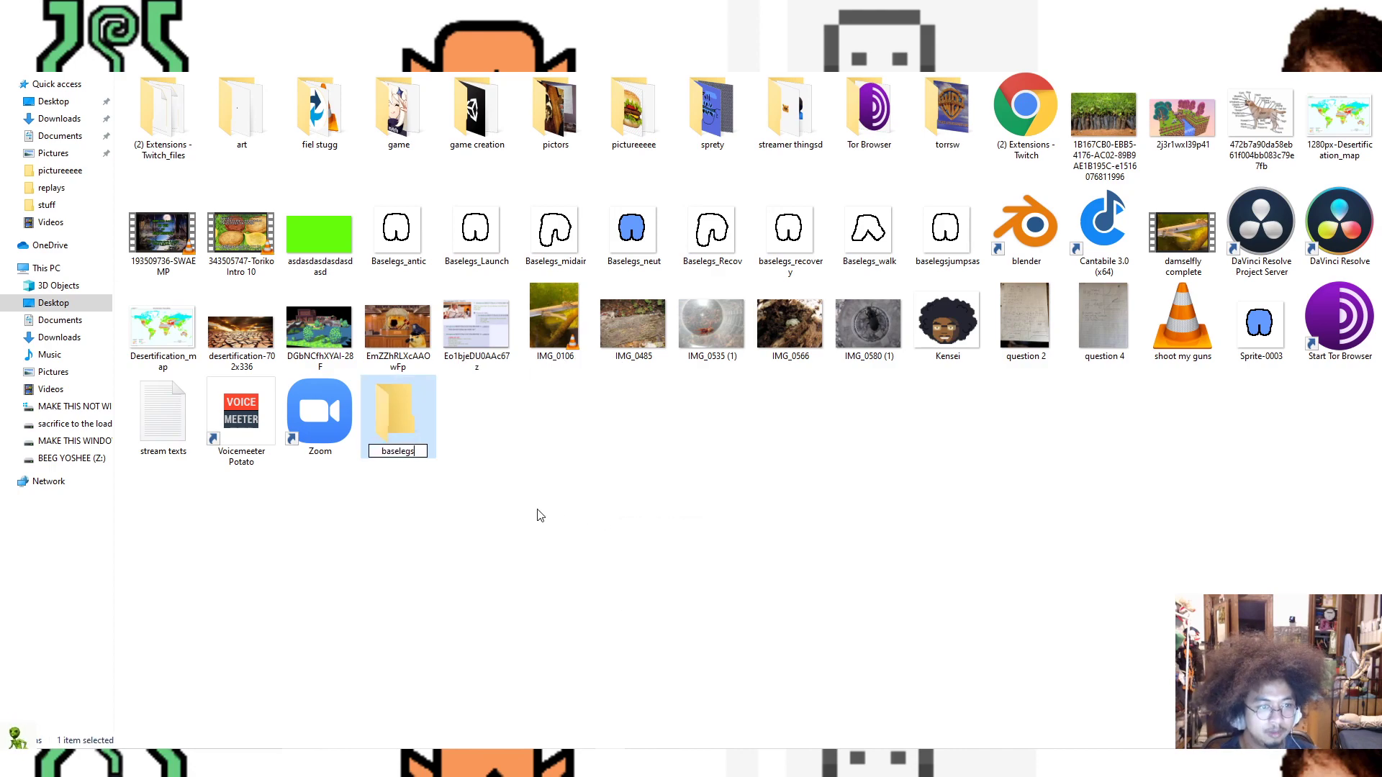
key("Return")
Step: Paste the copied leg sprite files into the baselegs folder and return to the Desktop folder
double_click(394, 424)
right_click(431, 403)
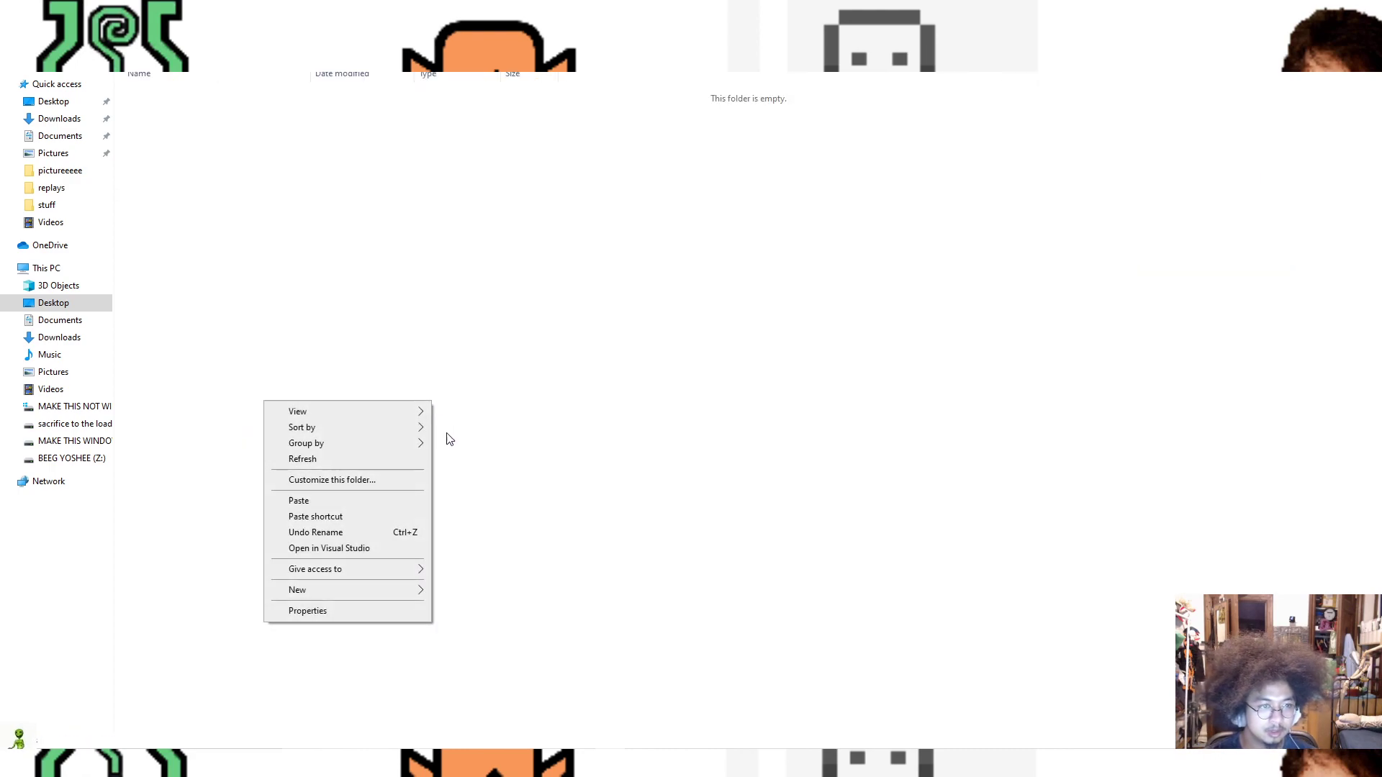
left_click(334, 501)
left_click(312, 333)
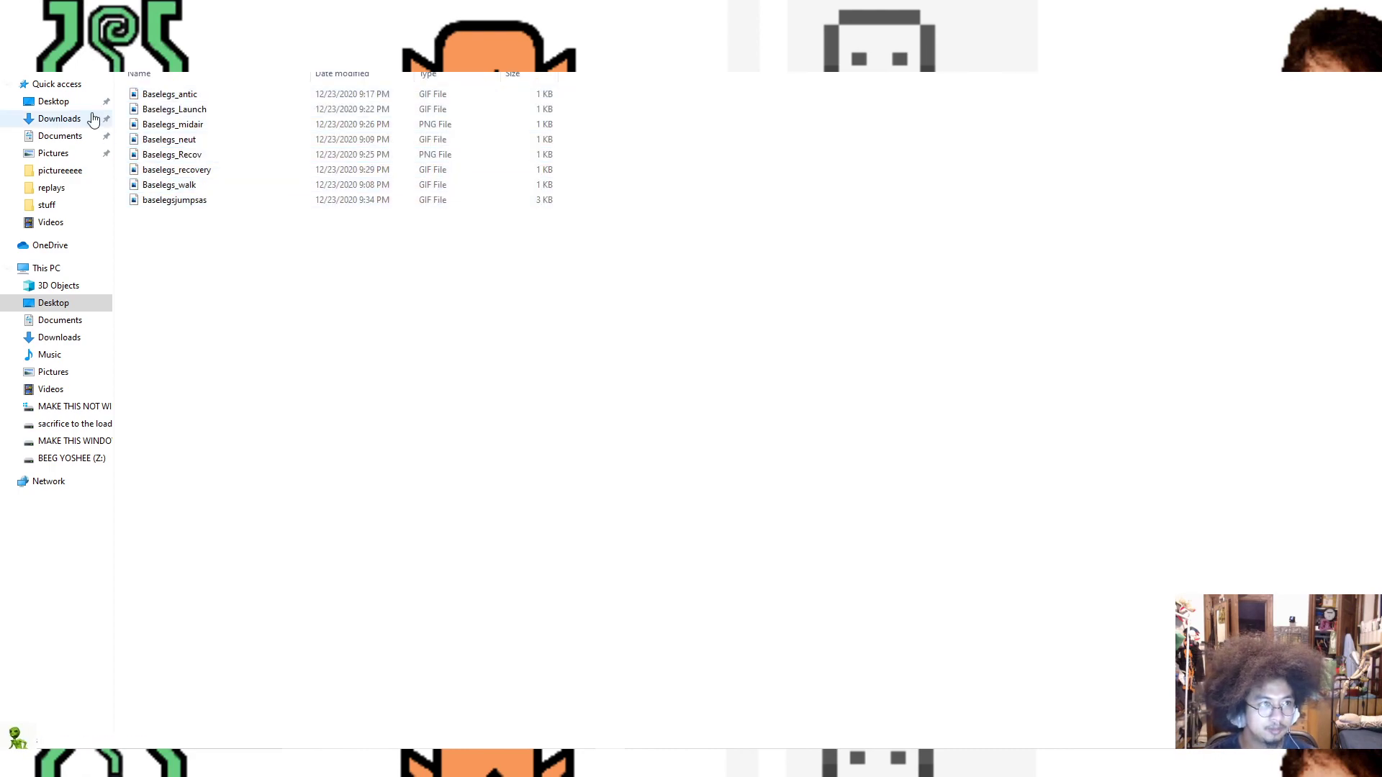
left_click(13, 49)
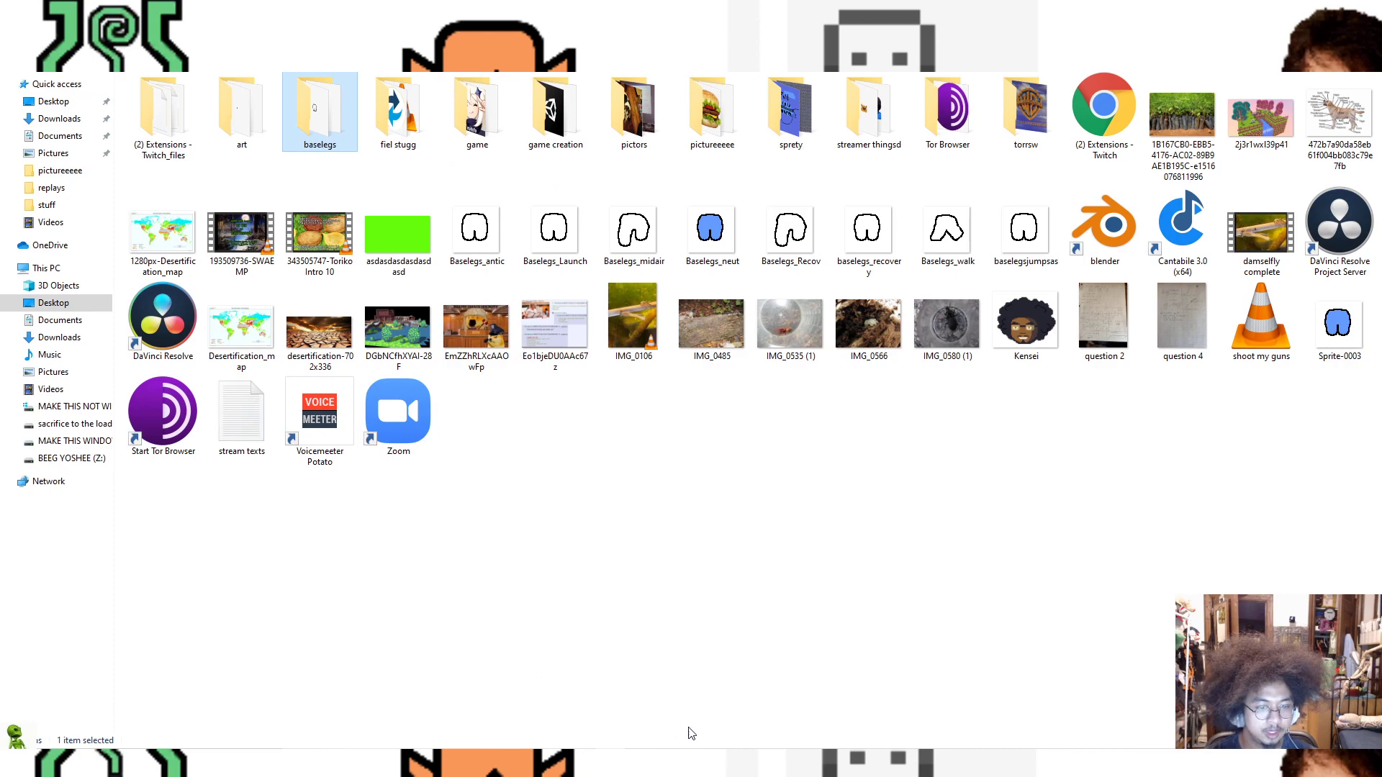
Step: Switch to Unity, uncover the Desktop window behind it, and browse the Basic Motions Pack folder before returning to the root Assets folder
left_click(690, 762)
left_click_drag(1075, 12, 1356, 14)
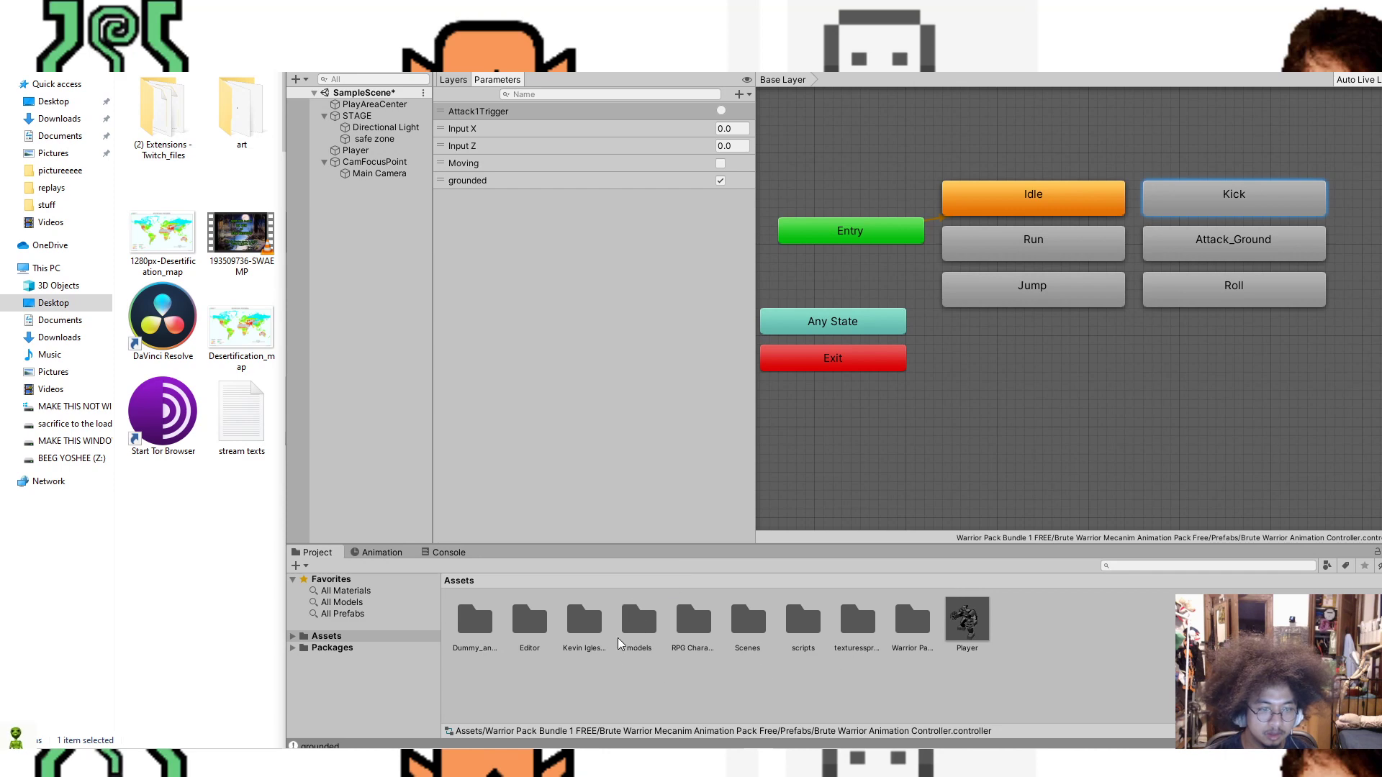
left_click(529, 620)
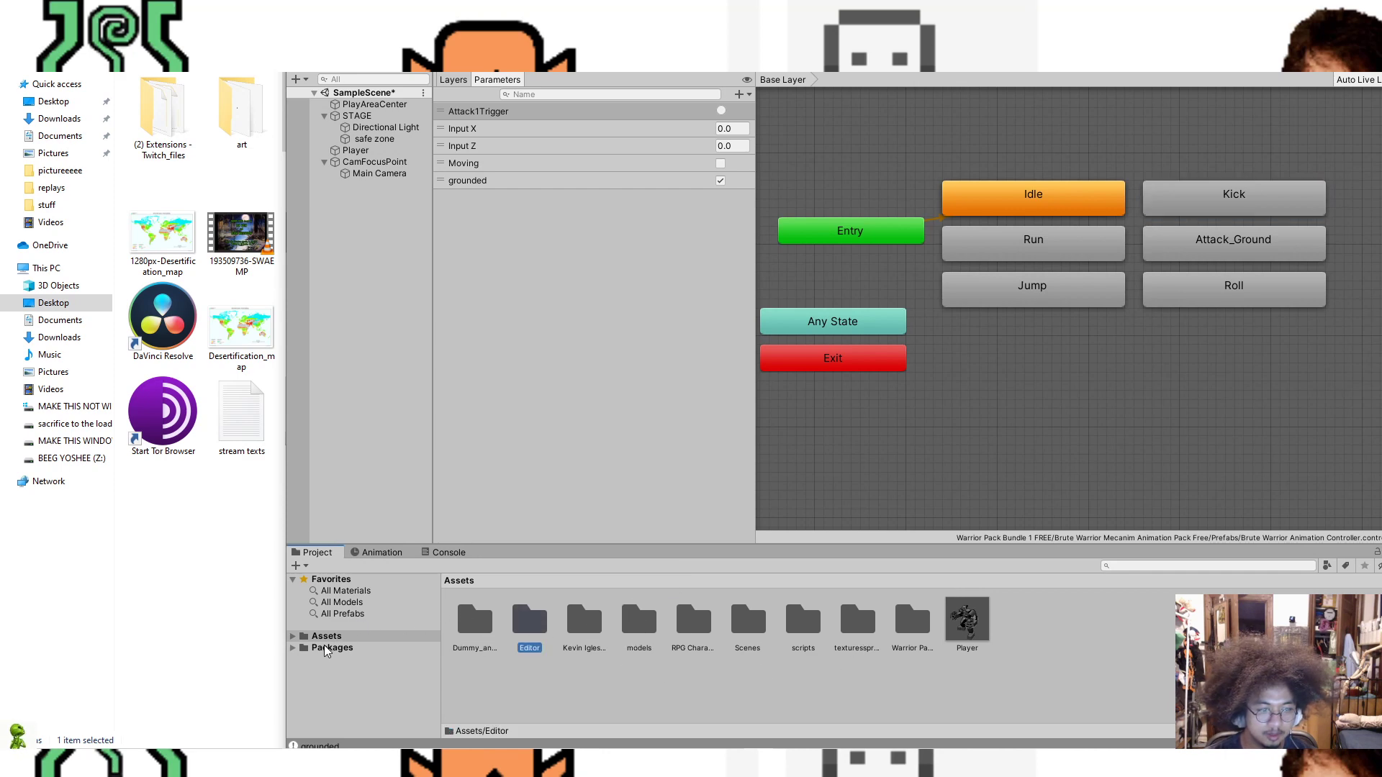
left_click(291, 638)
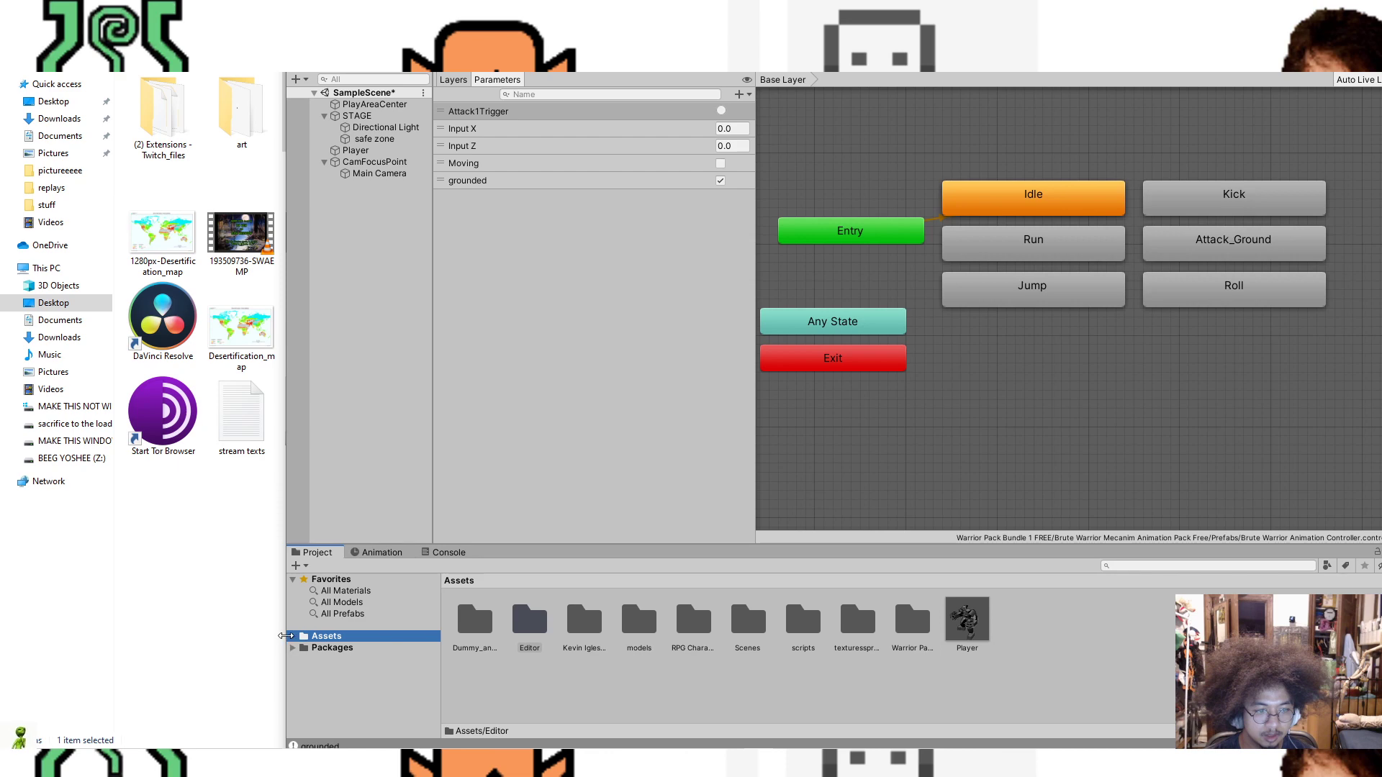
left_click(589, 638)
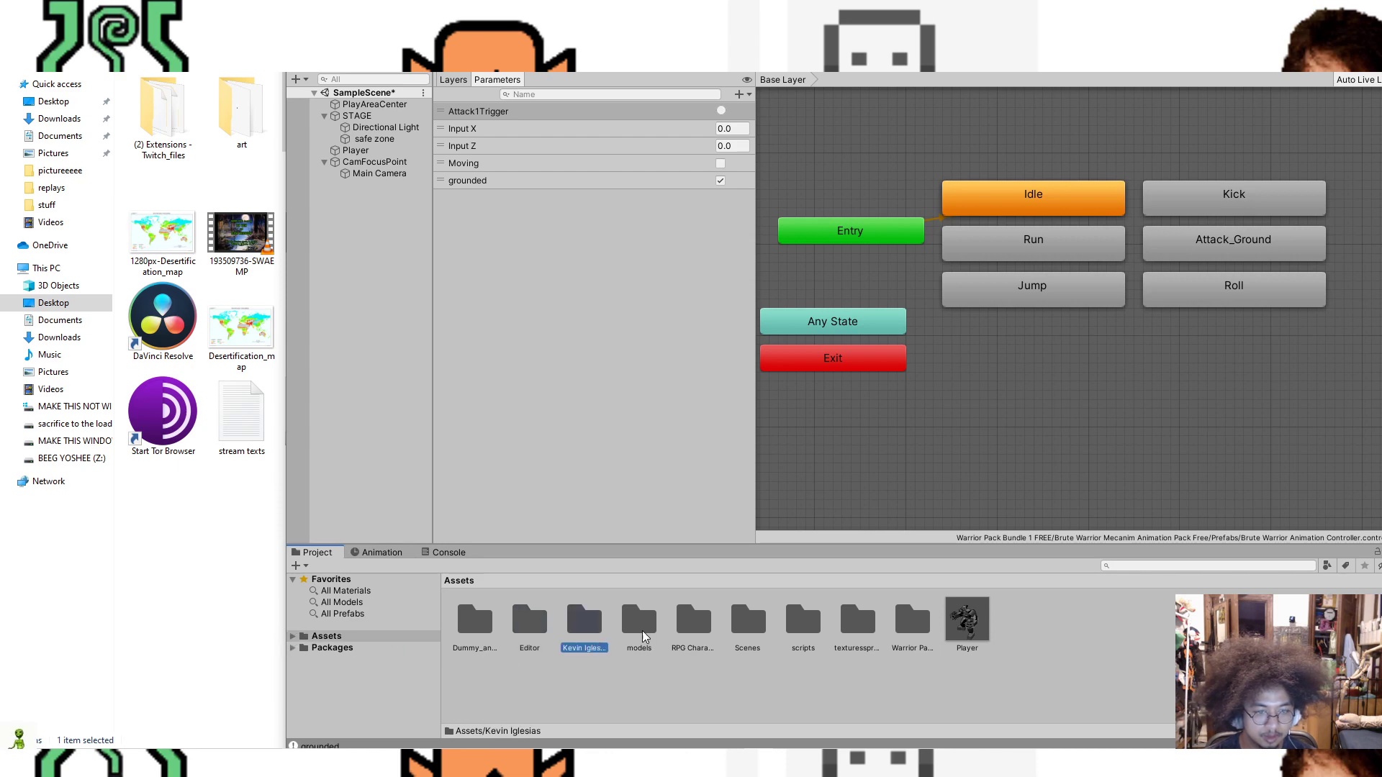
double_click(589, 639)
double_click(474, 622)
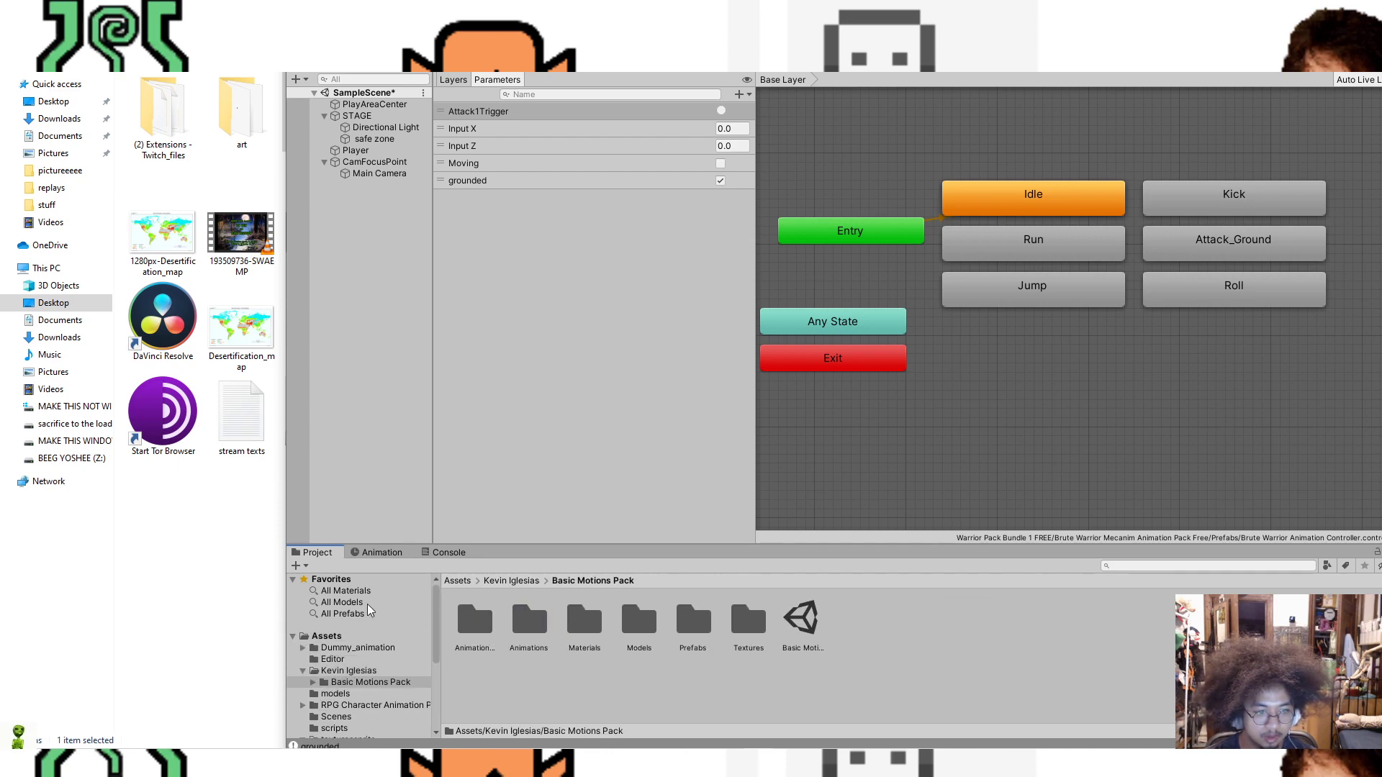
left_click(336, 638)
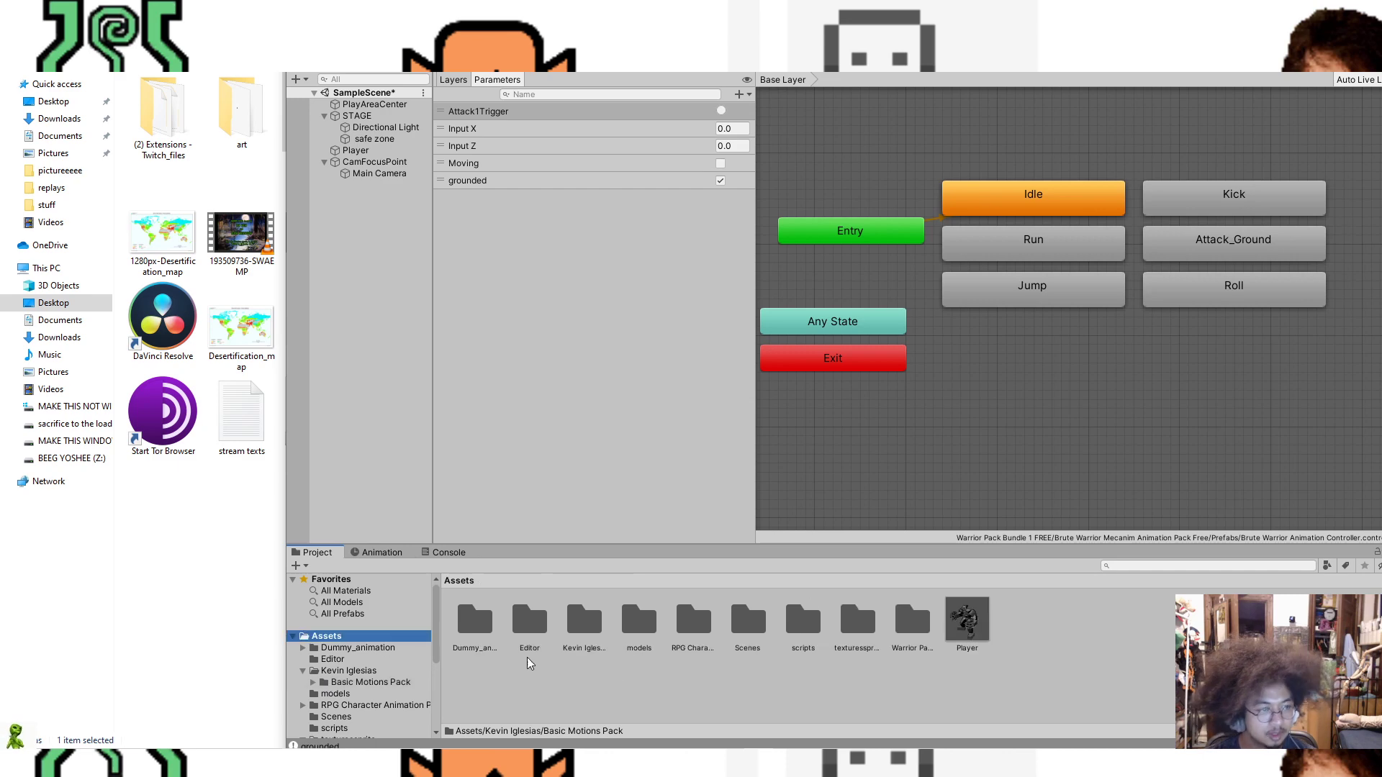
Step: Shrink the File Explorer window over Unity and import the Desktop's baselegs folder into the root Assets folder
left_click(216, 539)
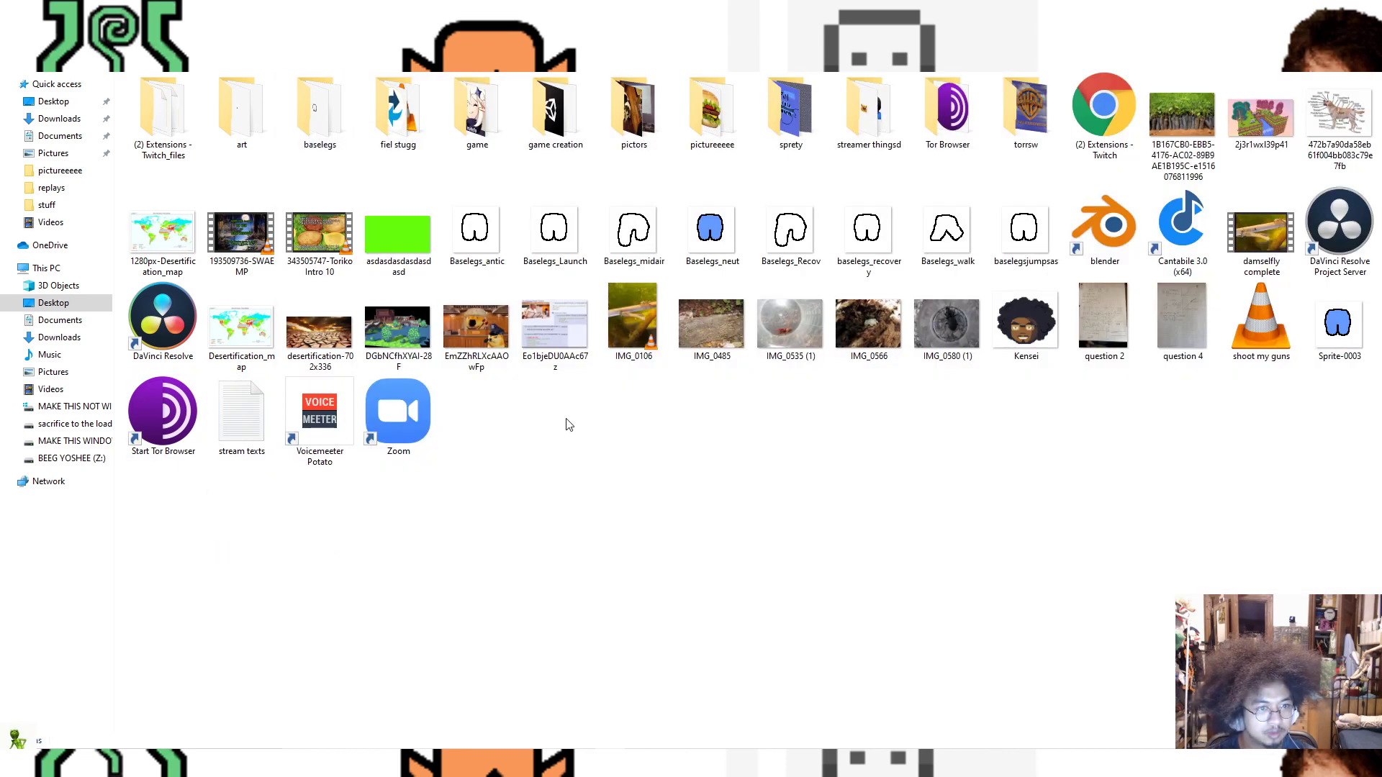
left_click_drag(921, 10, 849, 36)
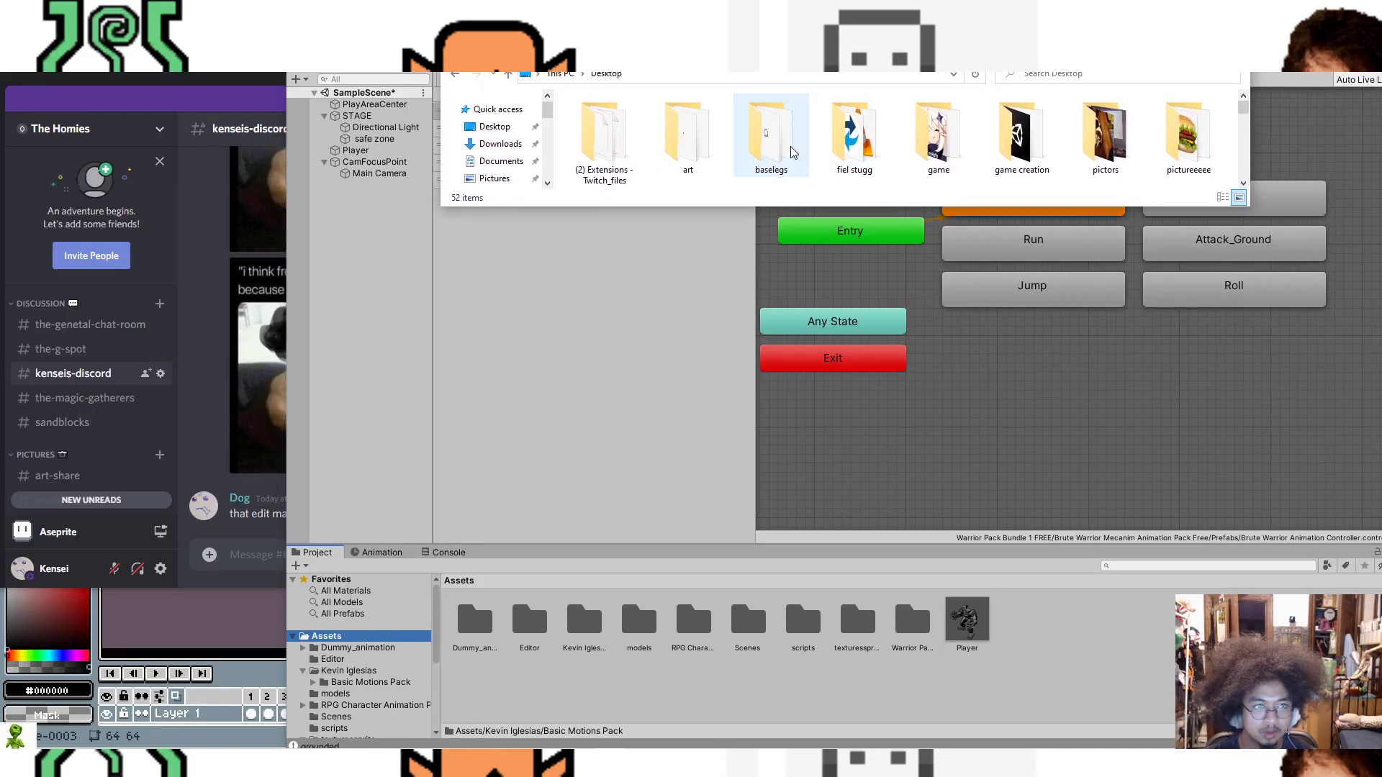
scroll(792, 144, "down", 10)
scroll(811, 176, "up", 10)
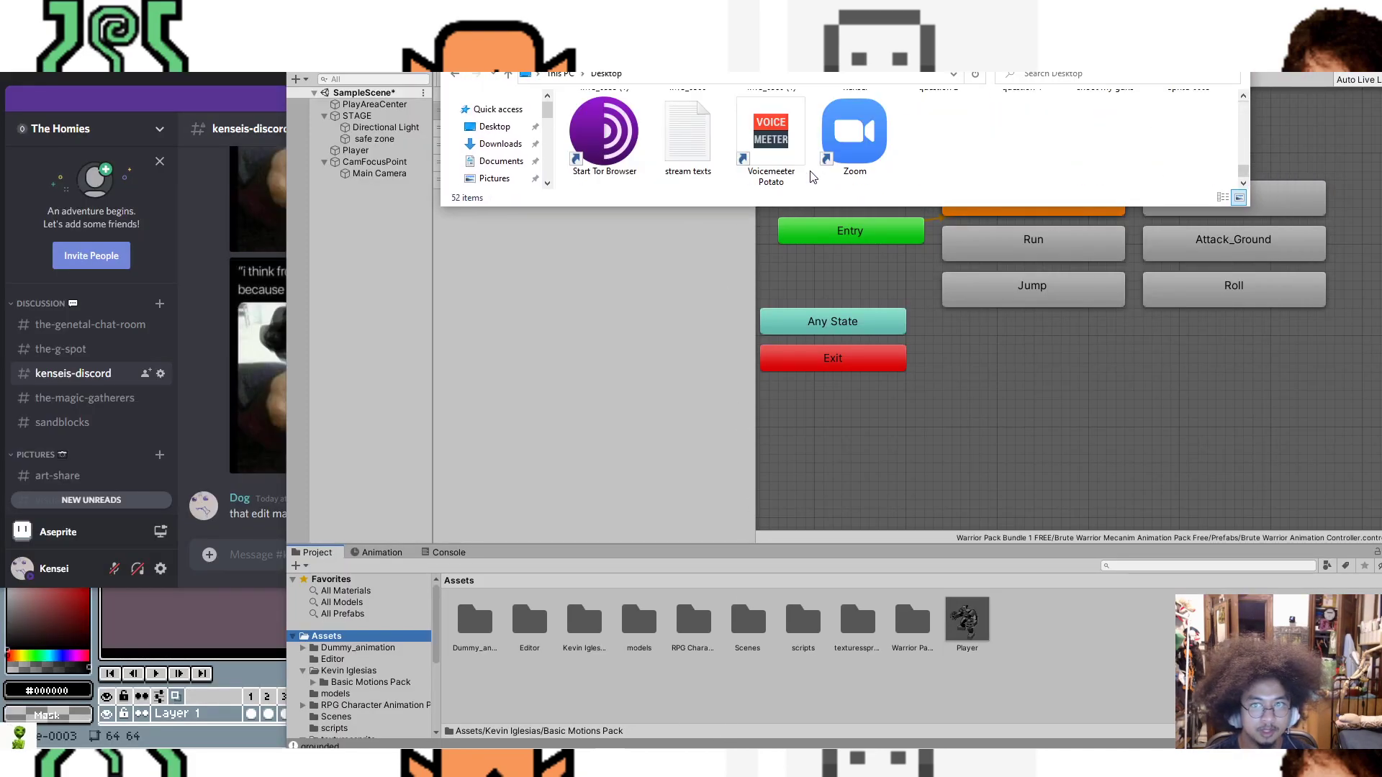
left_click_drag(769, 137, 939, 689)
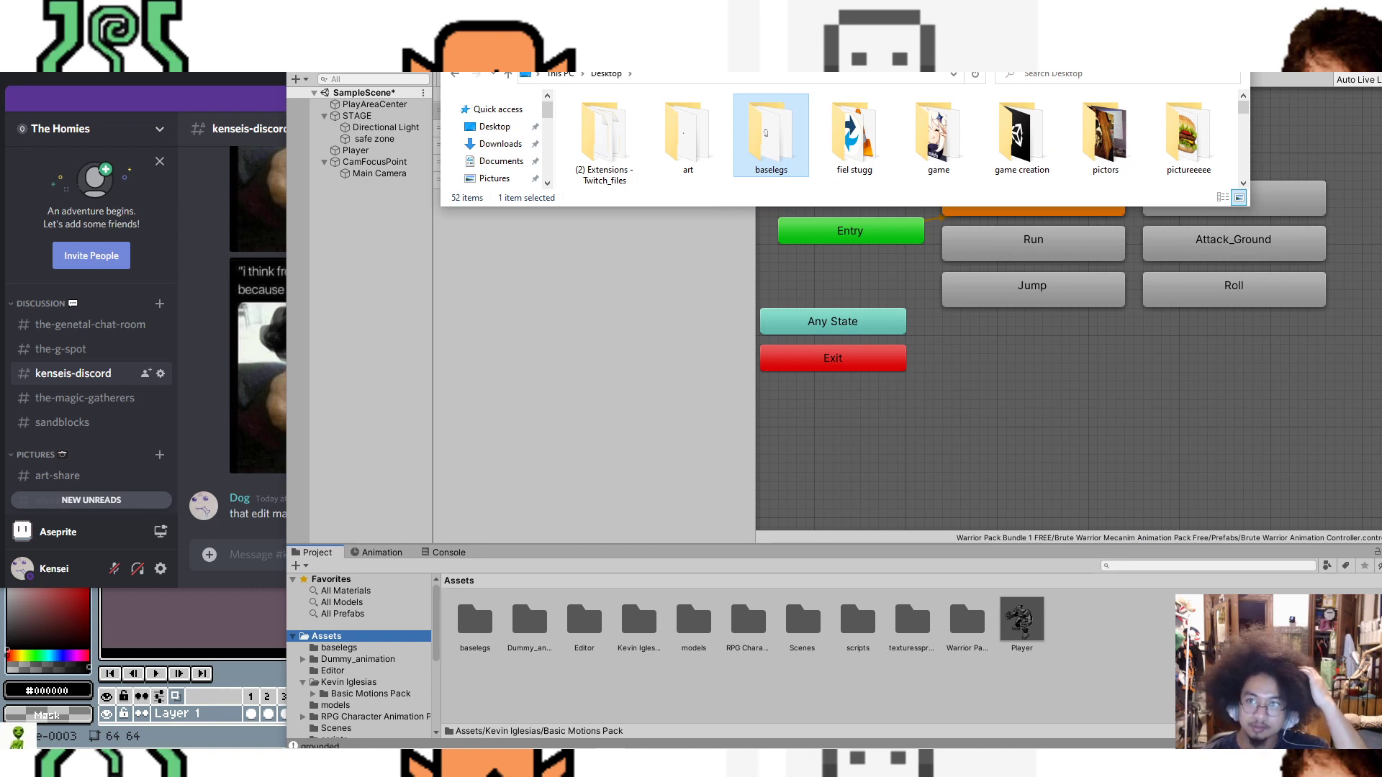
left_click(1233, 33)
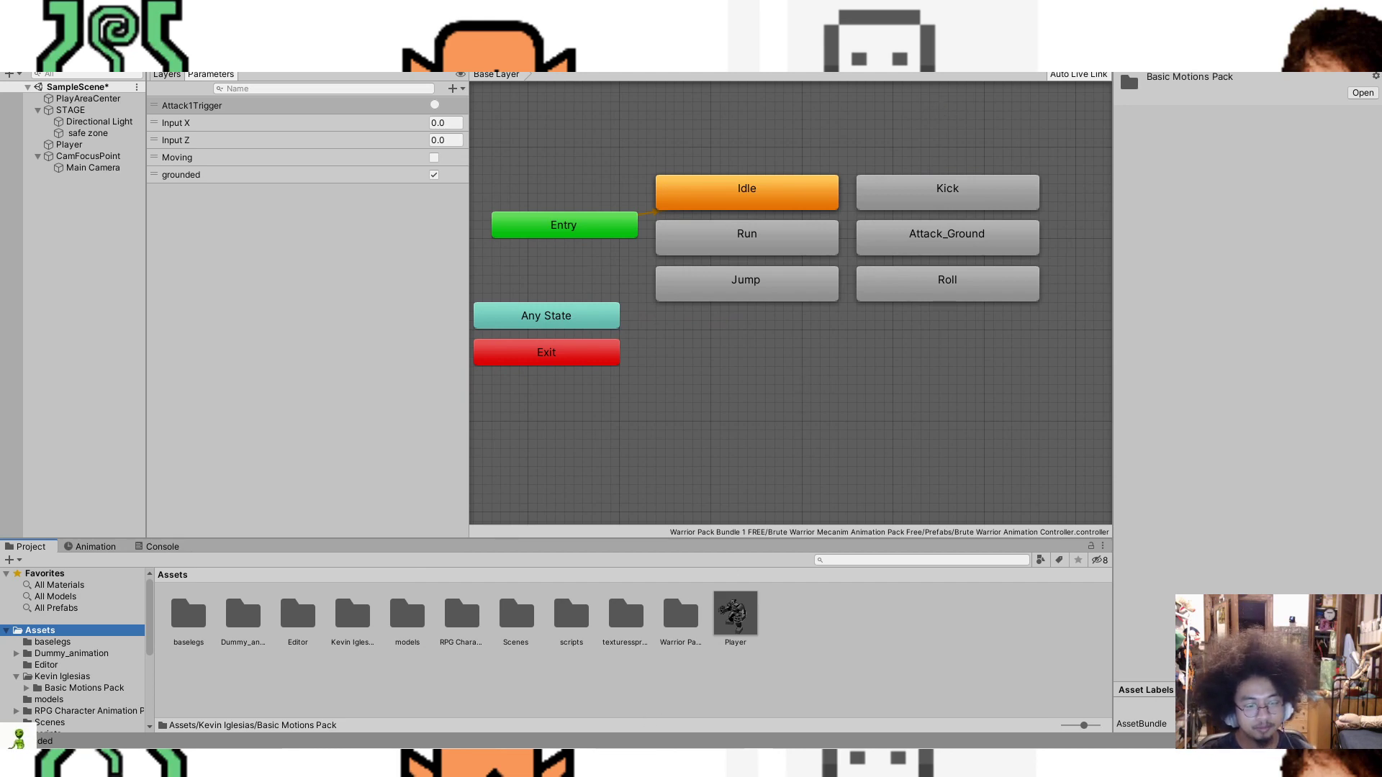
Step: Switch to Discord and view the posted leg sprites in the art-share channel
key("alt+Tab")
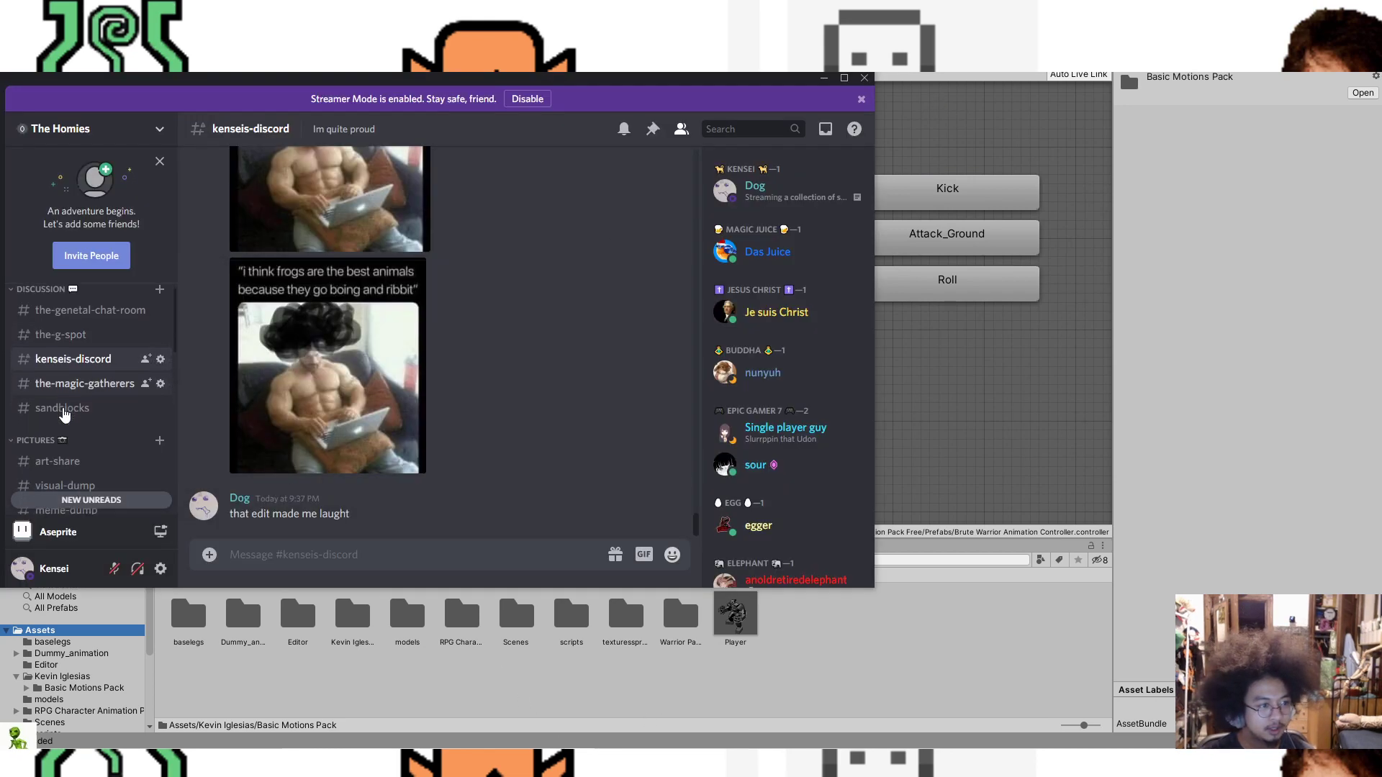
scroll(63, 414, "down", 1)
left_click(58, 404)
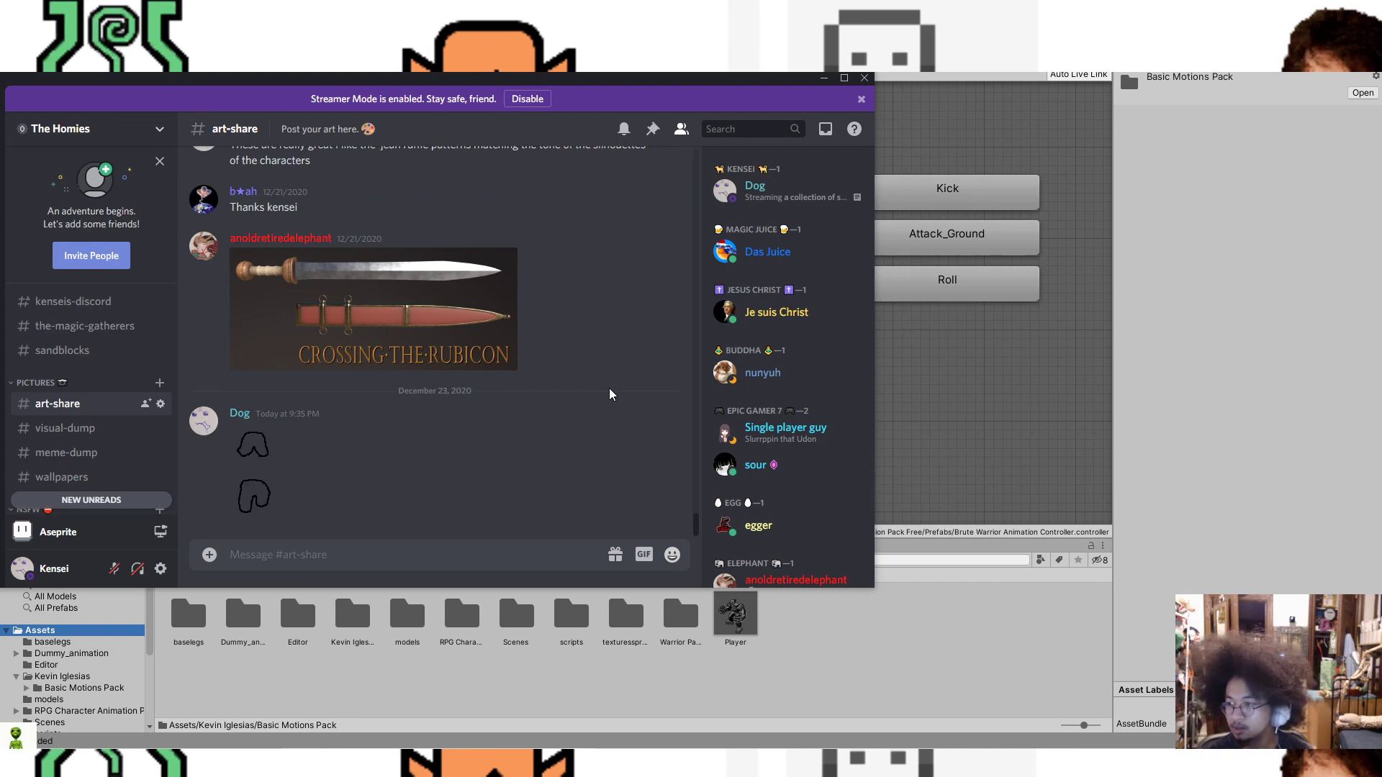
Step: Switch back to Unity and inspect the Kick and Idle states in the Brute Warrior animation controller
key("alt+Tab")
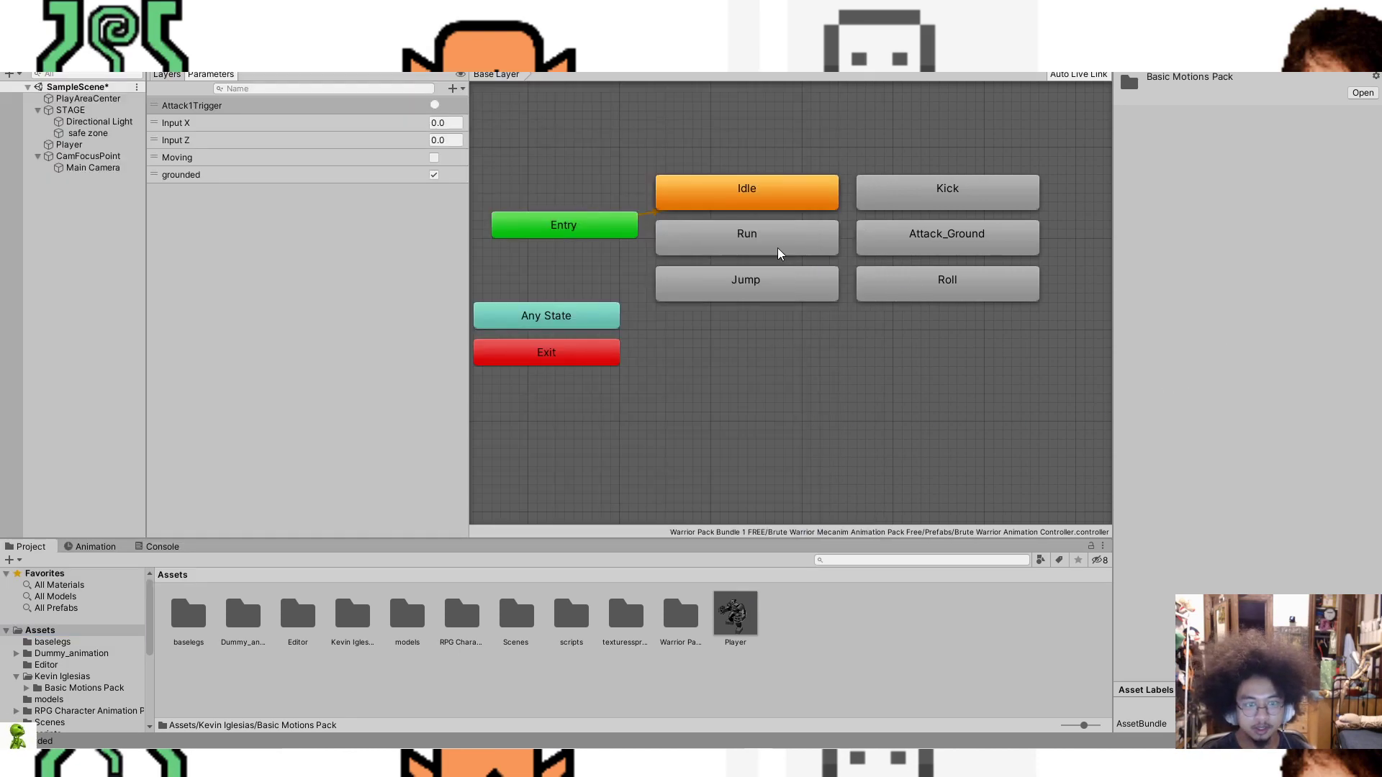
left_click(941, 196)
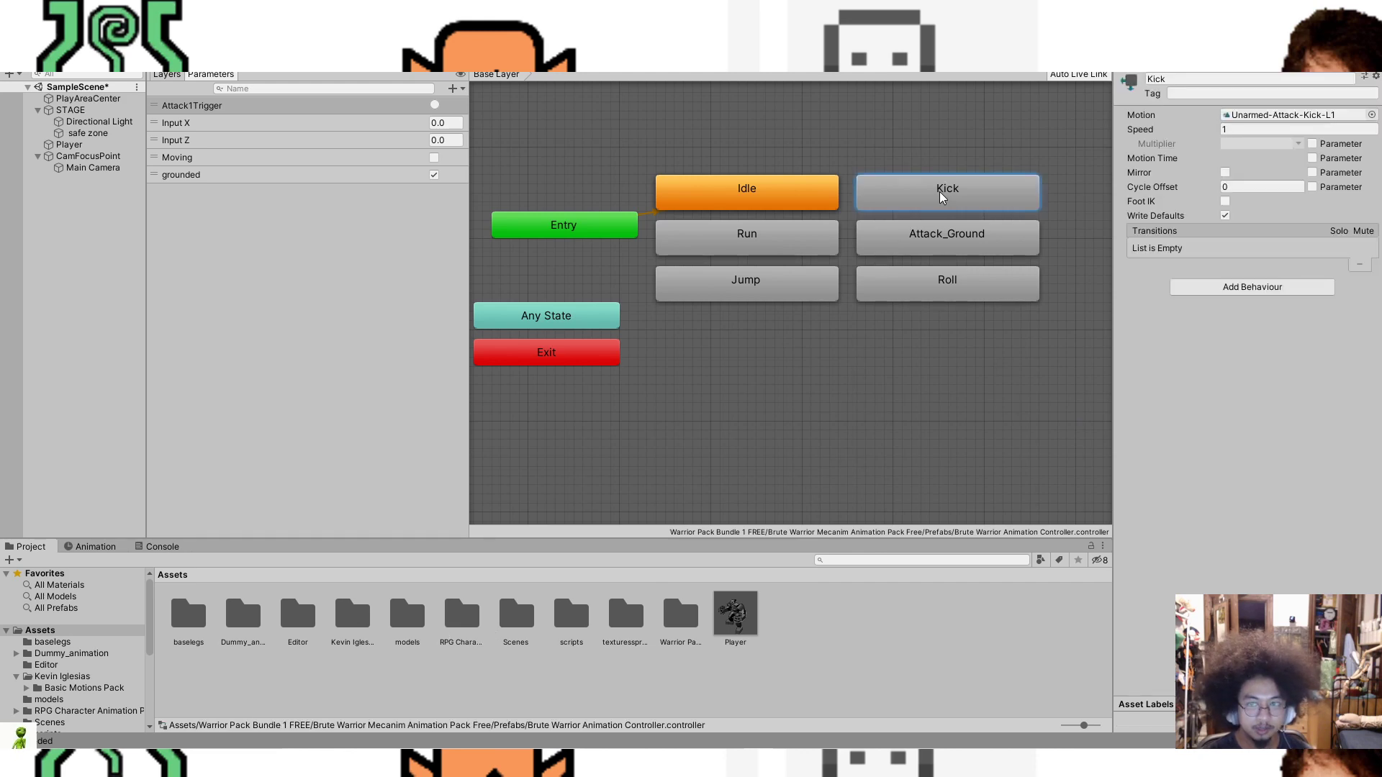
left_click(760, 197)
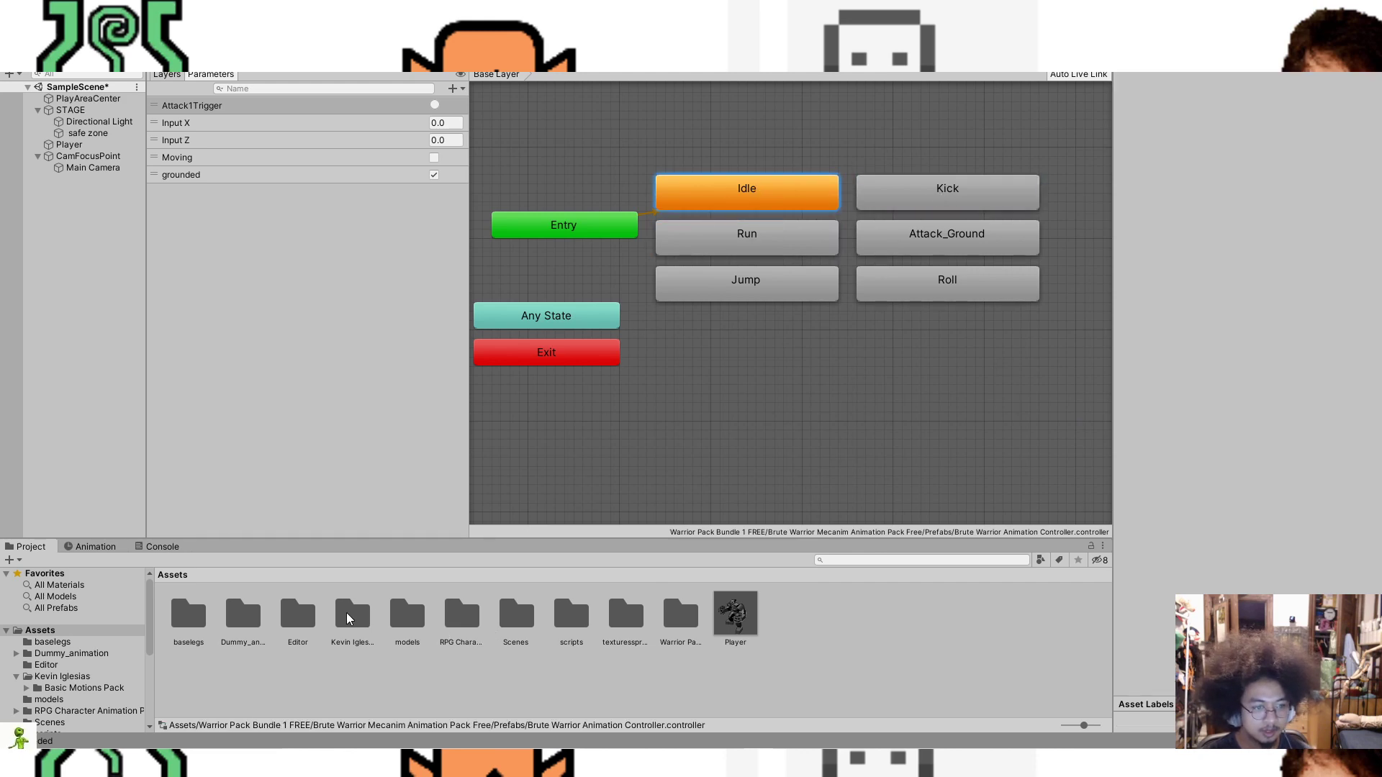
Step: Open the imported baselegs folder and examine the import settings of the Recov, Launch, antic, midair and neut leg textures
double_click(200, 632)
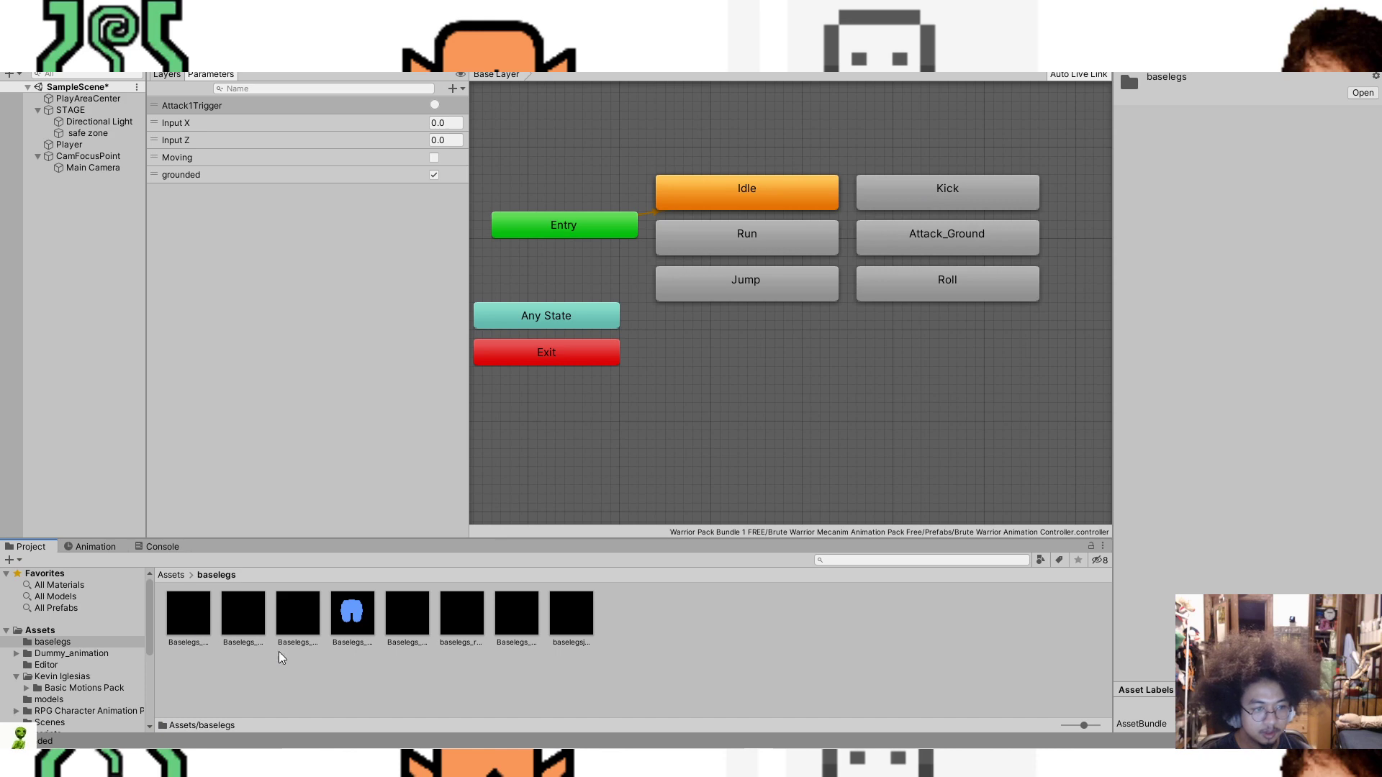
left_click(397, 616)
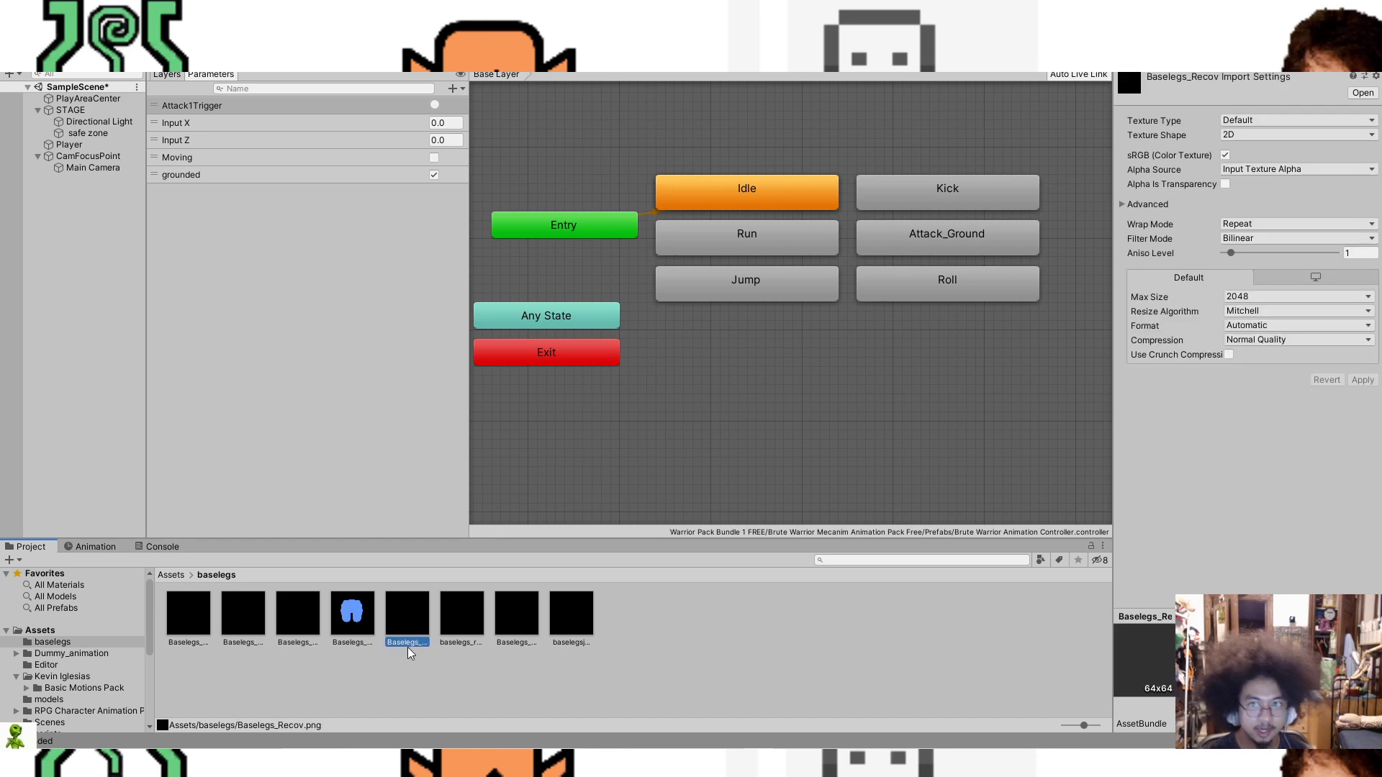
left_click(242, 644)
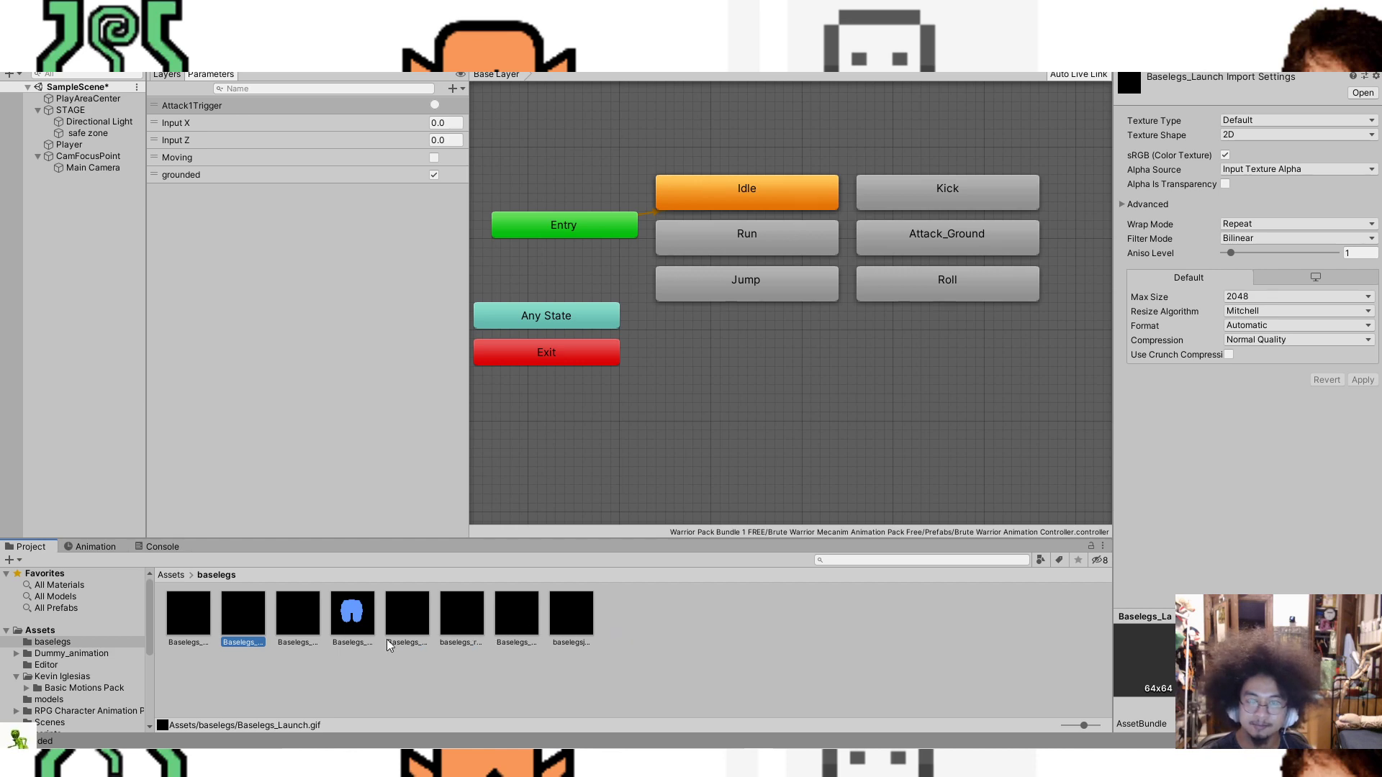
left_click(192, 633)
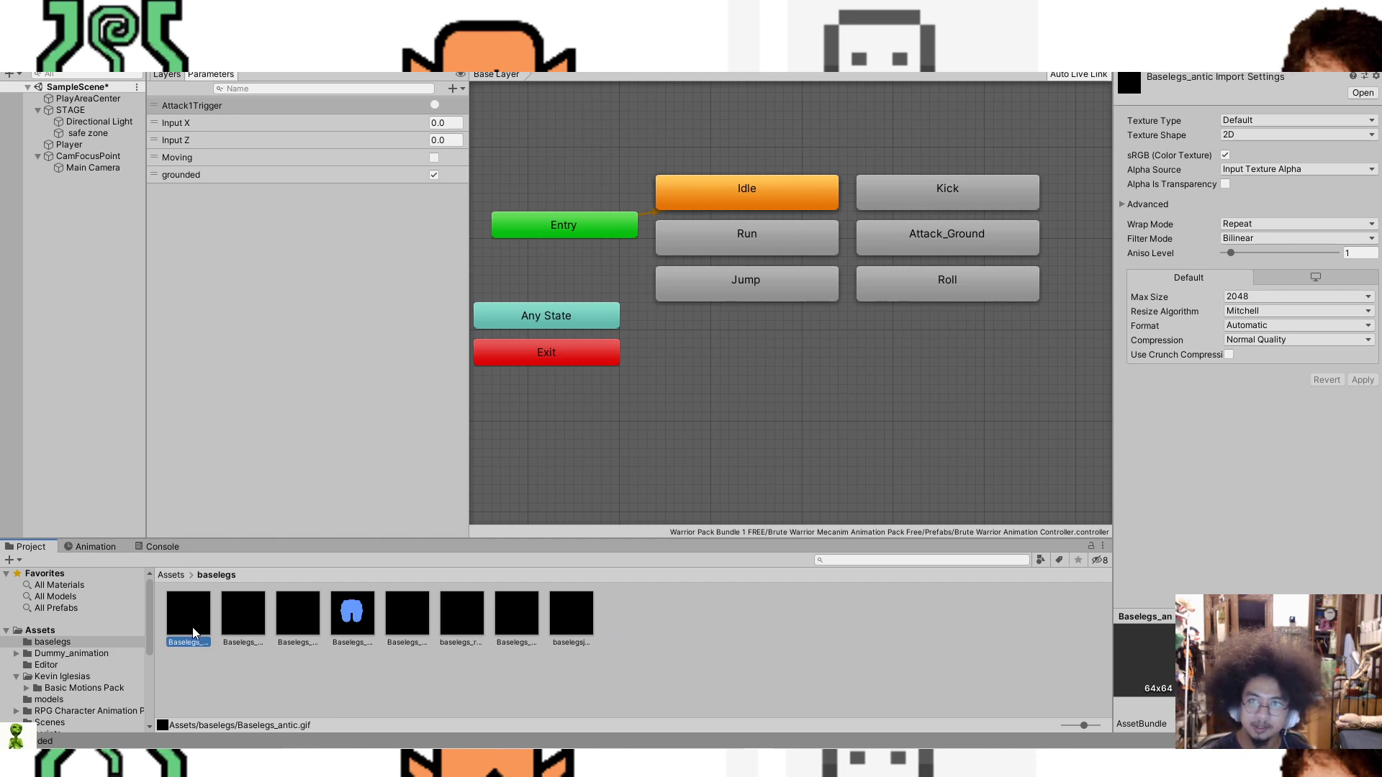
left_click(237, 636)
left_click(302, 637)
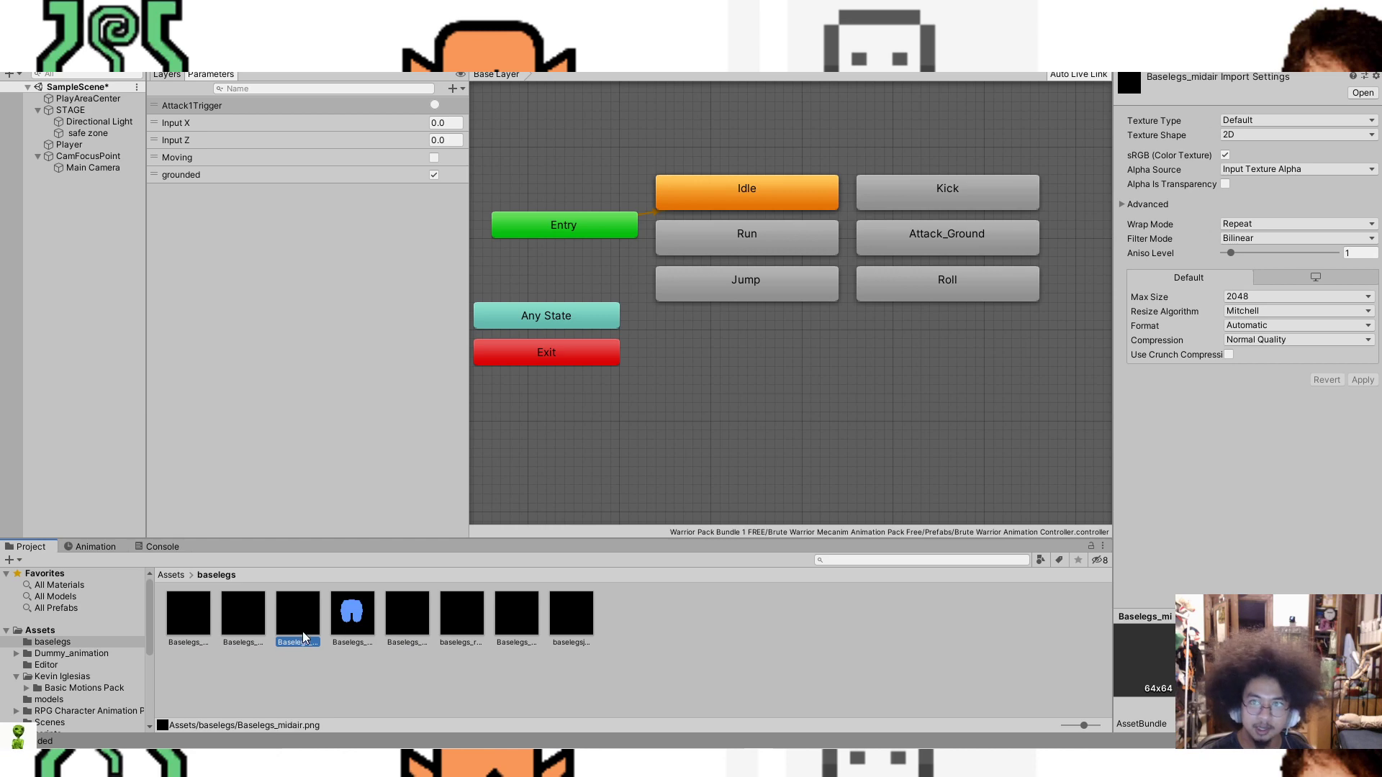
left_click(353, 634)
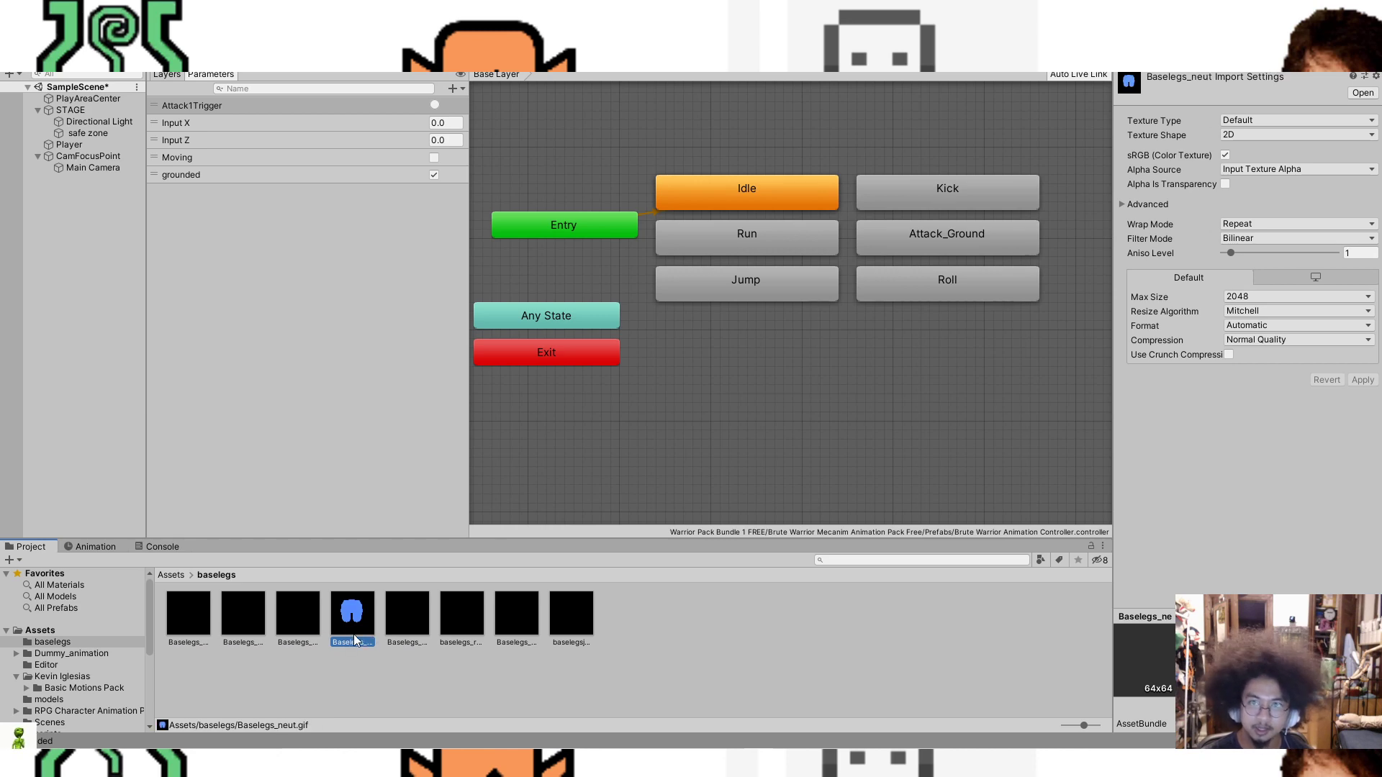
left_click(422, 631)
Step: Switch to File Explorer, open the Desktop's baselegs folder, preview the Baselegs_neut image and close the preview
key("alt+Tab")
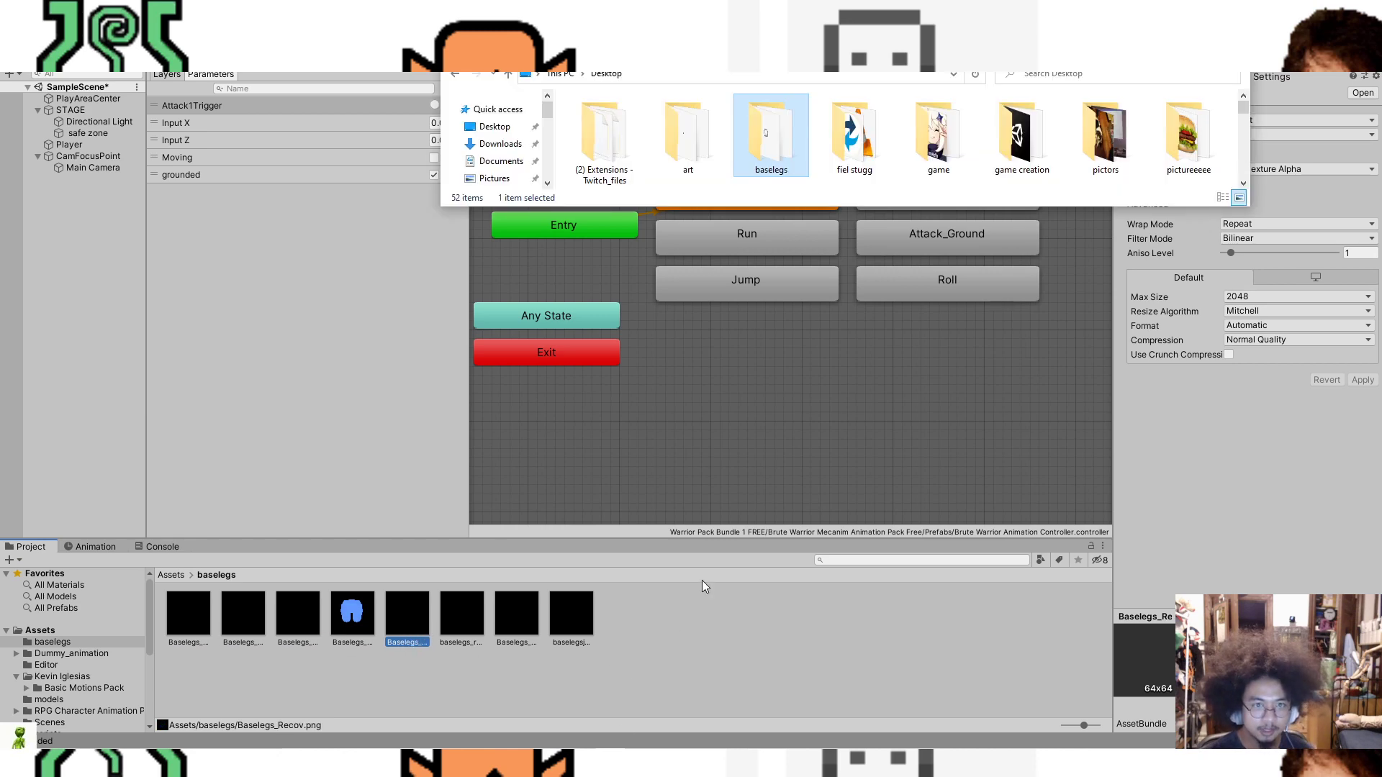
double_click(776, 159)
left_click(856, 154)
double_click(857, 154)
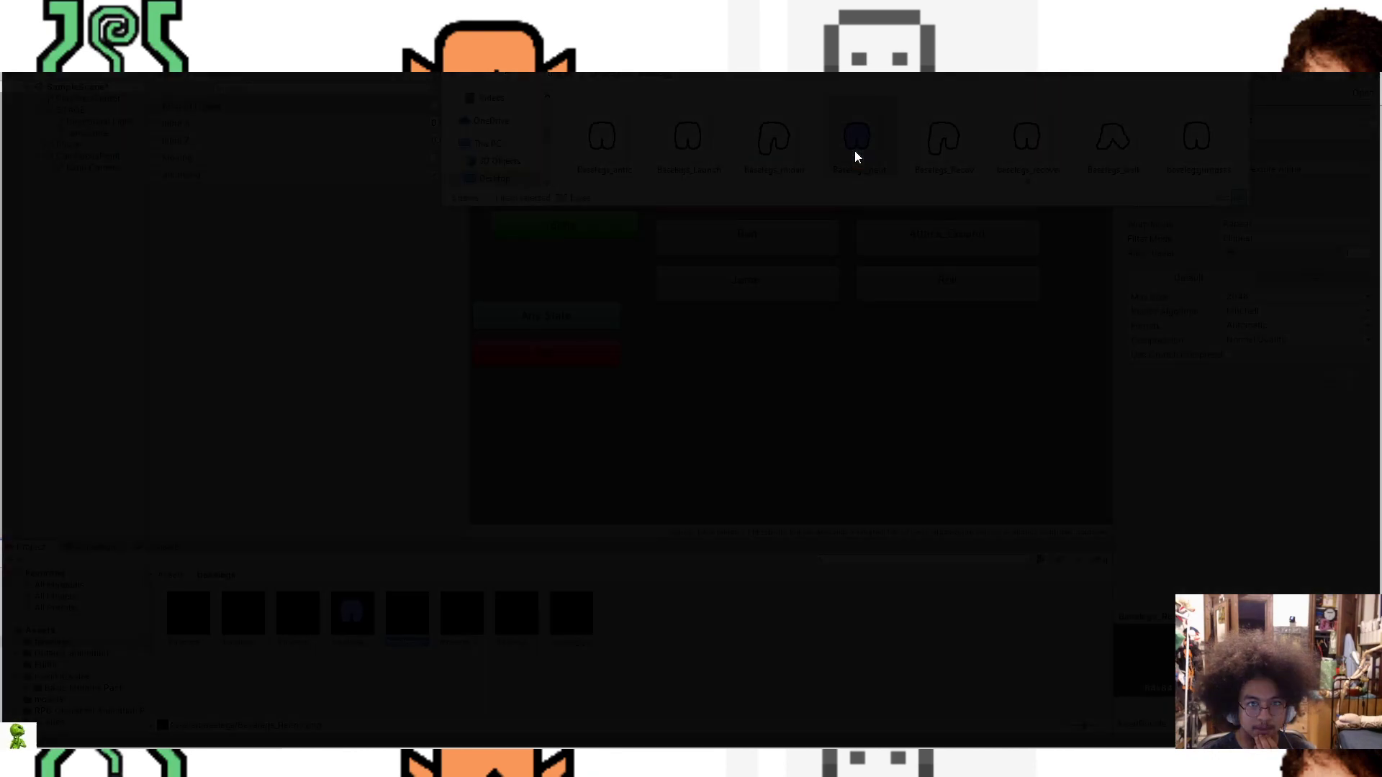
left_click(1365, 12)
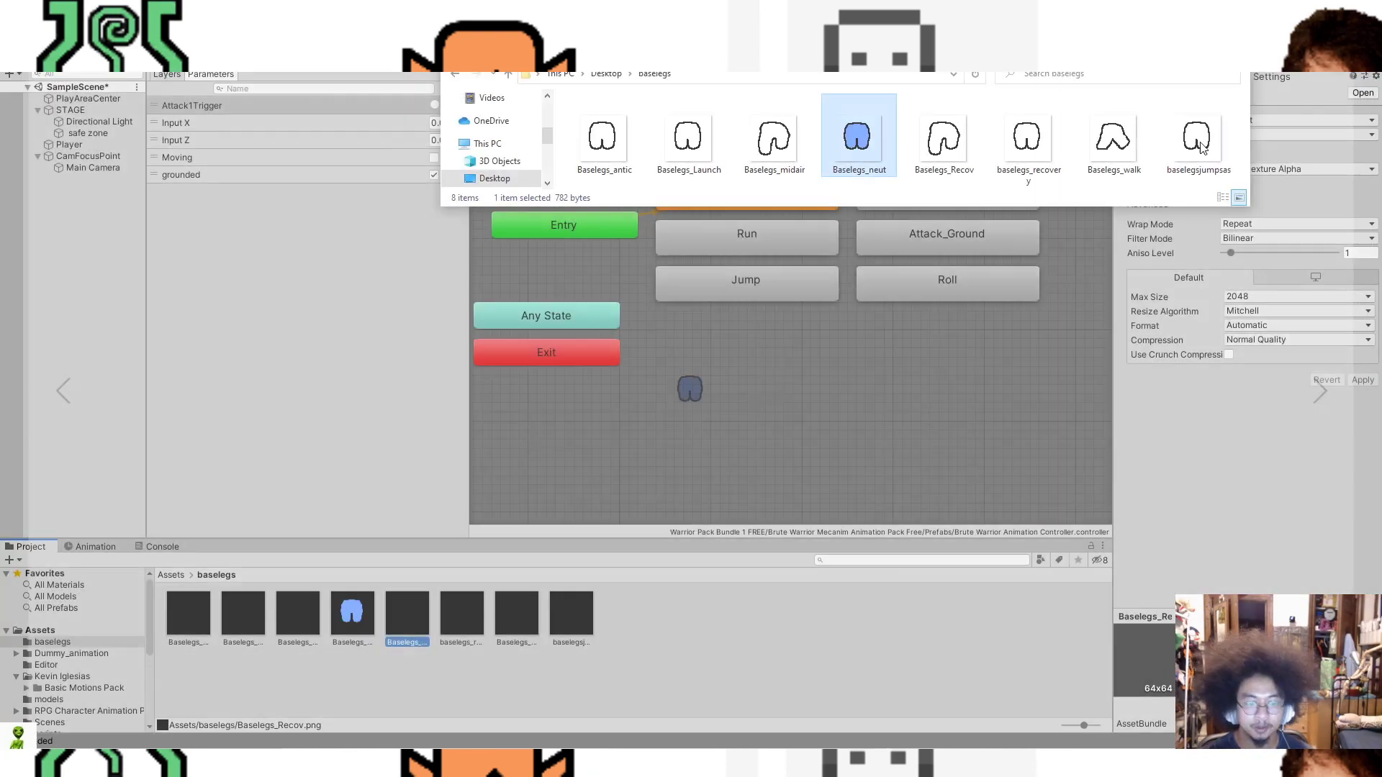
Step: Switch to Aseprite and cycle through the open sprites to the neutral leg outline sprite
left_click(694, 763)
key("ctrl+Tab")
key("ctrl+Tab")
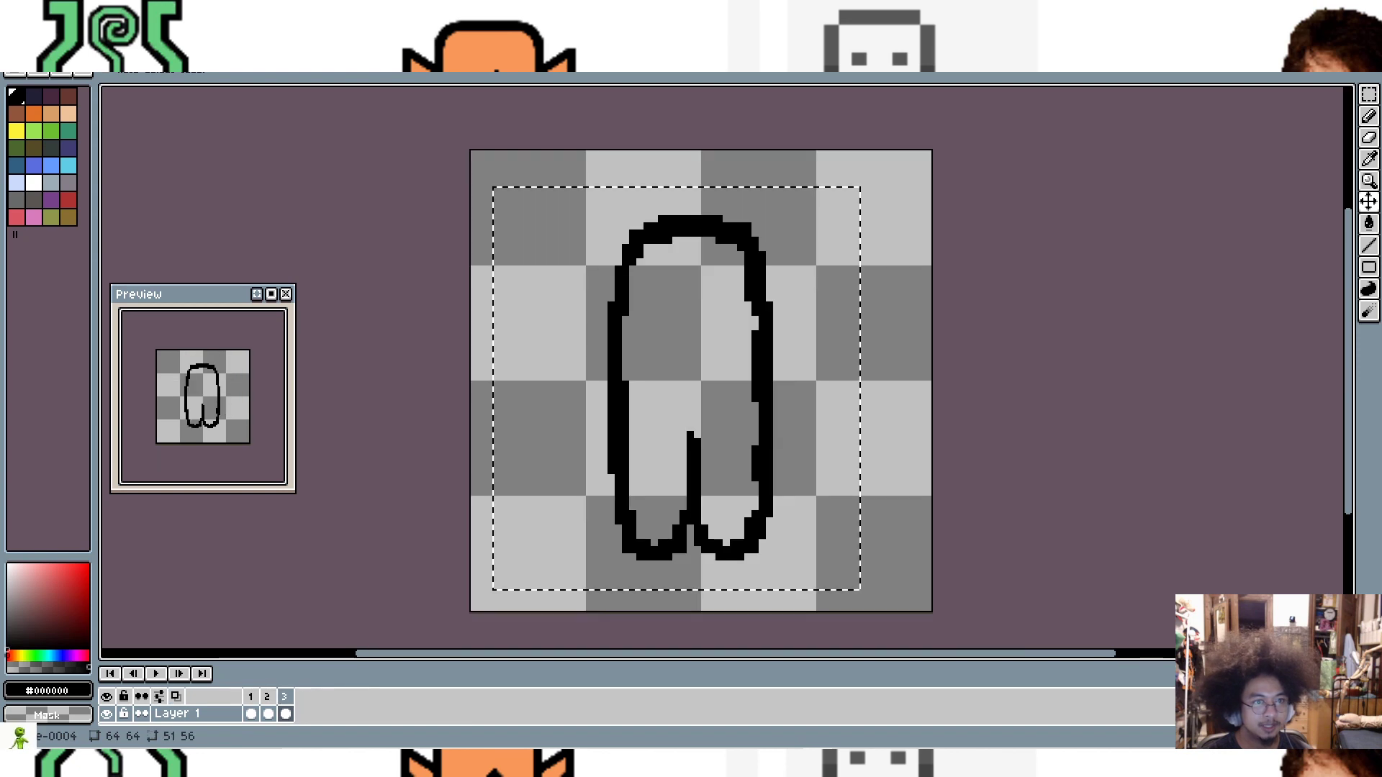
key("ctrl+Tab")
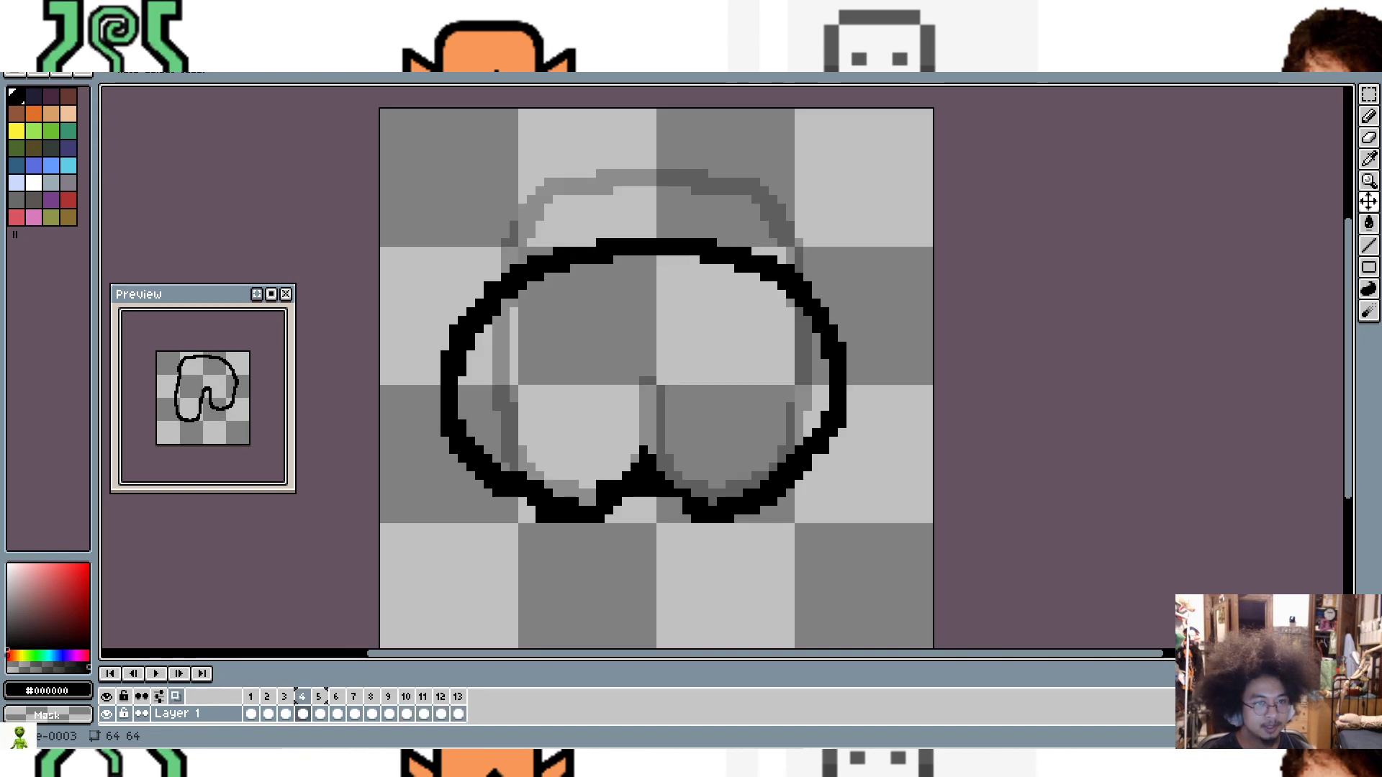
key("ctrl+Tab")
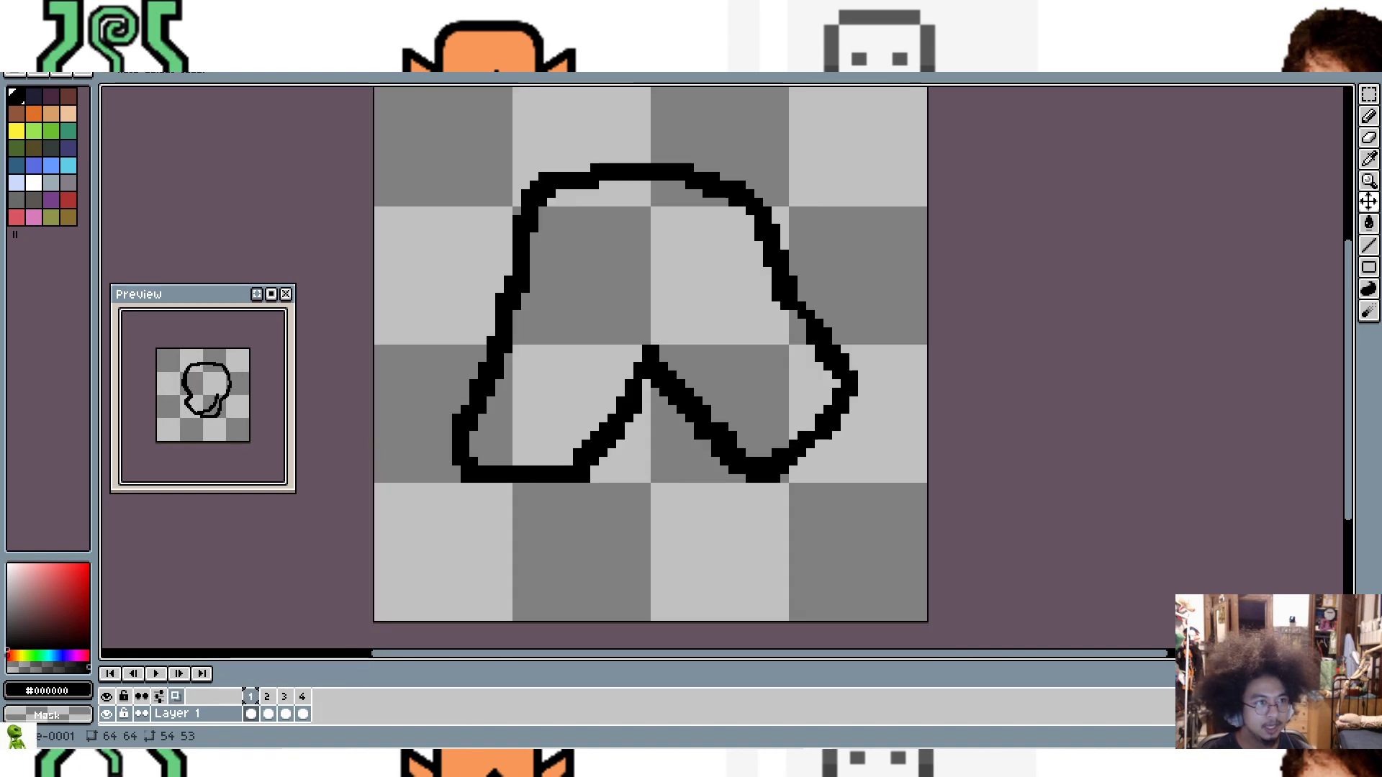
key("ctrl+Tab")
left_click(1064, 299)
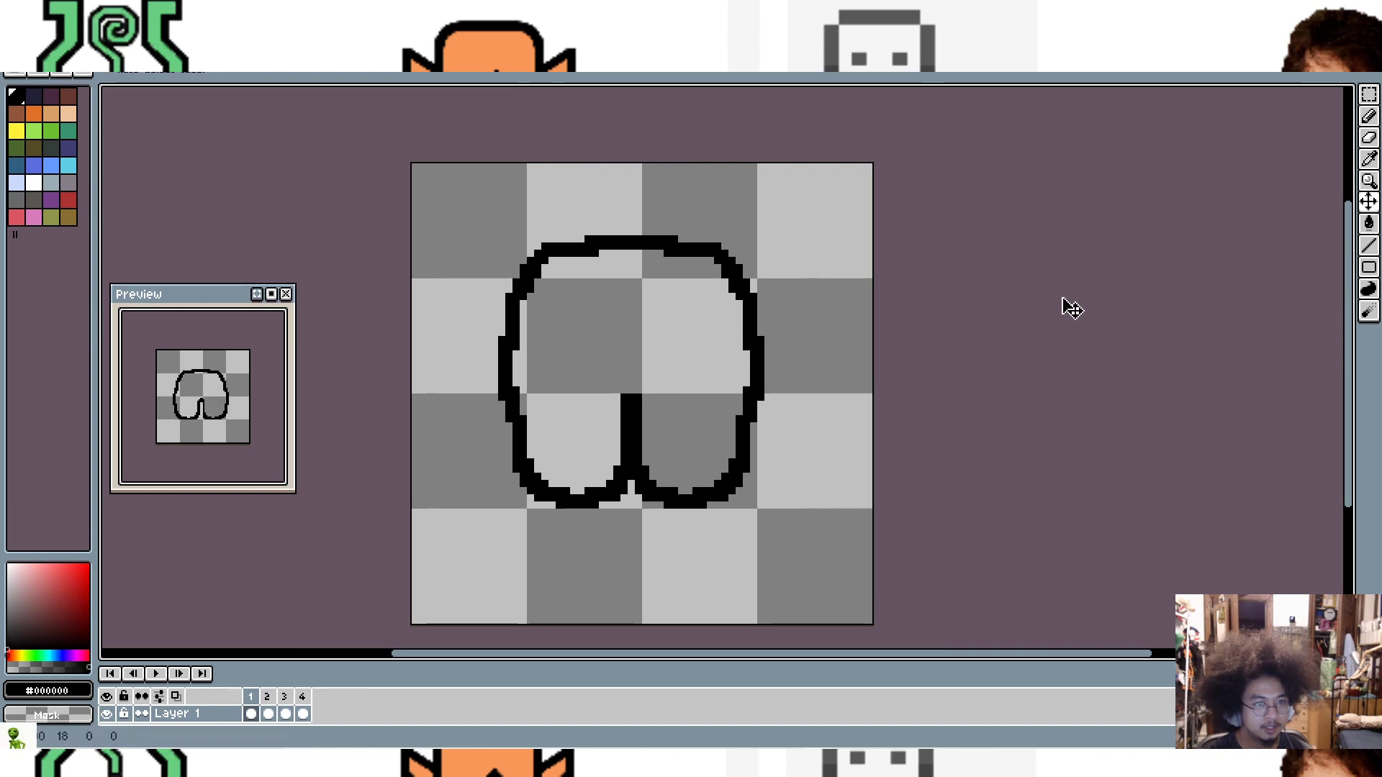
Step: Export the neutral leg sprite over Baselegs_neut.gif on the Desktop with default GIF options, and check the baselegs folder in File Explorer
left_click(14, 28)
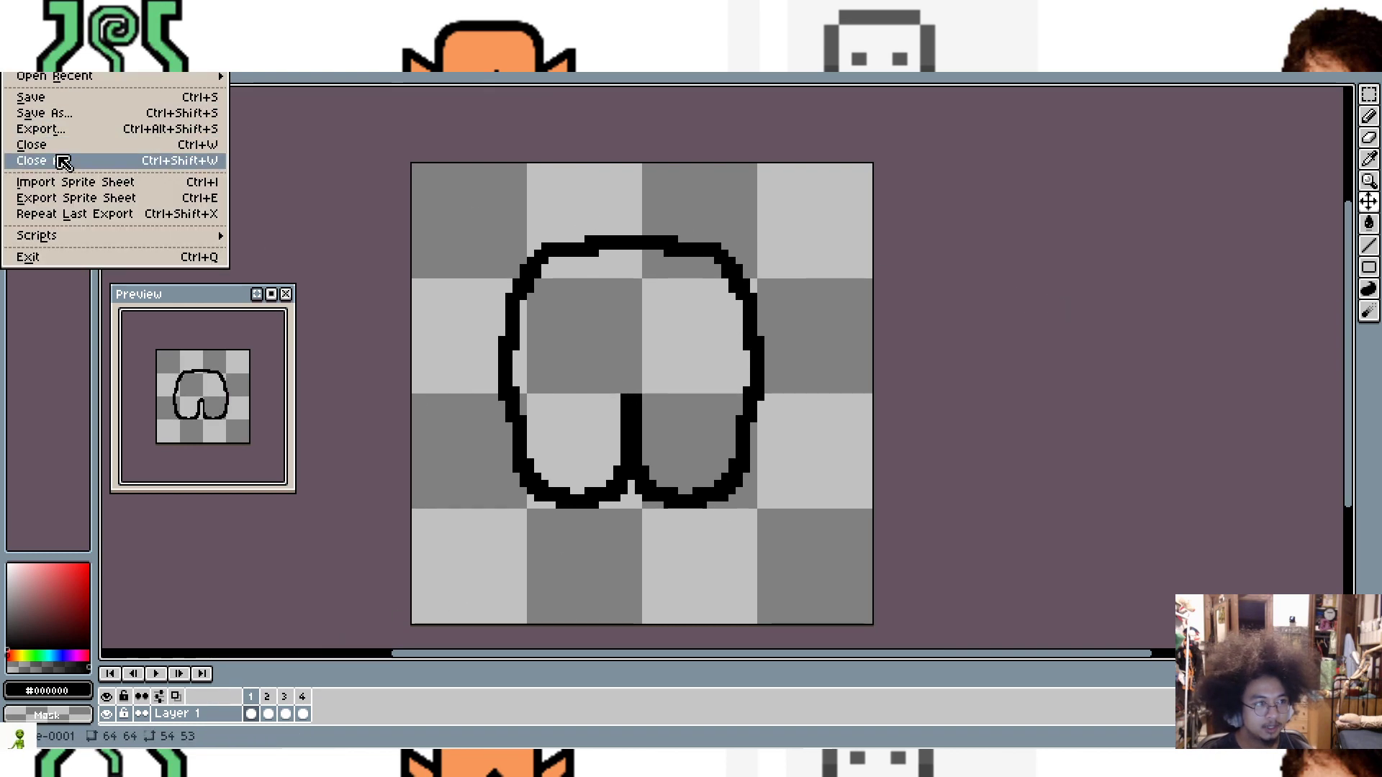
left_click(51, 129)
left_click(379, 305)
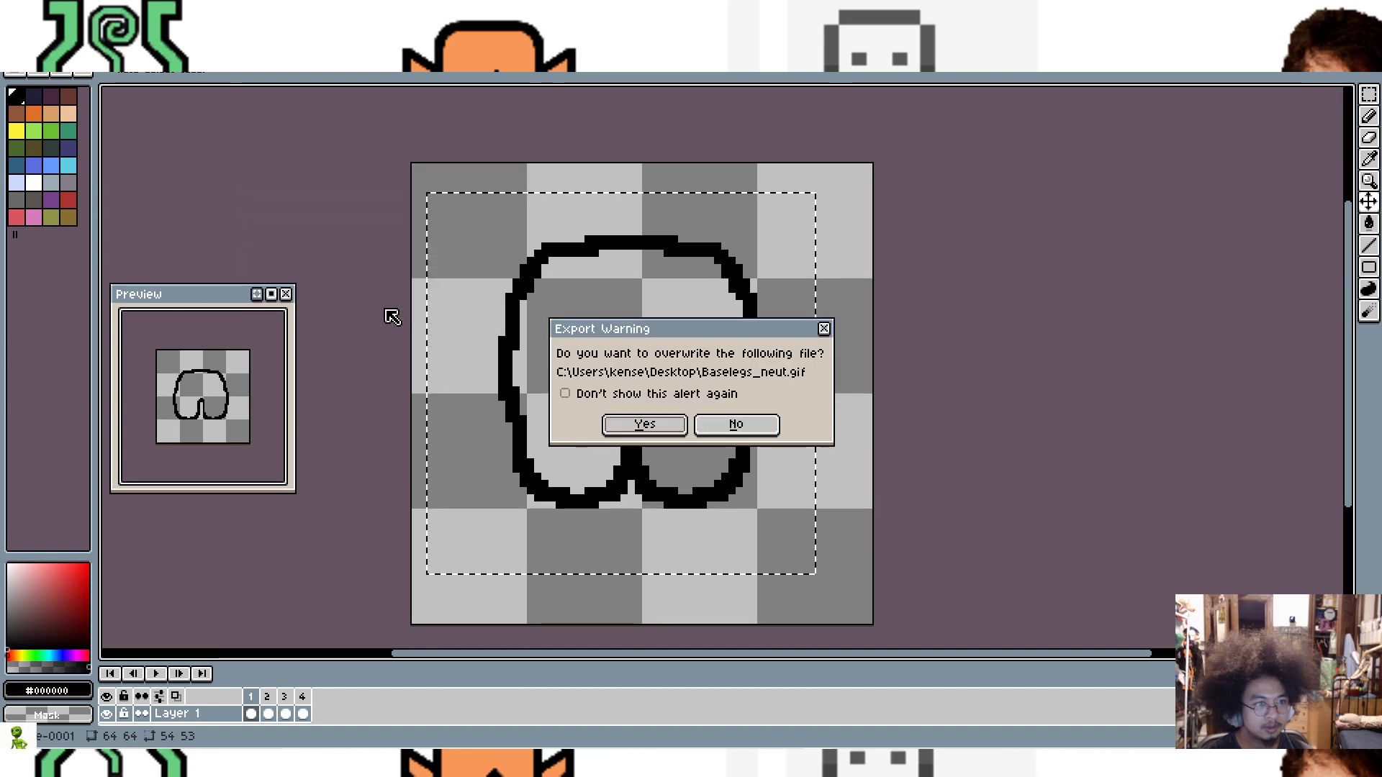
left_click(651, 427)
left_click(744, 430)
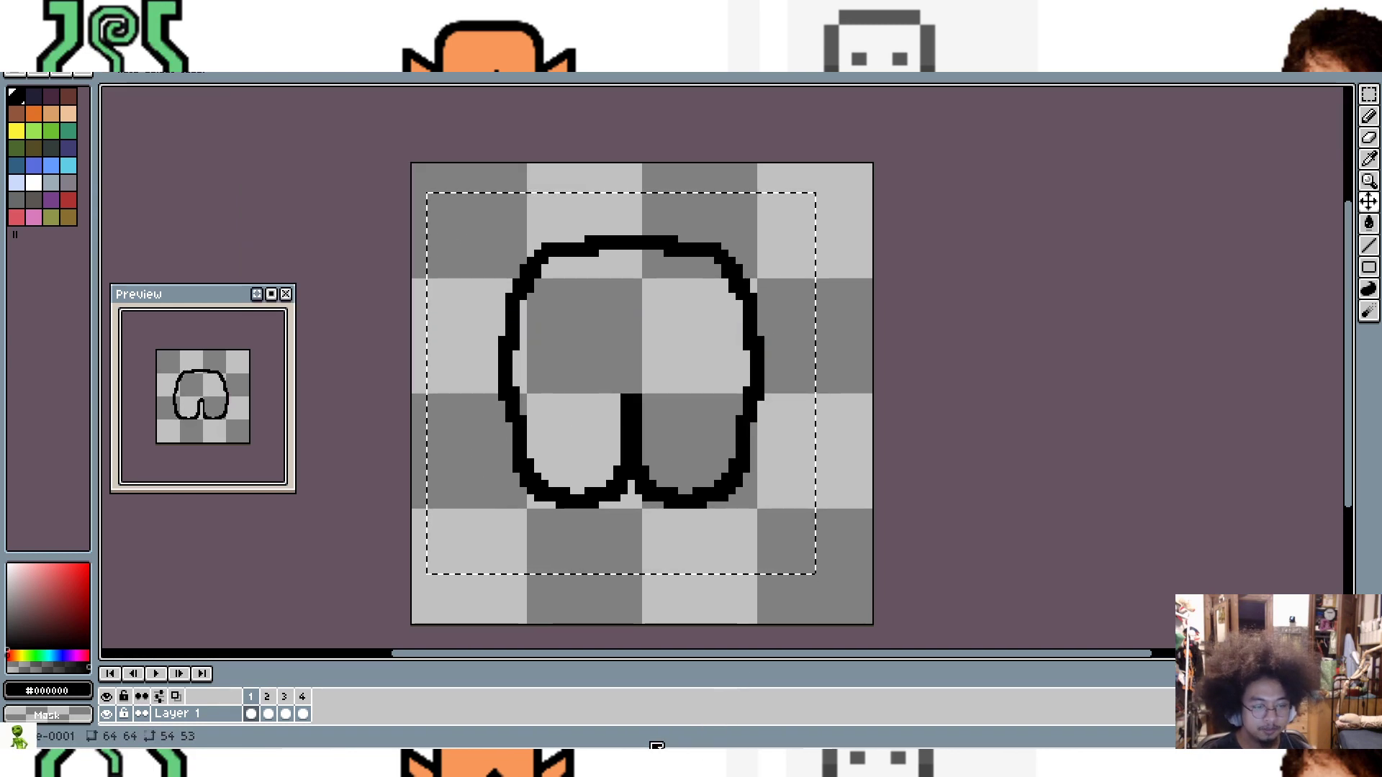
mouse_move(609, 762)
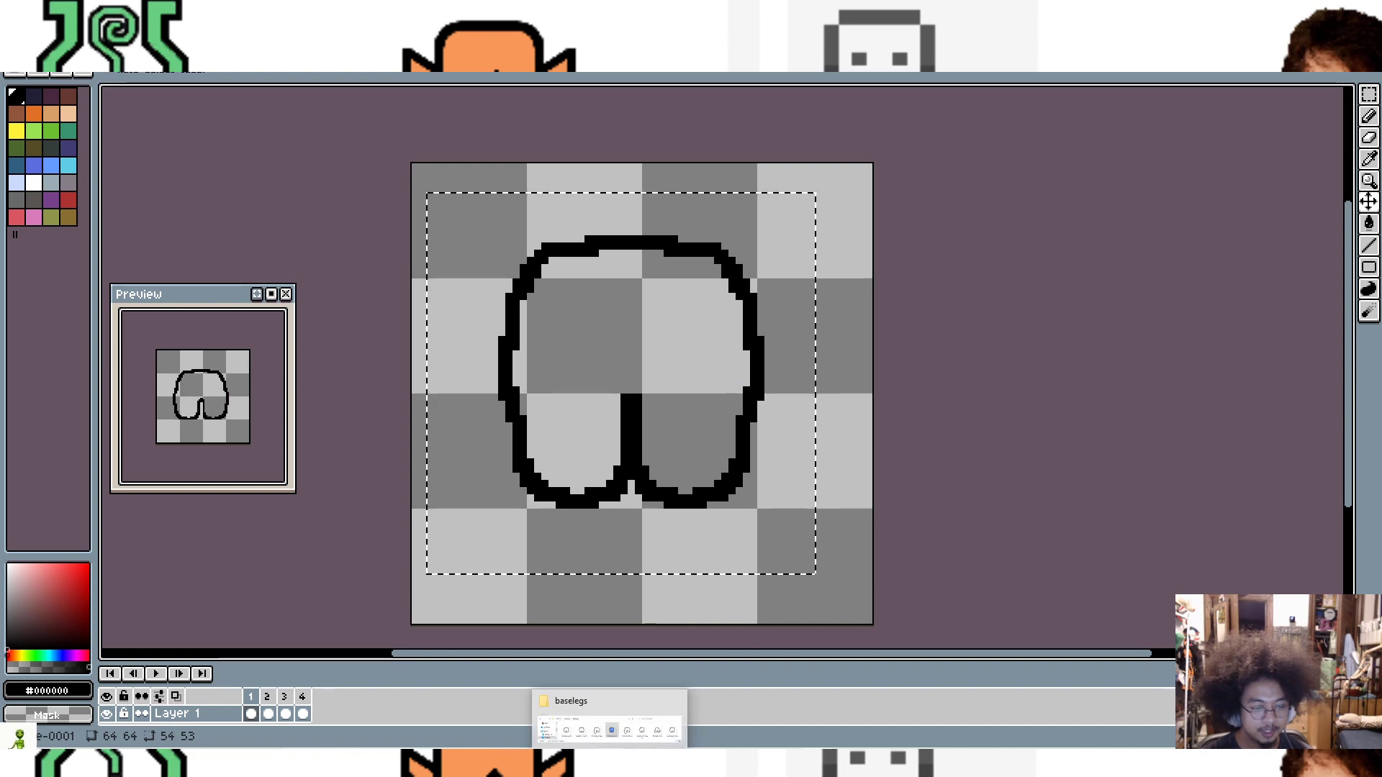
left_click(610, 727)
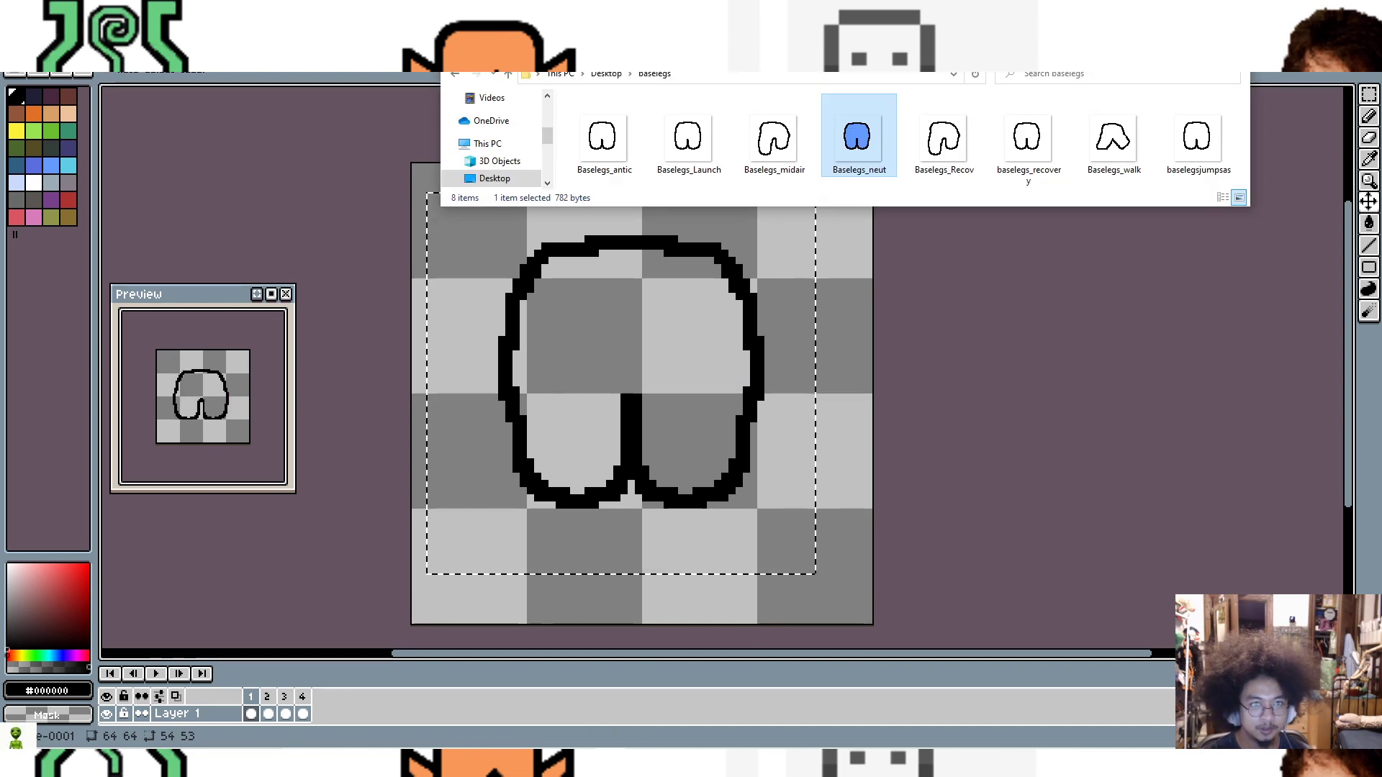
left_click(238, 156)
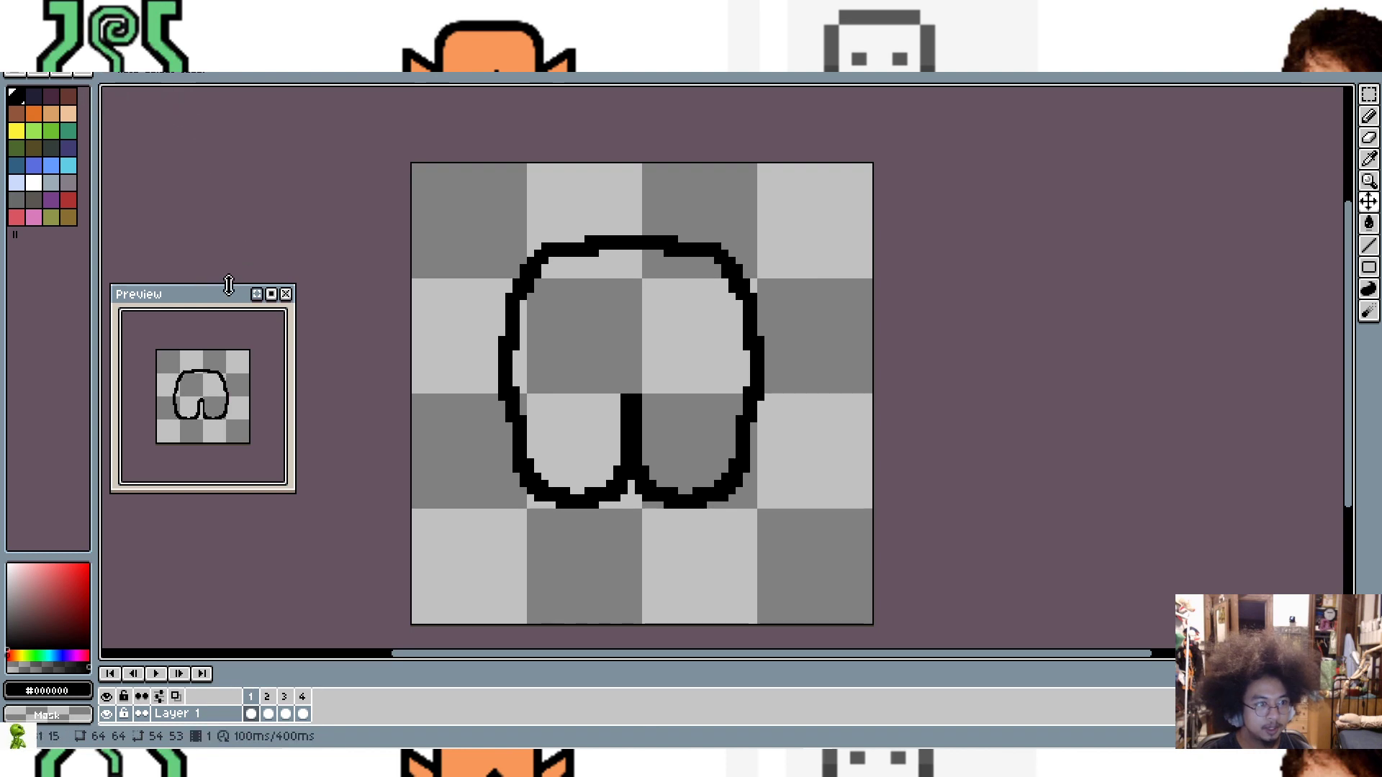
Step: Save the sprite into the Desktop's baselegs folder as a looping GIF, overwriting Baselegs_neut.gif
left_click(16, 27)
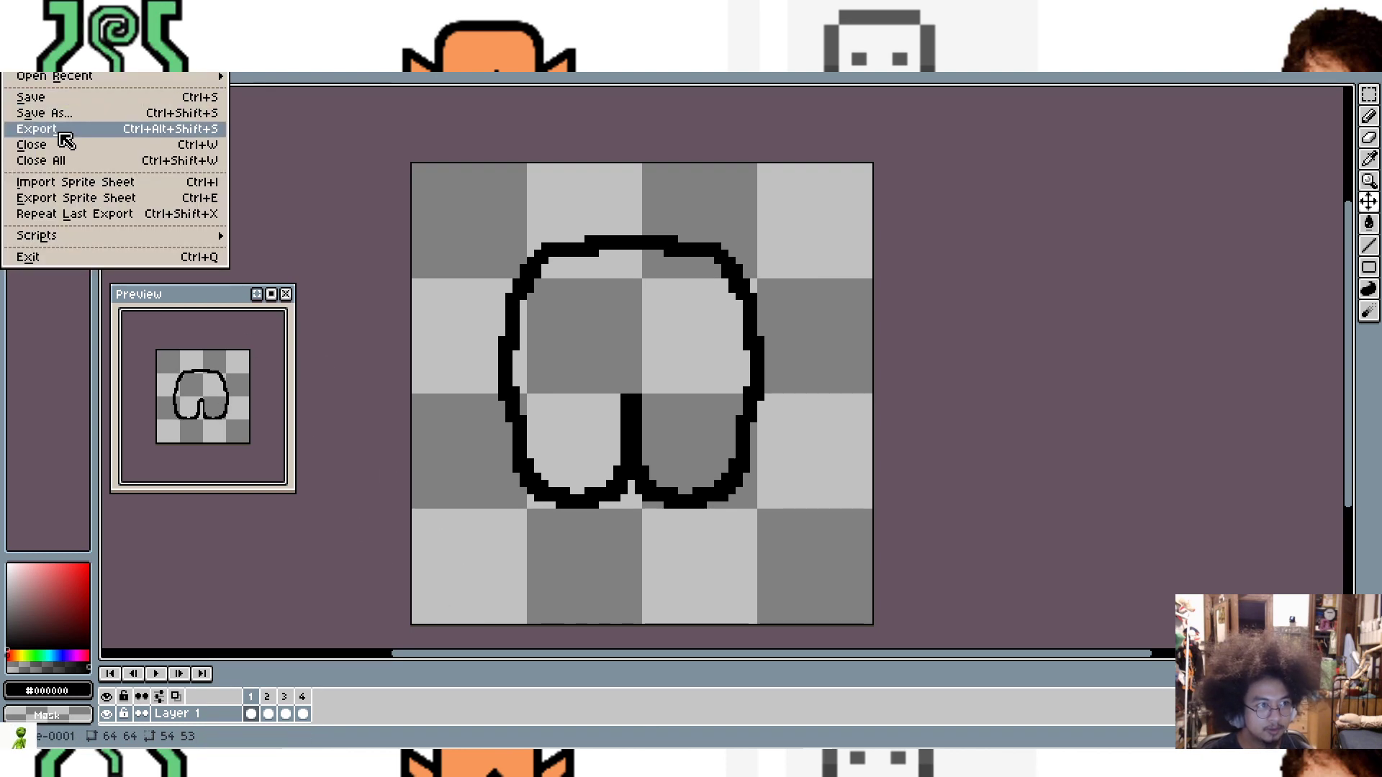
left_click(82, 113)
scroll(230, 453, "down", 3)
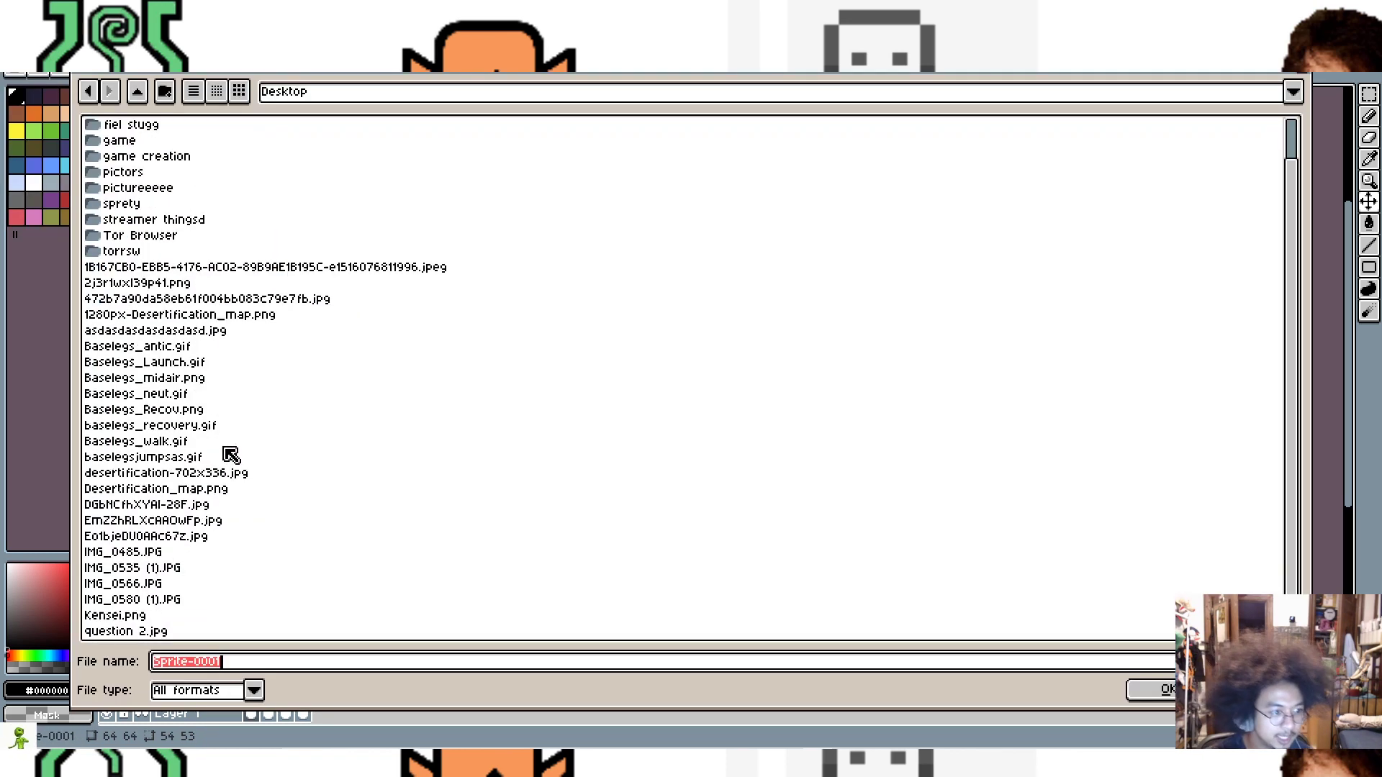
scroll(225, 472, "up", 3)
double_click(158, 165)
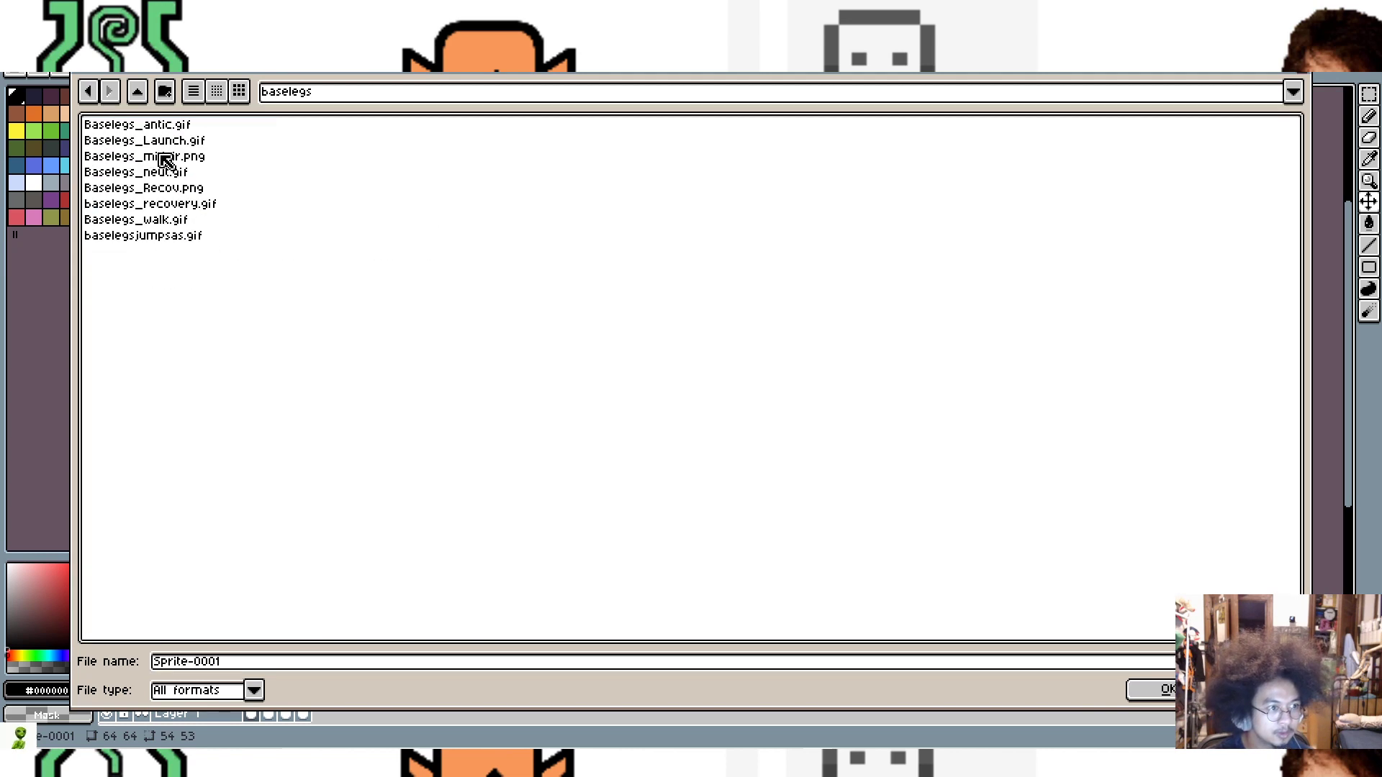
left_click(183, 174)
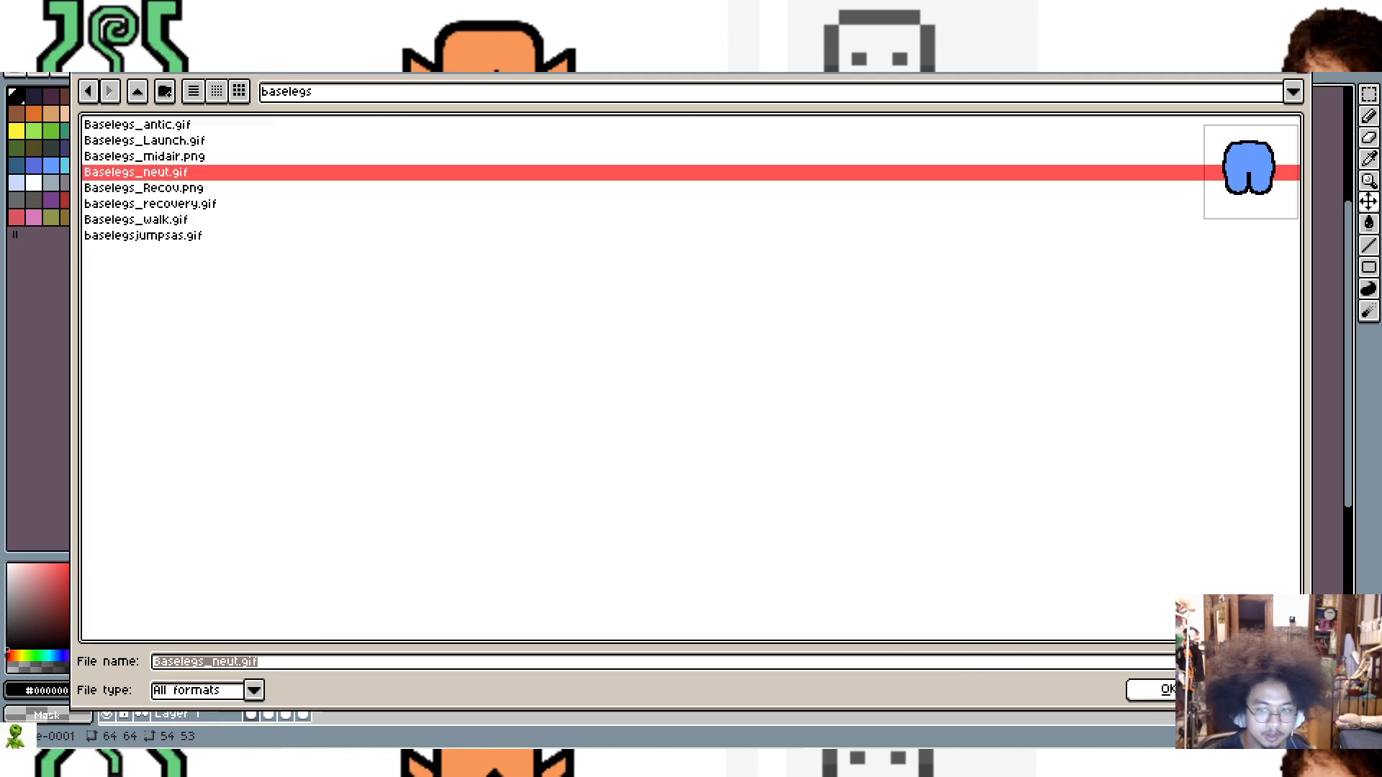
left_click(1144, 689)
left_click(595, 413)
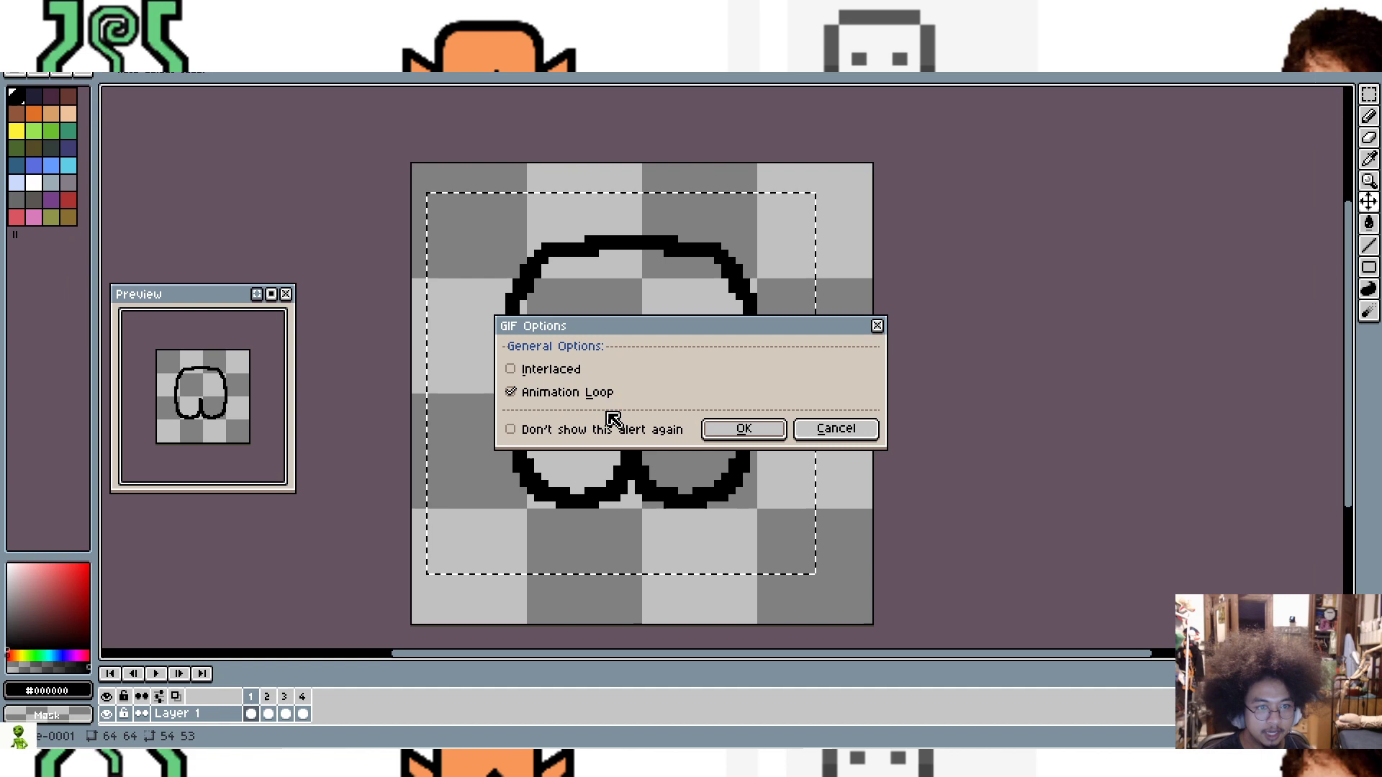
left_click(744, 428)
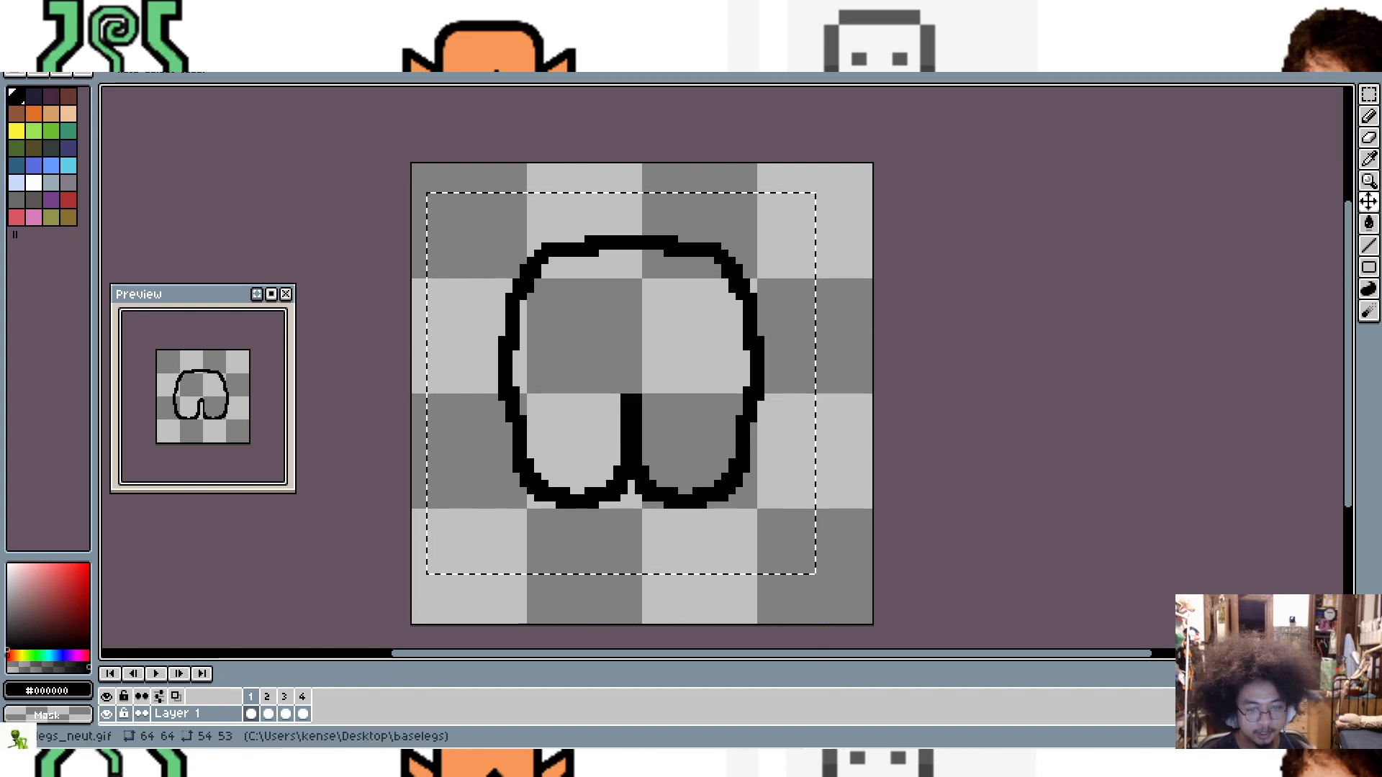
Step: Switch back to Unity and try to assign the Baselegs_neut texture to the Run state
left_click(763, 683)
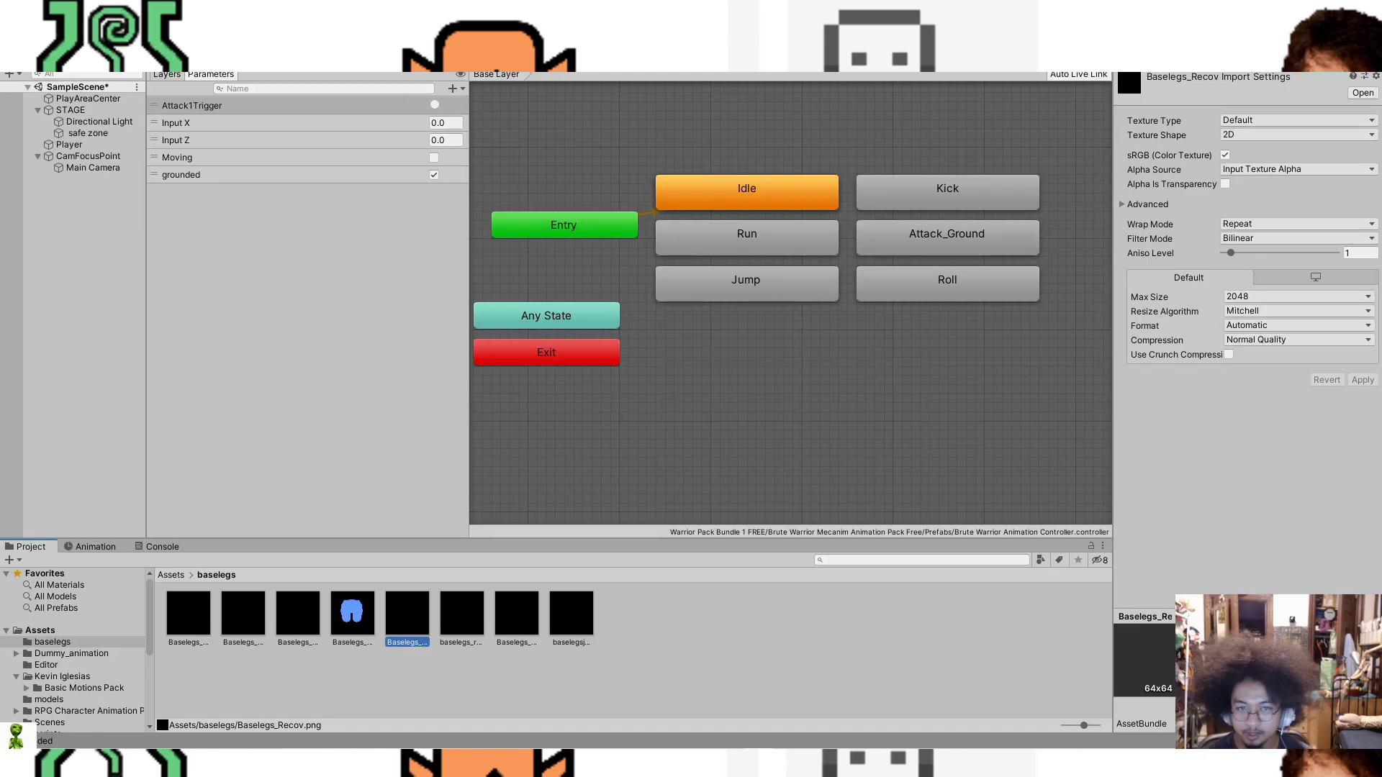
left_click(457, 629)
left_click(362, 616)
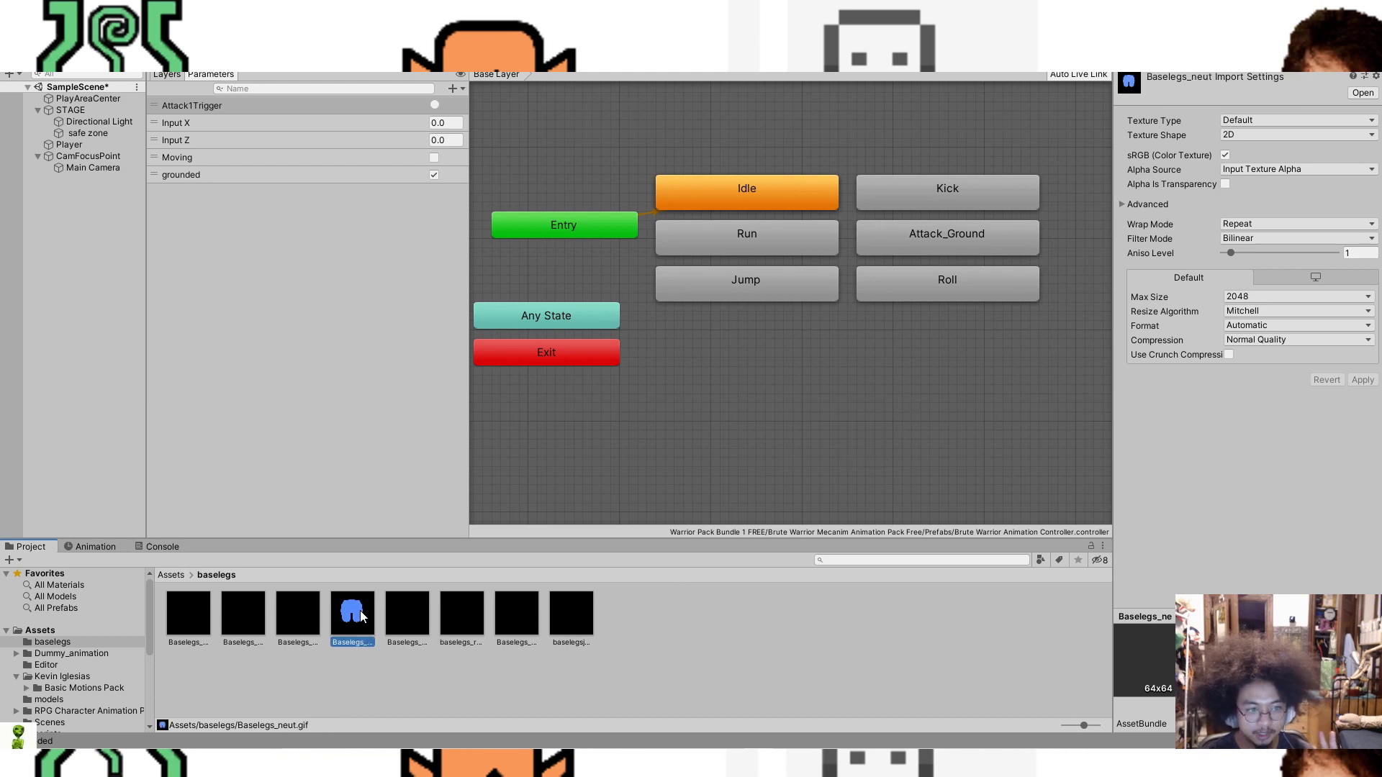
left_click_drag(352, 616, 801, 250)
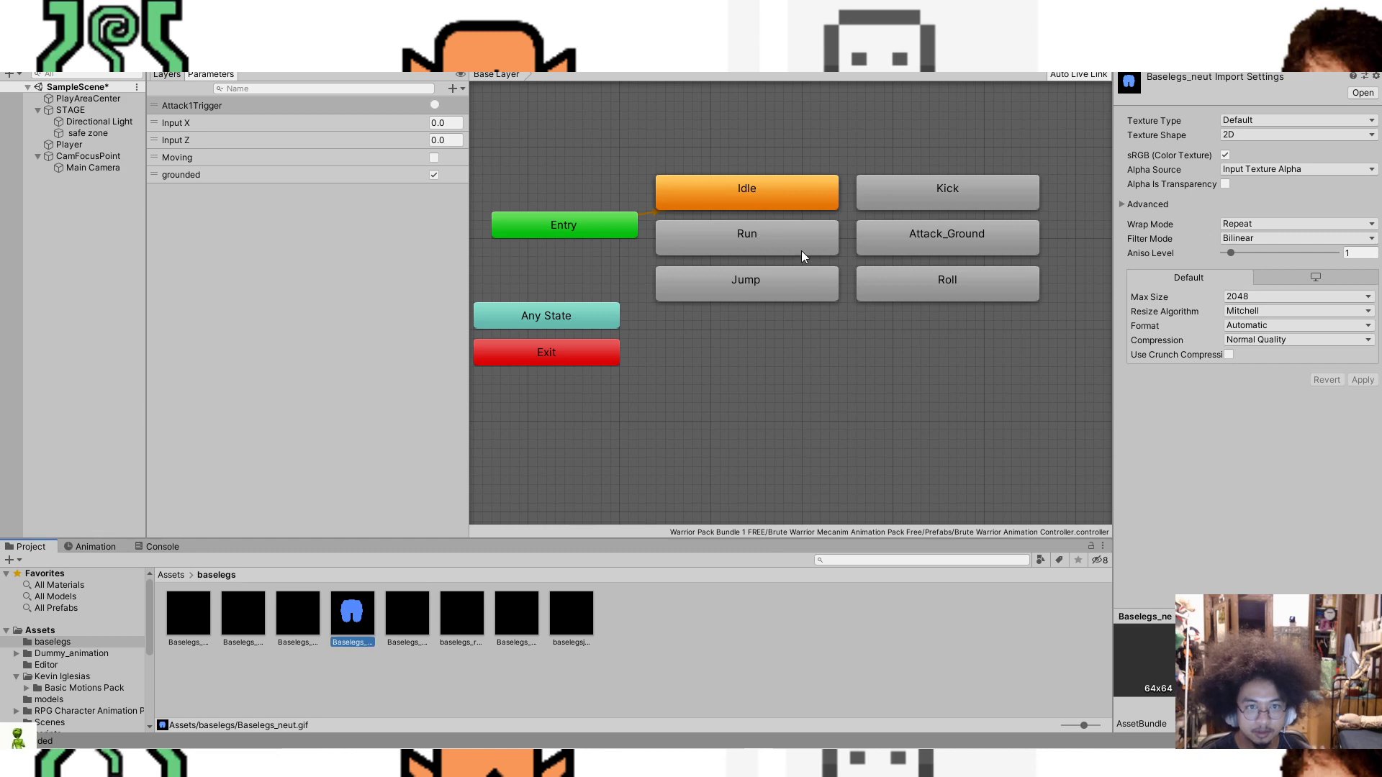
Step: Inspect the Idle, Entry, Any State, Run, Kick, Attack_Ground, Roll and Jump nodes of the animation controller
left_click(789, 188)
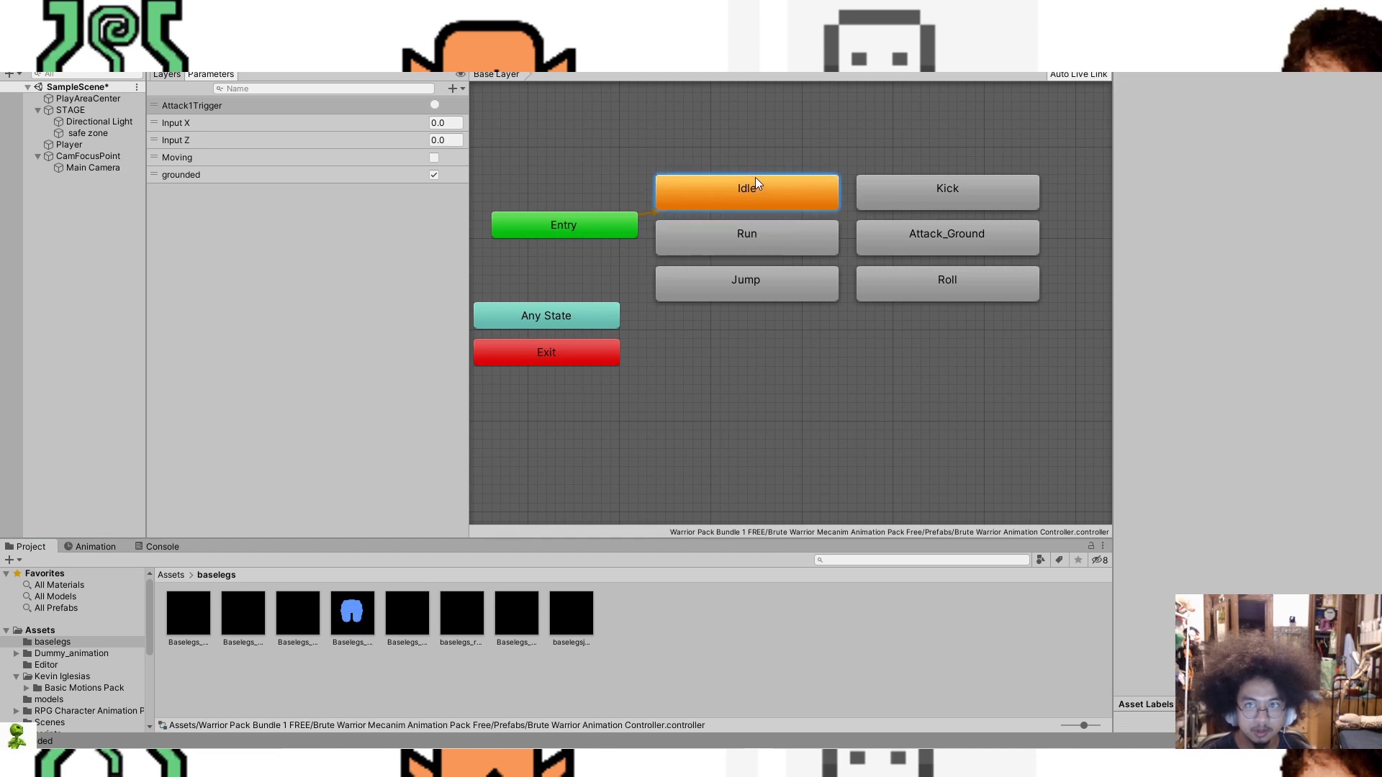
left_click(585, 229)
left_click(572, 327)
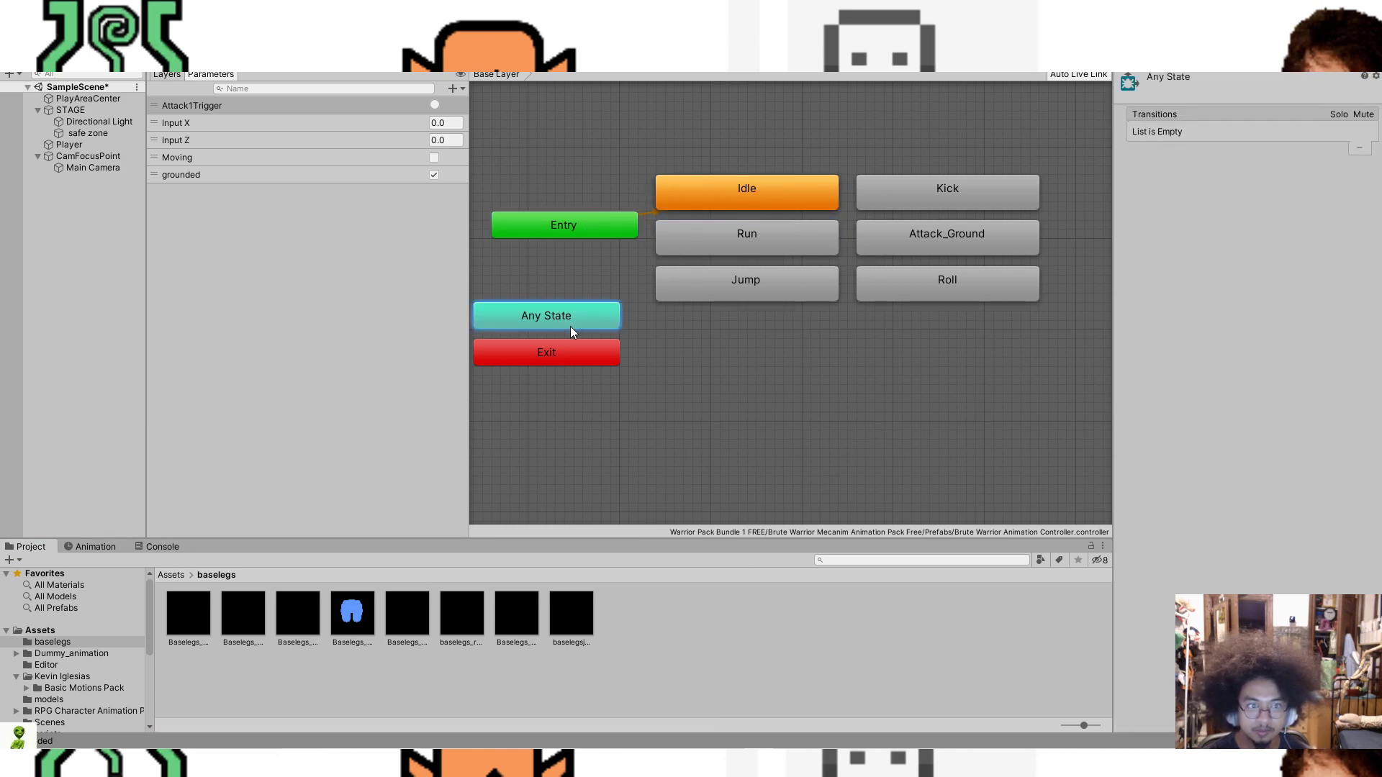
left_click(757, 242)
left_click(919, 200)
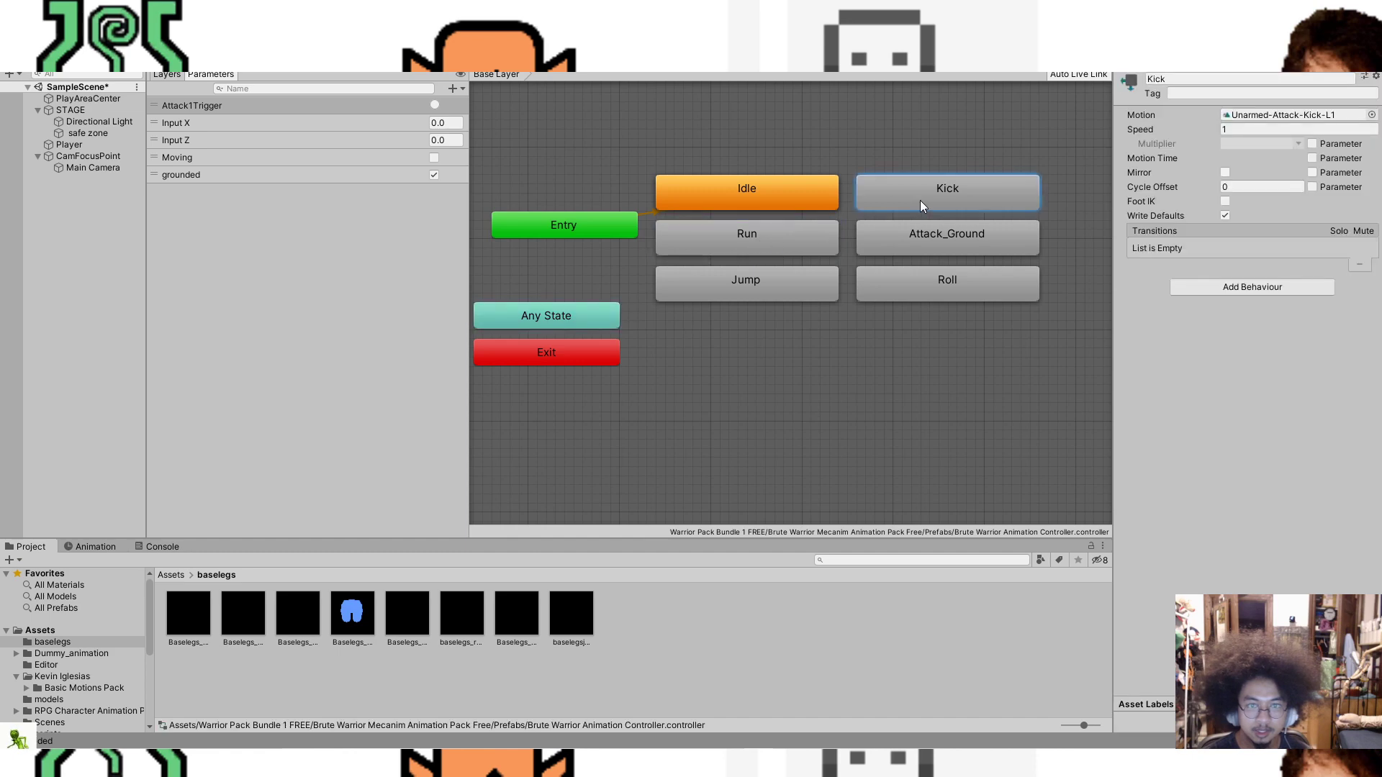
left_click(942, 243)
left_click(939, 274)
left_click(737, 278)
left_click(748, 250)
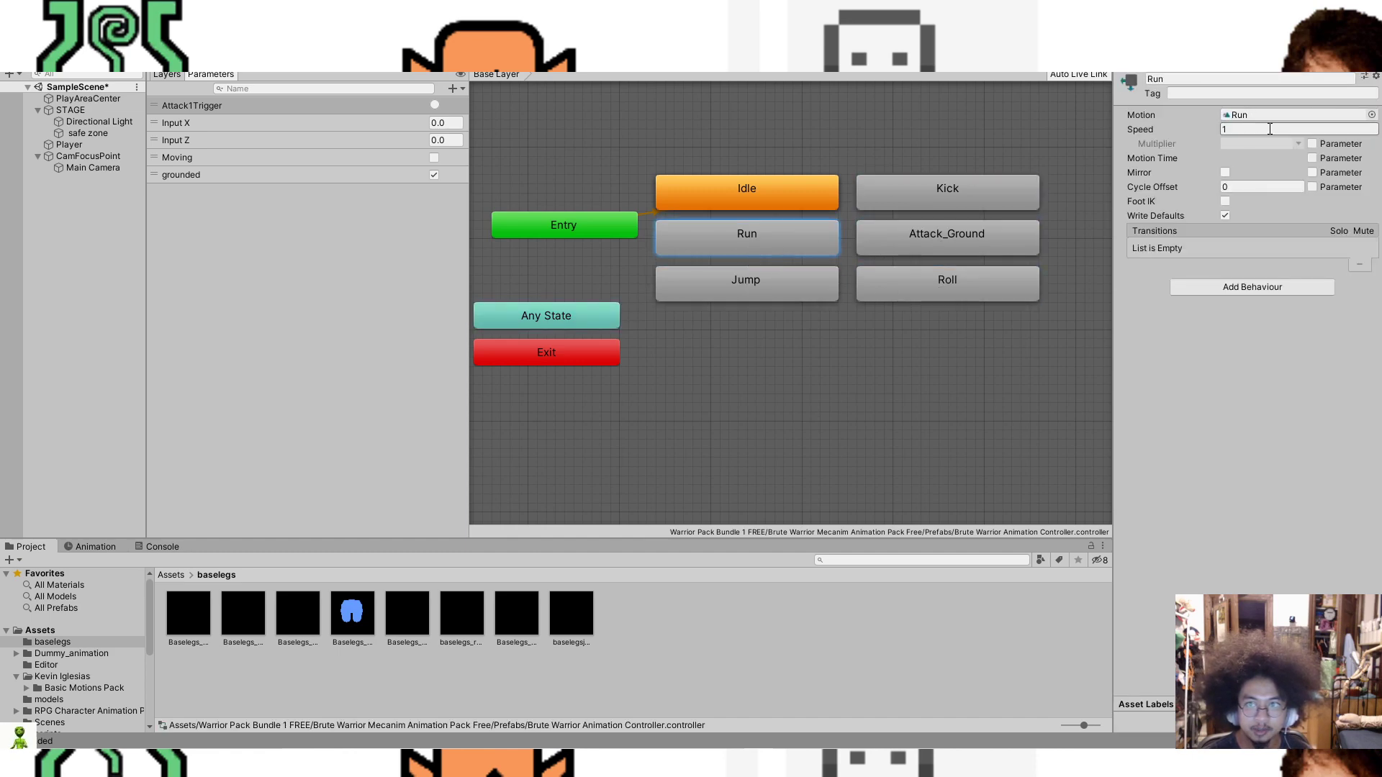
left_click(790, 200)
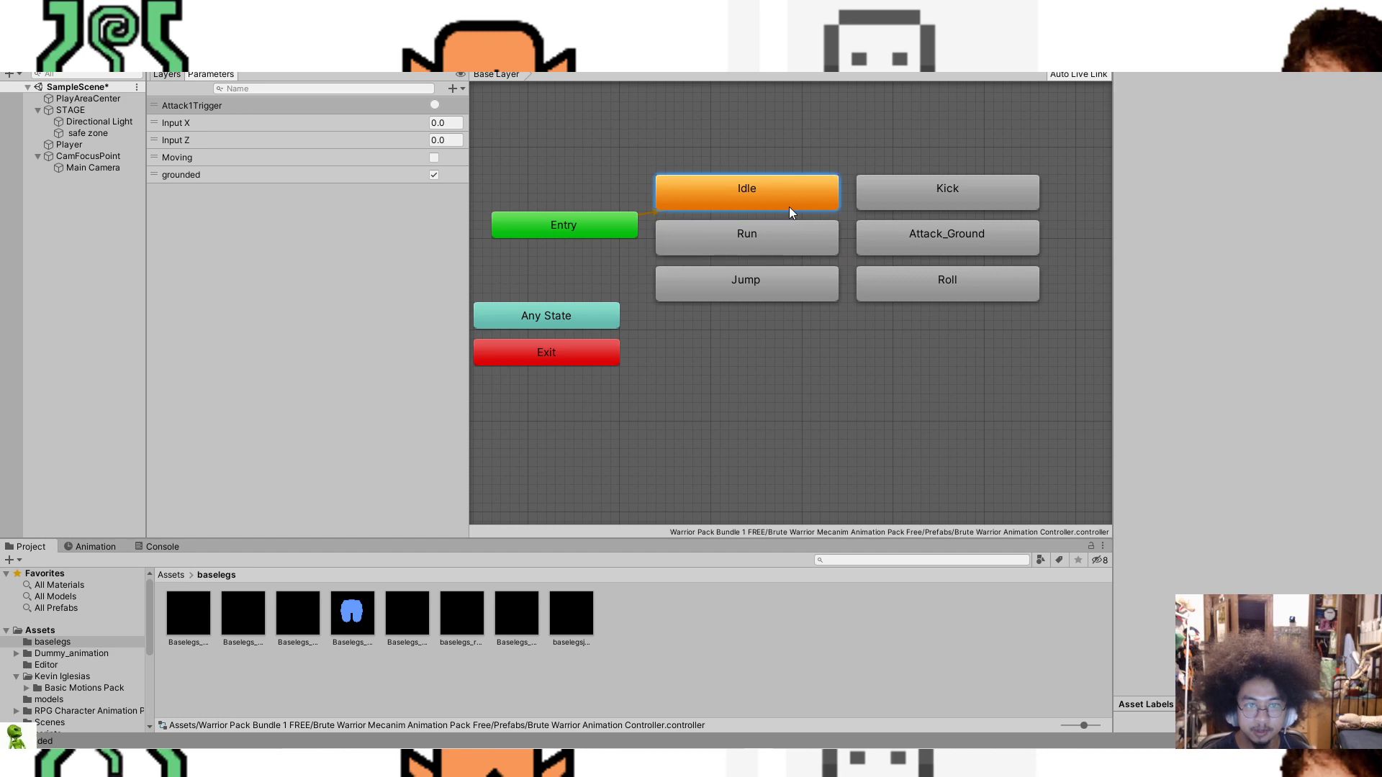
Step: Open the Idle state's source clip and view its animation import settings
double_click(760, 196)
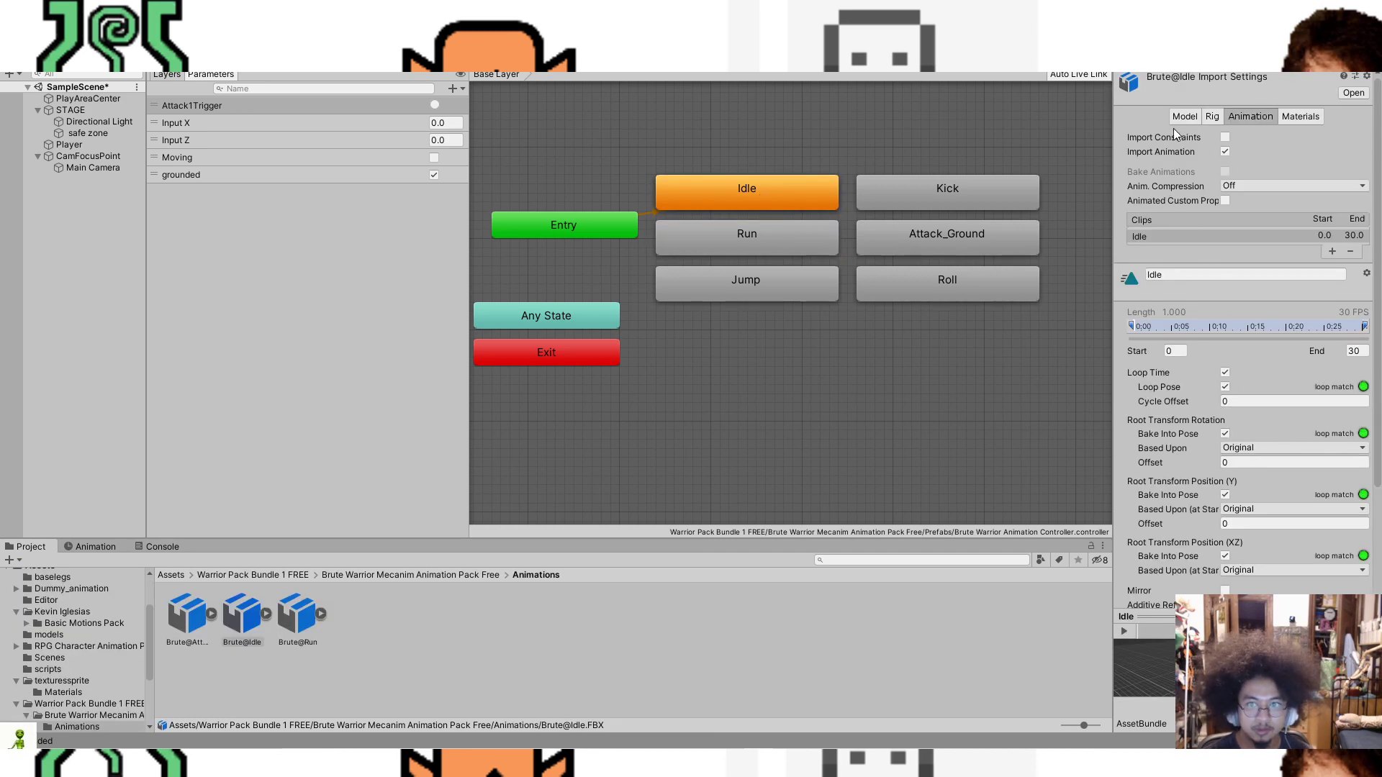
left_click(764, 196)
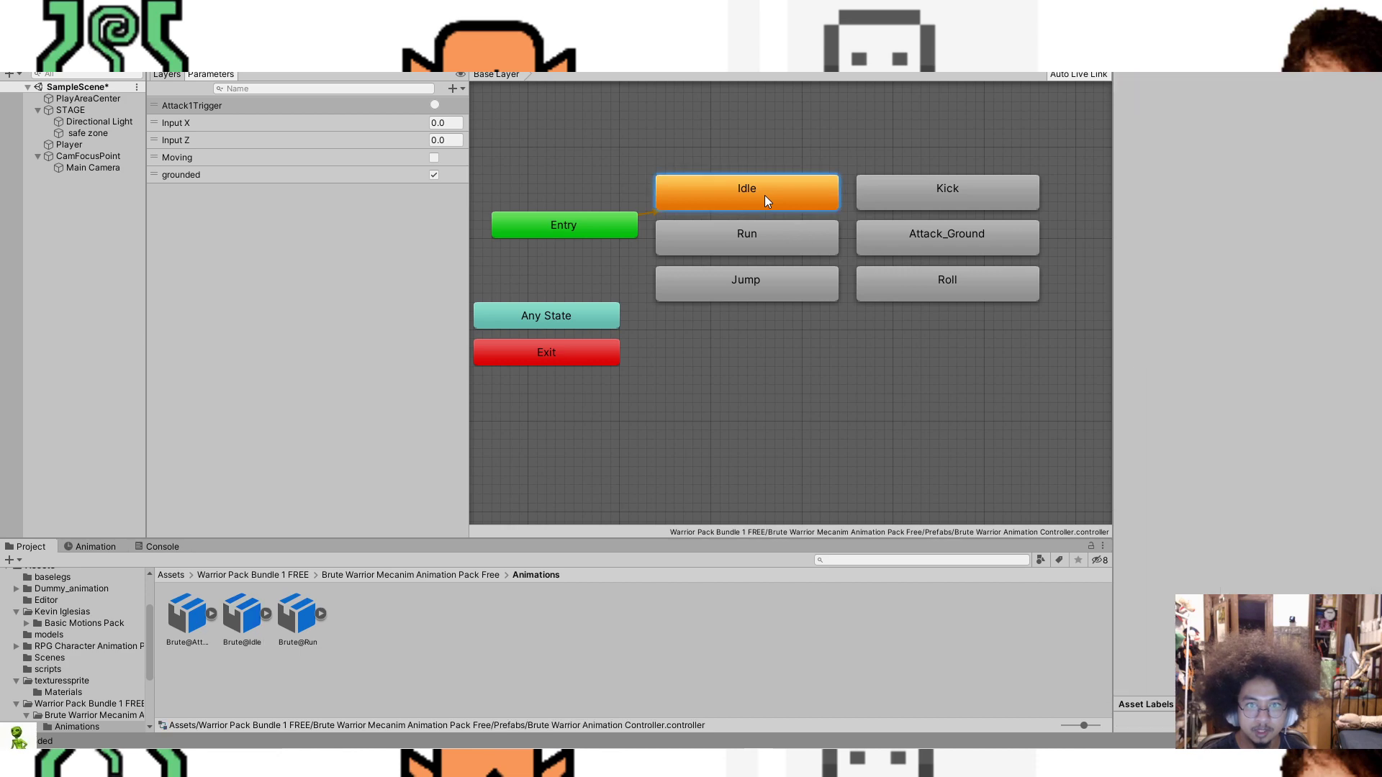
double_click(764, 196)
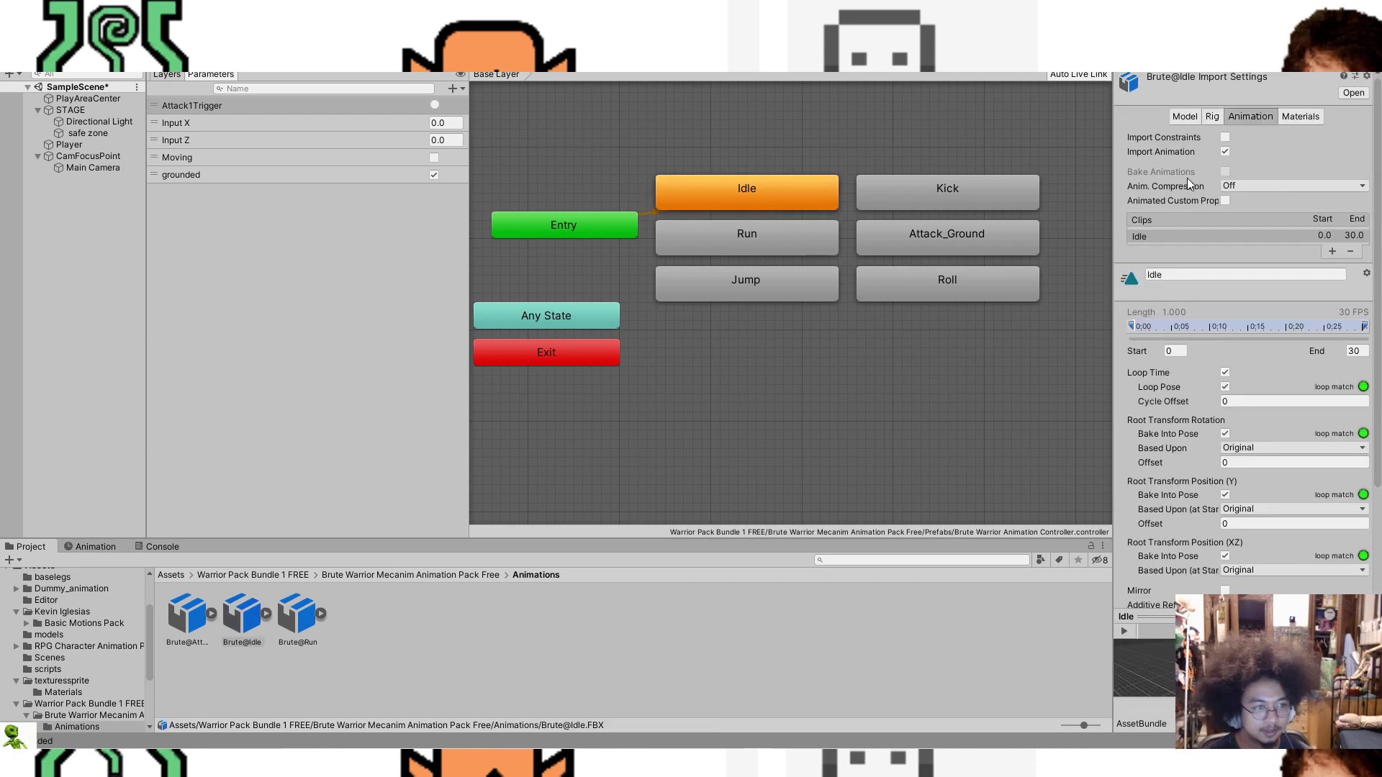
Step: Examine the Jump state's motion settings, the Animation timeline and the Console log
left_click(101, 548)
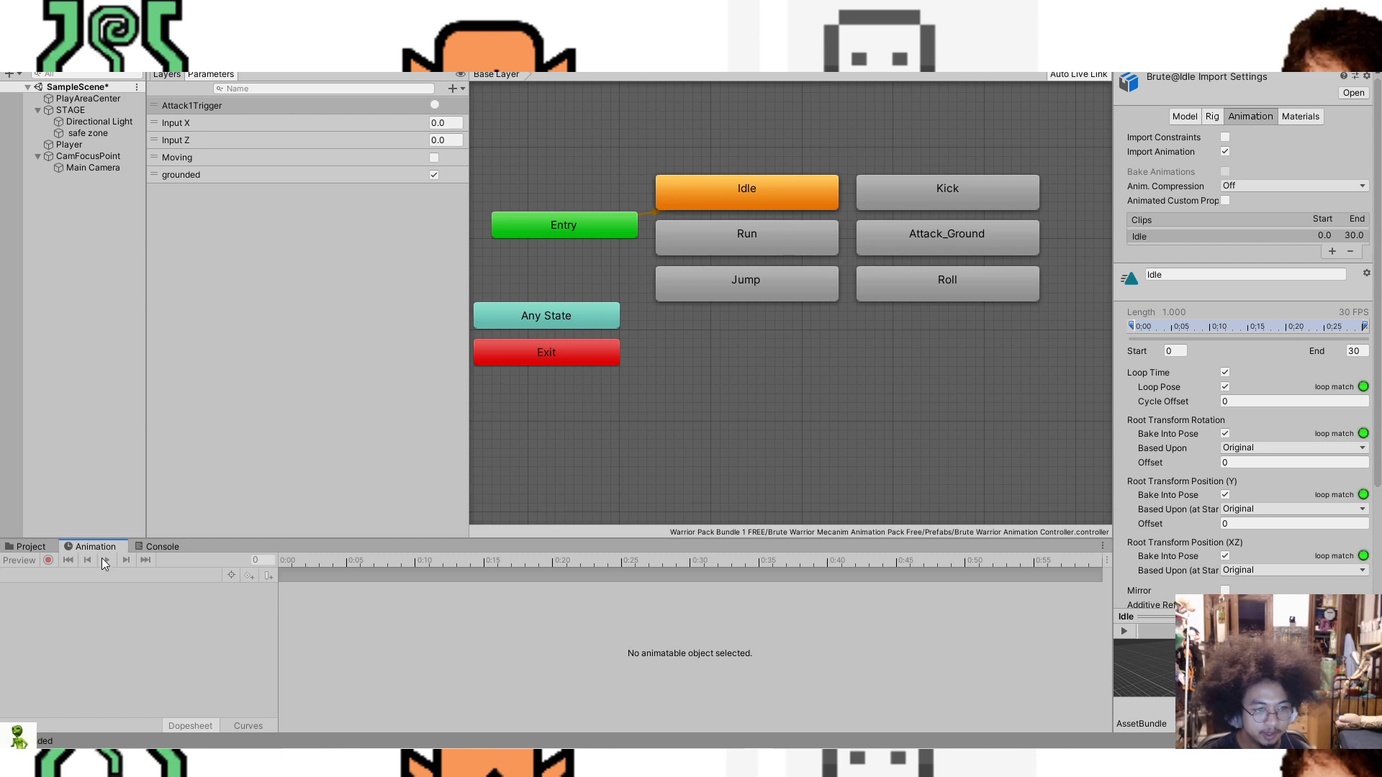
left_click(737, 280)
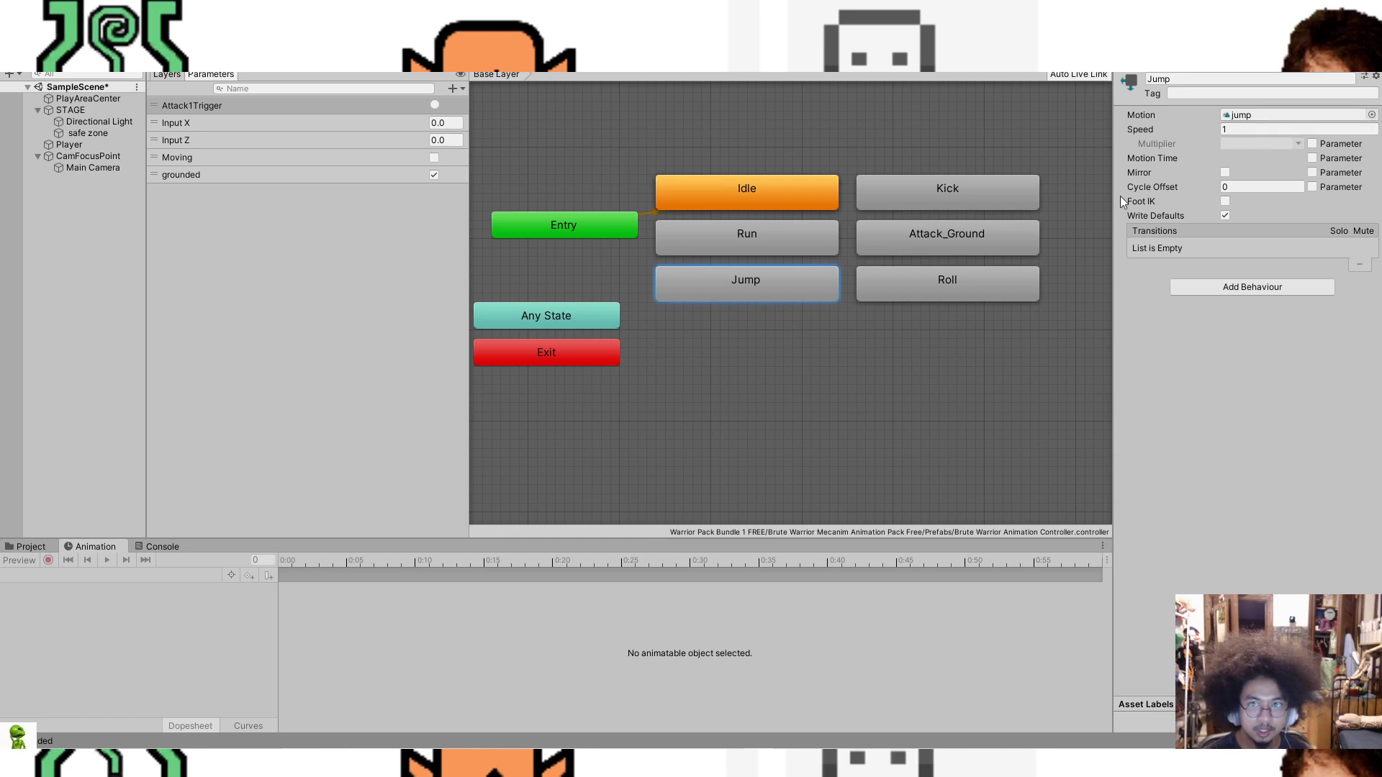
left_click(164, 548)
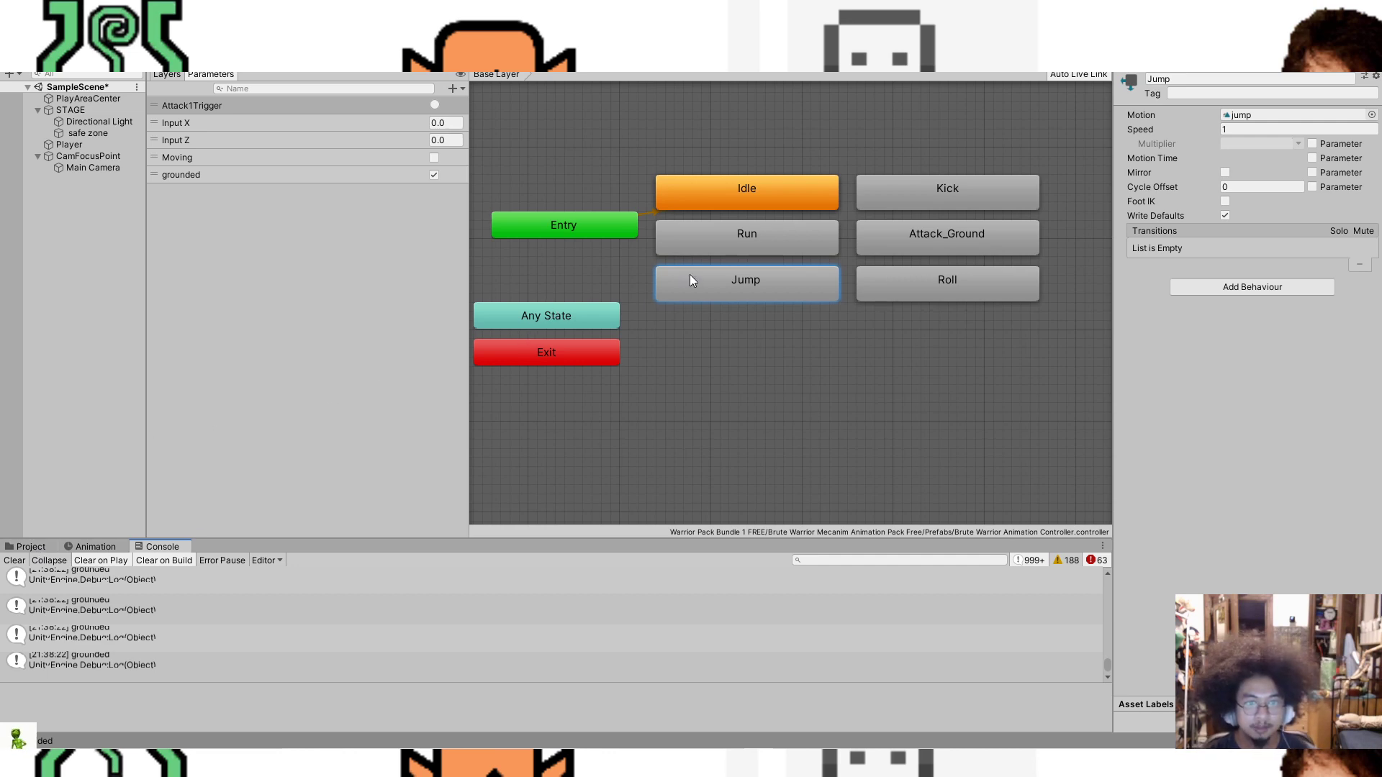
left_click(723, 252)
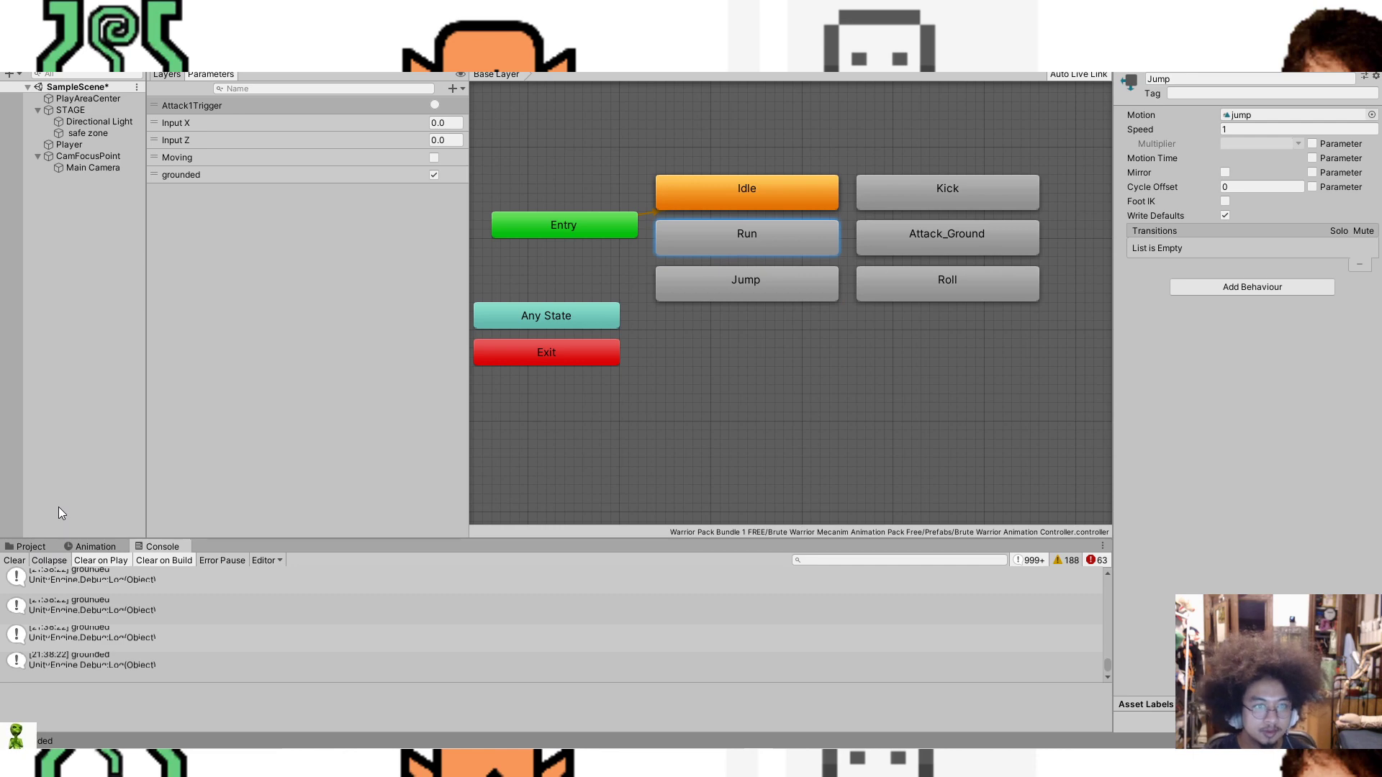
left_click(36, 544)
left_click(75, 546)
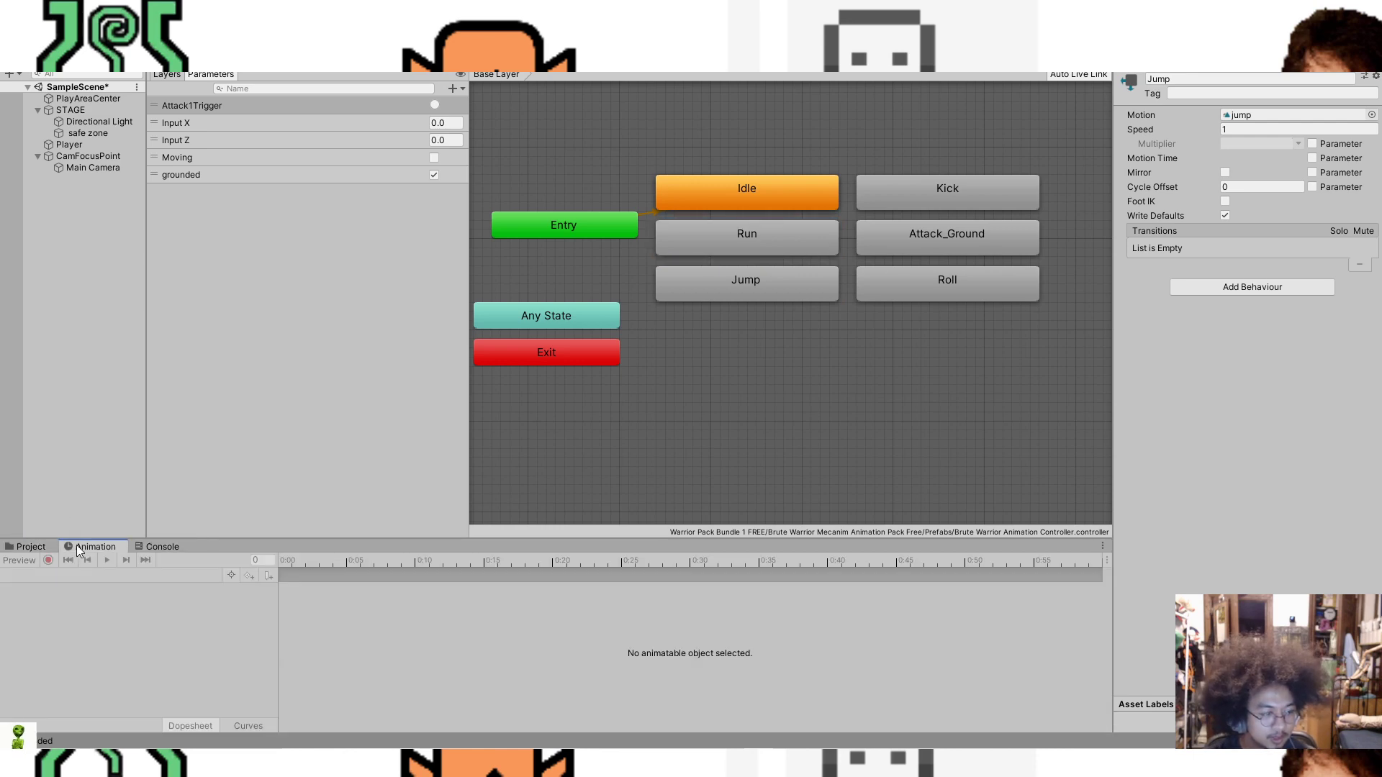
left_click(25, 548)
left_click(141, 546)
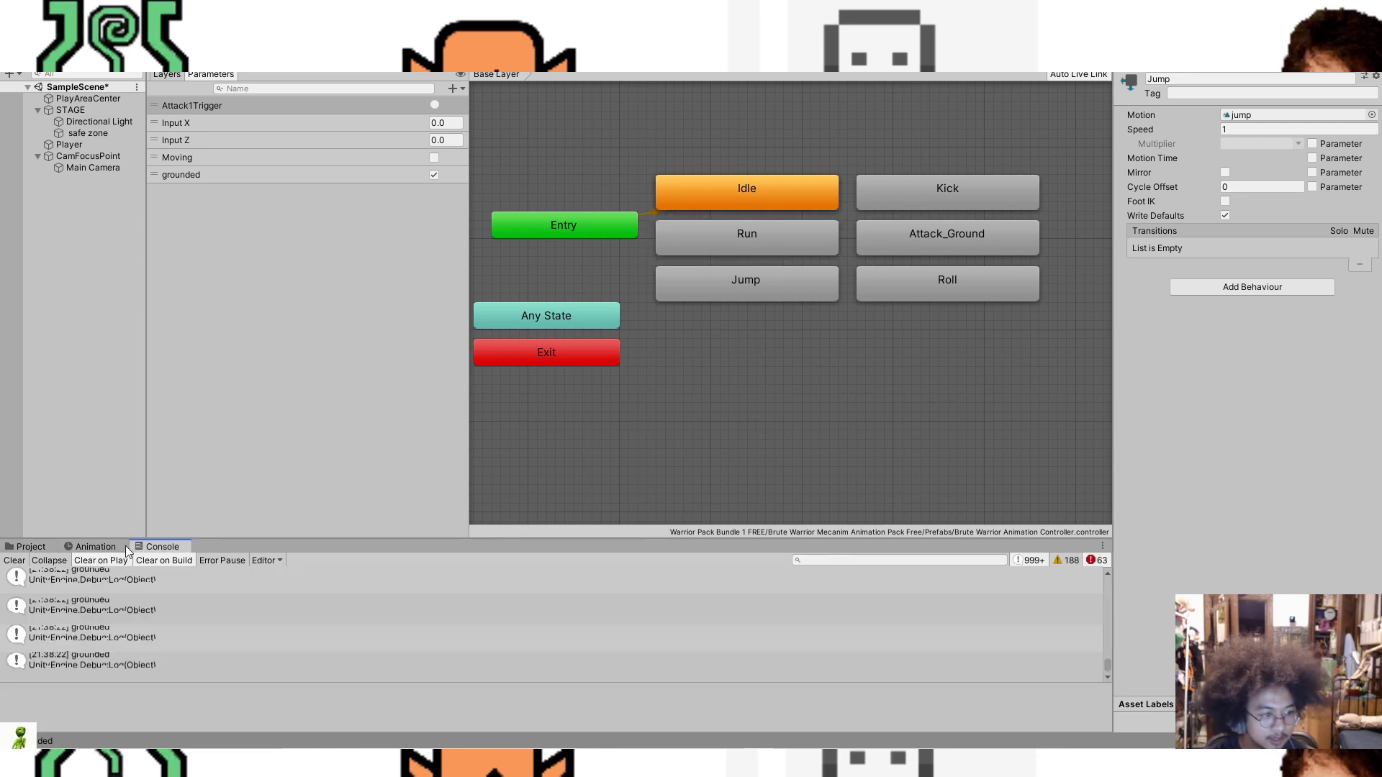
left_click(78, 547)
Step: Return to the project assets and open the baselegs folder
left_click(29, 546)
scroll(71, 621, "up", 3)
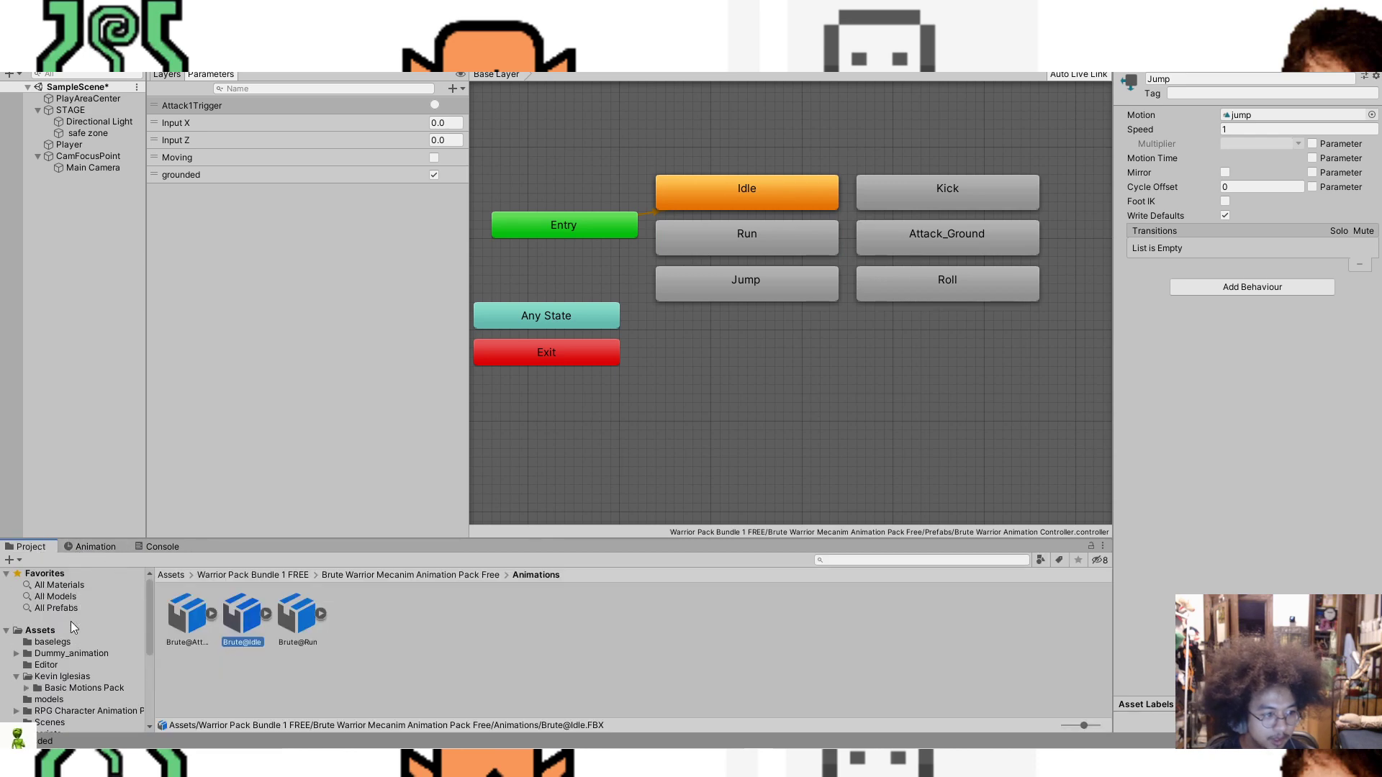
left_click(43, 631)
left_click(45, 641)
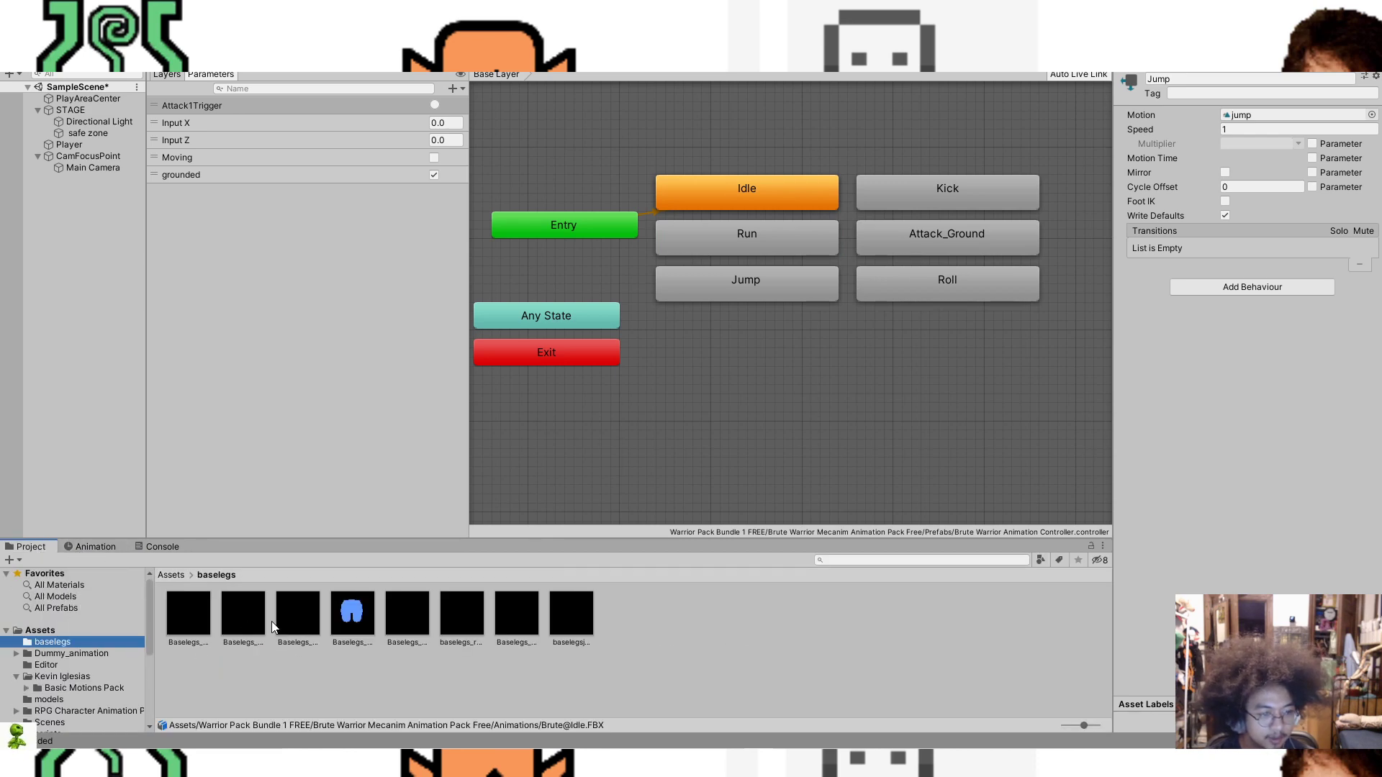
Step: Try to assign Baselegs_neut.gif from the baselegs folder as the Jump state's motion
left_click(292, 619)
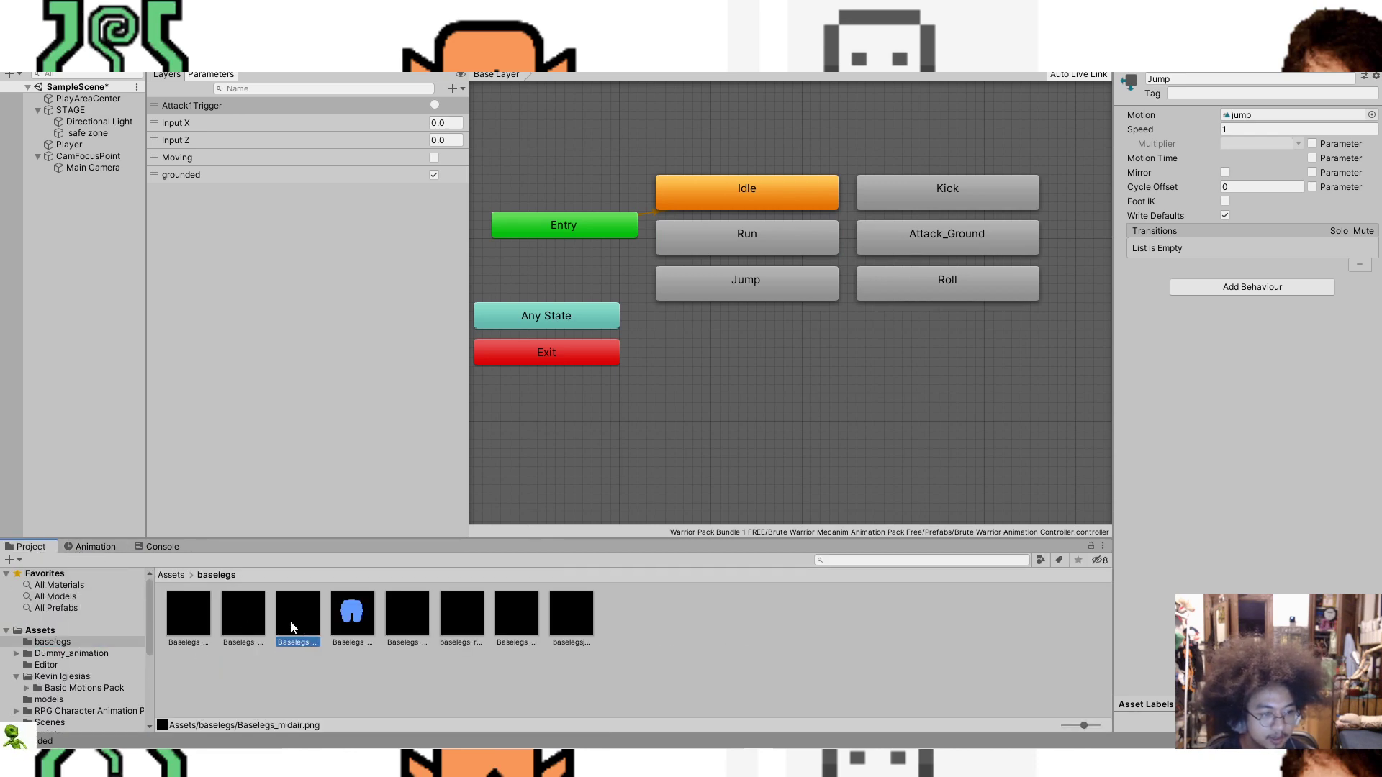
left_click(350, 619)
left_click_drag(350, 630, 1348, 112)
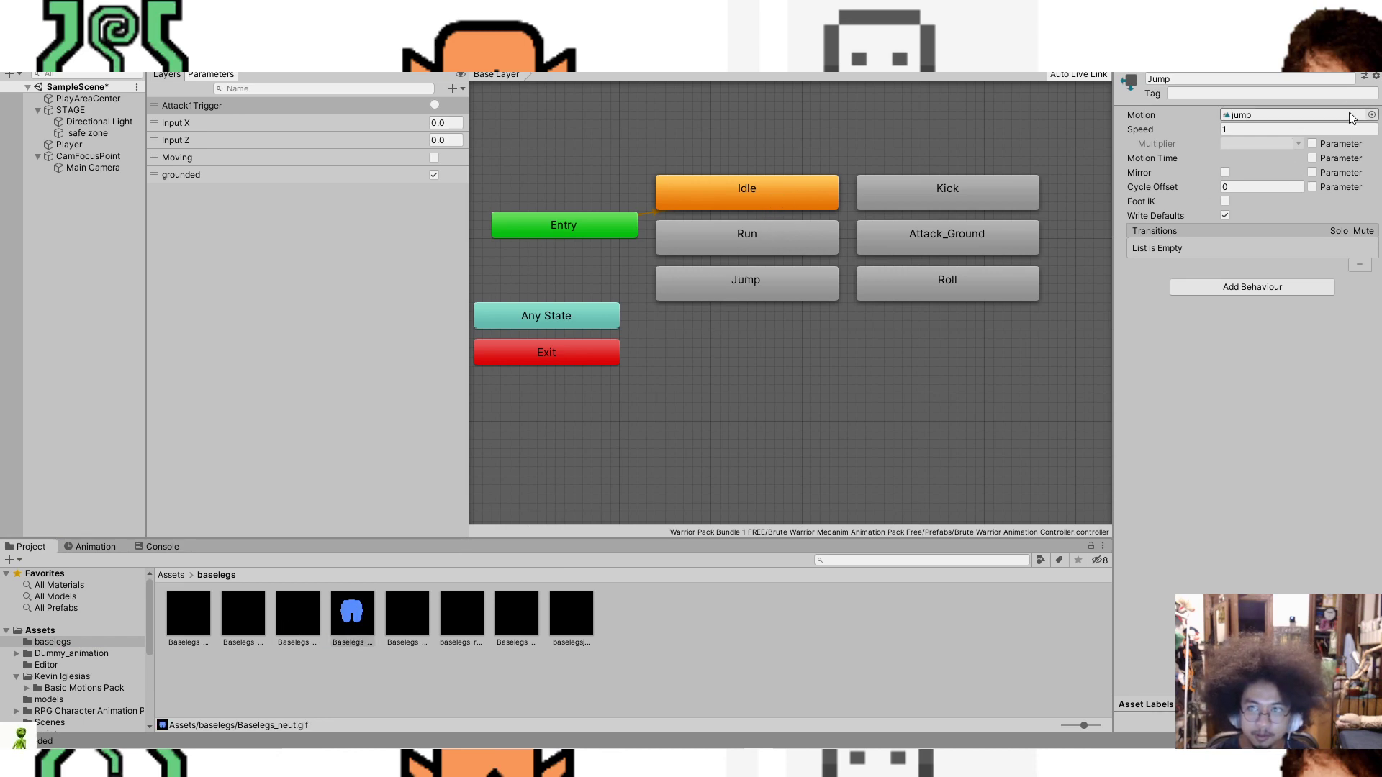
Step: Browse the motion clips available for the Jump state
left_click(1372, 115)
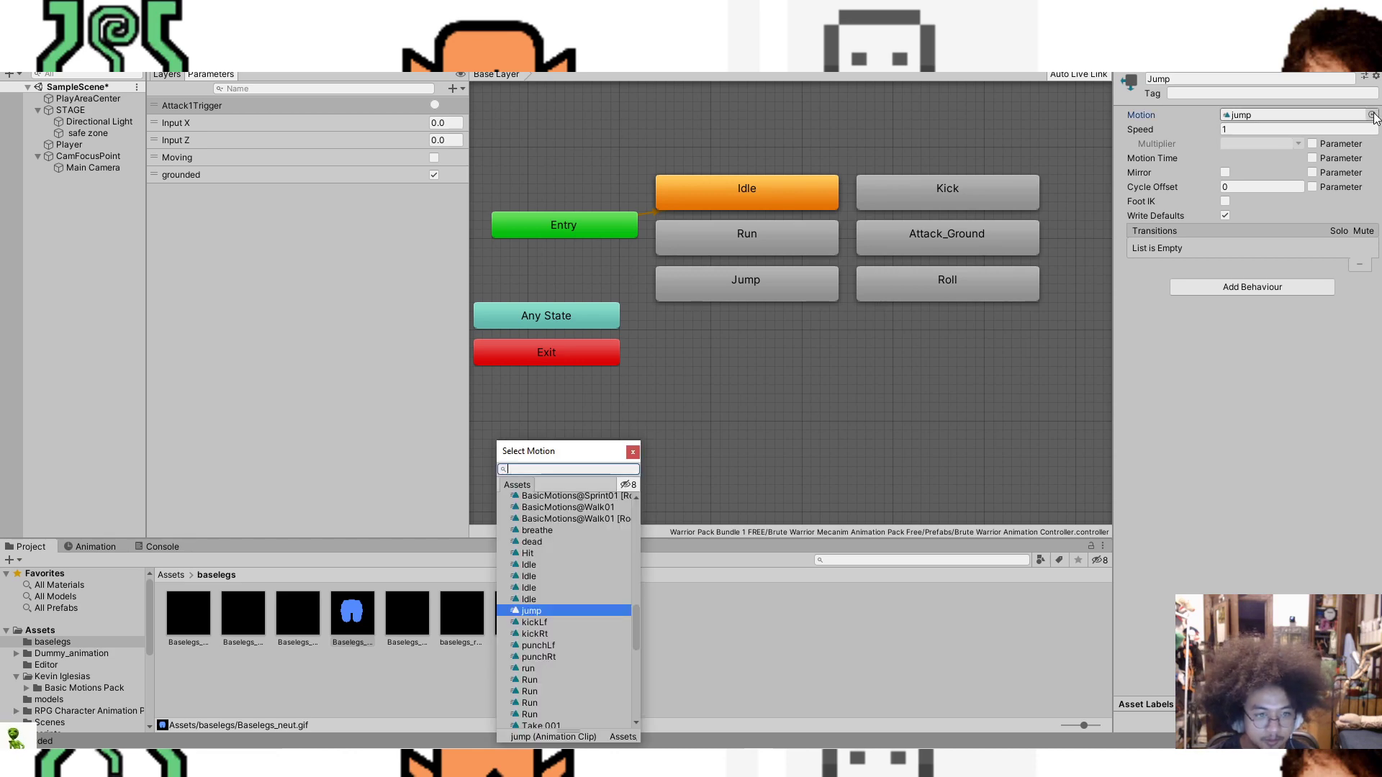
scroll(545, 554, "up", 10)
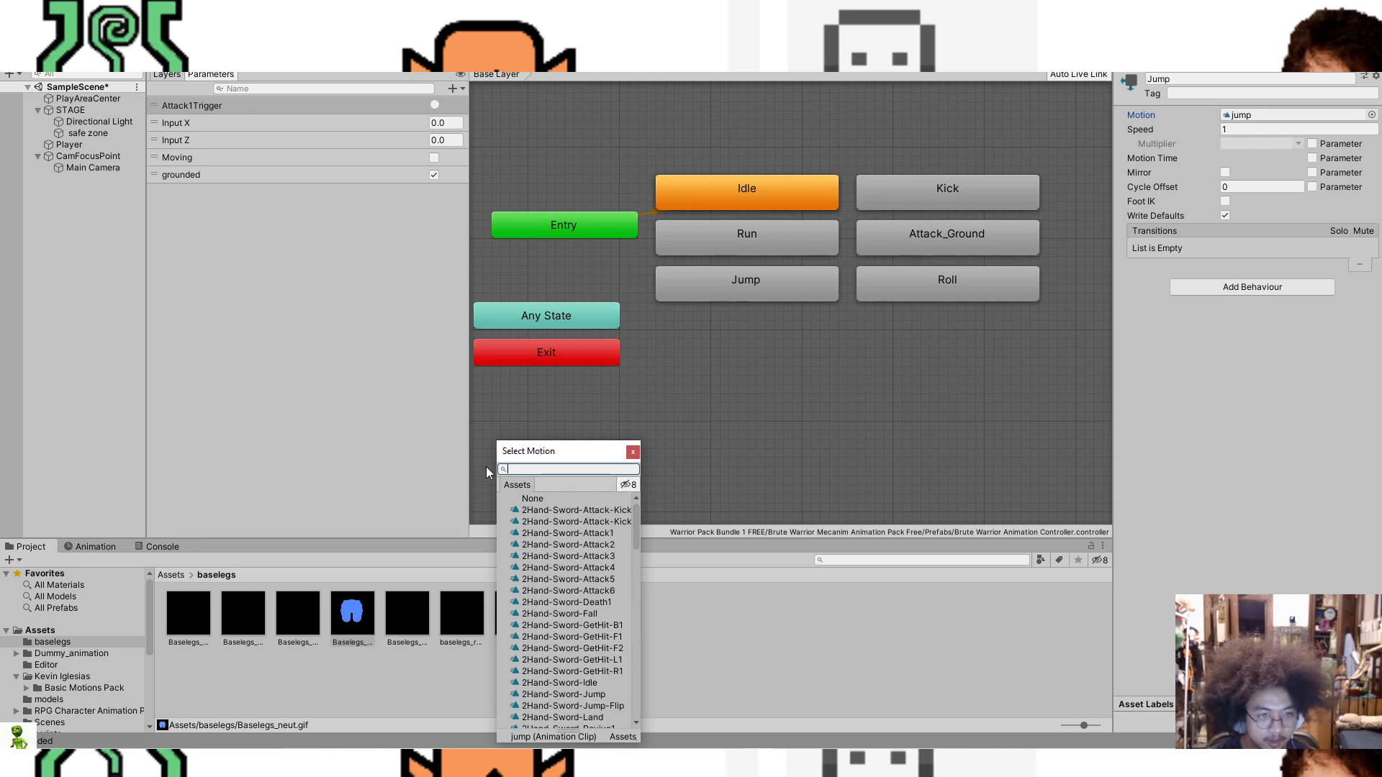
scroll(567, 618, "down", 15)
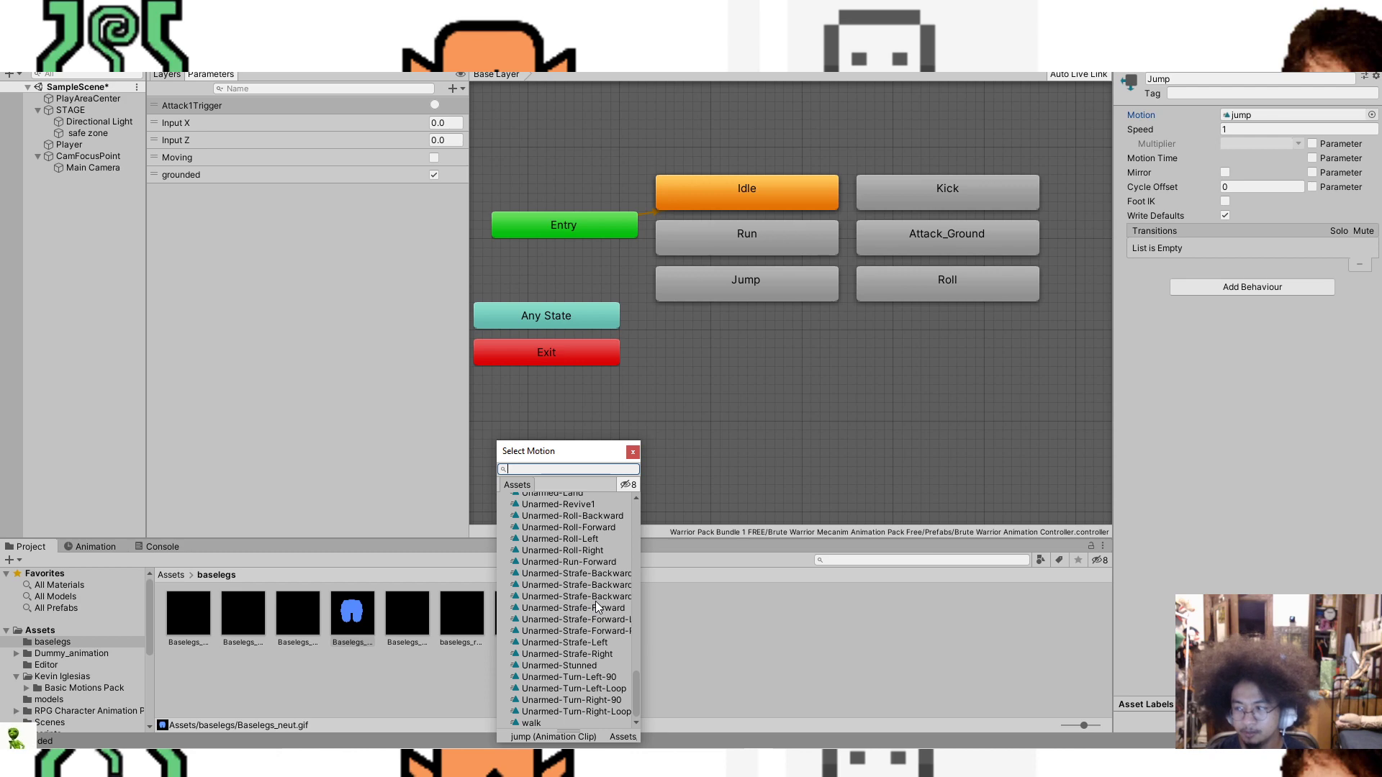
left_click(927, 344)
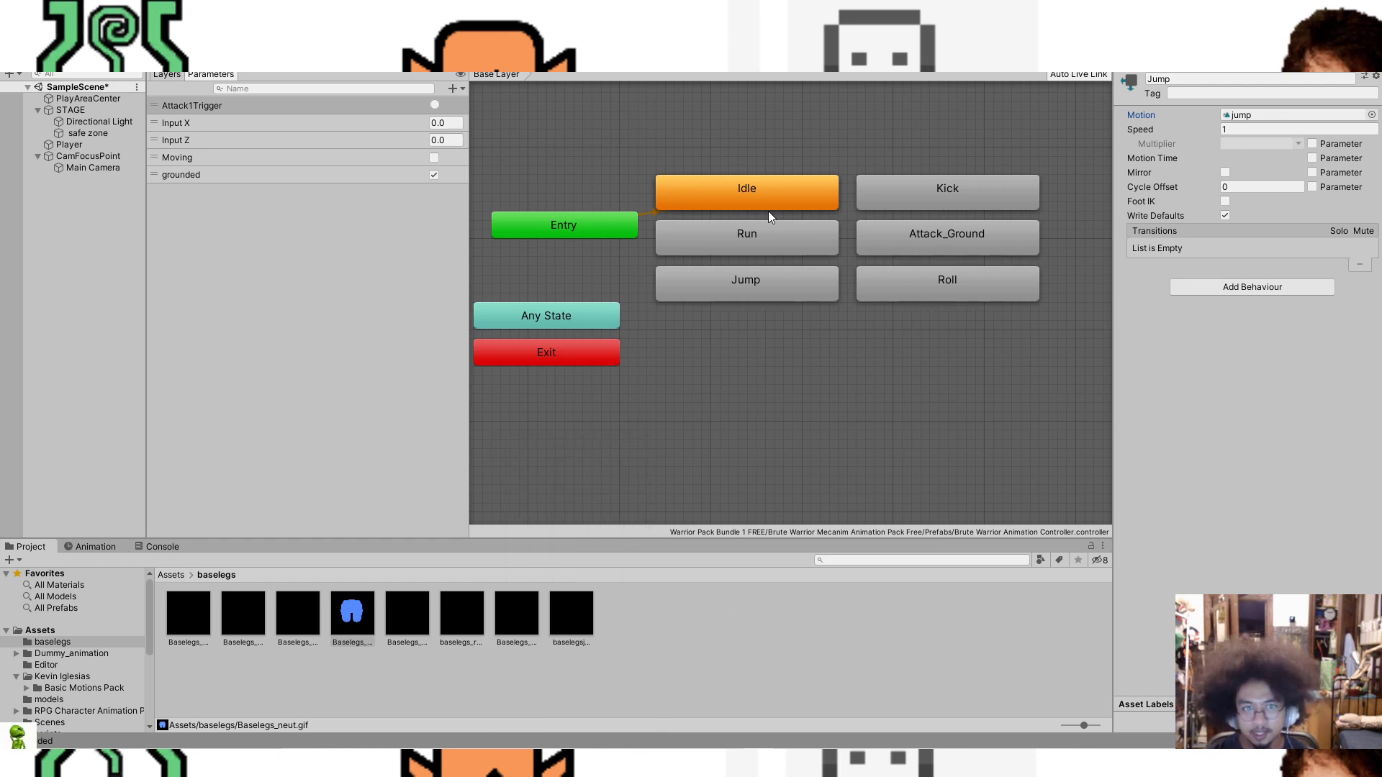
Step: Locate the Run state's source clip among the project assets
left_click(760, 246)
double_click(760, 244)
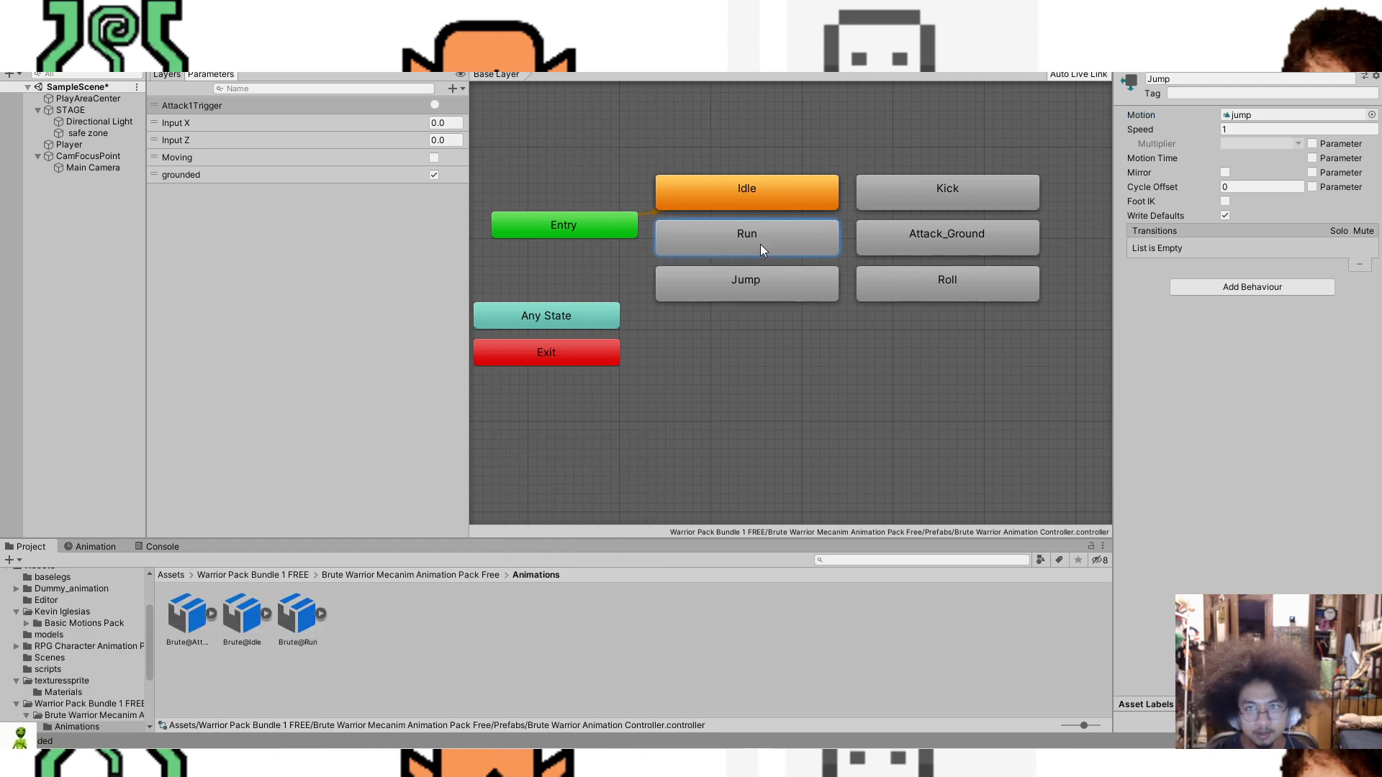
left_click(741, 357)
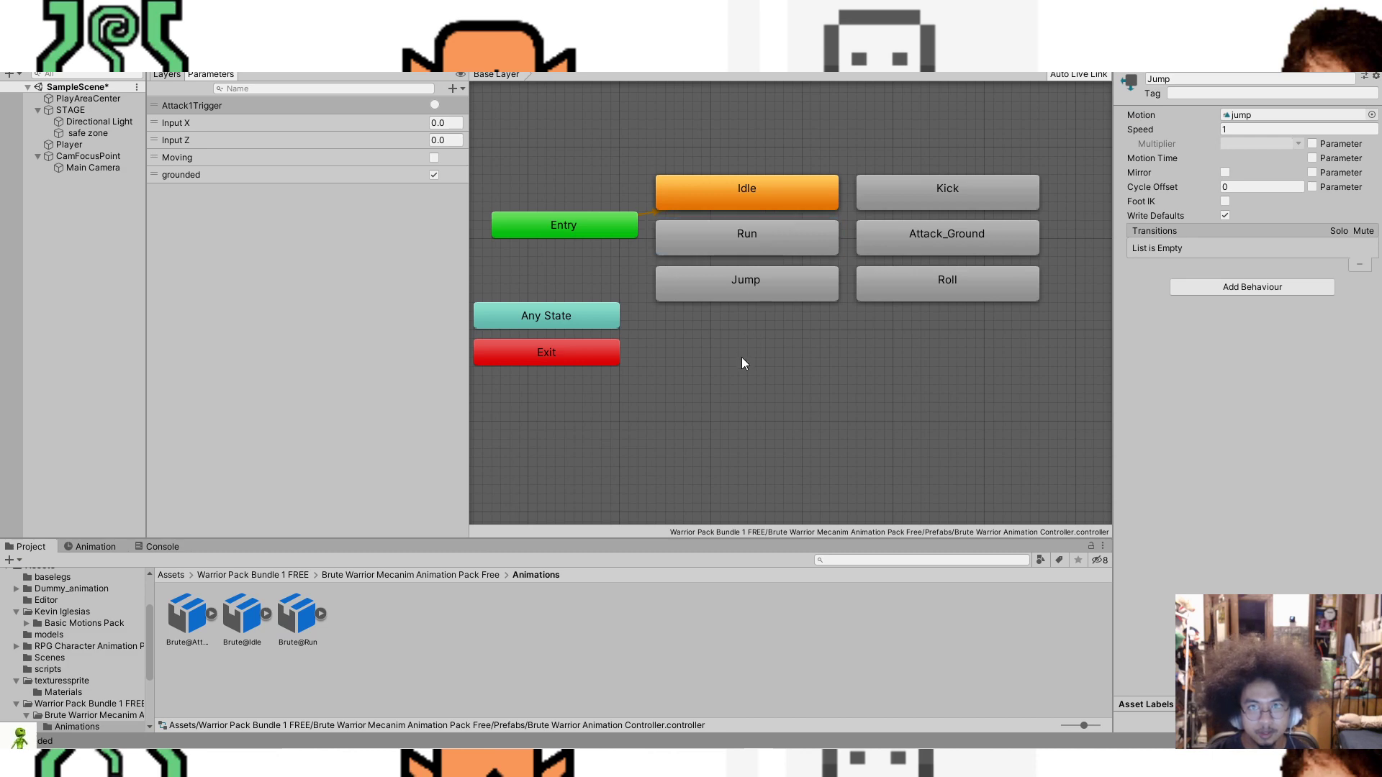
Step: Create an empty state below the existing states in the Base Layer and browse the motion clips available for it
right_click(739, 390)
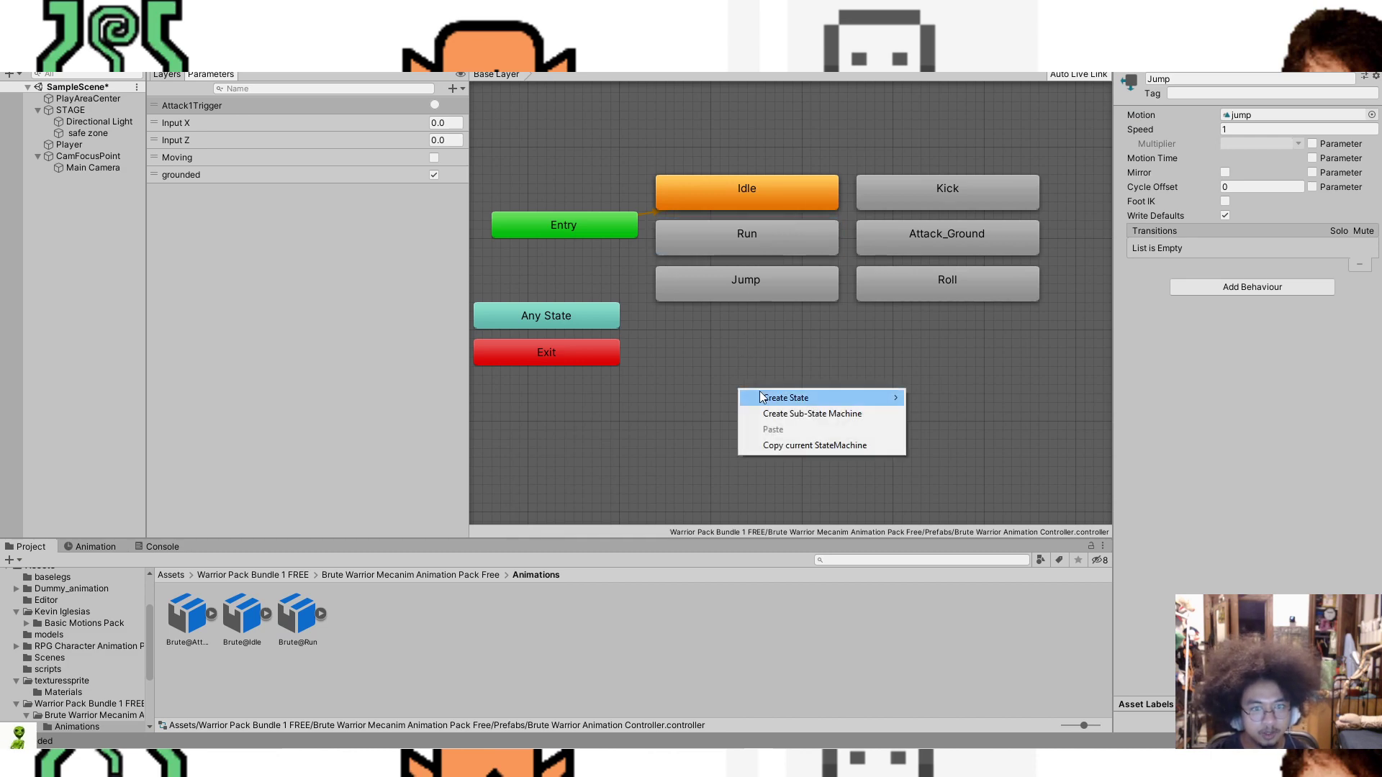
mouse_move(764, 398)
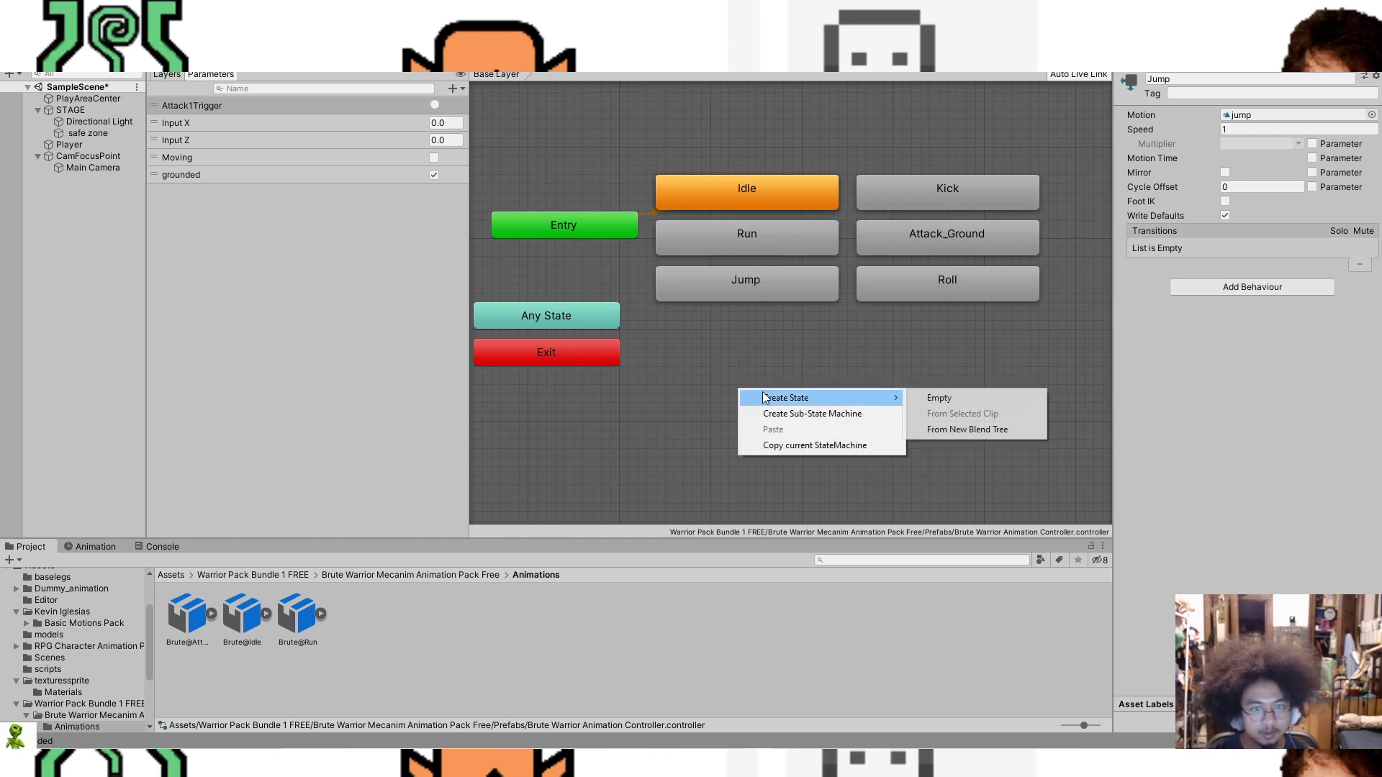
left_click(933, 398)
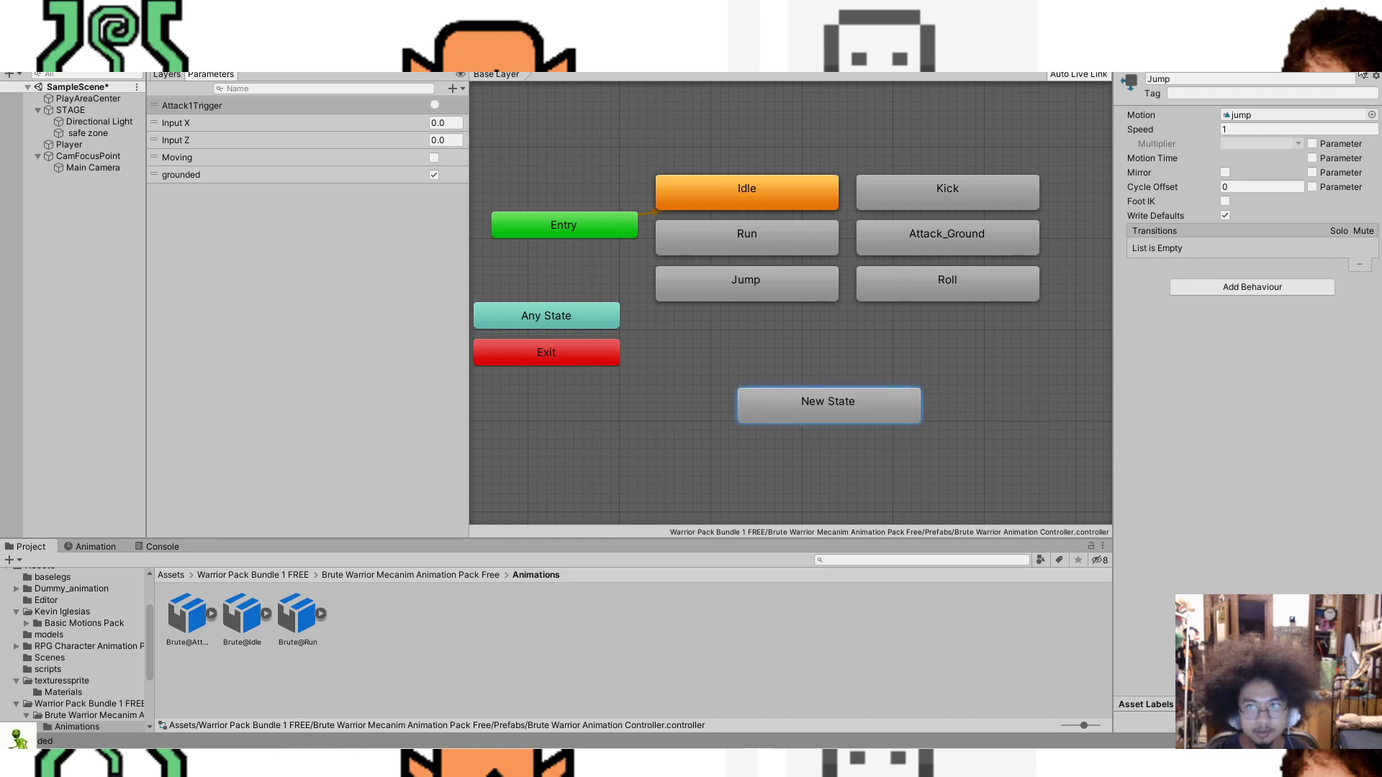
left_click(1371, 114)
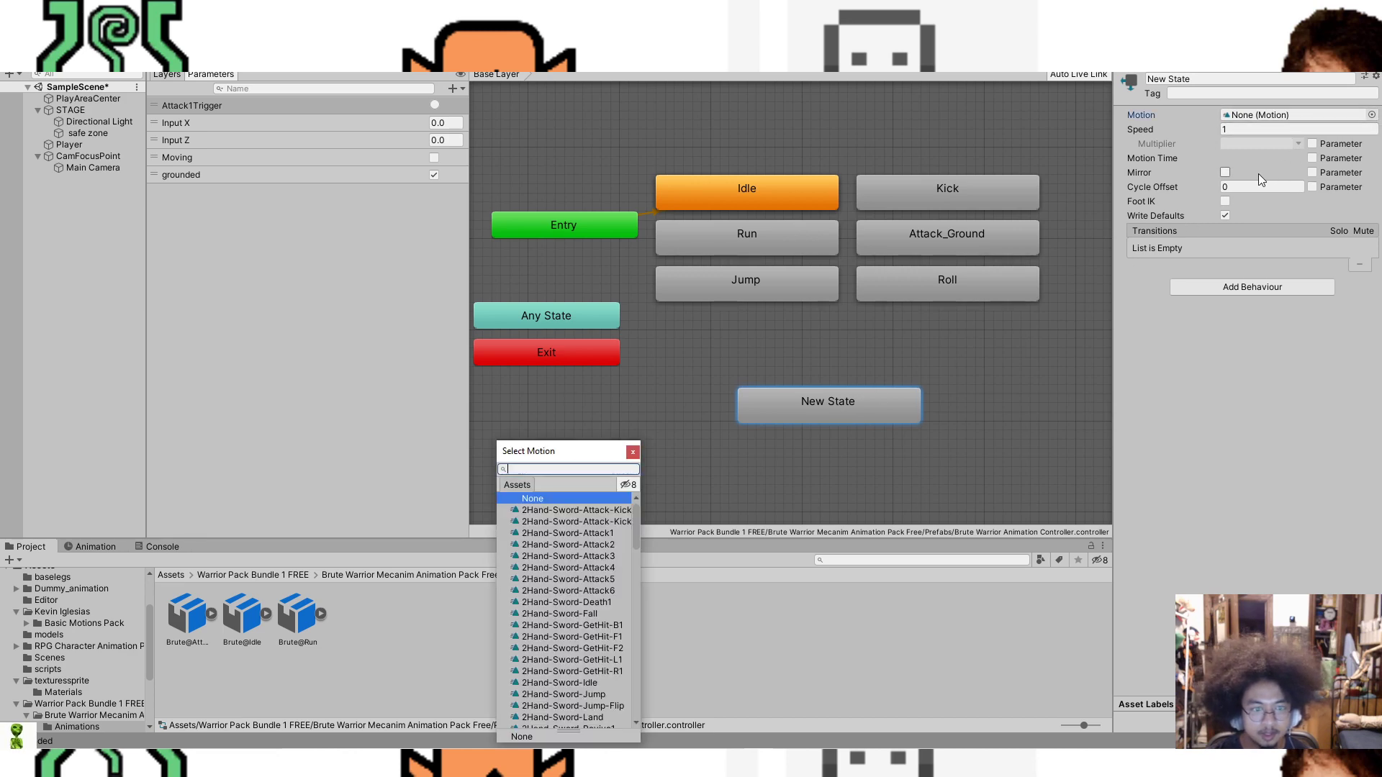
scroll(558, 612, "down", 10)
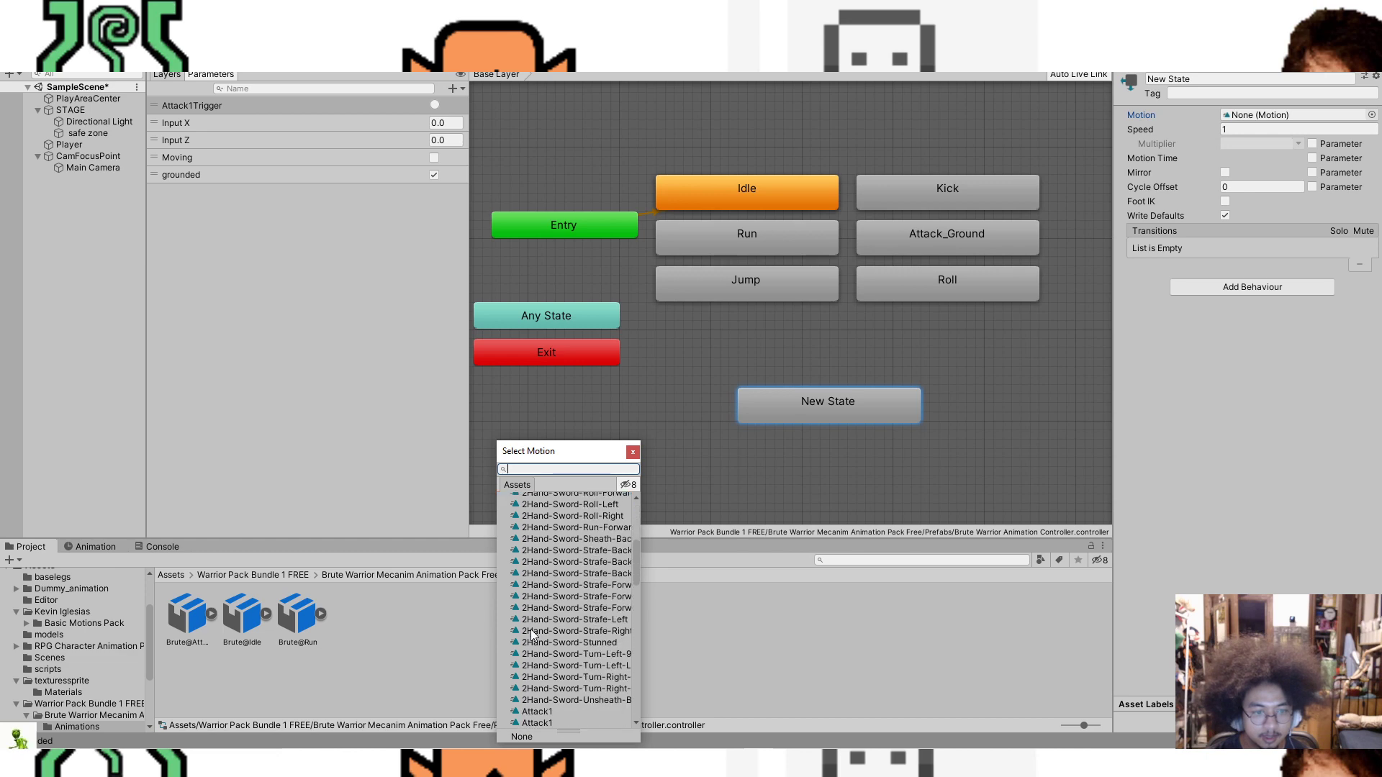
scroll(558, 612, "up", 10)
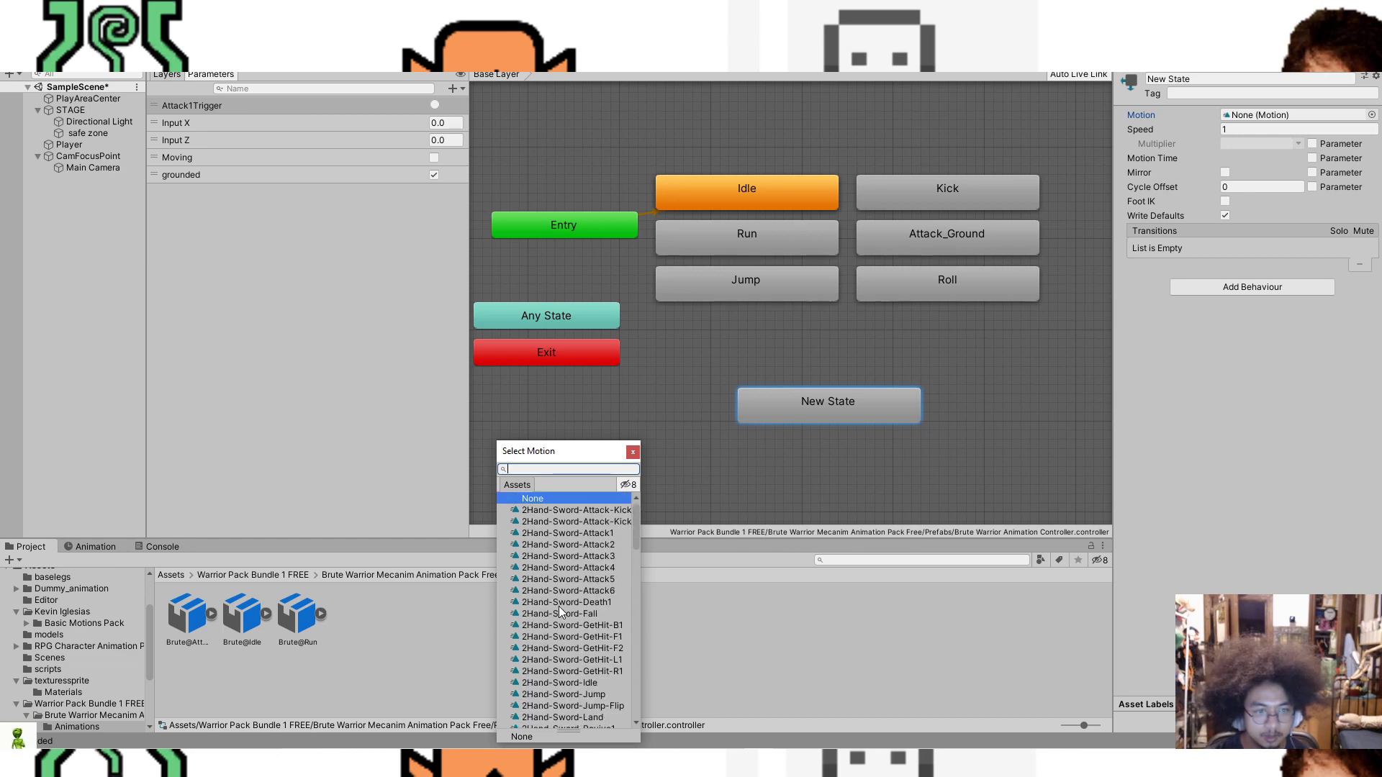
left_click(632, 454)
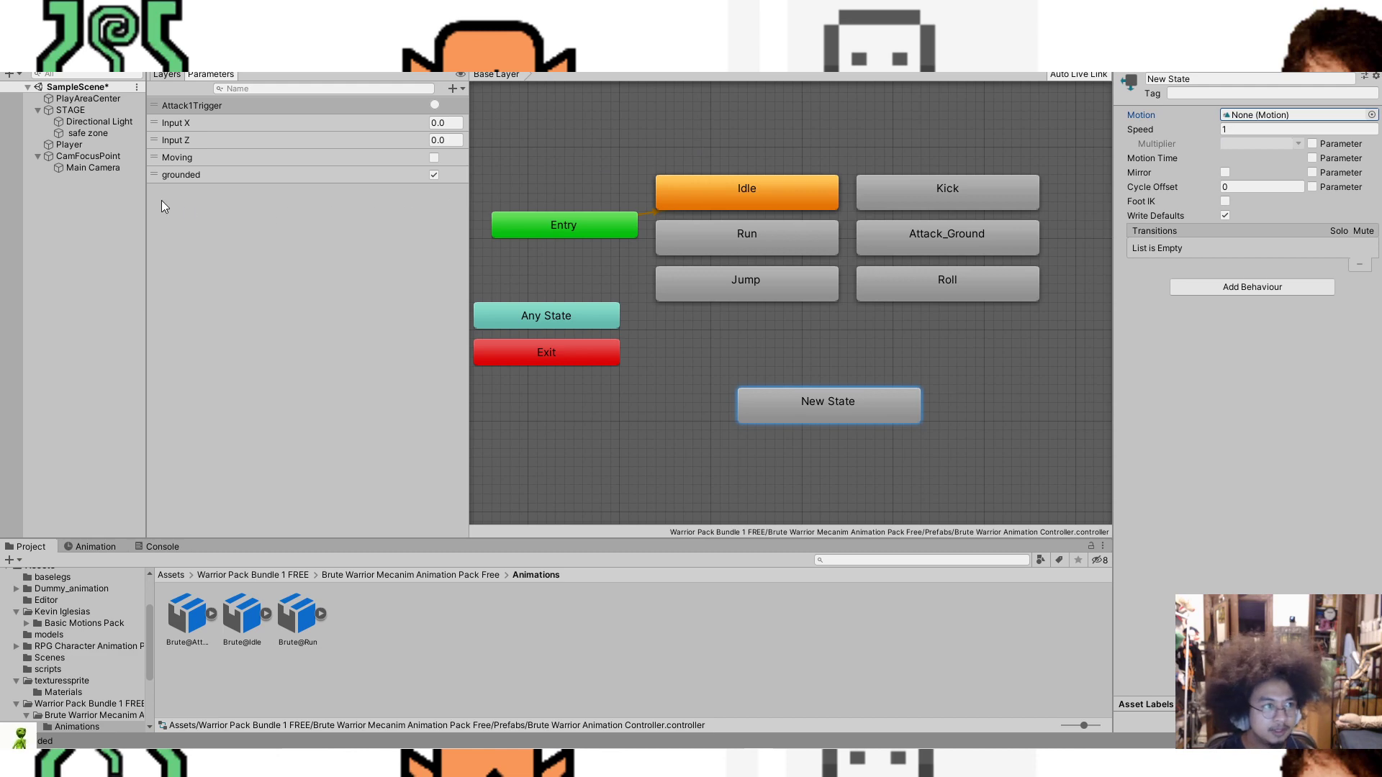
Step: Inspect the PlayAreaCenter and Player objects and view the Player in the Scene view
left_click(71, 110)
left_click(71, 101)
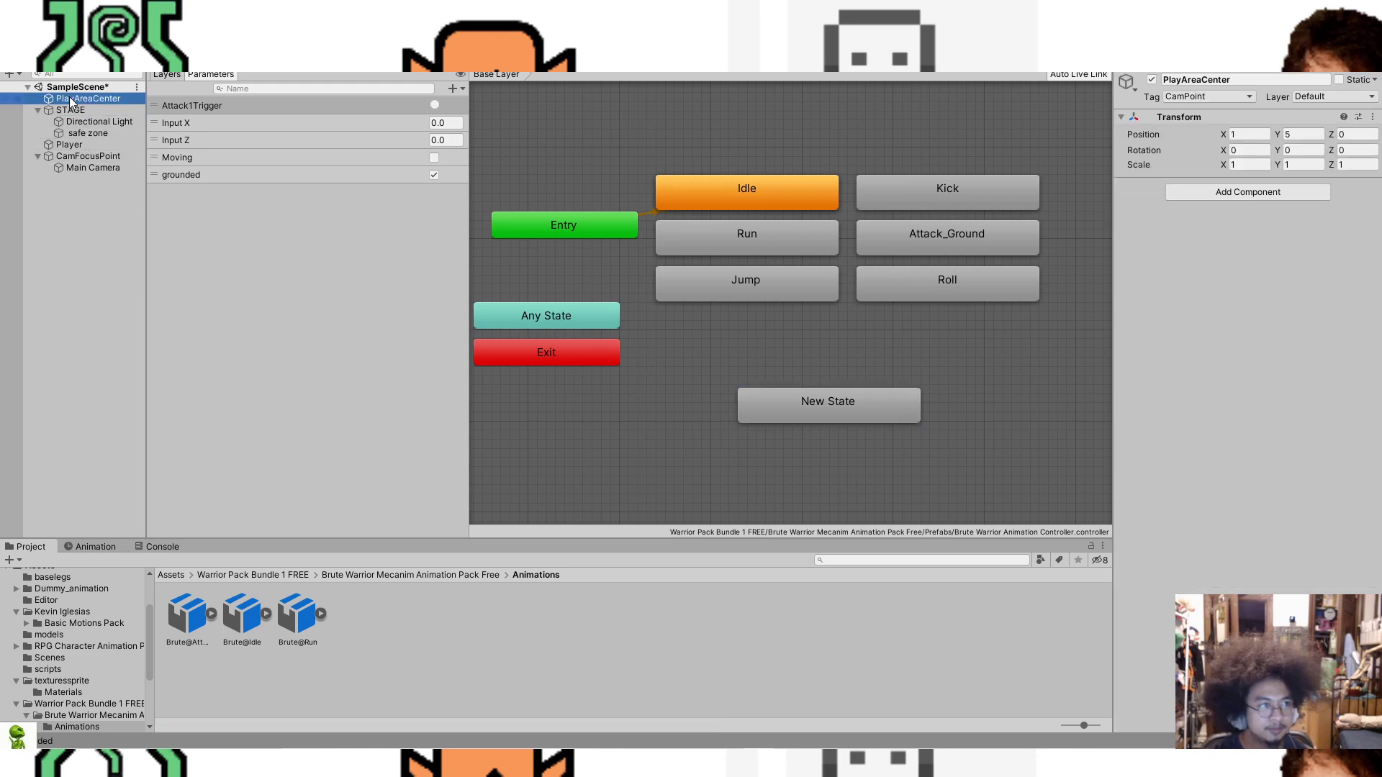
left_click(77, 147)
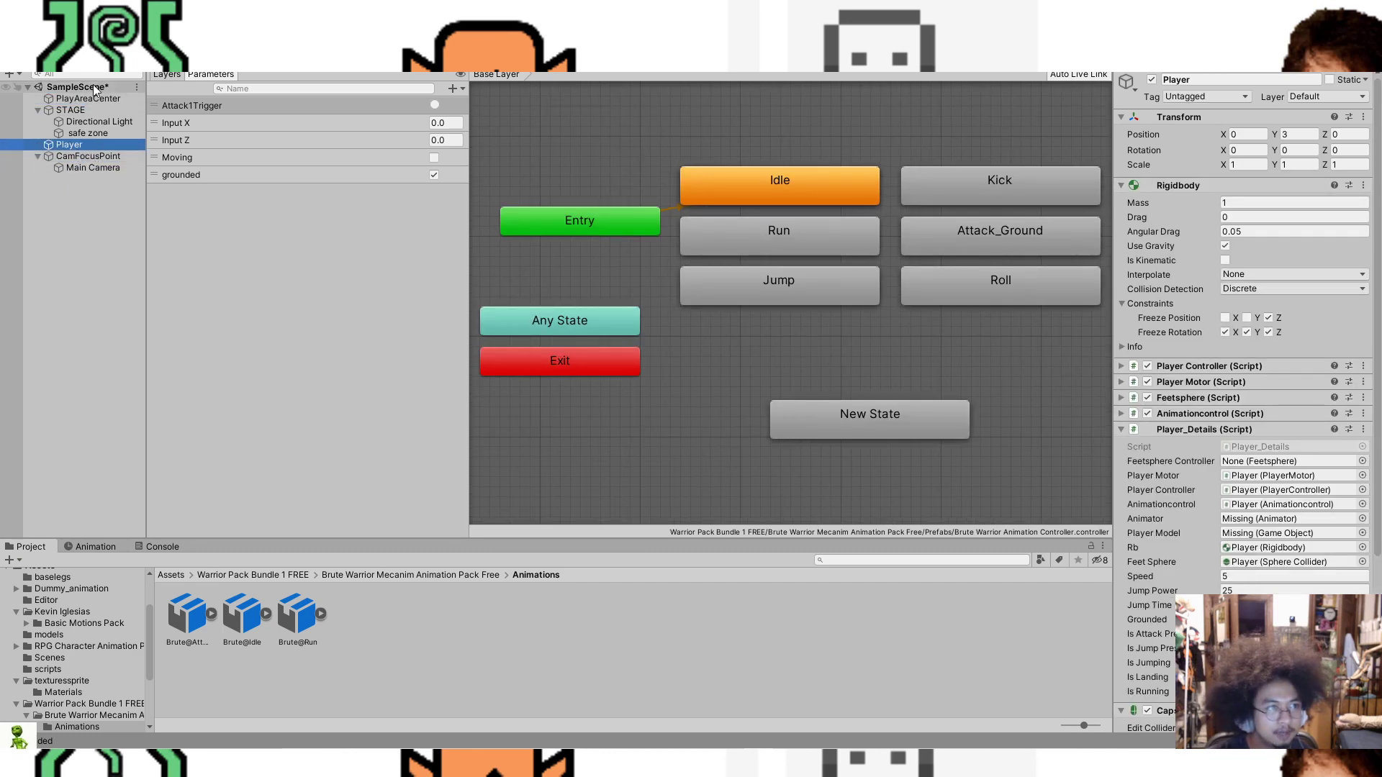
left_click(191, 62)
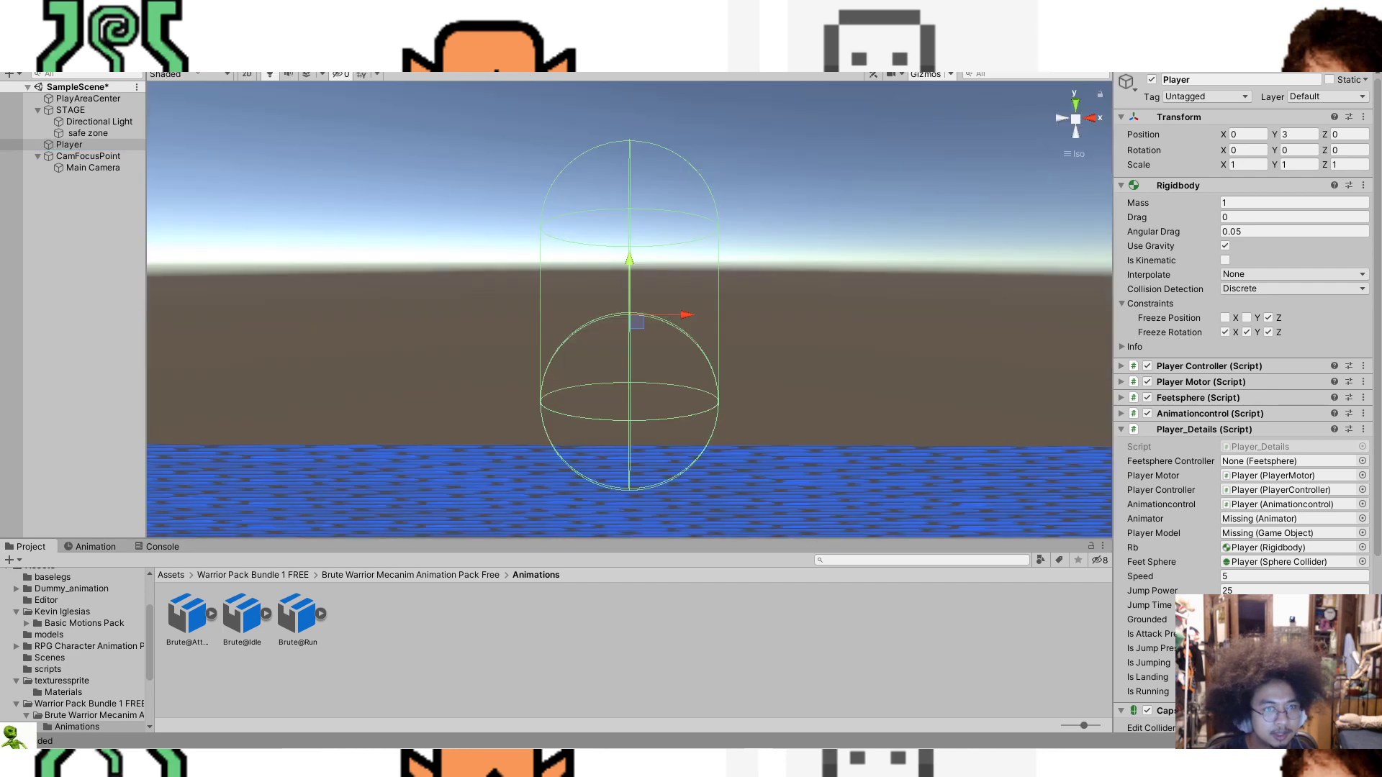
left_click(807, 272)
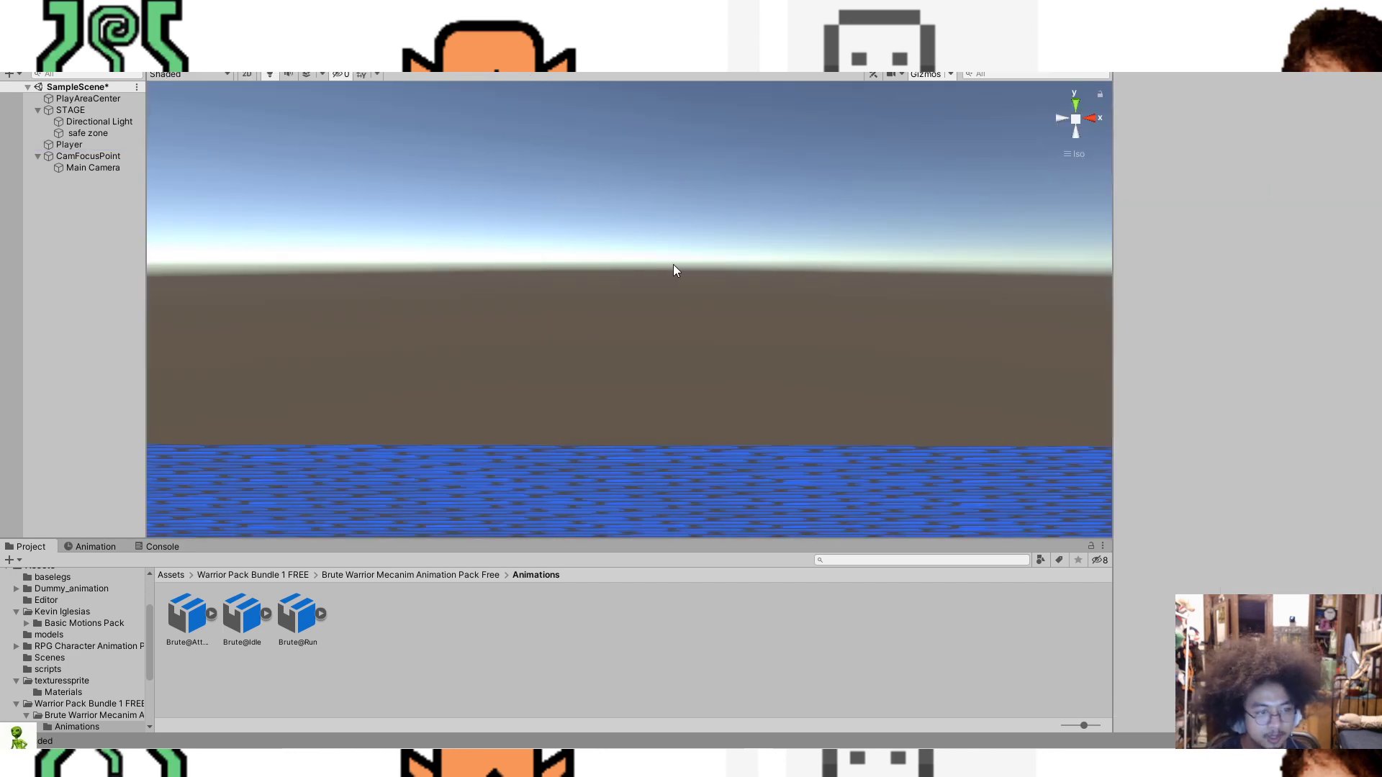
Step: Try to undo back to the Player with its 3D model, and select the Player object
key("ctrl+z")
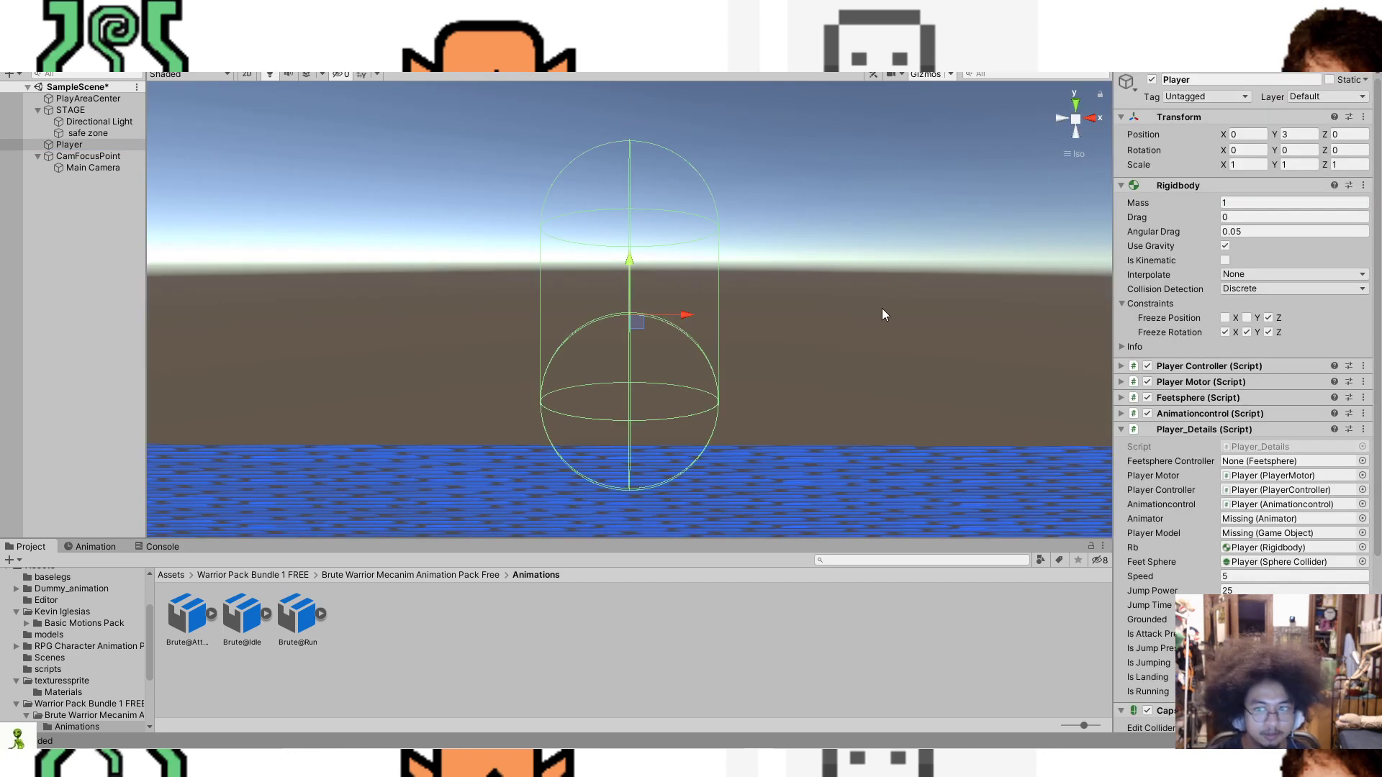
key("ctrl+z")
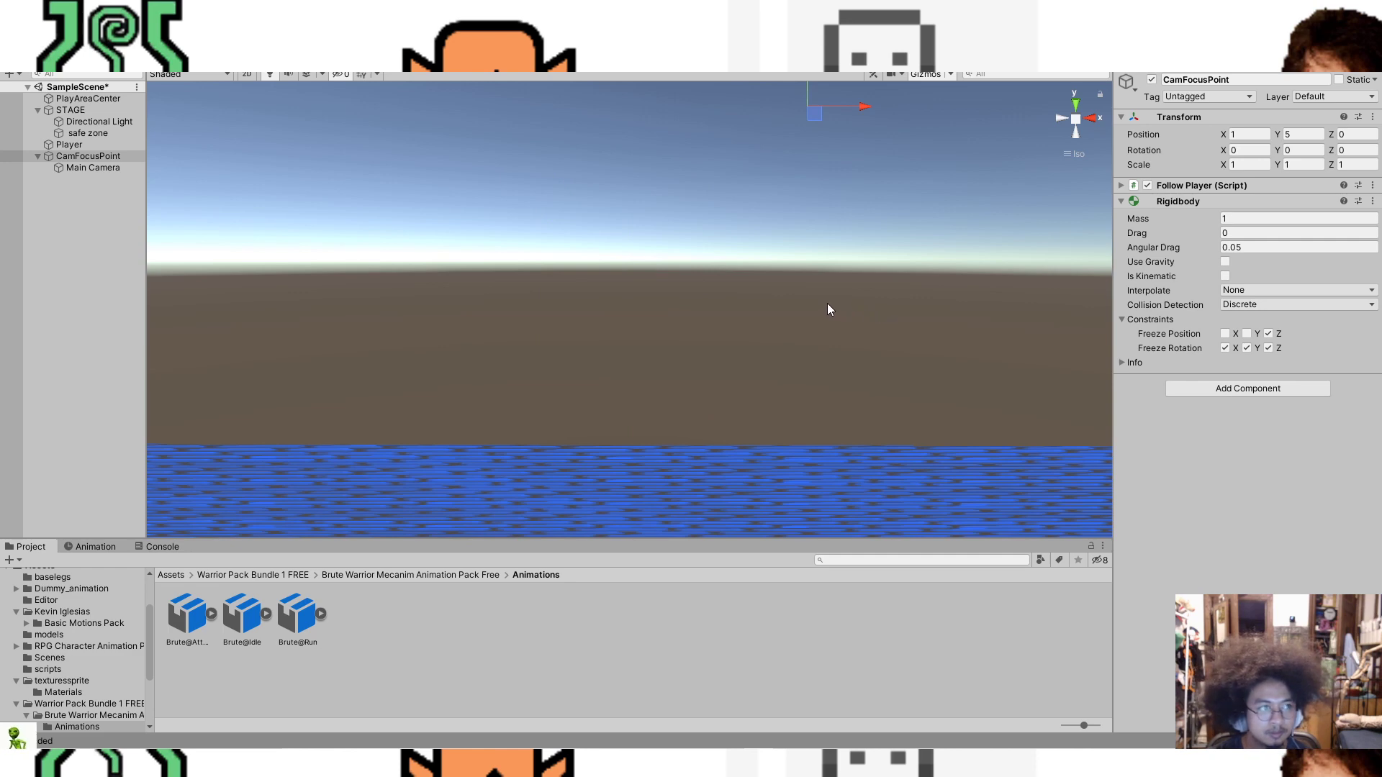
key("ctrl+z")
left_click(98, 145)
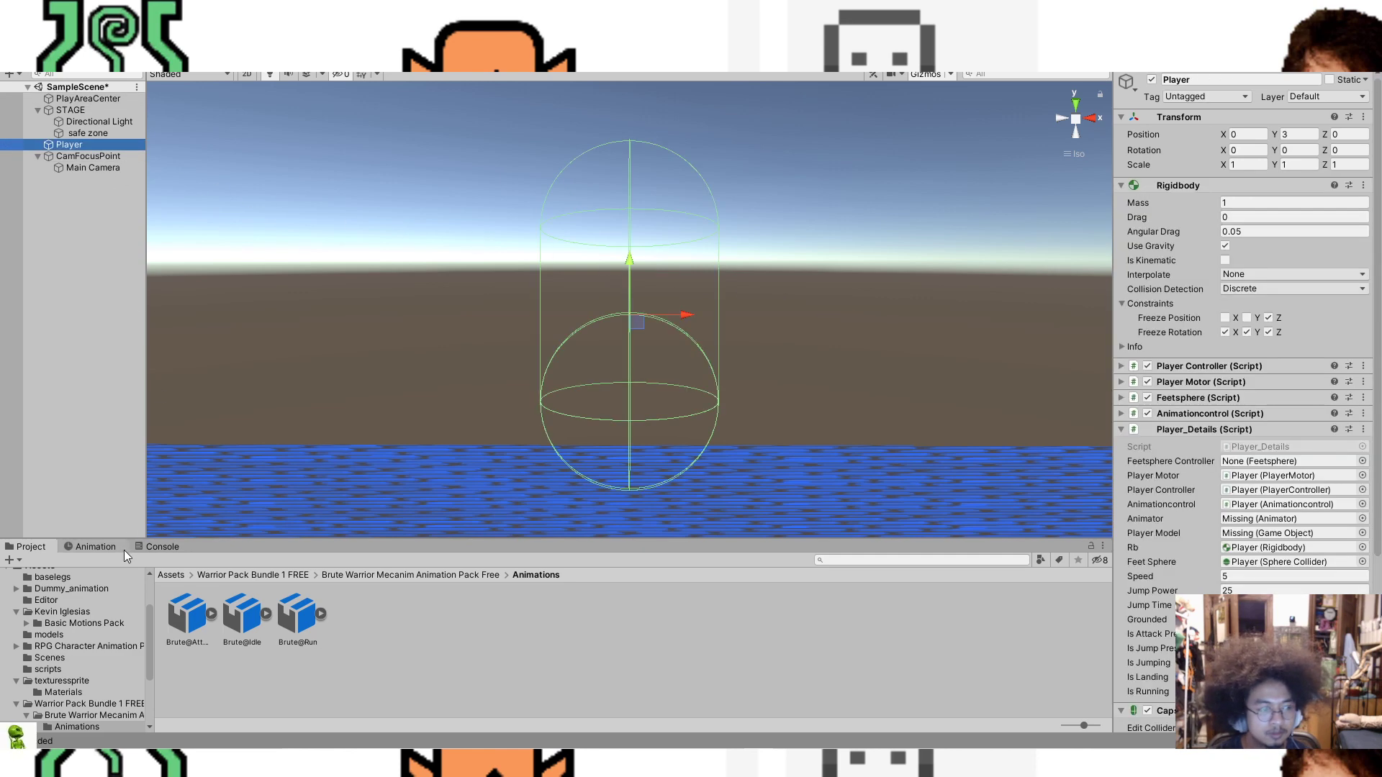
Step: Replace the scene's Player object with an instance of the Player prefab from the Assets folder
scroll(58, 581, "up", 3)
left_click(41, 629)
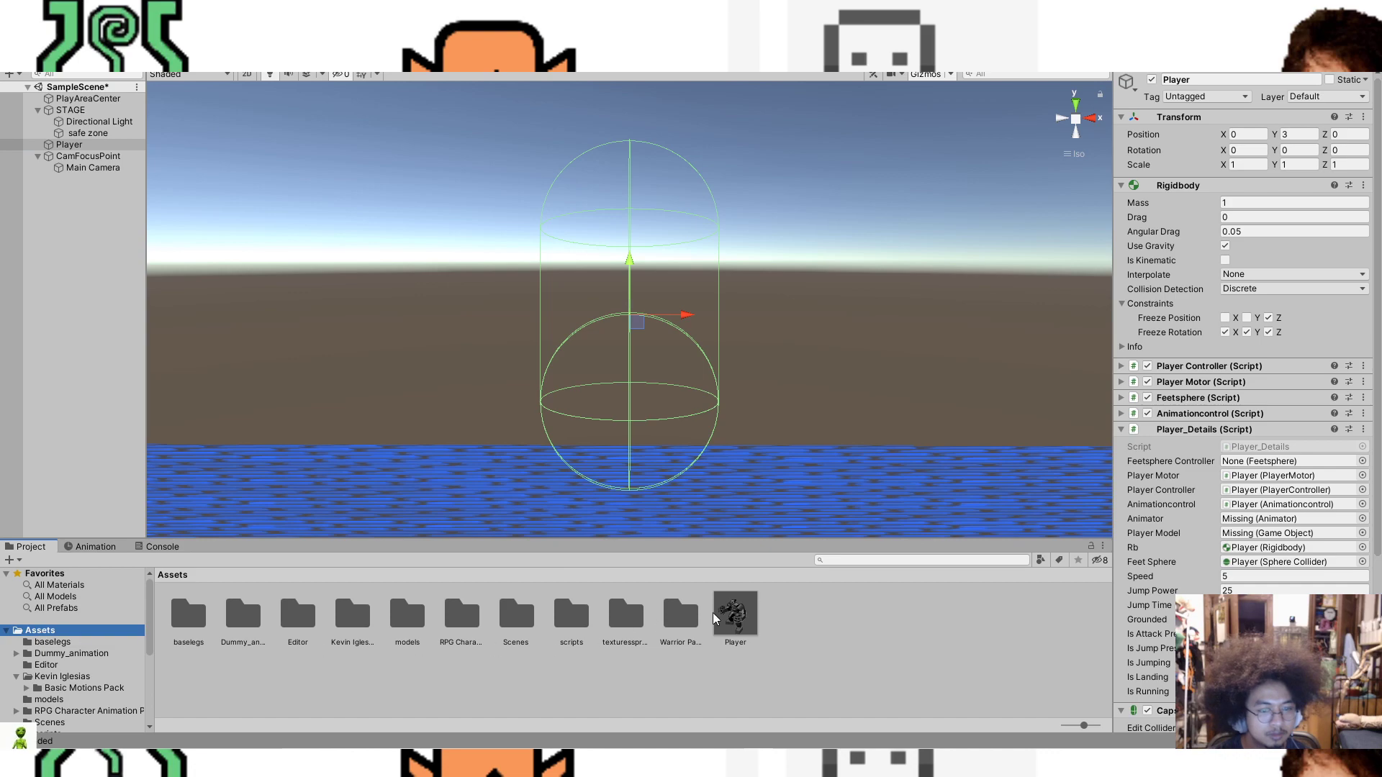
left_click(85, 145)
key("Delete")
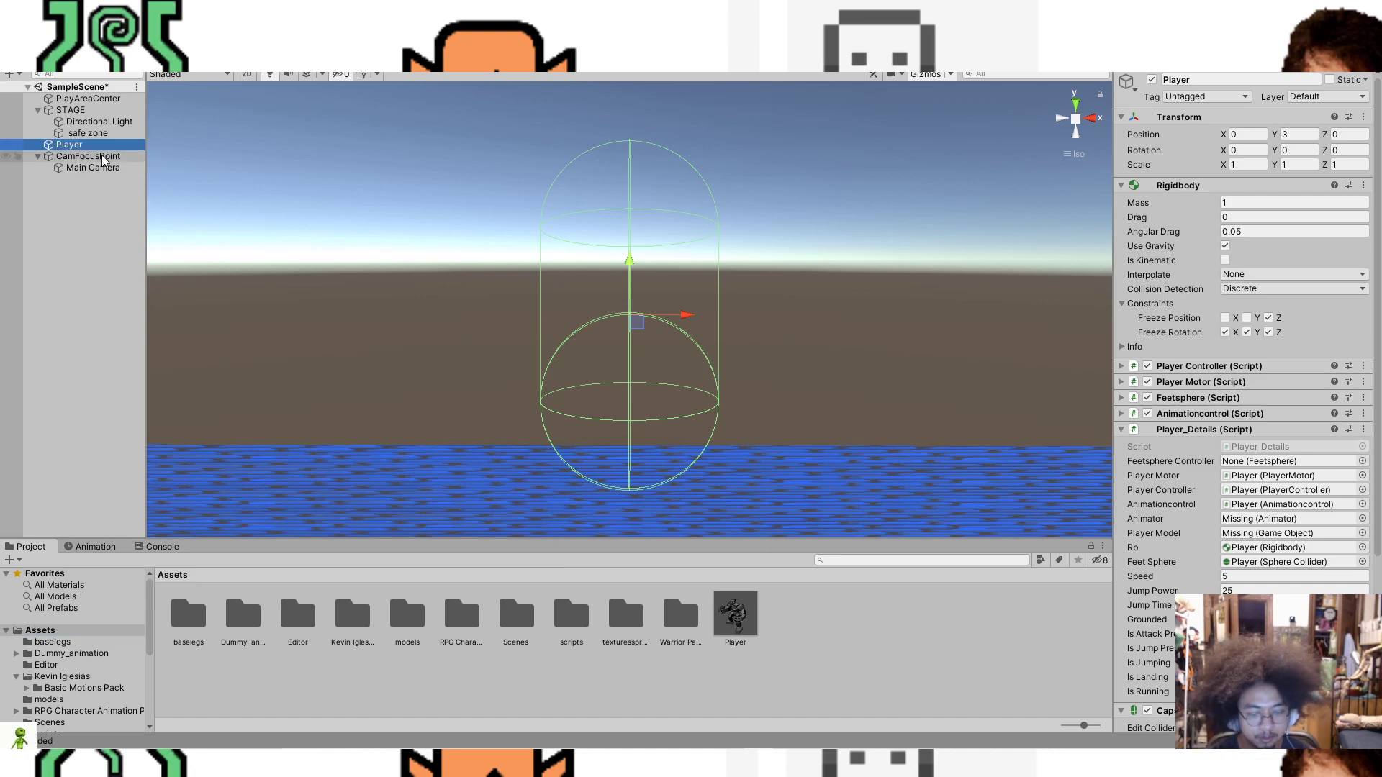
left_click_drag(735, 617, 774, 395)
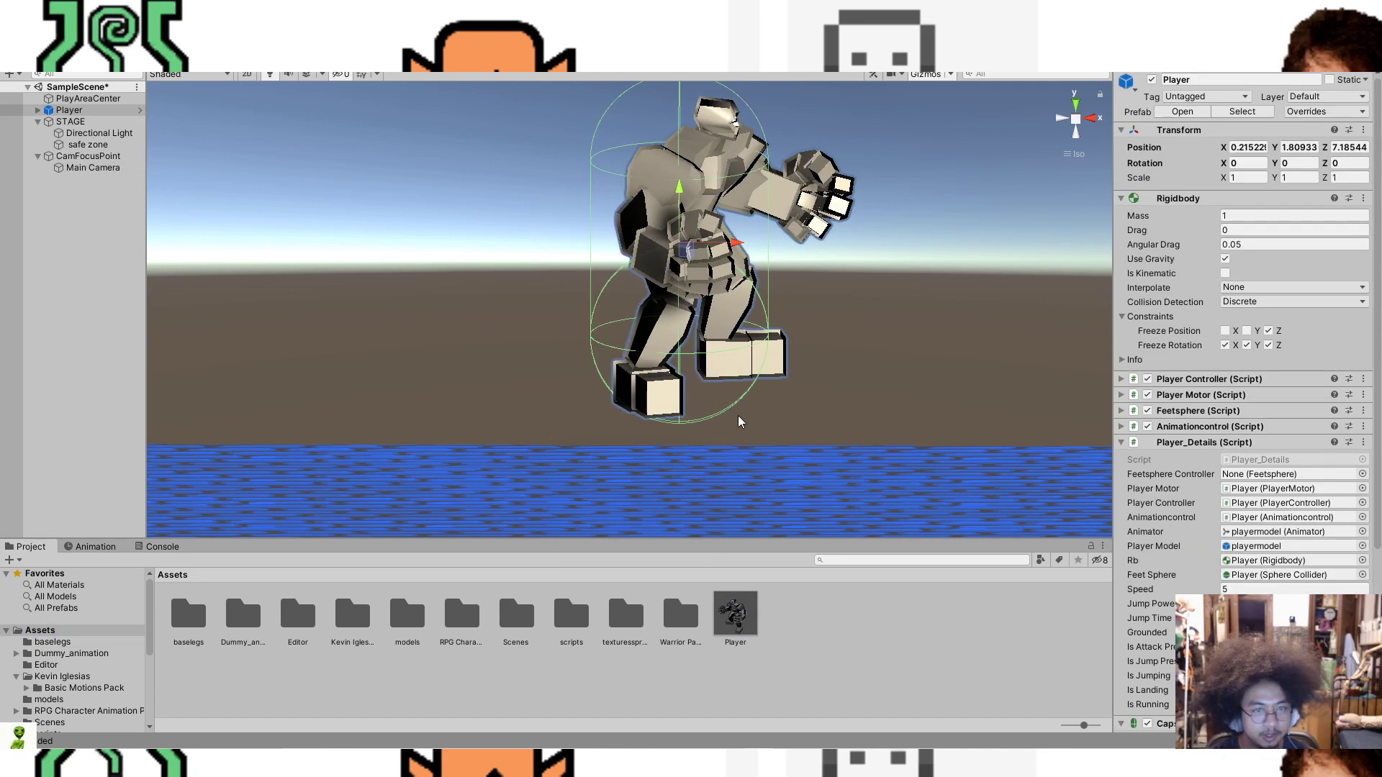
scroll(774, 395, "down", 3)
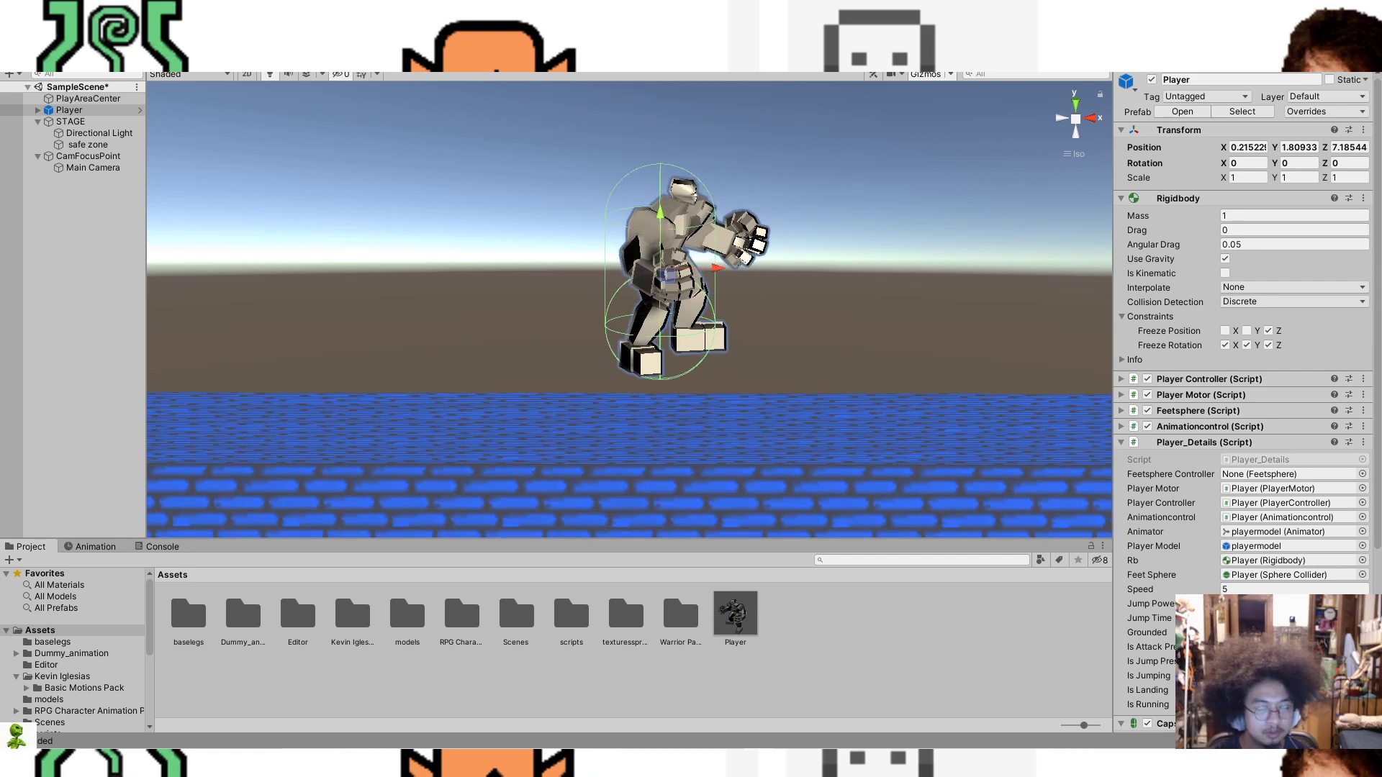
Step: Play-test the scene with the placed Player prefab, stop the test and return to the Scene view
key("ctrl+p")
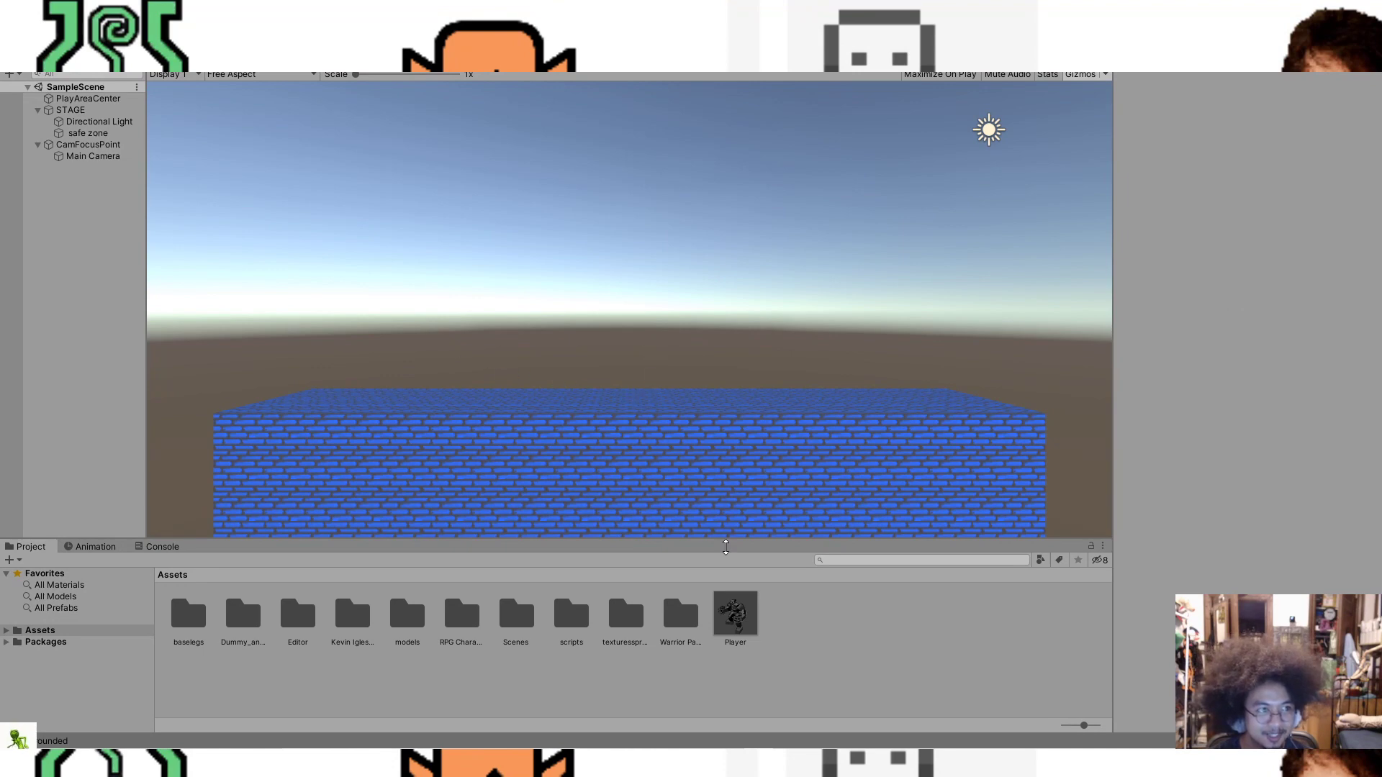
left_click_drag(735, 619, 442, 304)
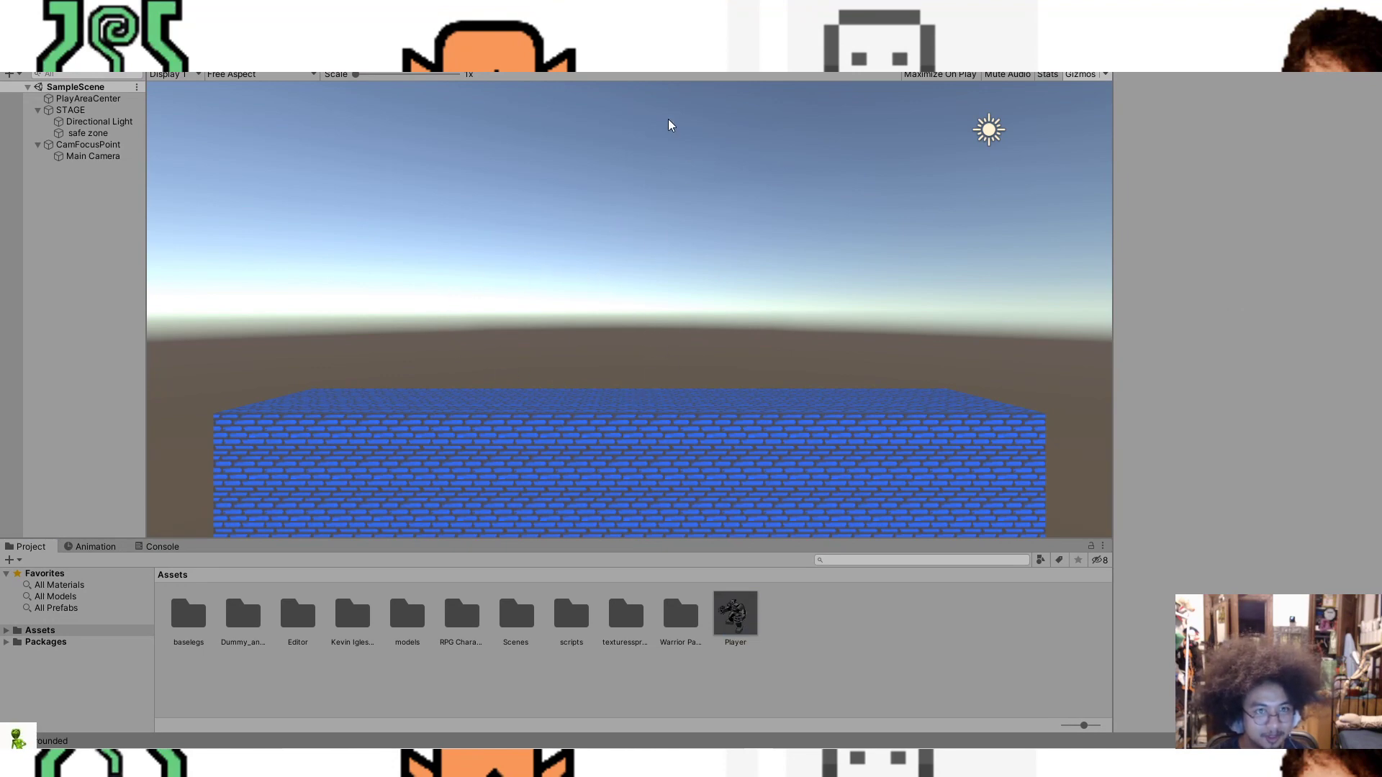
left_click(668, 45)
left_click(665, 307)
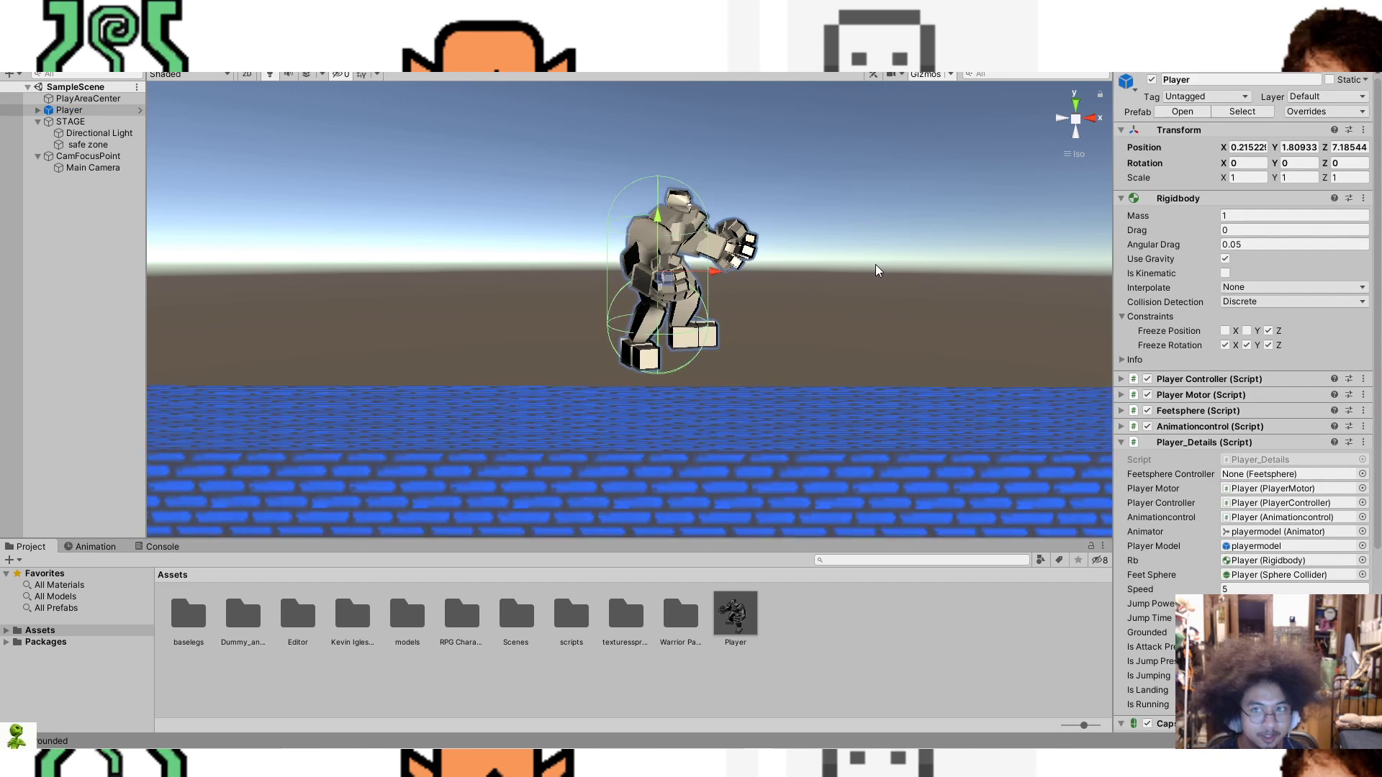
Step: Set the Player's Z position to 0 and raise it above the stage in the Scene view
left_click(1356, 147)
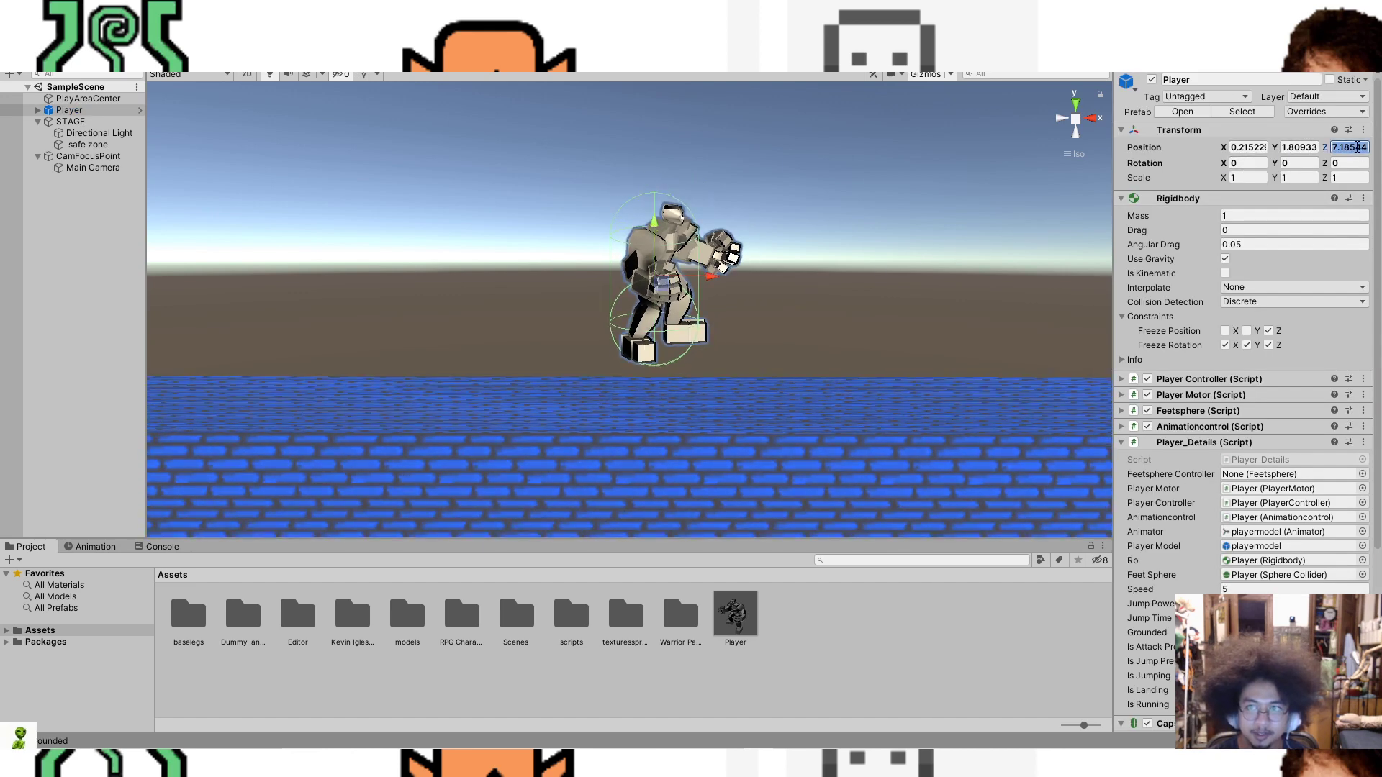
type("0")
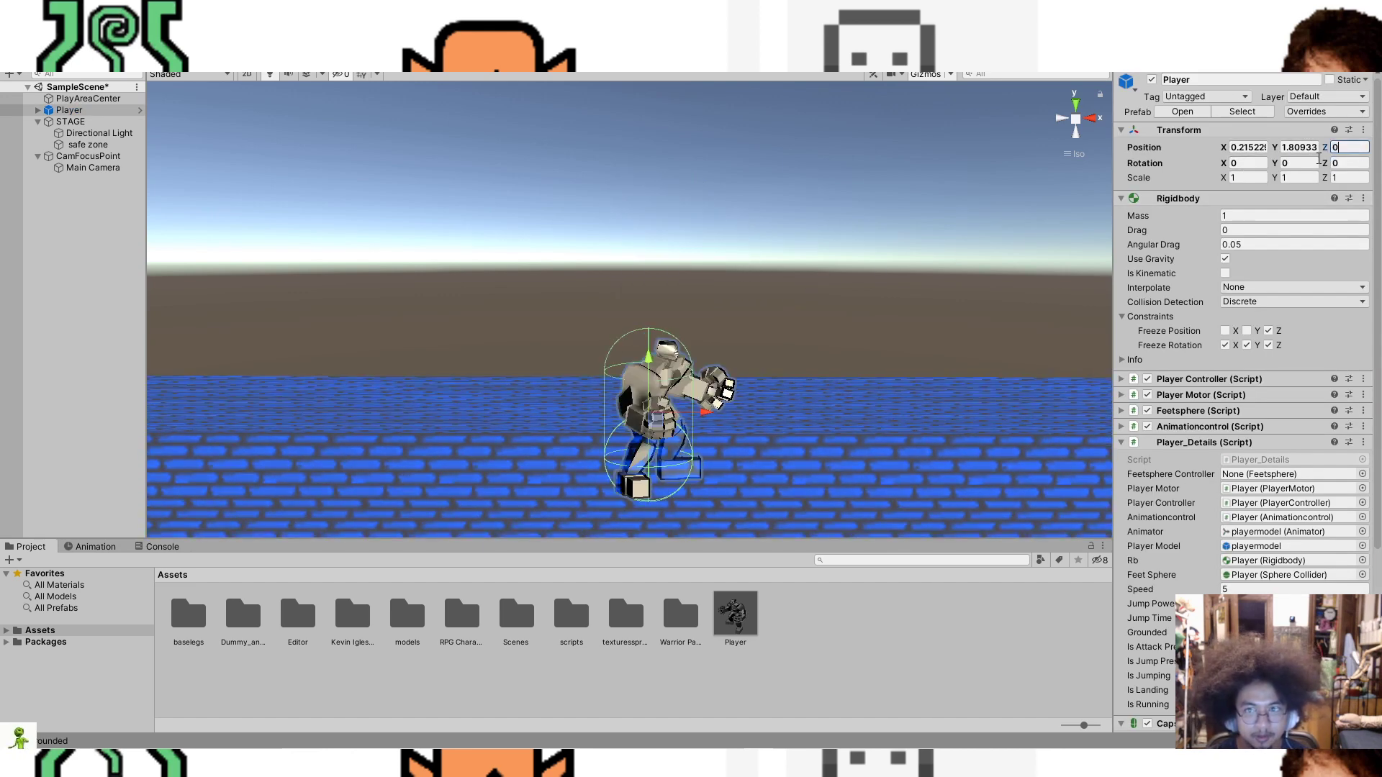
left_click(649, 359)
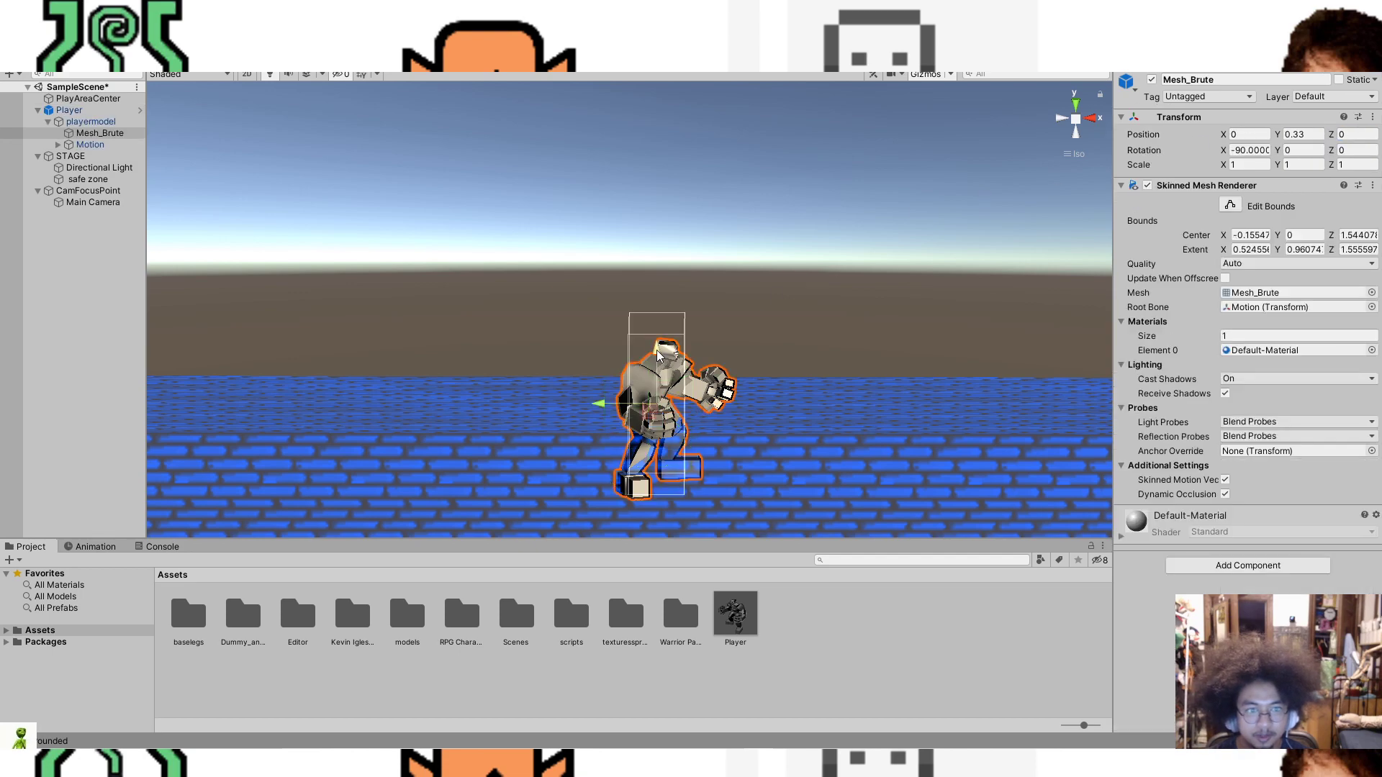
left_click_drag(658, 354, 649, 187)
left_click(665, 368)
left_click(779, 103)
Step: Play-test the scene by running and jumping with the character, and inspect the running Player's components
key("ctrl+p")
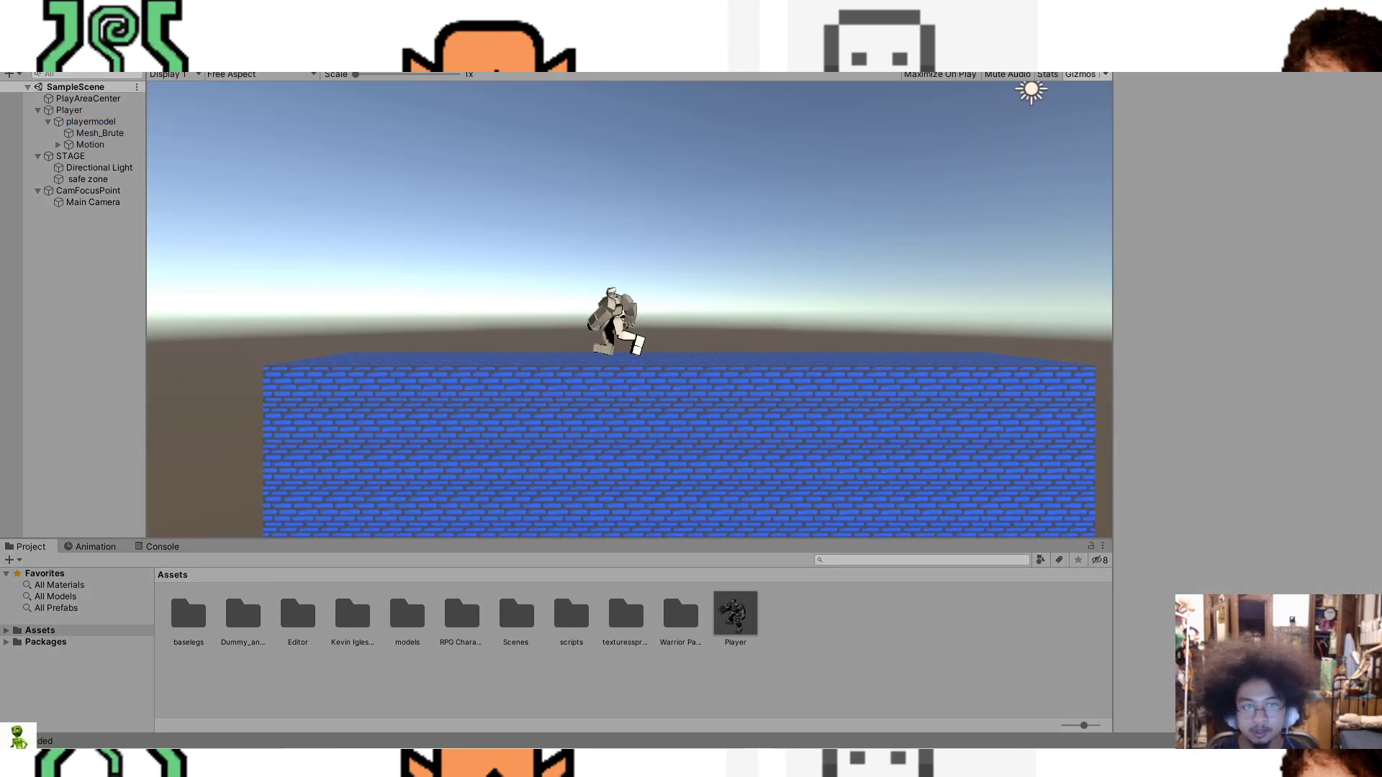
key("d")
key("space")
key("a")
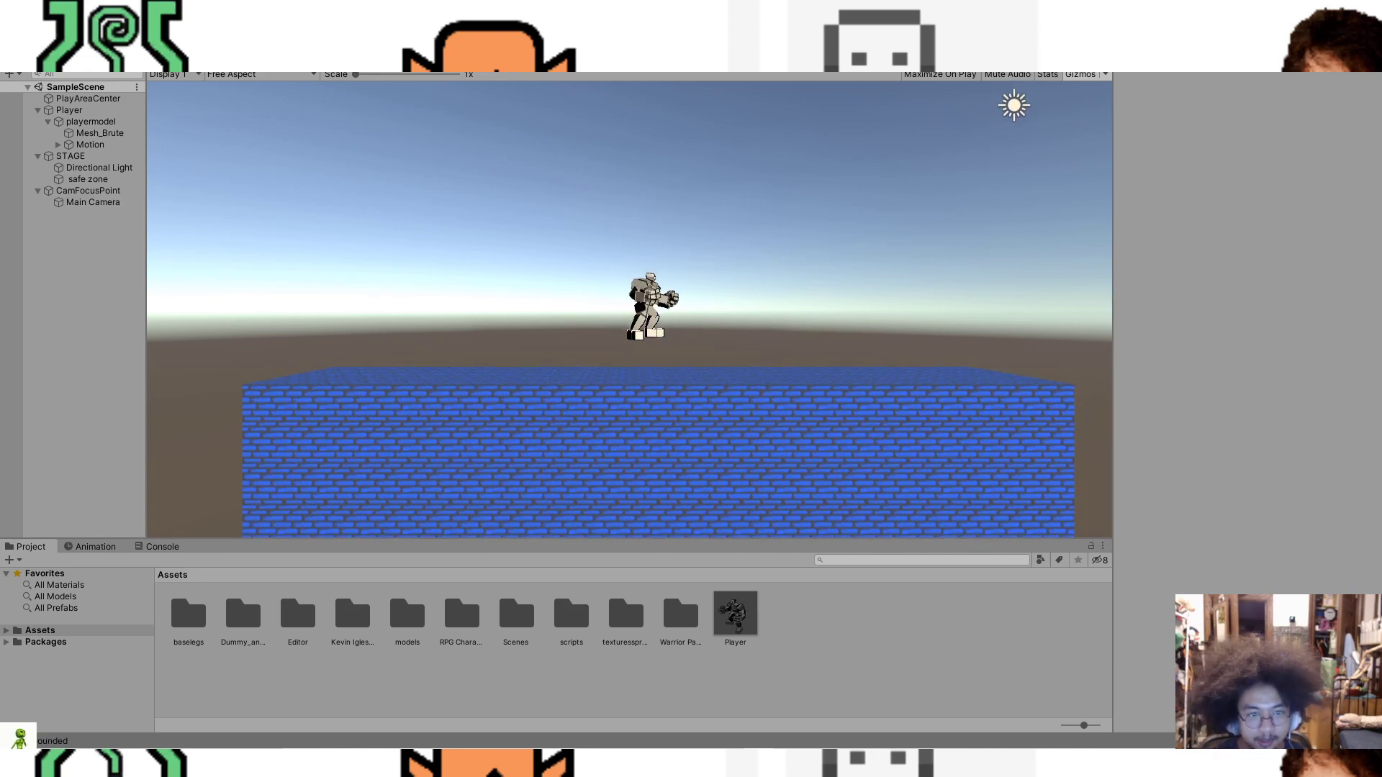
left_click(96, 113)
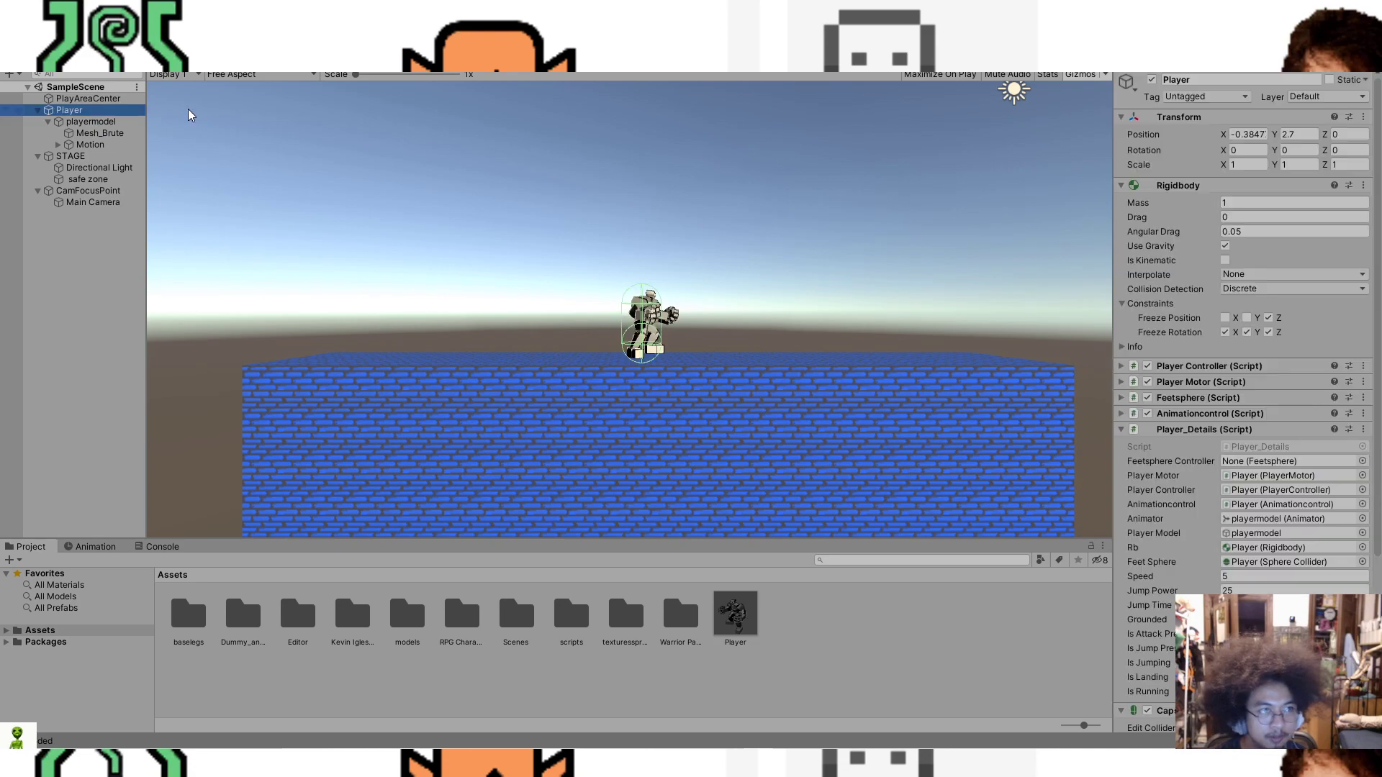
Step: Run and jump with the character in both directions while watching the state flags of the Player_Details script
scroll(1241, 360, "down", 3)
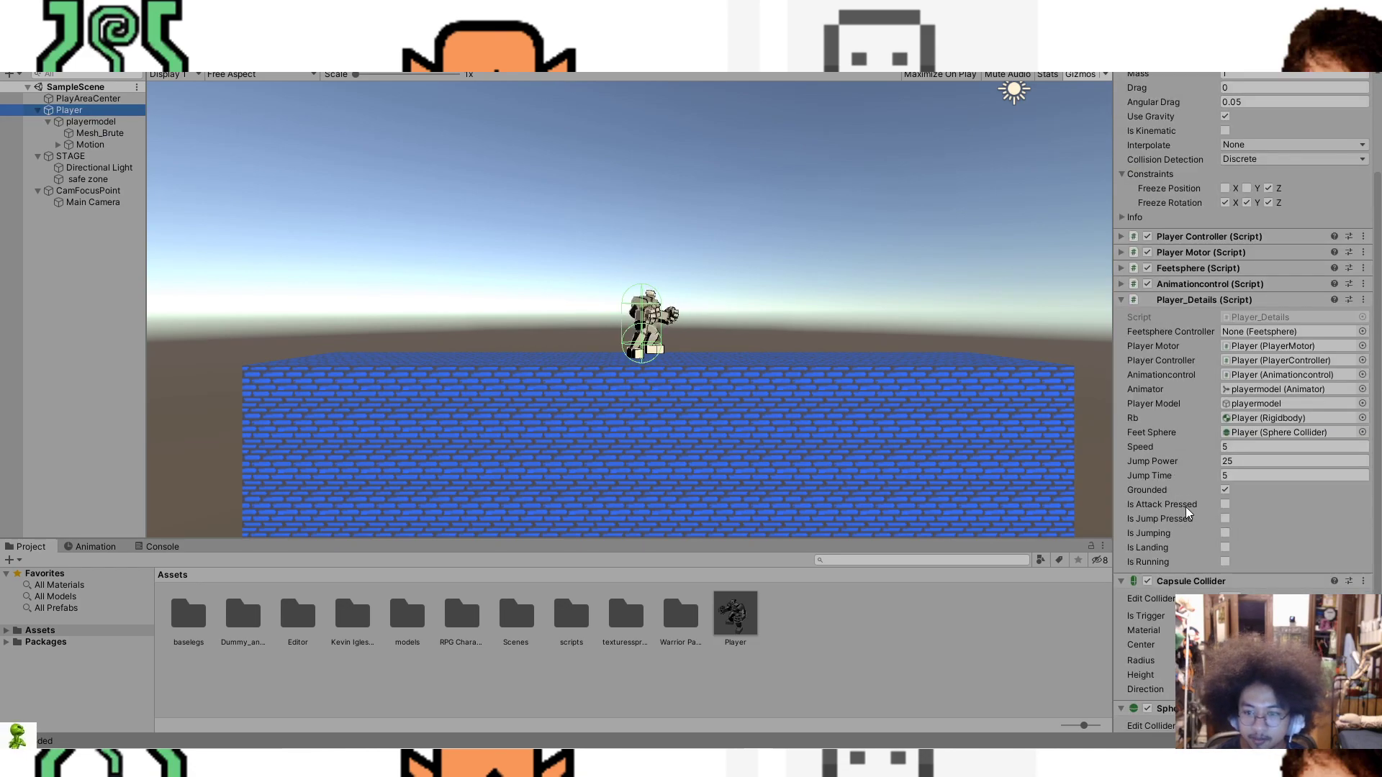
left_click(888, 267)
key("d")
key("space")
key("space")
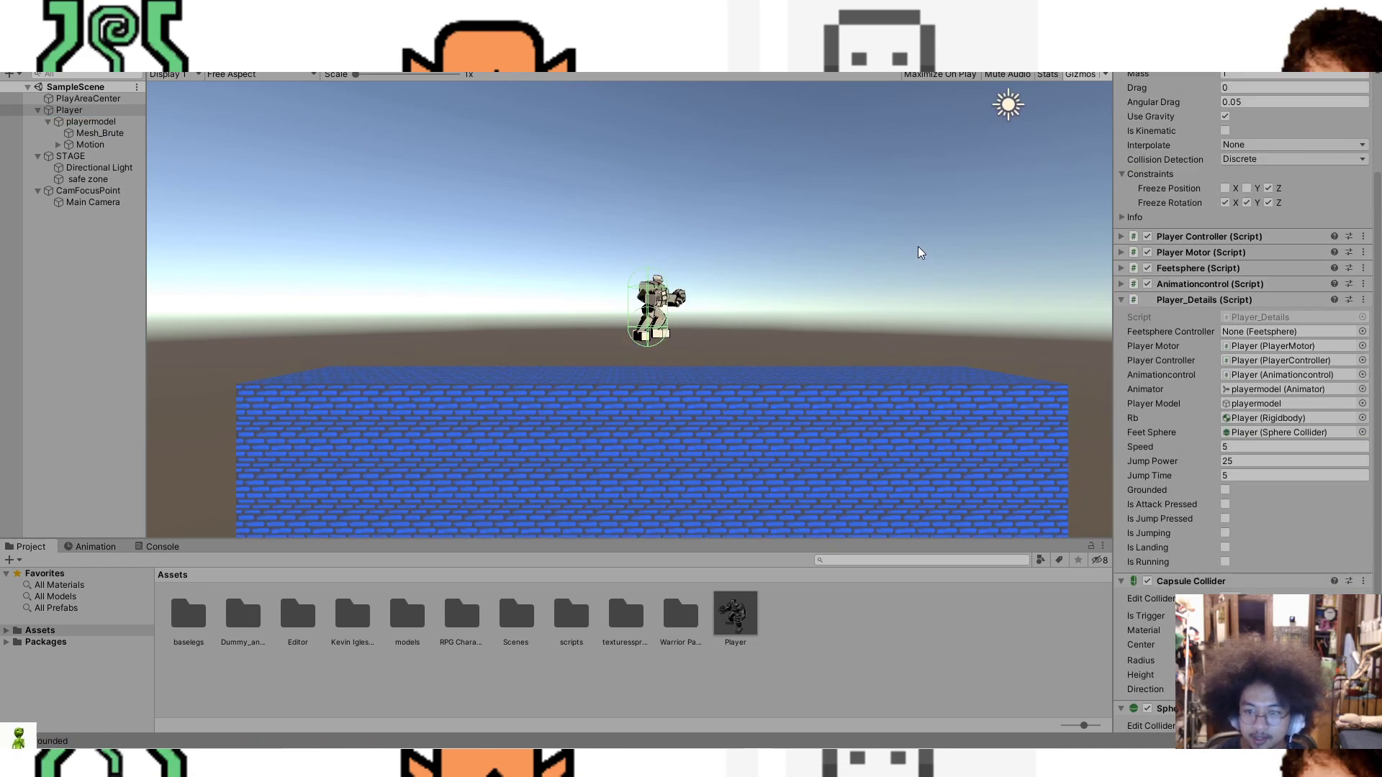
key("a")
key("space")
key("d")
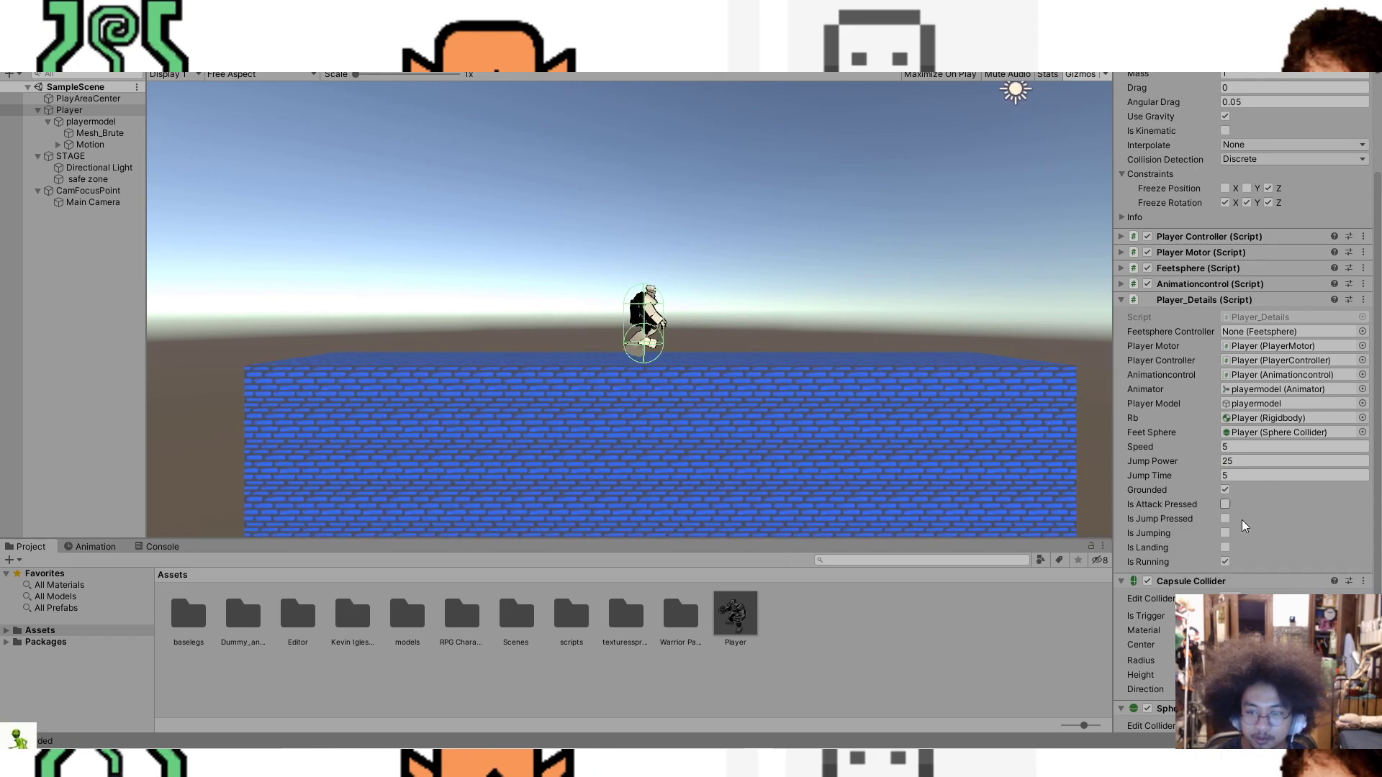
key("a")
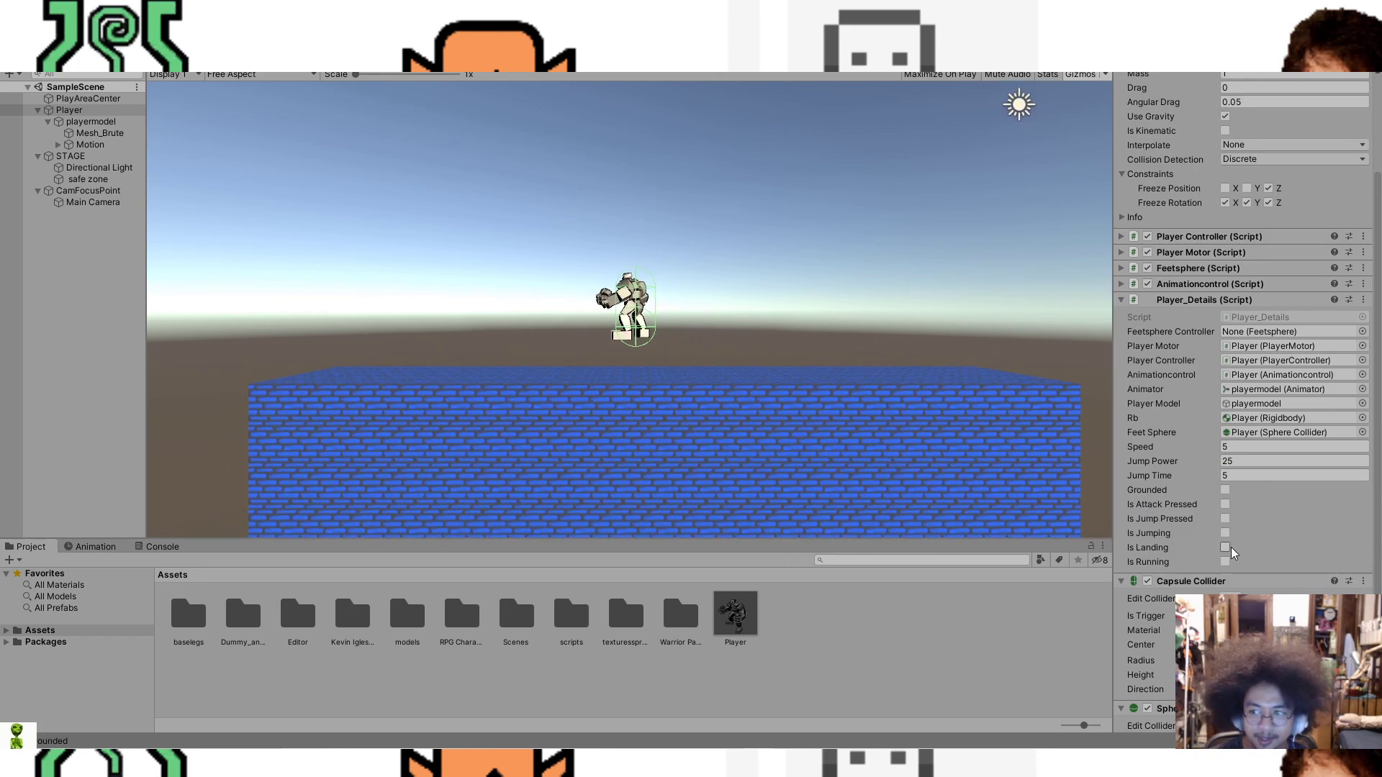
key("d")
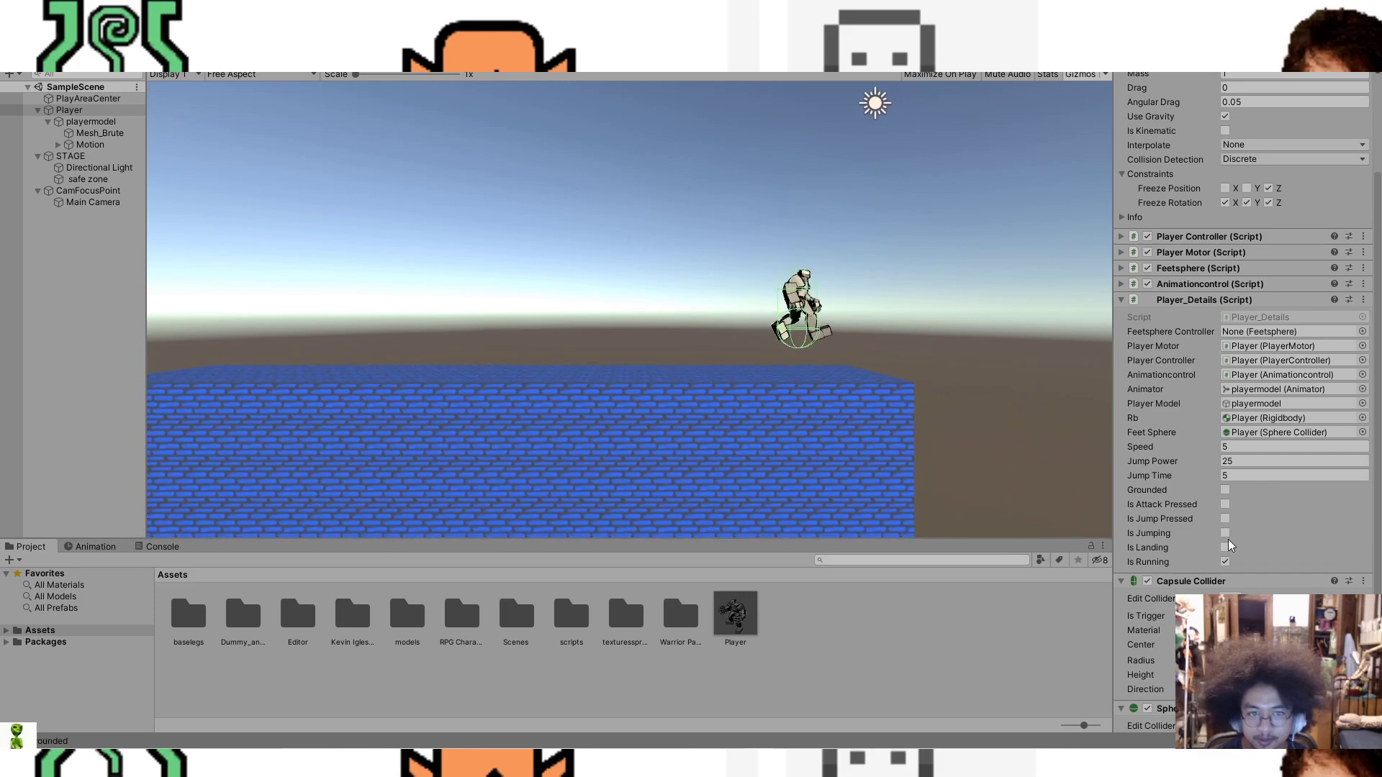
key("a")
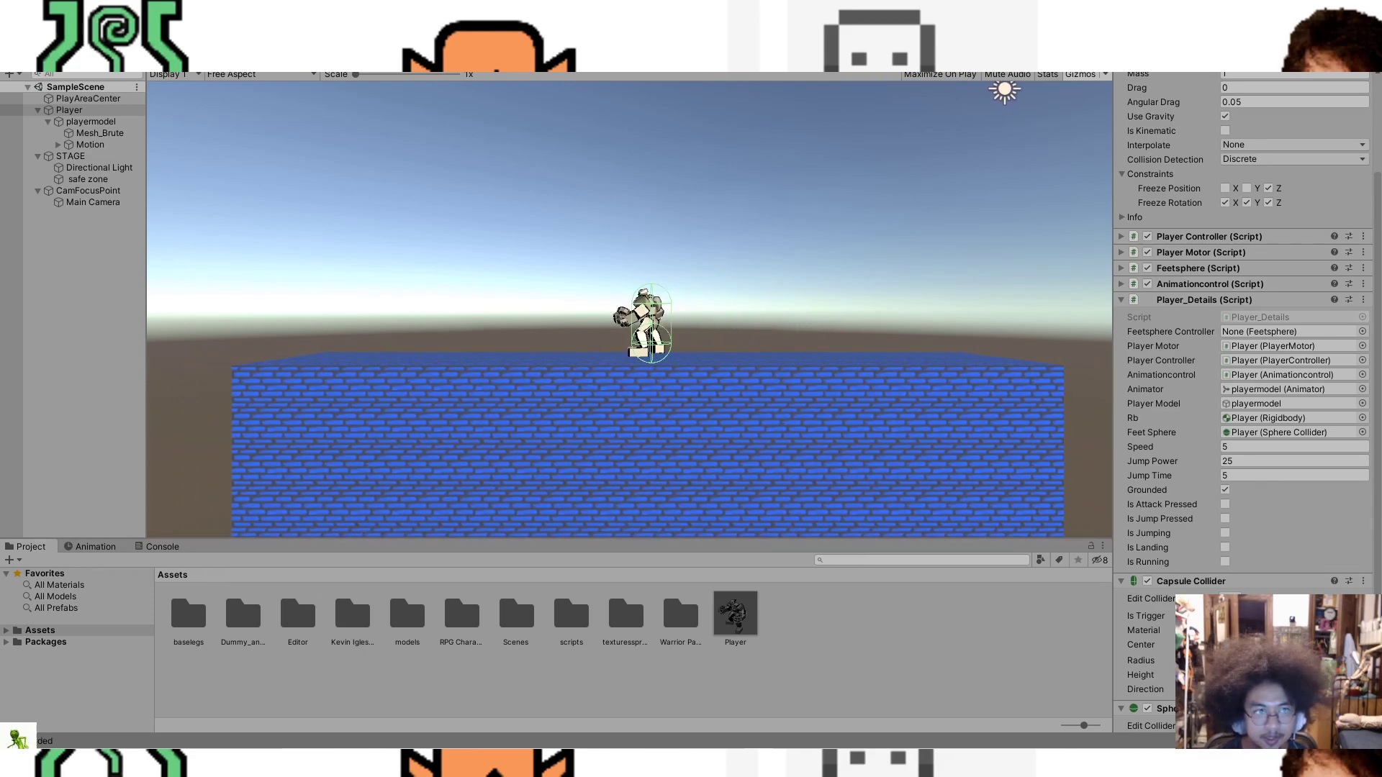
Step: Examine the character's run and turn animations up close at 5x Game view scale, and stop the play test
left_click_drag(391, 76, 752, 110)
key("d")
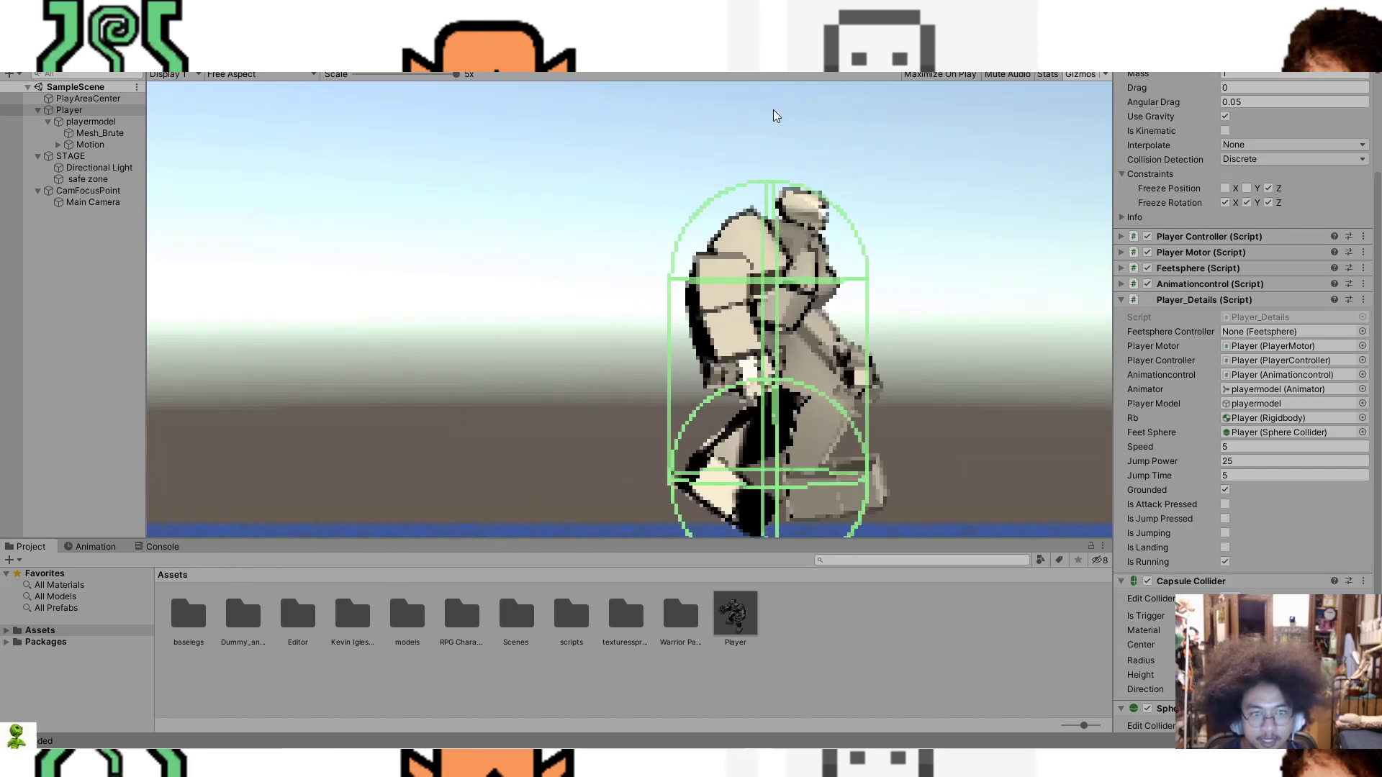
key("d")
key("a")
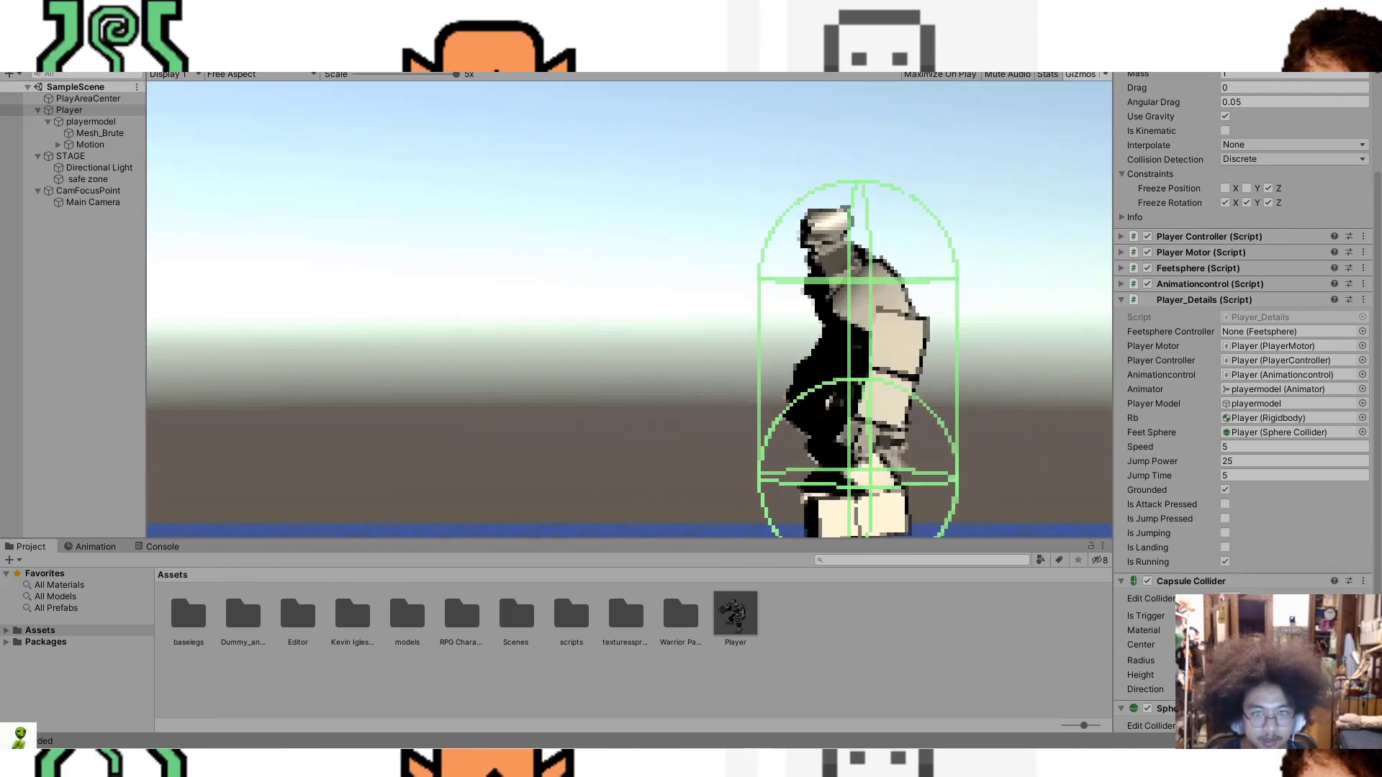
key("d")
key("a")
left_click(666, 43)
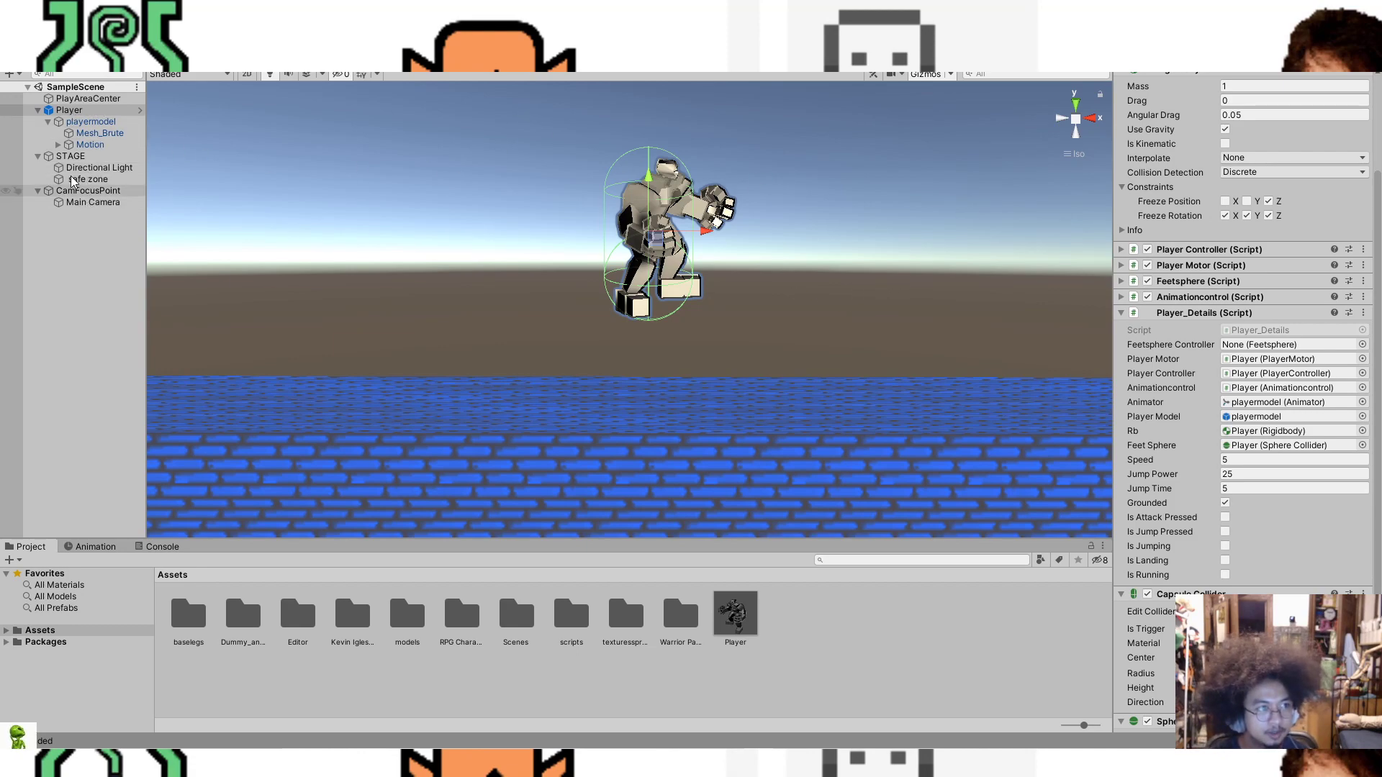
Step: Unpack the Player prefab instance in the scene hierarchy
left_click(72, 310)
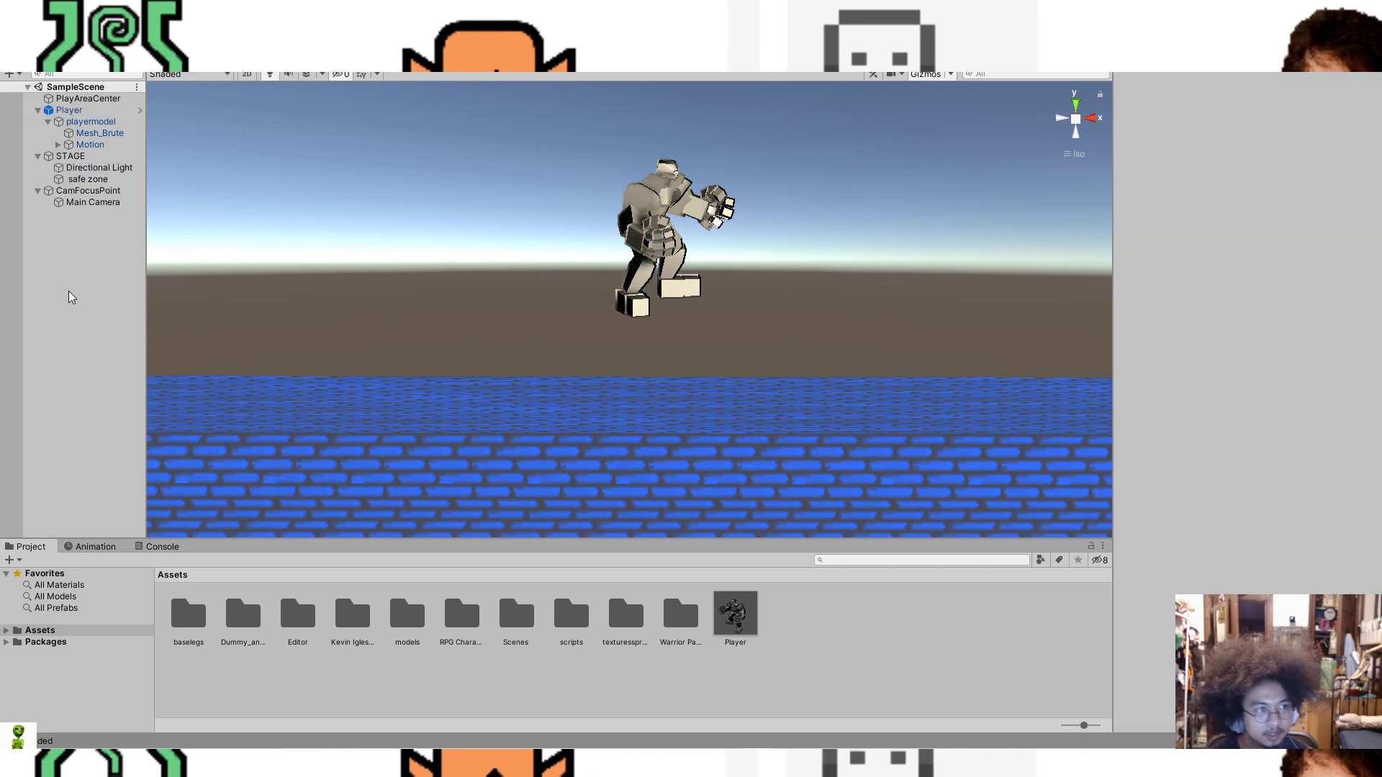
right_click(78, 112)
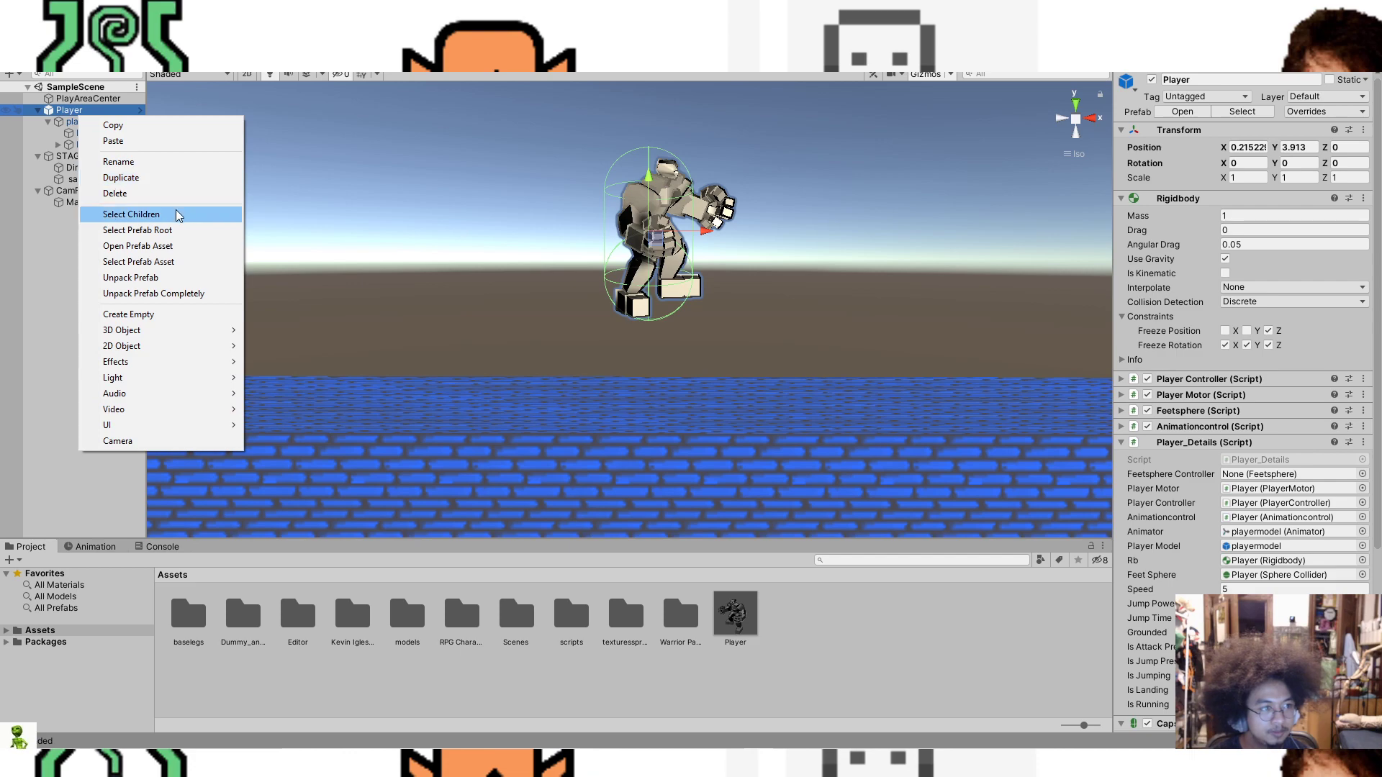
left_click(179, 279)
Step: Inspect the components of Player, playermodel and Mesh_Brute, including the animator controllers available for playermodel
left_click(101, 122)
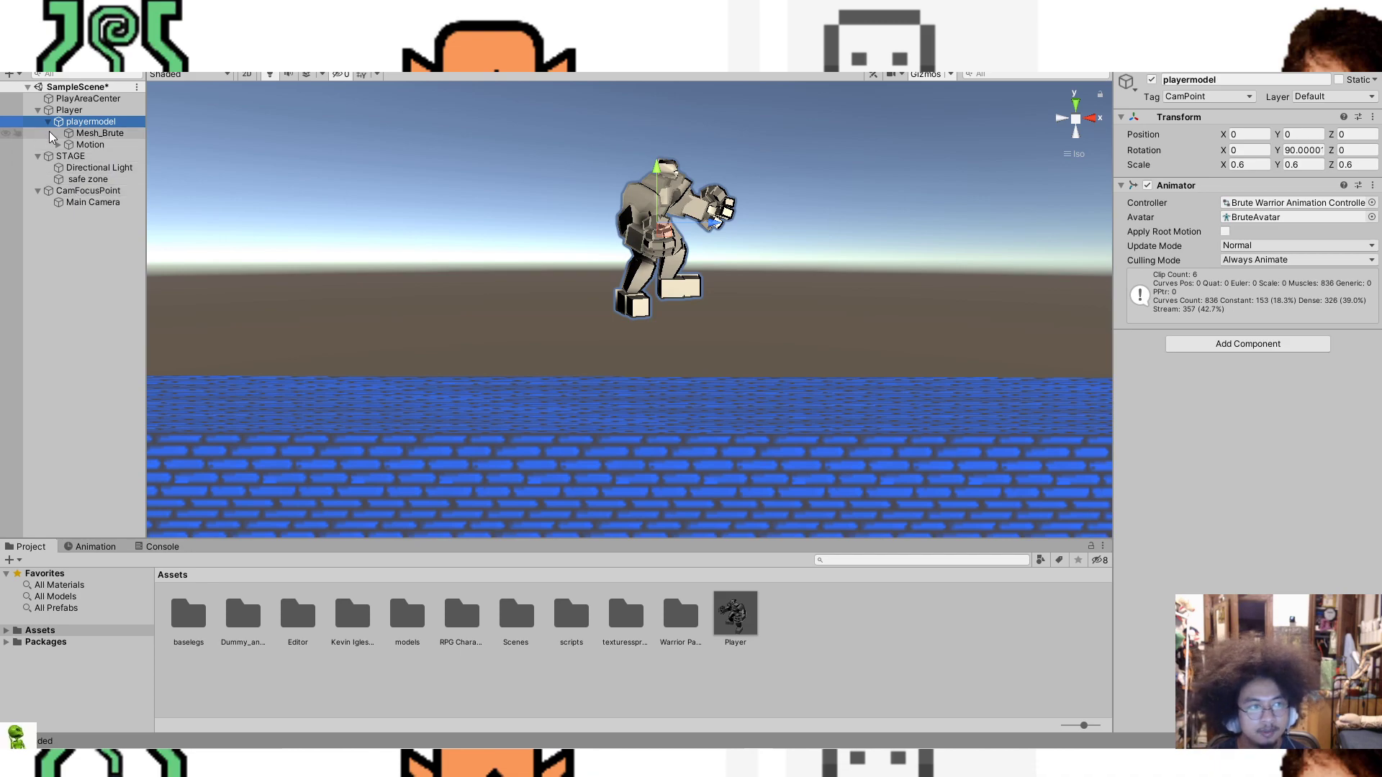
left_click(69, 109)
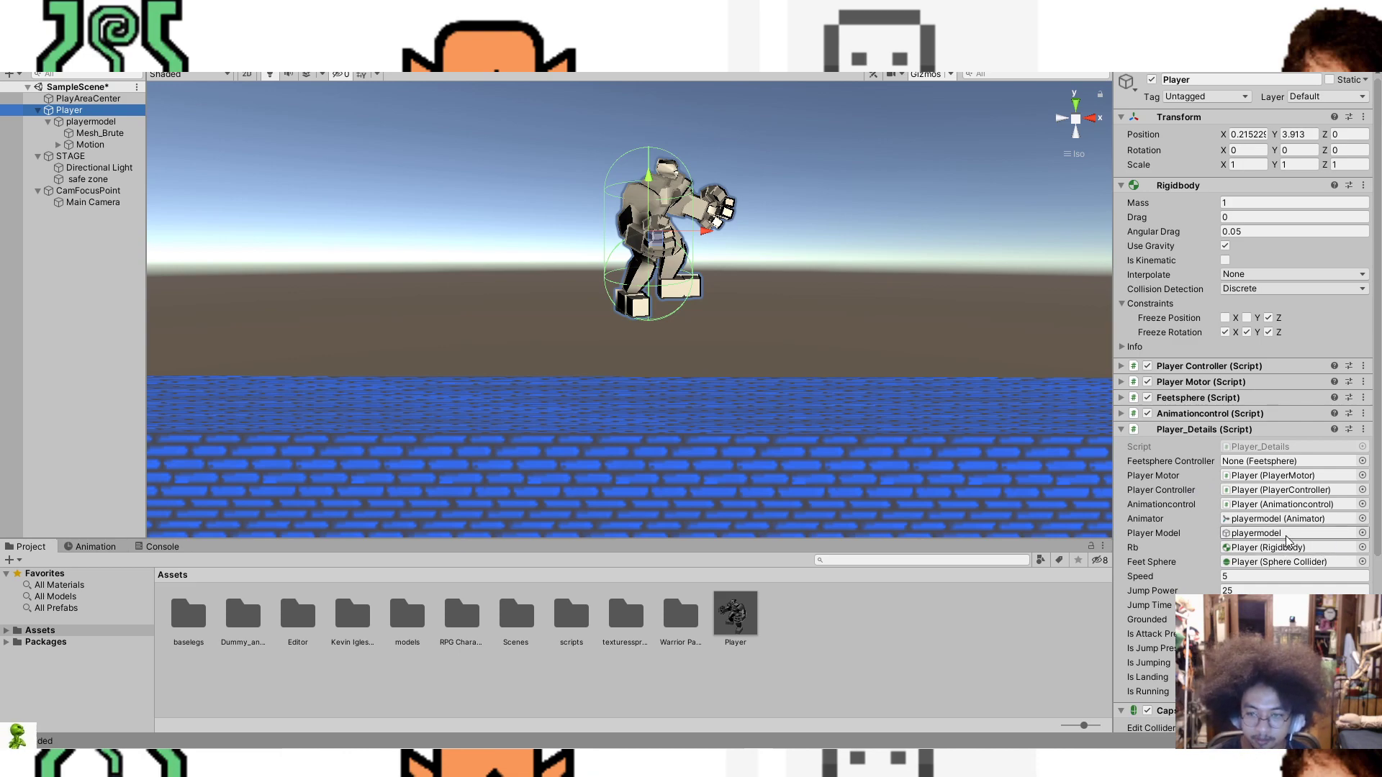
left_click(93, 121)
left_click(100, 134)
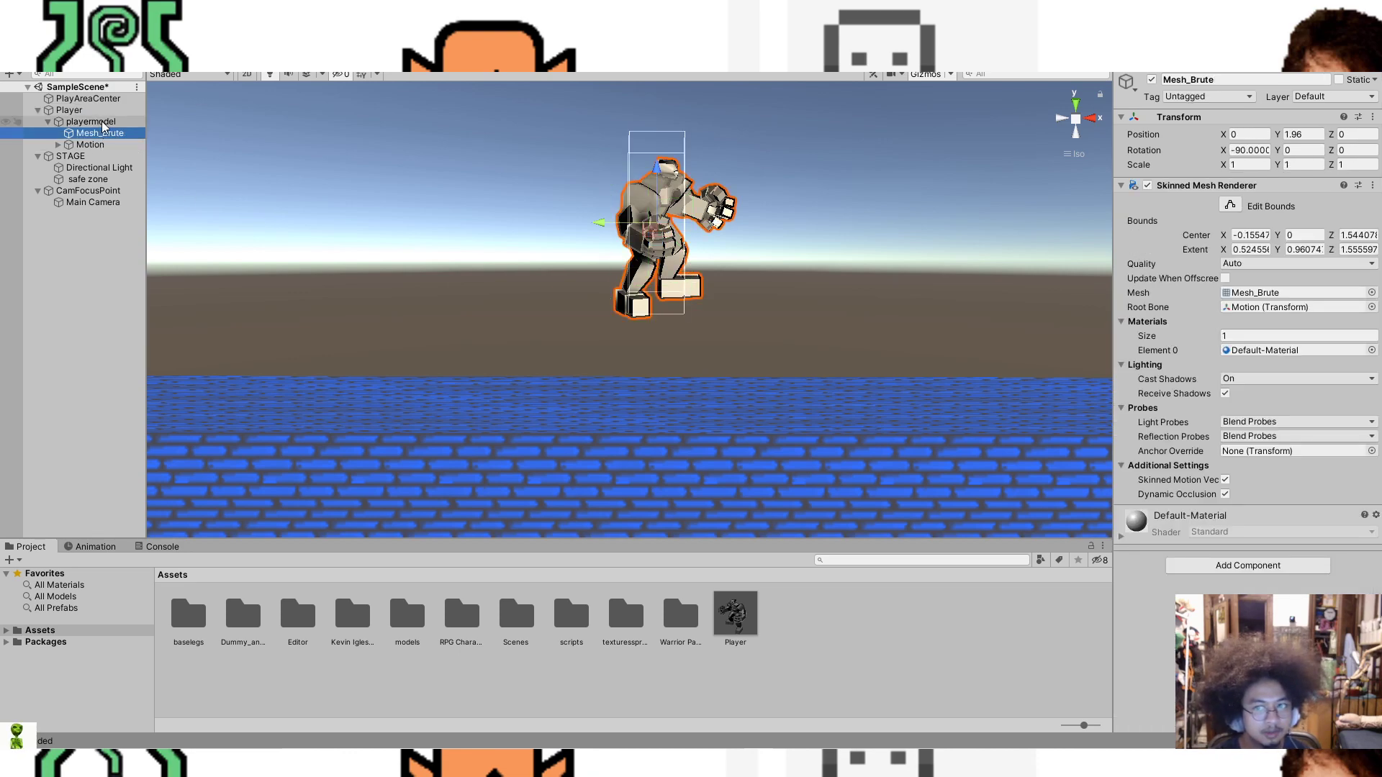
left_click(83, 154)
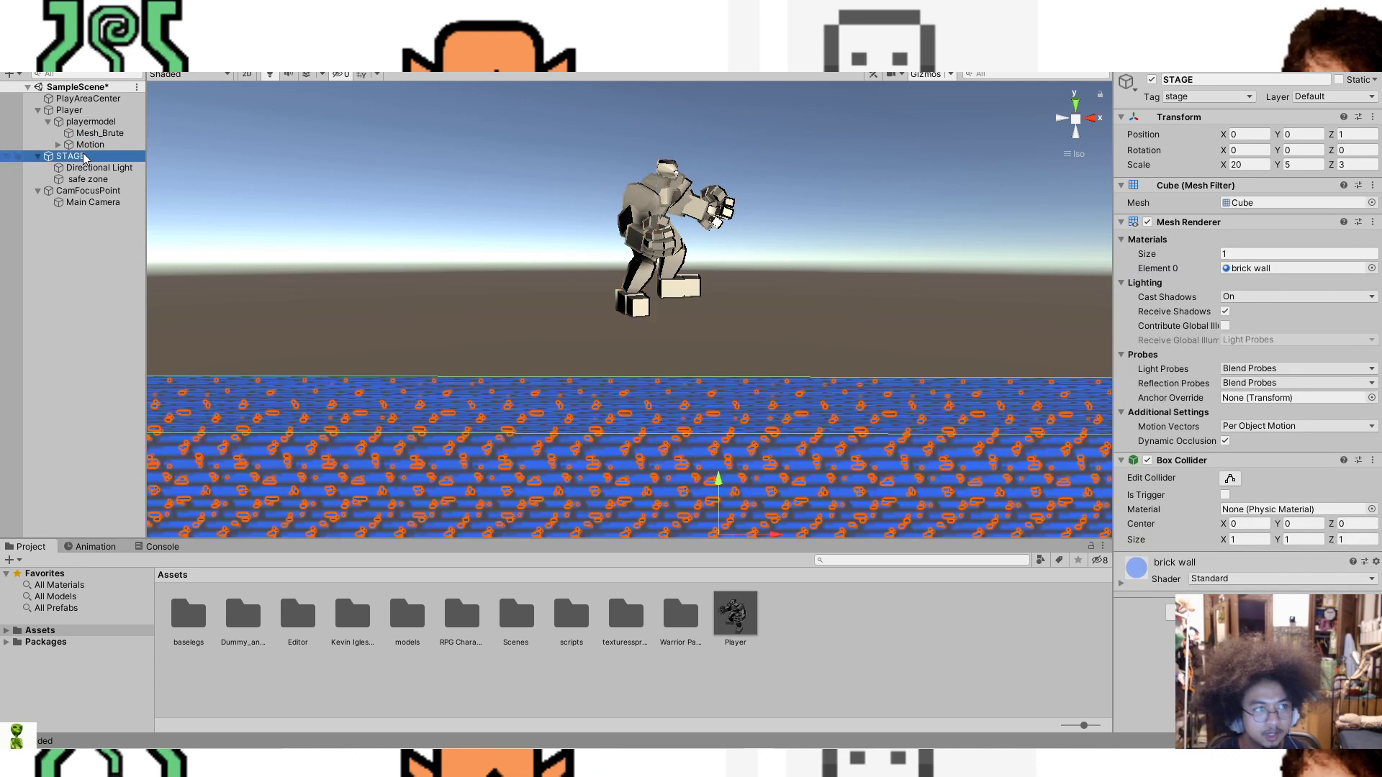
left_click(92, 125)
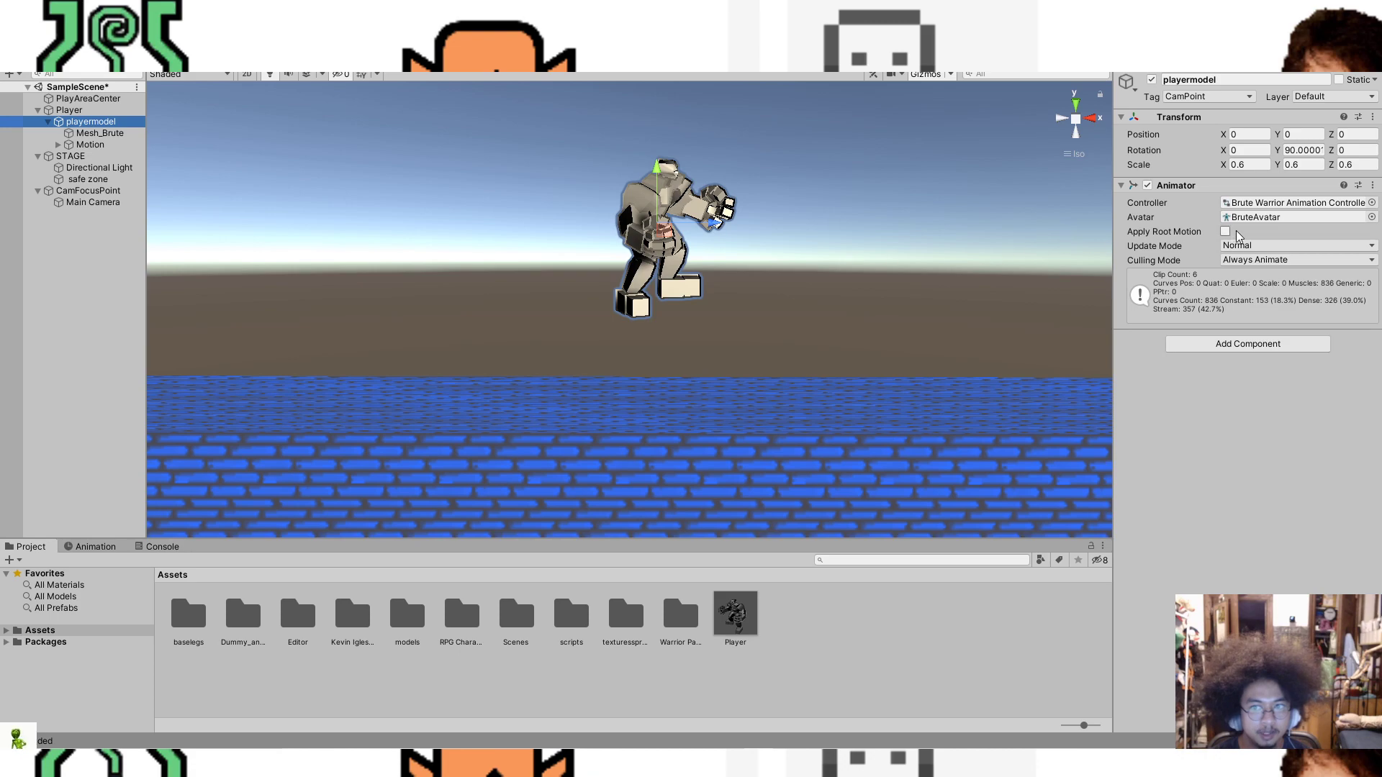
left_click(1370, 204)
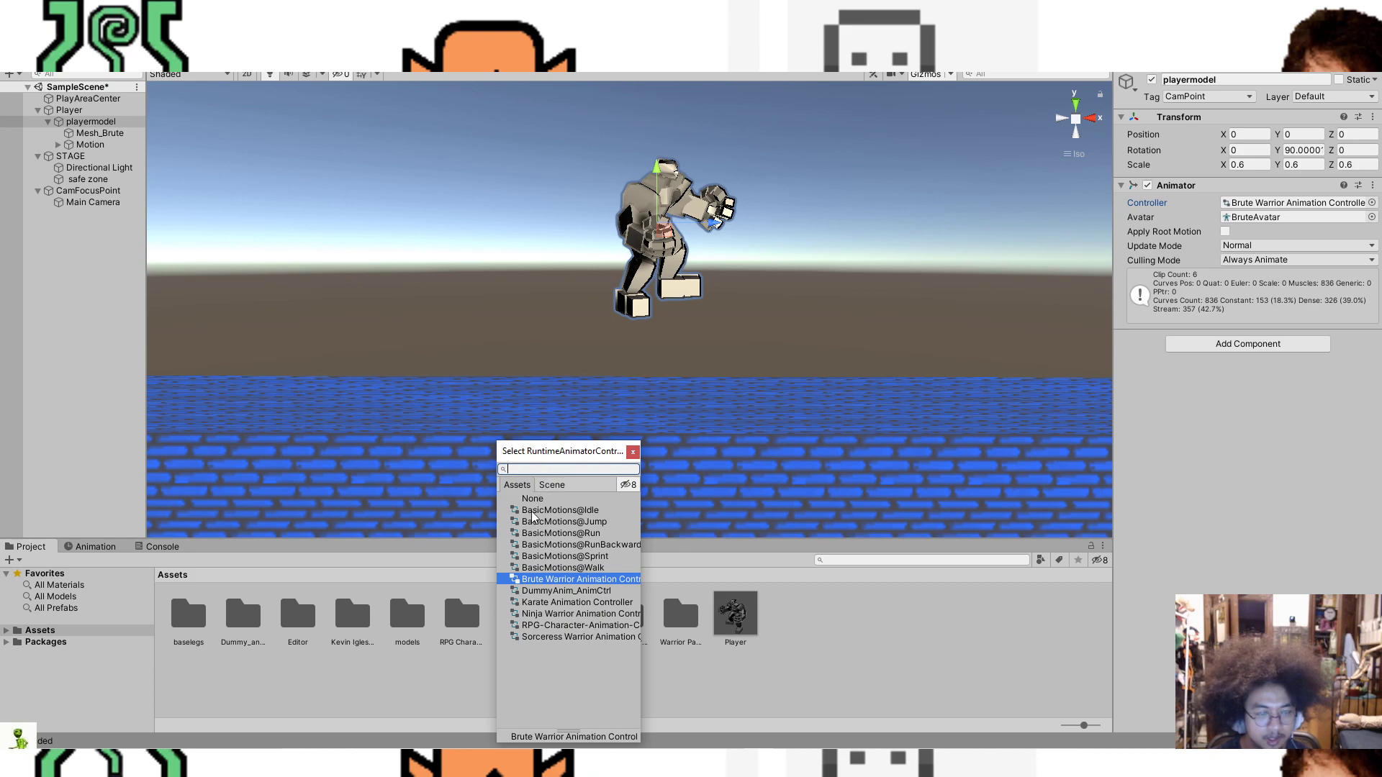
left_click(1166, 205)
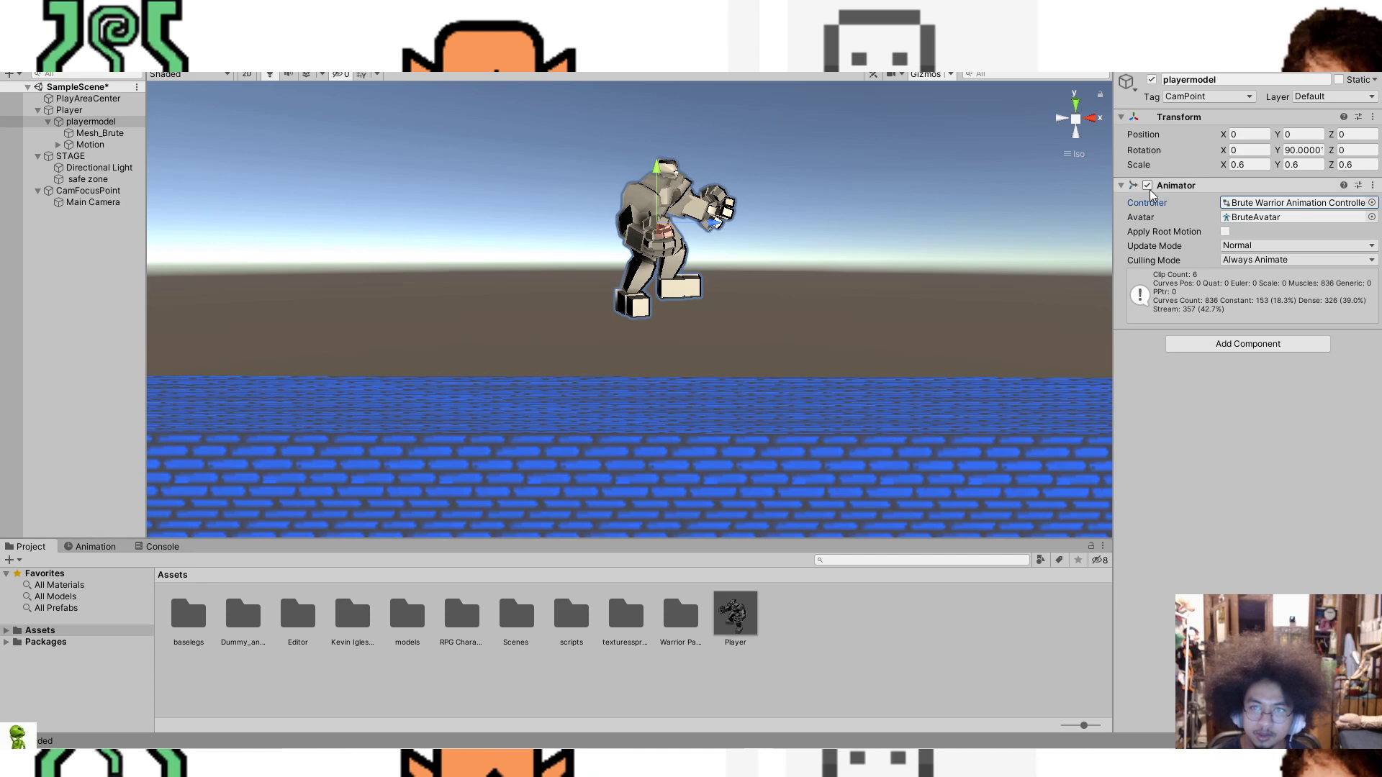
left_click(97, 134)
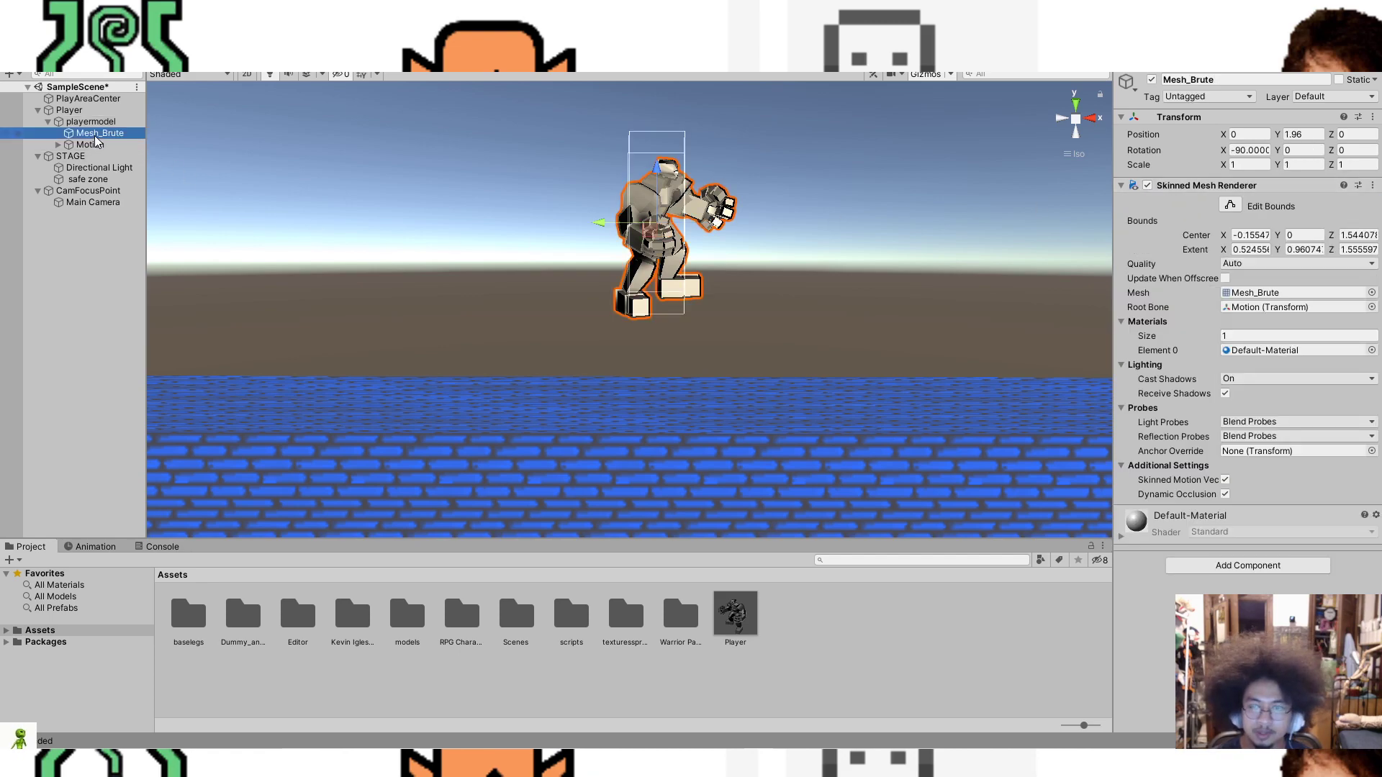
left_click(91, 122)
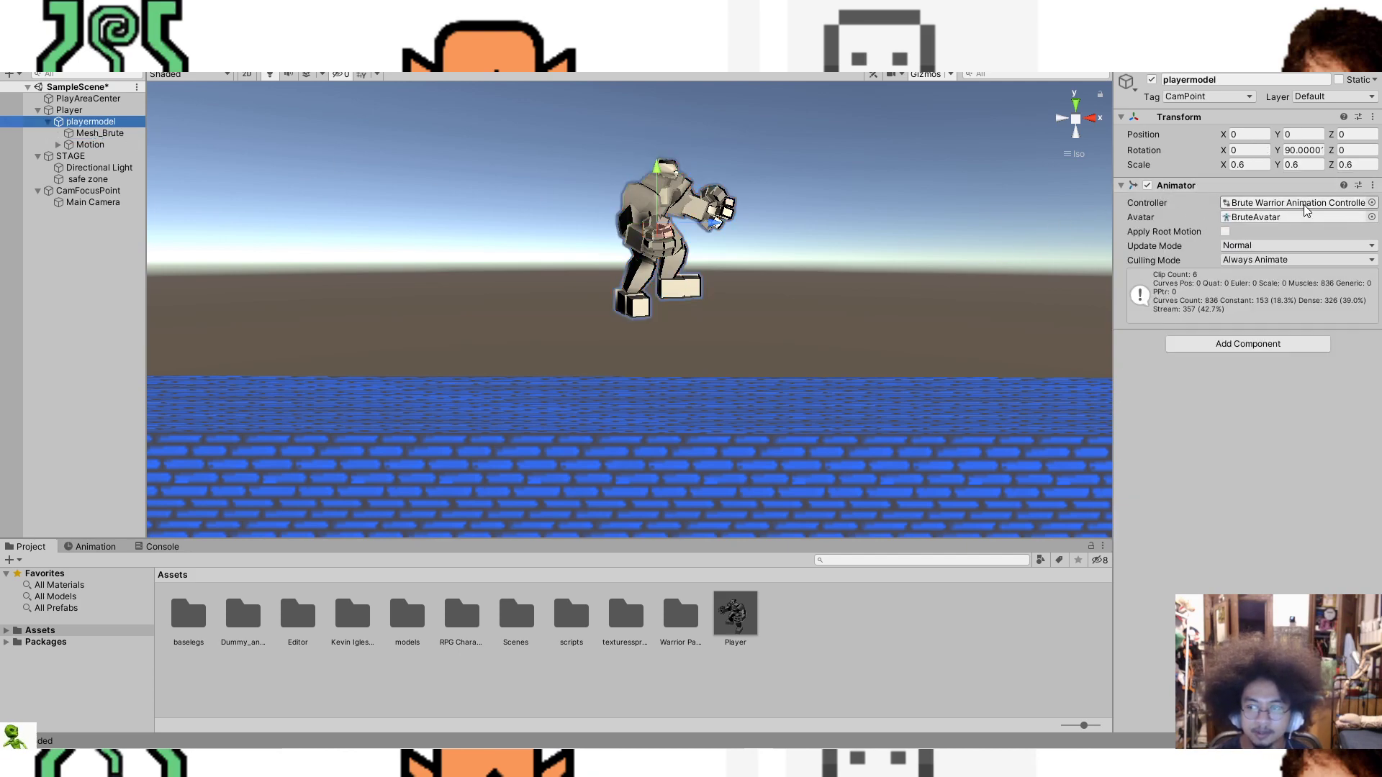
left_click(83, 134)
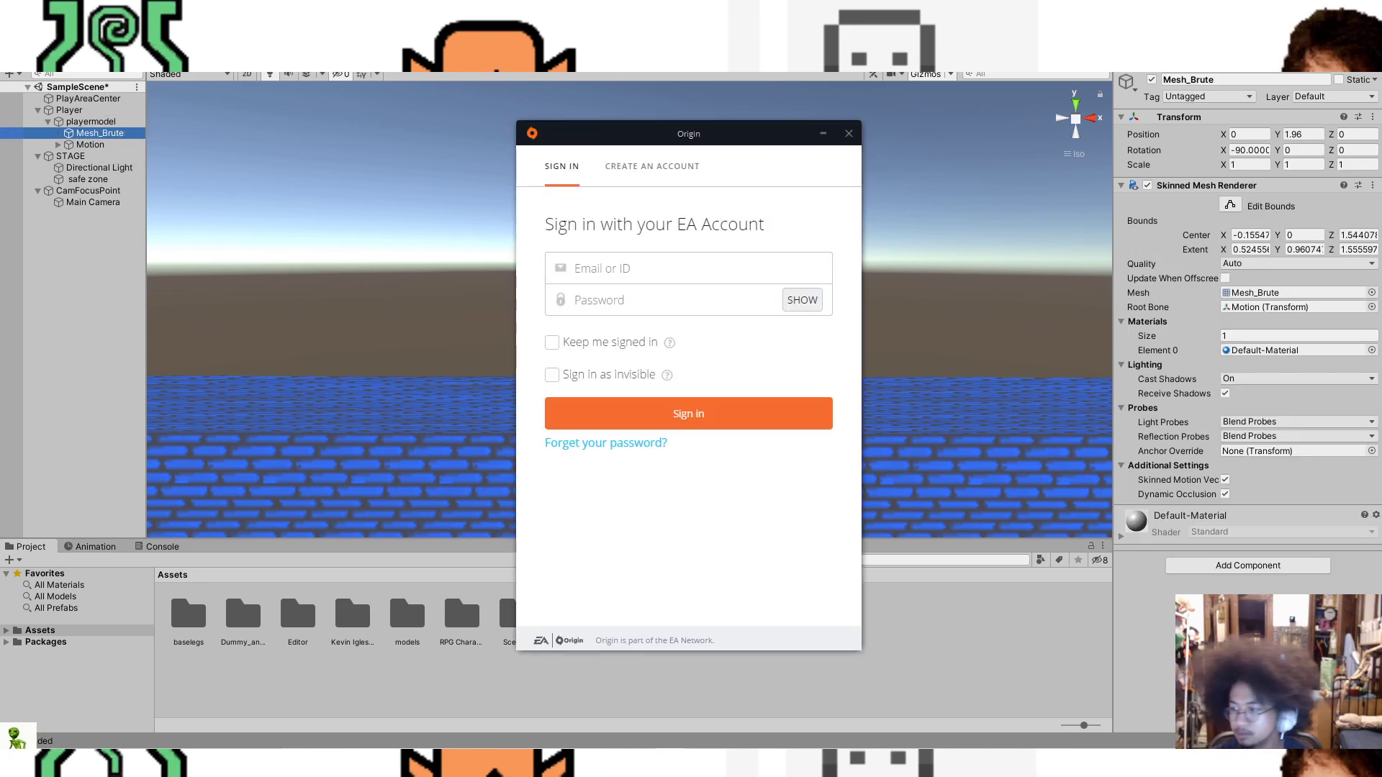
left_click(601, 269)
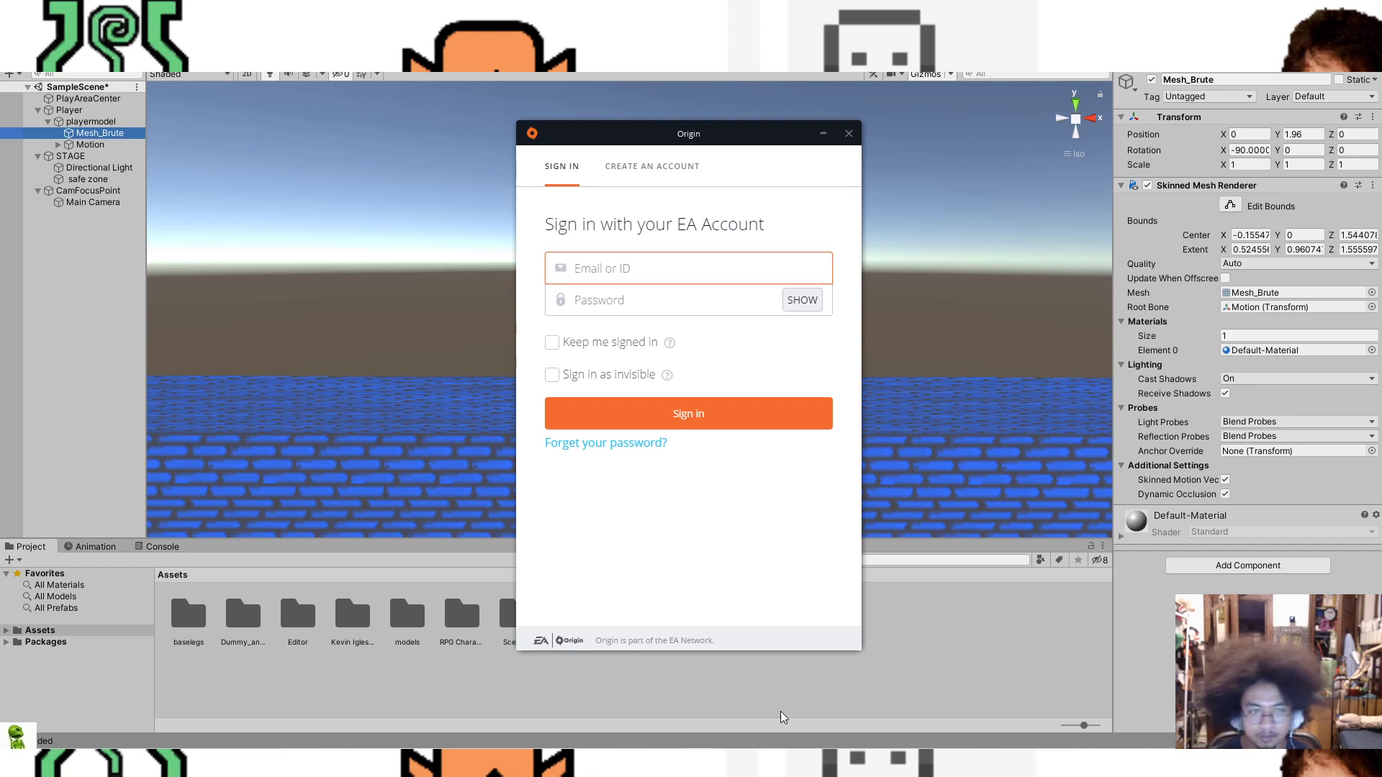
left_click(816, 703)
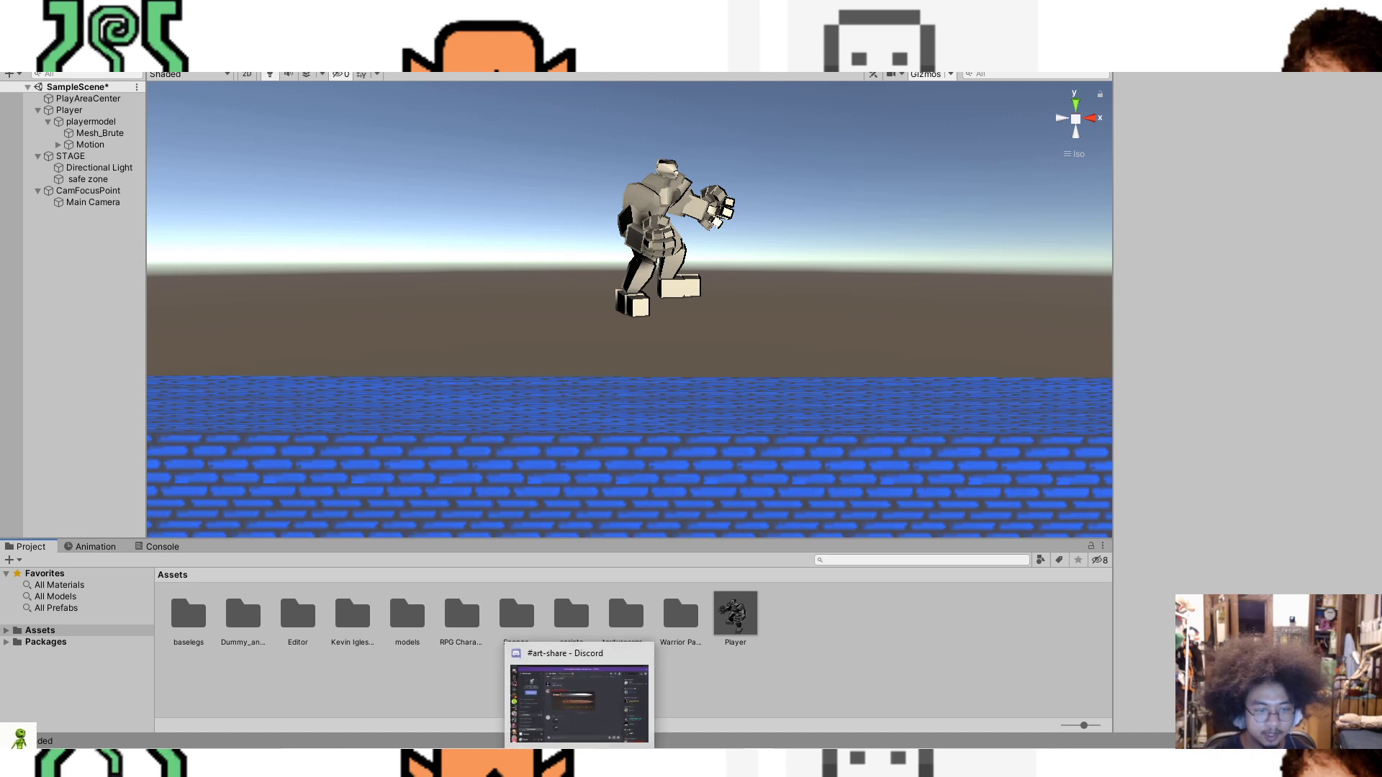
left_click(581, 762)
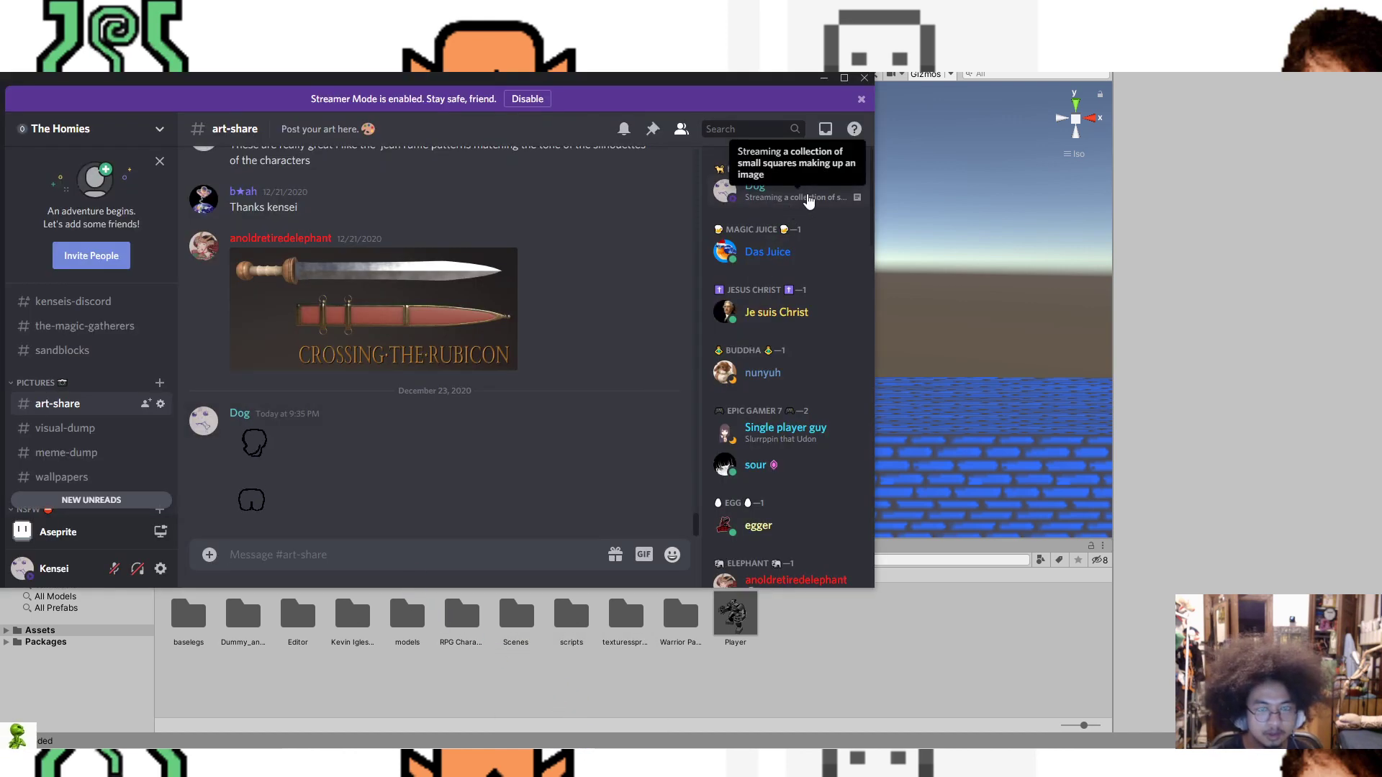
left_click(1197, 296)
left_click(680, 613)
left_click(735, 614)
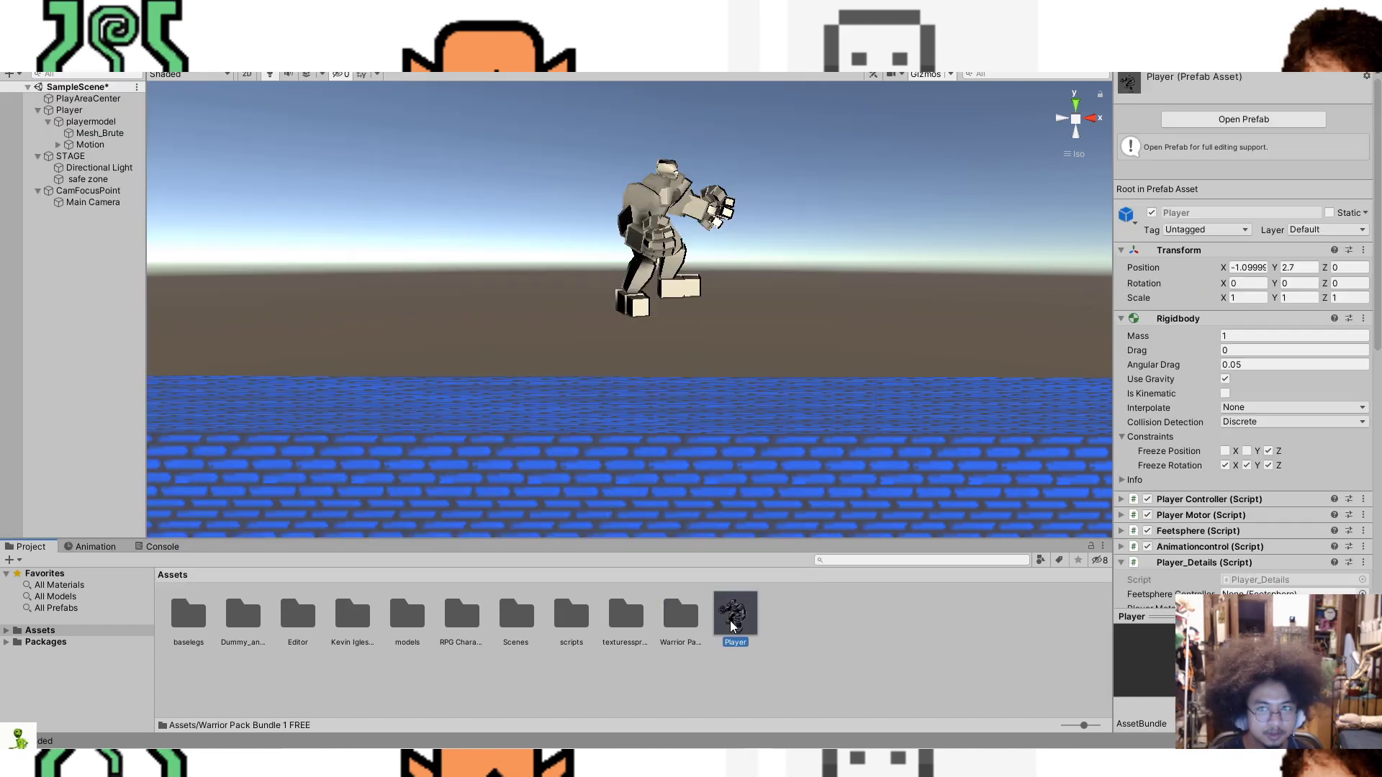
Step: Delete the Mesh_Brute object from under playermodel
left_click(95, 122)
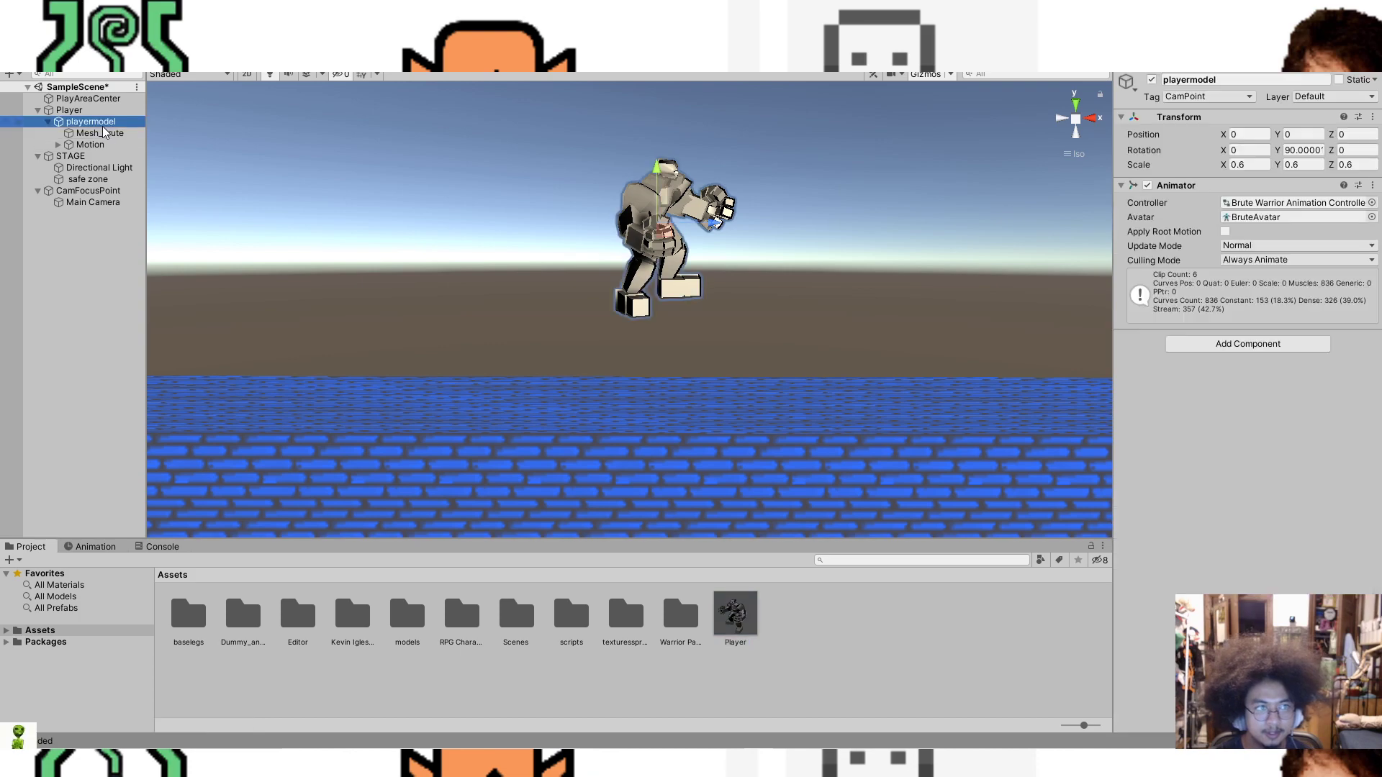
left_click(100, 134)
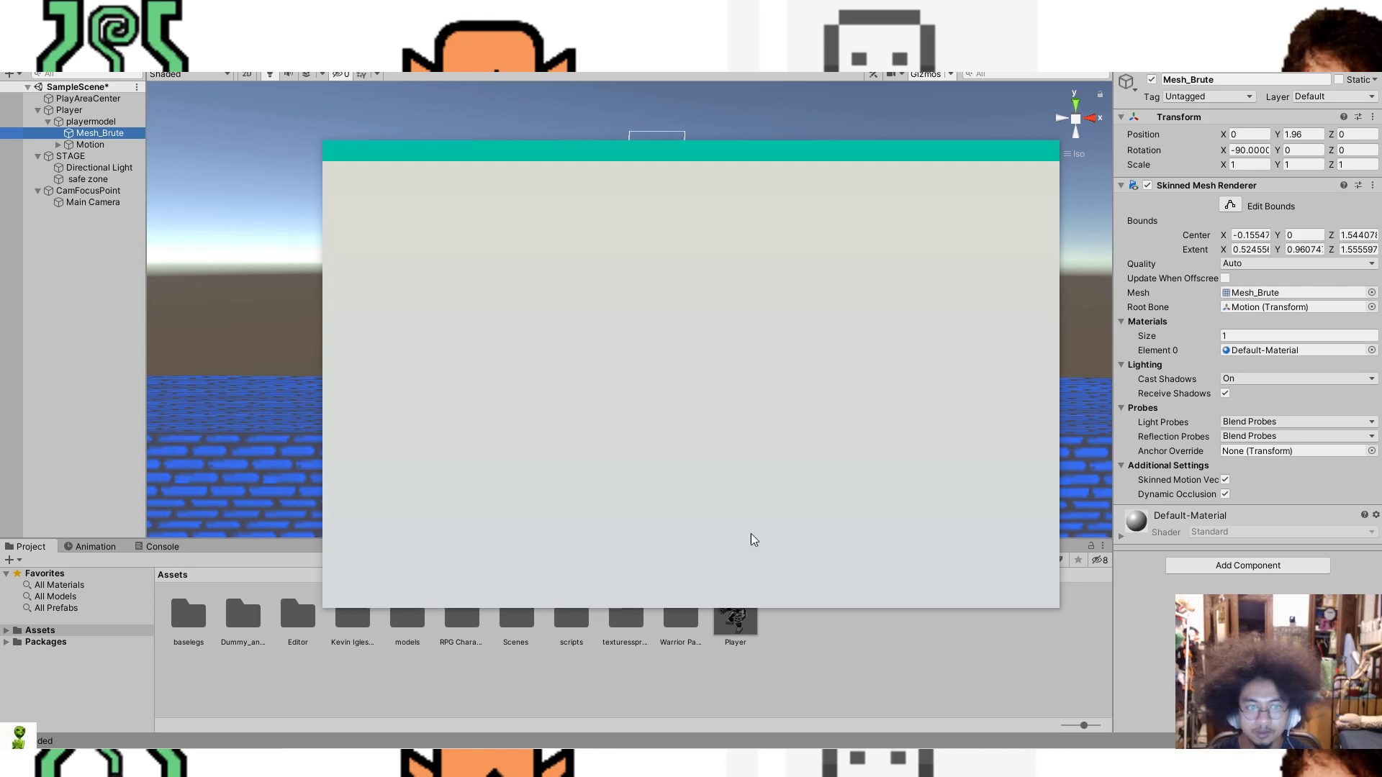
left_click(926, 661)
left_click(103, 134)
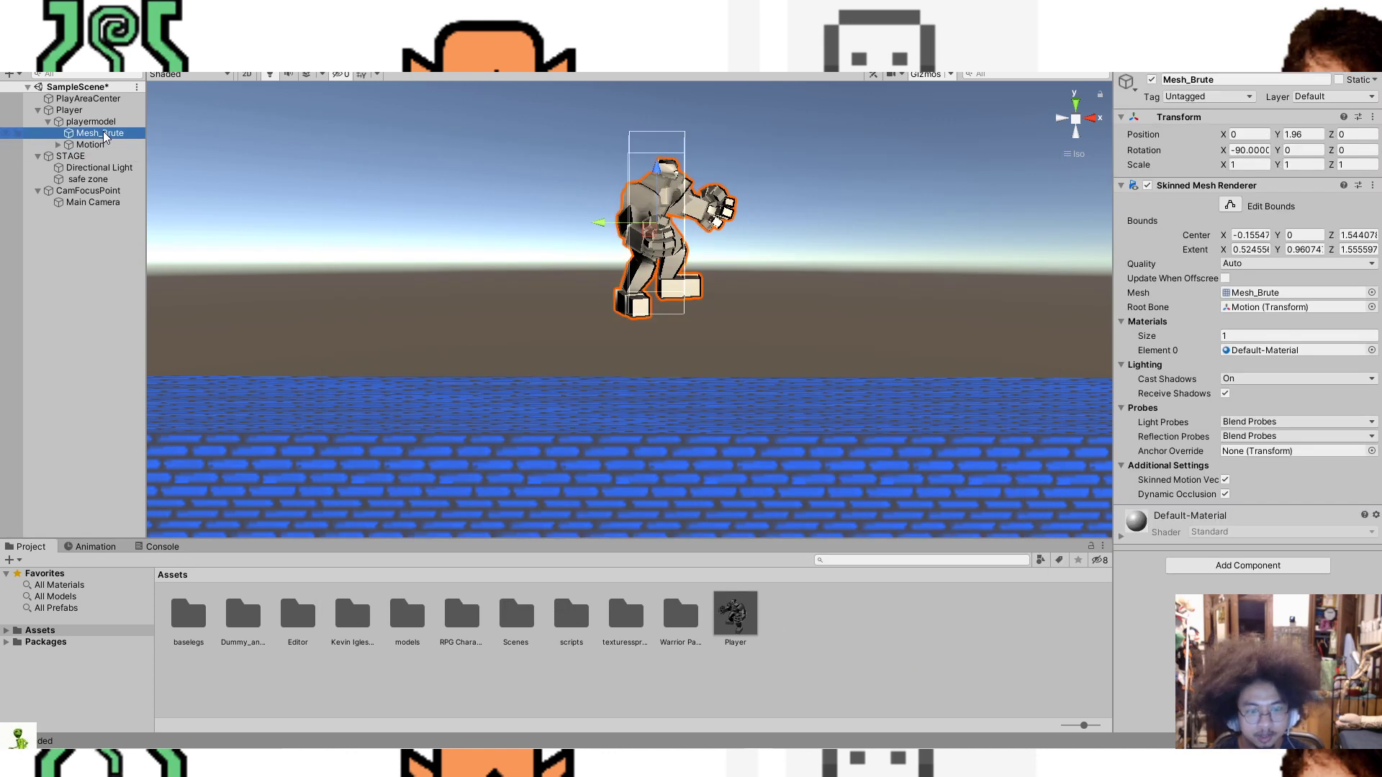
key("Delete")
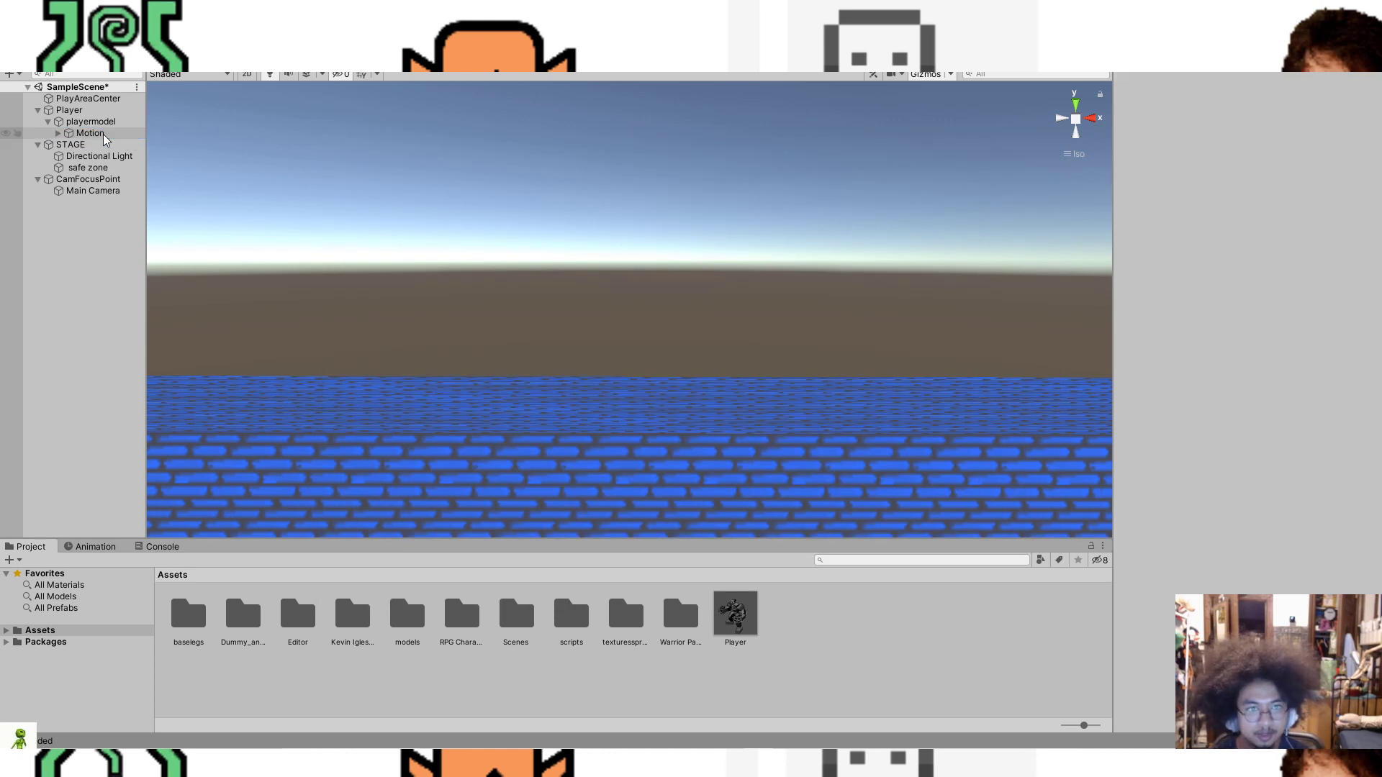
Step: Set the playermodel Animator's avatar to baseAvatar and its controller to None
left_click(63, 127)
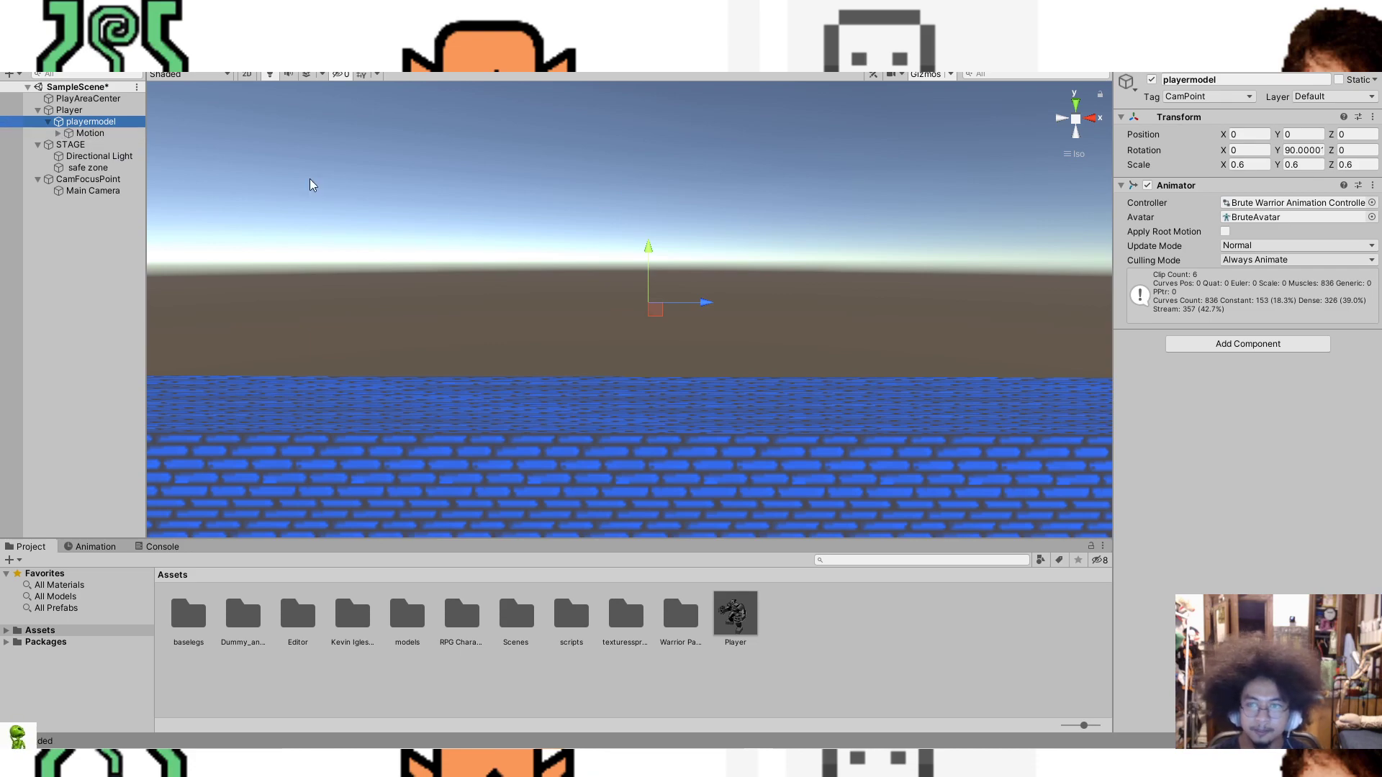
left_click(1372, 217)
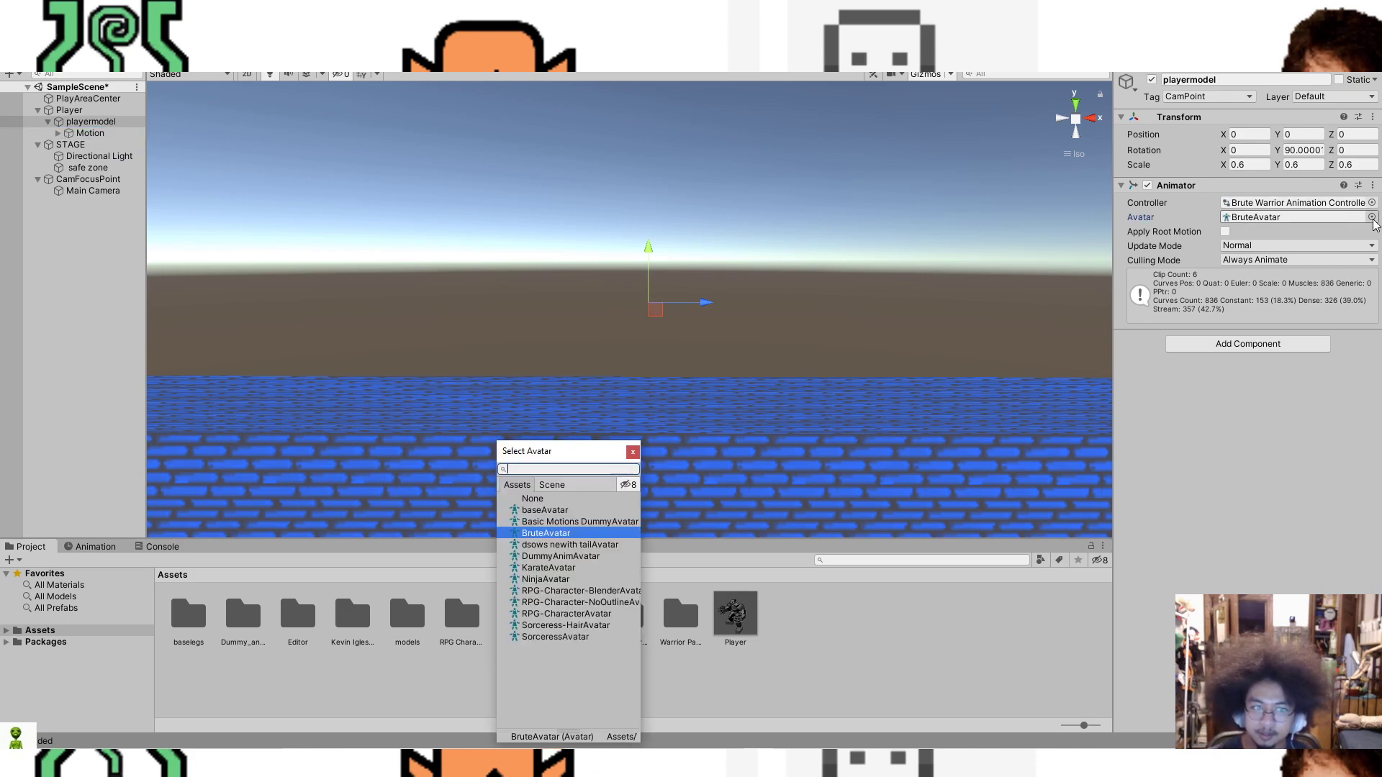
left_click(526, 510)
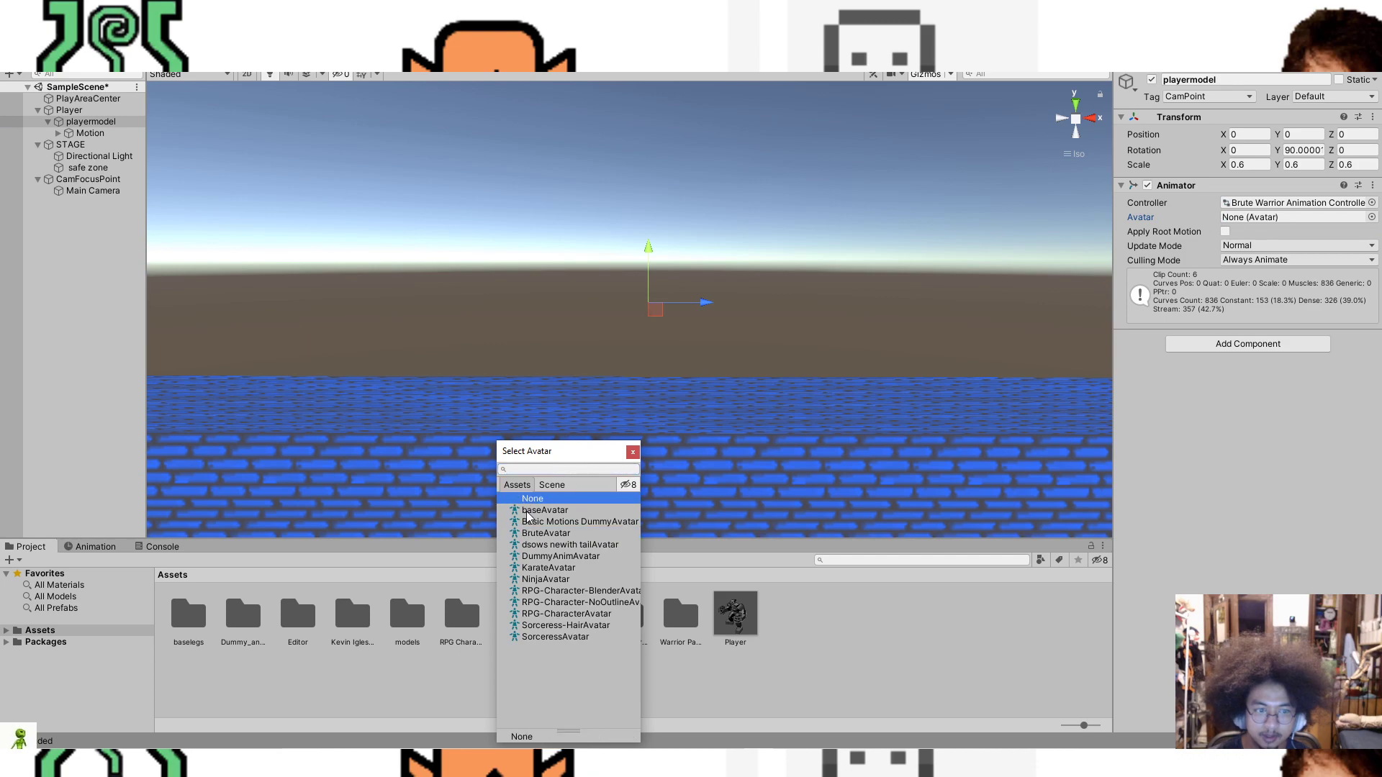
double_click(526, 511)
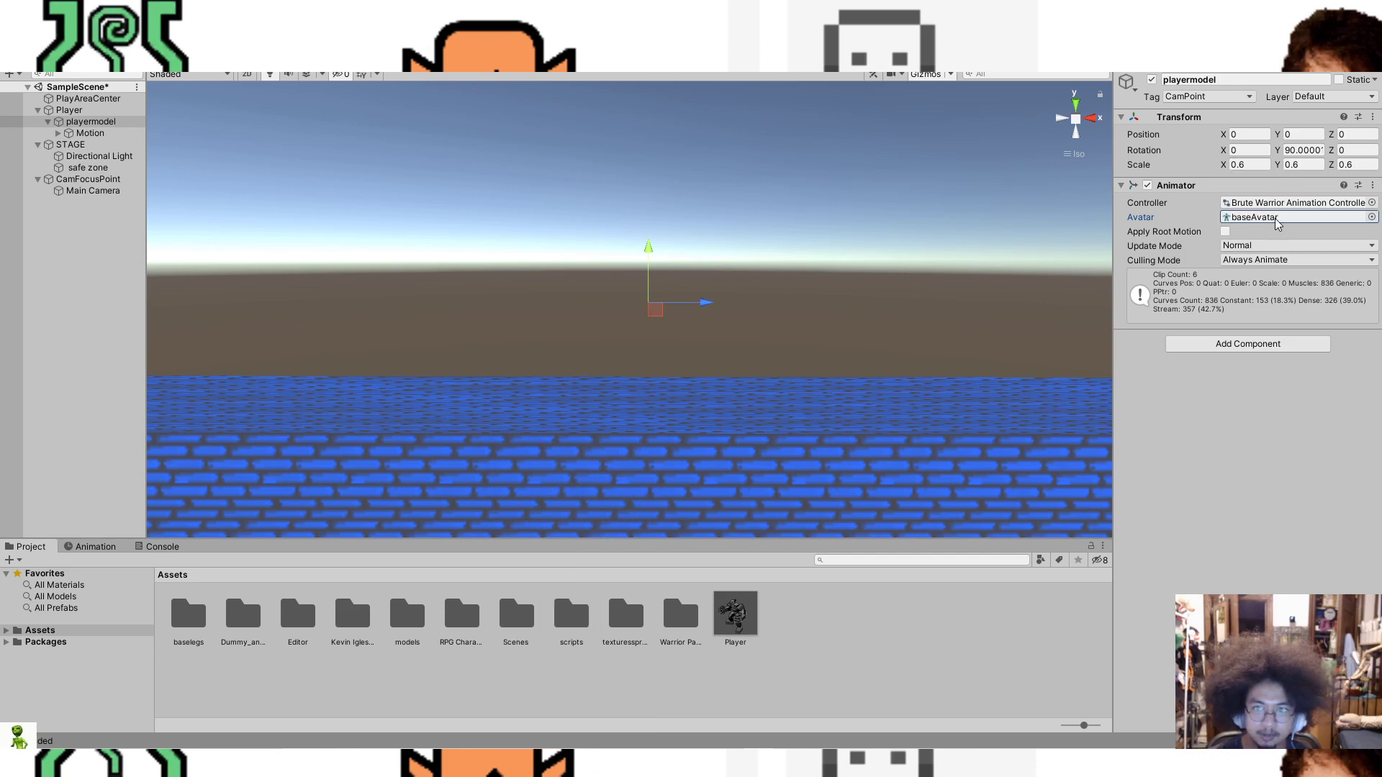
left_click(1371, 202)
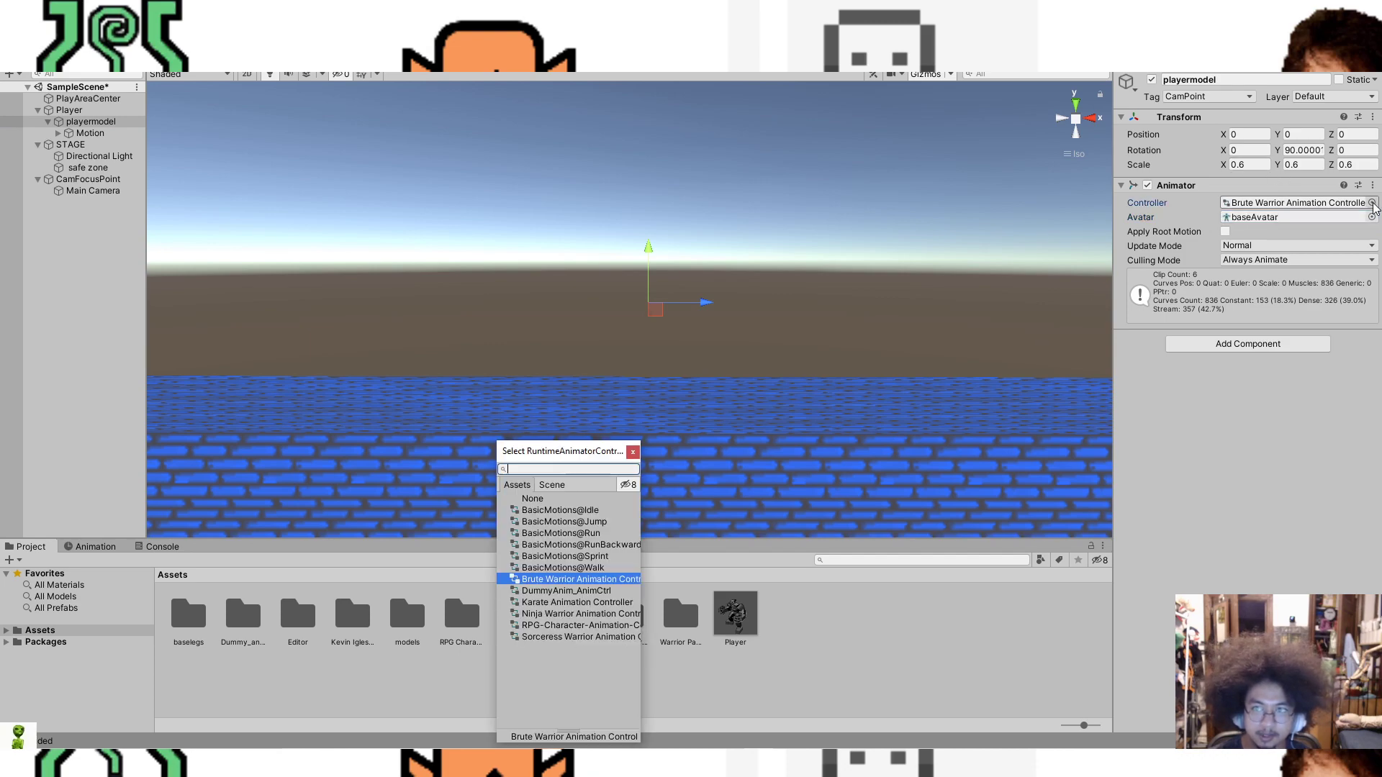
left_click(534, 502)
left_click(1225, 516)
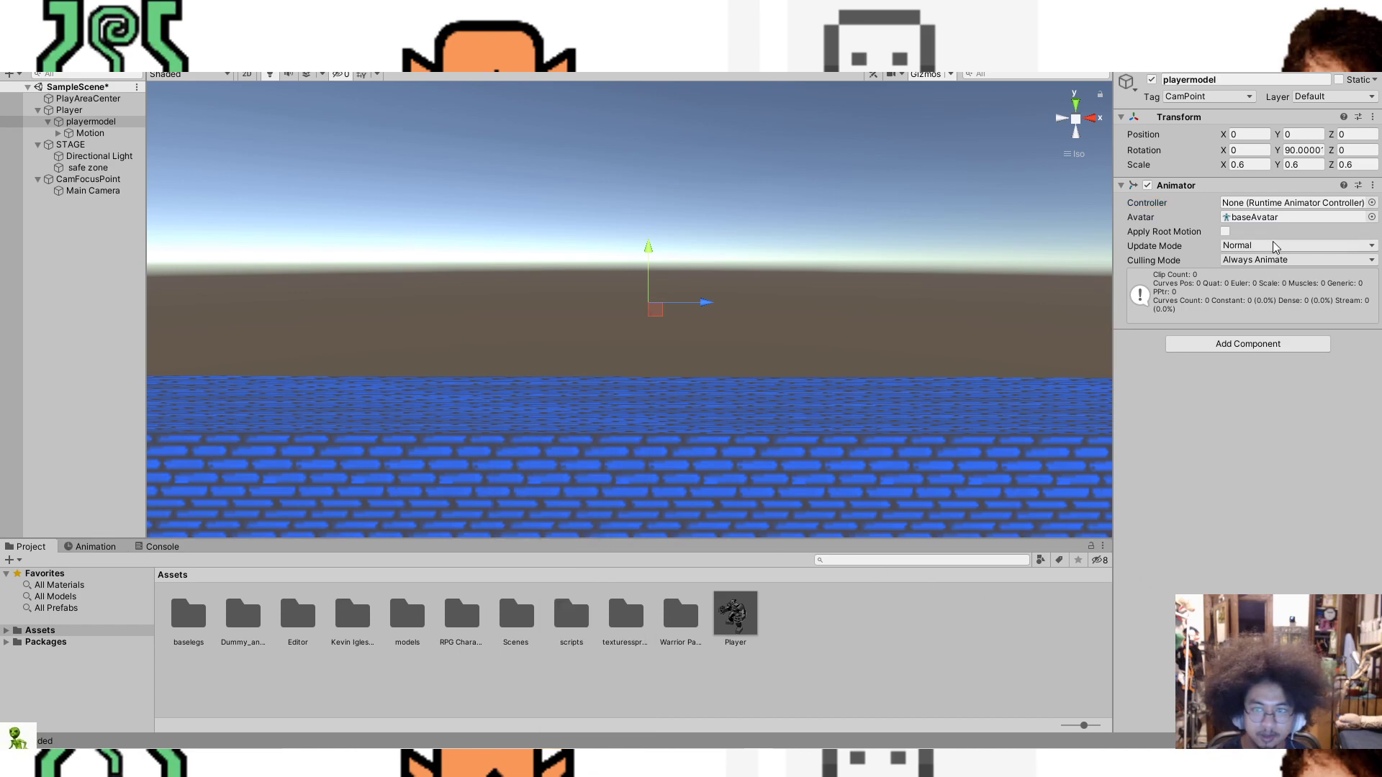
Step: Check the DummyAnim model's import settings and set the playermodel Animator's avatar to None
left_click(1370, 217)
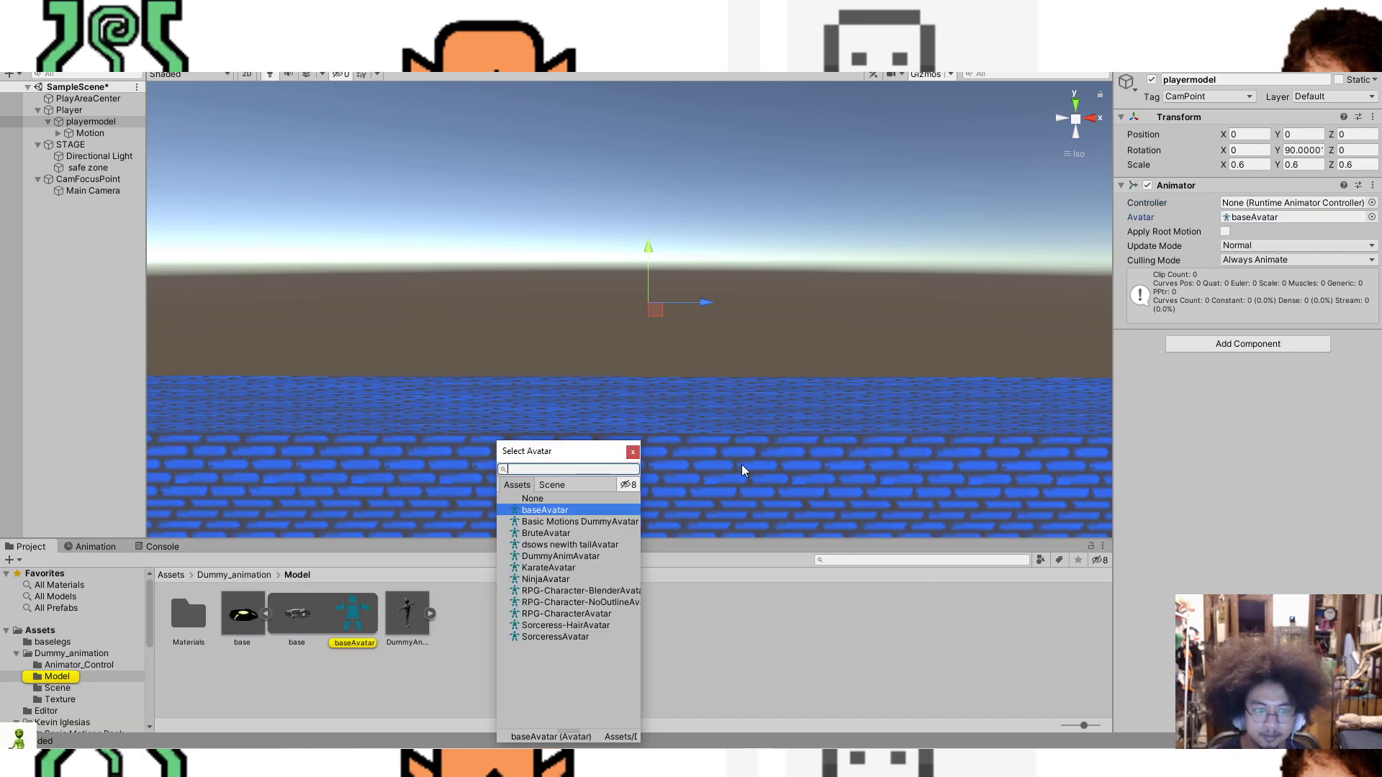
left_click(412, 628)
left_click(407, 624)
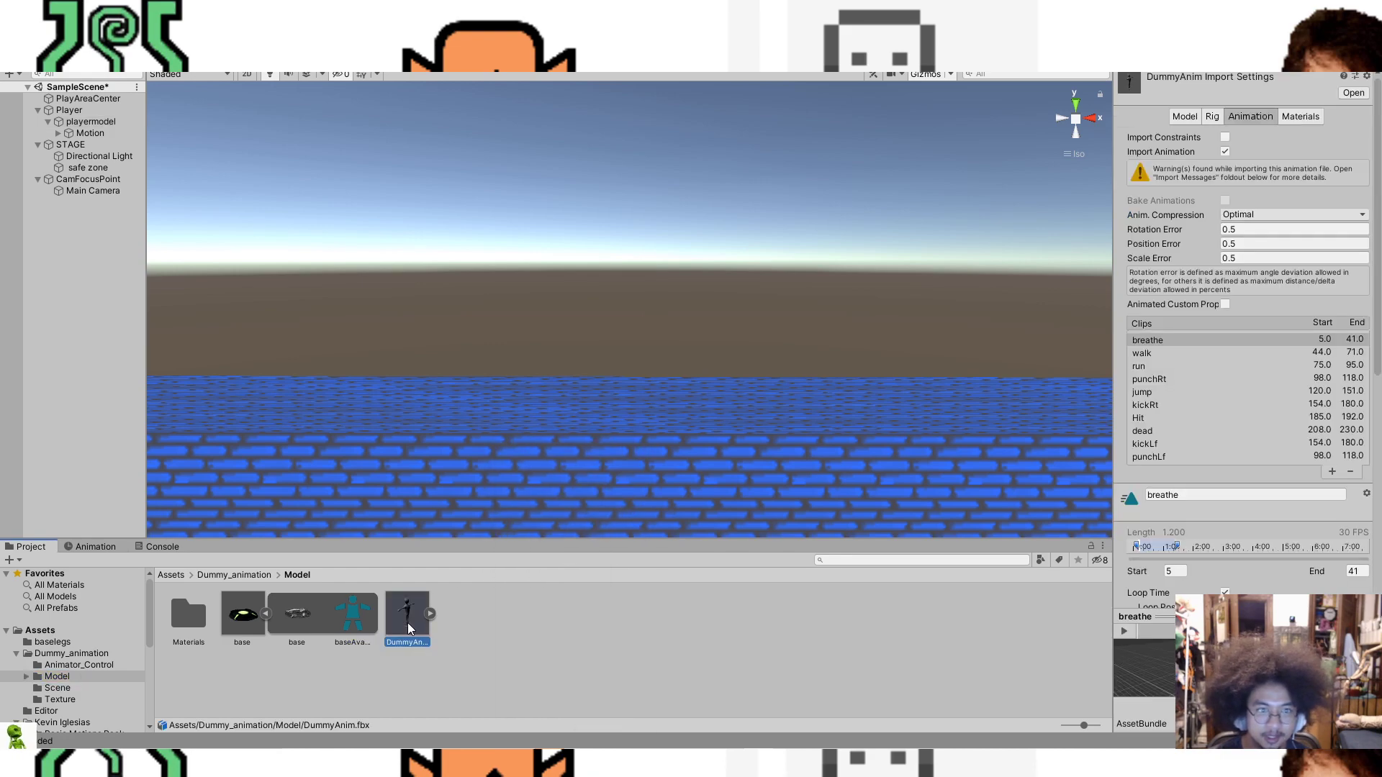
left_click(90, 134)
left_click(92, 122)
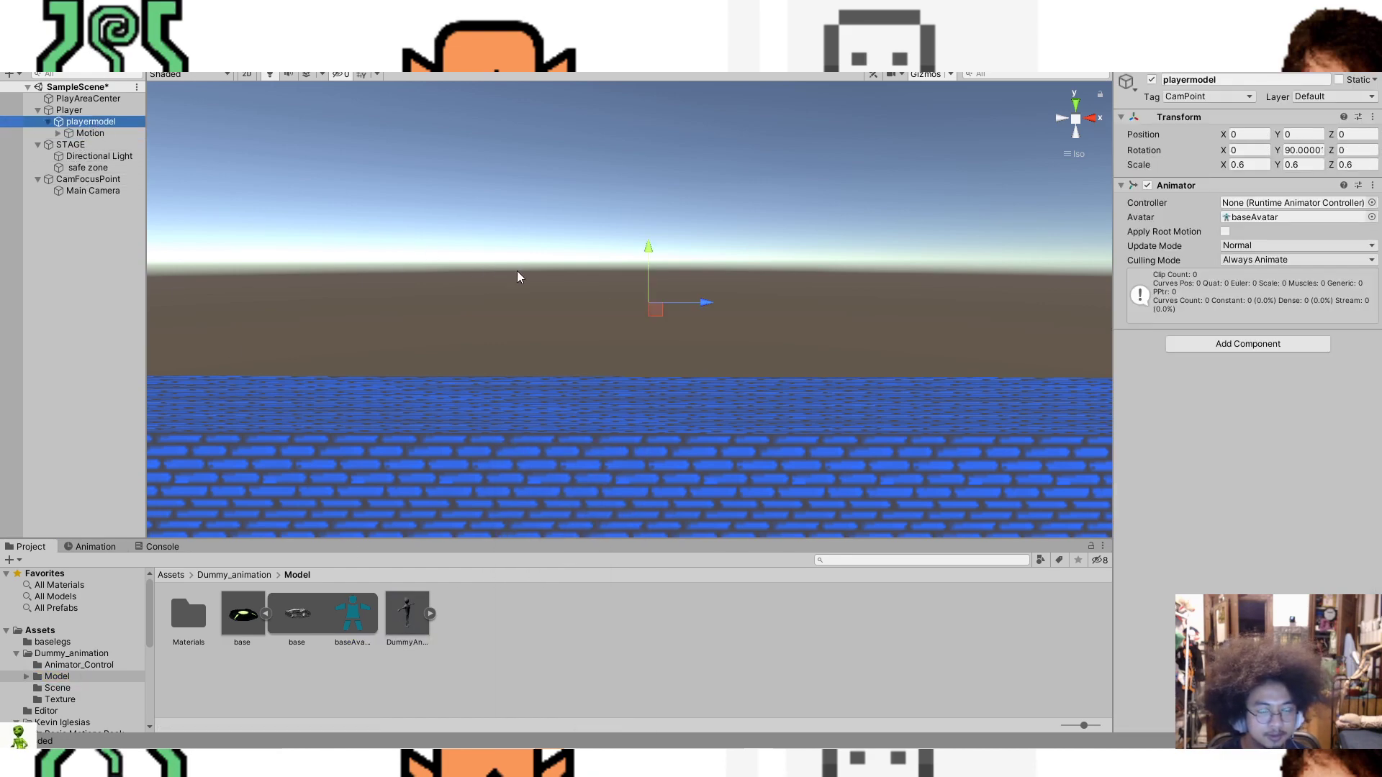
left_click(1371, 217)
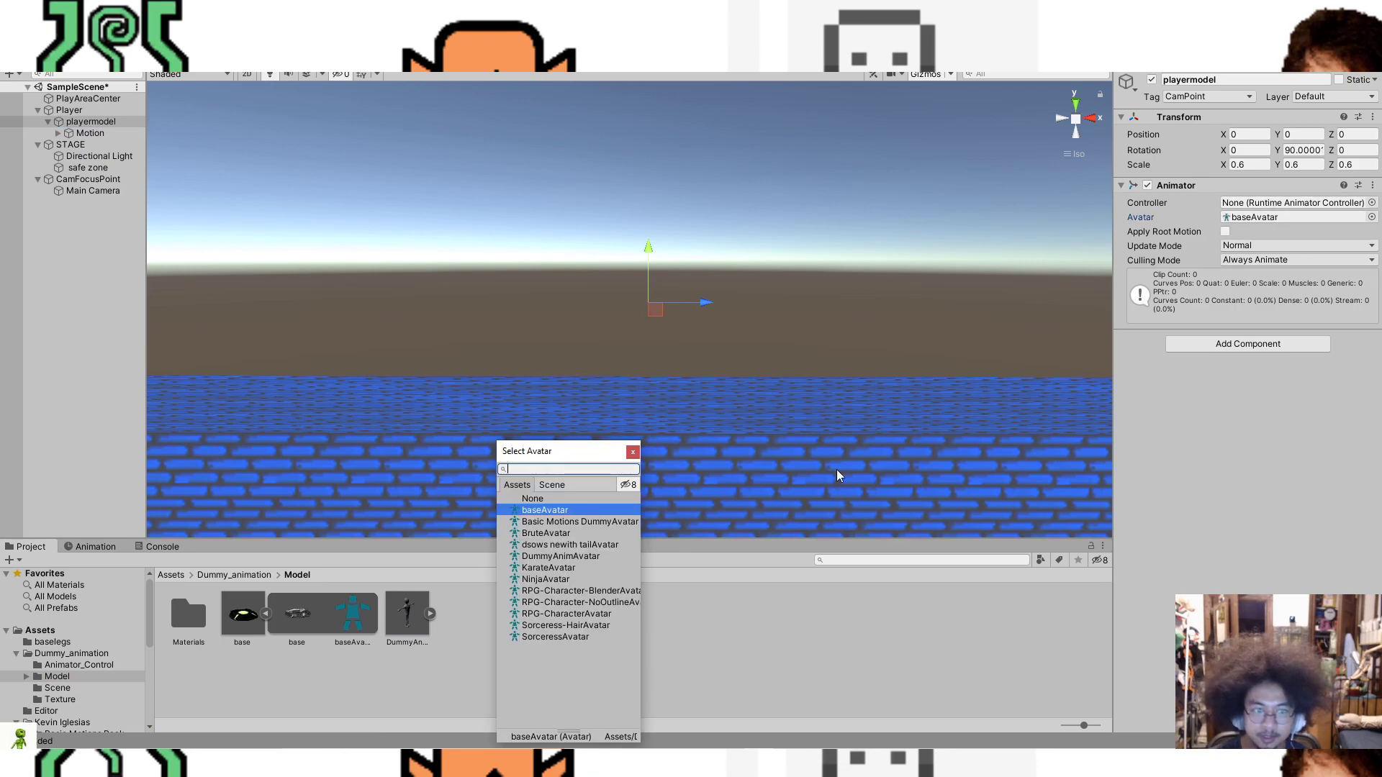
left_click(551, 499)
left_click(726, 641)
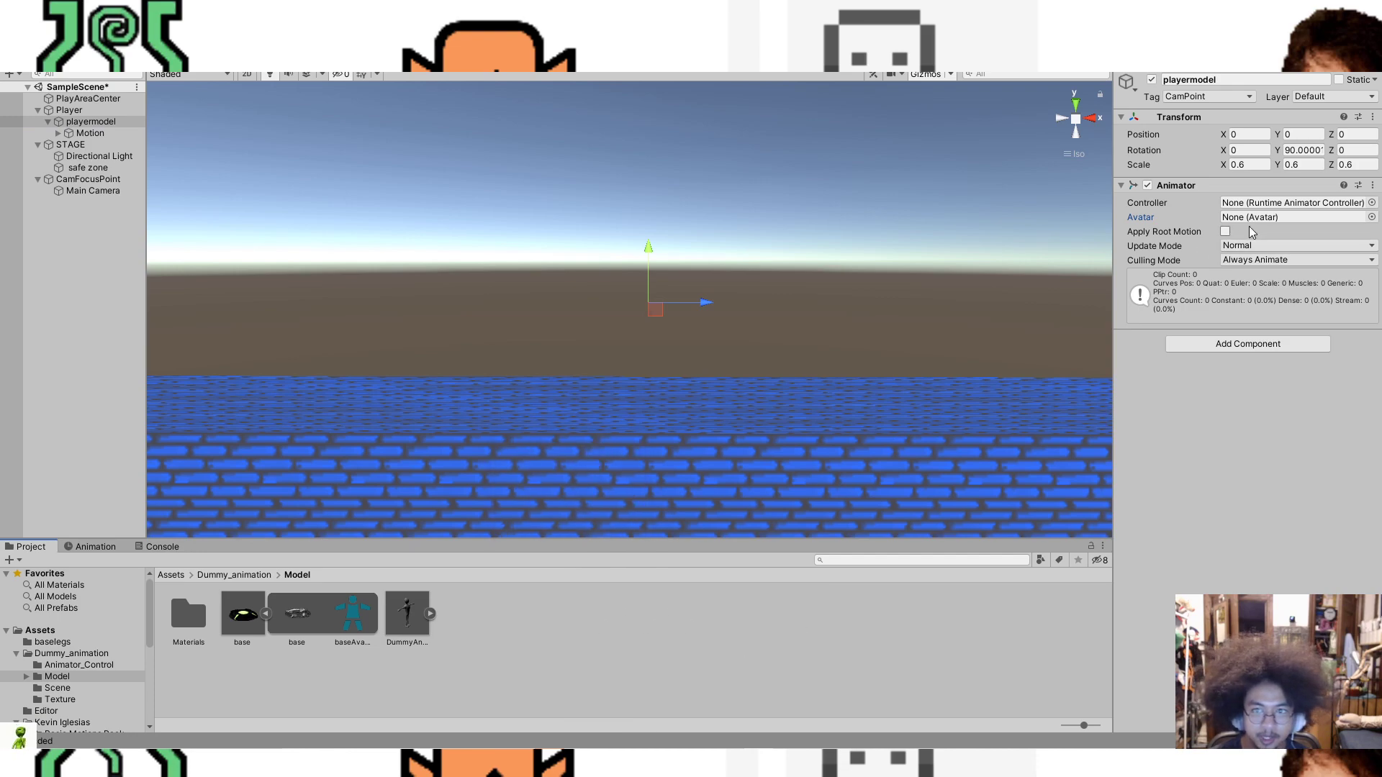
Step: Try to place the Baselegs_neut image from the baselegs folder into the scene
left_click(119, 136)
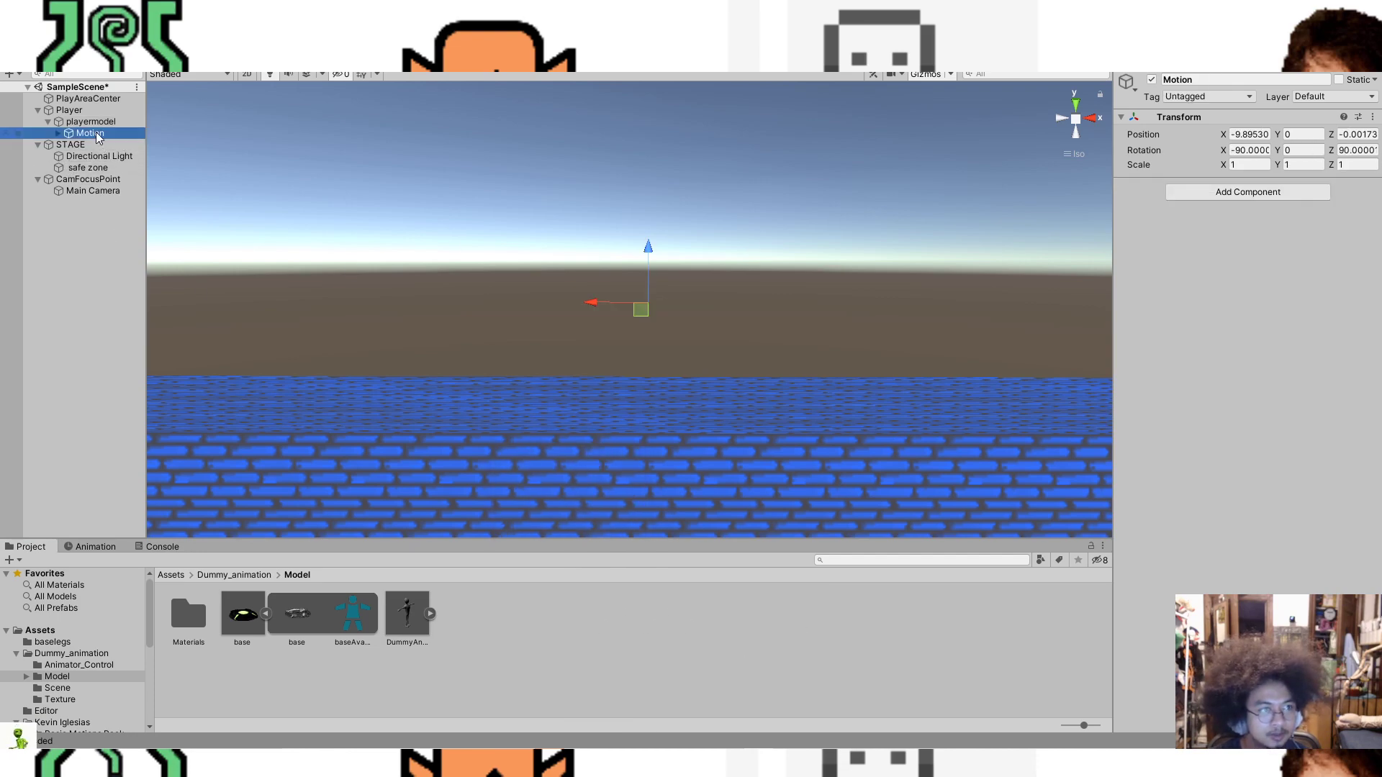
key("Up")
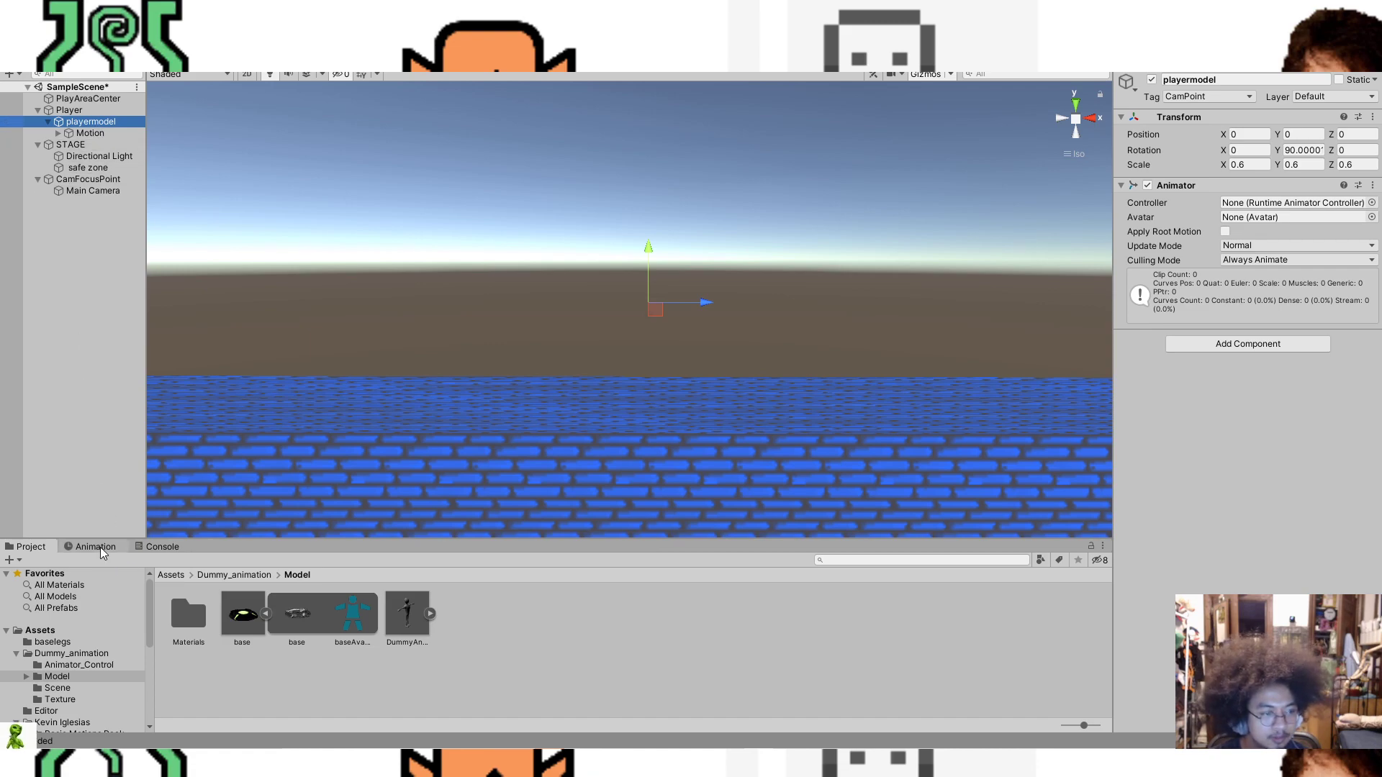
left_click(71, 645)
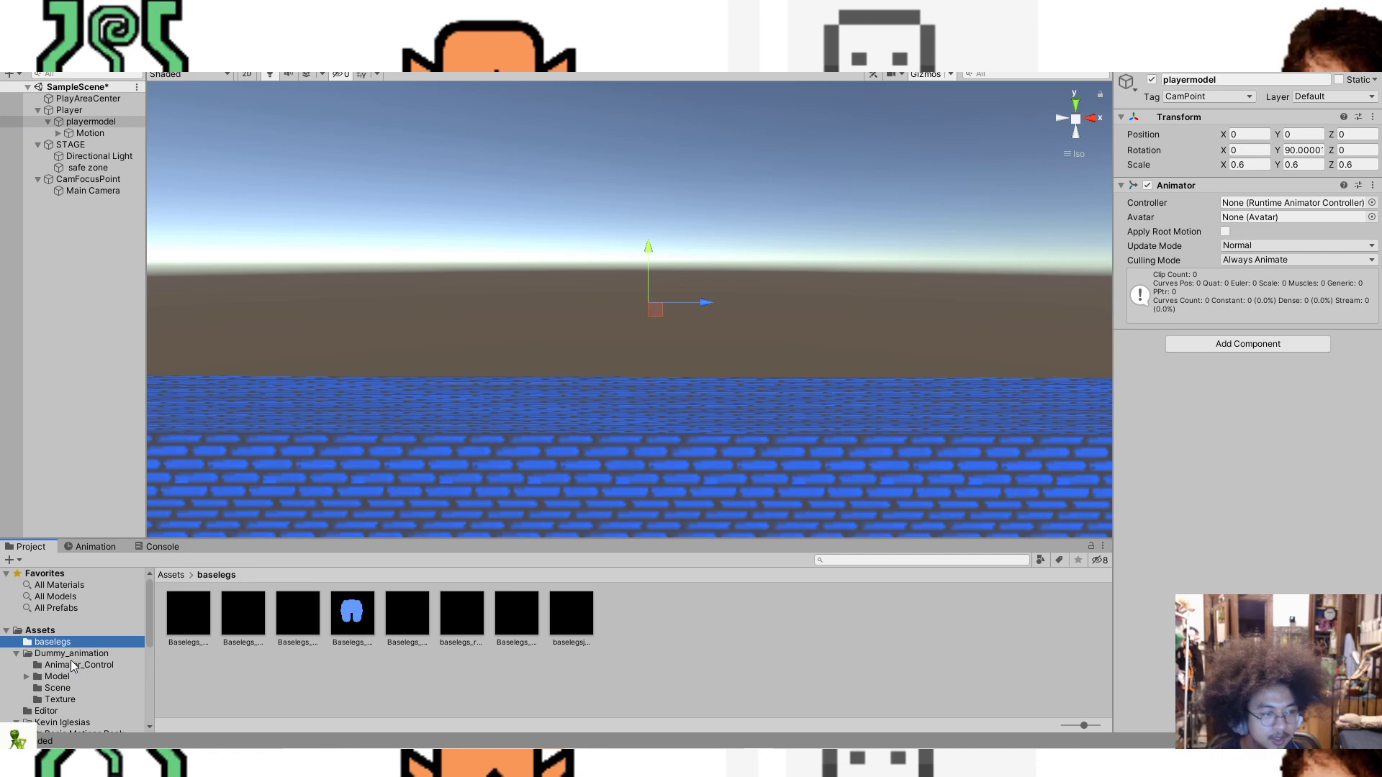
left_click(351, 625)
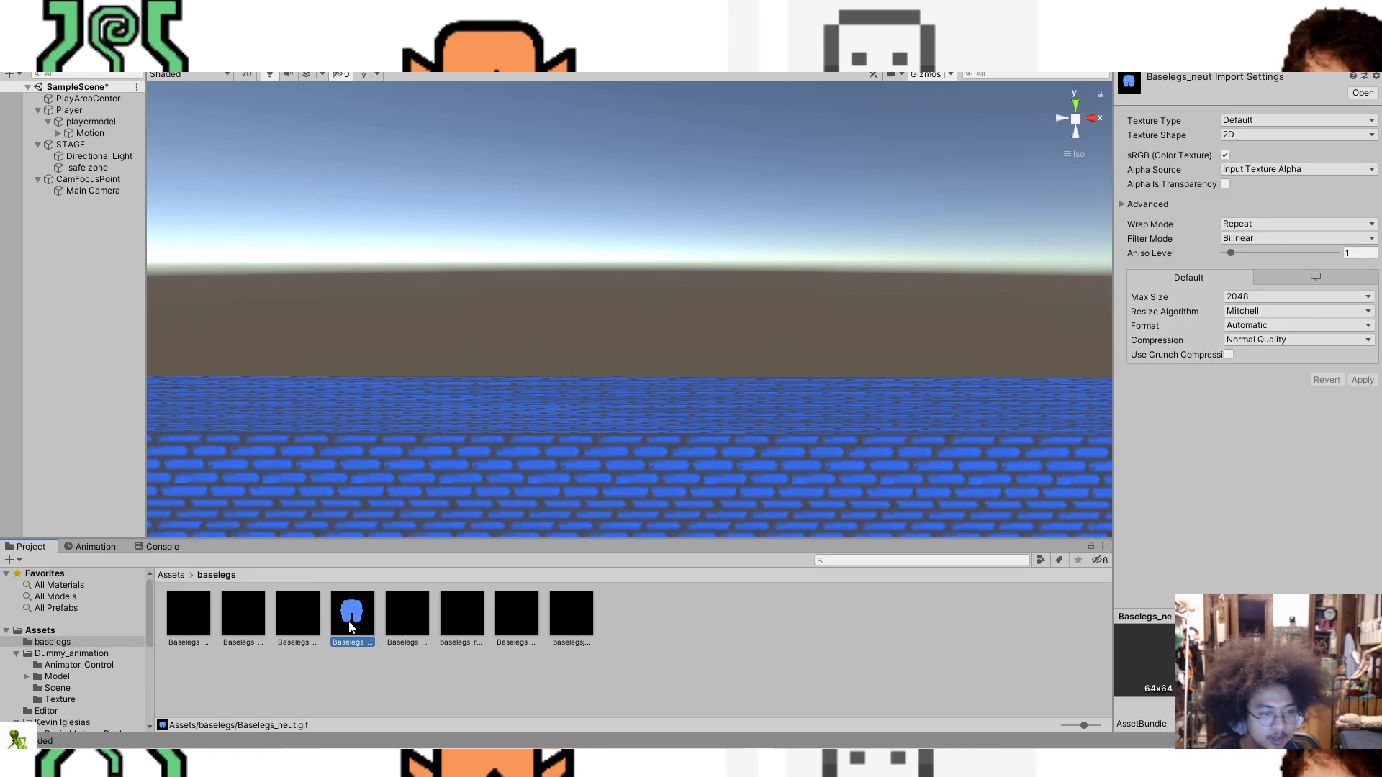
left_click_drag(357, 617, 443, 403)
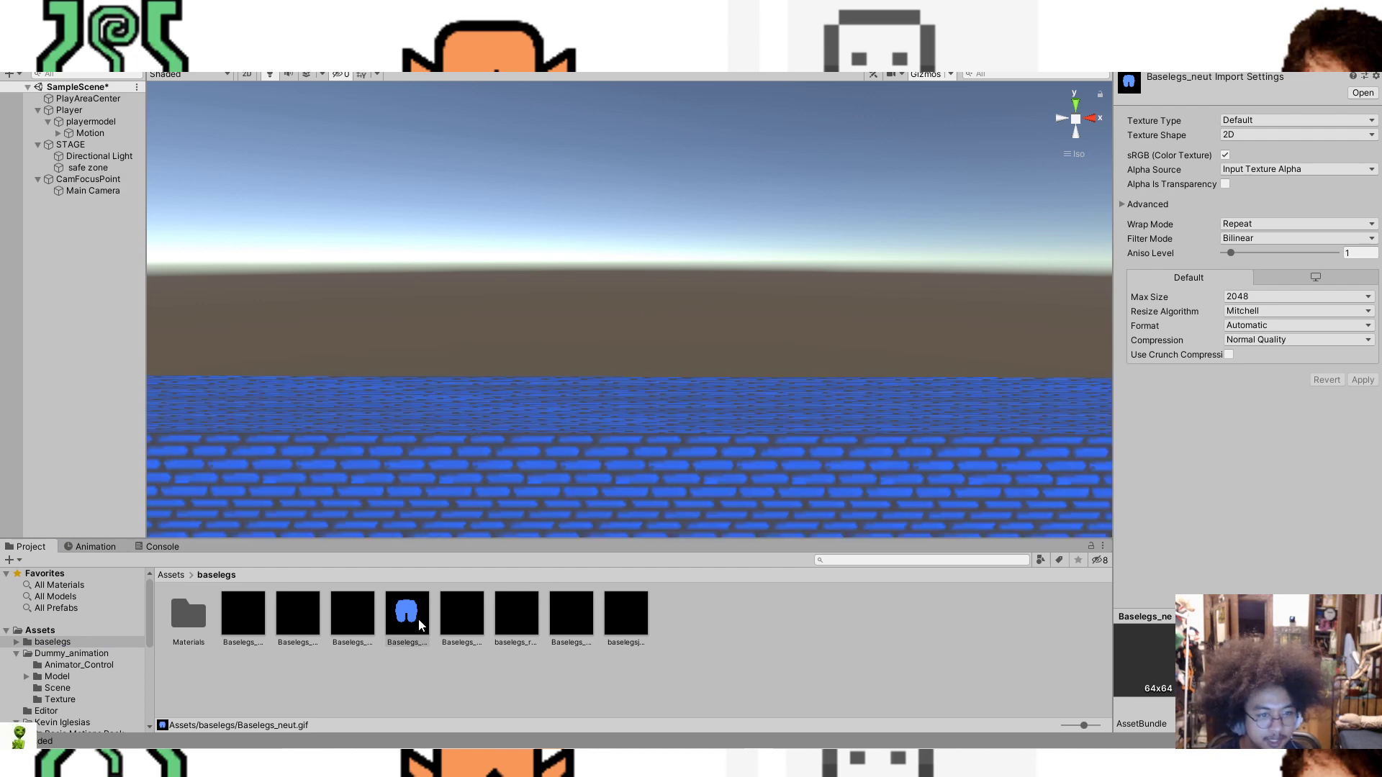
left_click_drag(408, 633, 784, 634)
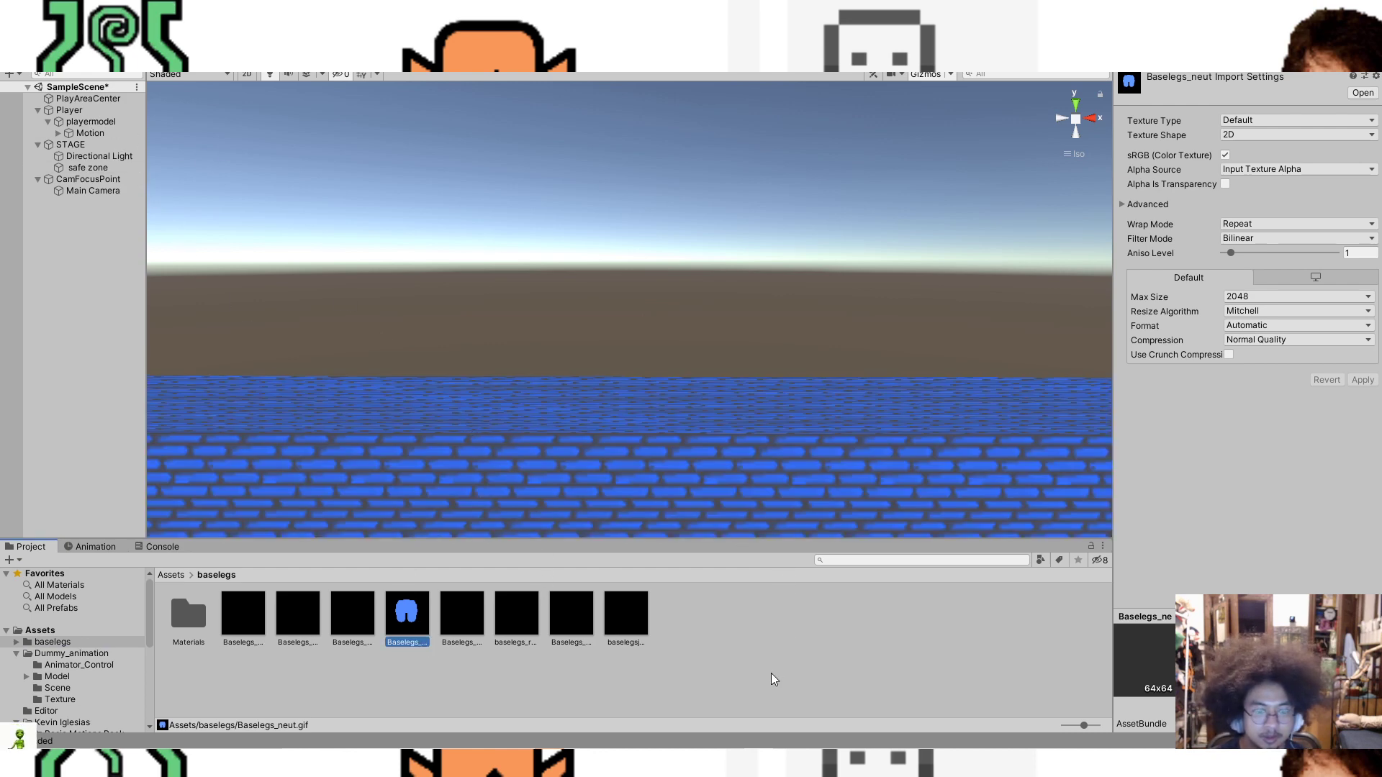
Step: Look through the animator controllers available for the playermodel object
left_click(85, 120)
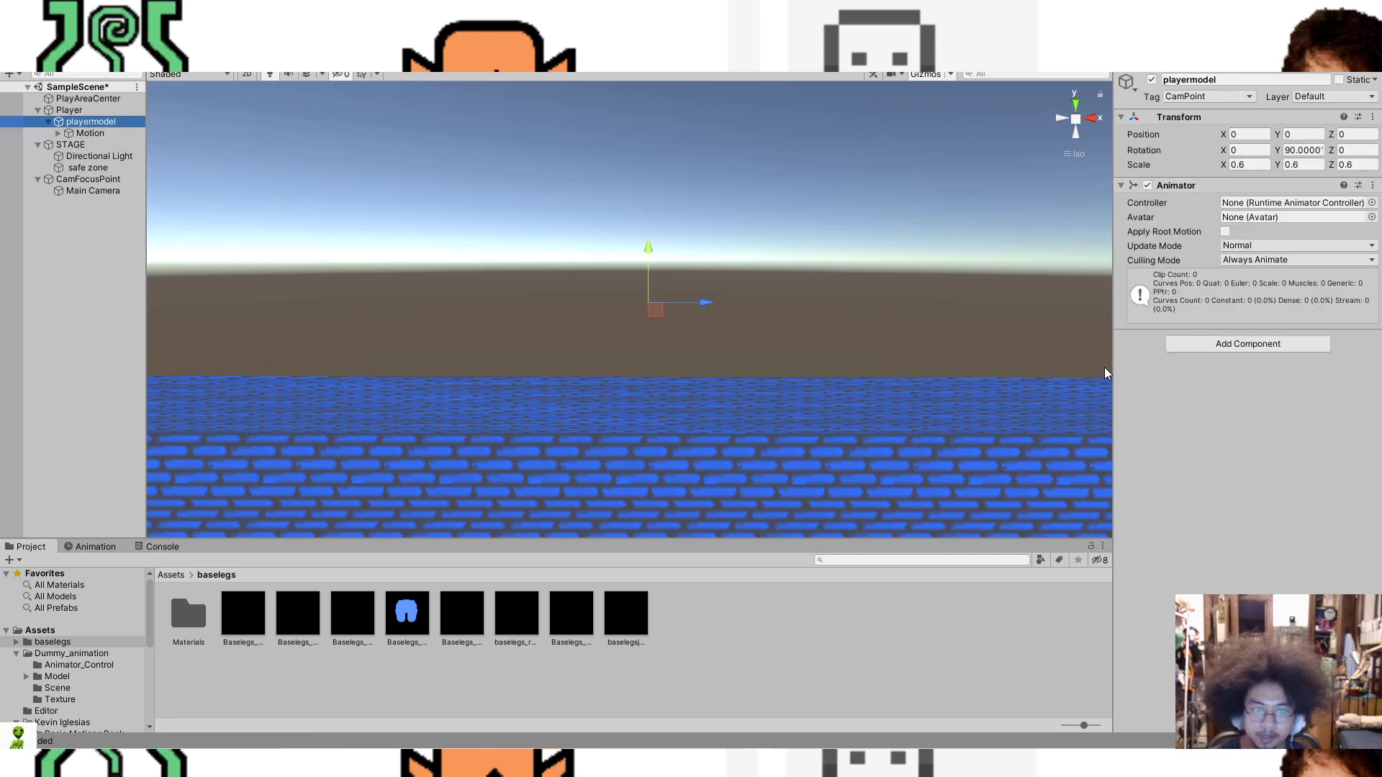
left_click(1360, 61)
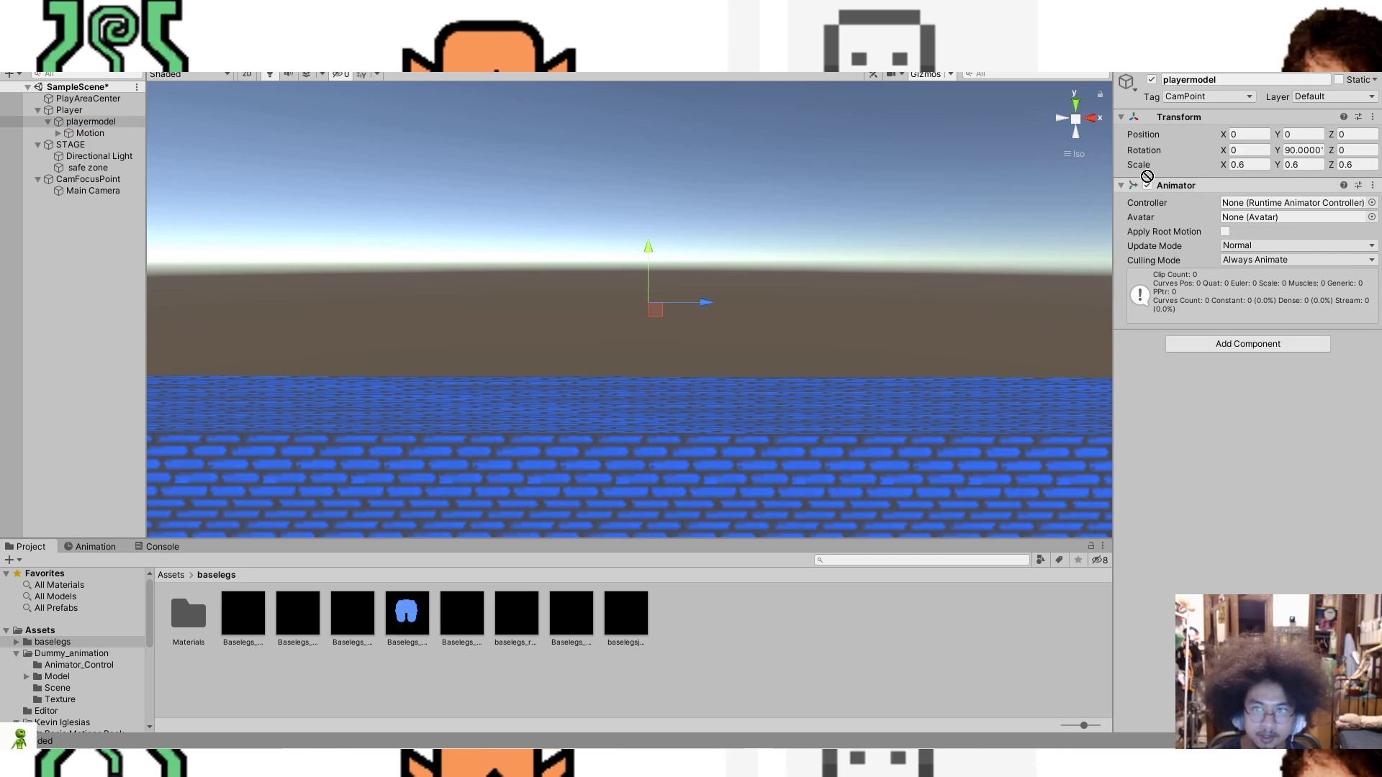
left_click(1371, 204)
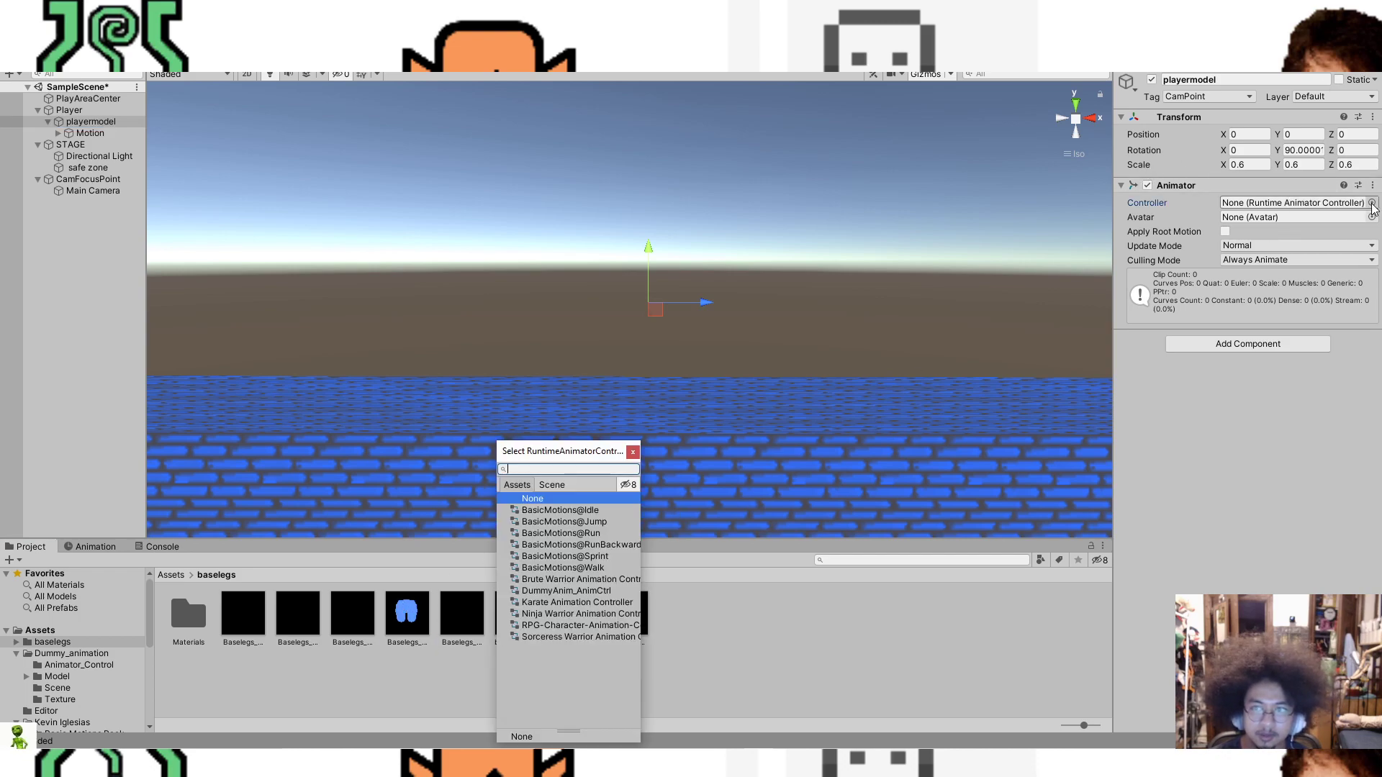
Step: Switch to the web browser and search Google for "unity how to make a 2d character in 3d world"
left_click(439, 763)
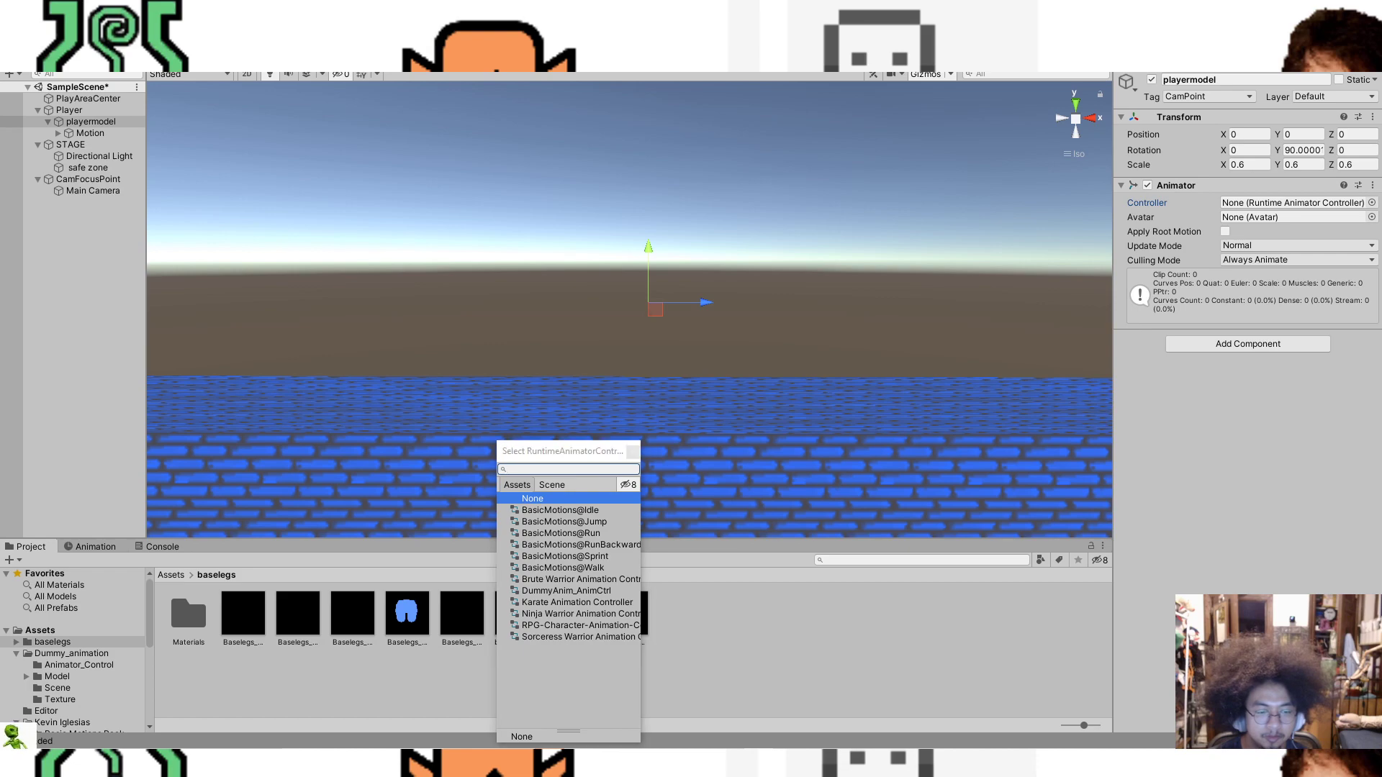
left_click(349, 705)
left_click(778, 11)
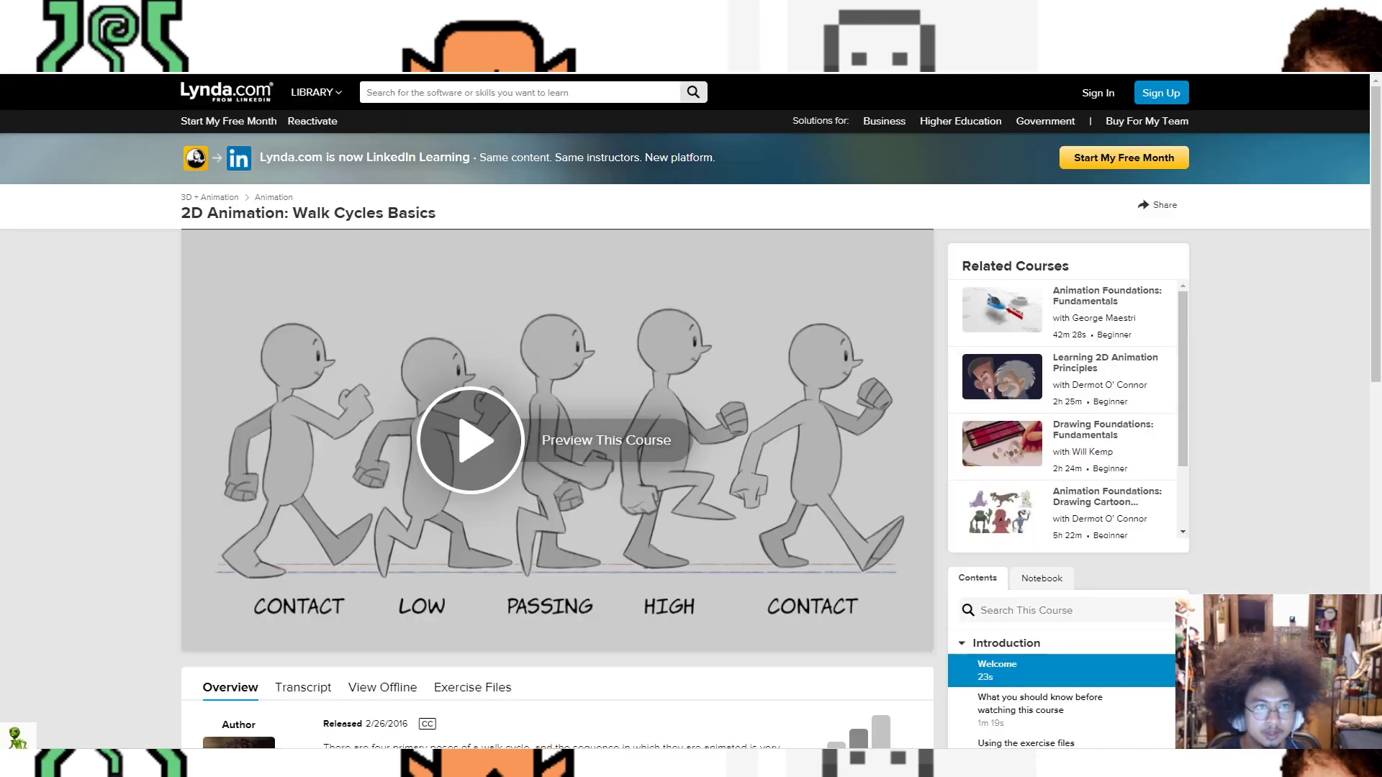
key("ctrl+l")
type("unity")
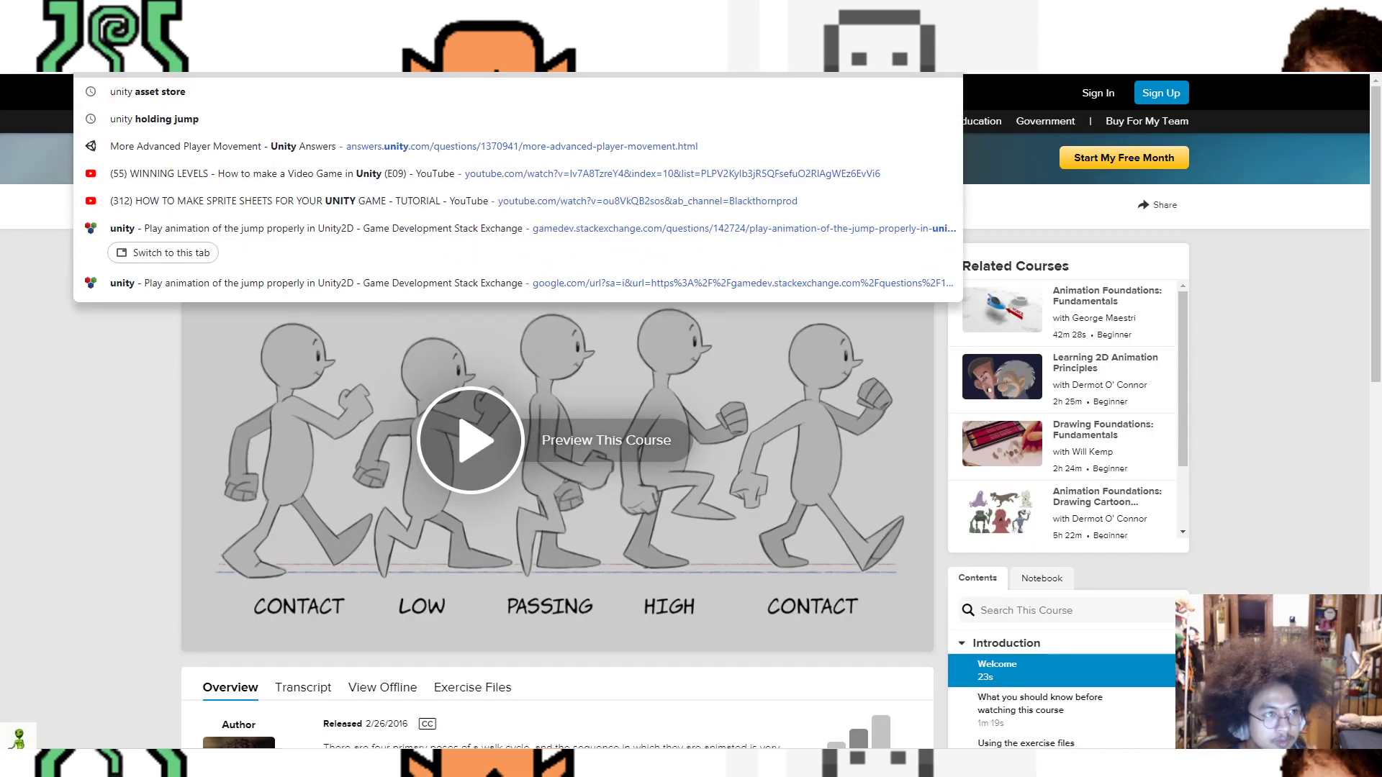
type(" how to")
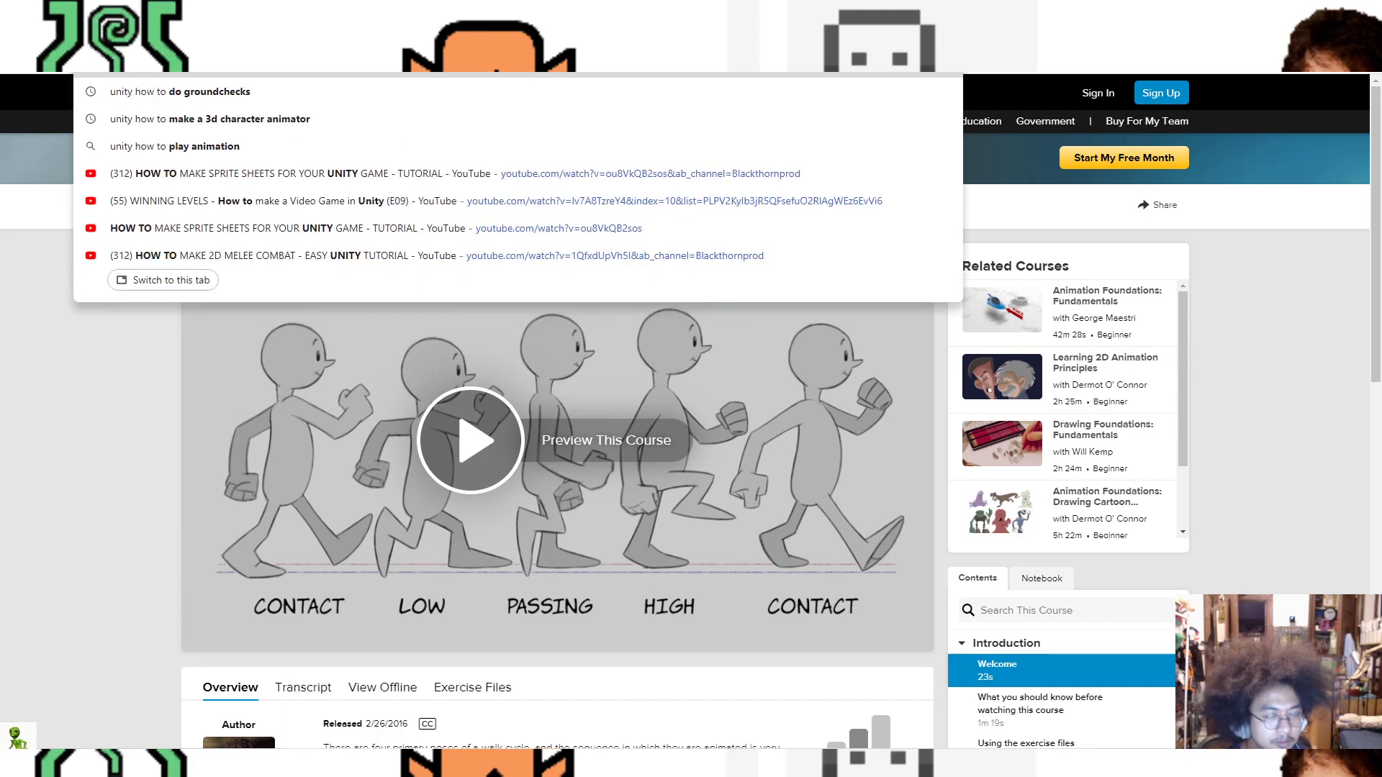
type(" make a 2d")
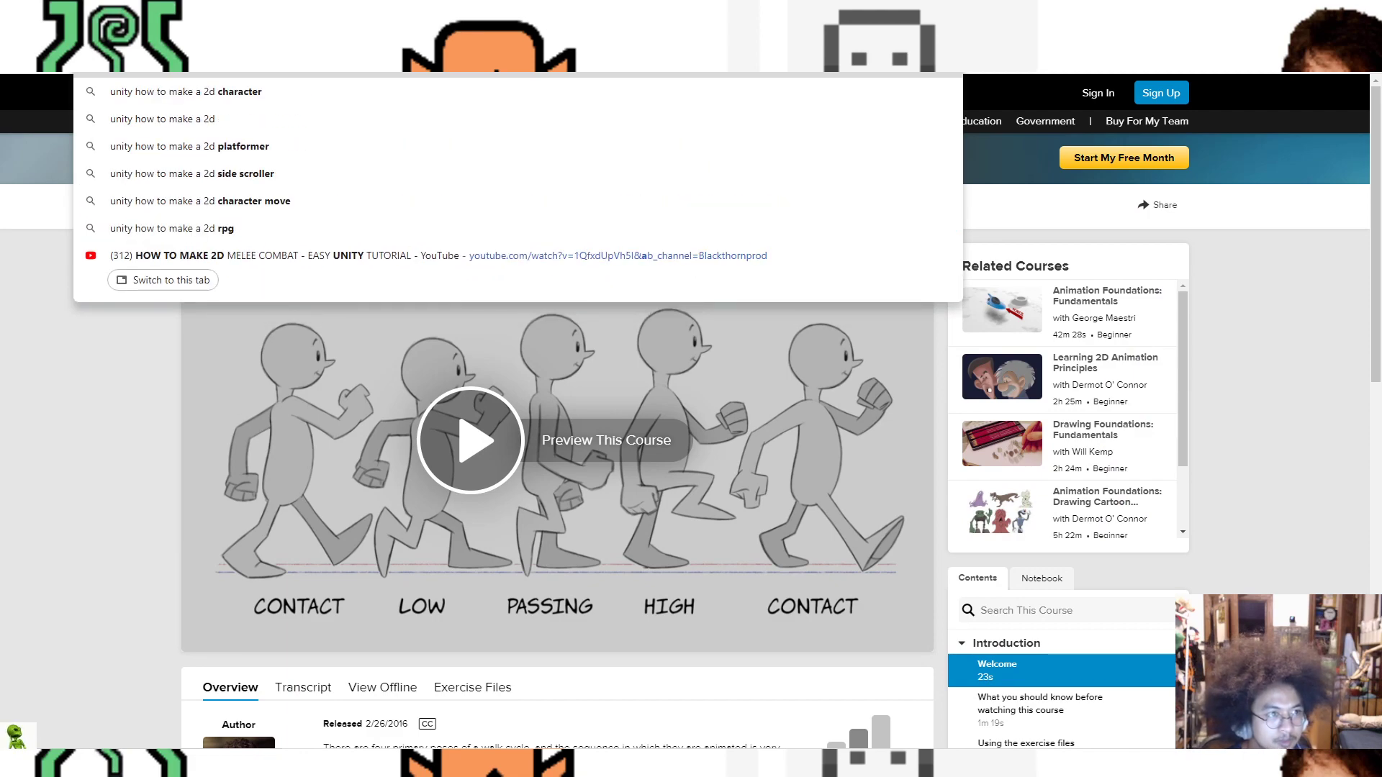
type(" chara")
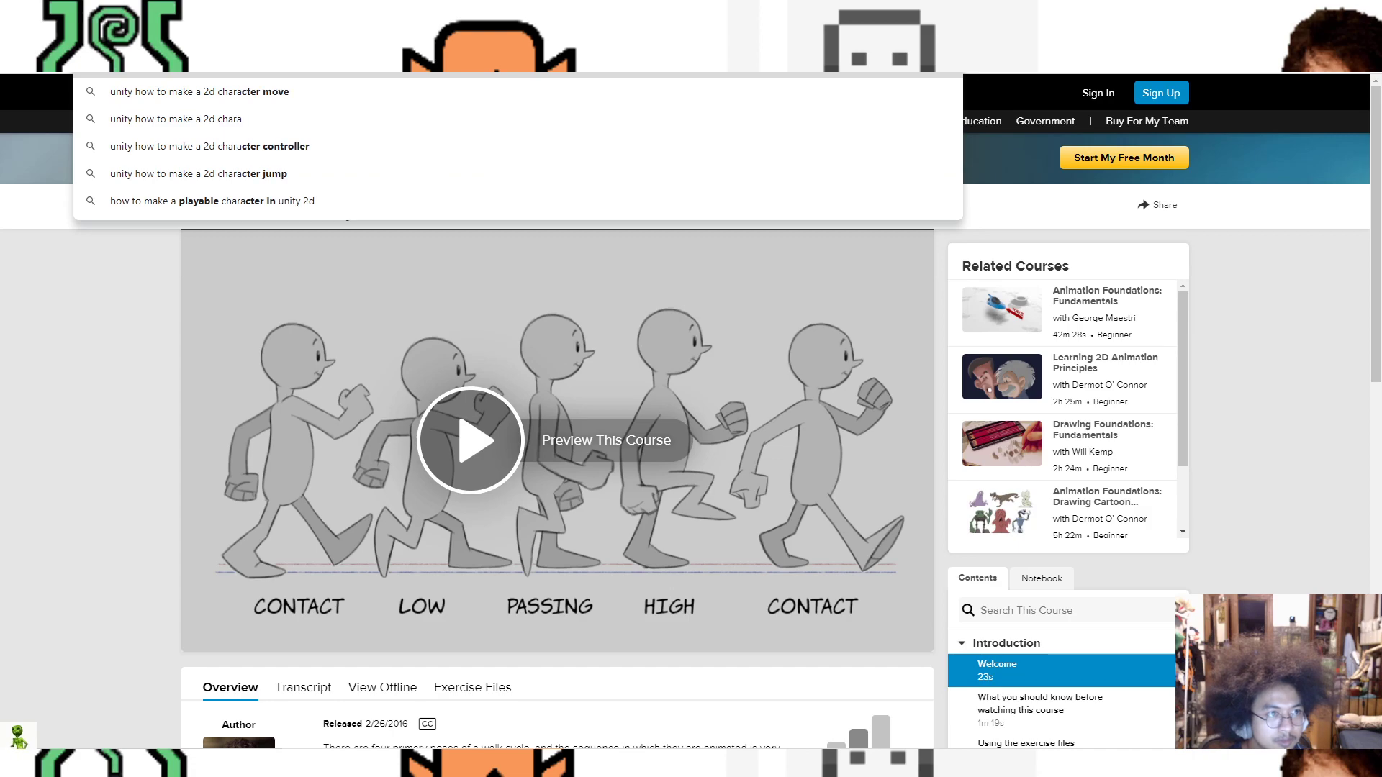
type("cter in")
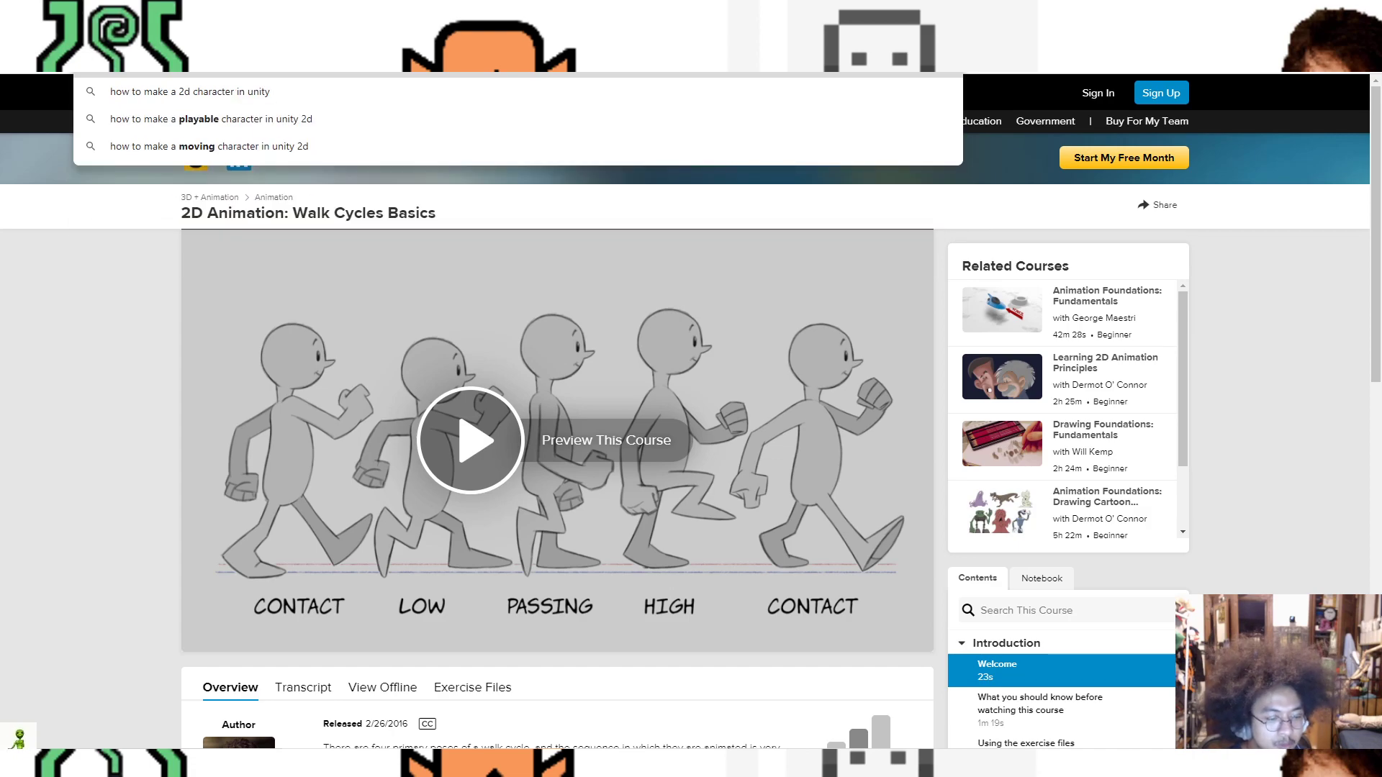
type(" 3d")
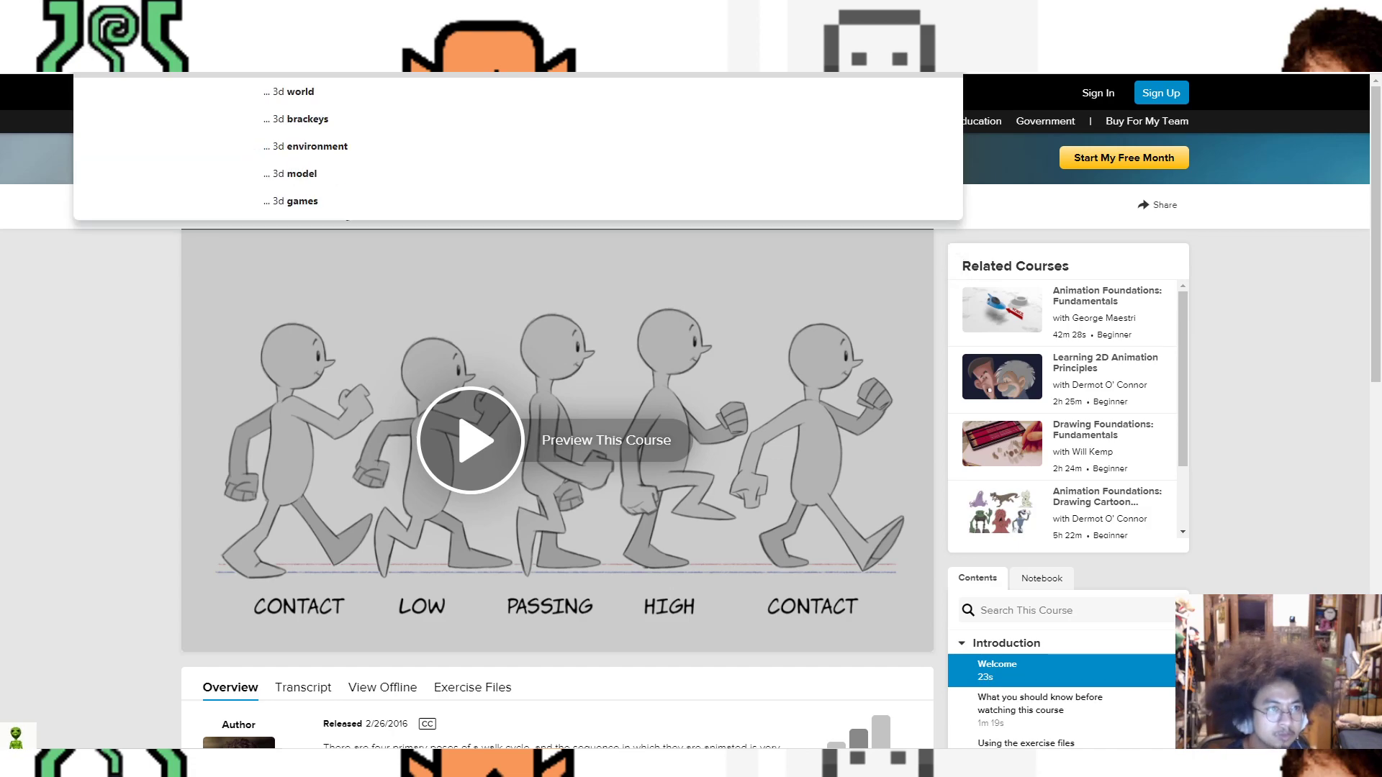
left_click(325, 82)
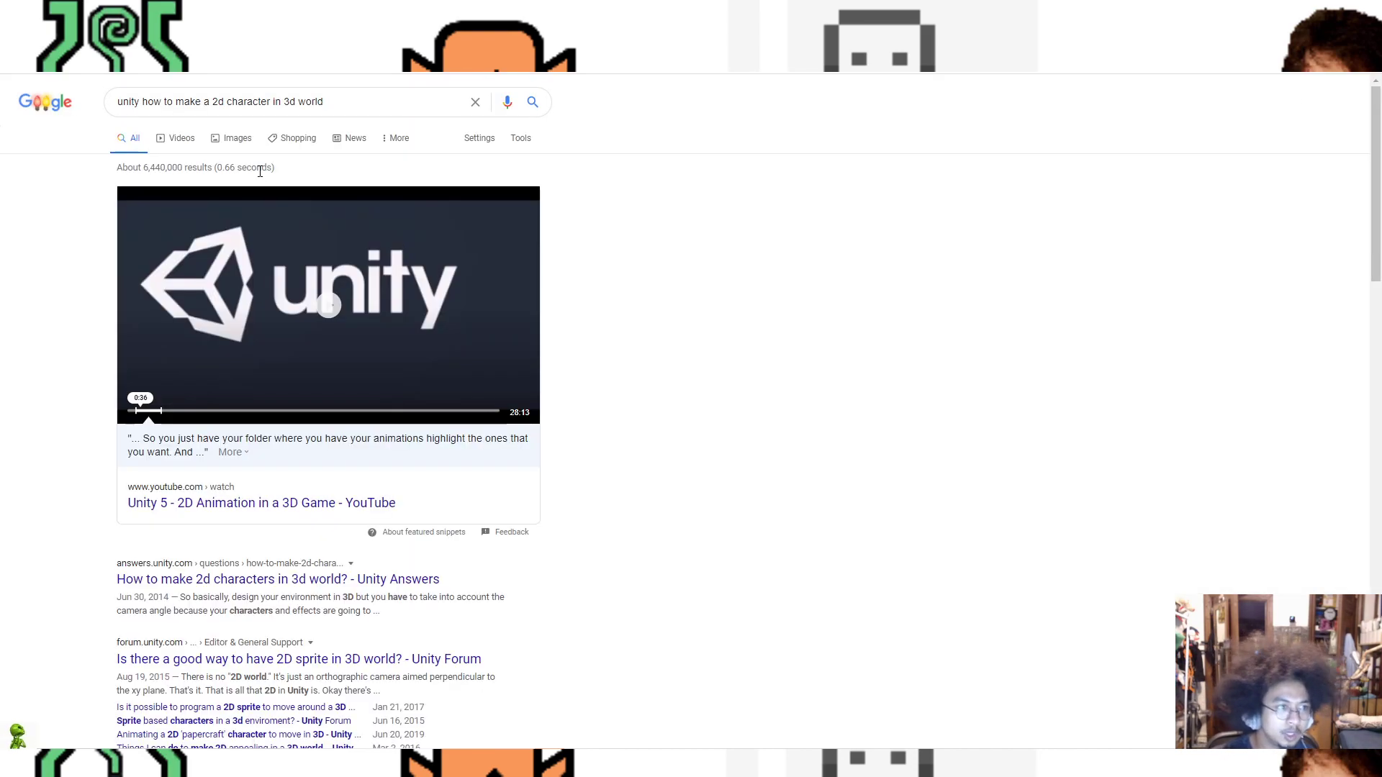
Step: Open the YouTube video "Unity 5 - 2D Animation in a 3D Game", skip the ad and skim ahead to the gameplay demonstration near 25:58
left_click(243, 508)
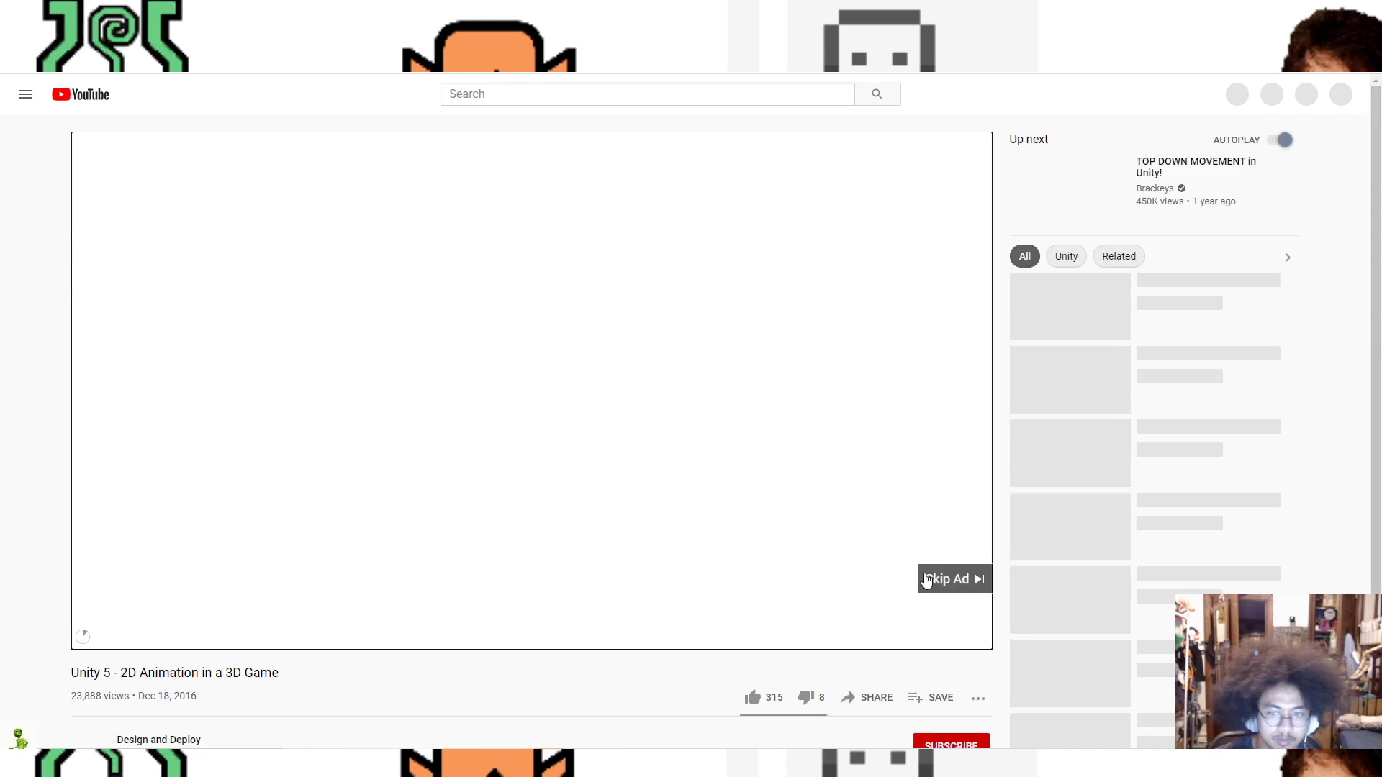
left_click(935, 580)
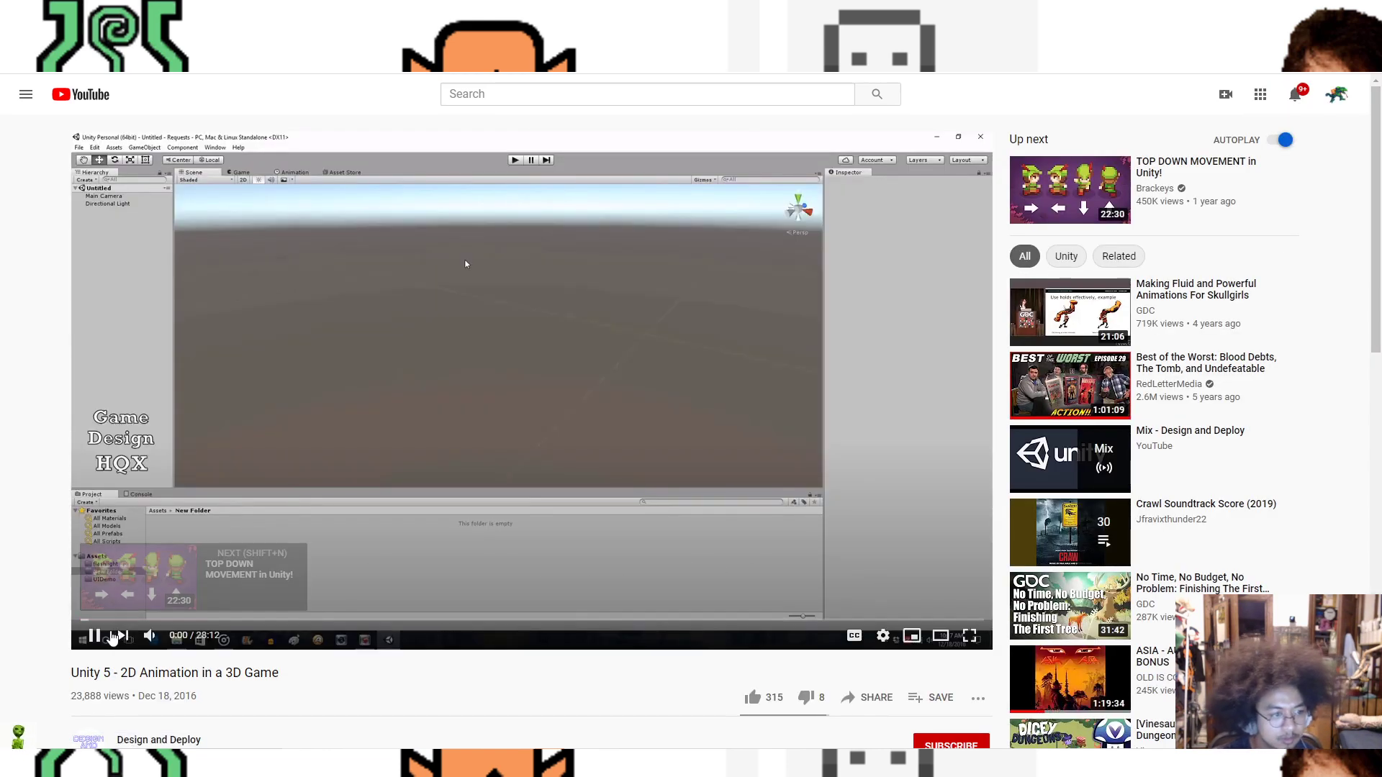
left_click(94, 620)
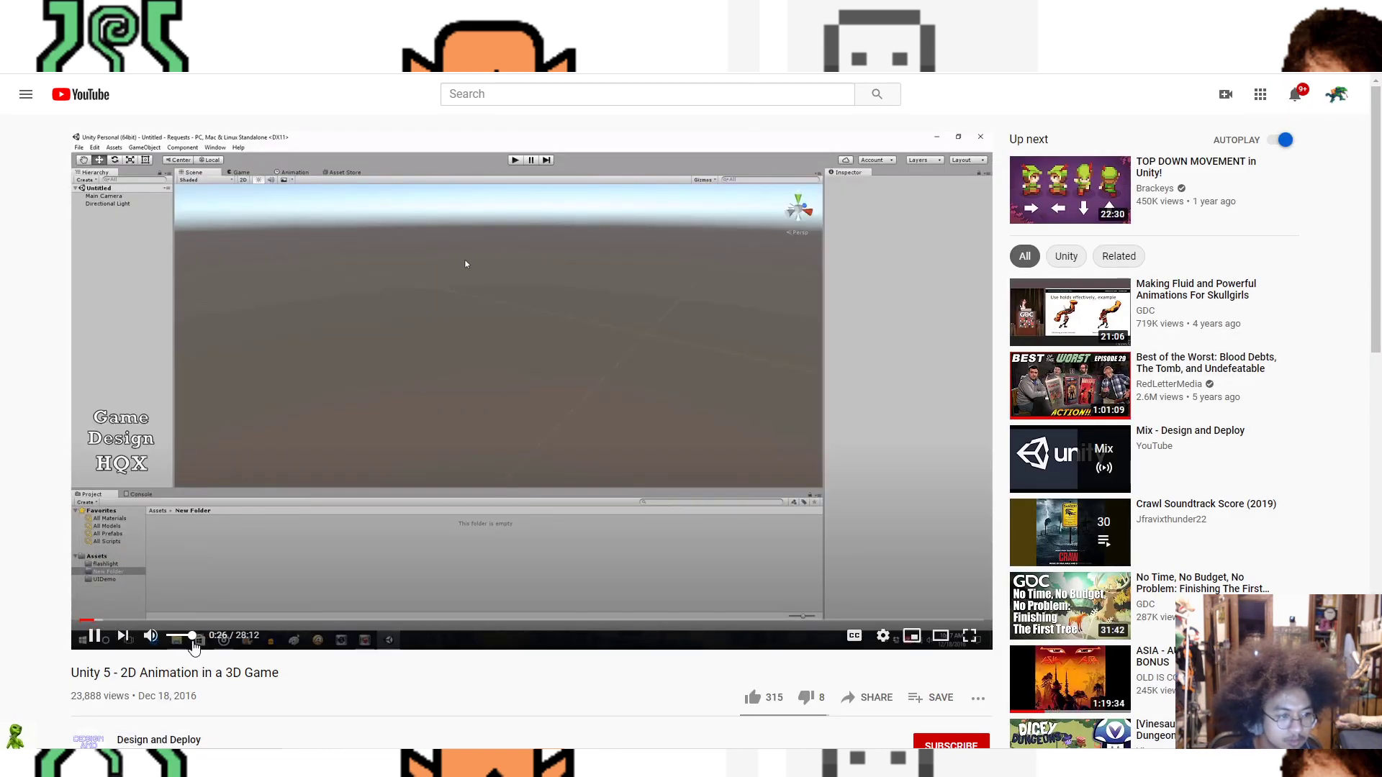
left_click(115, 620)
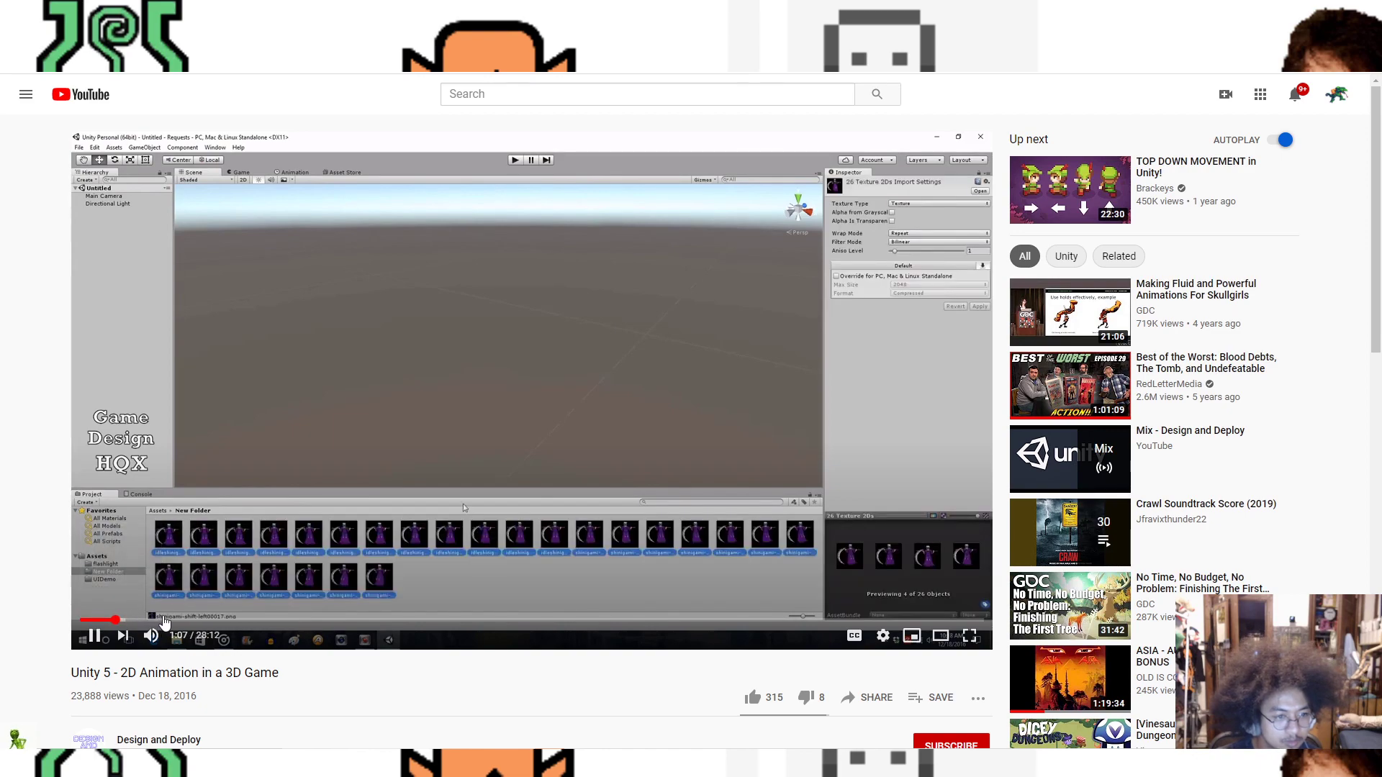
left_click(152, 619)
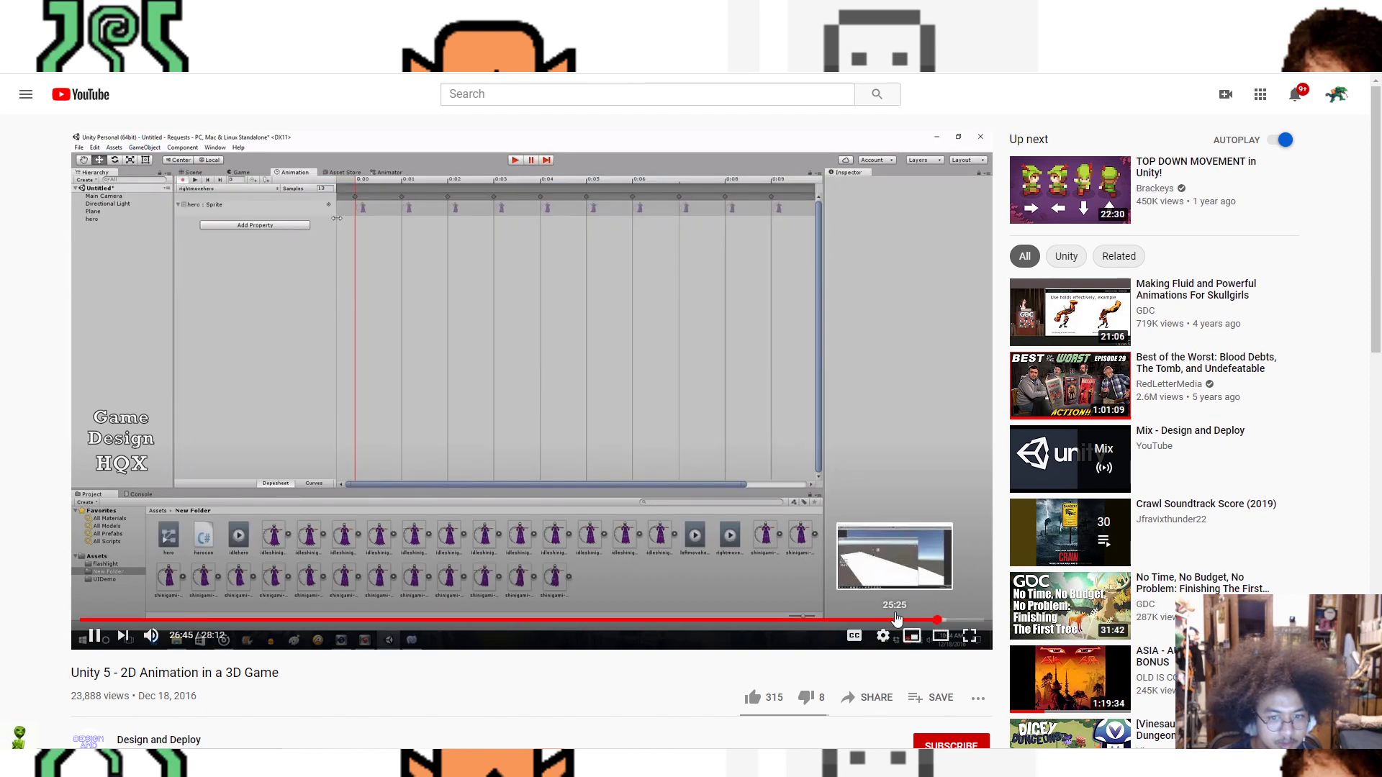
left_click(911, 619)
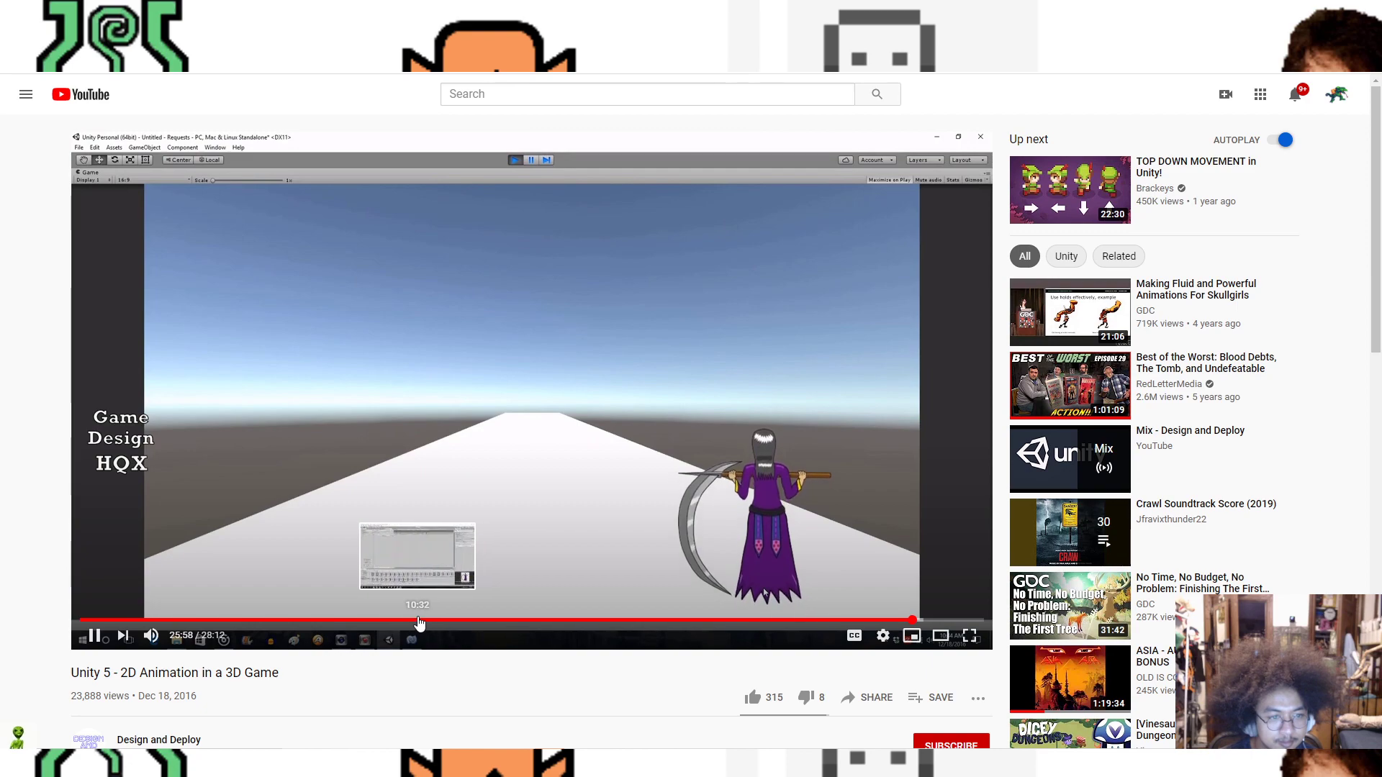
Step: Go back through the video's animation setup and examine the sprite texture import section around 1:32
left_click(419, 620)
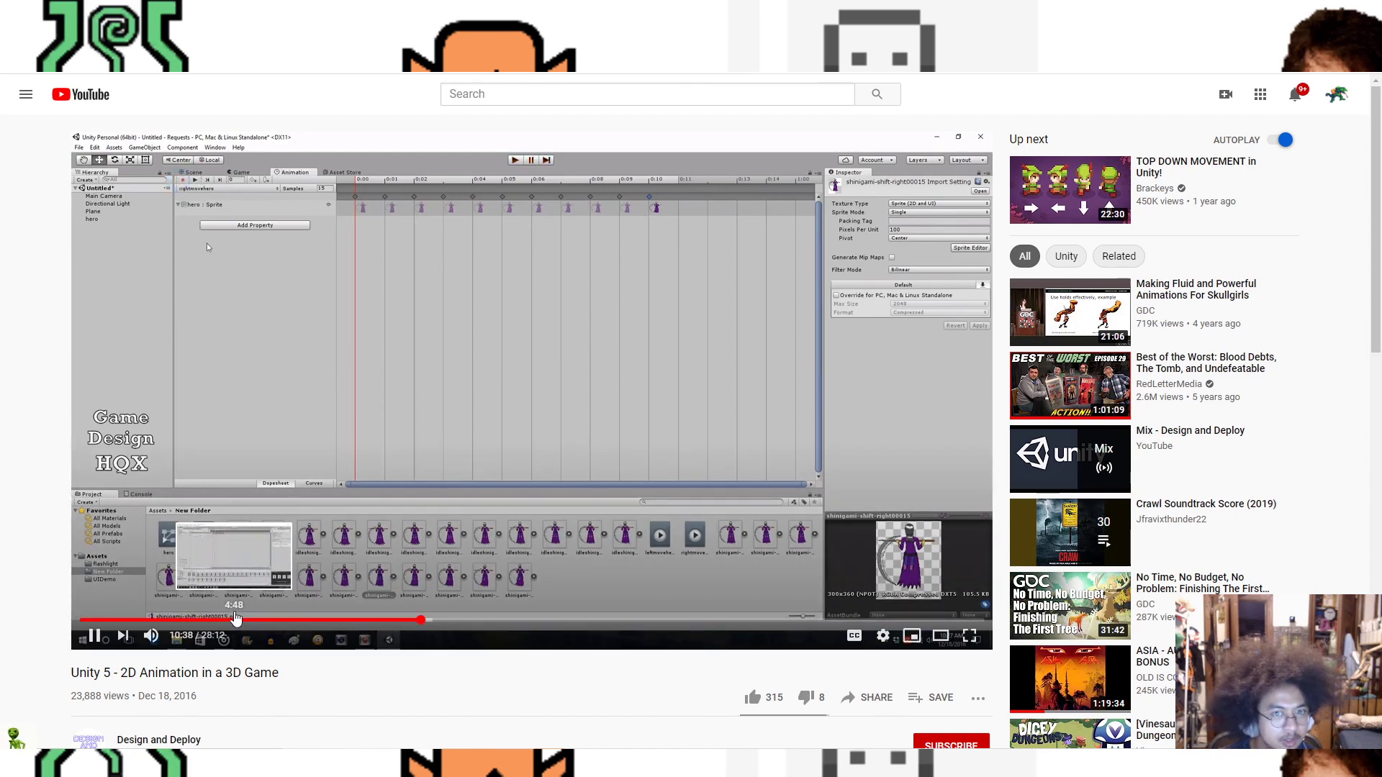
left_click(236, 619)
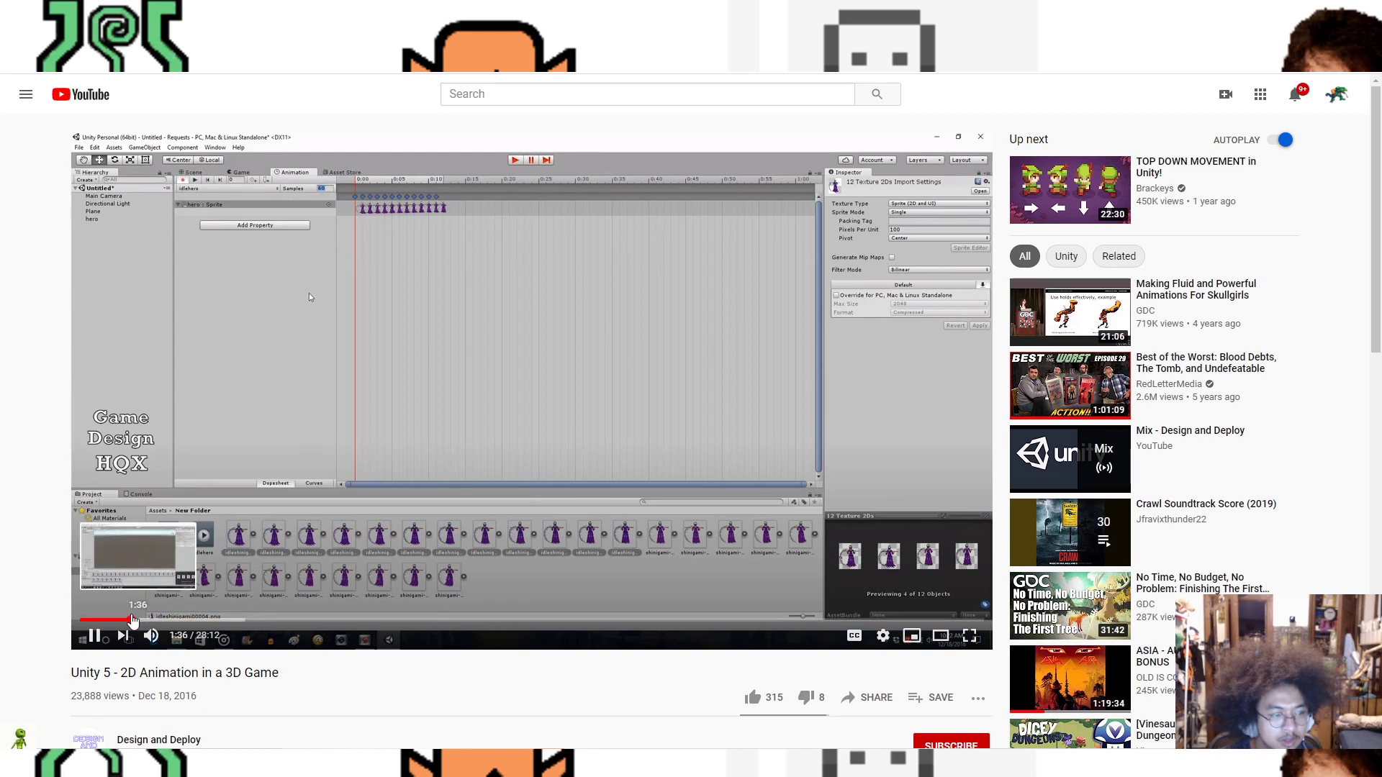
left_click(131, 621)
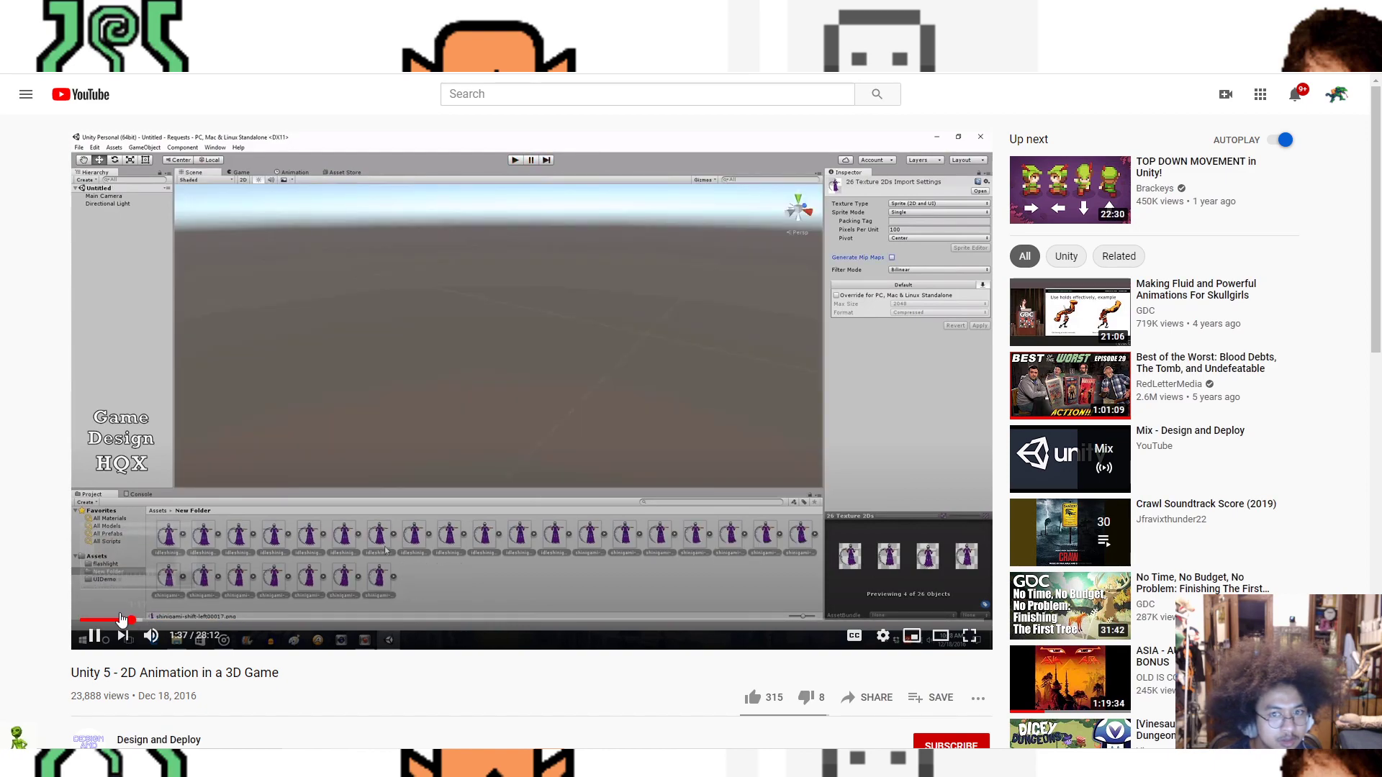
left_click(115, 620)
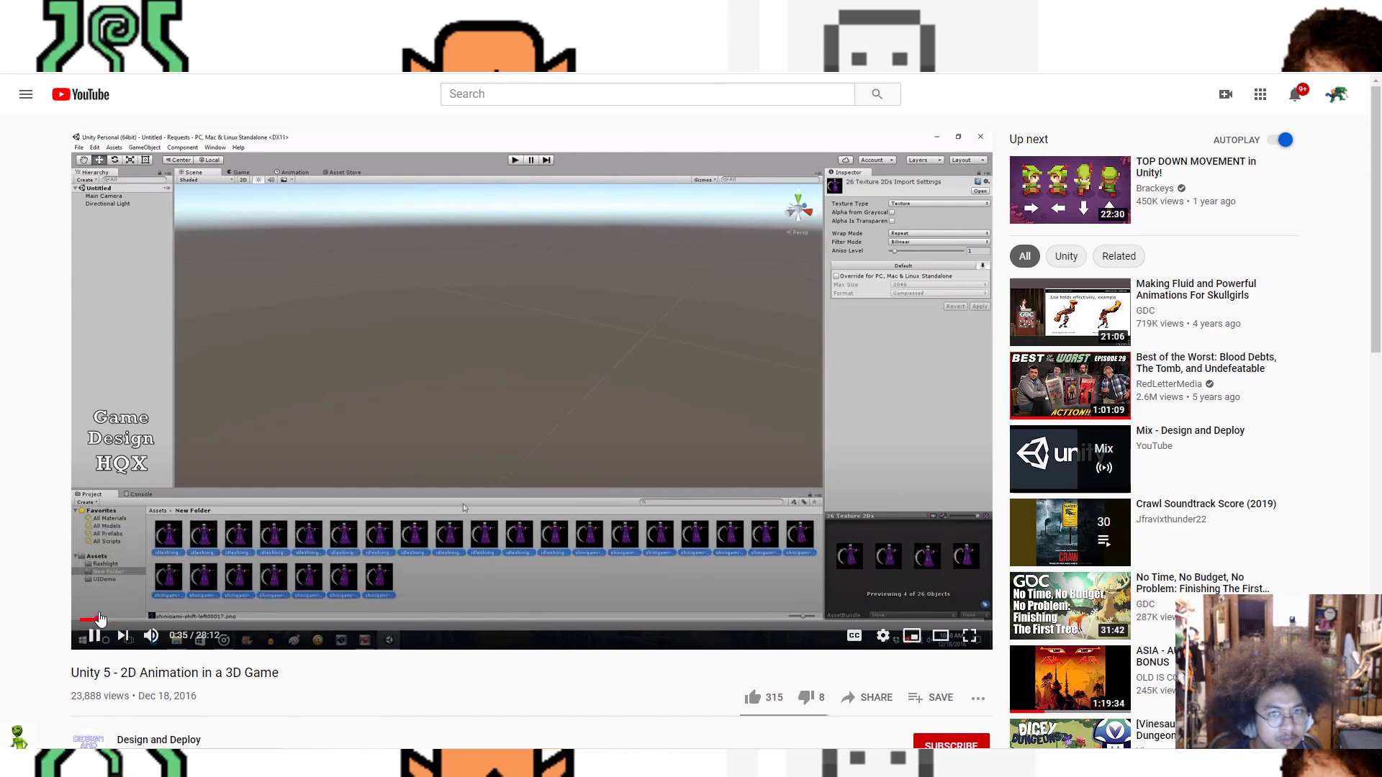
left_click(99, 621)
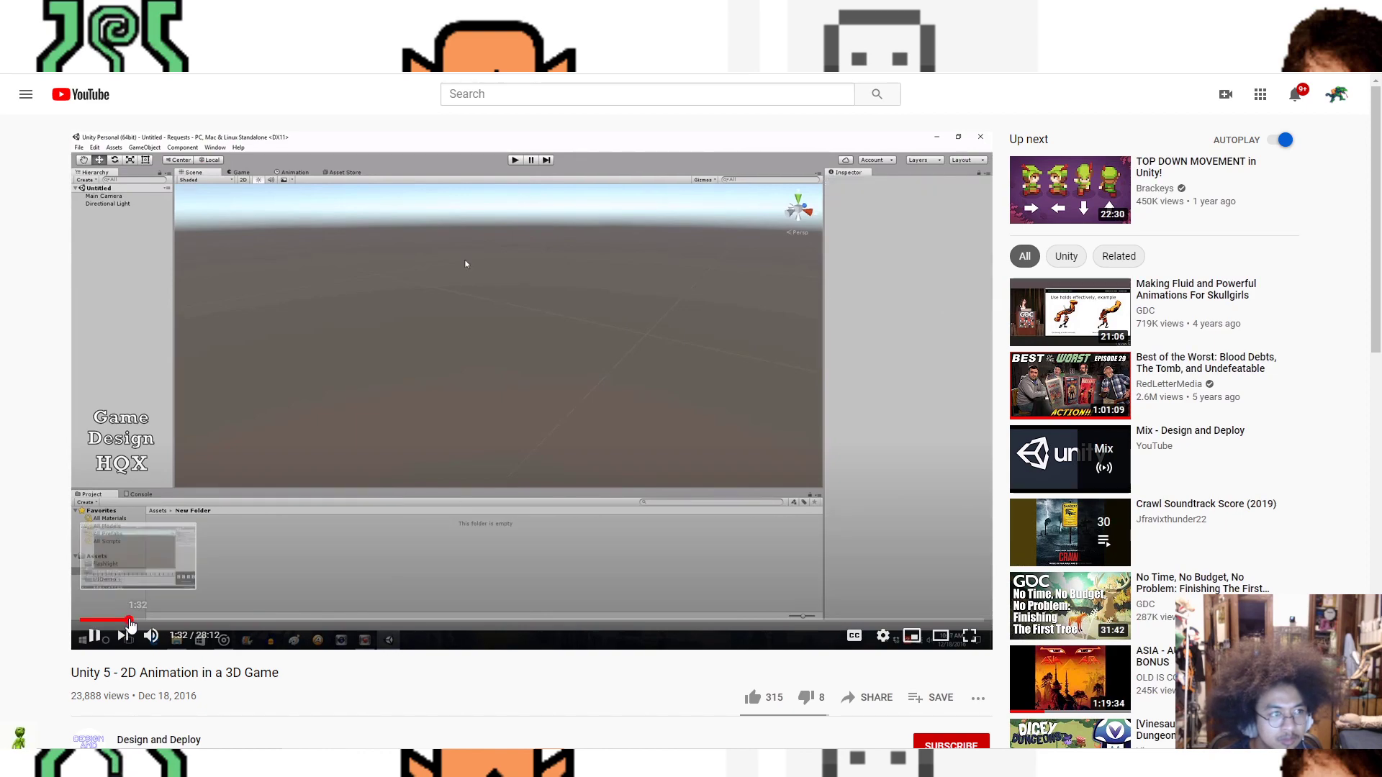
left_click(130, 620)
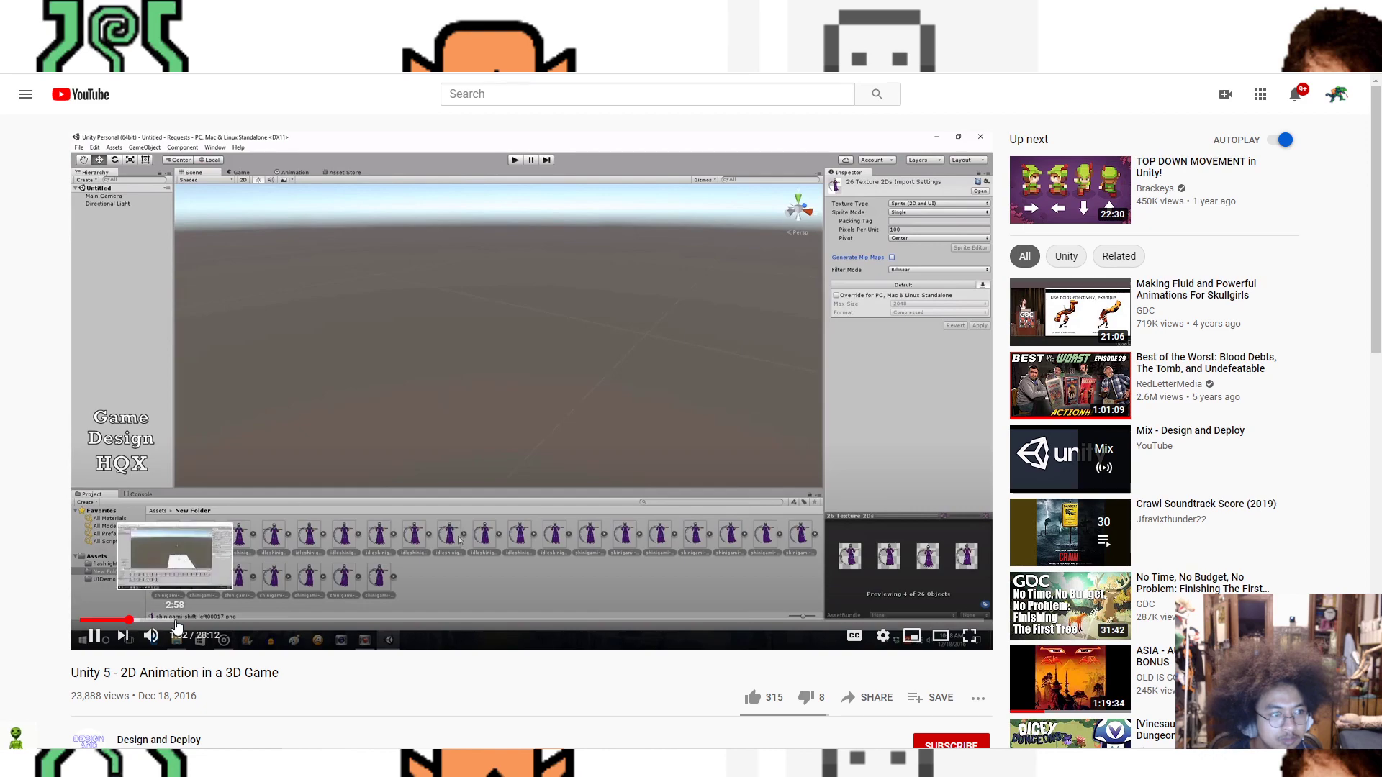
Step: Skim the video's scene and sprite animation setup, then pause near 4:23 at the creation of the idlehero animation clip
left_click(175, 619)
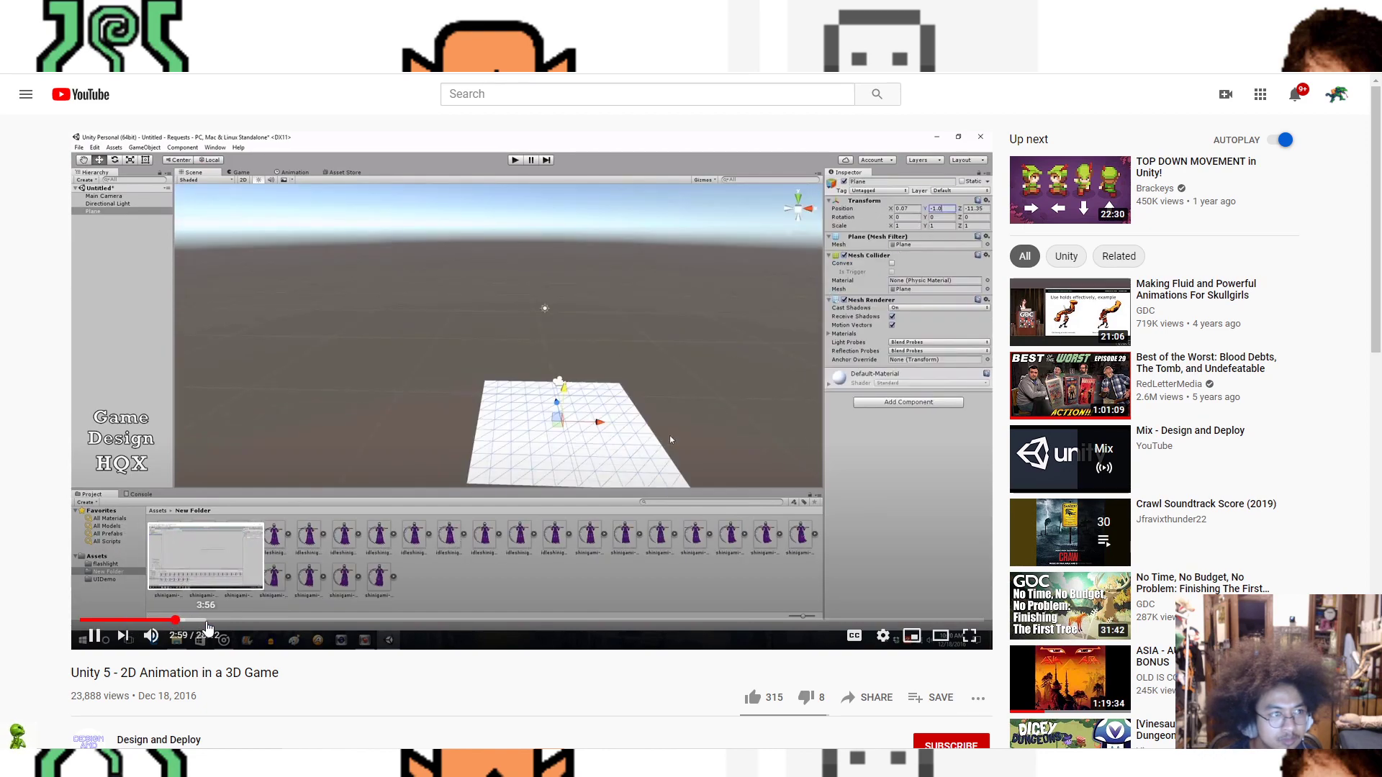
left_click(221, 621)
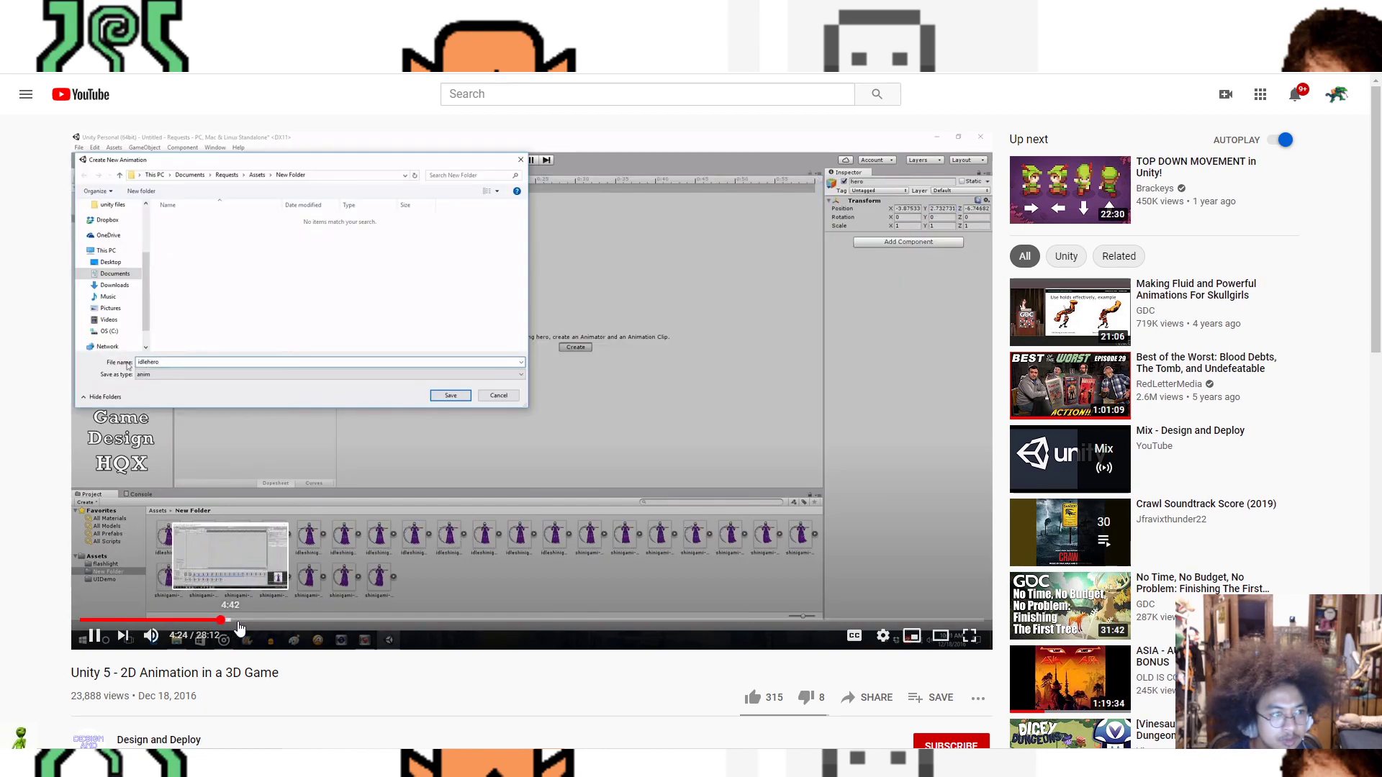
left_click(255, 620)
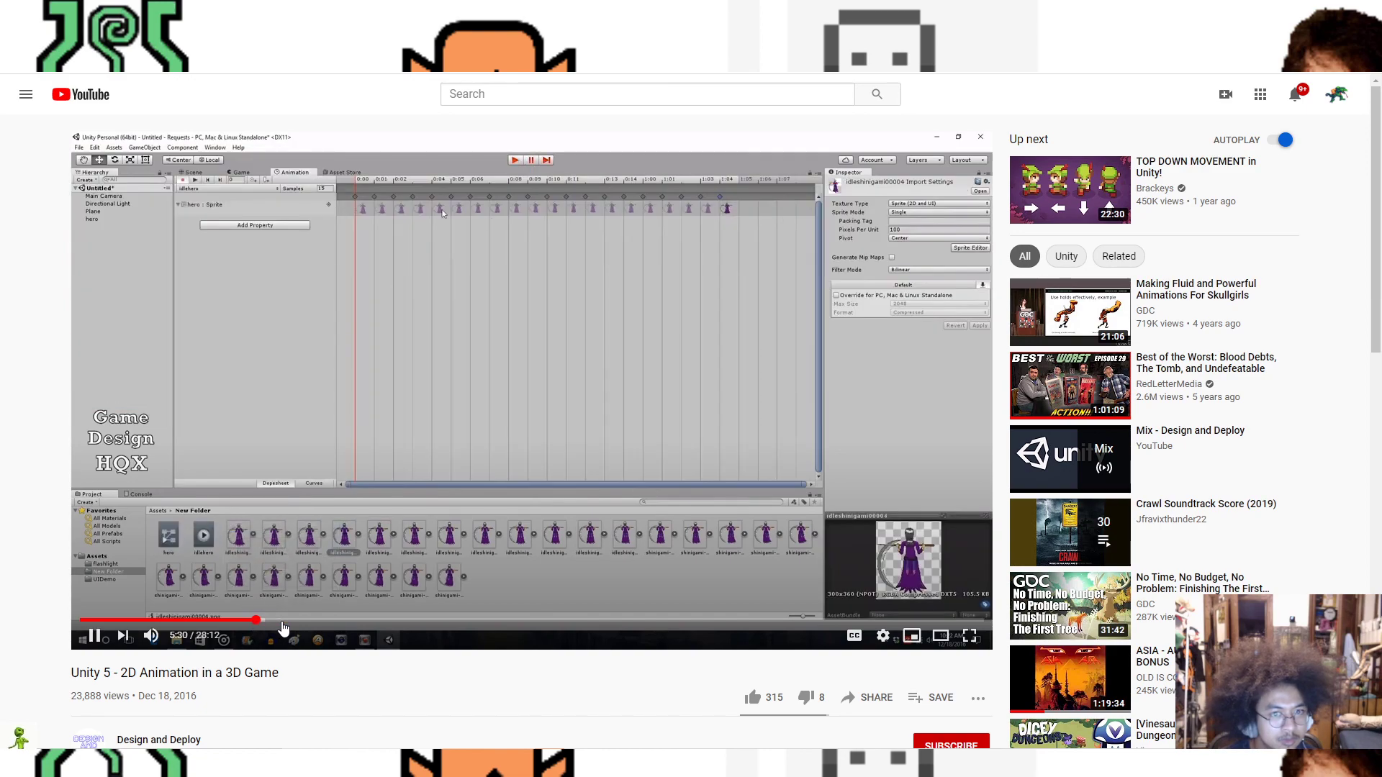
left_click(213, 621)
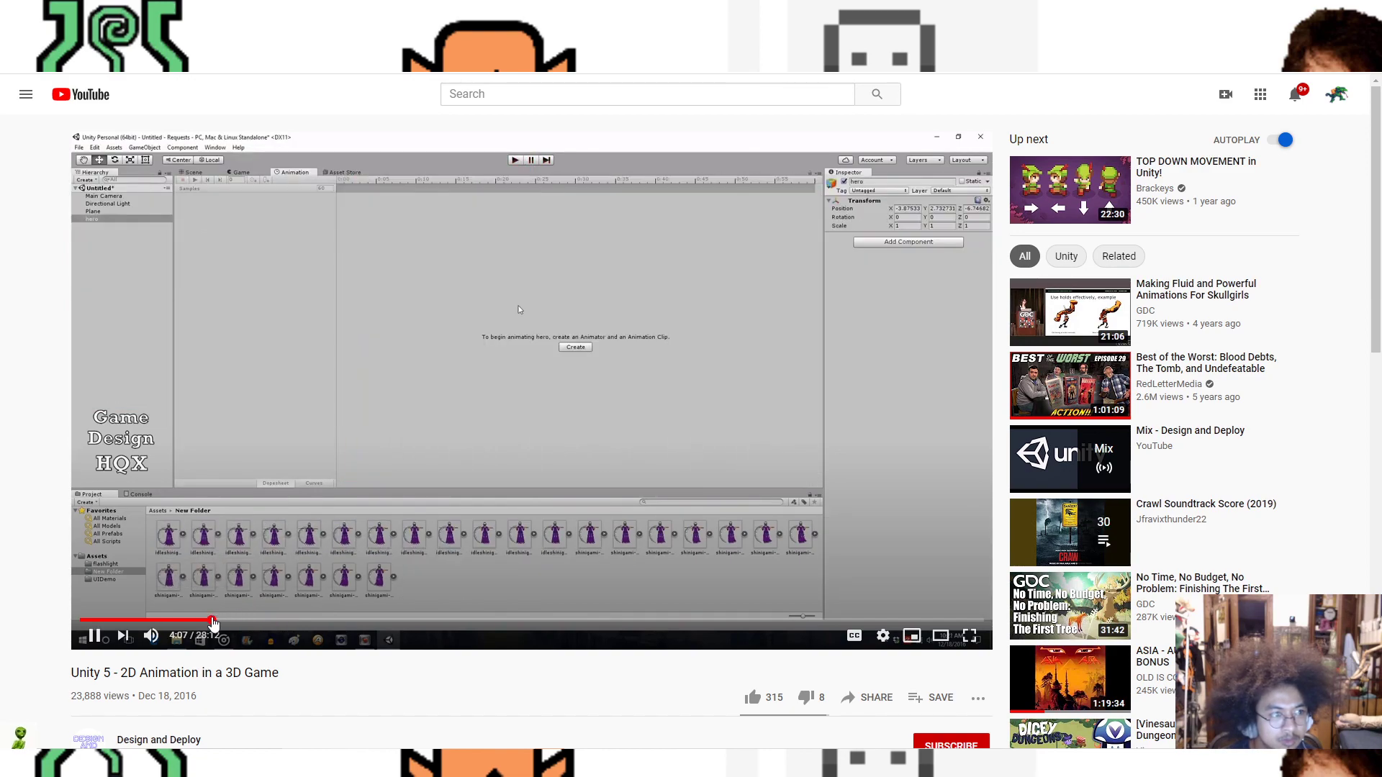
left_click(195, 621)
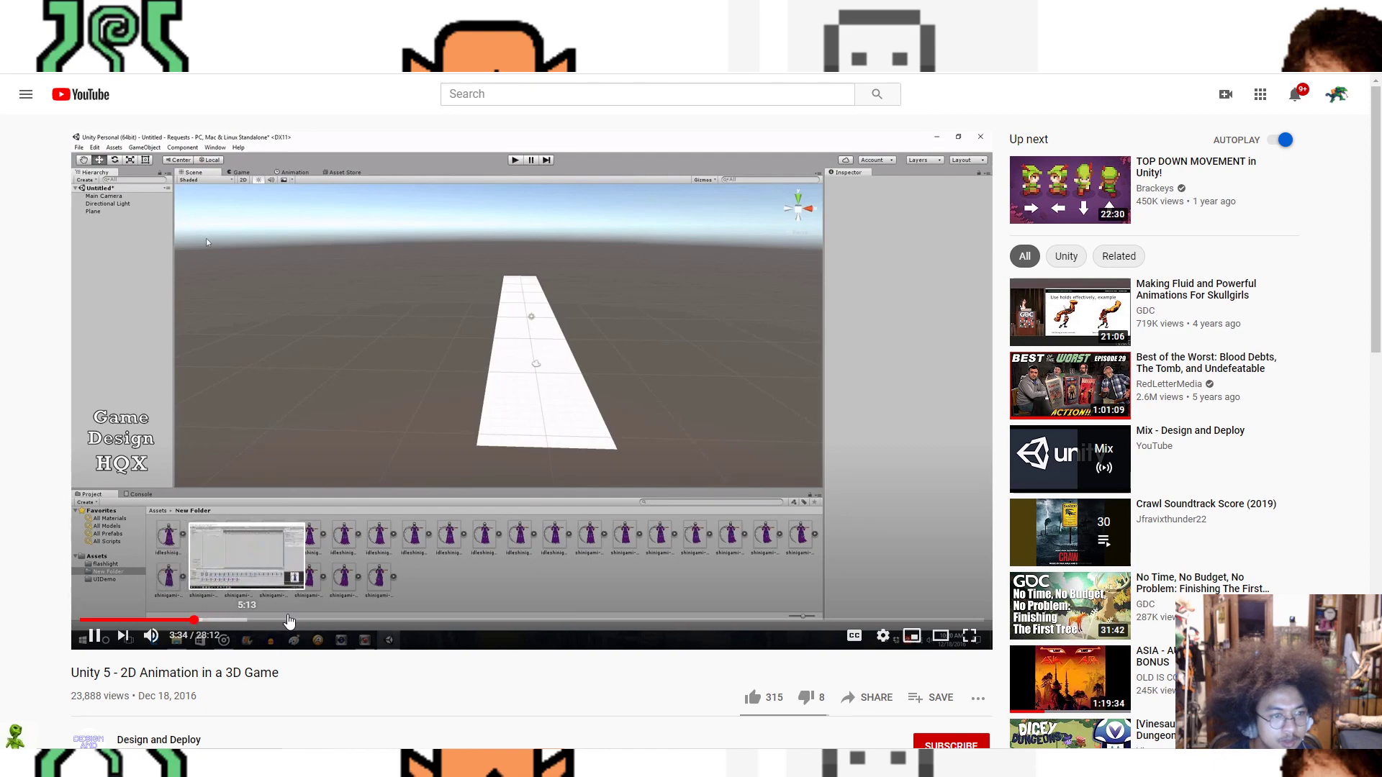
left_click(291, 620)
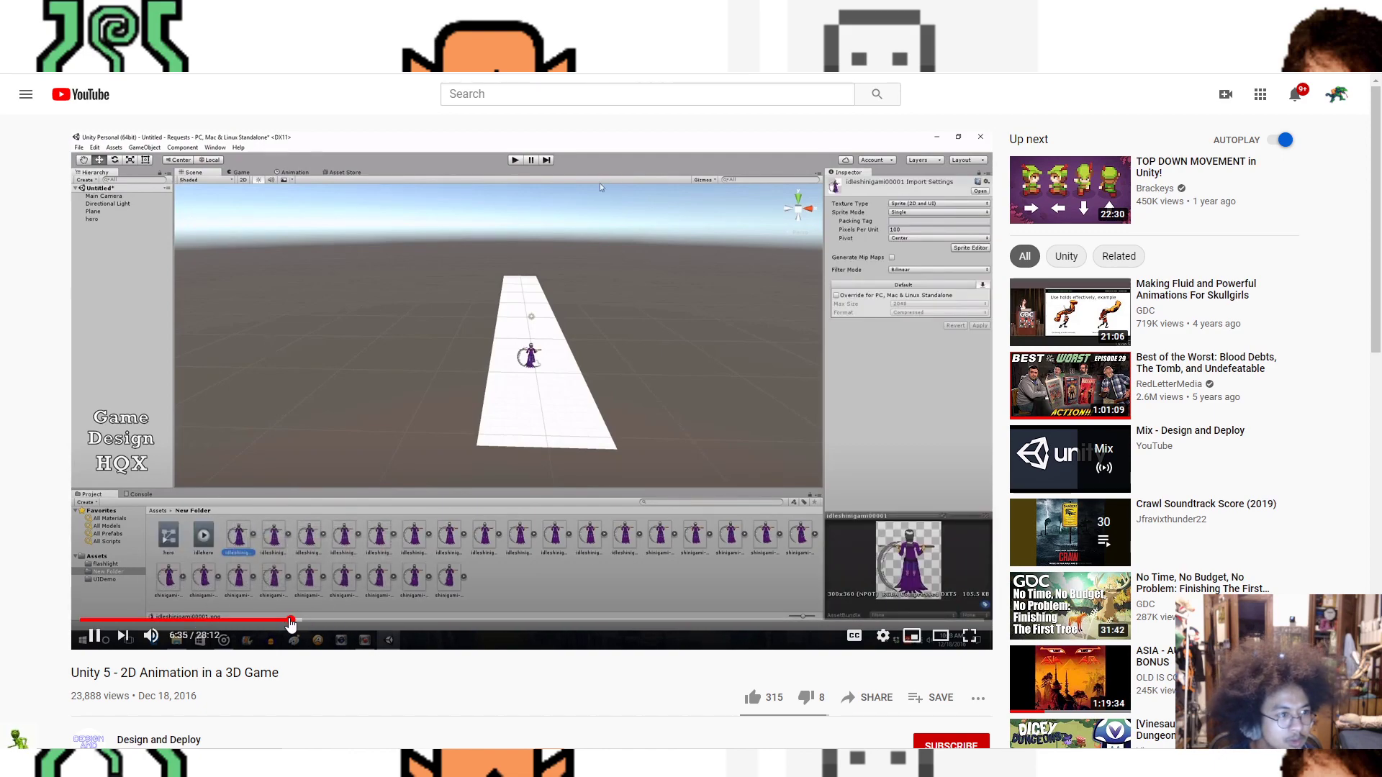
left_click(279, 620)
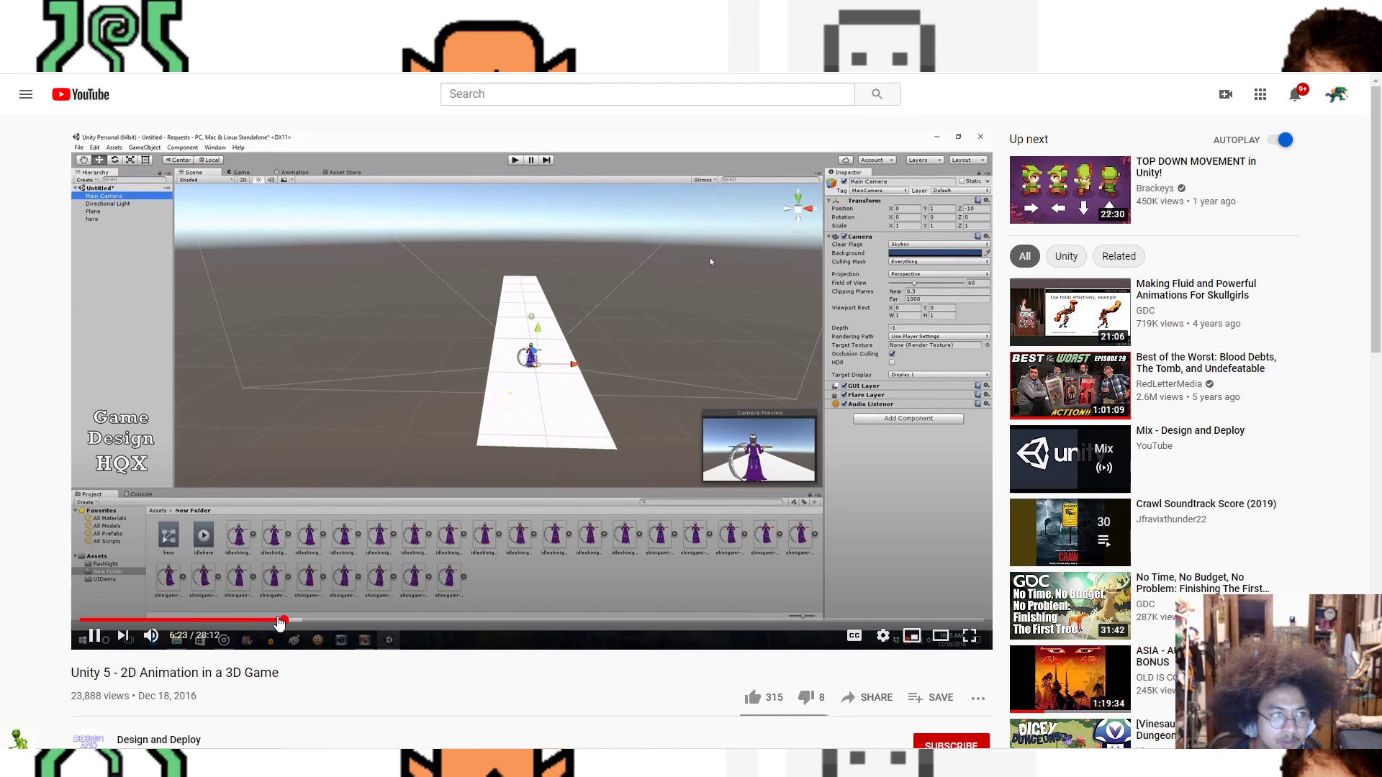
left_click(279, 621)
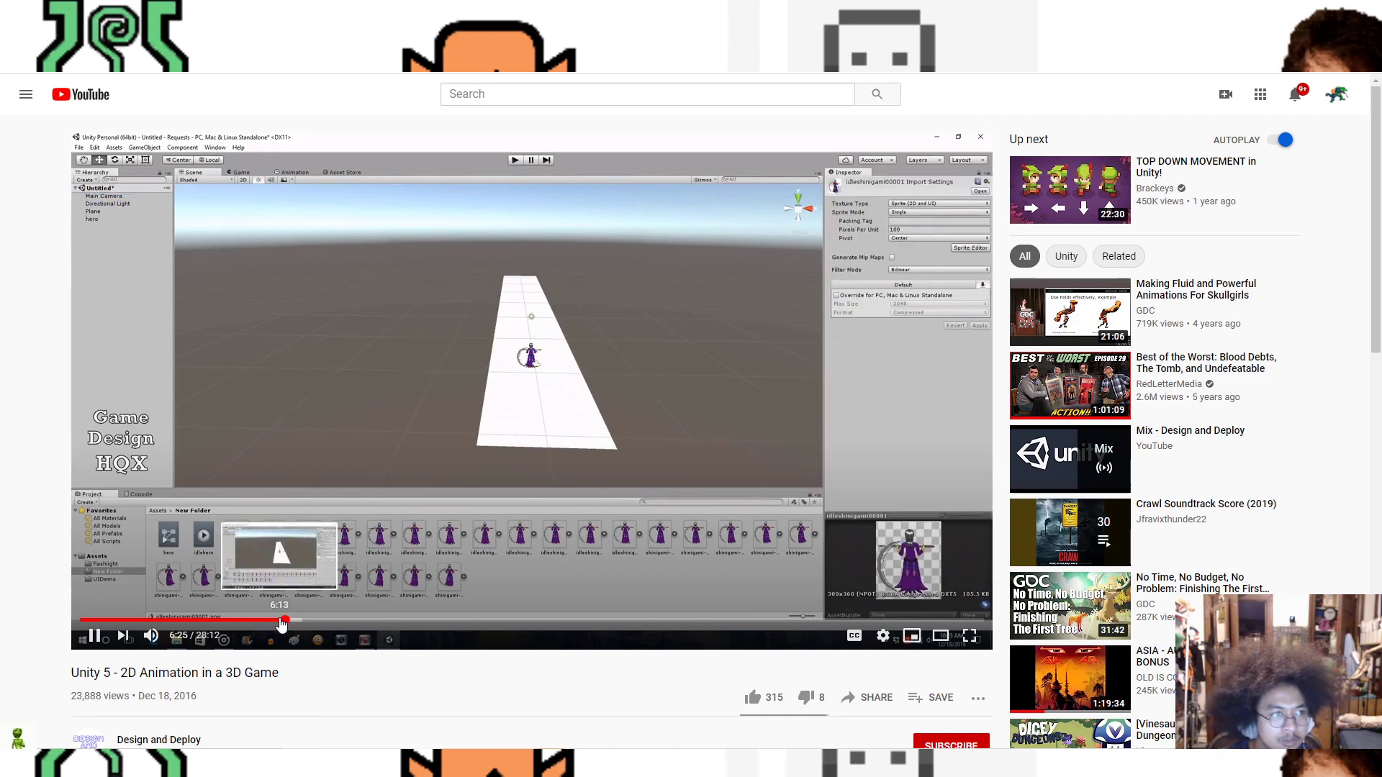
left_click(244, 620)
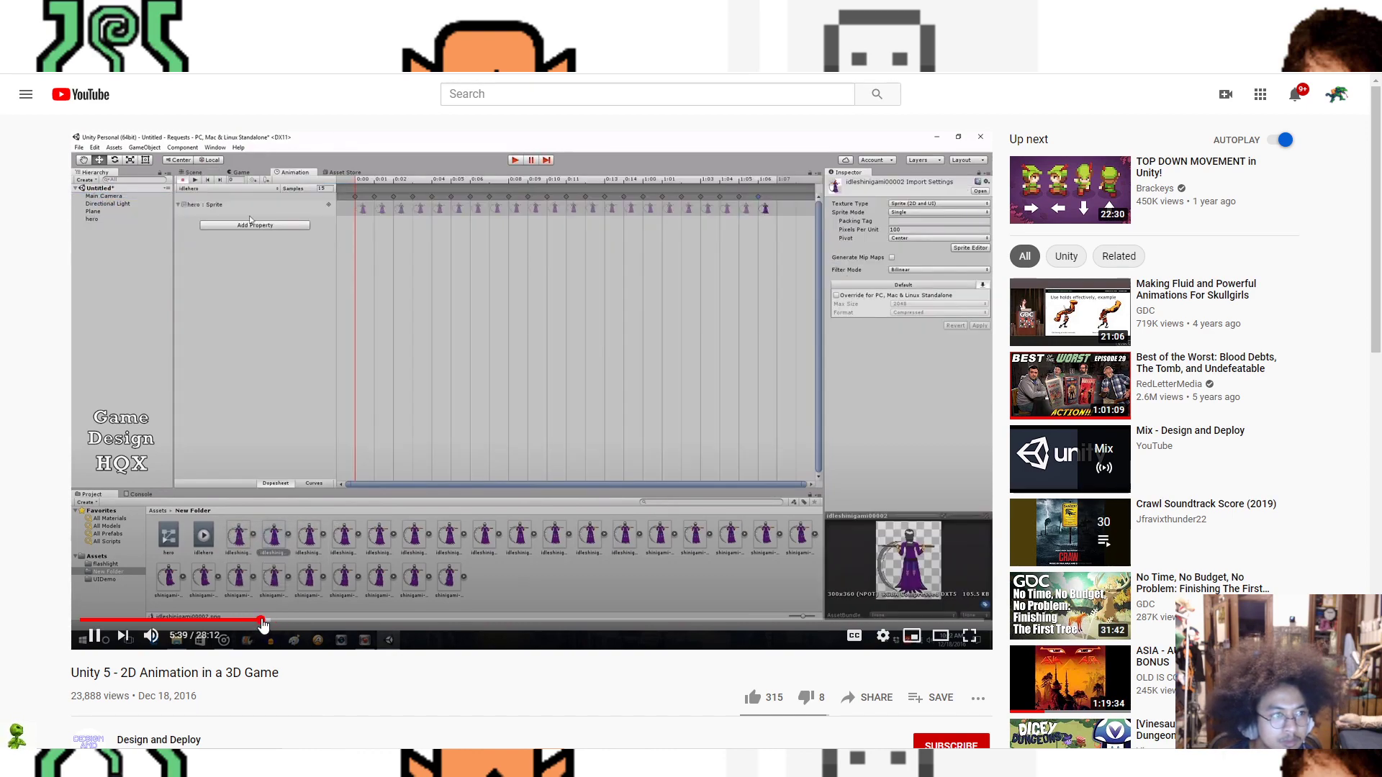
left_click(217, 620)
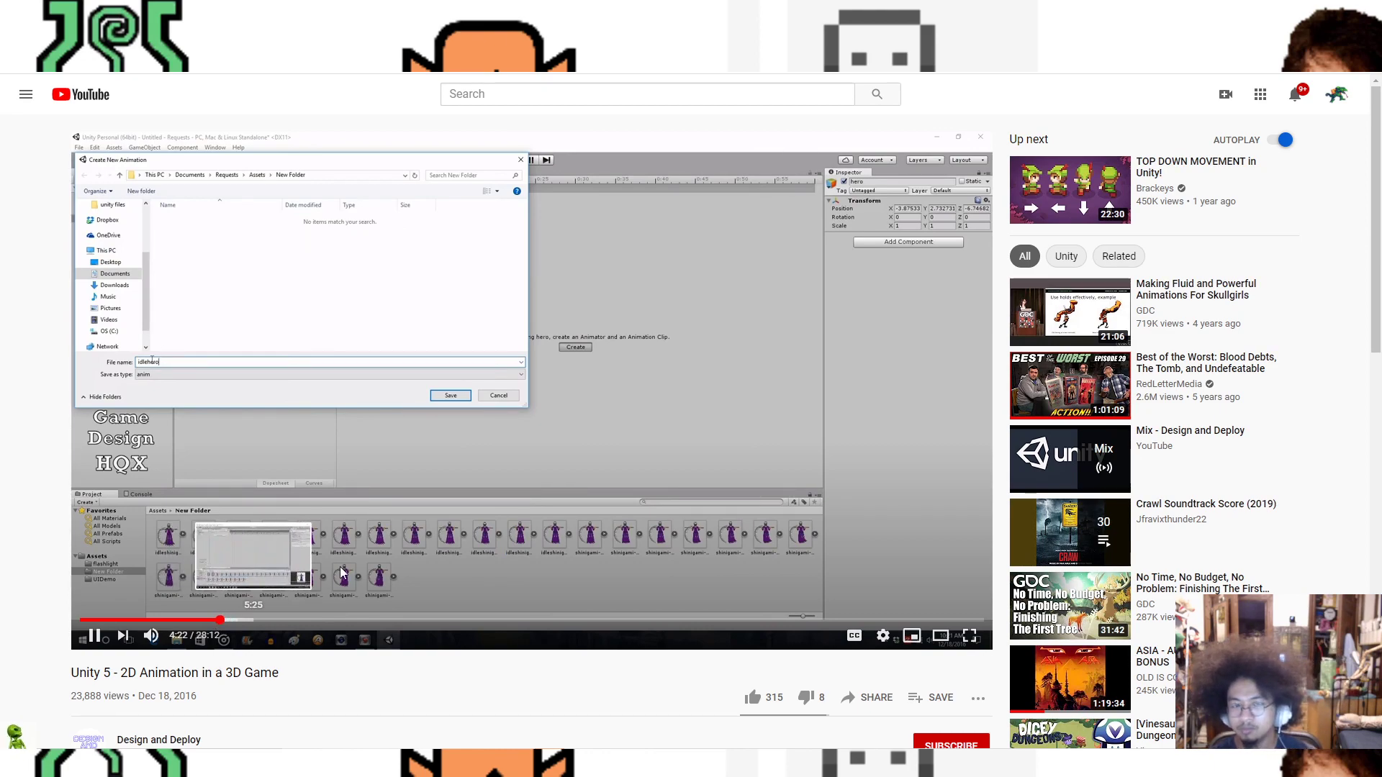
left_click(560, 498)
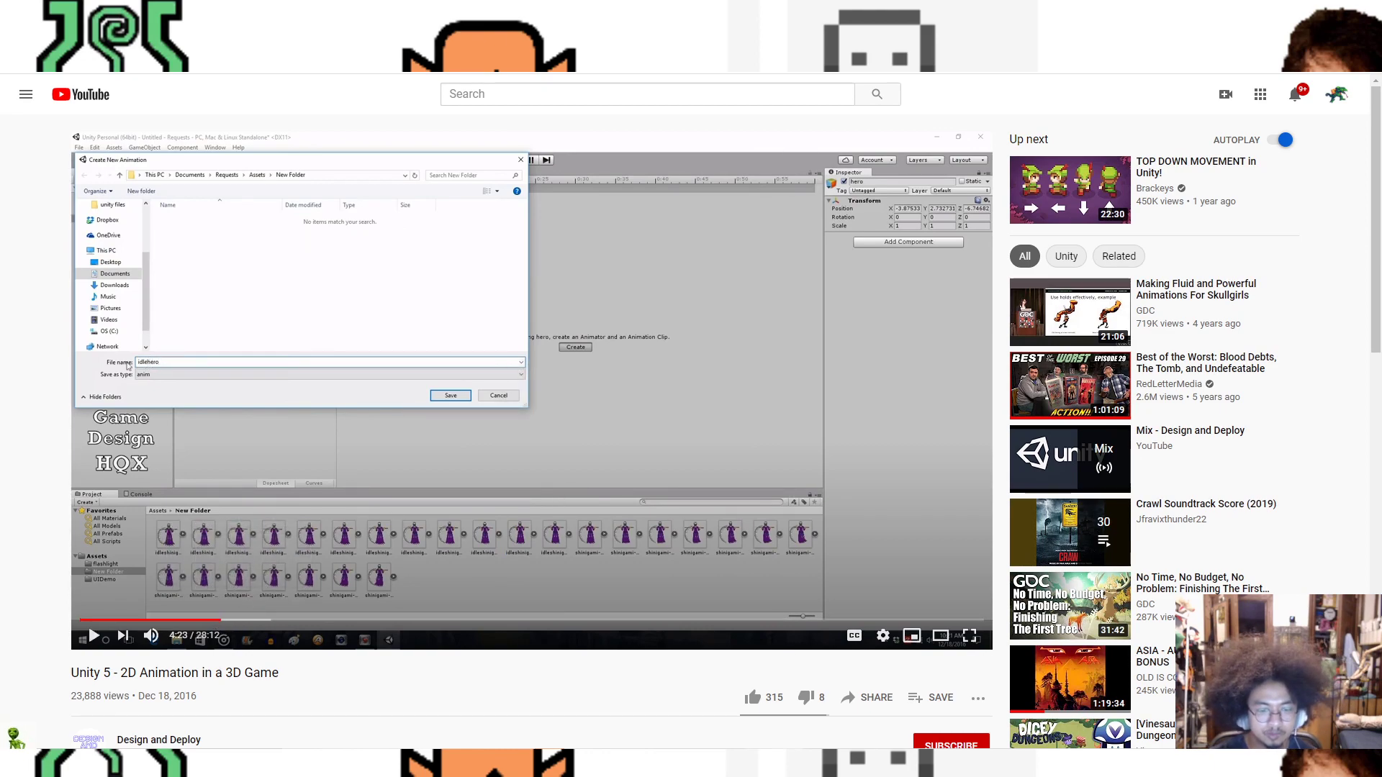
Step: Switch back to Unity and create an animation clip named baselegs for the playermodel object
key("alt+Tab")
key("alt+Tab")
left_click(389, 682)
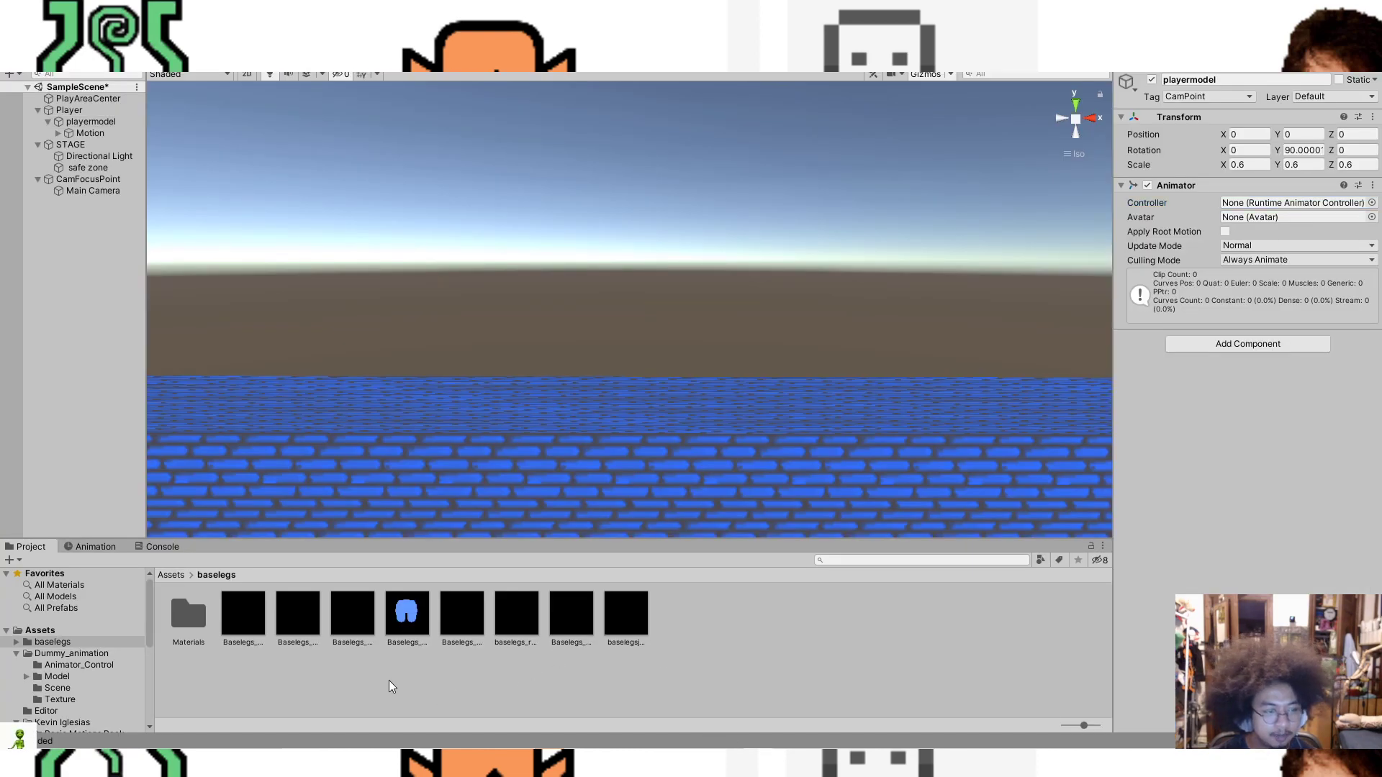
scroll(116, 669, "down", 4)
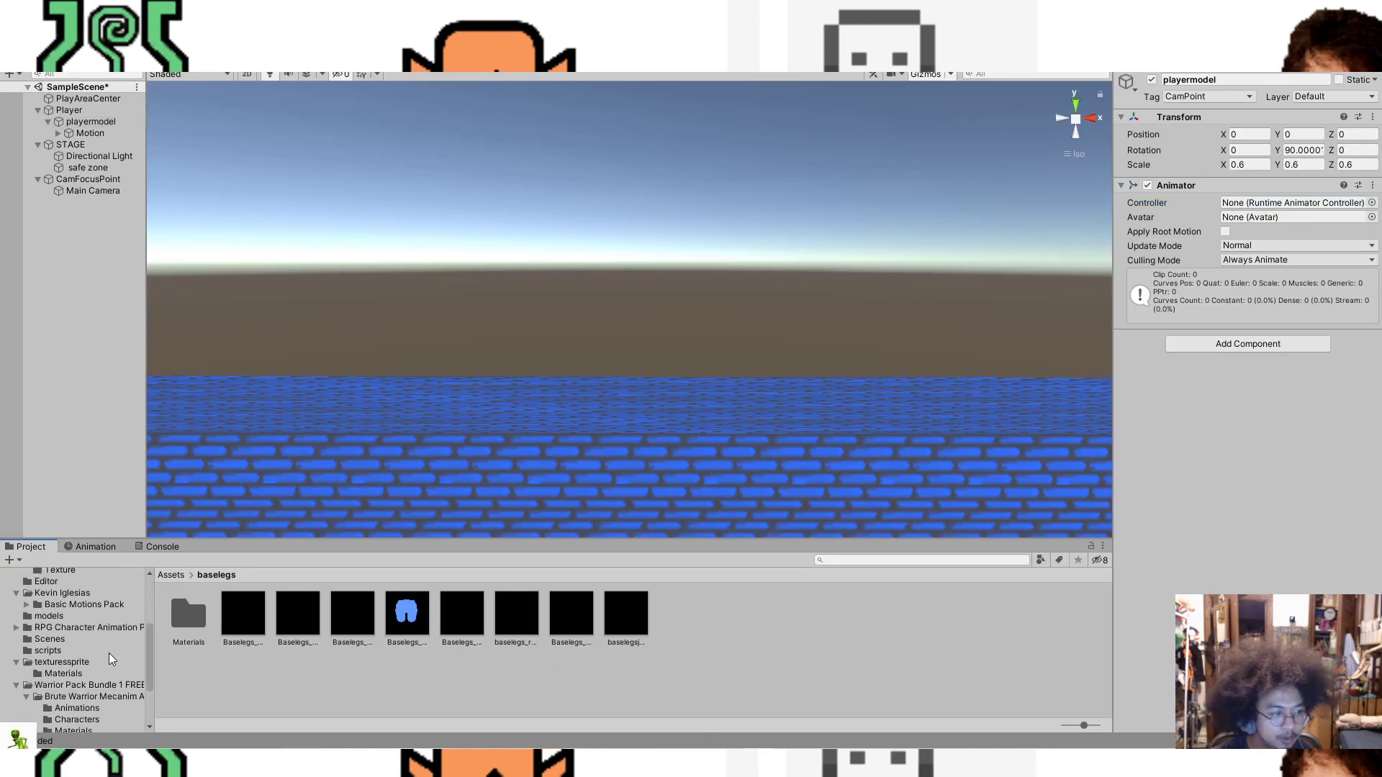
left_click(111, 549)
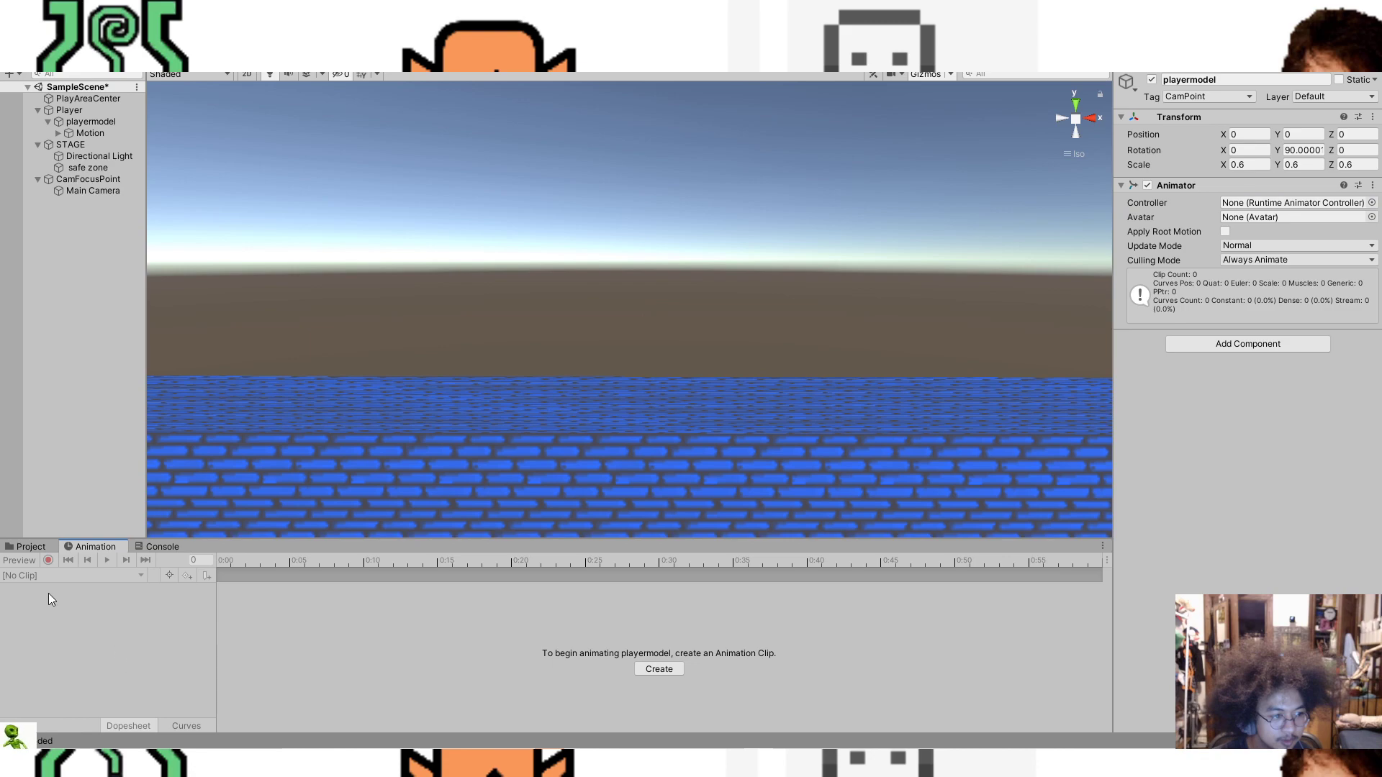
left_click(659, 669)
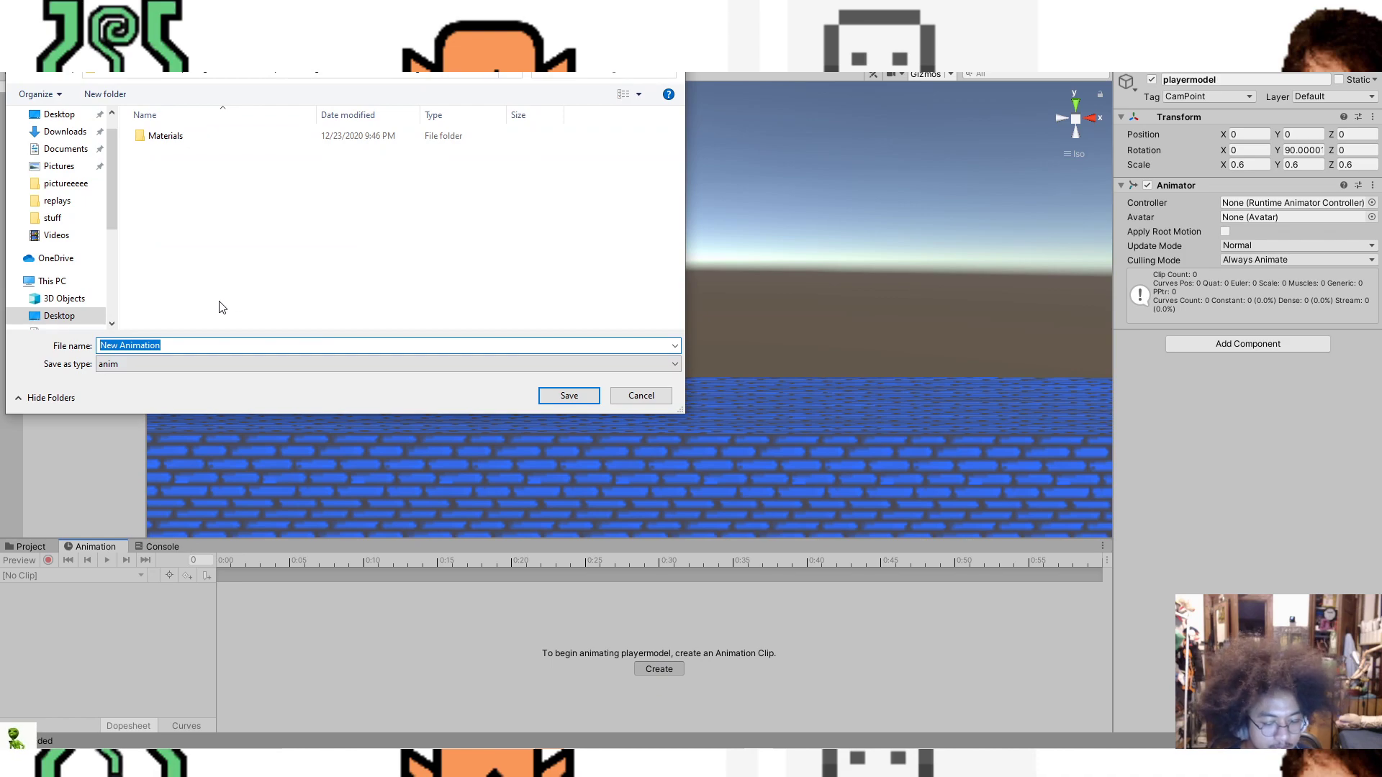
type("baselegs")
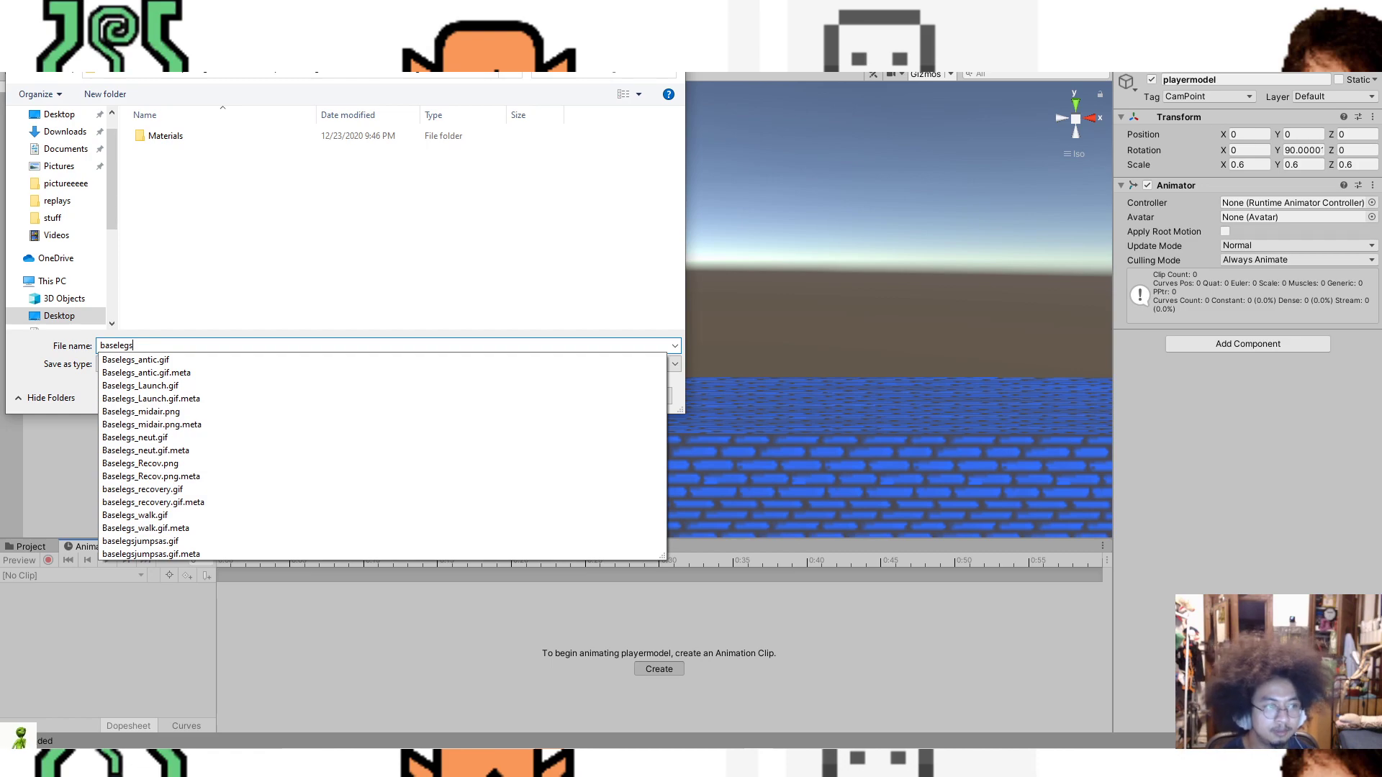
left_click(356, 265)
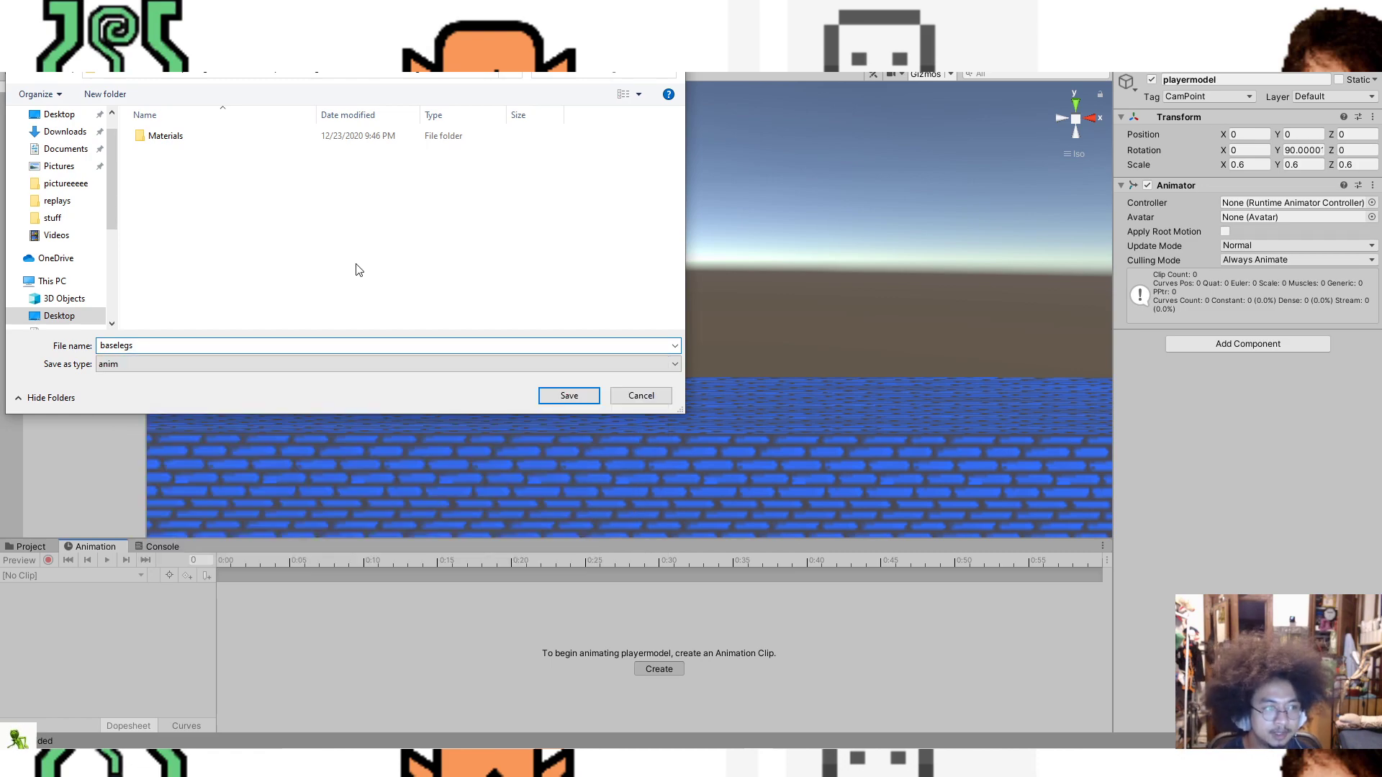
left_click(558, 396)
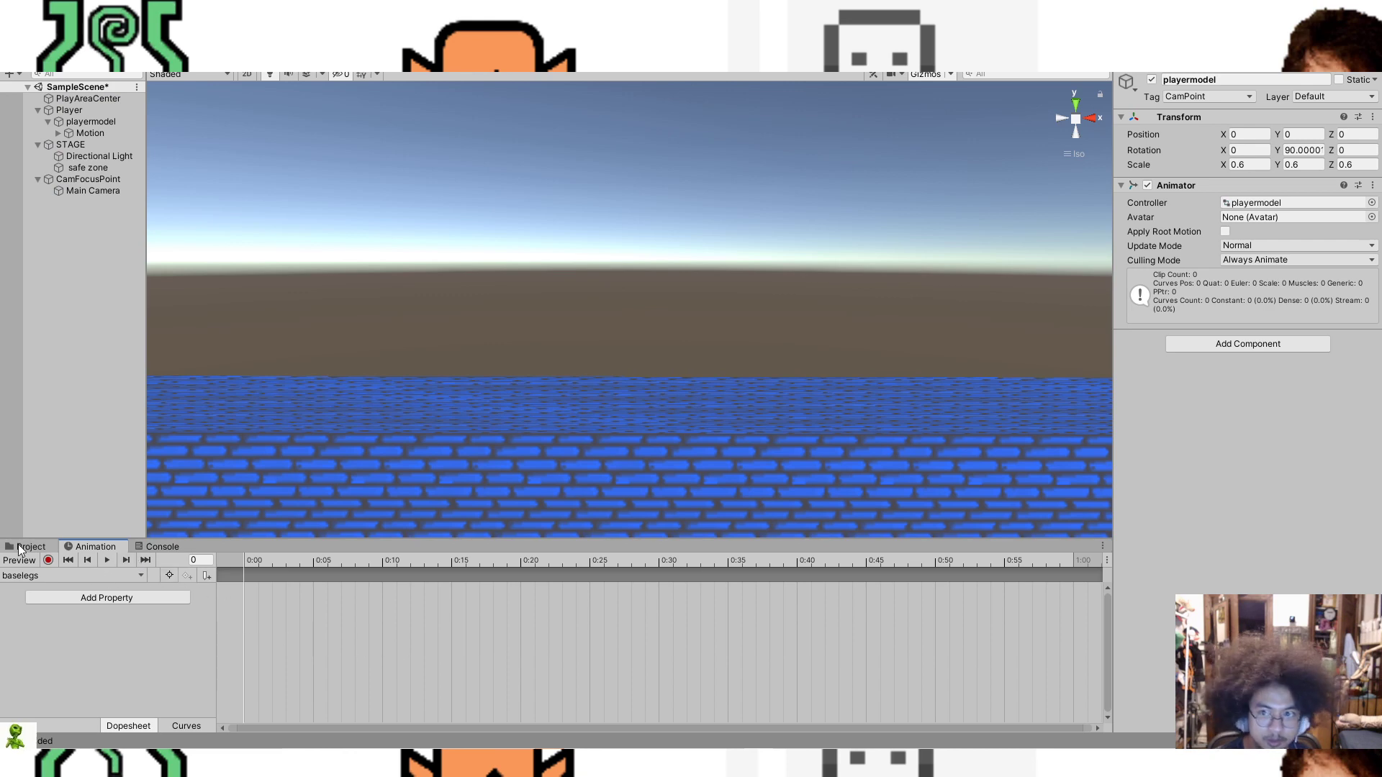
Step: Look through the Transform properties that can be animated in the baselegs clip
left_click(130, 602)
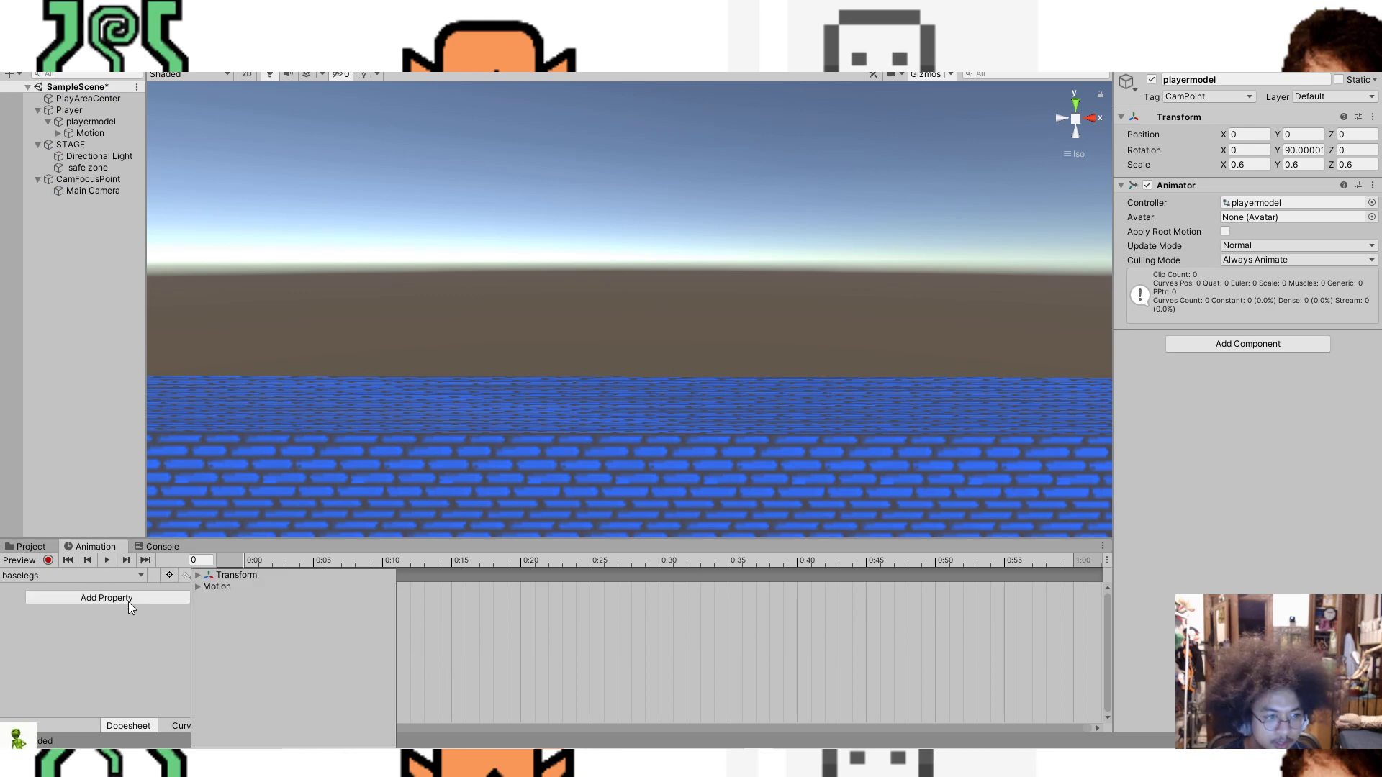
left_click(198, 577)
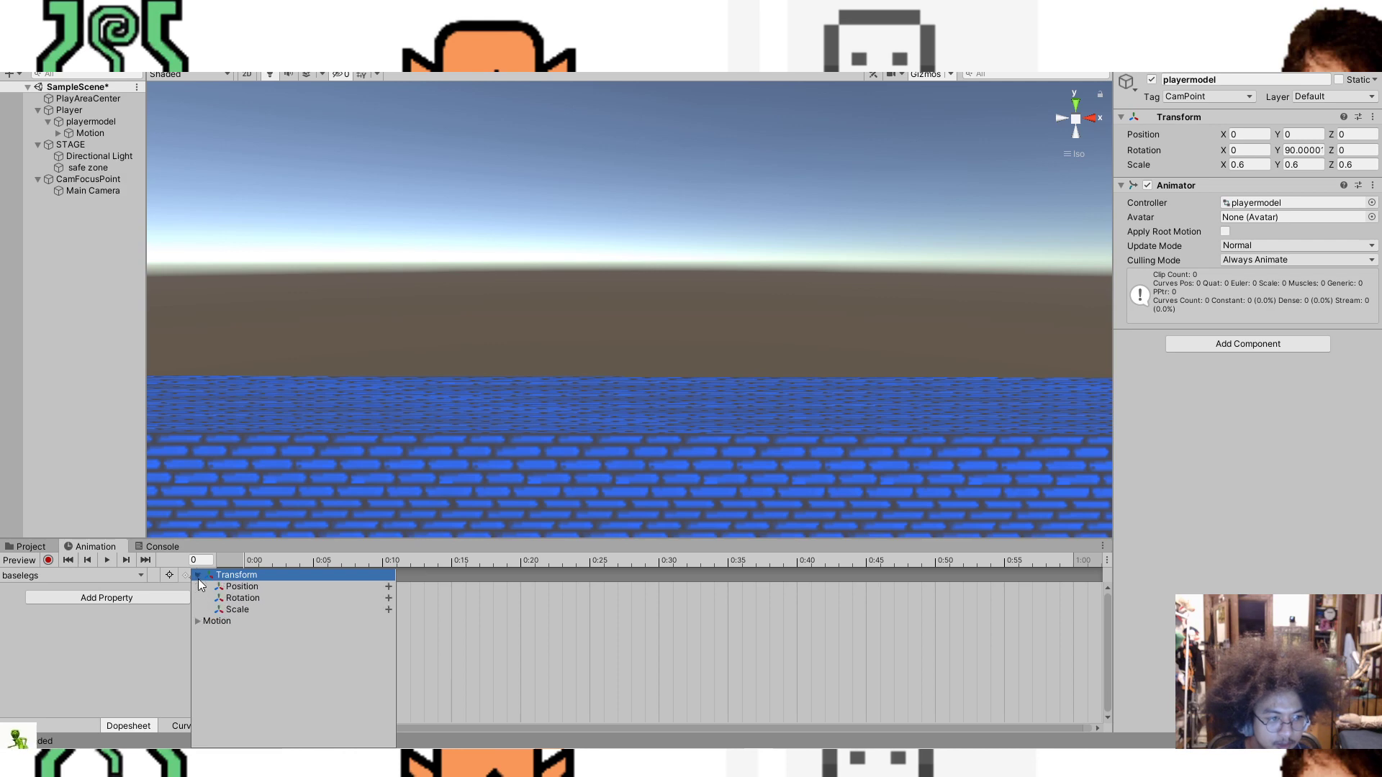
left_click(113, 666)
Step: Try to put the Baselegs_neut sprite onto the baselegs animation clip in the baselegs asset folder
left_click(30, 547)
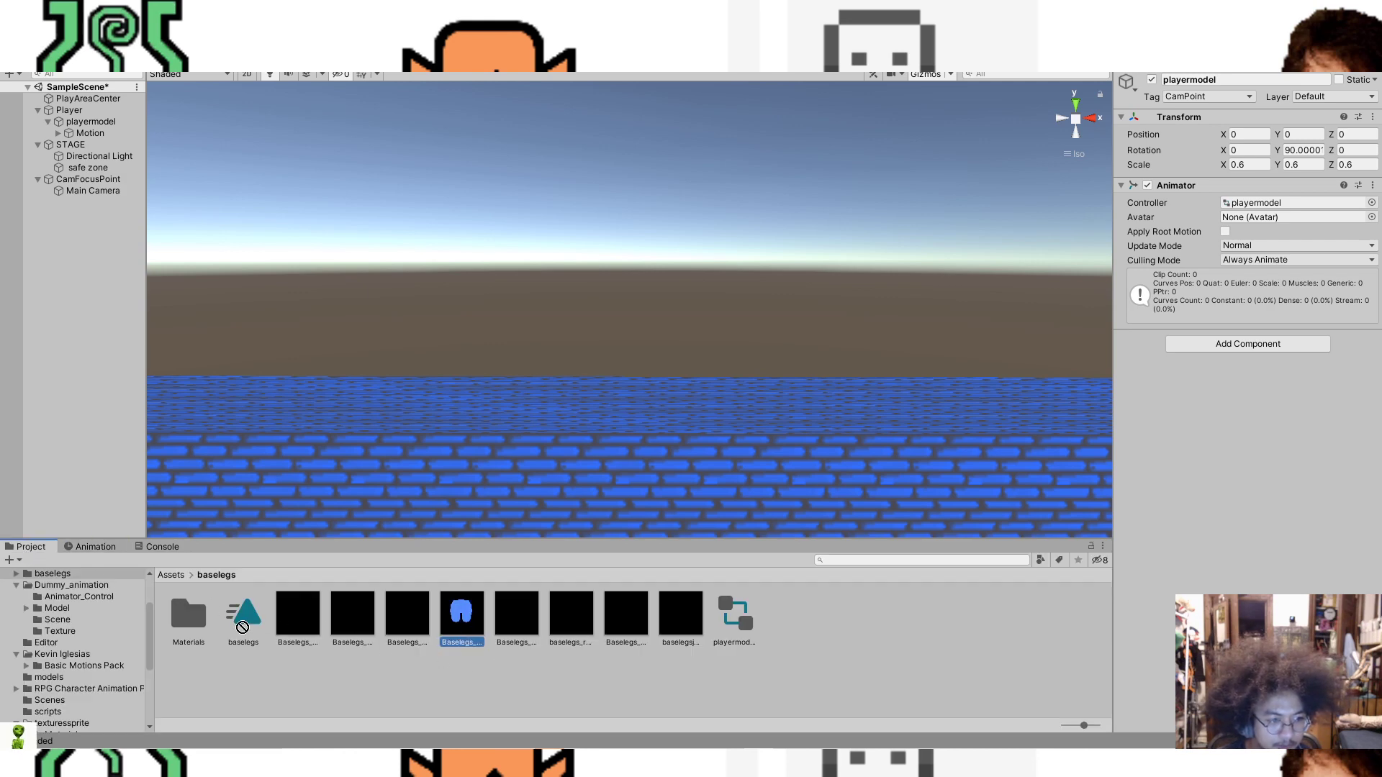
left_click(231, 619)
left_click(96, 548)
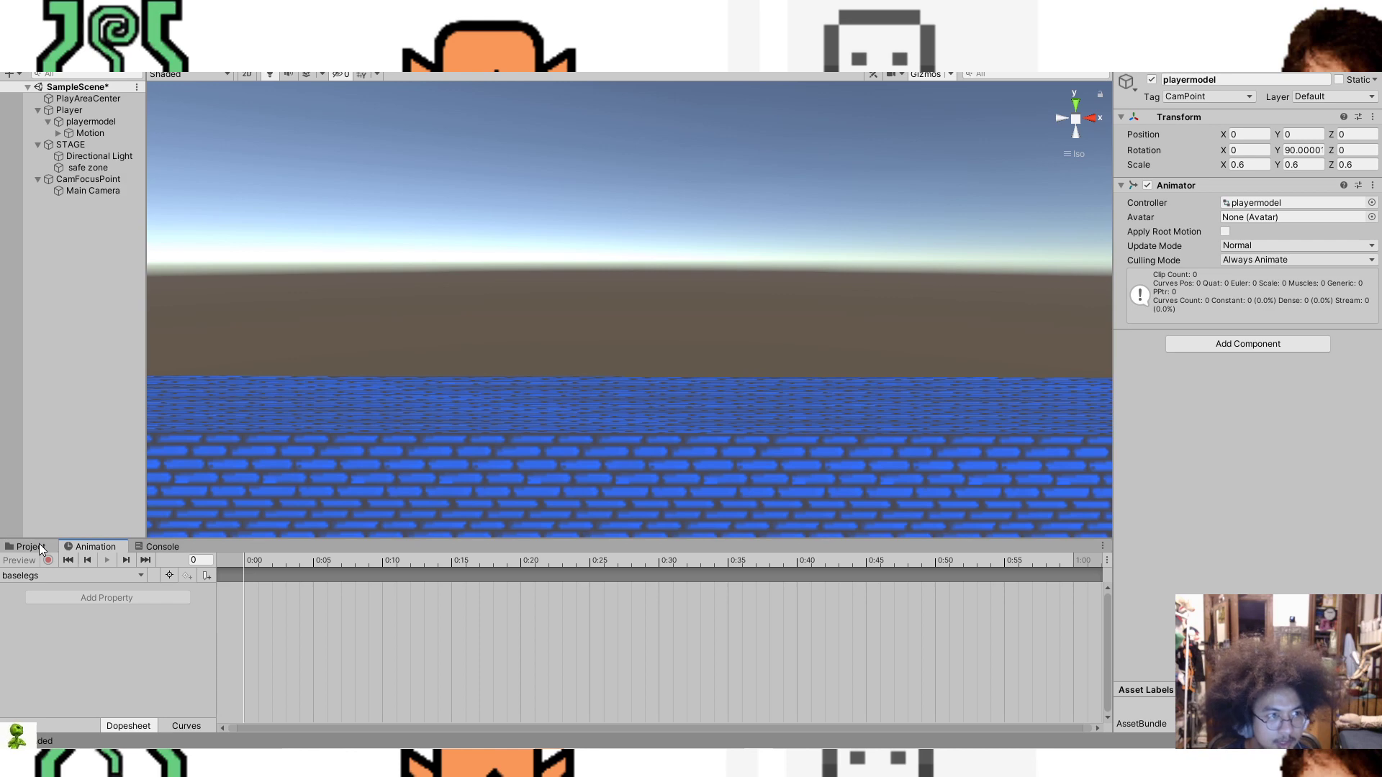
Step: Reorder the lower views so Project comes after Console, and bring the Animation timeline back into view
left_click_drag(37, 546, 129, 553)
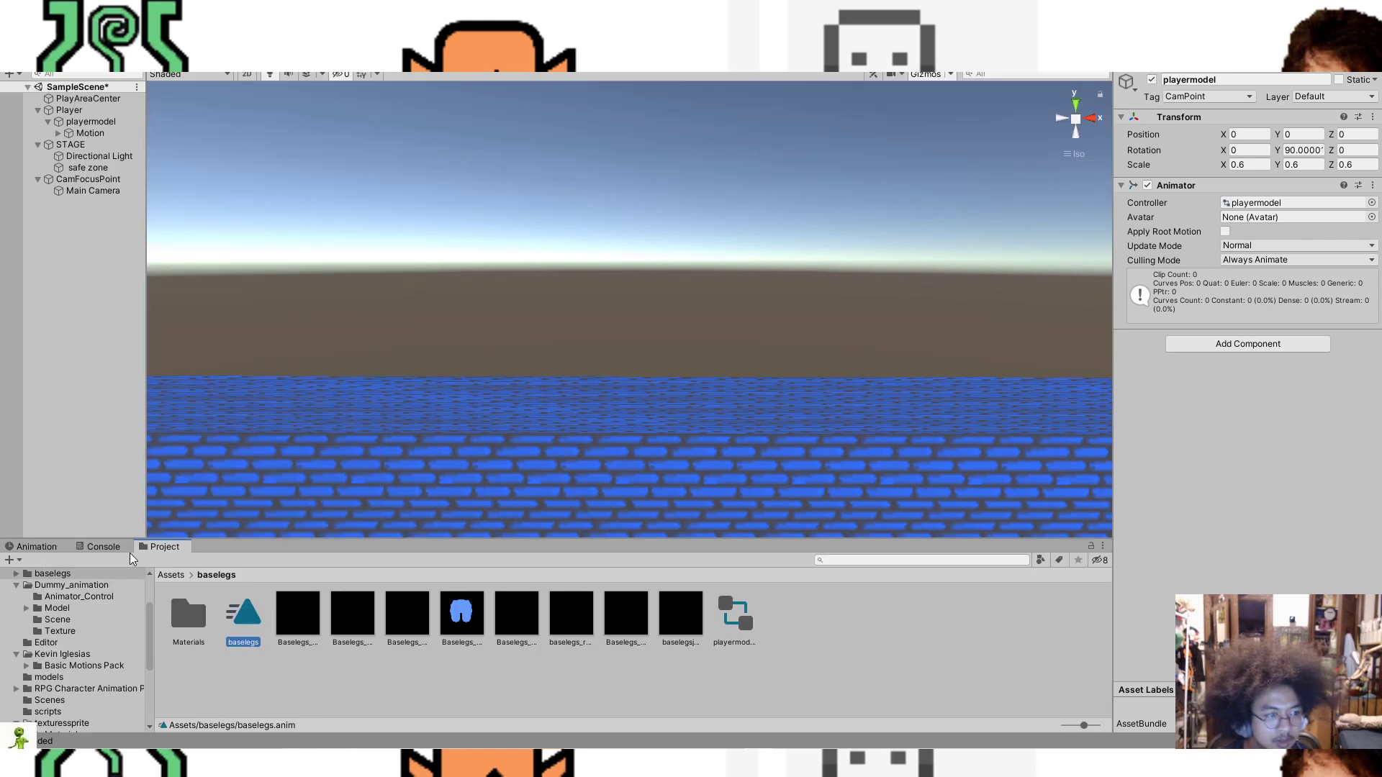
left_click(90, 547)
left_click(58, 546)
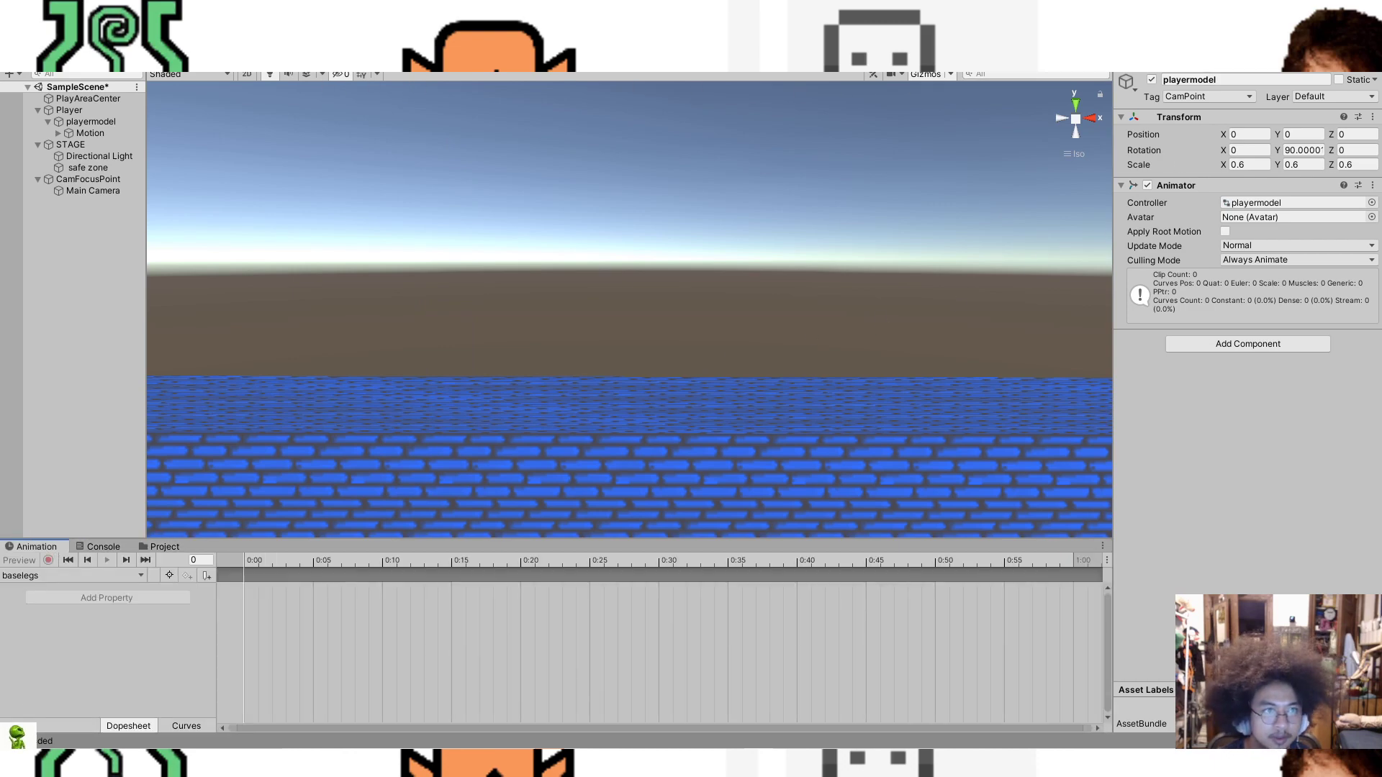
Step: Show the baselegs assets above the timeline and try to add Baselegs_neut.gif to the baselegs animation
left_click(270, 63)
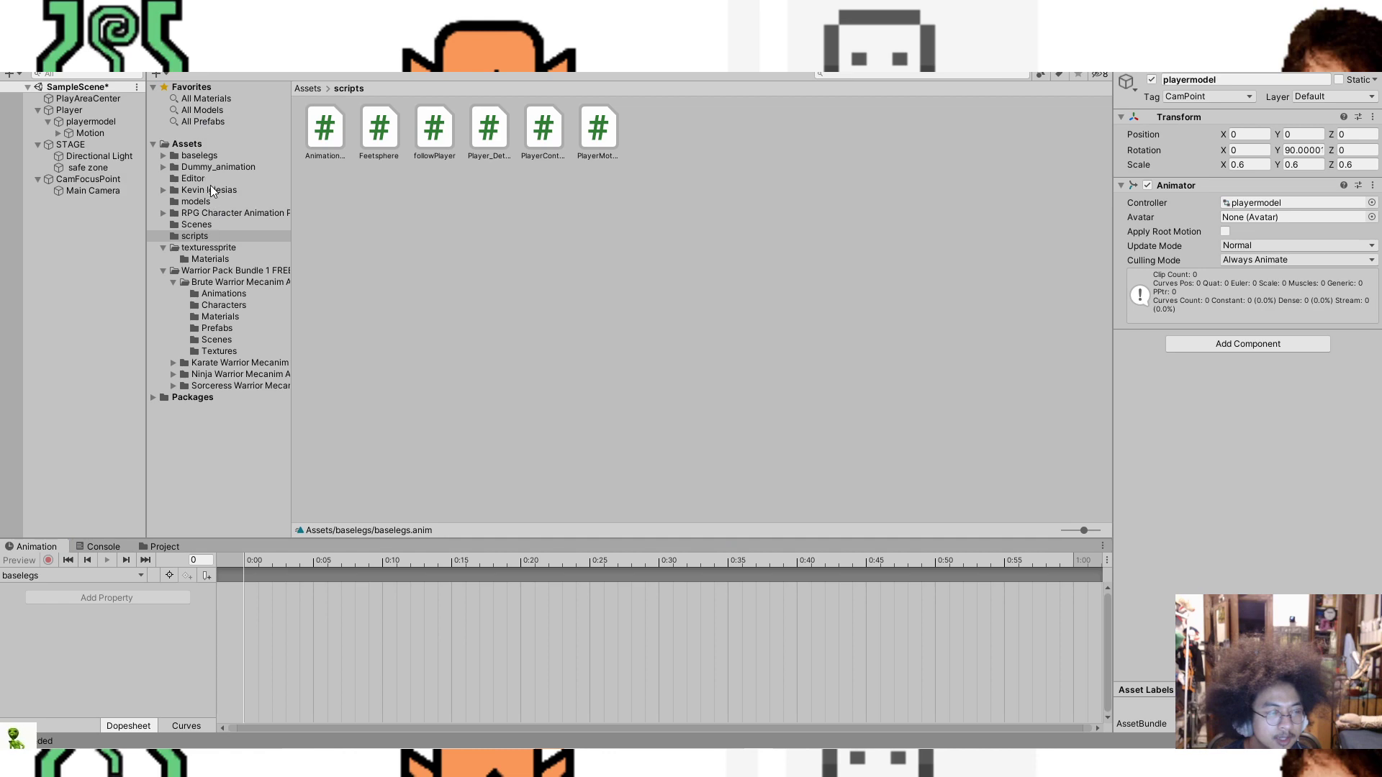
left_click(198, 155)
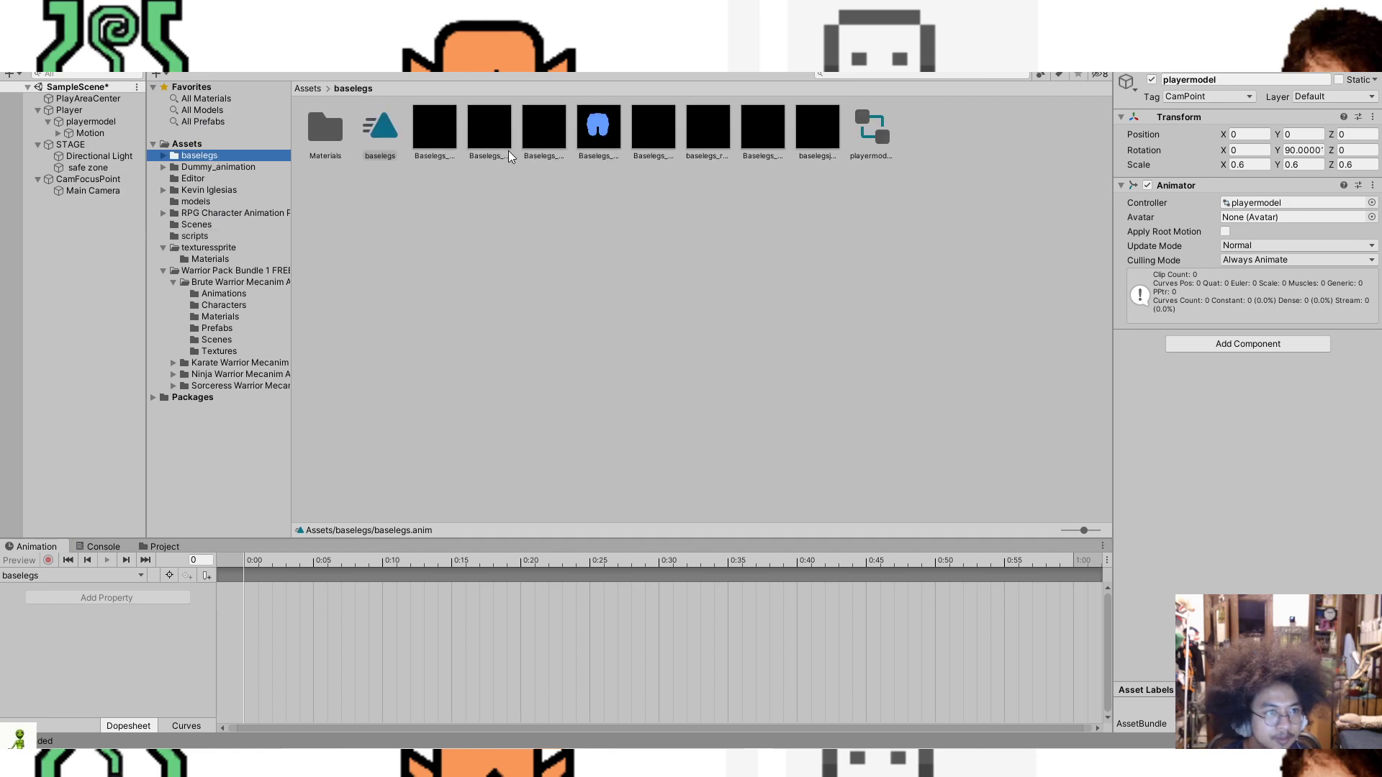
left_click(474, 136)
key("Left")
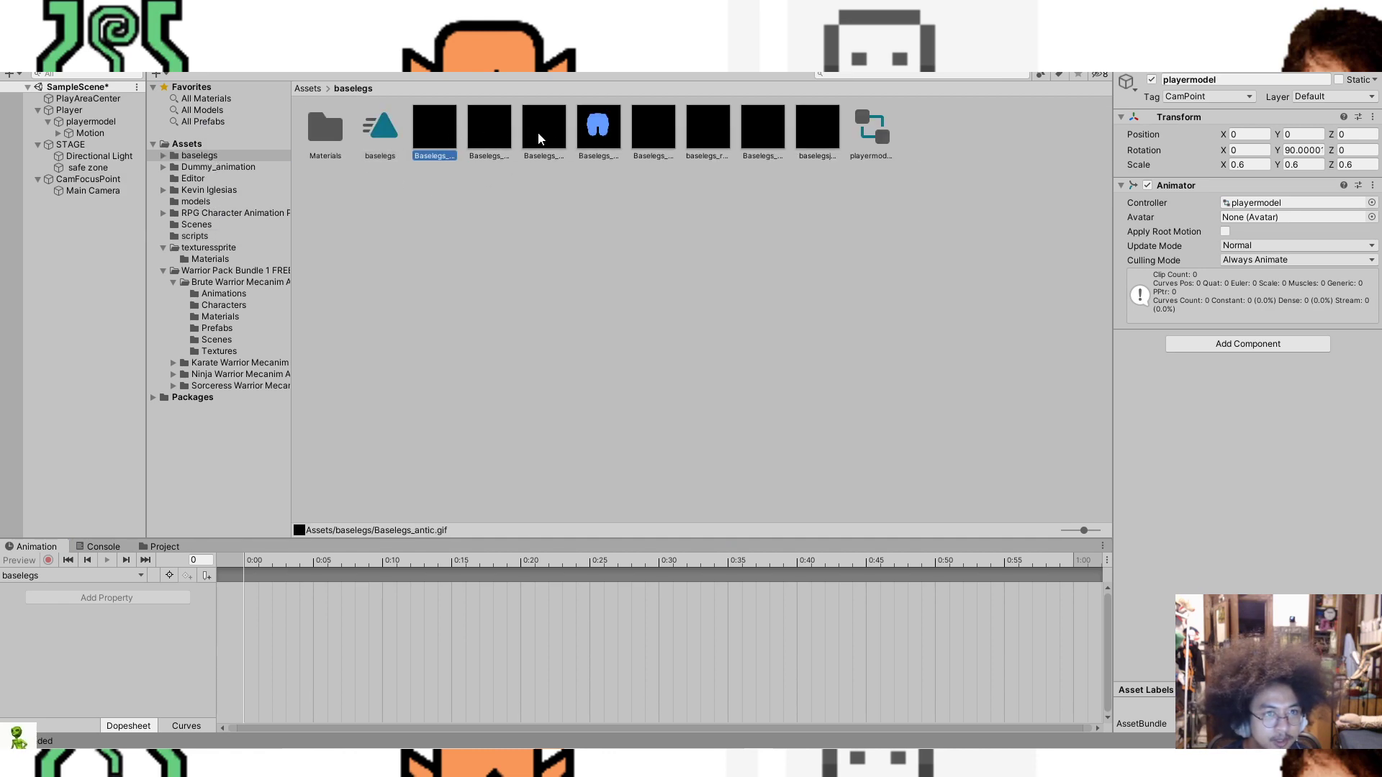
left_click(598, 129)
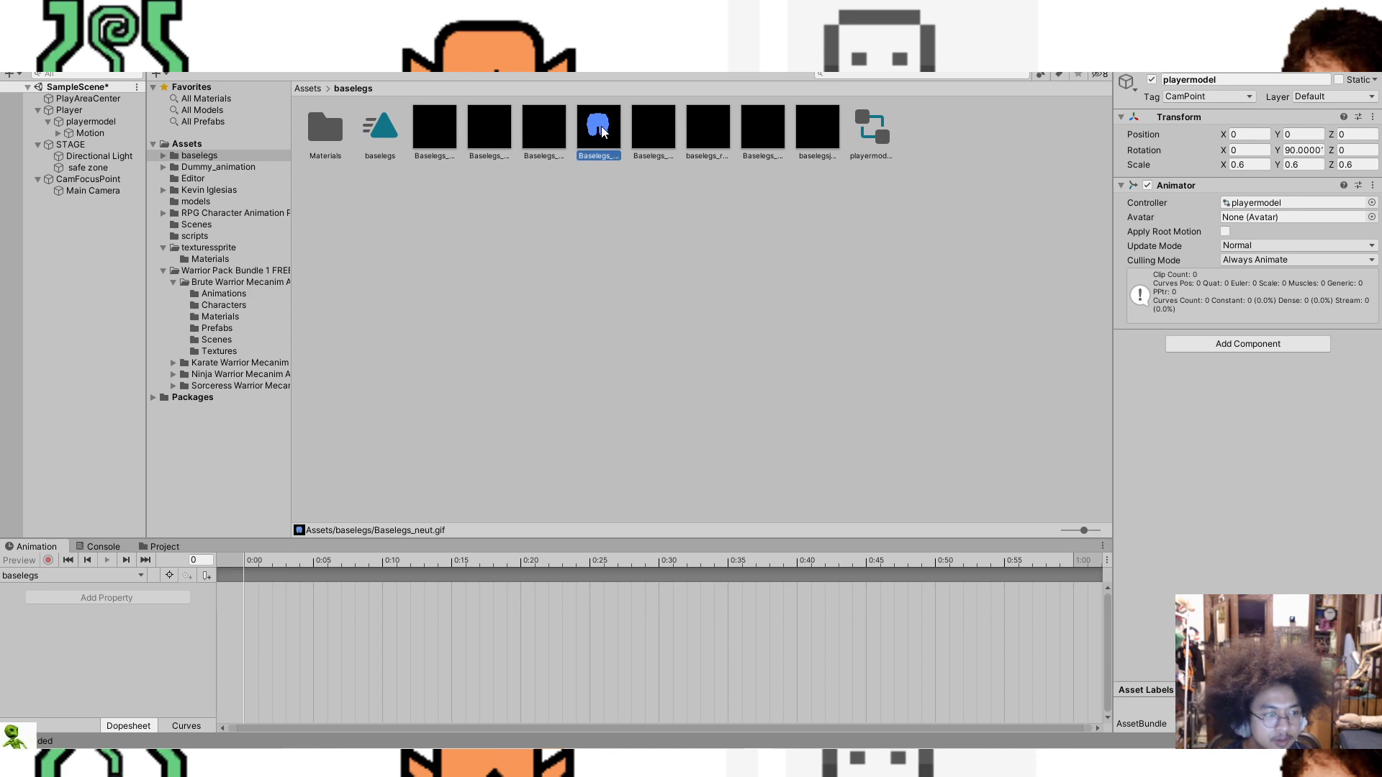
left_click_drag(598, 128, 144, 687)
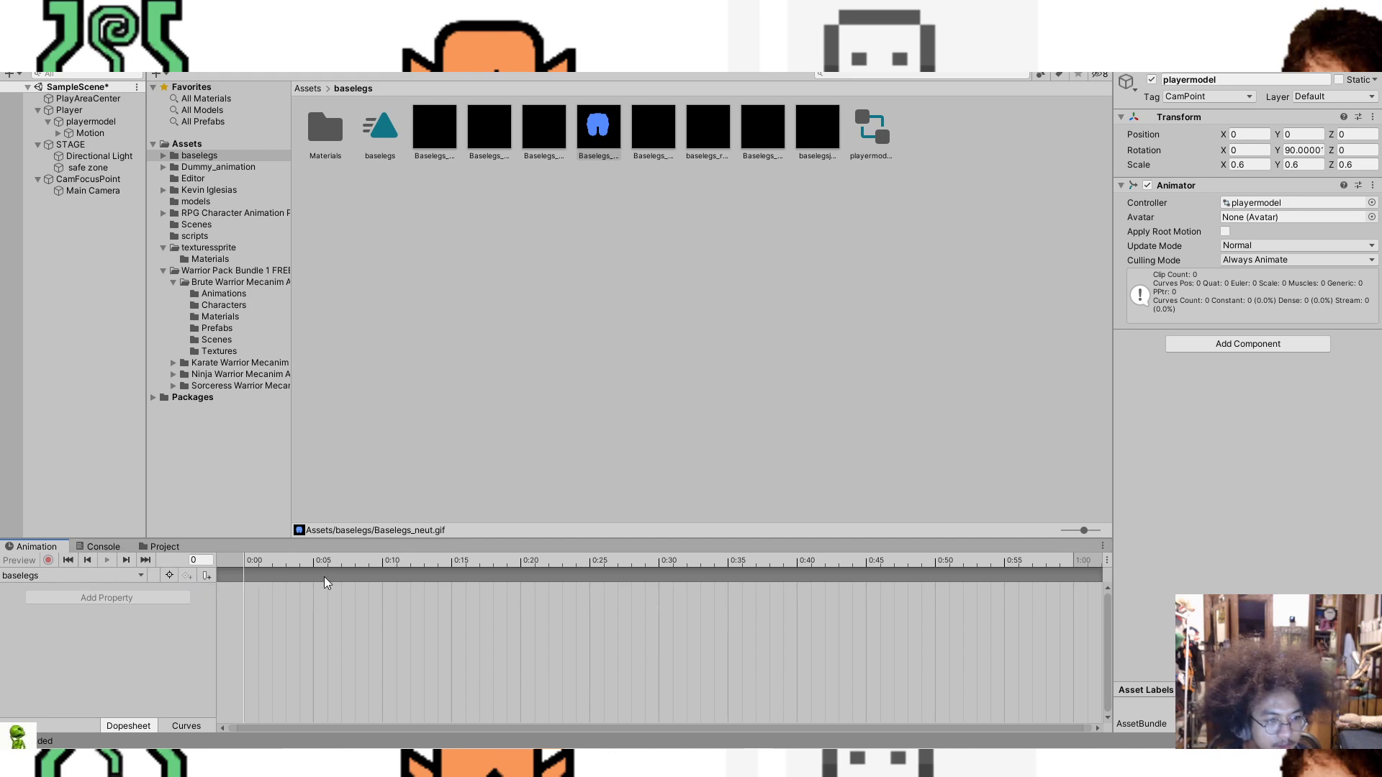
left_click_drag(598, 128, 423, 603)
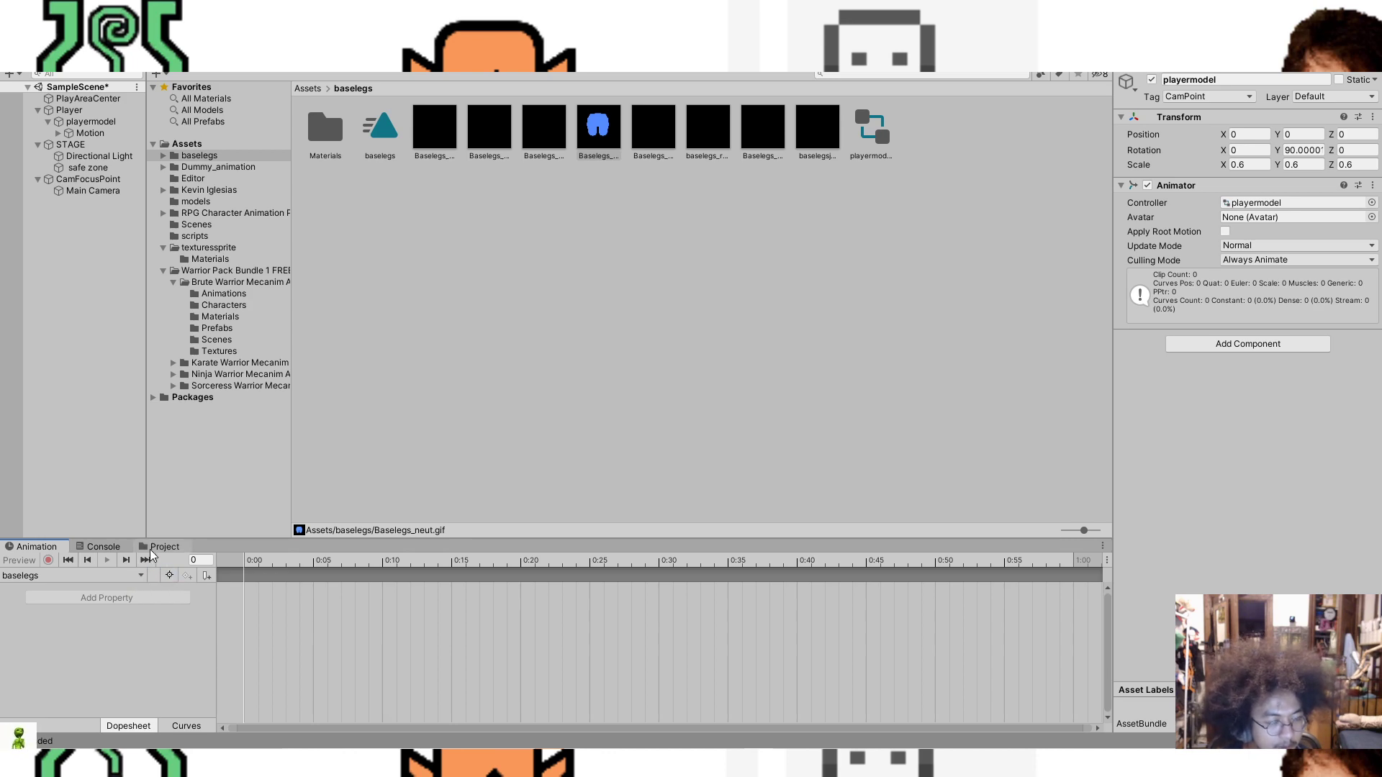
Step: Create a new 2D sprite object in the scene, keep its default name, and display it in the Scene view
right_click(93, 406)
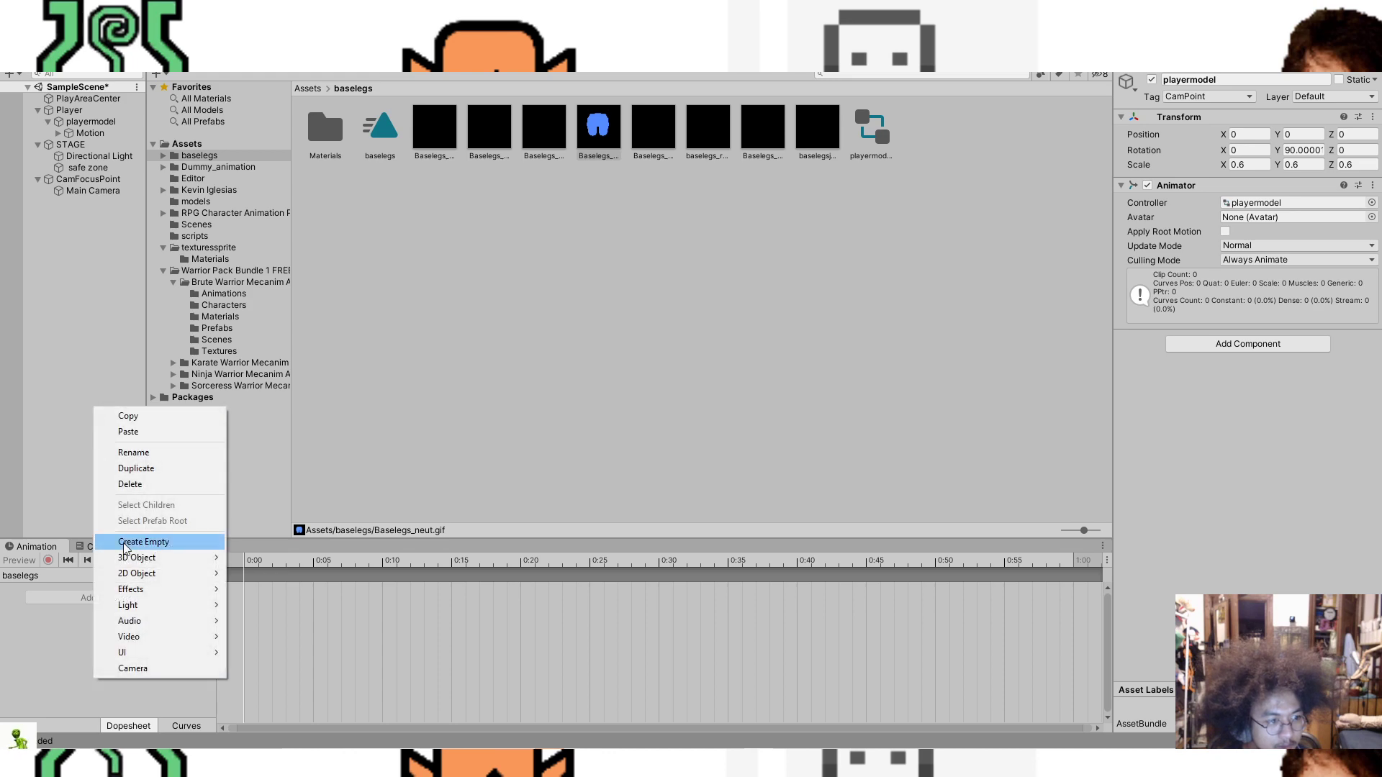
mouse_move(152, 585)
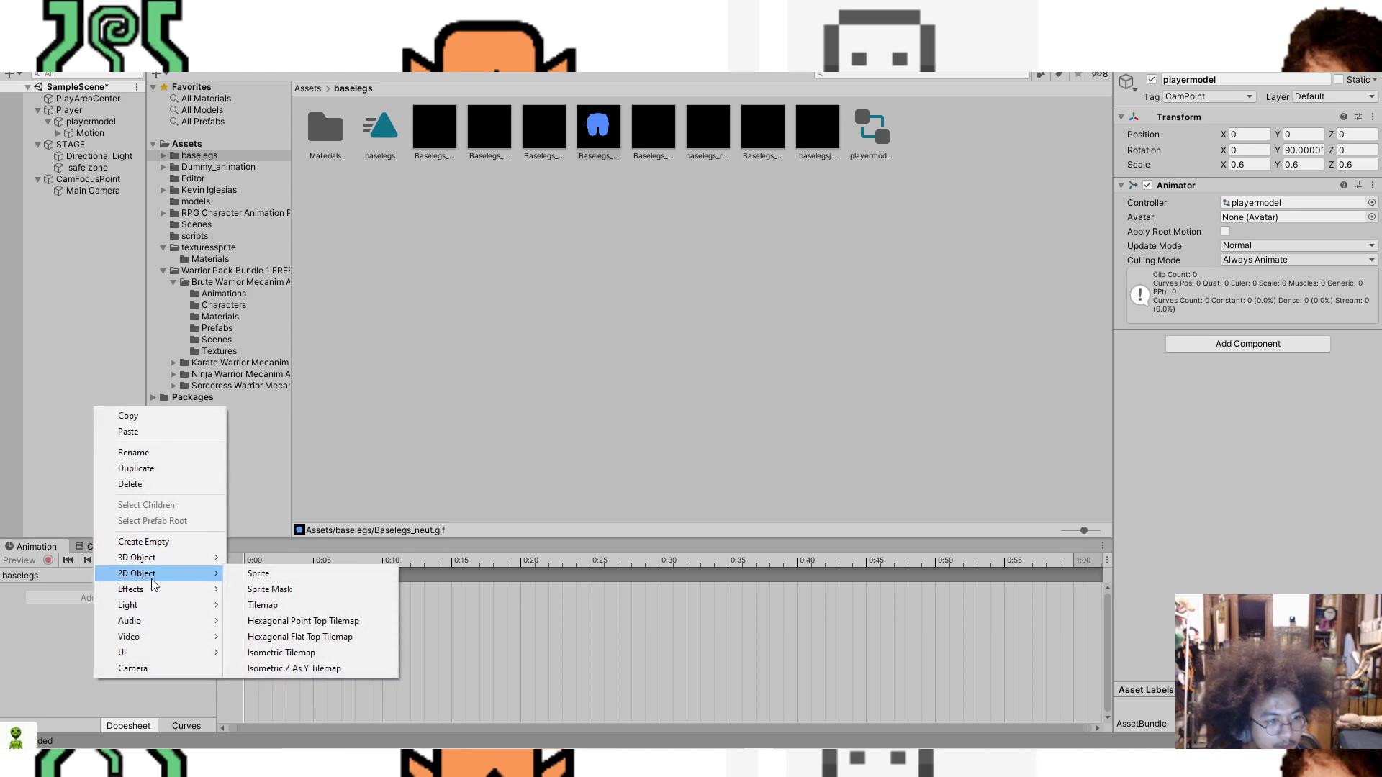
left_click(295, 578)
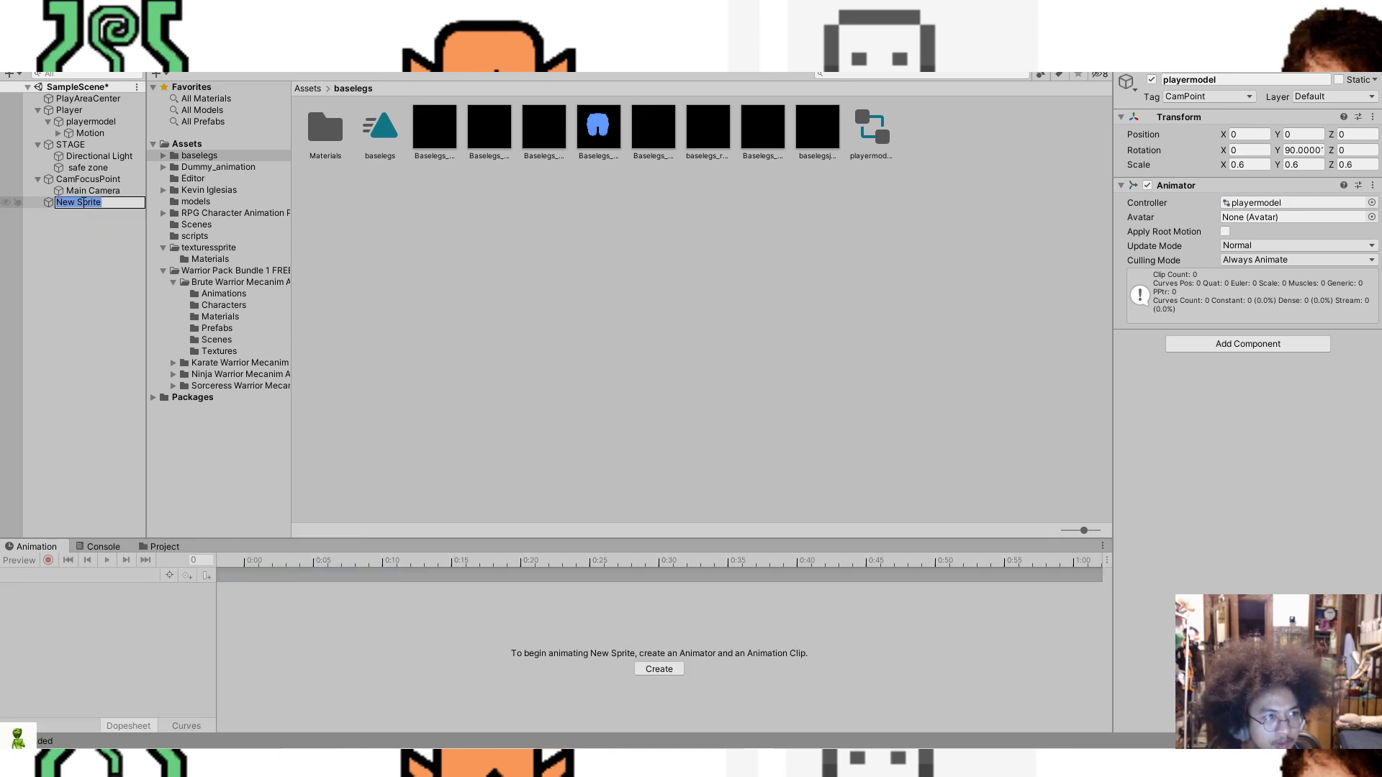
left_click(47, 253)
left_click(46, 205)
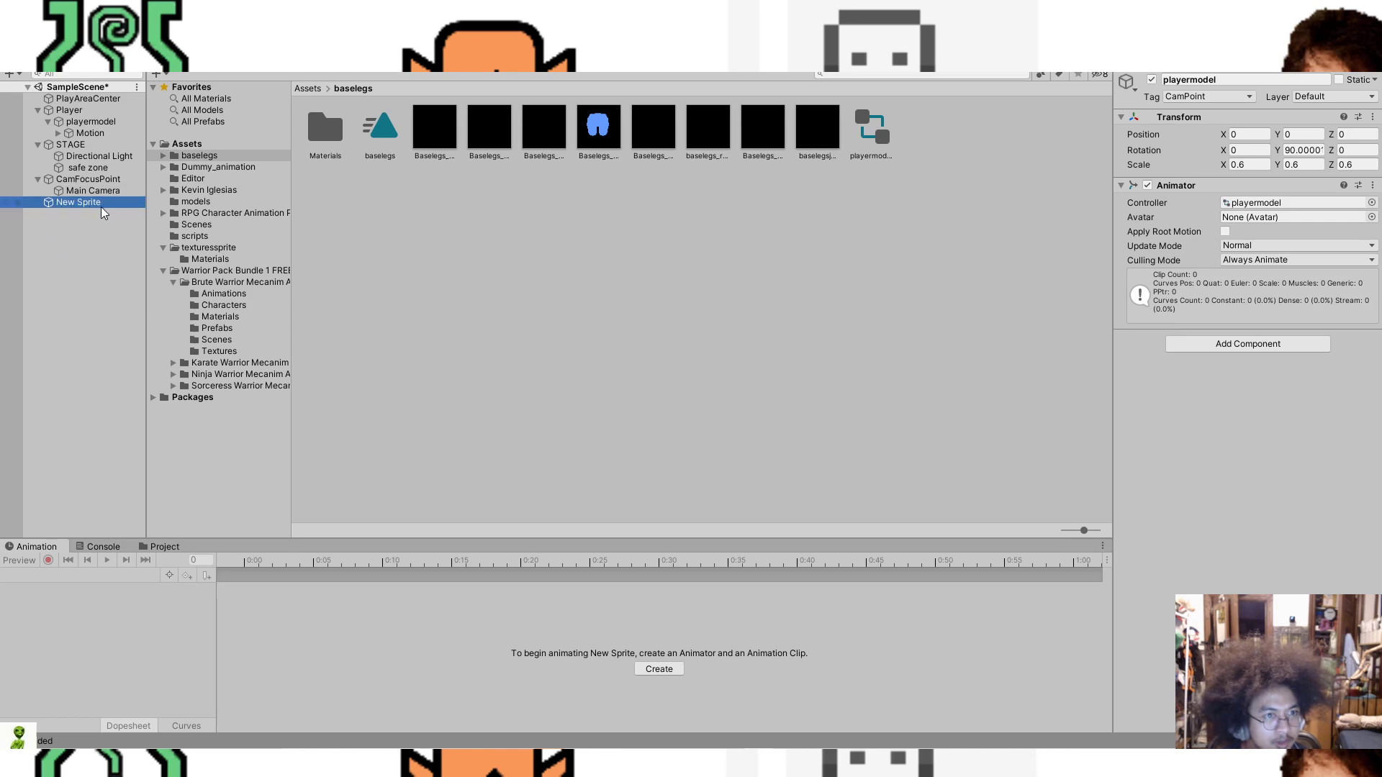
left_click(171, 64)
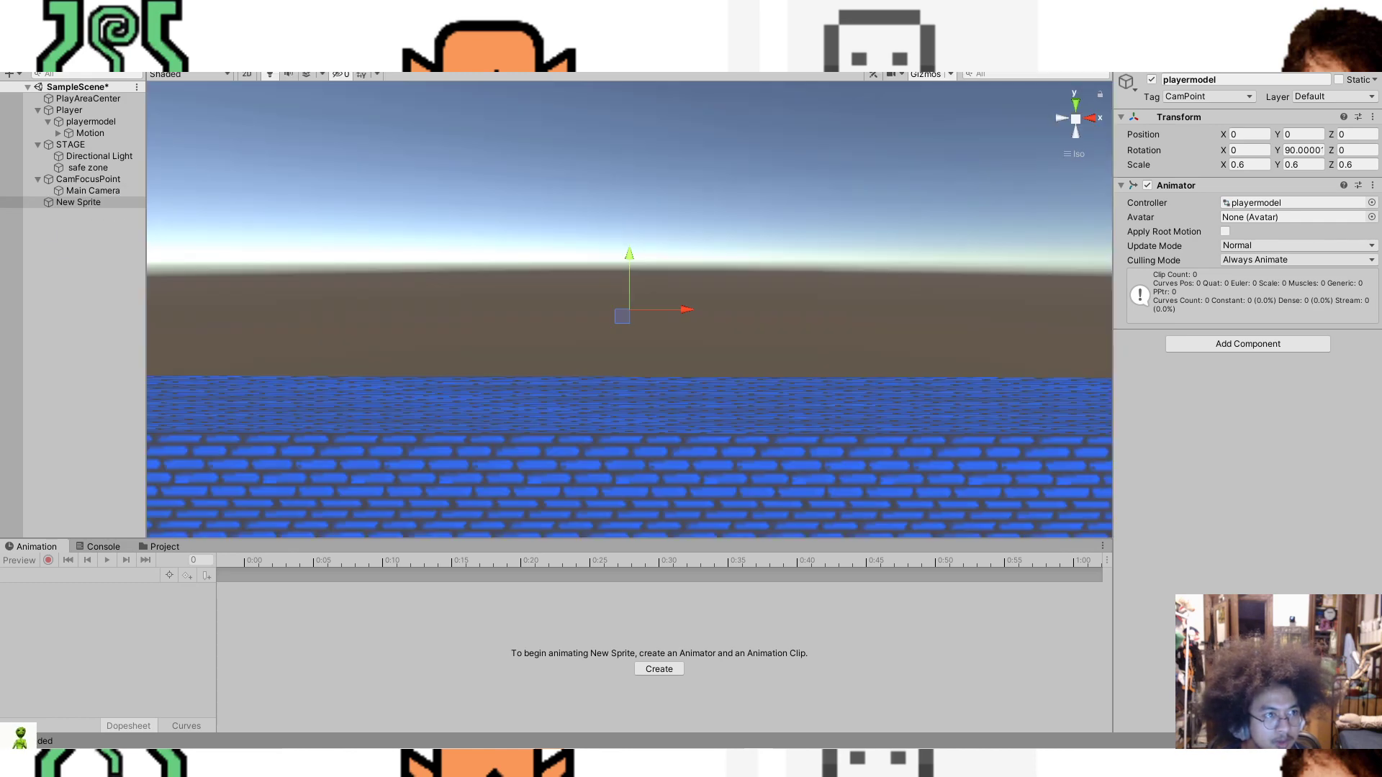
Step: Frame the New Sprite object in the scene and unlock the Inspector so it shows that object's properties
left_click(68, 204)
double_click(68, 204)
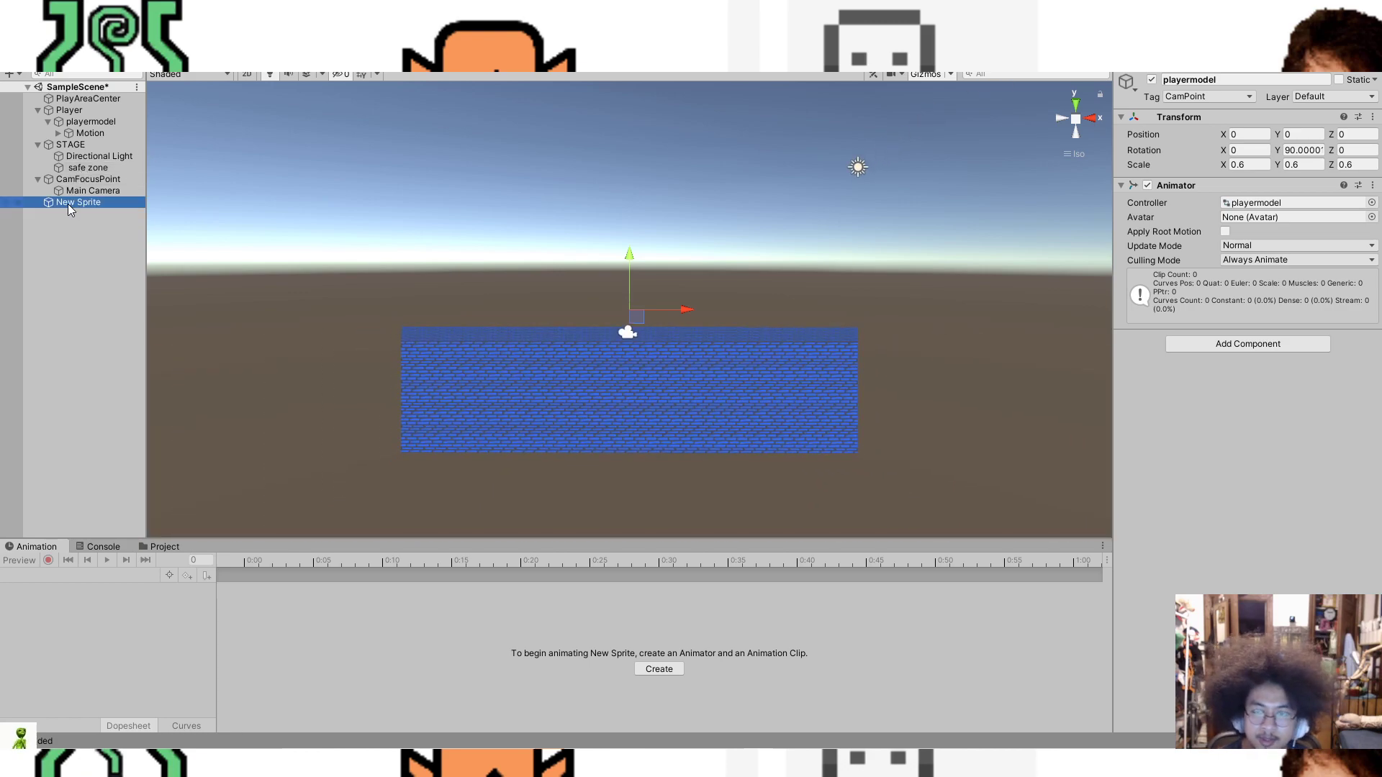
left_click(1356, 68)
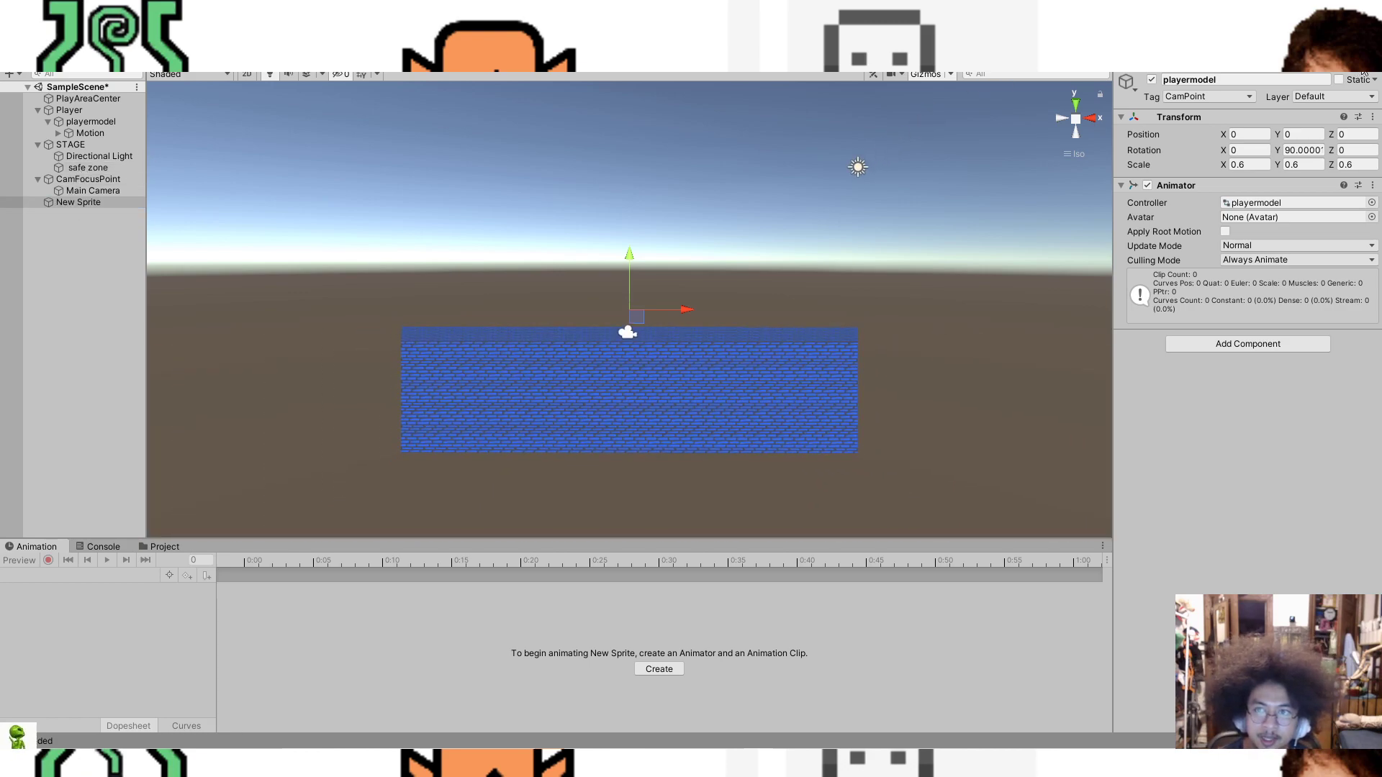
Step: Look through the available sprites for a leg image for New Sprite's Sprite Renderer, and leave the sprite unassigned
left_click(1372, 203)
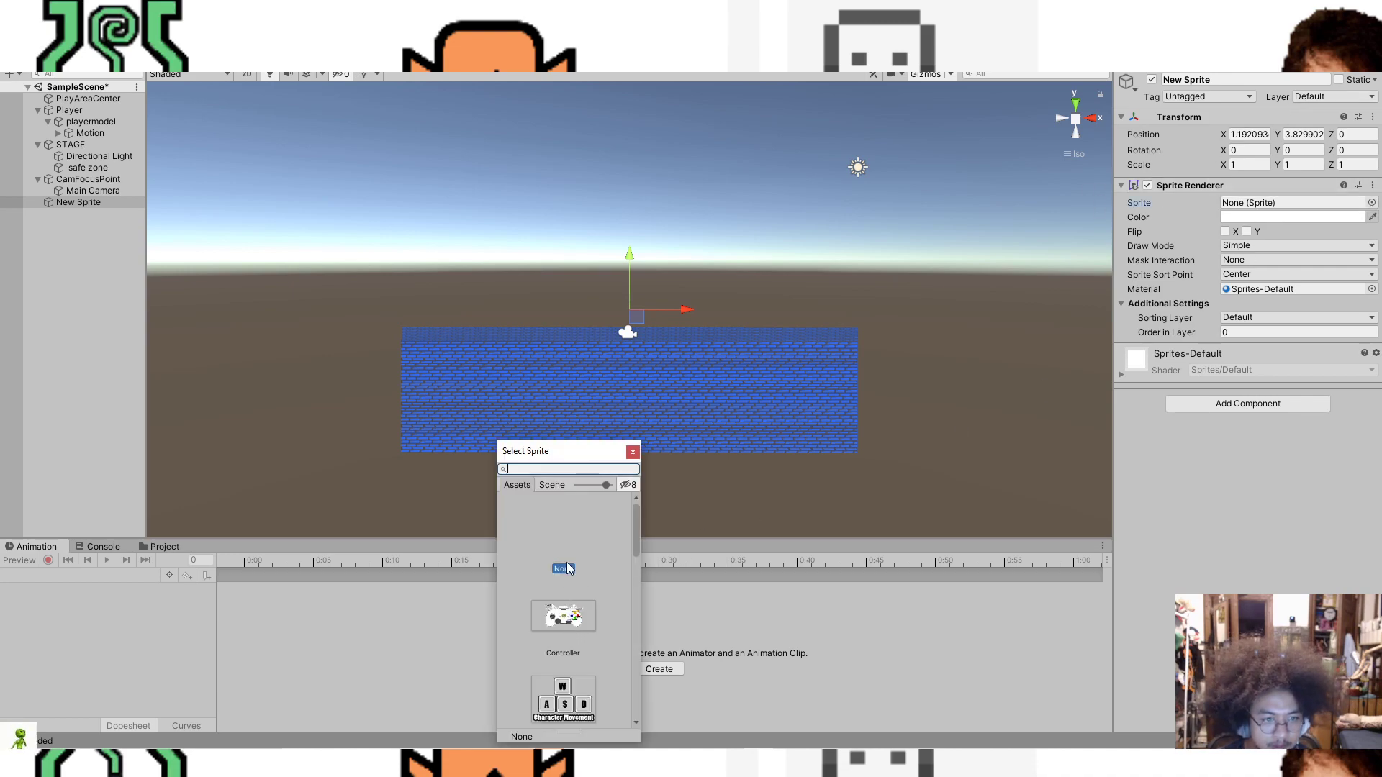
left_click(552, 484)
left_click(517, 484)
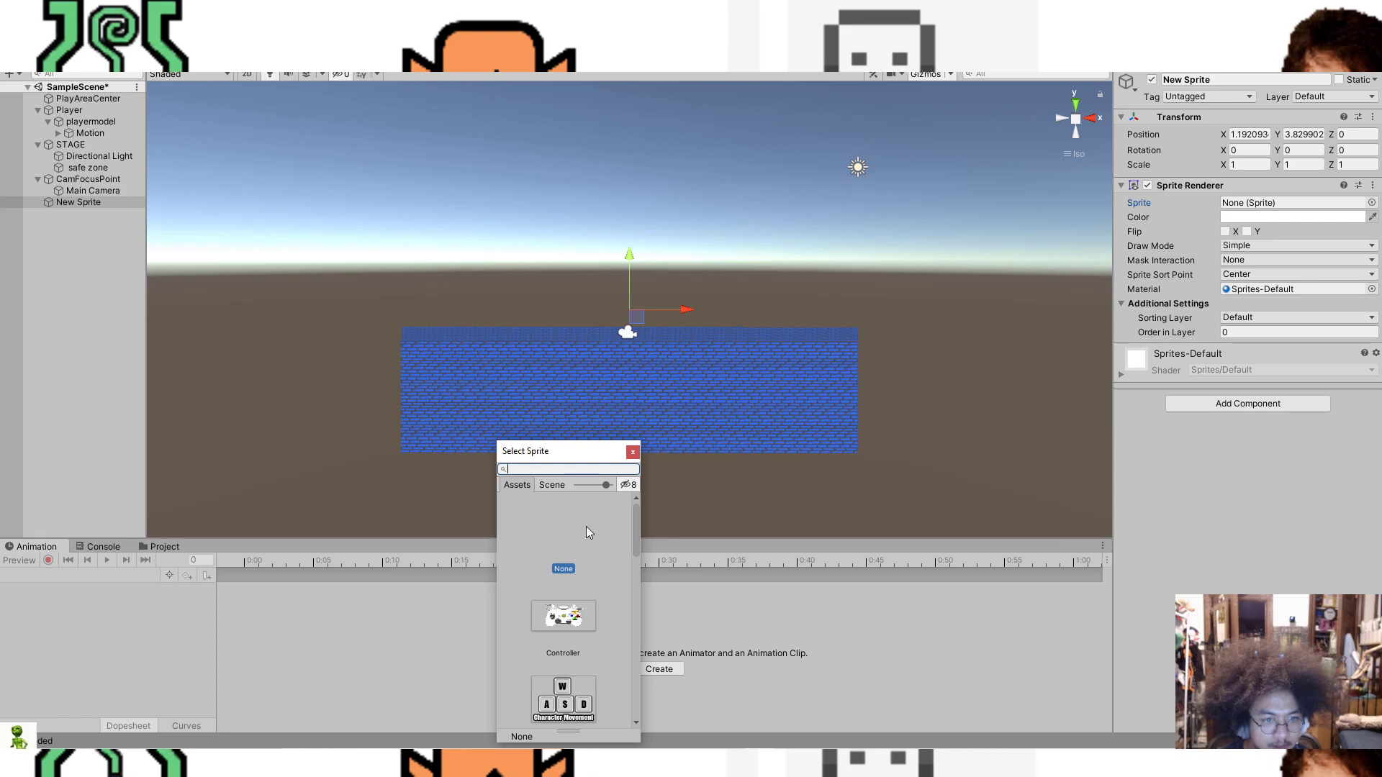
scroll(586, 525, "down", 10)
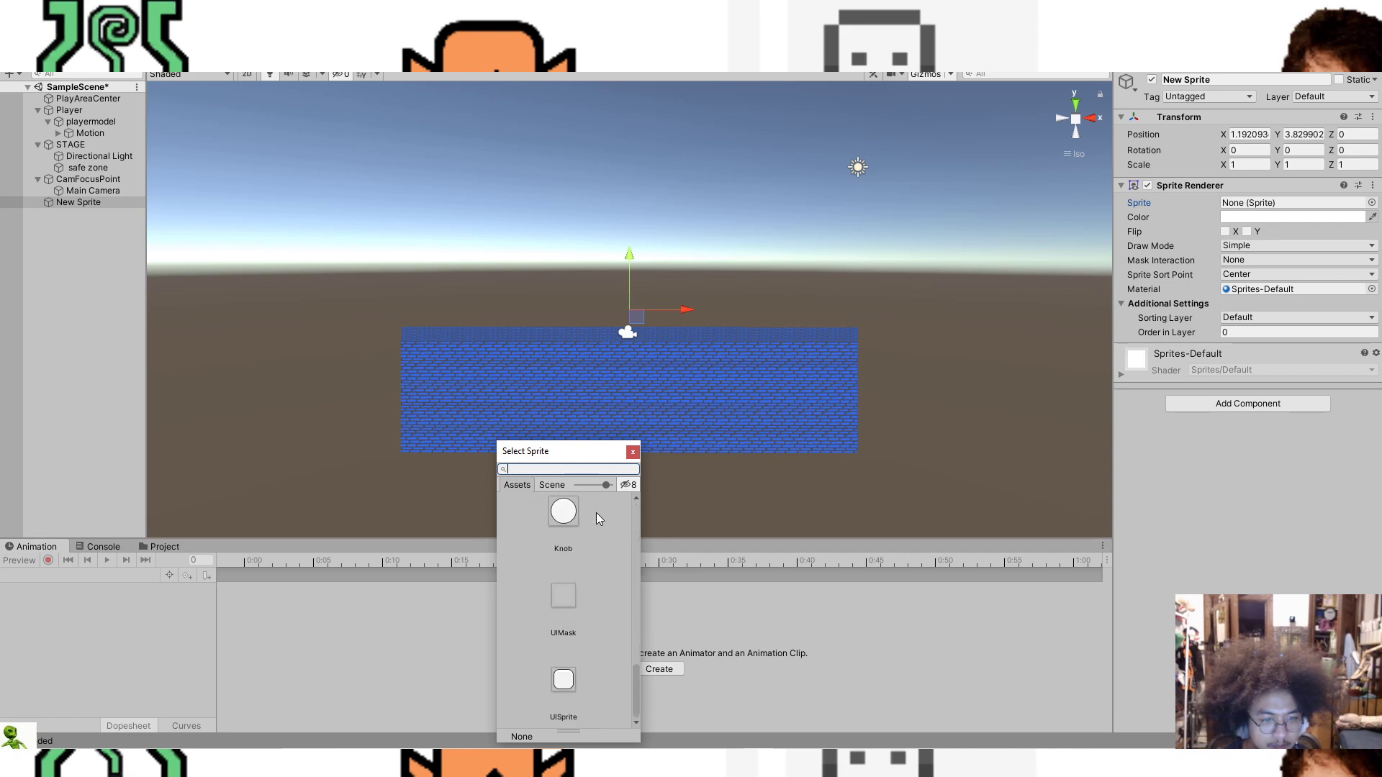
left_click(632, 451)
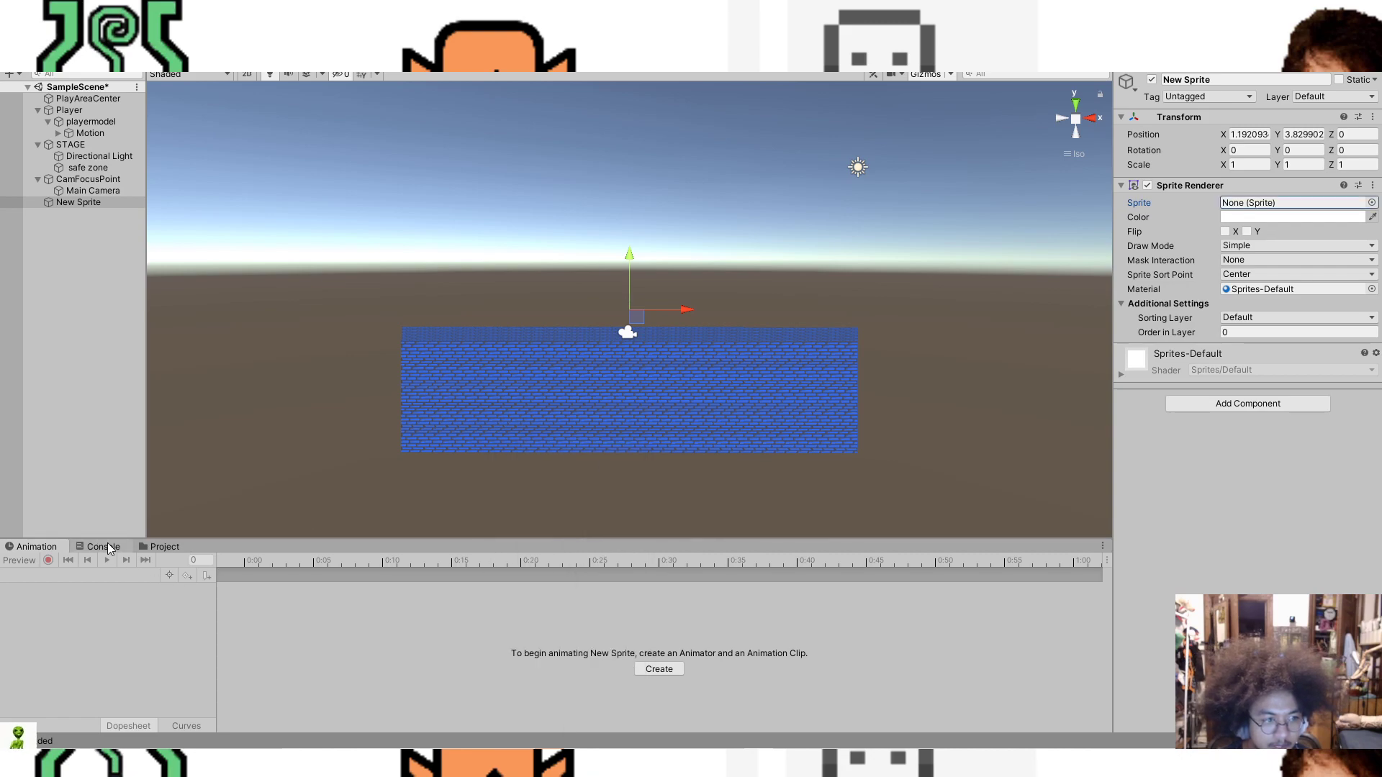
Step: Try to assign a Baselegs image from the baselegs asset folder as the sprite of New Sprite's Sprite Renderer
left_click(160, 549)
left_click_drag(472, 637, 1336, 204)
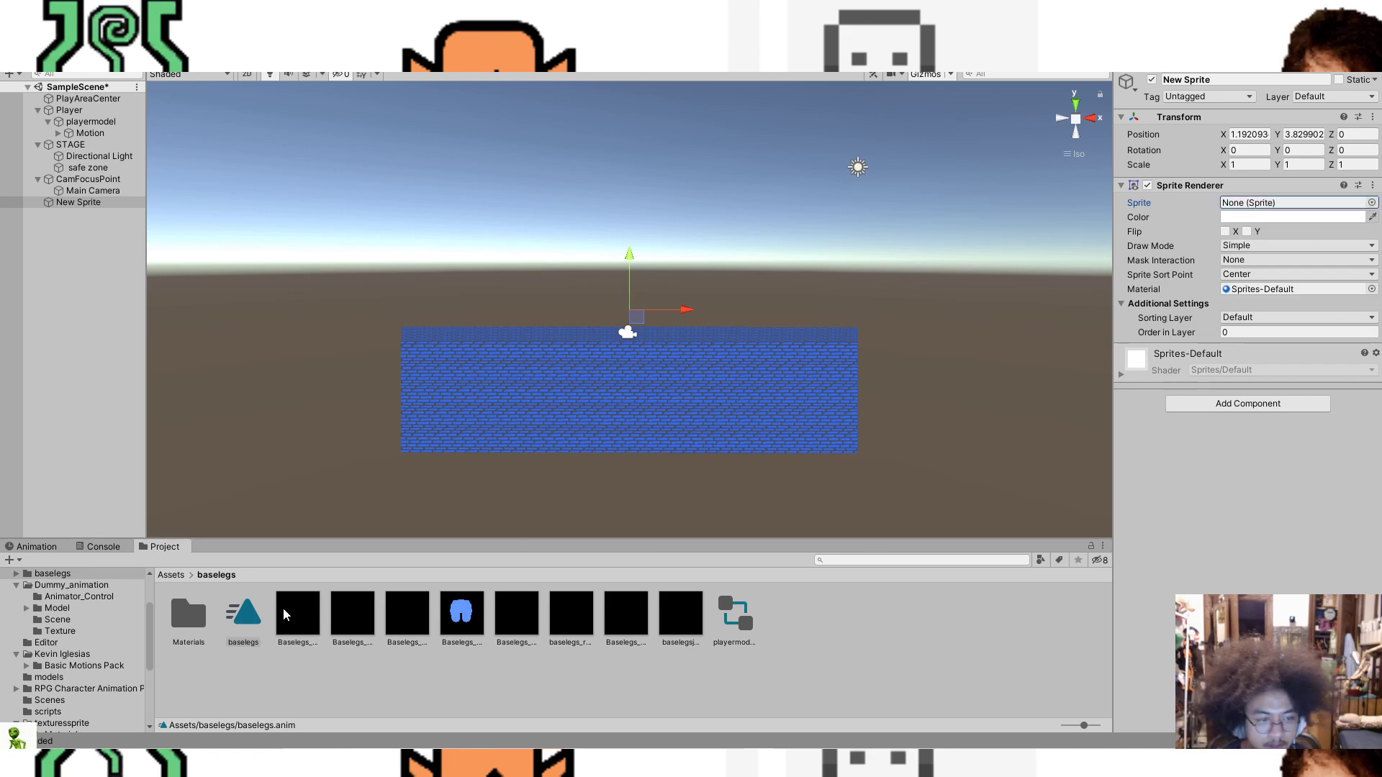
left_click_drag(292, 619, 1371, 203)
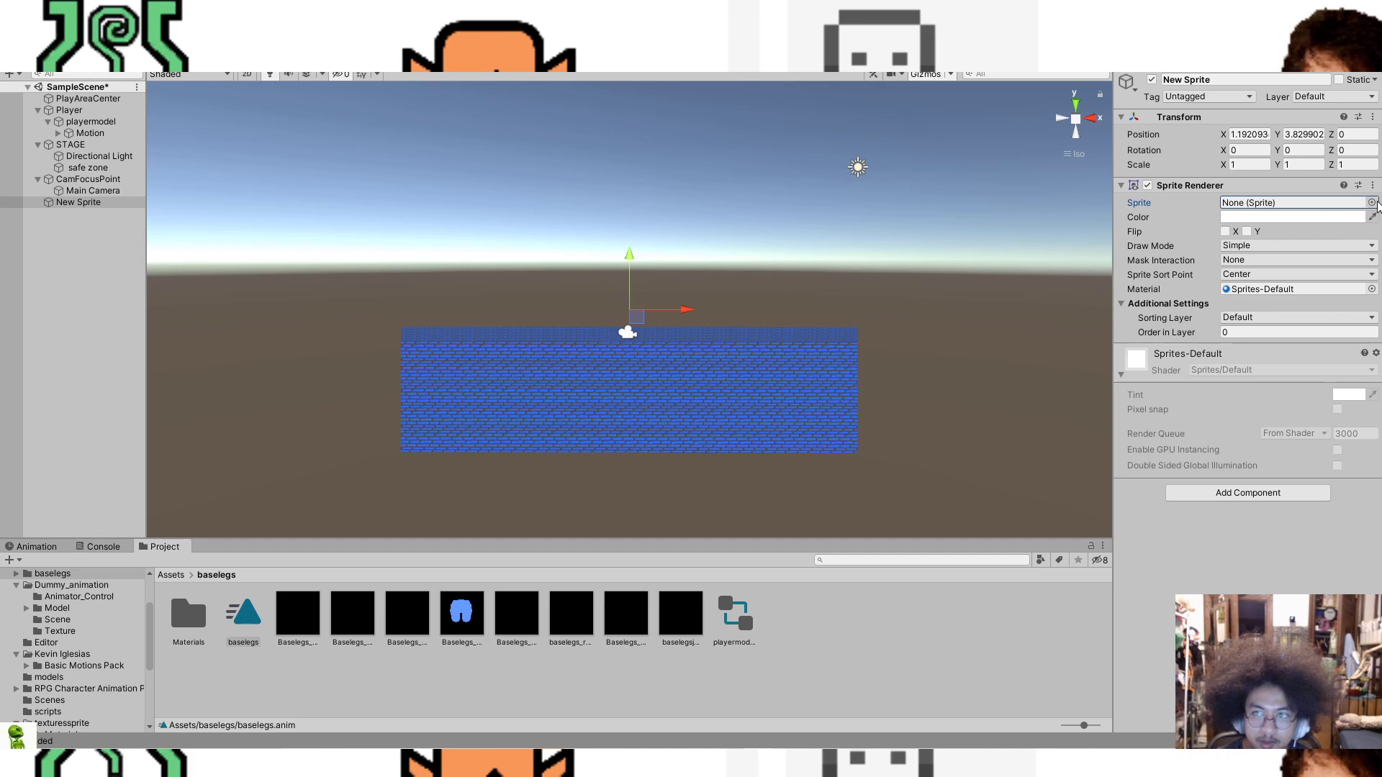
left_click(1372, 202)
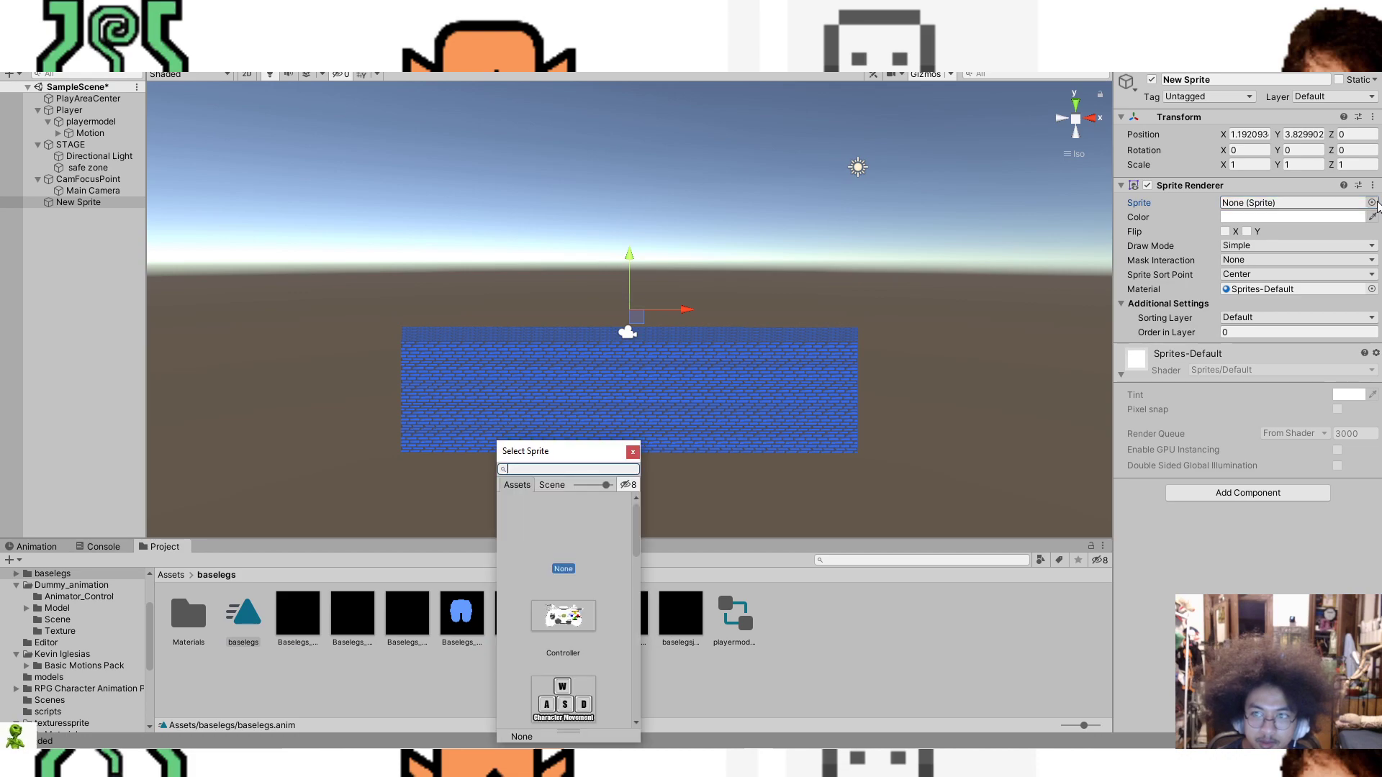
left_click(632, 452)
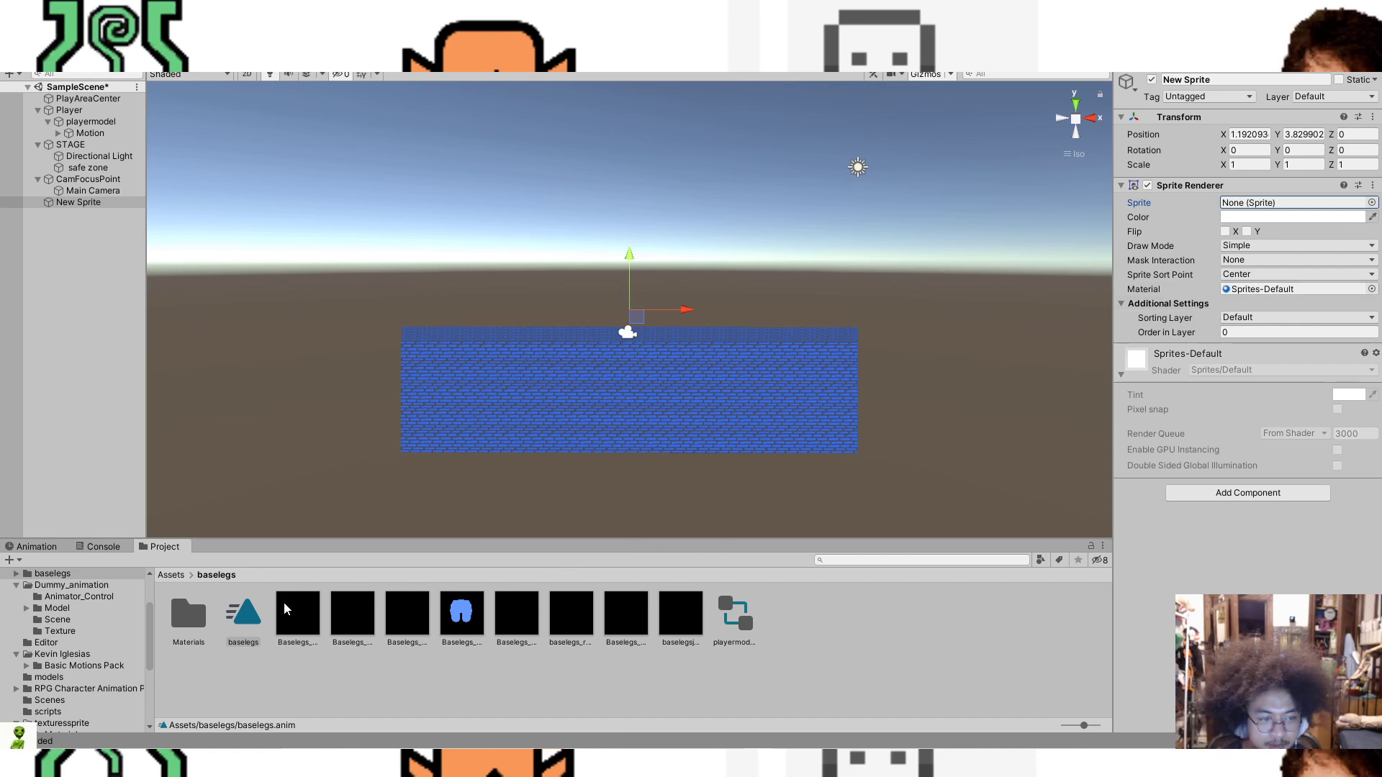
left_click_drag(290, 611, 1374, 209)
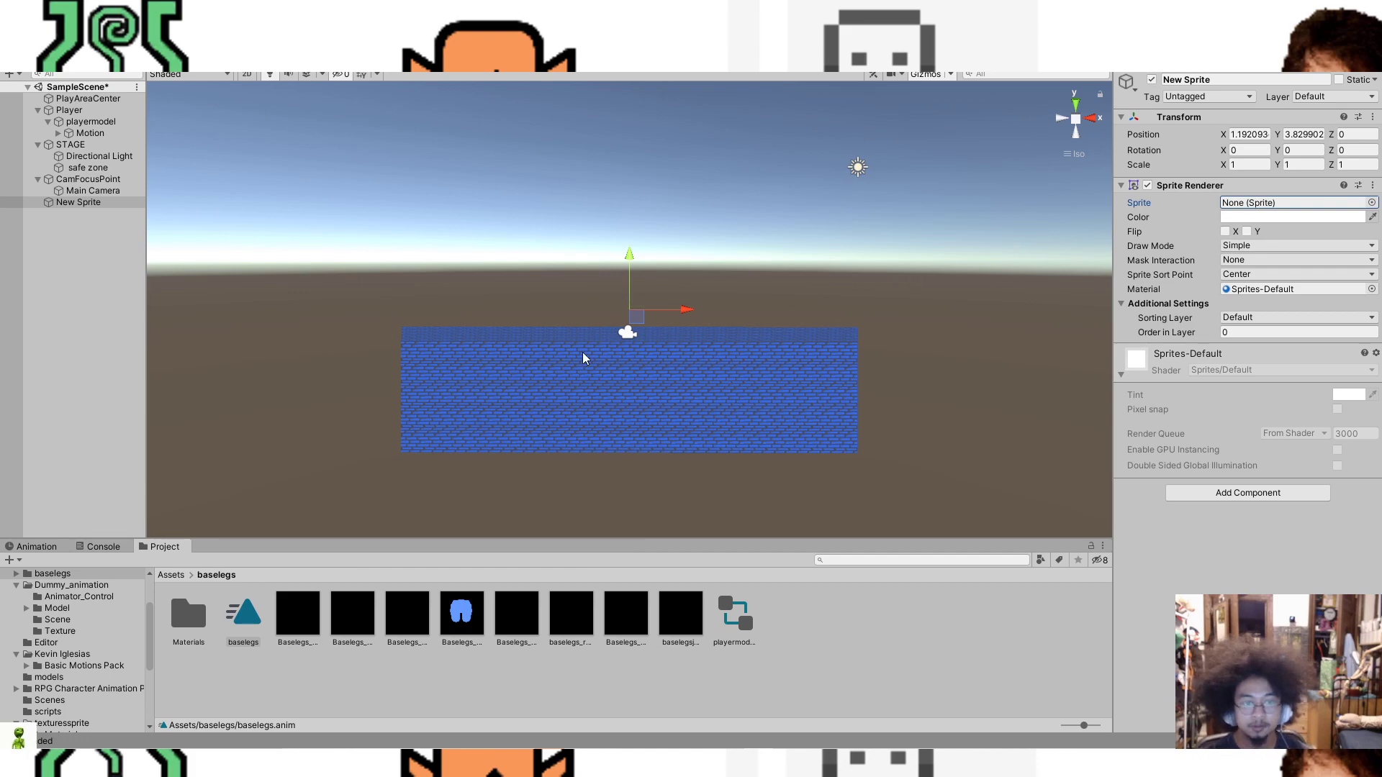
Step: Examine the properties of the baselegsjumpsas texture, the playermodel controller and the stage's Directional Light
left_click(723, 620)
left_click(663, 623)
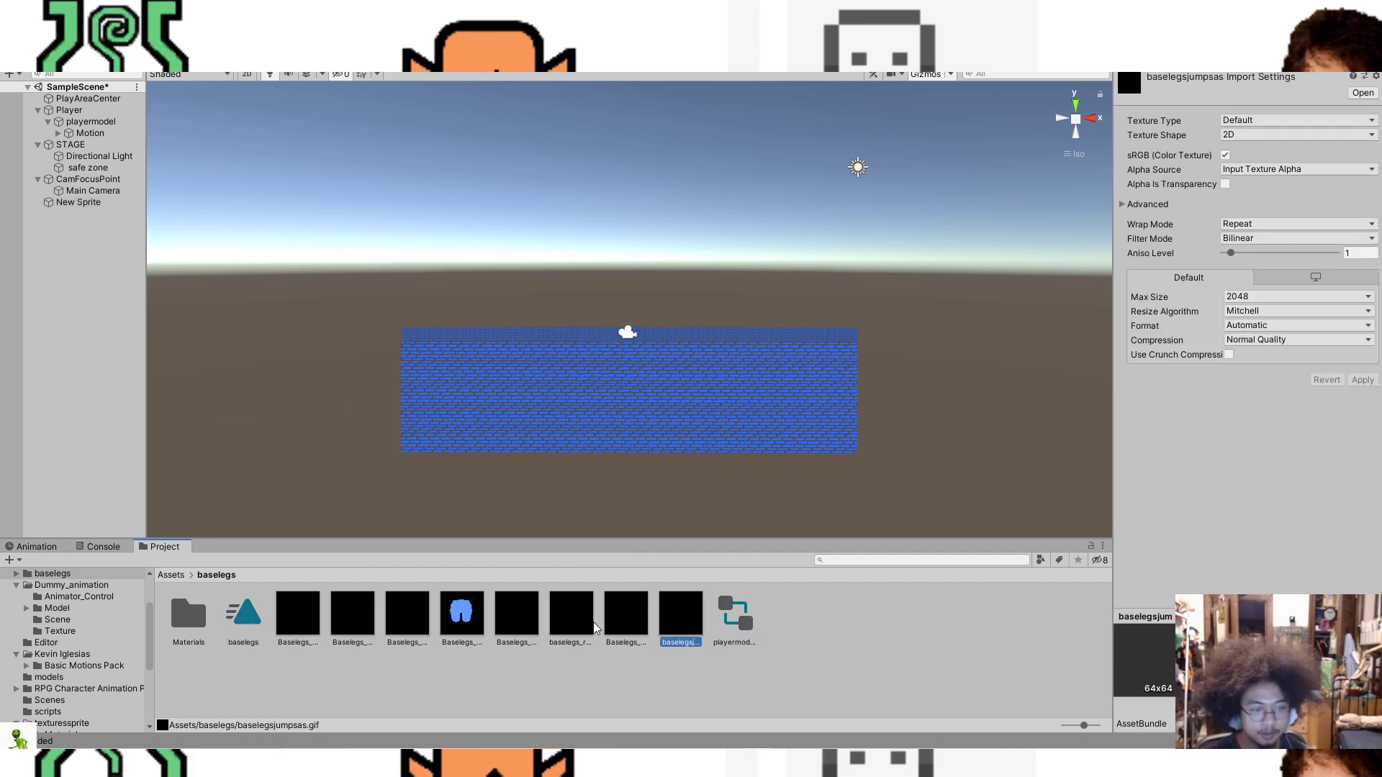
left_click(742, 623)
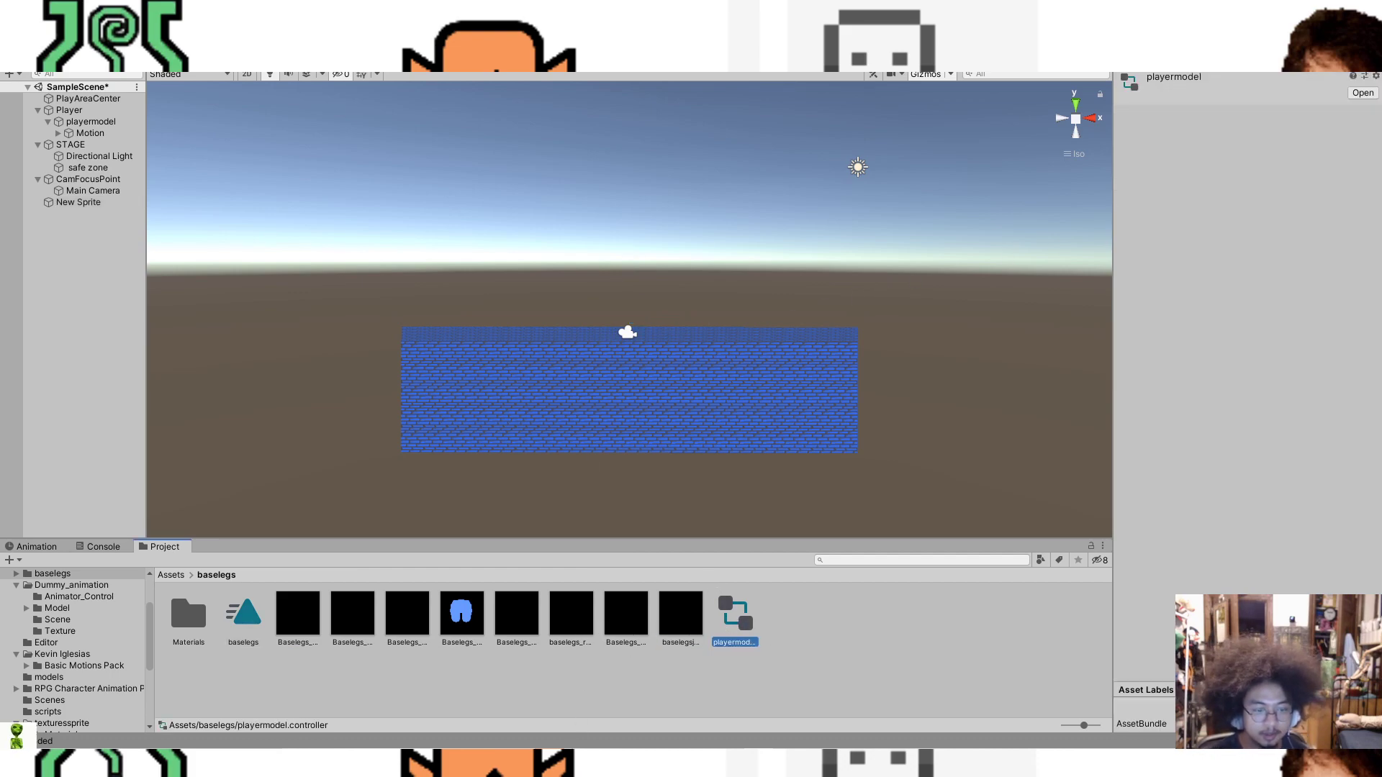
left_click(534, 762)
left_click(533, 761)
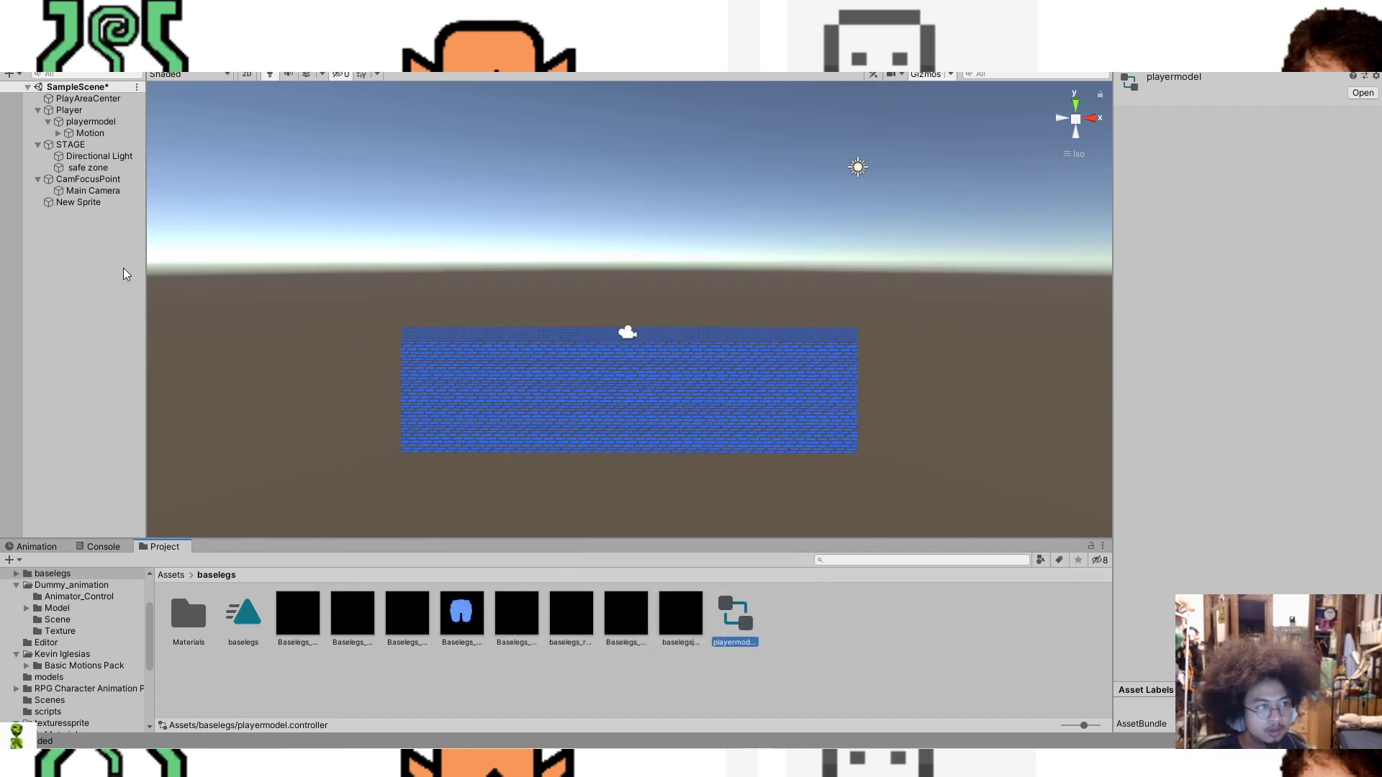
left_click(81, 159)
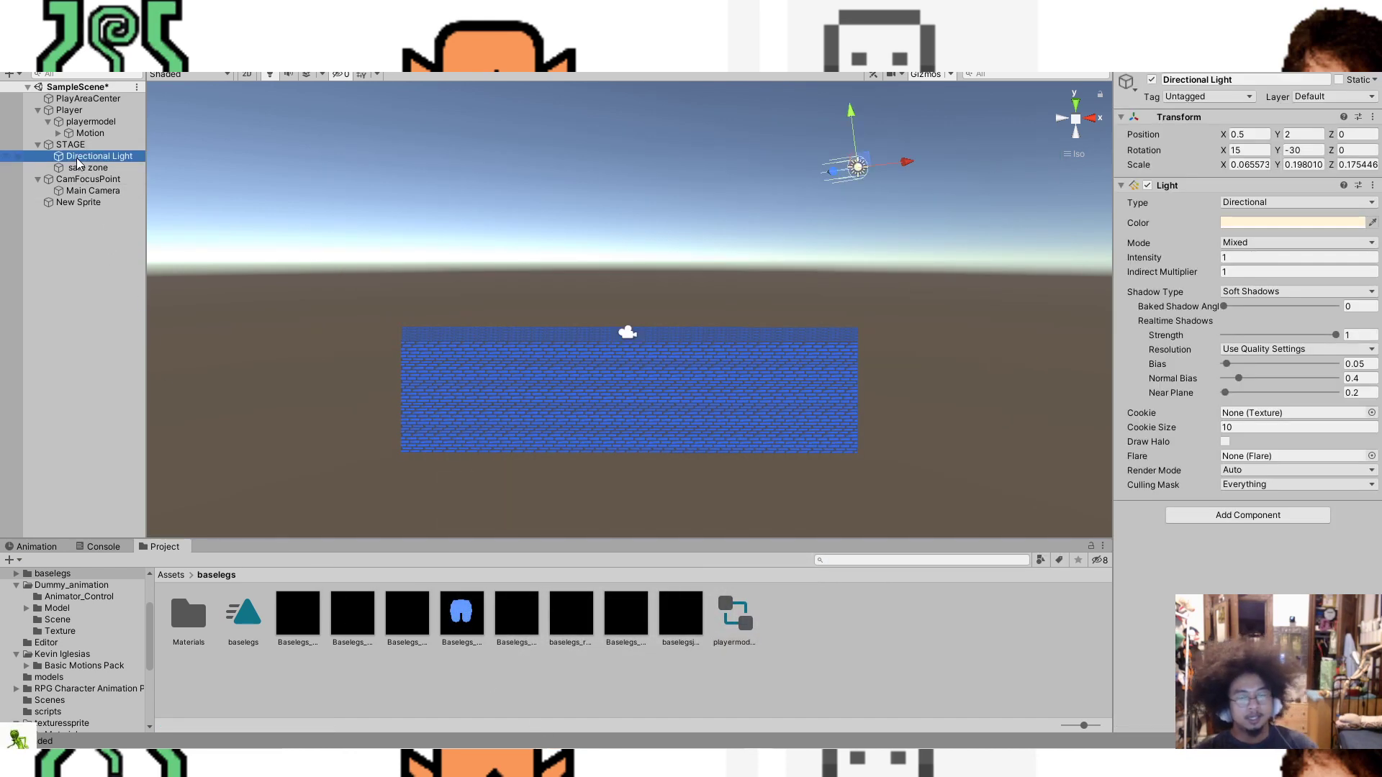